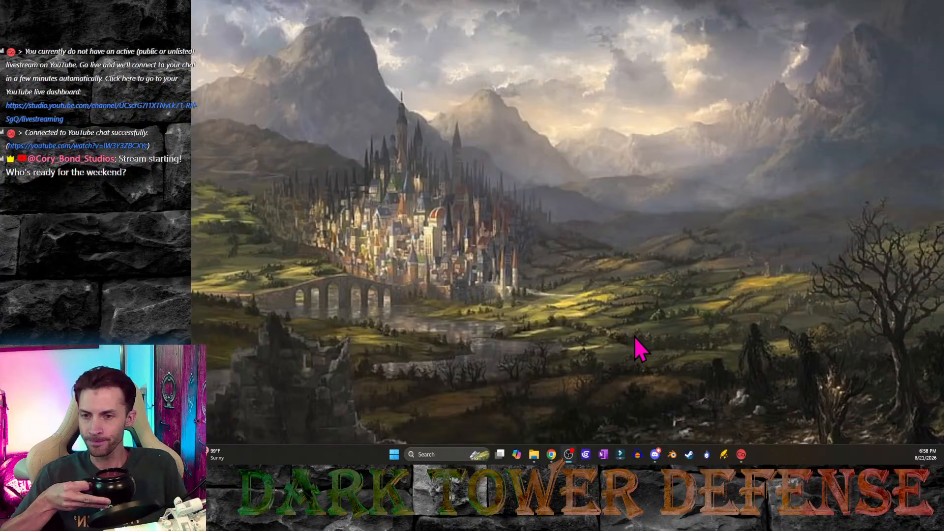
Step: Bring the Dark Tower Defense Steam store page onto the main screen
mouse_move(570, 452)
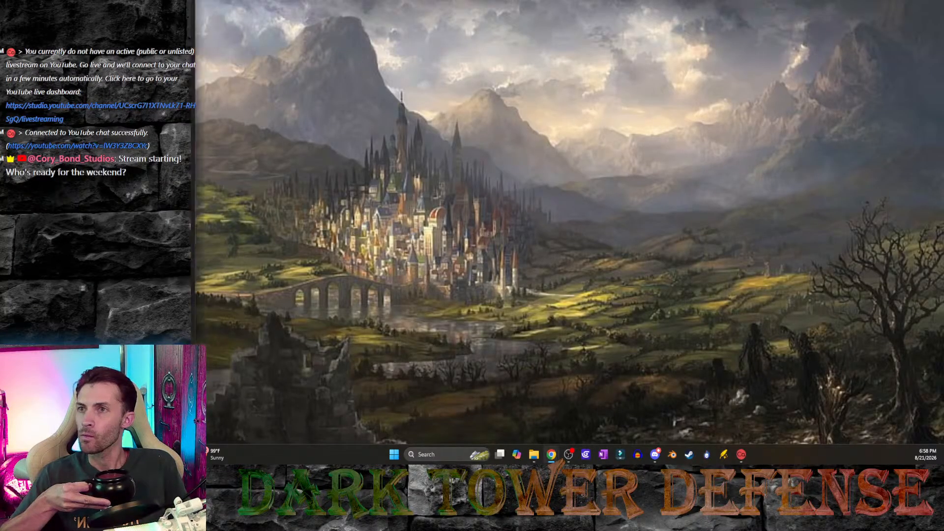
left_click_drag(0, 36, 0, 153)
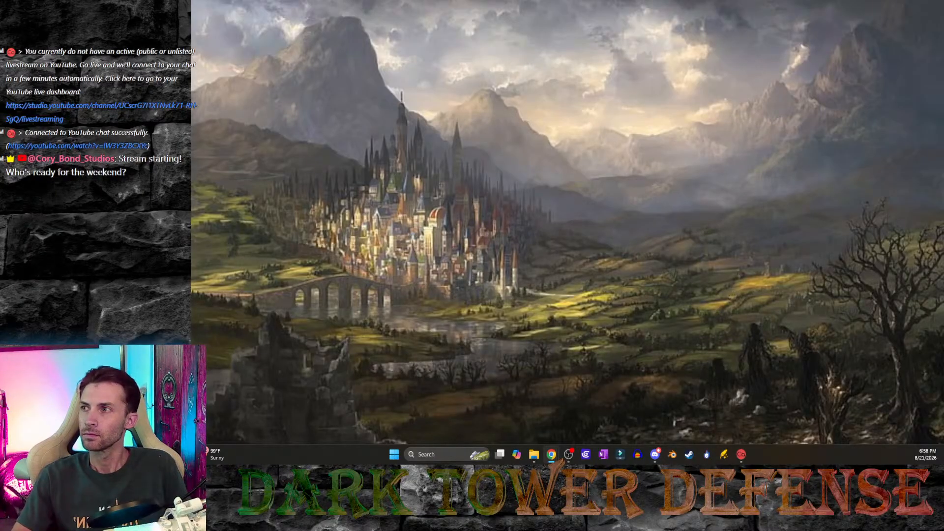
left_click_drag(193, 295, 585, 2)
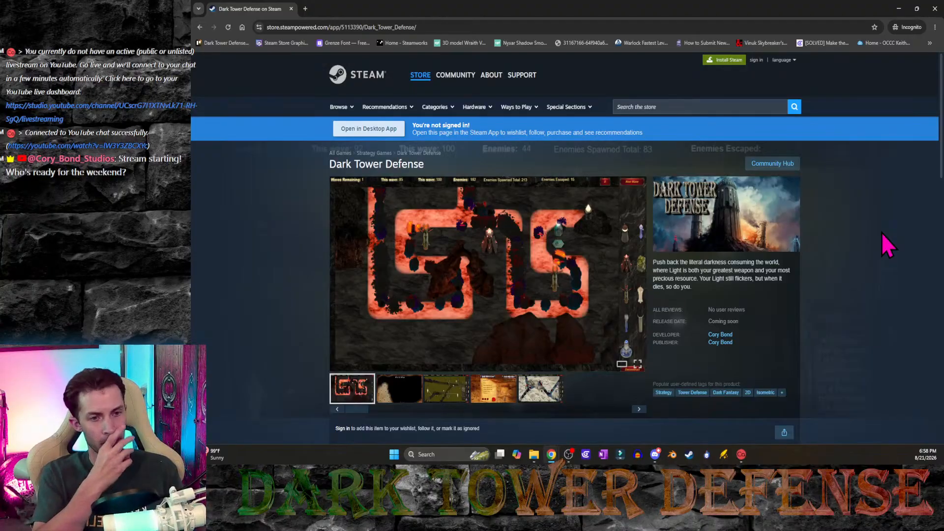
Step: Look through the gallery screenshots on the Dark Tower Defense store page, then put the browser window away
scroll(797, 320, "down", 3)
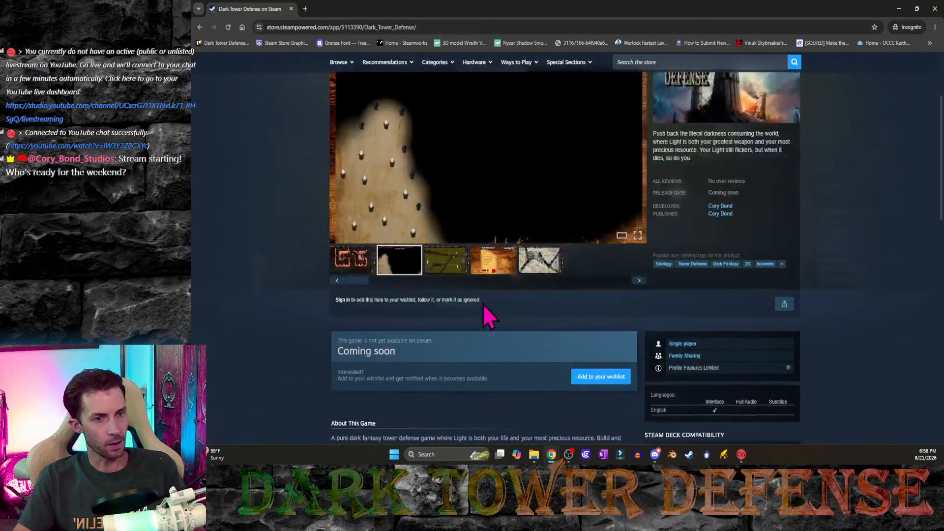
scroll(487, 315, "up", 2)
left_click(362, 346)
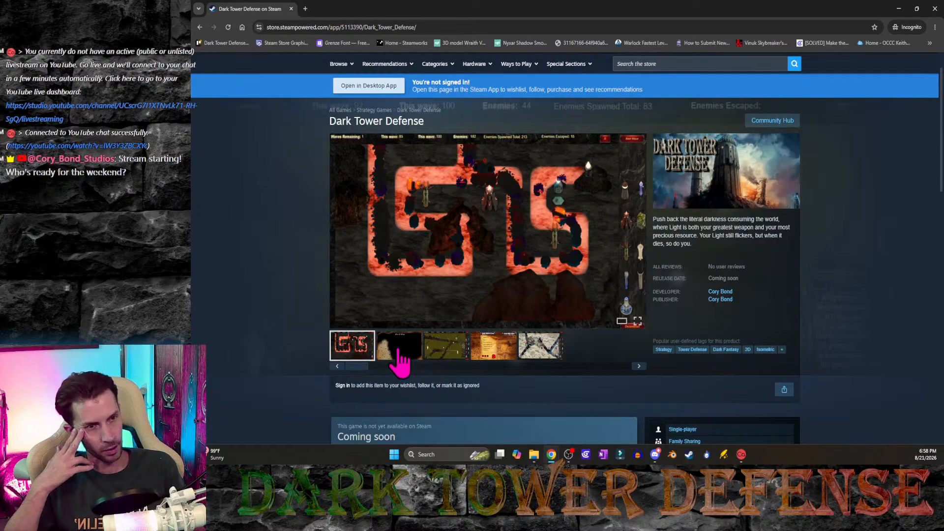
left_click(400, 350)
left_click(446, 346)
left_click(507, 358)
left_click(541, 347)
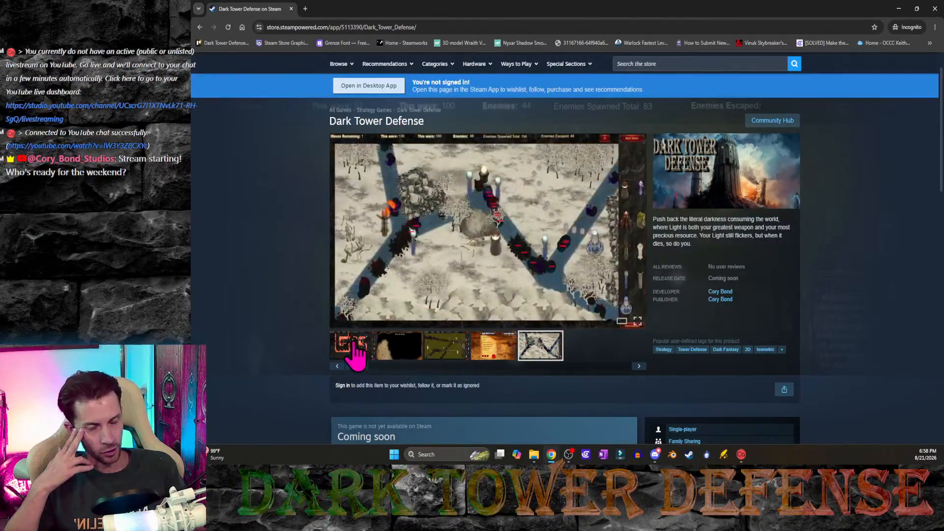
left_click(354, 344)
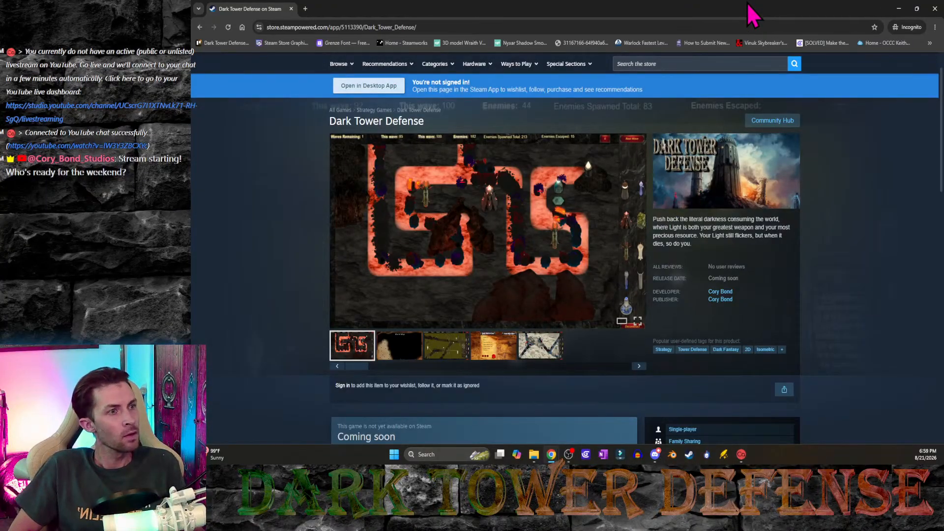
left_click(909, 8)
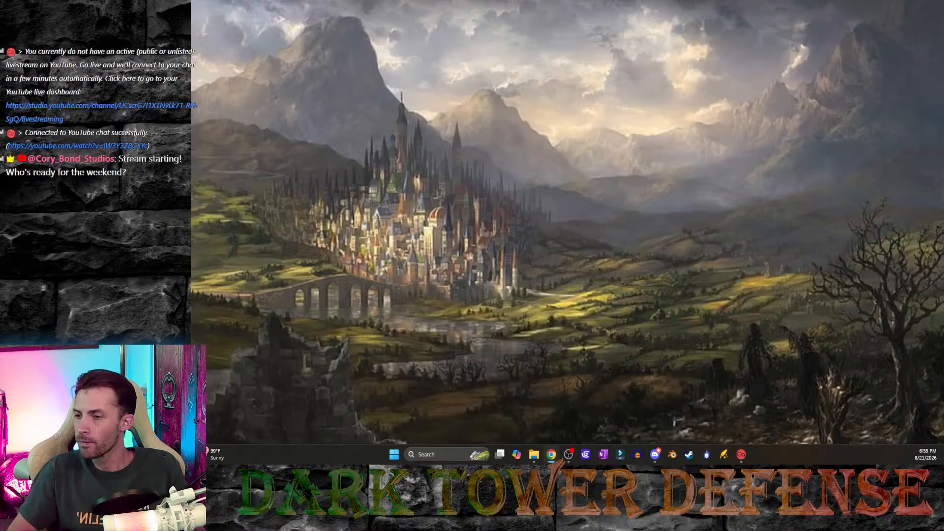
Step: Bring up the Steamworks dashboard window and clear it from the desktop
left_click(552, 455)
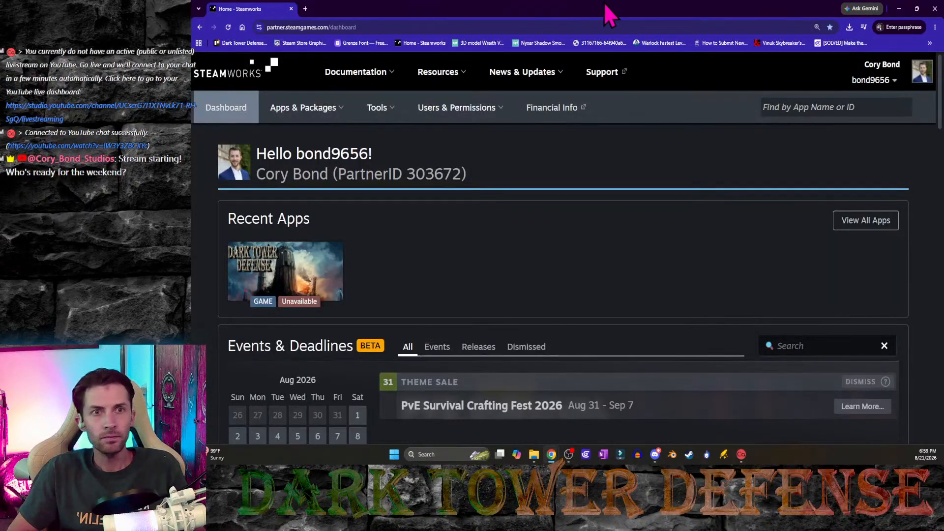
left_click_drag(605, 4, 463, 84)
left_click(804, 80)
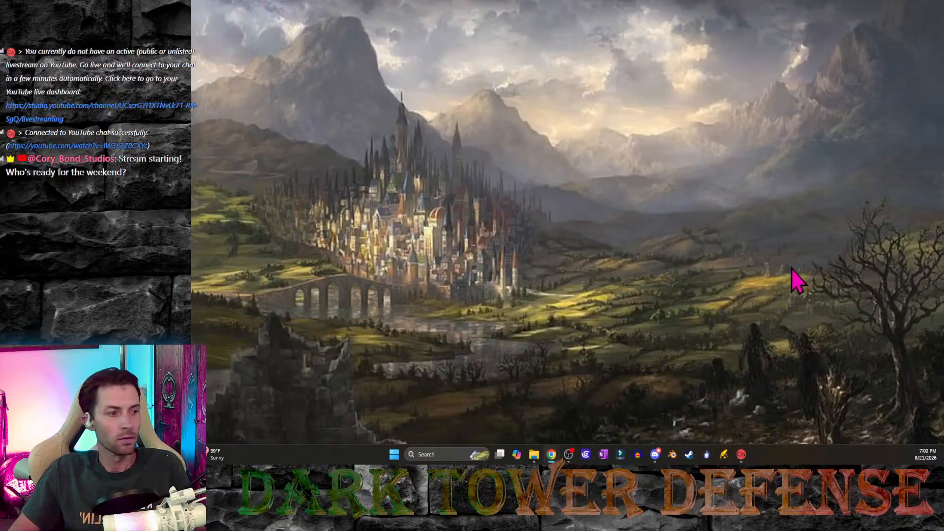
Step: Switch to Wonderdraft and open the map Dark Tower Defense - World Map 001
left_click(725, 455)
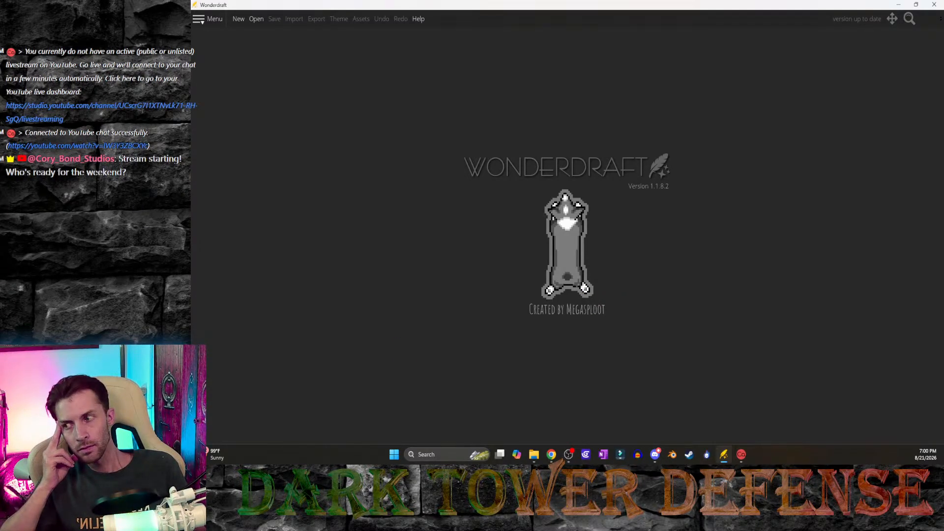
left_click(581, 2)
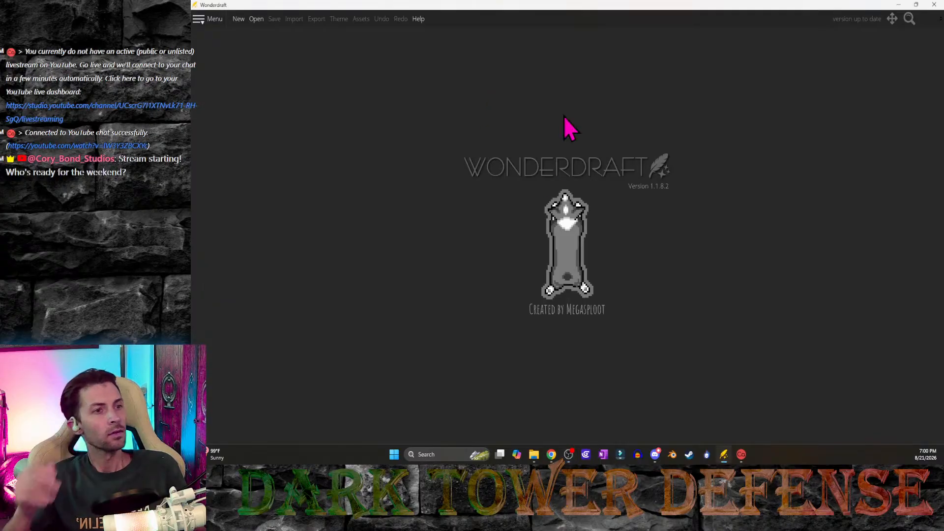
left_click(255, 21)
left_click(558, 17)
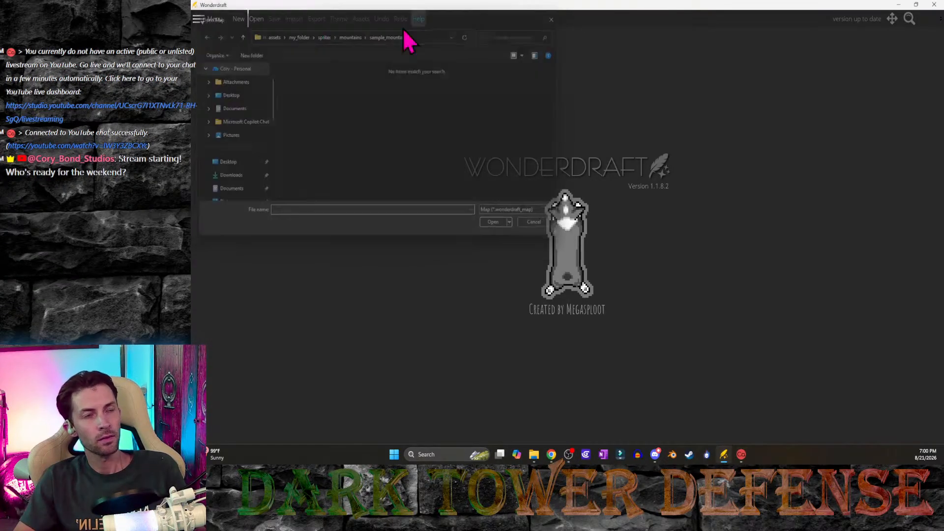
left_click(195, 21)
left_click(272, 36)
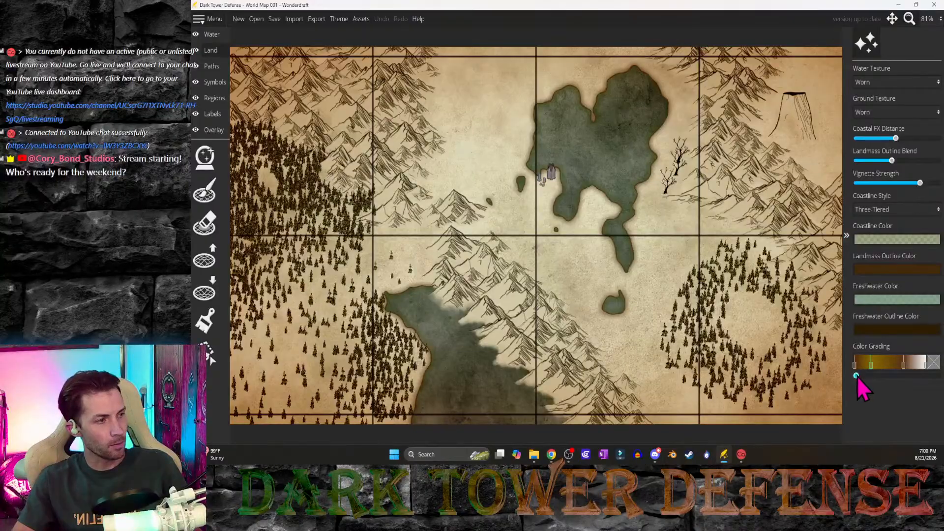
Step: Remove the square grid overlay from the map by setting its pattern to None
mouse_move(857, 376)
left_mouse_down()
mouse_move(899, 376)
mouse_move(857, 376)
left_mouse_up()
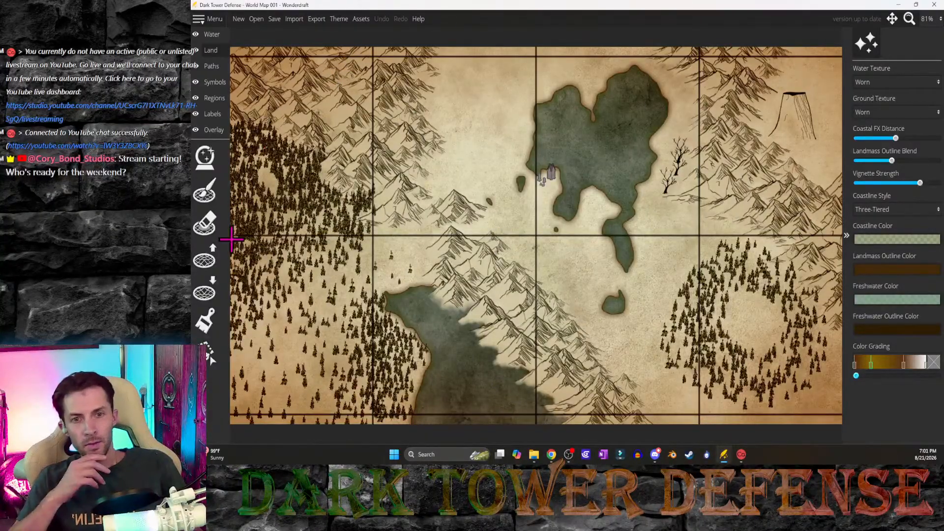
left_click(218, 130)
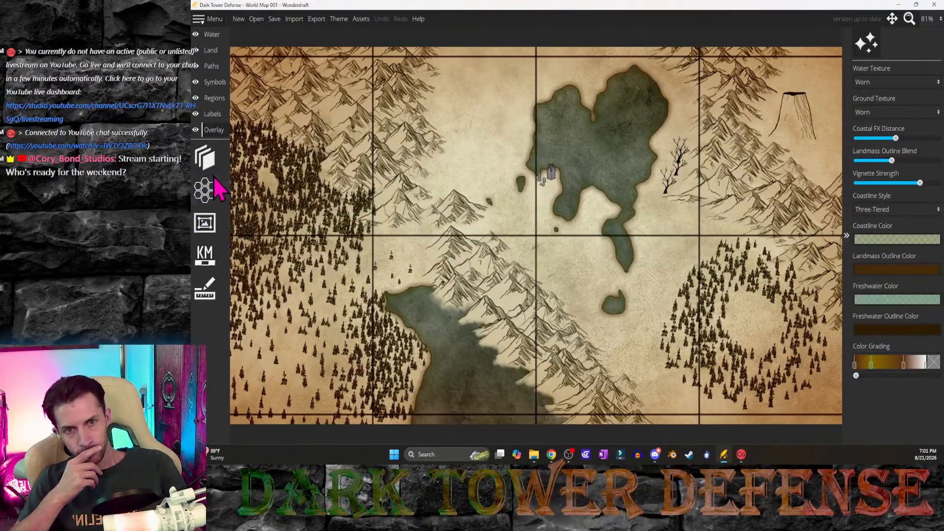
left_click(215, 196)
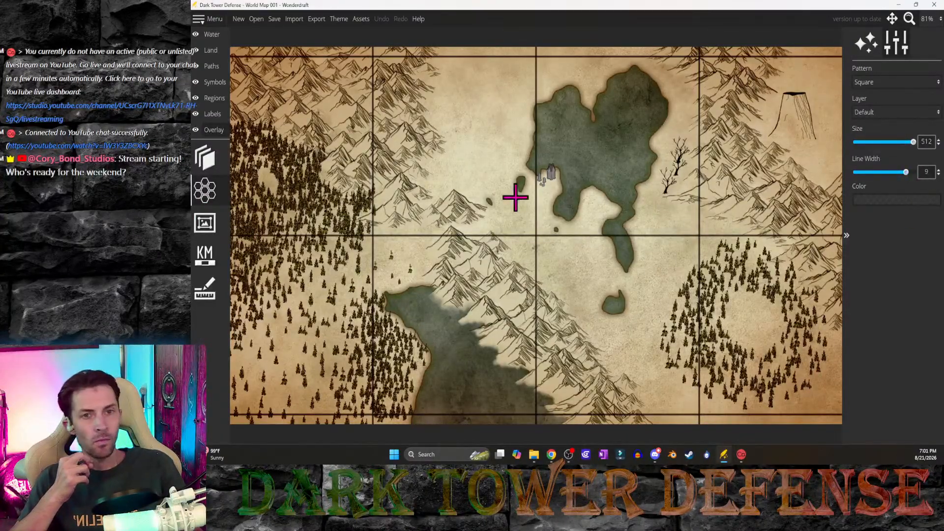
left_click(932, 83)
left_click(918, 97)
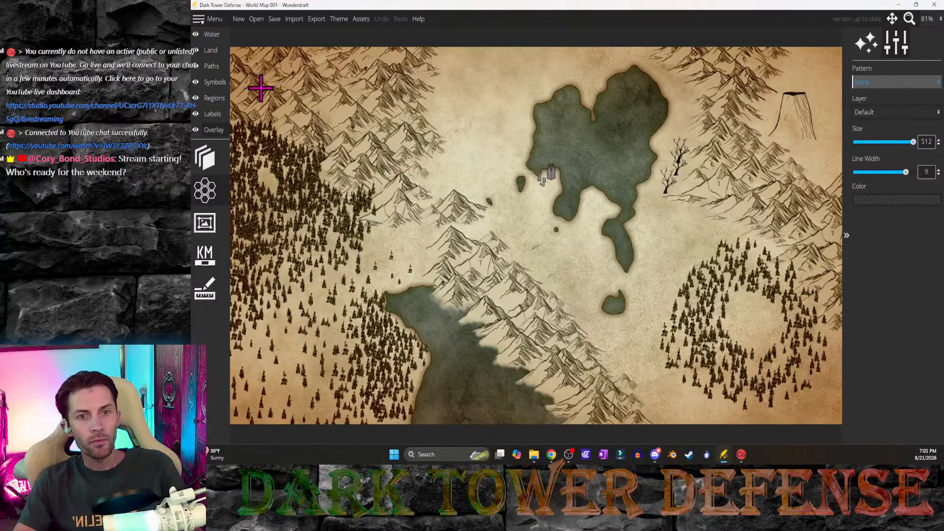
Step: Capture the whole map in Snipping Tool and mark a red circled S in the gap just above the southwestern lake
left_click(215, 82)
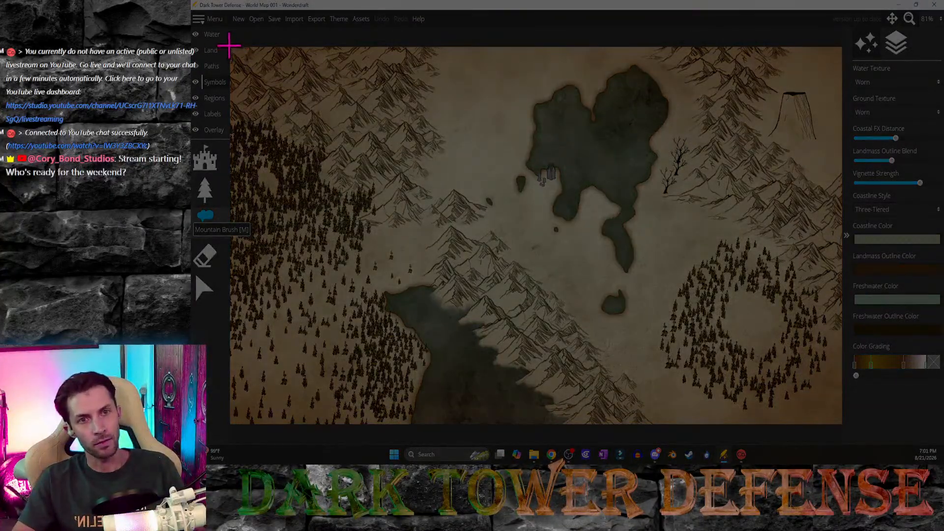
left_click_drag(228, 45, 843, 437)
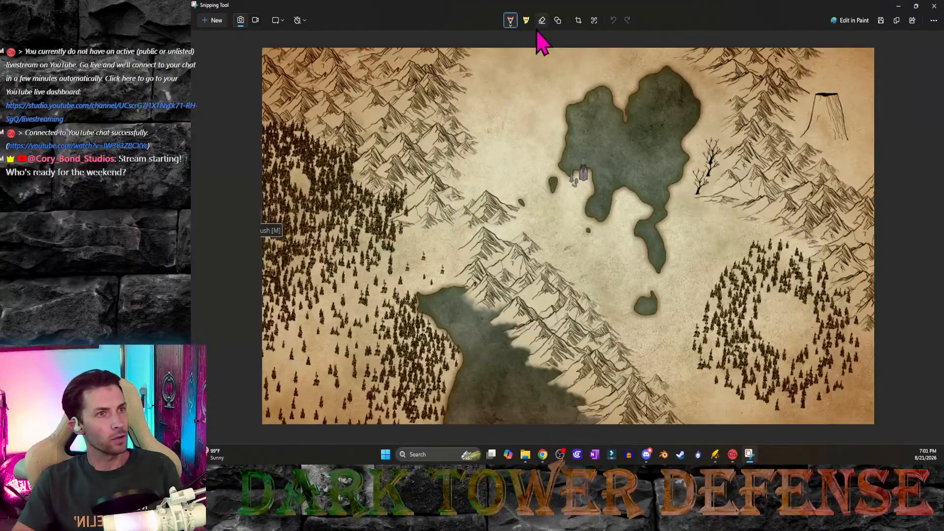
left_click(511, 22)
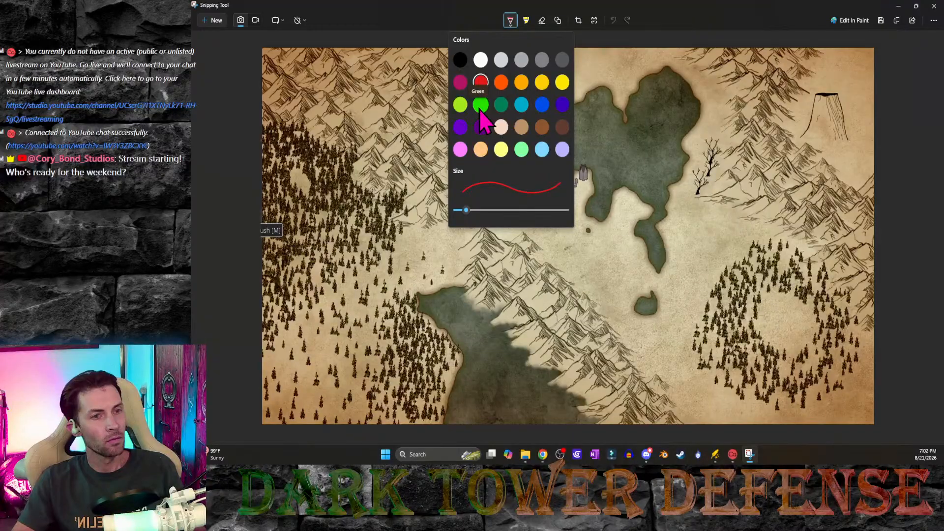
left_click(511, 22)
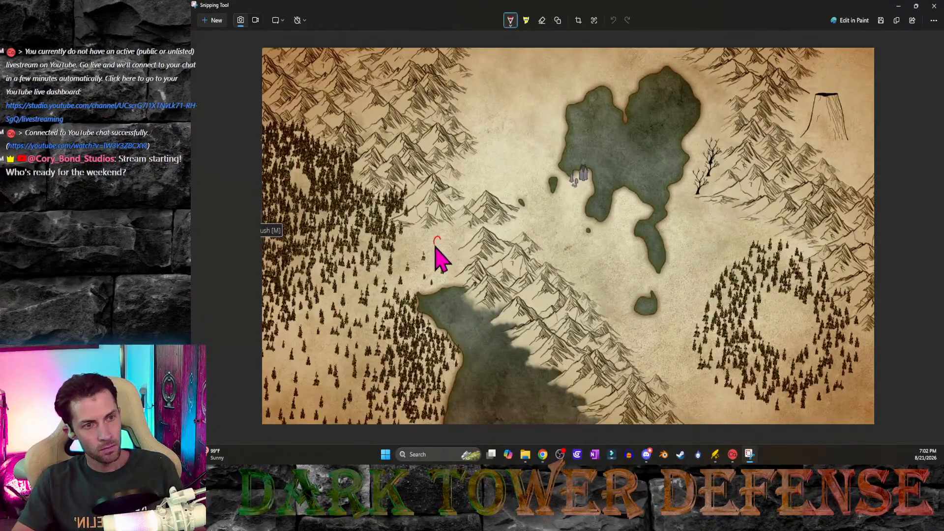
mouse_move(444, 229)
left_mouse_down()
mouse_move(439, 257)
mouse_move(449, 268)
mouse_move(433, 257)
left_mouse_up()
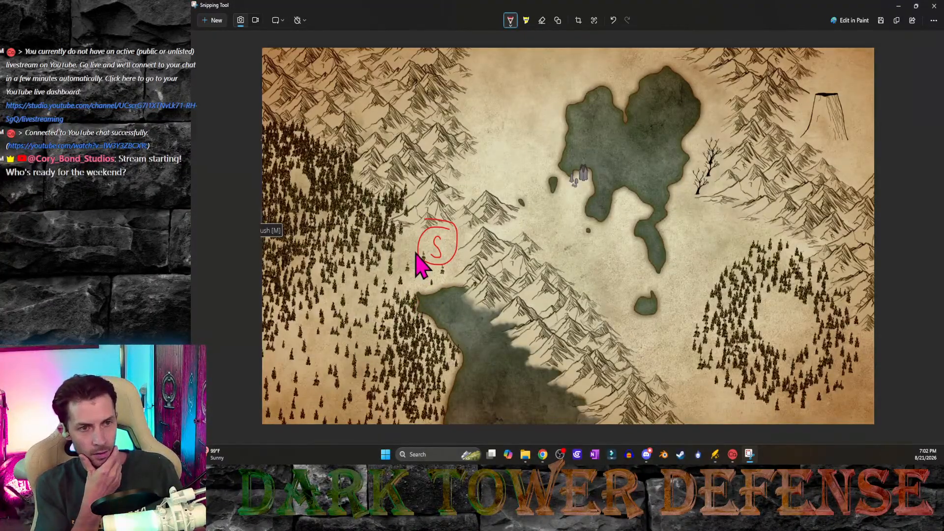
Step: Draw red route lines from the S into the western forest, circling the forest clearing and the wooded lakeshore to the south
mouse_move(416, 256)
left_mouse_down()
mouse_move(350, 285)
mouse_move(295, 211)
mouse_move(286, 174)
mouse_move(300, 159)
left_mouse_up()
left_click_drag(279, 193, 284, 179)
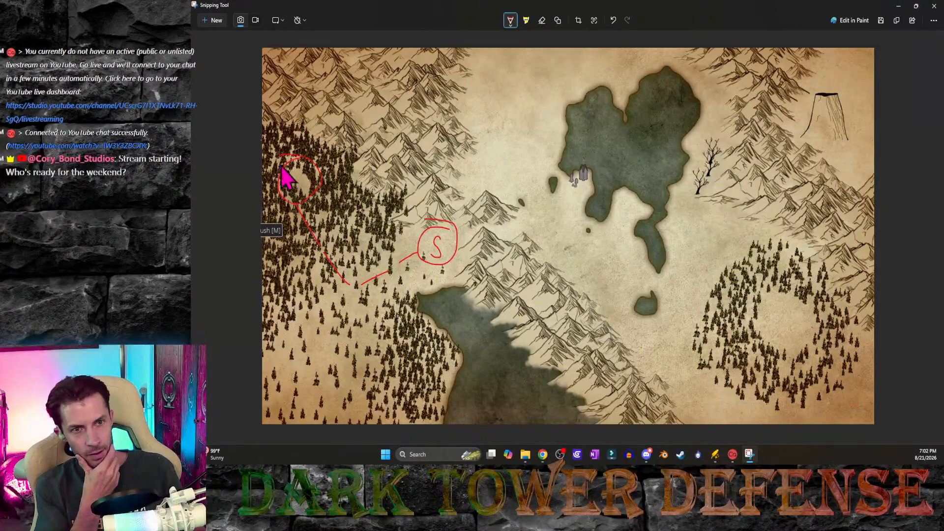
left_click_drag(348, 303, 355, 359)
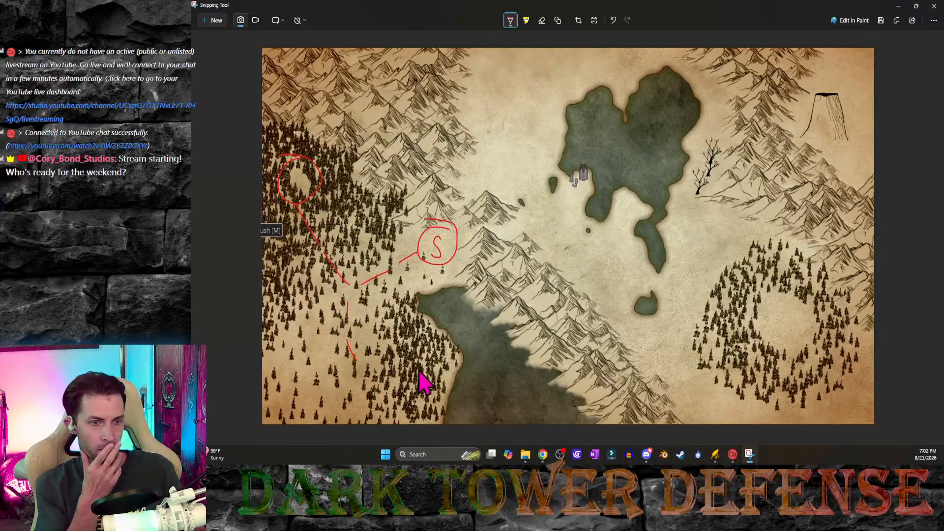
left_click_drag(386, 370, 426, 384)
mouse_move(458, 348)
left_mouse_down()
mouse_move(425, 393)
mouse_move(421, 338)
left_mouse_up()
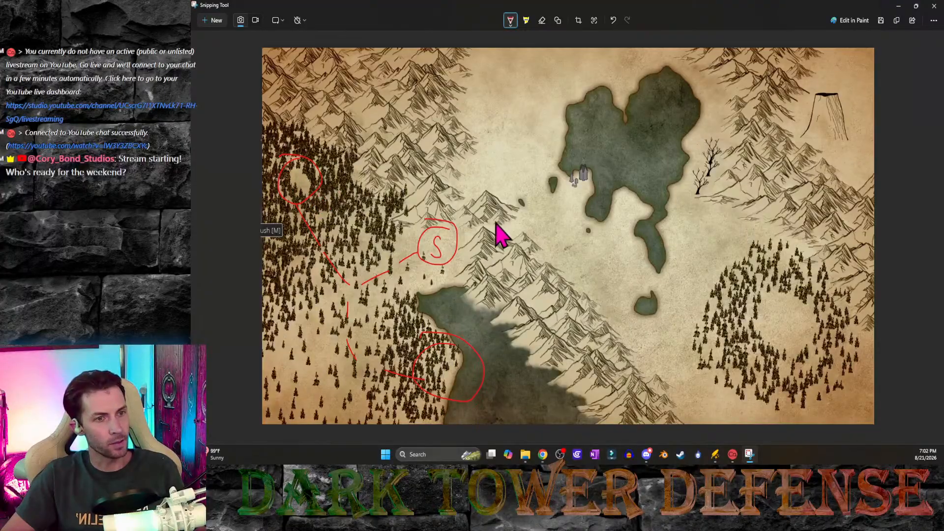
Step: Draw a red route stroke eastward through the mountain pass and another north to a circled spot in the northwestern mountains
left_click_drag(488, 222, 543, 208)
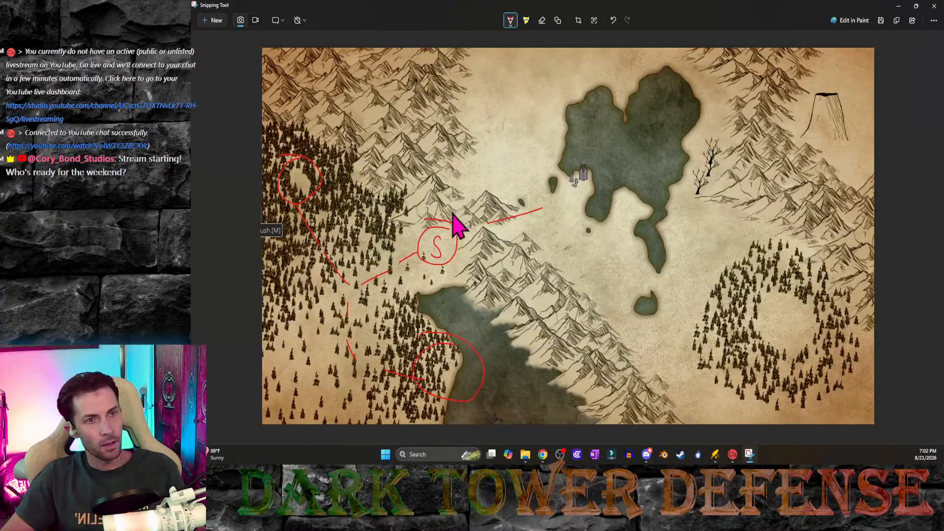
left_click_drag(429, 194, 406, 117)
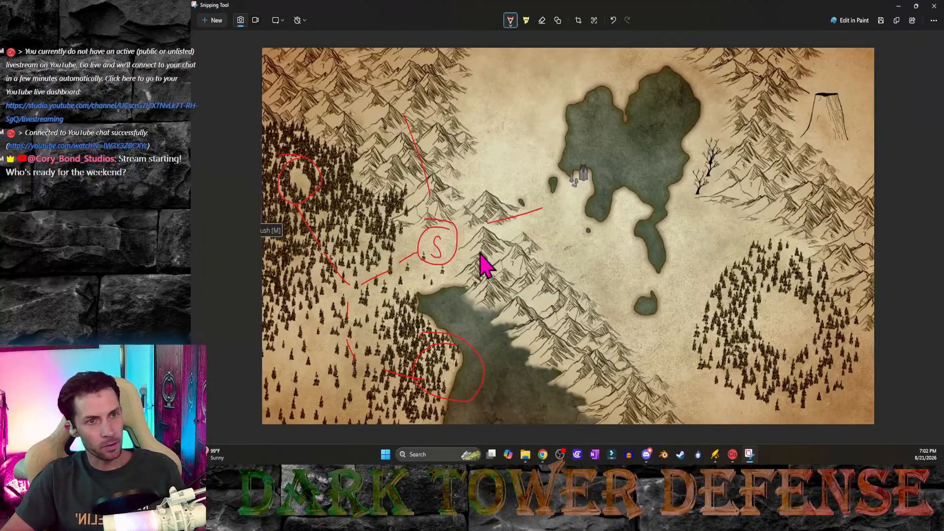
mouse_move(395, 71)
left_mouse_down()
mouse_move(368, 67)
mouse_move(362, 82)
left_mouse_up()
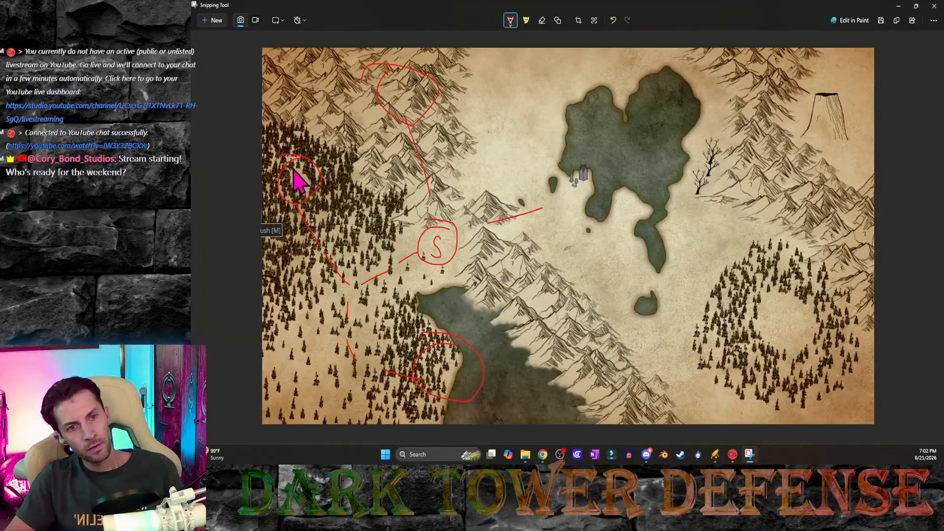
Step: Label the circled forest clearing F, the lakeshore circle W and the mountain circle E
left_click_drag(293, 167, 295, 180)
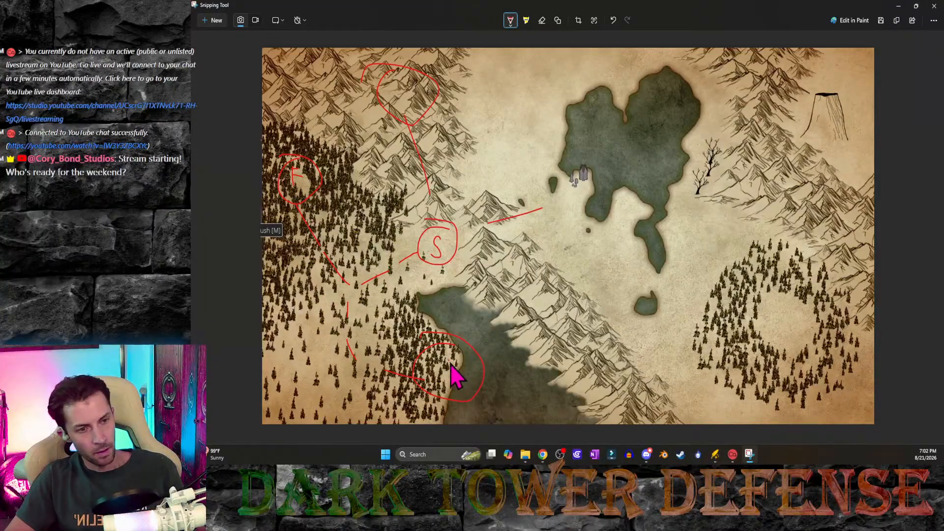
mouse_move(451, 366)
left_mouse_down()
mouse_move(468, 384)
mouse_move(485, 374)
left_mouse_up()
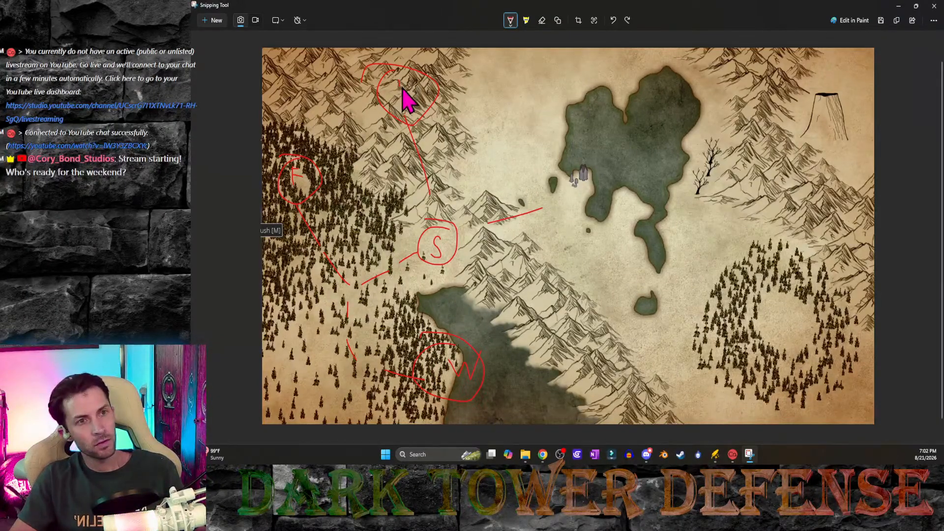
mouse_move(413, 84)
left_mouse_down()
mouse_move(403, 89)
mouse_move(412, 99)
left_mouse_up()
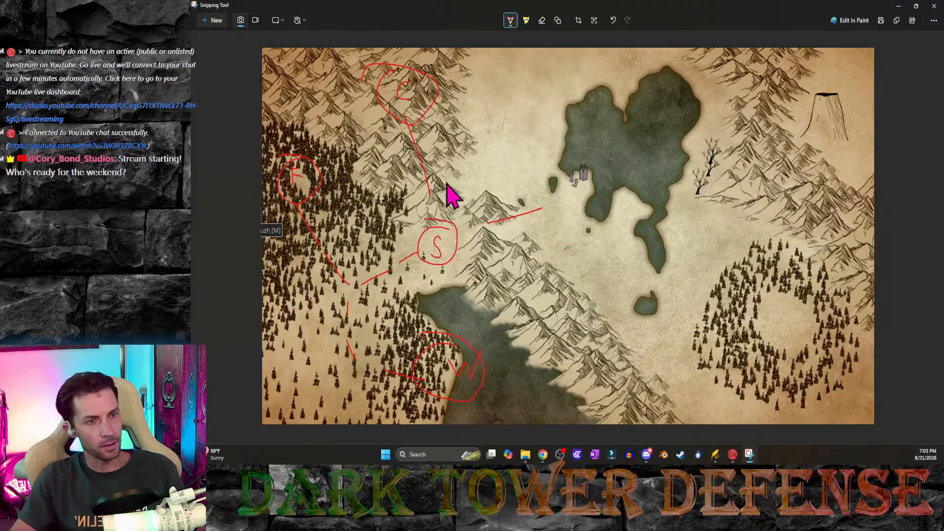
Step: Draw a route north from the pass to a circled M, then circle and label the town beside the large lake
mouse_move(452, 198)
left_mouse_down()
mouse_move(488, 166)
mouse_move(491, 75)
mouse_move(494, 93)
mouse_move(485, 64)
mouse_move(510, 85)
left_mouse_up()
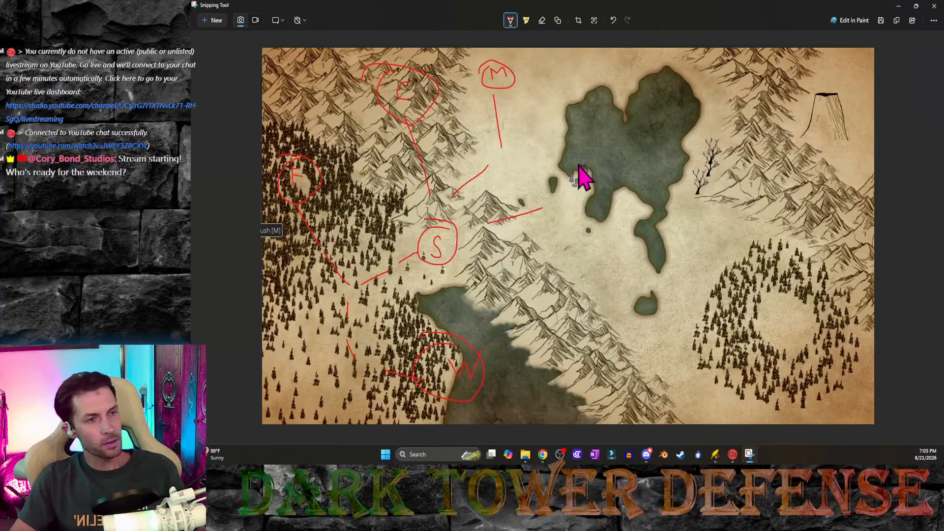
mouse_move(584, 134)
left_mouse_down()
mouse_move(565, 190)
mouse_move(597, 148)
mouse_move(535, 158)
left_mouse_up()
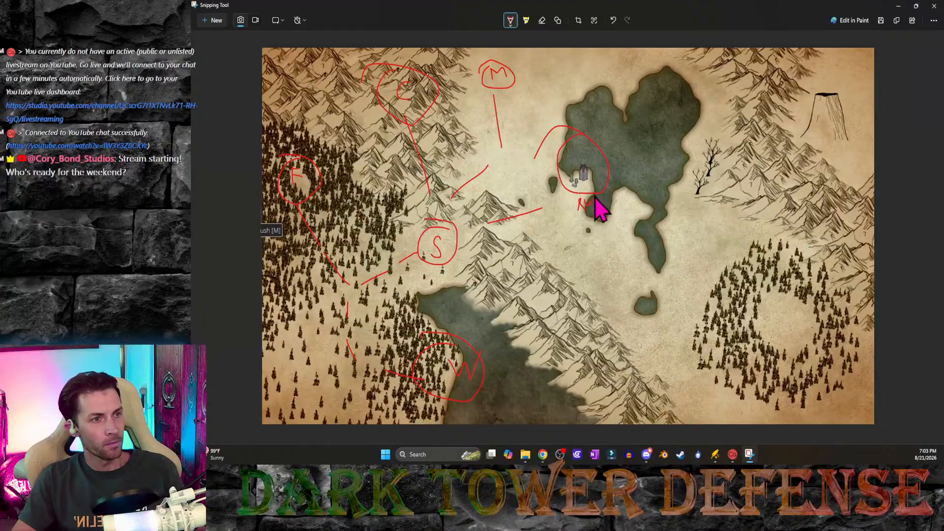
left_click_drag(596, 199, 607, 200)
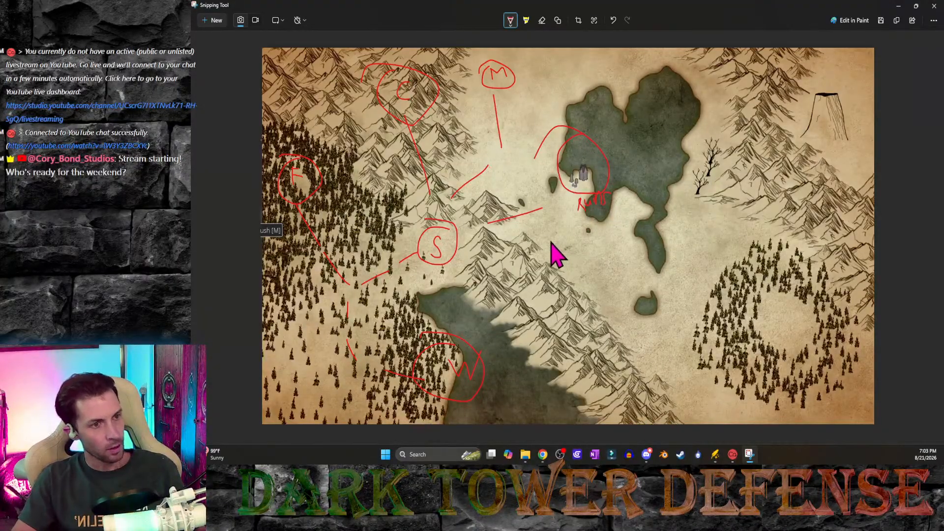
Step: Draw a dashed route southeast from the mountain pass to the ring-shaped forest, then circle and label a spot Ab below the bare trees
mouse_move(543, 234)
left_mouse_down()
mouse_move(587, 270)
mouse_move(665, 298)
mouse_move(745, 305)
left_mouse_up()
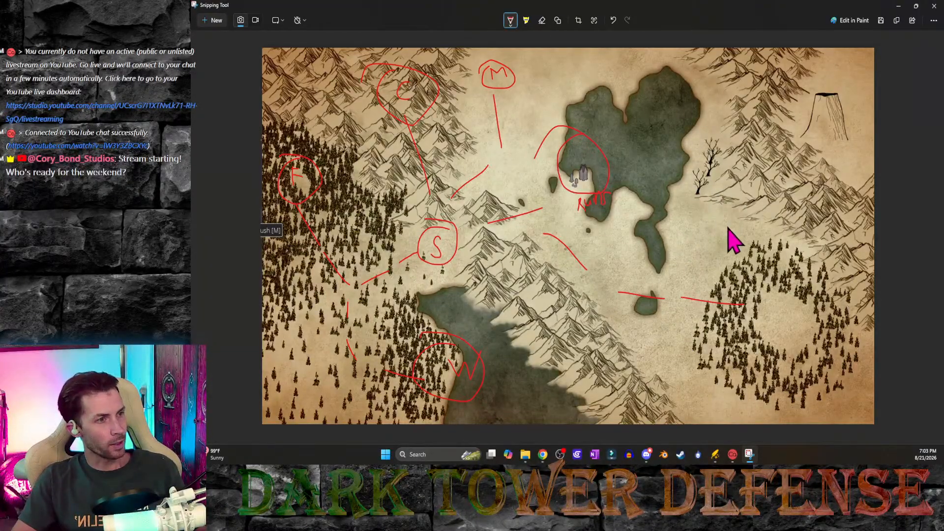
mouse_move(695, 205)
left_mouse_down()
mouse_move(686, 238)
mouse_move(697, 217)
mouse_move(703, 235)
mouse_move(703, 221)
mouse_move(681, 217)
mouse_move(721, 228)
left_mouse_up()
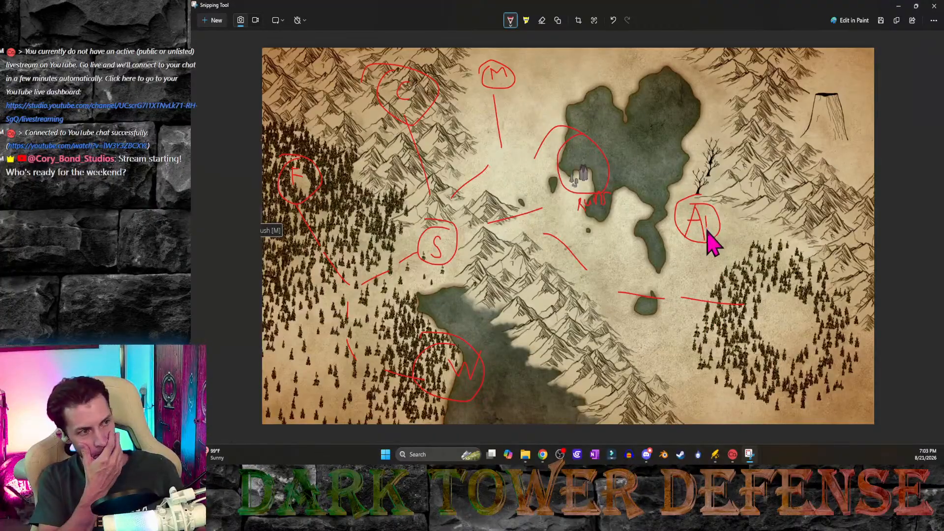
mouse_move(707, 236)
left_mouse_down()
mouse_move(714, 230)
mouse_move(706, 235)
left_mouse_up()
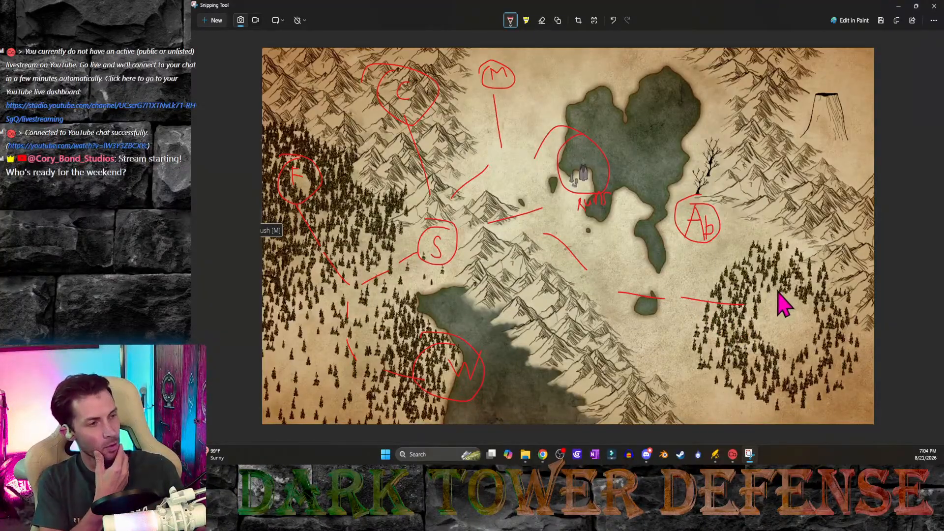
Step: Circle the clearing inside the eastern ring-shaped forest and label it occult
mouse_move(777, 284)
left_mouse_down()
mouse_move(765, 365)
mouse_move(782, 291)
left_mouse_up()
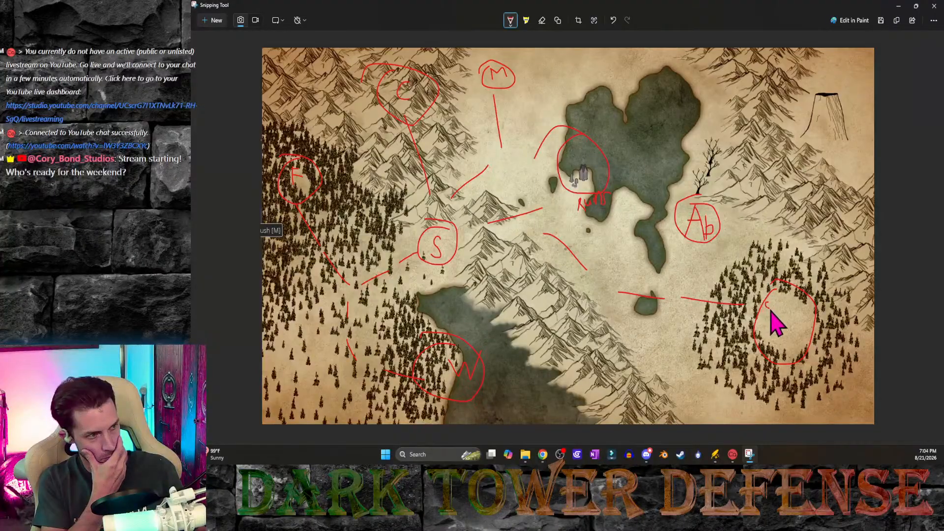
left_click_drag(770, 305, 799, 304)
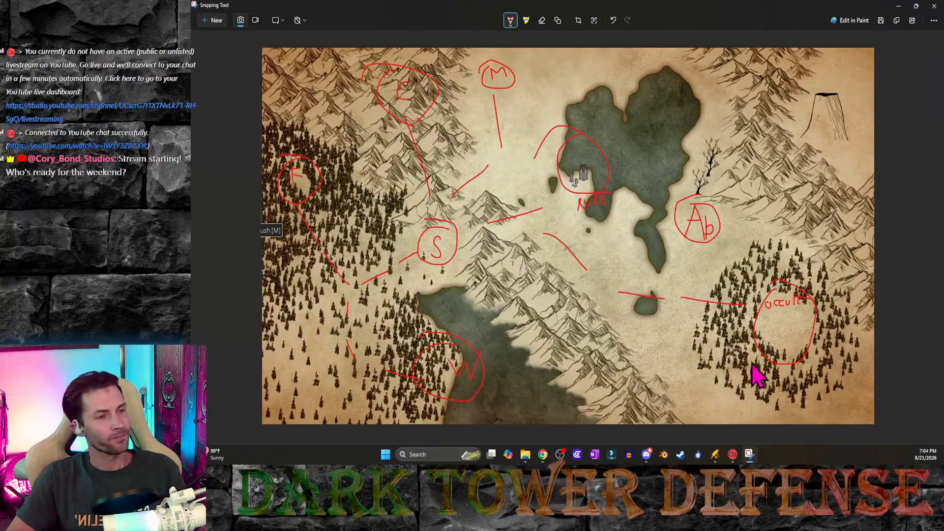
Step: Draw a route from Ab to a circled flat-topped mountain in the northeast, and another from W across the southern mountains
mouse_move(730, 215)
left_mouse_down()
mouse_move(778, 175)
mouse_move(816, 113)
mouse_move(812, 147)
mouse_move(792, 125)
left_mouse_up()
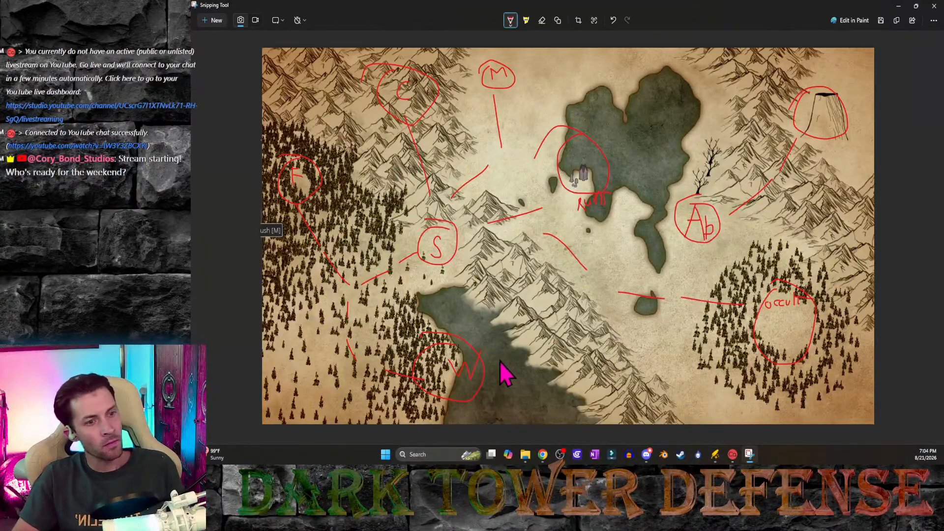
mouse_move(495, 353)
left_mouse_down()
mouse_move(552, 326)
mouse_move(590, 288)
left_mouse_up()
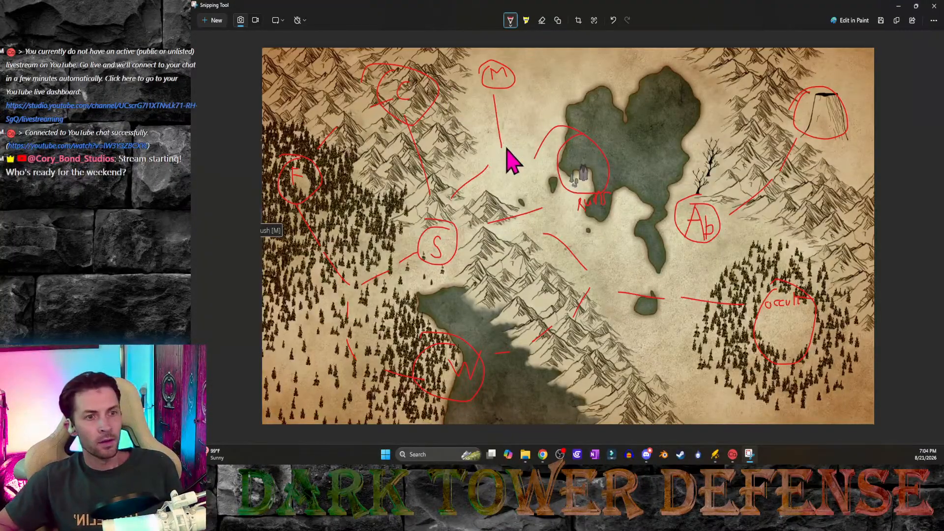
Step: Switch back to Wonderdraft and examine the symbols palette for settlement, castle and ruin symbols that suit the planned locations
left_click(900, 6)
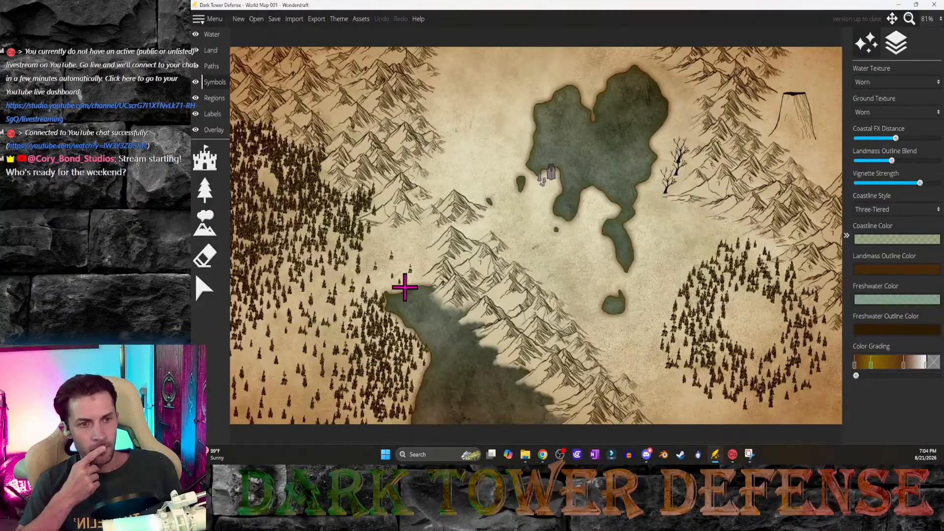
left_click(214, 168)
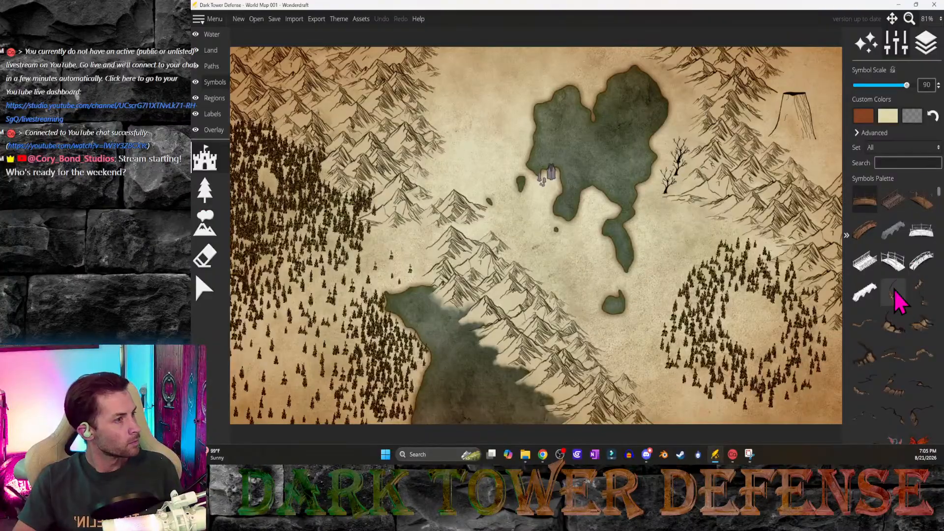
scroll(895, 291, "down", 10)
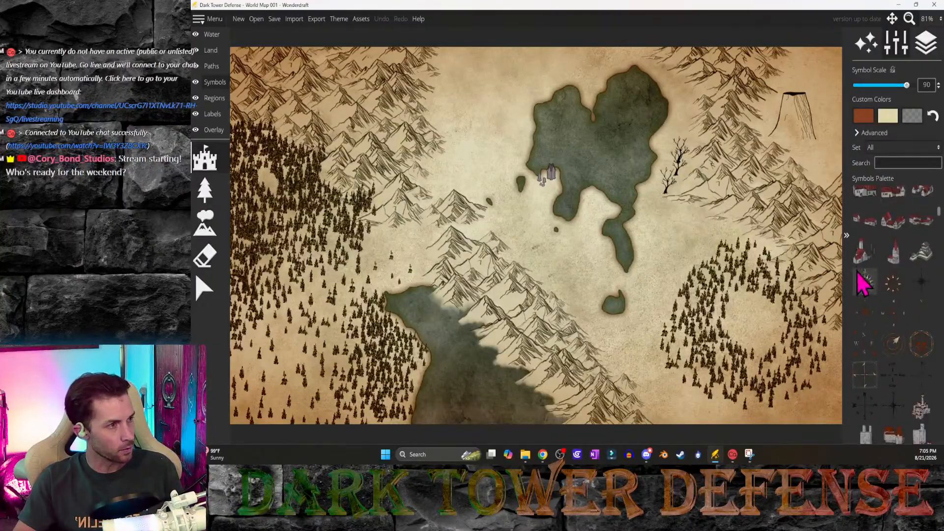
scroll(883, 276, "down", 3)
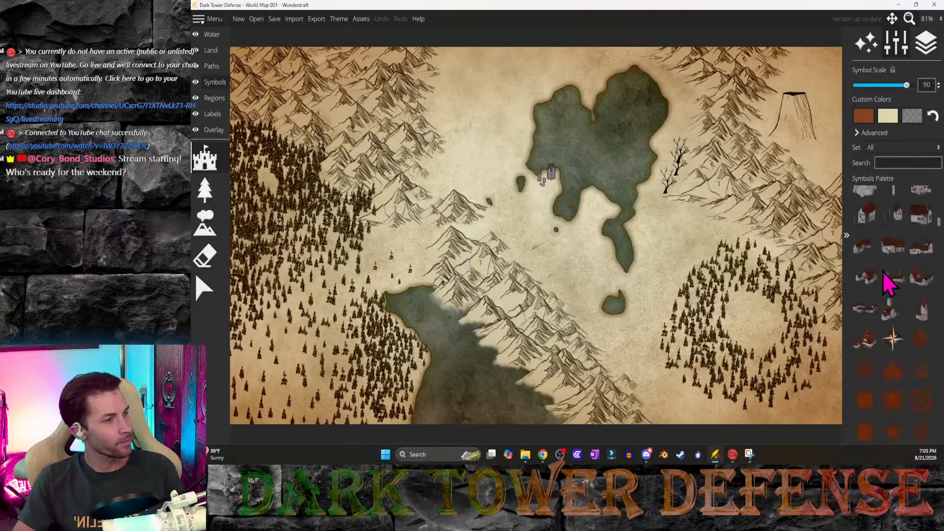
scroll(883, 272, "down", 5)
scroll(889, 291, "up", 5)
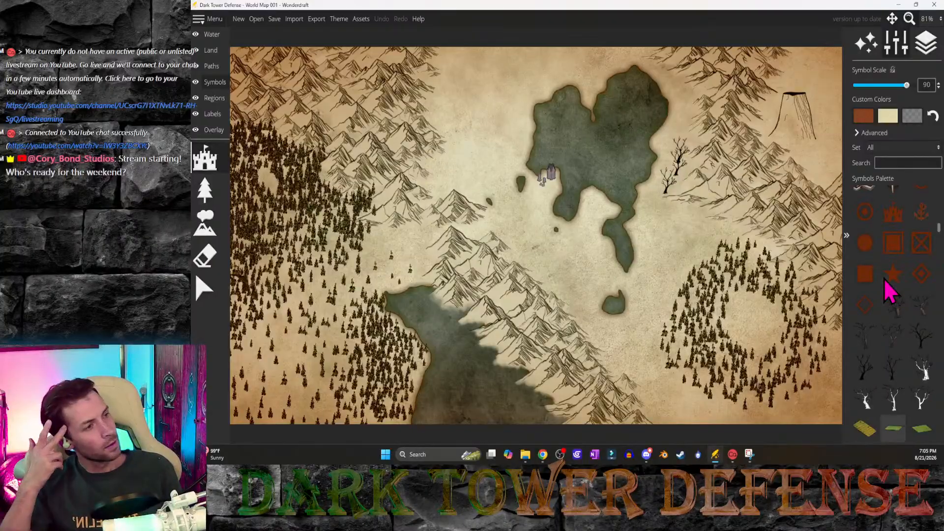
scroll(885, 280, "down", 3)
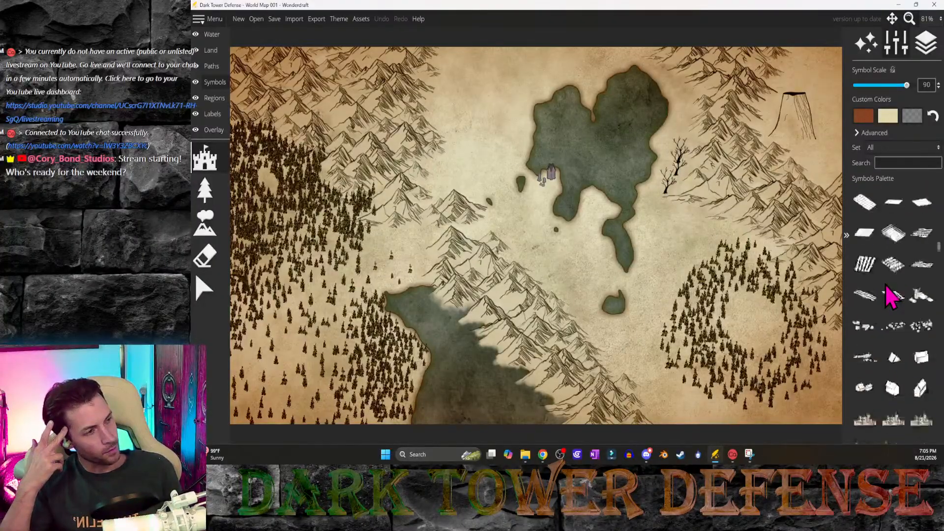
scroll(893, 296, "down", 1)
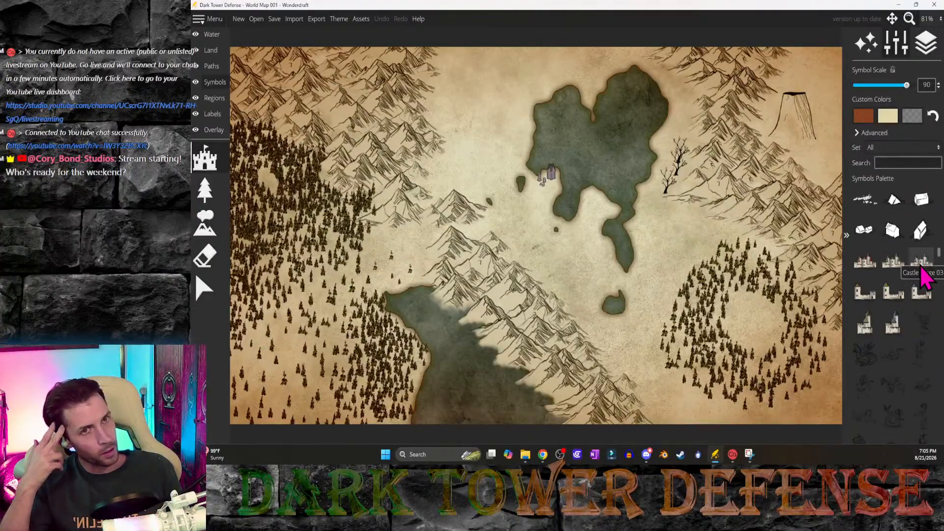
scroll(926, 279, "down", 1)
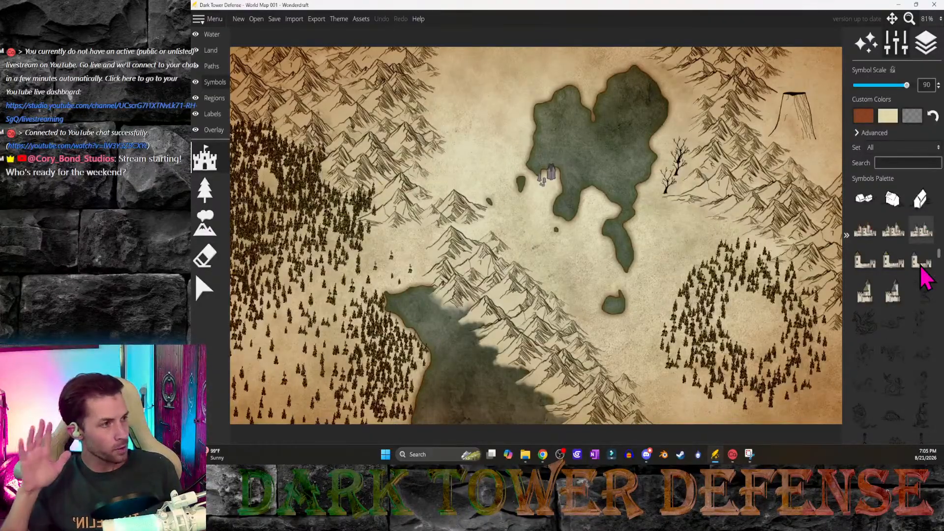
scroll(925, 279, "up", 1)
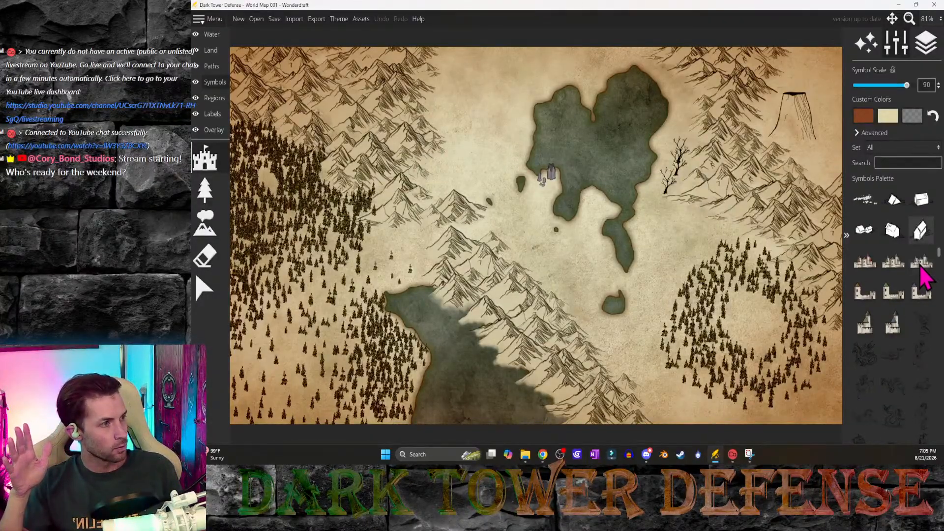
scroll(927, 275, "down", 5)
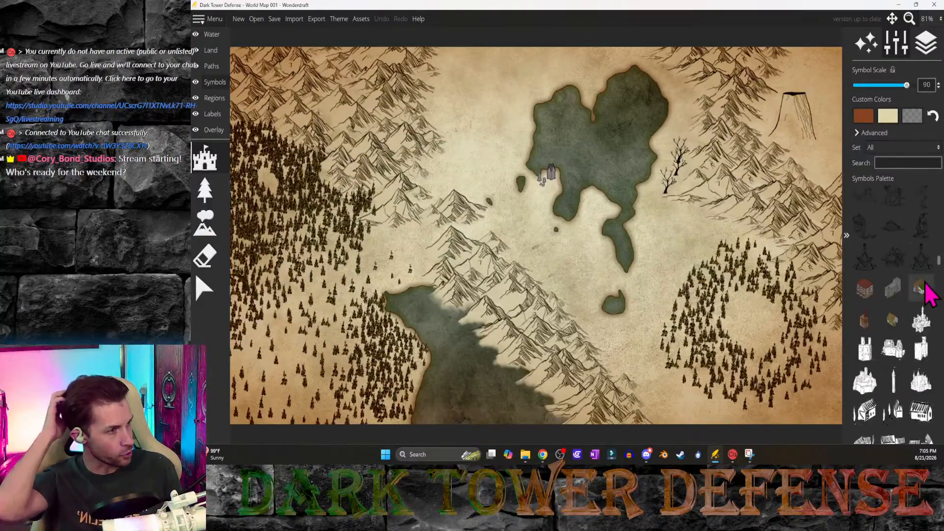
scroll(932, 334, "down", 1)
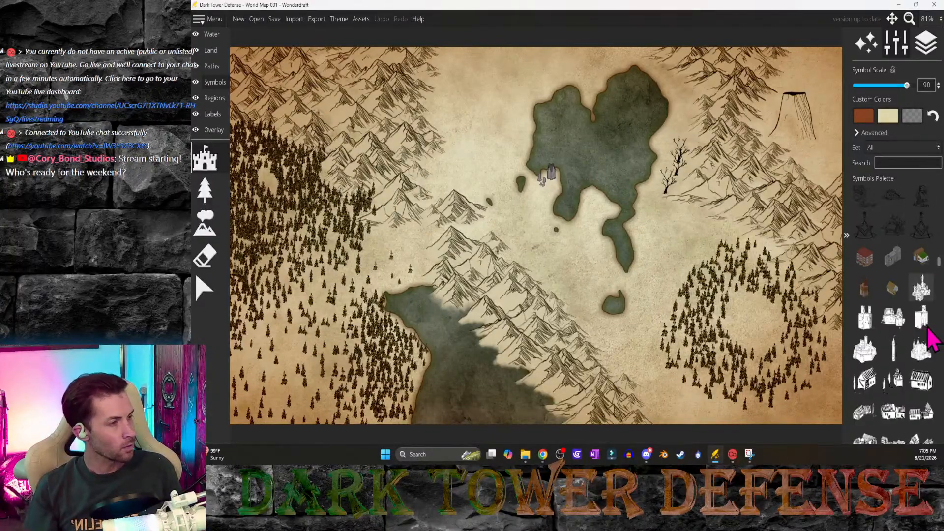
scroll(929, 329, "down", 6)
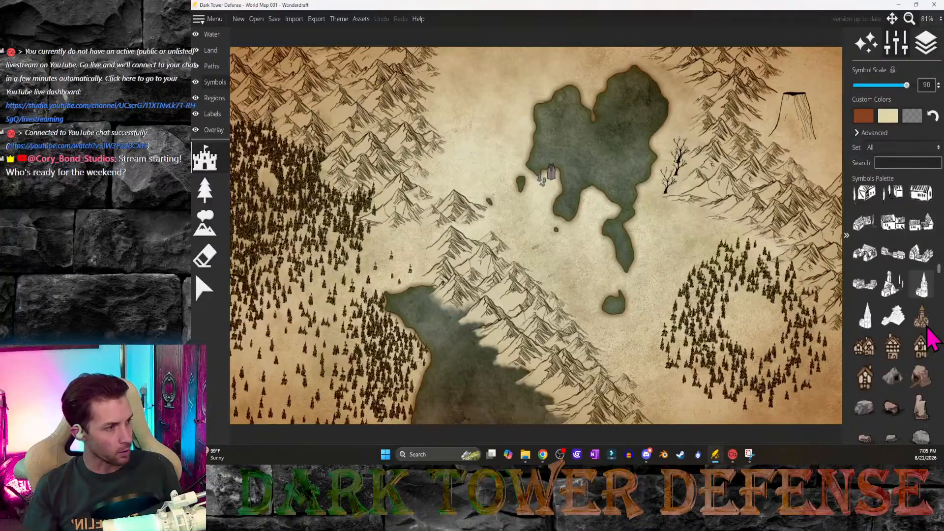
scroll(936, 337, "down", 2)
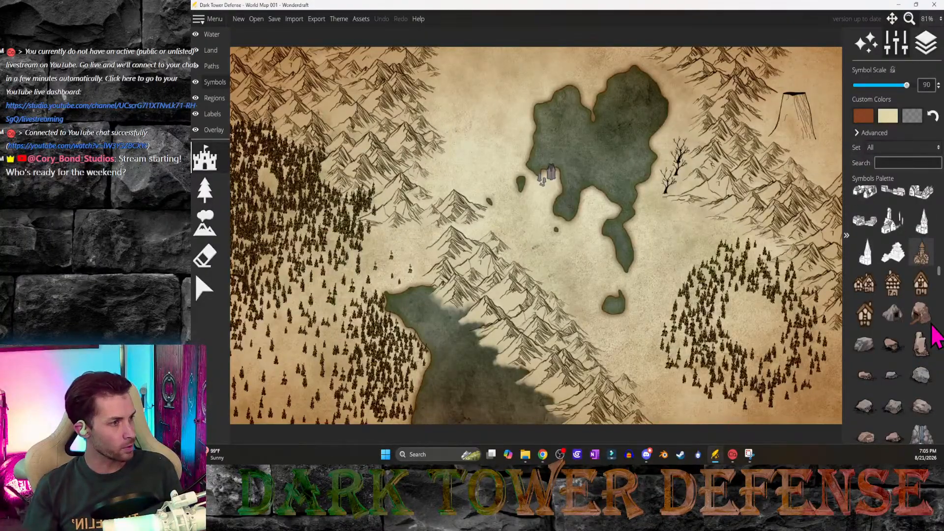
scroll(934, 340, "down", 5)
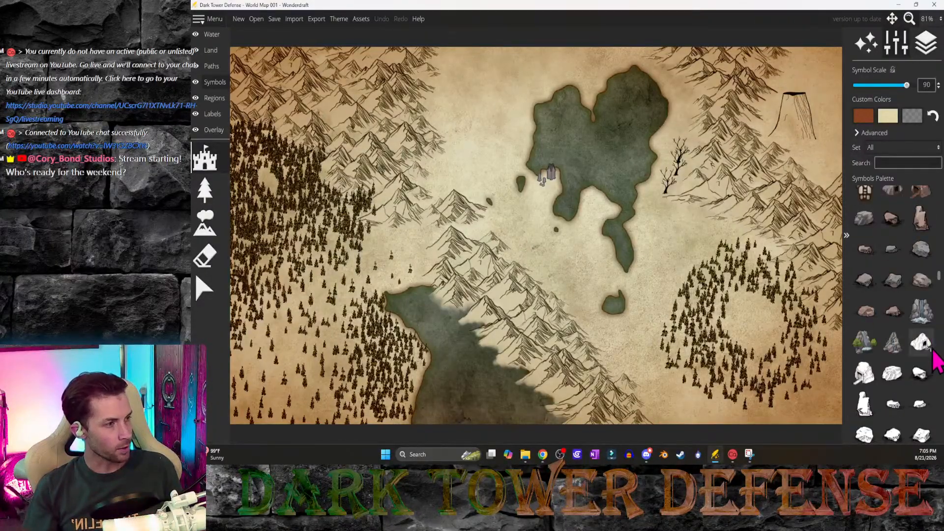
scroll(931, 351, "down", 6)
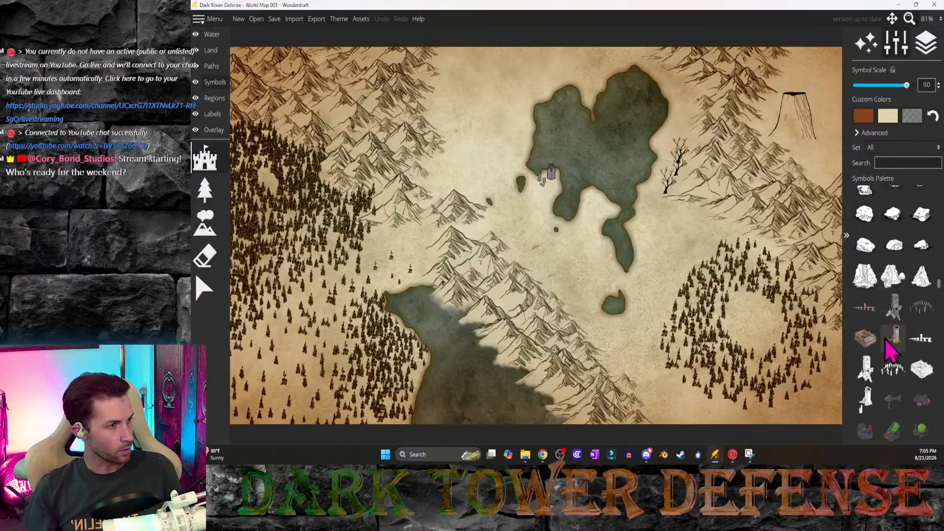
Step: Try the ruined tower and square ruined building symbols on the plain south of the large lake, undoing each placement
left_click(892, 341)
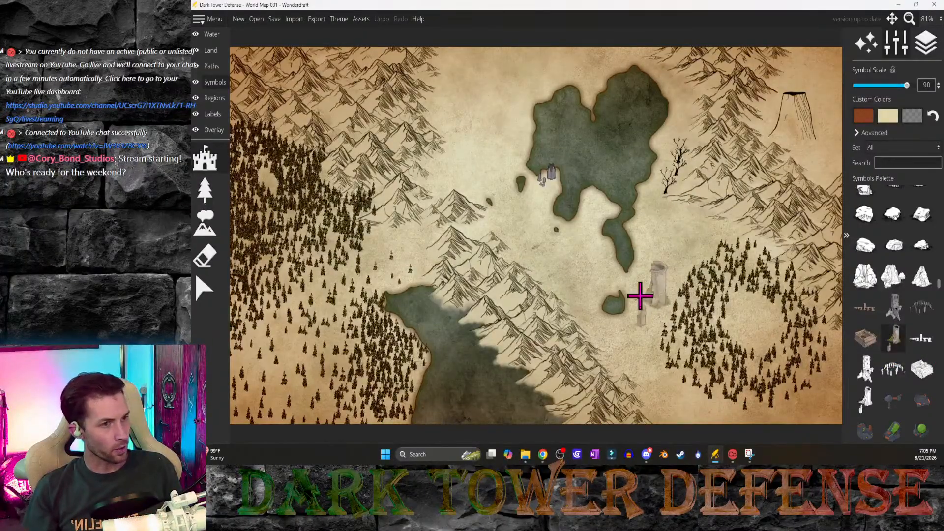
left_click(574, 254)
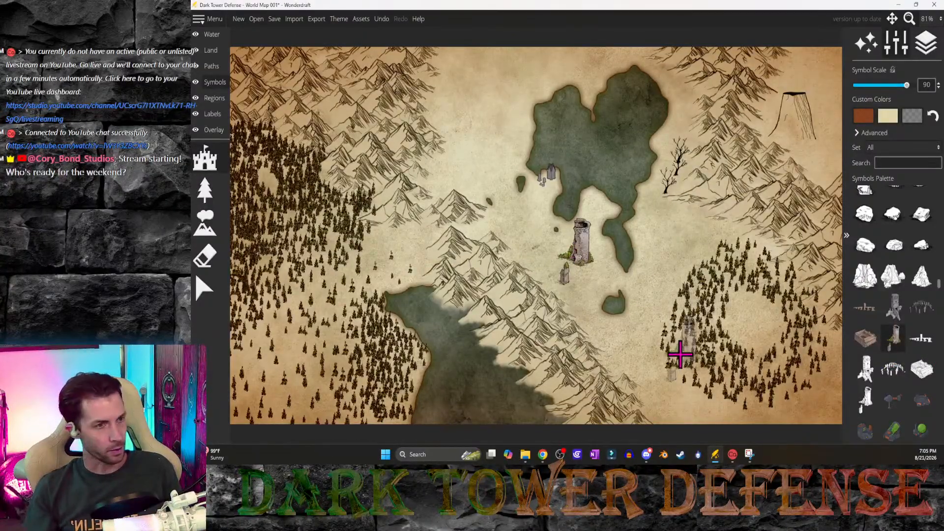
key("ctrl+z")
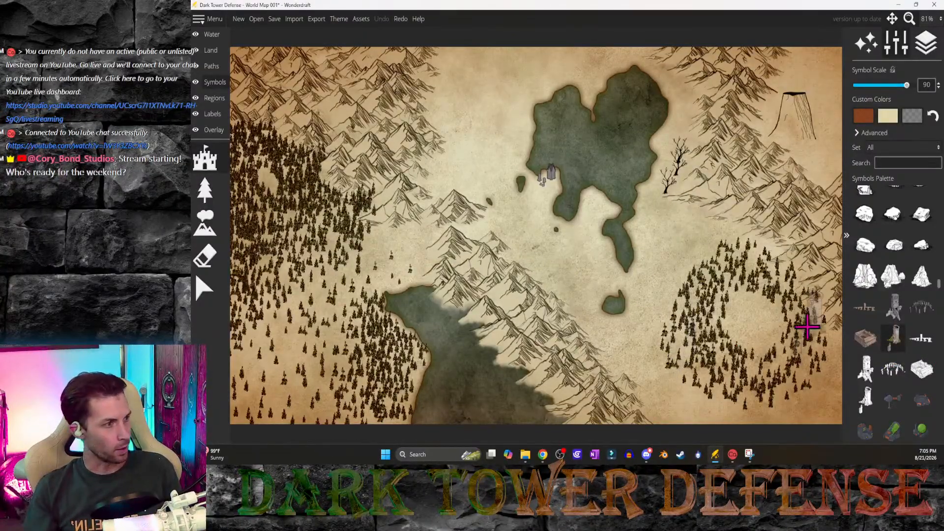
left_click(867, 344)
left_click(604, 271)
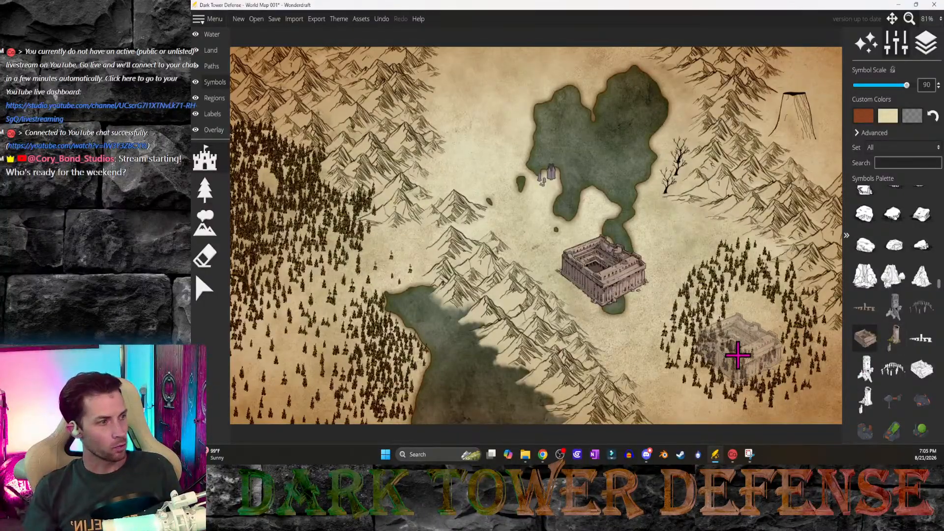
key("ctrl+z")
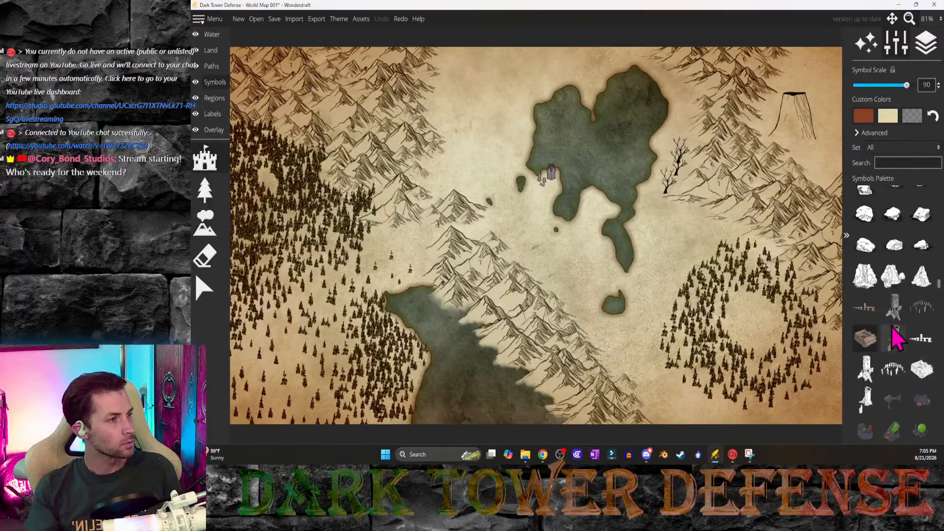
Step: Try the ruined arched bridge symbol on the plain south of the large lake, then undo its placement
scroll(893, 337, "down", 1)
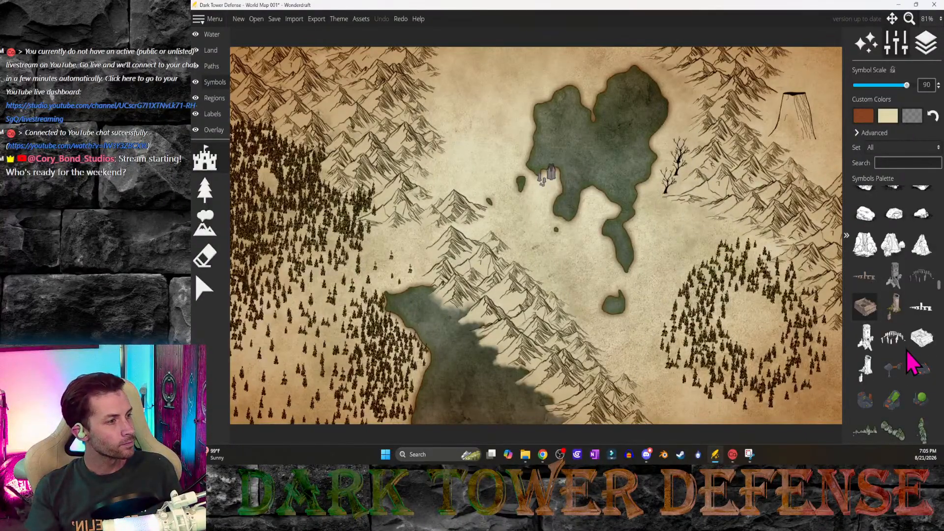
left_click(870, 278)
left_click(552, 248)
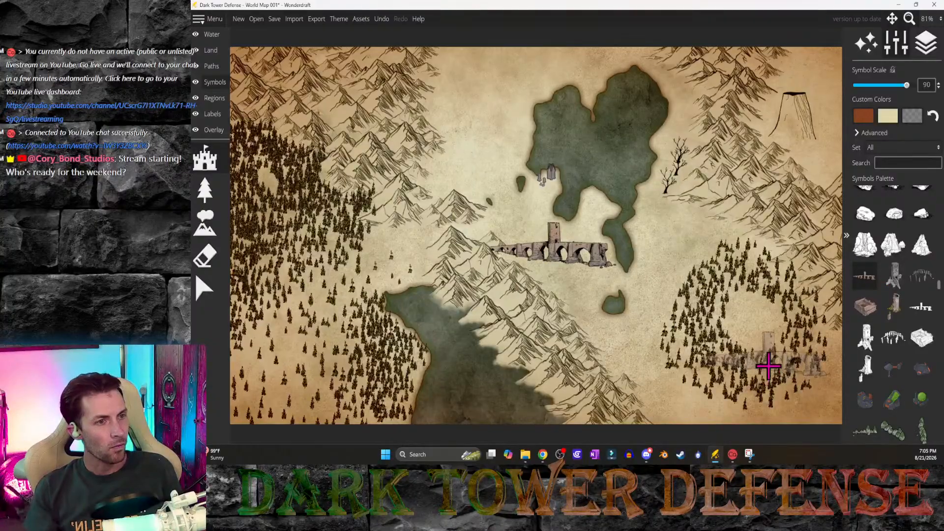
key("ctrl+z")
Step: Place the grey standing-stone circle symbol at scale 55 in the clearing of the eastern ring-shaped forest
left_click(921, 276)
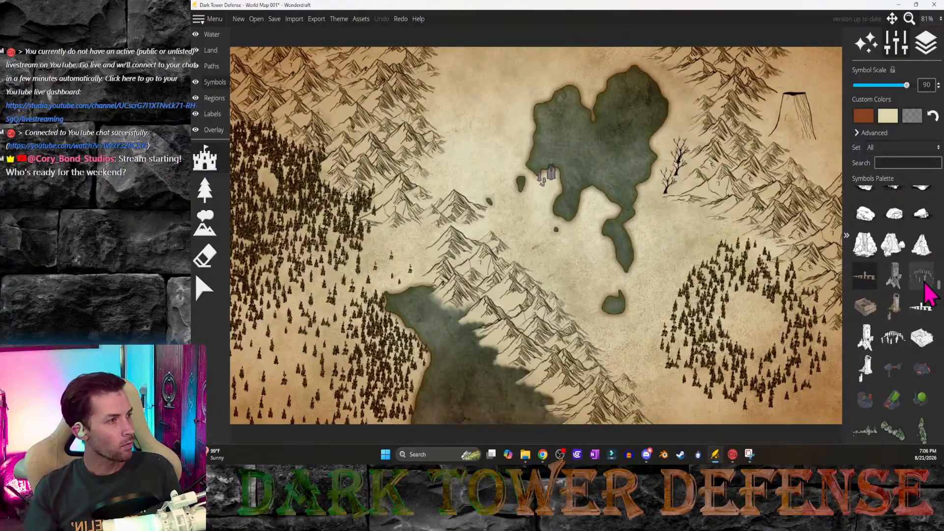
left_click(573, 257)
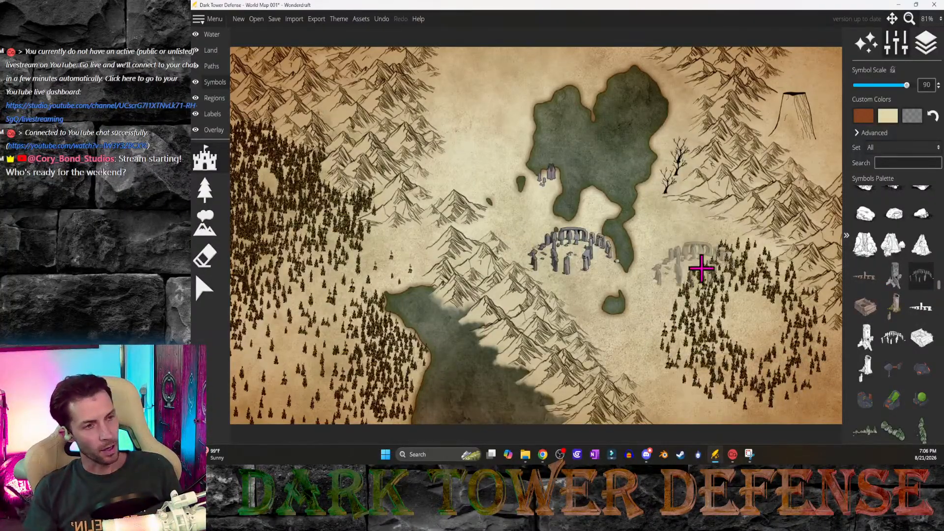
key("ctrl+z")
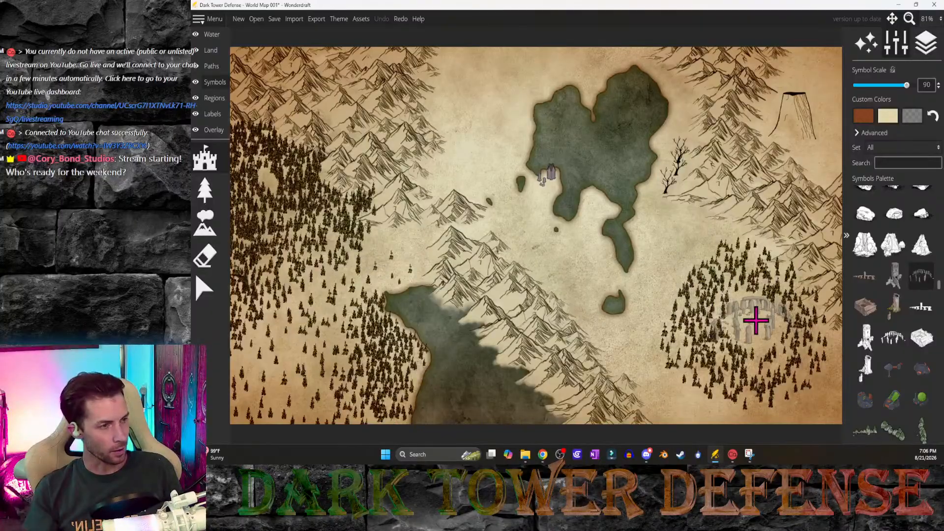
scroll(756, 320, "down", 3, "shift")
scroll(755, 320, "down", 6, "shift")
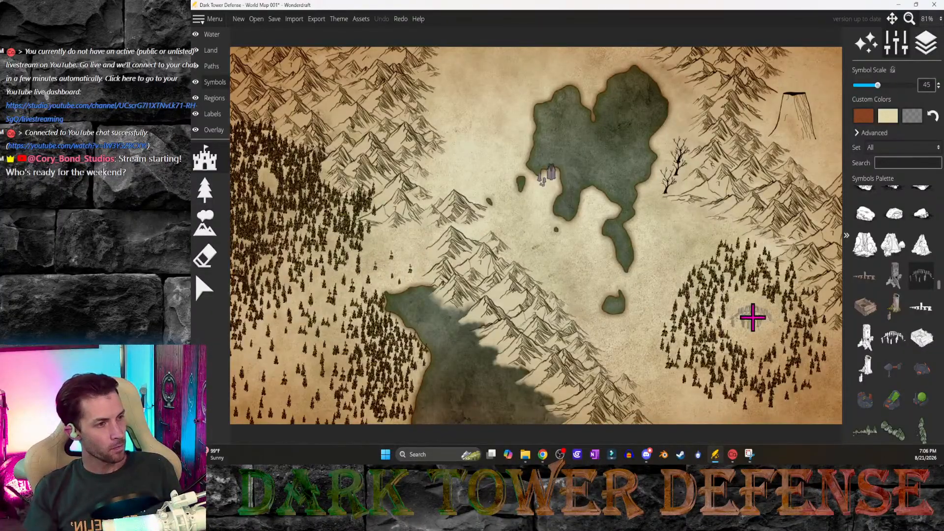
scroll(755, 317, "up", 1, "shift")
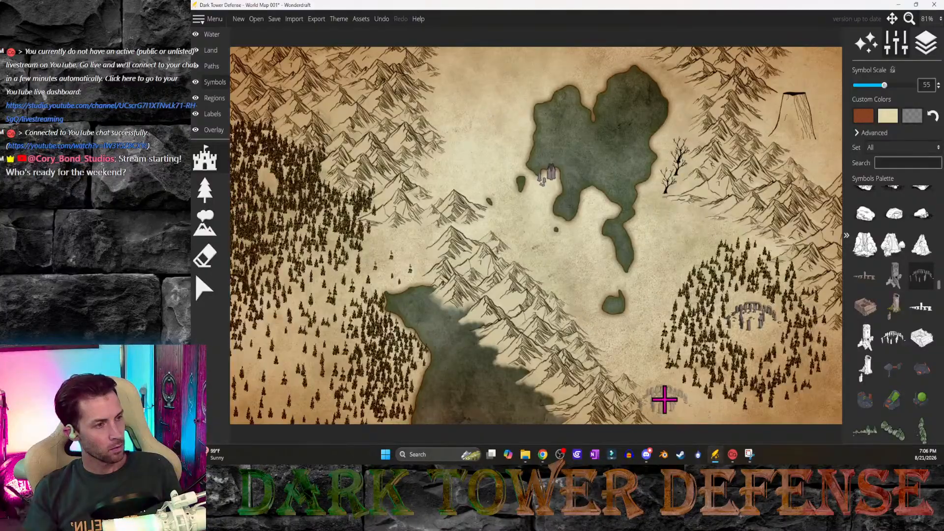
left_click(753, 316)
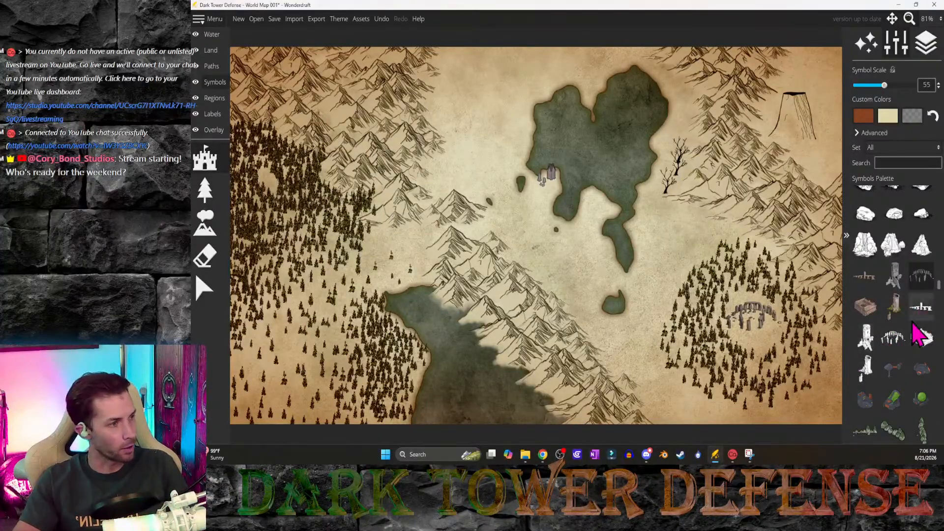
Step: Undo the standing-stone circle's placement and place it again centred in the clearing of the eastern ring-shaped forest, at scale 55
key("ctrl+z")
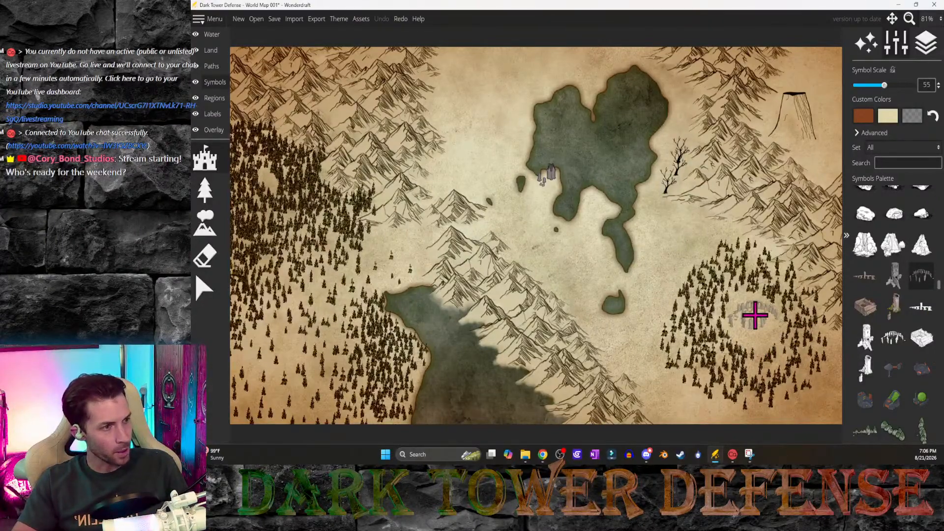
left_click(755, 315)
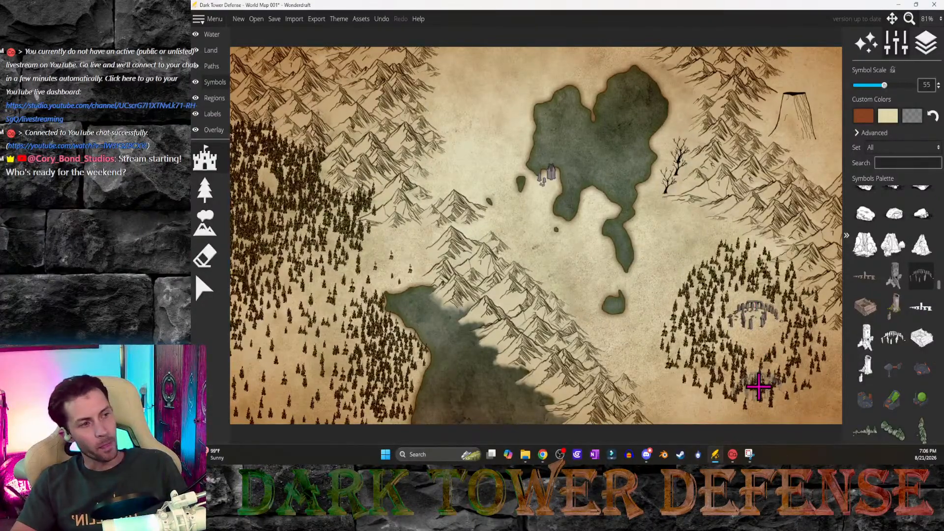
key("ctrl+z")
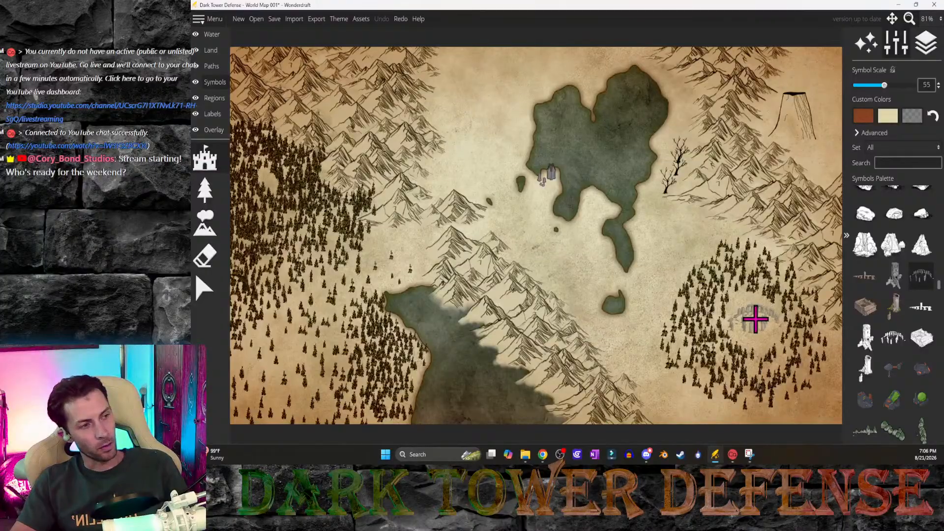
left_click(755, 319)
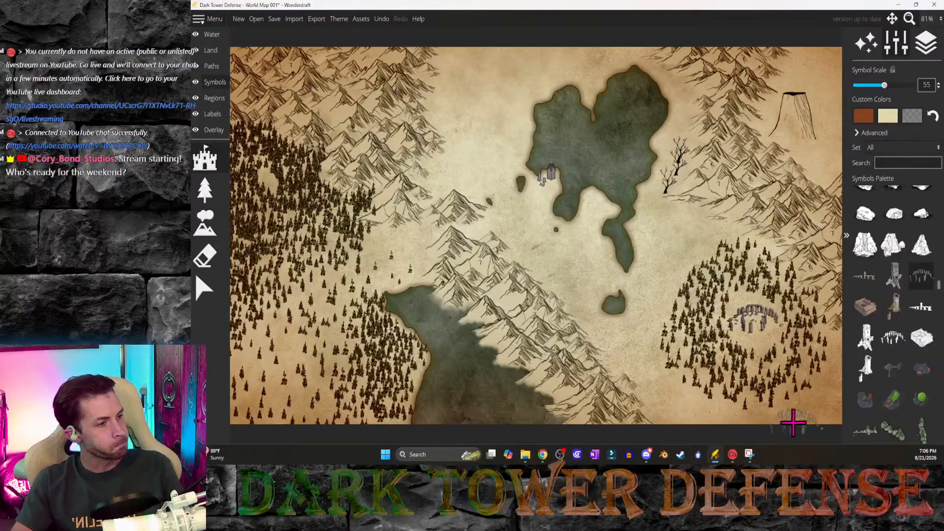
Step: Try the dark wooden box symbol at scale 100 on the plain north of the southern lake, then undo its placement
scroll(915, 347, "down", 2)
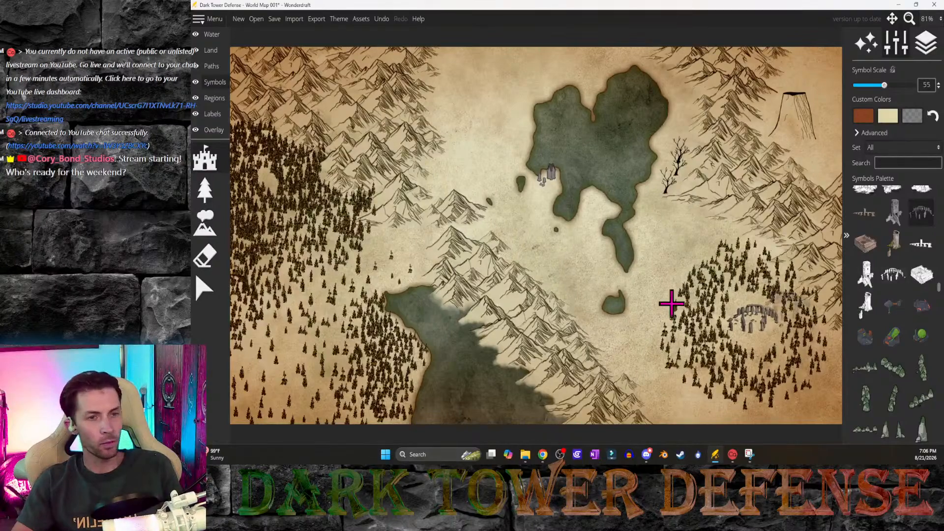
scroll(389, 255, "up", 5)
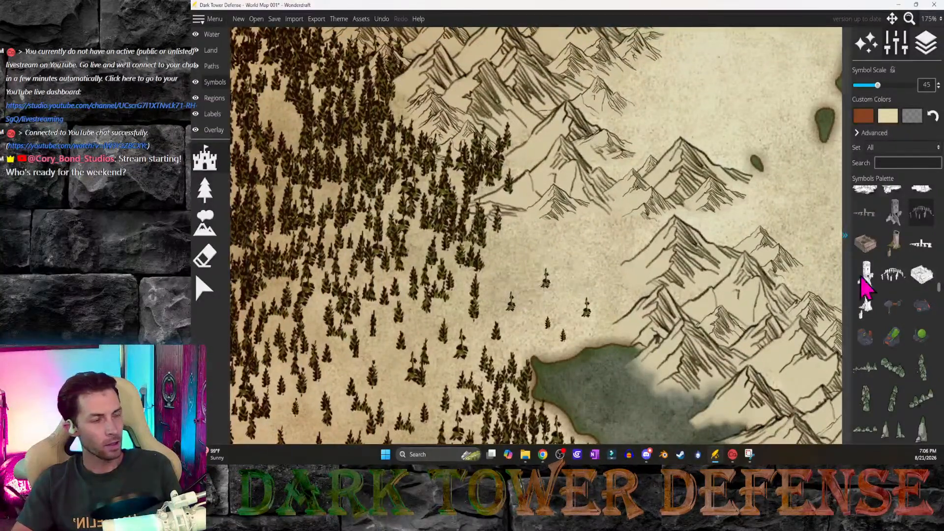
scroll(909, 308, "down", 6)
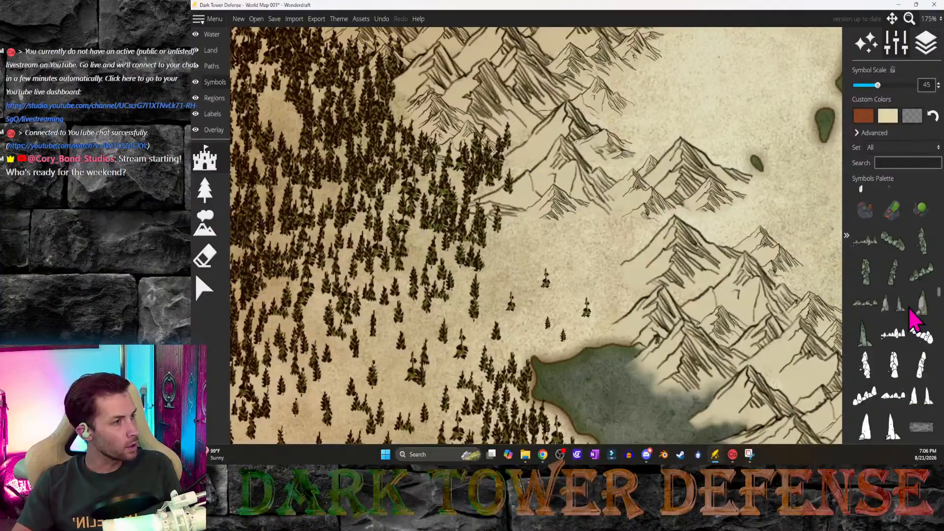
scroll(910, 317, "down", 6)
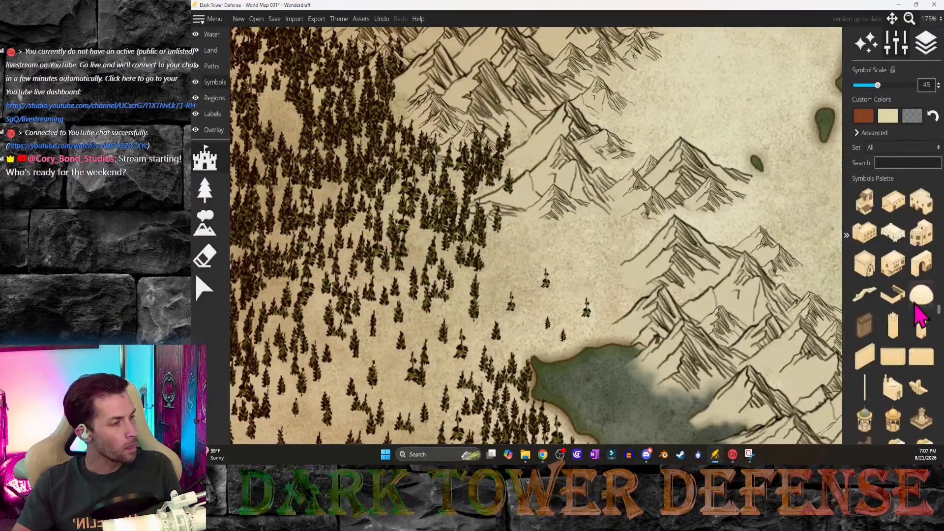
scroll(880, 307, "down", 3)
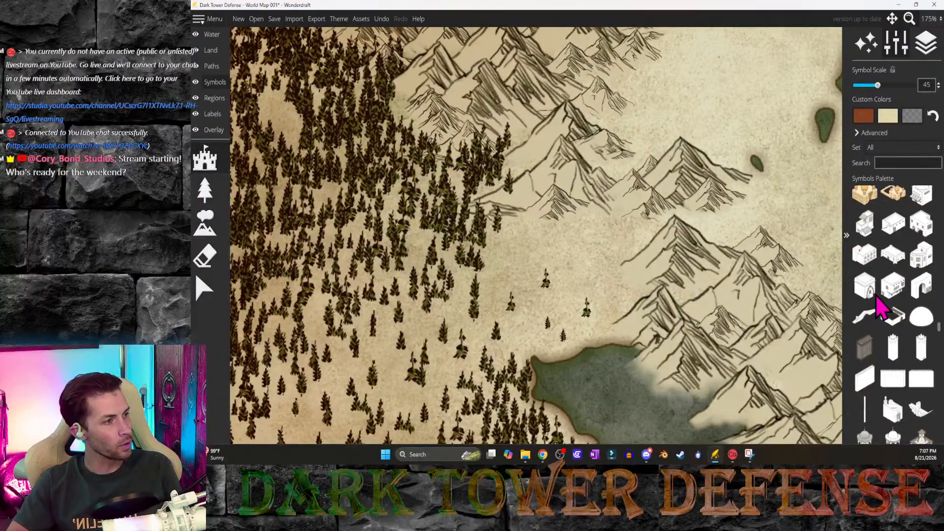
left_click(867, 359)
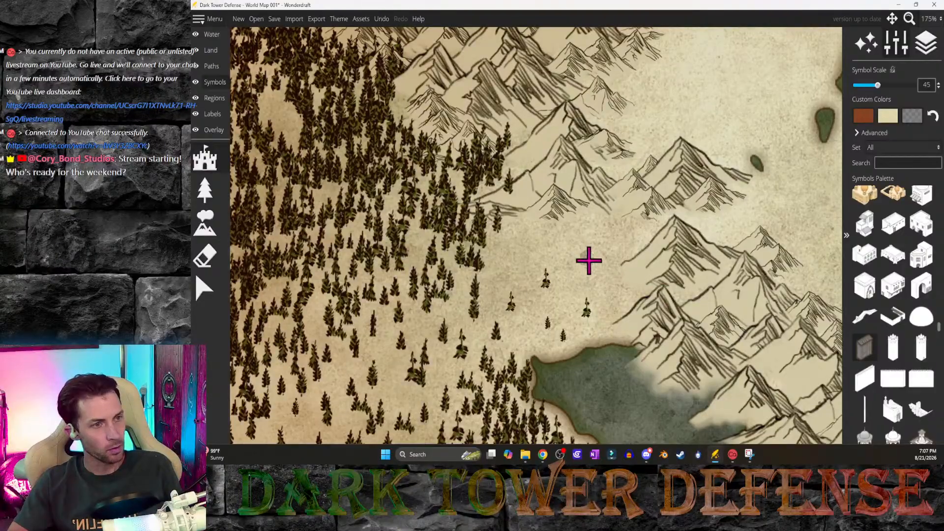
scroll(598, 254, "up", 1)
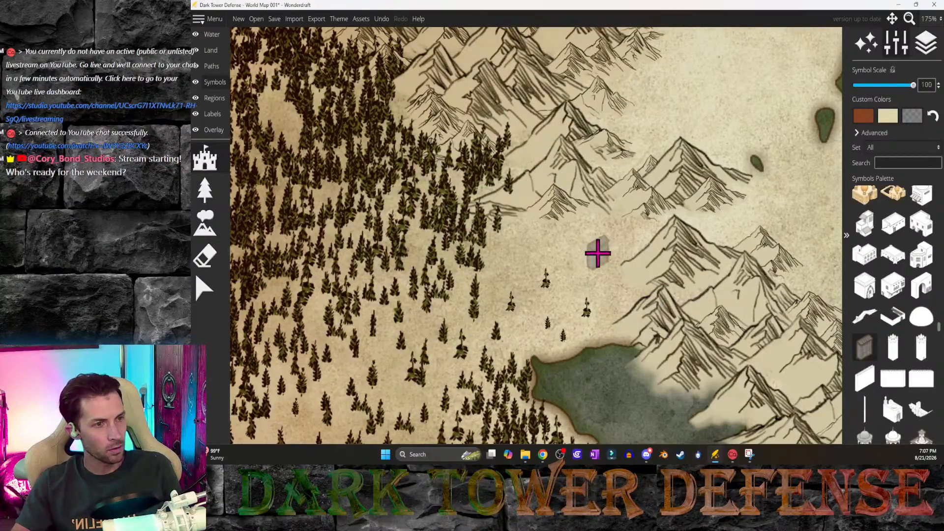
left_click(594, 255)
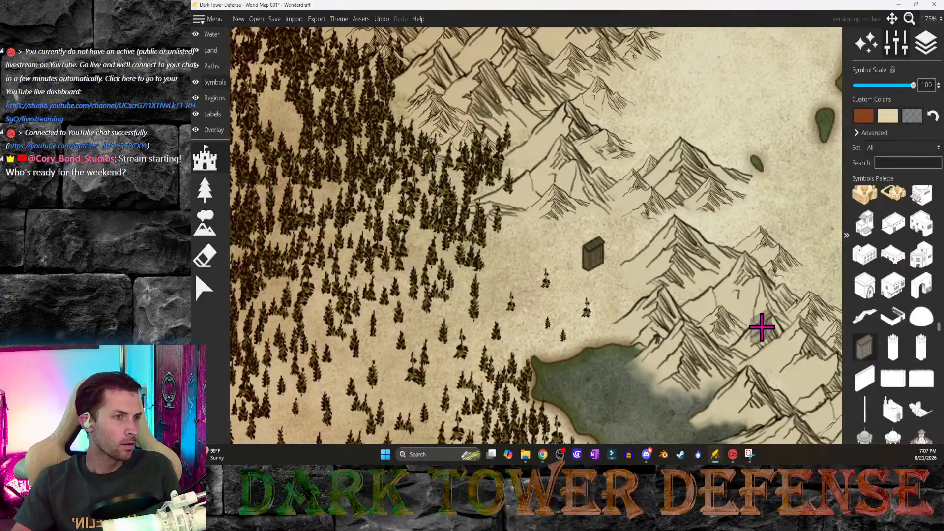
key("ctrl+z")
Step: Search the symbols for "ruin" and place the overgrown ruined tower at scale 55 on the plain between the western forest and mountains
scroll(893, 346, "down", 6)
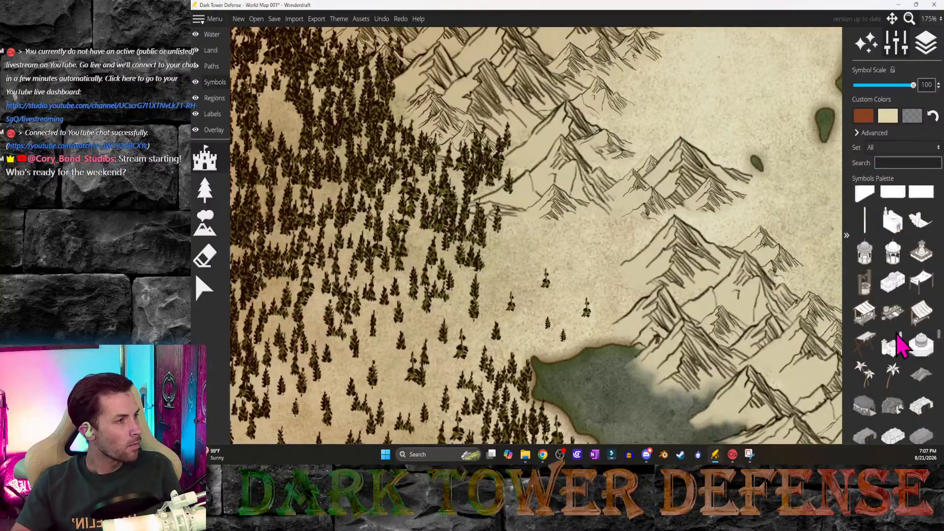
scroll(897, 335, "down", 4)
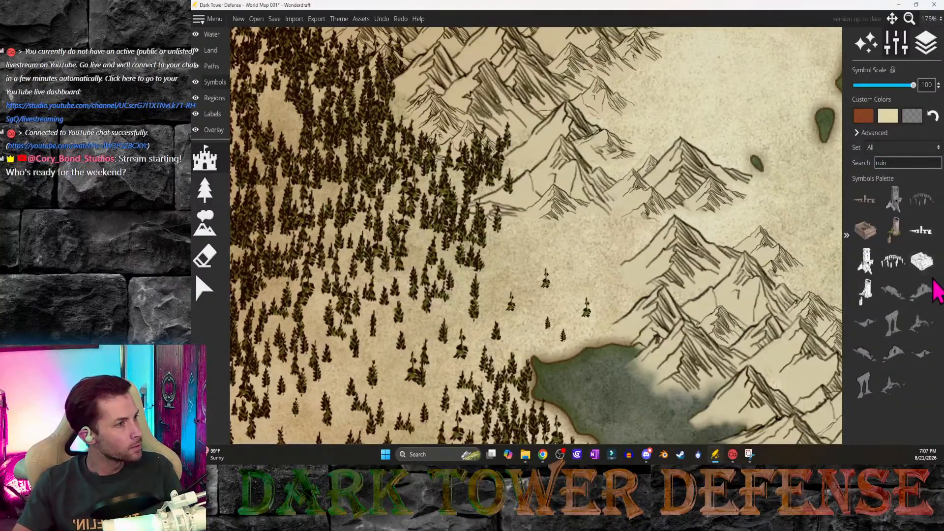
left_click(890, 235)
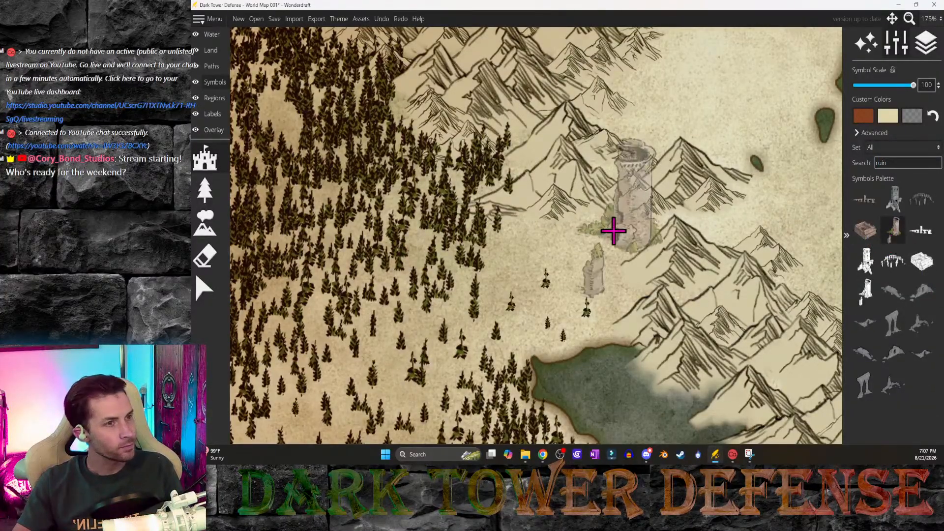
scroll(595, 249, "down", 9)
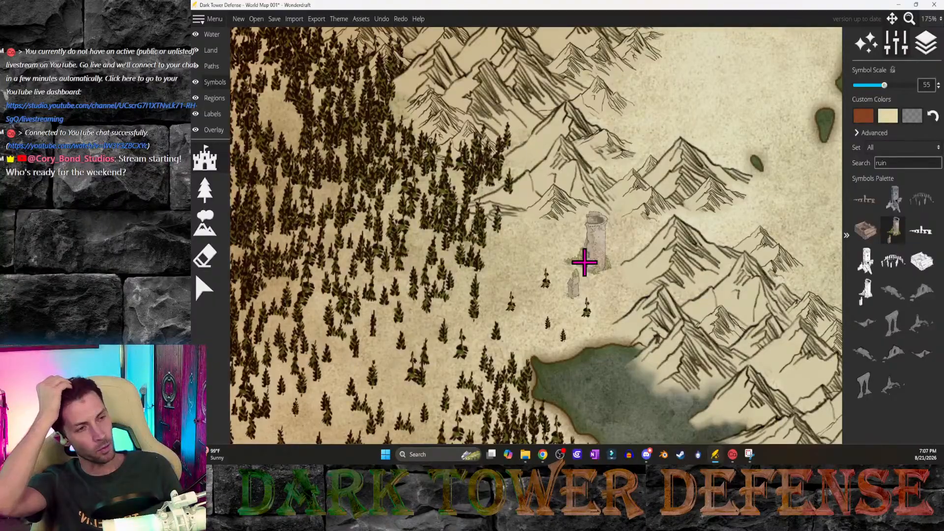
left_click(584, 262)
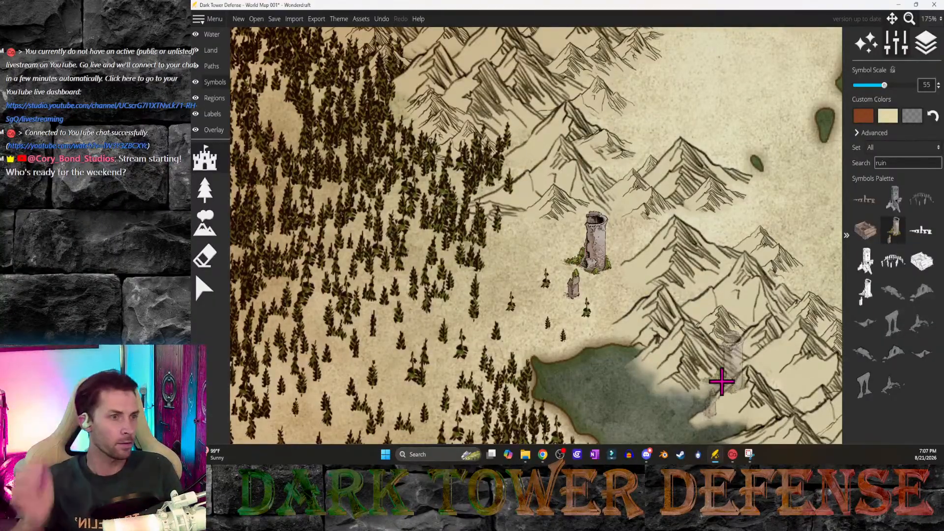
Step: Try the square ruined building symbol at scale 25 just west of the ruined tower, then undo its placement
left_click(918, 300)
scroll(544, 273, "up", 12, "shift")
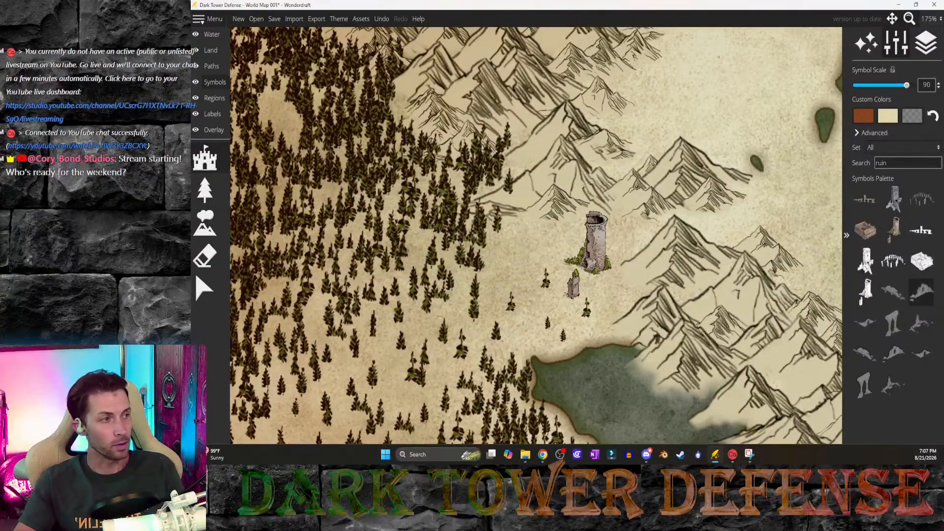
left_click(866, 236)
scroll(510, 274, "down", 8, "shift")
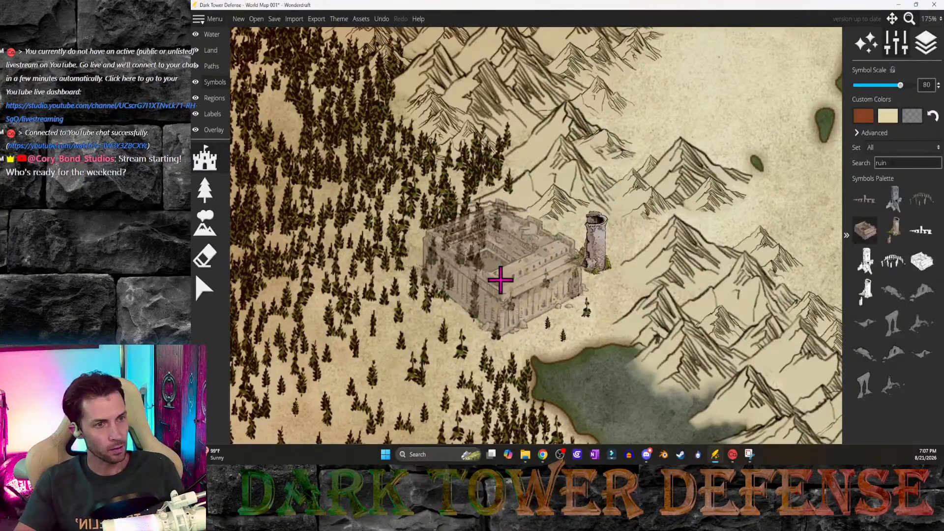
scroll(510, 274, "down", 5, "shift")
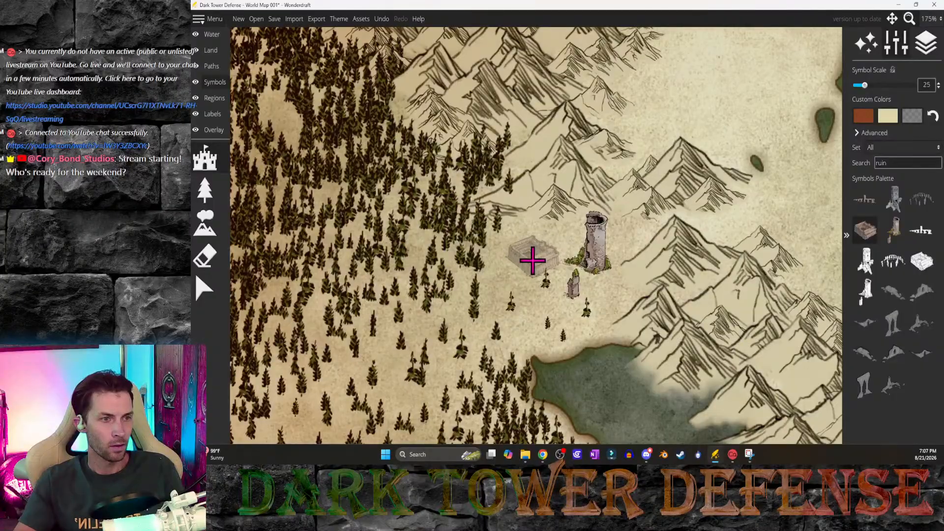
left_click(526, 255)
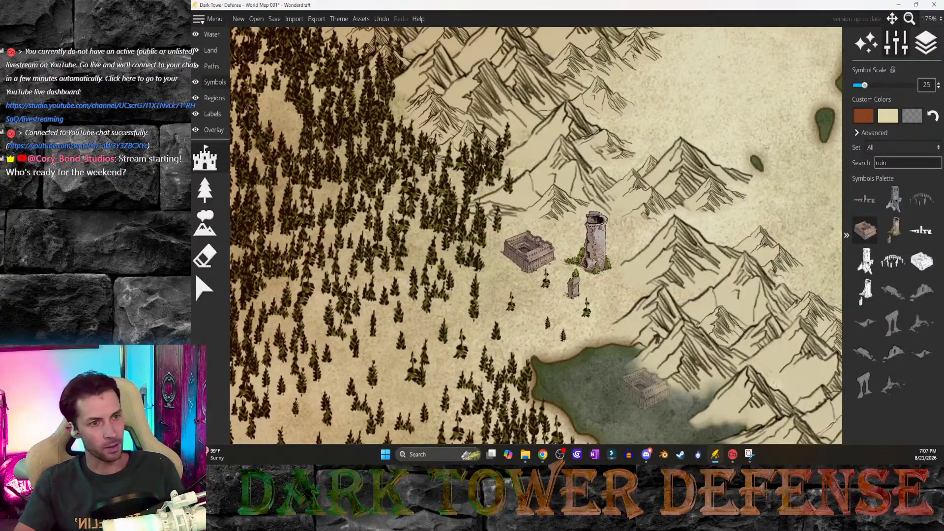
key("ctrl+z")
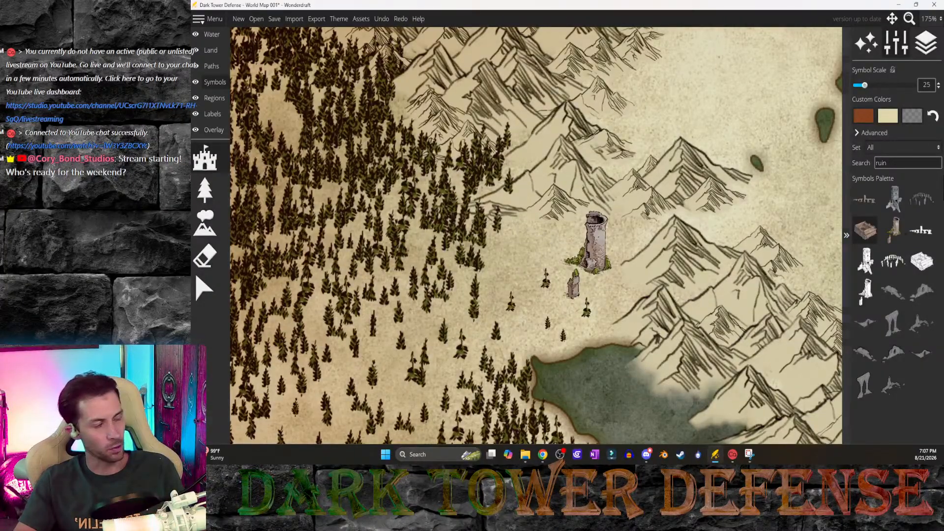
Step: Check the available symbol sets, keep All, and search for "building" to examine the matching symbols
left_click(910, 147)
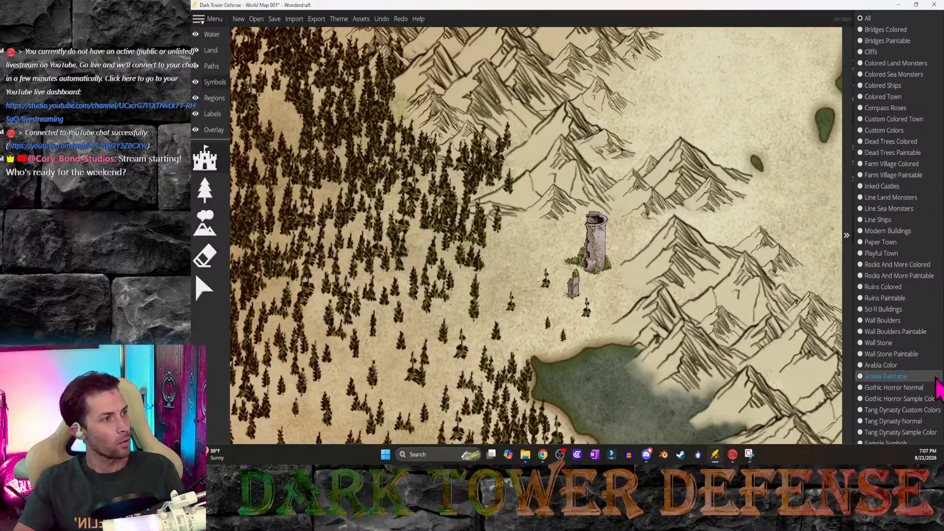
left_click(866, 98)
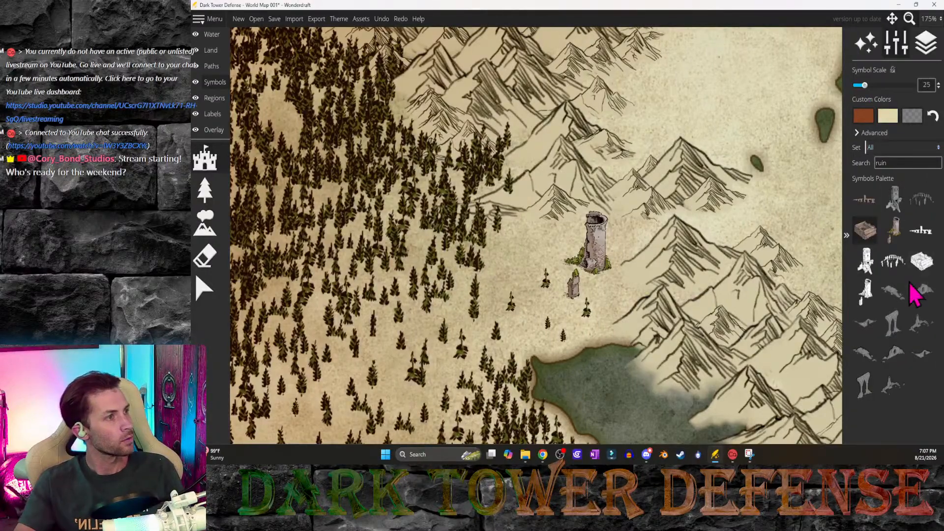
left_click(901, 163)
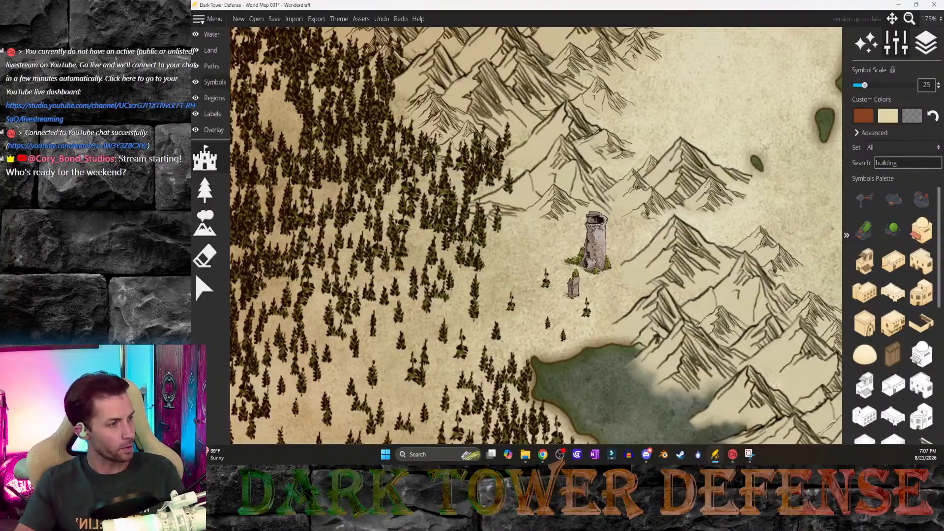
scroll(911, 302, "down", 3)
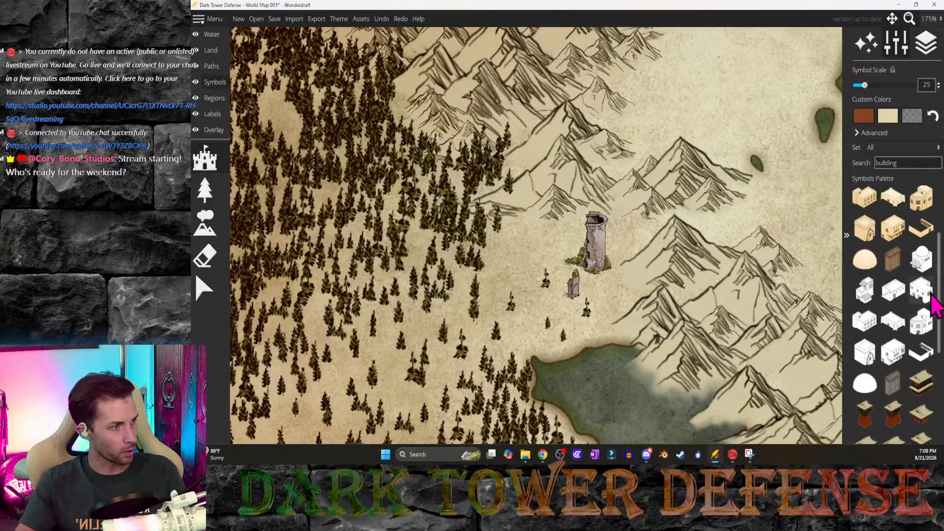
scroll(929, 310, "down", 3)
scroll(926, 380, "down", 3)
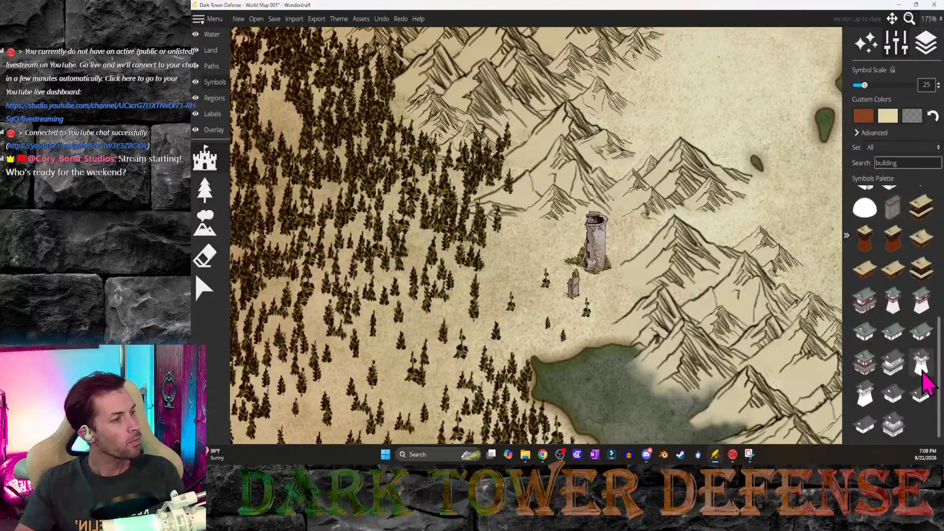
scroll(870, 386, "up", 5)
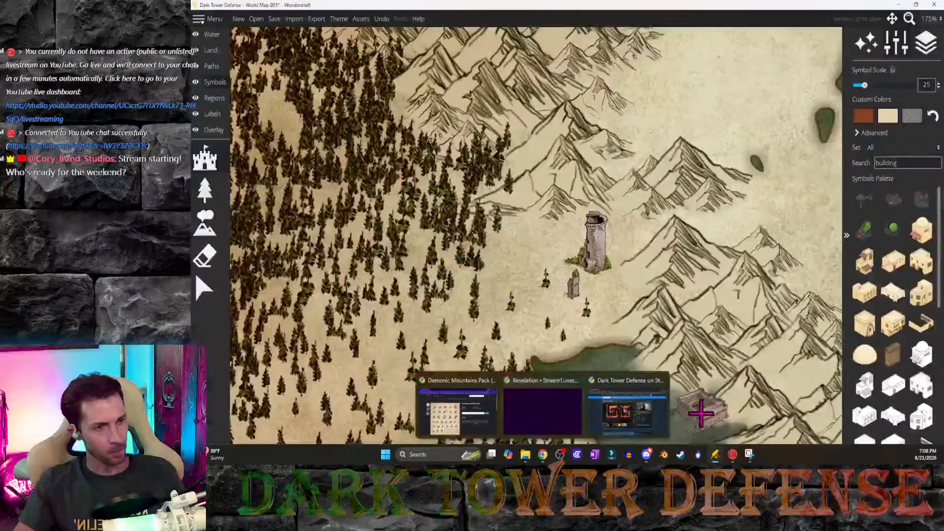
Step: Switch to Chrome's Dark Tower Defense Steam page, view the World Map screenshot, and return to Wonderdraft
left_click(702, 411)
key("ctrl+z")
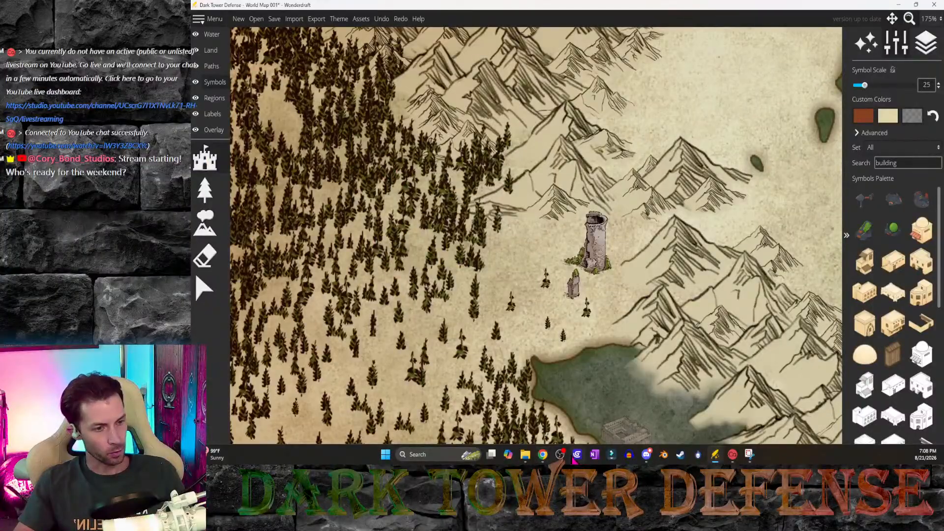
mouse_move(544, 455)
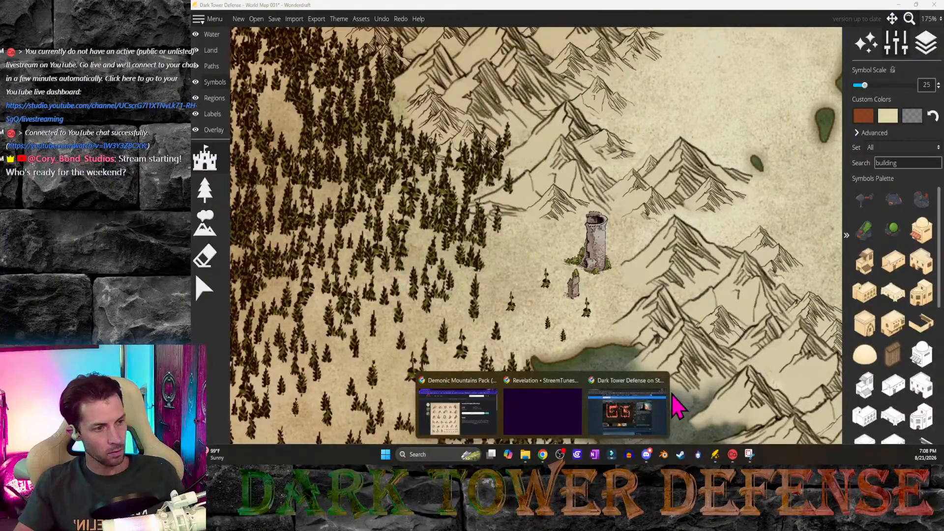
left_click(667, 404)
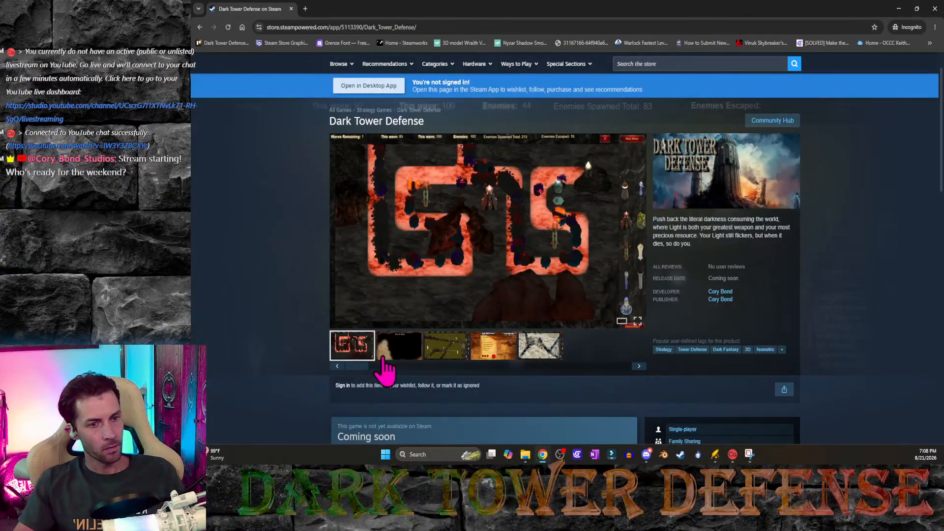
left_click(387, 350)
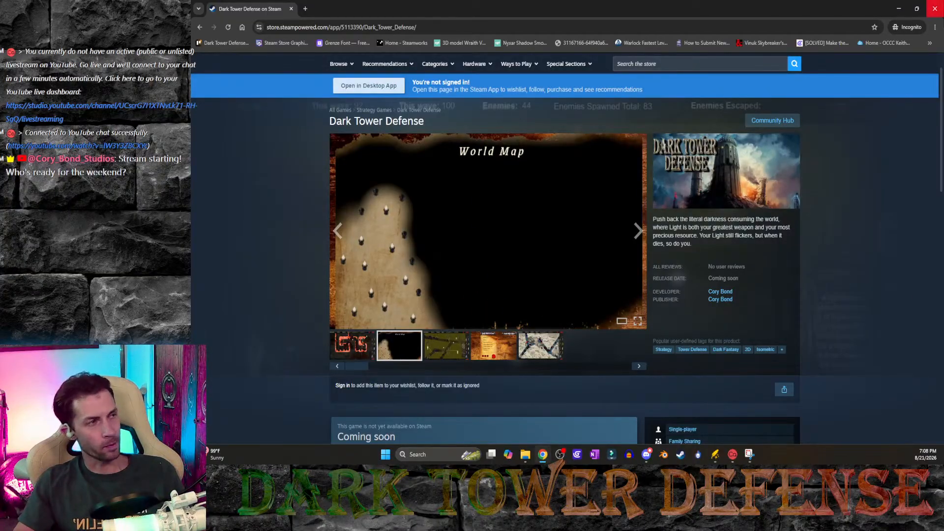
left_click(899, 9)
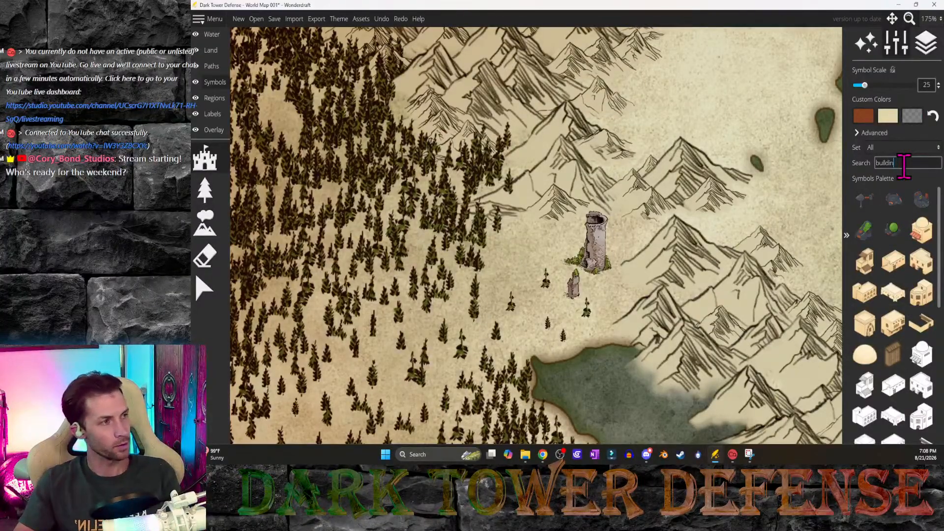
Step: Clear the symbol search and look through the full symbol palette for building, landmark and tree symbols
scroll(893, 275, "down", 5)
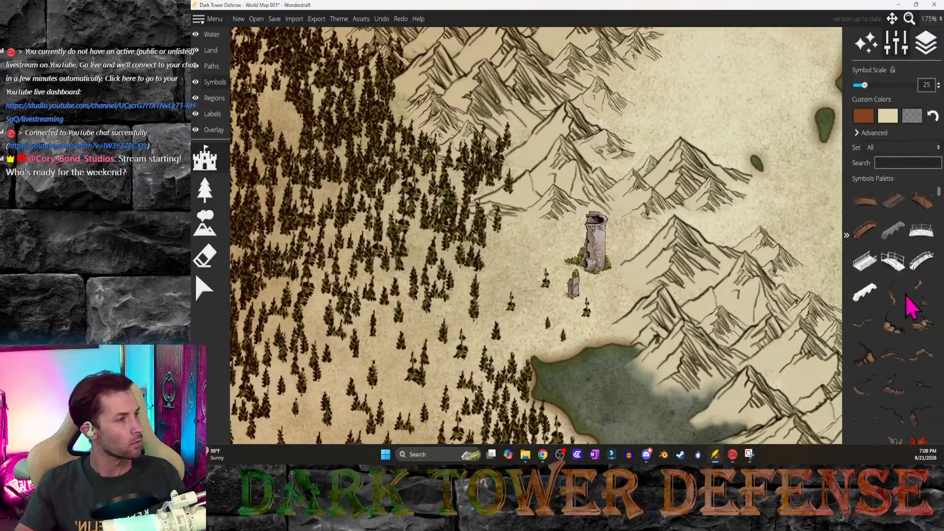
scroll(909, 303, "down", 1)
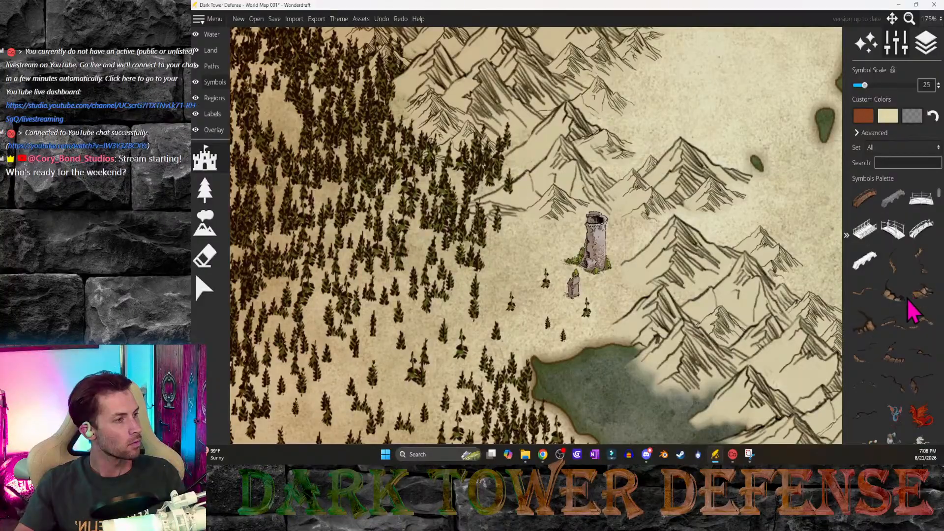
scroll(913, 317, "down", 3)
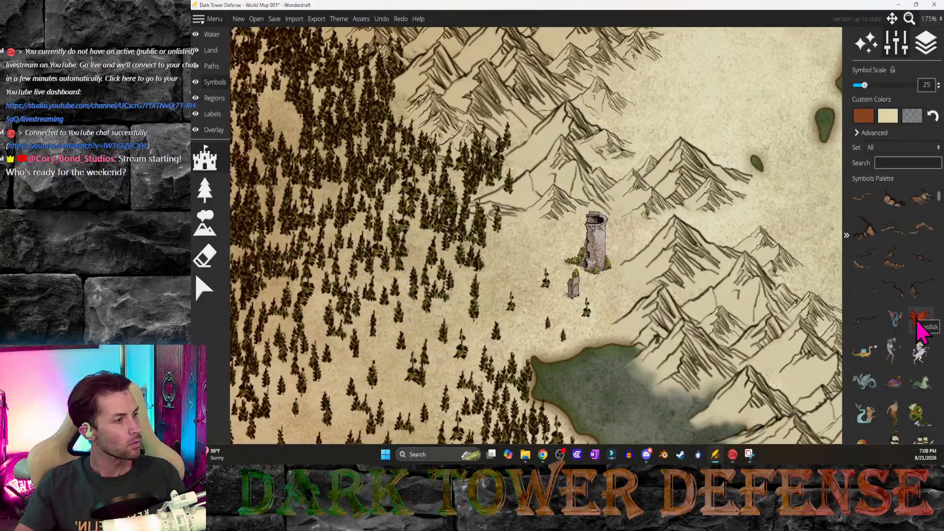
scroll(917, 351, "down", 4)
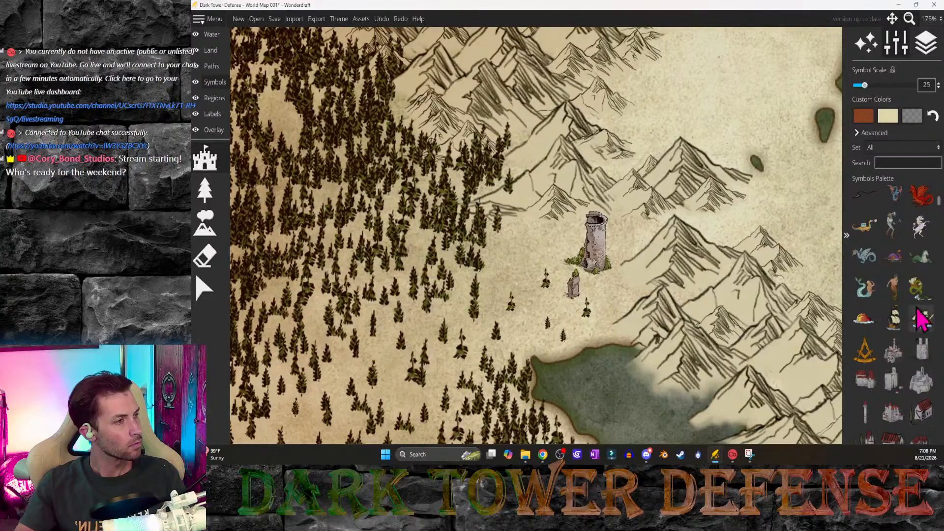
scroll(919, 317, "down", 4)
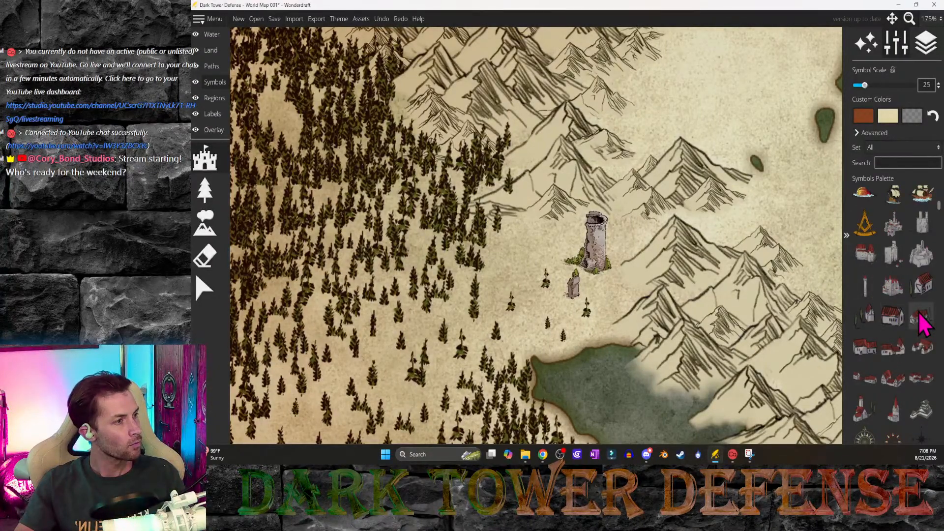
scroll(923, 325, "down", 1)
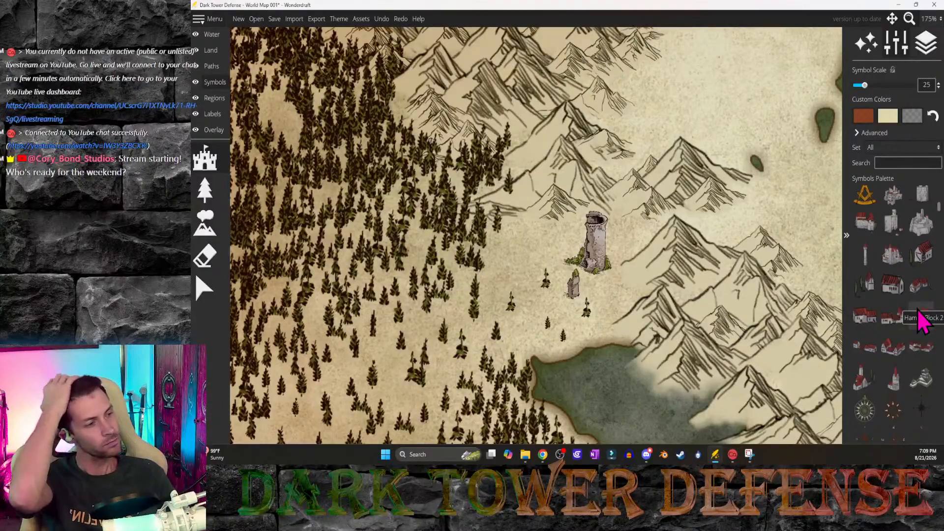
scroll(920, 322, "down", 1)
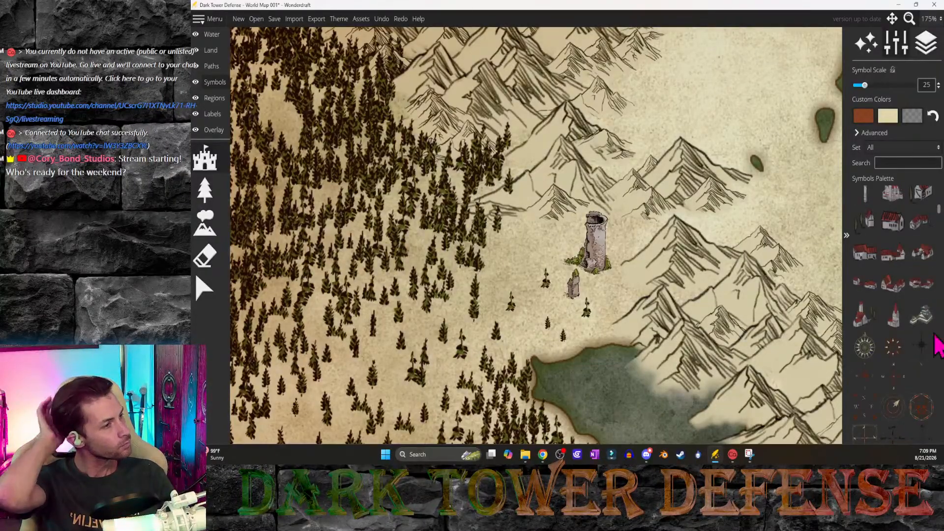
scroll(927, 326, "down", 5)
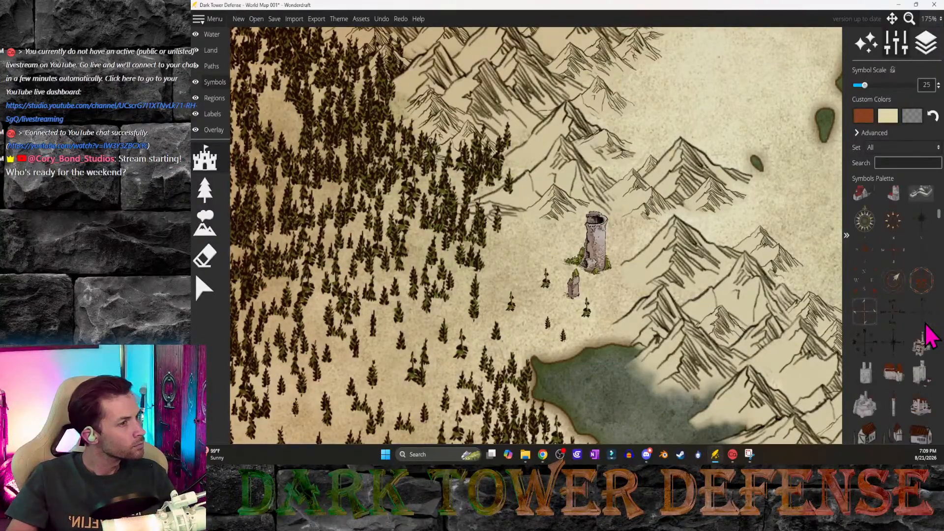
scroll(929, 290, "down", 8)
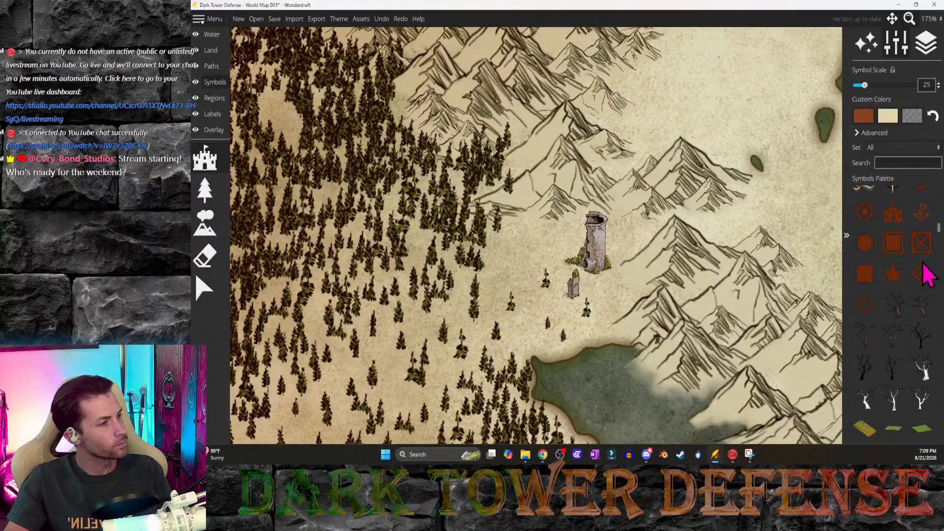
Step: Place bare dead tree symbols at scale 55 along the large lake's eastern shore and on the plain north of the round eastern forest
scroll(755, 165, "down", 2, "shift")
scroll(761, 180, "up", 5, "shift")
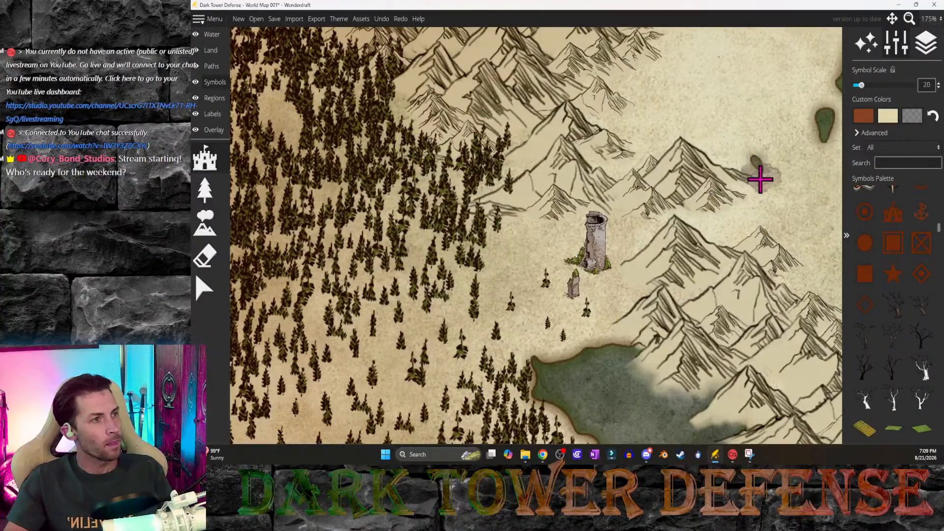
scroll(761, 181, "down", 5)
middle_click_drag(760, 183, 572, 319)
scroll(572, 319, "up", 3, "shift")
scroll(523, 265, "up", 2)
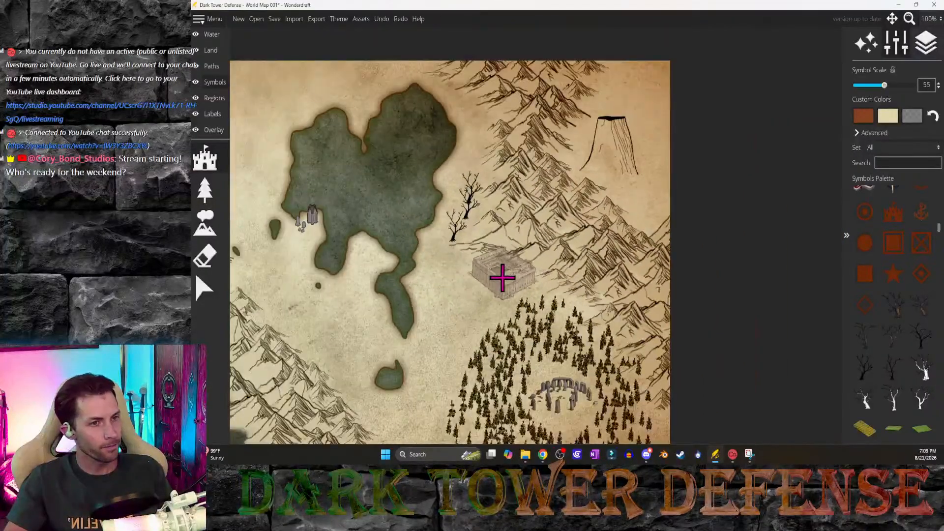
middle_click_drag(491, 282, 544, 264)
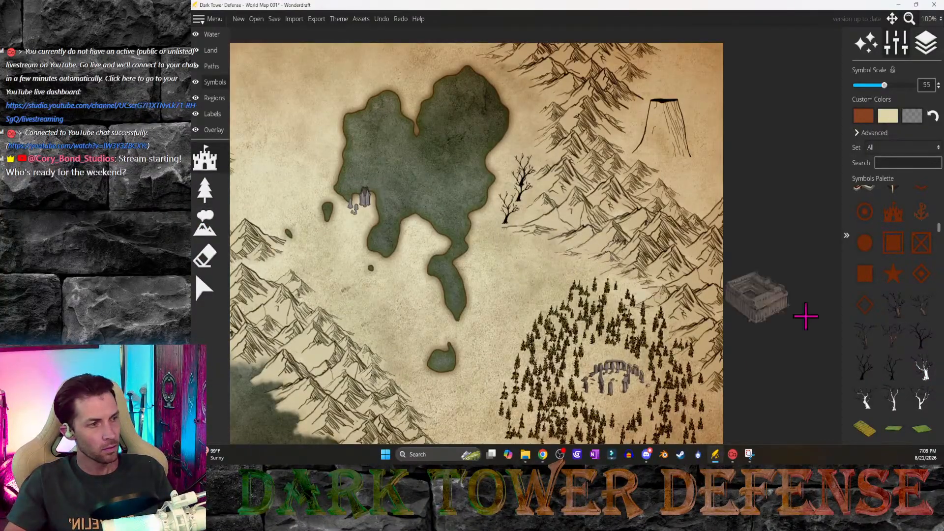
left_click(897, 338)
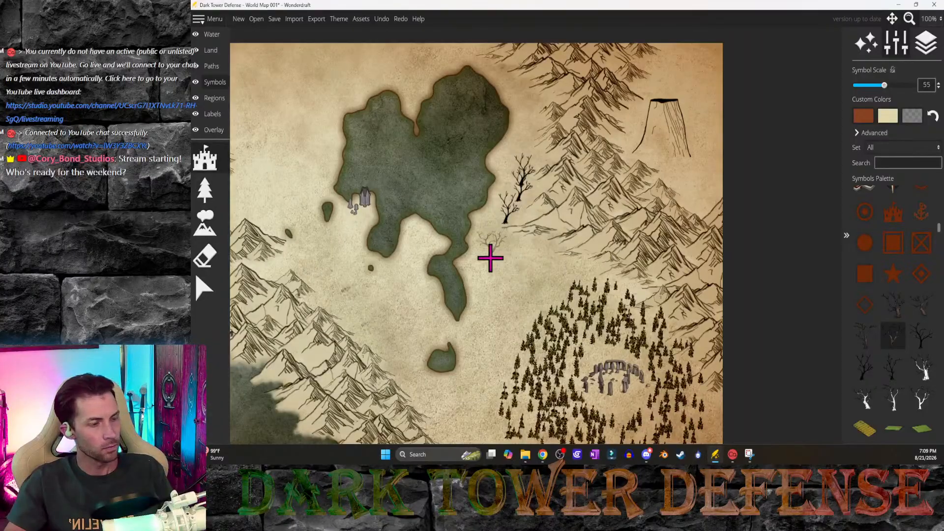
left_click(501, 212)
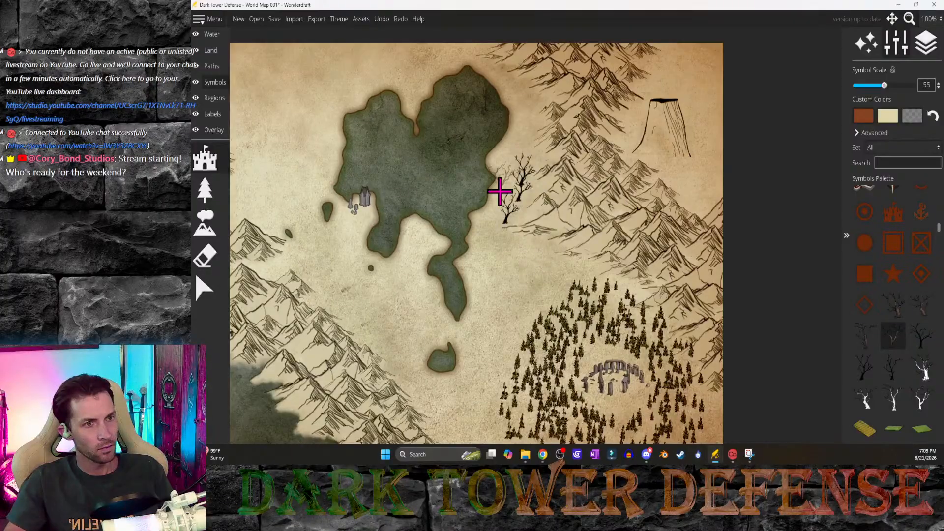
left_click(548, 243)
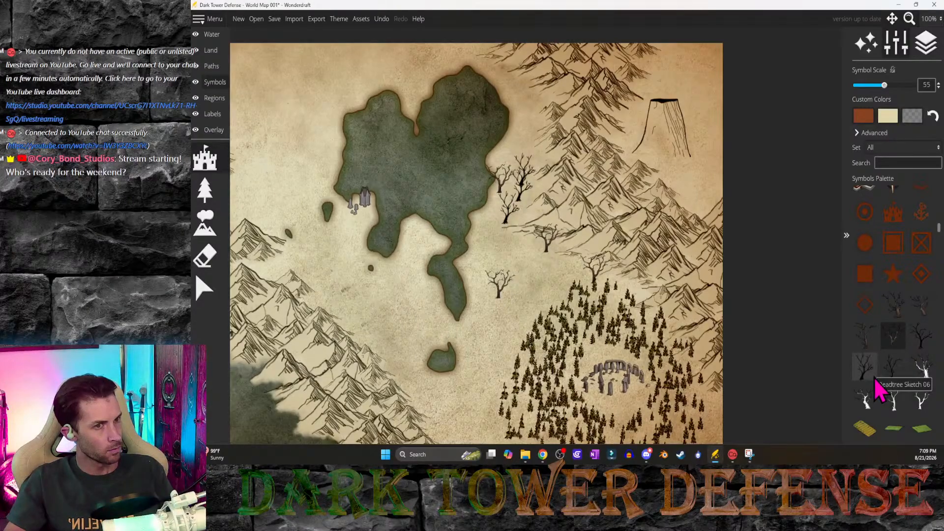
Step: Add two trees each of two other dead tree variants at scale 55 between the lake's southern arm and the round forest
left_click(892, 312)
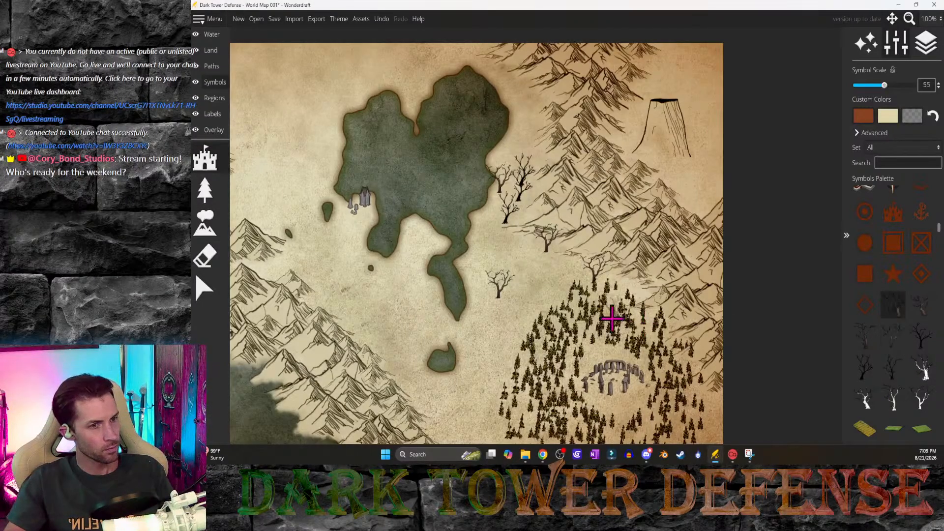
left_click(541, 317)
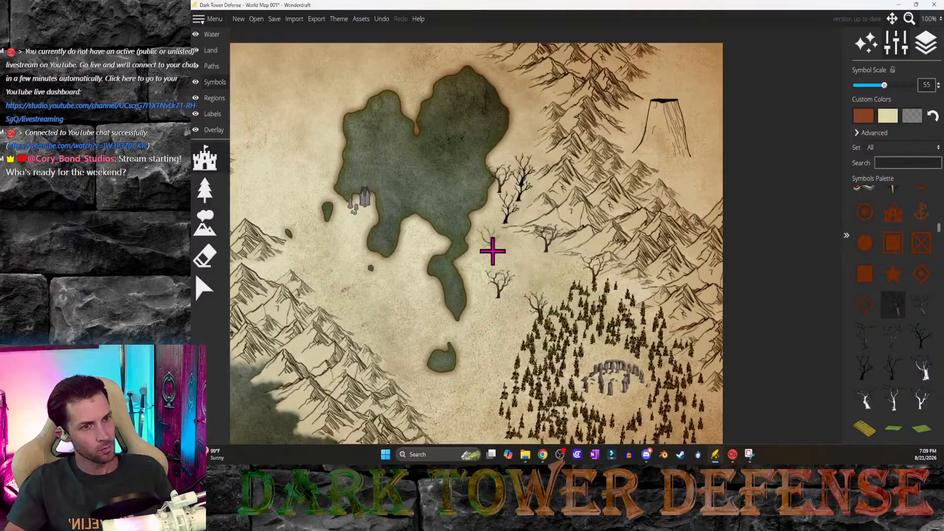
left_click(518, 253)
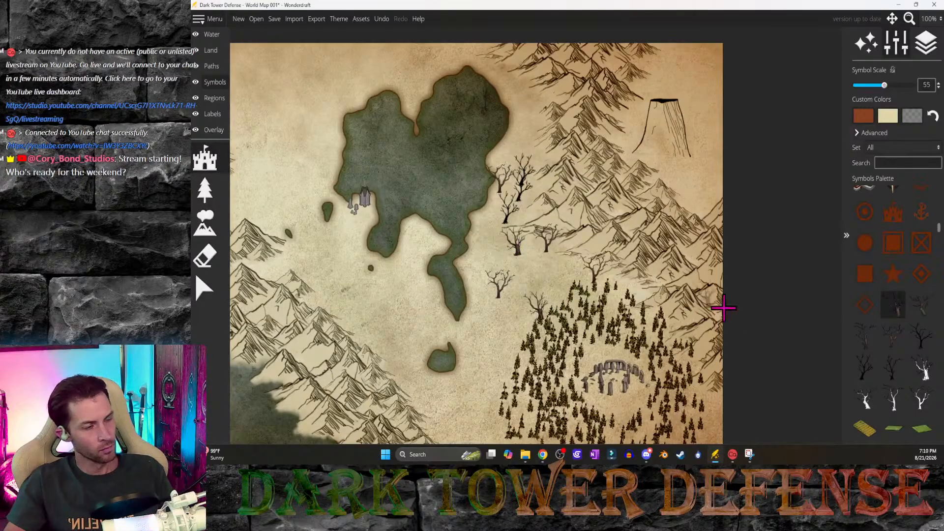
left_click(919, 315)
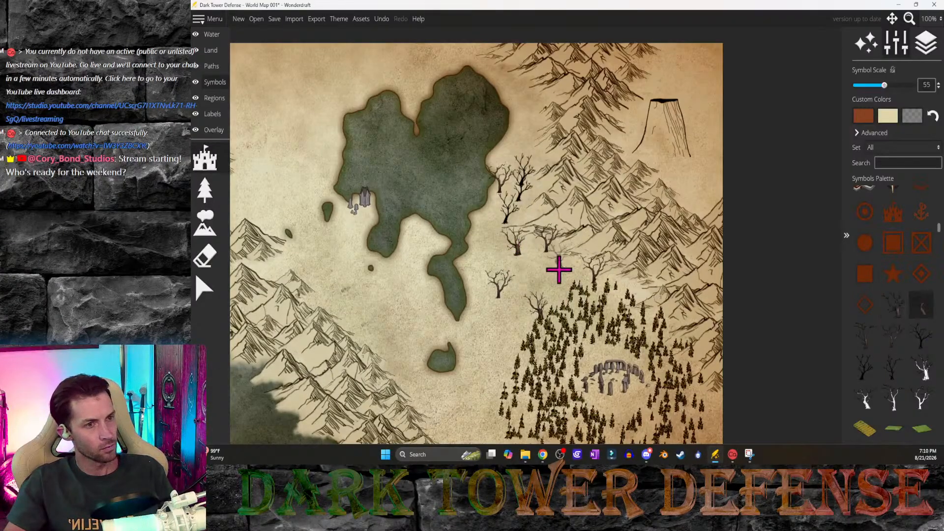
left_click(494, 266)
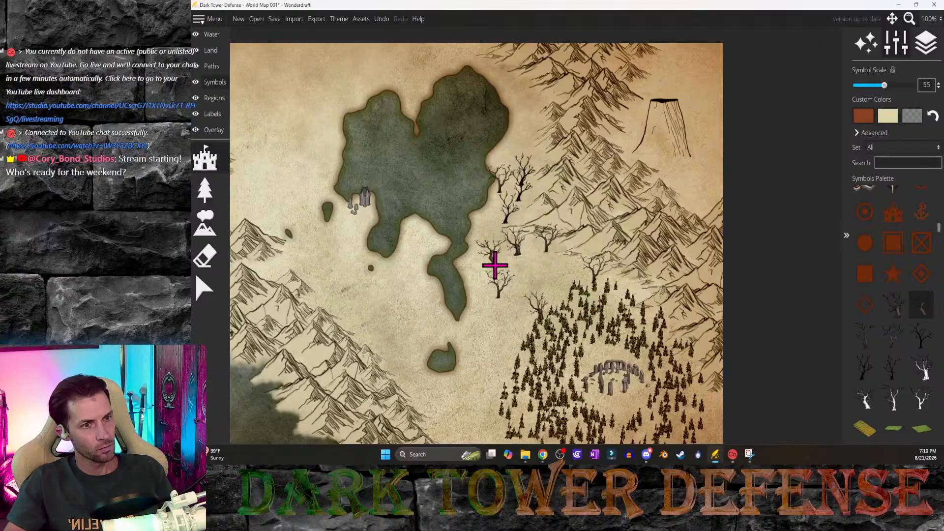
left_click(544, 282)
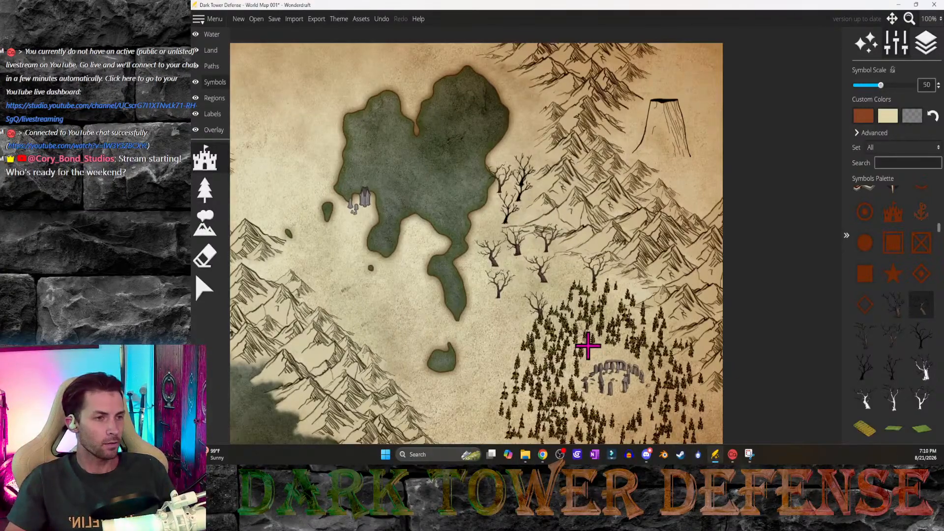
Step: Examine the whole map from the western forest to the eastern mountains to review the symbol placement
scroll(592, 346, "up", 2)
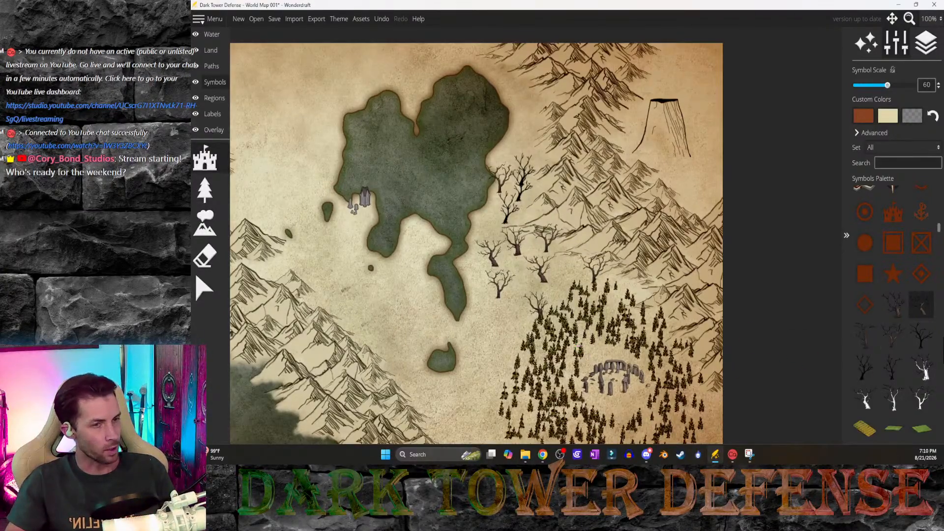
scroll(458, 328, "down", 3)
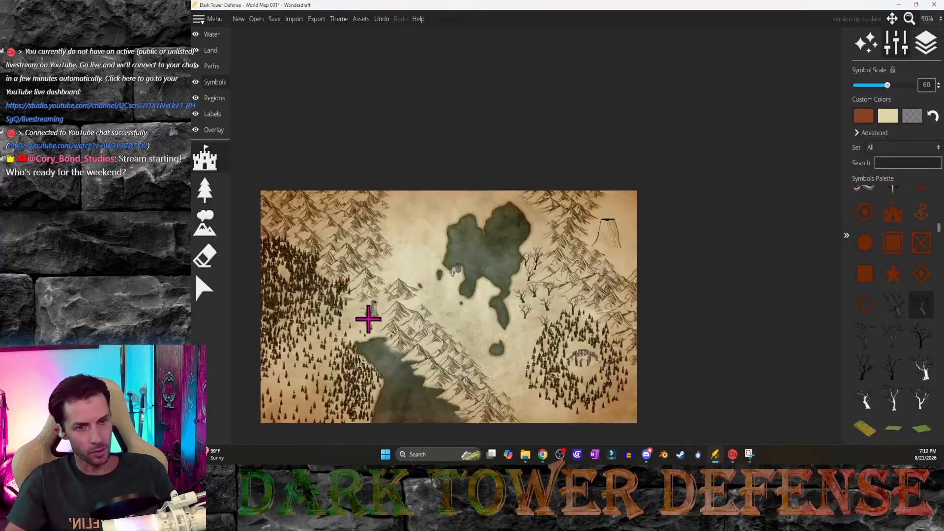
middle_click_drag(369, 320, 454, 303)
scroll(412, 313, "up", 1)
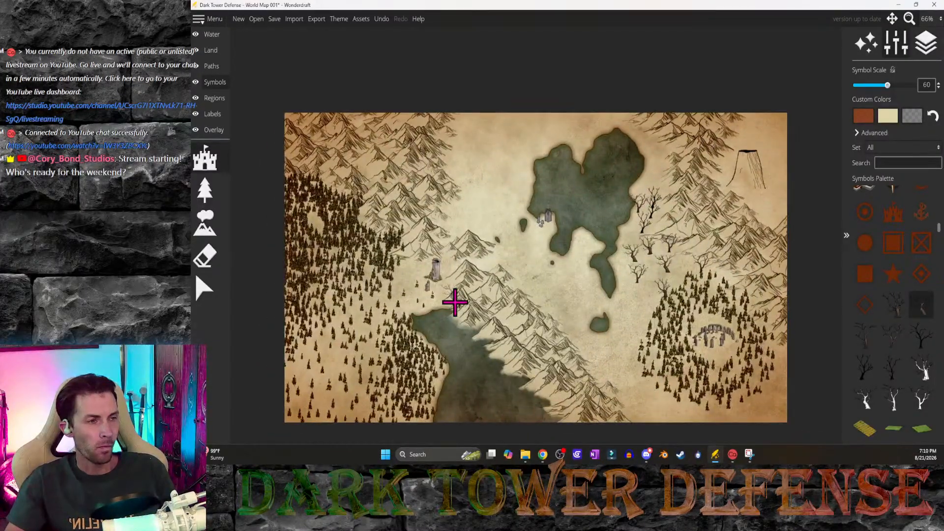
scroll(740, 316, "up", 1)
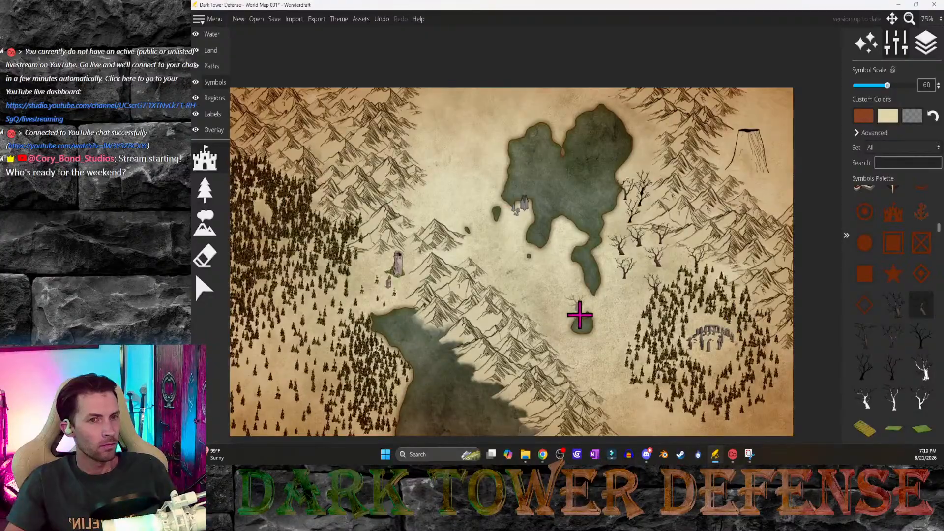
middle_click_drag(552, 339, 563, 331)
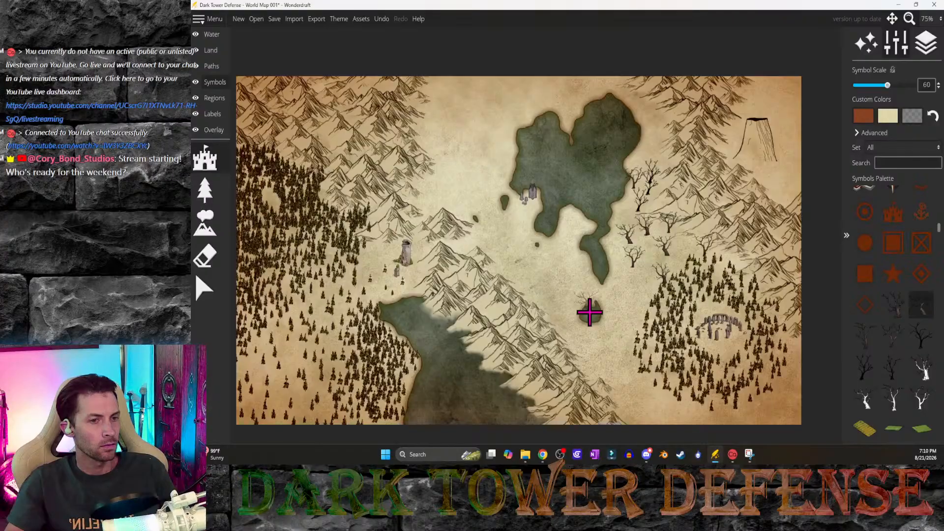
scroll(570, 202, "up", 2)
scroll(618, 250, "down", 2)
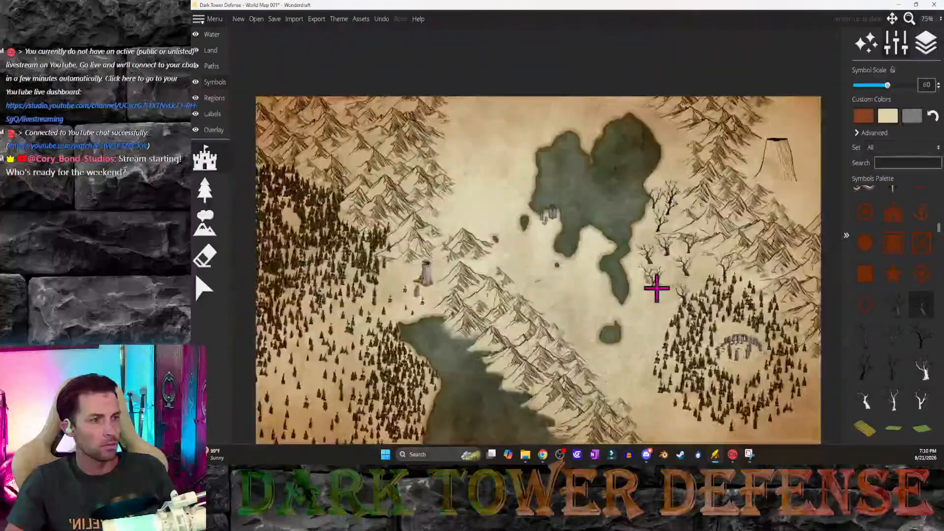
mouse_move(751, 336)
middle_mouse_down()
mouse_move(669, 326)
mouse_move(755, 322)
middle_mouse_up()
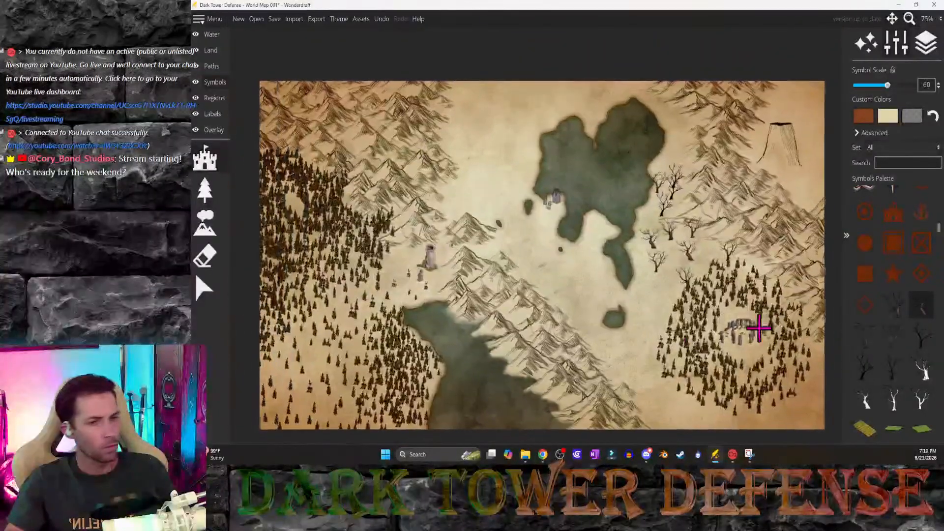
middle_click_drag(494, 300, 575, 313)
Step: Focus on the ruined tower between the western forest and the mountains and choose the first coloured village cluster symbol
scroll(933, 376, "down", 2)
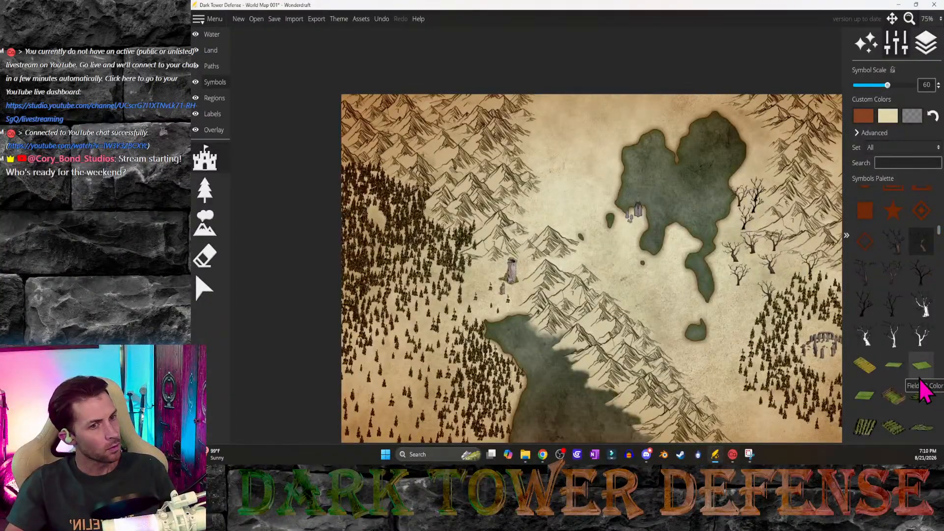
scroll(512, 268, "up", 3)
scroll(501, 280, "down", 1)
middle_click_drag(509, 288, 550, 275)
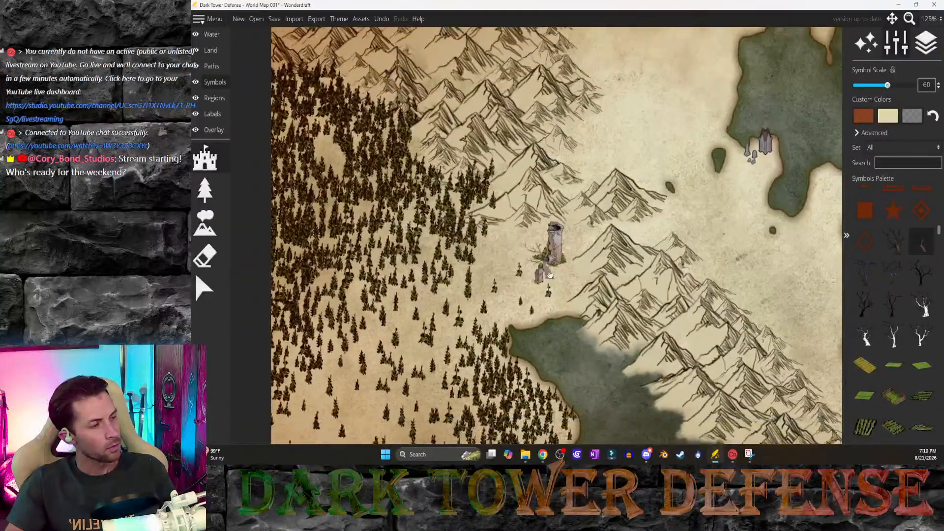
middle_click_drag(472, 320, 532, 291)
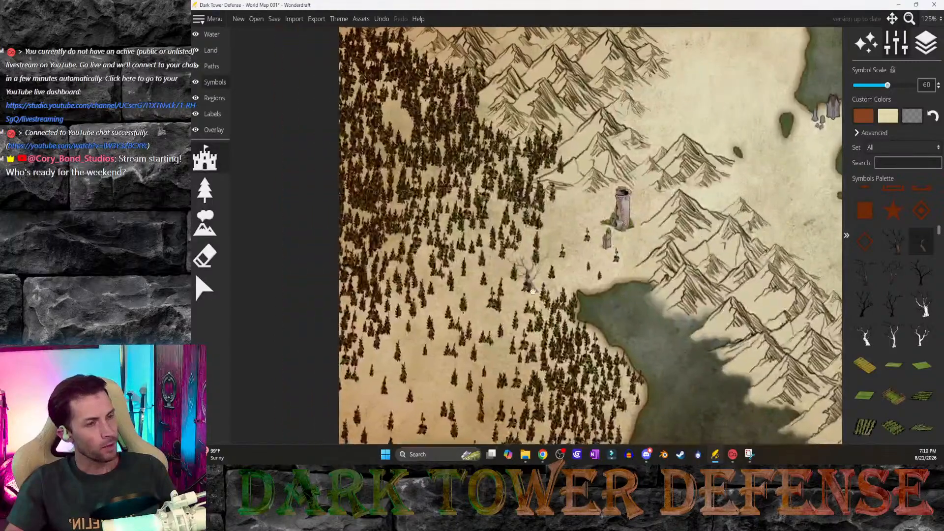
scroll(885, 401, "down", 5)
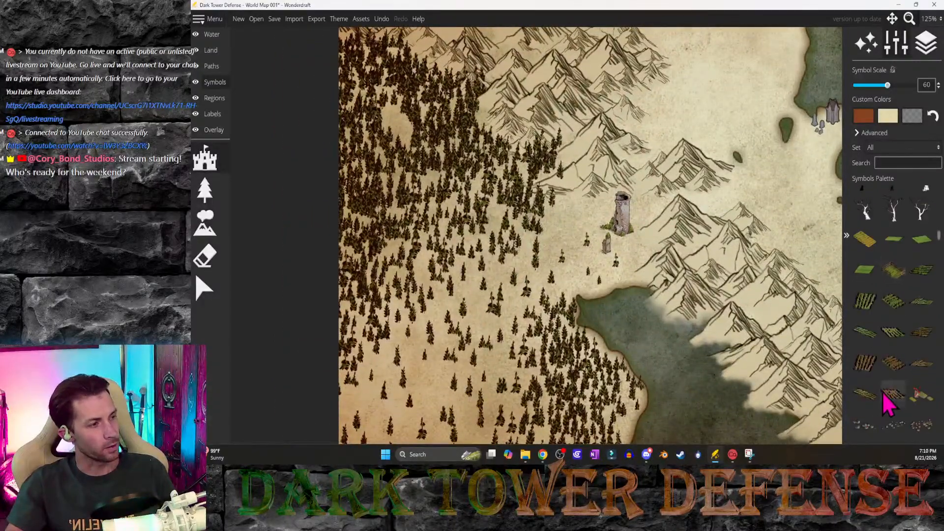
scroll(905, 394, "down", 2)
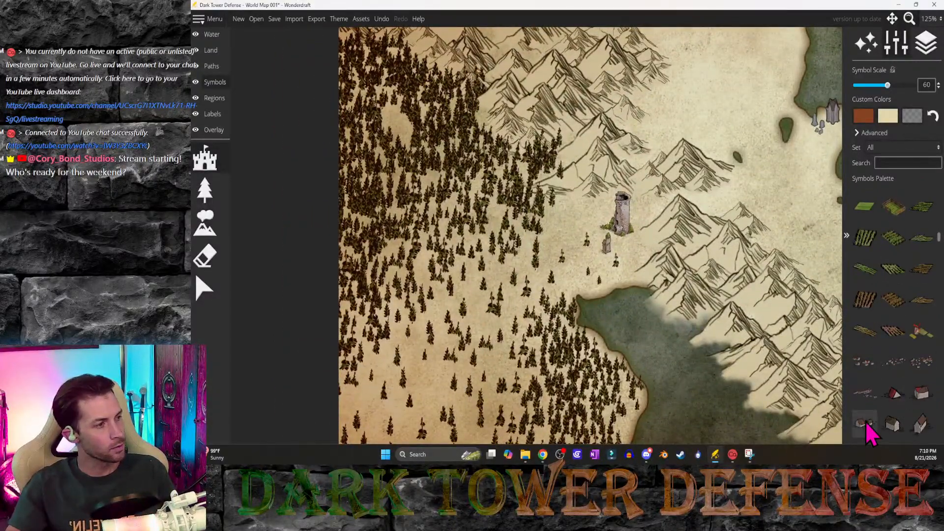
left_click(867, 370)
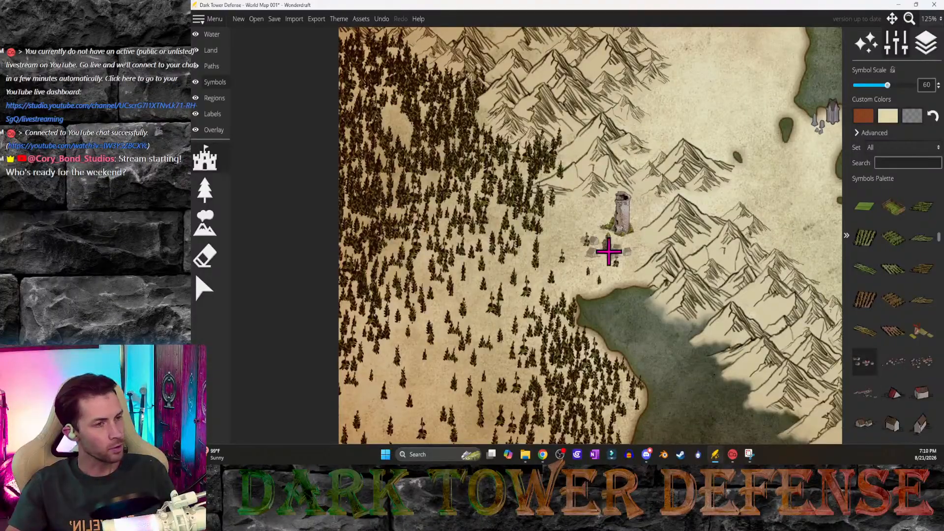
Step: Compare two village cluster variants and try the first one at scale 70 beside the ruined tower east of the western forest
scroll(588, 236, "up", 3, "ctrl")
scroll(587, 227, "up", 1, "ctrl")
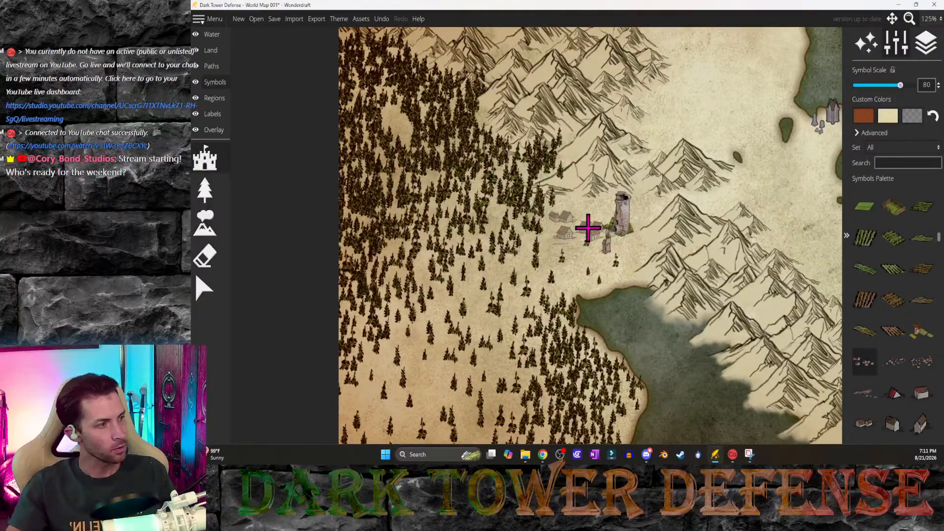
left_click(893, 363)
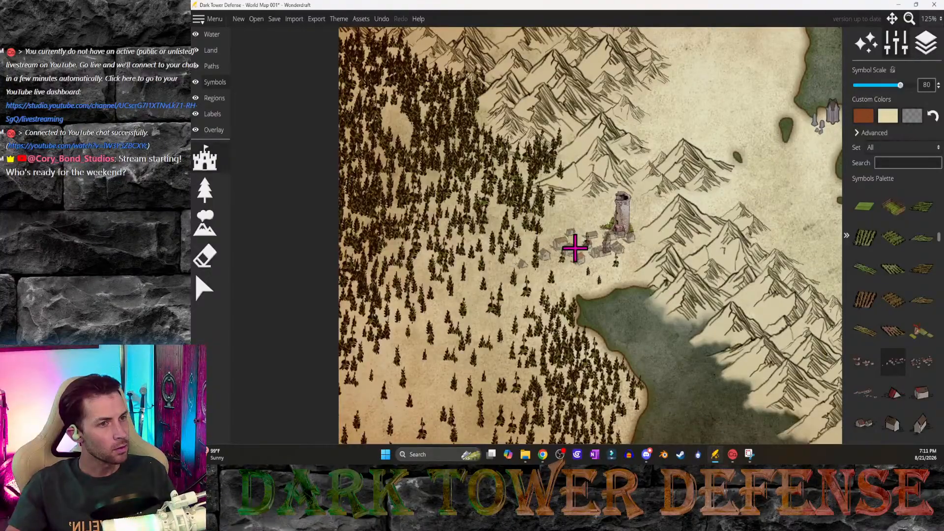
scroll(575, 248, "down", 3, "ctrl")
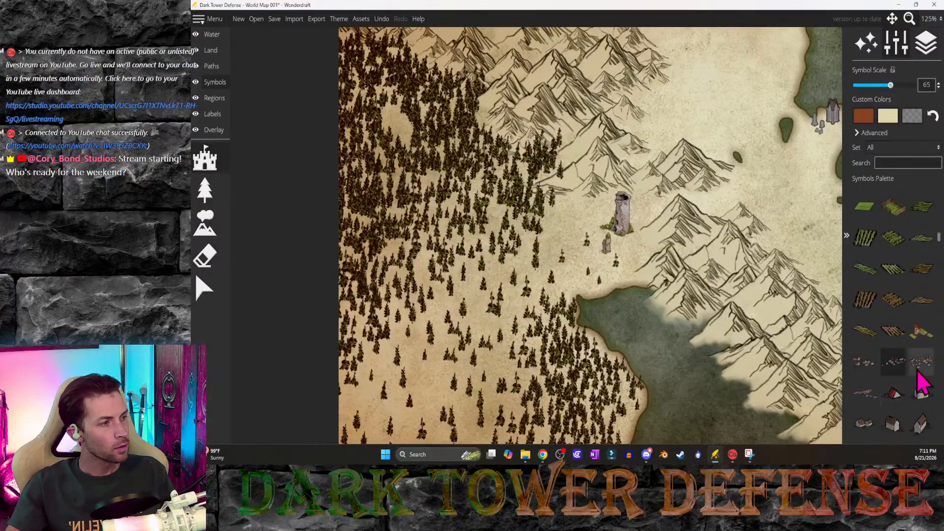
left_click(865, 363)
scroll(600, 231, "down", 2, "ctrl")
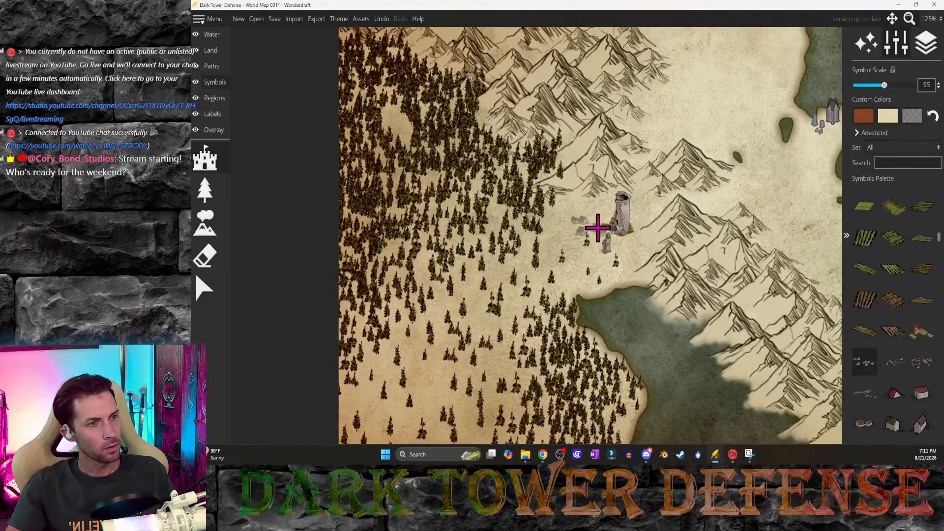
scroll(598, 228, "up", 3, "ctrl")
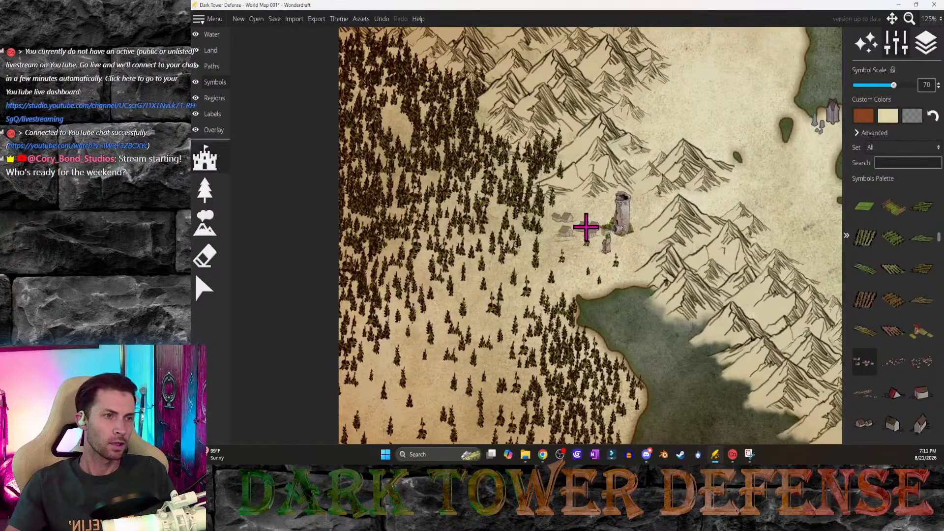
left_click(585, 229)
Step: Erase the ruined tower and the small village, and put the same village cluster in their place at scale 80
left_click(206, 257)
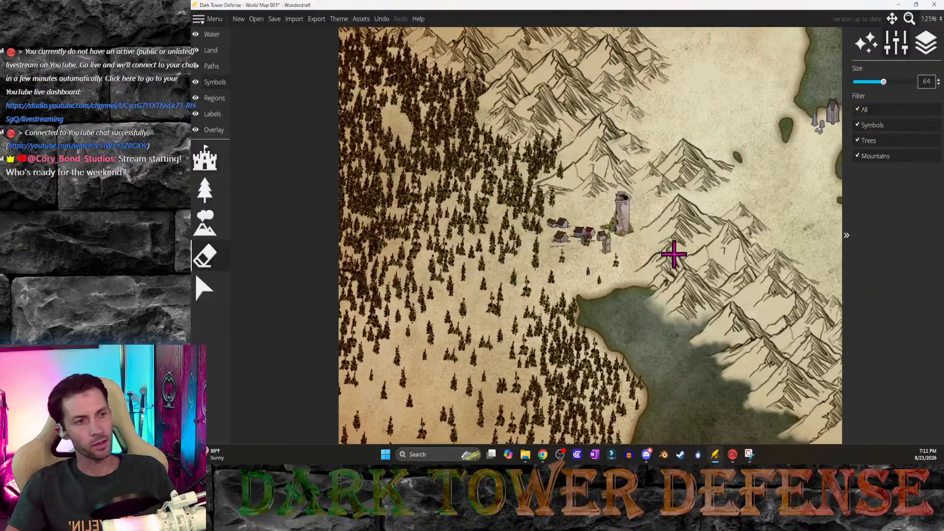
left_click(626, 214)
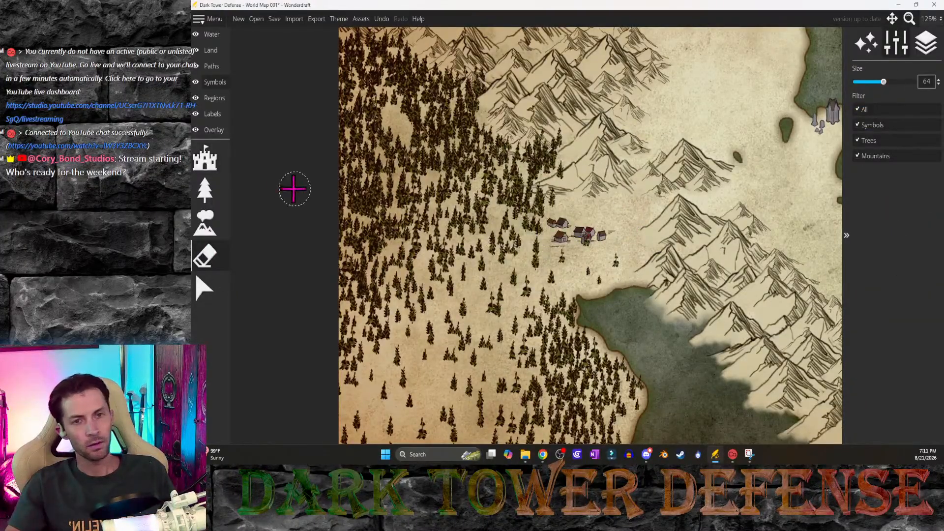
left_click(205, 160)
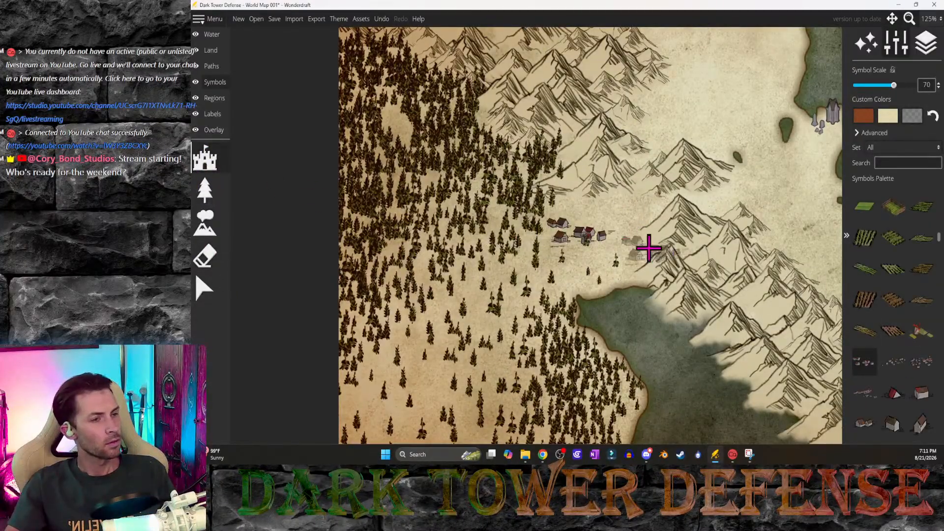
left_click(214, 268)
left_click(573, 238)
left_click(206, 163)
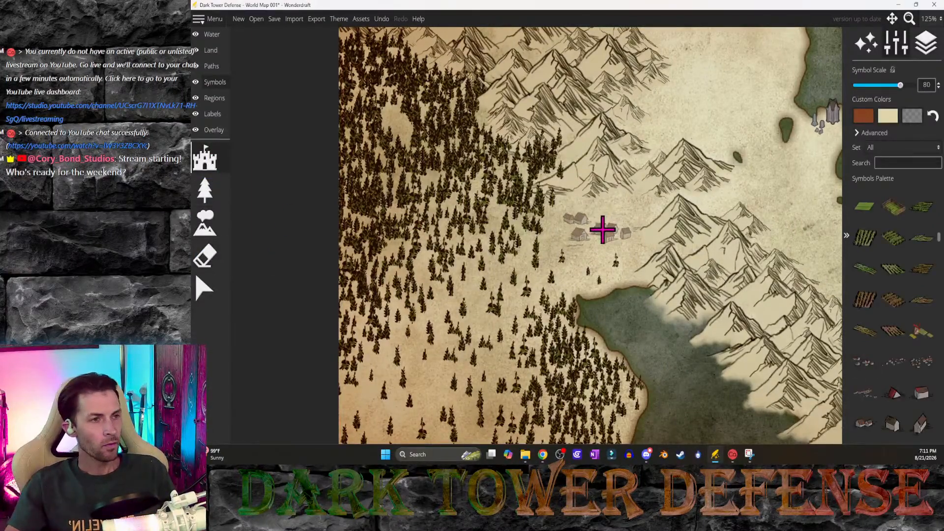
left_click(601, 229)
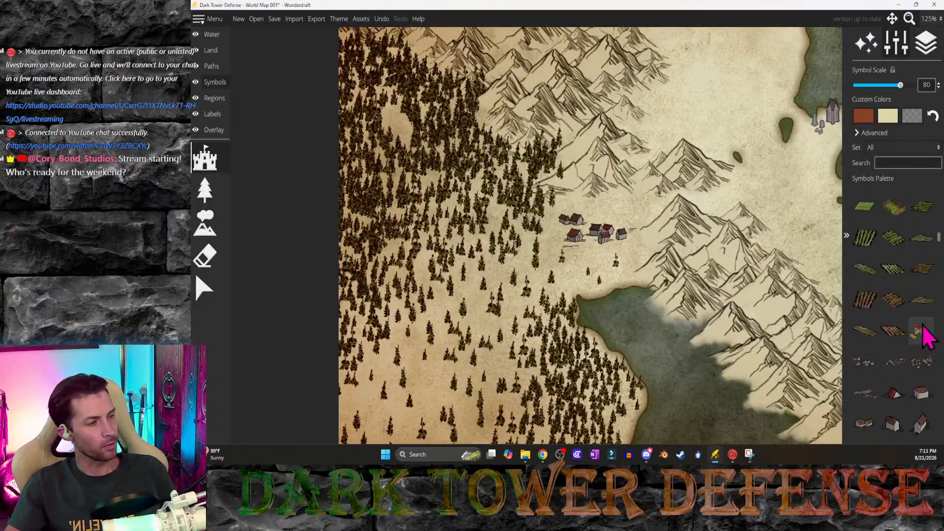
Step: Try two uncoloured crop field symbols, one on the plain northeast of the mountains and one just south of the village, undoing each
scroll(923, 332, "down", 3)
scroll(929, 334, "down", 3)
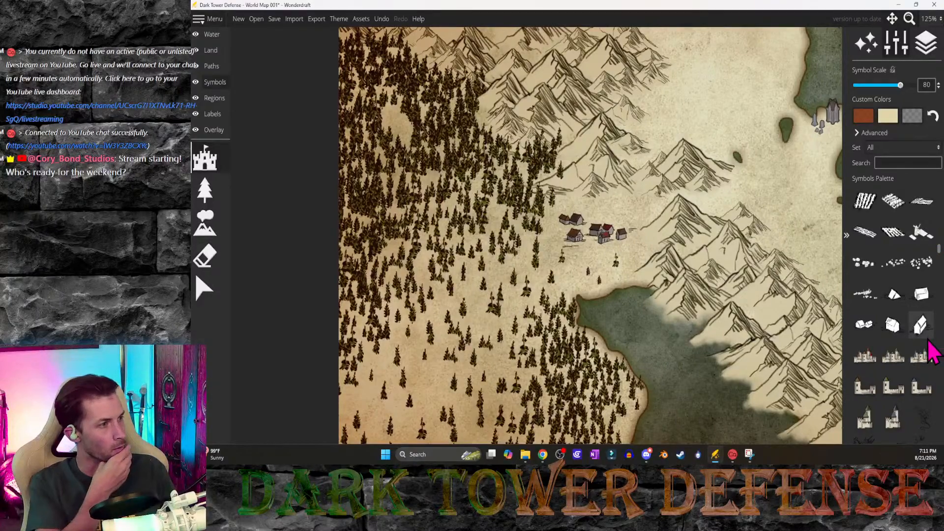
scroll(935, 351, "down", 4)
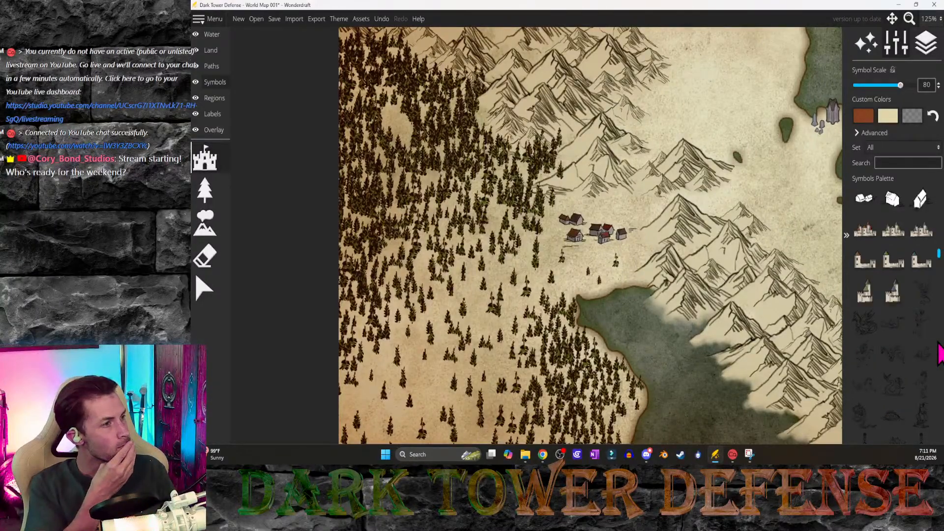
scroll(940, 350, "up", 4)
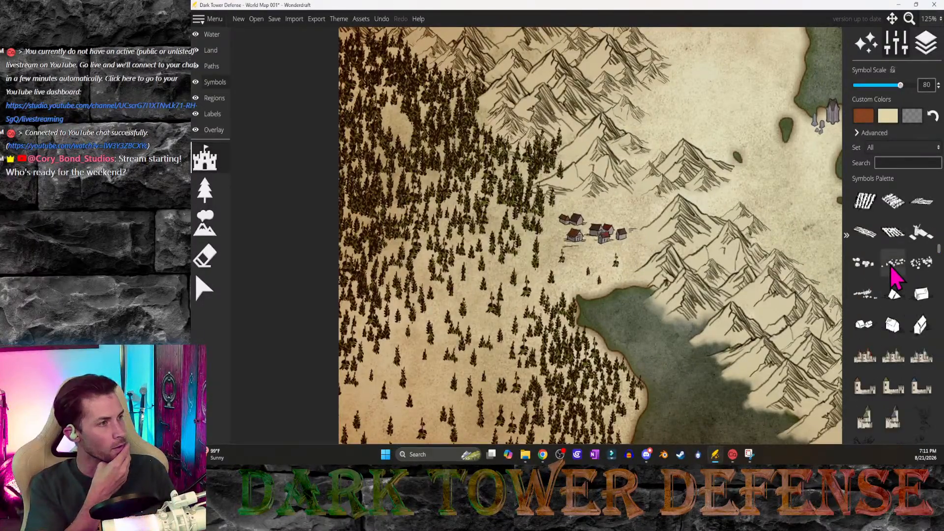
scroll(896, 274, "up", 4)
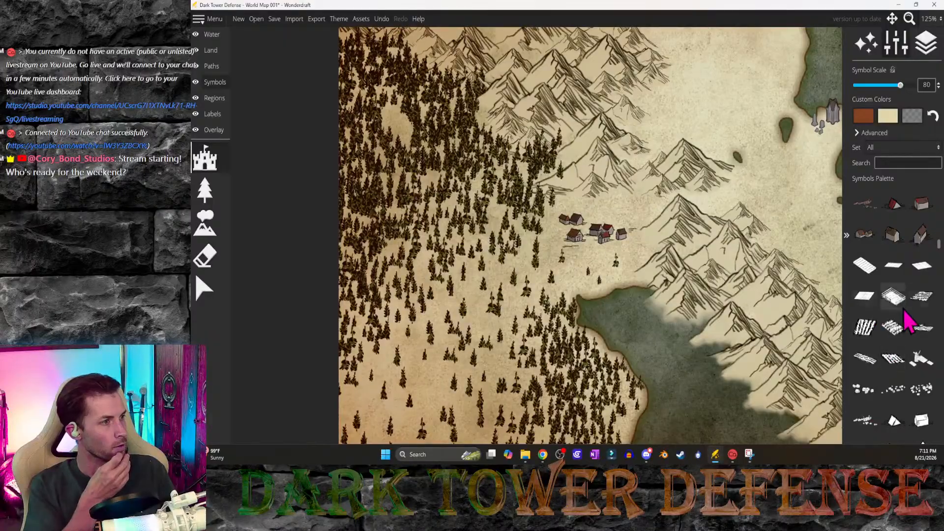
left_click(864, 327)
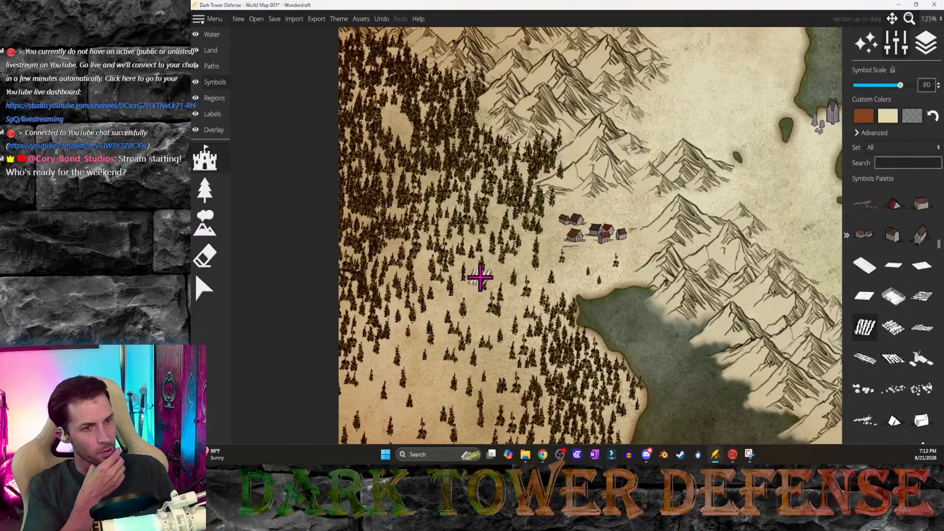
left_click(758, 190)
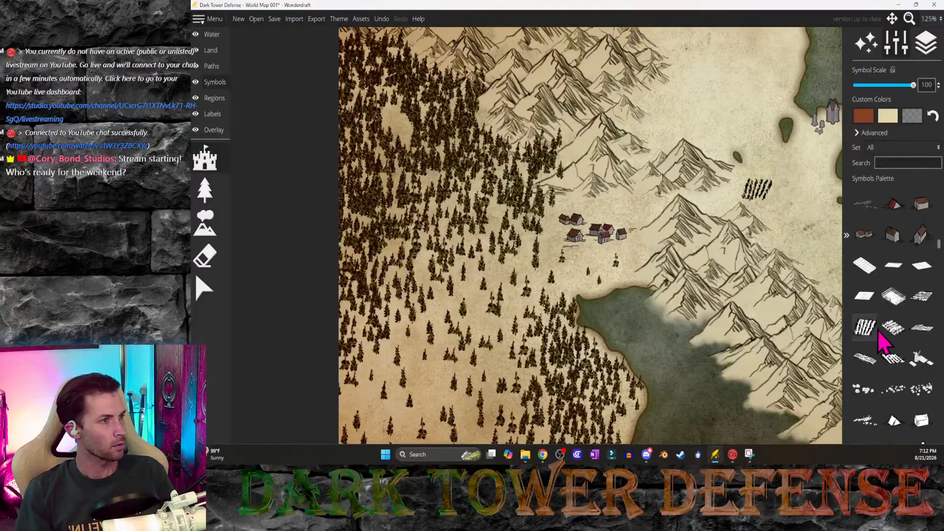
key("ctrl+z")
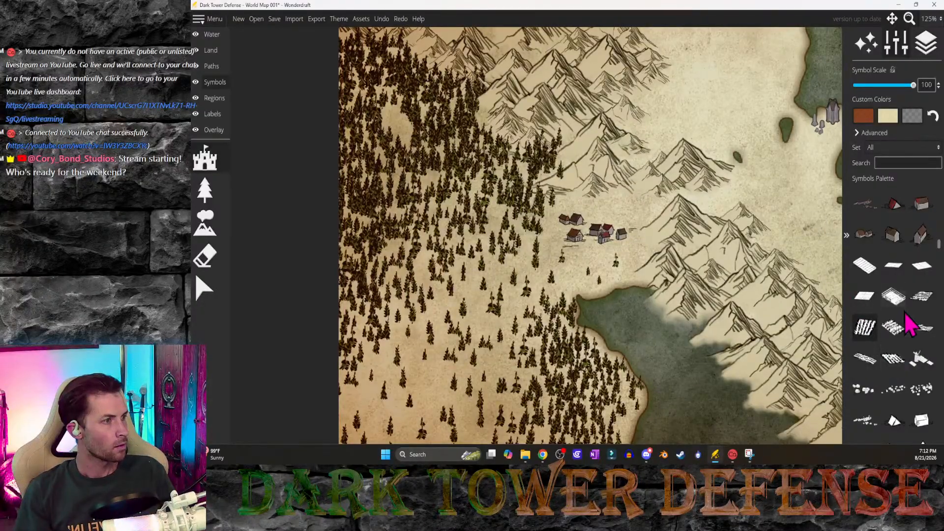
left_click(600, 265)
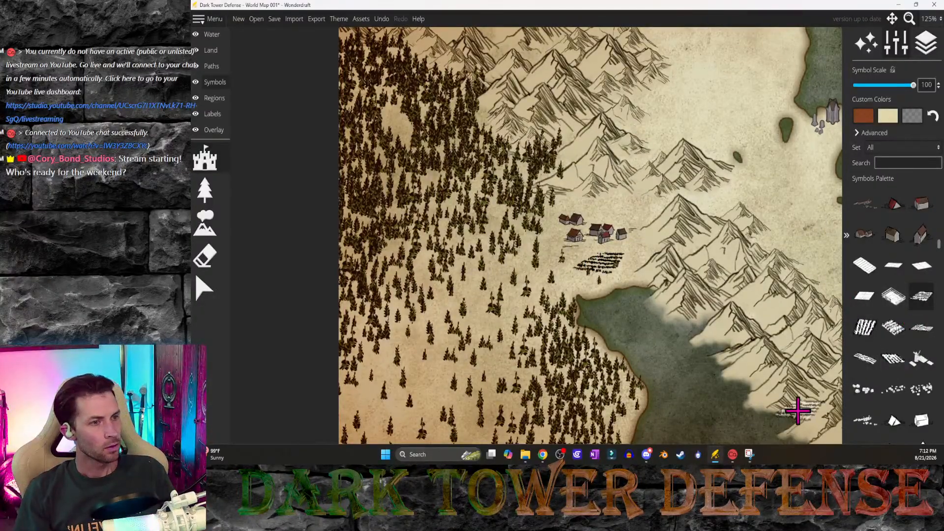
key("ctrl+z")
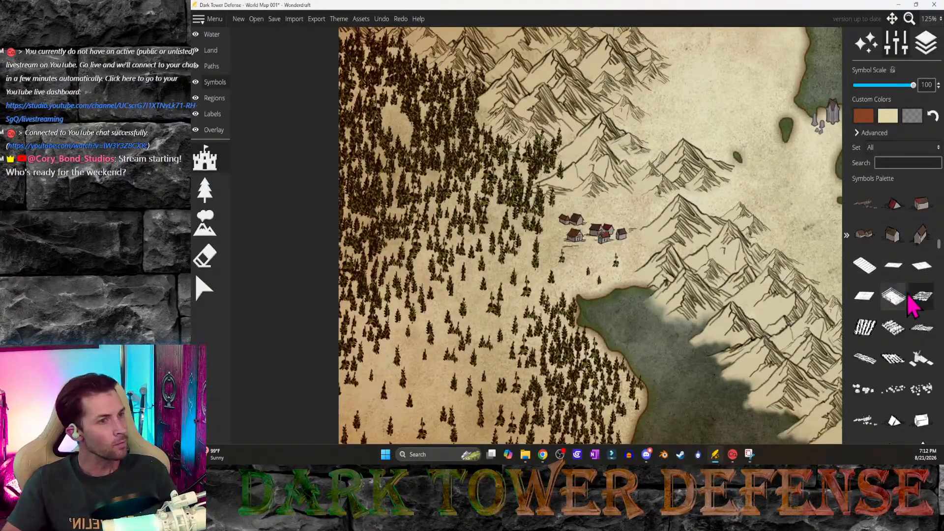
Step: Search the symbol palette for "ruin", compare the ruined towers and choose the one with a grassy base
scroll(915, 291, "up", 3)
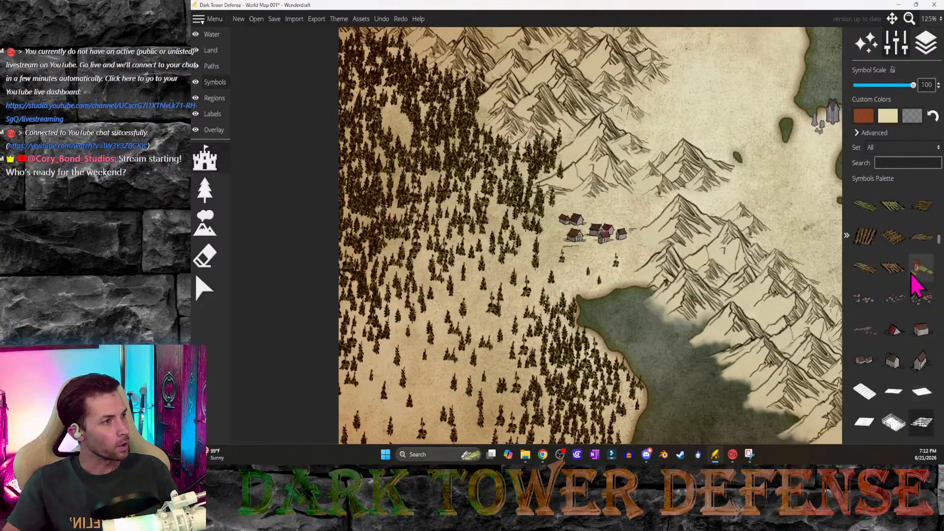
scroll(911, 279, "up", 5)
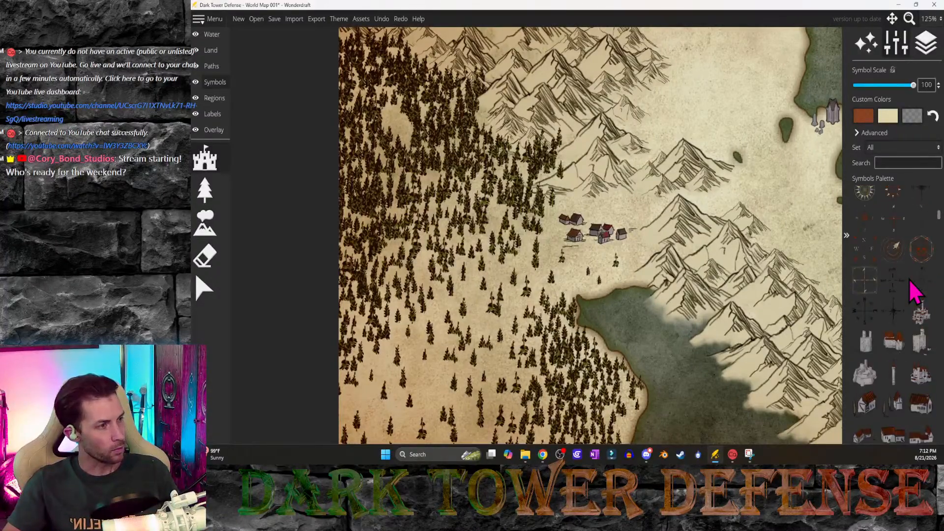
scroll(915, 290, "down", 5)
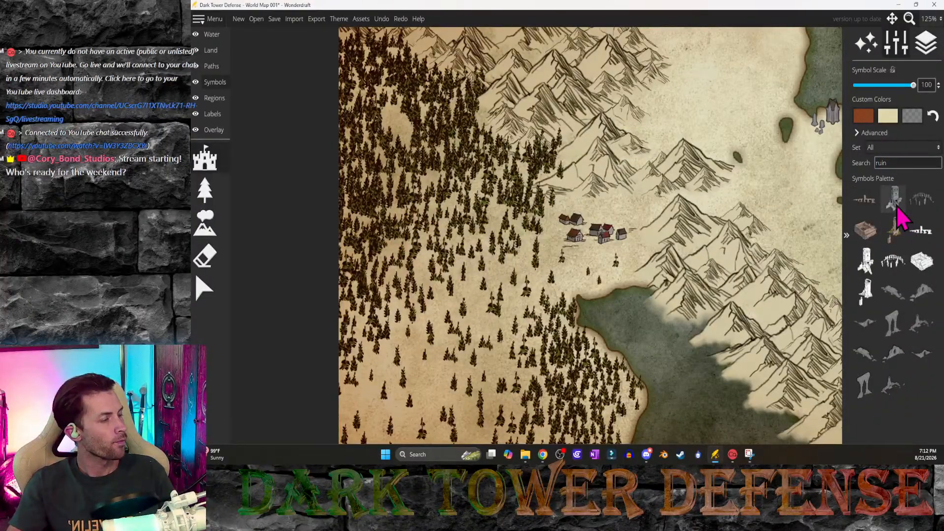
left_click(890, 205)
scroll(612, 219, "down", 7, "ctrl")
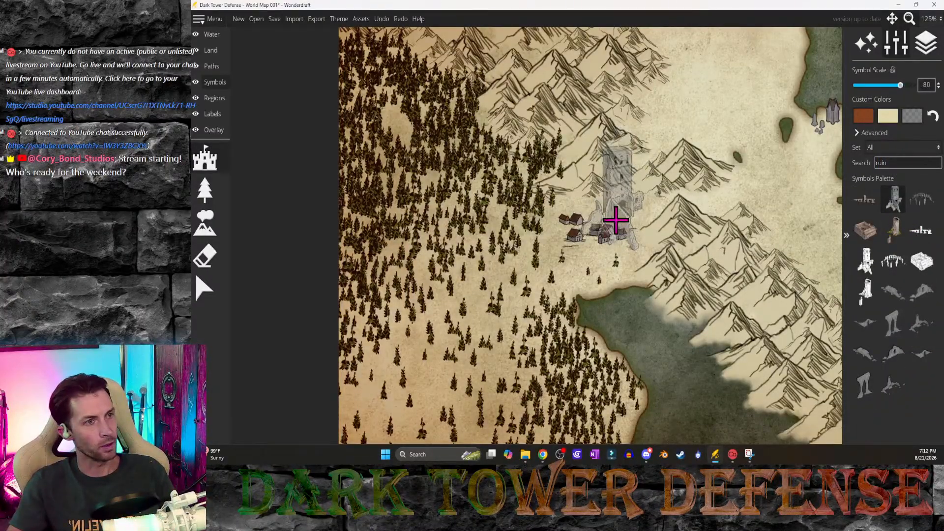
left_click(894, 229)
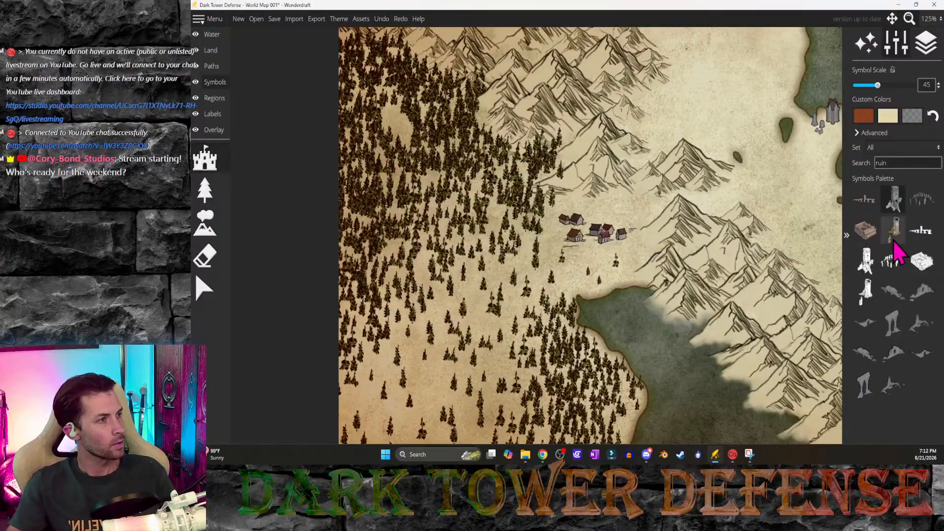
Step: Try the ruined tower at scale 25 on the village's western edge
scroll(628, 222, "down", 4, "ctrl")
scroll(627, 222, "down", 3, "ctrl")
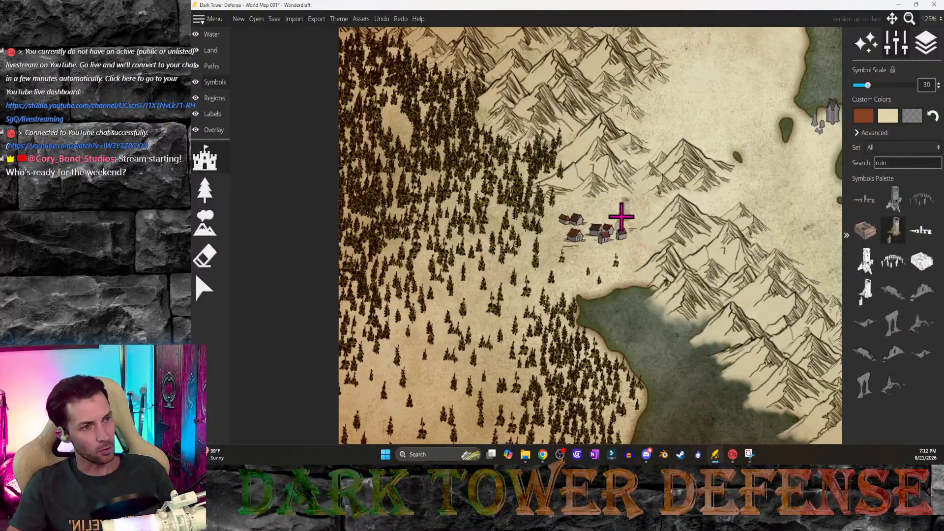
scroll(557, 229, "down", 1, "ctrl")
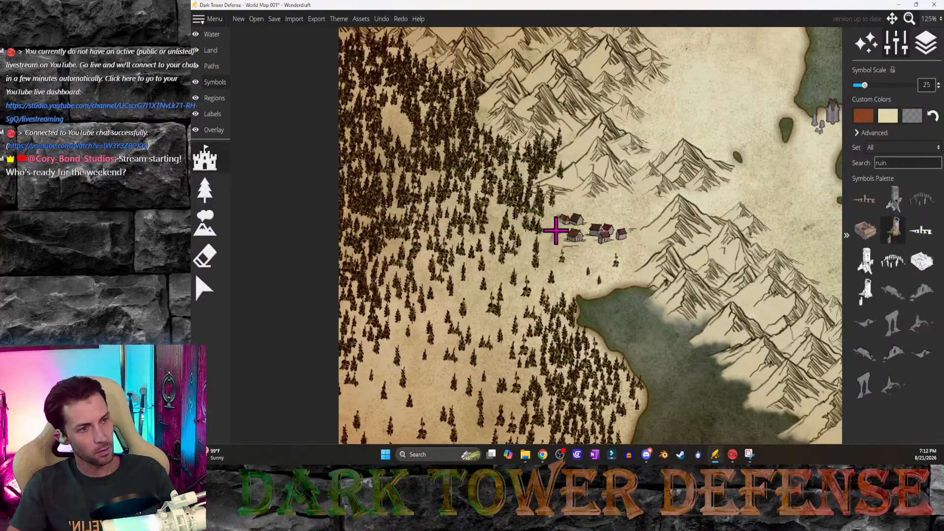
left_click(558, 229)
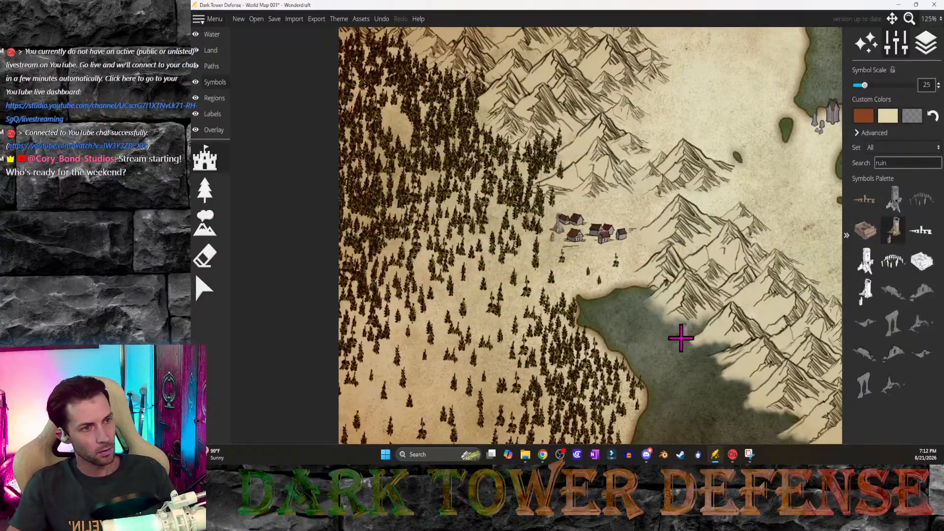
Step: Try the grassy-based ruined tower at scale 40 over the village's western houses, undo it, and try it slightly farther east
scroll(564, 240, "up", 3, "ctrl")
left_click(575, 246)
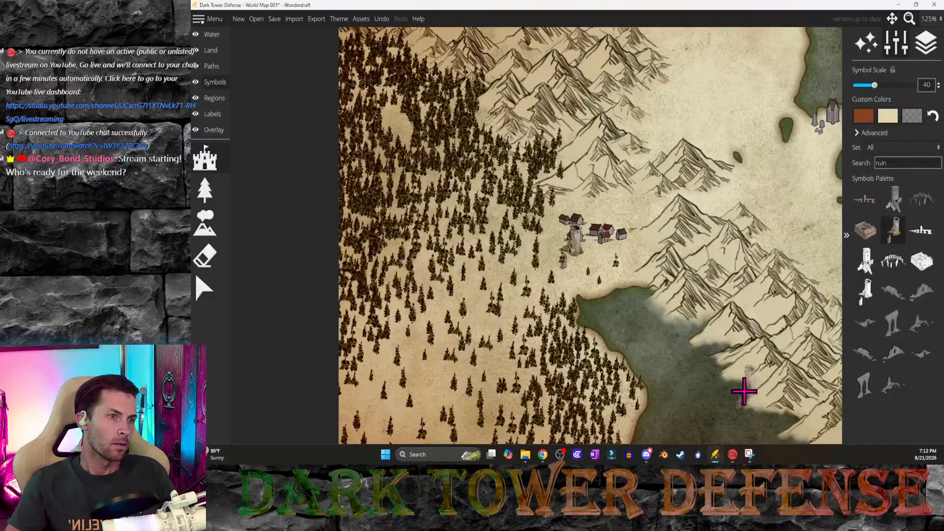
key("ctrl+z")
left_click(587, 246)
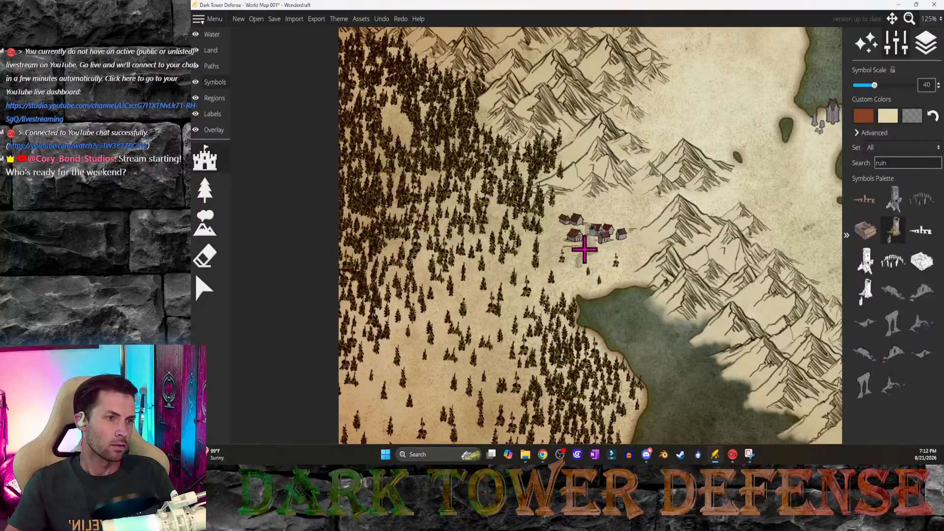
Step: Compare the ruined tower at scales 65 and 45 against the village houses, and undo the tower placements there
scroll(614, 248, "up", 1, "ctrl")
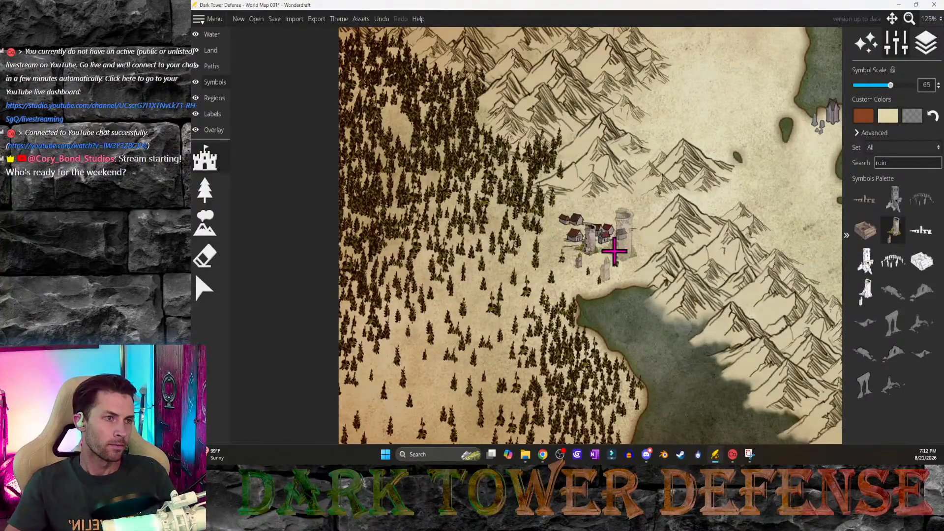
left_click(615, 251)
scroll(616, 252, "up", 3)
scroll(615, 252, "up", 3)
scroll(616, 253, "down", 3)
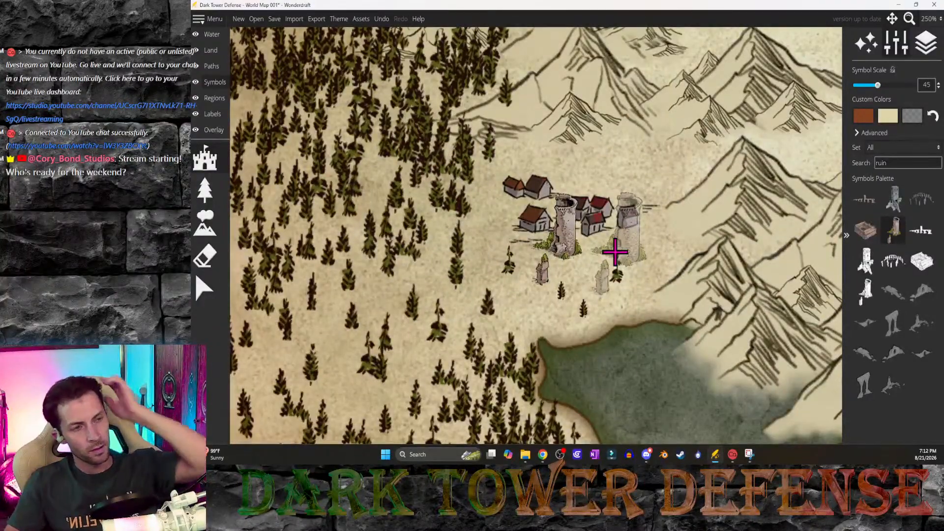
left_click_drag(615, 253, 663, 298)
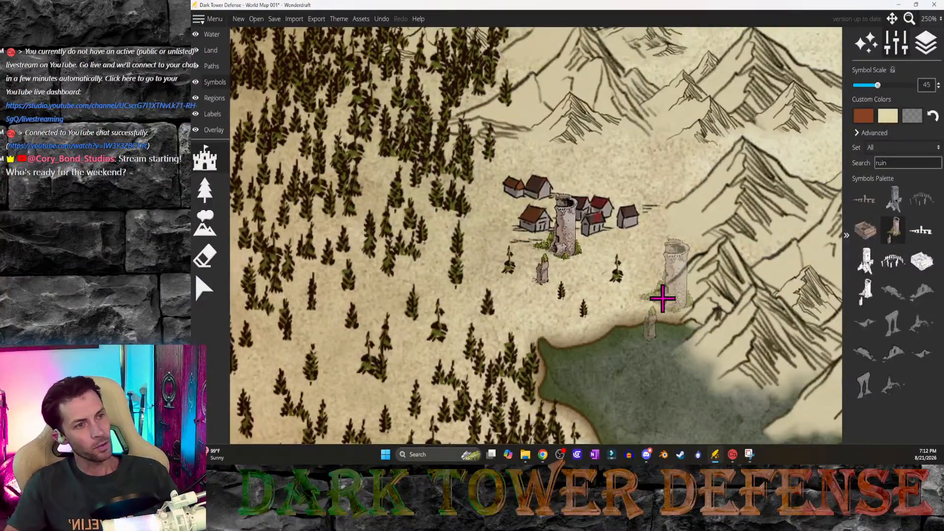
key("ctrl+z")
key("ctrl+z")
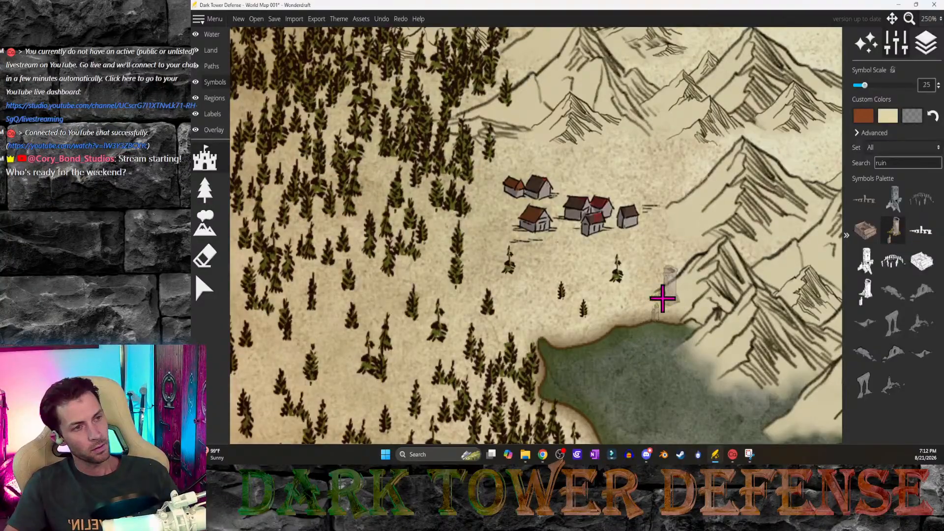
Step: Try the grassy-based ruined tower at scale 70 on the village's eastern edge, and undo it
scroll(662, 297, "down", 4)
middle_click_drag(677, 314, 633, 291)
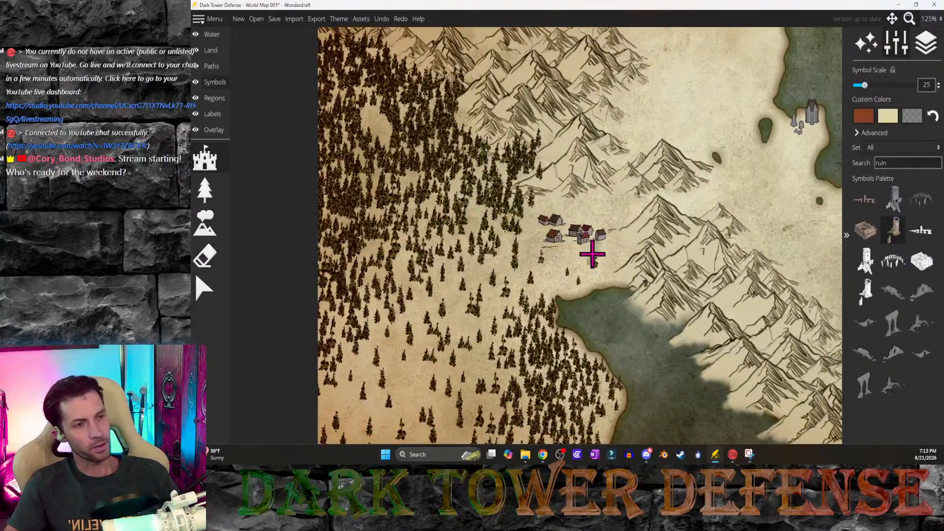
left_click(601, 239)
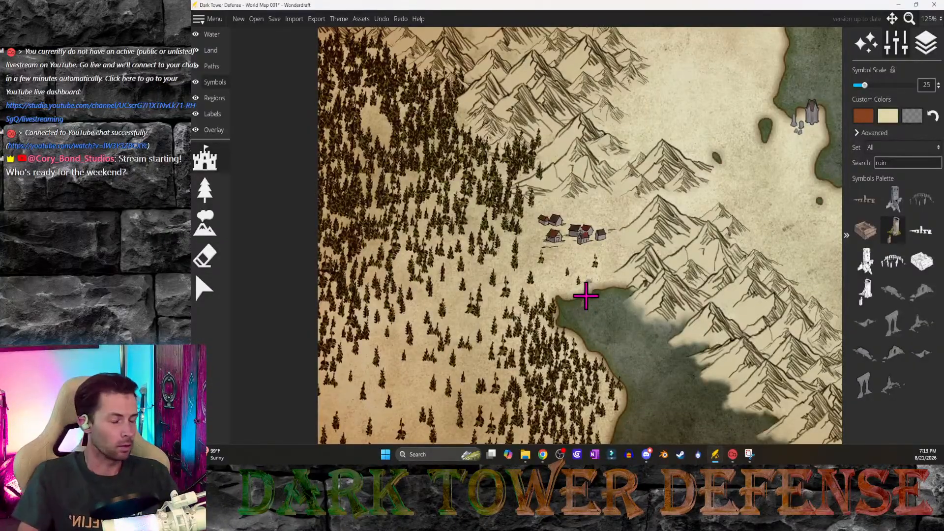
middle_click_drag(578, 297, 626, 233)
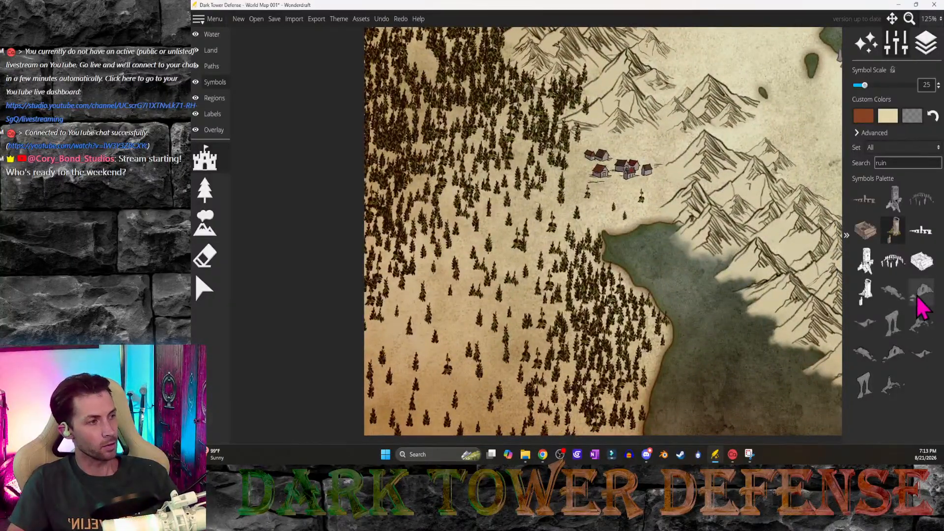
middle_click_drag(611, 200, 585, 259)
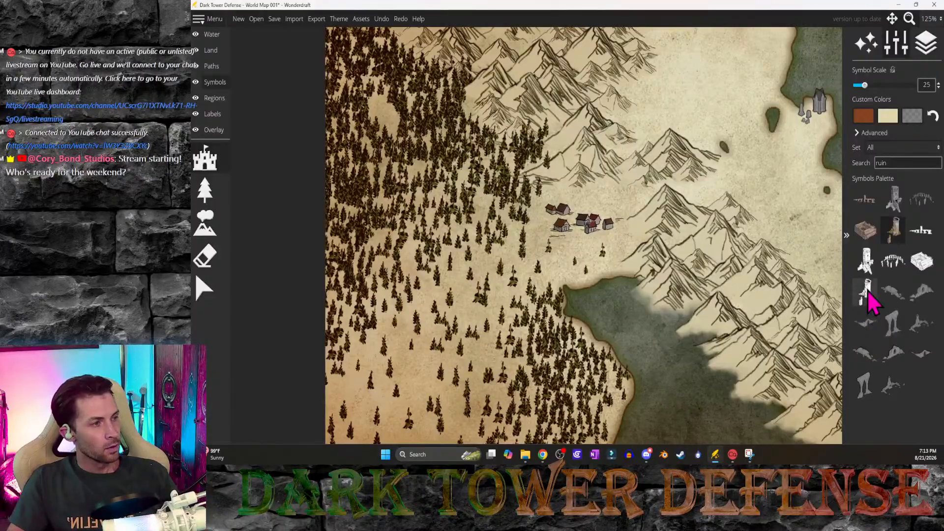
scroll(627, 242, "up", 9)
left_click(618, 232)
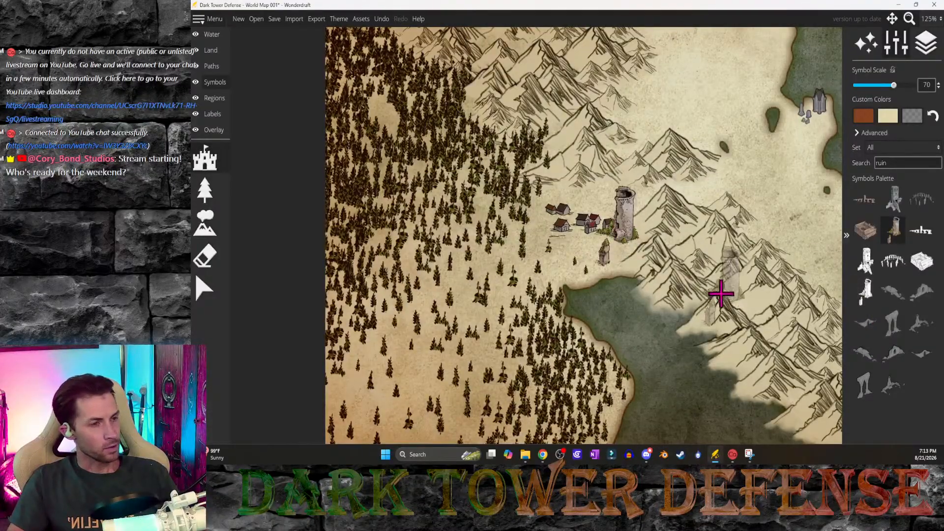
key("ctrl+z")
Step: Try the two uncoloured ruined towers at scale 70, one east of the village and the other twice to its west, undoing all
left_click(870, 295)
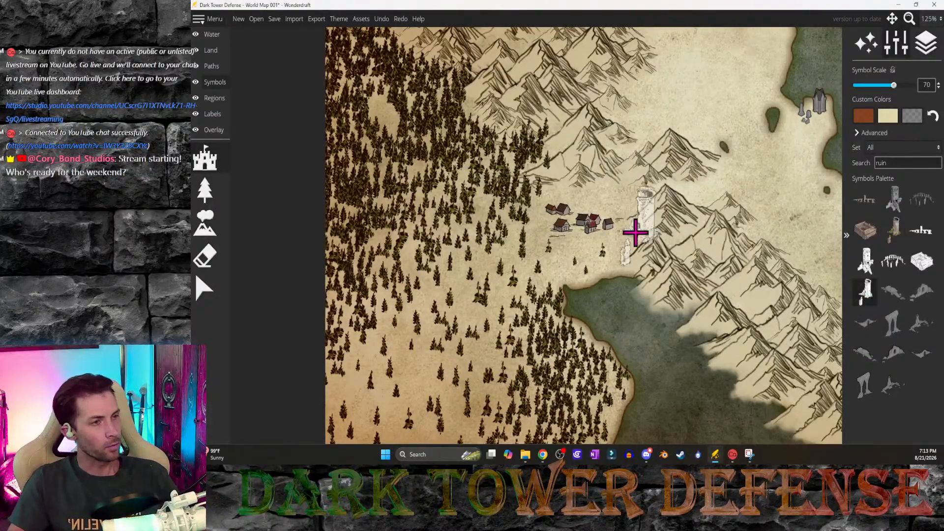
left_click(630, 228)
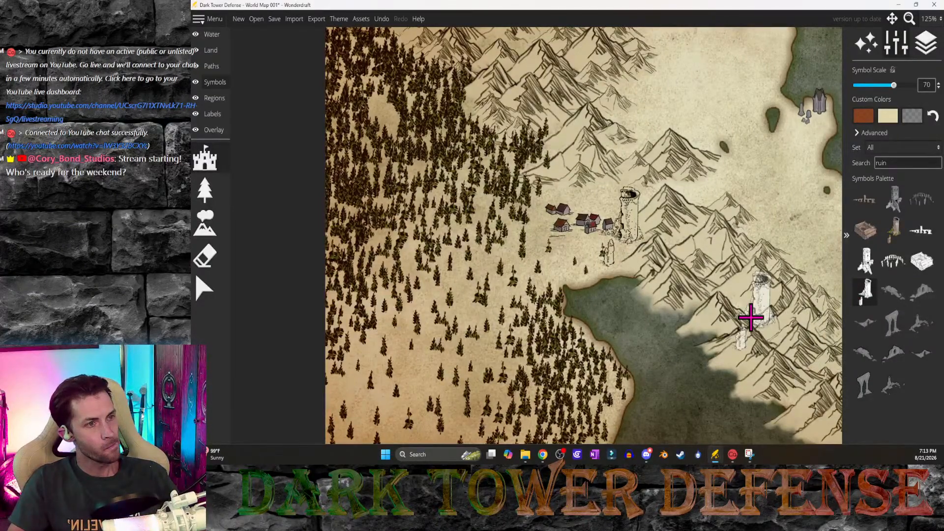
left_click(866, 261)
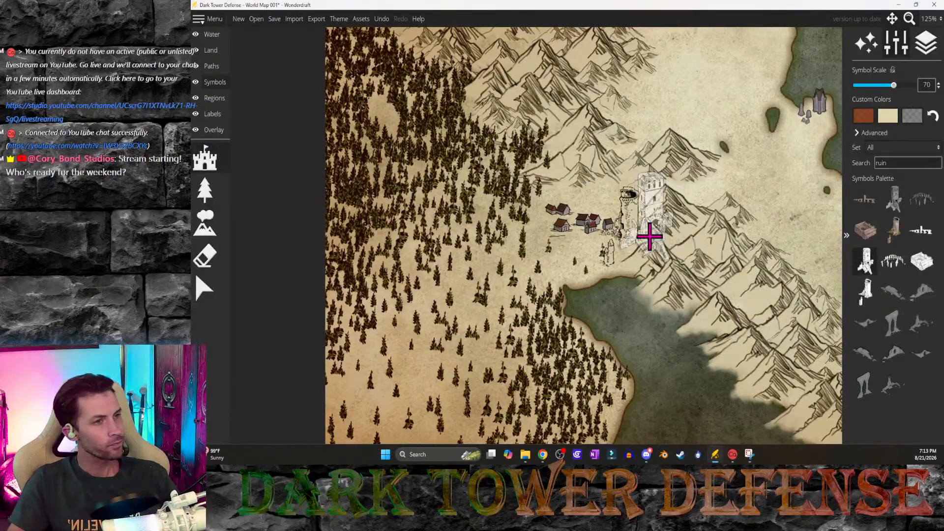
left_click(534, 242)
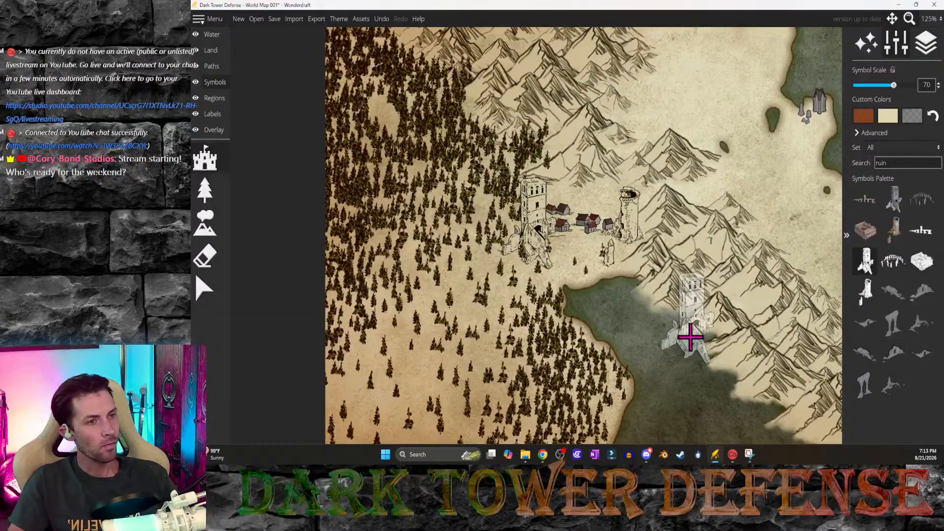
left_click(494, 242)
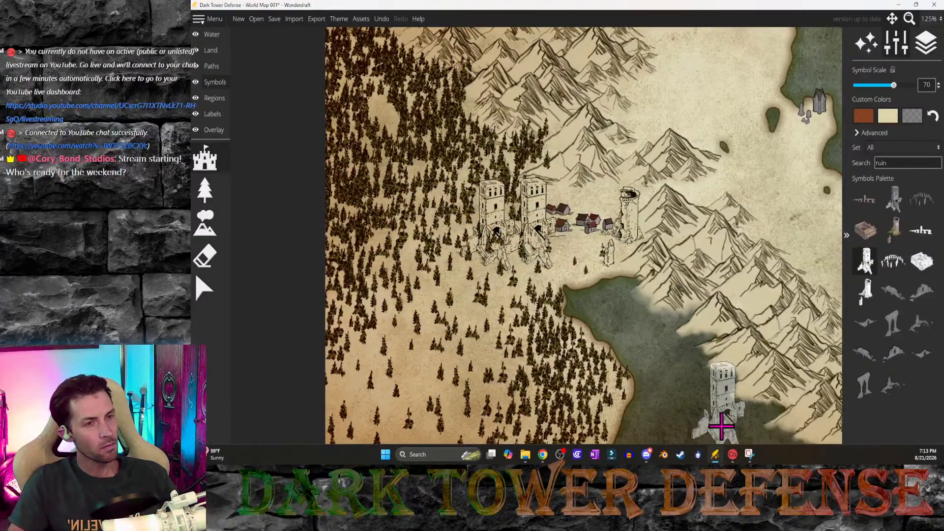
key("ctrl+z")
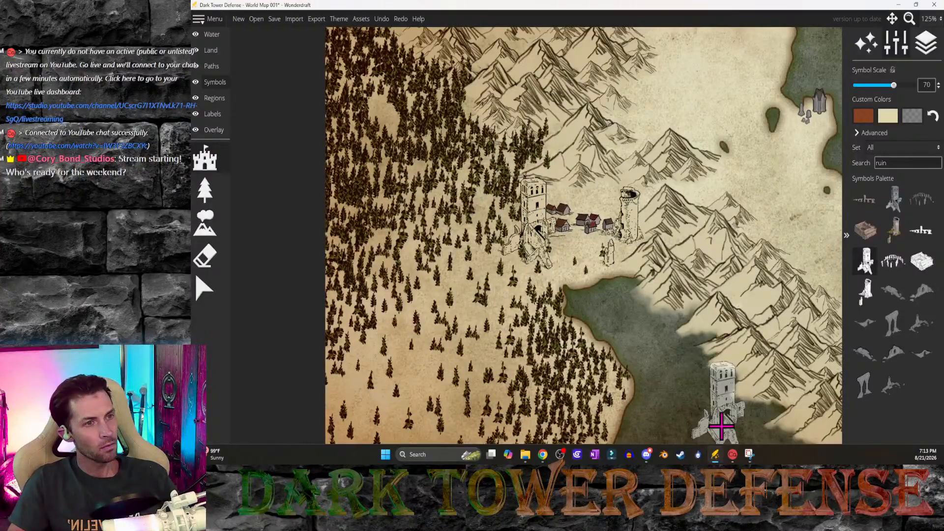
key("ctrl+z")
key("ctrl+z")
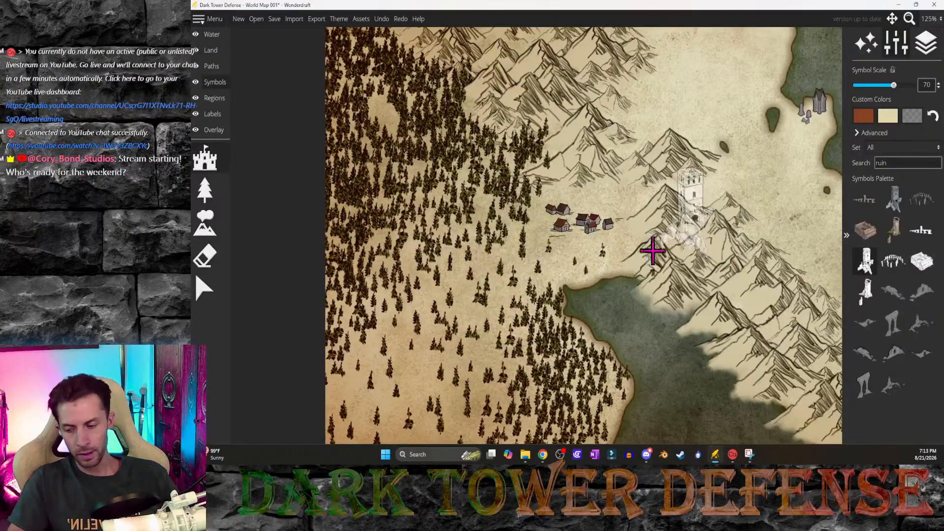
Step: Try the uncoloured tower with the rubble base at scale 100 over the village and on the northeastern plain, undoing both
scroll(571, 281, "up", 3, "shift")
scroll(576, 276, "up", 3, "shift")
left_click(579, 266)
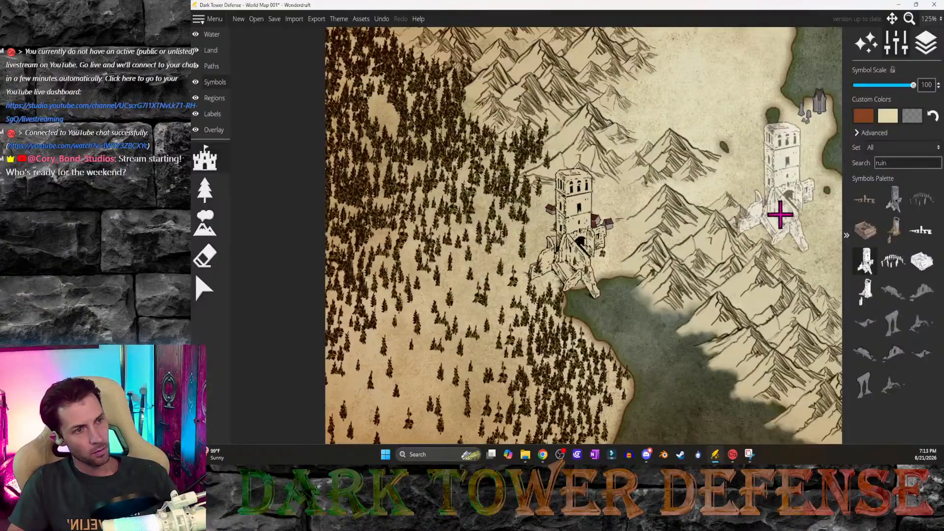
left_click(781, 224)
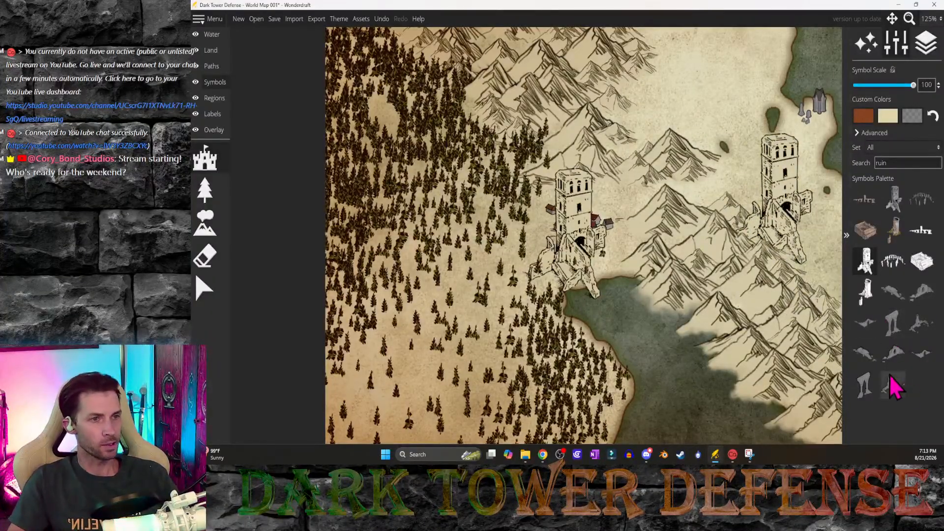
key("ctrl+z")
key("ctrl+z")
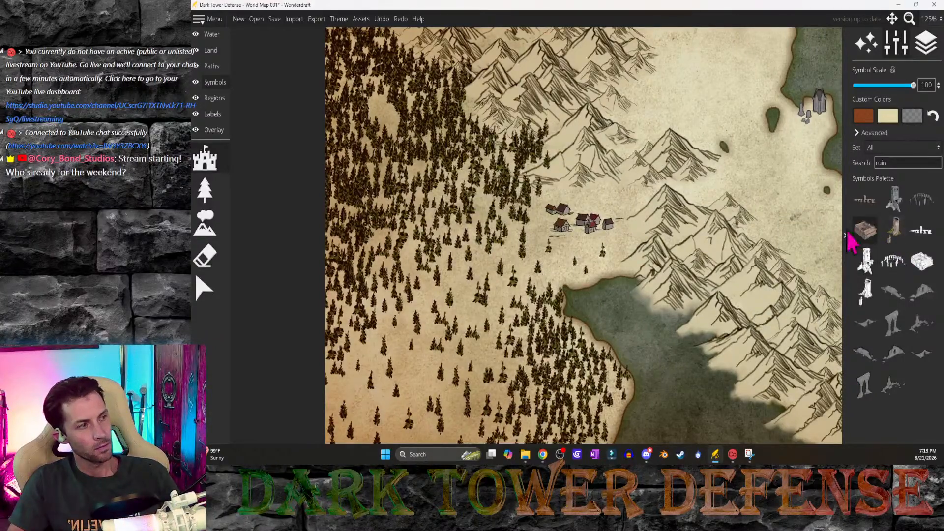
Step: Try the Ruin 04 Color symbol at scale 100 in two spots on the plain northeast of the mountains, undoing each
left_click(738, 195)
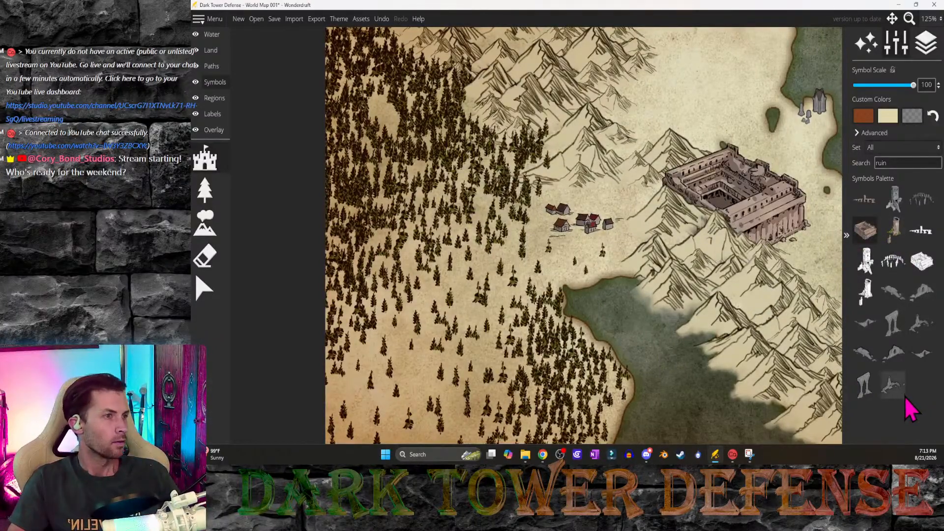
key("ctrl+z")
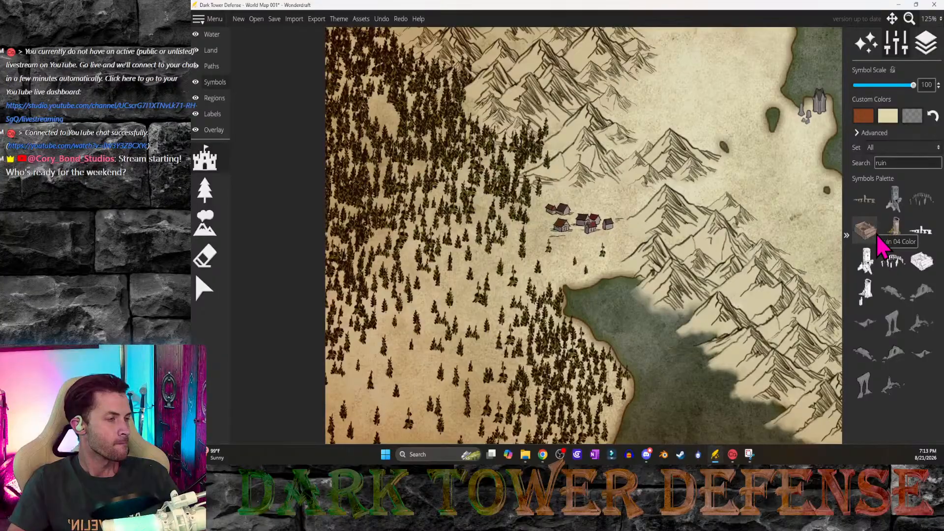
left_click(777, 194)
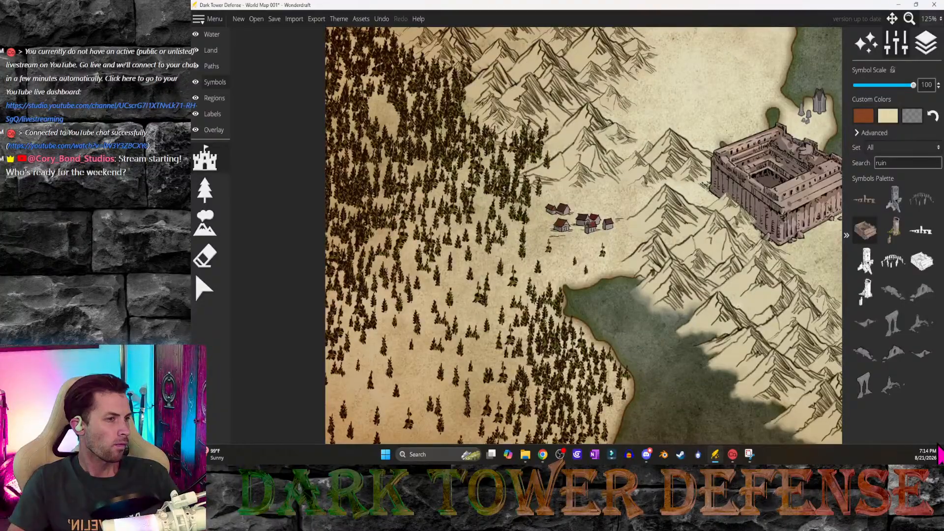
key("ctrl+z")
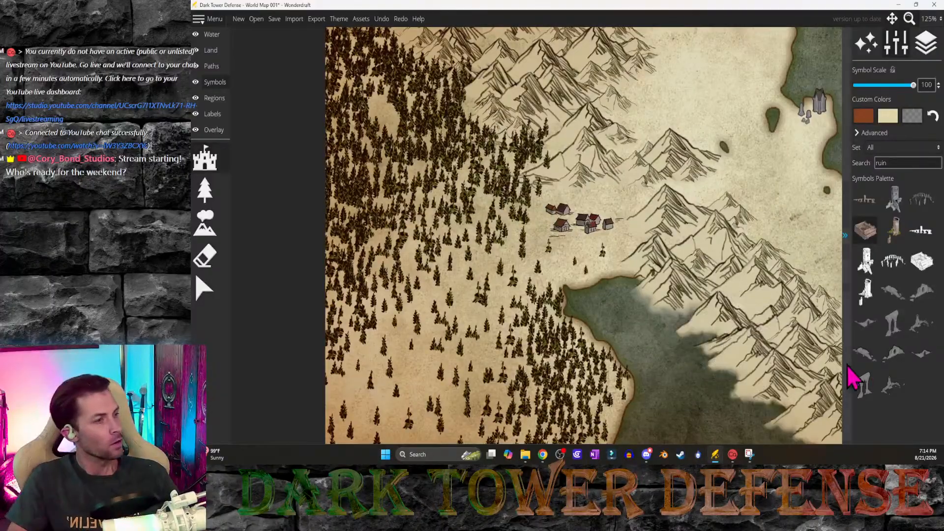
Step: Try a small grey stone ruin at scale 100 on the plain northeast of the mountains, and undo it
left_click(893, 353)
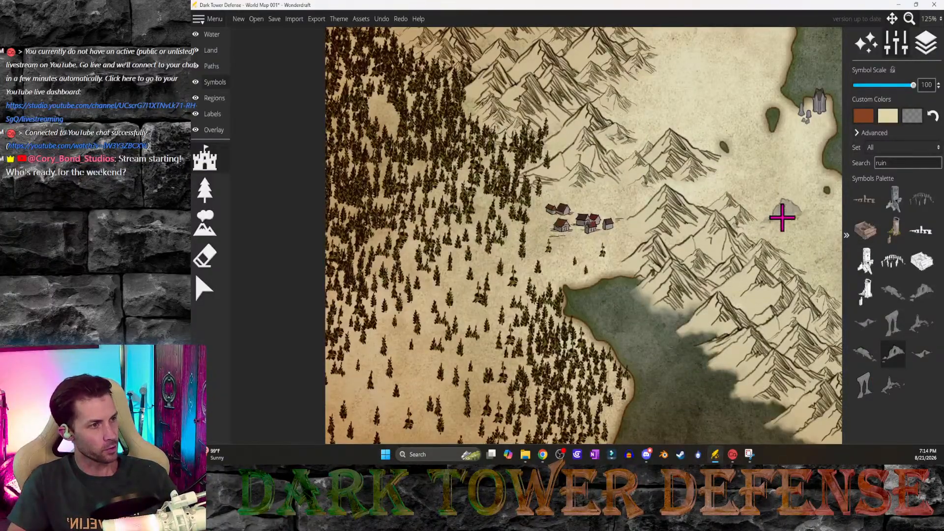
left_click(781, 215)
key("ctrl+z")
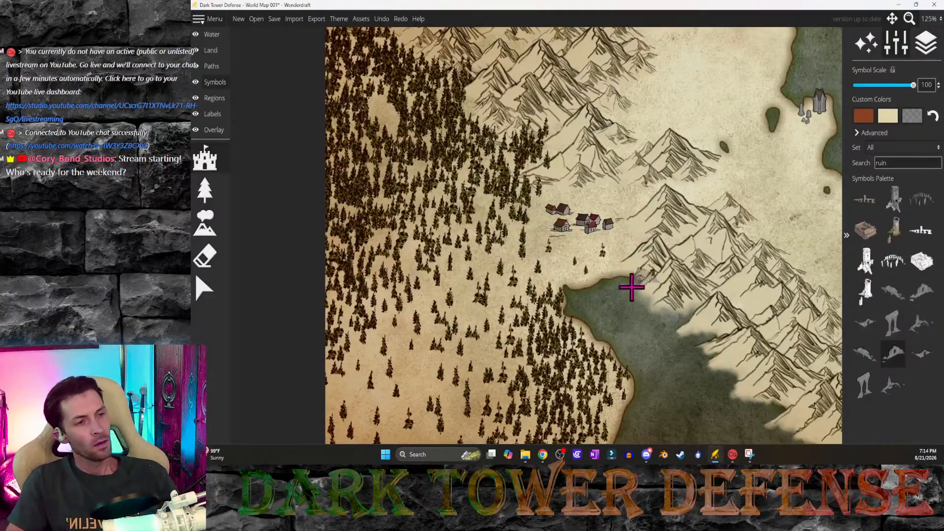
Step: Search the symbol palette for "field" and try the yellow crop field at scale 100 in the sparse southwestern forest, undoing it
middle_click_drag(539, 305, 647, 224)
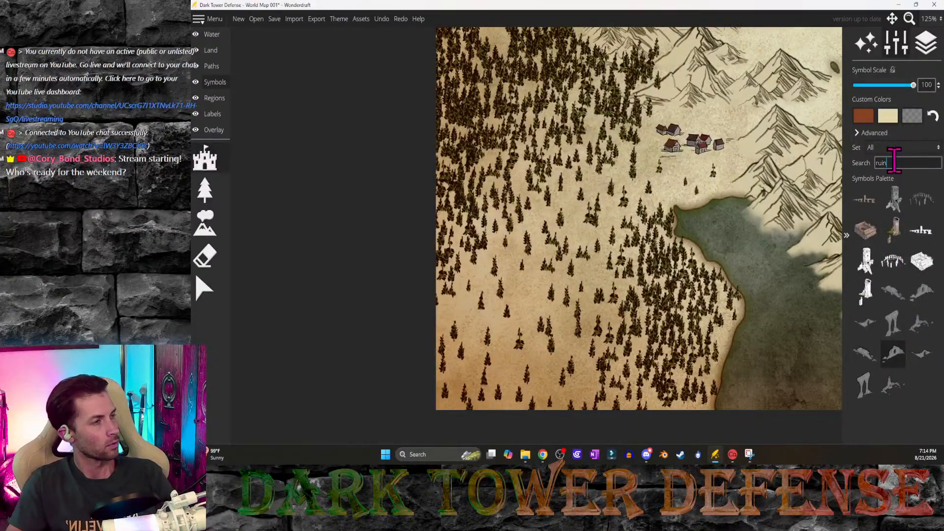
type("ar")
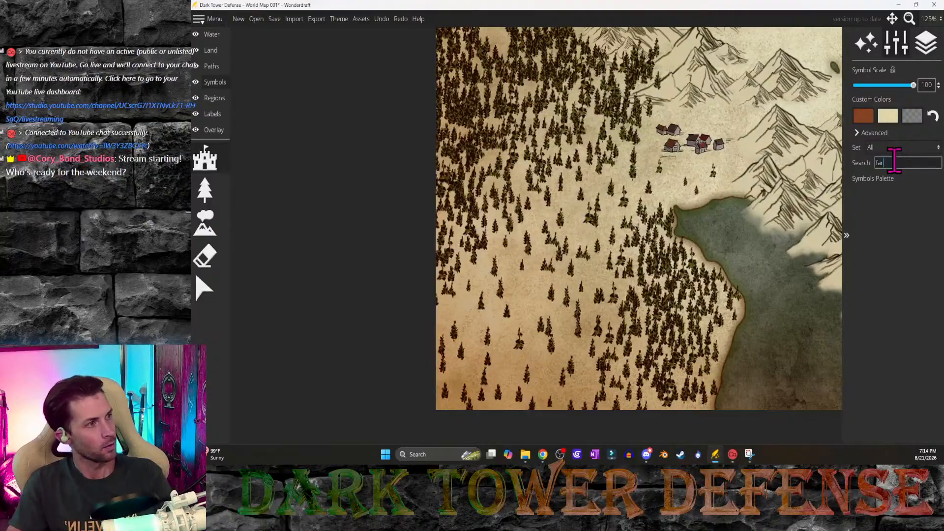
type("md")
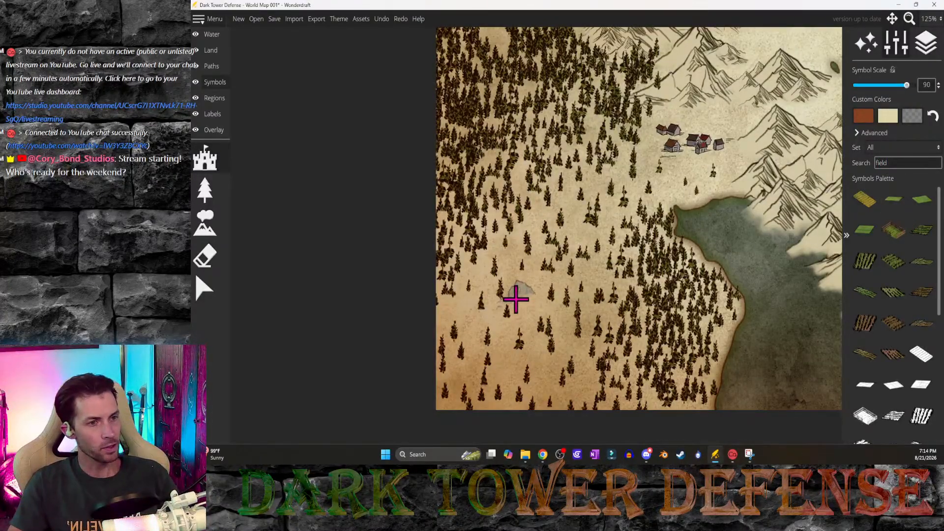
left_click(524, 294)
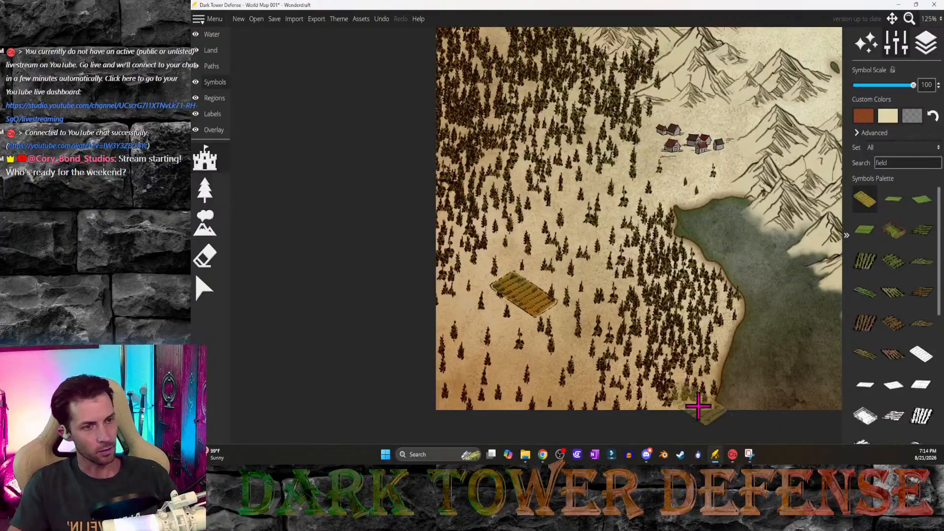
key("ctrl+z")
Step: Place the uncoloured fenced field at scale 55 among the sparse trees near the map's southwestern corner
scroll(861, 320, "down", 3)
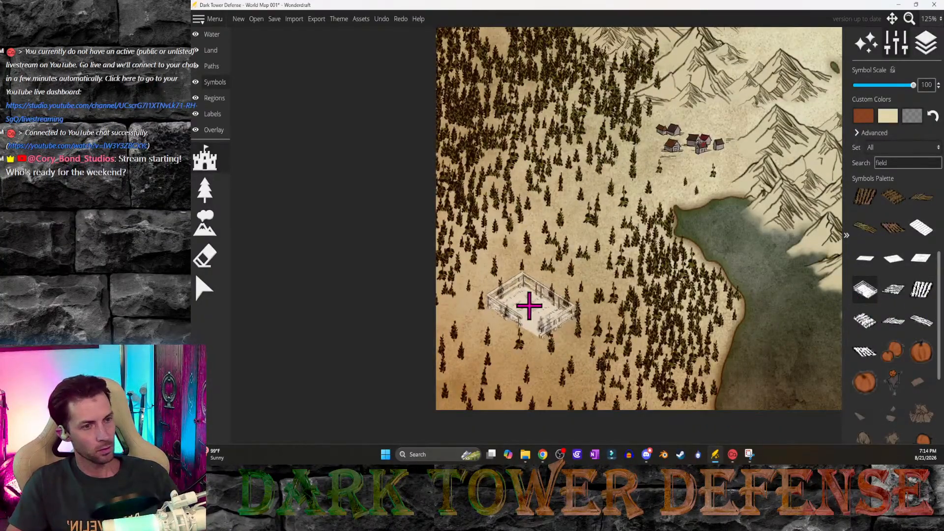
scroll(528, 307, "down", 7, "ctrl")
scroll(526, 310, "down", 2, "ctrl")
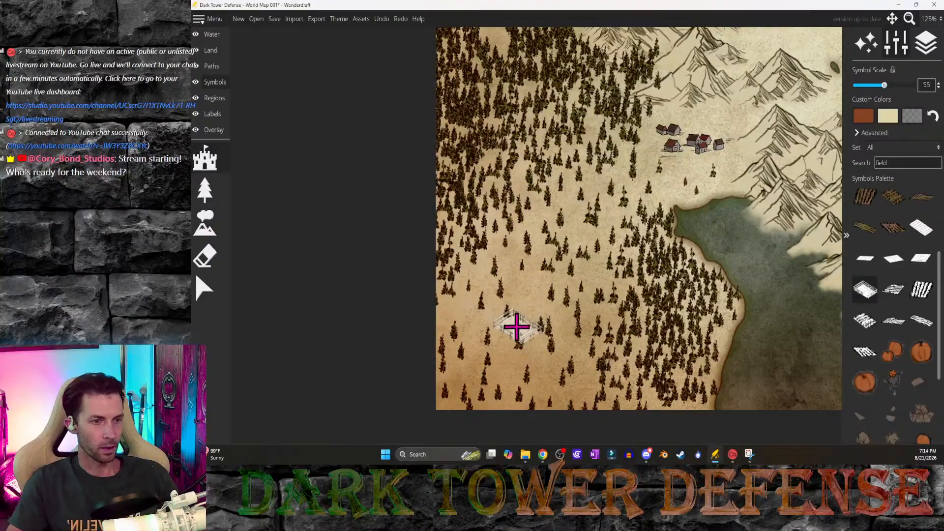
left_click(510, 360)
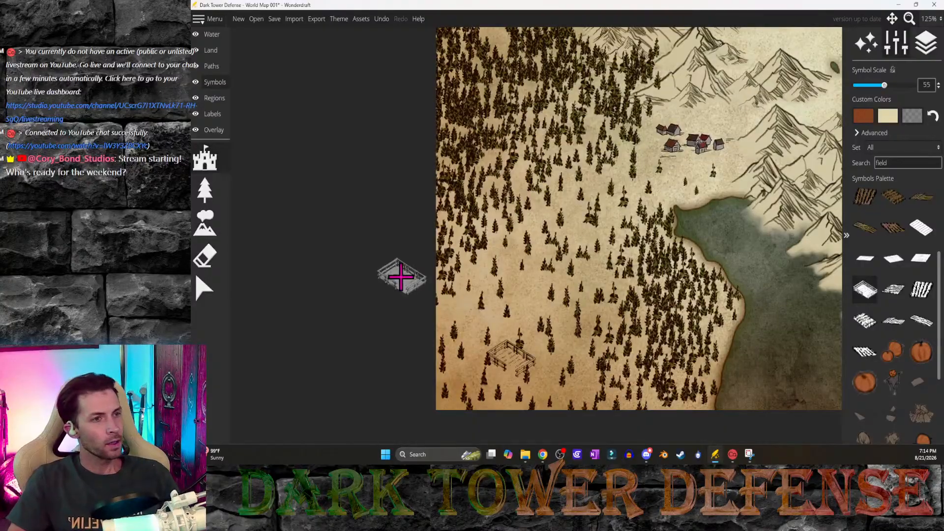
scroll(922, 381, "down", 5)
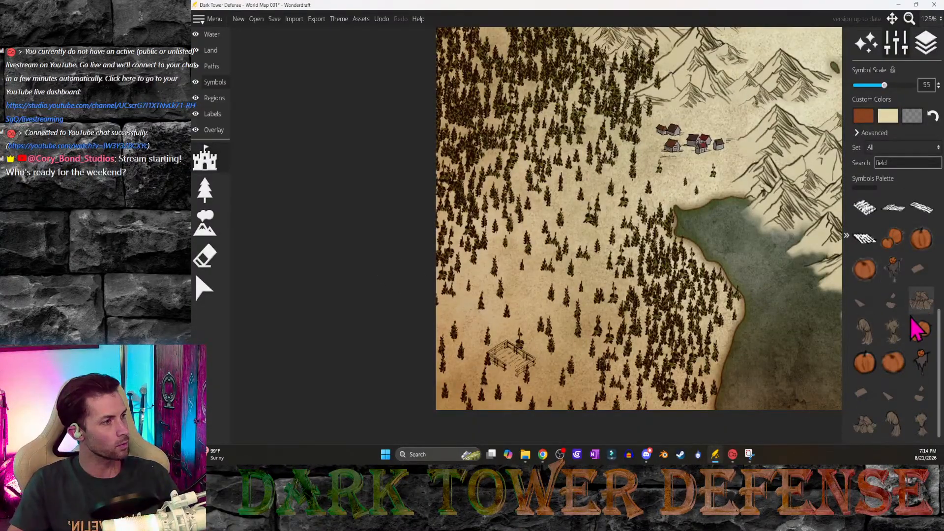
Step: Erase the trees and the fenced field from the map's southwestern corner with the eraser at size 64
left_click(894, 330)
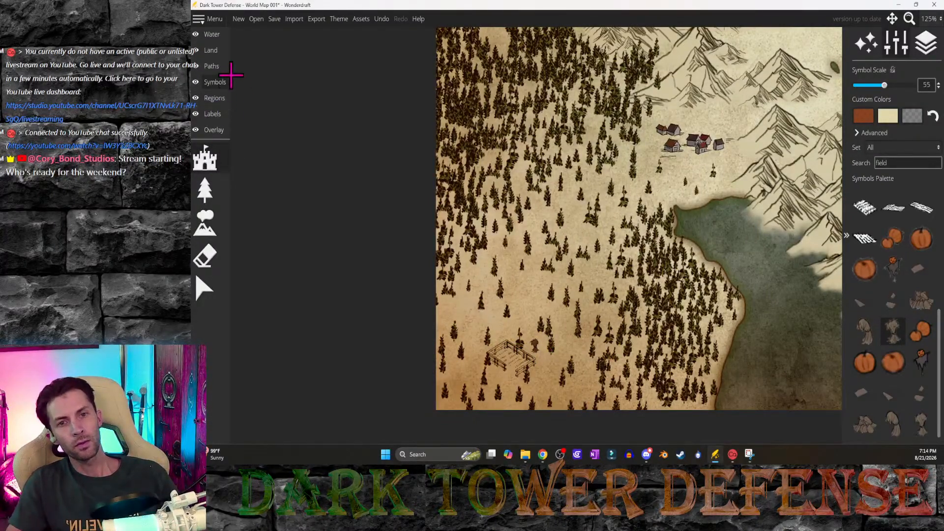
left_click(204, 255)
mouse_move(392, 316)
left_mouse_down()
mouse_move(499, 392)
mouse_move(544, 387)
mouse_move(546, 337)
mouse_move(474, 359)
mouse_move(555, 377)
mouse_move(552, 310)
left_mouse_up()
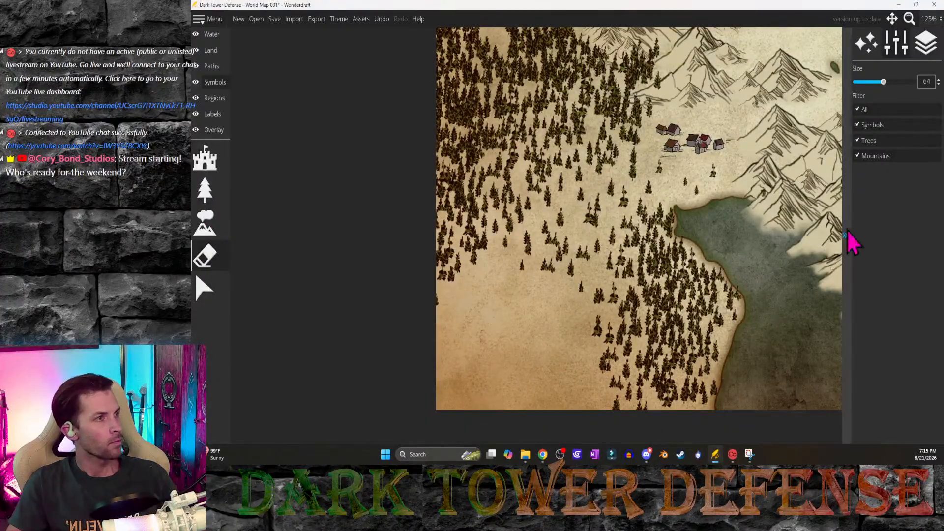
Step: Place the uncoloured fenced field at scale 45 in the cleared southwestern corner of the map
left_click(205, 158)
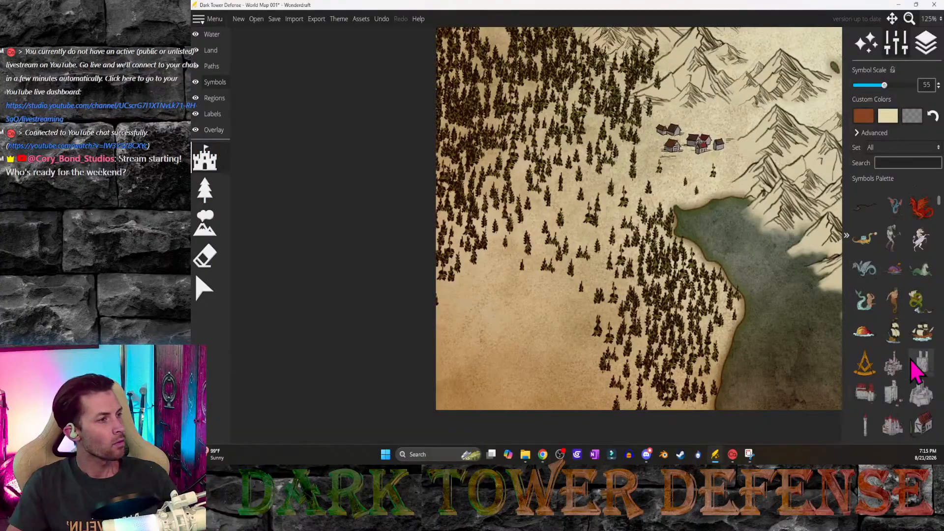
scroll(900, 206, "down", 5)
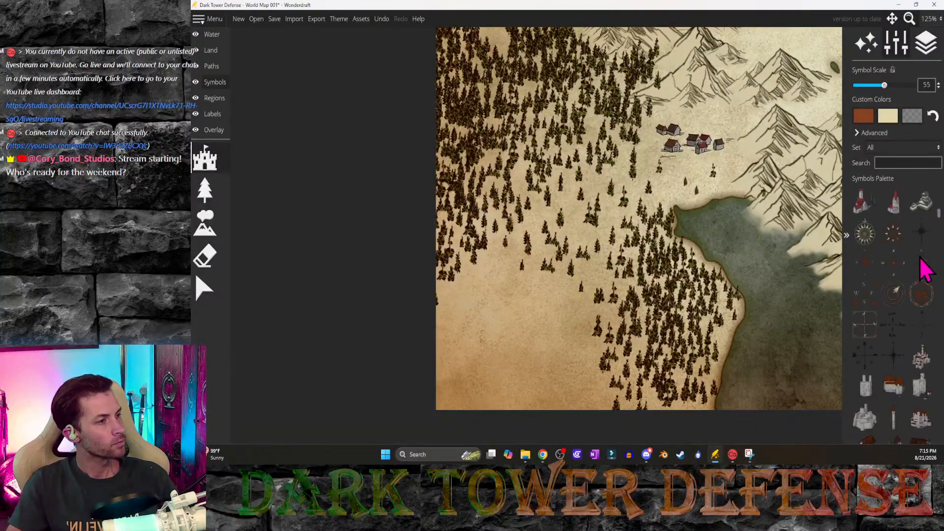
scroll(922, 271, "down", 6)
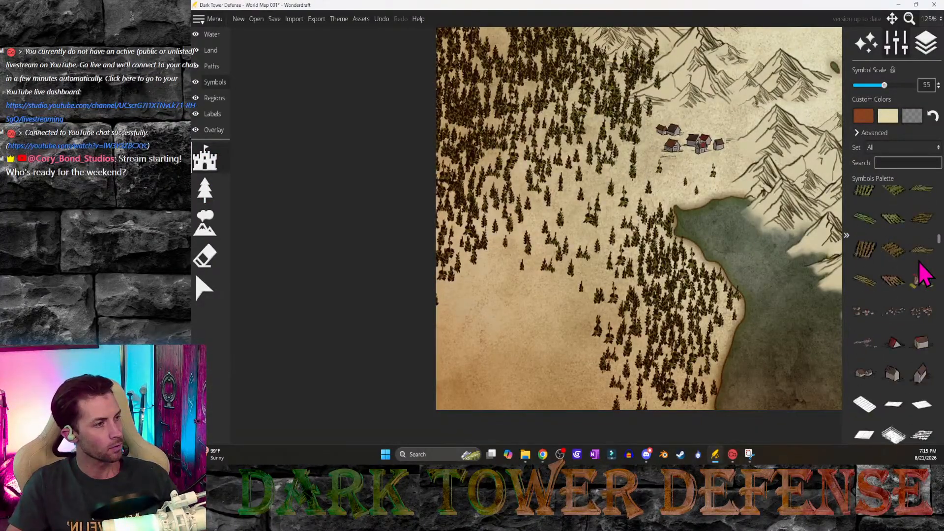
scroll(923, 278, "down", 5)
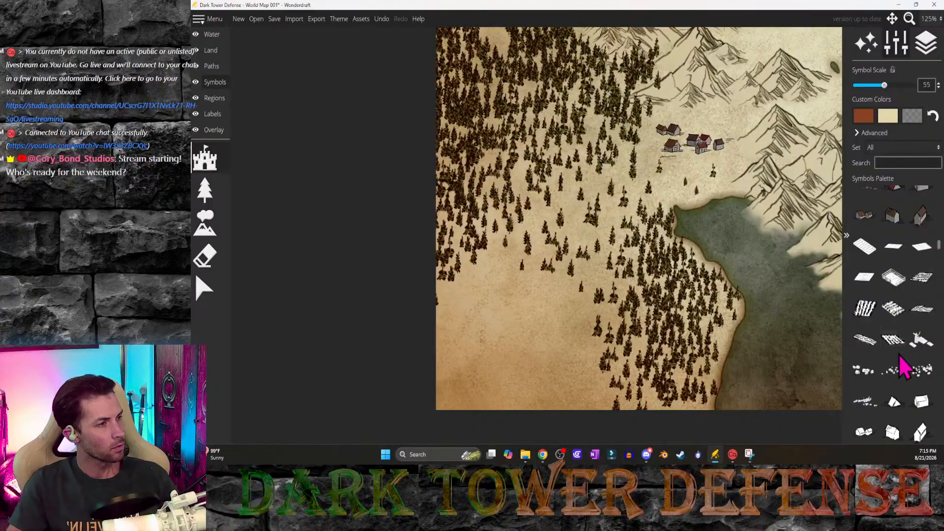
left_click(894, 278)
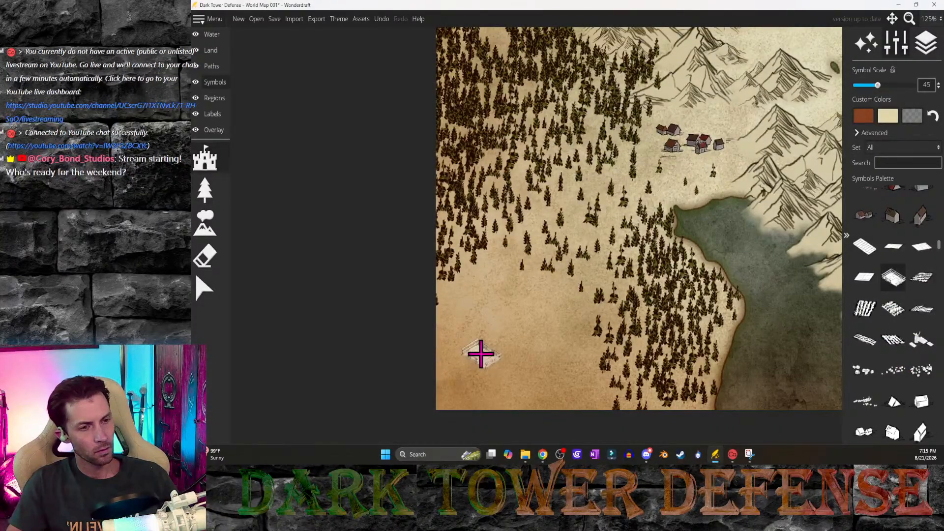
left_click(483, 355)
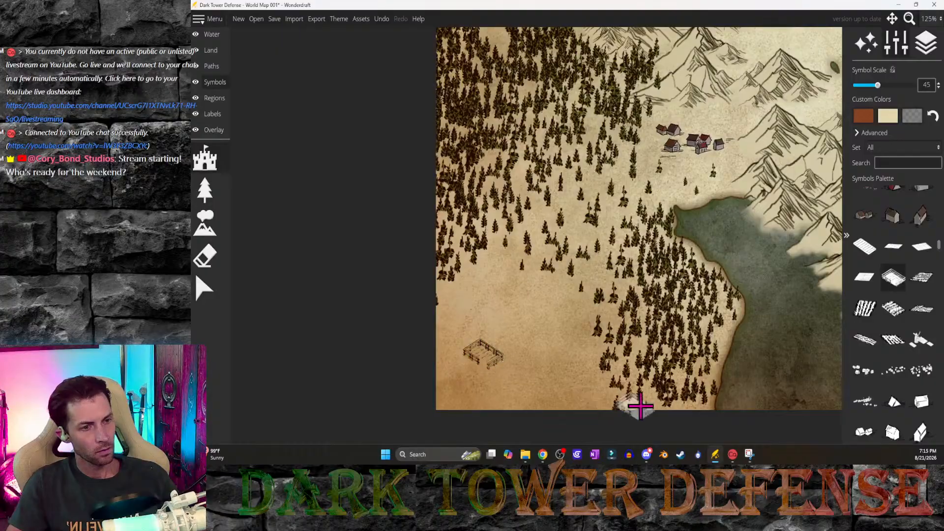
Step: Try an uncoloured crop-row field at scale 65 just east of the fenced field, and undo it
left_click(923, 310)
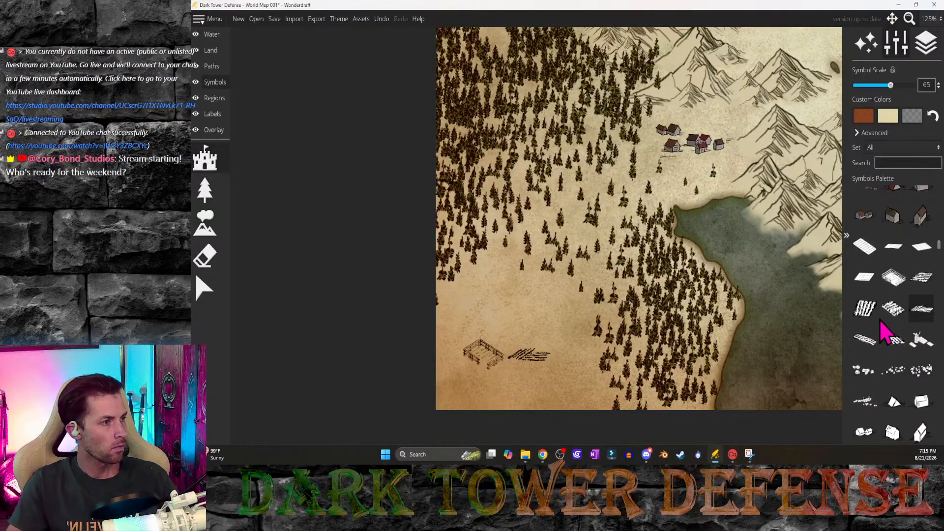
left_click(923, 279)
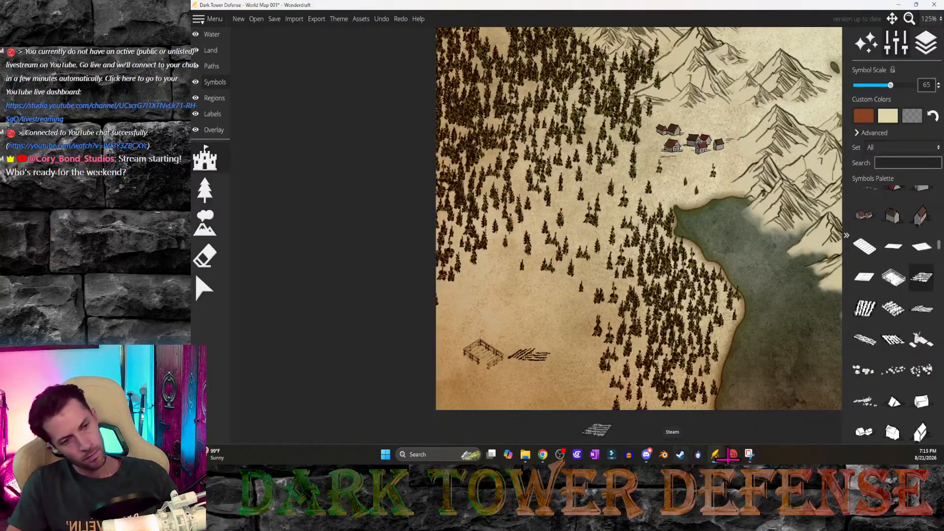
left_click(869, 256)
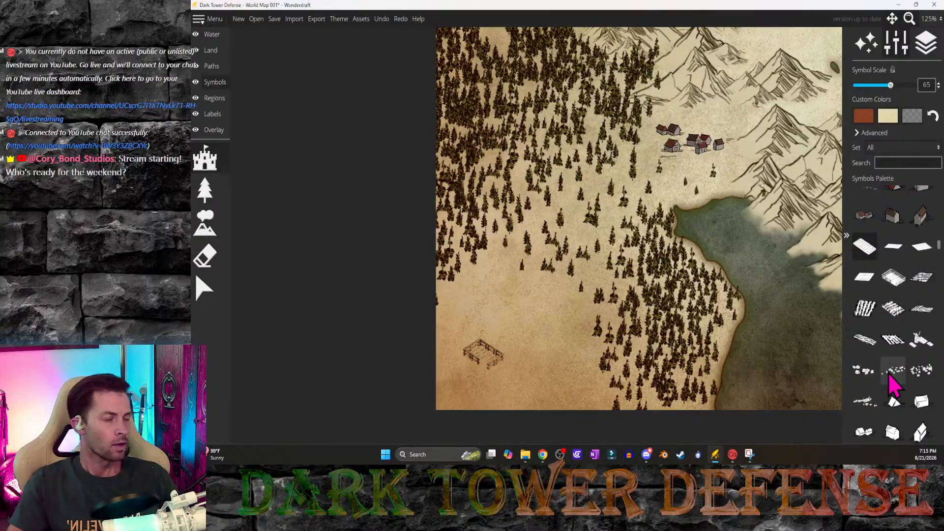
scroll(889, 375, "down", 2)
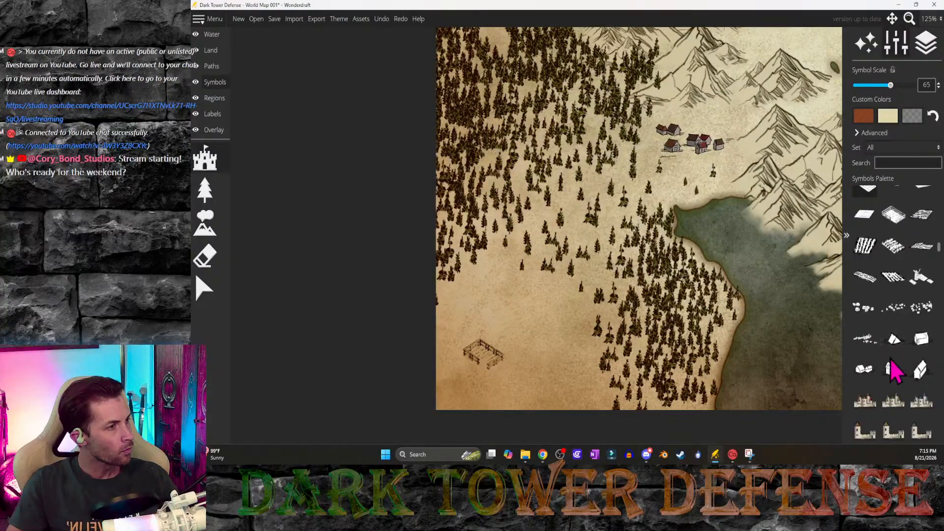
left_click(893, 370)
Step: Erase the coloured village between the mountains and the lake with the eraser at size 64
middle_click_drag(686, 172, 617, 273)
scroll(617, 273, "up", 4, "ctrl")
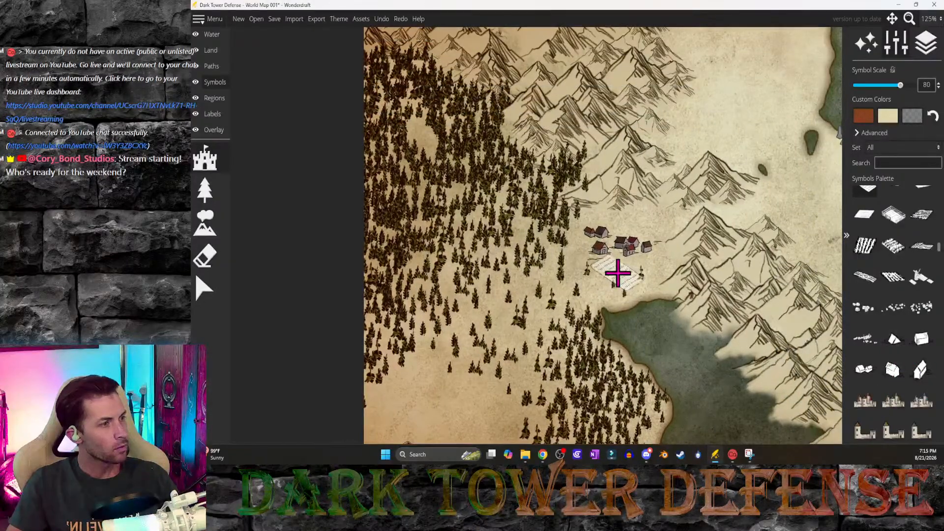
left_click(205, 255)
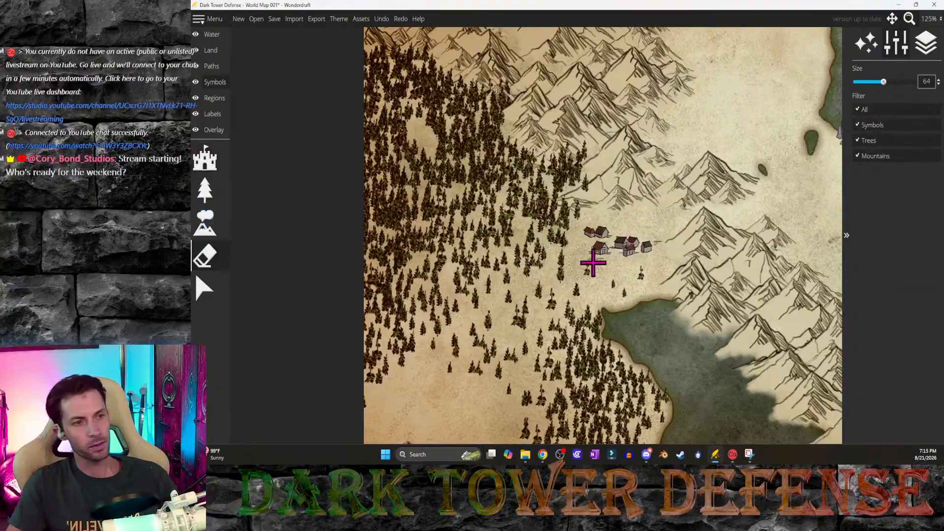
left_click_drag(597, 258, 624, 252)
Step: Place the uncoloured house cluster at scale 80 on the open ground north of the lake, between forest and mountains
left_click(204, 159)
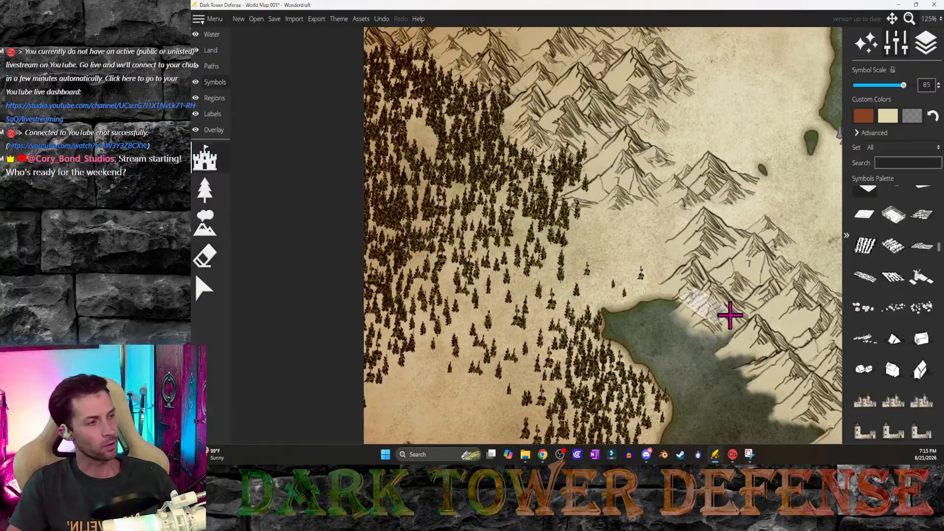
scroll(624, 246, "up", 3, "ctrl")
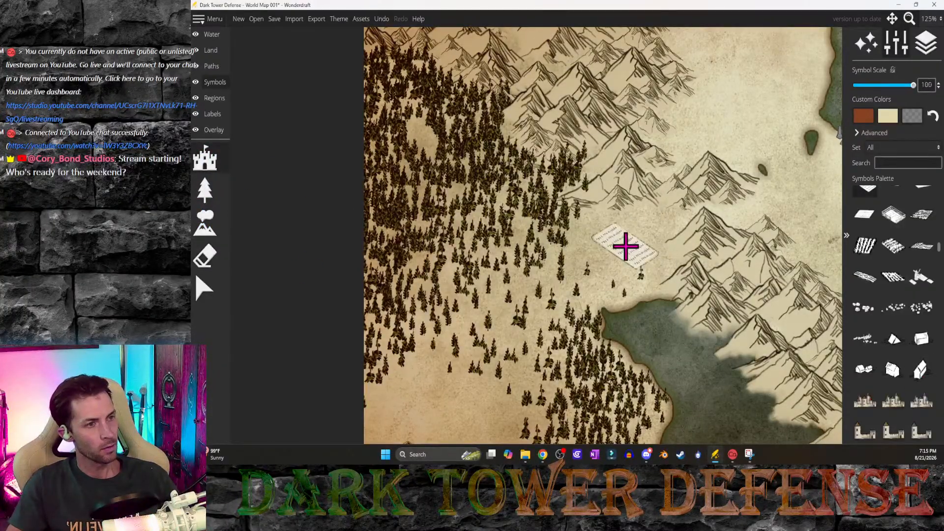
scroll(926, 389, "up", 1)
left_click(865, 339)
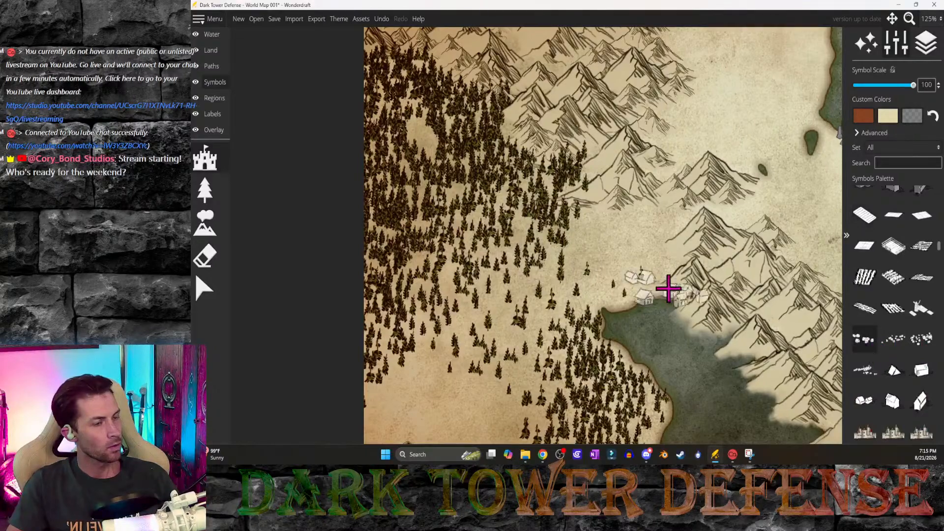
scroll(628, 245, "down", 2, "ctrl")
scroll(627, 241, "down", 2, "ctrl")
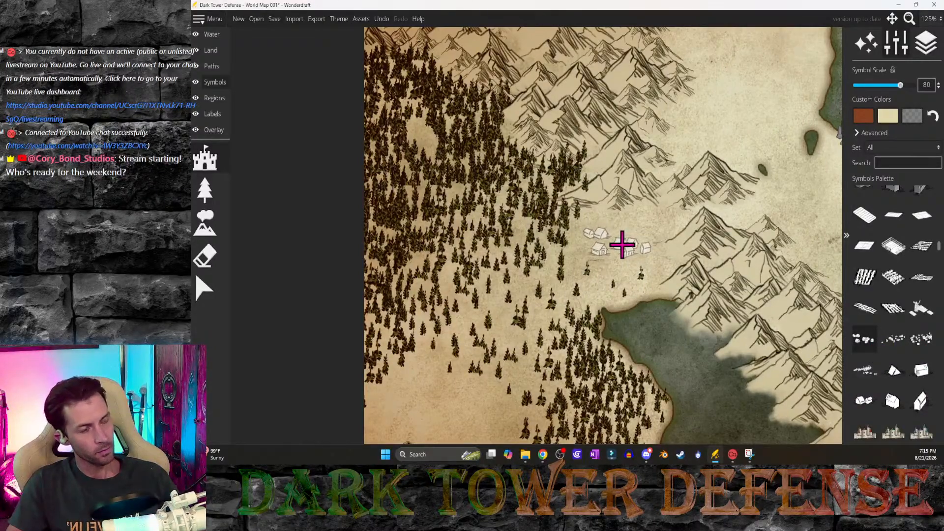
left_click(620, 245)
left_click(786, 383)
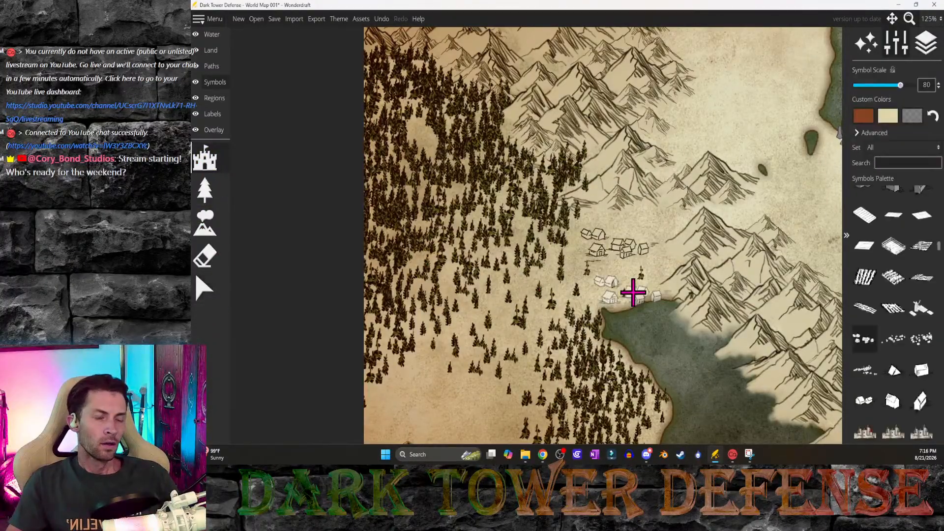
Step: Examine how the uncoloured house cluster at scale 75 would fit beside the fenced field in the southwestern clearing
scroll(630, 290, "down", 1, "ctrl")
scroll(621, 328, "down", 2)
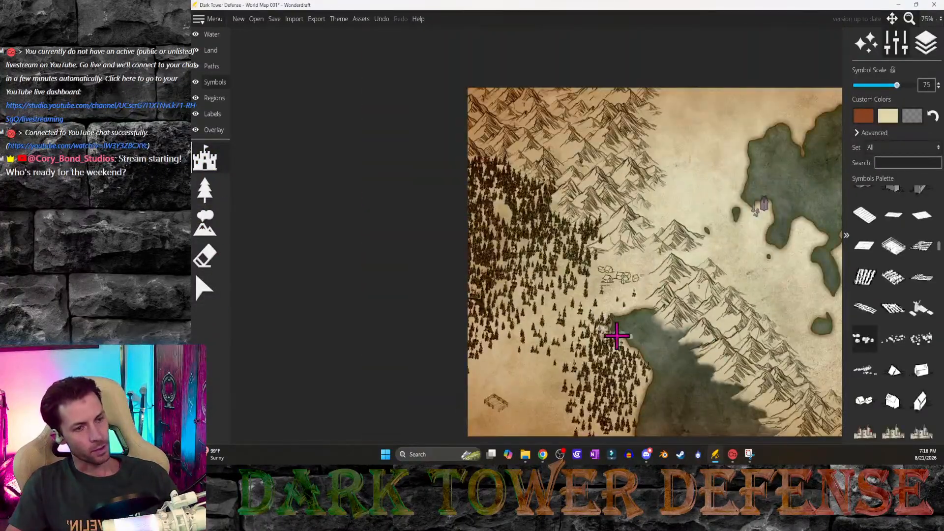
scroll(578, 343, "up", 2)
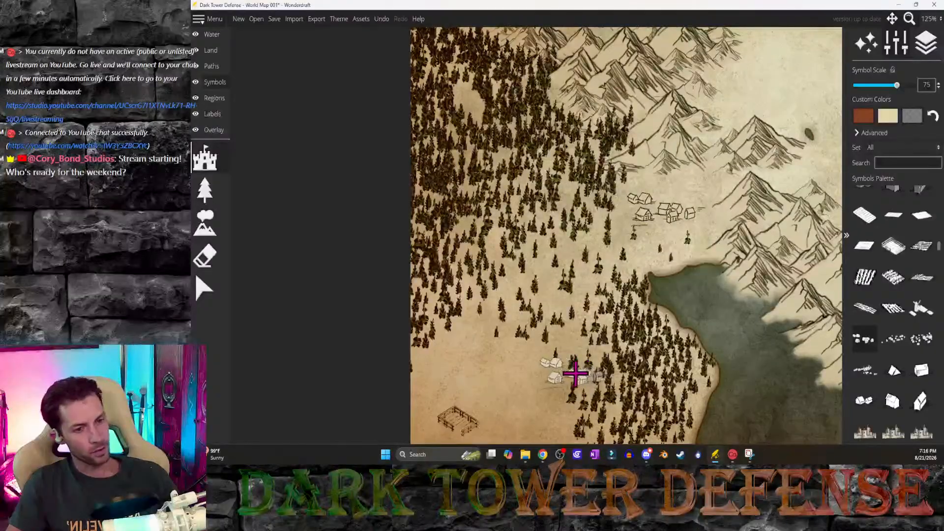
middle_click_drag(575, 374, 592, 341)
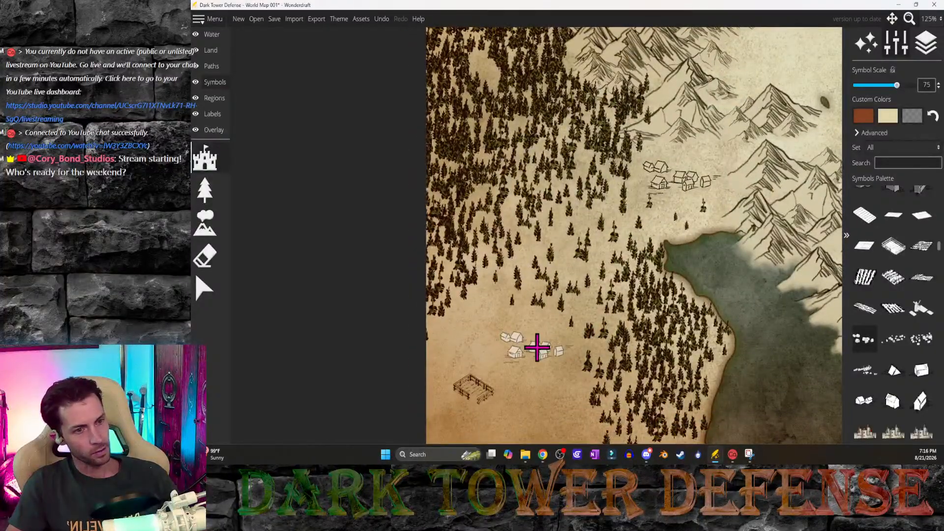
scroll(538, 346, "up", 1)
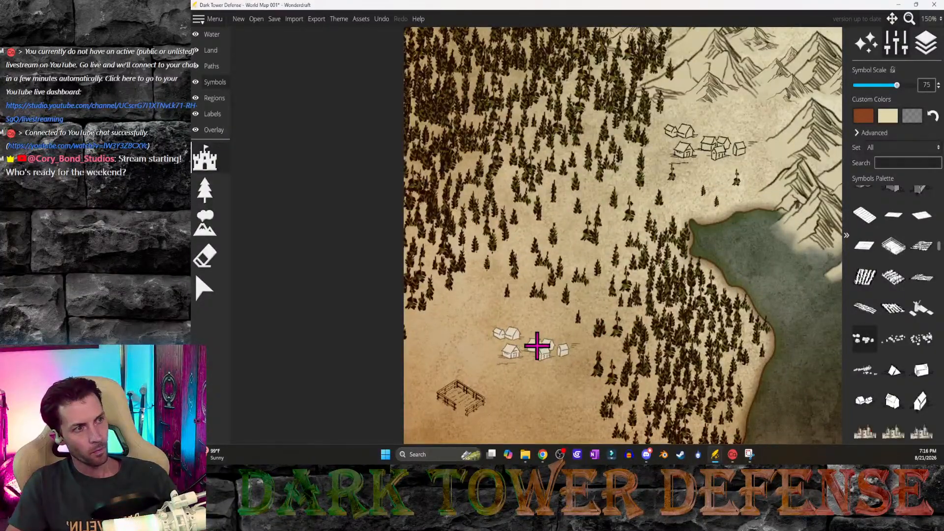
scroll(533, 367, "up", 1)
middle_click_drag(533, 367, 612, 302)
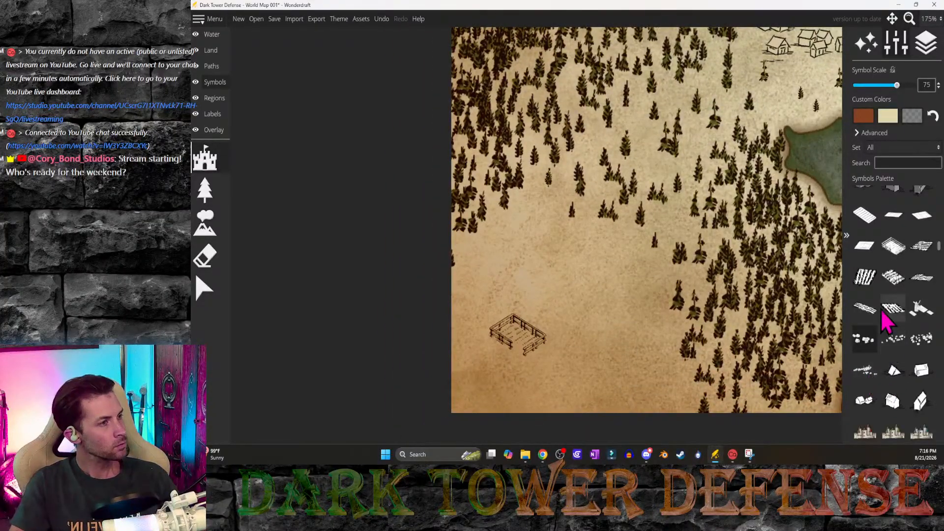
Step: Look through the symbols palette for uncoloured building, rock and ruin symbols that suit the southwestern clearing
scroll(895, 315, "up", 2)
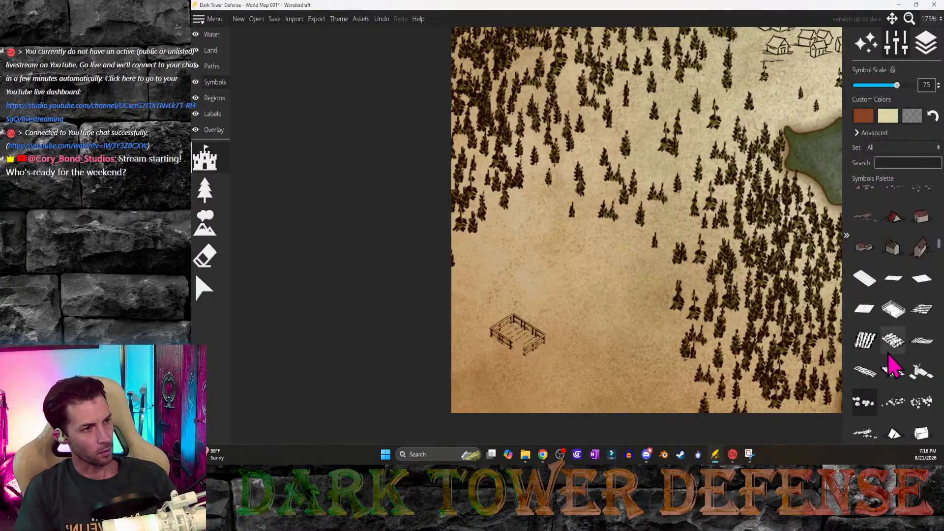
middle_click_drag(737, 267, 687, 268)
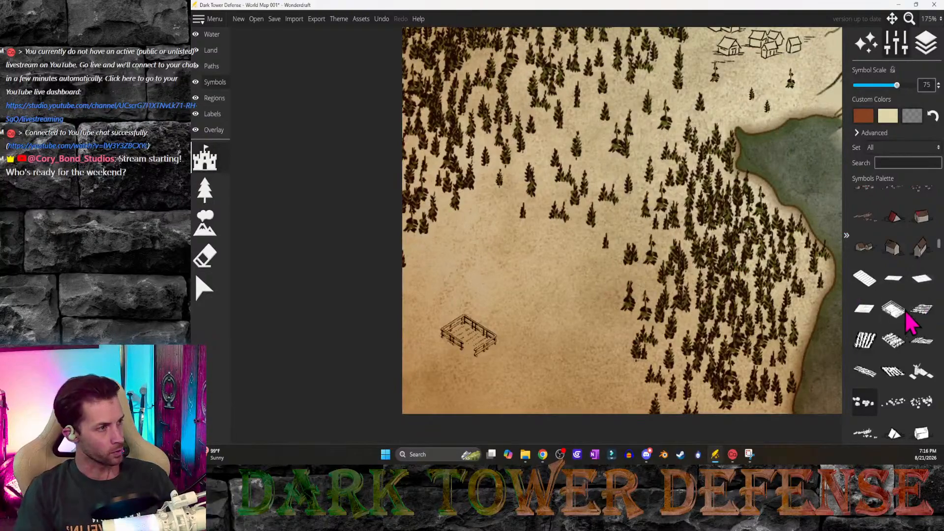
scroll(935, 413, "down", 2)
scroll(935, 413, "down", 6)
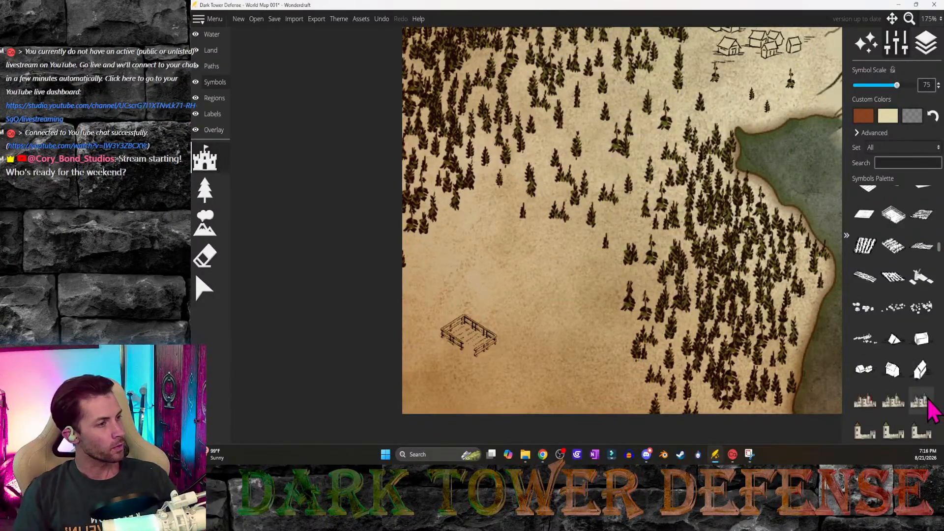
scroll(925, 399, "down", 5)
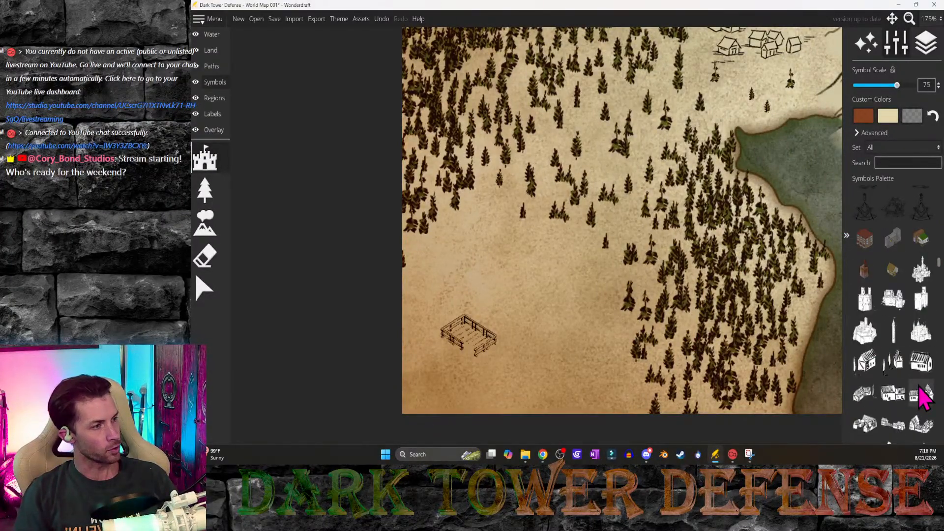
scroll(924, 398, "down", 4)
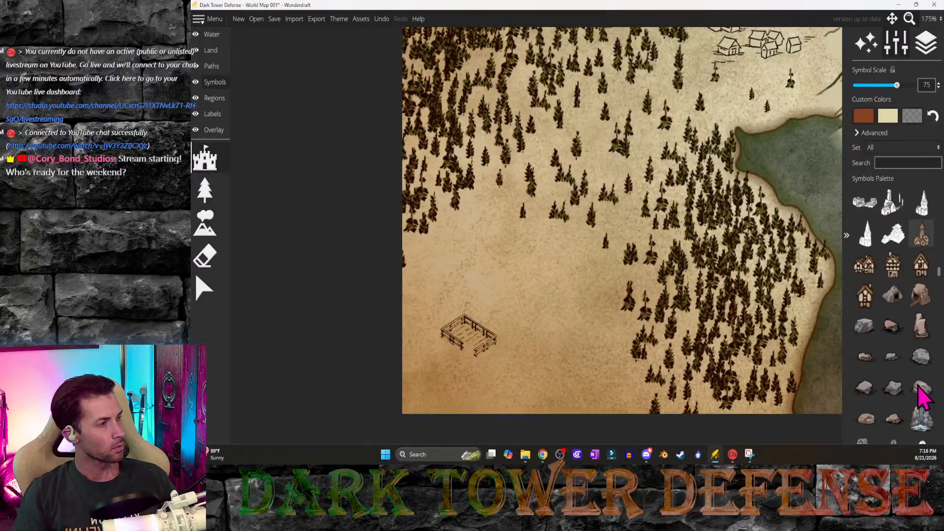
scroll(923, 398, "down", 1)
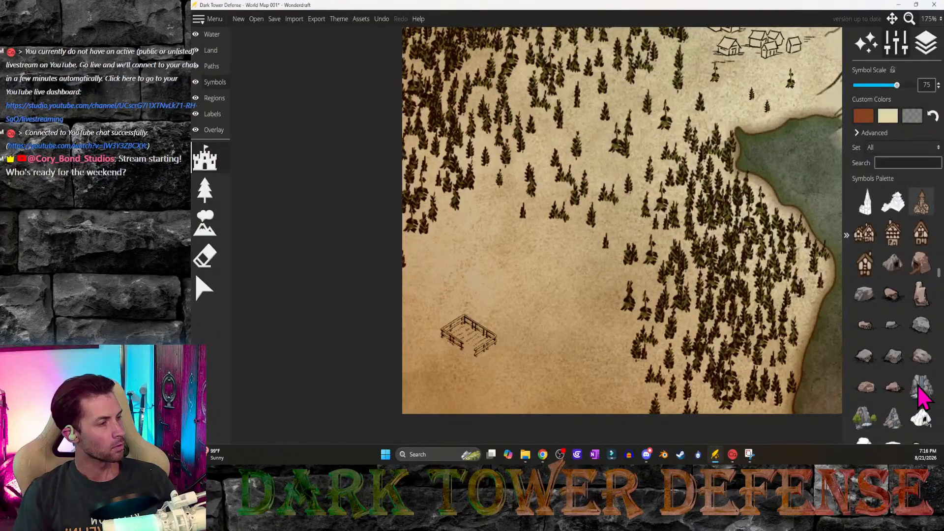
scroll(923, 397, "down", 2)
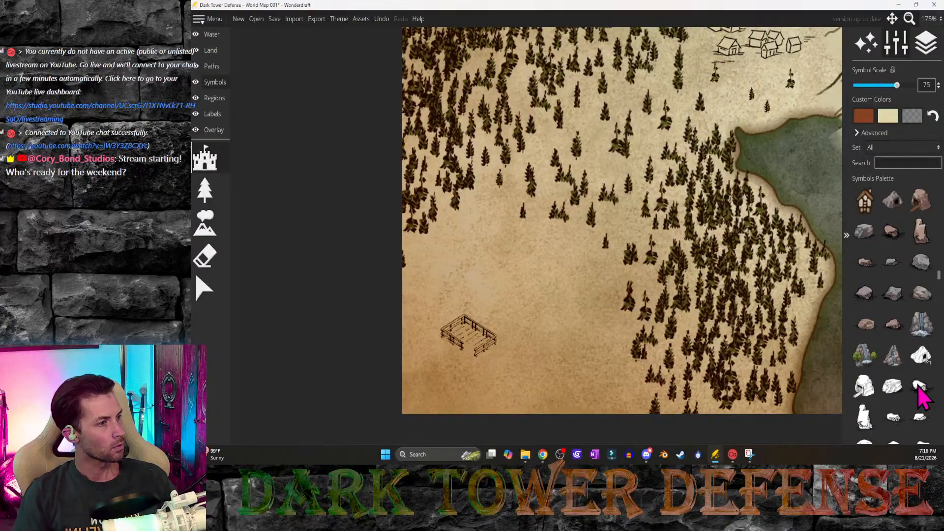
scroll(923, 398, "down", 6)
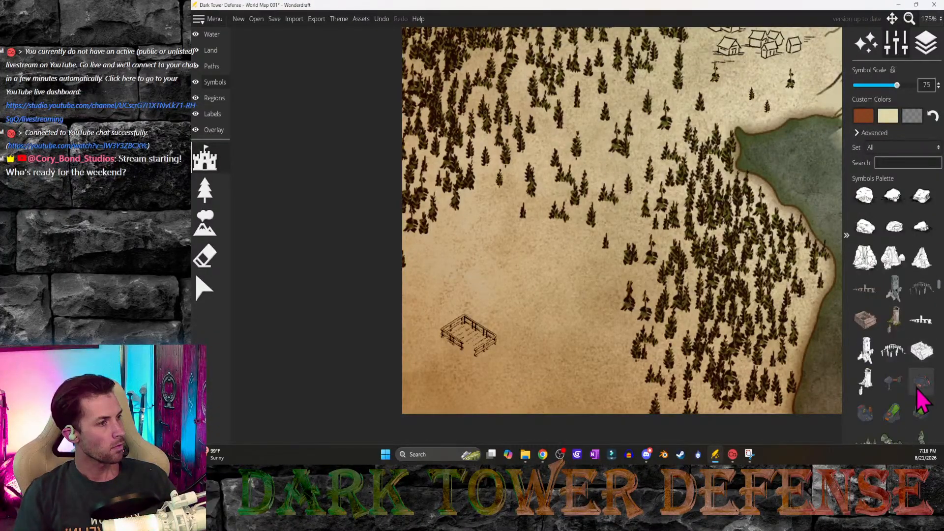
scroll(922, 401, "up", 2)
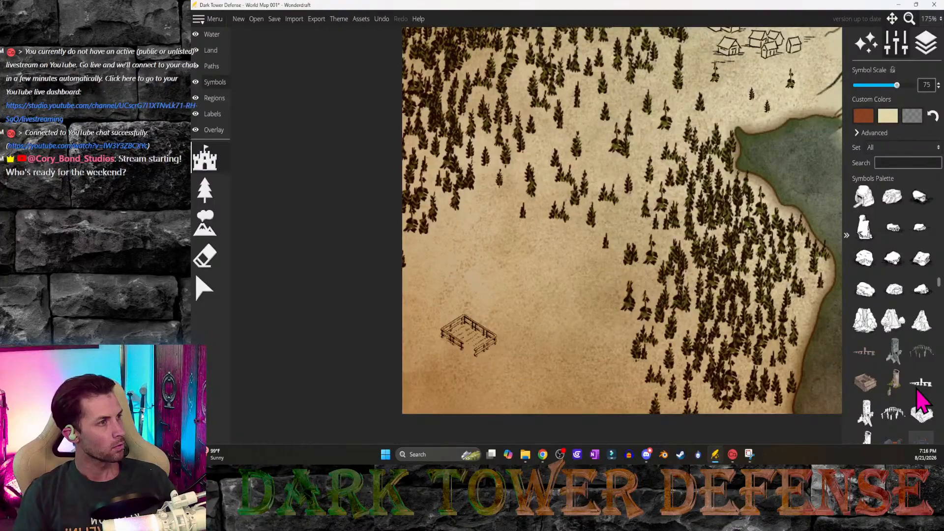
scroll(923, 400, "down", 3)
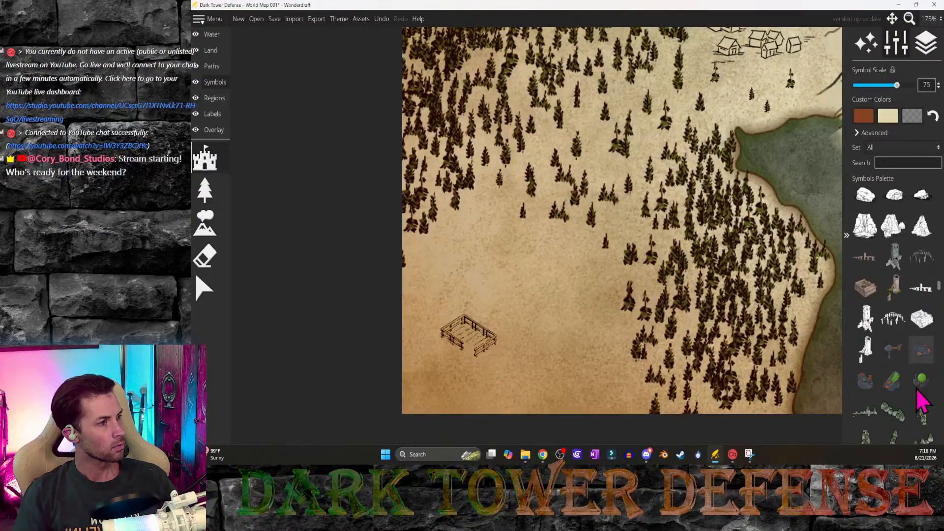
scroll(923, 401, "down", 5)
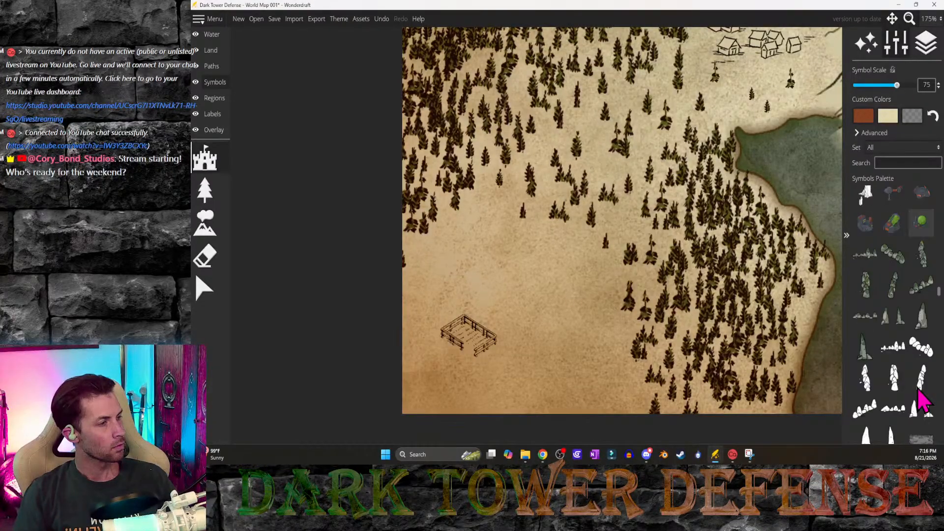
scroll(920, 393, "down", 4)
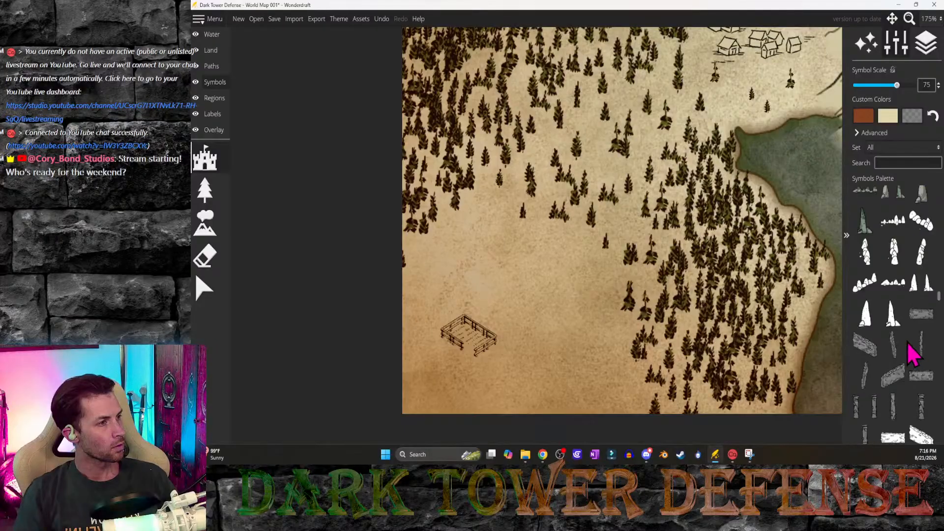
scroll(919, 386, "up", 10)
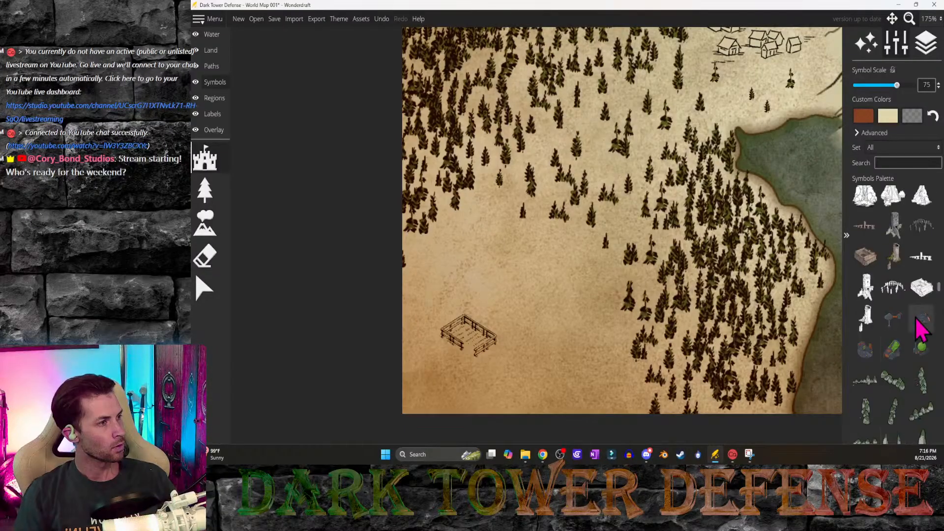
Step: Try the uncoloured ruined courtyard temple and the ruined tower at scale 75 beside the fenced field, undoing each placement
left_click(922, 288)
left_click(541, 293)
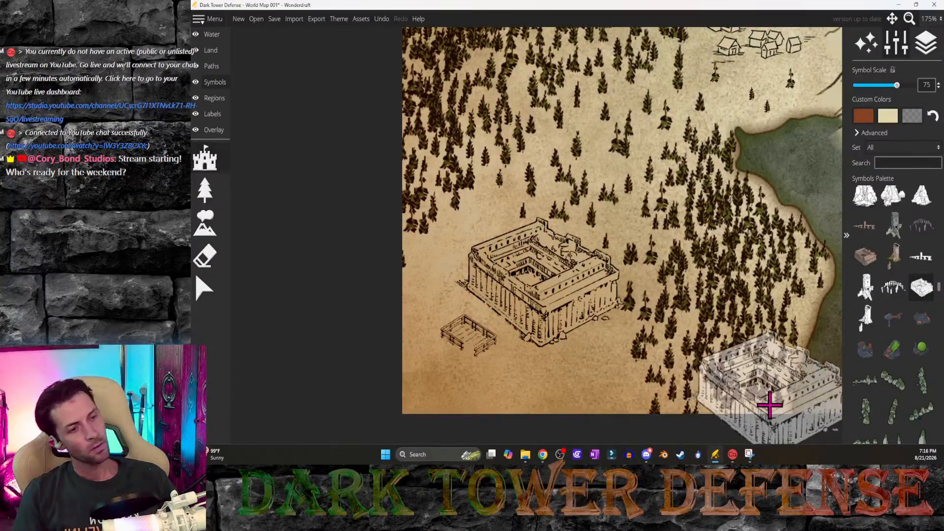
key("ctrl+z")
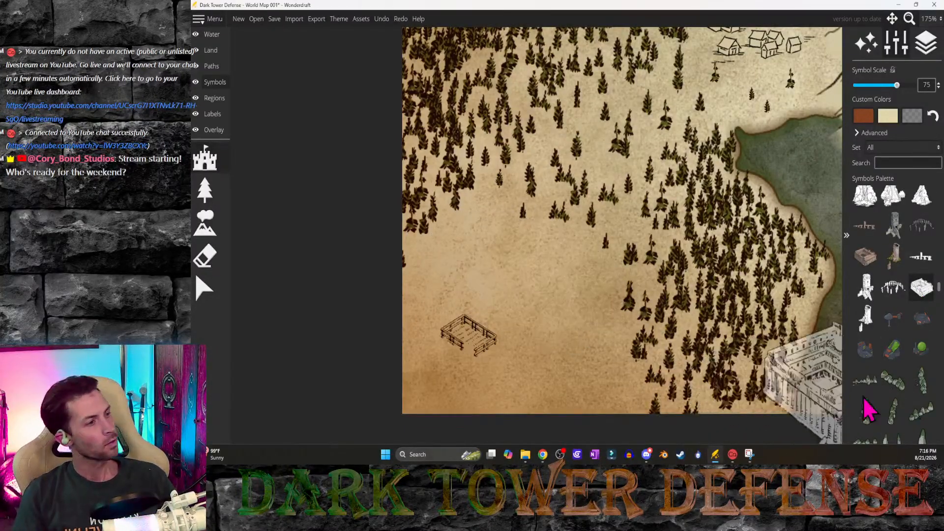
left_click(866, 319)
left_click(539, 267)
key("ctrl+z")
Step: Place the uncoloured ruined tower at scale 45 in the middle of the house cluster north of the lake
middle_click_drag(742, 142, 631, 327)
scroll(631, 280, "down", 2, "shift")
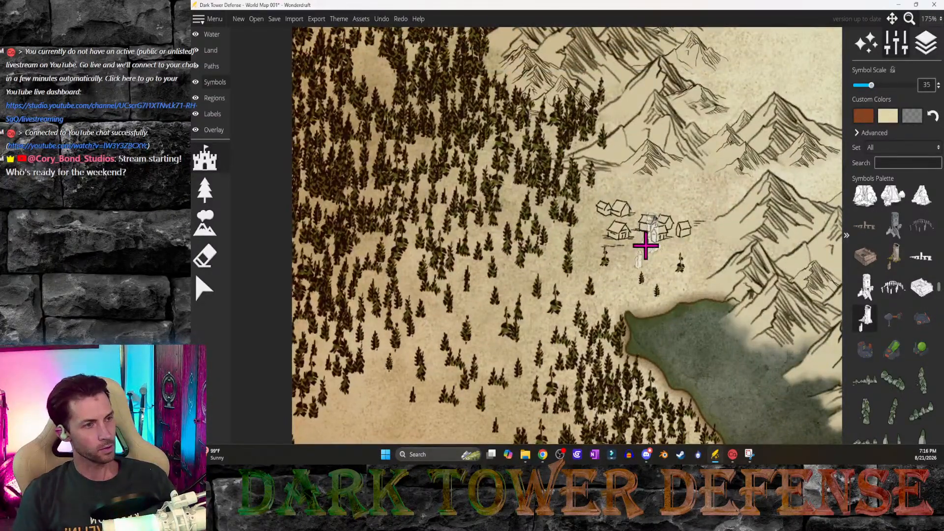
scroll(646, 245, "down", 2, "shift")
scroll(661, 242, "down", 2, "shift")
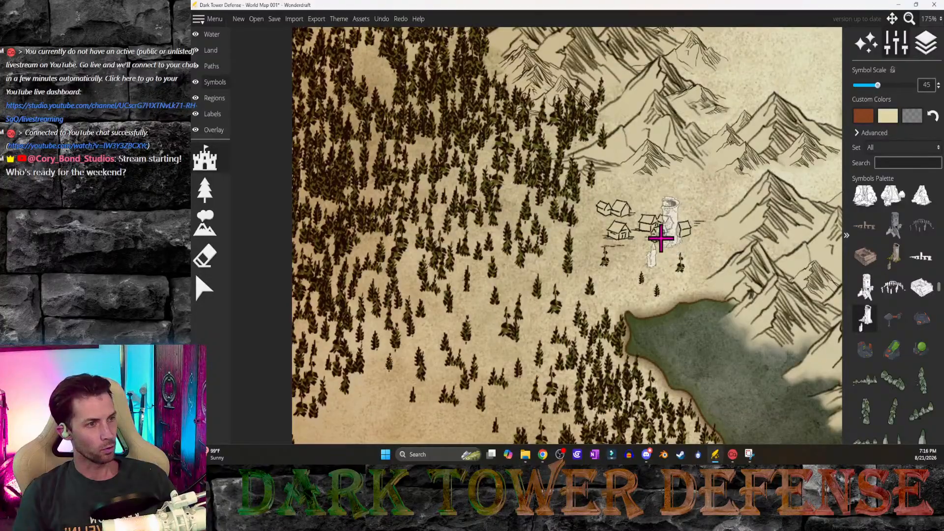
left_click(634, 237)
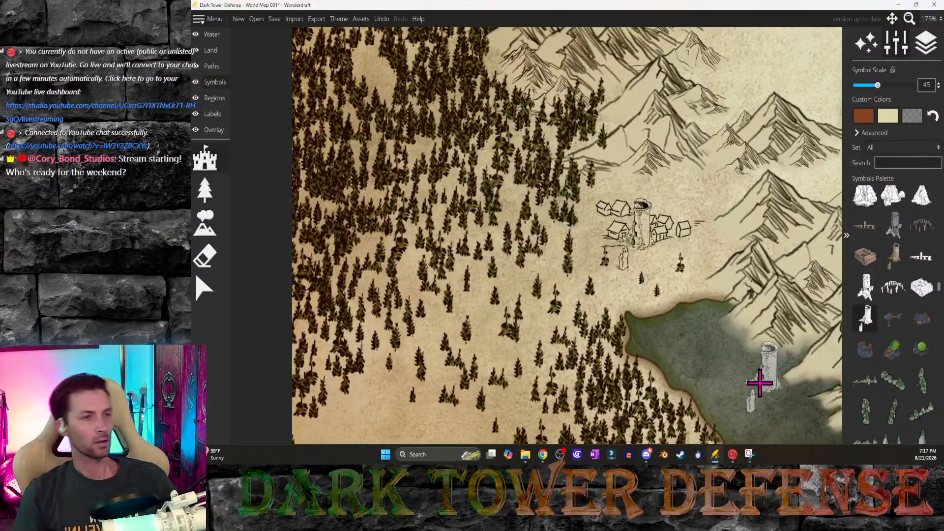
Step: Look further through the symbols palette, past the walls, desert, graveyard and Asian-style buildings, for more ruin symbols
scroll(685, 348, "down", 4, "shift")
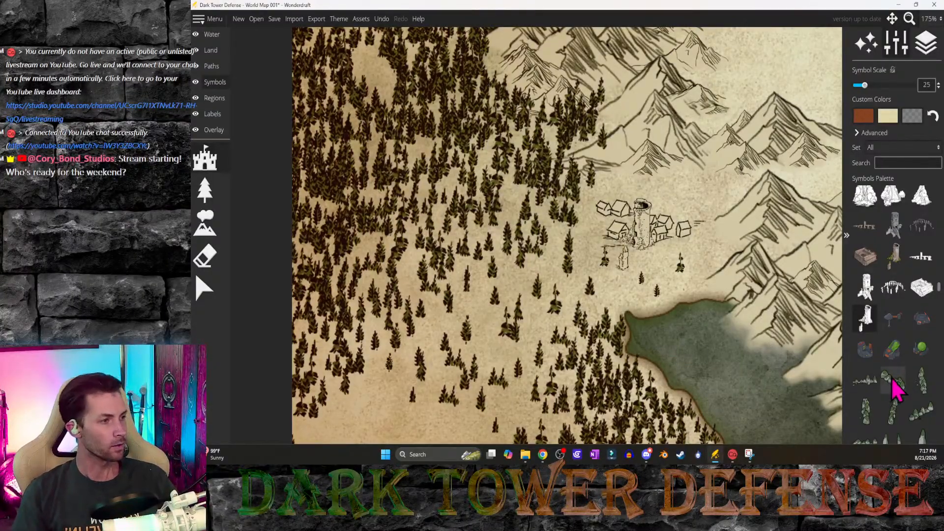
scroll(909, 355, "down", 5)
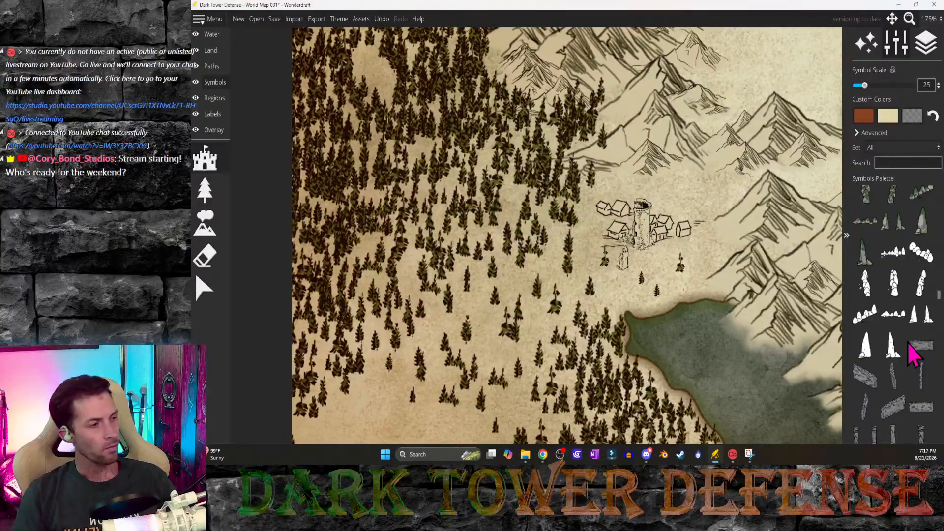
scroll(918, 340, "down", 3)
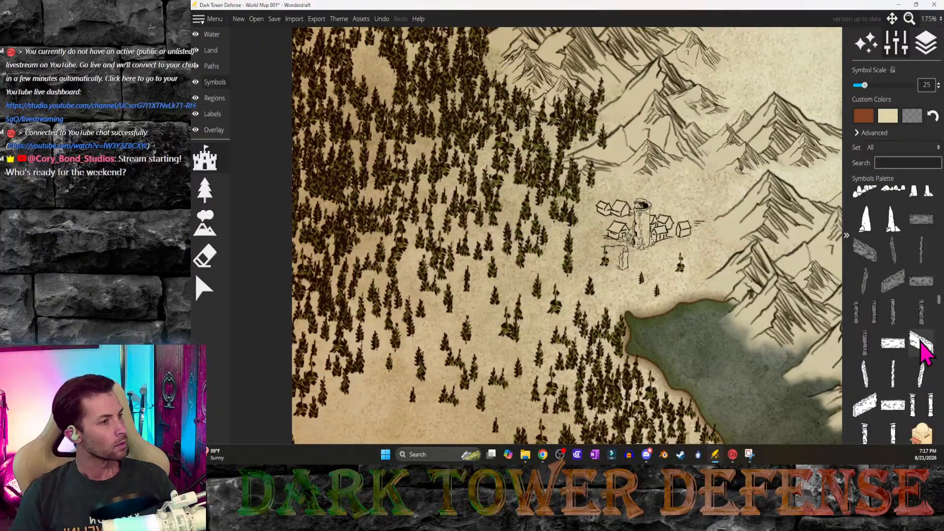
scroll(922, 349, "down", 3)
scroll(923, 354, "down", 3)
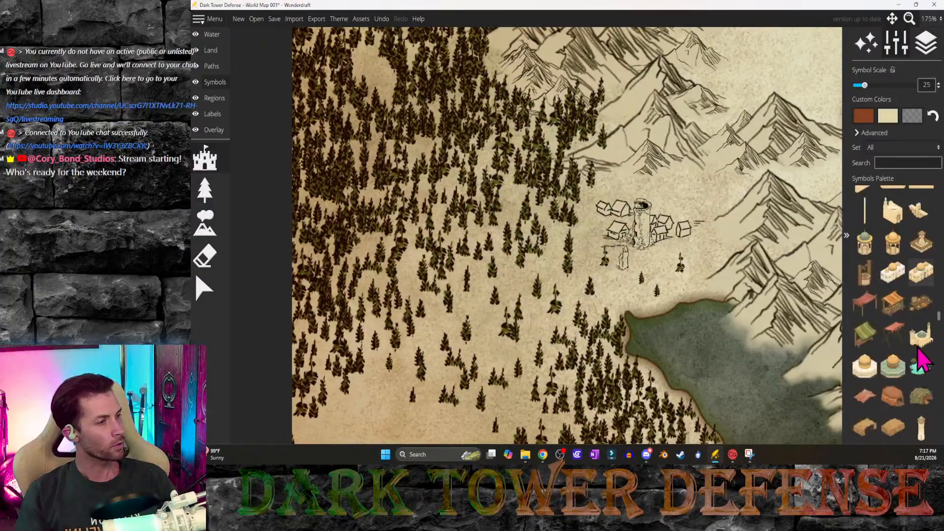
scroll(918, 348, "down", 5)
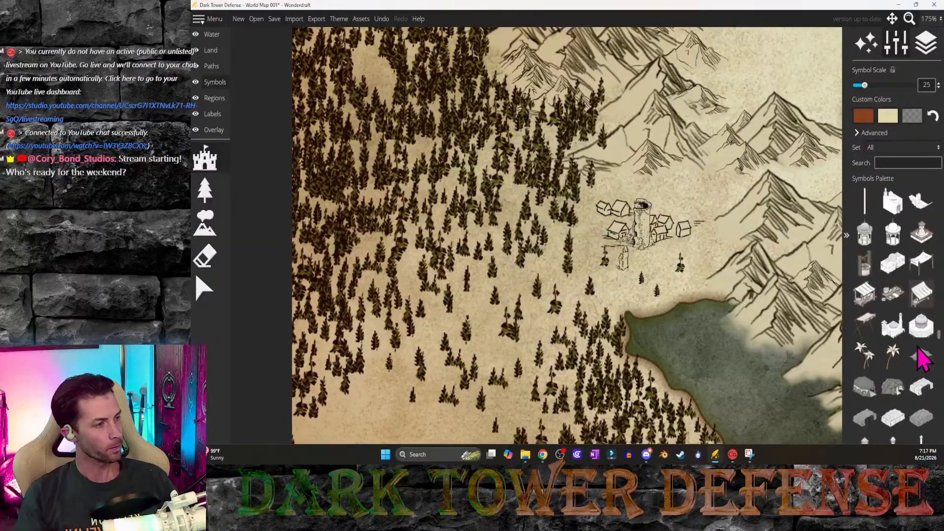
scroll(923, 359, "up", 1)
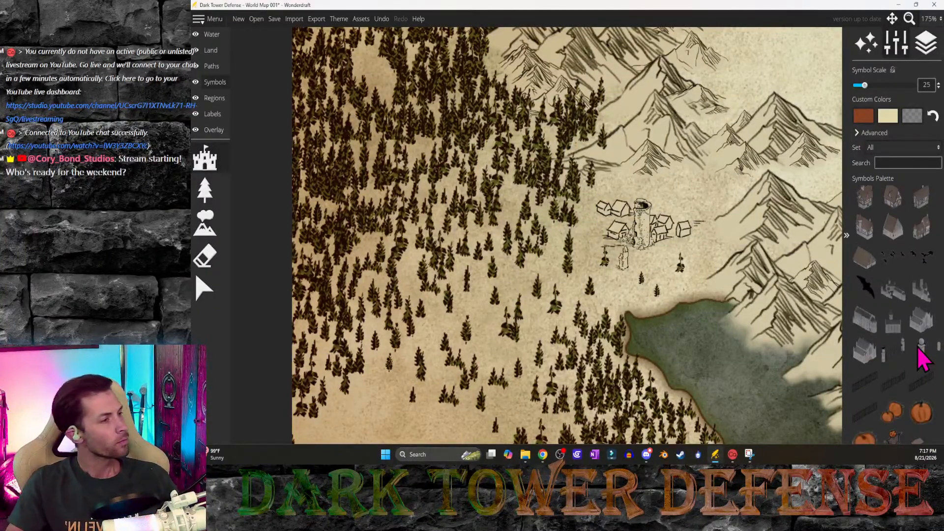
scroll(923, 361, "down", 5)
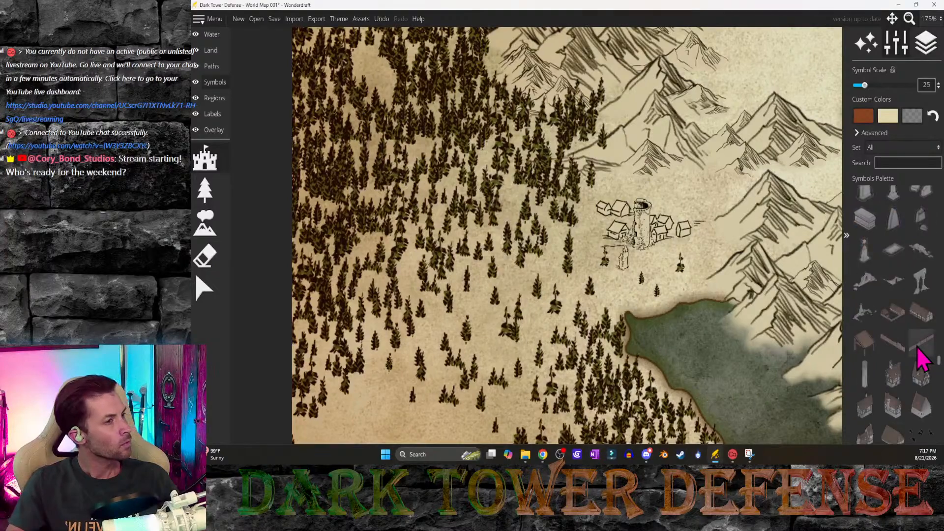
scroll(922, 360, "up", 5)
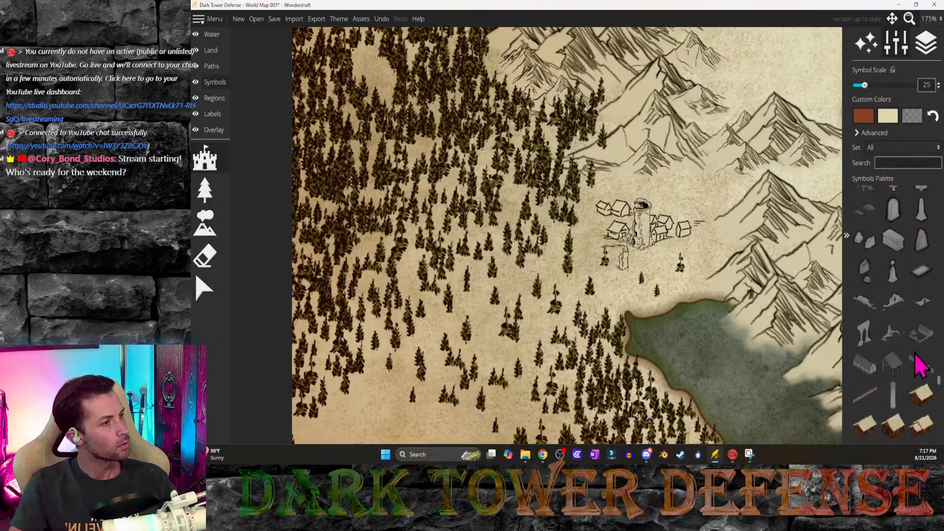
scroll(922, 363, "down", 5)
scroll(920, 366, "down", 5)
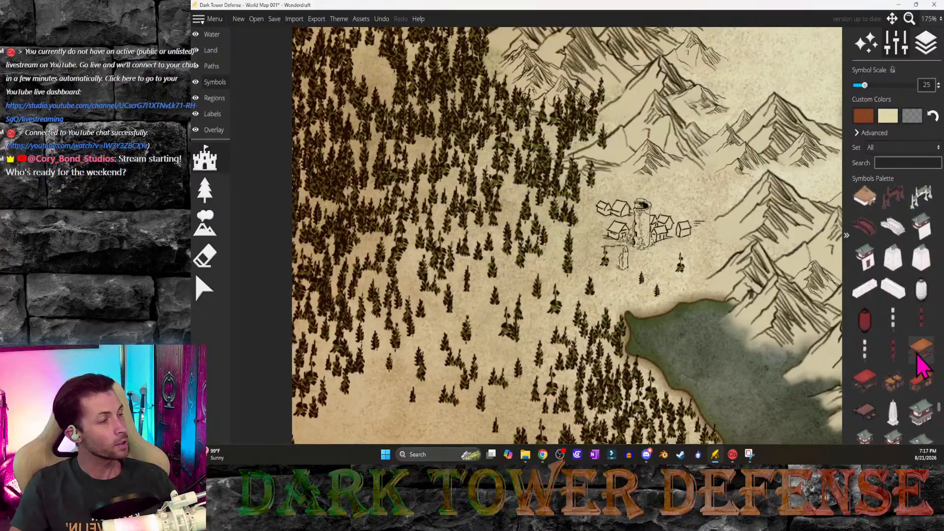
scroll(920, 367, "down", 5)
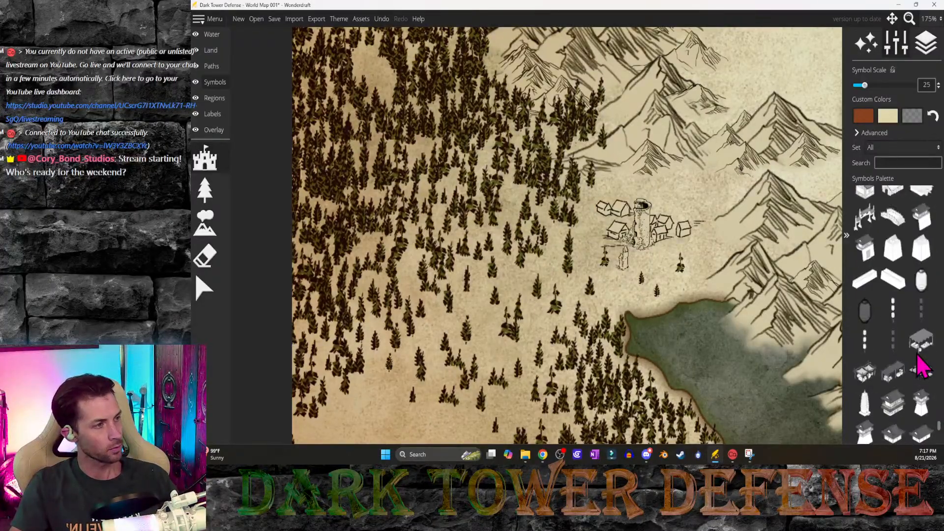
scroll(922, 366, "up", 5)
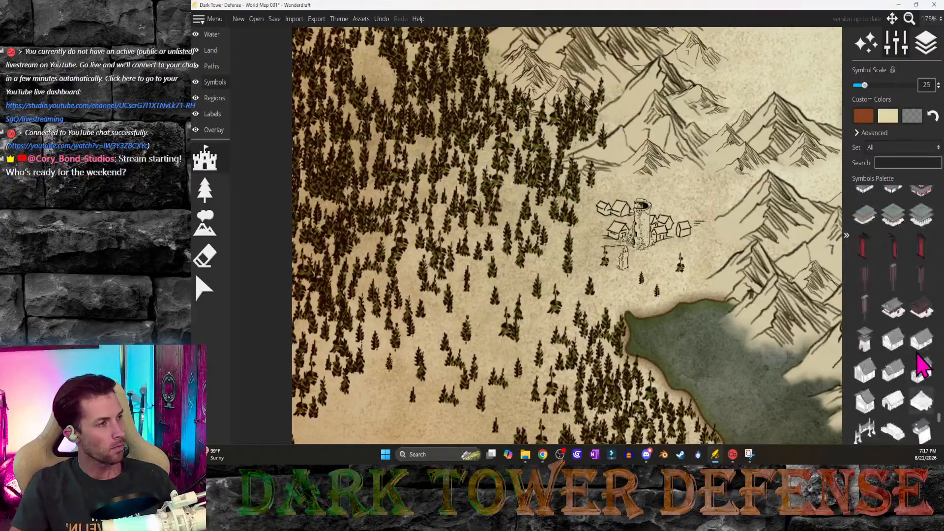
scroll(922, 367, "up", 5)
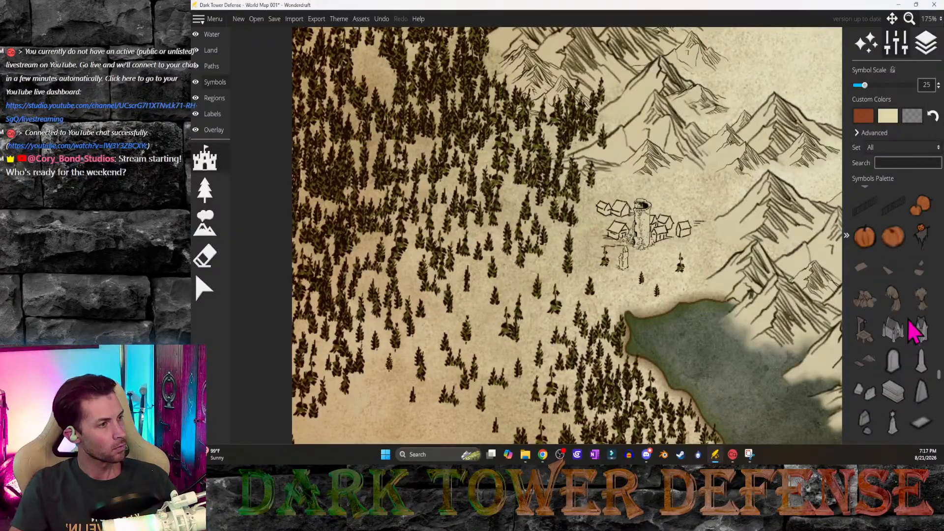
Step: Try the rubble pile symbol at scale 90 north of the fenced field, undo it, and preview other scales beside the field
left_click(866, 299)
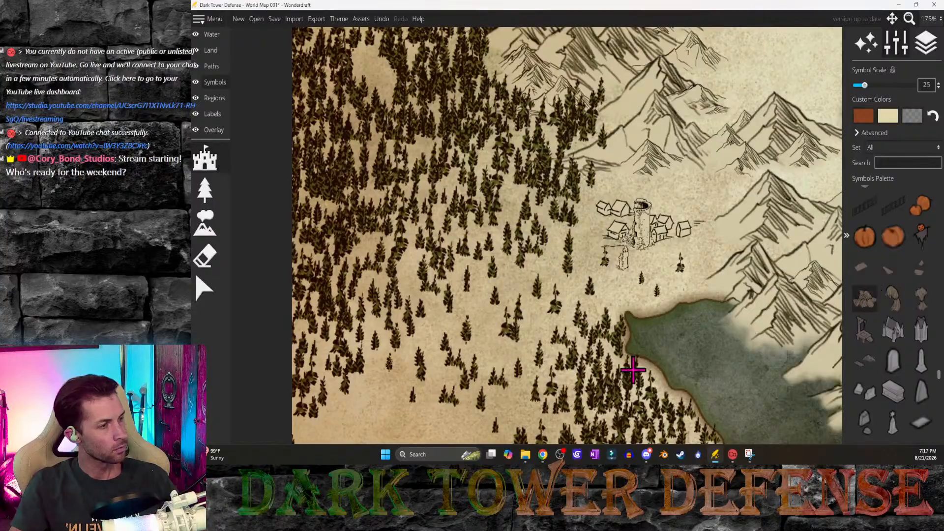
scroll(428, 428, "up", 6)
left_click(428, 429)
middle_click_drag(528, 411, 728, 156)
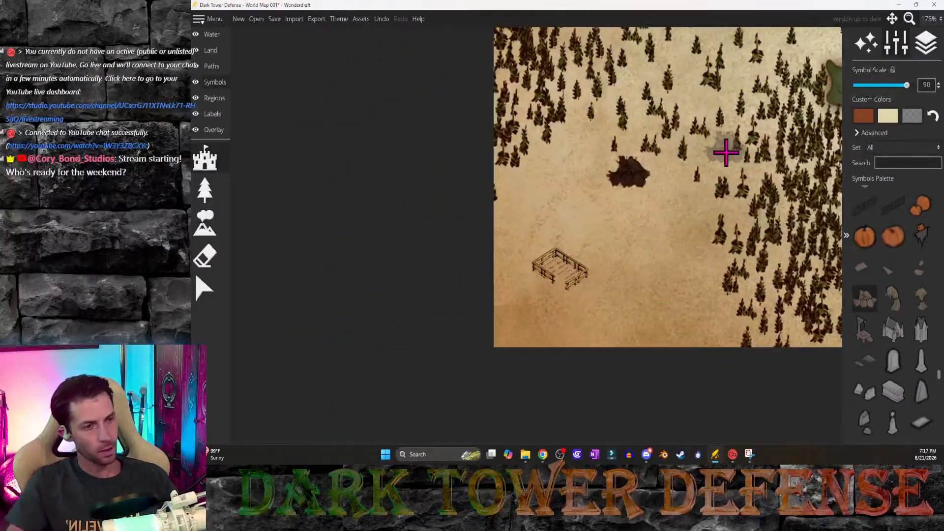
key("ctrl+z")
scroll(600, 268, "down", 1)
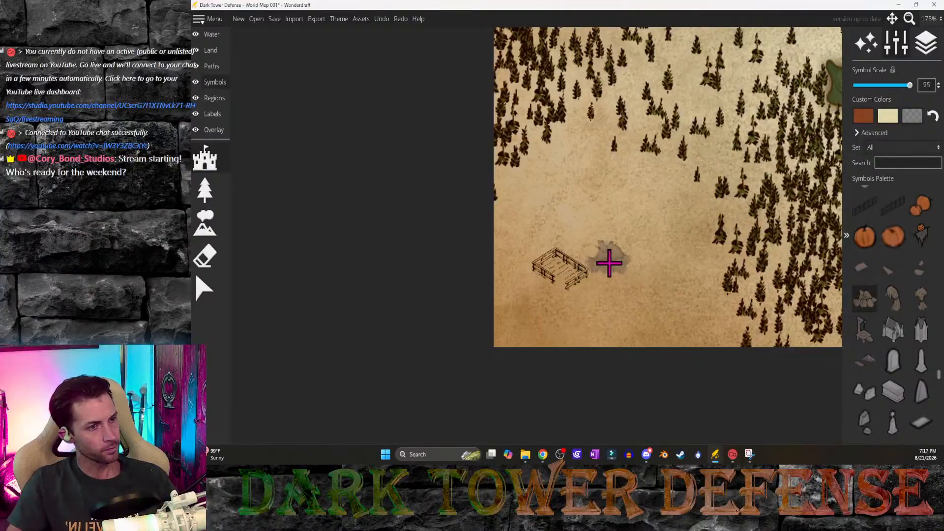
scroll(597, 247, "down", 1)
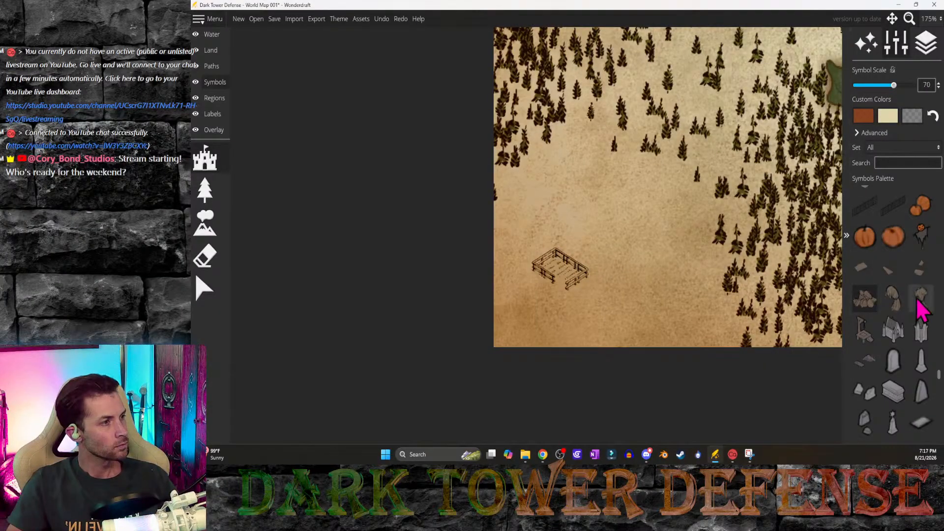
Step: Try the wedge-shaped and flat slab ruin symbols at scale 10 beside the fenced field, undoing each placement
left_click(899, 278)
scroll(681, 257, "down", 12)
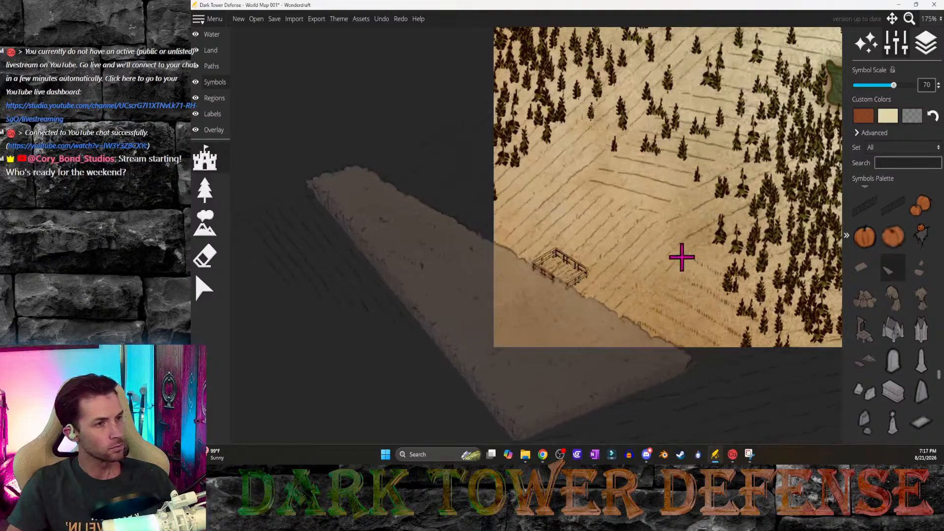
left_click(658, 263)
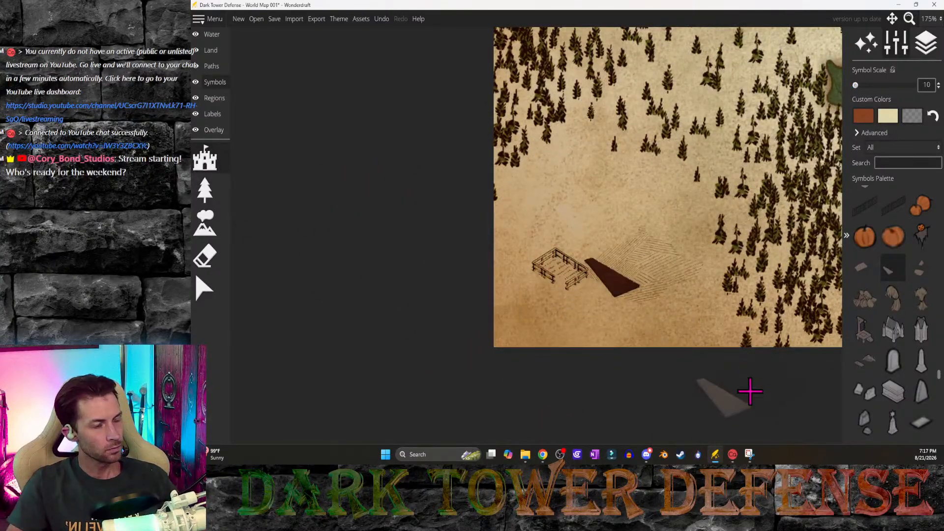
key("ctrl+z")
left_click(865, 270)
left_click(645, 243)
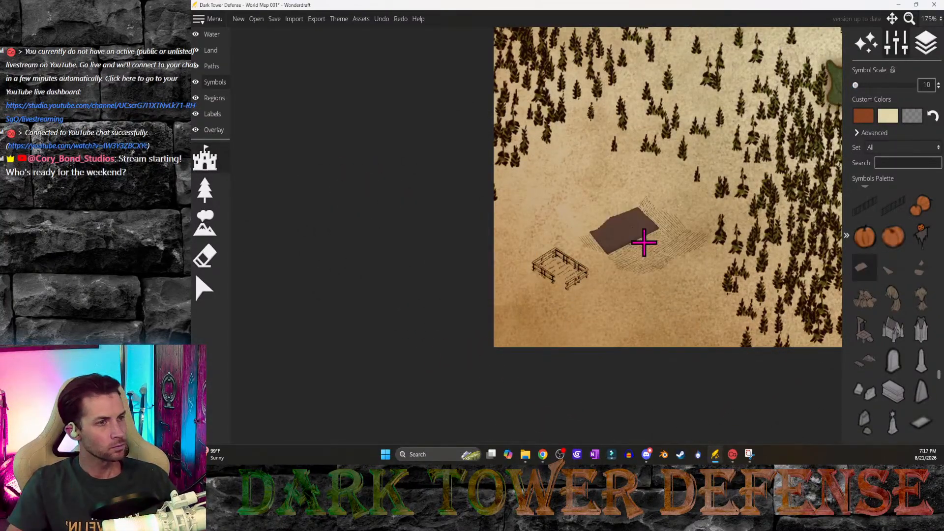
key("ctrl+z")
Step: Place the rubble pile symbol just north of the fenced field and the broken arch symbol just east of the field
left_click(868, 300)
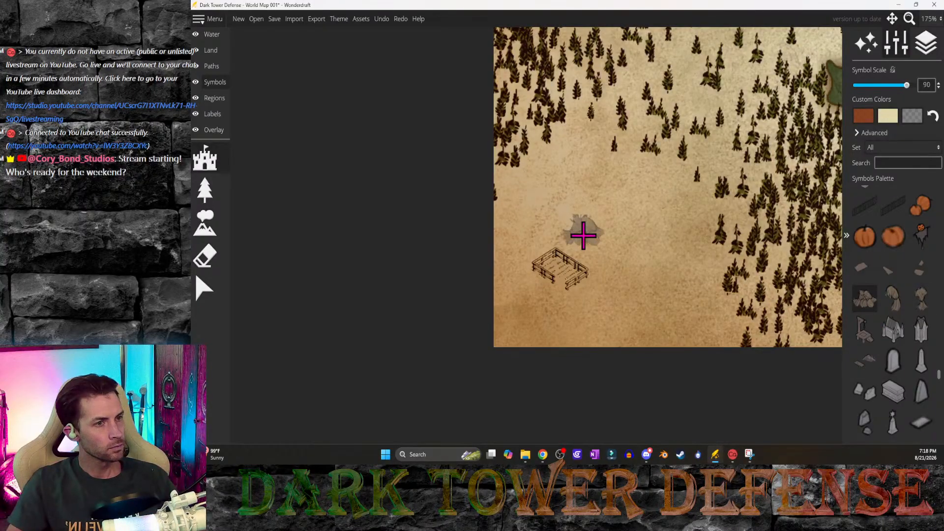
scroll(584, 236, "down", 1, "ctrl")
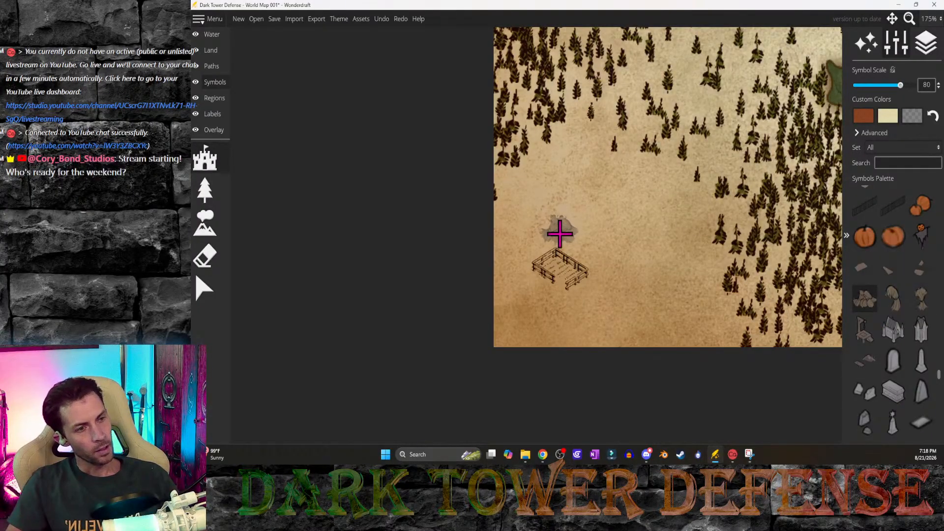
left_click(560, 233)
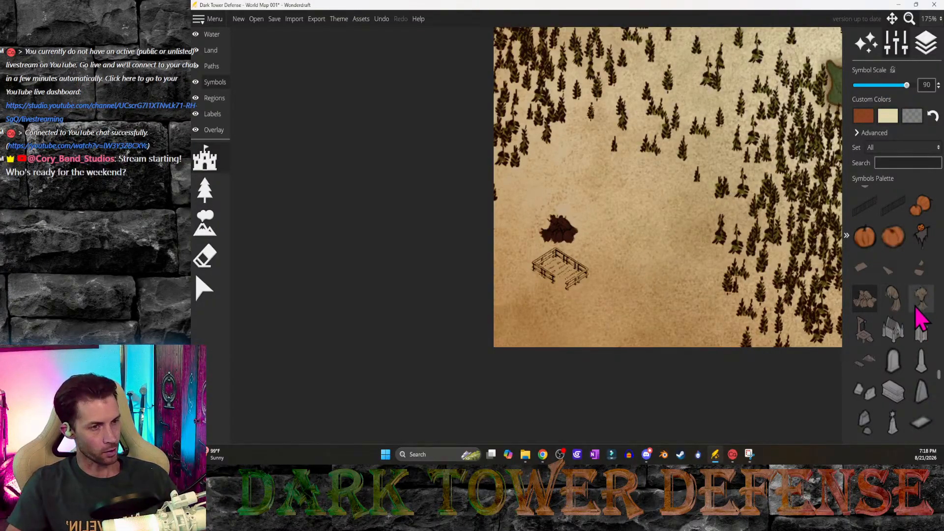
middle_click_drag(744, 303, 721, 313)
left_click(893, 297)
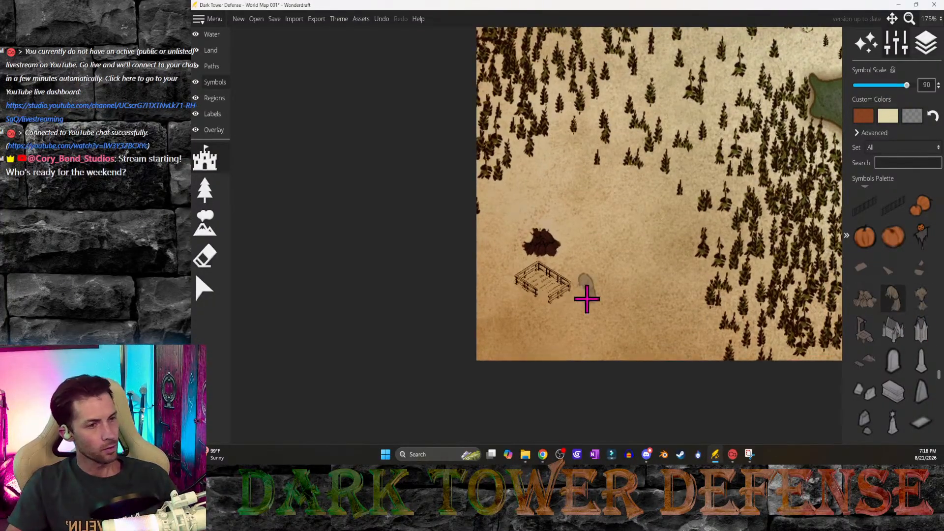
left_click(590, 290)
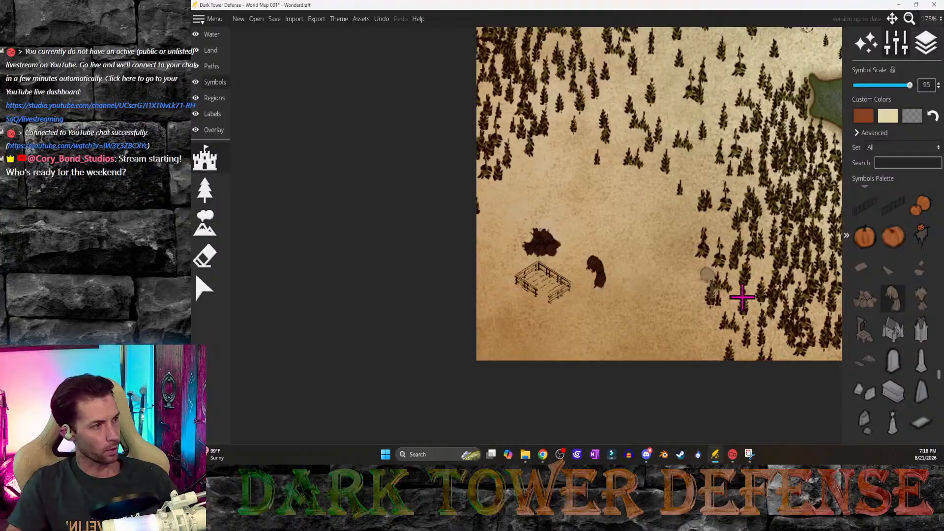
Step: Look back through the symbols palette and examine the map's western forest, village, lake and mountain areas
left_click(922, 297)
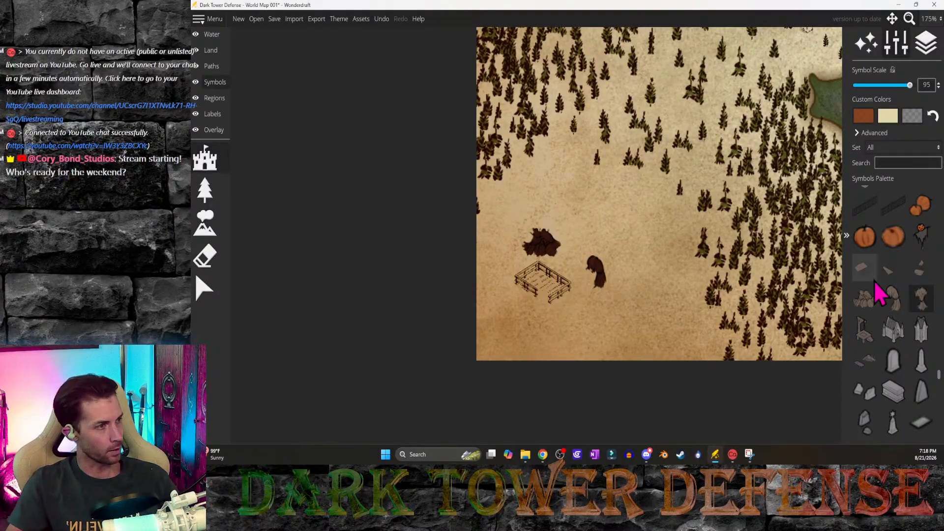
scroll(881, 306, "up", 2)
scroll(880, 308, "up", 4)
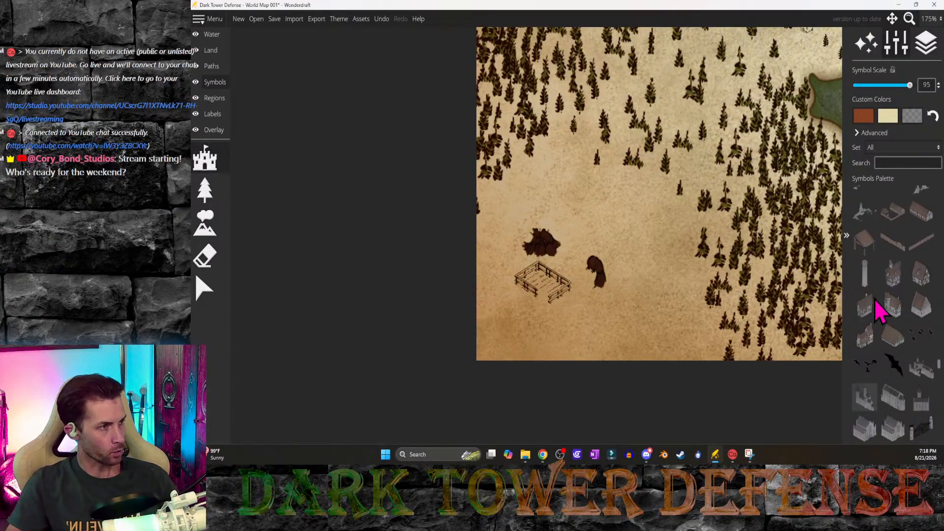
scroll(879, 309, "up", 4)
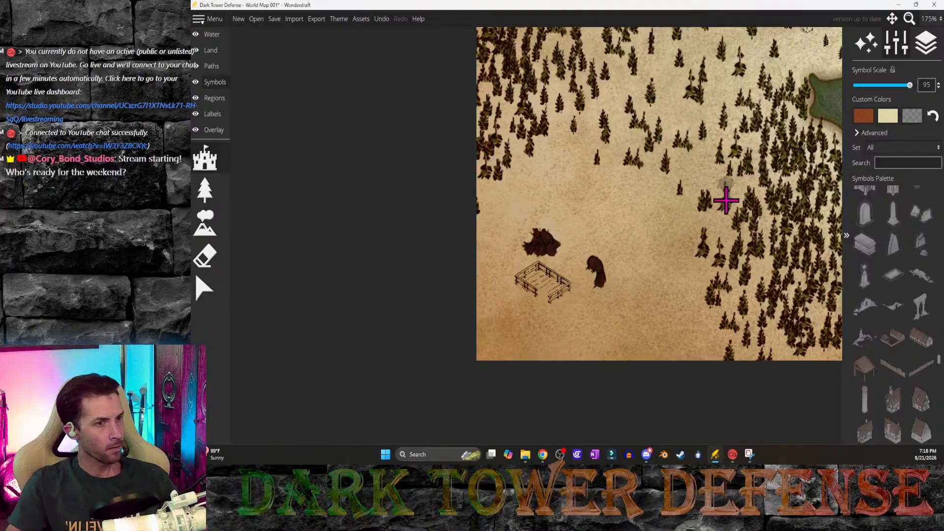
middle_click_drag(701, 156, 498, 367)
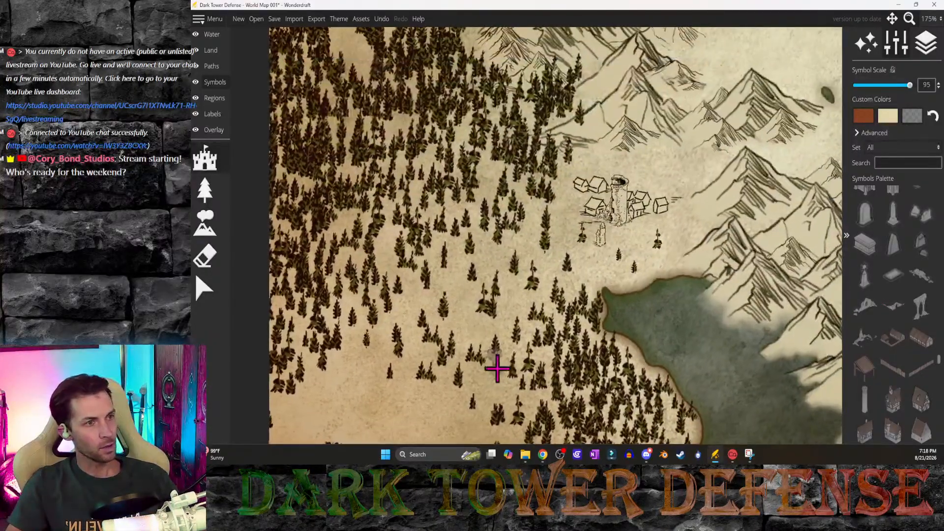
middle_click_drag(677, 214, 611, 217)
middle_click_drag(679, 349, 619, 371)
middle_click_drag(755, 331, 617, 294)
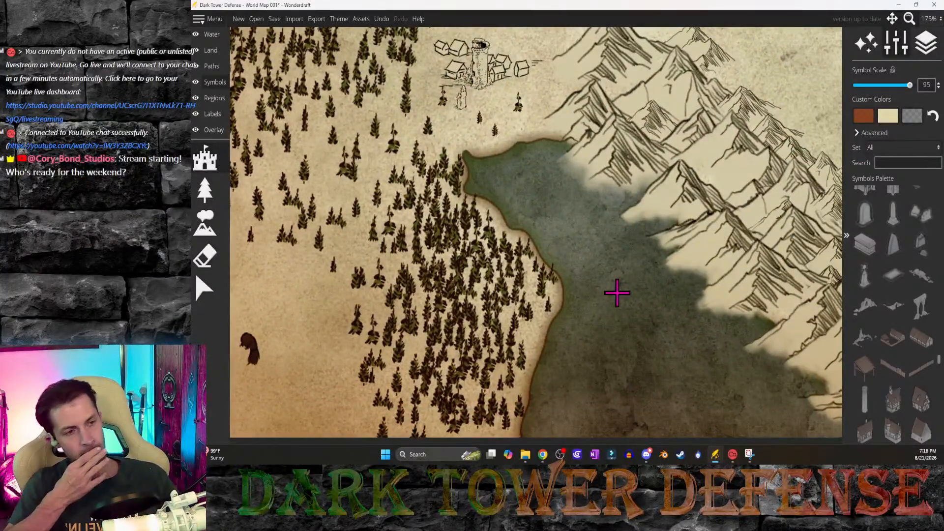
middle_click_drag(583, 287, 631, 227)
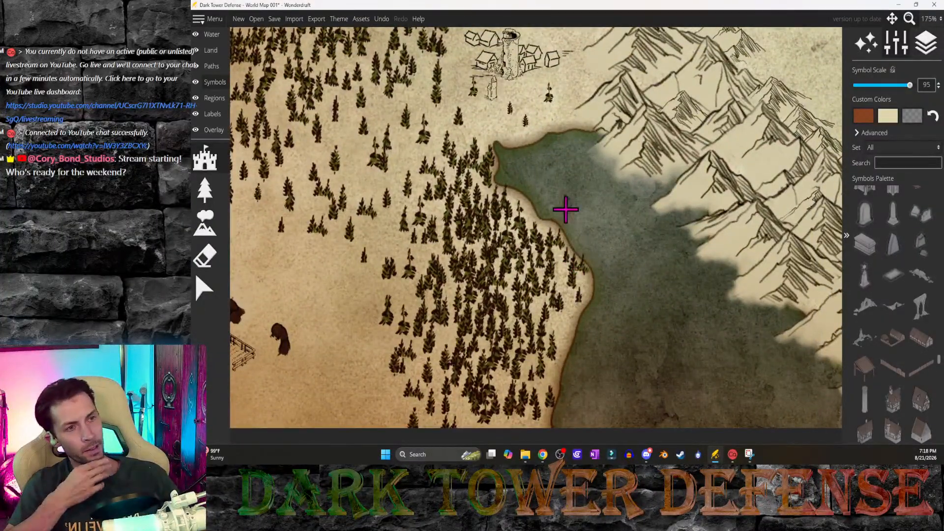
mouse_move(566, 209)
middle_mouse_down()
mouse_move(664, 465)
mouse_move(573, 303)
mouse_move(429, 448)
mouse_move(546, 237)
mouse_move(583, 210)
middle_mouse_up()
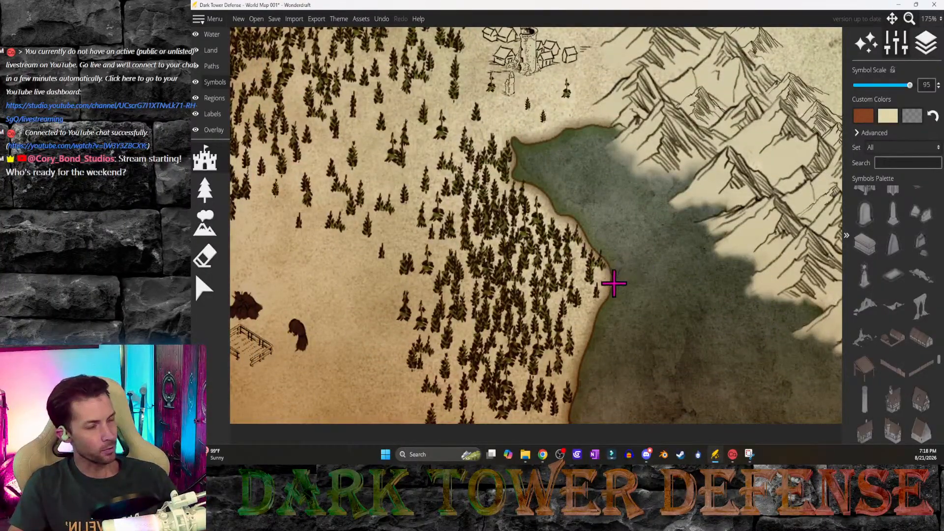
middle_click_drag(631, 79, 479, 406)
middle_click_drag(475, 209, 728, 204)
middle_click_drag(702, 266, 733, 373)
middle_click_drag(620, 167, 674, 250)
middle_click_drag(507, 223, 560, 208)
middle_click_drag(427, 117, 632, 388)
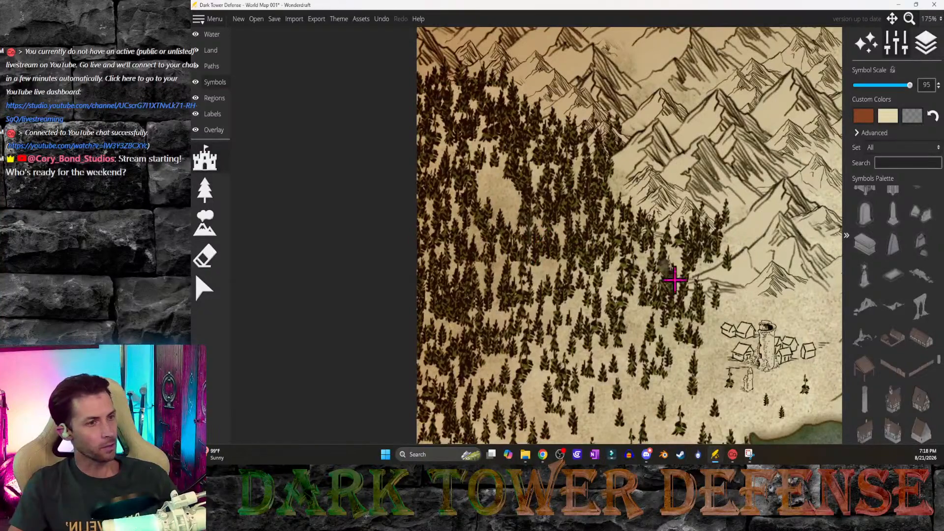
middle_click_drag(719, 276, 679, 275)
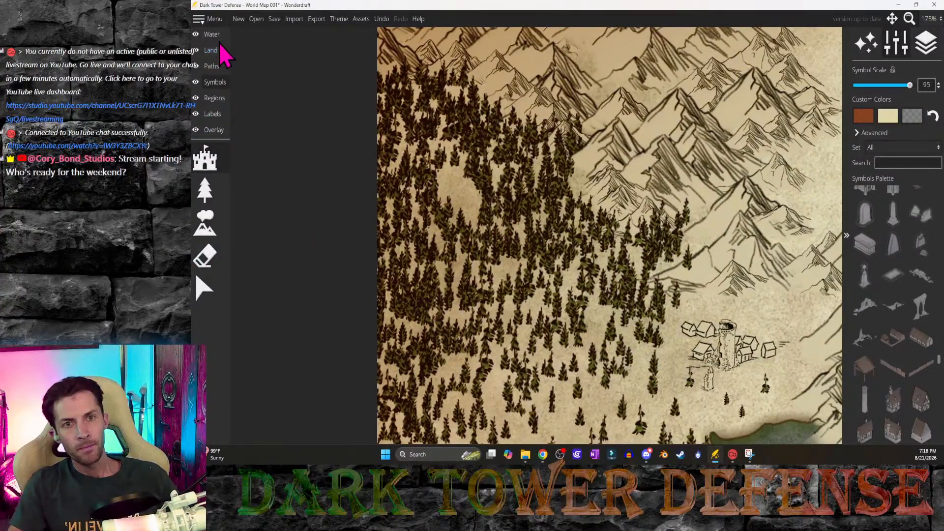
Step: Switch to the Paths layer and try the Feudal and Paper ground textures before setting it back to Worn
left_click(212, 66)
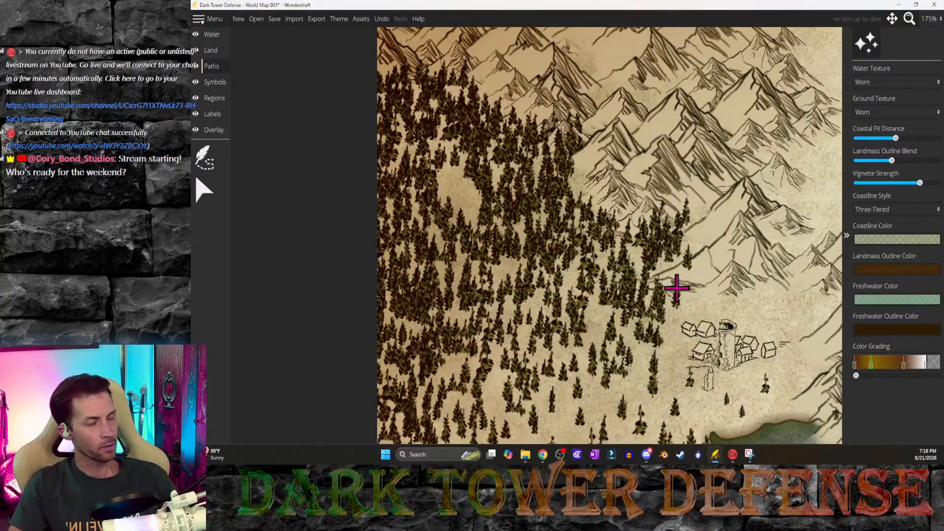
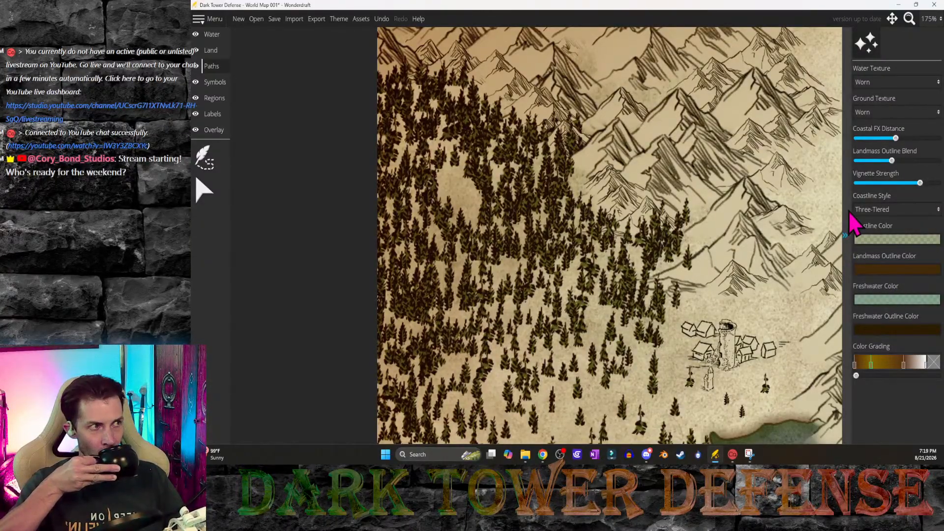
left_click(930, 114)
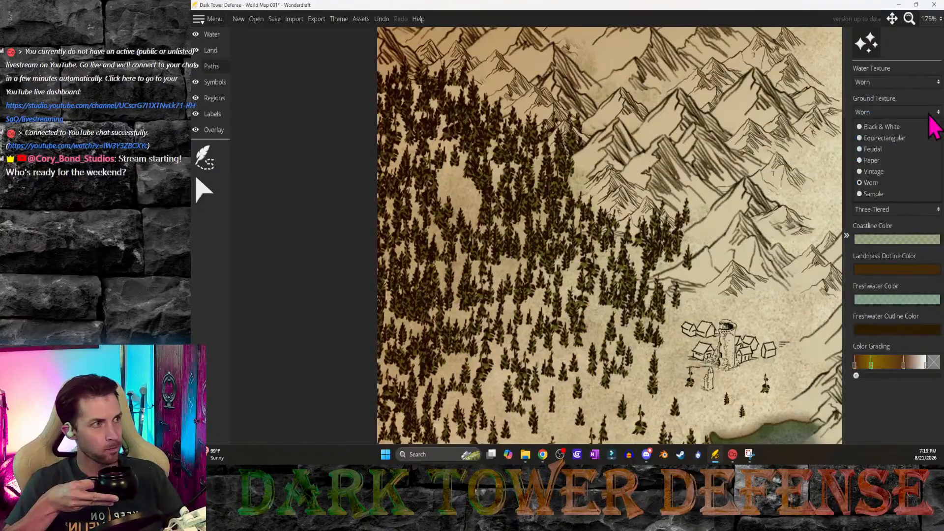
left_click(879, 150)
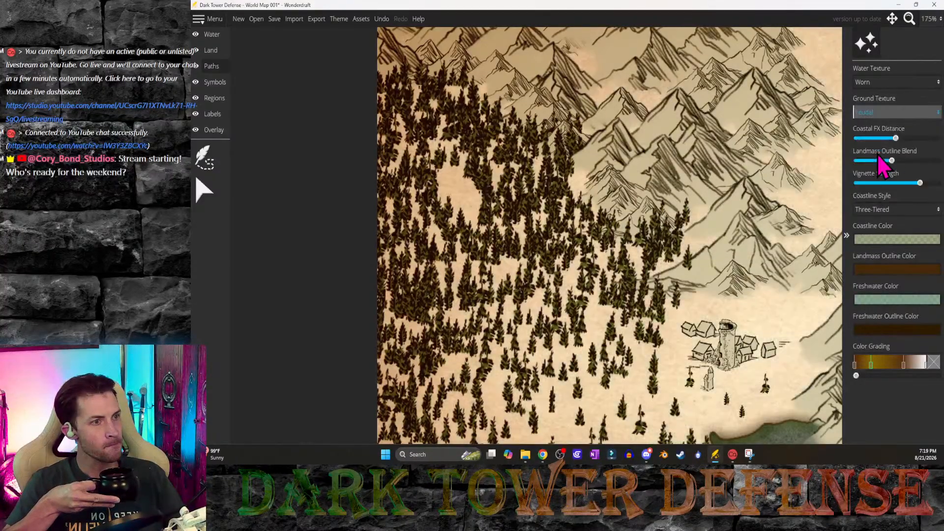
left_click(937, 114)
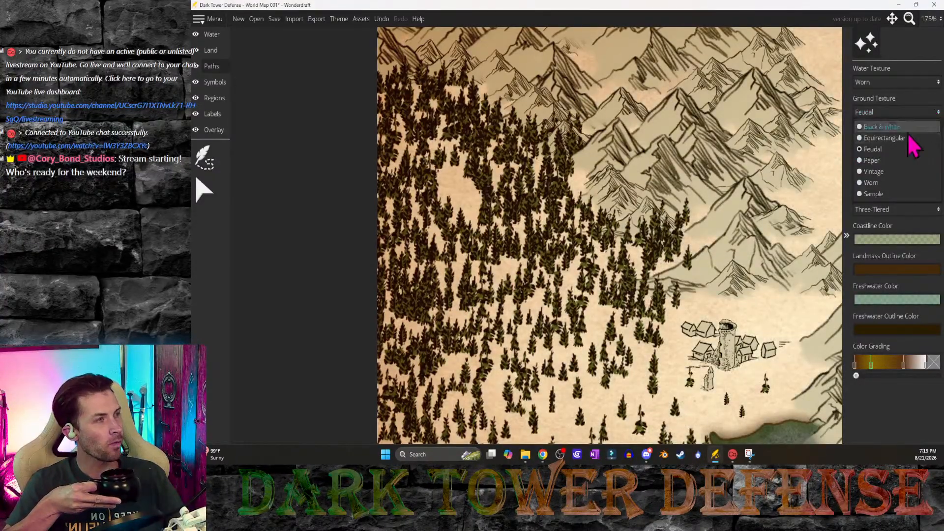
left_click(884, 162)
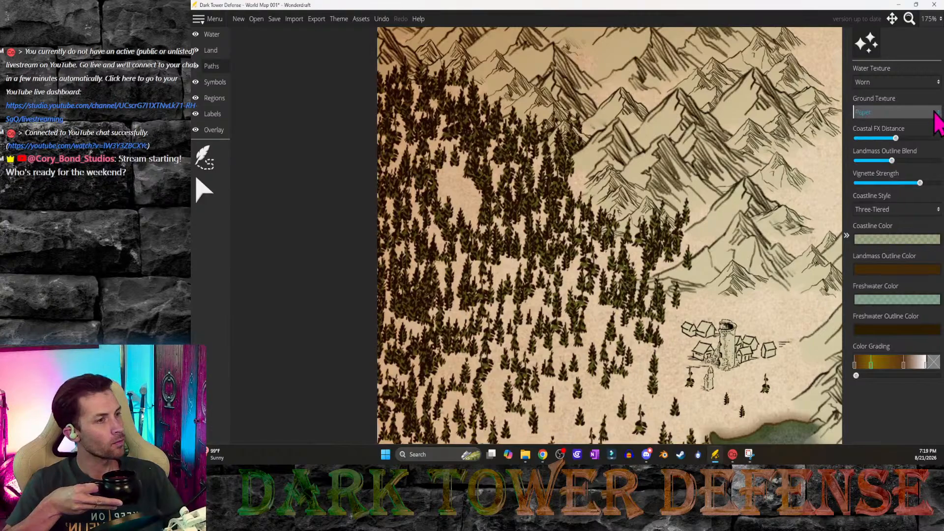
left_click(932, 113)
left_click(896, 184)
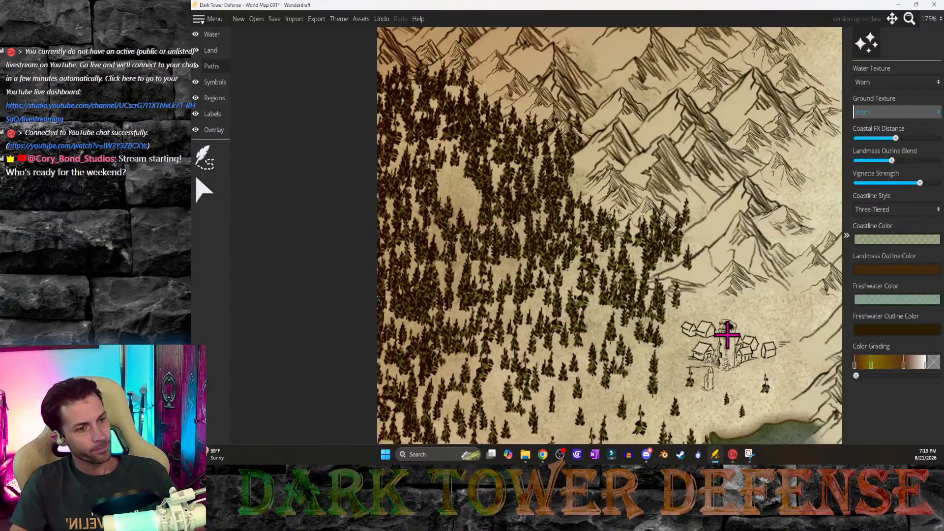
Step: Check the available coastline styles, try the maximum vignette strength, and settle on a slightly weaker vignette across the whole map
middle_click_drag(727, 335, 684, 100)
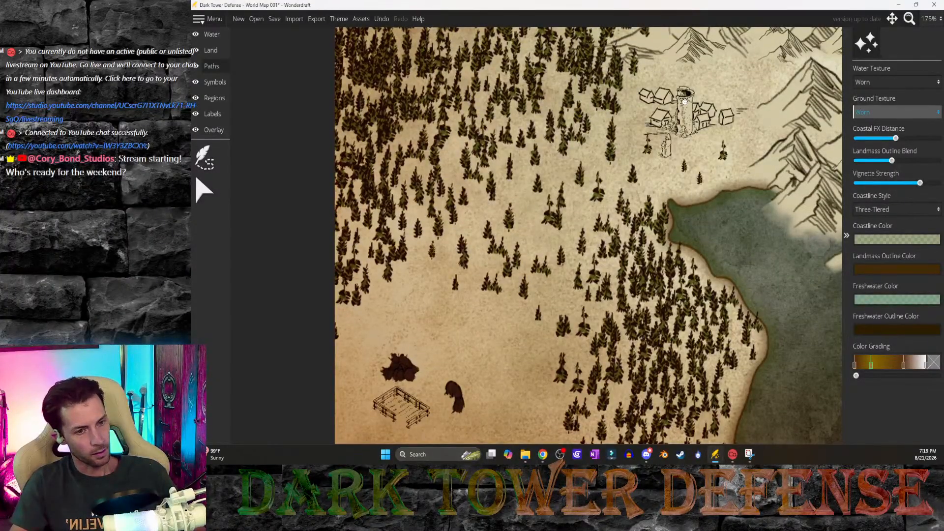
middle_click_drag(685, 101, 753, 290)
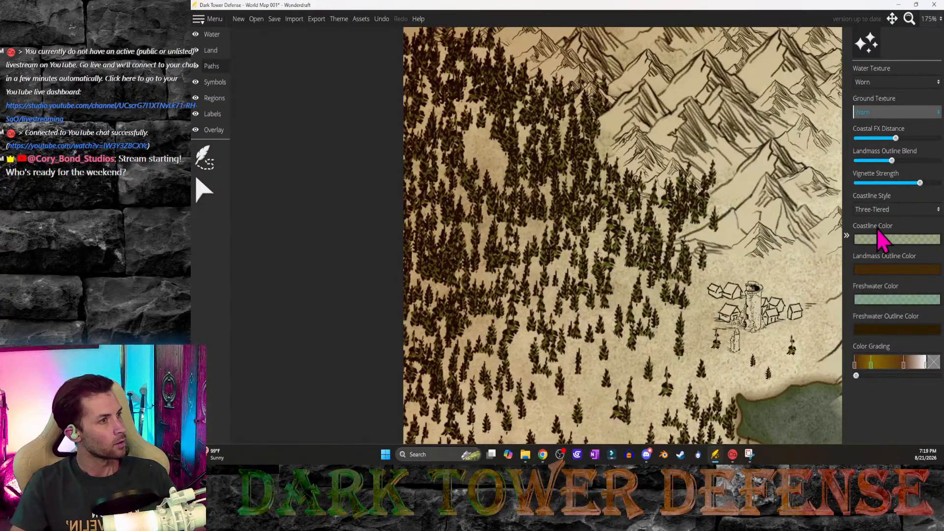
left_click(936, 210)
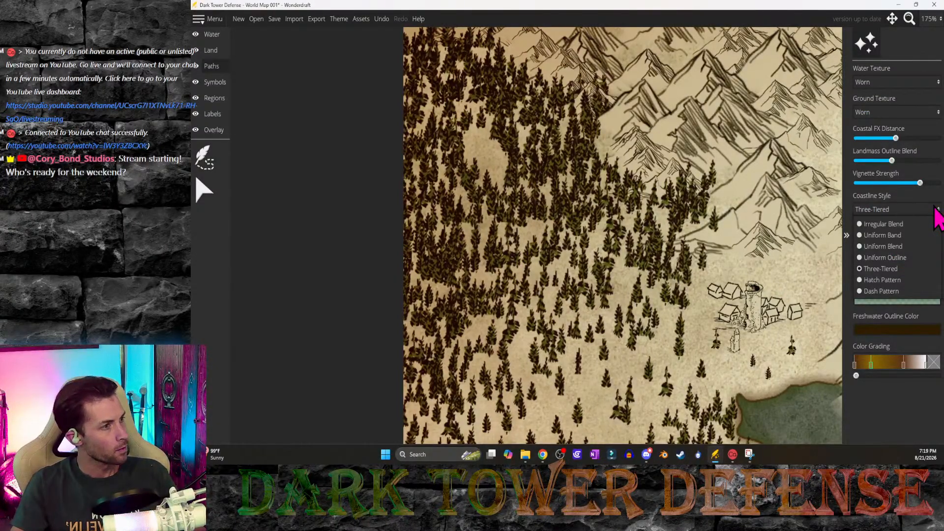
left_click(936, 209)
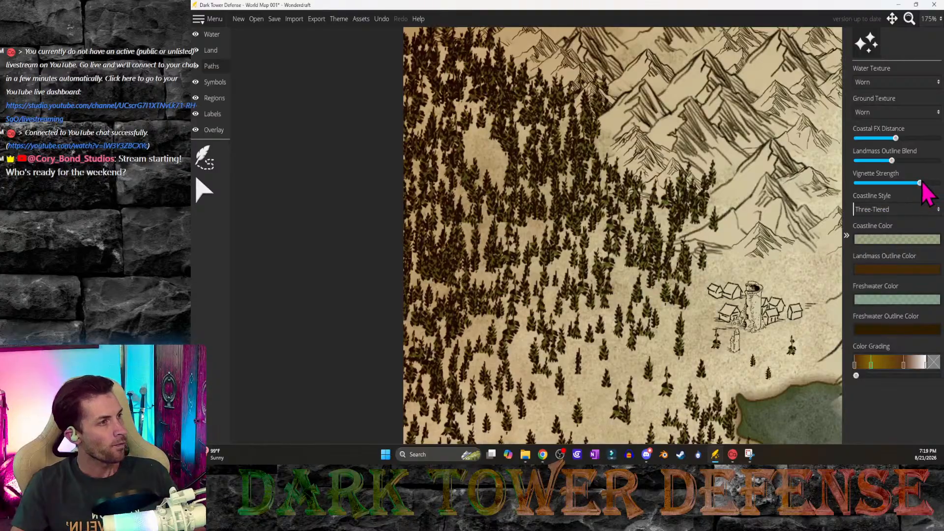
left_click_drag(918, 190, 941, 187)
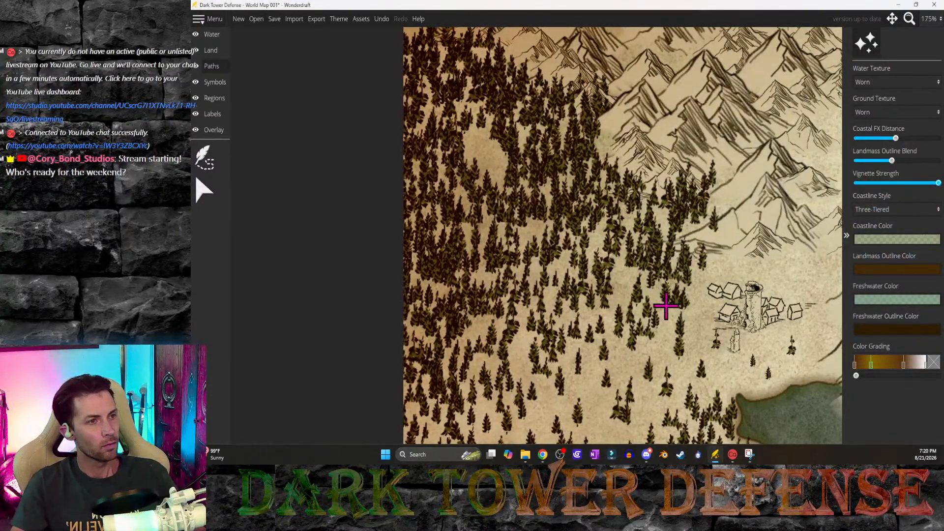
middle_click_drag(710, 312, 573, 322)
scroll(576, 320, "down", 5)
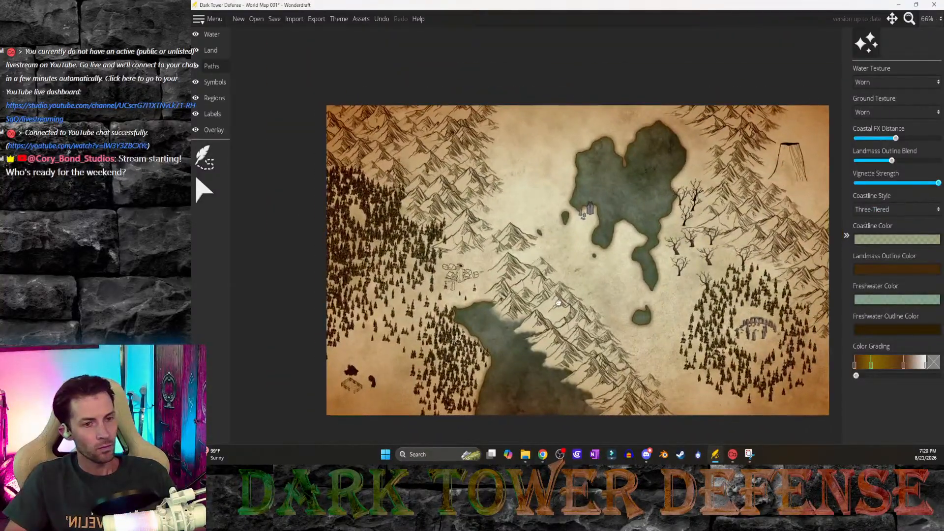
left_click_drag(938, 183, 914, 217)
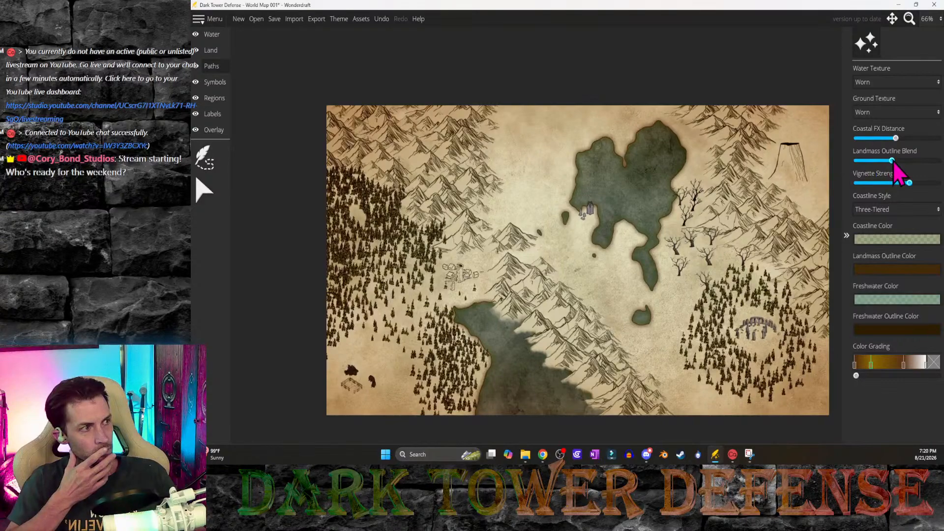
Step: Try the maximum landmass outline blend, undo it, and slightly increase the coastal FX distance
left_click_drag(891, 162, 939, 161)
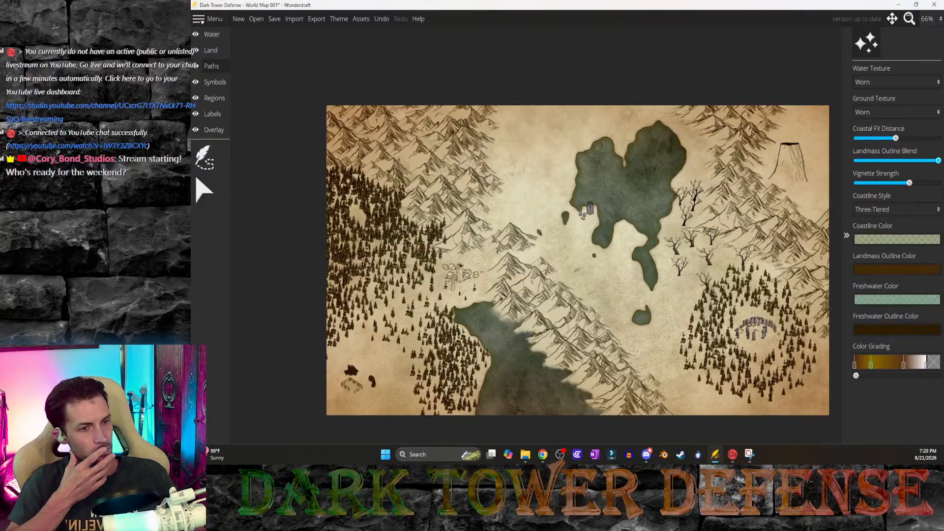
key("ctrl+z")
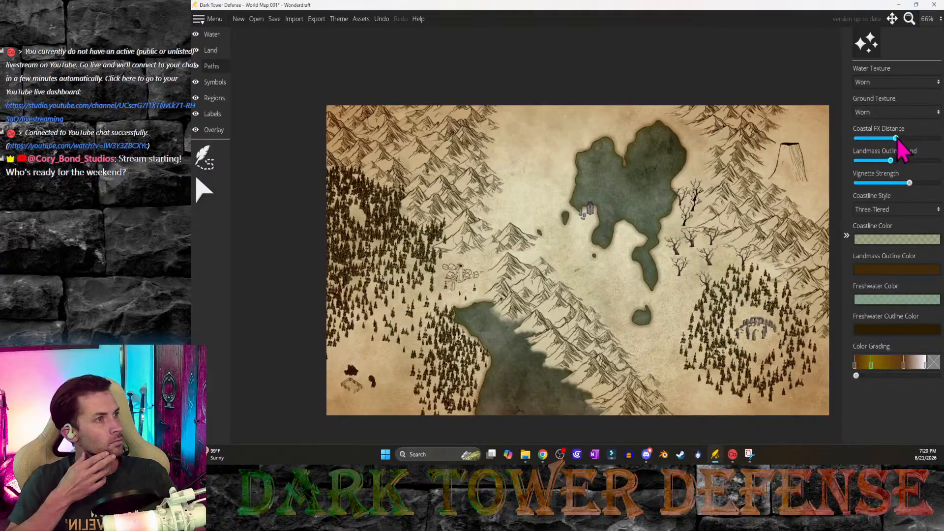
left_click_drag(896, 139, 916, 153)
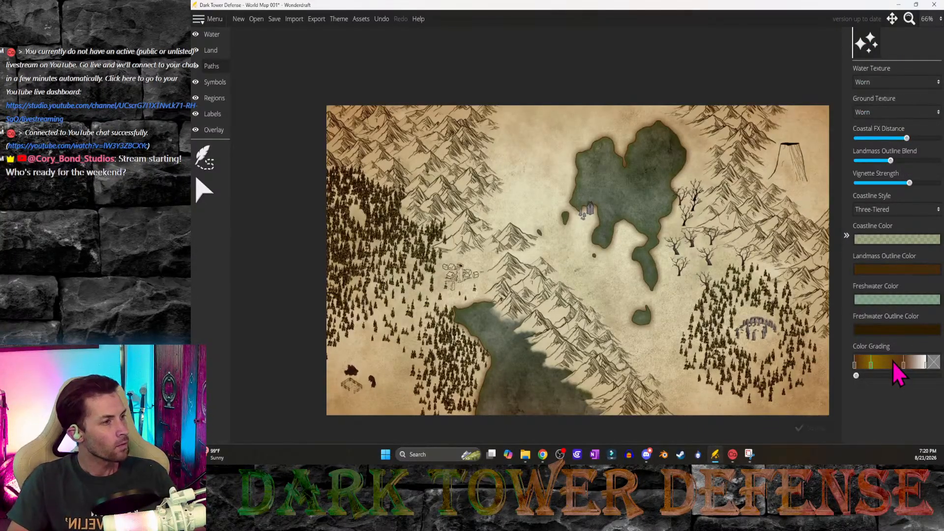
Step: Start the path drawing tool for the area around the village beside the western forest
left_click(209, 164)
middle_click_drag(411, 291, 622, 247)
scroll(580, 309, "up", 2, "ctrl")
scroll(599, 308, "up", 5)
scroll(587, 305, "up", 1)
scroll(623, 247, "down", 1, "ctrl")
scroll(622, 247, "down", 2)
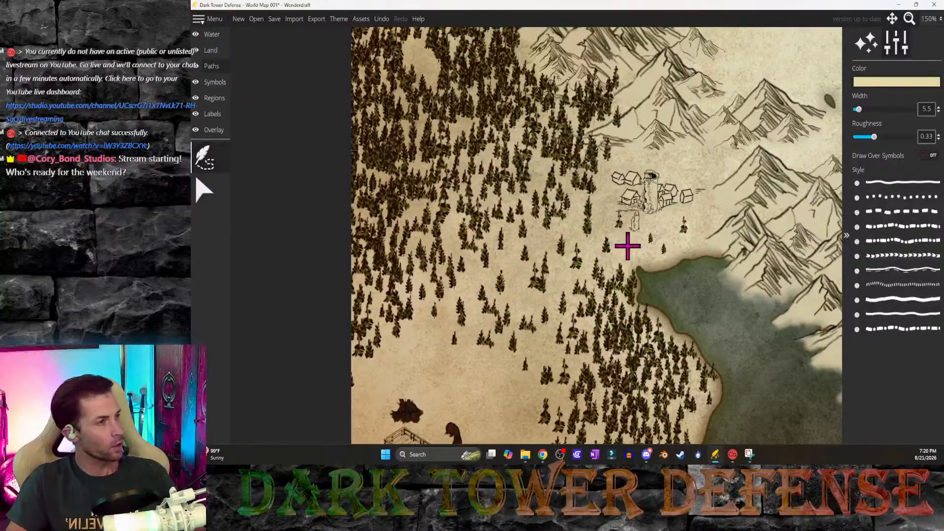
Step: Try a solid path of width 9 from the village southwest through the forest
left_click(910, 184)
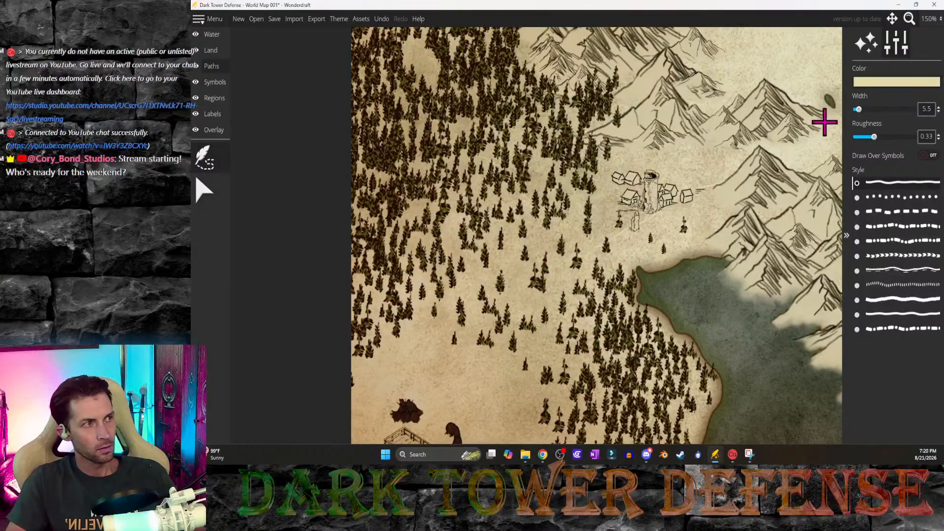
mouse_move(859, 109)
left_mouse_down()
mouse_move(884, 109)
mouse_move(864, 117)
left_mouse_up()
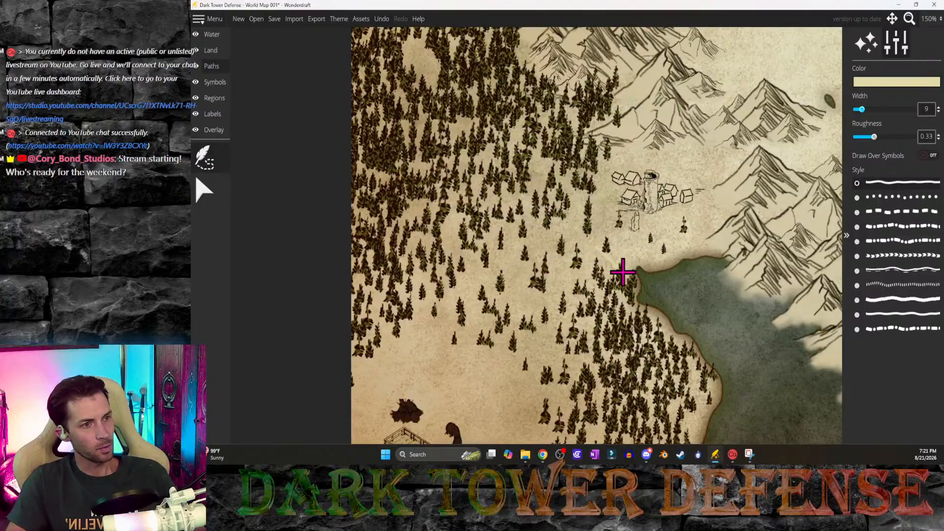
left_click(614, 209)
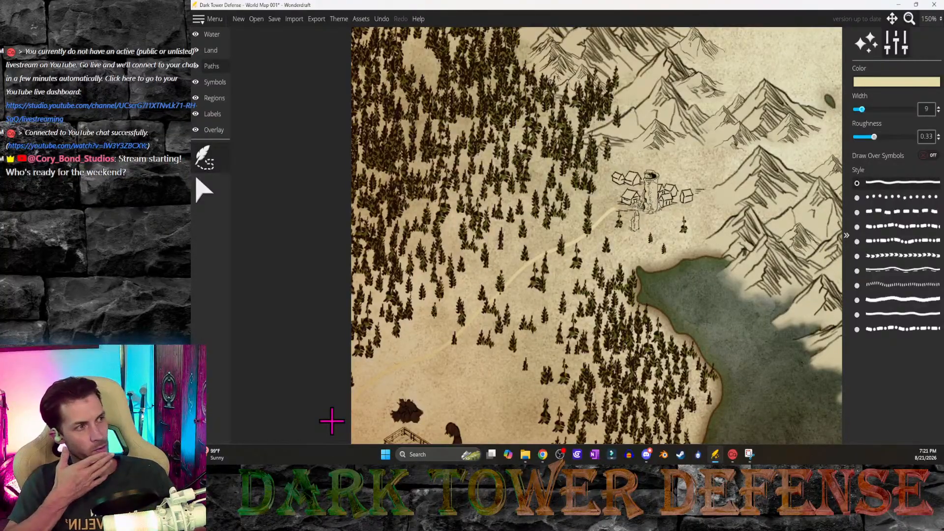
Step: Set the path color to light gray (bdbdbd) and try solid paths southwest from the village at widths 9 and 27
left_click(909, 82)
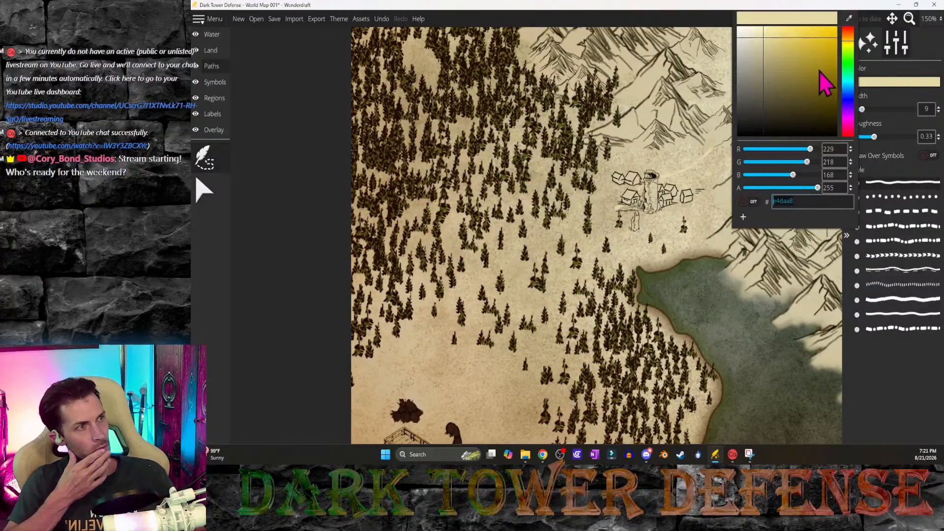
left_click(749, 55)
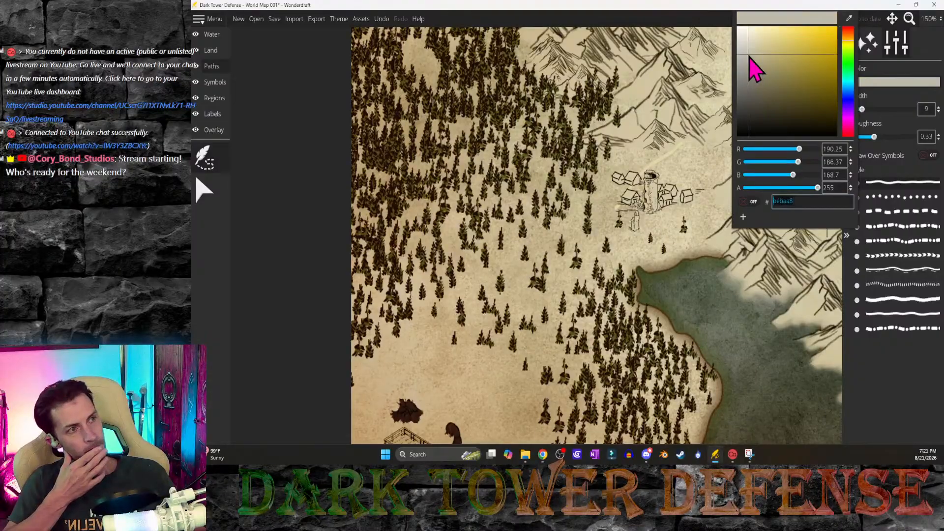
left_click_drag(751, 57, 733, 56)
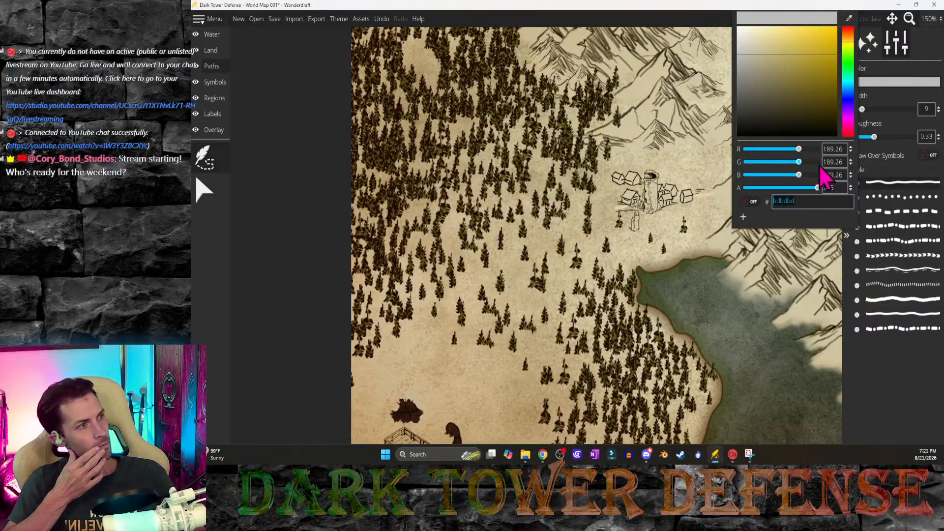
left_click(898, 329)
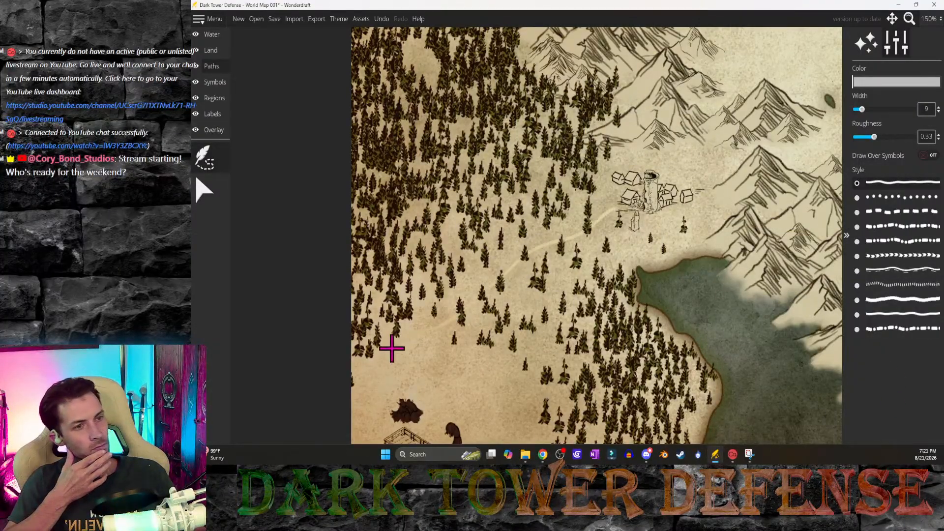
mouse_move(392, 349)
left_mouse_down()
mouse_move(348, 407)
mouse_move(786, 323)
left_mouse_up()
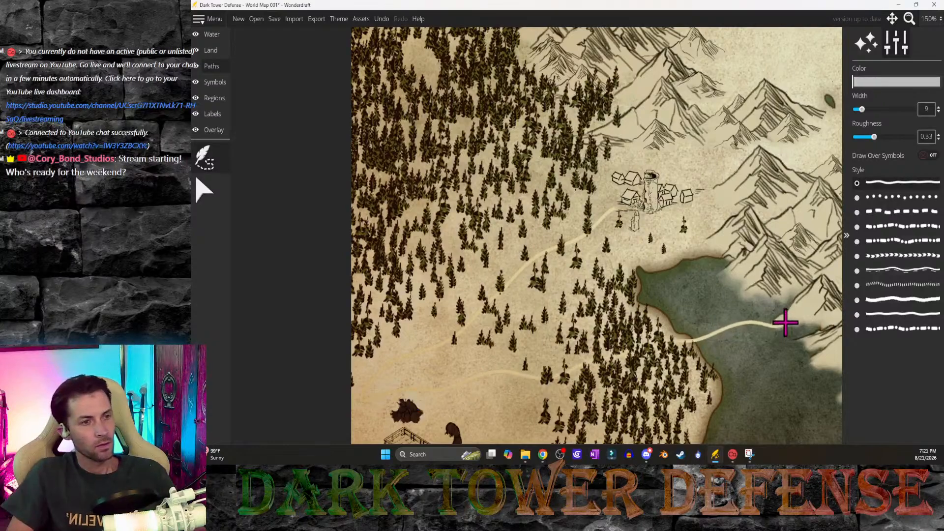
key("ctrl+z")
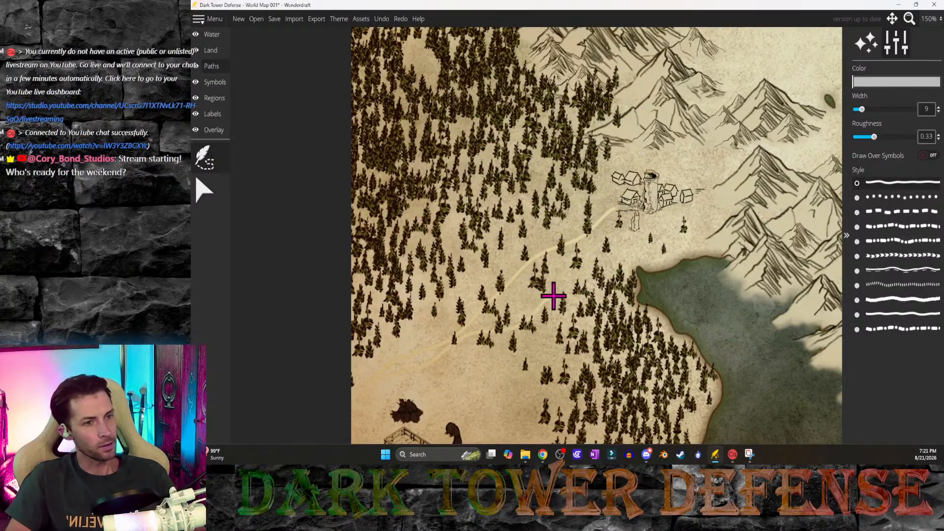
left_click(568, 288)
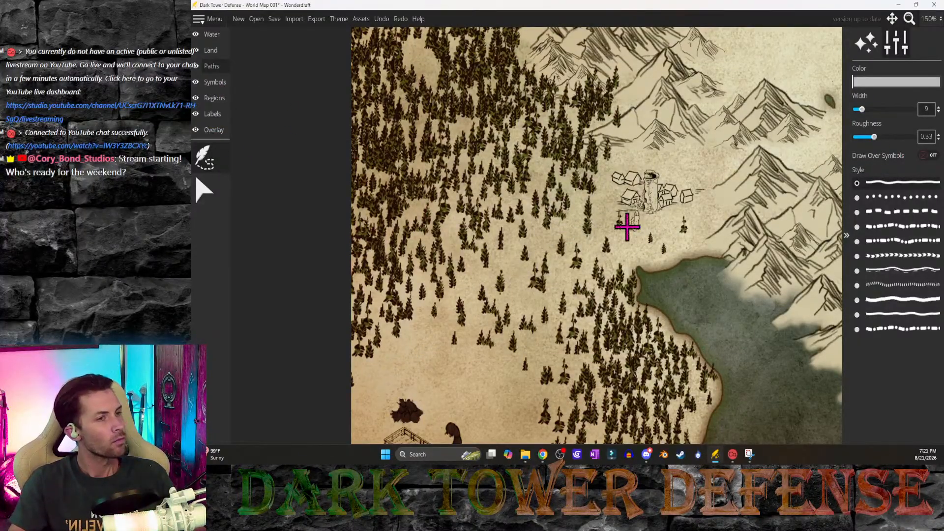
left_click(381, 377)
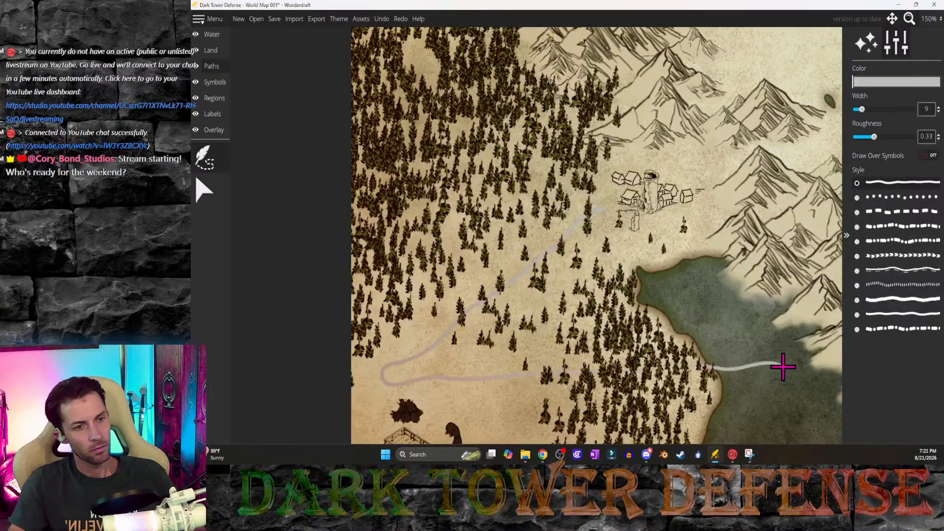
key("Escape")
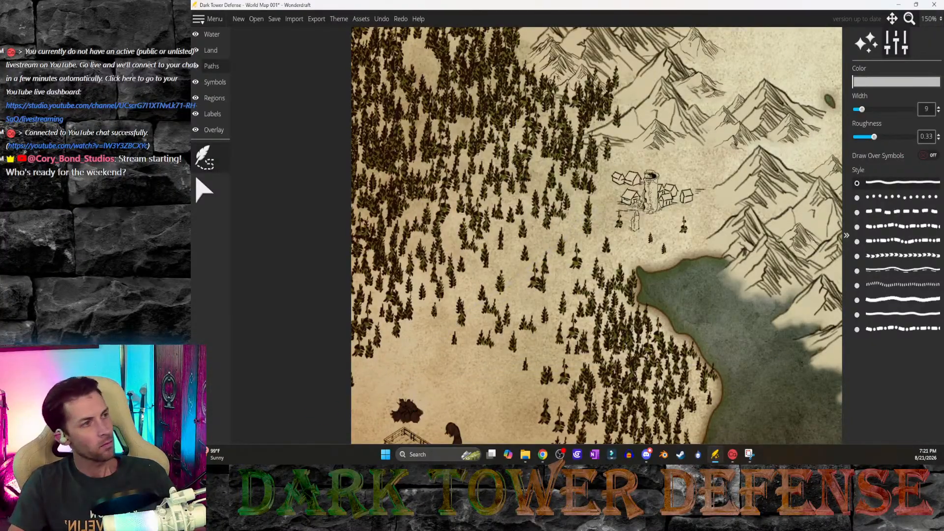
left_click_drag(862, 109, 879, 109)
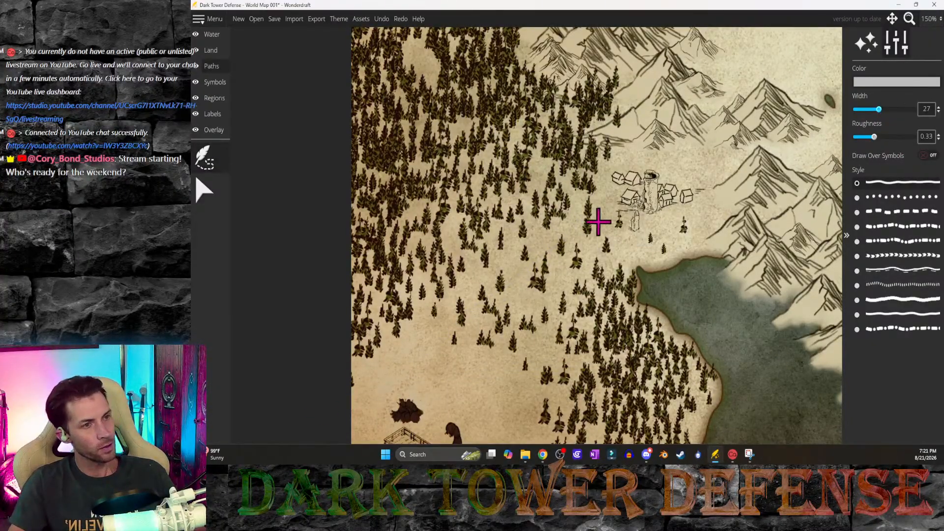
left_click(610, 213)
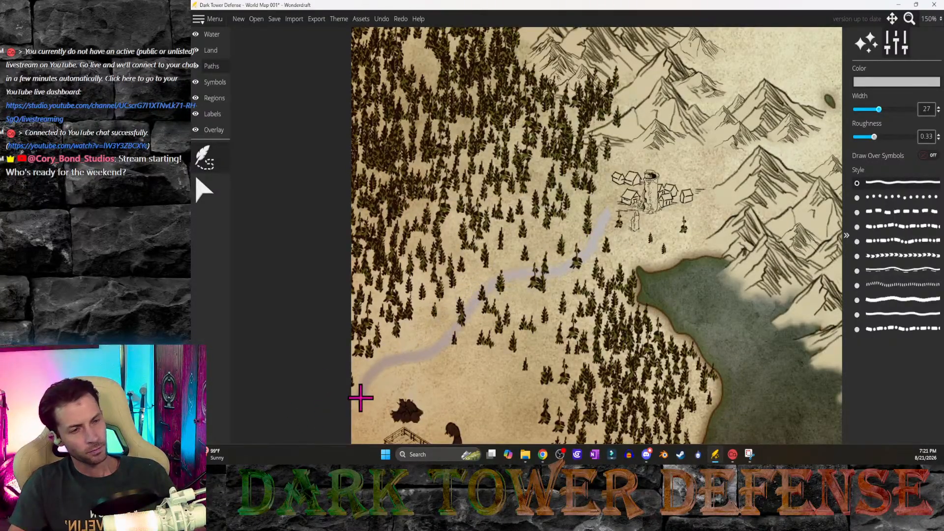
Step: Change the path color to near-black and try a path starting beside the village
left_click(910, 82)
left_click_drag(797, 120, 732, 131)
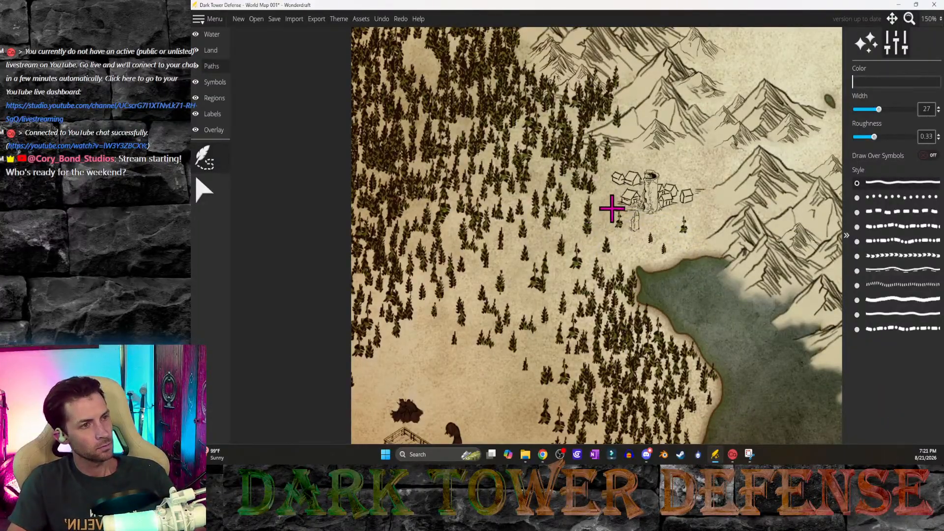
mouse_move(607, 209)
left_mouse_down()
mouse_move(352, 394)
mouse_move(370, 402)
mouse_move(411, 379)
mouse_move(606, 209)
left_mouse_up()
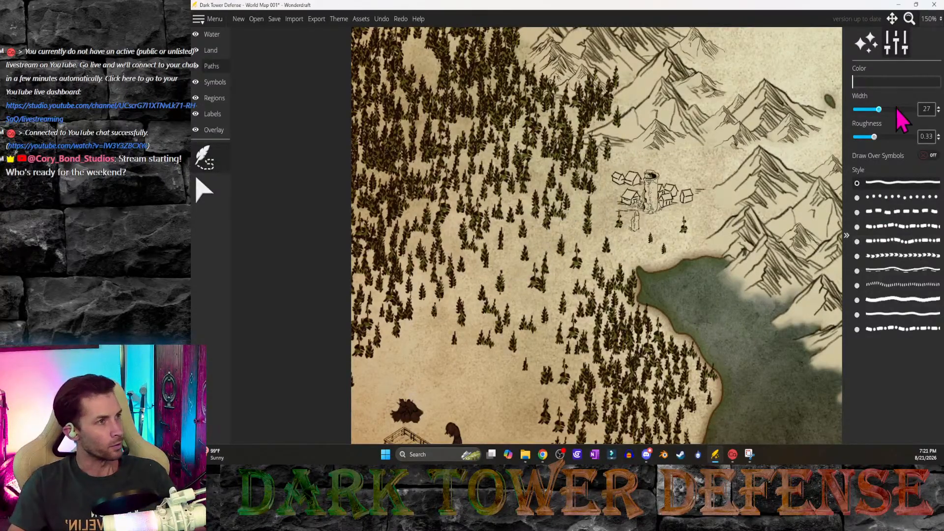
Step: Try dark paths from the village toward the southwest with roughness 0.76 and with roughness 0
left_click_drag(878, 143, 893, 144)
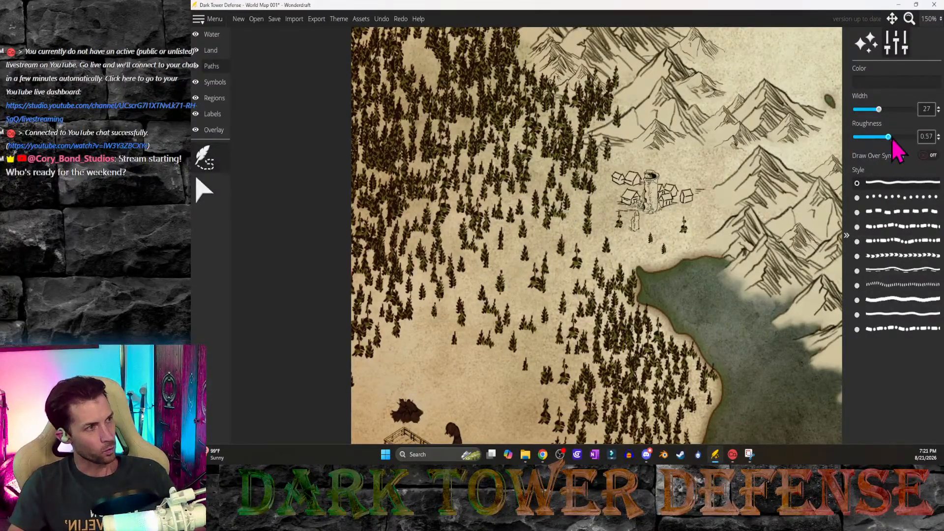
mouse_move(595, 217)
left_mouse_down()
mouse_move(459, 331)
mouse_move(336, 410)
left_mouse_up()
key("ctrl+z")
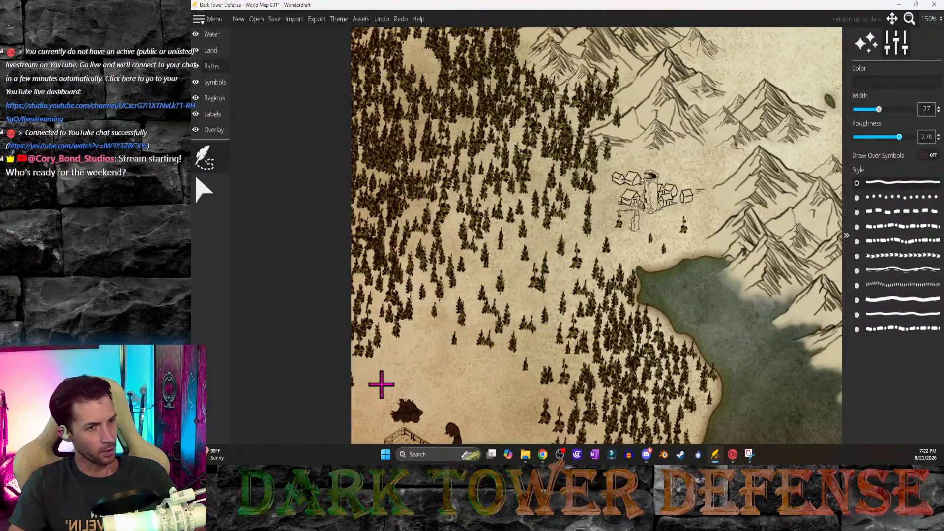
left_click_drag(897, 139, 855, 147)
left_click(589, 212)
right_click(384, 379)
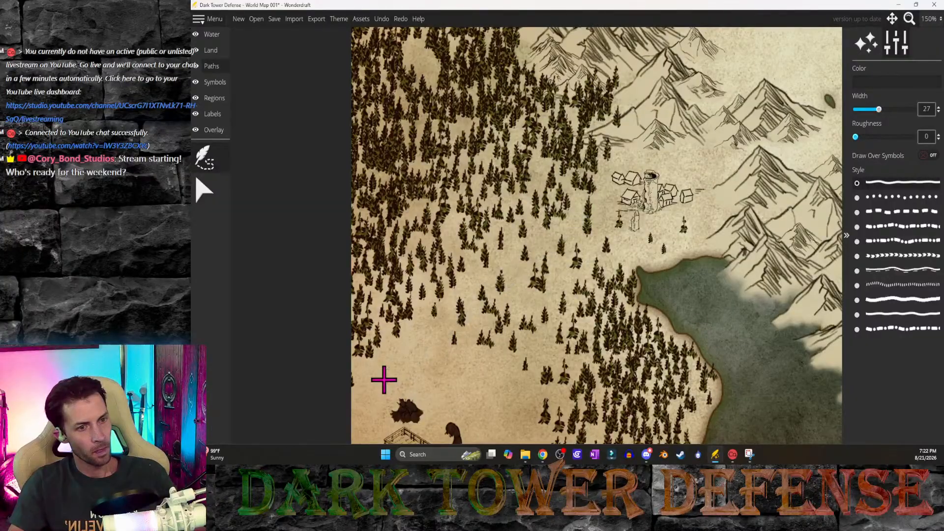
Step: Try path roughness 0.24, then set it to 0.34 and test a path from the village northwest into the forest
left_click_drag(856, 137, 869, 139)
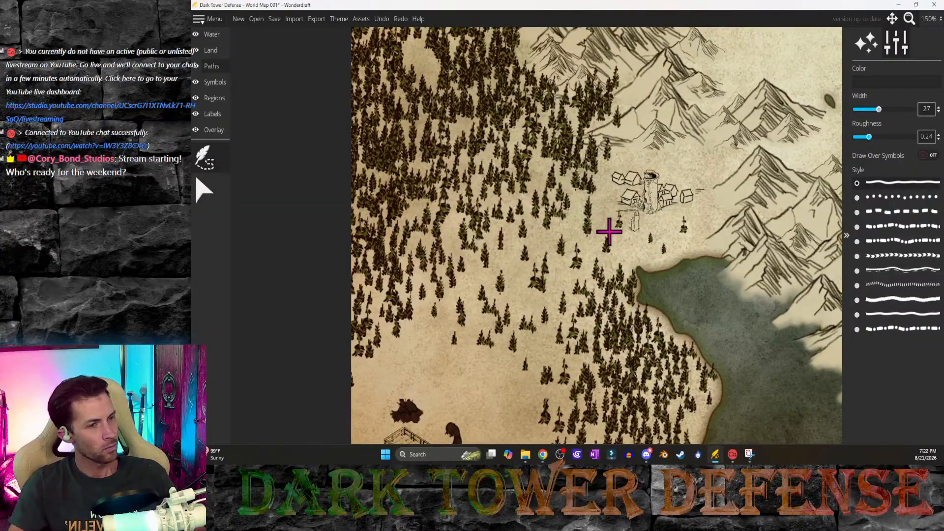
left_click(603, 224)
right_click(382, 356)
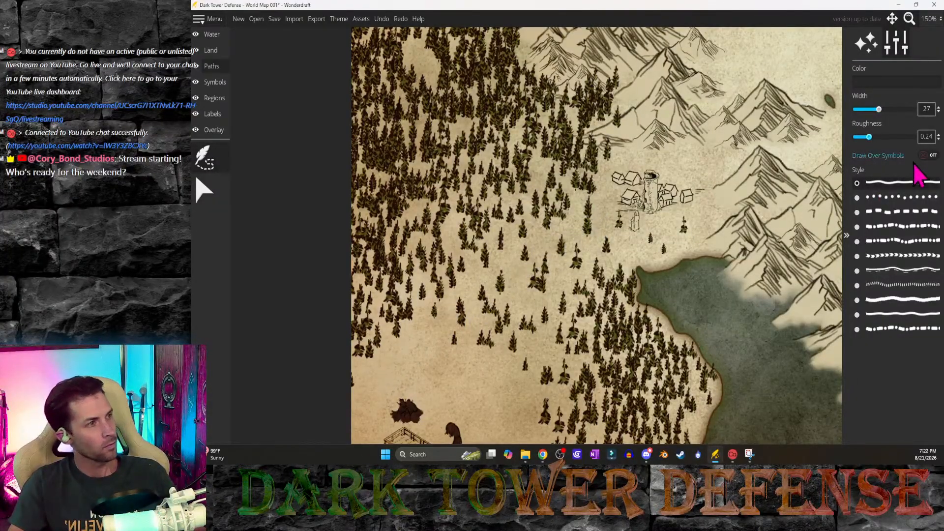
left_click(601, 214)
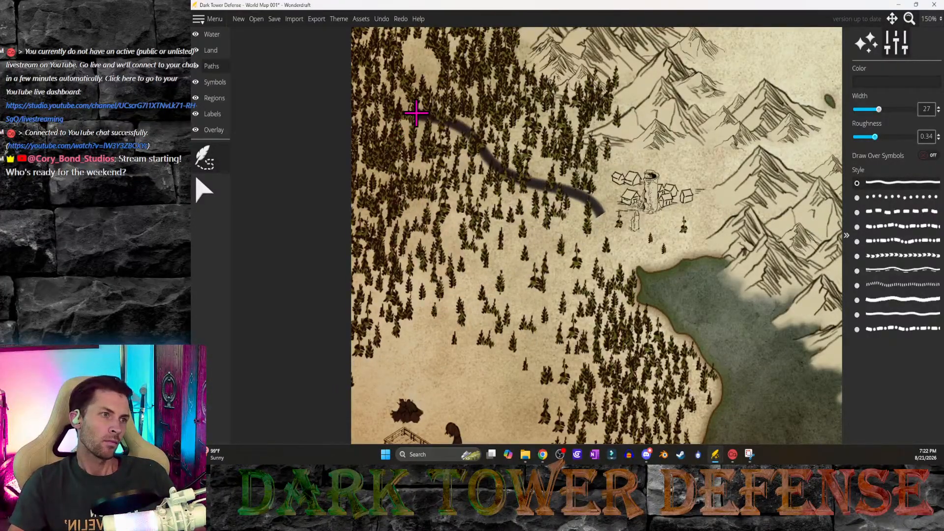
right_click(417, 112)
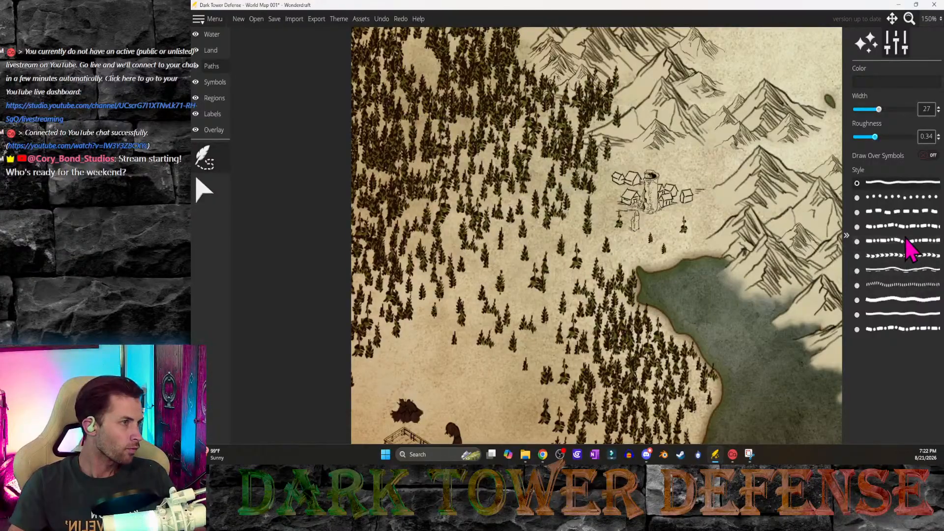
Step: Test the railway-like hatched, double-line and short-dashed path styles on trial paths southwest of the village
left_click(903, 286)
left_click(605, 210)
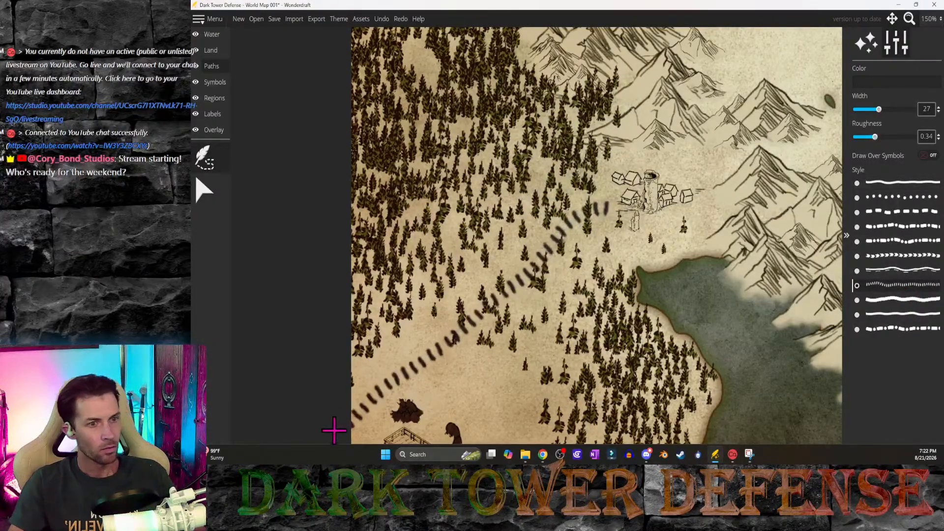
right_click(374, 389)
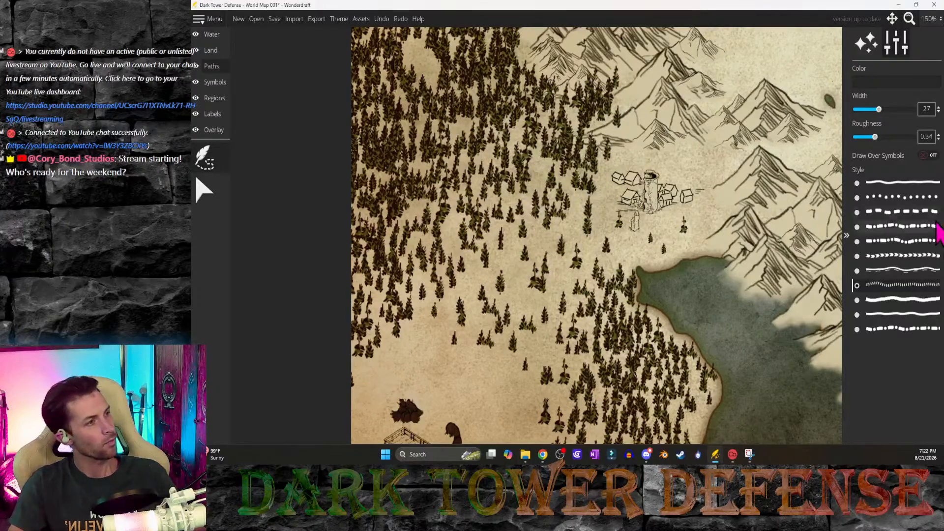
left_click(888, 271)
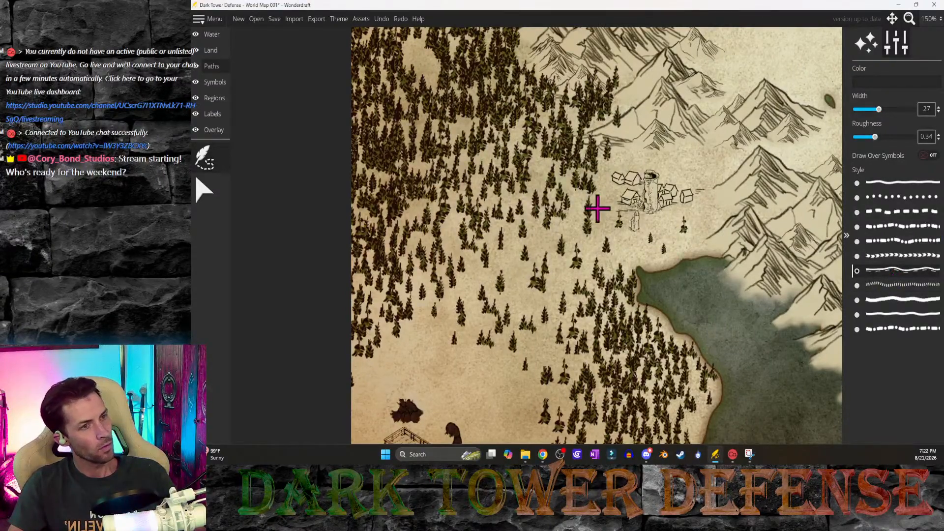
left_click(597, 209)
right_click(369, 396)
left_click(934, 212)
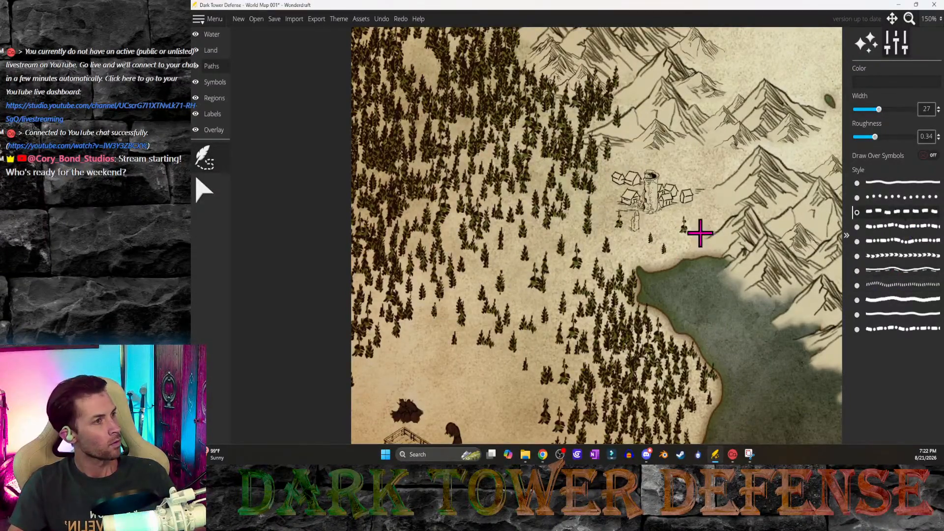
left_click(569, 217)
right_click(376, 405)
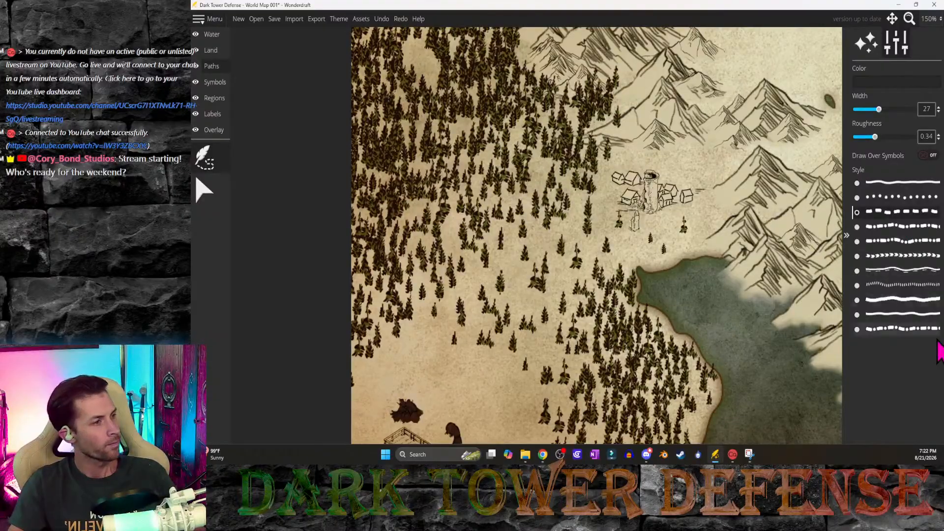
Step: Test the railway-tie path style on a trial path southwest of the village, then reduce the path width to 12.5
left_click(902, 286)
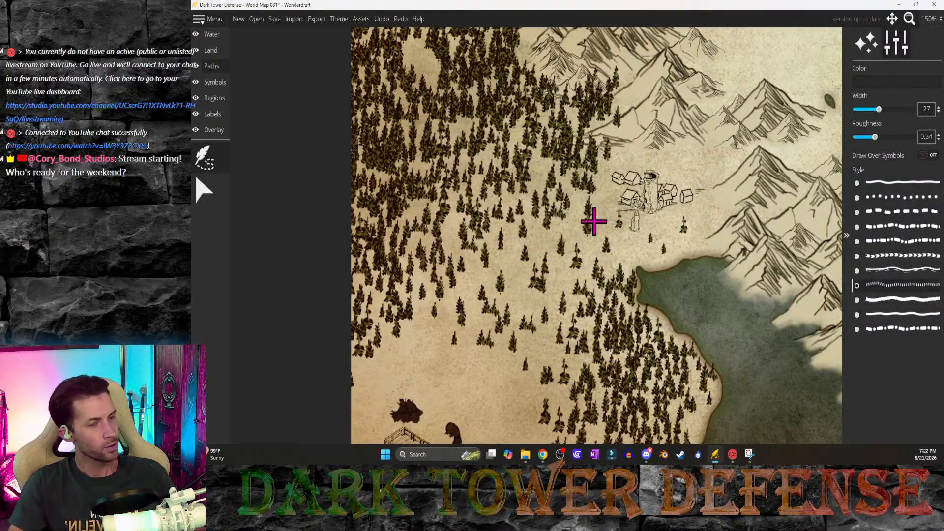
left_click(622, 204)
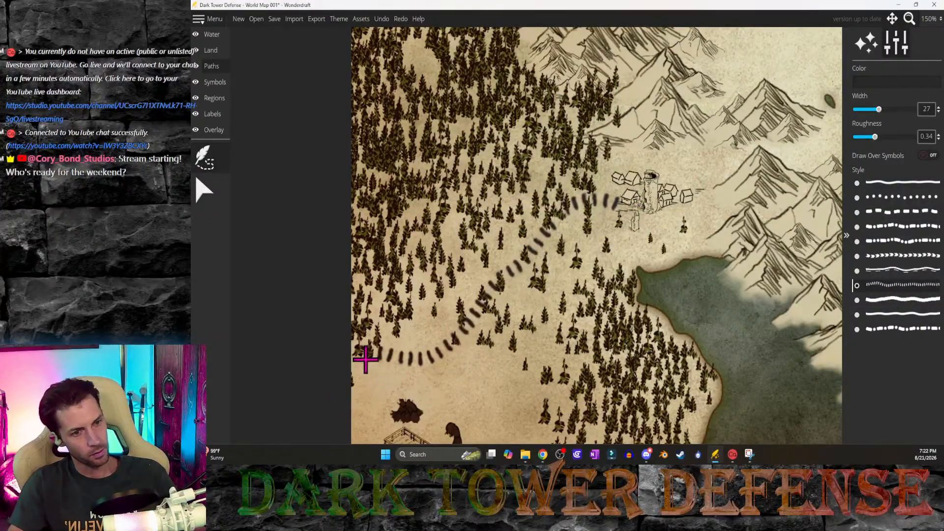
right_click(374, 375)
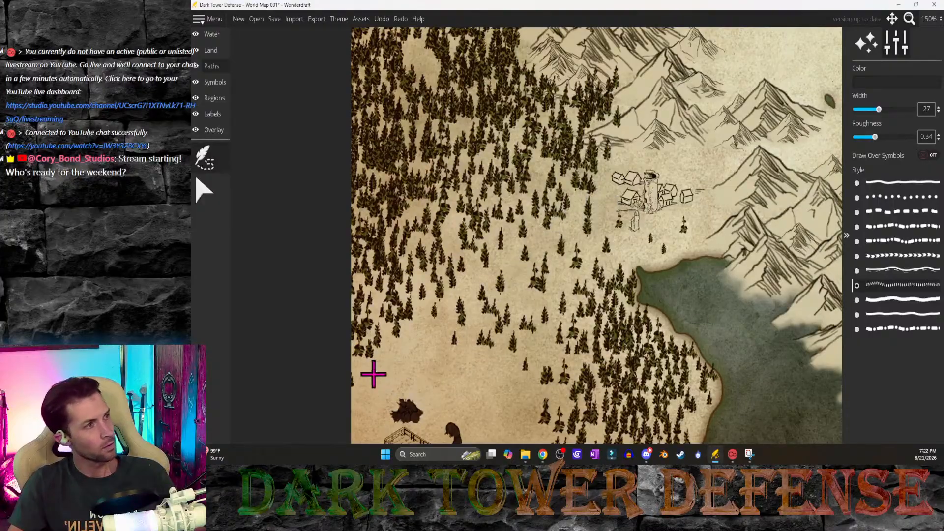
left_click_drag(880, 110, 866, 111)
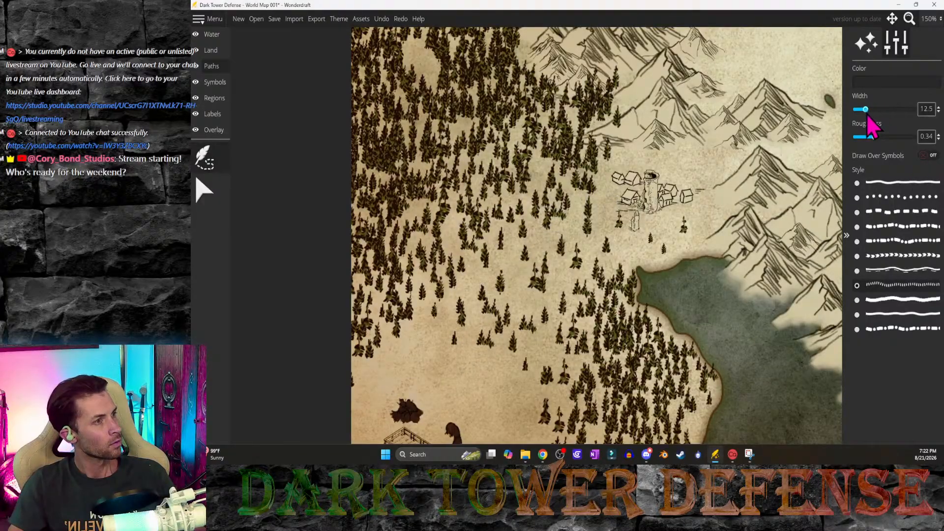
Step: Try several narrow railway-tie paths from the village southwest through the trees to the map's western edge
left_click(603, 211)
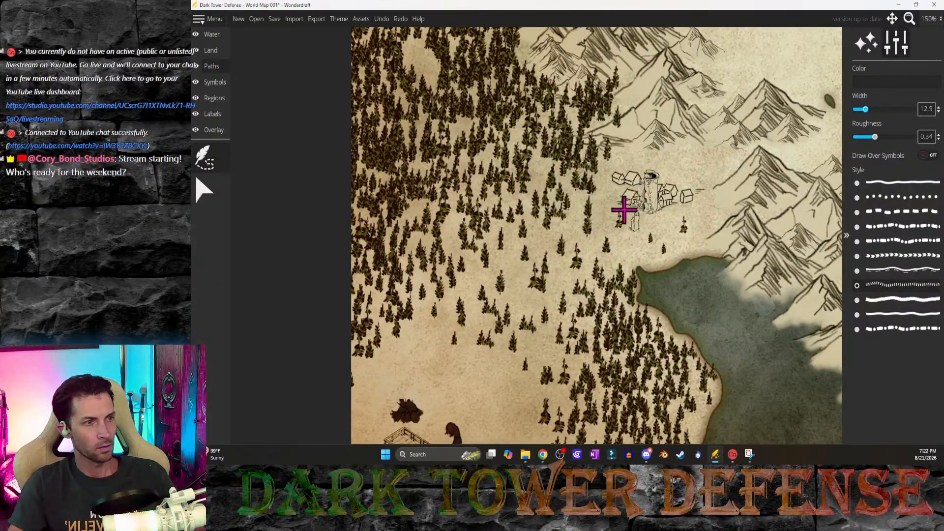
left_click(349, 427)
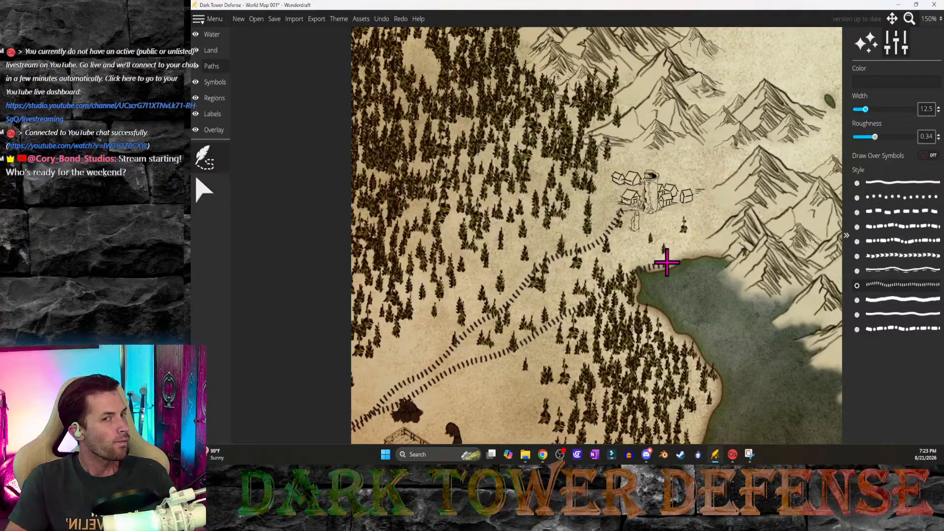
left_click(207, 164)
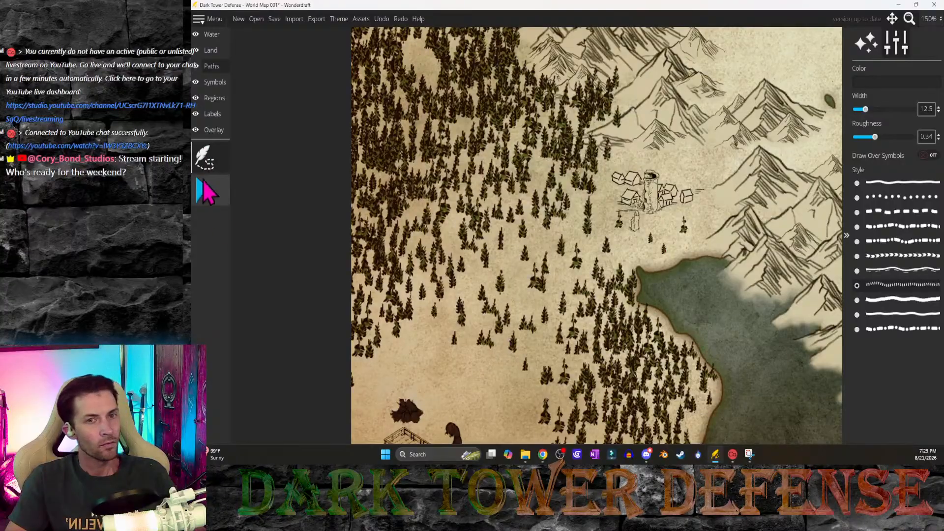
left_click(633, 194)
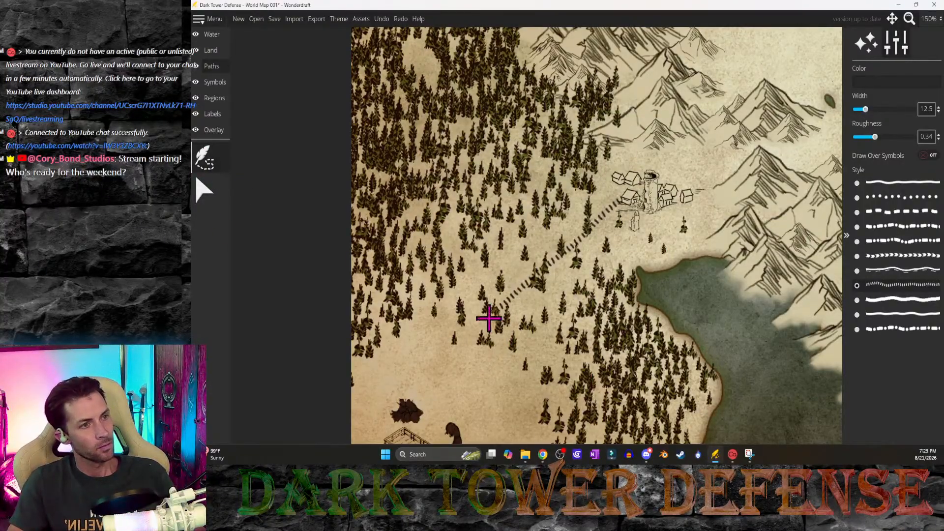
left_click(333, 427)
key("Escape")
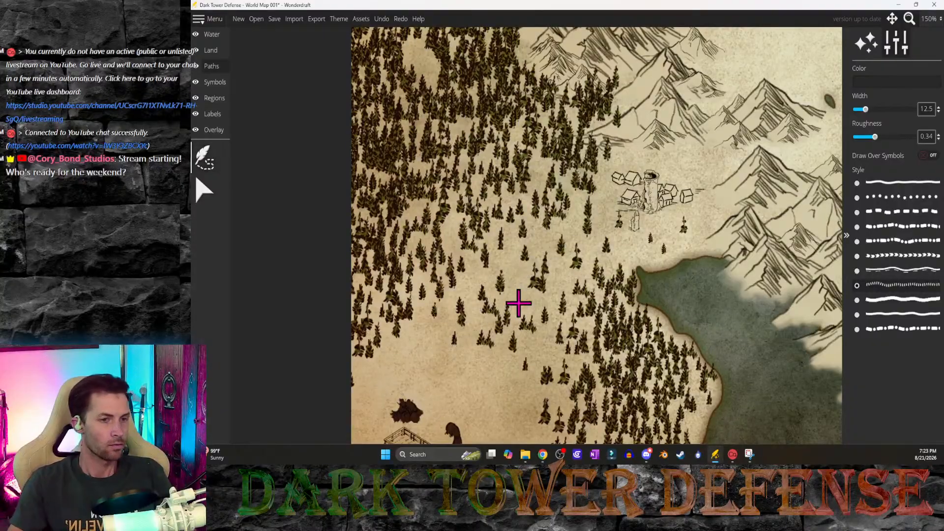
left_click(644, 196)
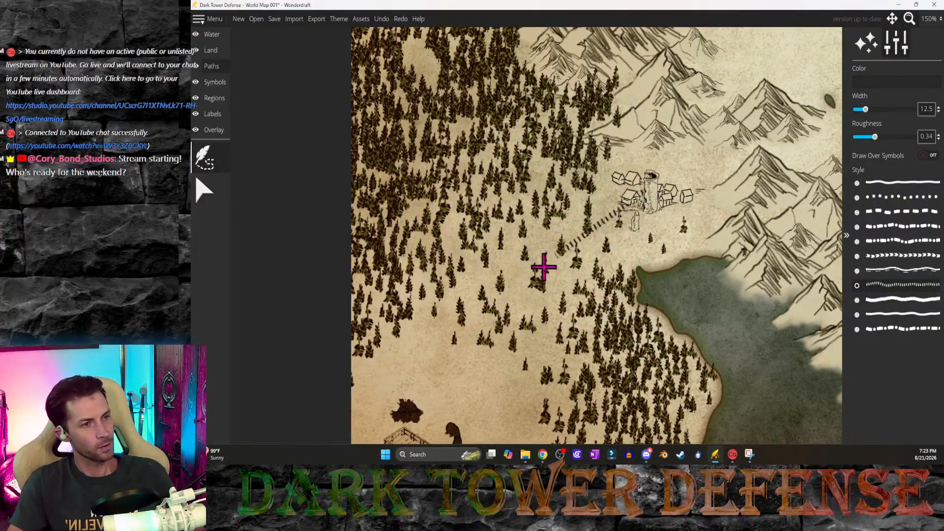
left_click(342, 418)
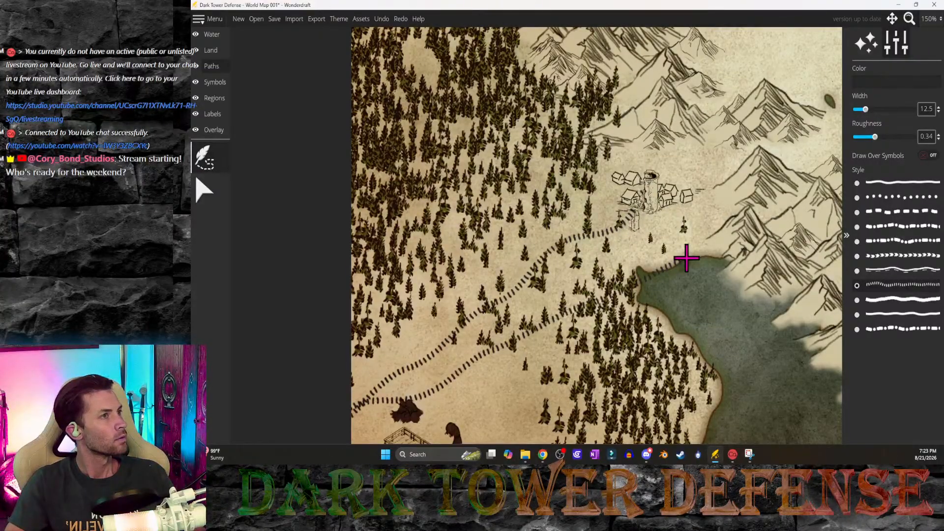
right_click(585, 249)
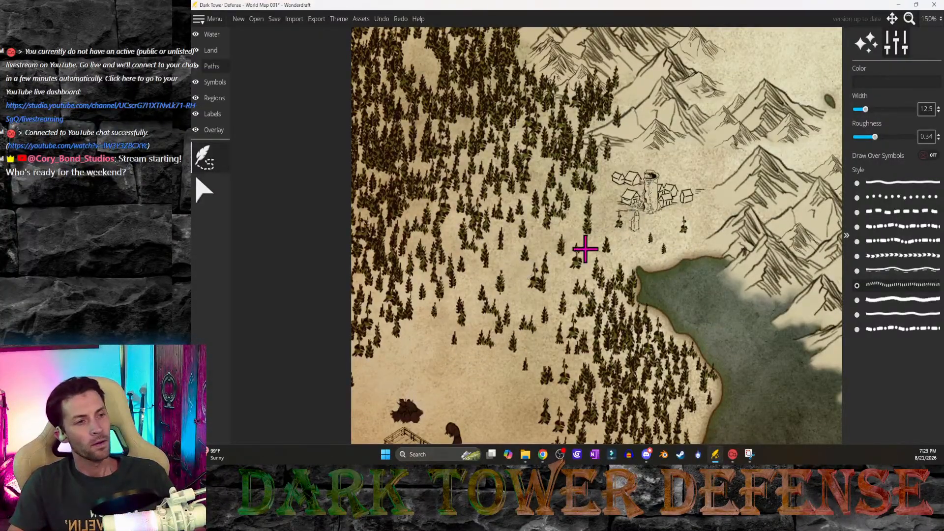
Step: Draw a railway-tie path freehand from the village southwest through the forest, reaching the map's western edge above the fenced pen
left_click(213, 196)
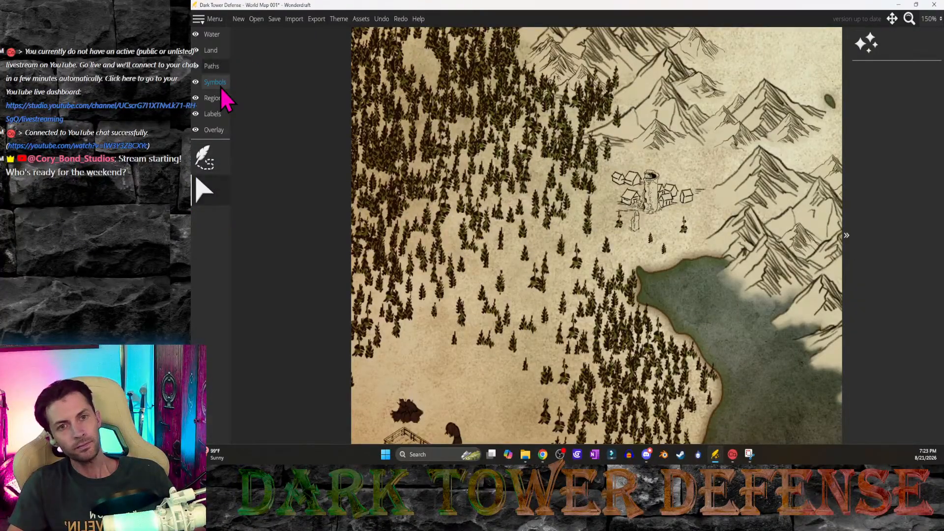
middle_click_drag(593, 154, 559, 190)
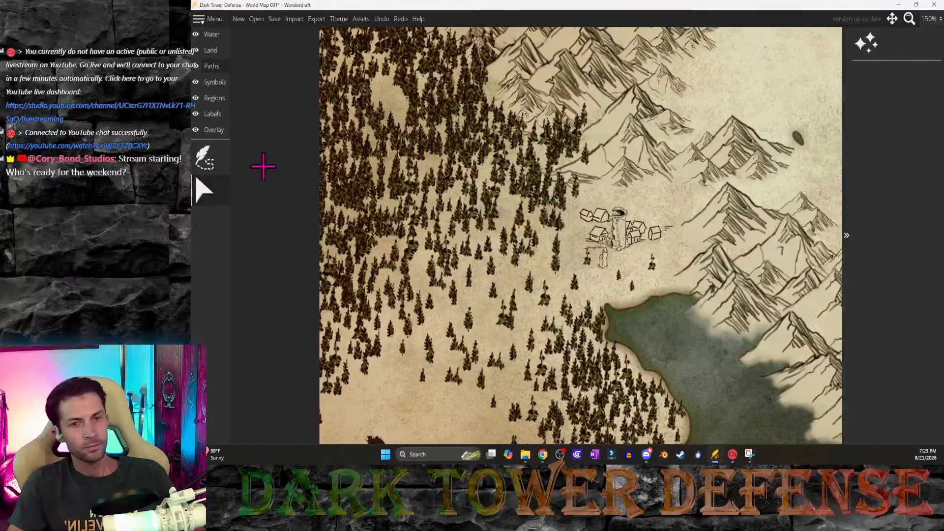
left_click(204, 157)
middle_click_drag(476, 313, 451, 240)
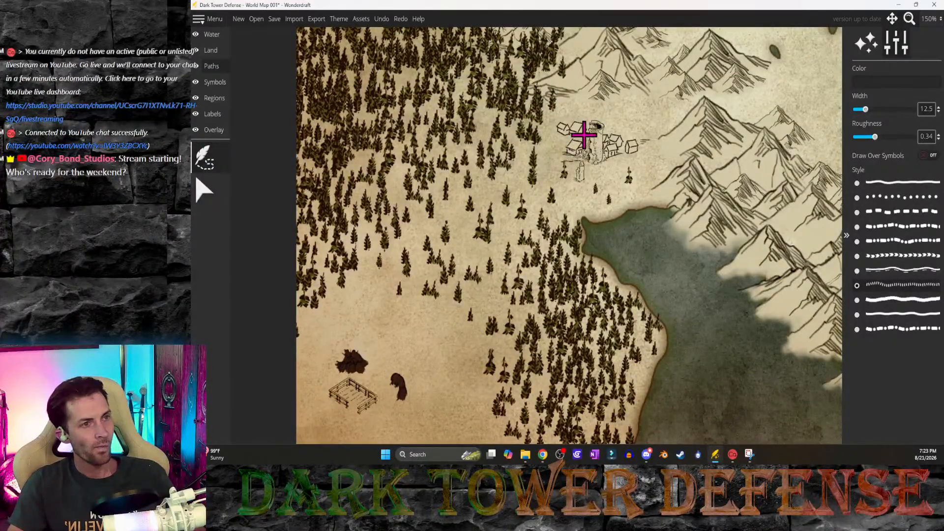
mouse_move(582, 135)
left_mouse_down()
mouse_move(400, 325)
mouse_move(270, 392)
mouse_move(274, 403)
mouse_move(262, 393)
left_mouse_up()
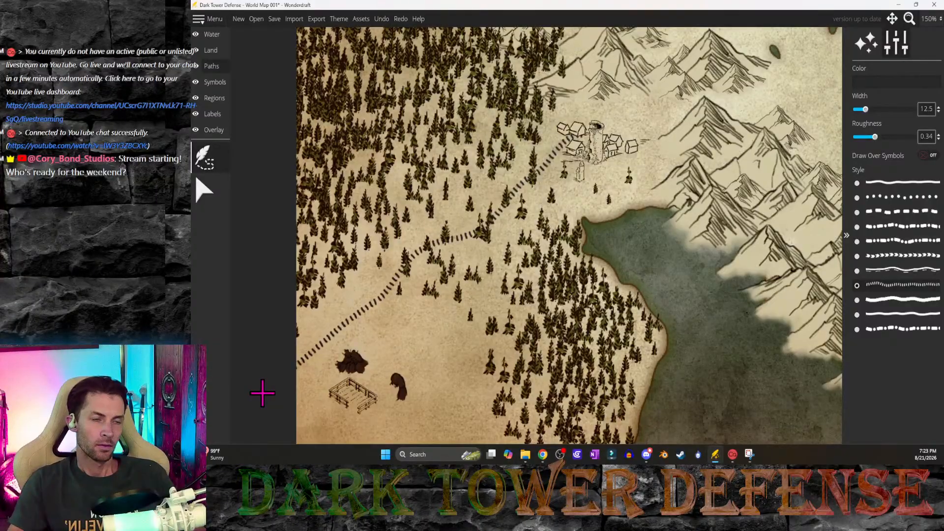
Step: Try drawing a railroad-style path from the mountain town southwest to the map's west edge, discarding each attempt
left_click(262, 393)
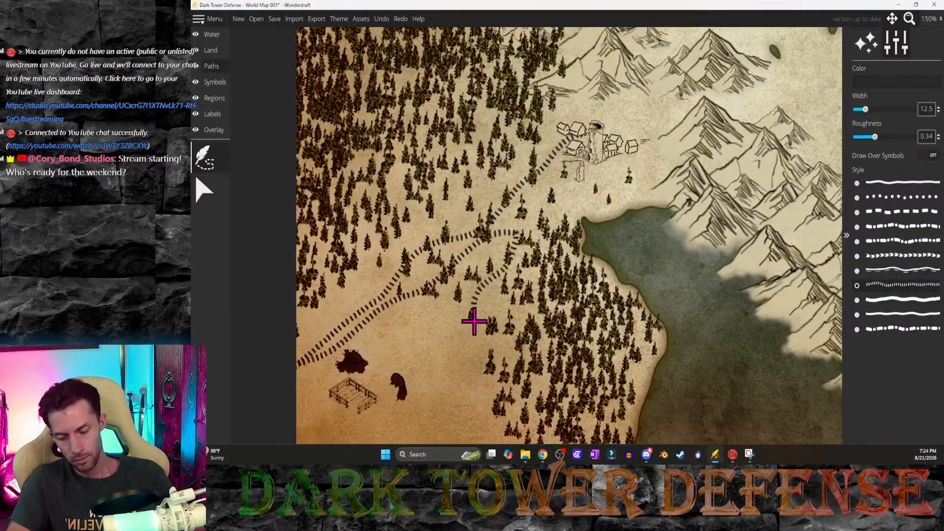
key("Escape")
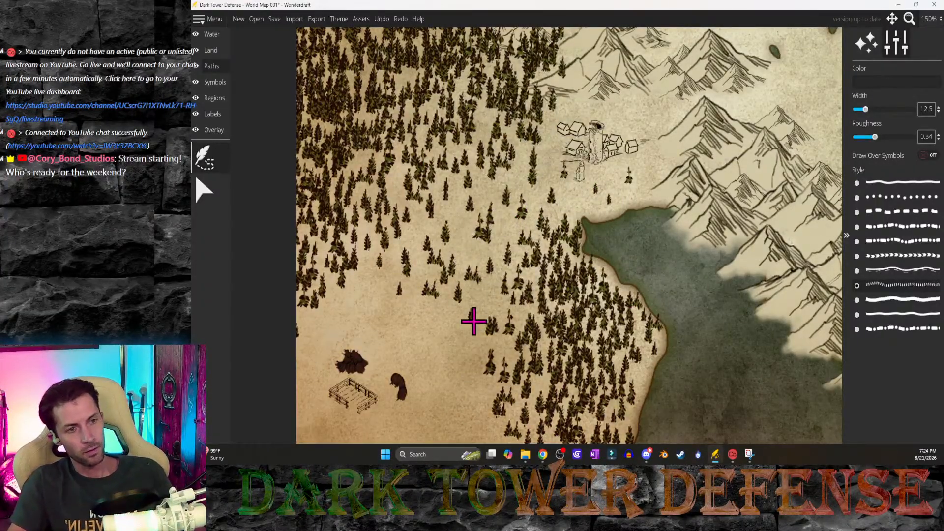
left_click(574, 135)
left_click(285, 377)
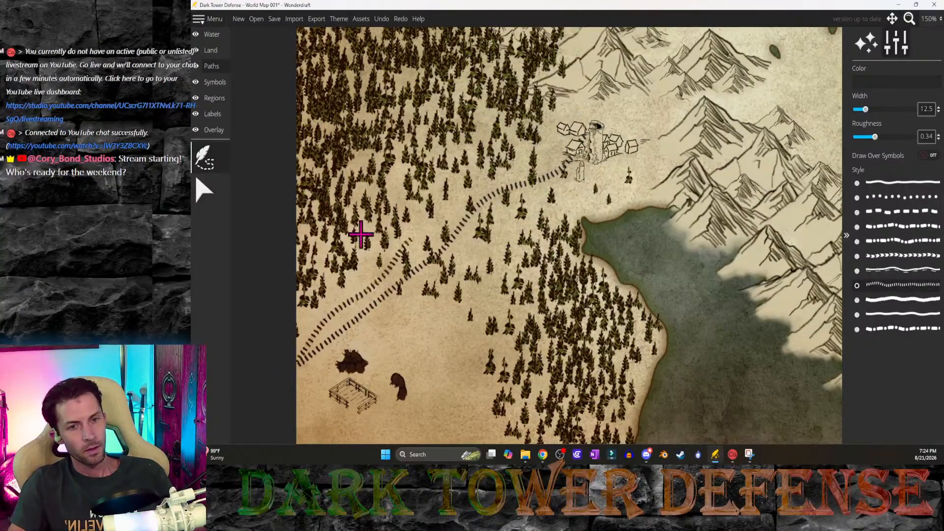
left_click(208, 186)
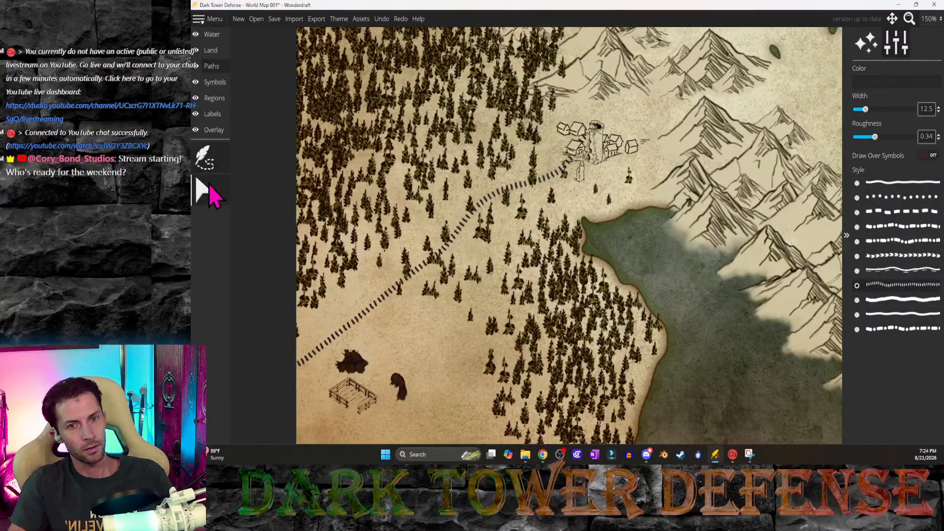
left_click(213, 158)
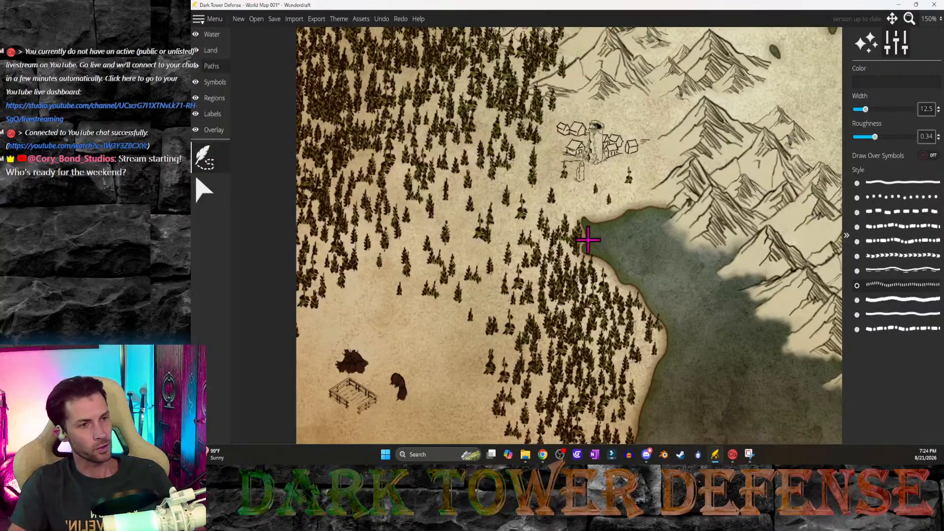
Step: Try a winding railroad-style path from the town between the trees to the west edge above the fenced camp
left_click(571, 154)
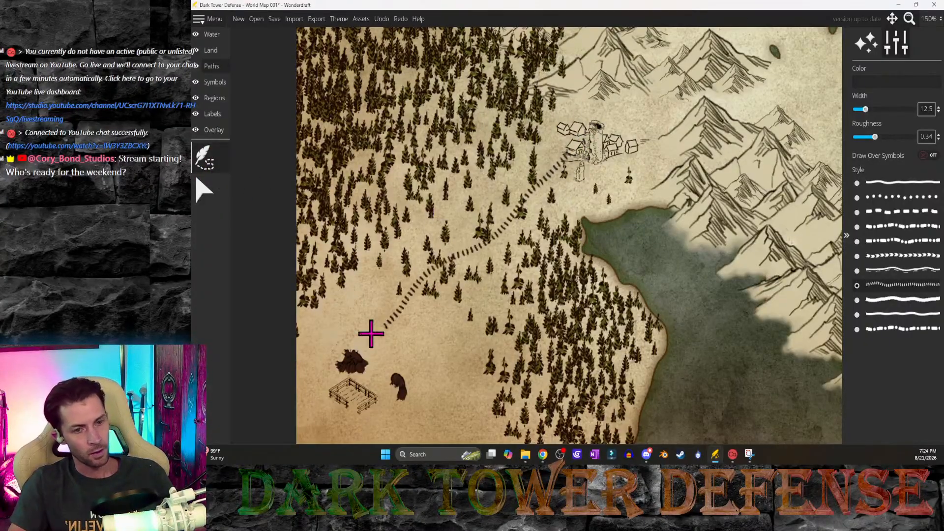
left_click(281, 392)
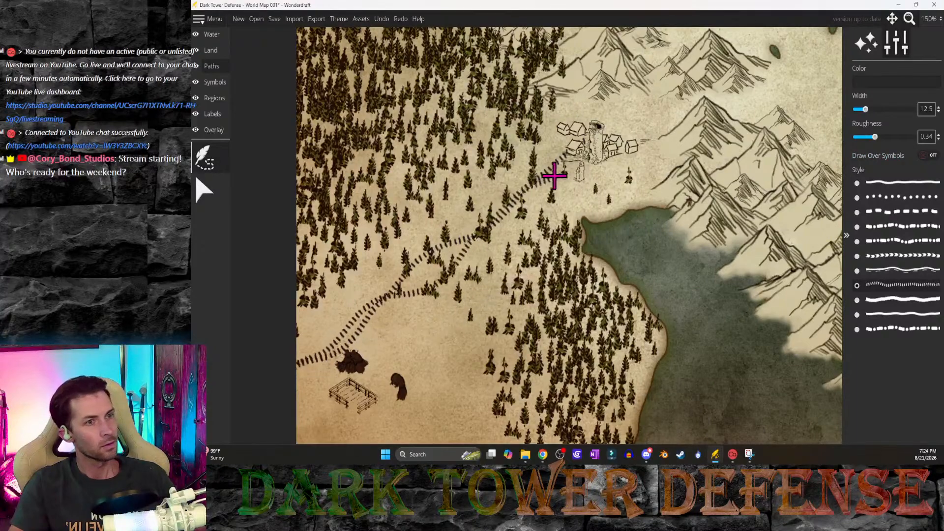
left_click(588, 150)
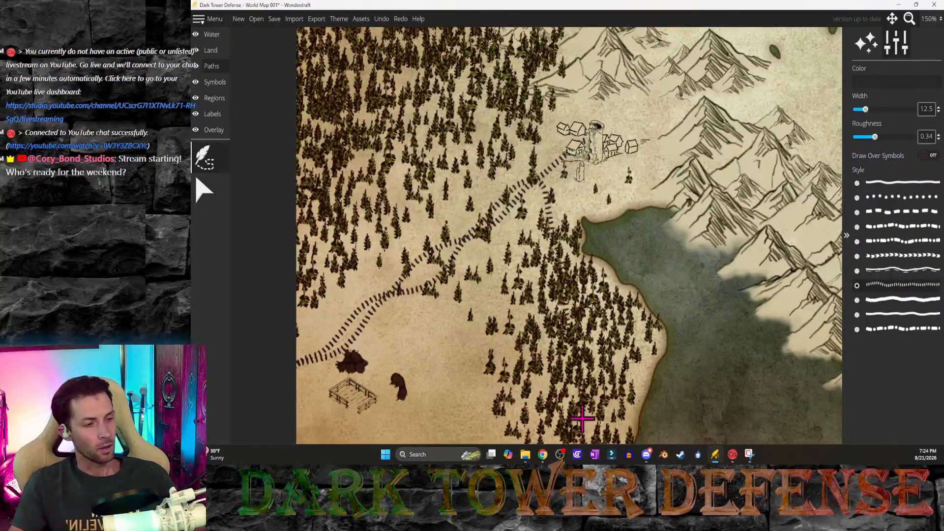
Step: Switch to the Chrome window with the Demonic Mountains page
left_click(547, 456)
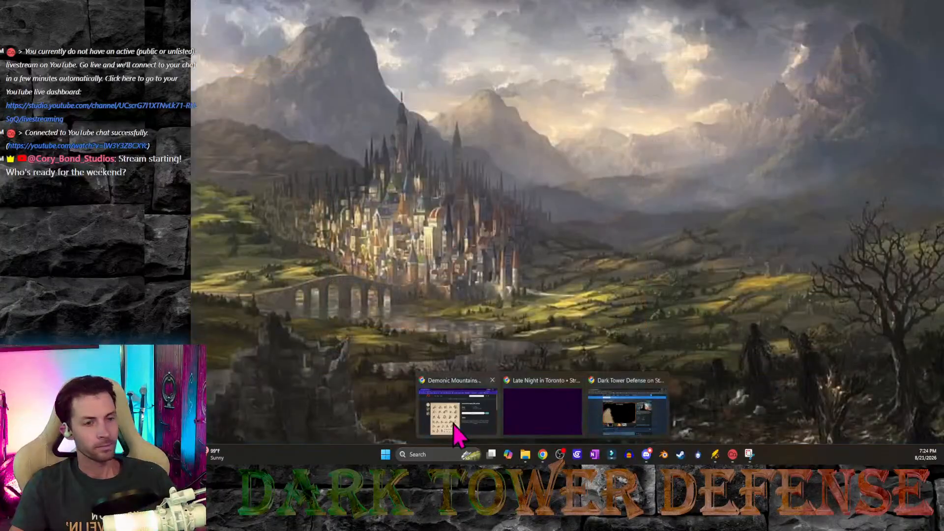
left_click(452, 426)
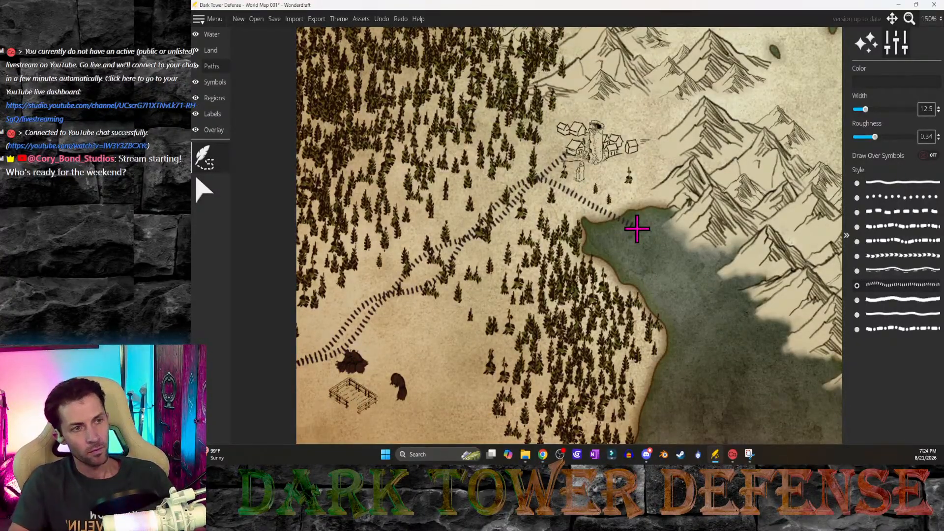
Step: Discard the unfinished path, try a straighter one from the town to the map's west edge, and undo it
key("Escape")
left_click(581, 141)
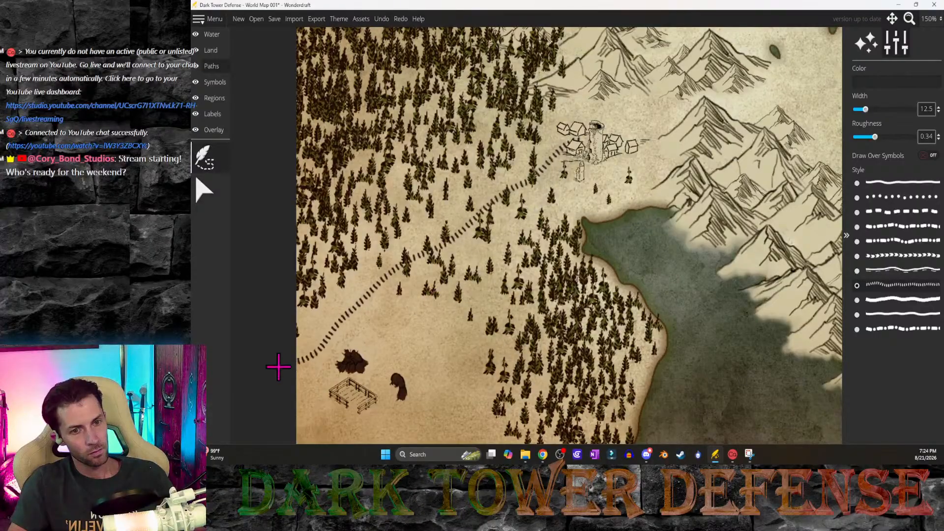
left_click(268, 379)
right_click(473, 251)
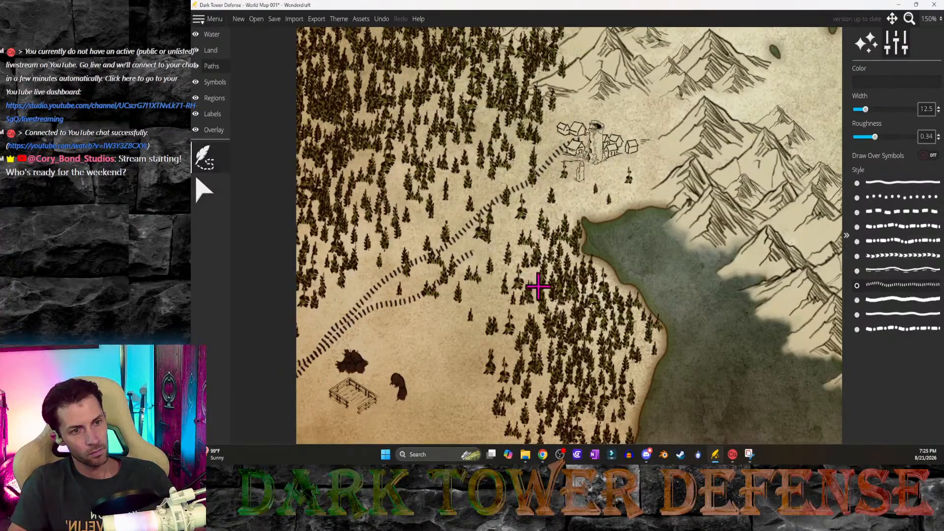
key("ctrl+z")
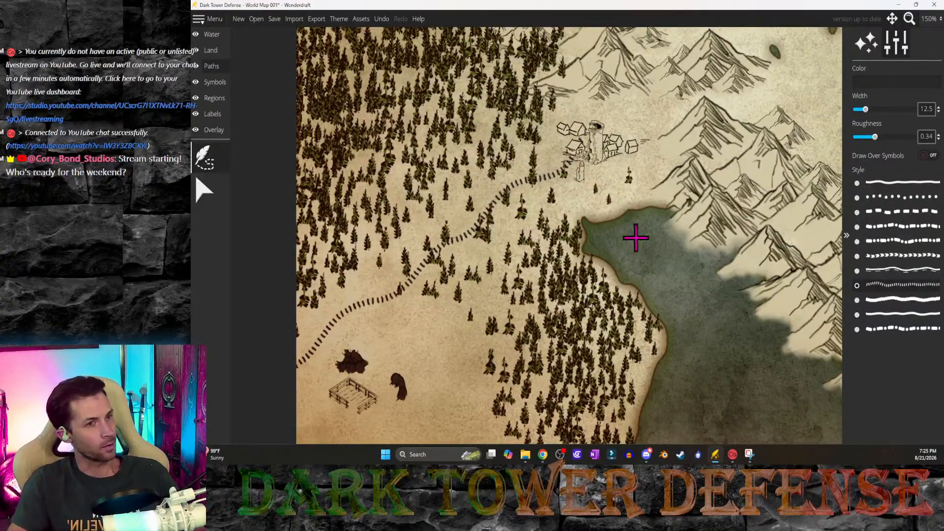
Step: Draw a railroad-style road from the town east over the mountains to the castle on the lake's southwest shore
middle_click_drag(546, 210, 521, 211)
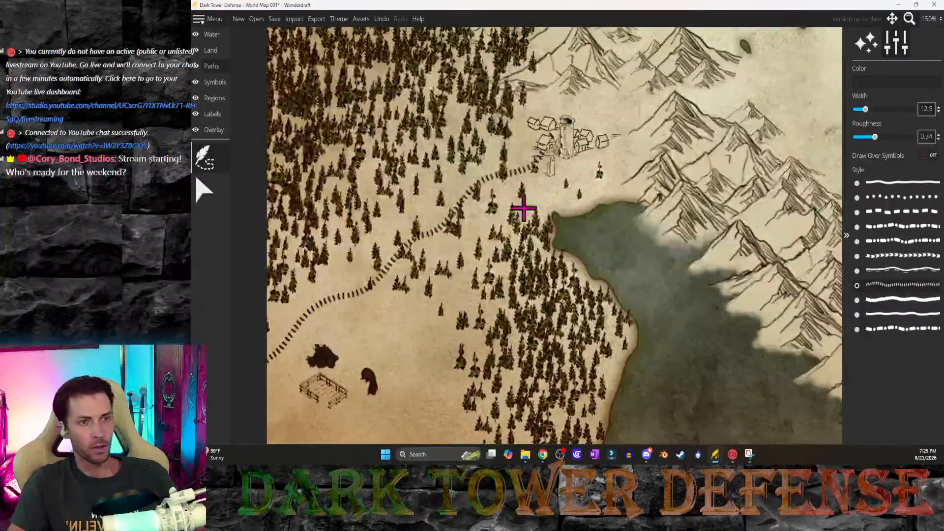
scroll(628, 153, "down", 2, "ctrl")
scroll(626, 167, "down", 4)
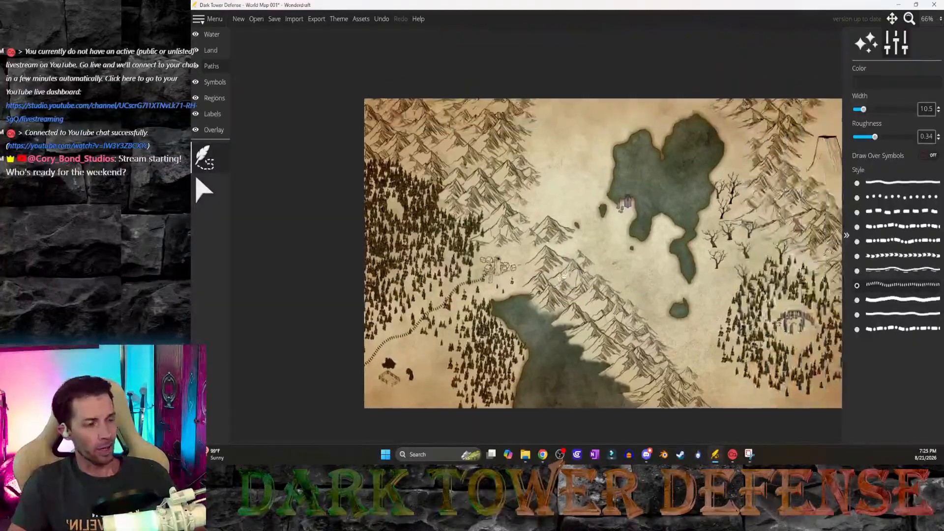
scroll(481, 270, "up", 1)
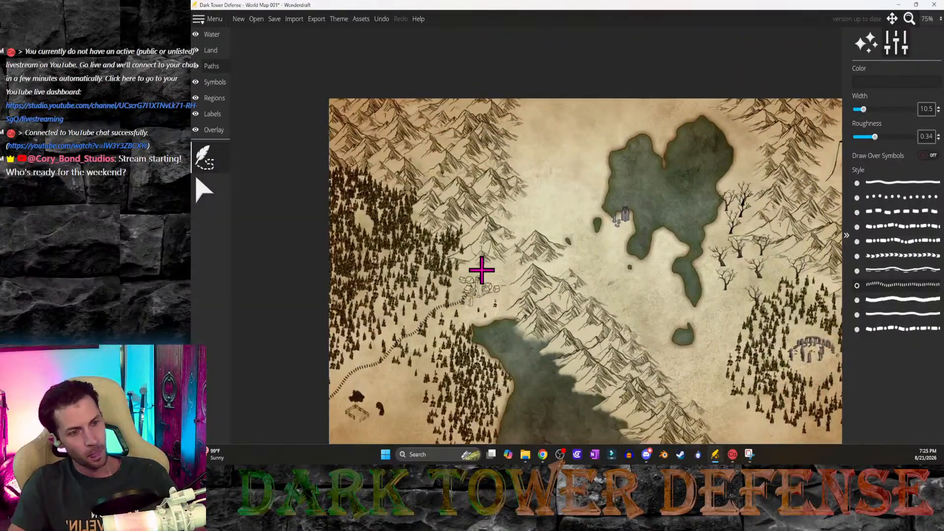
scroll(483, 289, "up", 2)
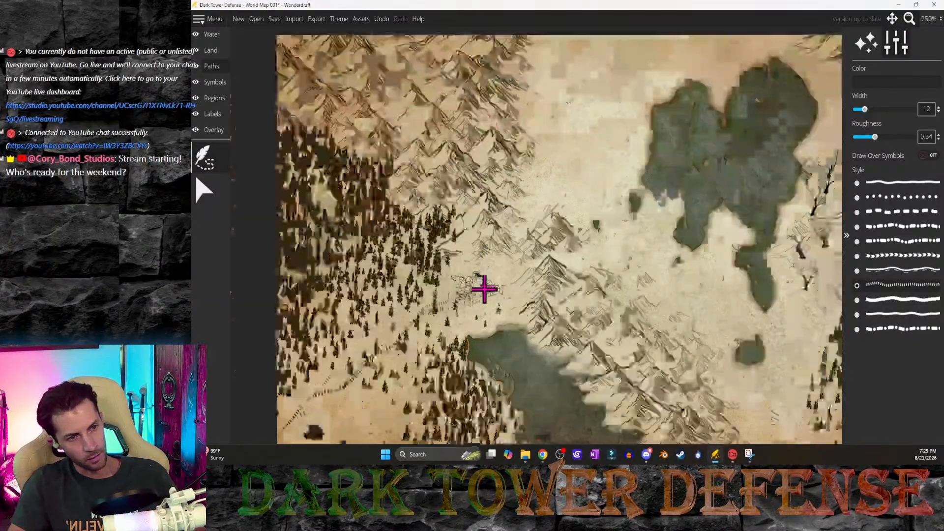
scroll(485, 285, "down", 1)
scroll(489, 288, "up", 1)
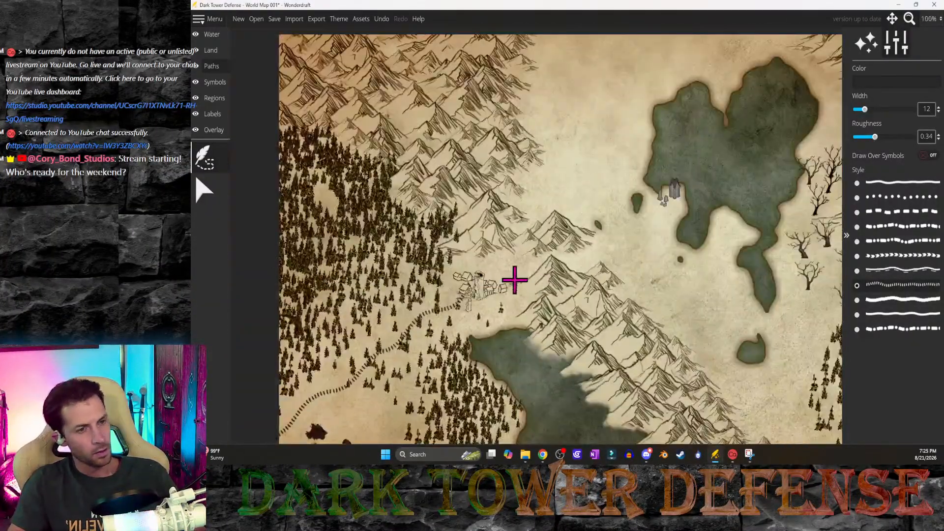
left_click(471, 290)
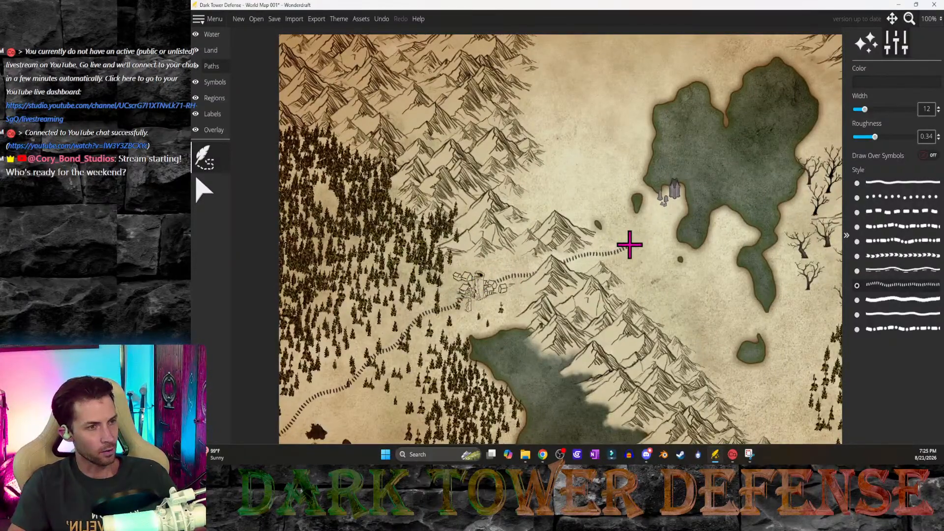
left_click(669, 196)
Step: Draw a road from the lakeside castle southeast between the lake and the small pond to the map's south edge
middle_click_drag(706, 295, 487, 268)
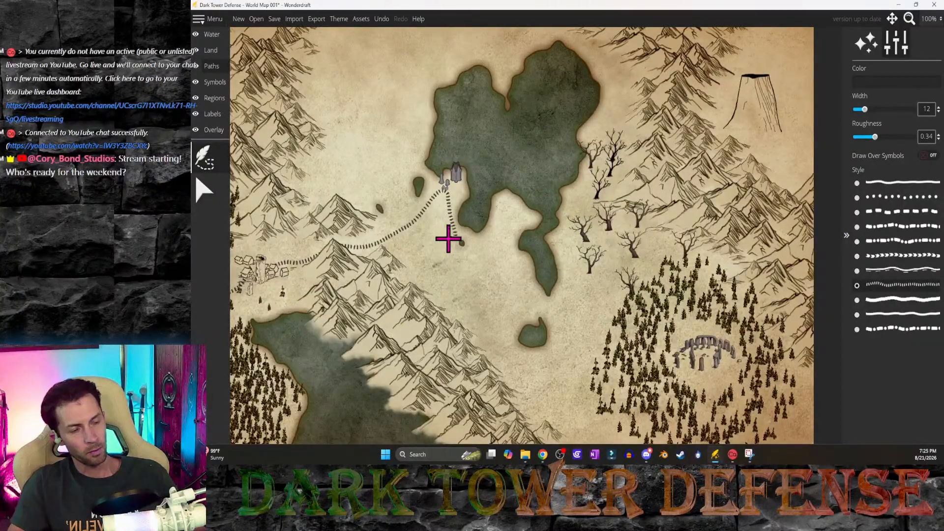
mouse_move(483, 242)
left_mouse_down()
mouse_move(554, 308)
mouse_move(571, 308)
left_mouse_up()
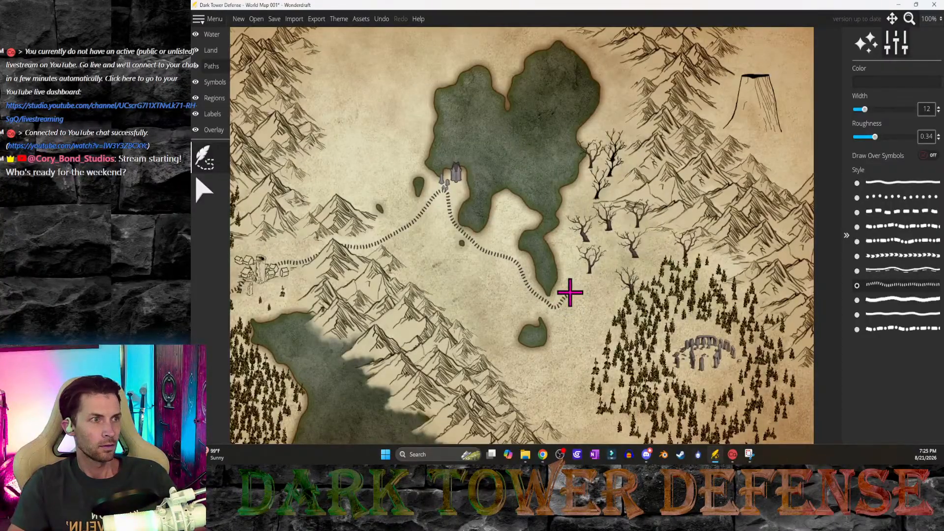
left_click(574, 350)
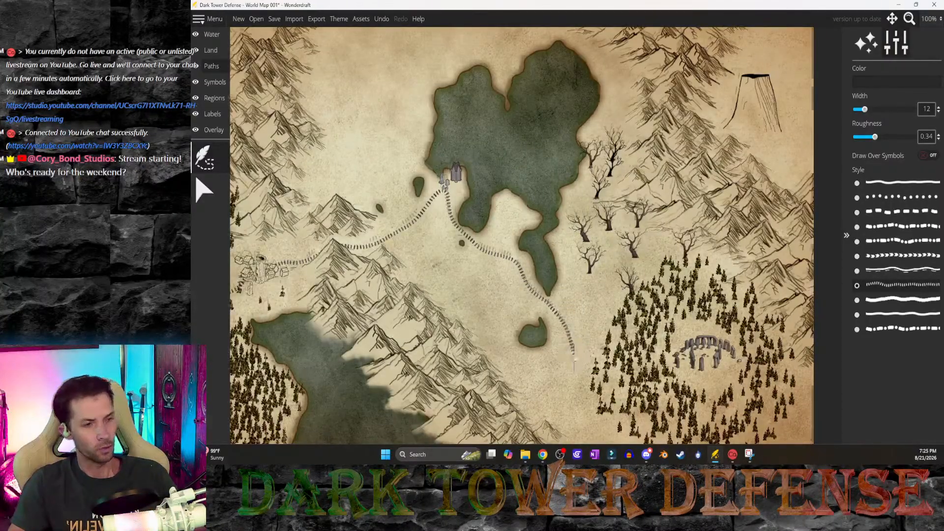
middle_click_drag(575, 350, 483, 181)
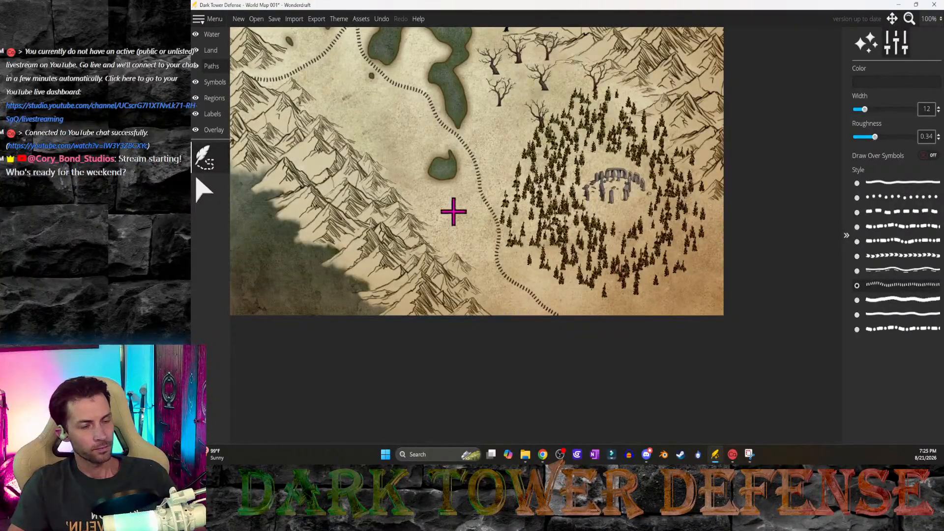
Step: Draw a road linking the town to the western forest clearing, and another from the castle to the map's north edge
middle_click_drag(453, 212, 593, 324)
scroll(583, 316, "down", 3)
middle_click_drag(514, 319, 549, 328)
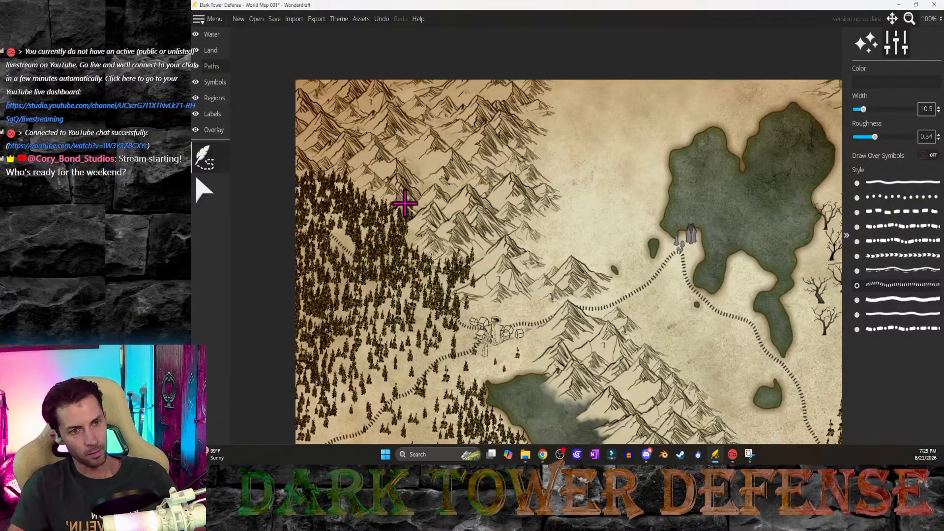
middle_click_drag(552, 202, 444, 291)
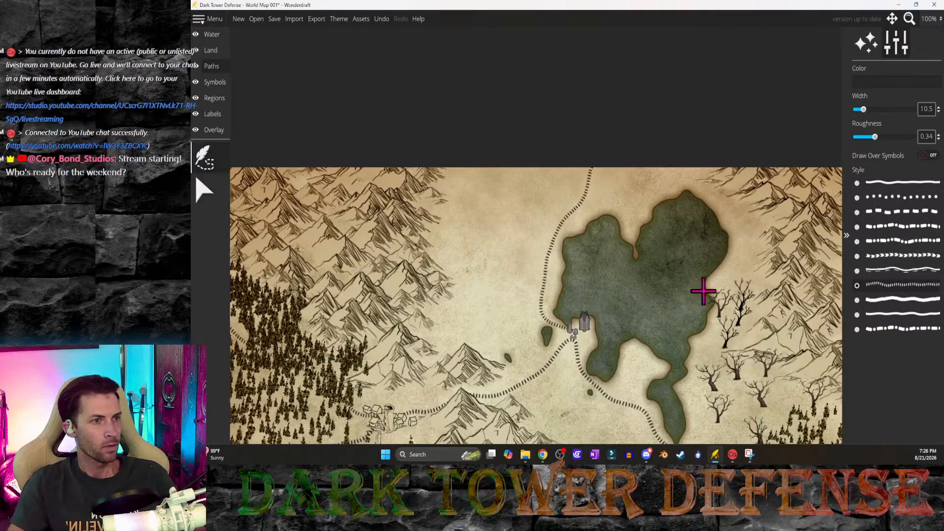
Step: Try the dashed path style with a diagonal stroke along the mountains' east side, and undo the stroke
middle_click_drag(641, 283, 584, 154)
scroll(483, 313, "down", 3)
middle_click_drag(483, 313, 587, 247)
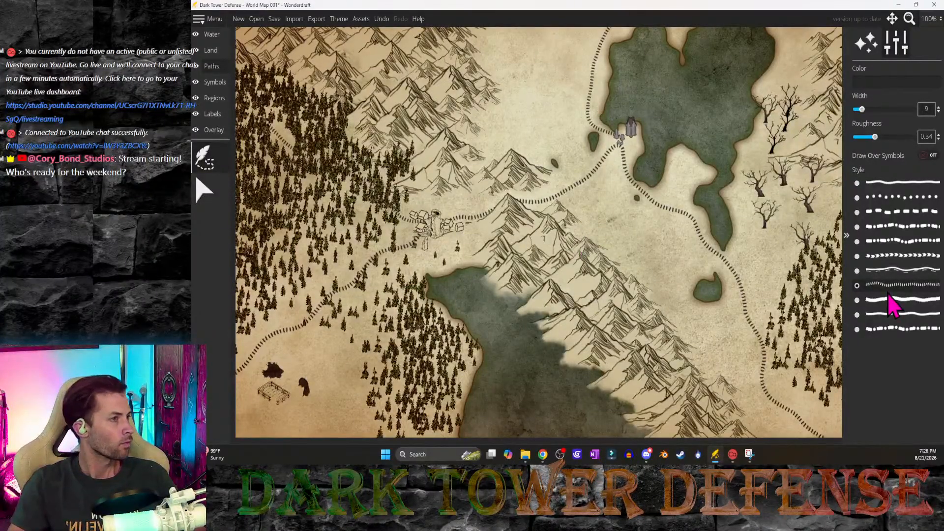
left_click(894, 212)
mouse_move(601, 208)
left_mouse_down()
mouse_move(708, 329)
mouse_move(764, 425)
mouse_move(757, 399)
left_mouse_up()
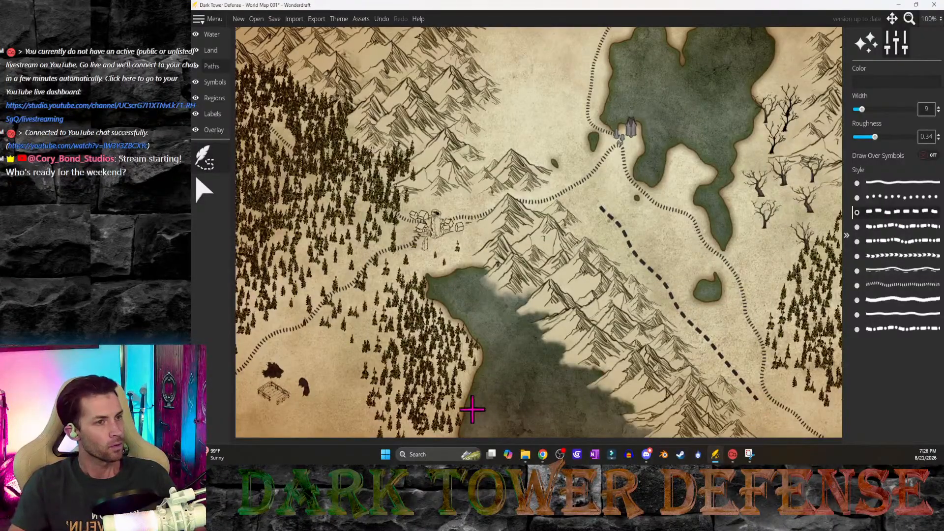
key("ctrl+z")
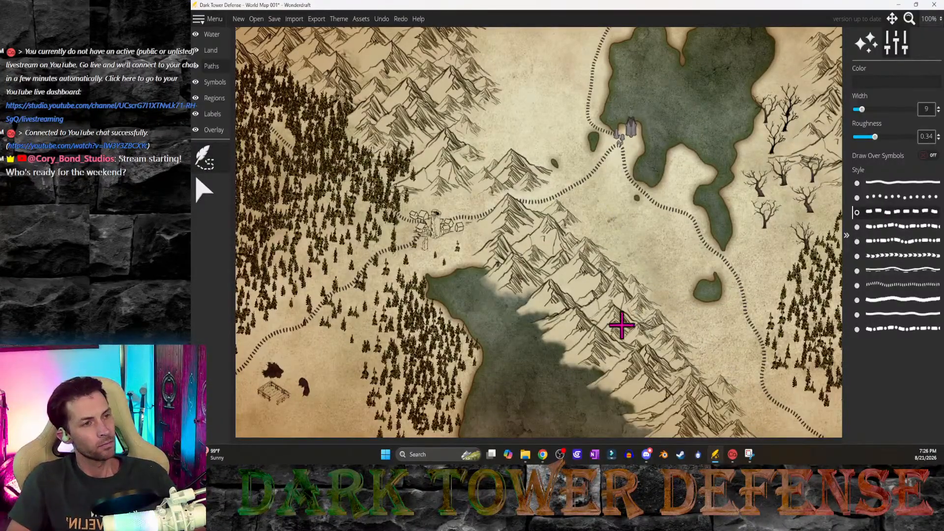
Step: Undo all the railroad-style roads drawn between the town, the castle and the map edges
middle_click_drag(489, 313, 464, 304)
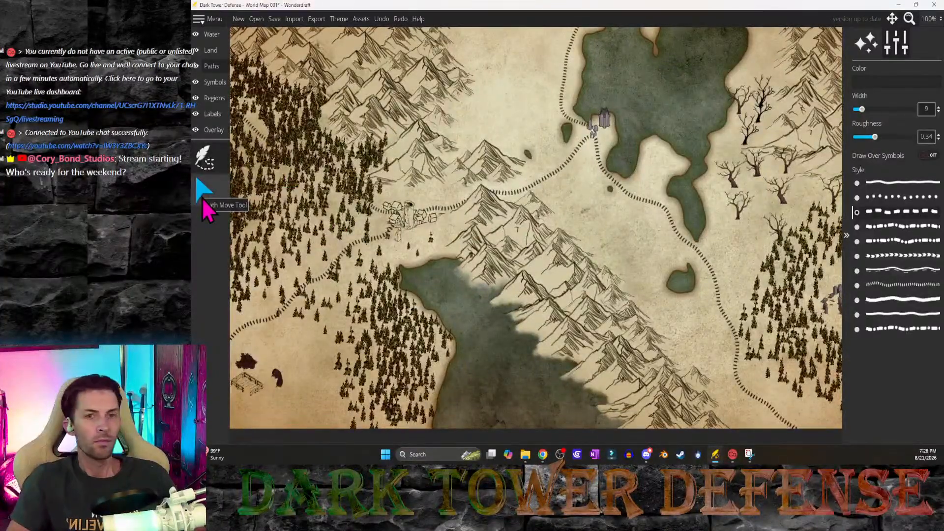
scroll(563, 319, "down", 1)
middle_click_drag(564, 319, 572, 356)
middle_click_drag(640, 335, 684, 334)
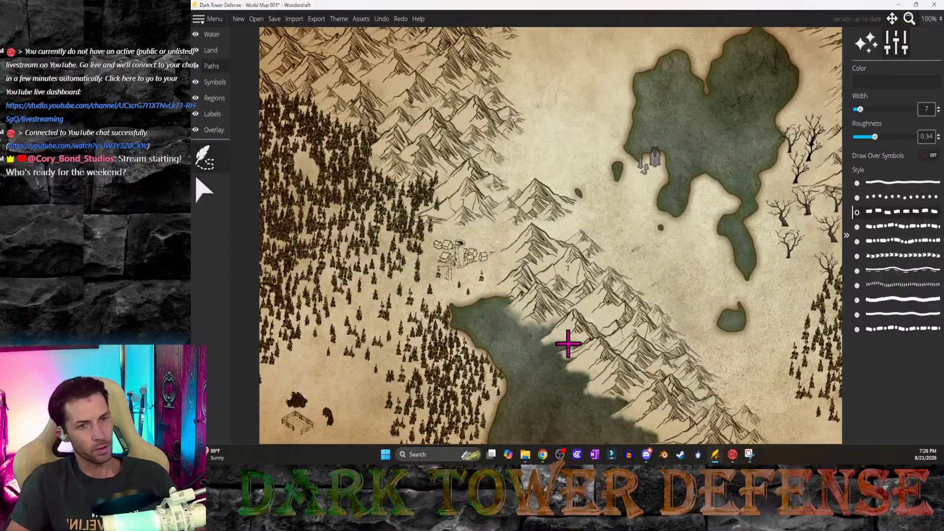
middle_click_drag(567, 342, 627, 337)
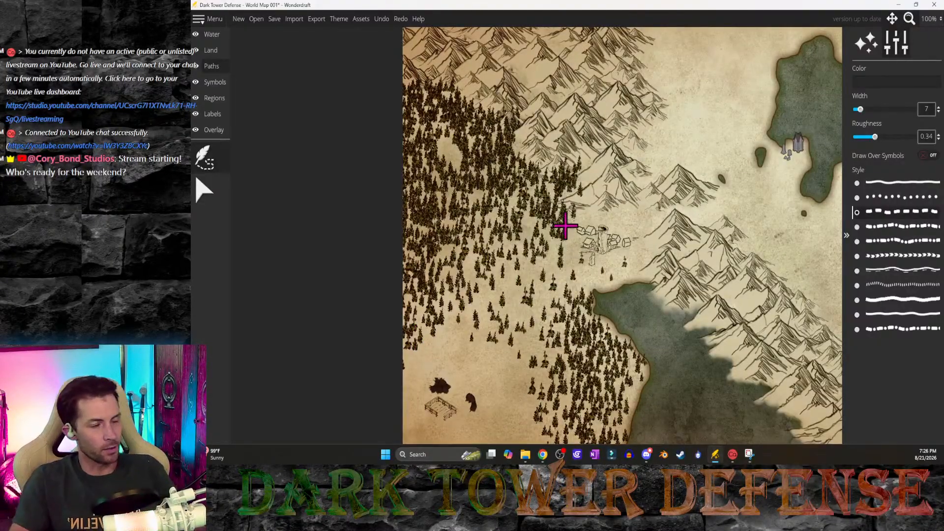
Step: Examine the western forest, the northern mountains and the surroundings of the town for possible road routes
middle_click_drag(559, 233, 581, 314)
scroll(478, 215, "up", 3)
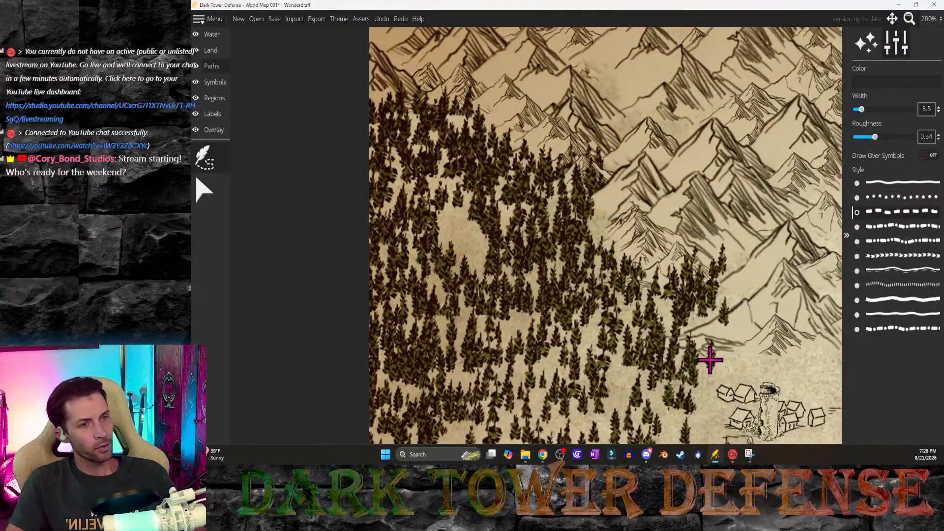
scroll(716, 361, "down", 3)
middle_click_drag(718, 364, 581, 138)
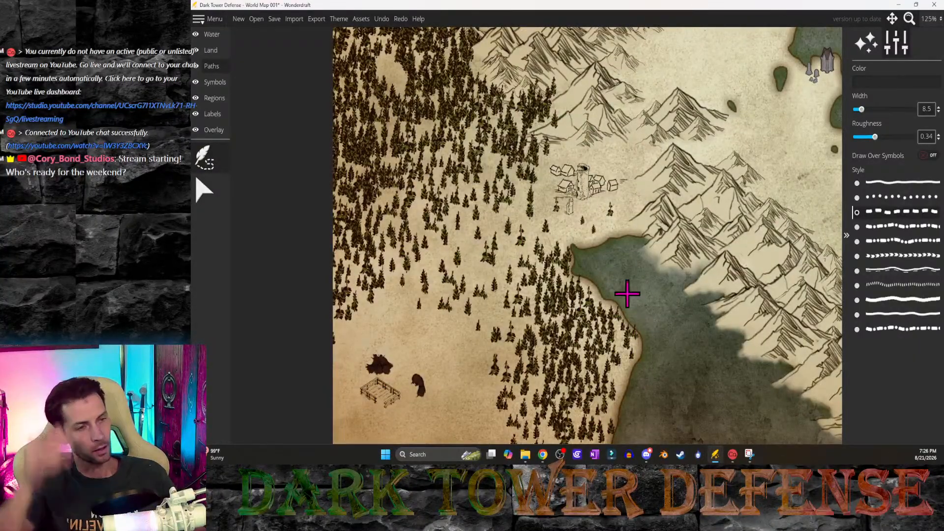
middle_click_drag(507, 156, 566, 241)
middle_click_drag(483, 153, 516, 227)
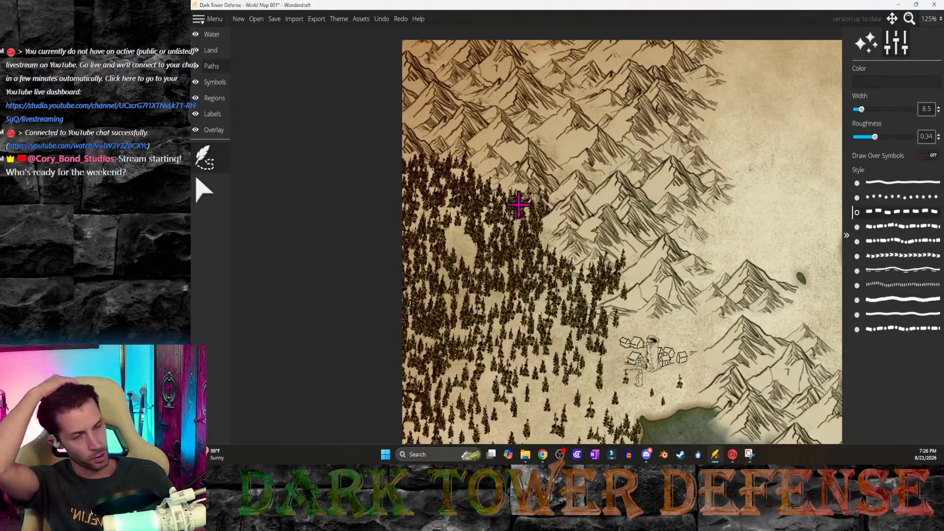
middle_click_drag(737, 378, 664, 375)
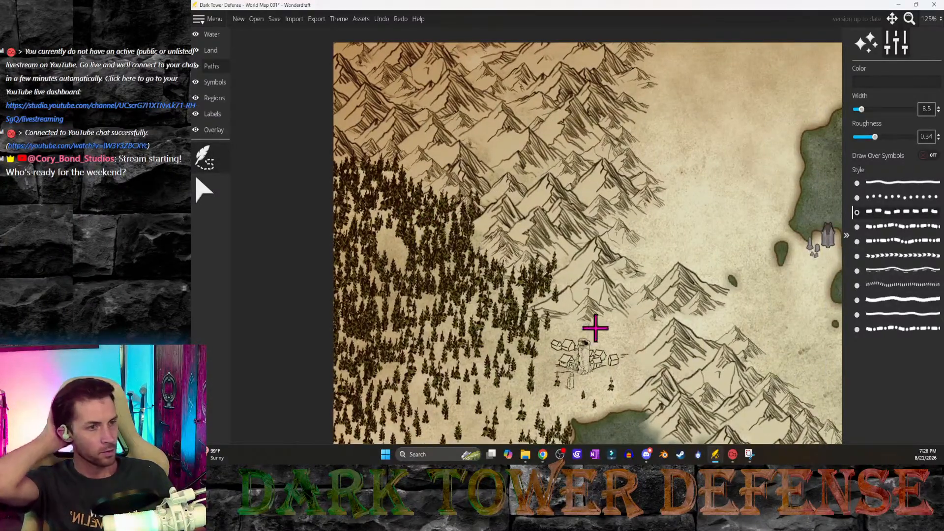
Step: Search the settlement symbols for "castle"
middle_click_drag(575, 354, 535, 391)
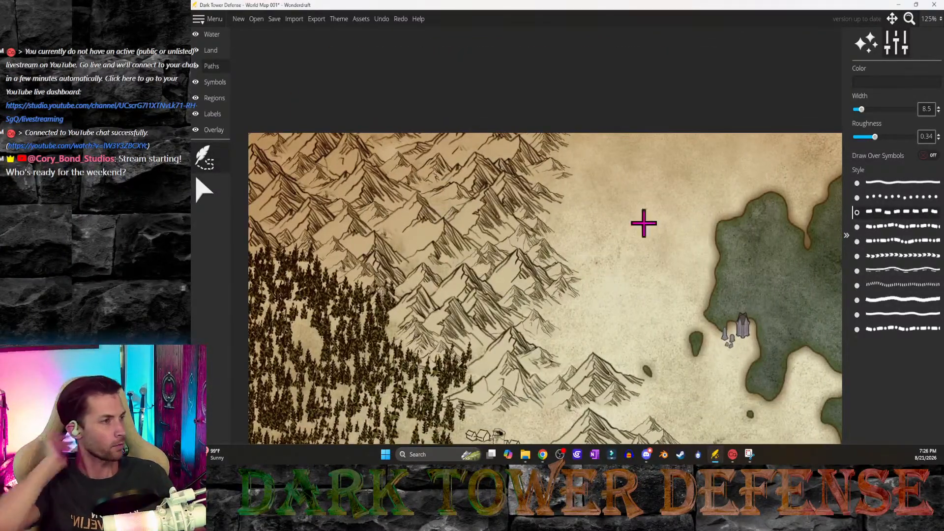
left_click(216, 82)
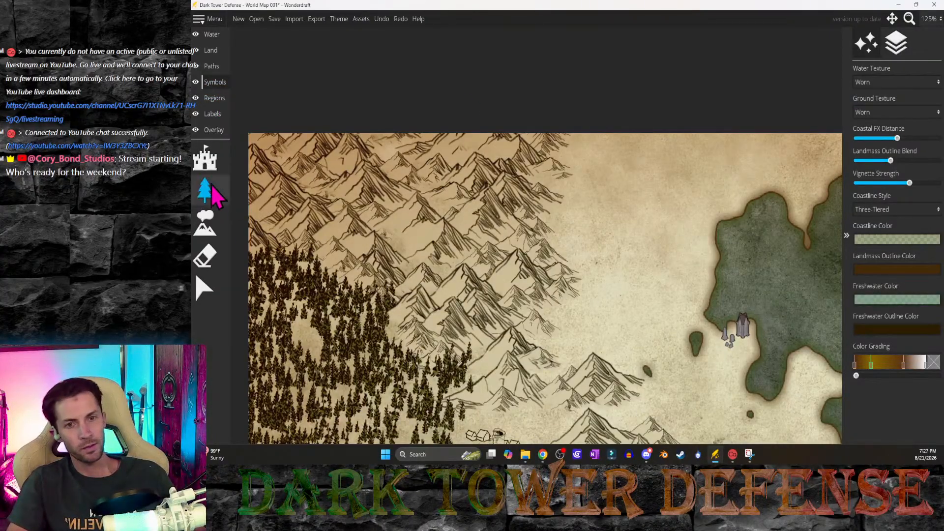
left_click(205, 158)
middle_click_drag(530, 231, 607, 230)
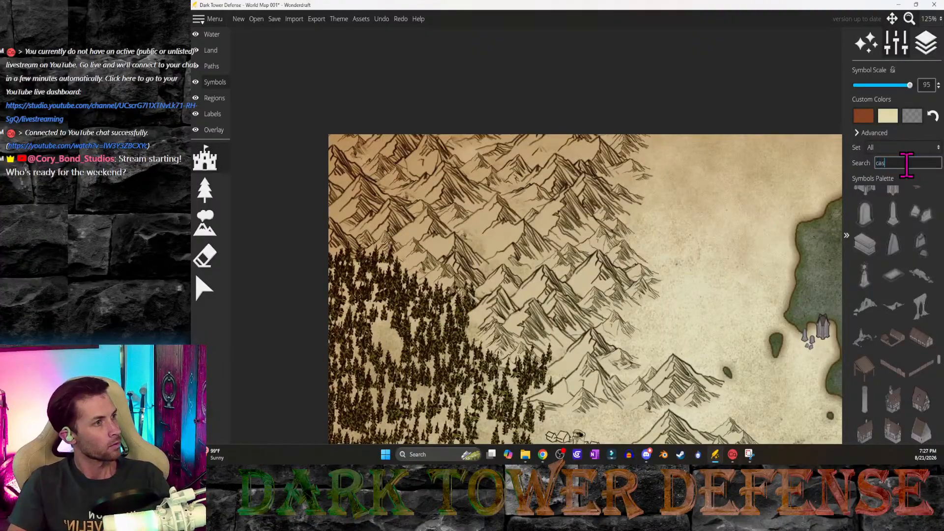
key("Return")
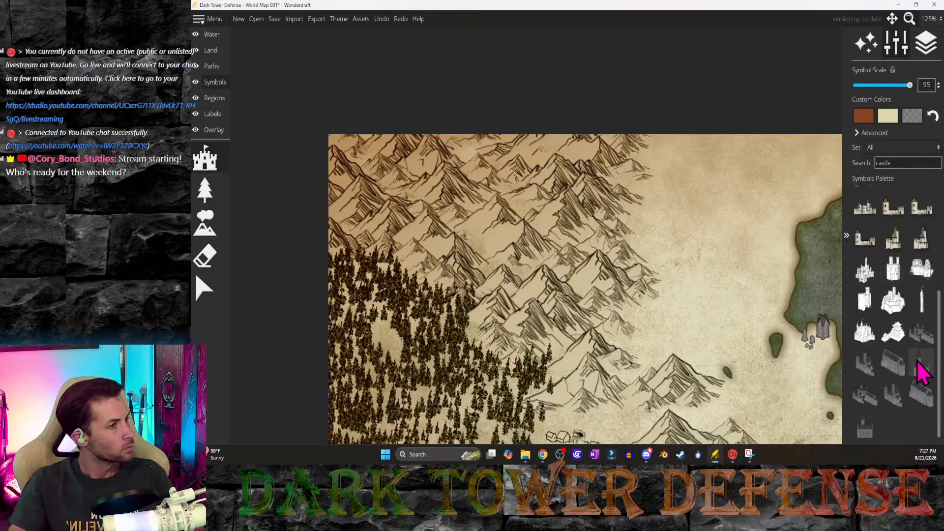
Step: Try out the castle symbols on the map at scale 80, comparing the square keep with the twin-towered castle
left_click(865, 300)
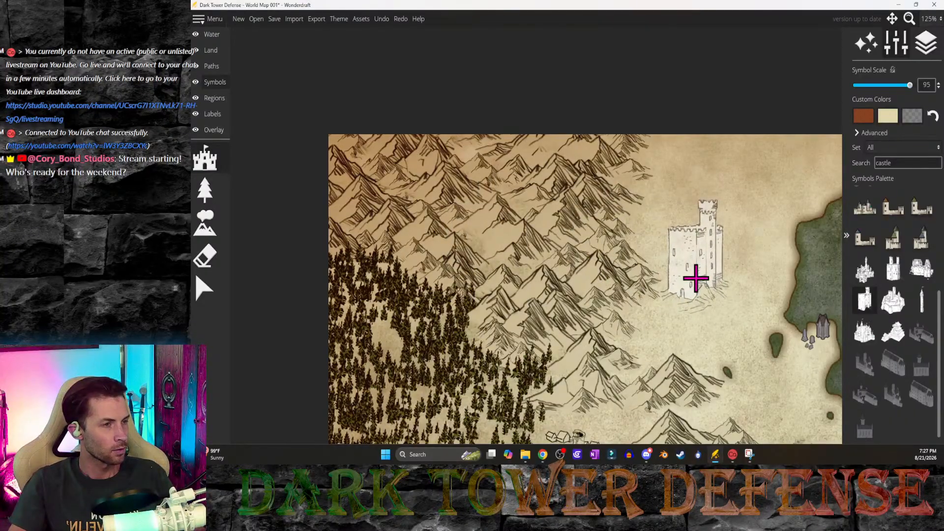
scroll(696, 278, "down", 3)
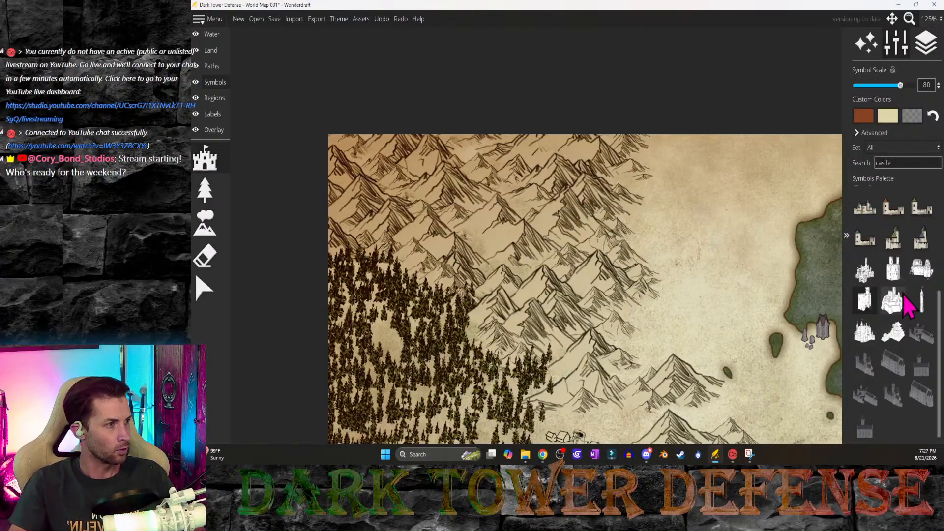
left_click(895, 270)
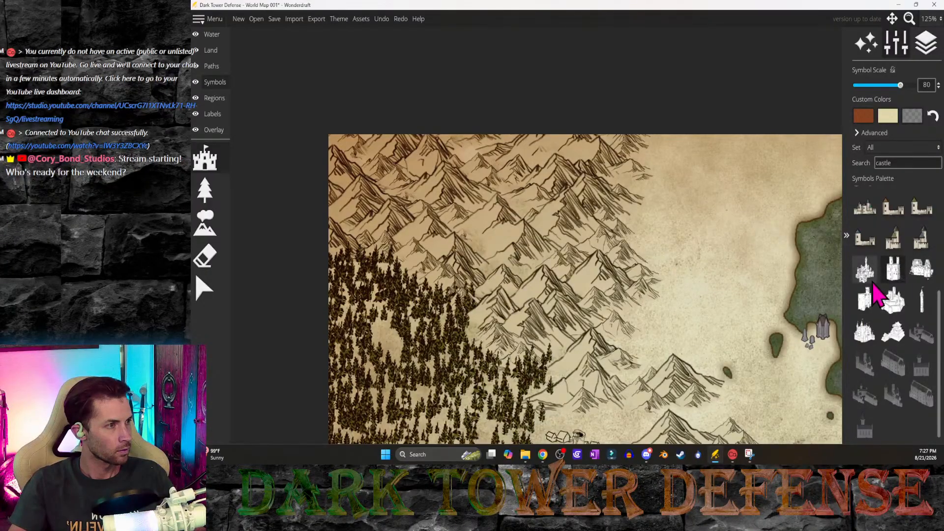
scroll(874, 286, "up", 3)
scroll(866, 305, "down", 3)
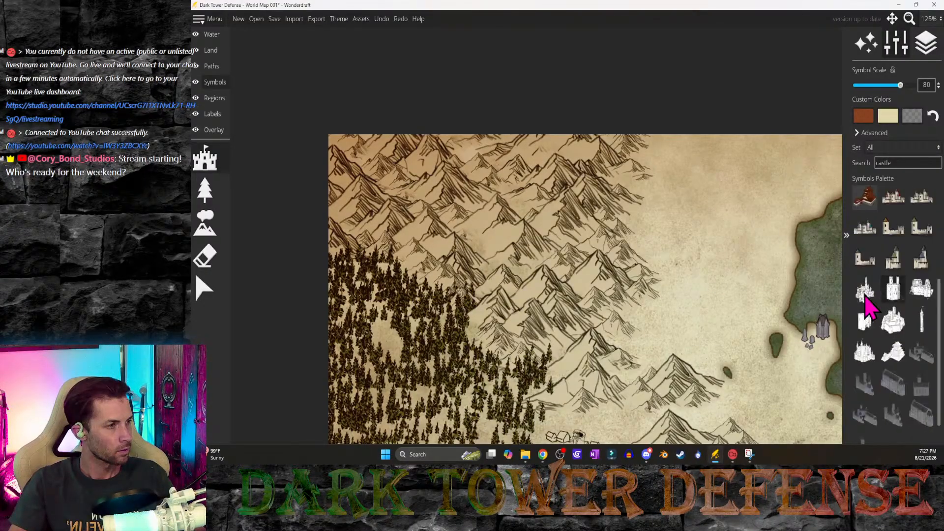
Step: Place the square castle keep with the tall tower among the northern mountains at symbol scale 55
left_click(865, 320)
scroll(512, 218, "down", 5, "ctrl")
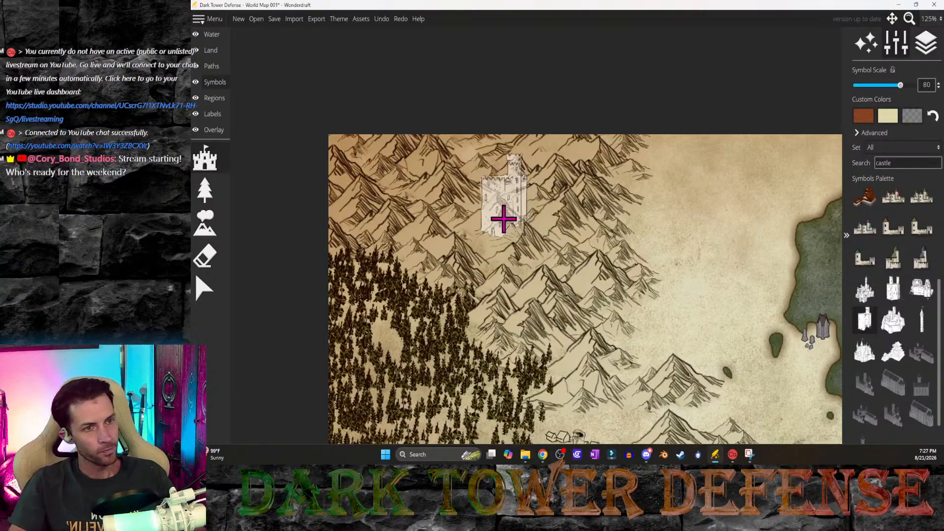
scroll(493, 212, "down", 3, "ctrl")
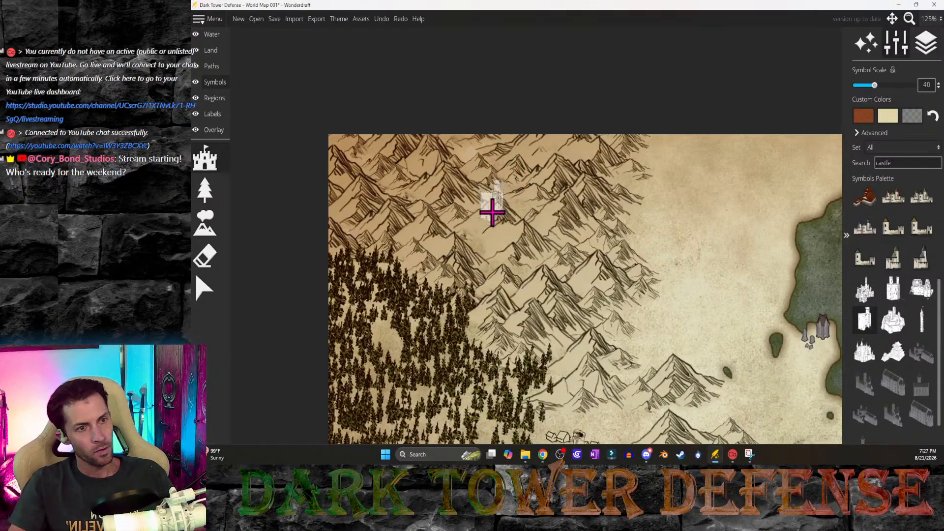
scroll(493, 213, "down", 3)
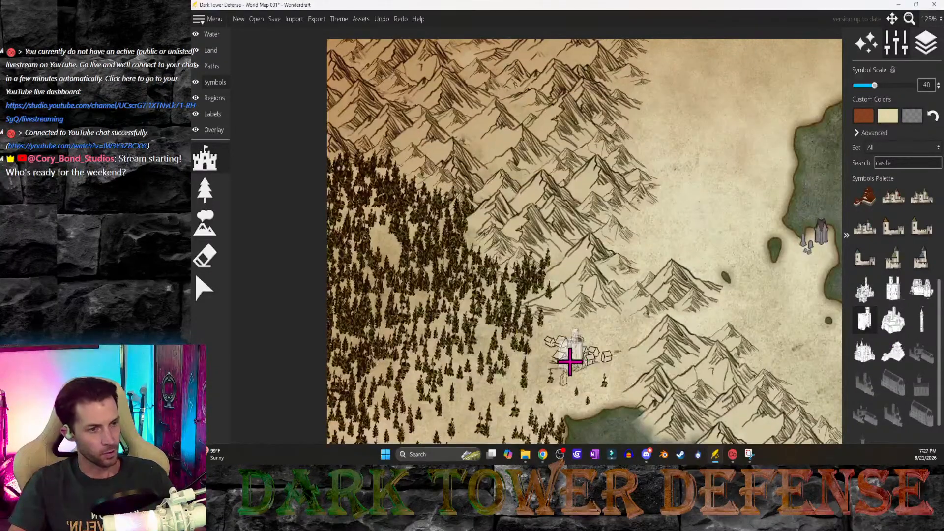
scroll(519, 140, "up", 4)
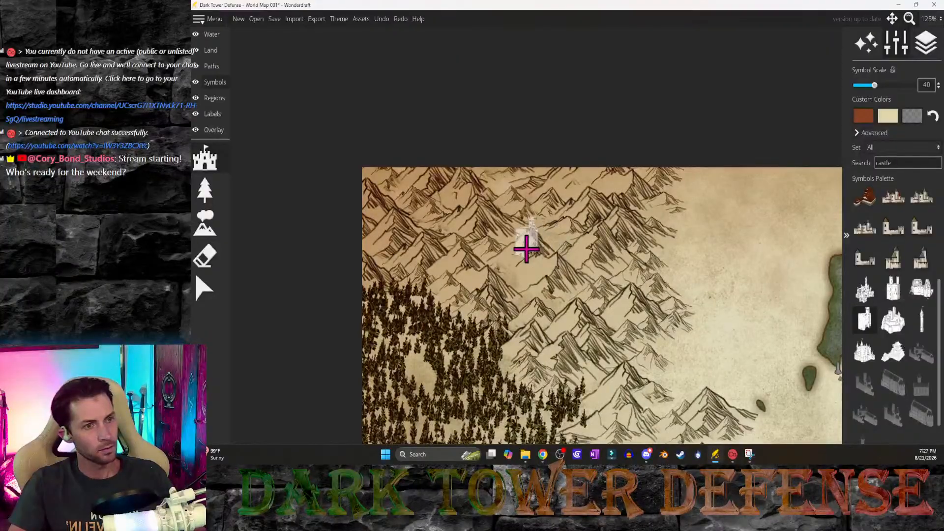
left_click(553, 244)
key("ctrl+z")
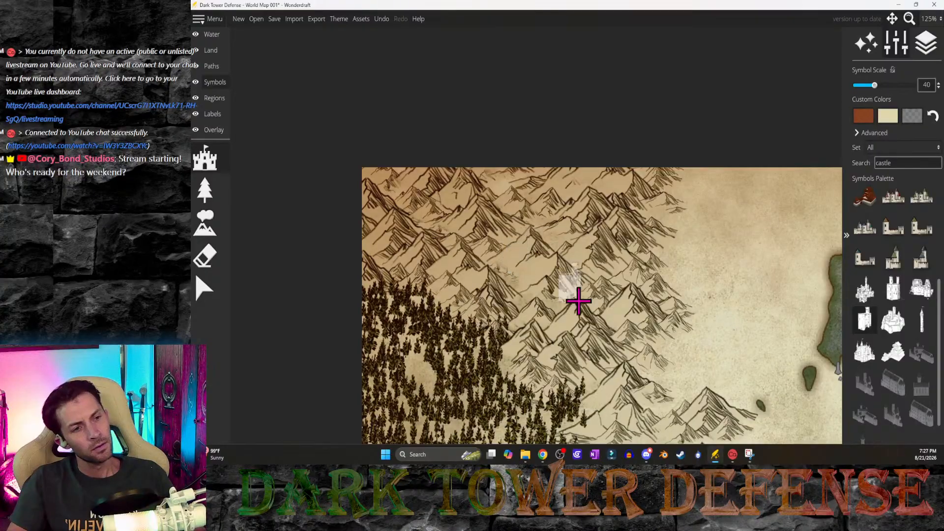
scroll(528, 237, "up", 3, "ctrl")
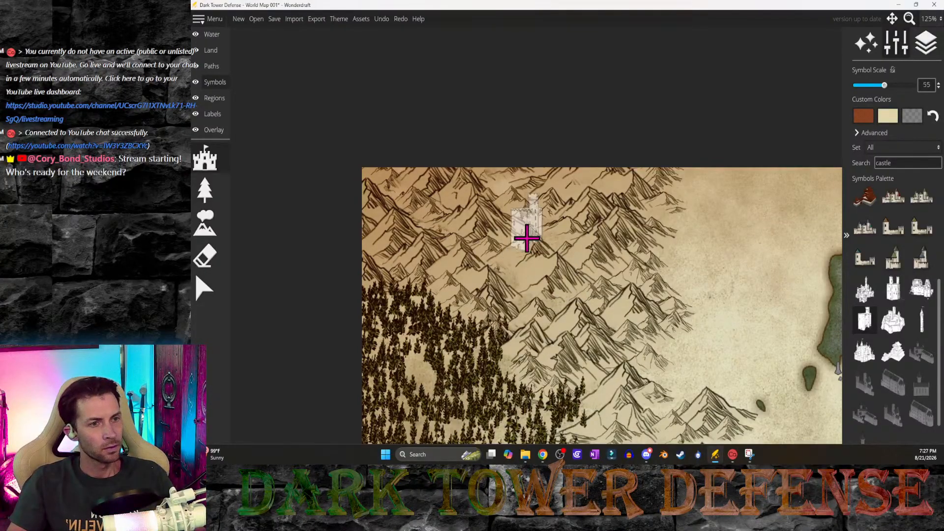
left_click(516, 242)
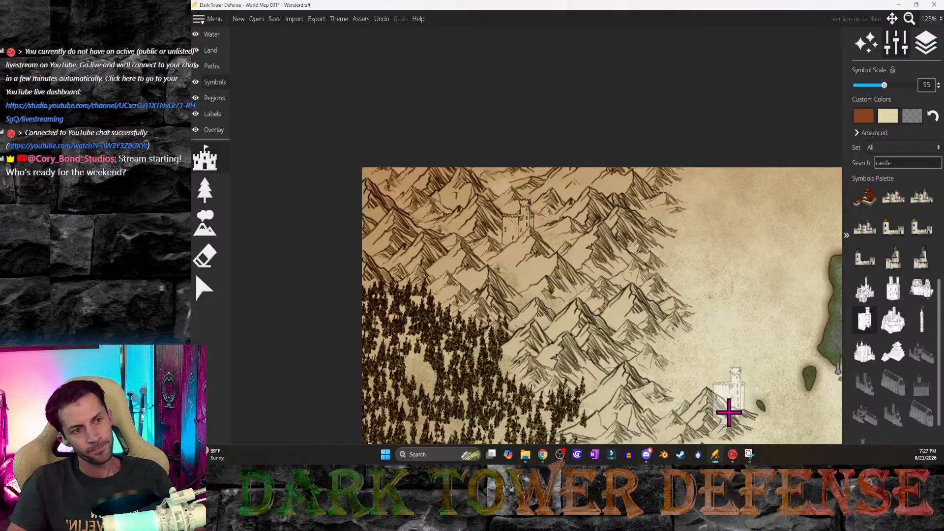
Step: Try out the slender tower symbol at scale 20 around the mountains and the plain west of the lake
scroll(685, 379, "down", 3, "ctrl")
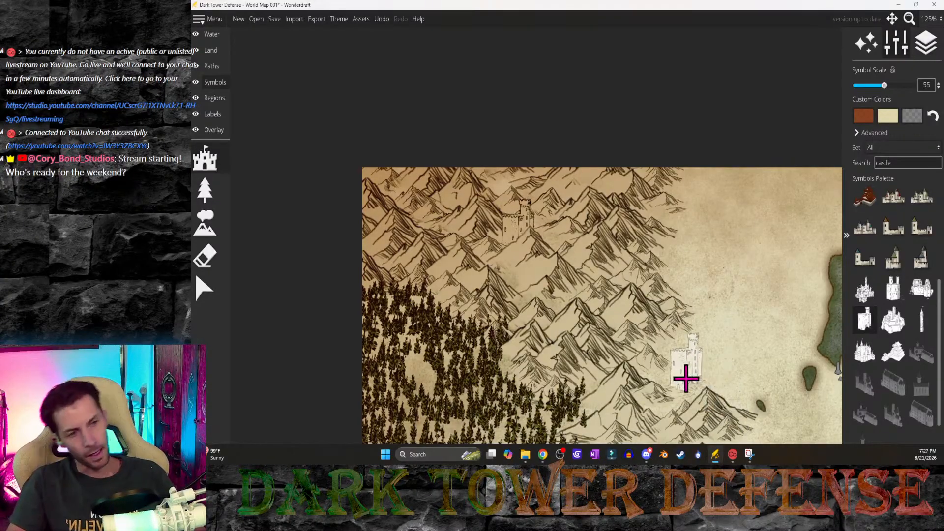
middle_click_drag(686, 380, 616, 293)
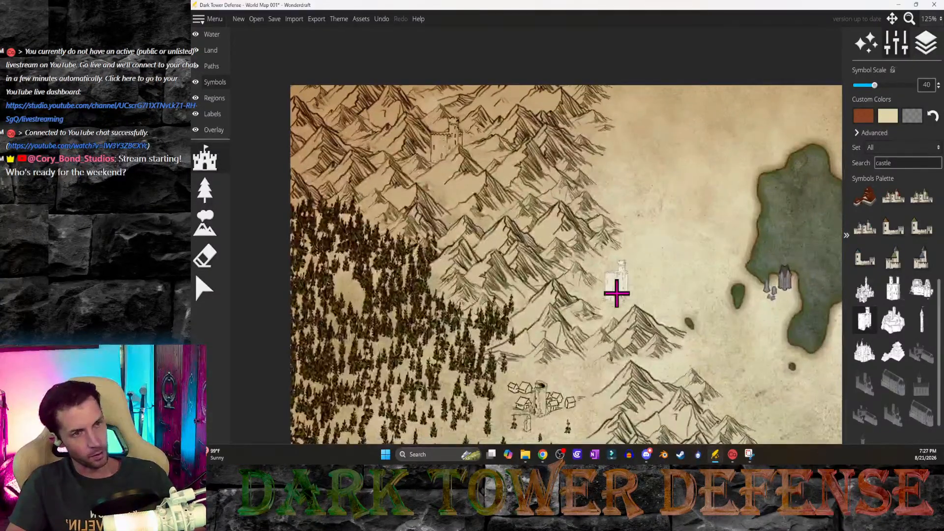
middle_click_drag(580, 231, 677, 291)
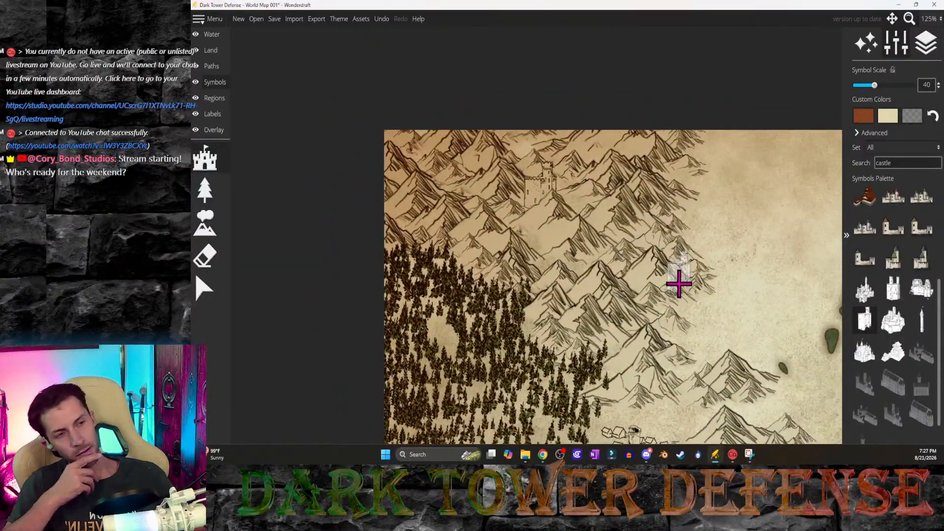
left_click(922, 320)
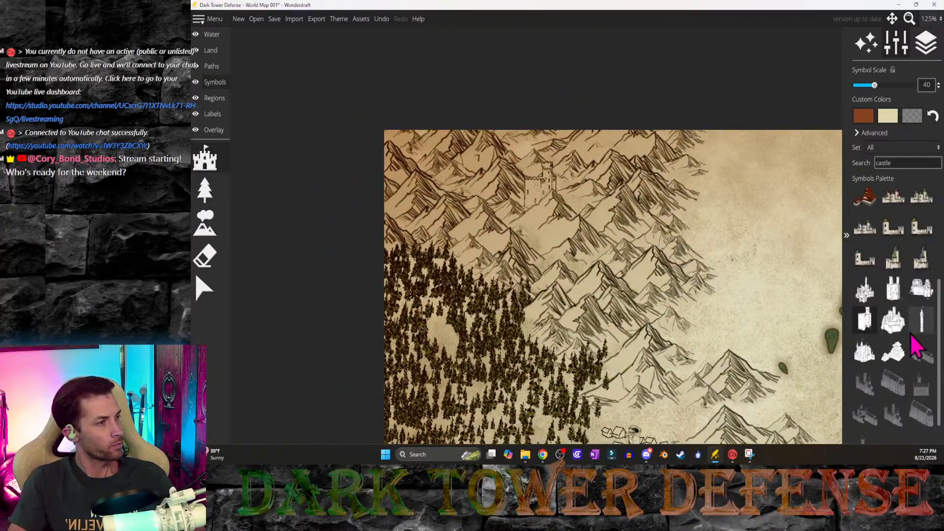
scroll(521, 216, "down", 4, "ctrl")
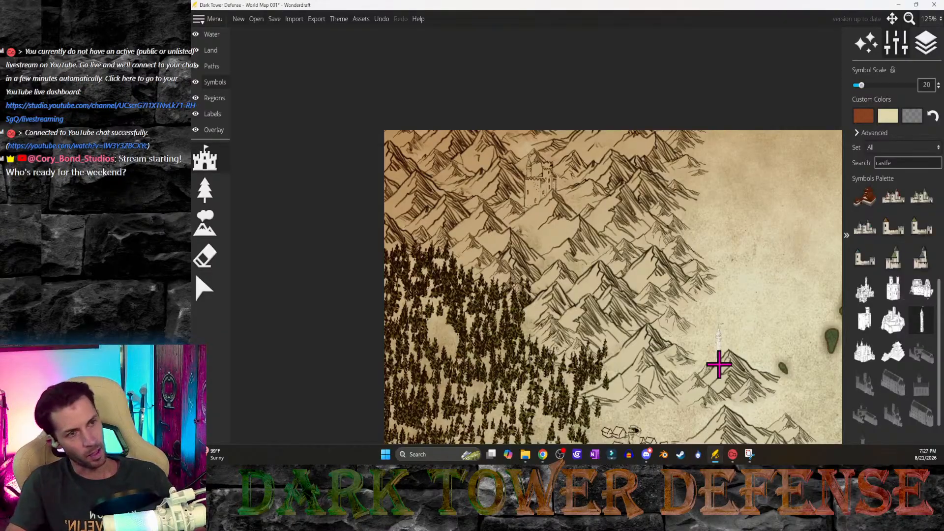
middle_click_drag(719, 364, 618, 358)
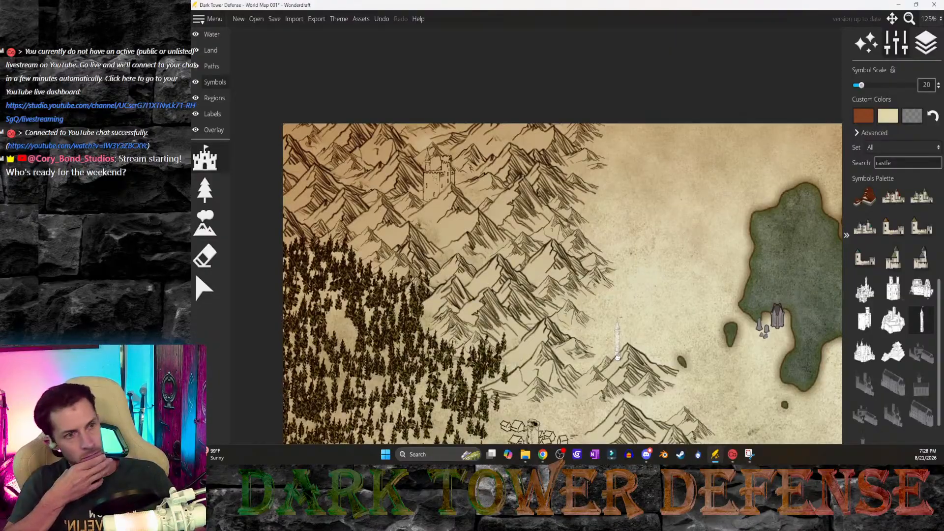
middle_click_drag(617, 359, 564, 328)
middle_click_drag(660, 312, 538, 290)
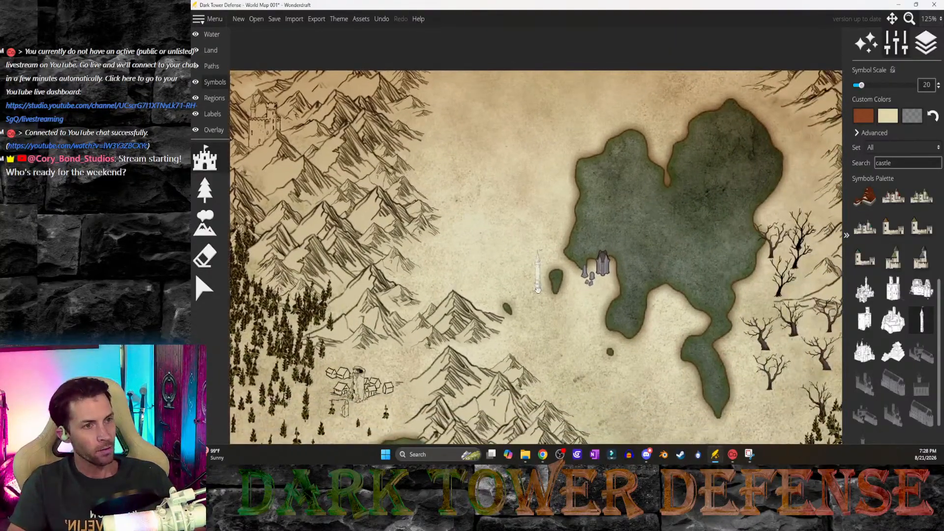
middle_click_drag(443, 152, 491, 264)
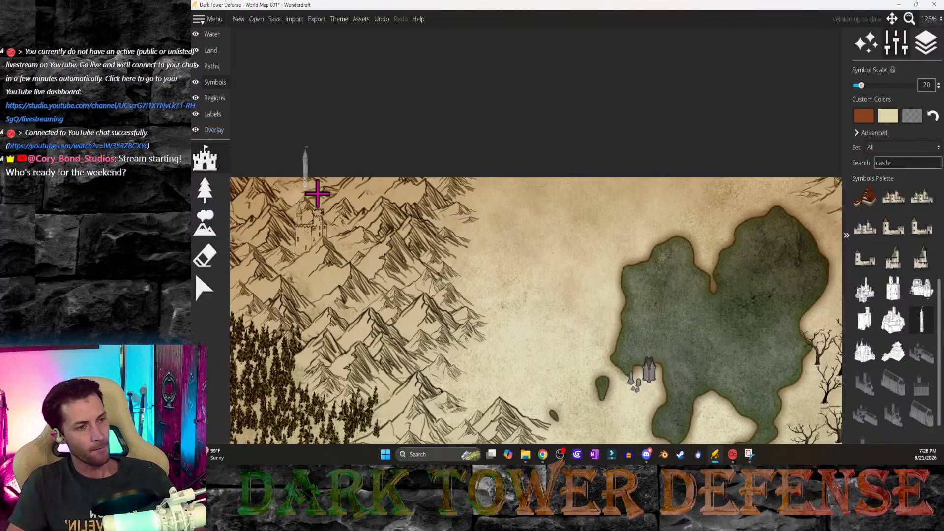
middle_click_drag(447, 249, 532, 298)
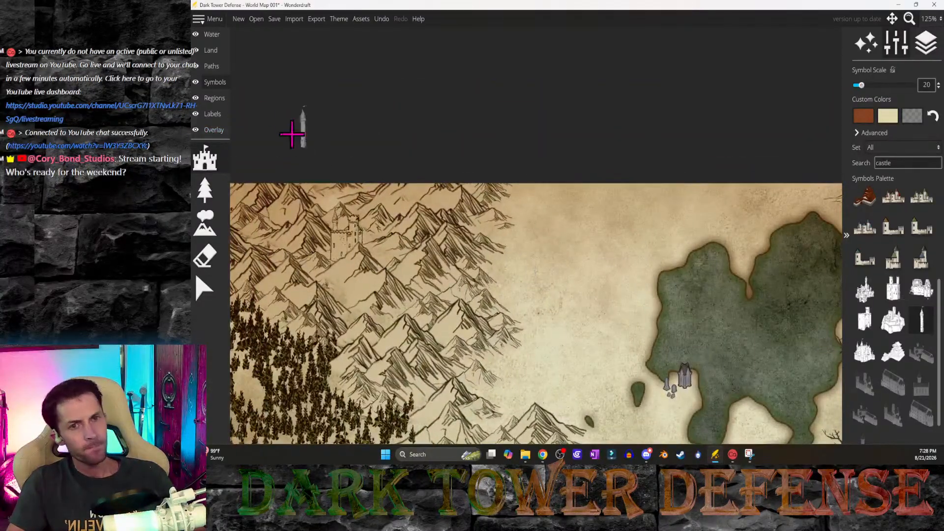
Step: Try the river tool with a diagonal stroke across the plain between the mountains and the lake, and undo it
left_click(212, 34)
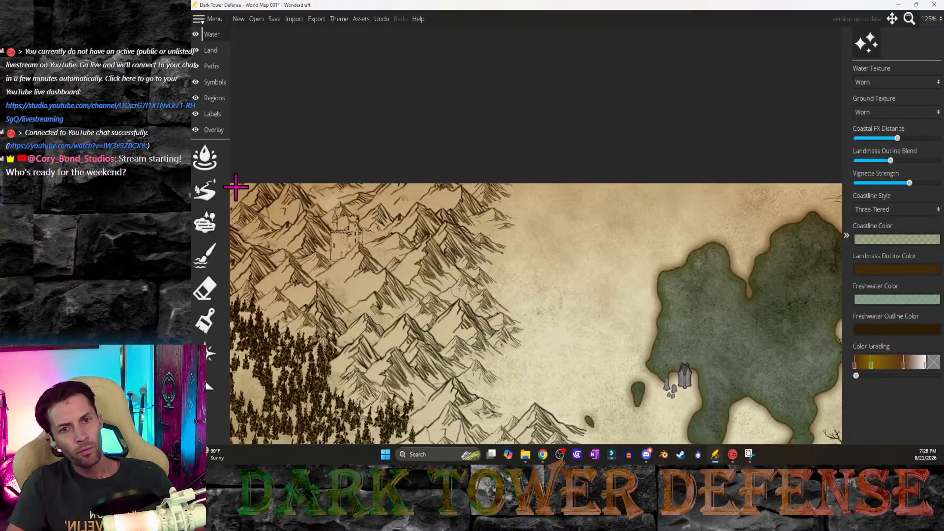
left_click(213, 204)
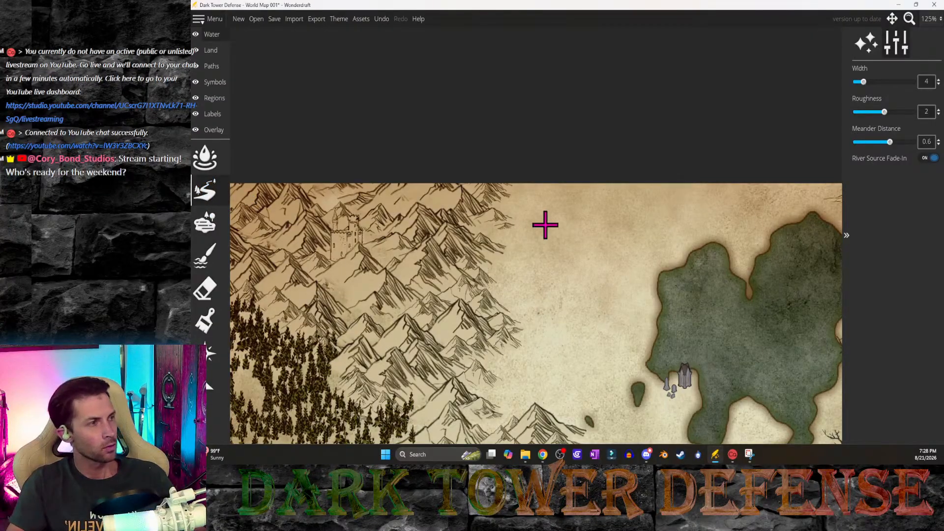
mouse_move(545, 230)
left_mouse_down()
mouse_move(577, 339)
mouse_move(571, 381)
mouse_move(662, 422)
mouse_move(550, 361)
left_mouse_up()
middle_click_drag(651, 317, 608, 242)
left_click_drag(510, 163, 620, 399)
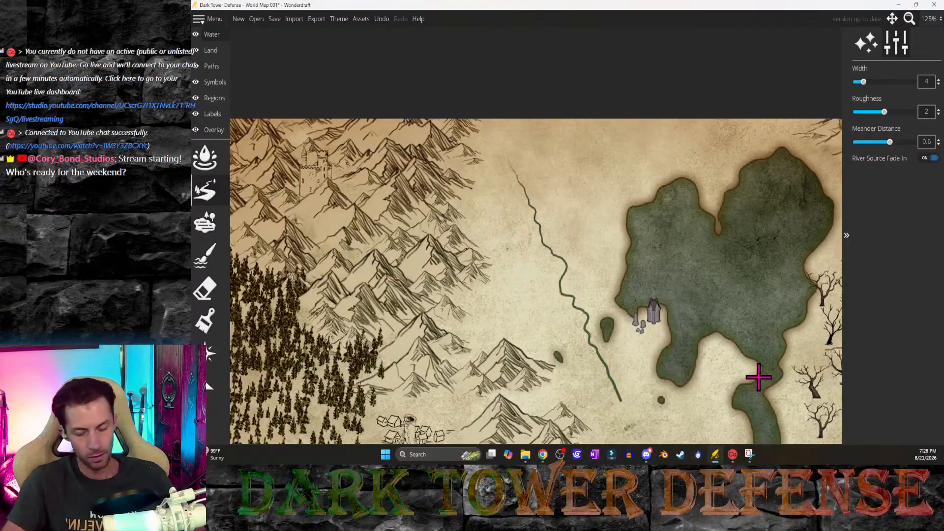
key("ctrl+z")
mouse_move(757, 380)
middle_mouse_down()
mouse_move(634, 297)
mouse_move(609, 314)
mouse_move(713, 270)
middle_mouse_up()
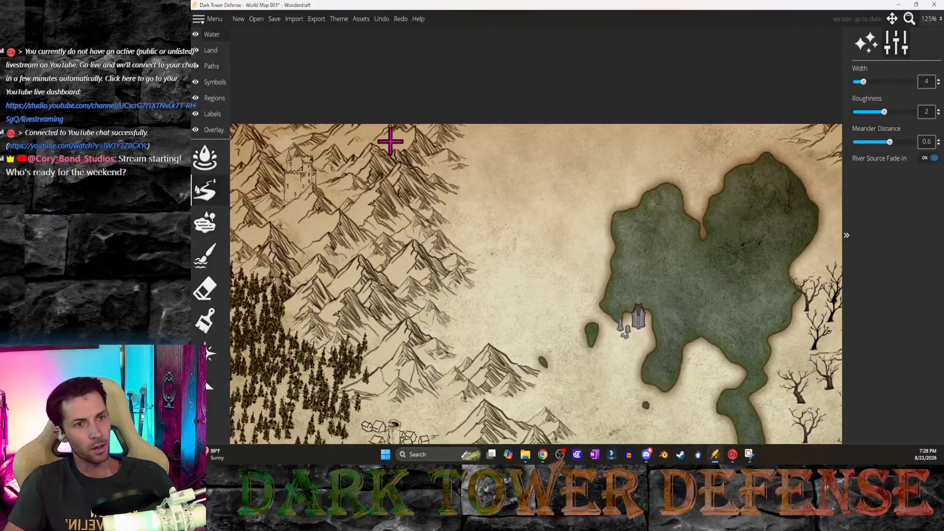
Step: Try a river from the mountains' east edge to the lake's northwest shore, set the river width to 7, and discard the stroke
mouse_move(429, 170)
left_mouse_down()
mouse_move(474, 182)
mouse_move(485, 200)
mouse_move(471, 191)
mouse_move(617, 179)
mouse_move(614, 211)
mouse_move(663, 215)
mouse_move(719, 238)
mouse_move(617, 215)
left_mouse_up()
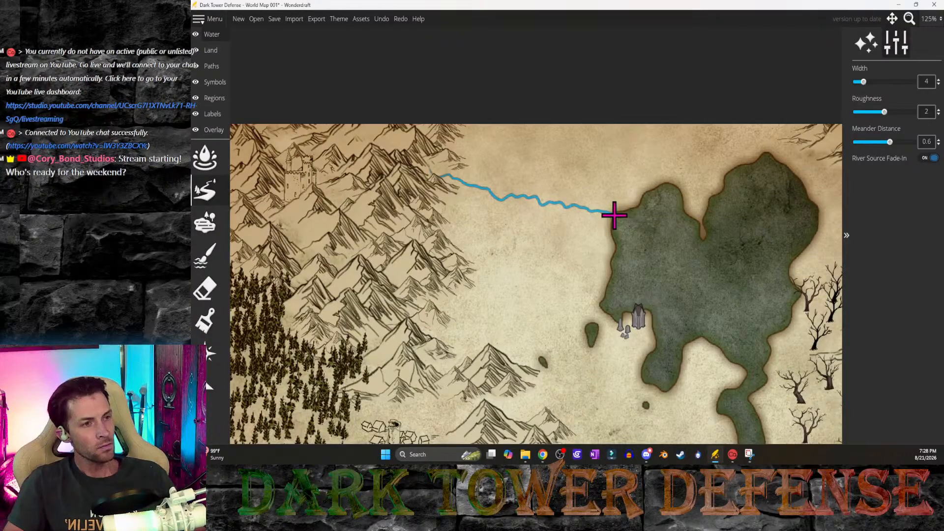
mouse_move(615, 215)
left_mouse_down()
mouse_move(777, 220)
mouse_move(797, 173)
mouse_move(798, 126)
left_mouse_up()
left_click_drag(866, 82, 877, 105)
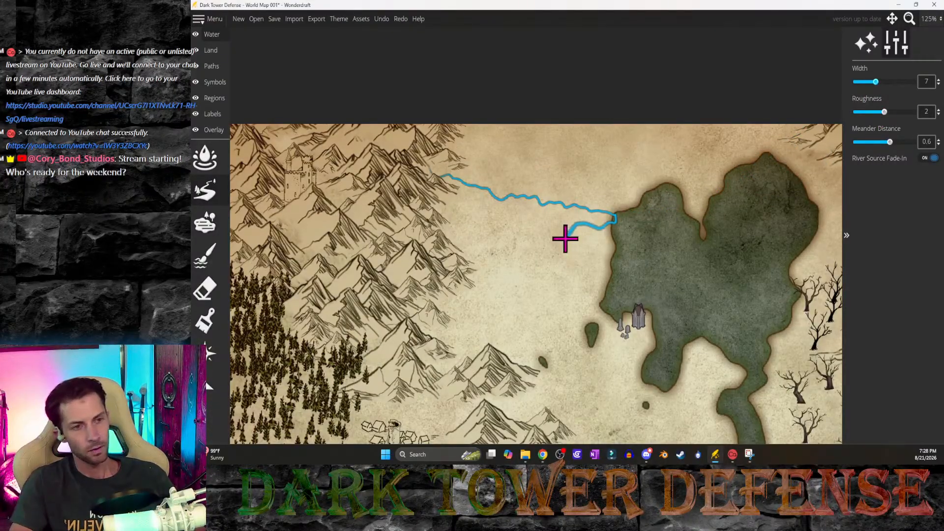
right_click(634, 211)
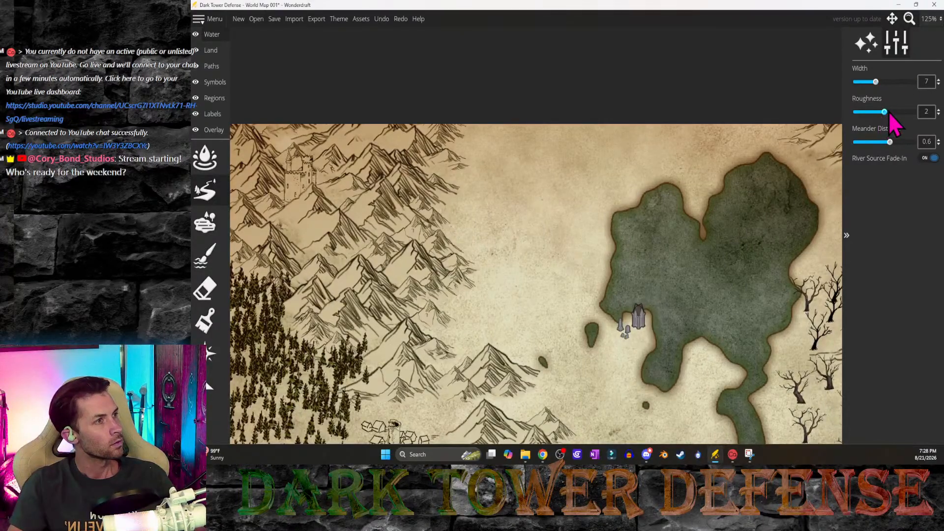
Step: Set the river roughness to 1 and test it with a river from the mountains to the lake's west shore, undoing the stroke
left_click_drag(879, 118, 857, 119)
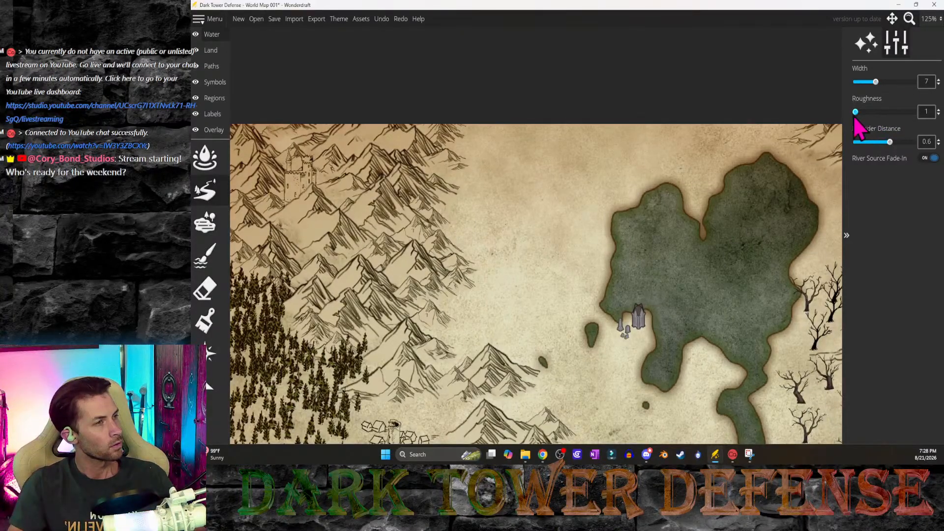
left_click(443, 176)
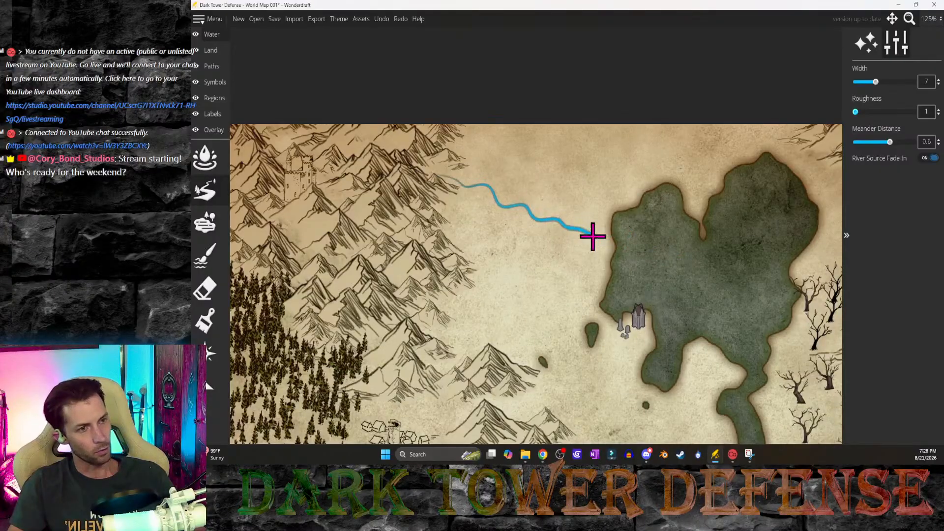
left_click_drag(593, 237, 622, 239)
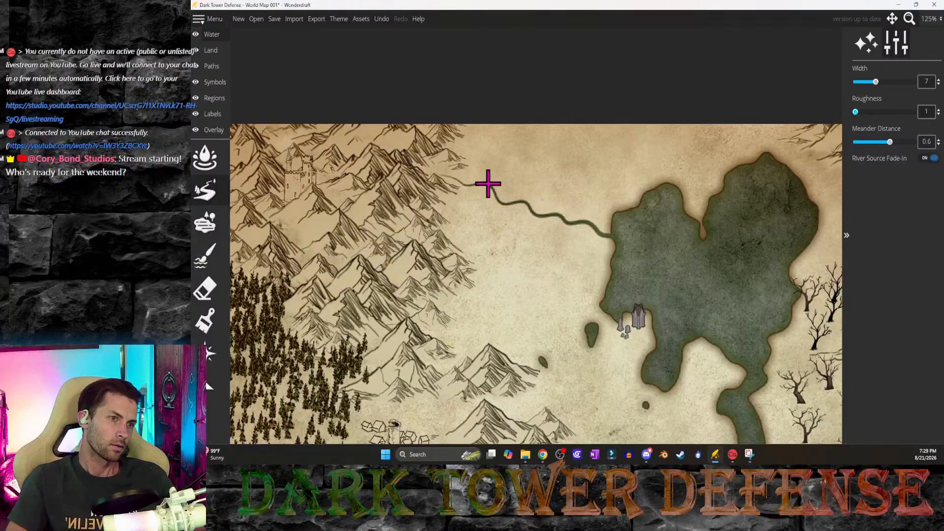
key("ctrl+z")
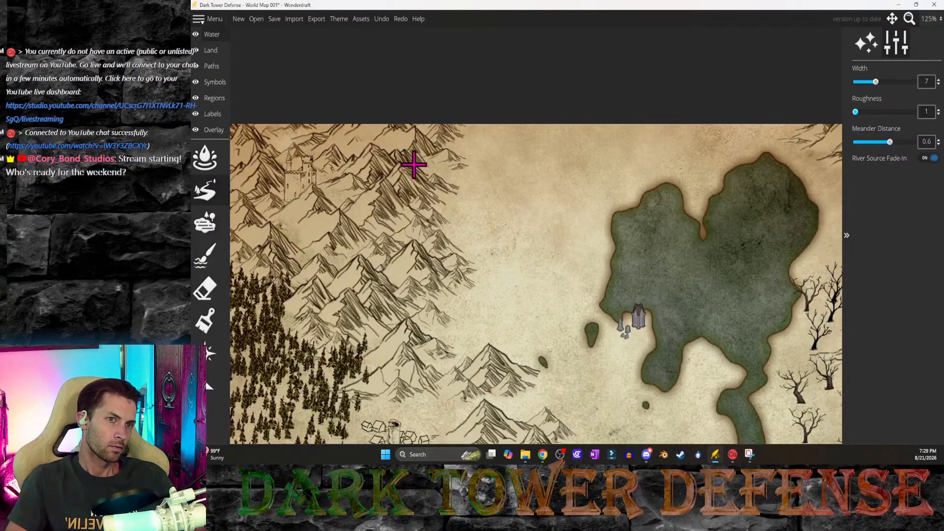
Step: Try river strokes from the mountains' east edge to the lake's west shore, undoing each one
left_click_drag(427, 168, 718, 237)
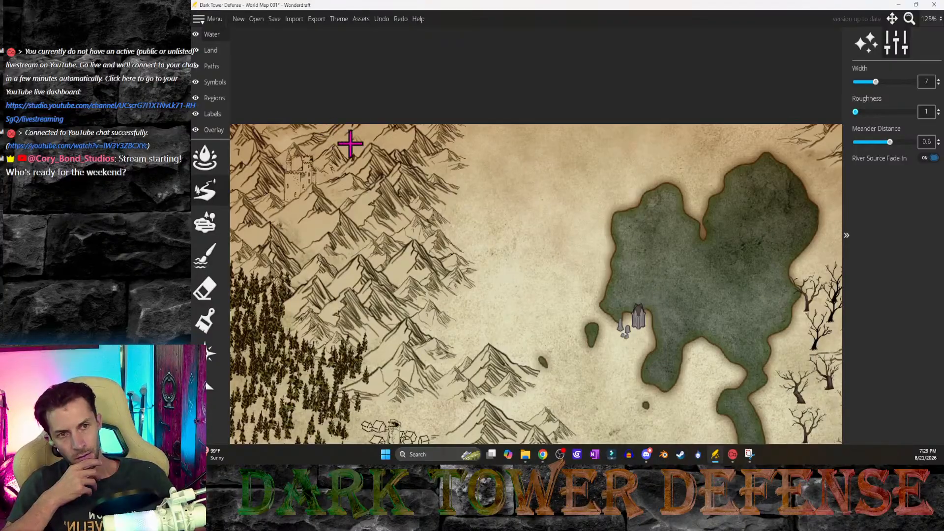
mouse_move(420, 167)
left_mouse_down()
mouse_move(574, 200)
mouse_move(634, 238)
mouse_move(635, 267)
mouse_move(621, 237)
left_mouse_up()
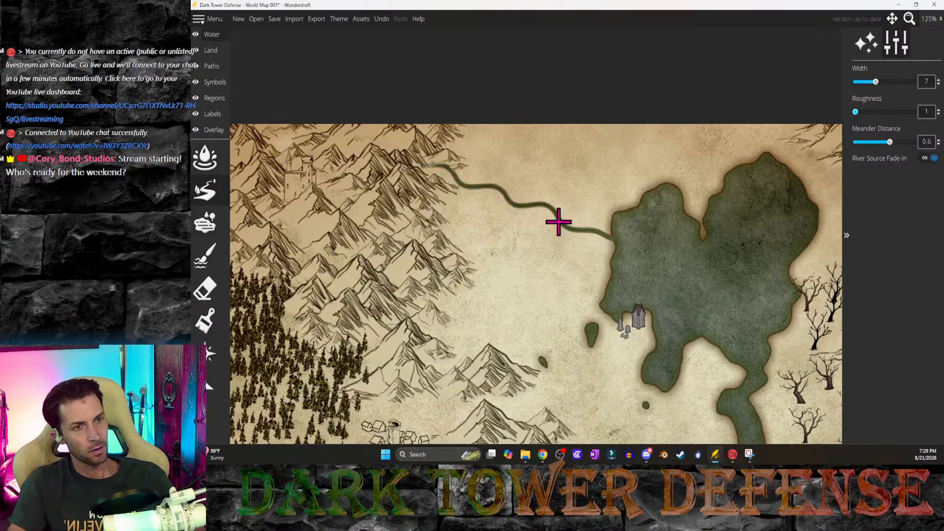
key("ctrl+z")
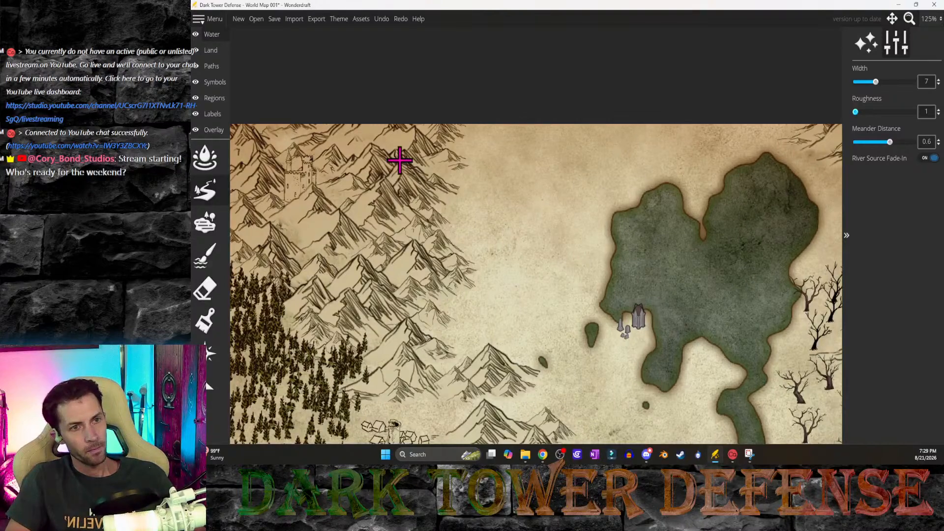
Step: Draw a river from the mountains' east edge to the lake's northwest shore, with a short branch running south near the mountains
mouse_move(428, 167)
left_mouse_down()
mouse_move(586, 204)
mouse_move(631, 227)
mouse_move(625, 255)
mouse_move(616, 236)
mouse_move(520, 200)
mouse_move(518, 208)
mouse_move(501, 203)
mouse_move(573, 185)
mouse_move(621, 221)
left_mouse_up()
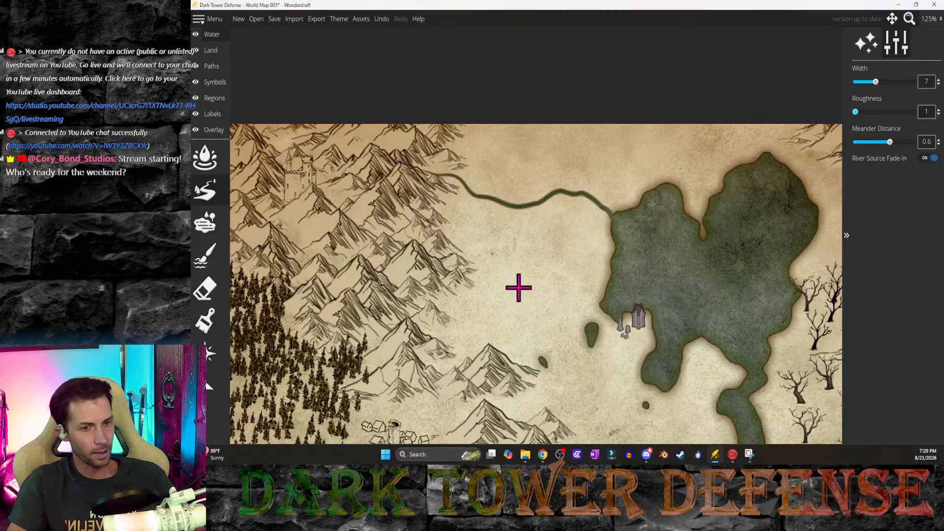
left_click_drag(489, 199, 486, 287)
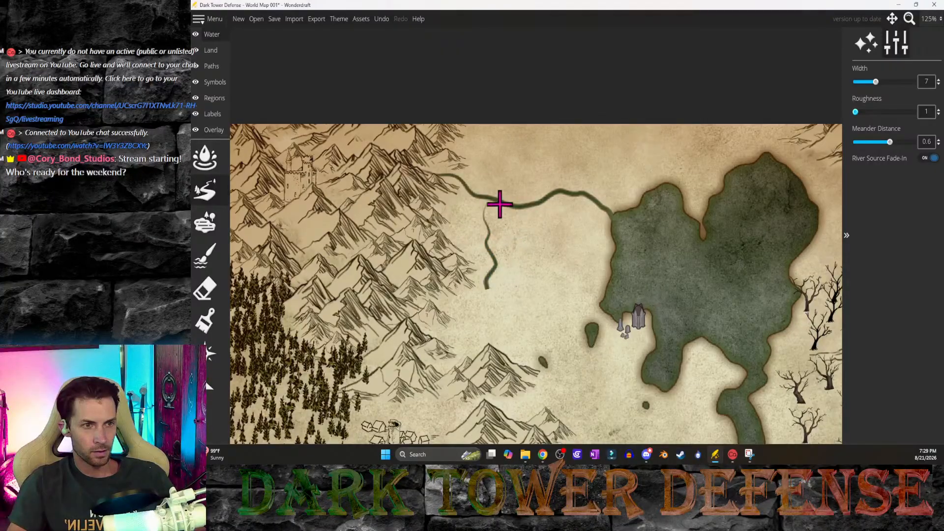
mouse_move(490, 204)
left_mouse_down()
mouse_move(487, 227)
mouse_move(515, 238)
mouse_move(521, 266)
mouse_move(492, 279)
mouse_move(489, 268)
mouse_move(484, 289)
left_mouse_up()
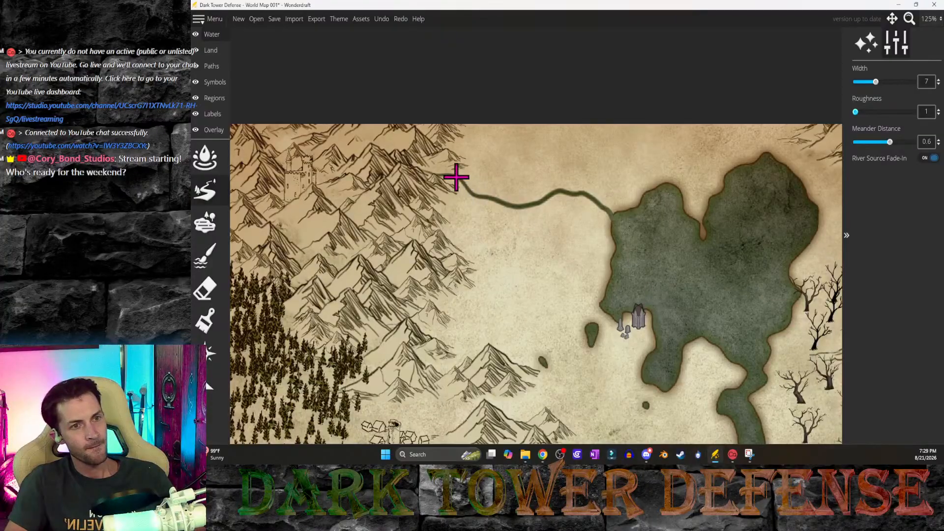
left_click_drag(457, 175, 486, 231)
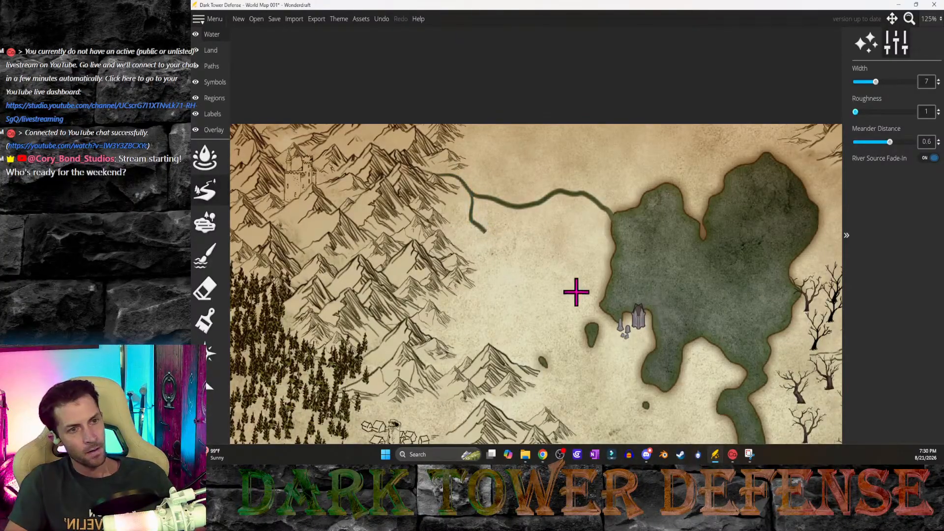
Step: Try the Lake tool at brush size 192 on the southern plain and at the end of the river's short branch
left_click(201, 225)
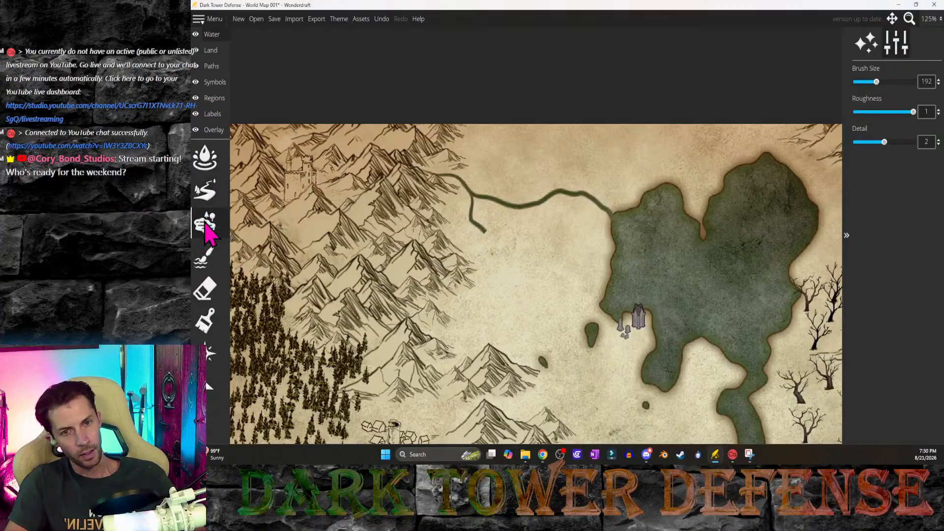
left_click(512, 334)
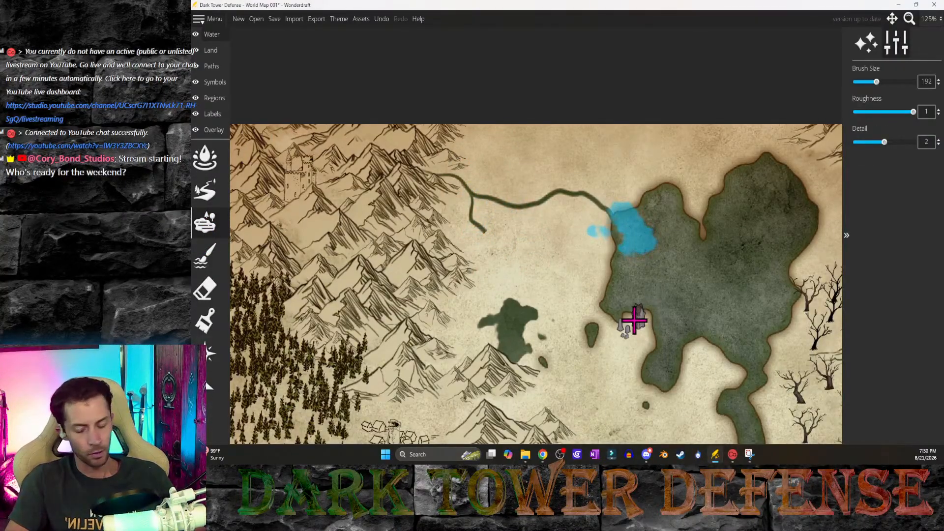
key("ctrl+z")
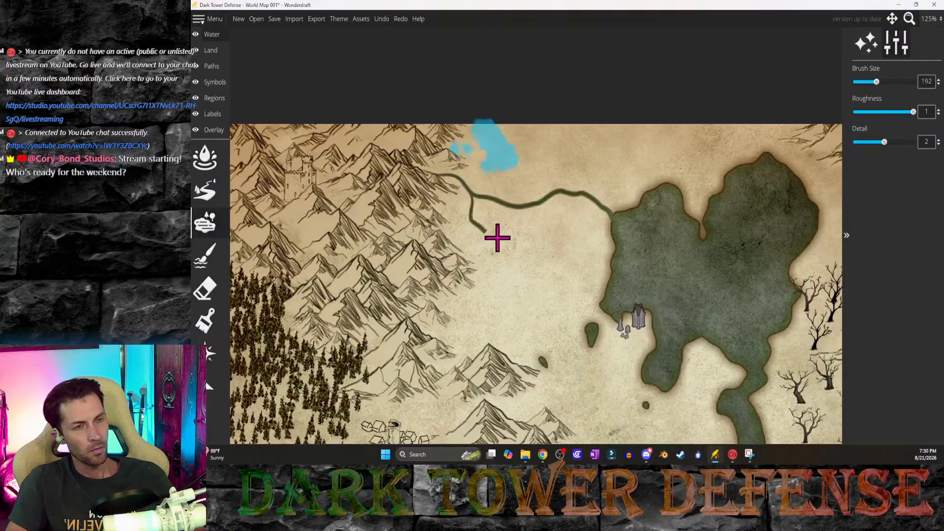
left_click(496, 235)
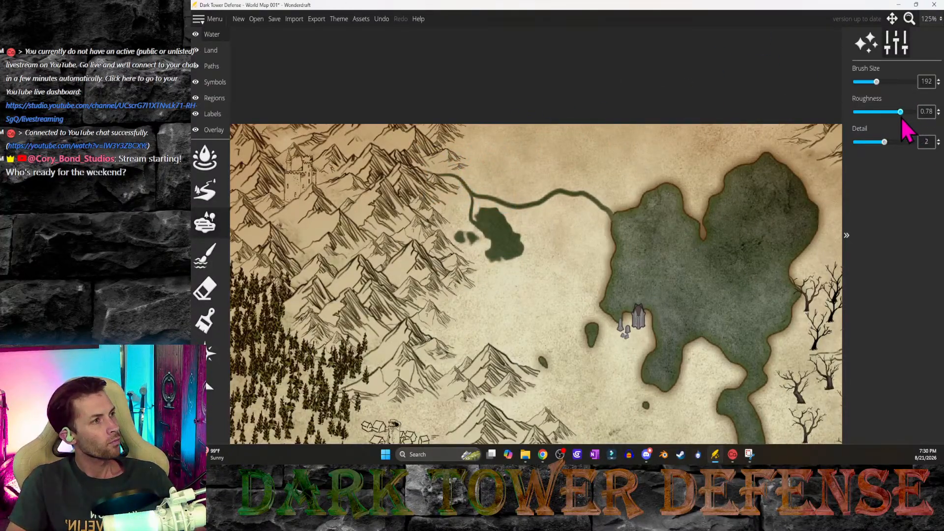
Step: Set the lake brush to roughness 1 and size 86, and replace the large lake with small ragged ones around the river branch
mouse_move(900, 113)
left_mouse_down()
mouse_move(856, 112)
mouse_move(914, 112)
left_mouse_up()
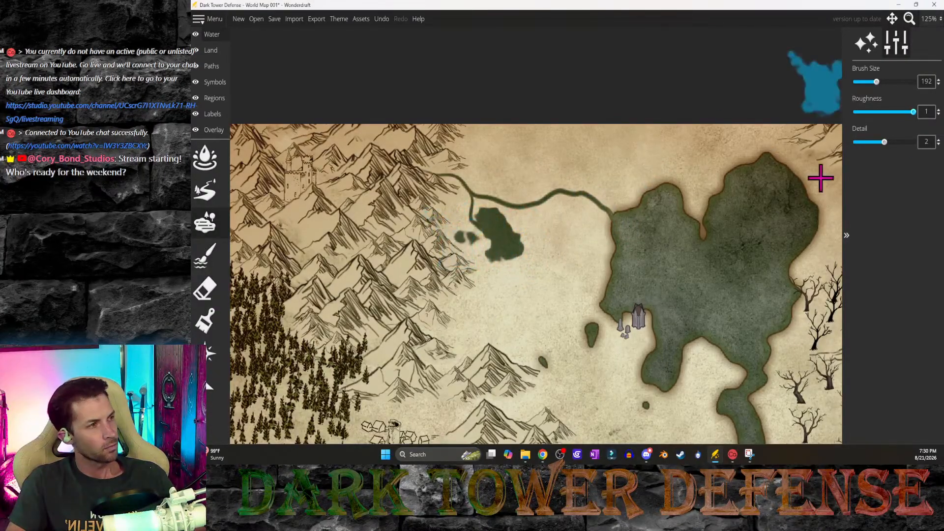
left_click_drag(878, 83, 866, 84)
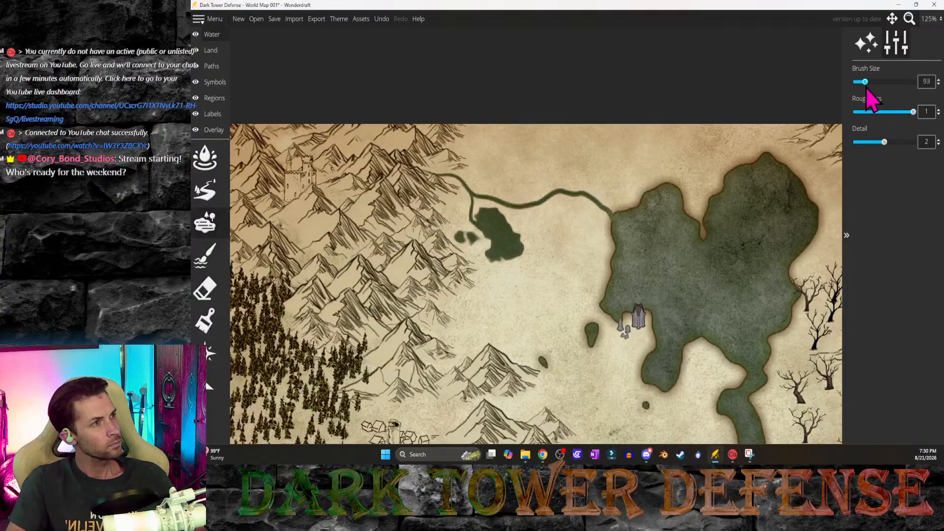
key("ctrl+z")
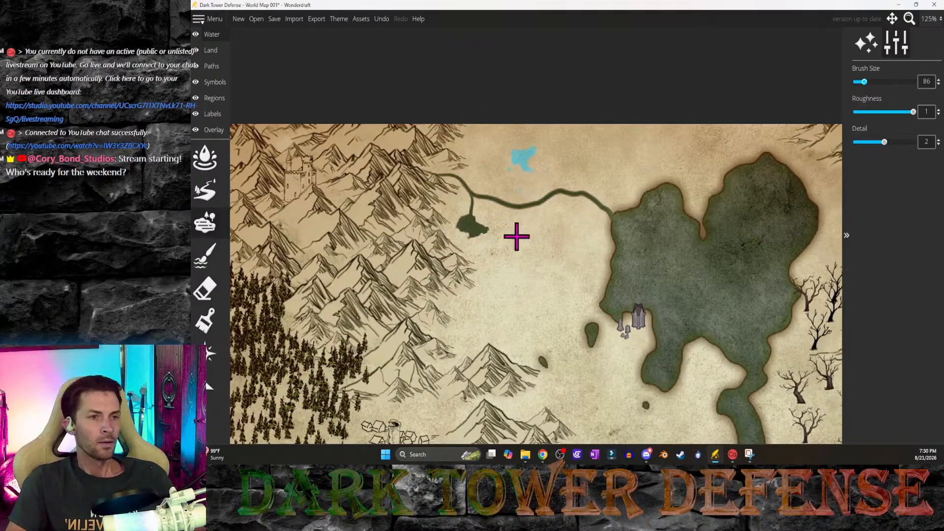
left_click(472, 203)
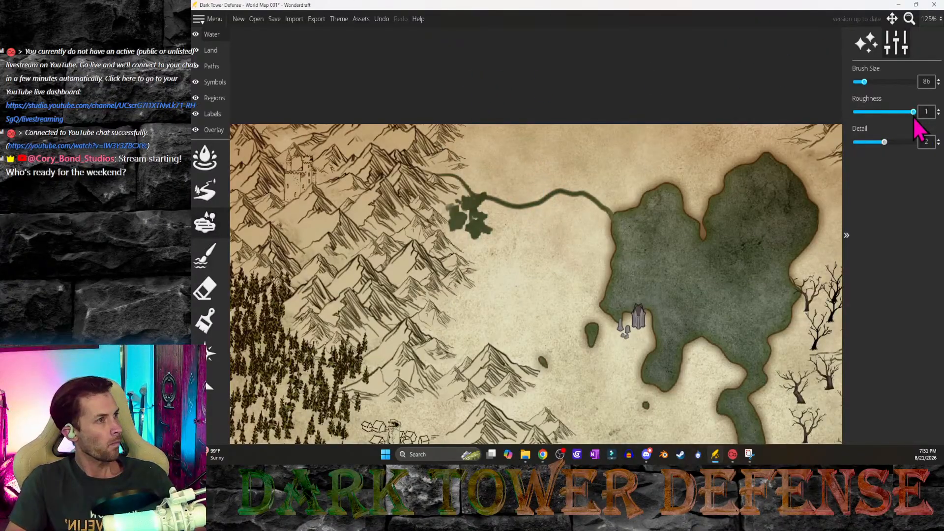
Step: Set the lake brush to roughness 0.75 and size 70, and stamp small lakes just north of the river fork
left_click_drag(902, 112, 899, 112)
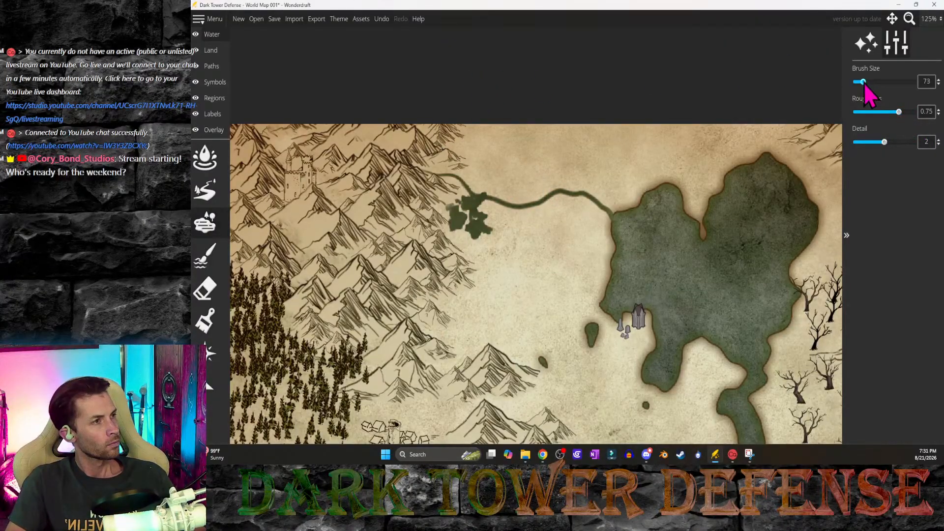
left_click_drag(864, 82, 863, 82)
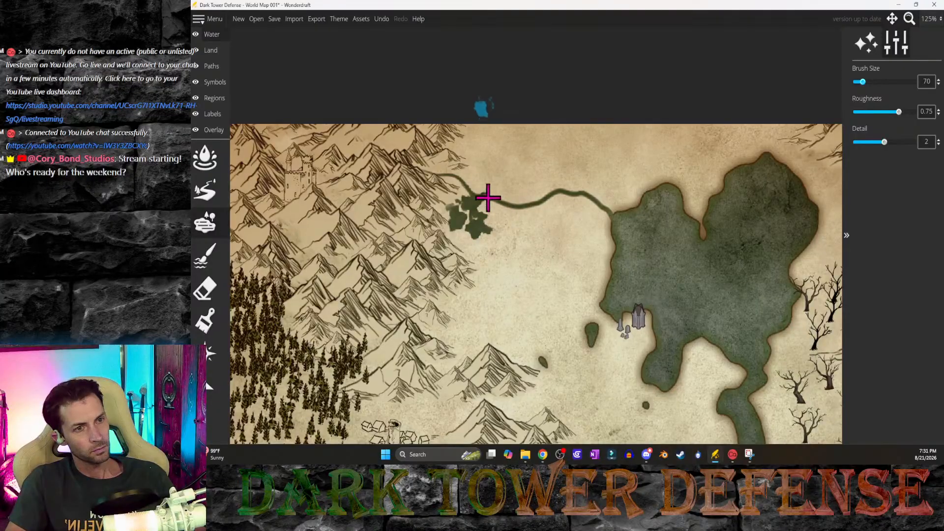
left_click(474, 175)
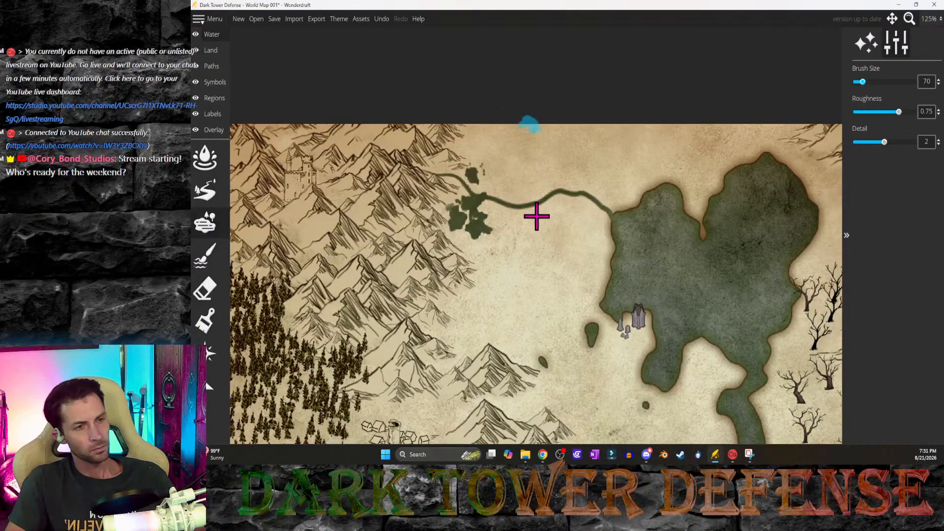
left_click_drag(472, 173, 487, 191)
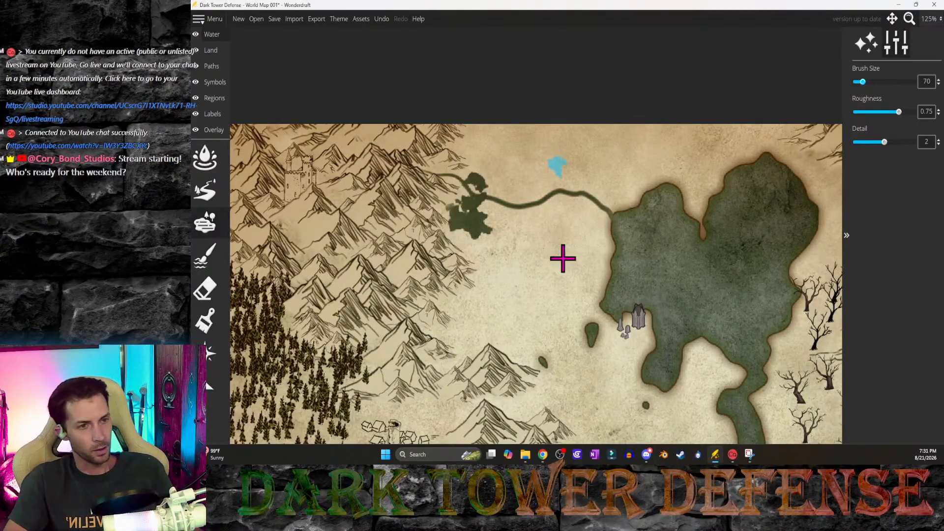
key("ctrl+z")
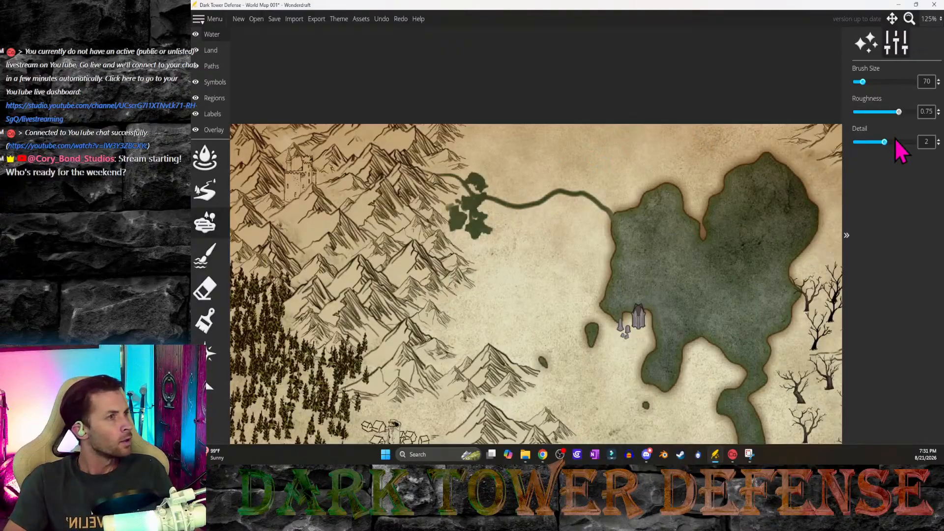
Step: Set the lake detail to 3 and restamp the patches north and west of the river fork, using brush size 93 for the western one
left_click_drag(884, 142, 914, 142)
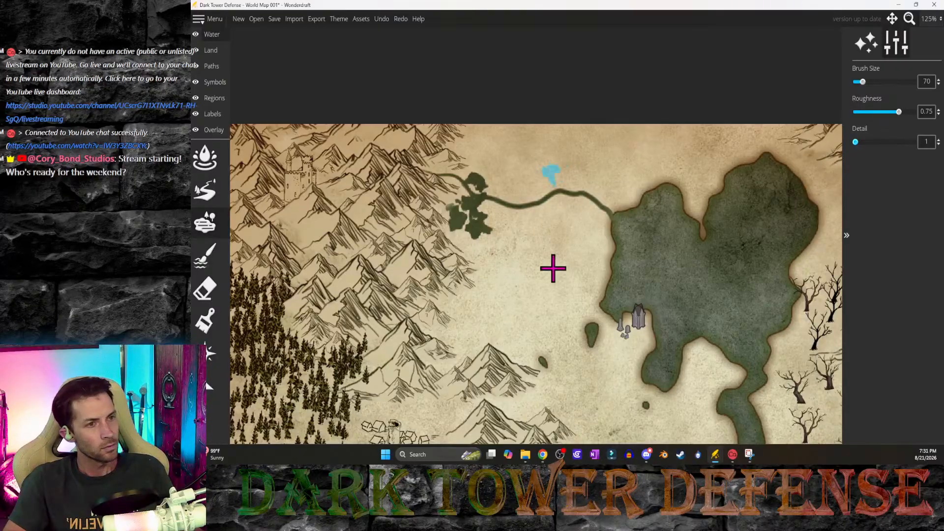
left_click_drag(856, 142, 914, 142)
left_click(529, 192)
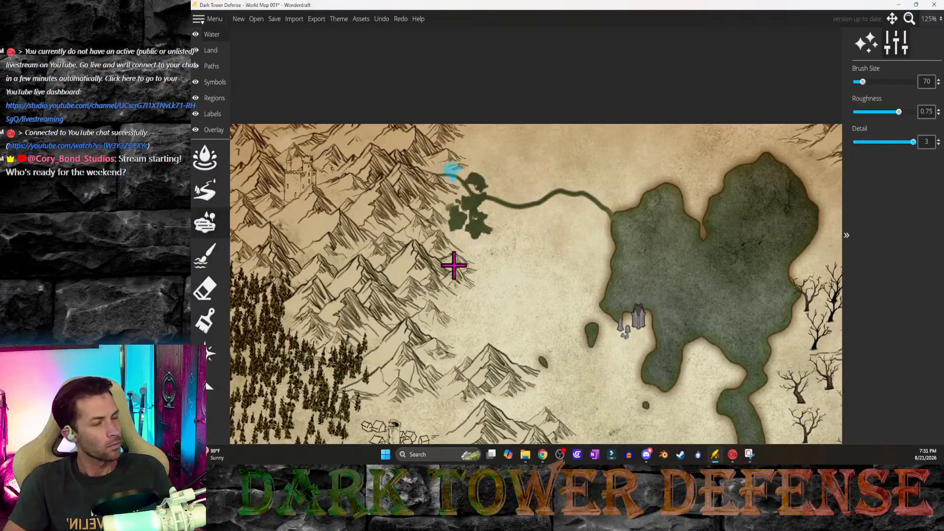
left_click(505, 227)
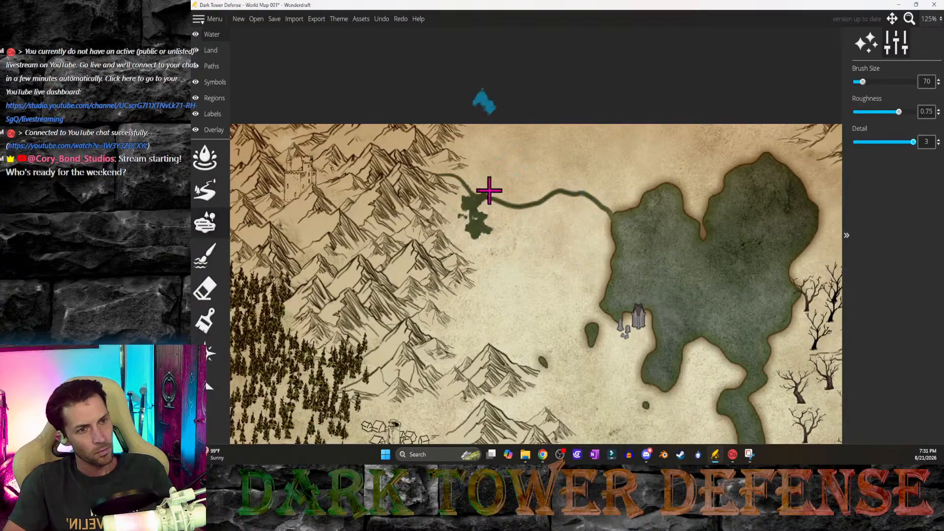
left_click(477, 179)
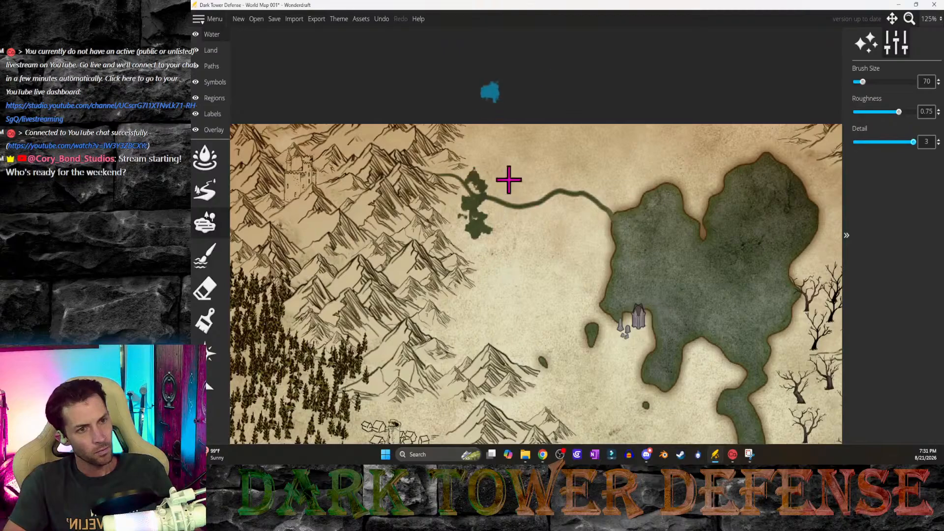
left_click_drag(863, 82, 870, 92)
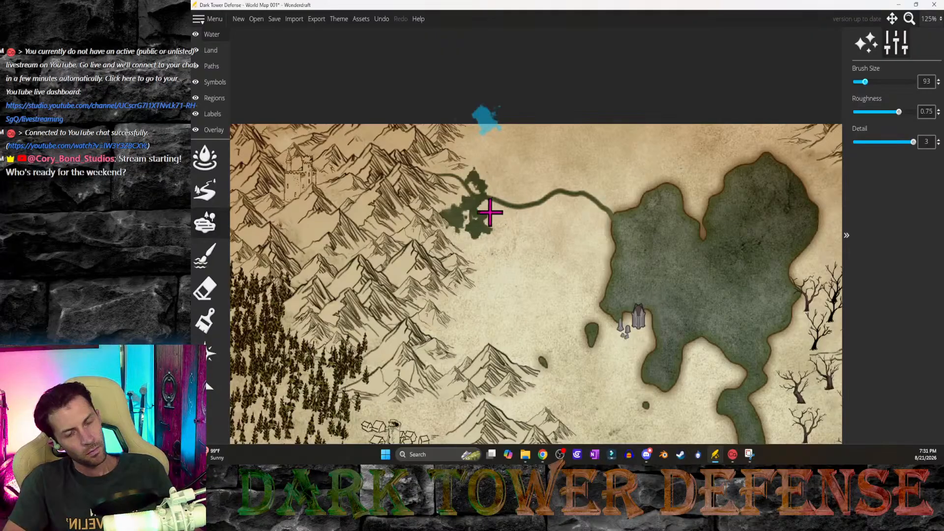
Step: Switch to the browser, search images for "marsh from air view", and open the Getty Images marsh aerial gallery
left_click(898, 4)
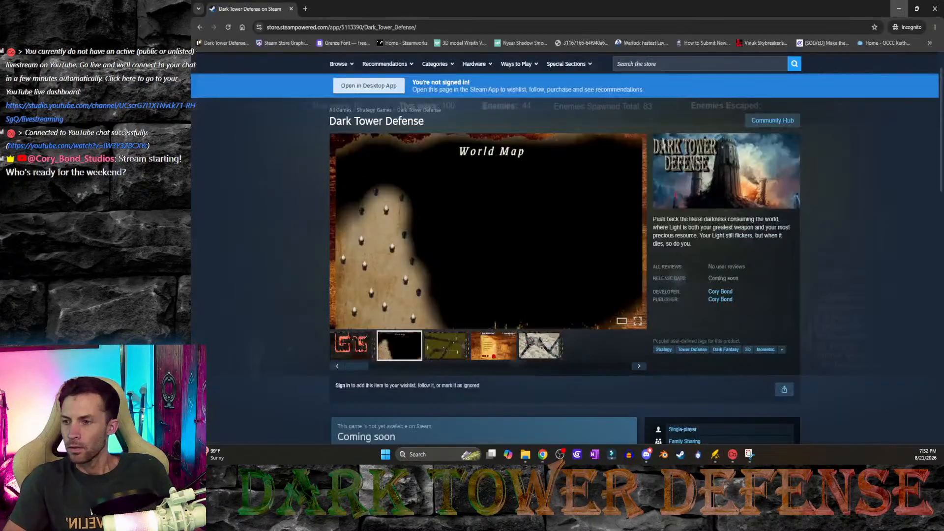
left_click(899, 5)
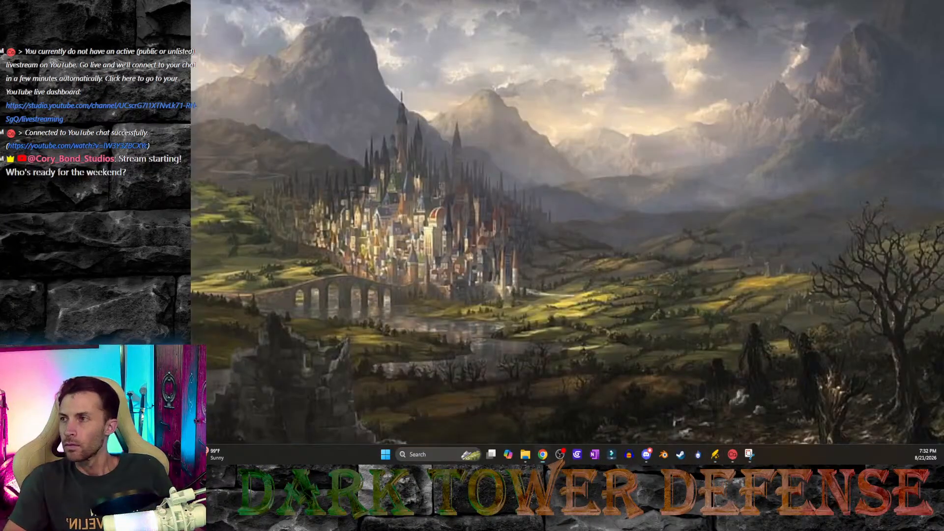
key("alt+Tab")
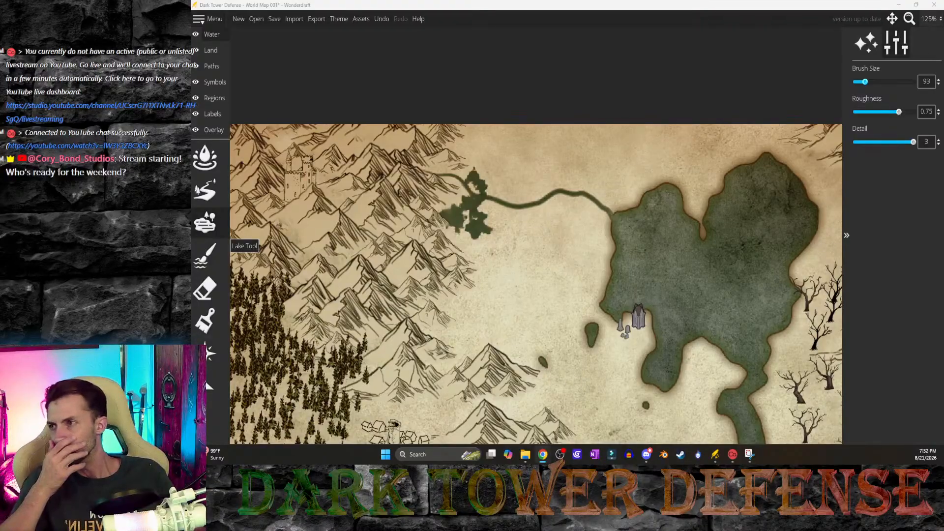
key("alt+Tab")
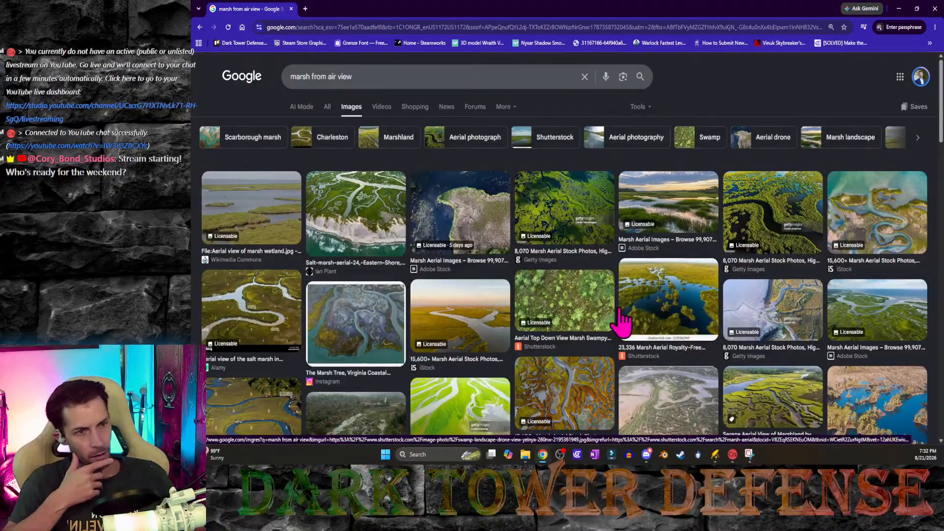
left_click(552, 211)
left_click(828, 261)
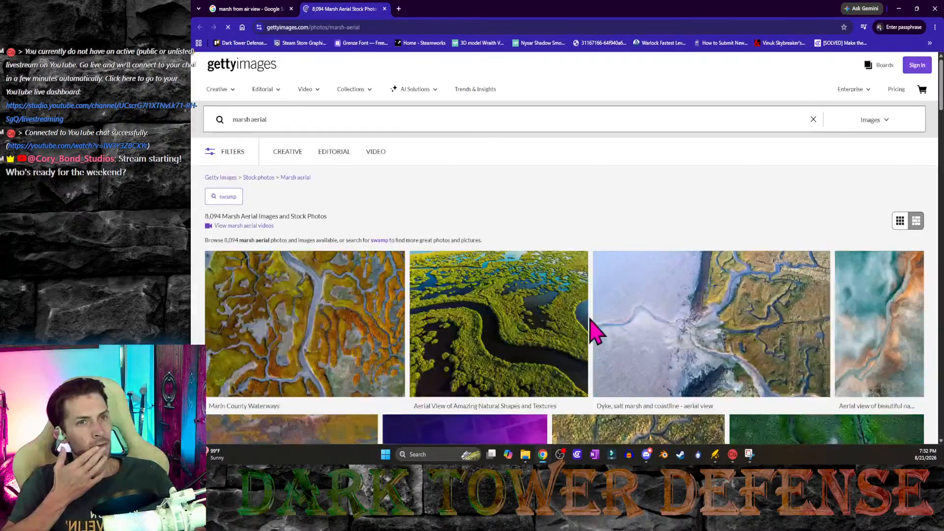
Step: Examine the aerial marsh photos for the shapes of their water channels and pools
scroll(630, 418, "down", 2)
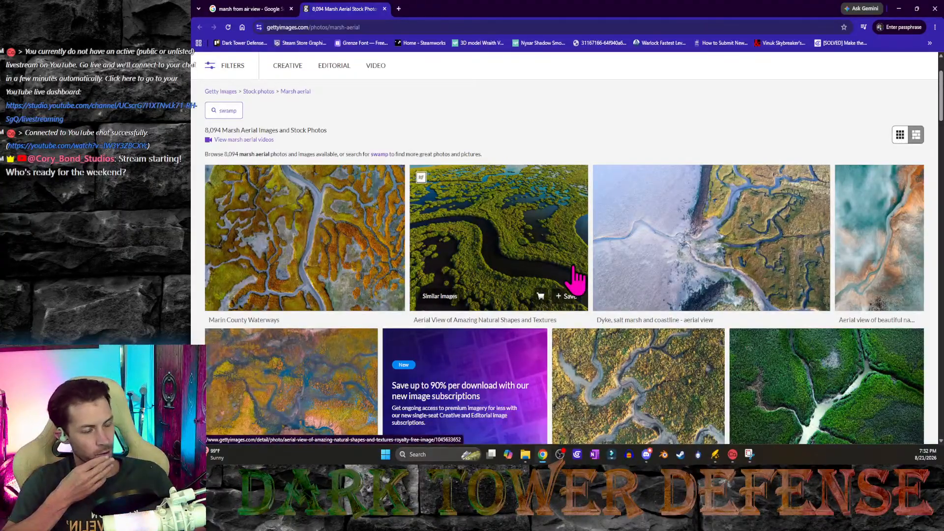
scroll(575, 279, "down", 3)
scroll(574, 276, "down", 2)
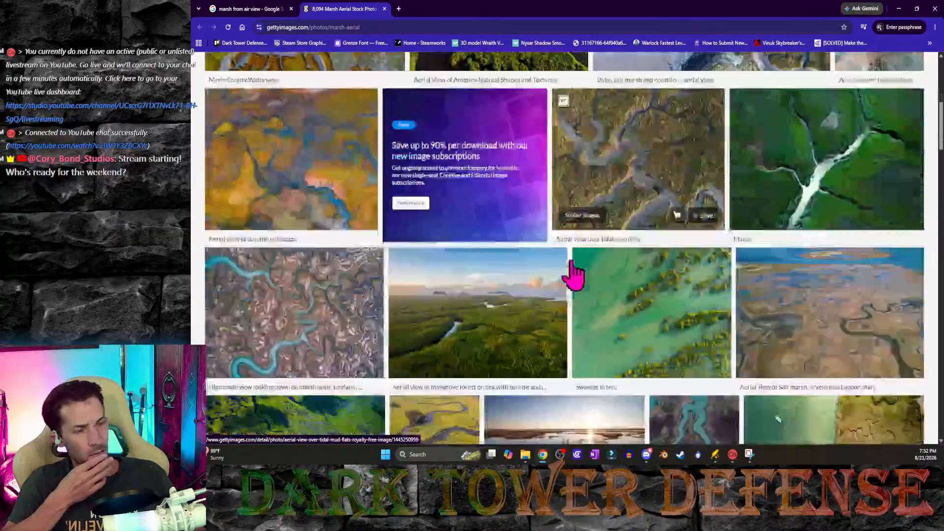
scroll(574, 275, "down", 6)
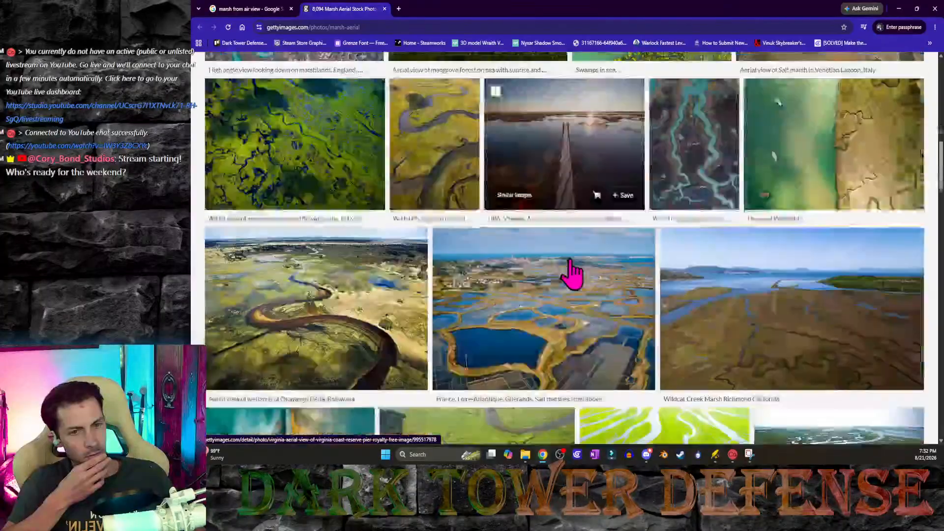
scroll(783, 295, "down", 6)
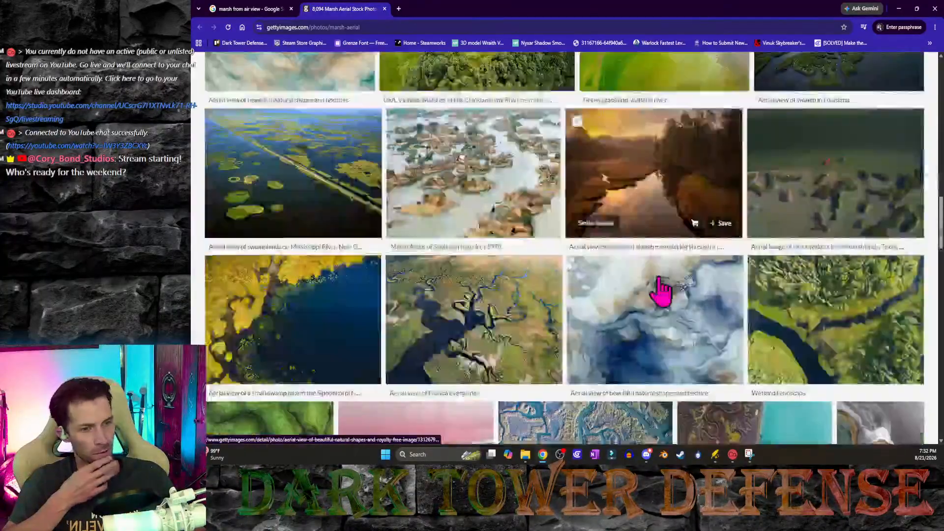
scroll(661, 291, "down", 3)
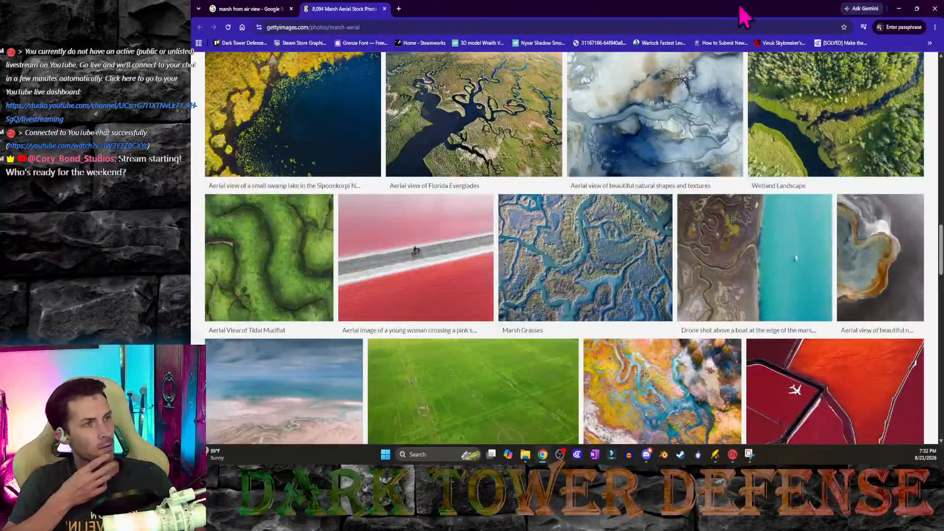
Step: Return to the Wonderdraft world map and undo the lake patches and the river branch running south of the fork
left_click(899, 9)
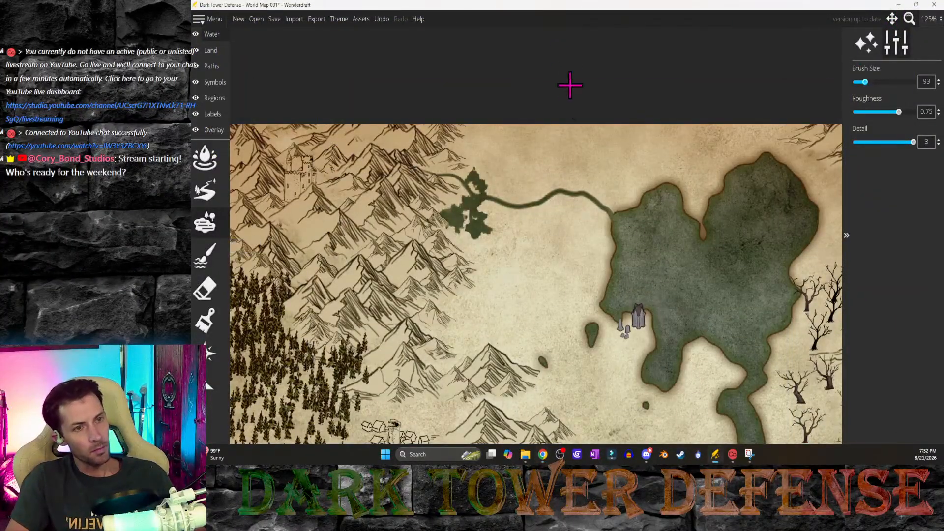
key("ctrl+z")
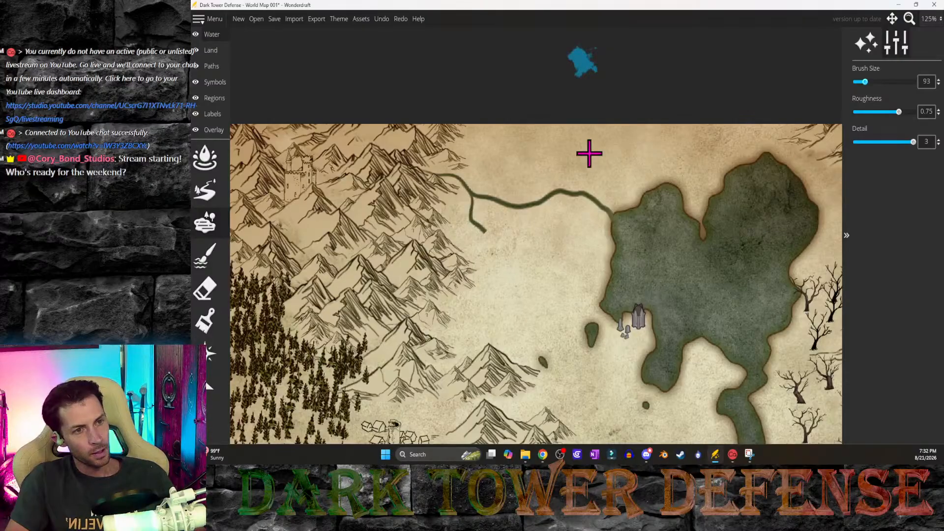
key("ctrl+z")
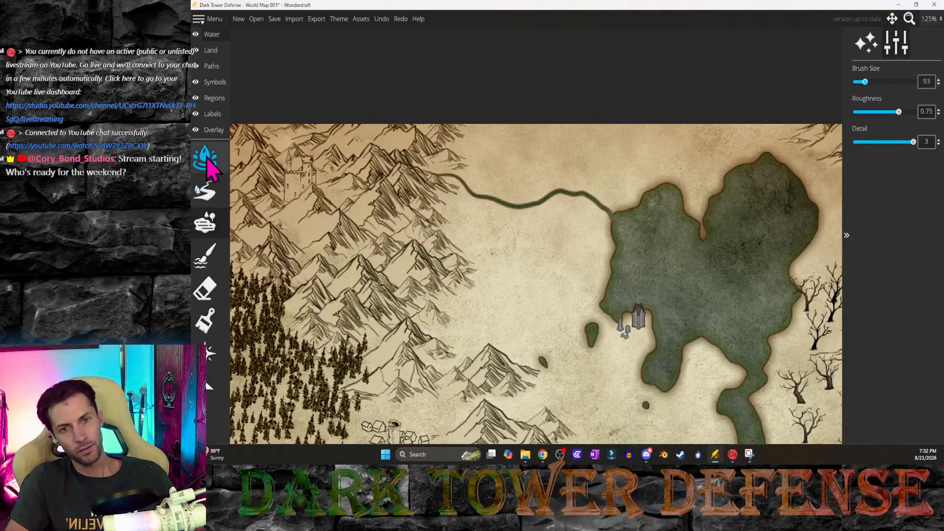
Step: Try river strokes on the open land south of the river with the meander distance at 0.6, 1 and 0
left_click(206, 192)
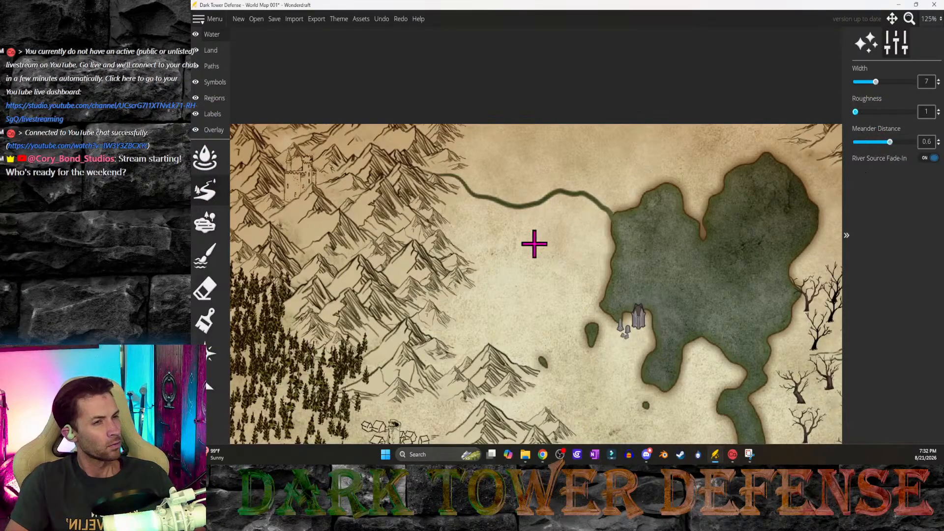
mouse_move(493, 207)
left_mouse_down()
mouse_move(543, 314)
mouse_move(614, 259)
mouse_move(599, 264)
left_mouse_up()
key("ctrl+y")
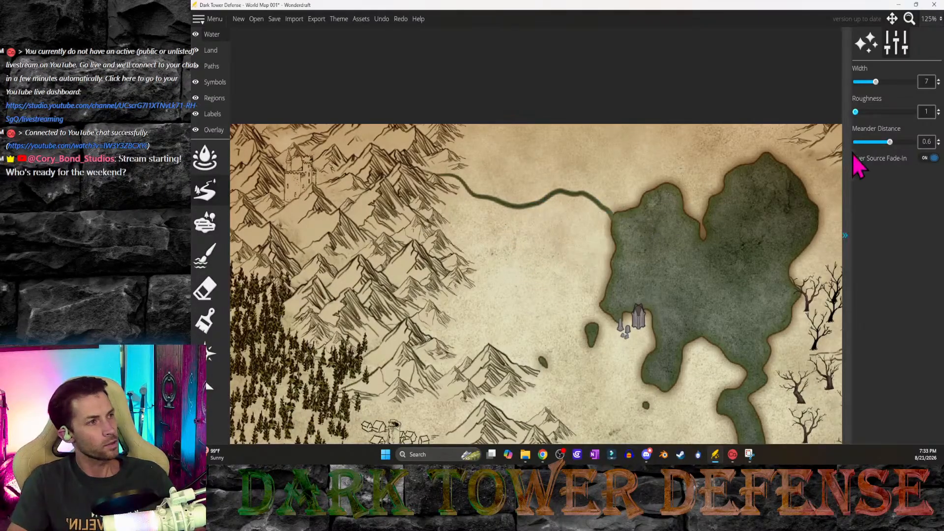
left_click_drag(888, 143, 913, 143)
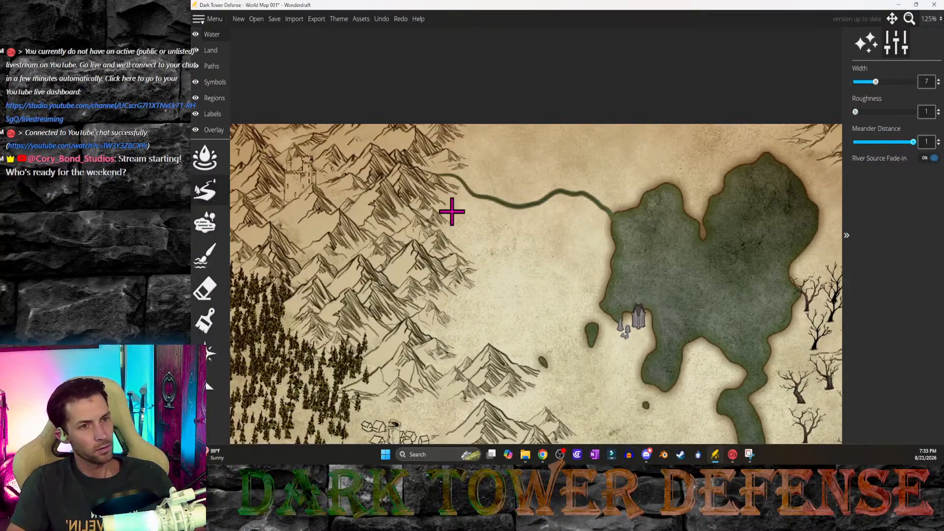
mouse_move(465, 224)
left_mouse_down()
mouse_move(690, 365)
mouse_move(565, 333)
mouse_move(483, 241)
mouse_move(501, 266)
mouse_move(536, 275)
left_mouse_up()
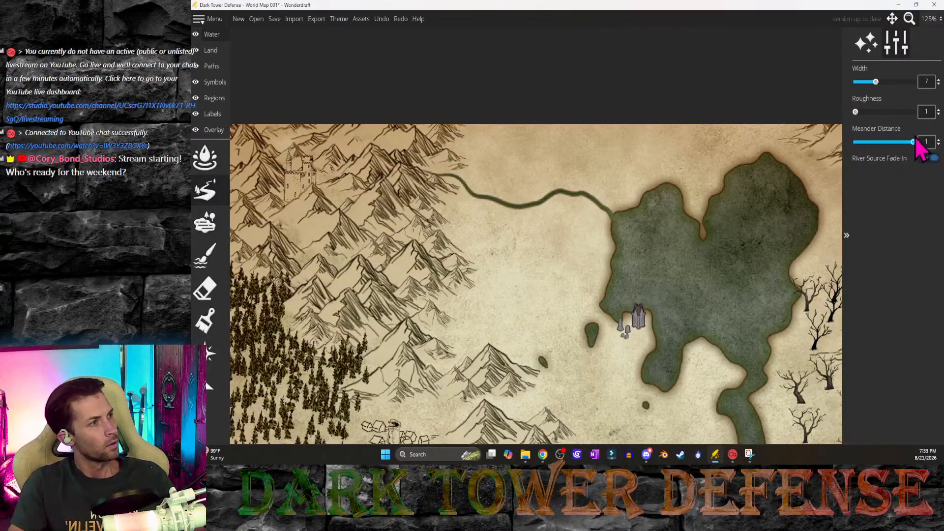
mouse_move(913, 142)
left_mouse_down()
mouse_move(864, 142)
mouse_move(853, 155)
left_mouse_up()
mouse_move(457, 220)
left_mouse_down()
mouse_move(580, 320)
mouse_move(796, 387)
mouse_move(619, 390)
mouse_move(738, 445)
mouse_move(737, 455)
mouse_move(710, 368)
left_mouse_up()
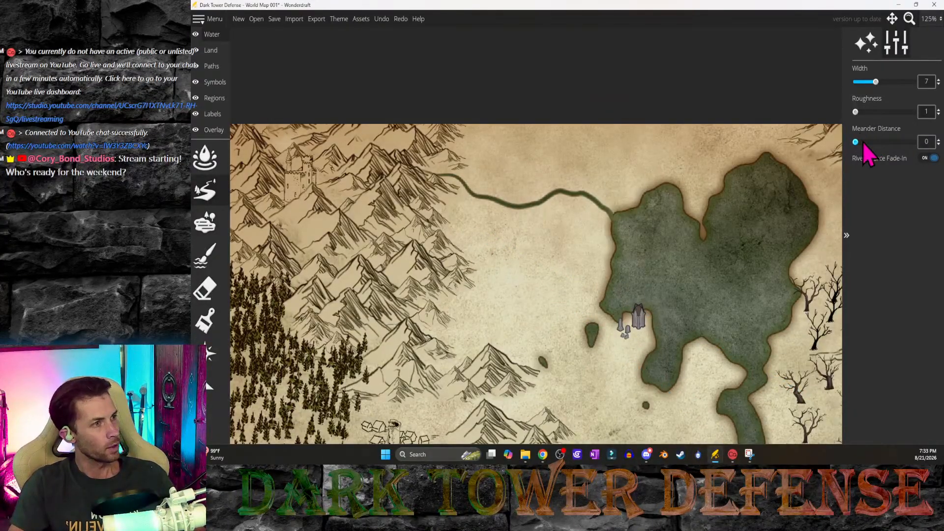
Step: Set the river meander distance to 1 and roughness to 3, and try strokes from the mountain edge across the open land
left_click_drag(863, 143, 913, 142)
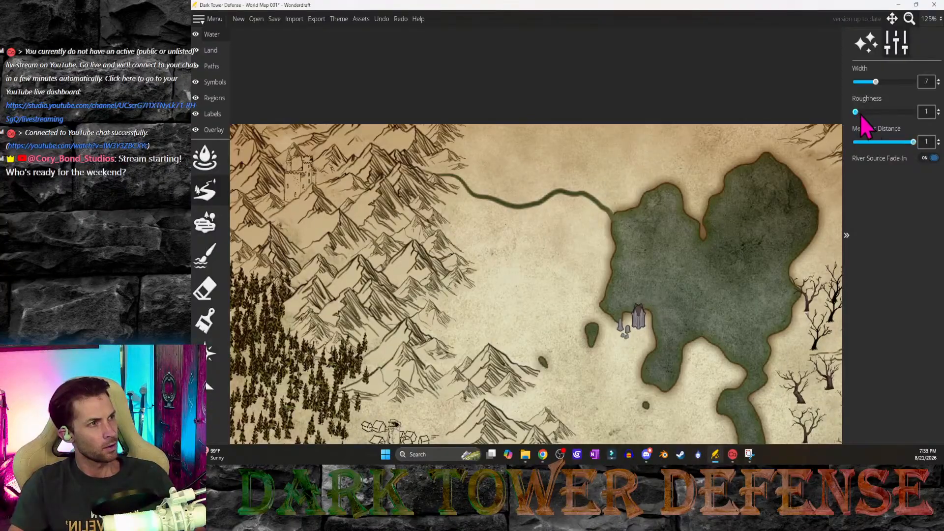
left_click_drag(857, 111, 932, 116)
mouse_move(467, 230)
left_mouse_down()
mouse_move(539, 287)
mouse_move(590, 352)
mouse_move(514, 303)
mouse_move(496, 310)
mouse_move(546, 310)
mouse_move(497, 305)
left_mouse_up()
right_click(498, 305)
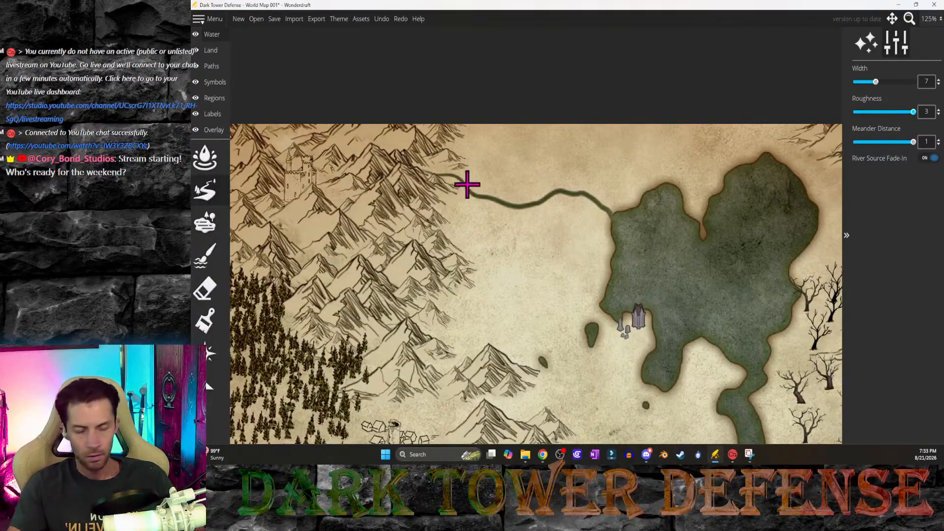
mouse_move(457, 195)
left_mouse_down()
mouse_move(488, 227)
mouse_move(471, 222)
mouse_move(577, 206)
mouse_move(847, 112)
mouse_move(656, 248)
left_mouse_up()
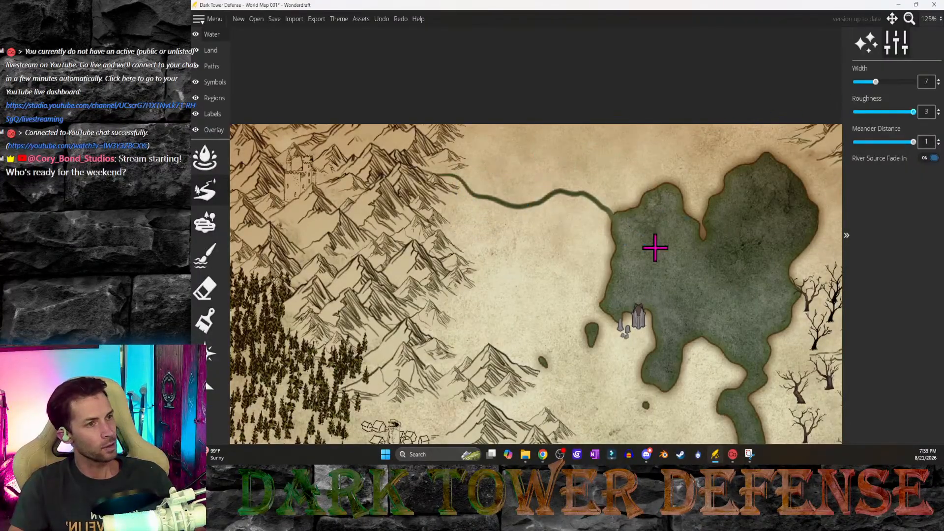
Step: Set the river width to 2 and draw a tangled network of thin channels branching south from the river beside the mountains
left_click_drag(875, 82, 863, 82)
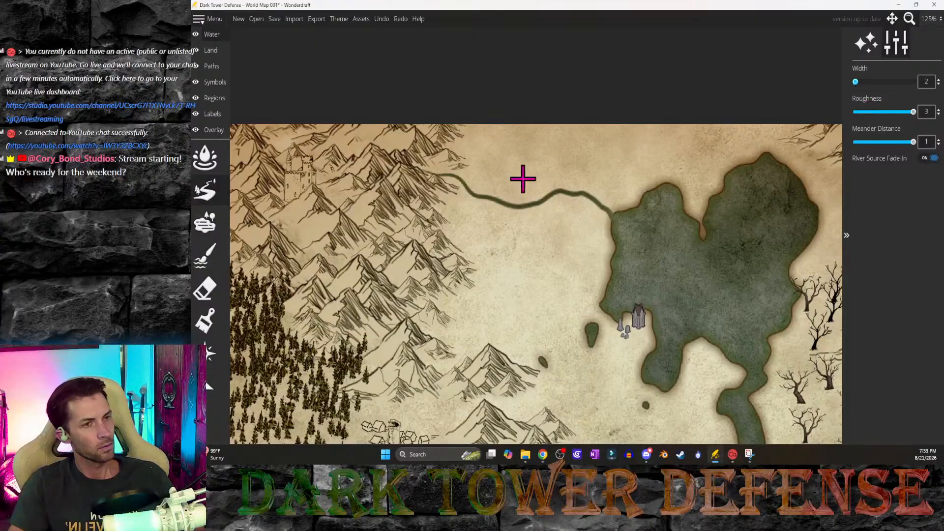
mouse_move(463, 186)
left_mouse_down()
mouse_move(468, 236)
mouse_move(464, 207)
mouse_move(484, 217)
mouse_move(493, 240)
mouse_move(453, 230)
left_mouse_up()
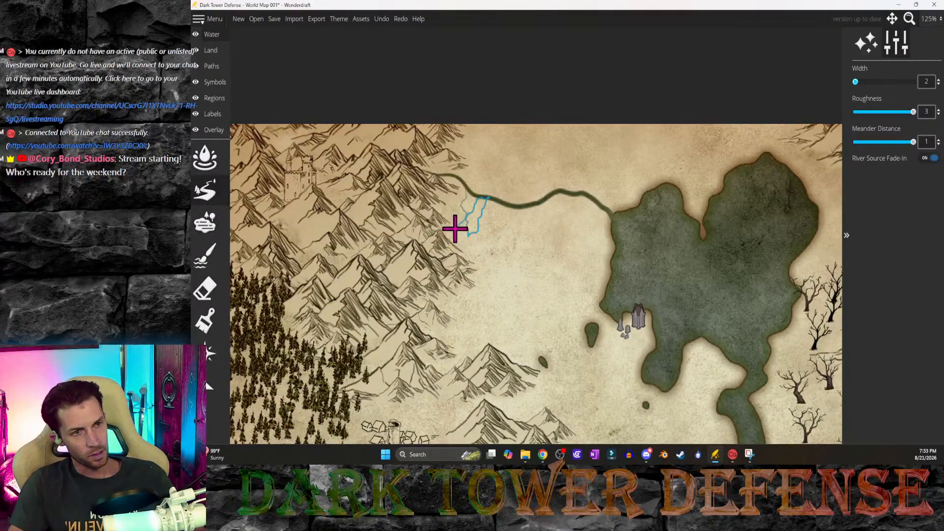
mouse_move(452, 228)
left_mouse_down()
mouse_move(479, 253)
mouse_move(504, 243)
mouse_move(506, 226)
mouse_move(487, 240)
mouse_move(468, 230)
mouse_move(479, 226)
left_mouse_up()
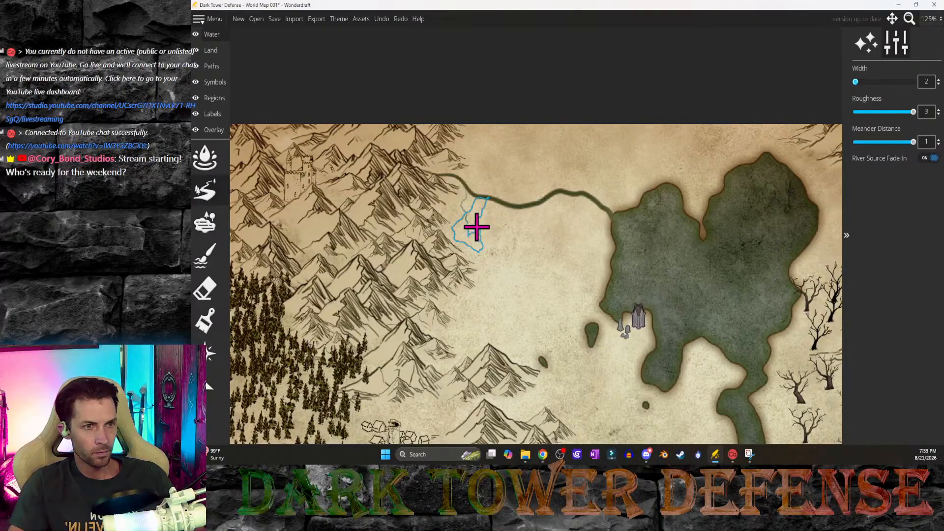
mouse_move(479, 228)
left_mouse_down()
mouse_move(496, 223)
mouse_move(495, 214)
left_mouse_up()
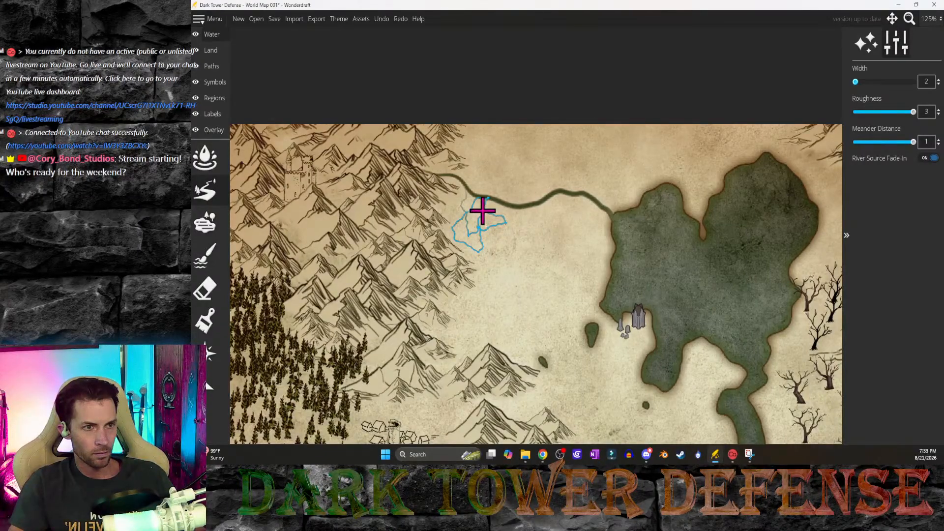
left_click_drag(486, 227, 502, 249)
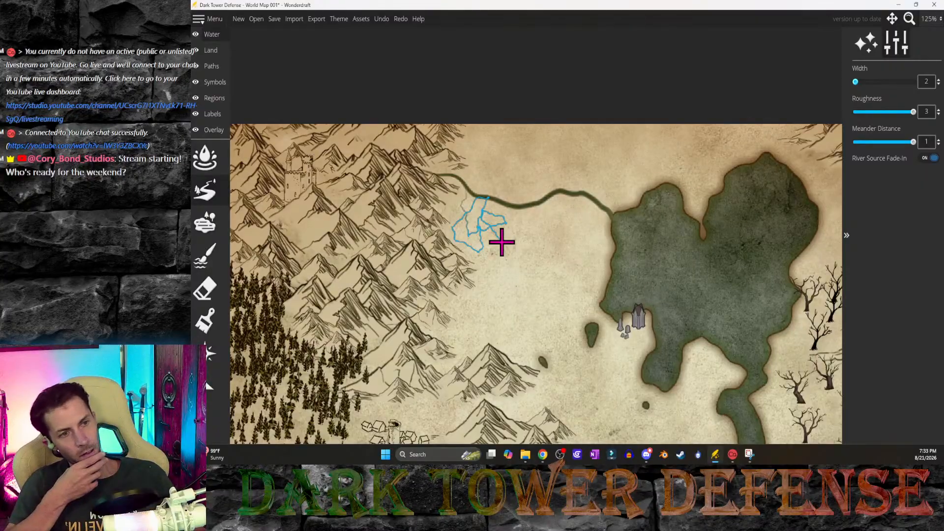
mouse_move(500, 241)
left_mouse_down()
mouse_move(471, 294)
mouse_move(480, 274)
mouse_move(466, 232)
mouse_move(491, 219)
mouse_move(462, 188)
mouse_move(504, 236)
mouse_move(495, 219)
mouse_move(482, 221)
mouse_move(485, 207)
left_mouse_up()
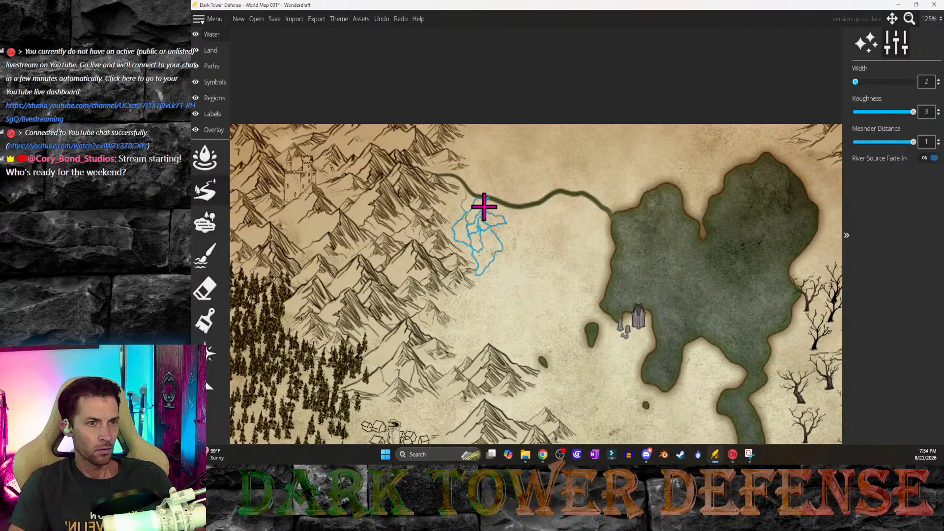
left_click_drag(484, 207, 489, 269)
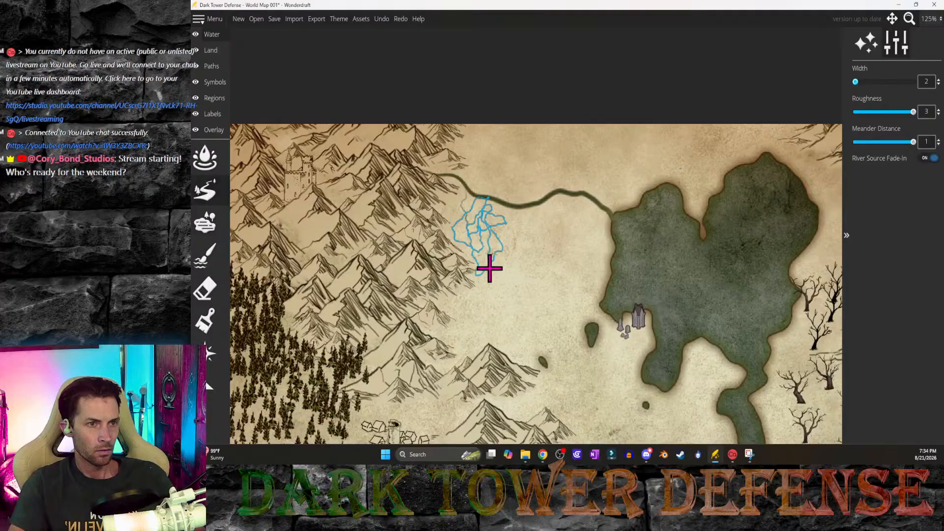
left_click_drag(489, 264, 495, 266)
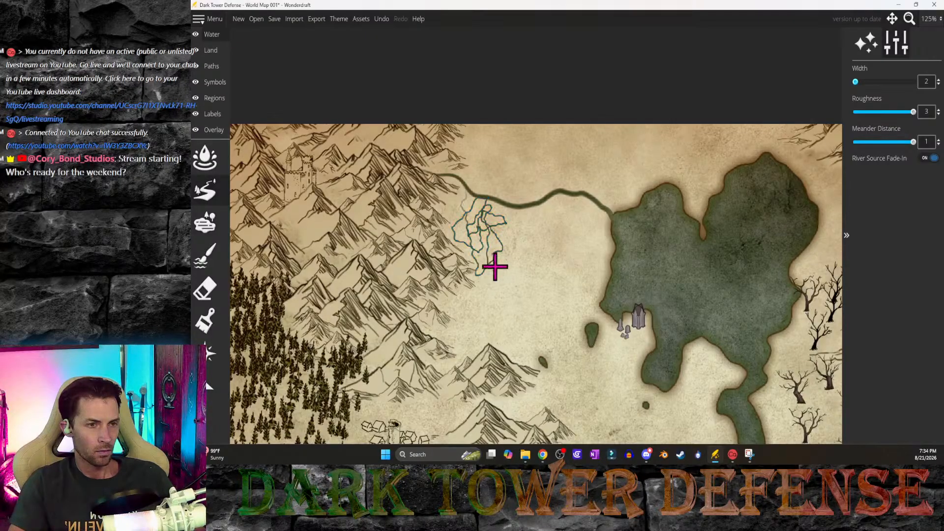
Step: Try a lake stamp of brush size 93 in the middle of the channel network and undo it
left_click(209, 231)
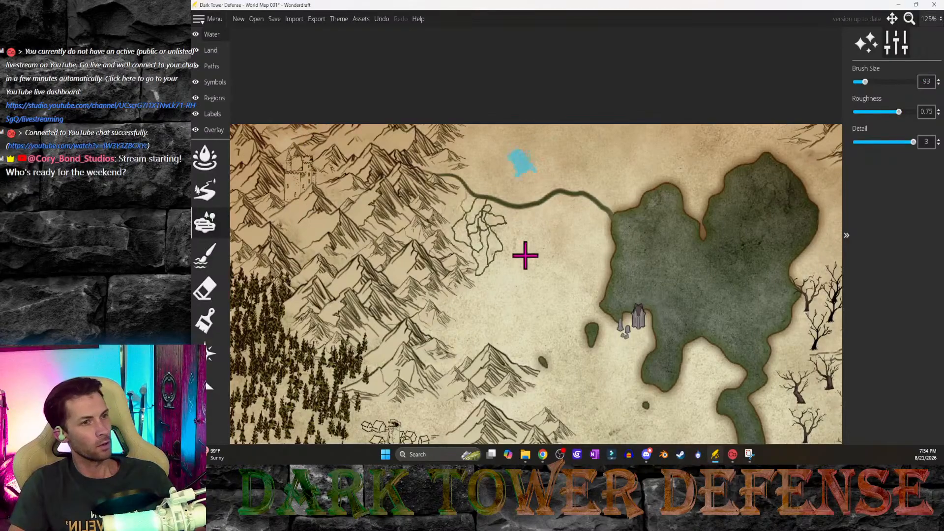
left_click(477, 226)
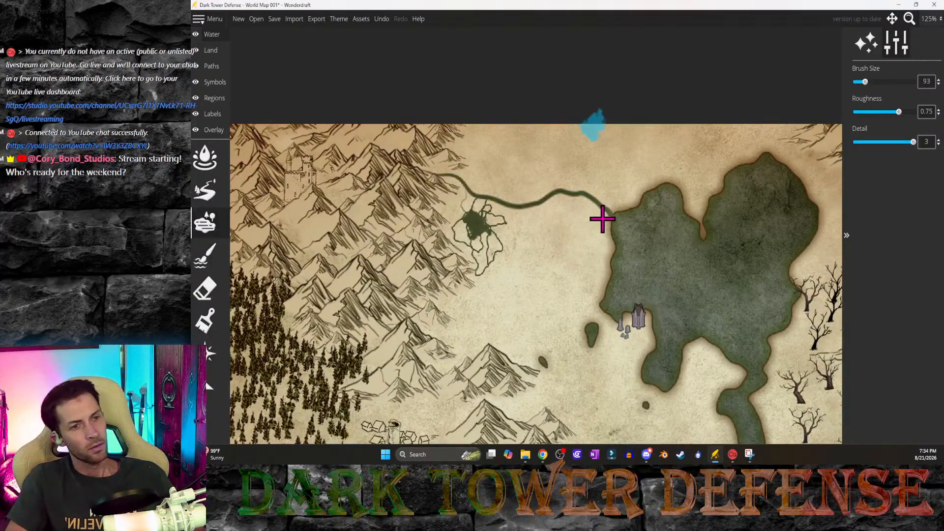
key("ctrl+z")
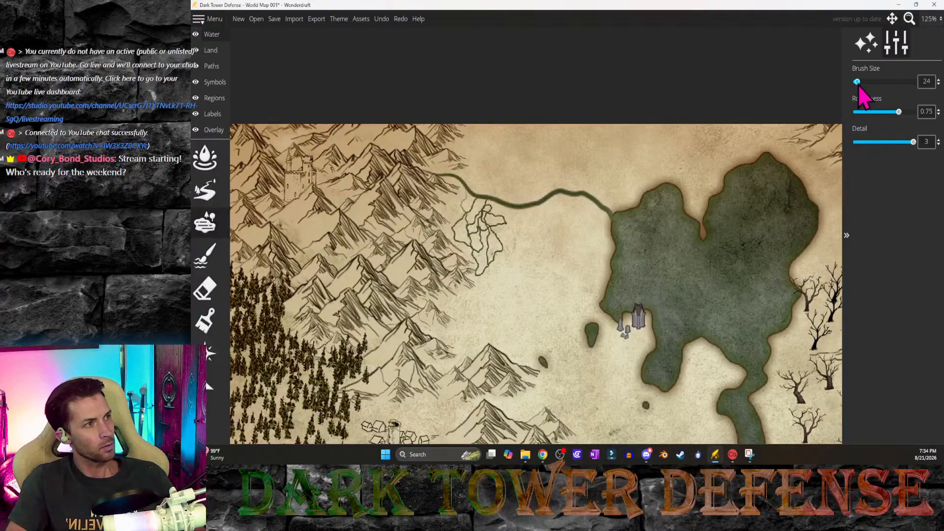
Step: Stamp lakes across the channel network, using brush sizes 28 and 38, 86 for the centre and 47 toward the edges, and save the map
left_click_drag(859, 82, 857, 82)
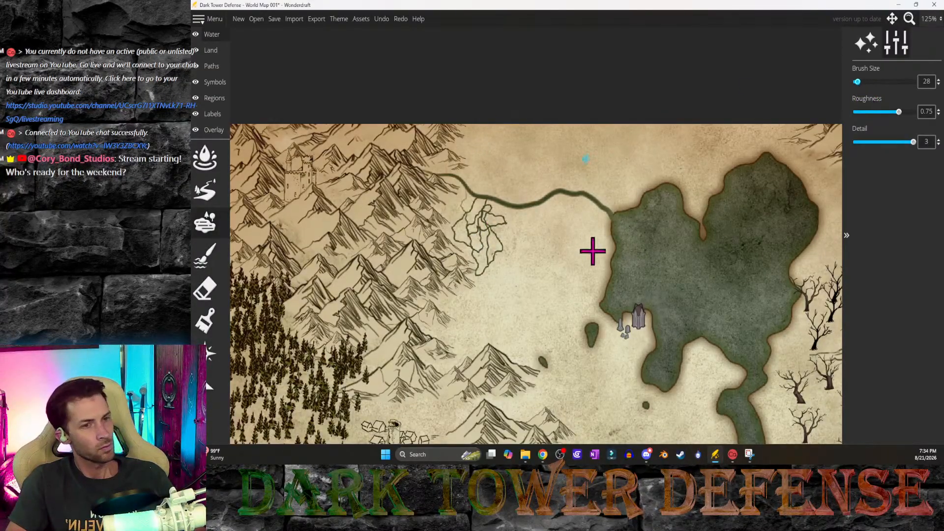
left_click(488, 224)
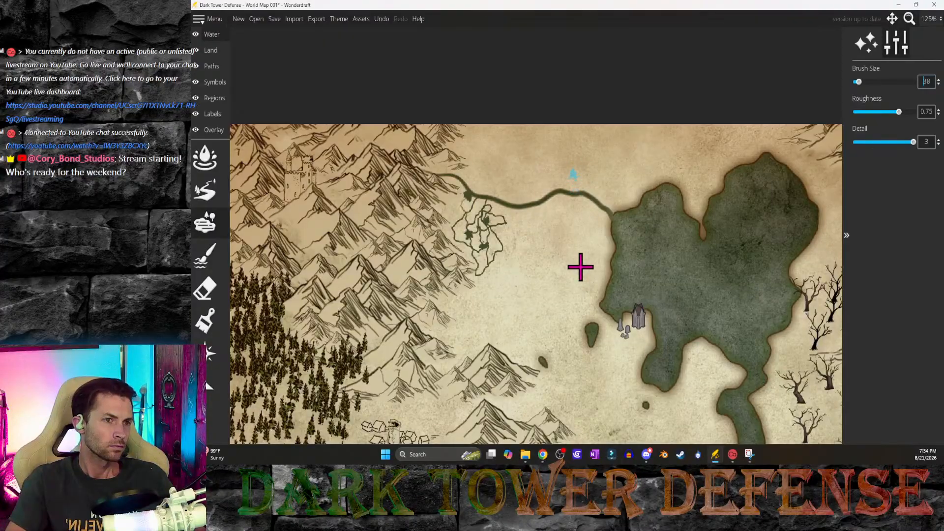
left_click(865, 82)
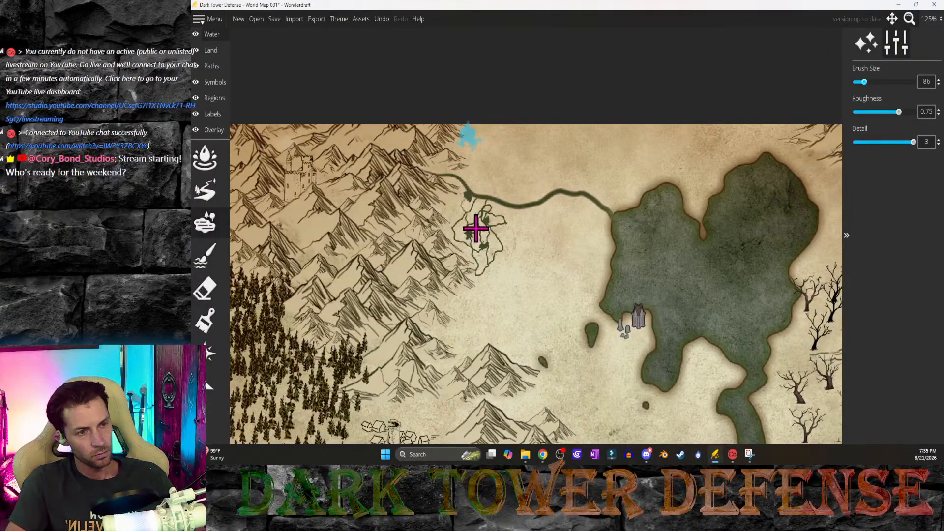
left_click(476, 228)
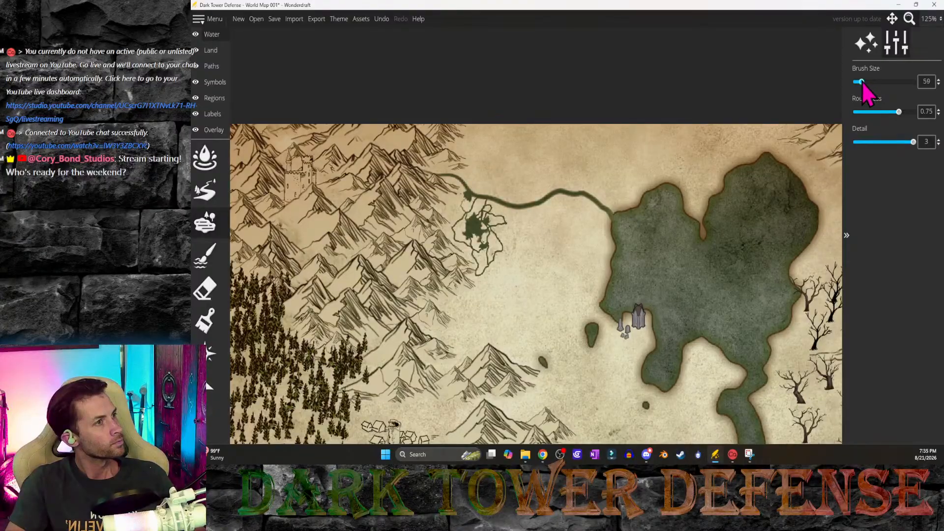
left_click_drag(862, 82, 859, 82)
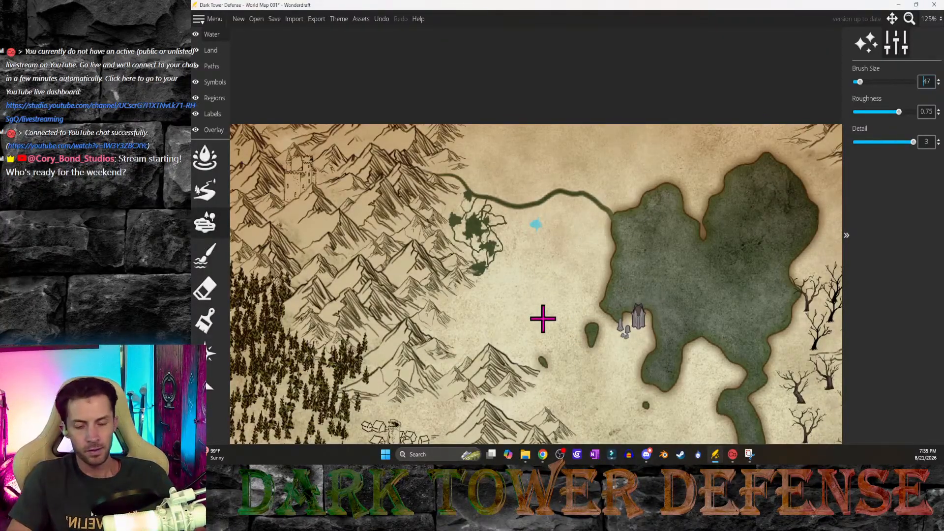
key("ctrl+s")
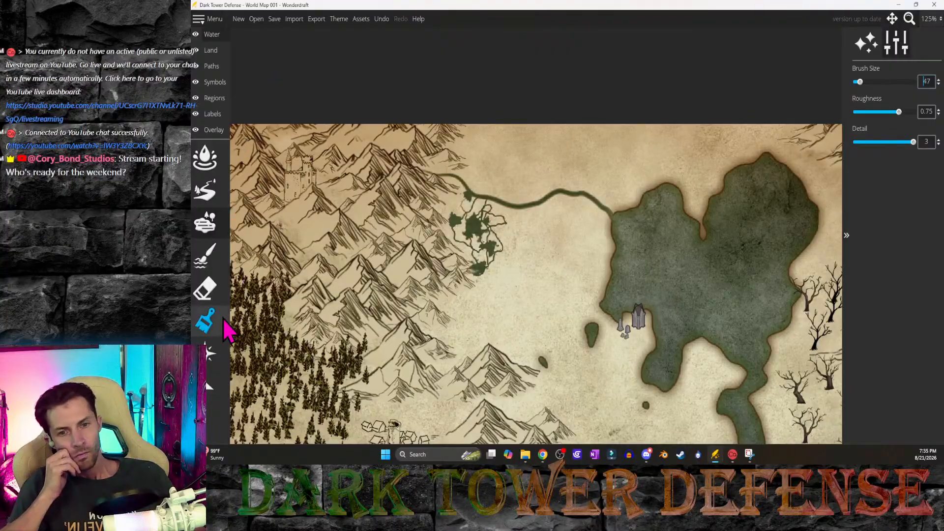
Step: Choose the textured brush for water painting at size 128, and try a stroke over the lake's western side before undoing it
left_click(208, 360)
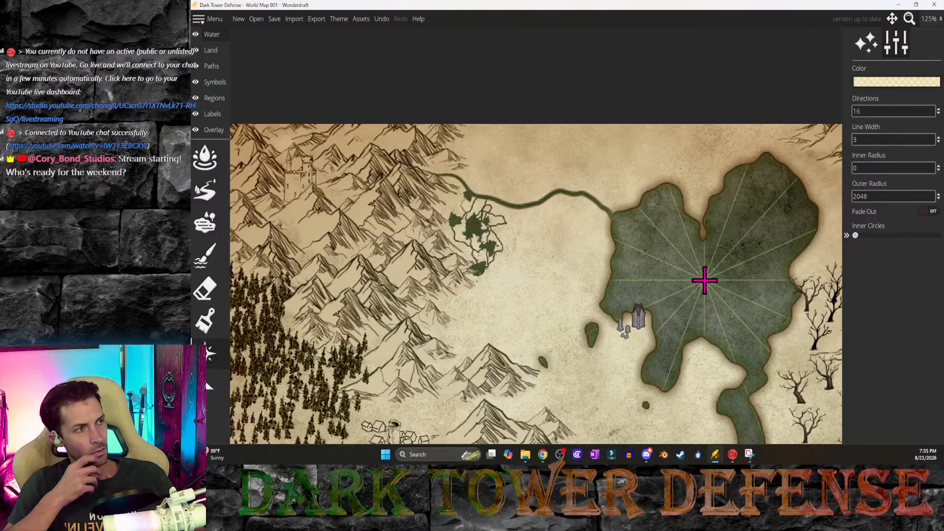
left_click(203, 326)
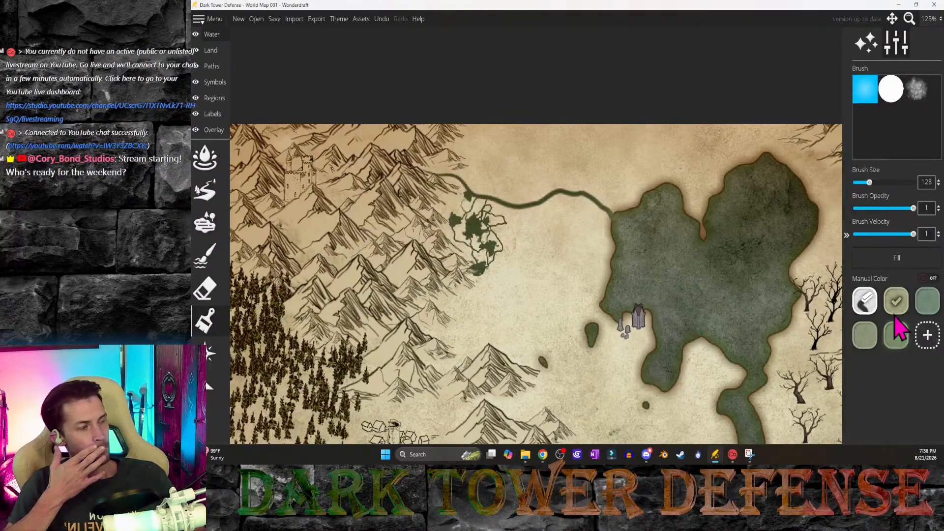
left_click(918, 93)
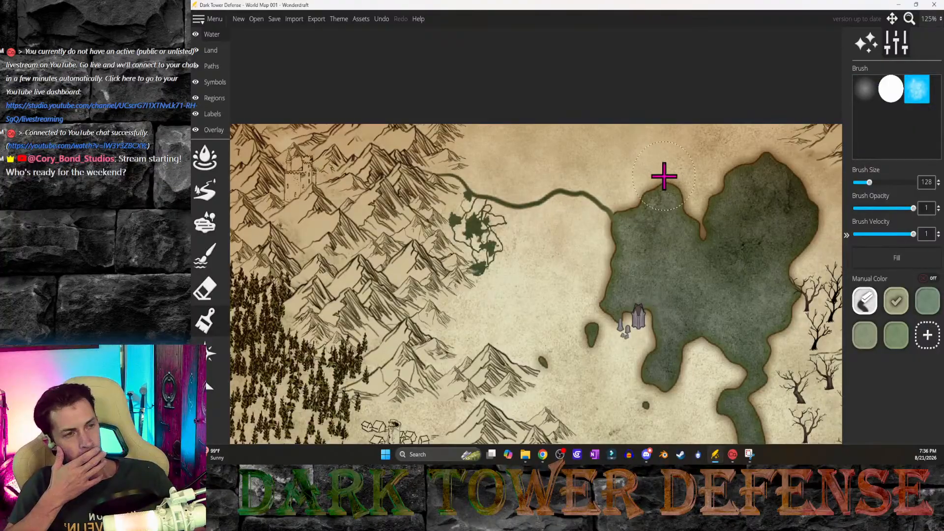
mouse_move(625, 289)
left_mouse_down()
mouse_move(759, 289)
mouse_move(630, 261)
left_mouse_up()
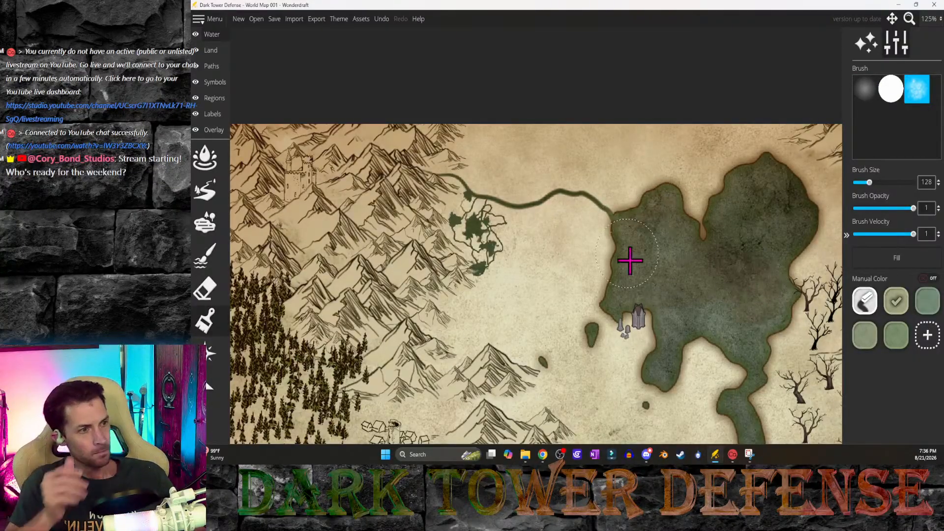
key("ctrl+z")
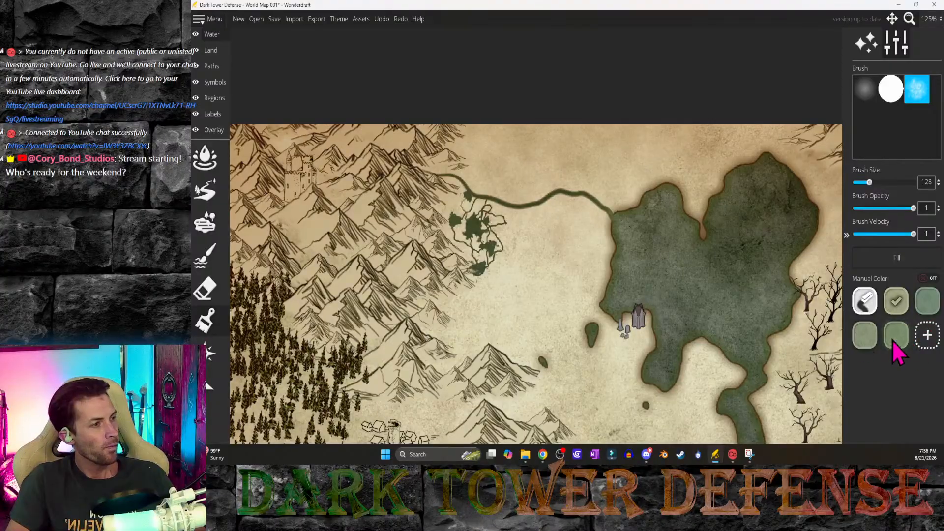
Step: Stroke the textured brush down the marsh and add a custom green, 55ab00, to the water paint colours
left_click_drag(484, 200, 489, 285)
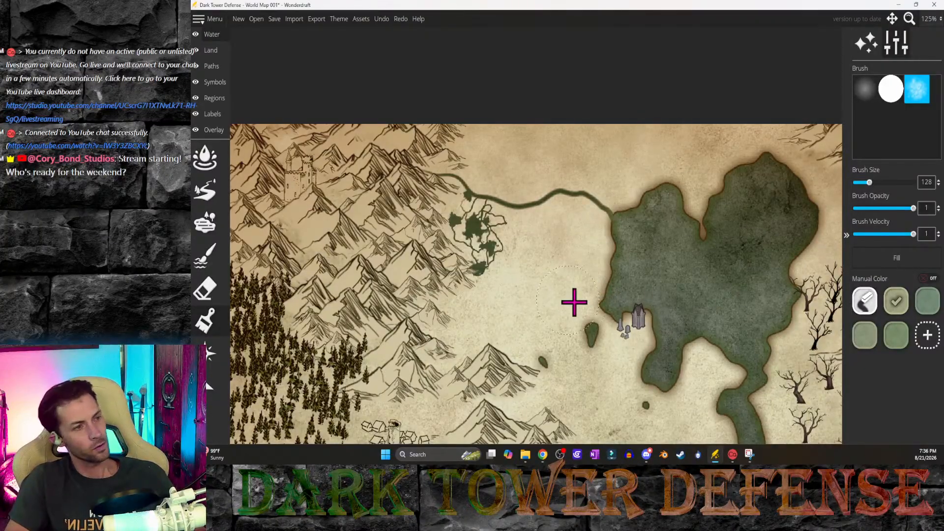
left_click(928, 335)
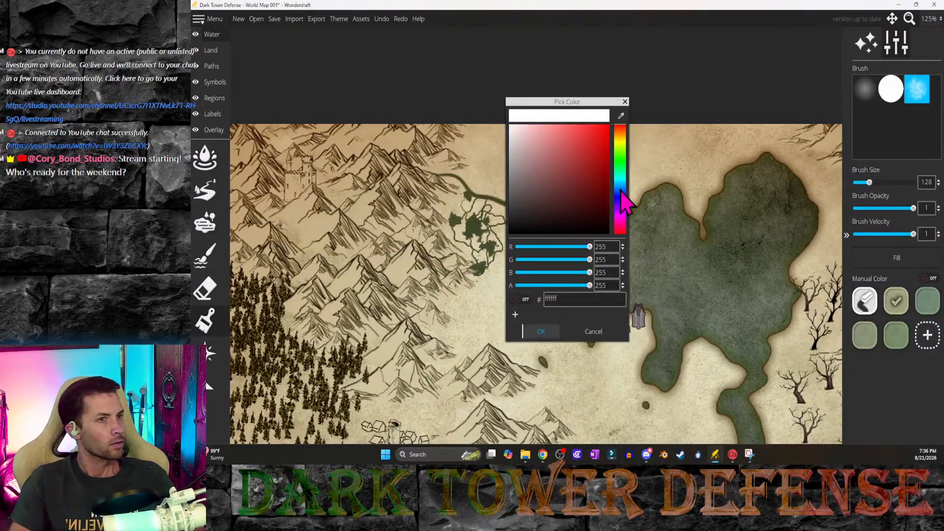
mouse_move(621, 143)
left_mouse_down()
mouse_move(623, 158)
mouse_move(624, 142)
left_mouse_up()
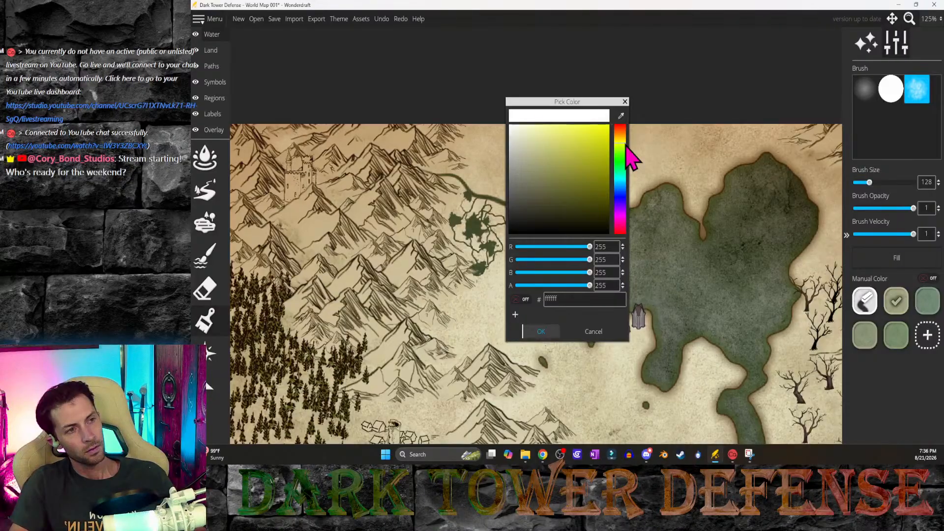
left_click_drag(626, 148, 624, 143)
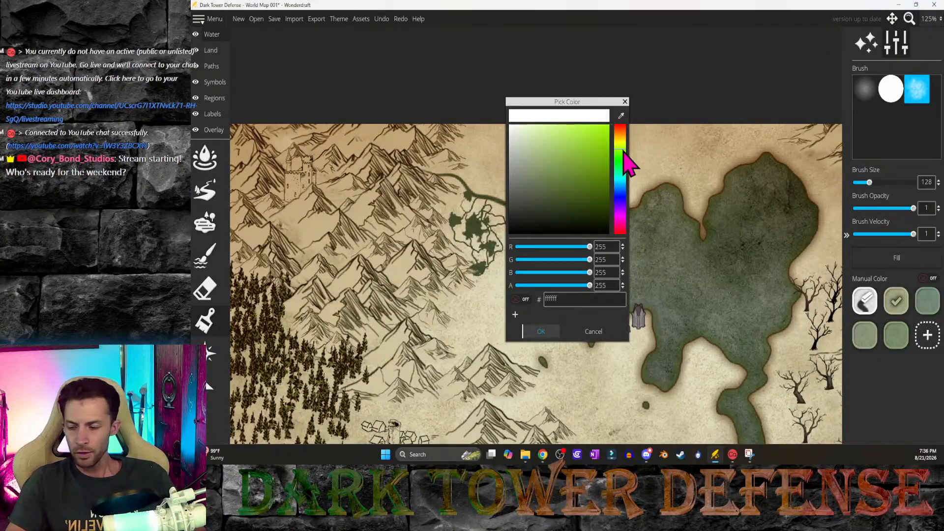
mouse_move(626, 150)
left_mouse_down()
mouse_move(628, 186)
mouse_move(627, 168)
left_mouse_up()
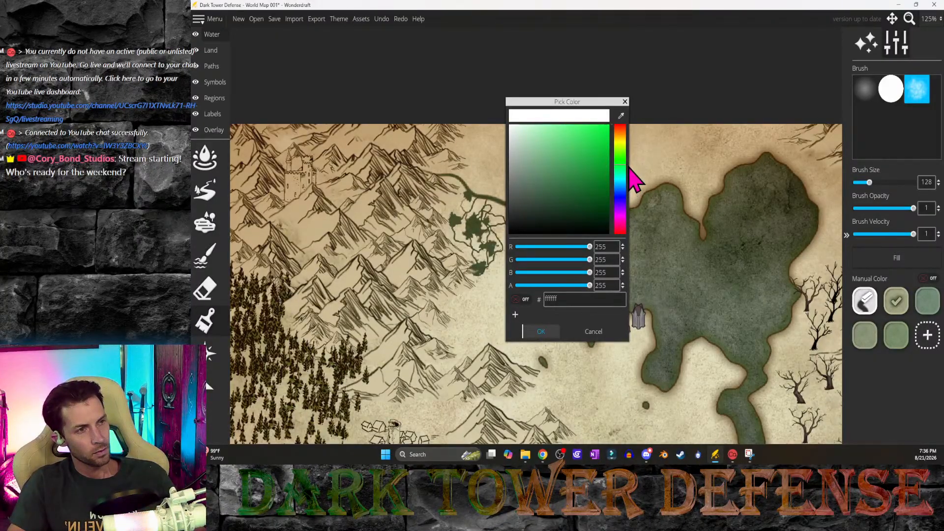
left_click_drag(629, 165, 627, 152)
left_click_drag(581, 132, 634, 118)
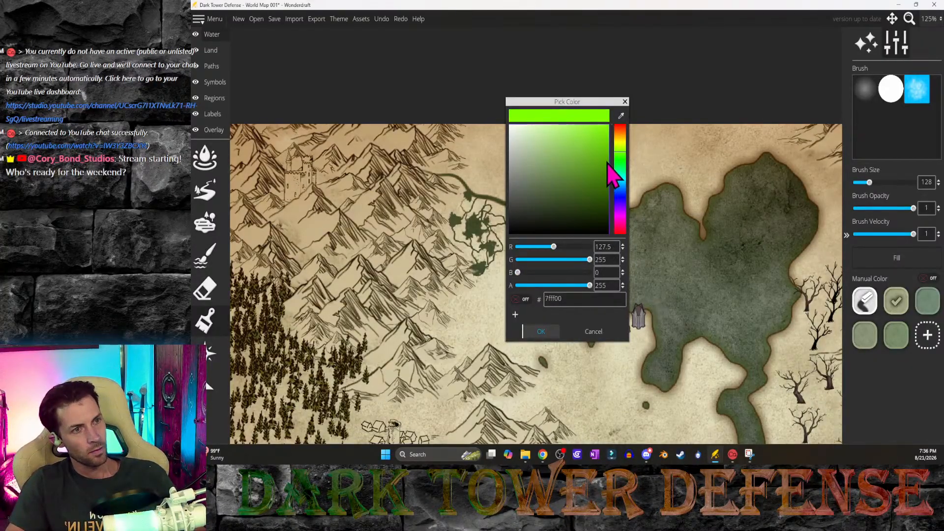
mouse_move(610, 174)
left_mouse_down()
mouse_move(618, 196)
mouse_move(637, 162)
left_mouse_up()
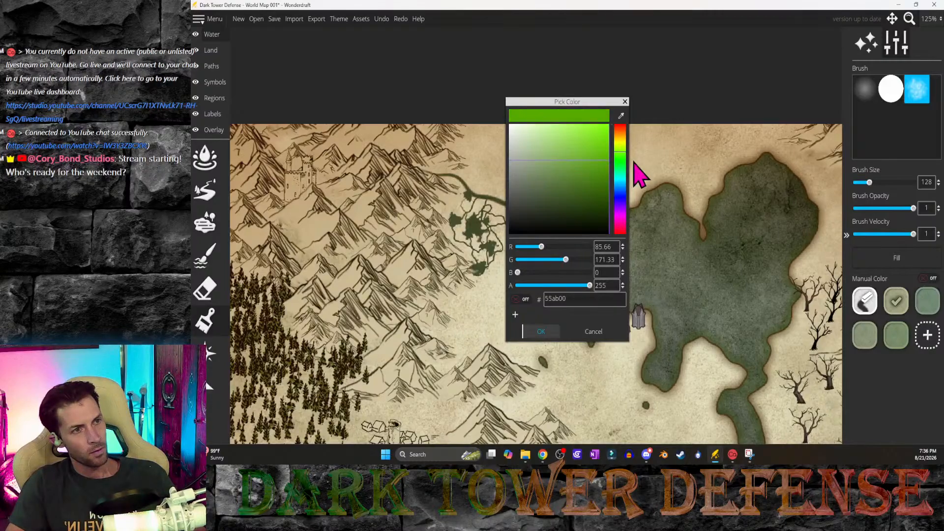
left_click(538, 332)
Step: Try painting the marsh with the custom green and the existing palette swatches, undoing the trial strokes
left_click_drag(497, 241, 468, 225)
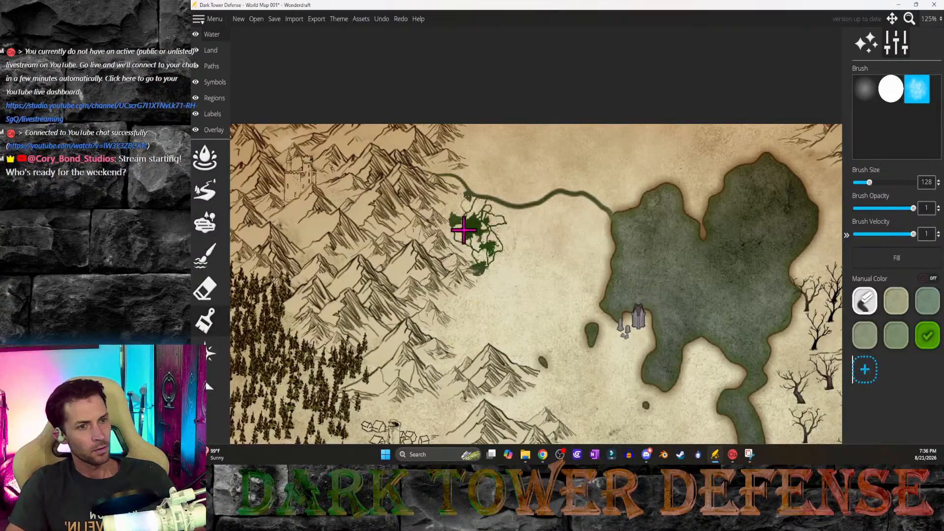
key("ctrl+z")
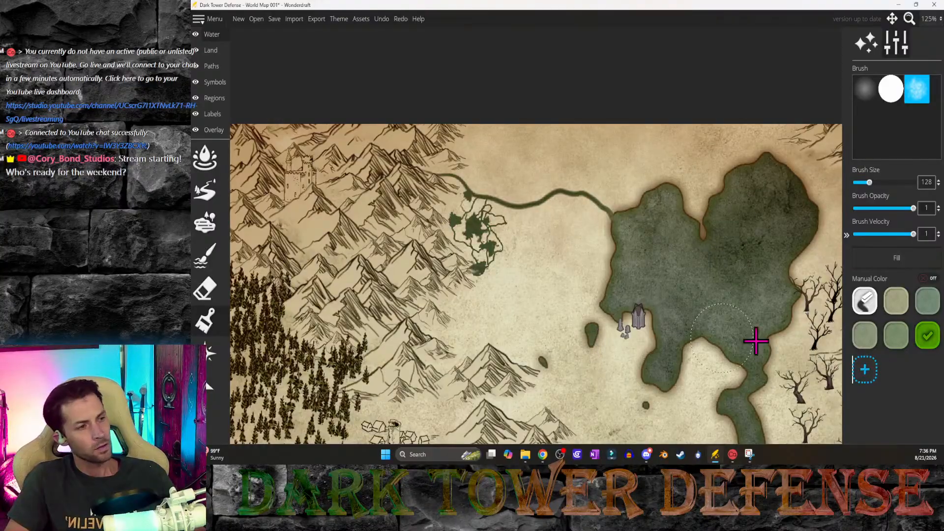
left_click(896, 336)
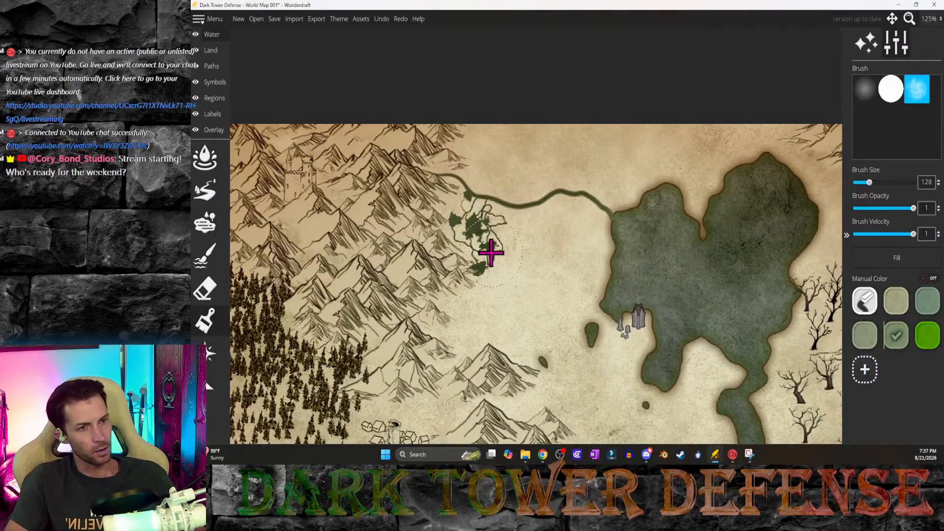
left_click(863, 306)
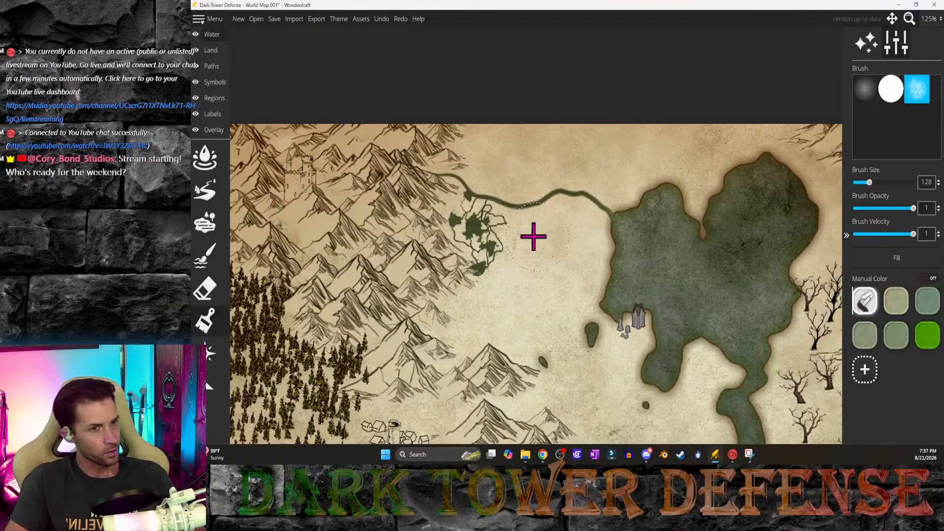
left_click(468, 236)
left_click(900, 301)
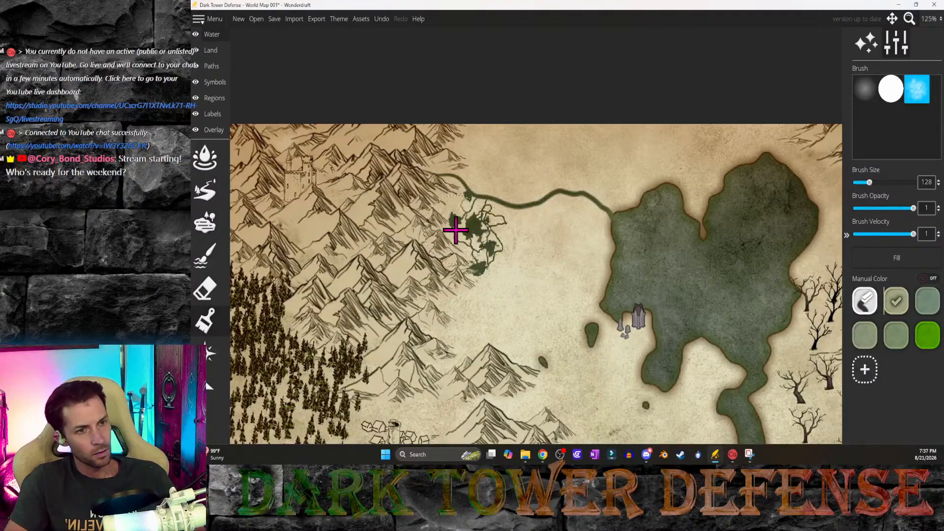
key("ctrl+z")
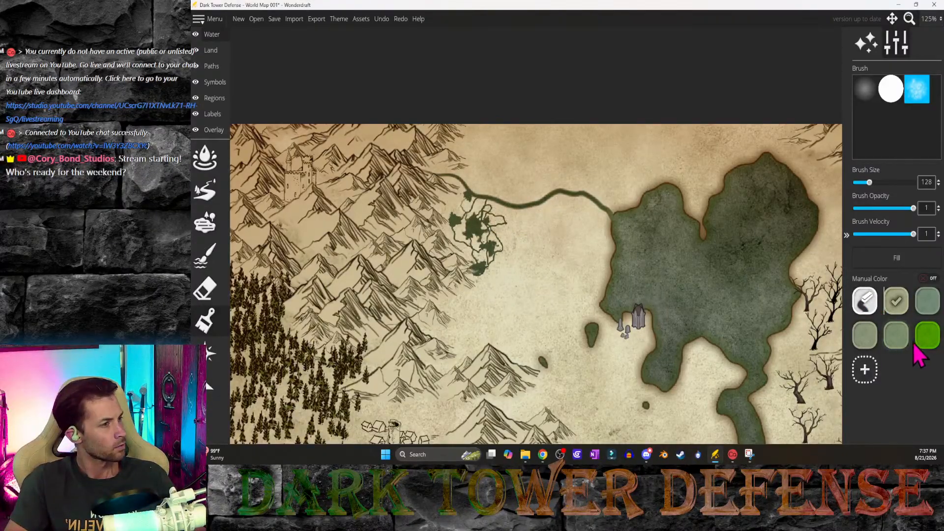
Step: Change the custom green swatch to the ochre ab7400 and test it on the marsh pools
left_click(928, 337)
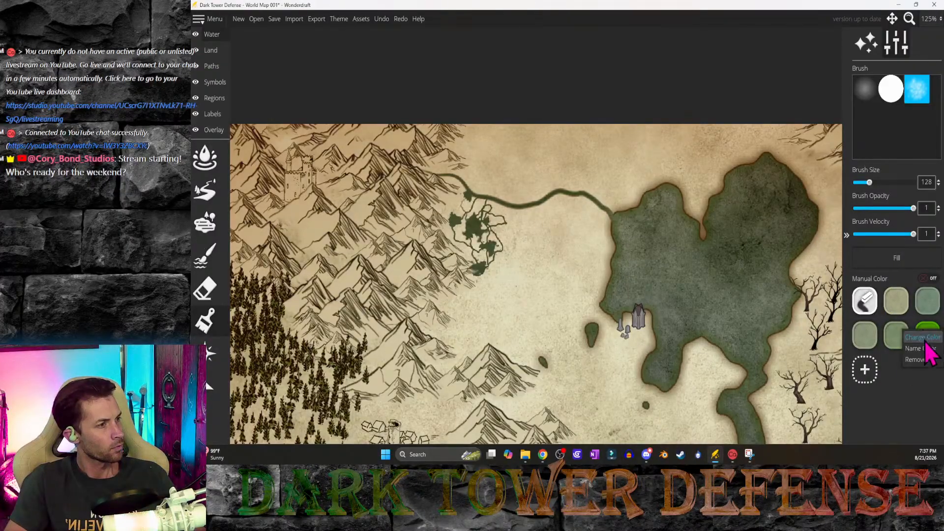
left_click(928, 337)
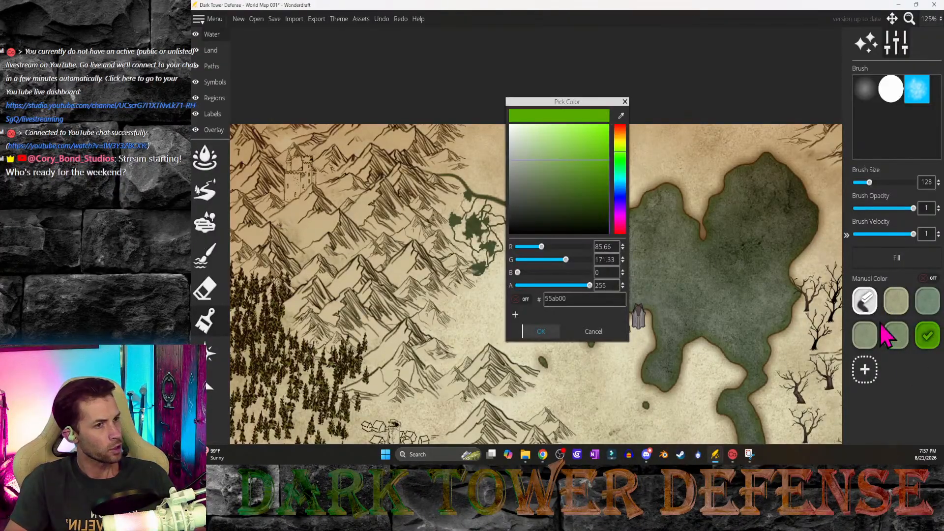
left_click(620, 136)
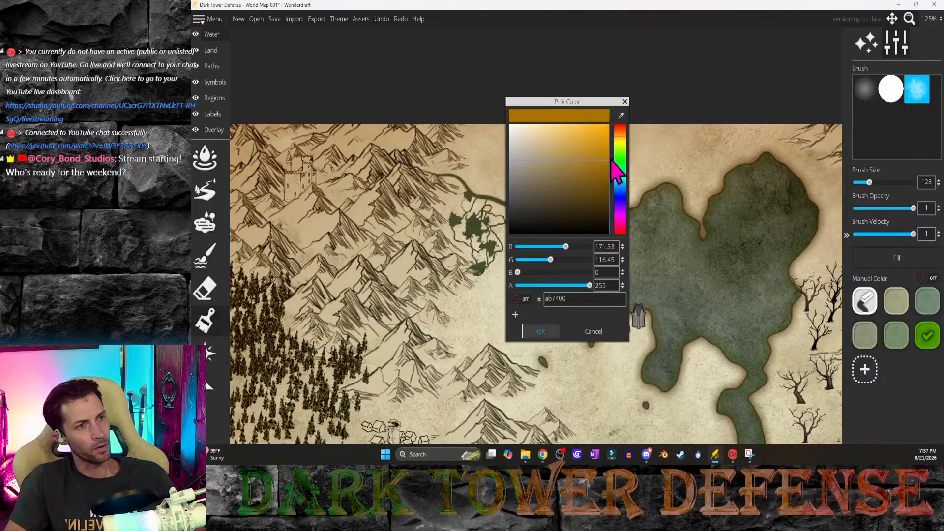
left_click(538, 328)
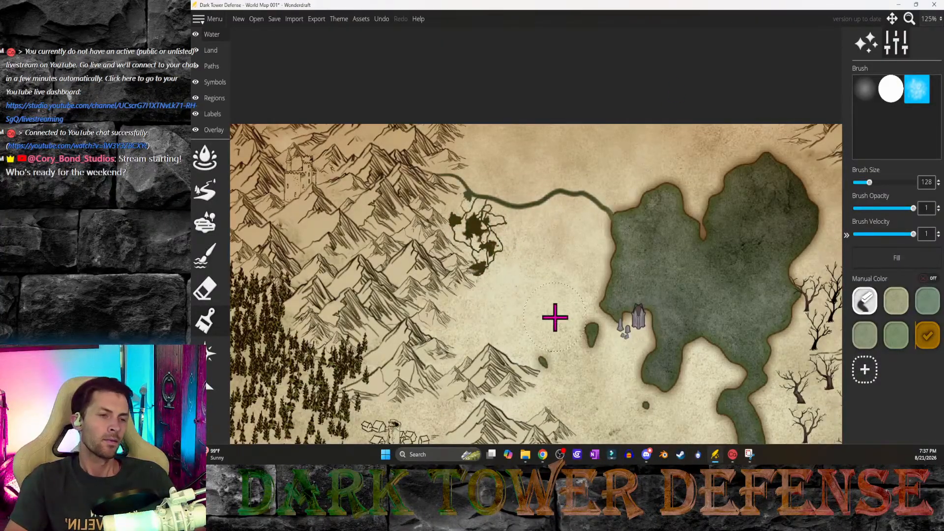
left_click(480, 241)
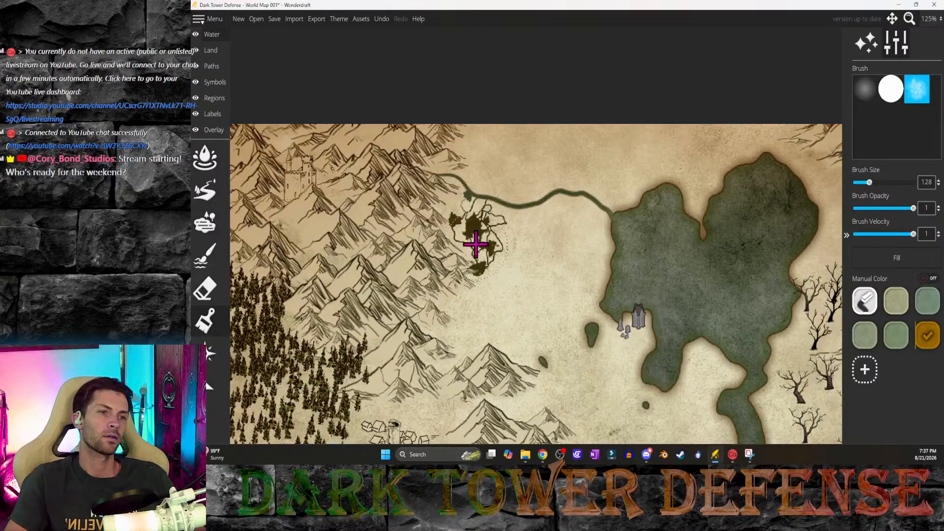
left_click(454, 219)
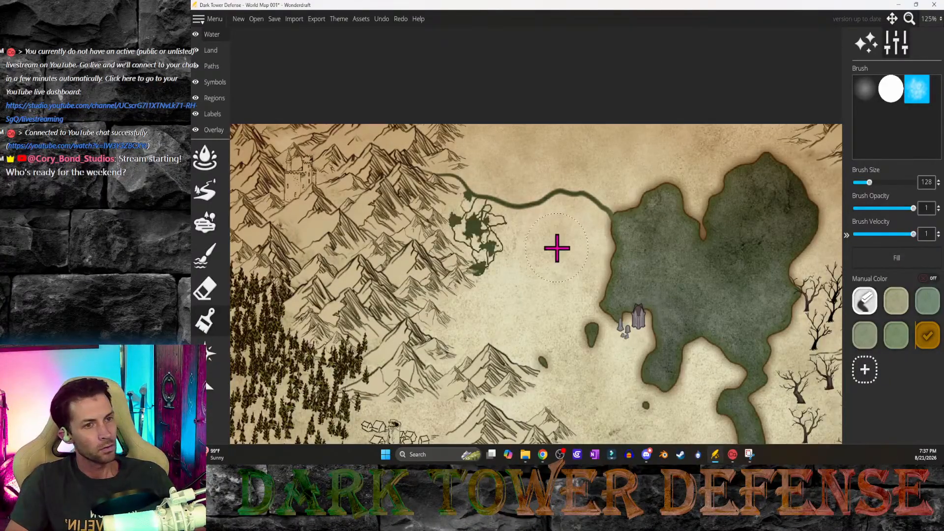
Step: Lower the brush velocity to 0.1 and paint the marsh channels and pools with the ochre colour
left_click_drag(912, 241, 881, 249)
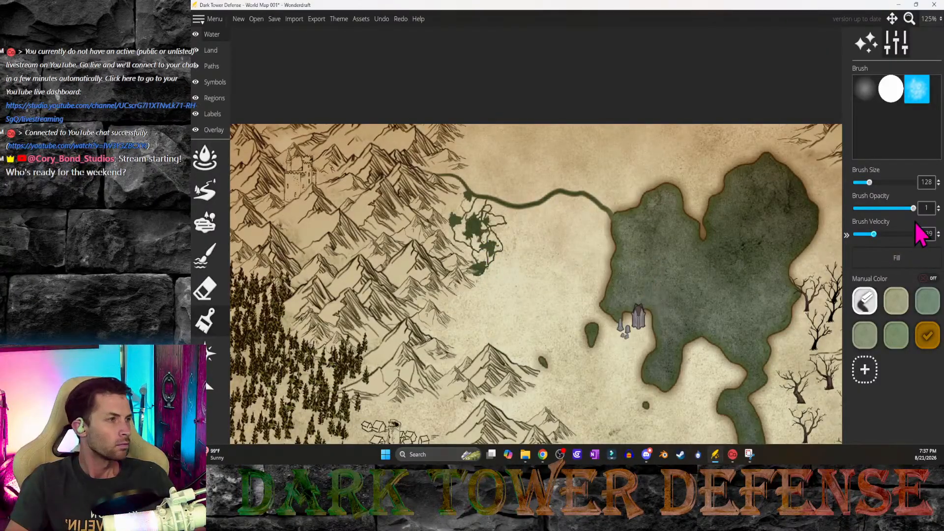
left_click_drag(868, 241, 810, 253)
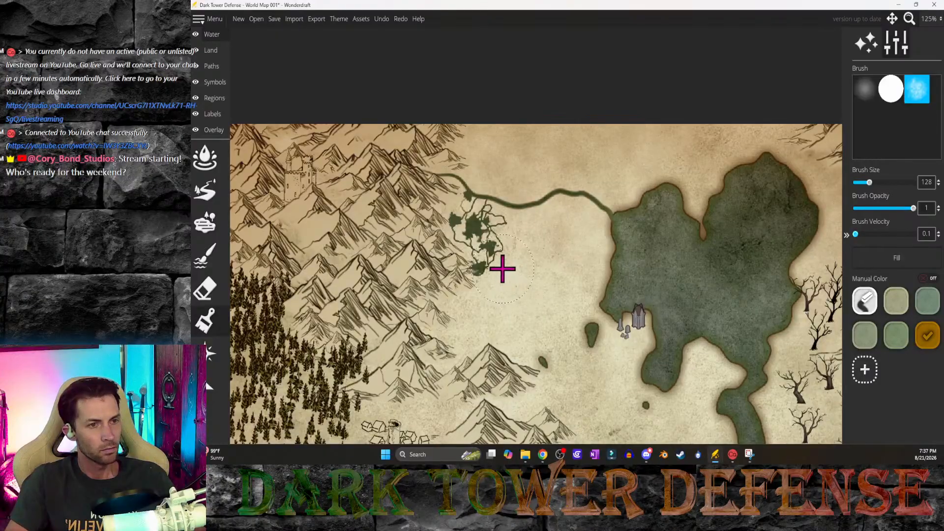
left_click_drag(500, 267, 465, 230)
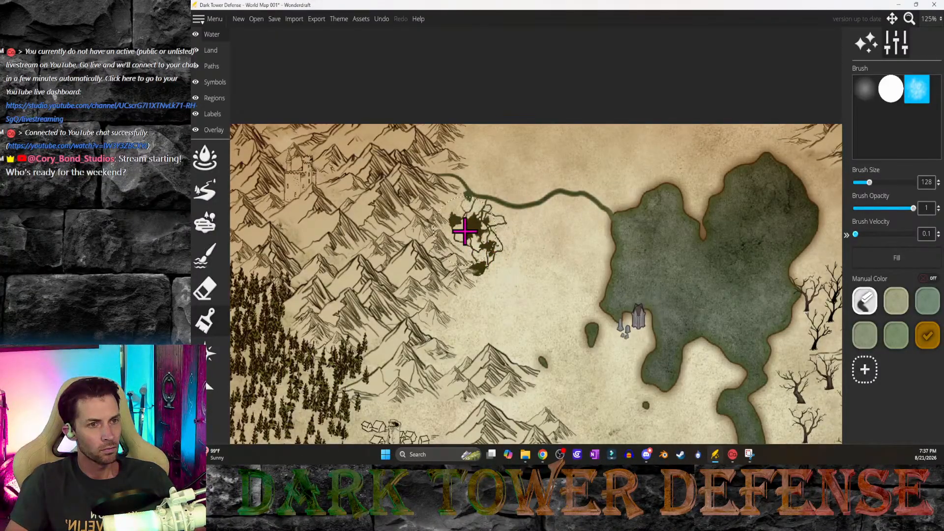
key("ctrl+z")
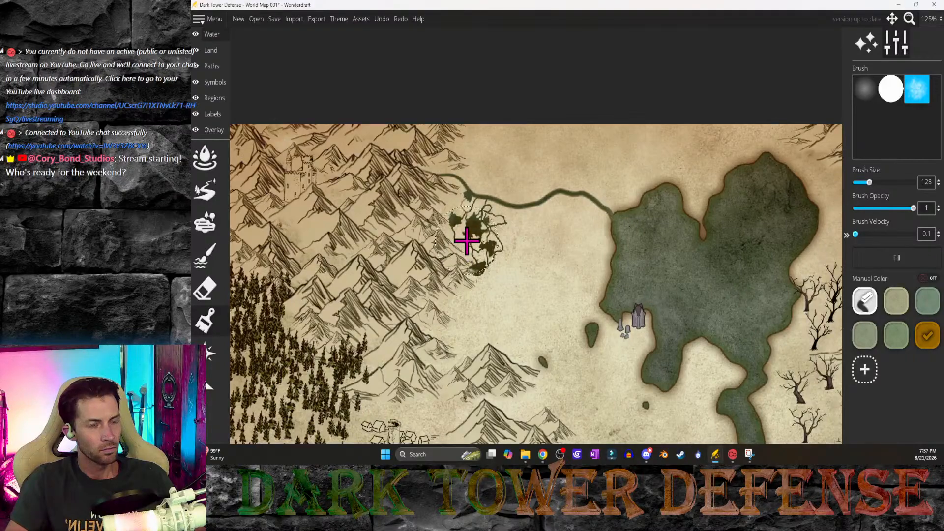
mouse_move(467, 241)
left_mouse_down()
mouse_move(592, 317)
mouse_move(497, 244)
mouse_move(534, 344)
mouse_move(504, 315)
left_mouse_up()
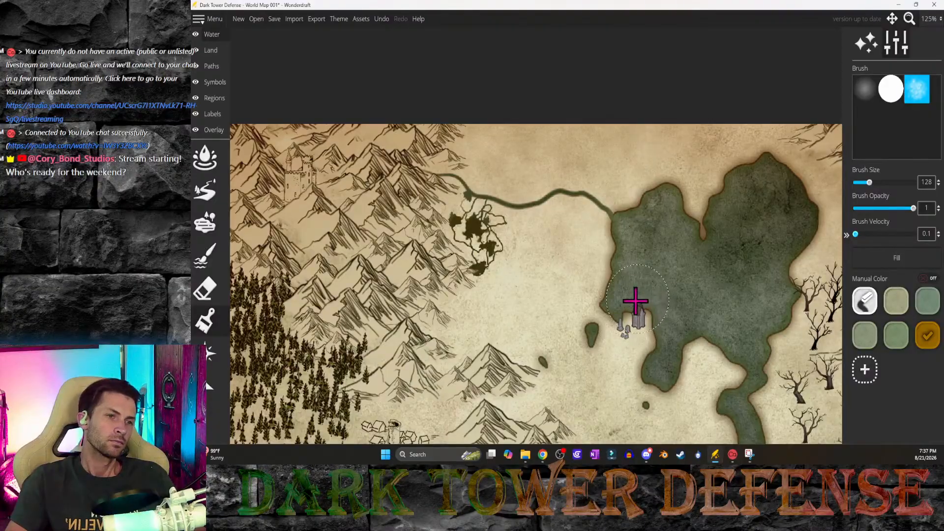
scroll(529, 337, "down", 3)
scroll(508, 295, "up", 3)
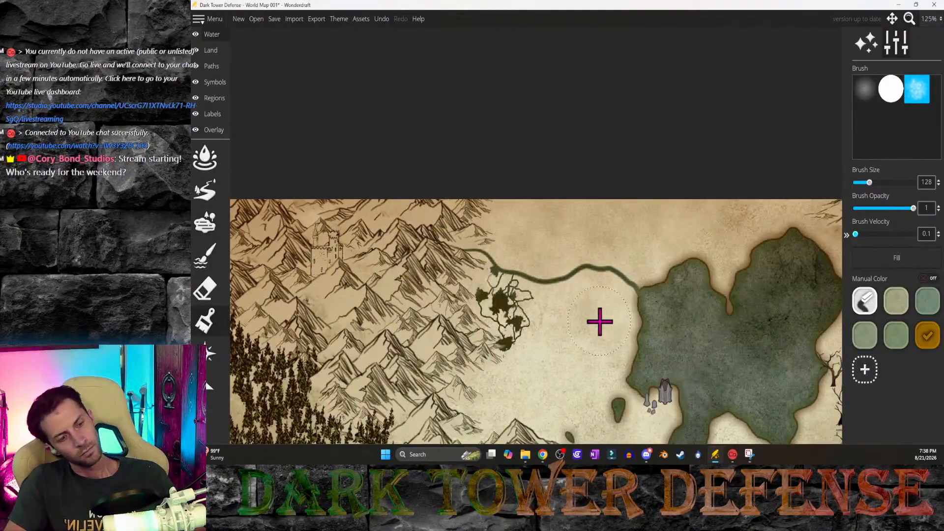
Step: Repaint the whole marsh with the first sage-green swatch and set the brush size to 140
left_click(896, 307)
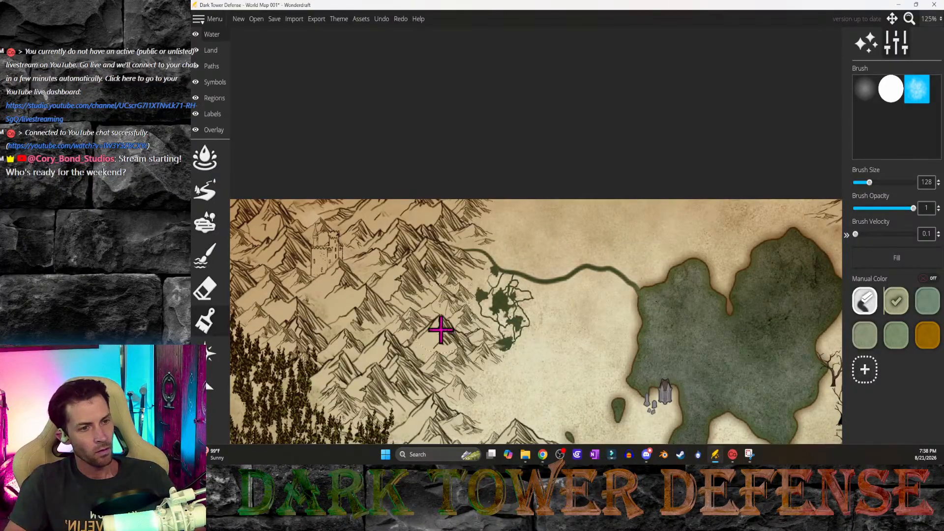
left_click_drag(441, 326, 503, 352)
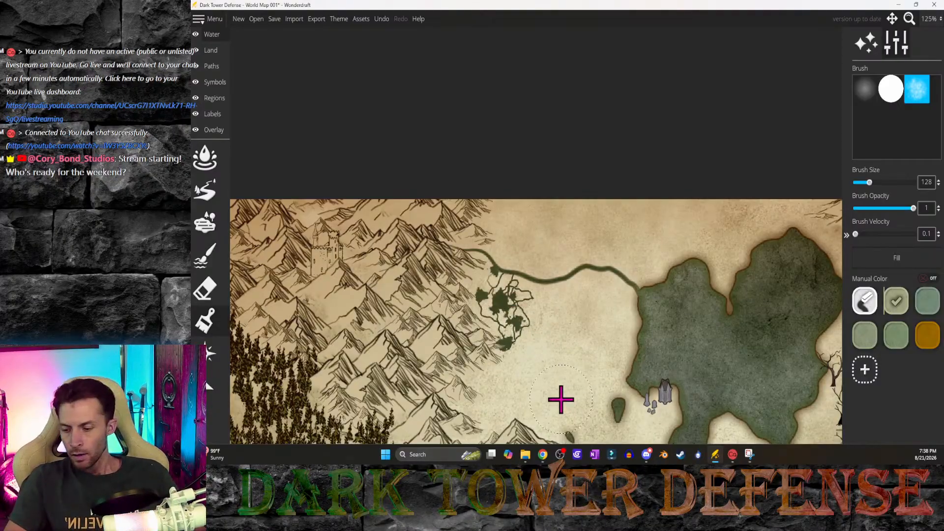
scroll(561, 399, "down", 5)
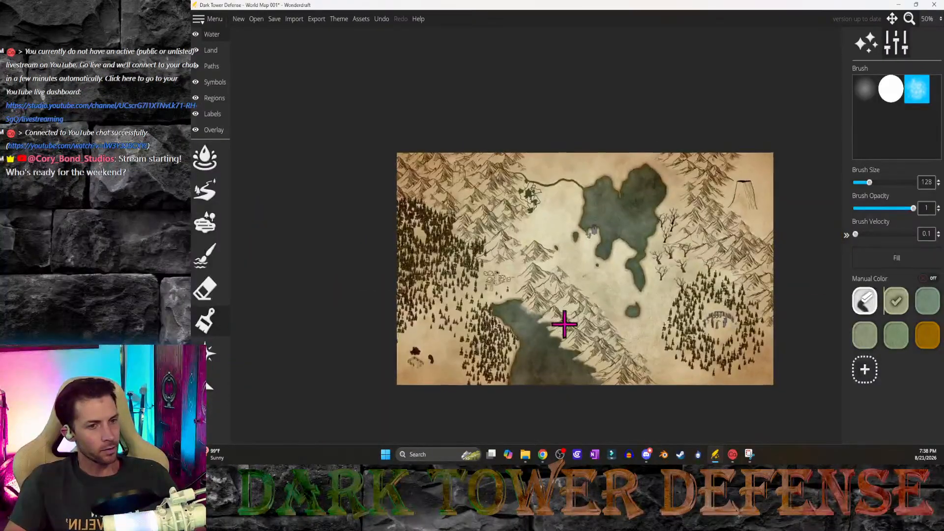
scroll(492, 295, "up", 1, "ctrl")
scroll(479, 307, "up", 2)
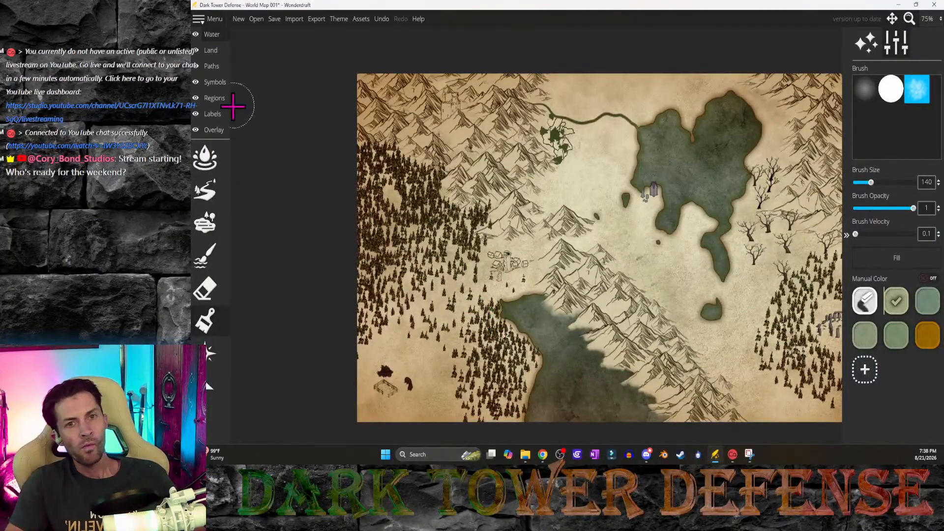
Step: Choose the tall narrow tree symbol, try a stroke of trees at scale 20 between the southern mountains and the lake's southern arm, and undo it
left_click(212, 52)
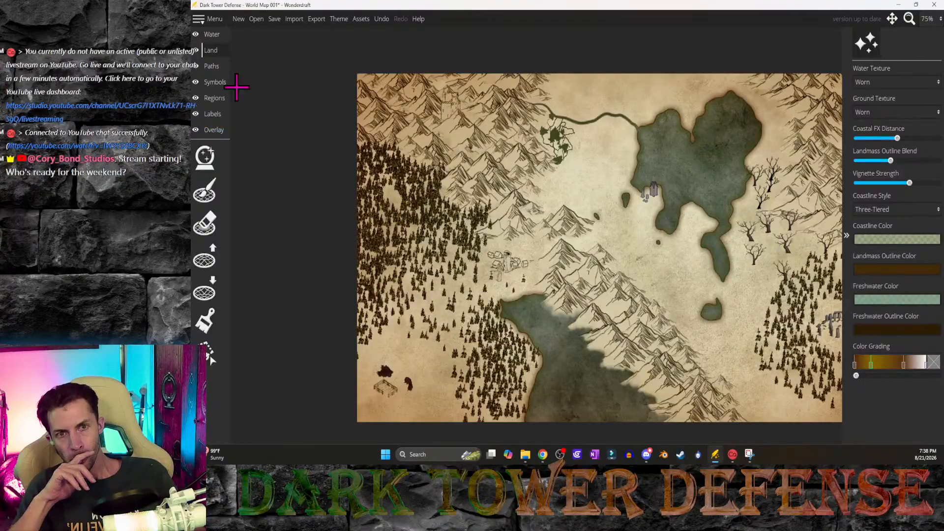
left_click(224, 118)
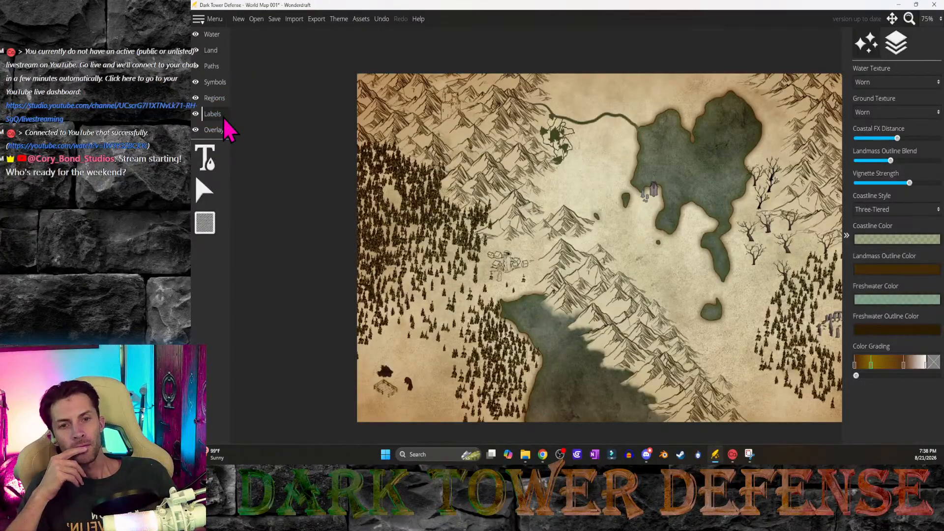
left_click(220, 84)
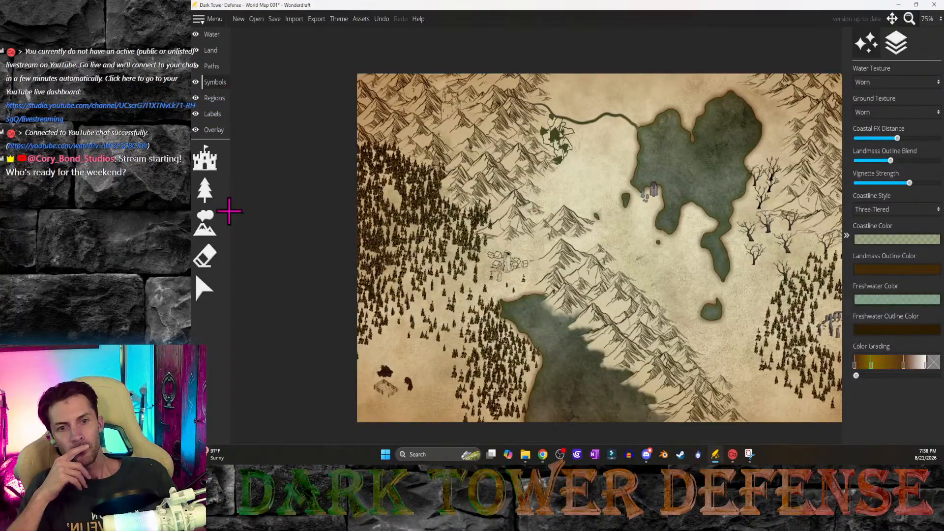
left_click(205, 191)
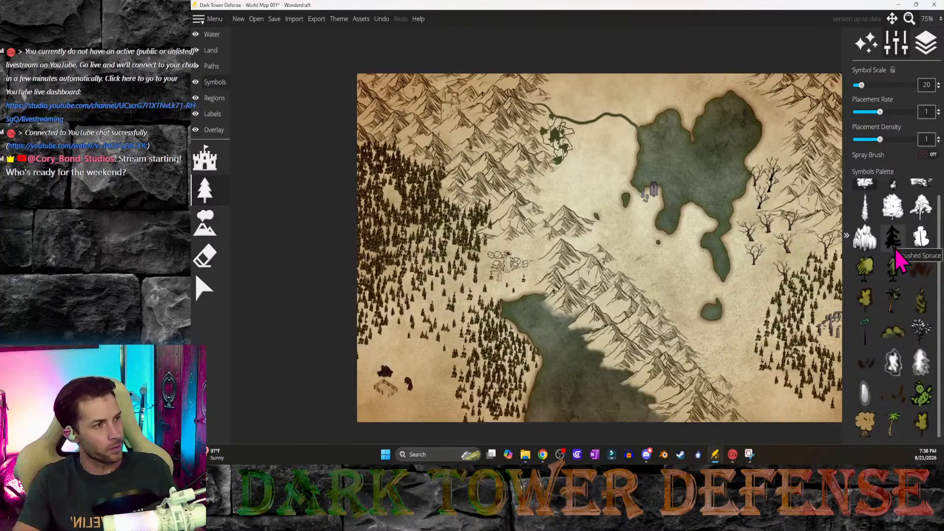
scroll(909, 315, "up", 1)
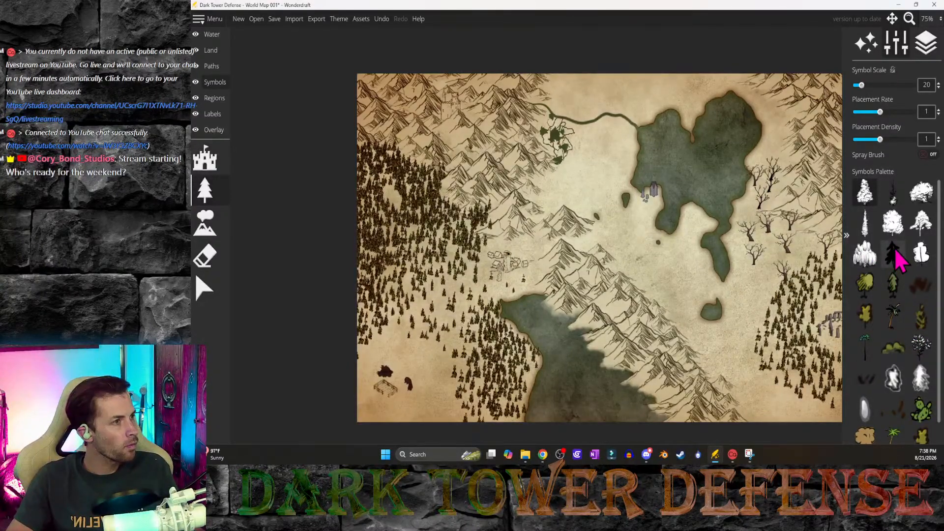
left_click(869, 236)
mouse_move(666, 271)
left_mouse_down()
mouse_move(689, 272)
mouse_move(691, 305)
left_mouse_up()
key("ctrl+z")
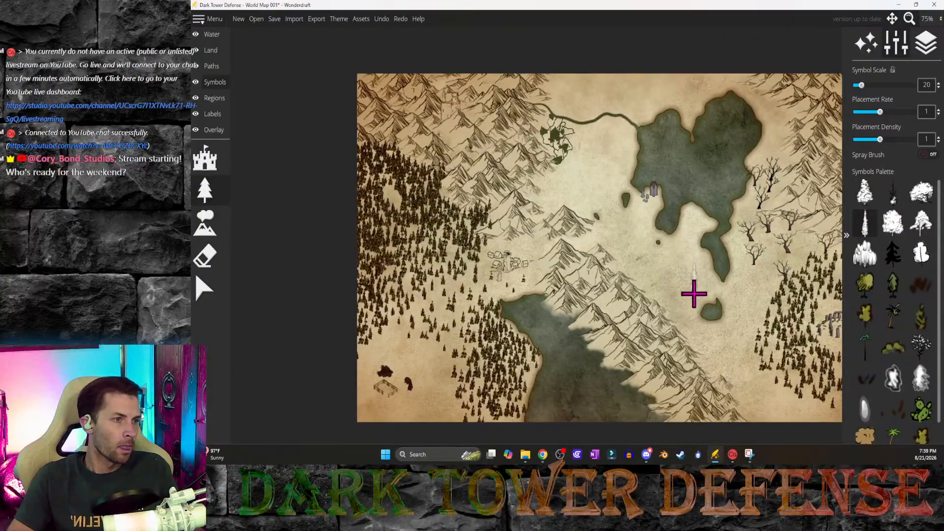
Step: Try strokes of the tall narrow tree at scale 10 around the lake's southern arm and undo them
scroll(694, 294, "down", 1, "shift")
left_click_drag(662, 266, 677, 280)
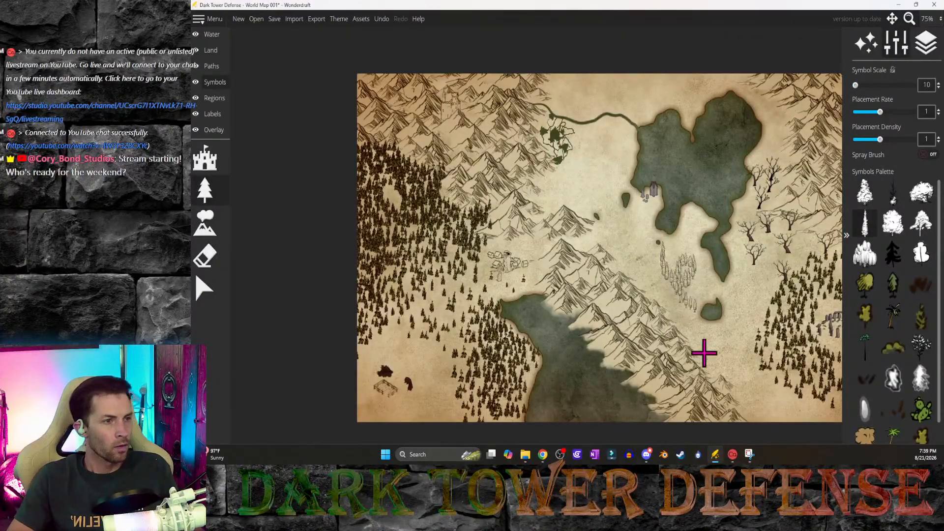
key("ctrl+z")
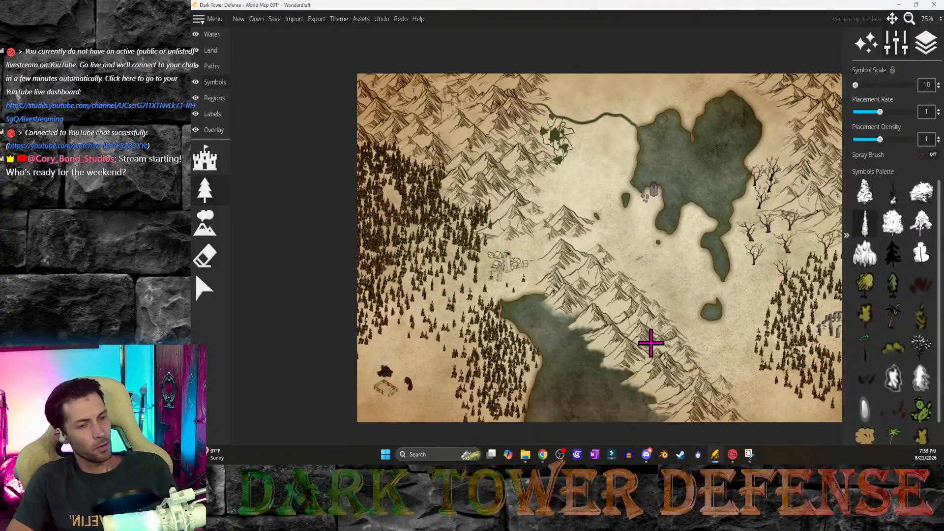
mouse_move(666, 276)
left_mouse_down()
mouse_move(647, 263)
mouse_move(697, 261)
left_mouse_up()
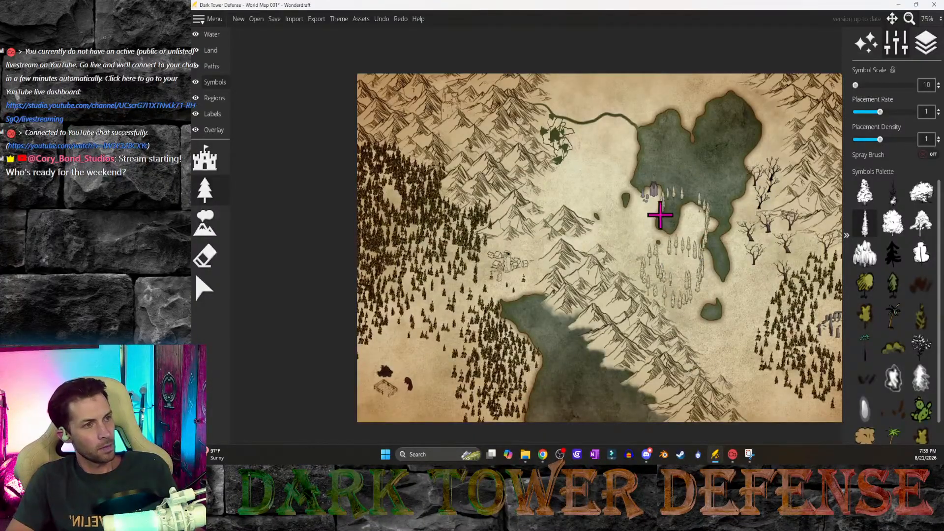
key("ctrl+z")
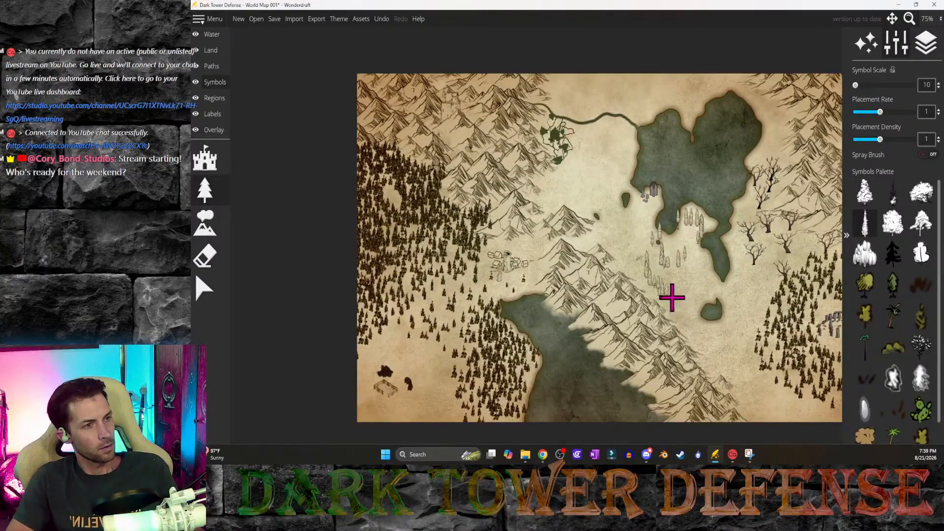
Step: Enlarge the symbol eraser to size 128 and erase the whole forest west of the mountains and the southern bay
left_click(214, 261)
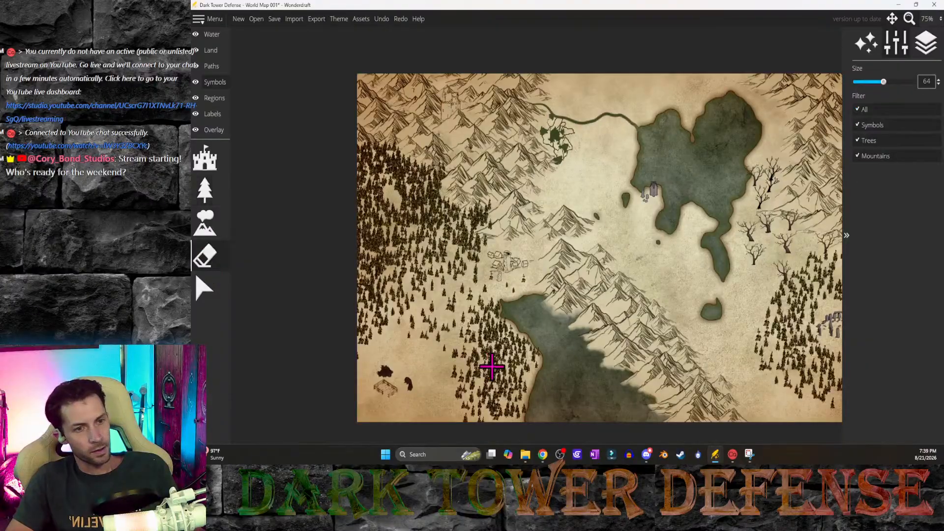
scroll(492, 366, "up", 2, "shift")
mouse_move(492, 367)
left_mouse_down()
mouse_move(487, 386)
mouse_move(527, 358)
mouse_move(479, 367)
mouse_move(482, 430)
mouse_move(464, 342)
left_mouse_up()
scroll(463, 342, "up", 2, "shift")
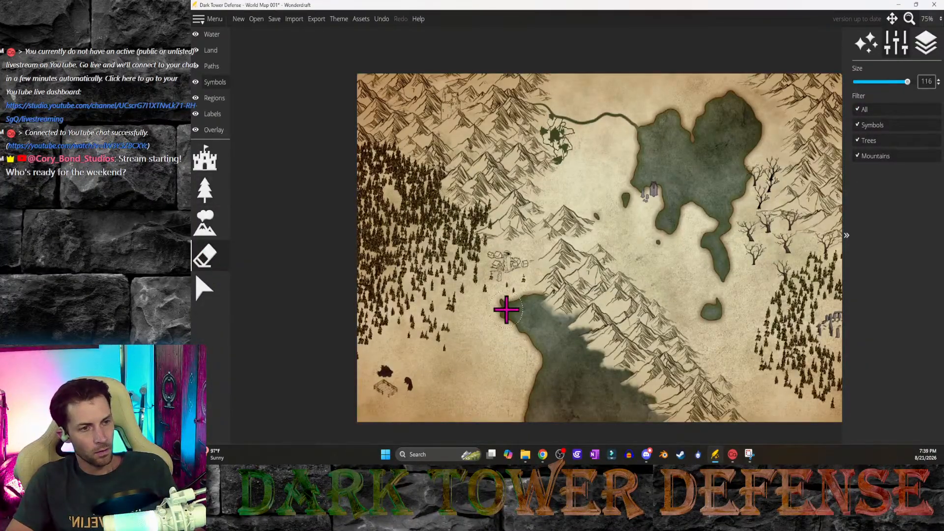
mouse_move(507, 303)
left_mouse_down()
mouse_move(481, 299)
mouse_move(466, 272)
mouse_move(467, 238)
left_mouse_up()
key("ctrl+z")
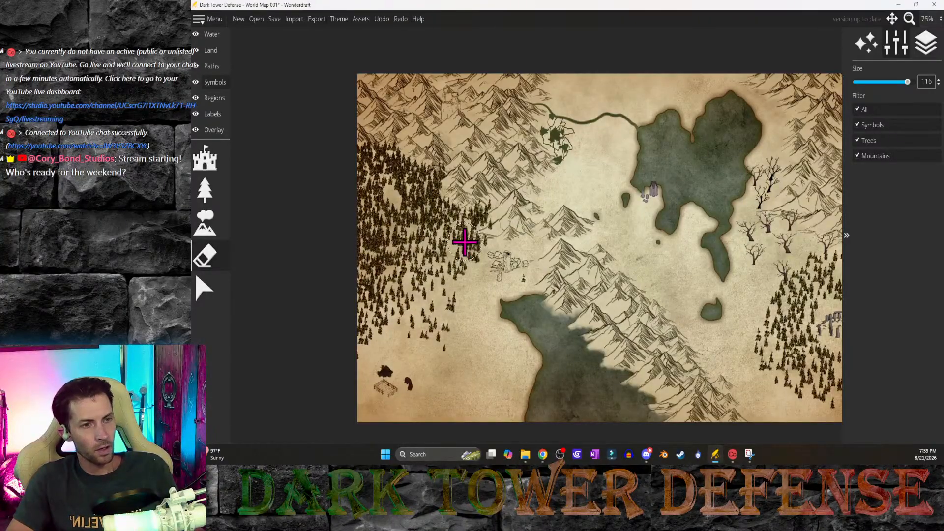
scroll(456, 249, "up", 2, "shift")
mouse_move(449, 311)
left_mouse_down()
mouse_move(453, 354)
mouse_move(367, 320)
mouse_move(369, 169)
mouse_move(397, 167)
mouse_move(422, 183)
mouse_move(437, 224)
mouse_move(476, 221)
mouse_move(435, 192)
mouse_move(421, 234)
mouse_move(456, 245)
mouse_move(448, 305)
mouse_move(390, 209)
mouse_move(399, 273)
left_mouse_up()
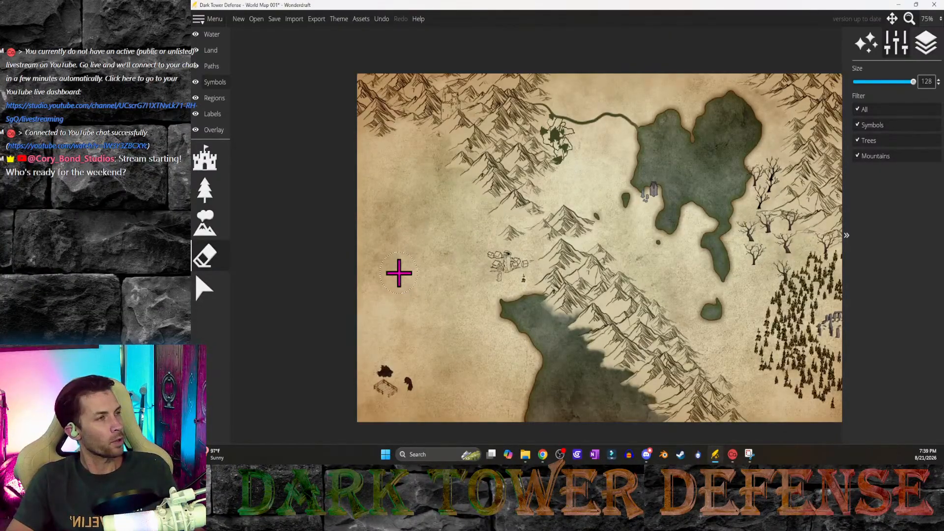
Step: Switch layer management on to view the symbol layers and switch it off again
left_click(929, 50)
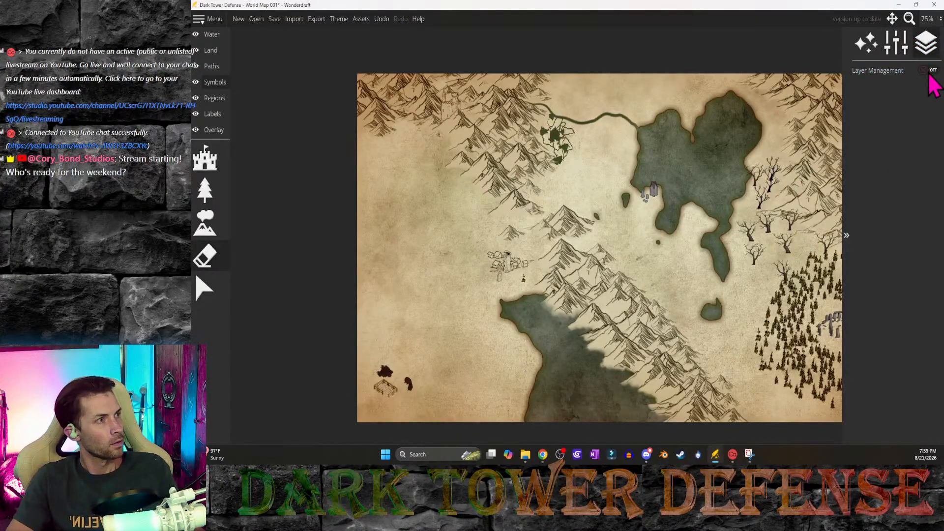
left_click(930, 70)
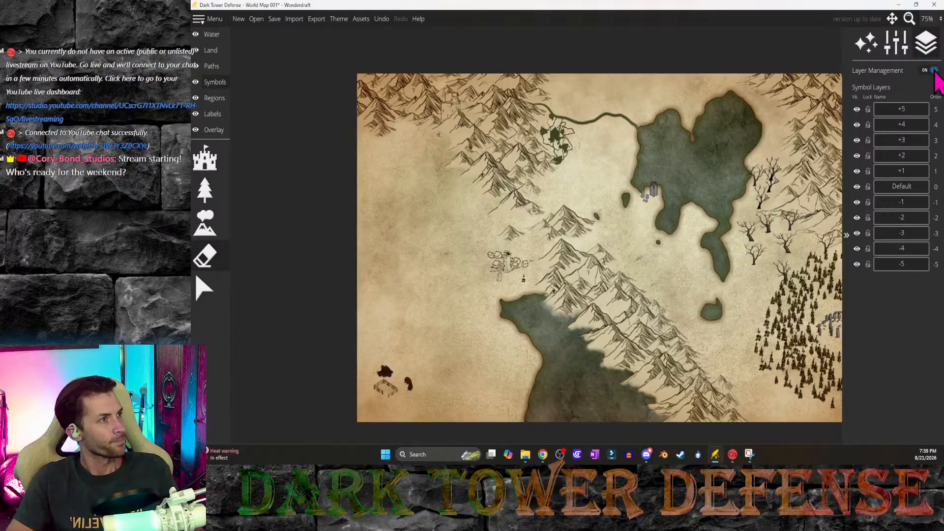
left_click(934, 70)
Step: Erase the eastern forest and the bare trees beside the lake, and save the map
middle_click_drag(684, 274, 538, 270)
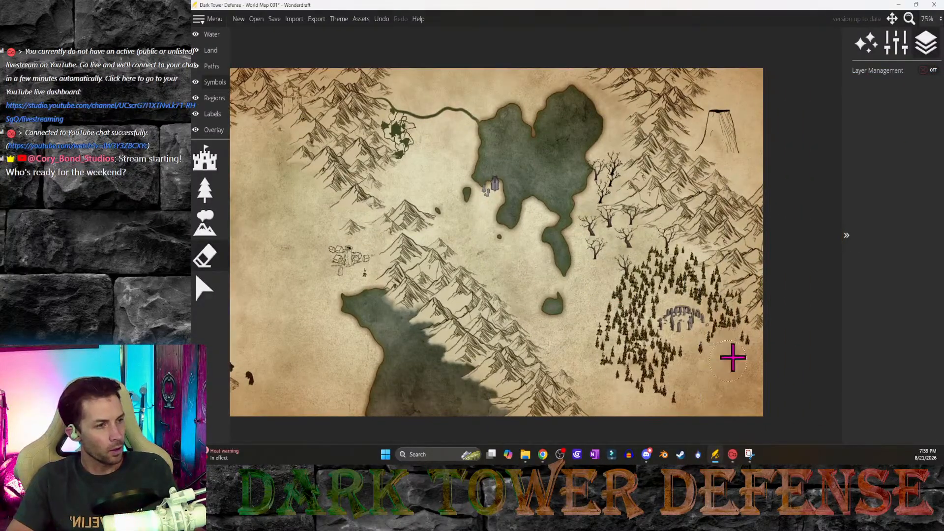
mouse_move(733, 357)
left_mouse_down()
mouse_move(736, 320)
mouse_move(696, 280)
mouse_move(634, 277)
mouse_move(610, 200)
mouse_move(616, 334)
mouse_move(692, 327)
mouse_move(687, 388)
left_mouse_up()
mouse_move(474, 270)
middle_mouse_down()
mouse_move(550, 303)
mouse_move(645, 321)
middle_mouse_up()
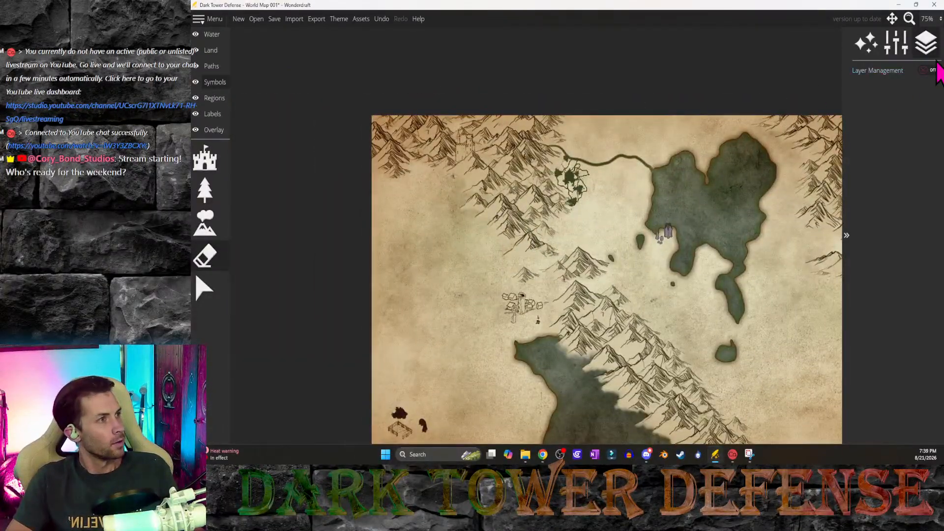
key("ctrl+s")
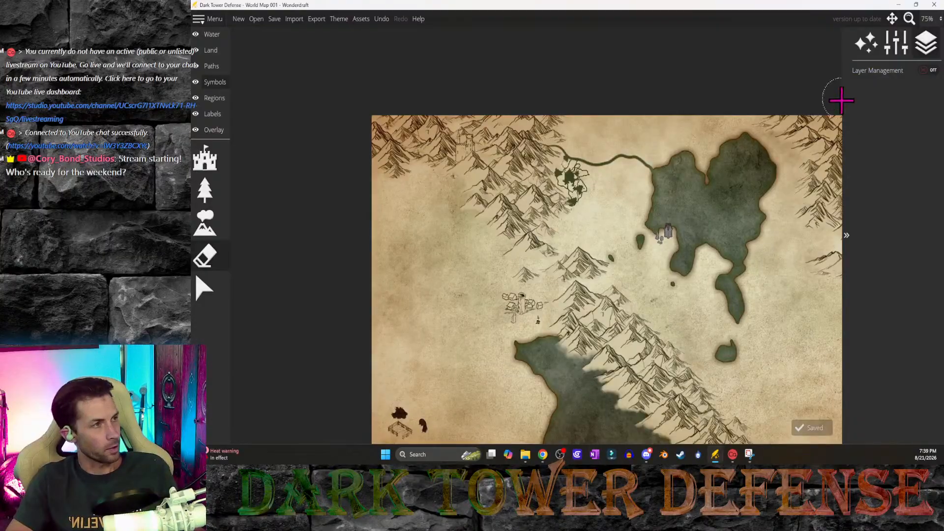
Step: Enable layer management, rename symbol layer +1 to trees and lock it
left_click(931, 71)
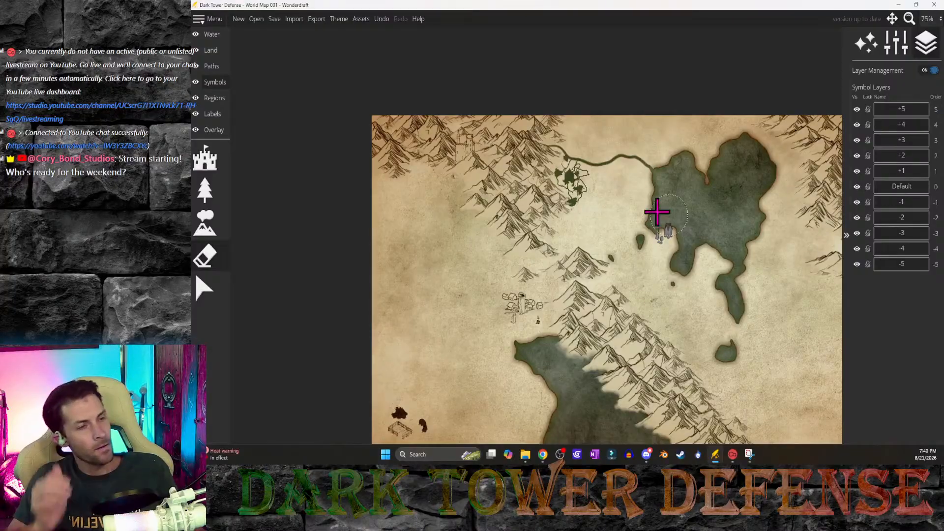
left_click(868, 171)
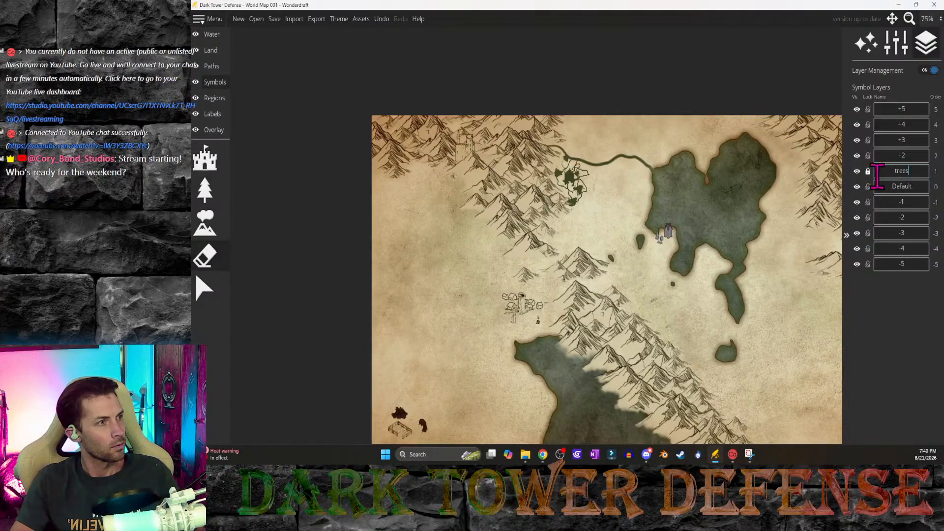
Step: Paint a test loop of tall narrow trees at scale 35 on the Default layer across the empty western plain
left_click(205, 189)
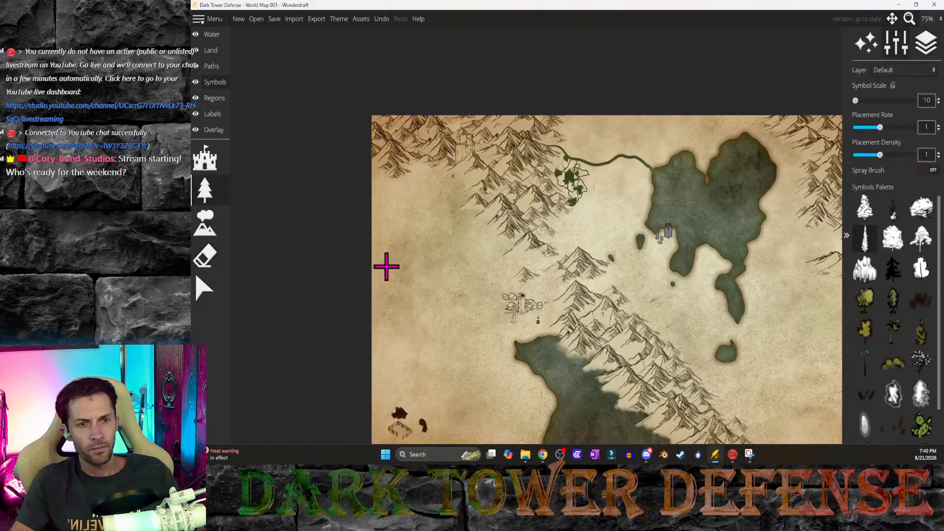
scroll(417, 278, "up", 2, "shift")
left_click_drag(441, 256, 478, 378)
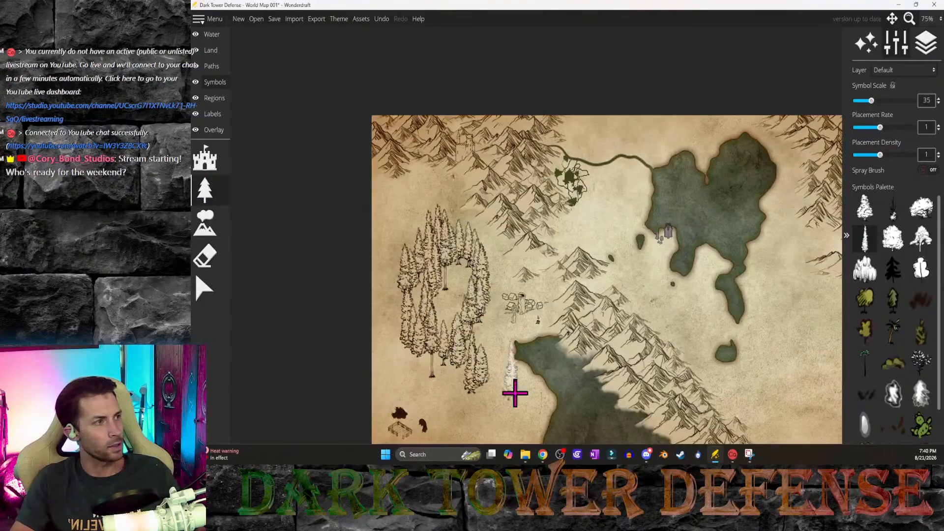
Step: Unlock the trees layer, try erasing the test trees on the western plain and undo the erasure
left_click(926, 43)
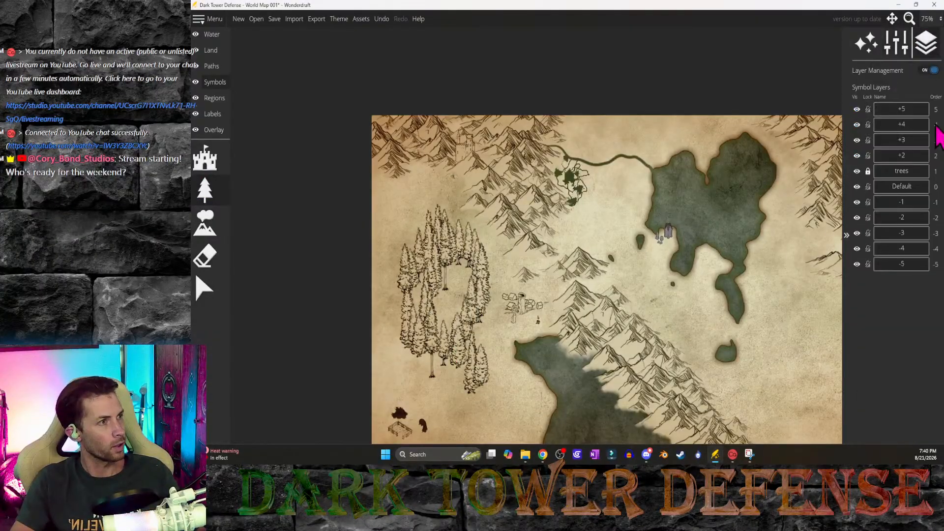
left_click(868, 171)
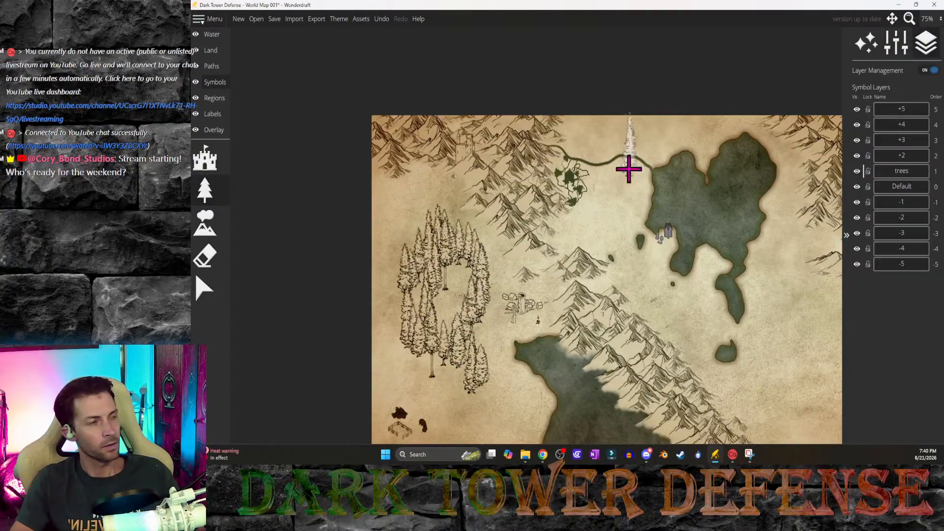
left_click(204, 255)
mouse_move(457, 244)
left_mouse_down()
mouse_move(512, 237)
mouse_move(468, 268)
mouse_move(525, 323)
left_mouse_up()
key("ctrl+z")
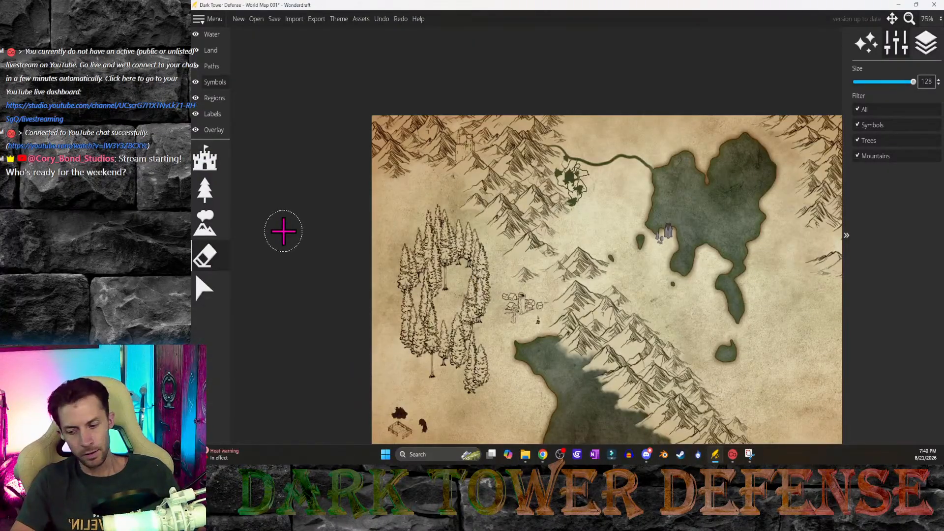
Step: Erase all test trees from the western plain and lock the trees layer again
left_click(926, 43)
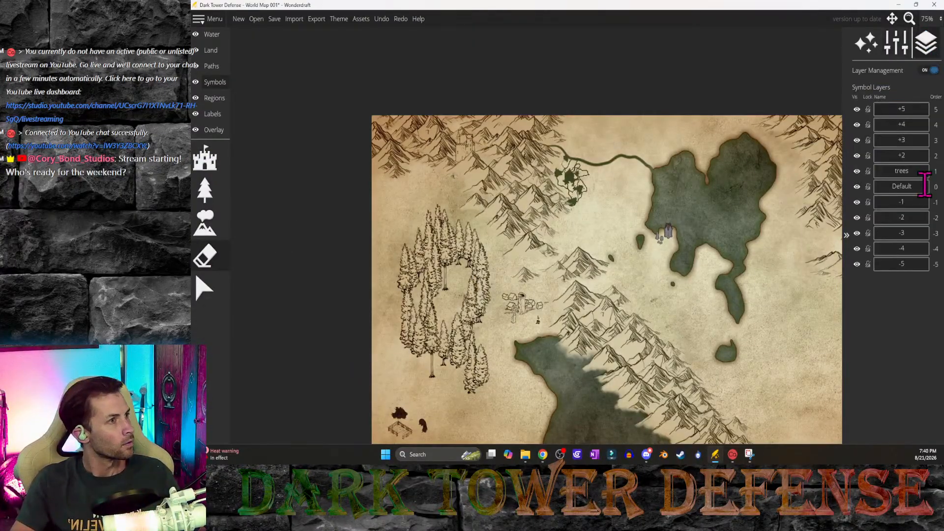
left_click(905, 171)
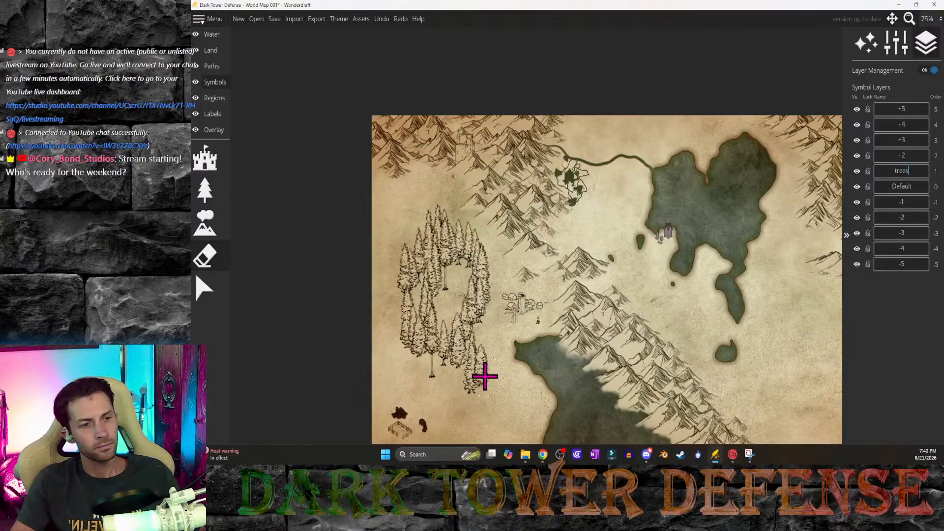
mouse_move(482, 376)
left_mouse_down()
mouse_move(435, 246)
mouse_move(448, 367)
left_mouse_up()
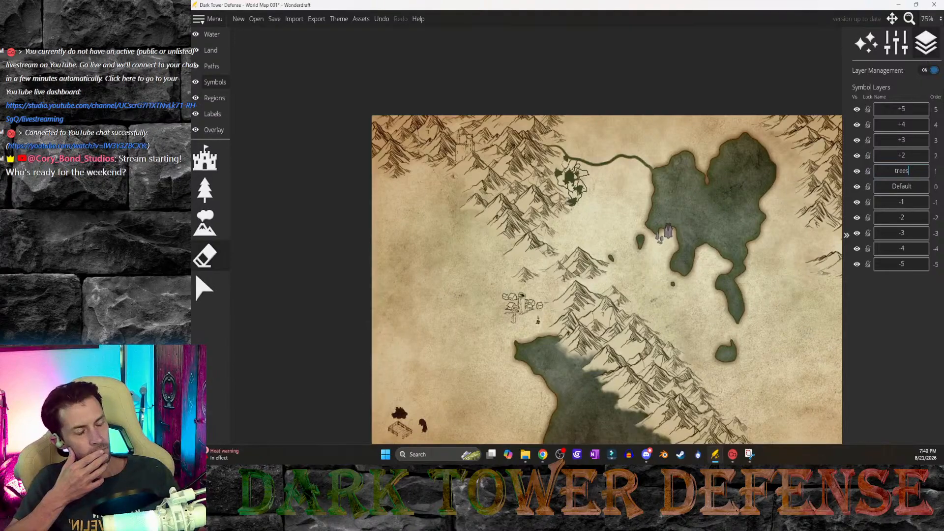
left_click(868, 172)
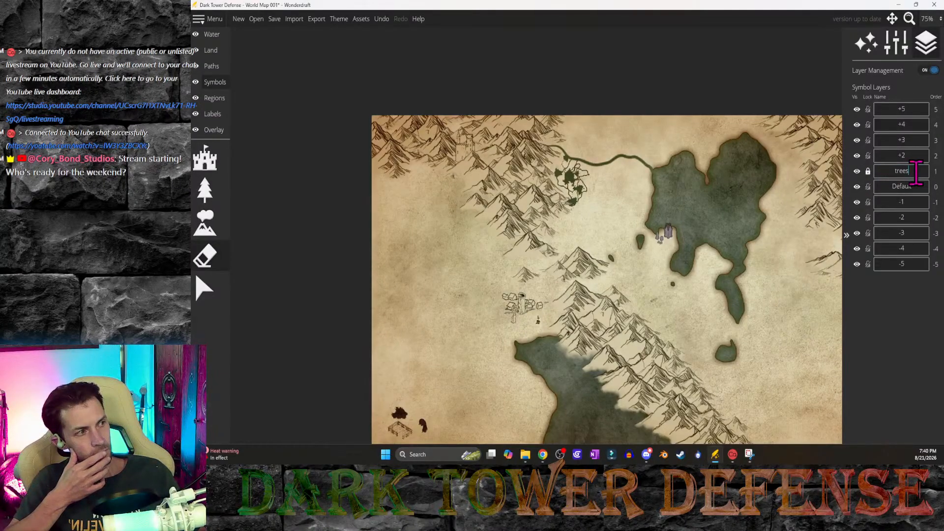
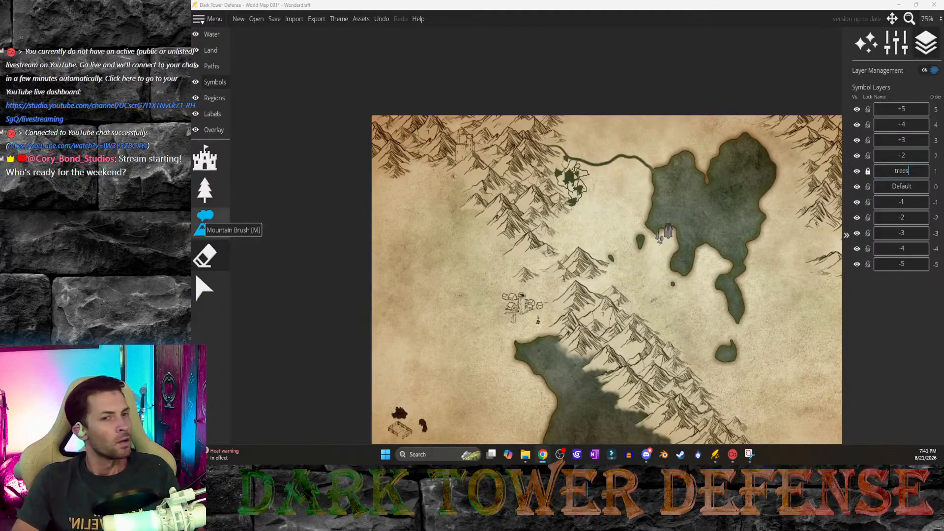
Step: Lock symbol layer -1 and rename it mountains
left_click(205, 294)
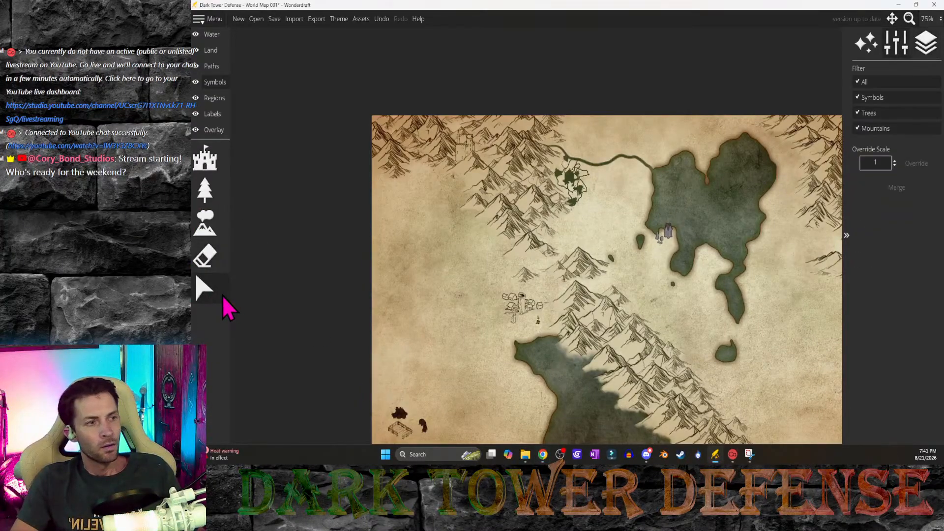
left_click(927, 42)
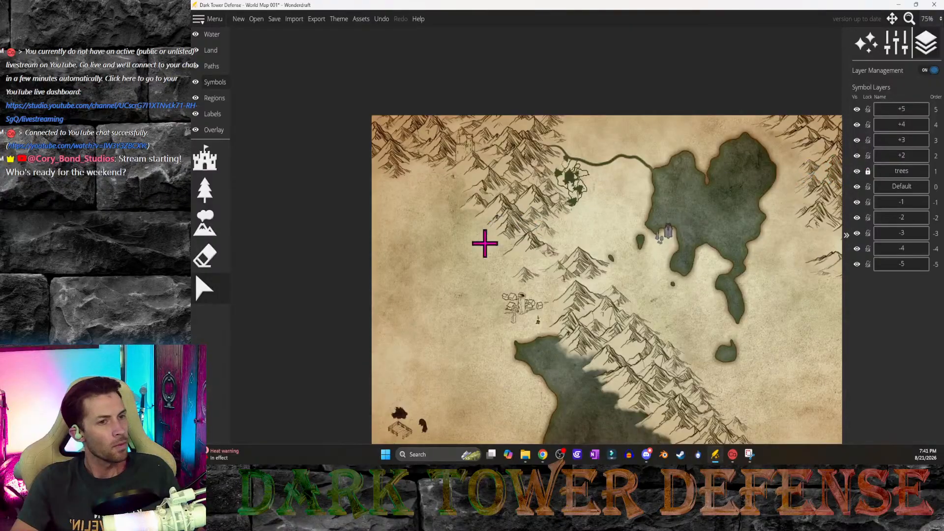
left_click(523, 305)
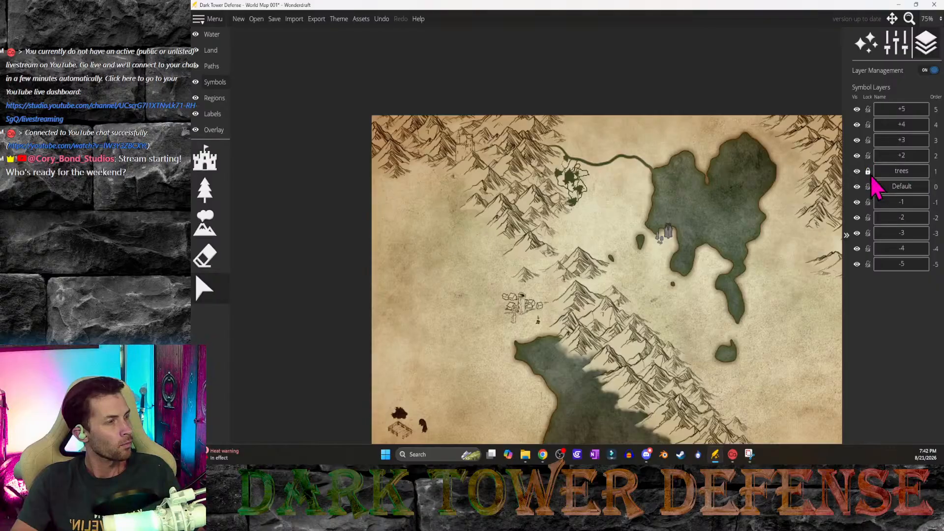
left_click(869, 156)
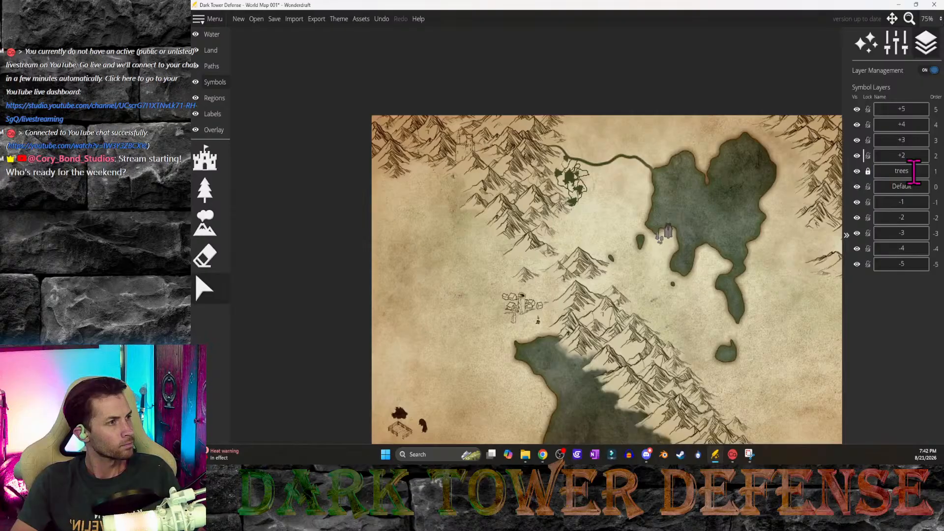
left_click(868, 204)
left_click(918, 202)
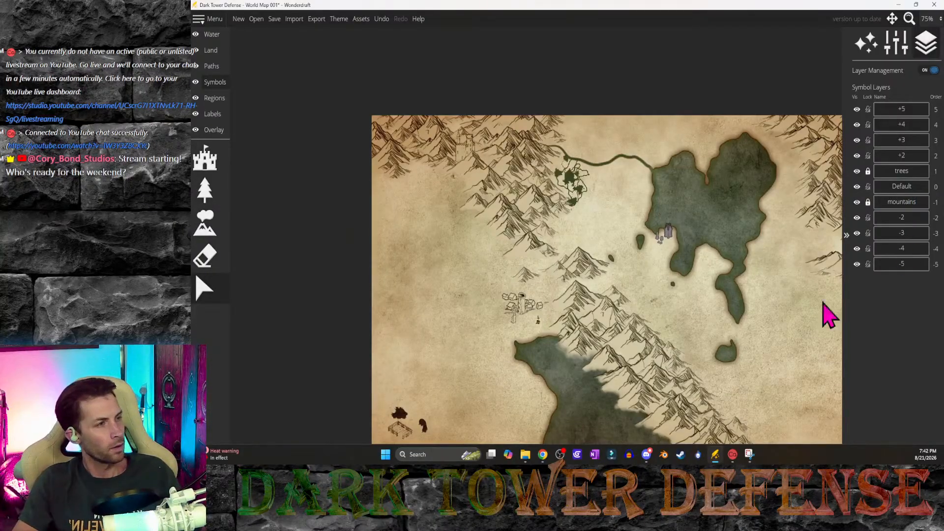
Step: Move the peak just north of the southern range to the mountains layer and select individual neighbouring peaks in that range
left_click(206, 291)
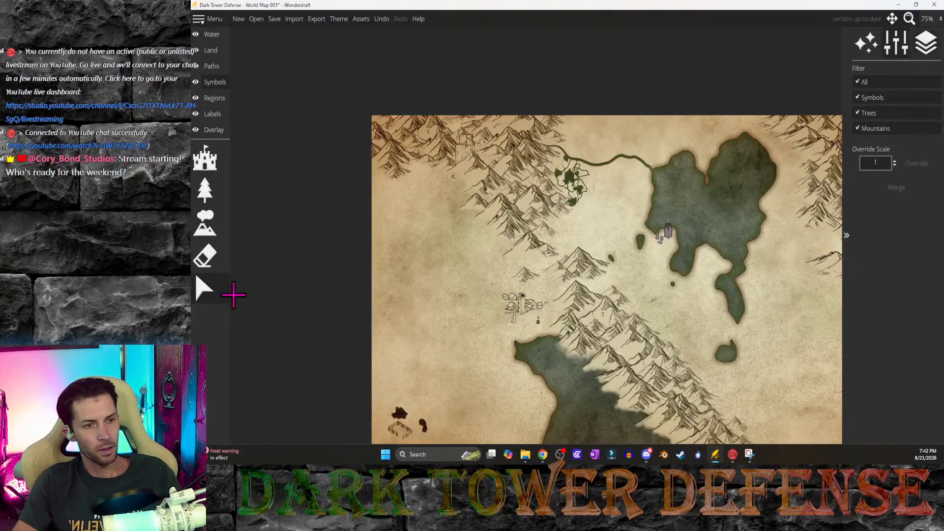
left_click(578, 271)
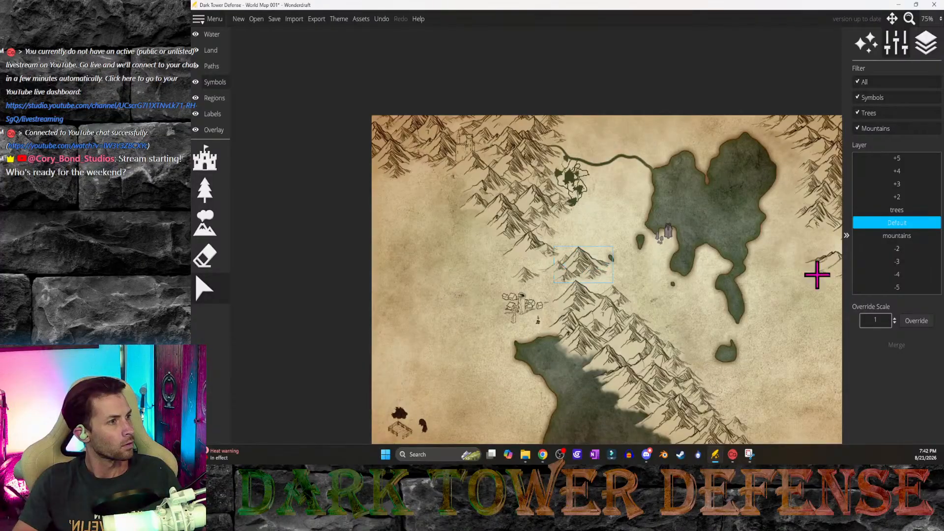
left_click(904, 237)
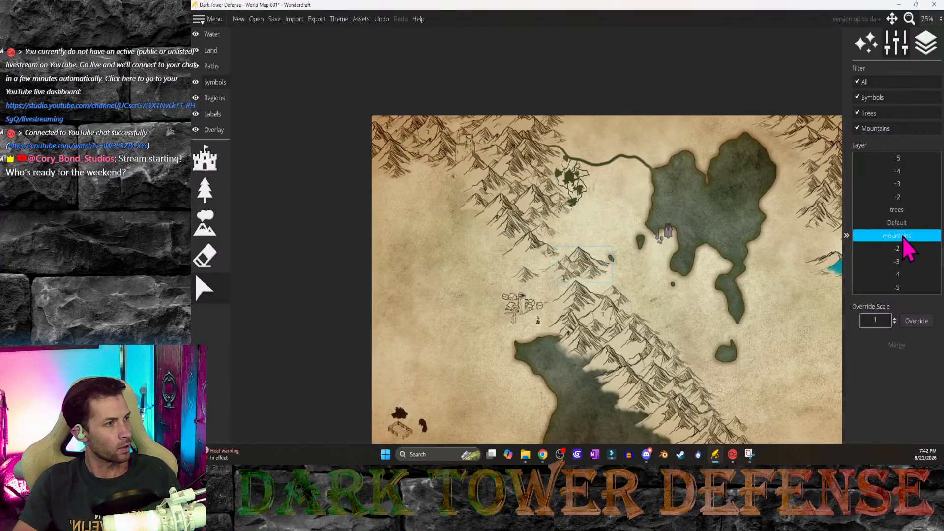
left_click(620, 322)
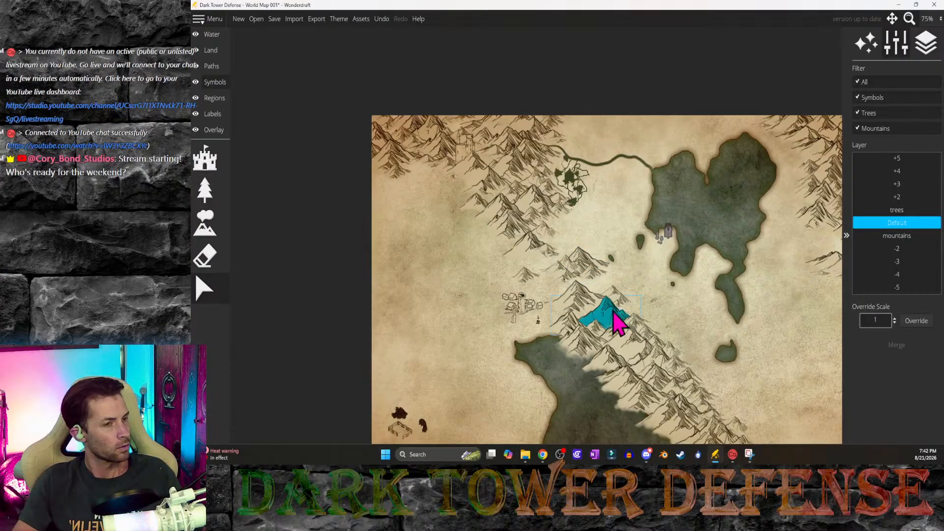
left_click(574, 307)
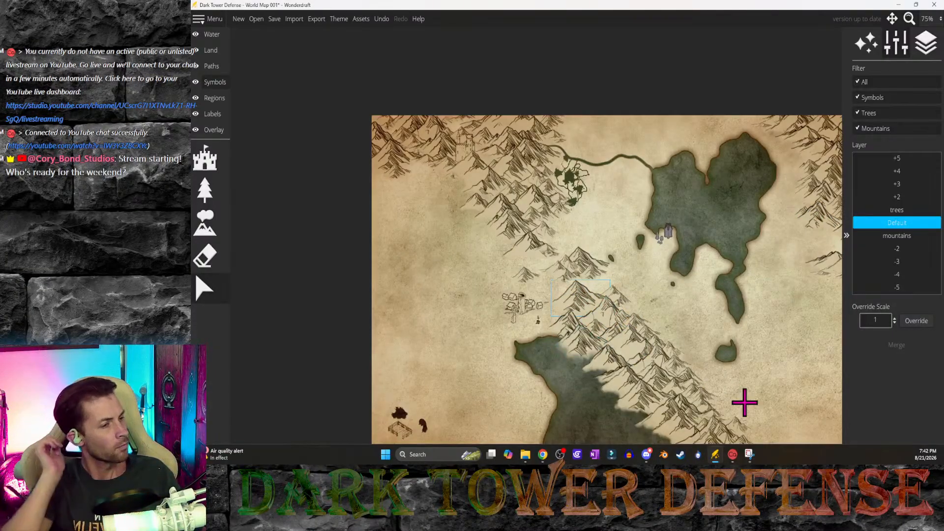
Step: Select the southern mountain range and assign its peaks to the mountains layer
left_click_drag(742, 400, 625, 344)
left_click(797, 437)
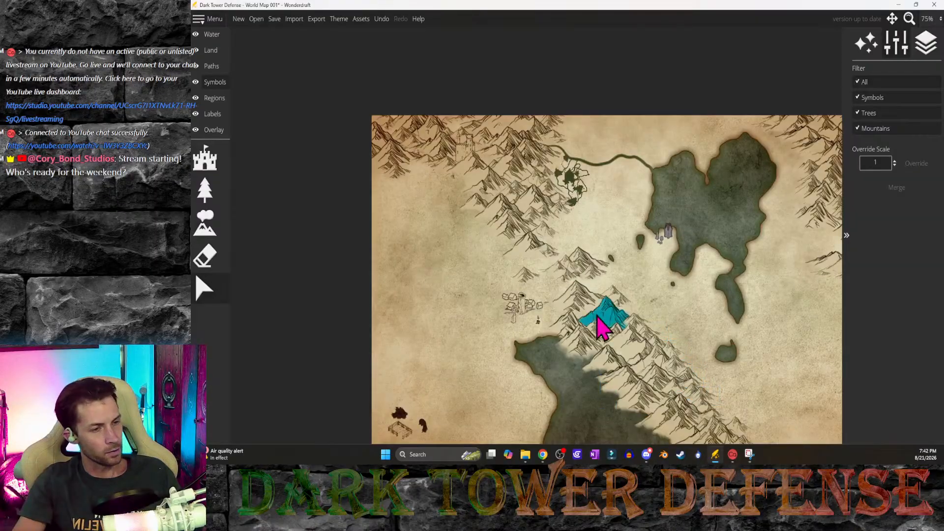
left_click_drag(545, 337, 812, 443)
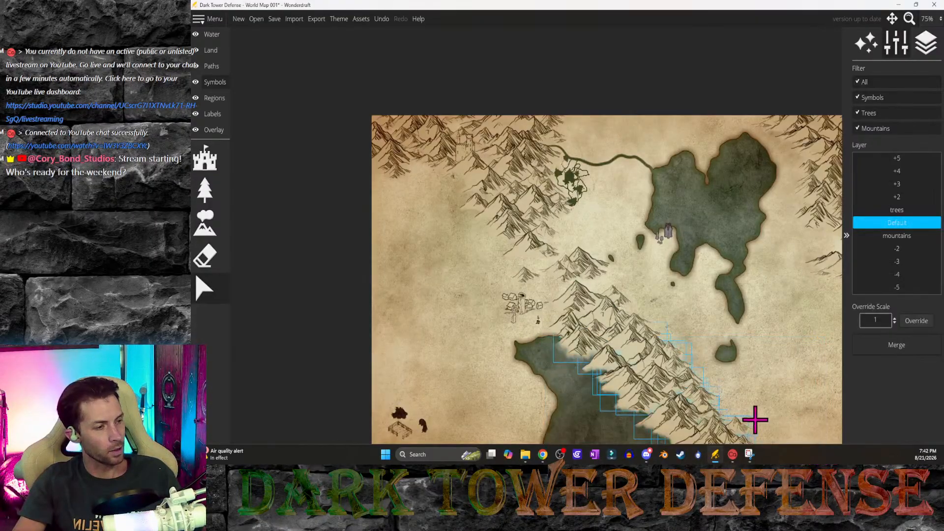
left_click(895, 237)
left_click(751, 347)
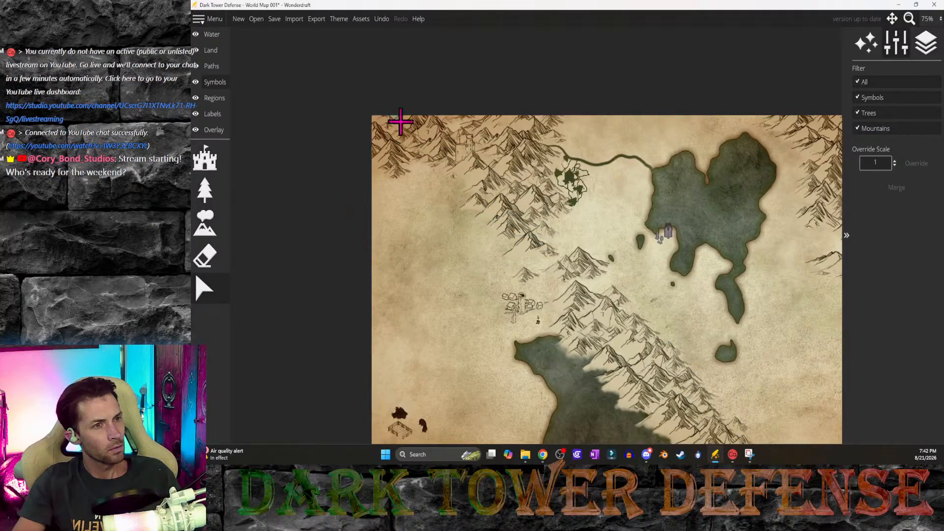
Step: Select the northwestern mountain range and assign its symbols to the mountains layer
left_click_drag(401, 121, 612, 268)
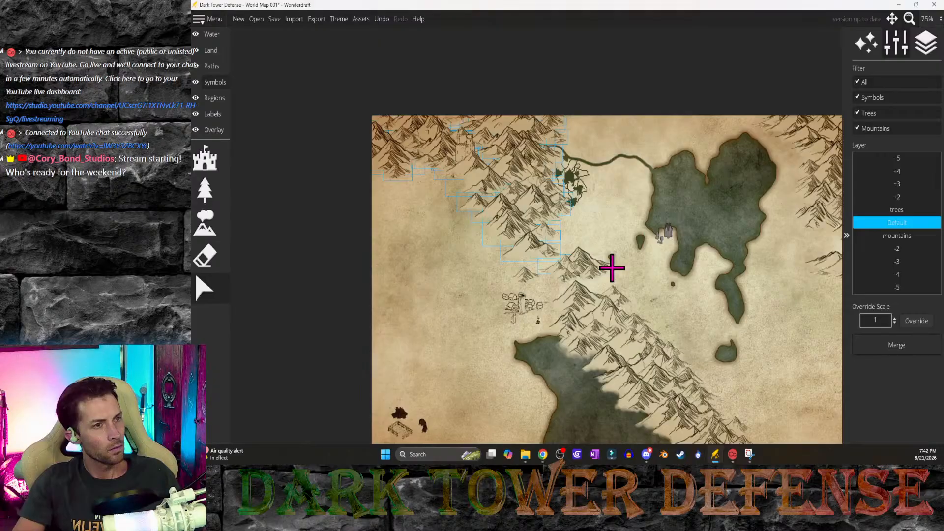
left_click(900, 237)
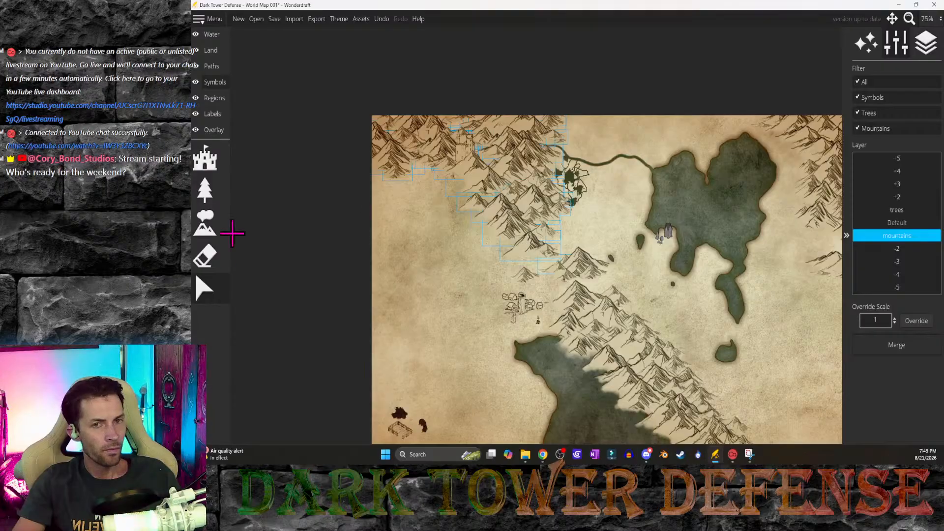
left_click(212, 259)
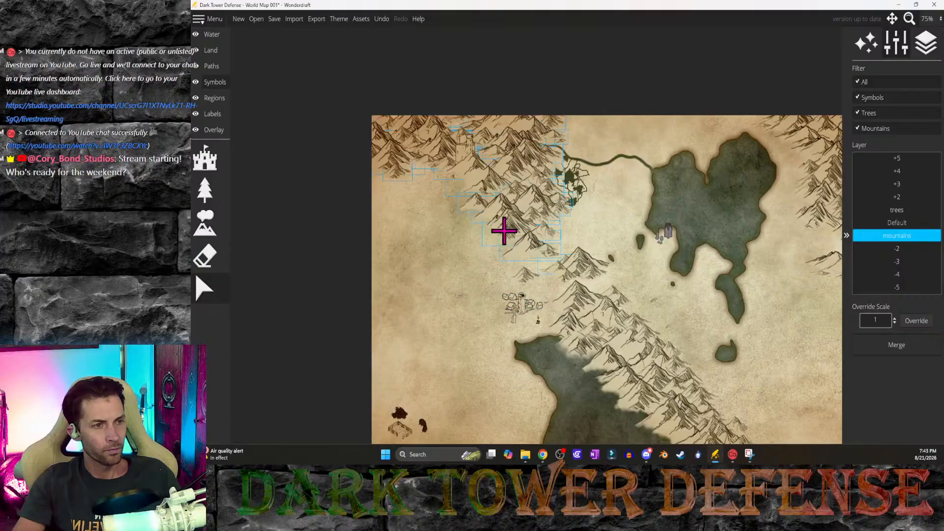
mouse_move(492, 217)
left_mouse_down()
mouse_move(655, 411)
mouse_move(798, 447)
left_mouse_up()
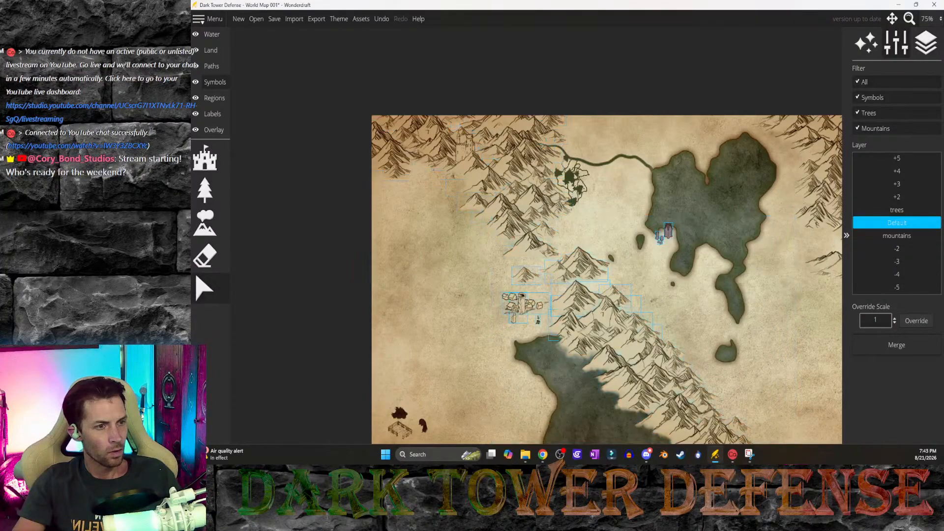
mouse_move(356, 88)
left_mouse_down()
mouse_move(554, 344)
mouse_move(787, 445)
left_mouse_up()
scroll(677, 334, "down", 2)
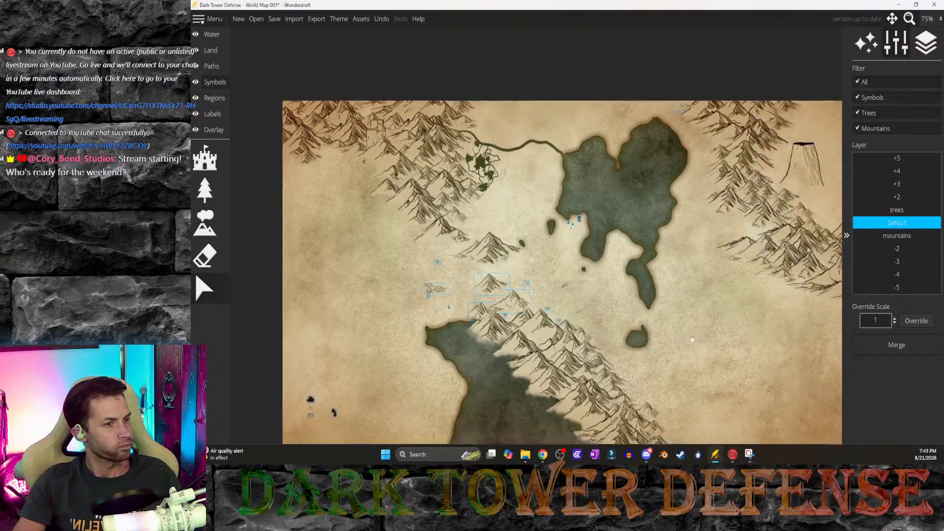
scroll(677, 335, "up", 1)
key("ctrl+z")
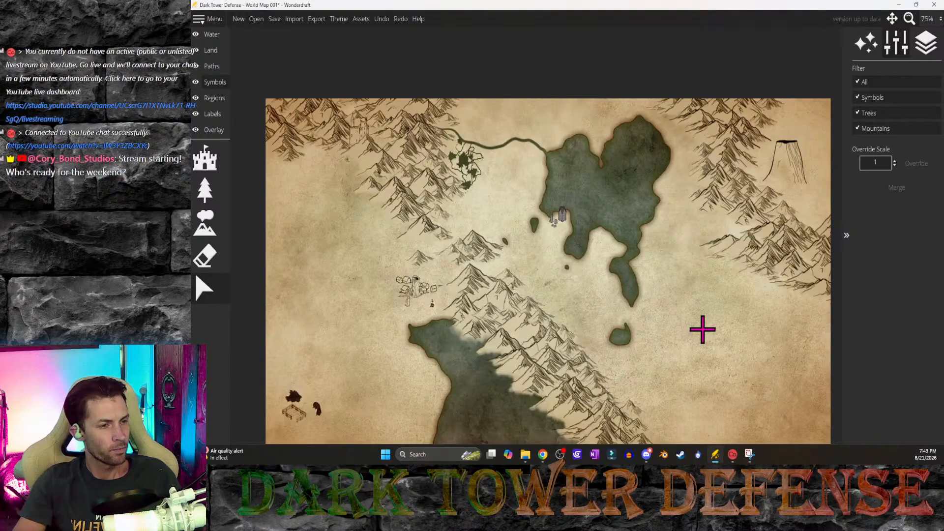
Step: Select all remaining Default-layer symbols across the whole map, assign them to the mountains layer and clear the selection
scroll(702, 329, "down", 2)
scroll(703, 329, "up", 1)
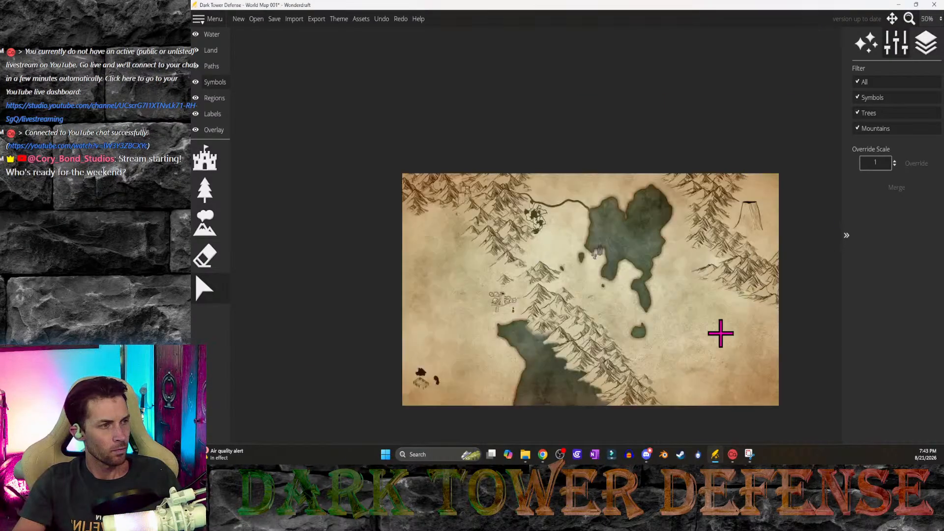
left_click_drag(372, 124, 772, 433)
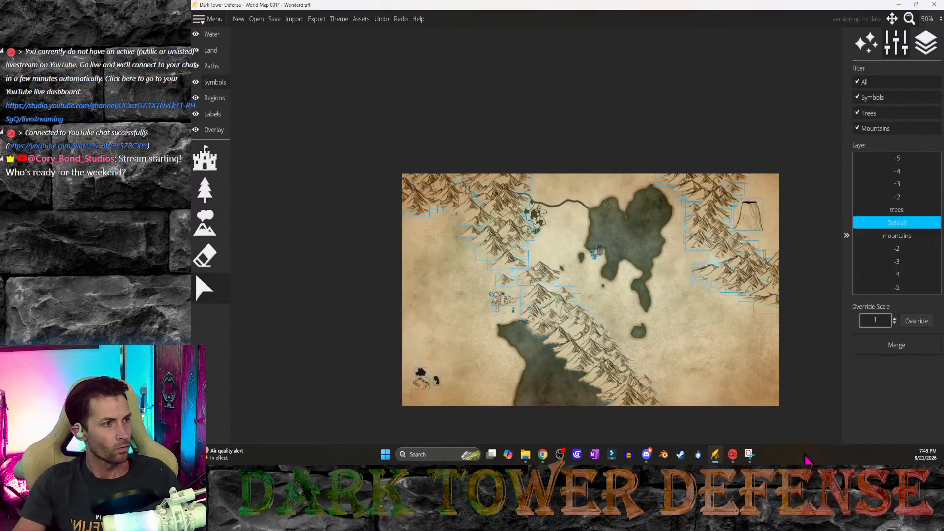
left_click(906, 238)
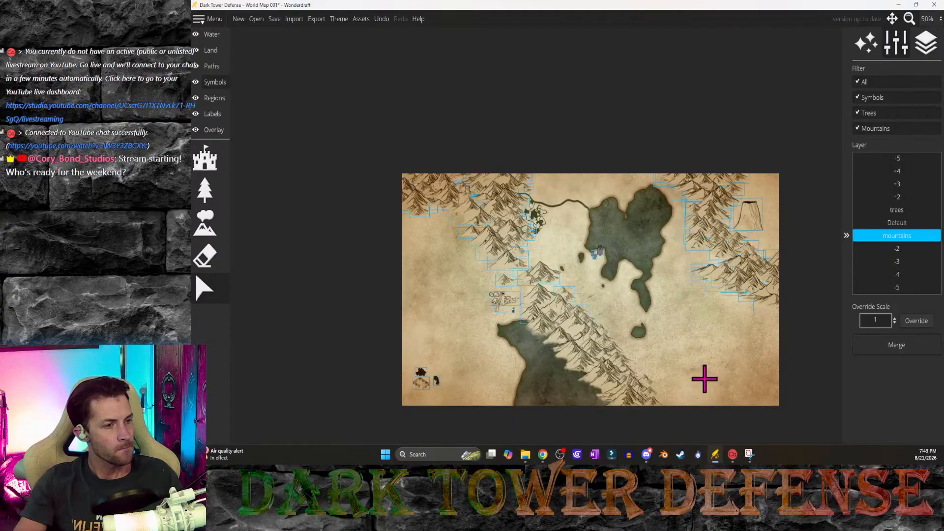
left_click_drag(726, 390, 632, 368)
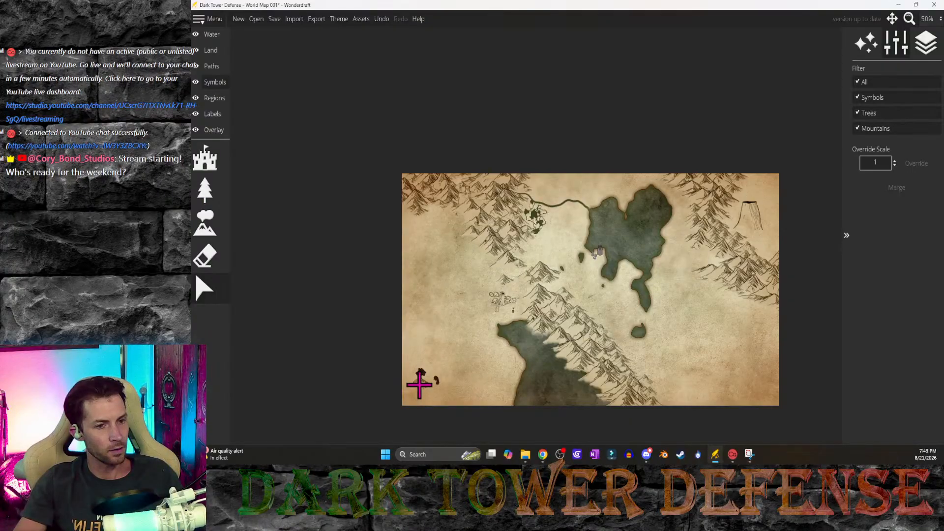
Step: Unlock the trees and Default symbol layers in the layer management
left_click(926, 43)
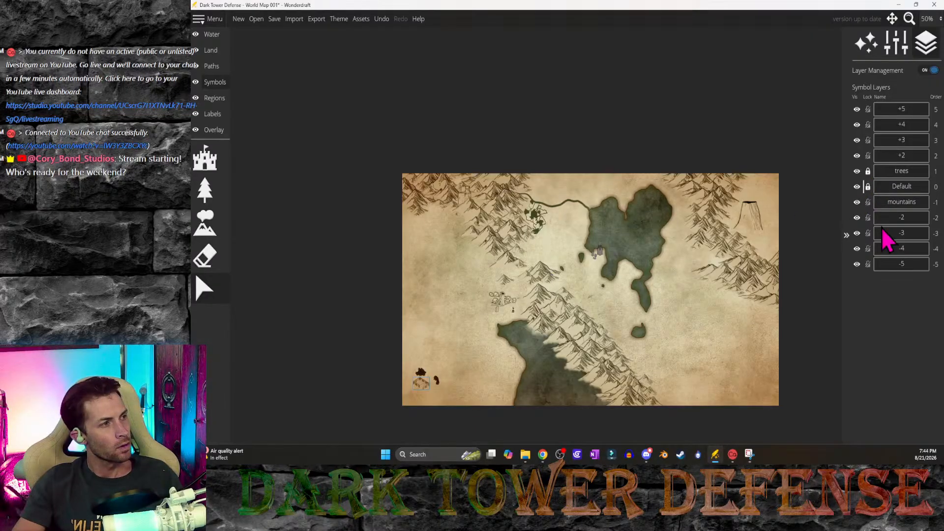
left_click(868, 187)
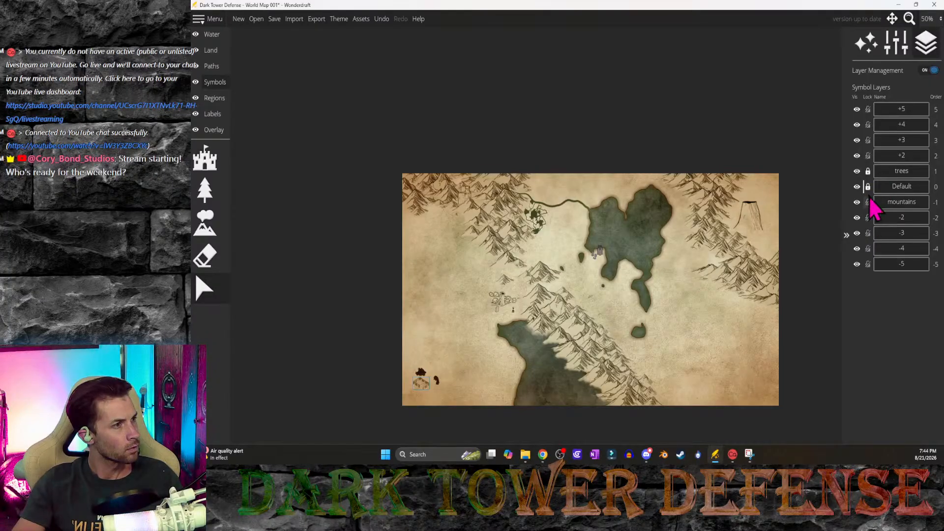
left_click(868, 202)
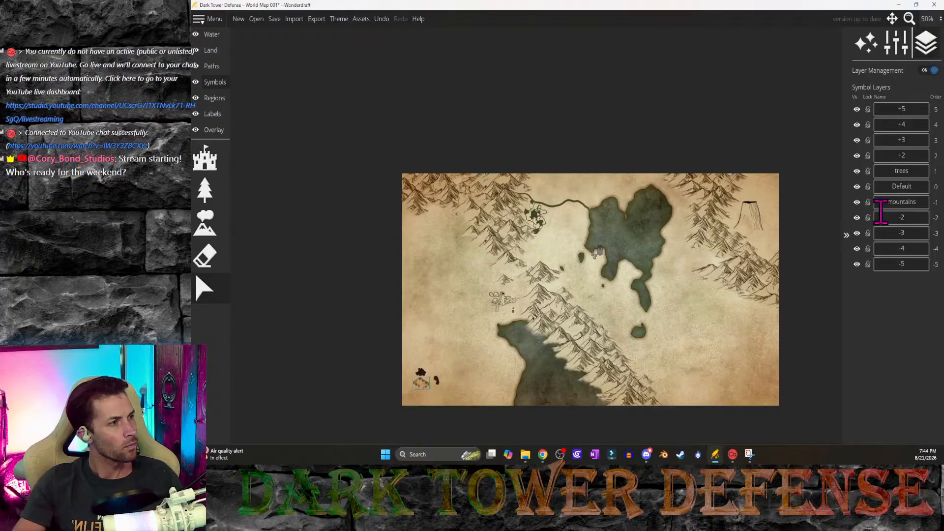
Step: Move the fenced camp and the two dark symbols beside it in the southwest corner back to the Default layer
left_click(205, 289)
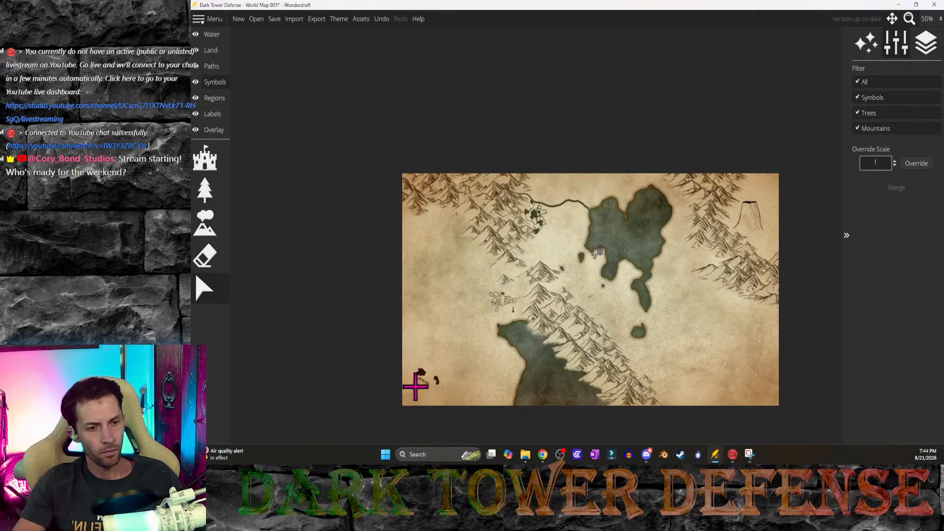
left_click(422, 384)
left_click(909, 223)
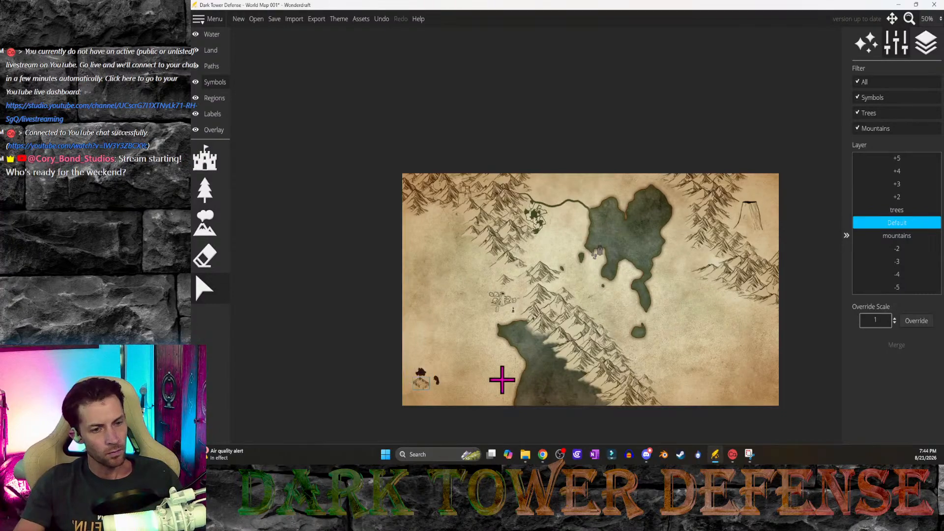
scroll(435, 377, "up", 3)
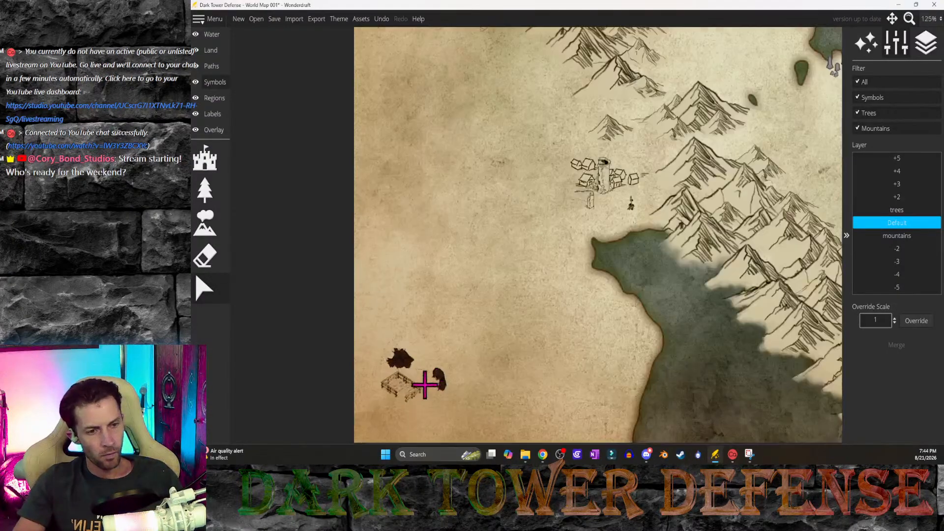
left_click(406, 365)
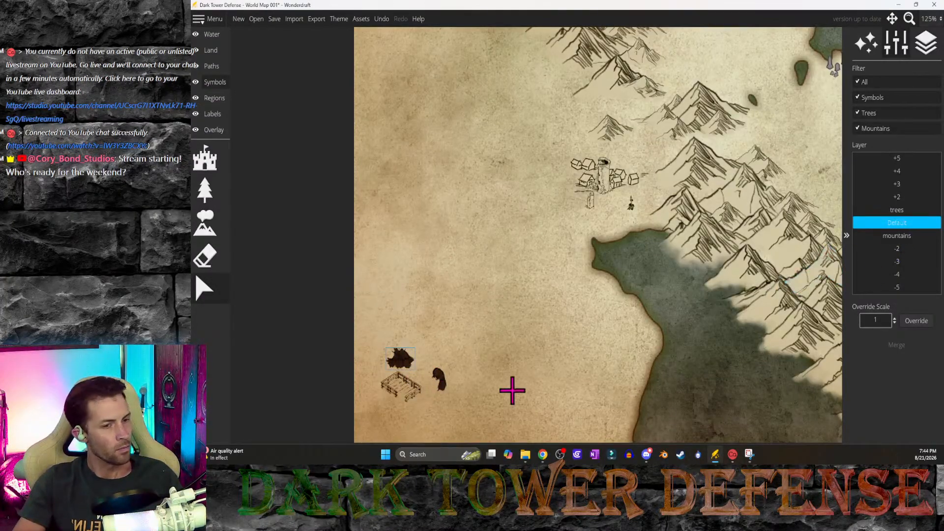
left_click(440, 379)
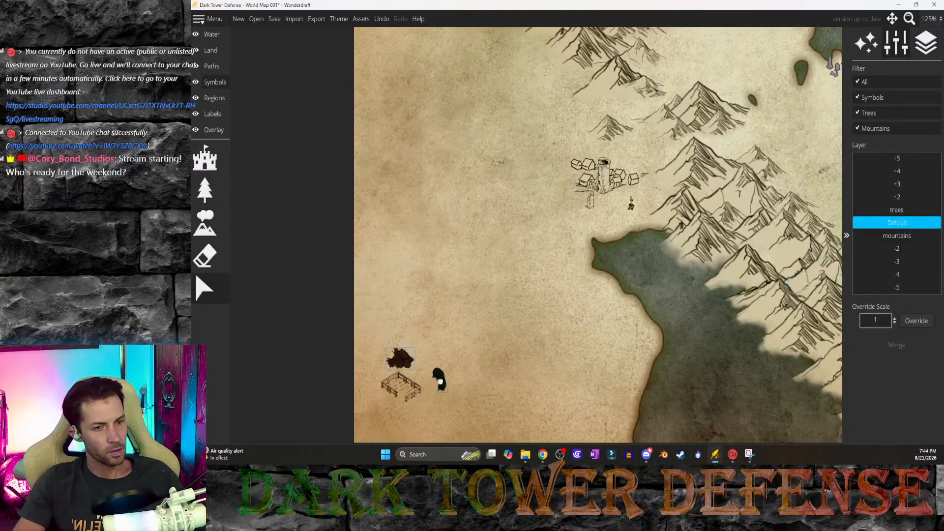
Step: Move the tower and house symbols of the town west of the southern range back to the Default layer
left_click(599, 180)
left_click(897, 224)
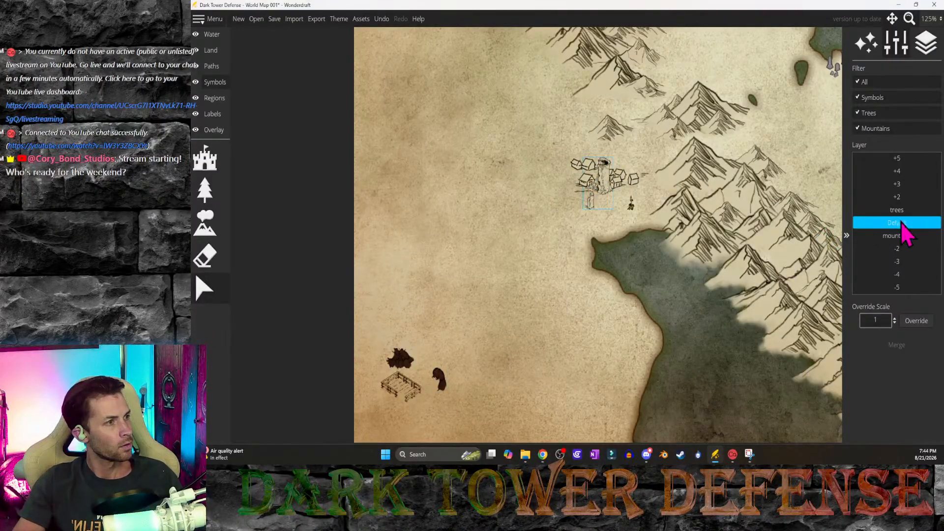
left_click(585, 180)
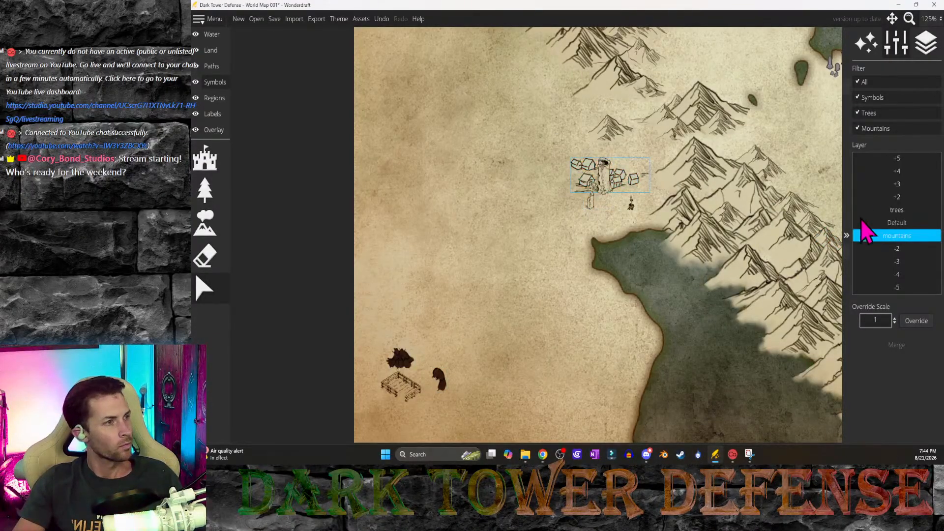
left_click(896, 223)
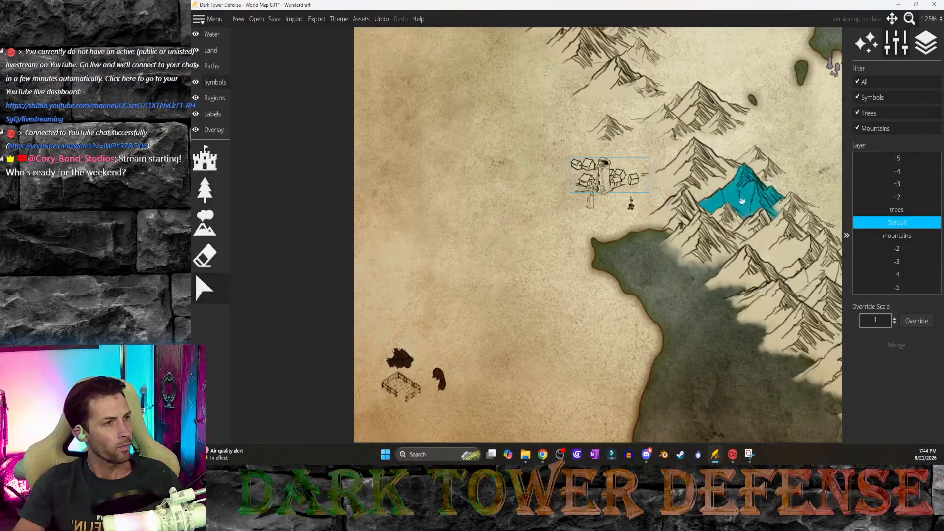
Step: Move the lakeside castle and its surrounding small towers from the mountains layer to the Default layer
middle_click_drag(748, 206, 448, 286)
left_click(536, 151)
left_click(536, 152)
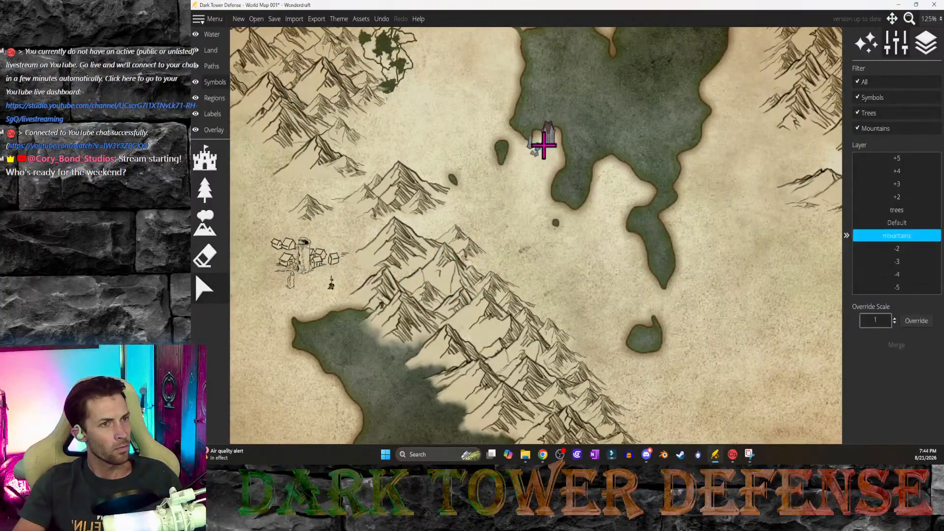
left_click(879, 222)
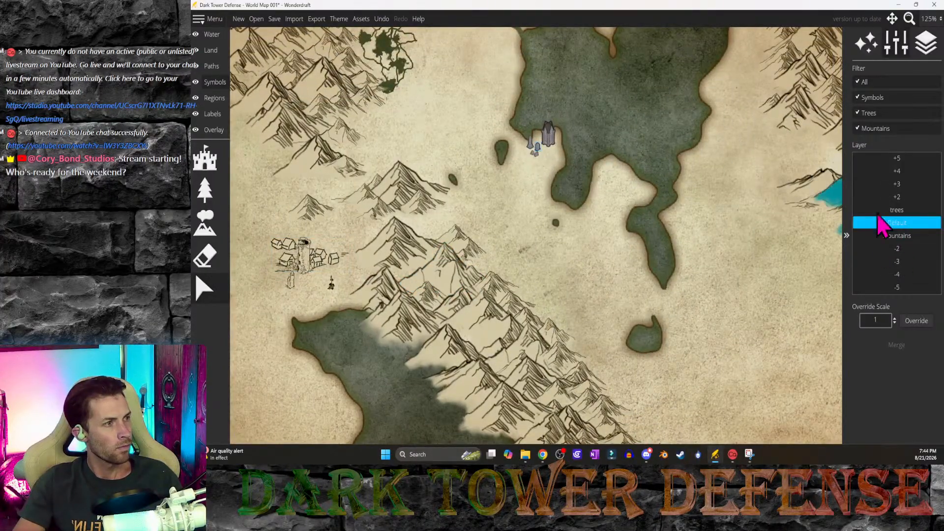
left_click(547, 137)
left_click(902, 226)
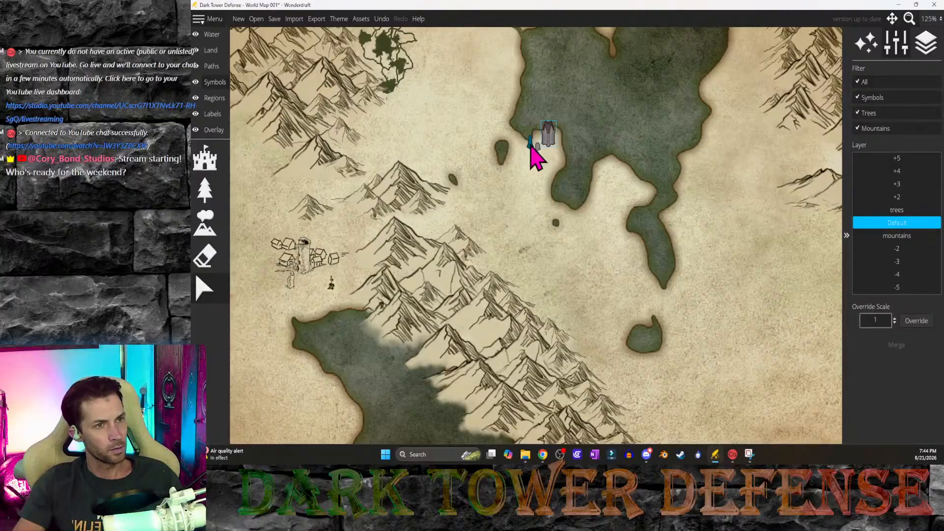
left_click_drag(502, 116, 574, 178)
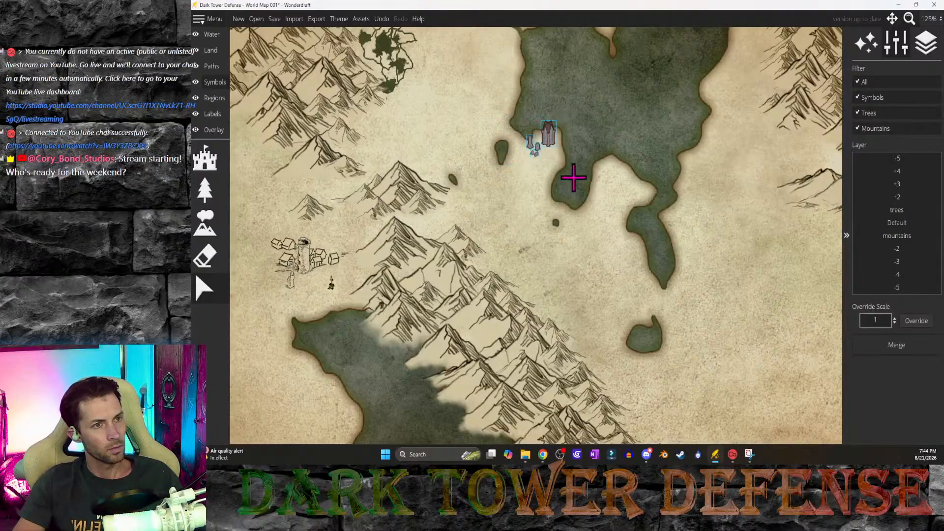
left_click(898, 223)
Step: Undo the accidental shrinking of the lakeside castle and tower symbols
middle_click_drag(702, 172, 403, 372)
middle_click_drag(490, 351, 729, 270)
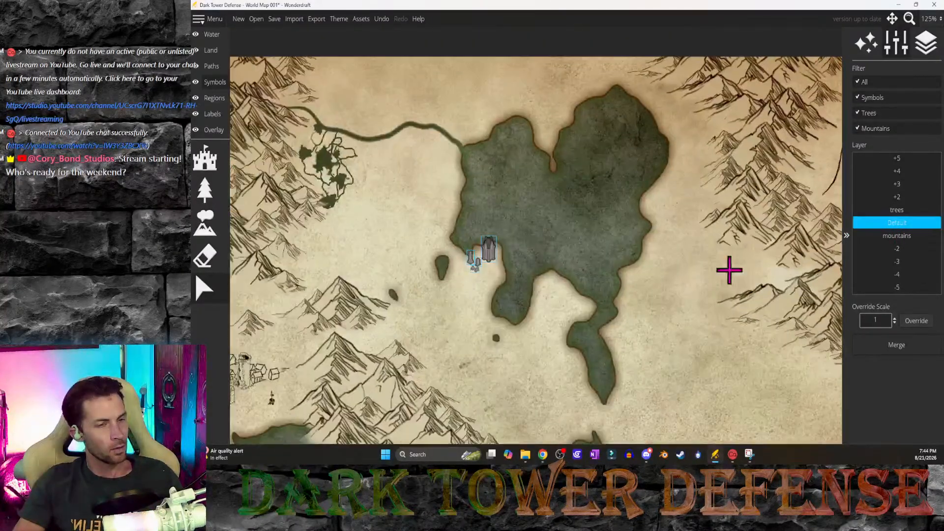
middle_click_drag(471, 284, 631, 235)
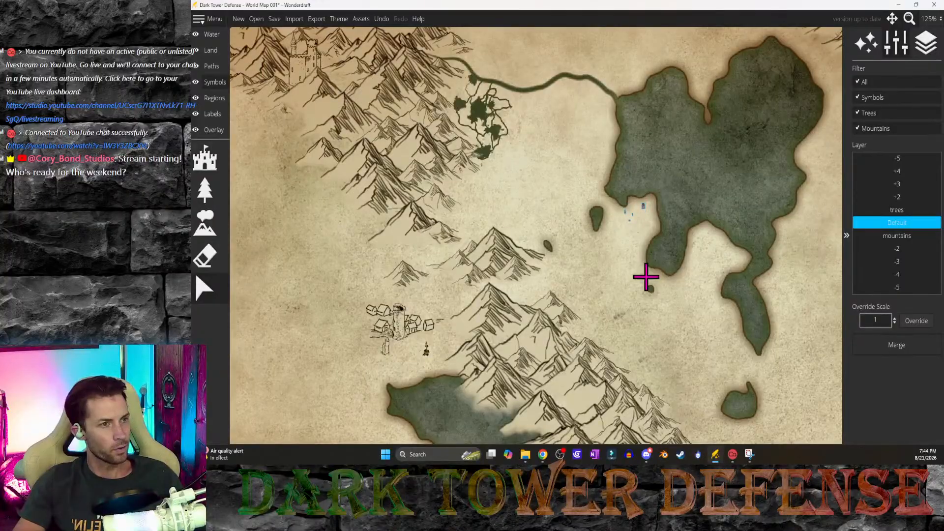
key("ctrl+z")
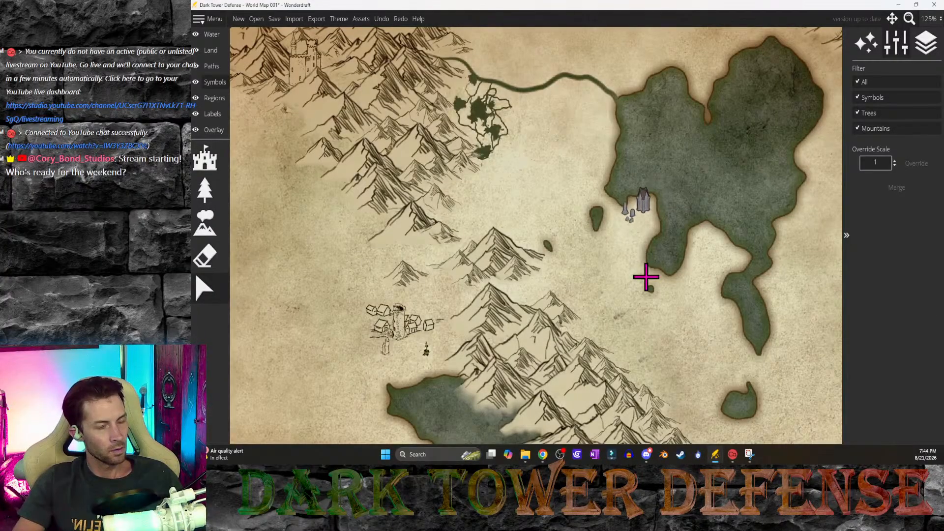
Step: Choose the small pale snowy conifer as the tree symbol, with the symbol scale at 100
scroll(646, 277, "down", 5)
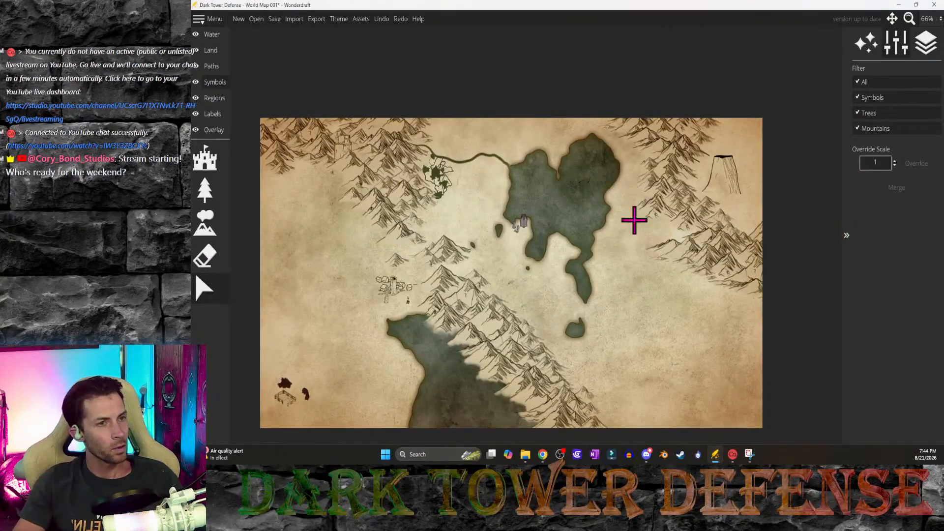
left_click(206, 195)
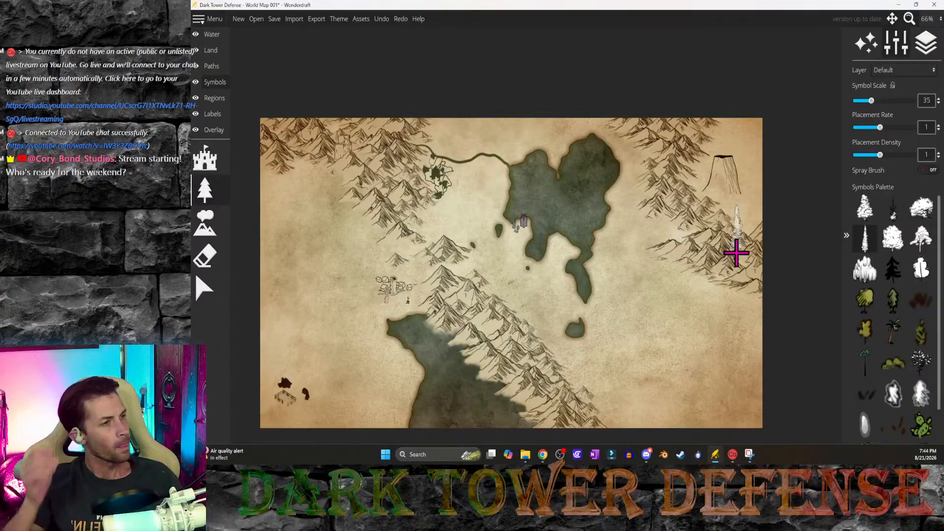
scroll(671, 303, "up", 2, "shift")
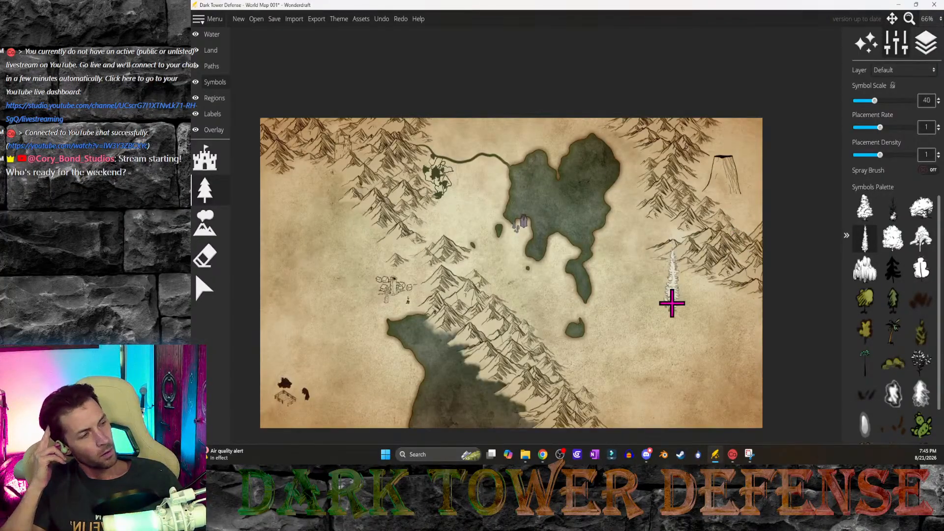
scroll(893, 298, "down", 1)
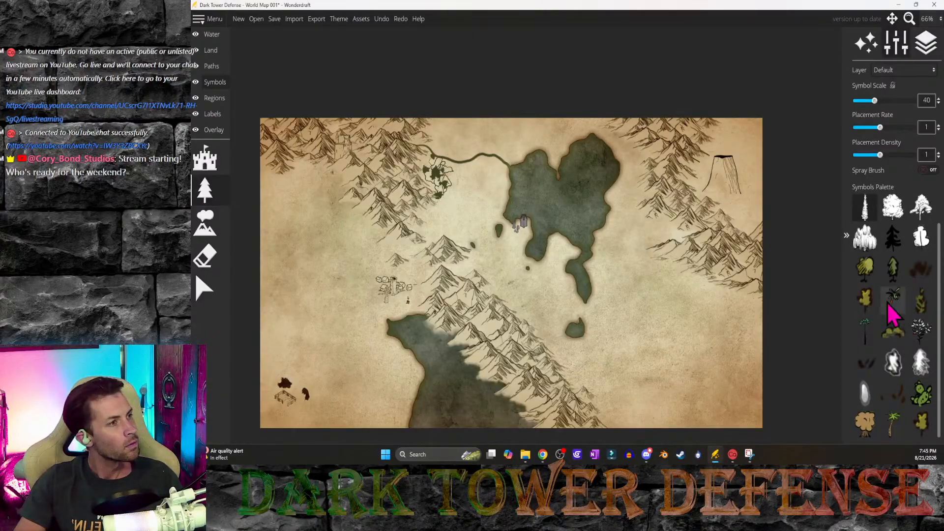
left_click(925, 365)
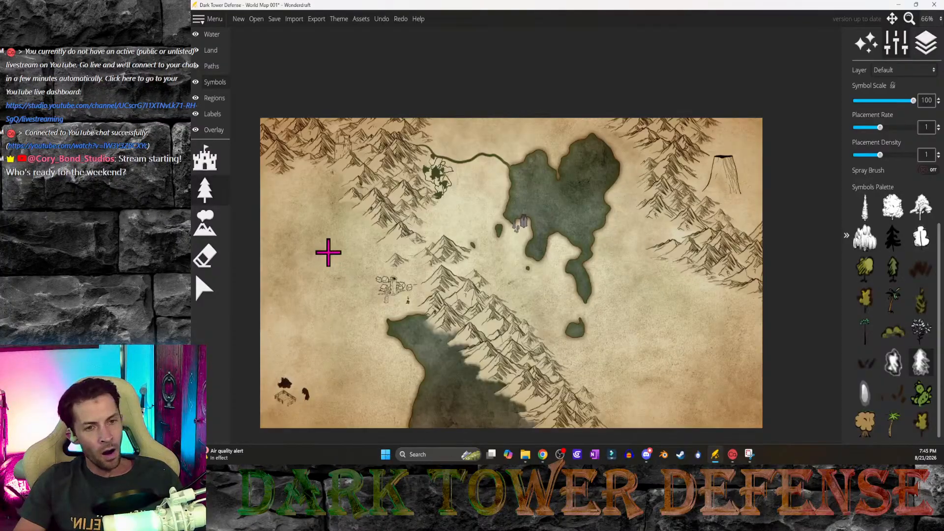
Step: Try planting strokes of conifers on the plain west of the northwestern mountains, undoing each trial stroke
left_click_drag(328, 252, 354, 322)
scroll(326, 283, "up", 6)
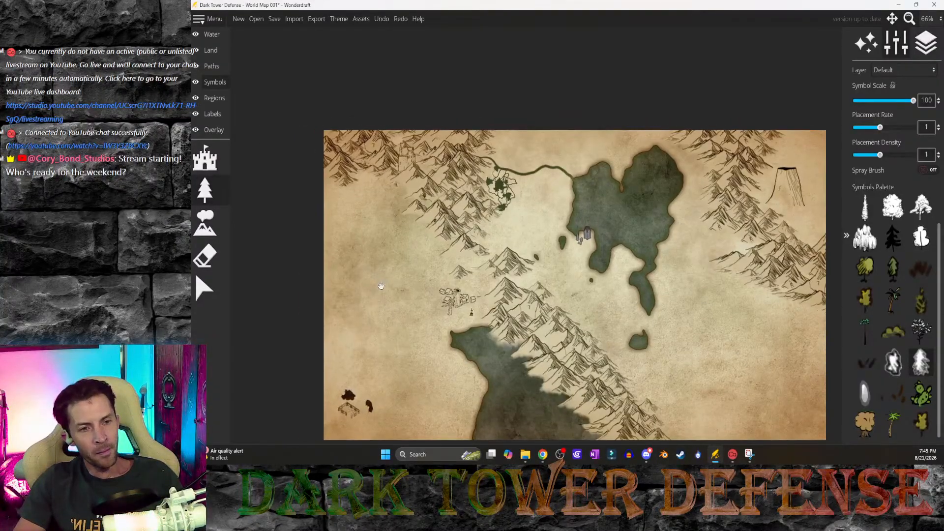
key("ctrl+z")
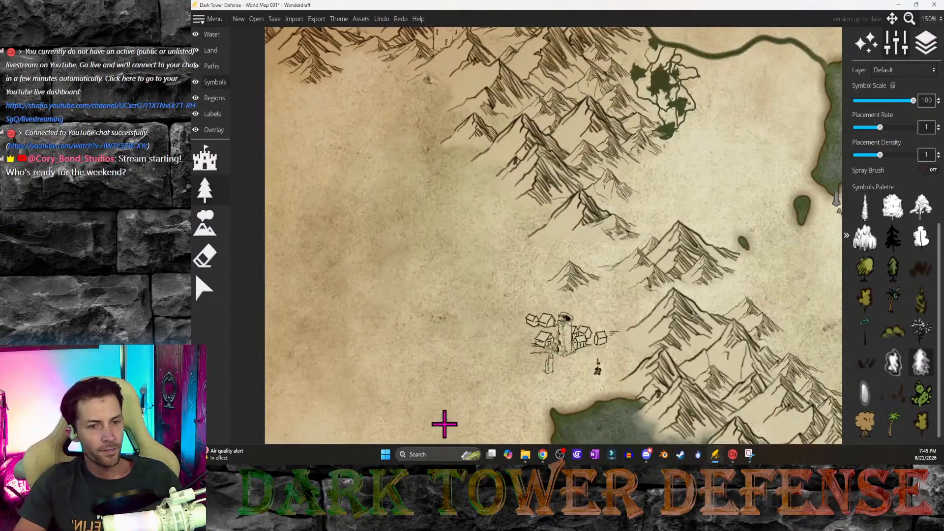
mouse_move(377, 238)
left_mouse_down()
mouse_move(415, 302)
mouse_move(438, 398)
left_mouse_up()
key("ctrl+z")
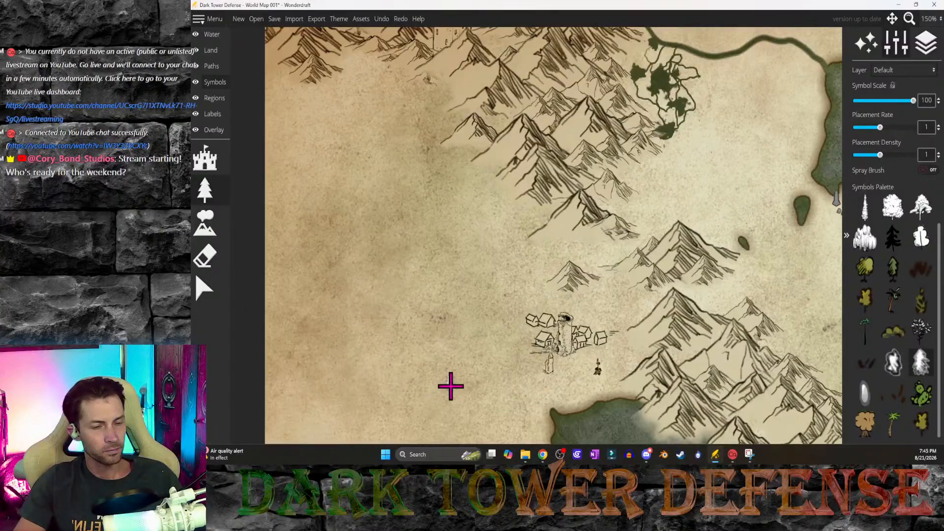
scroll(449, 386, "down", 5)
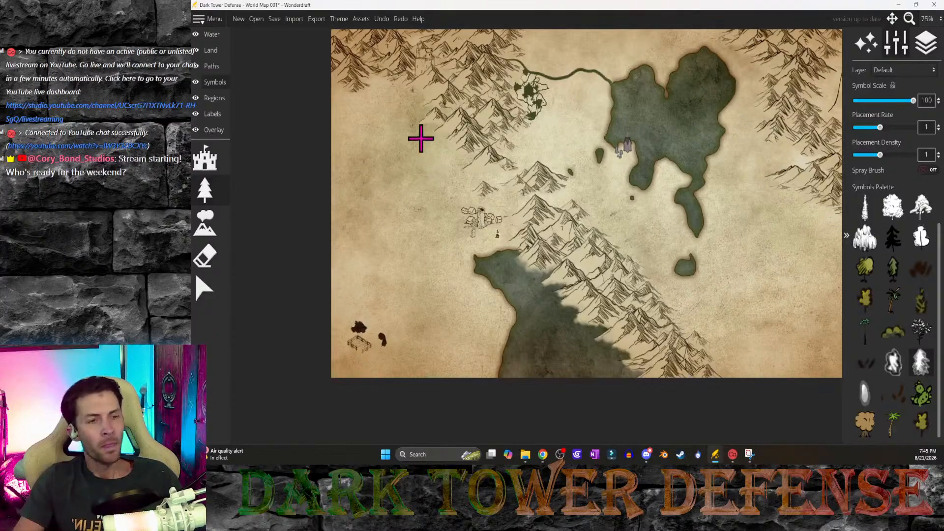
left_click_drag(446, 151, 402, 112)
key("ctrl+z")
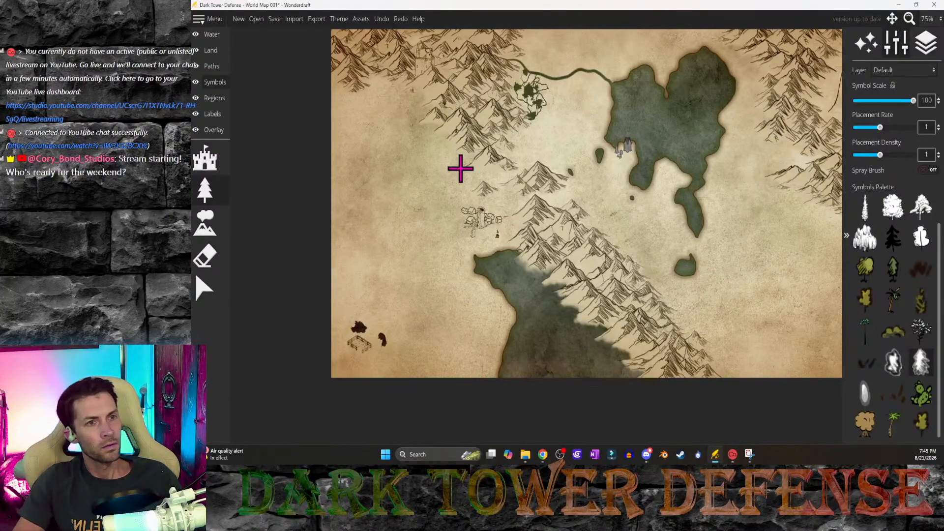
Step: Plant a conifer forest along the western foot of the northwestern mountains, filling the plain down toward the town
mouse_move(461, 168)
left_mouse_down()
mouse_move(411, 97)
mouse_move(375, 85)
mouse_move(335, 101)
left_mouse_up()
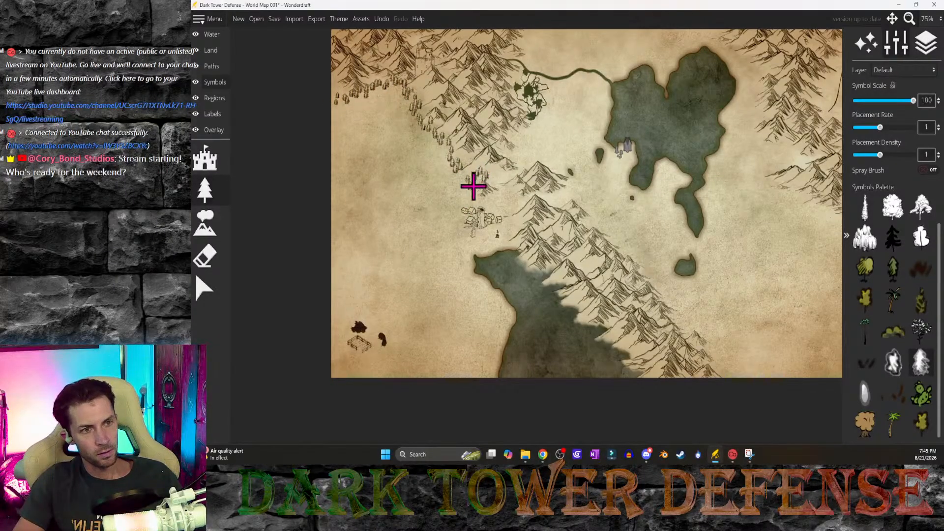
mouse_move(473, 186)
left_mouse_down()
mouse_move(456, 179)
mouse_move(392, 102)
mouse_move(359, 105)
mouse_move(377, 95)
mouse_move(361, 110)
mouse_move(443, 177)
mouse_move(383, 106)
mouse_move(451, 182)
mouse_move(363, 120)
mouse_move(359, 132)
mouse_move(409, 148)
mouse_move(471, 190)
mouse_move(367, 152)
mouse_move(382, 166)
mouse_move(366, 136)
mouse_move(440, 165)
left_mouse_up()
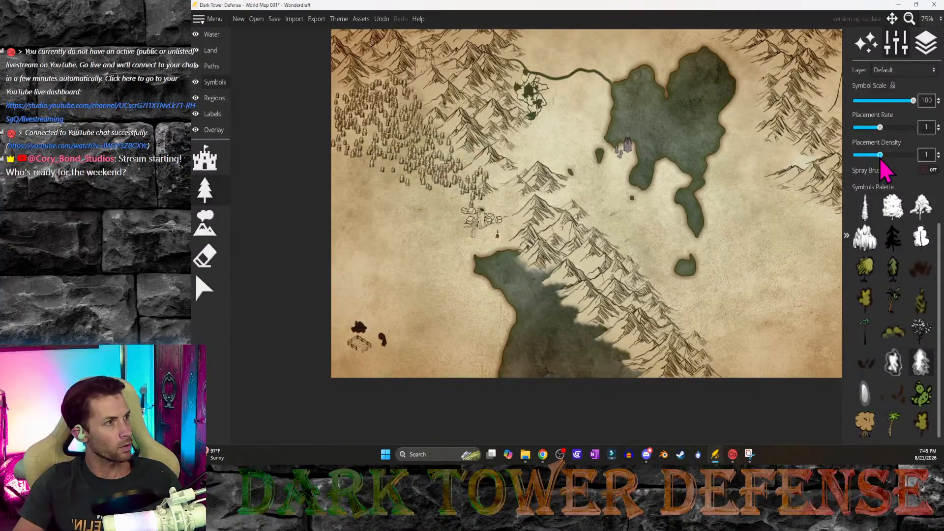
Step: Set the placement rate to 0.4 and scatter conifers along the southern lake's western shore and over the plain north of the fenced camp
left_click_drag(883, 133, 866, 134)
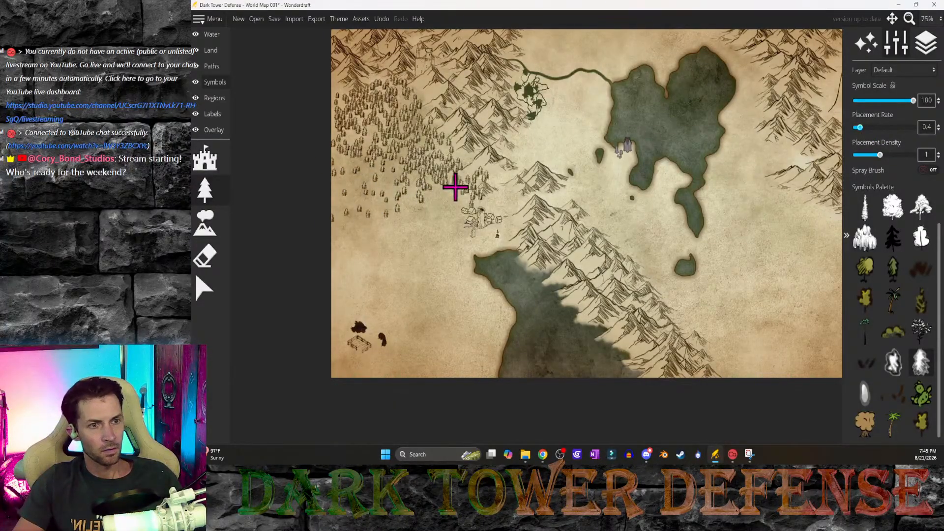
mouse_move(464, 372)
left_mouse_down()
mouse_move(497, 339)
mouse_move(415, 354)
mouse_move(495, 310)
mouse_move(530, 355)
left_mouse_up()
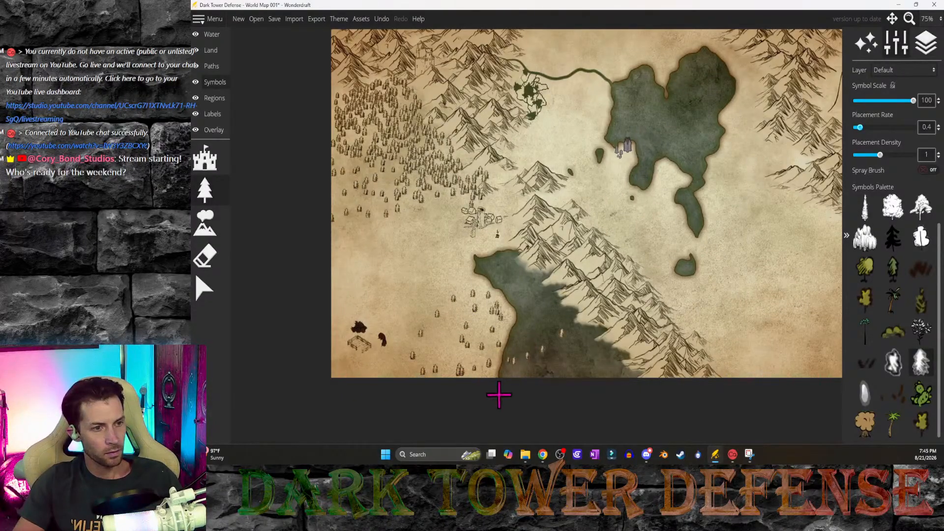
mouse_move(473, 372)
left_mouse_down()
mouse_move(456, 321)
mouse_move(443, 327)
mouse_move(500, 311)
left_mouse_up()
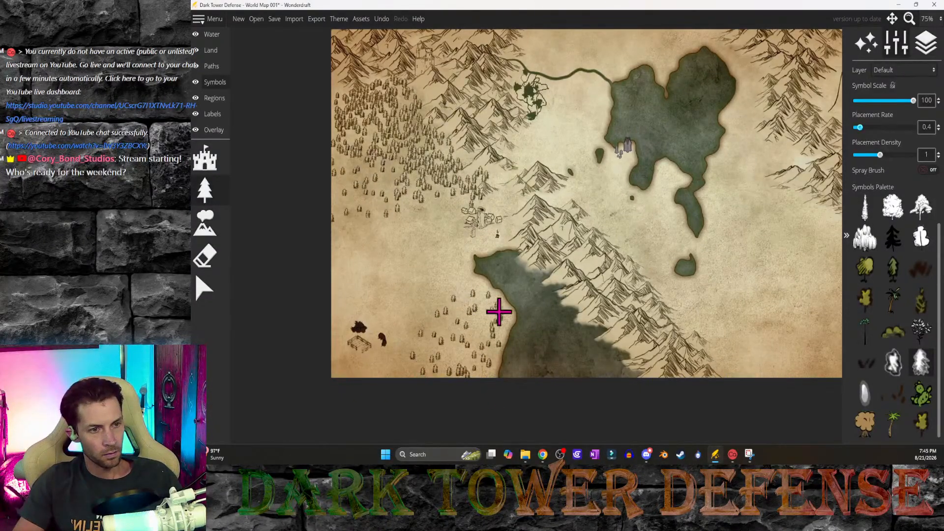
mouse_move(462, 361)
left_mouse_down()
mouse_move(459, 266)
mouse_move(449, 359)
mouse_move(456, 281)
mouse_move(423, 282)
mouse_move(427, 310)
left_mouse_up()
mouse_move(441, 214)
left_mouse_down()
mouse_move(380, 251)
mouse_move(354, 251)
mouse_move(369, 217)
mouse_move(340, 253)
left_mouse_up()
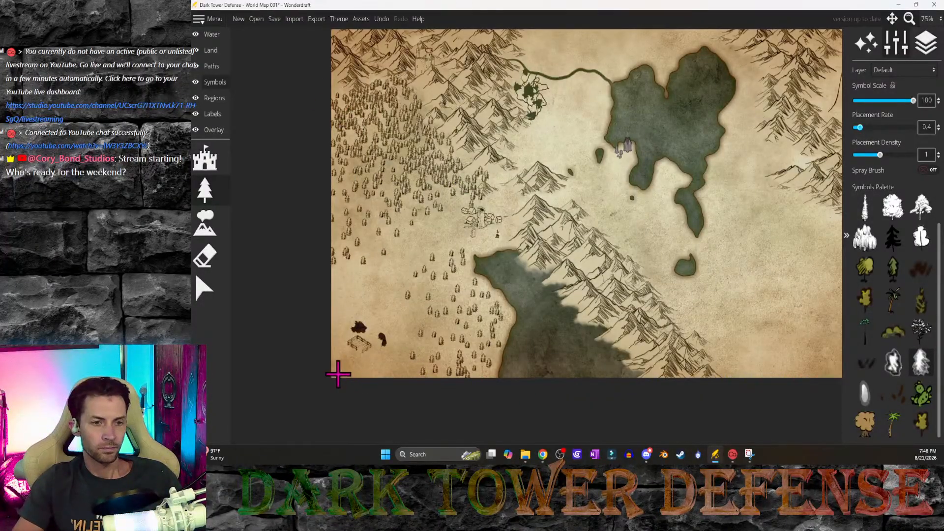
left_click_drag(430, 376, 404, 371)
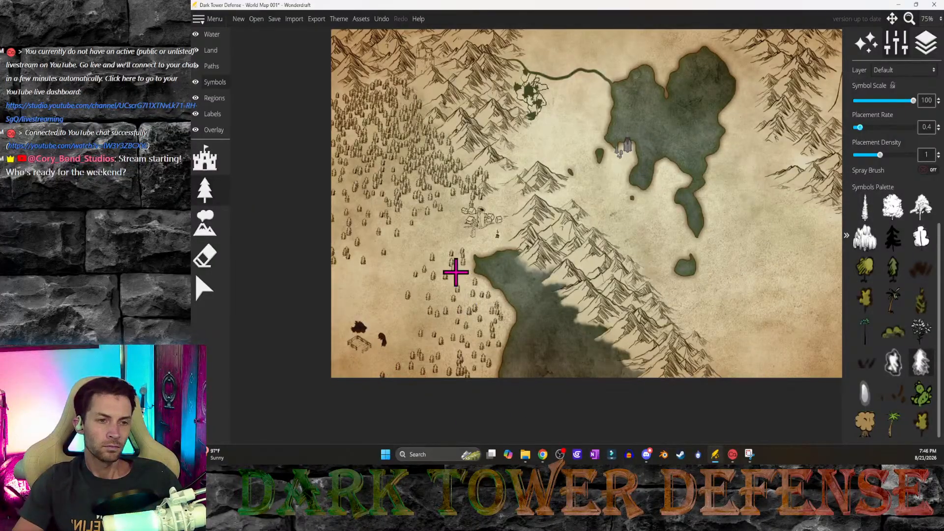
mouse_move(498, 309)
left_mouse_down()
mouse_move(453, 272)
mouse_move(459, 356)
mouse_move(461, 284)
left_mouse_up()
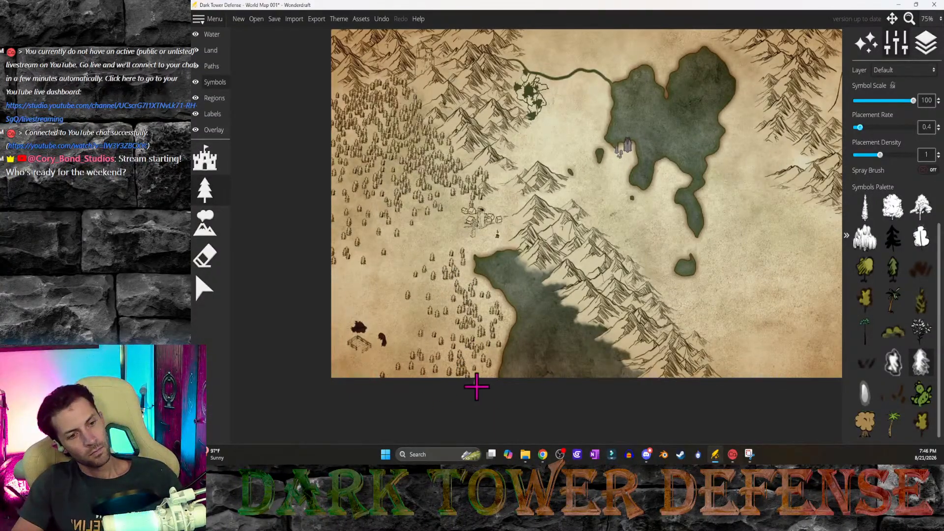
Step: Plant a band of conifers along the eastern foot of the southern mountain range down to the map's south edge
middle_click_drag(635, 315, 423, 322)
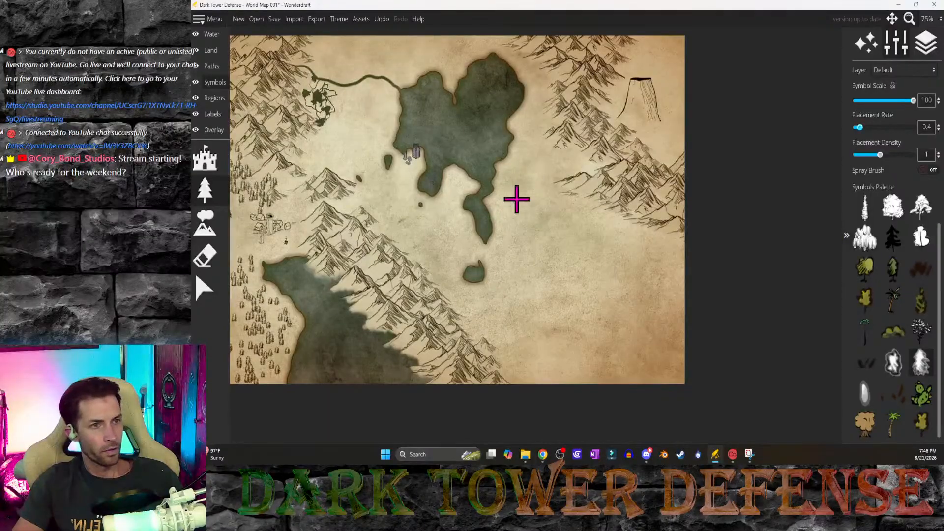
middle_click_drag(372, 231, 533, 294)
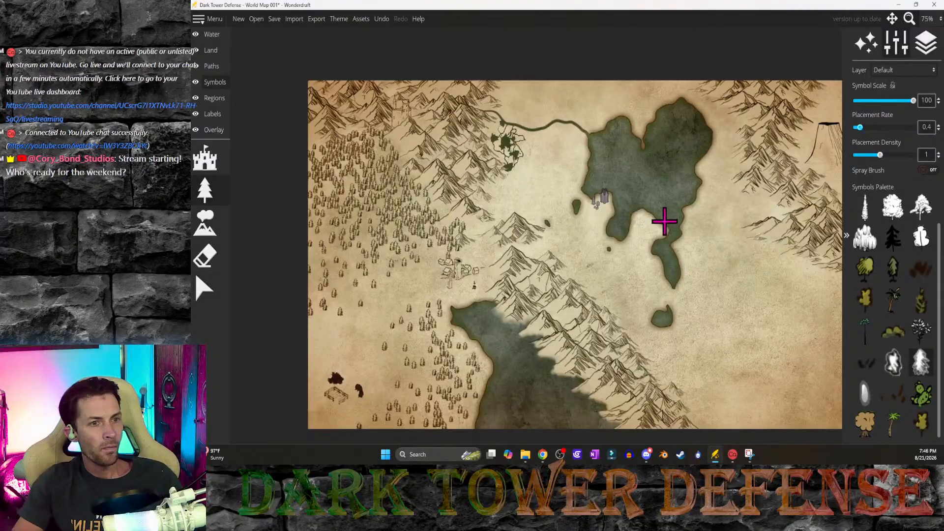
middle_click_drag(621, 191, 552, 253)
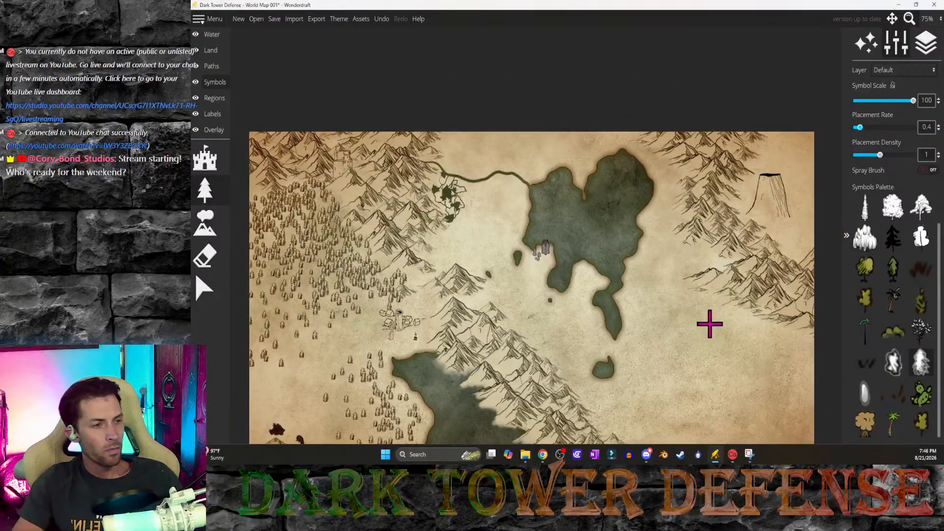
middle_click_drag(708, 323, 681, 337)
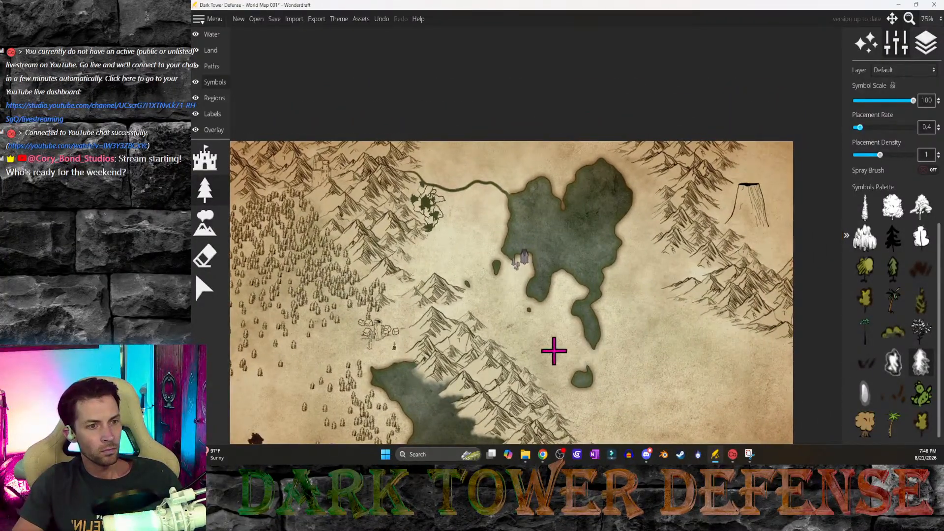
scroll(633, 296, "up", 1)
middle_click_drag(709, 329, 582, 293)
middle_click_drag(508, 342, 542, 274)
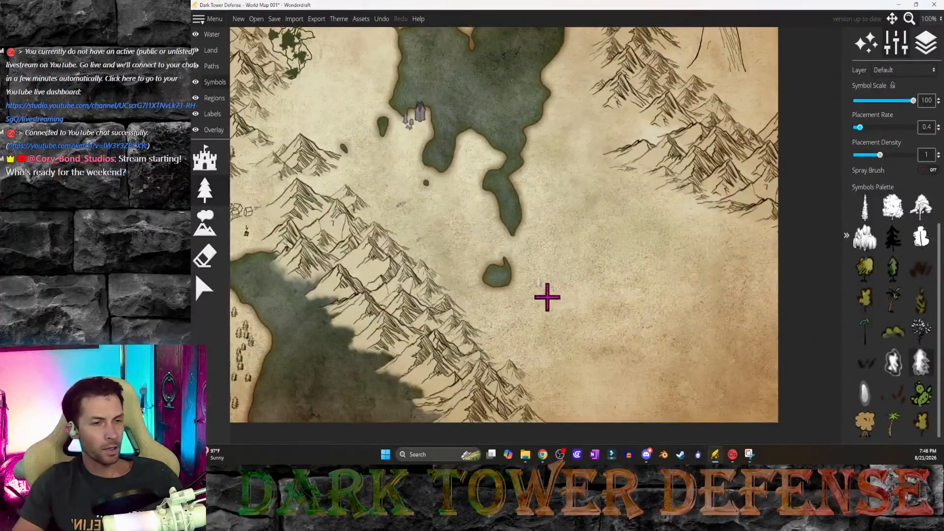
middle_click_drag(510, 337, 591, 324)
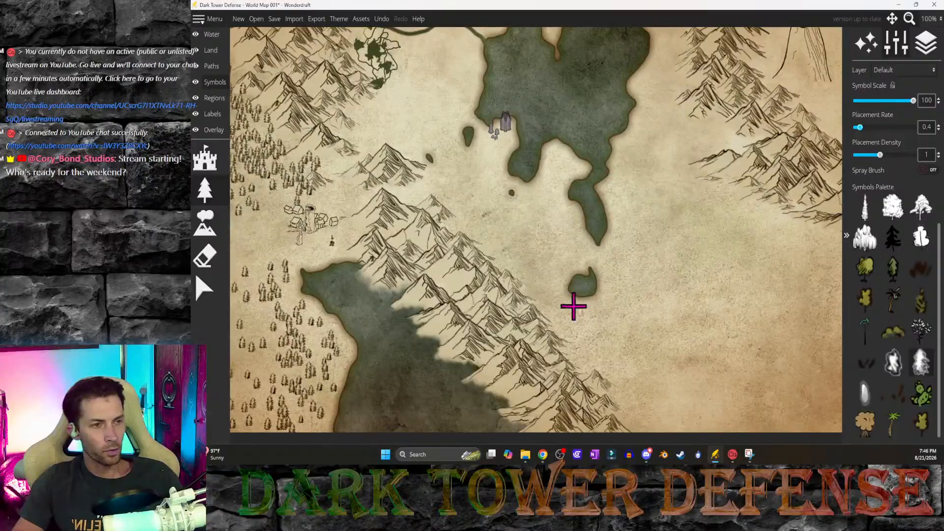
middle_click_drag(590, 357, 535, 291)
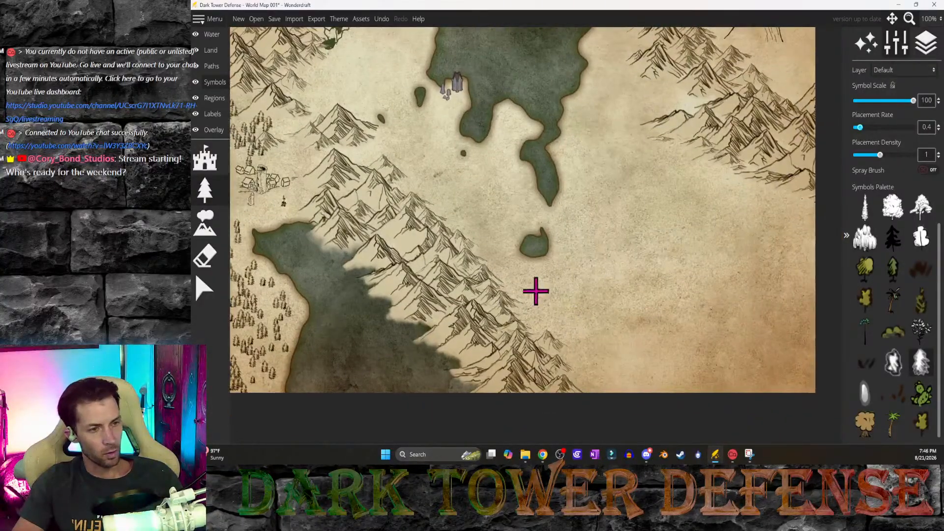
mouse_move(574, 382)
left_mouse_down()
mouse_move(565, 344)
mouse_move(521, 297)
mouse_move(605, 388)
mouse_move(552, 300)
mouse_move(641, 404)
mouse_move(569, 298)
mouse_move(593, 366)
mouse_move(576, 362)
mouse_move(572, 332)
mouse_move(537, 320)
mouse_move(618, 381)
mouse_move(540, 278)
mouse_move(632, 379)
mouse_move(569, 289)
mouse_move(693, 414)
left_mouse_up()
key("ctrl+z")
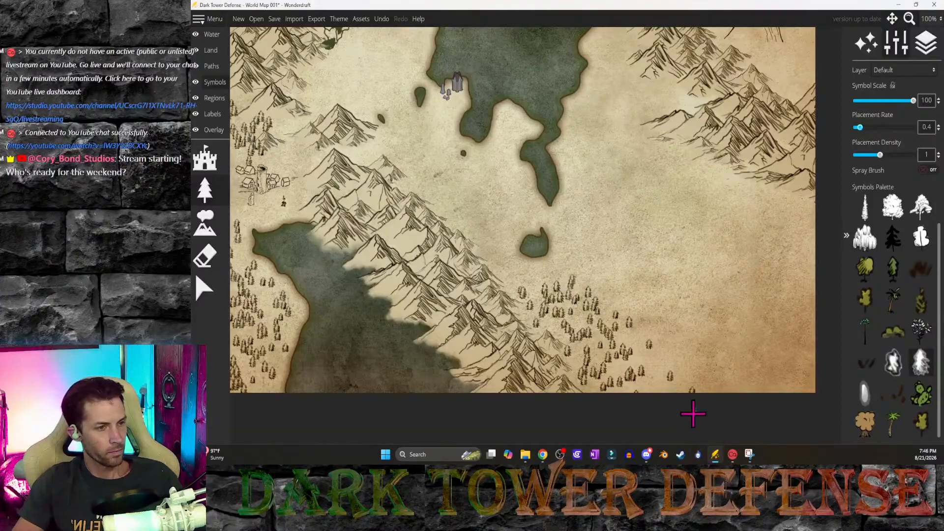
Step: Extend the southeastern conifer forest north to the small pond and thicken its middle with more trees
mouse_move(659, 387)
left_mouse_down()
mouse_move(535, 301)
mouse_move(598, 291)
mouse_move(523, 301)
mouse_move(653, 382)
left_mouse_up()
mouse_move(528, 288)
left_mouse_down()
mouse_move(489, 271)
mouse_move(518, 287)
mouse_move(492, 261)
left_mouse_up()
mouse_move(656, 419)
left_mouse_down()
mouse_move(688, 318)
mouse_move(651, 342)
mouse_move(584, 257)
mouse_move(747, 431)
left_mouse_up()
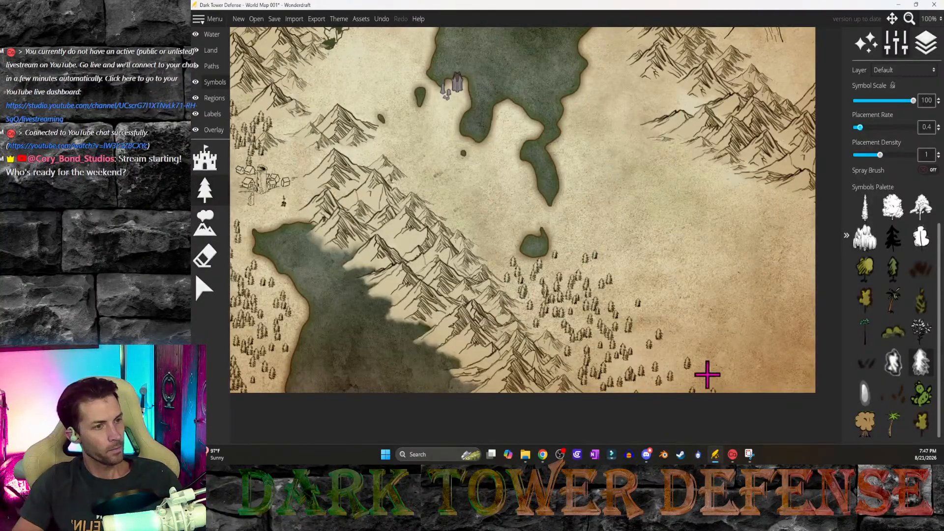
left_click_drag(707, 375, 617, 306)
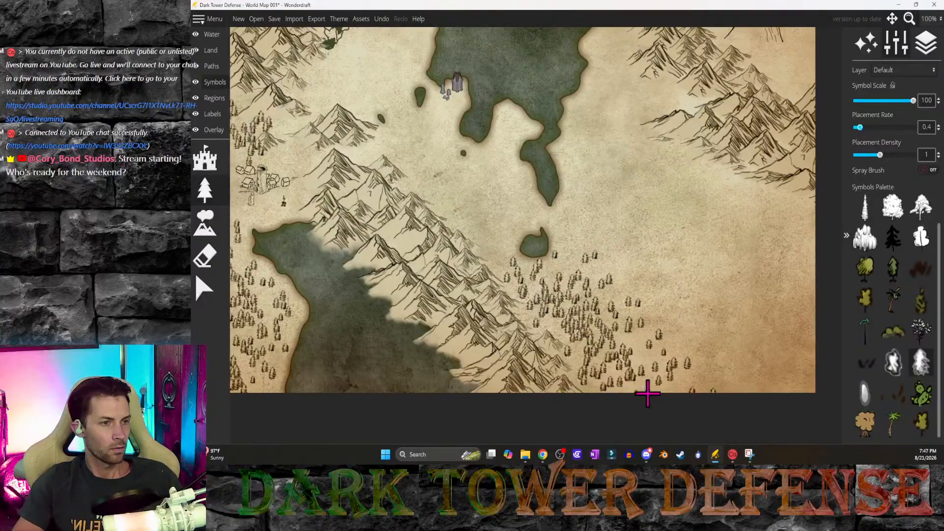
Step: Spread sparse conifers east of the southeastern forest, along the map's south edge and across the adjoining plain
middle_click_drag(698, 348, 618, 375)
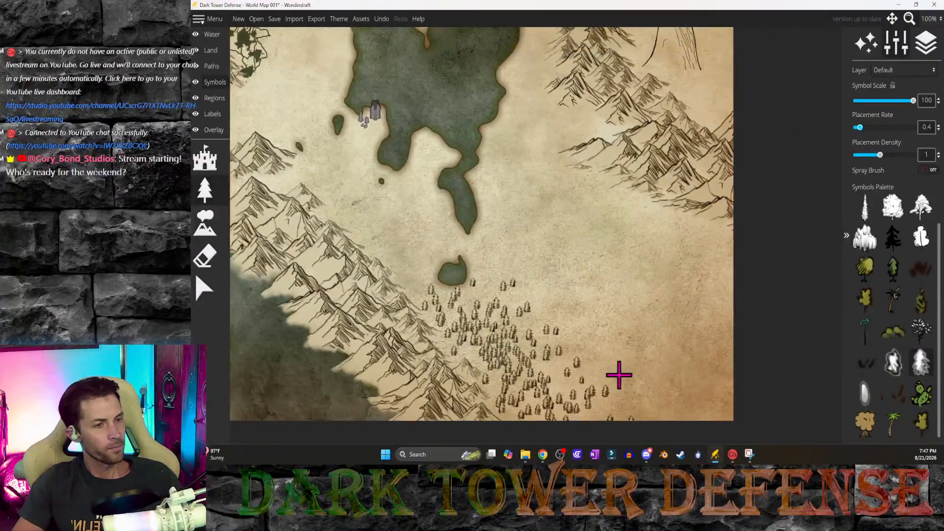
mouse_move(578, 399)
left_mouse_down()
mouse_move(575, 379)
mouse_move(742, 437)
left_mouse_up()
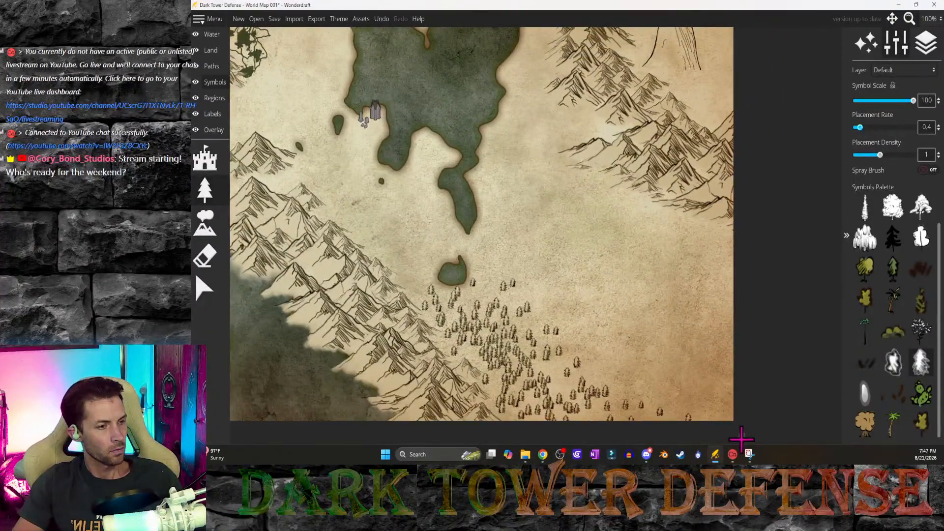
left_click_drag(669, 428, 601, 413)
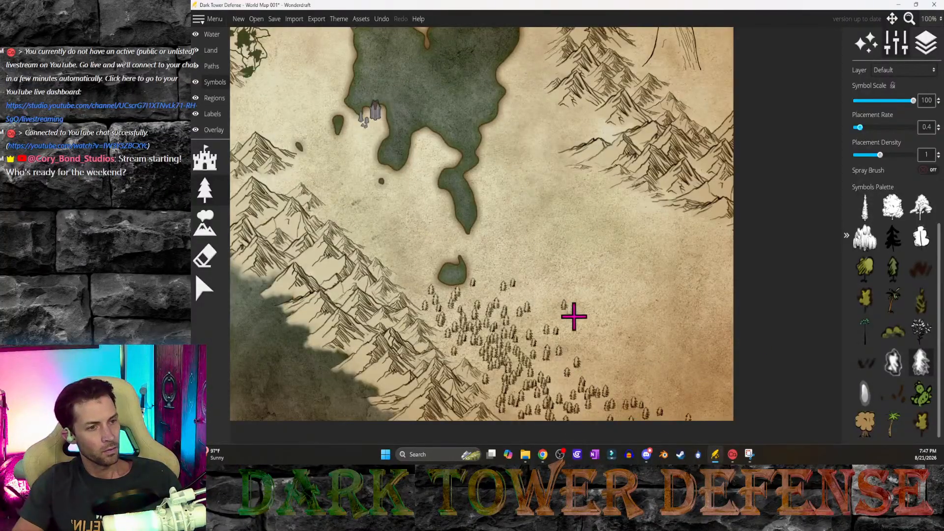
left_click_drag(574, 317, 650, 389)
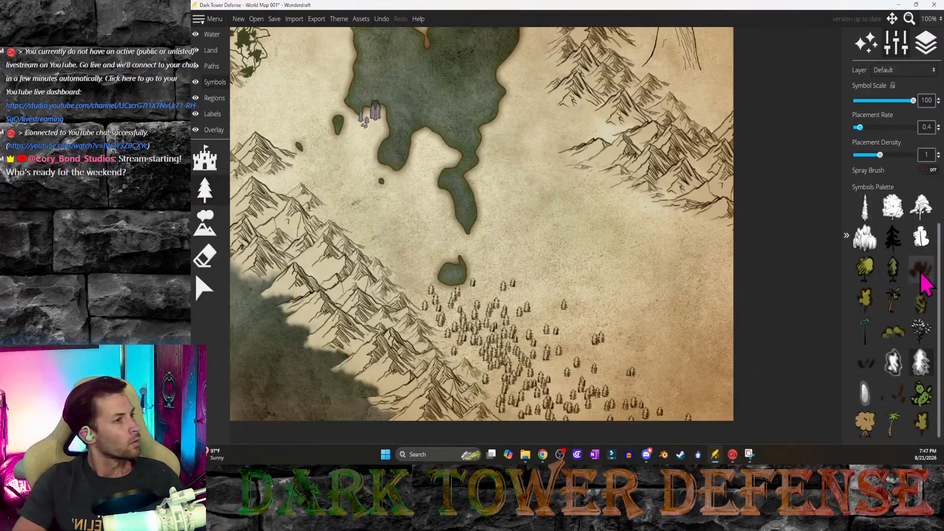
scroll(921, 327, "up", 1)
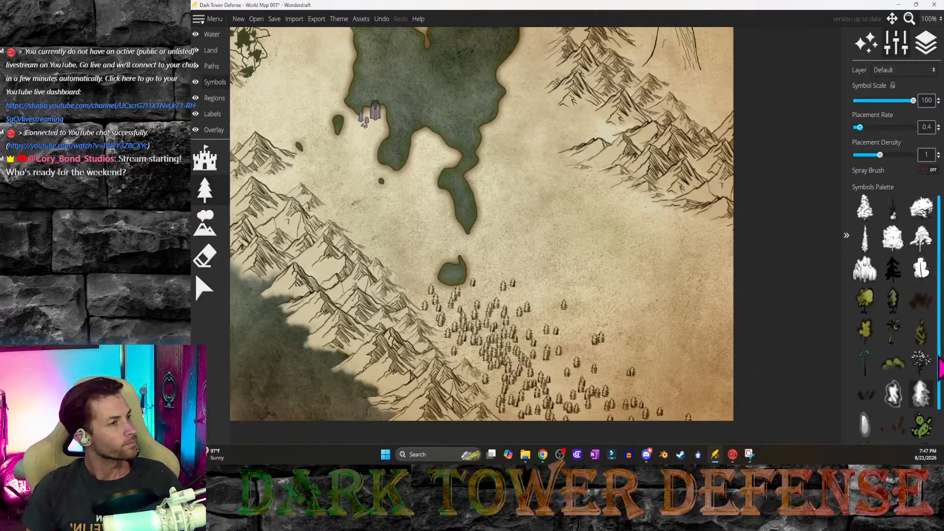
left_click(865, 241)
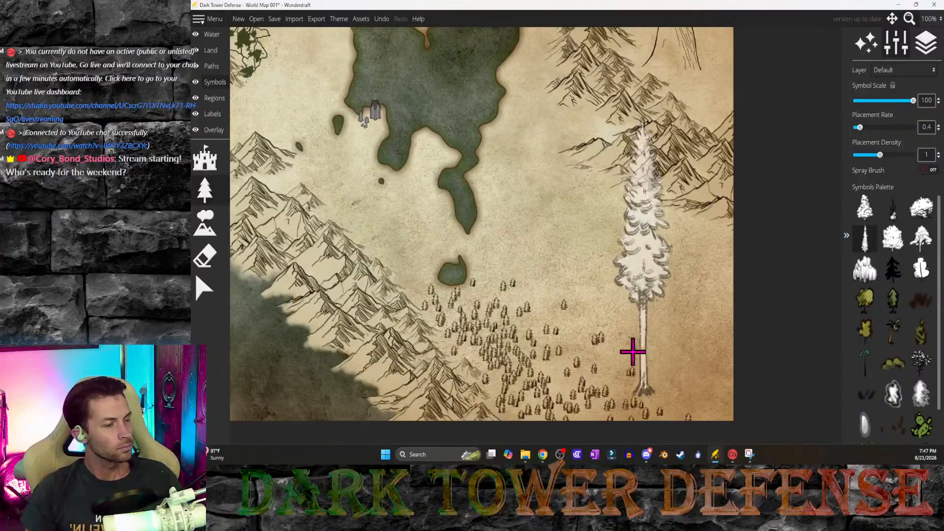
scroll(626, 358, "down", 7, "ctrl")
scroll(908, 252, "down", 1)
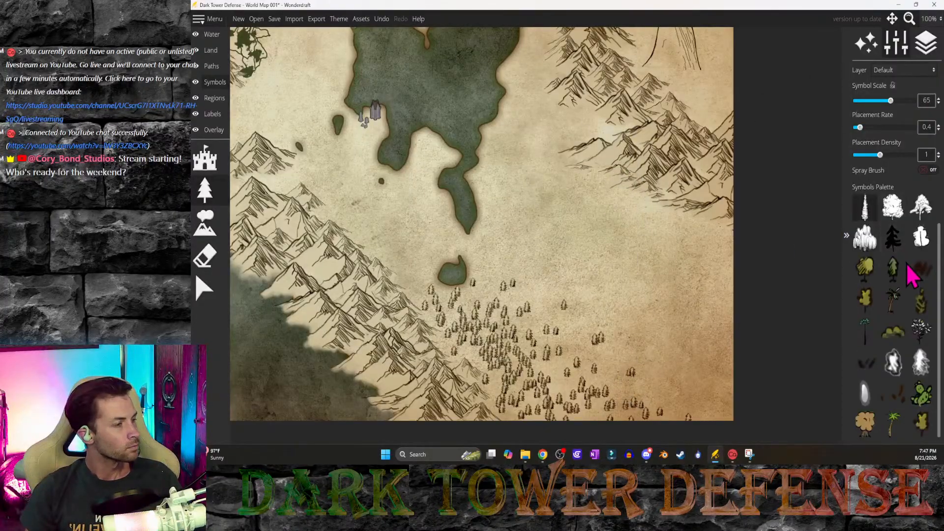
scroll(921, 363, "up", 1)
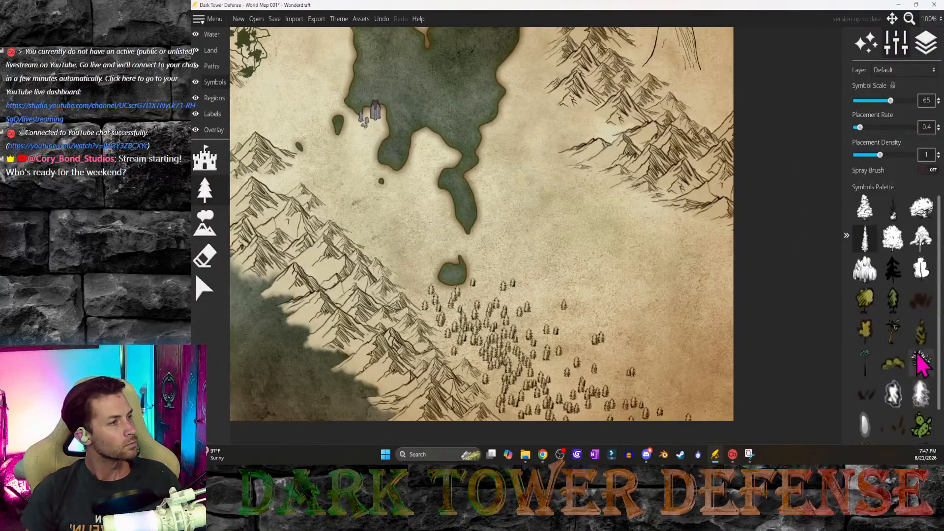
left_click(893, 207)
scroll(631, 333, "down", 6, "ctrl")
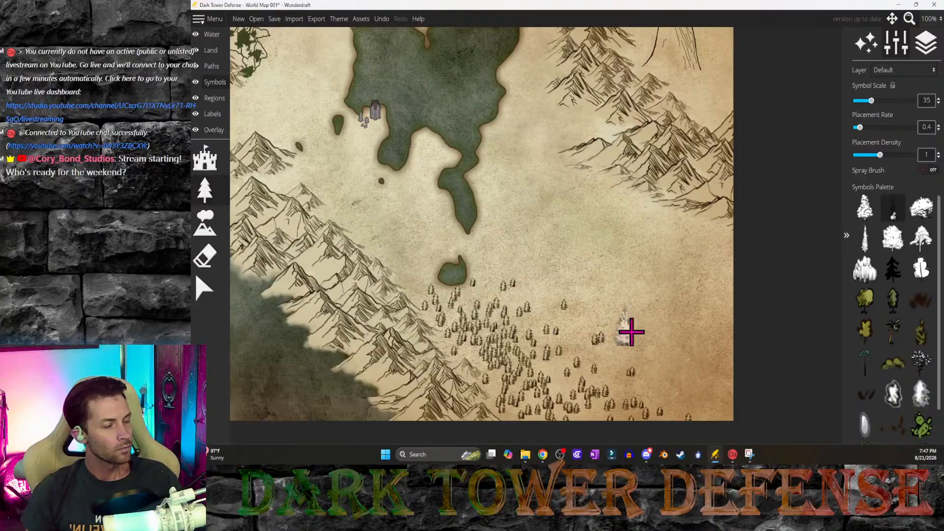
left_click(656, 315)
key("ctrl+z")
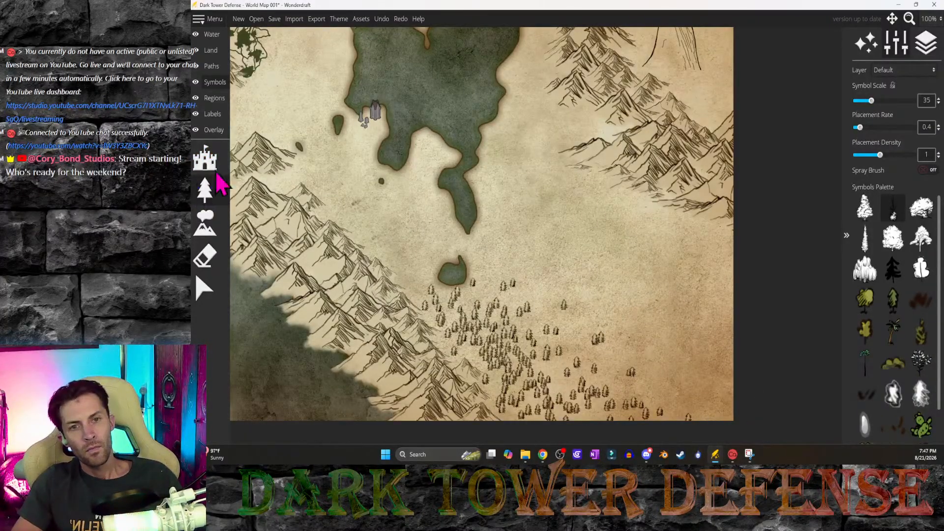
Step: Search the general map symbols for "deadtree"
left_click(216, 82)
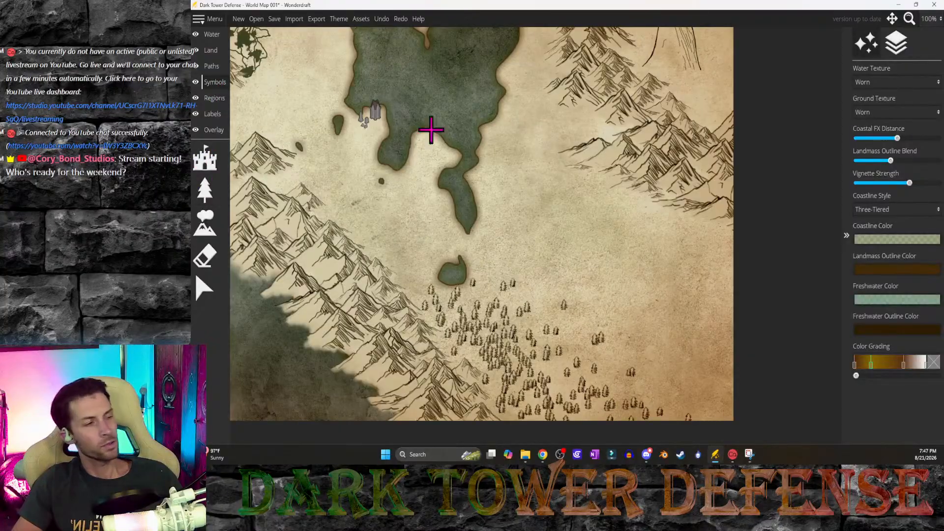
left_click(205, 159)
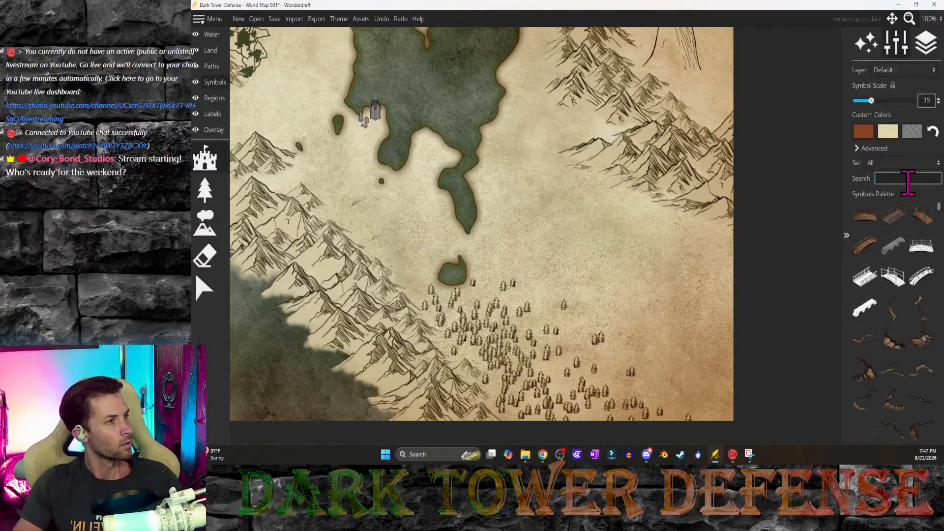
left_click(908, 179)
type("tree")
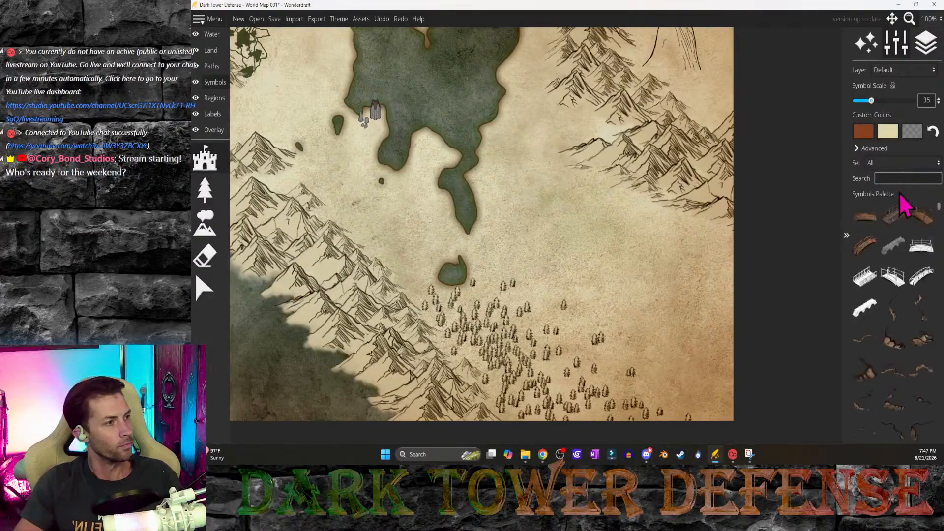
scroll(935, 299, "down", 5)
scroll(934, 298, "down", 3)
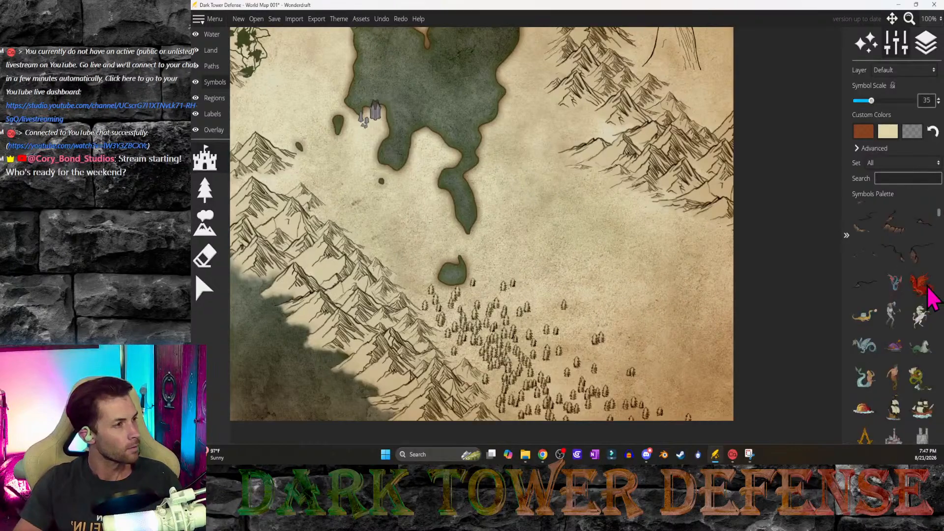
scroll(928, 303, "down", 3)
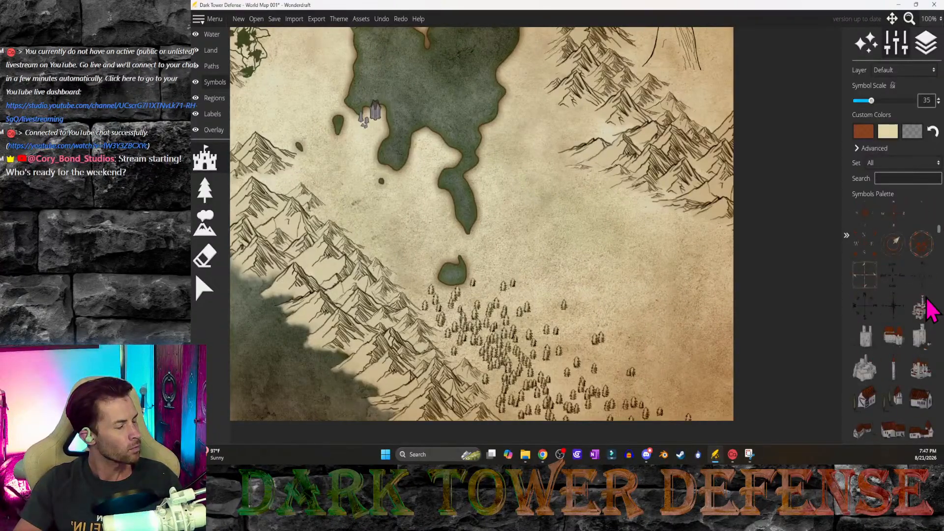
scroll(929, 303, "down", 5)
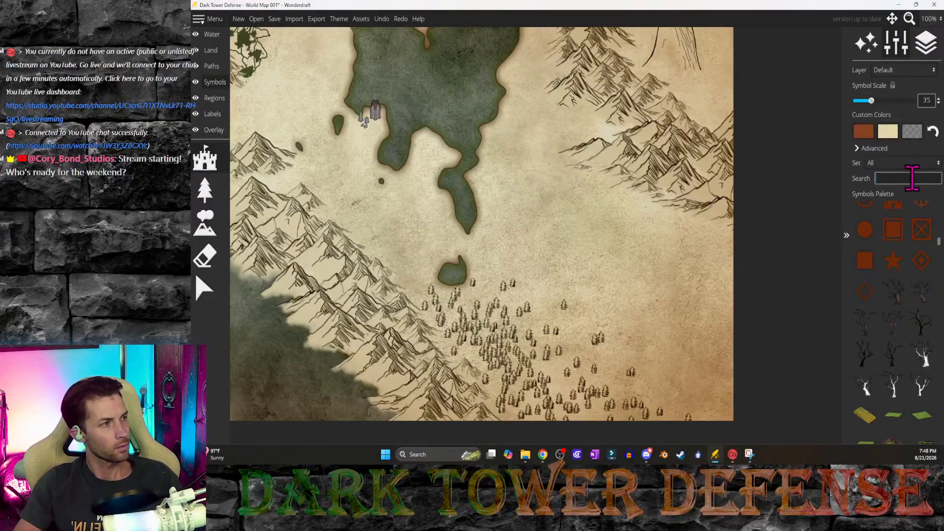
key("Return")
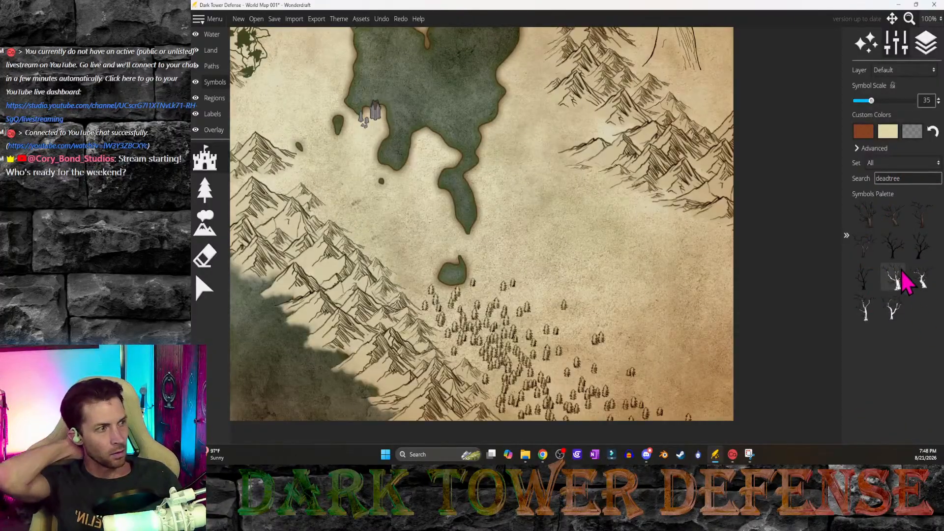
Step: Undo the stray tower, set the symbol scale to 25 and place thick-trunked white dead trees among the conifers of the southeastern forest
left_click(602, 248)
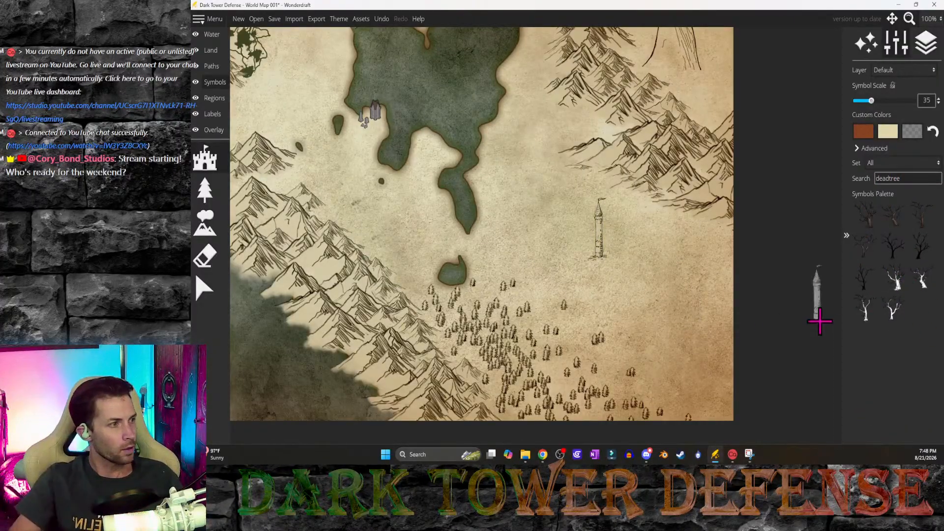
left_click(902, 285)
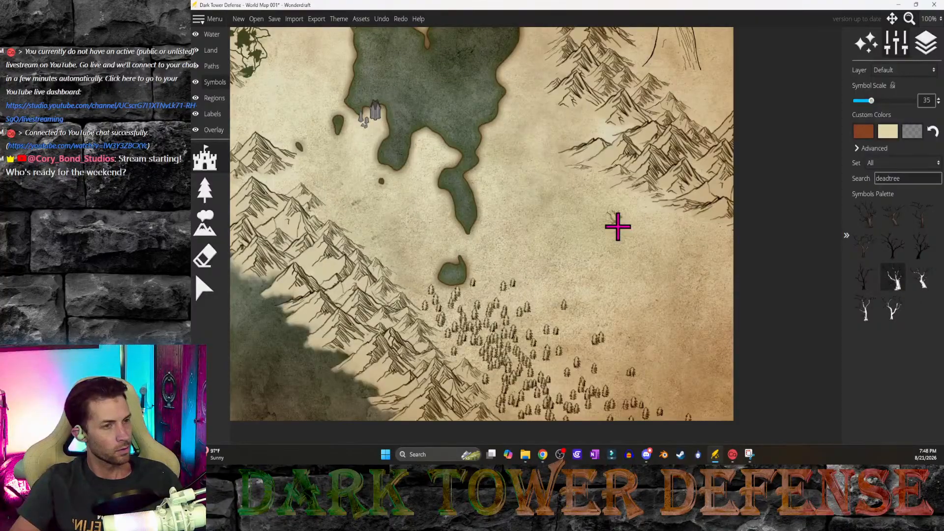
key("ctrl+z")
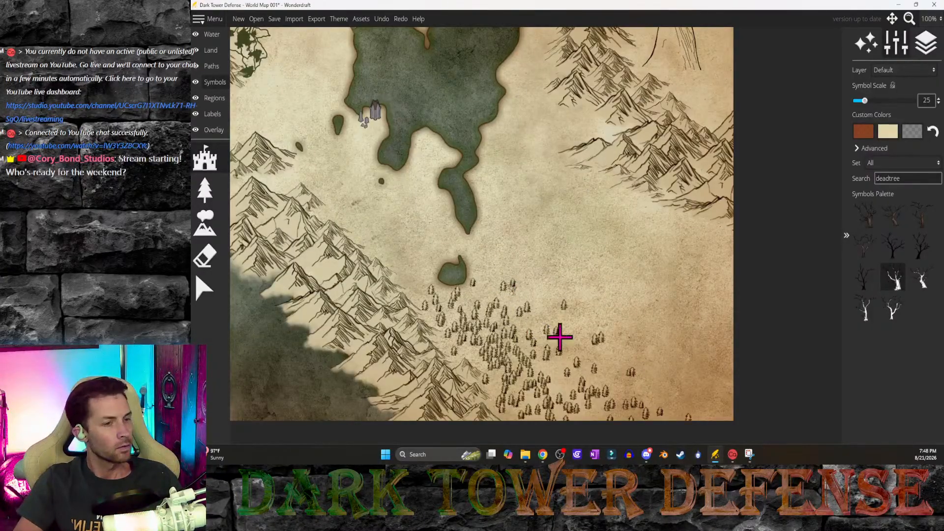
left_click(512, 295)
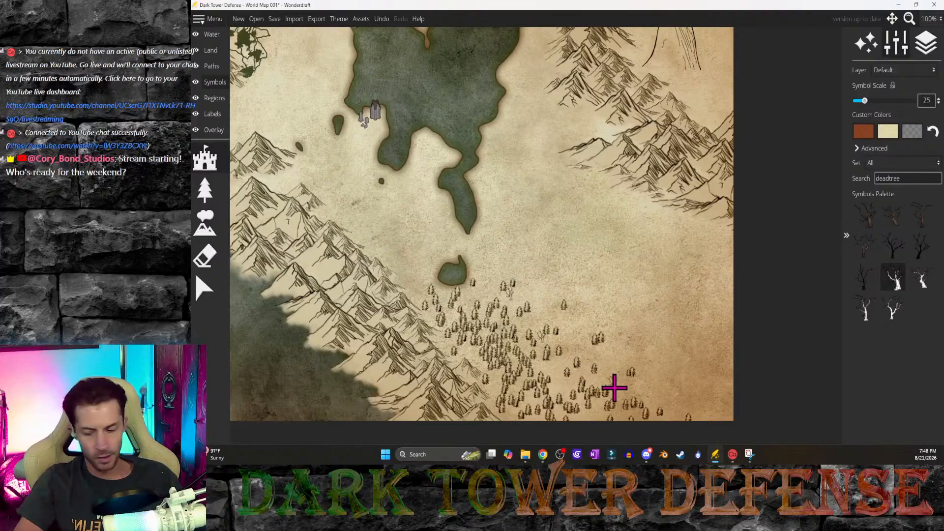
left_click(565, 382)
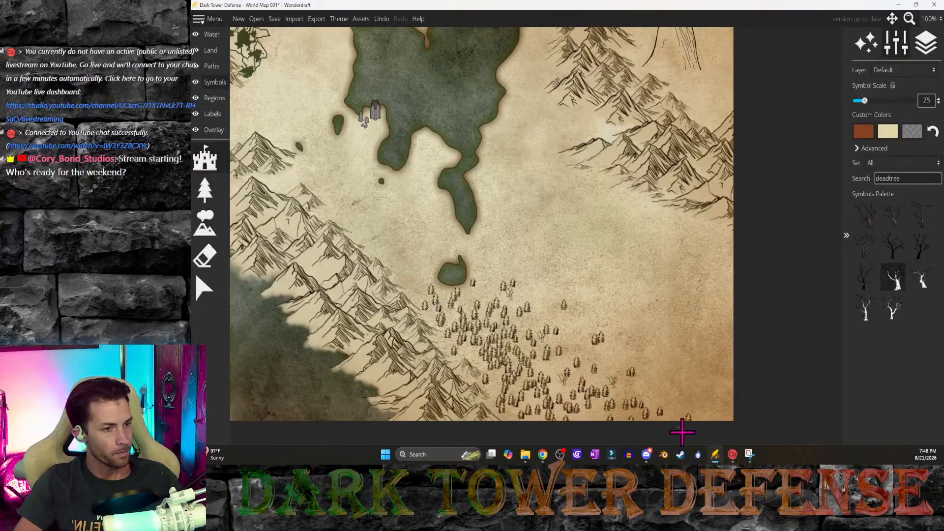
Step: Scatter forked white dead trees beside the small pond and along the northern and eastern fringes of the southeastern conifer forest
left_click(894, 309)
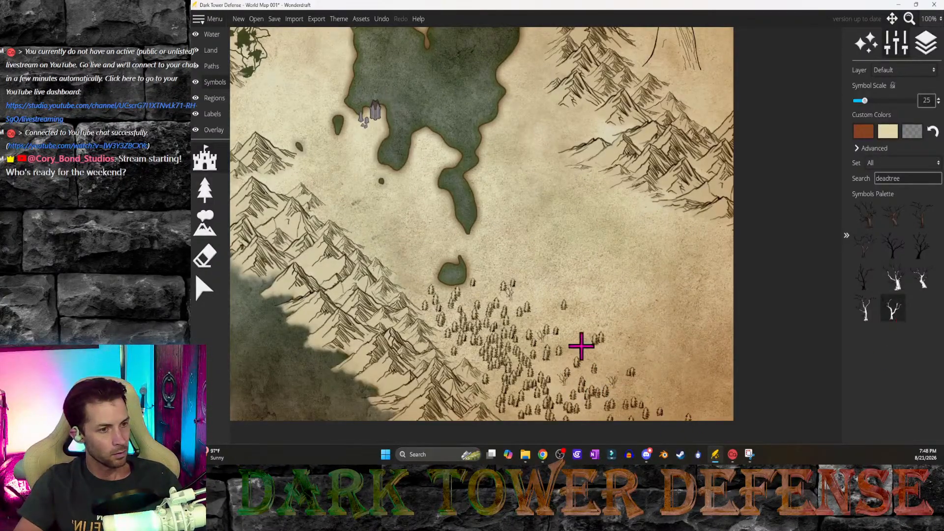
left_click(544, 306)
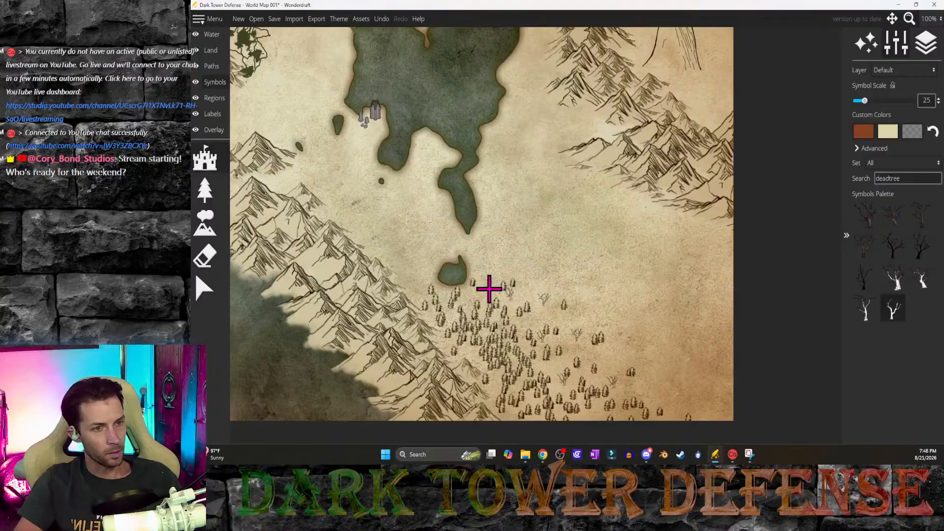
left_click(487, 261)
left_click(645, 331)
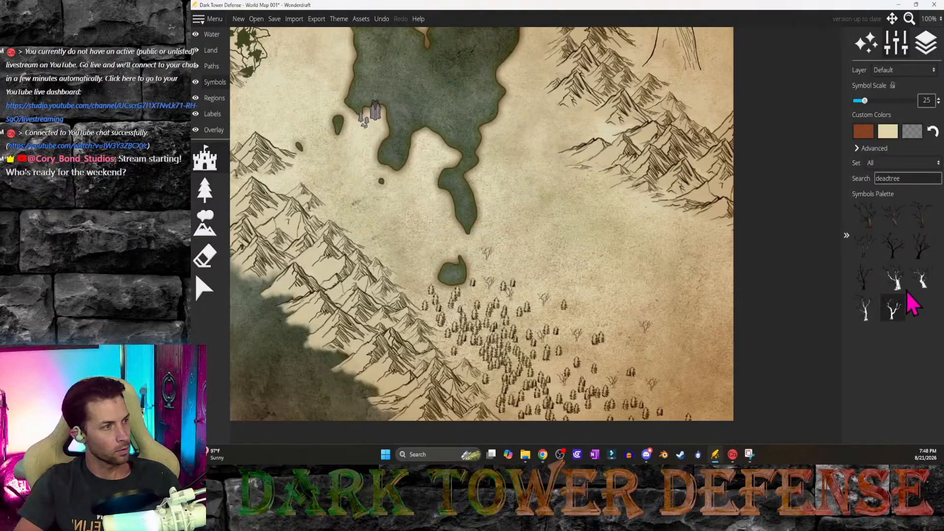
left_click(888, 309)
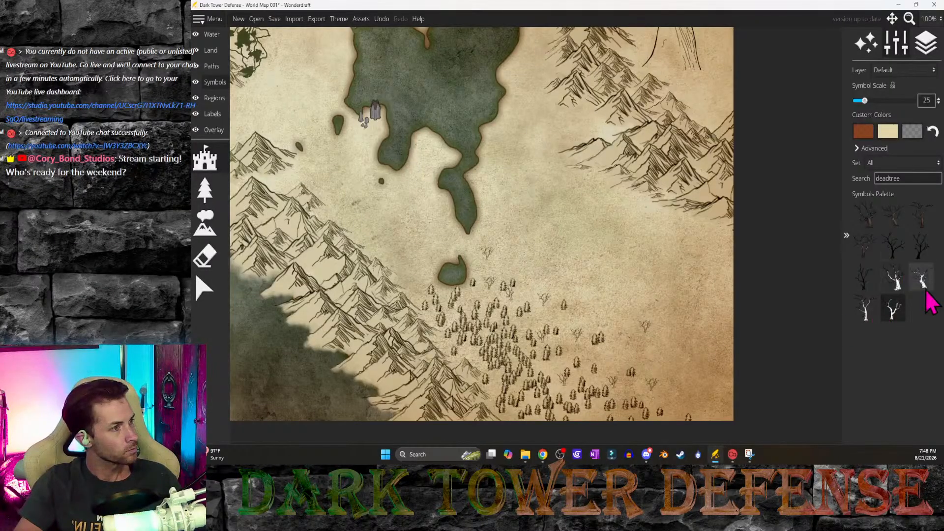
left_click(538, 270)
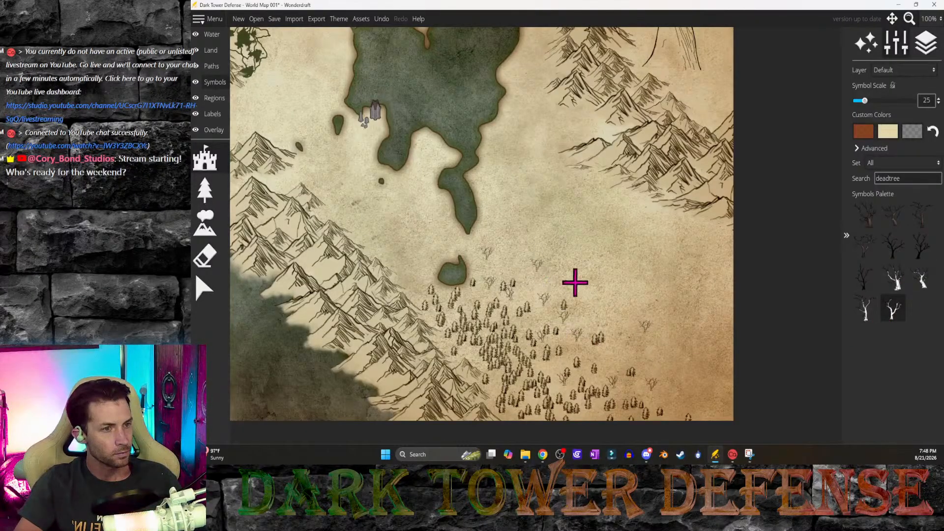
left_click(691, 278)
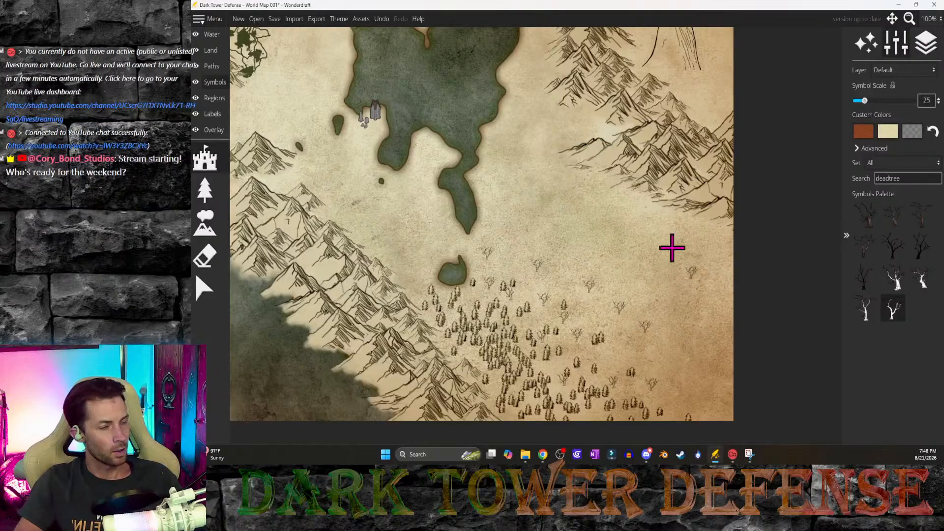
Step: Add more forked dead trees below the eastern mountain range and down the plain near the map's east edge
left_click(644, 215)
left_click(586, 220)
left_click(564, 248)
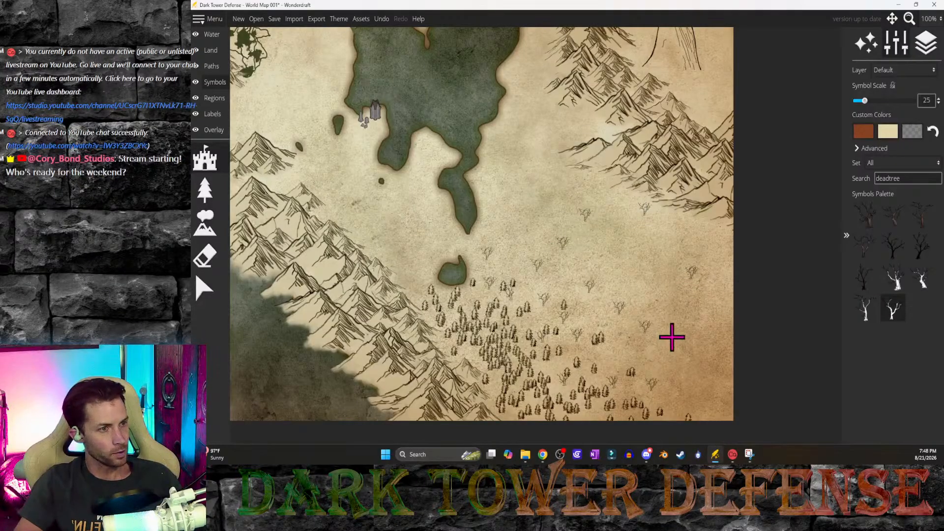
left_click(681, 338)
left_click(676, 305)
left_click(674, 232)
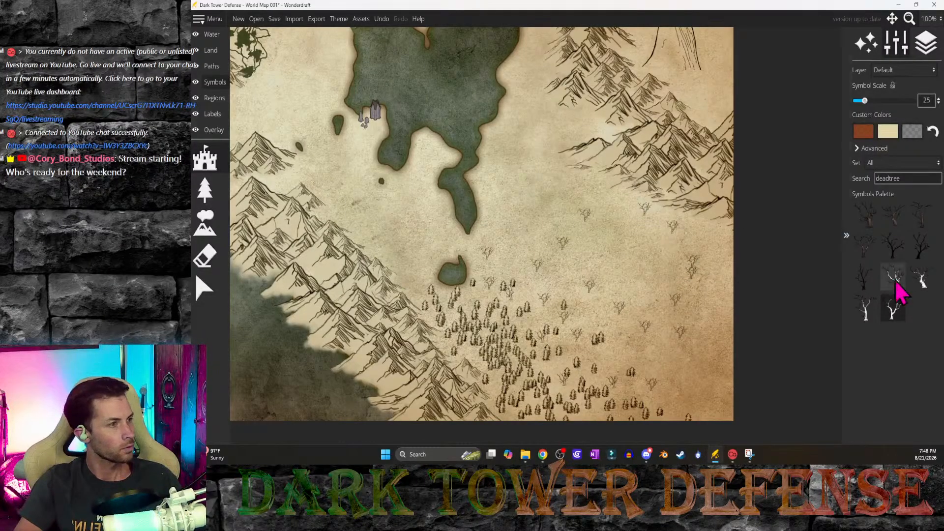
Step: Switch to the other thick-trunked white dead tree and place it down the eastern plain, then back along the conifer forest's eastern fringe
left_click(923, 291)
left_click(680, 245)
left_click(697, 292)
left_click(683, 320)
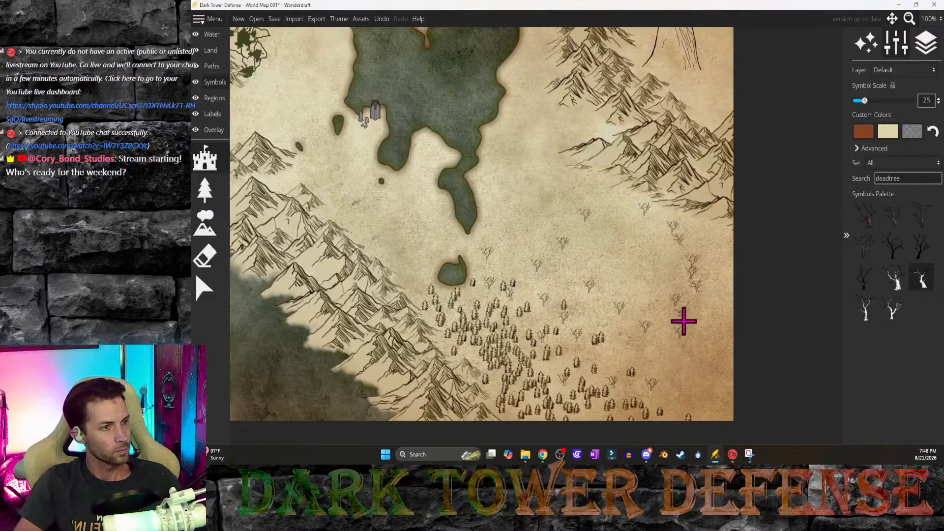
left_click(655, 342)
left_click(620, 345)
left_click(591, 319)
left_click(566, 299)
left_click(566, 287)
left_click(564, 241)
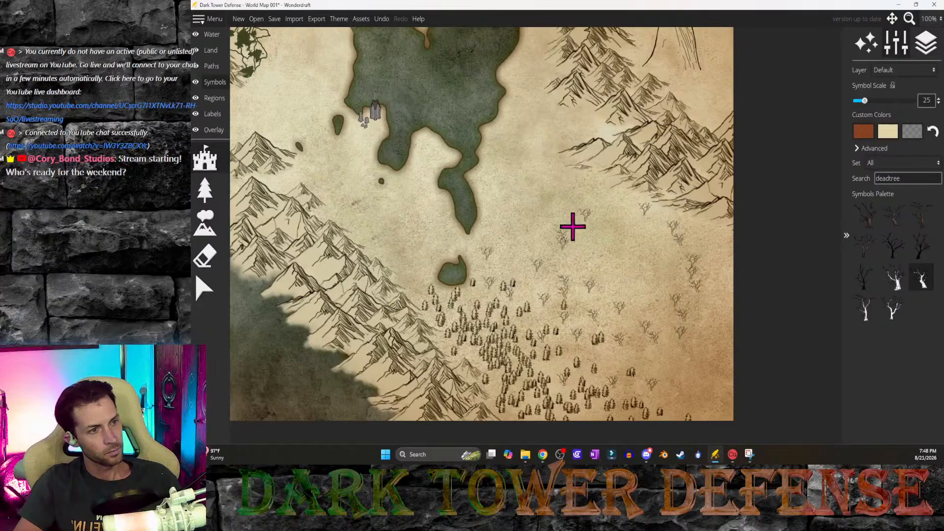
Step: Cluster dead trees on the northern part of the plain, just southwest of the eastern mountain range
left_click(573, 223)
left_click(621, 209)
left_click(582, 232)
left_click(577, 261)
left_click(594, 229)
left_click(613, 214)
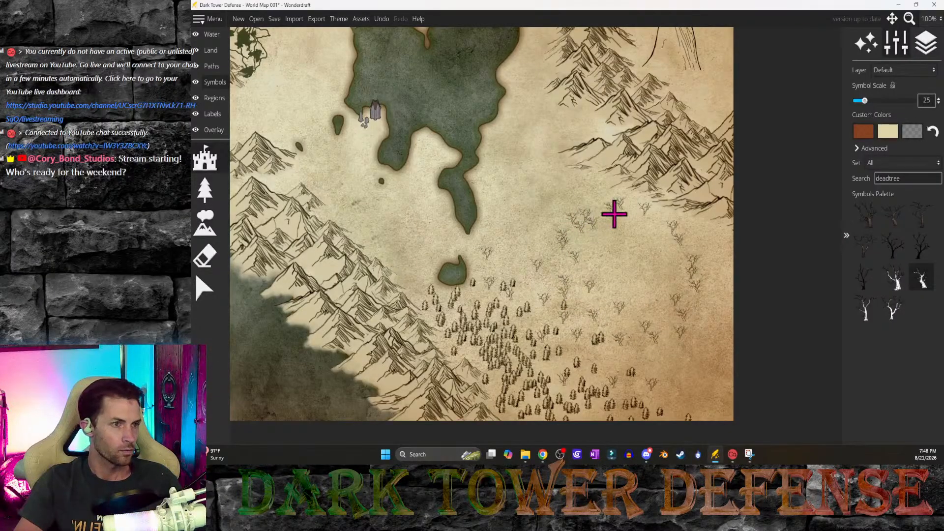
Step: Place an arc of dead trees from the eastern mountains' foot along the map's east edge and back toward the conifer forest
left_click(666, 220)
left_click(701, 250)
left_click(716, 291)
left_click(712, 315)
left_click(689, 338)
left_click(657, 352)
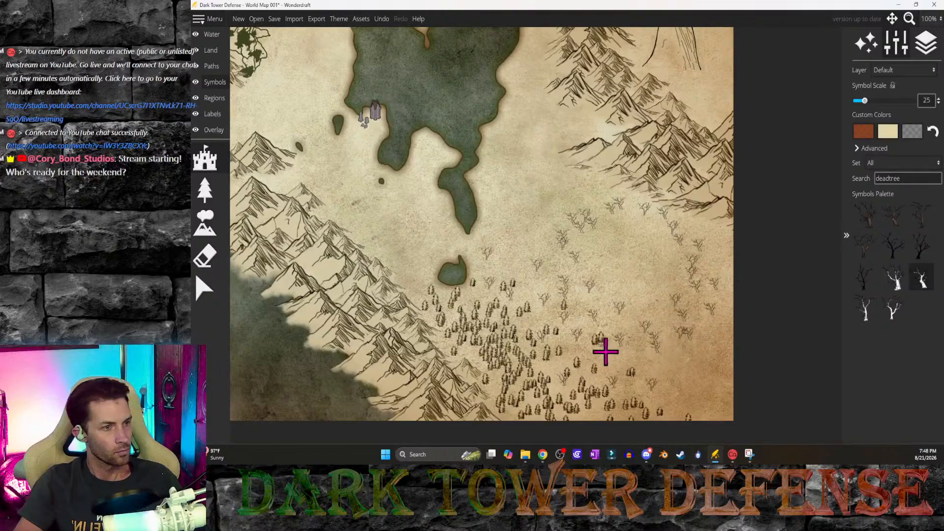
Step: Fill the plain east of the conifer forest with more dead trees, continuing north along the map's east edge
left_click(666, 369)
left_click(710, 340)
left_click(674, 367)
left_click(661, 385)
left_click(716, 350)
left_click(723, 297)
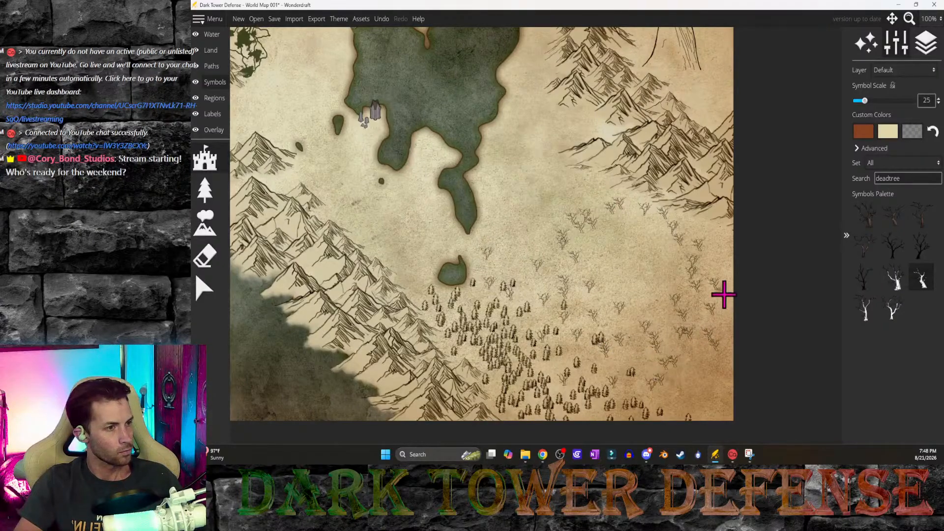
left_click(724, 271)
left_click(717, 246)
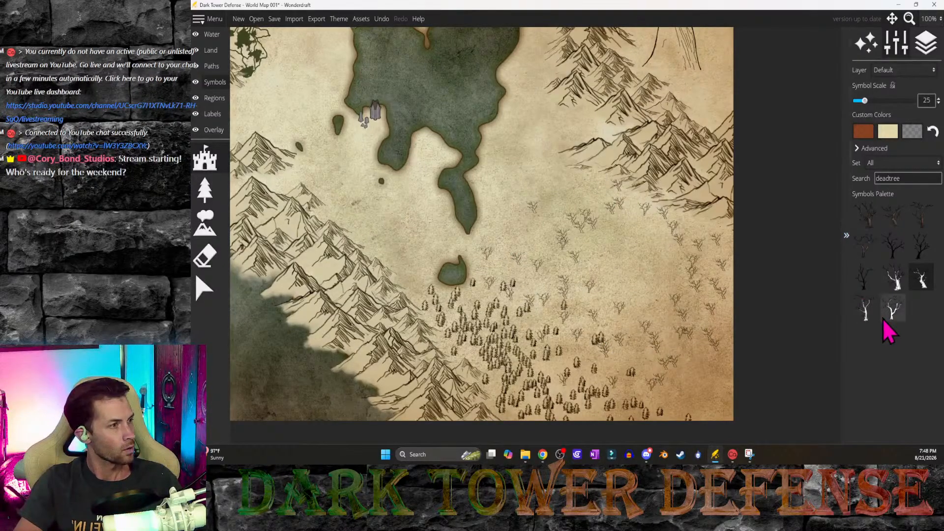
Step: Scatter slender white dead trees over the plain between the small pond and the eastern mountains, and reselect the forked dead tree symbol
left_click(858, 315)
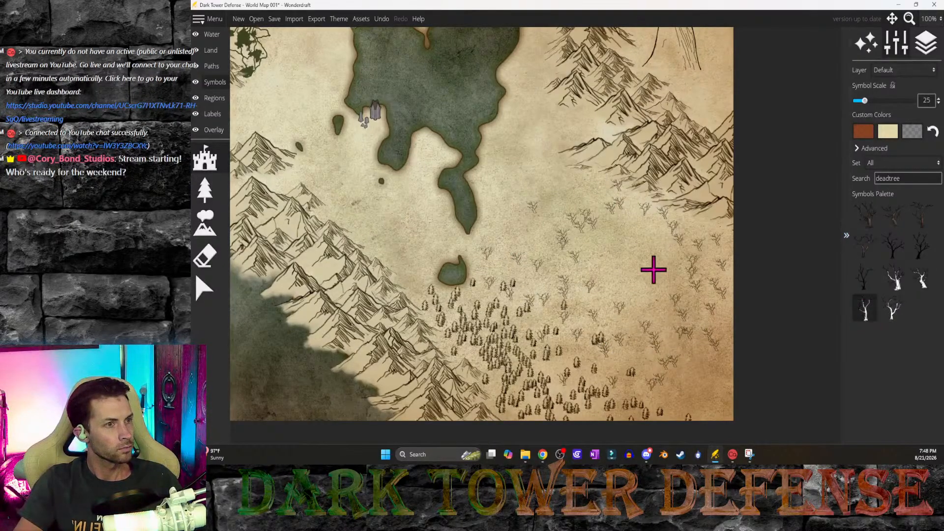
left_click(556, 259)
left_click(566, 220)
left_click(585, 190)
left_click(570, 209)
left_click(526, 256)
left_click(533, 273)
left_click(539, 243)
left_click(549, 208)
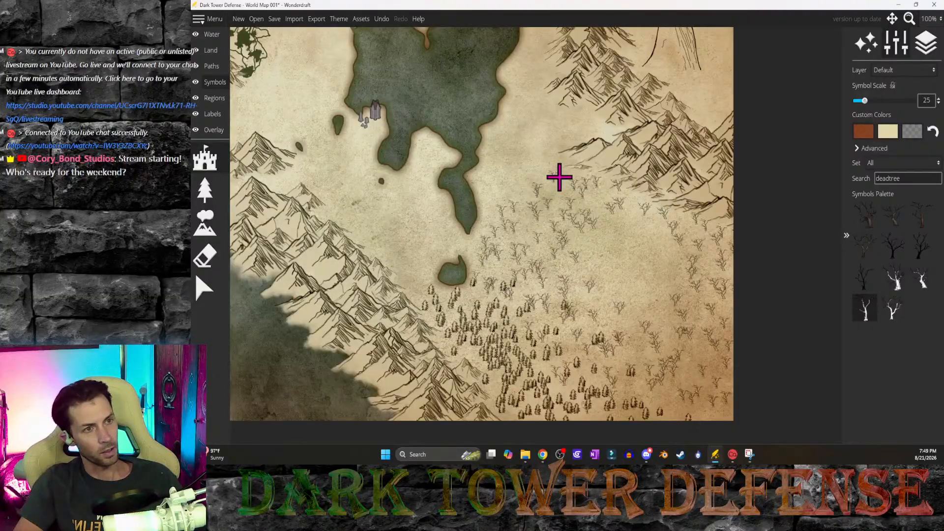
left_click(894, 310)
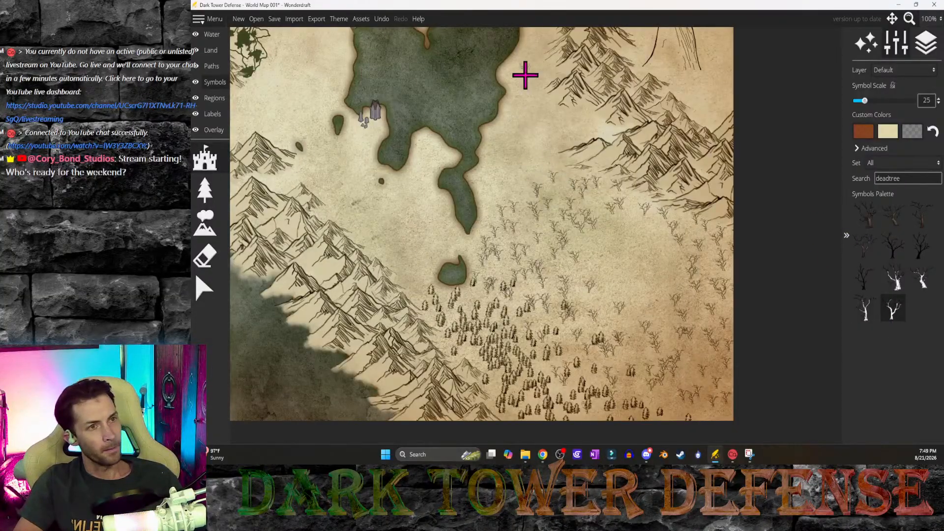
Step: Scatter forked dead trees over the plain between the large lake's east shore and the eastern mountains, and select the thick-trunked white dead tree symbol
left_click(525, 71)
left_click(525, 137)
left_click(520, 204)
left_click(555, 131)
left_click(528, 104)
left_click(497, 147)
left_click(486, 178)
left_click(516, 164)
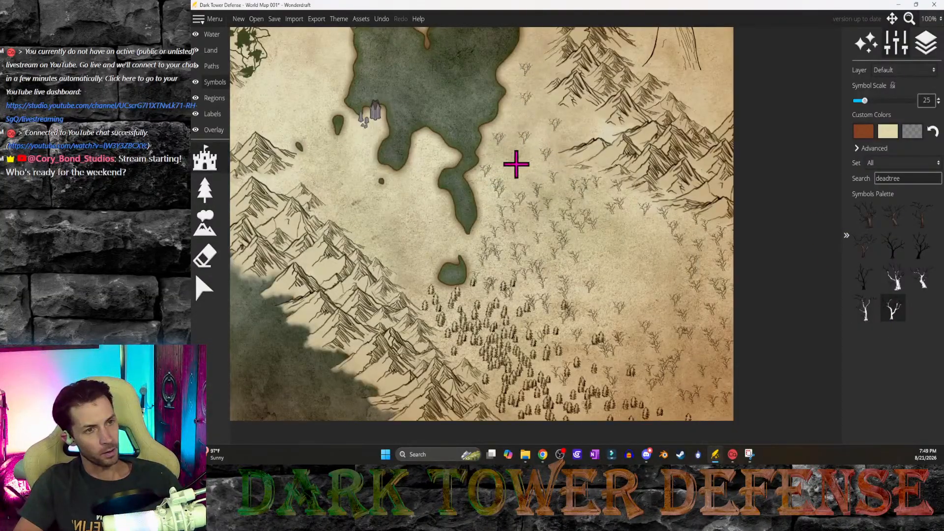
left_click(532, 159)
left_click(546, 161)
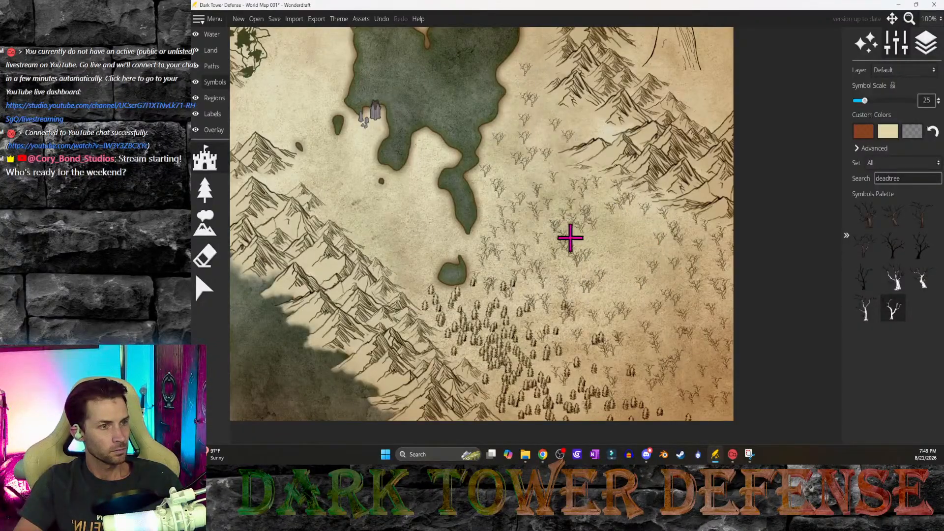
left_click(894, 279)
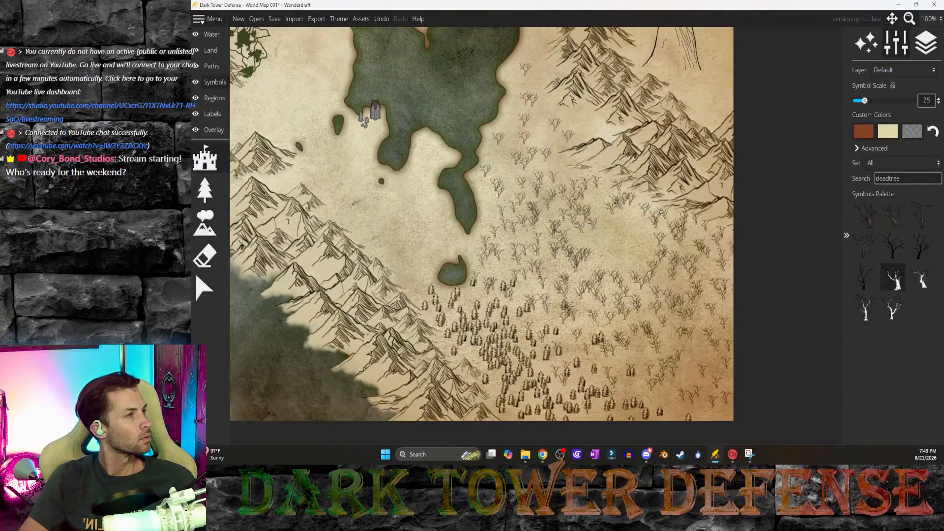
Step: Try placing a dead tree in the clearing near the eastern mountains with Shuffle Symbols enabled
left_click(934, 72)
left_click(936, 76)
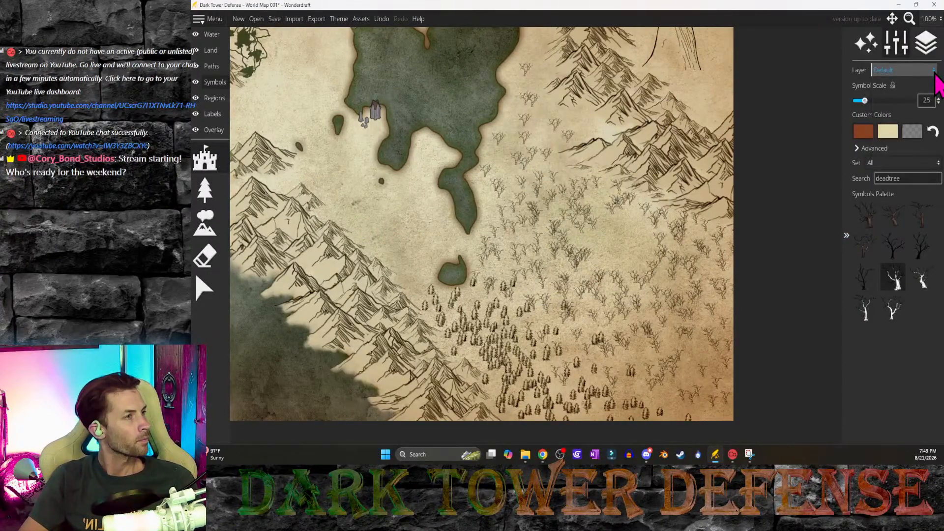
left_click(871, 148)
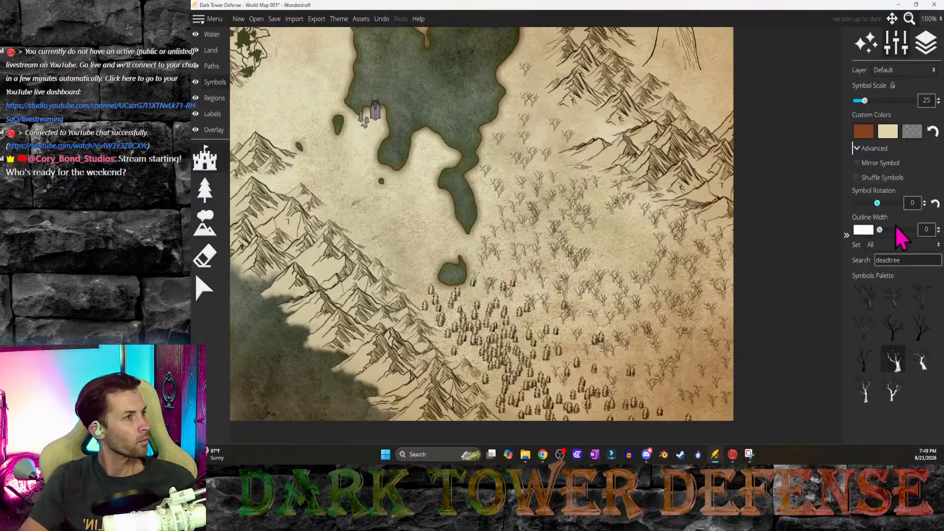
left_click(859, 178)
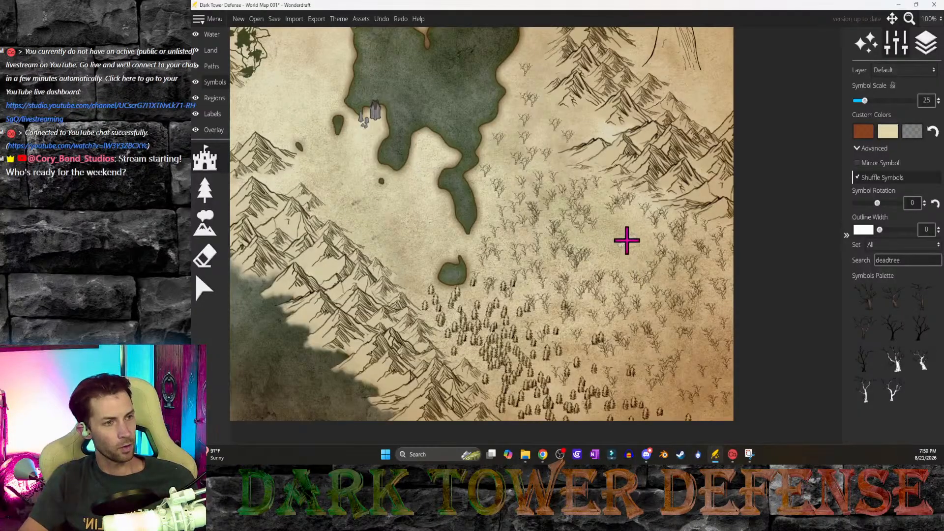
left_click(623, 244)
key("ctrl+z")
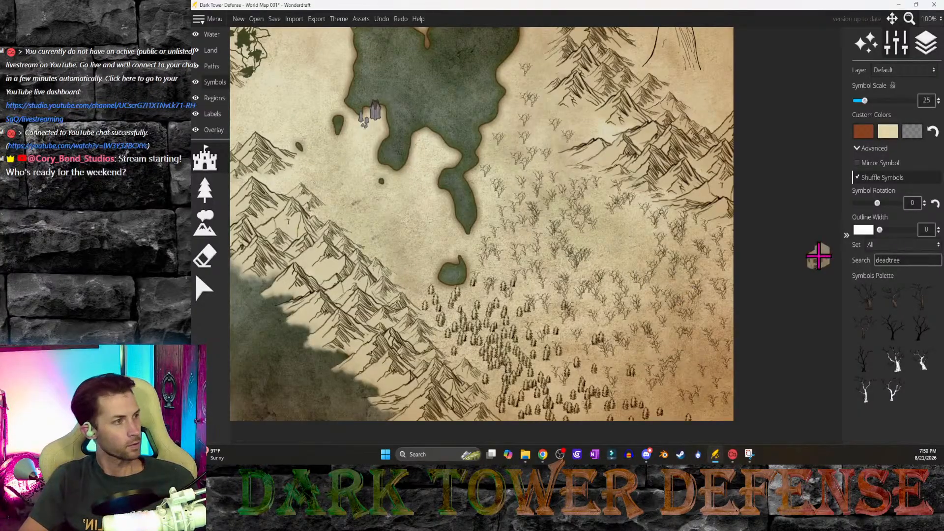
left_click(861, 179)
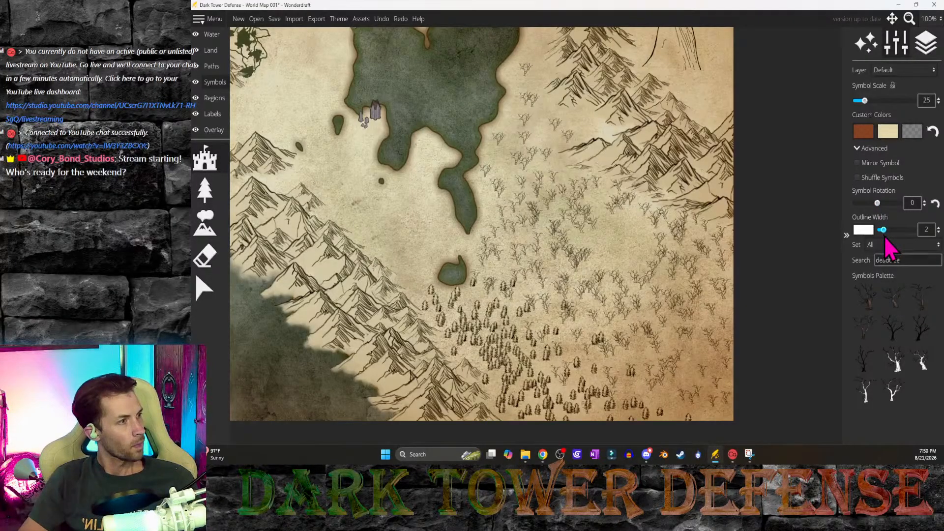
Step: Try outline widths of 2, 4 and wider on thick-trunked white dead trees in the clearing southwest of the eastern mountains
left_click(894, 362)
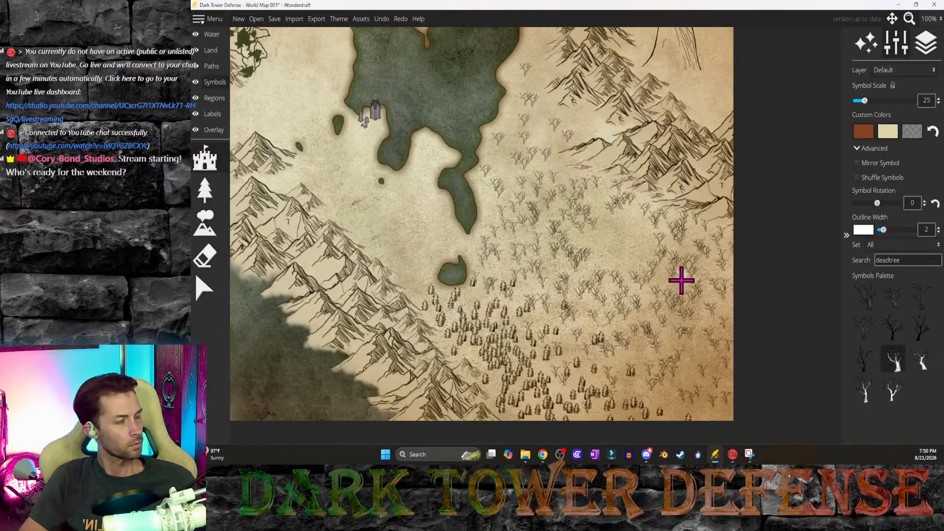
left_click(630, 242)
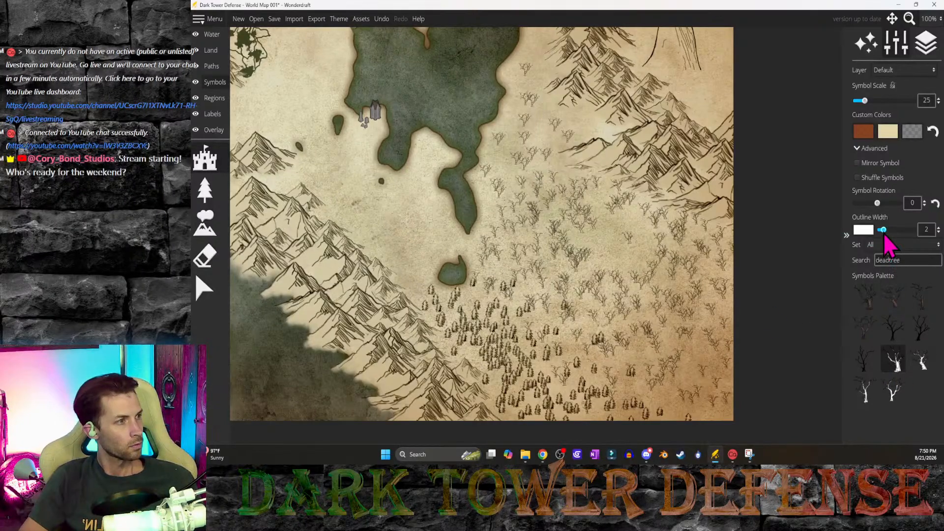
left_click(611, 249)
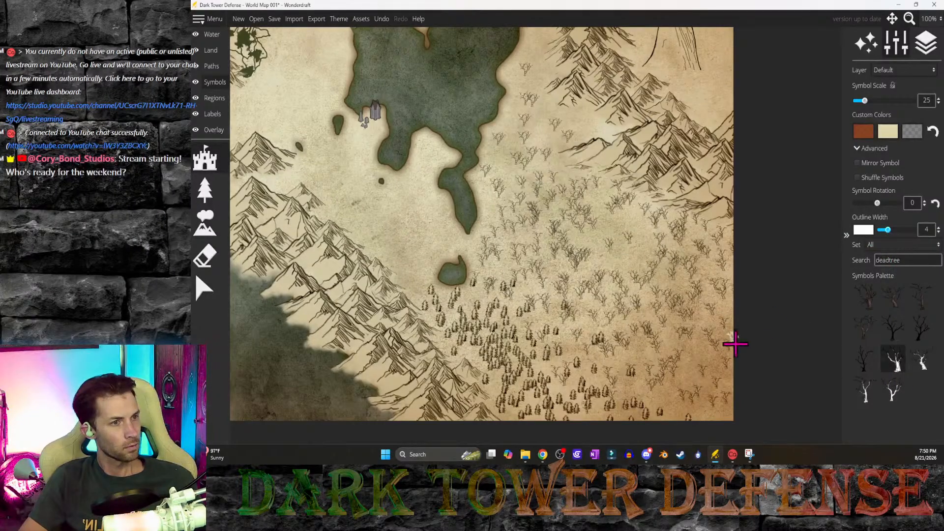
scroll(630, 249, "up", 1, "shift")
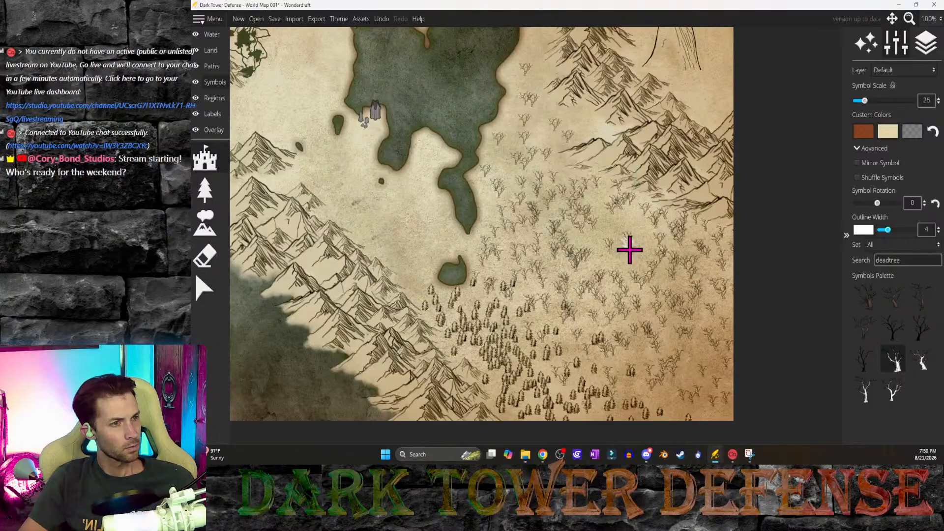
scroll(631, 251, "up", 6)
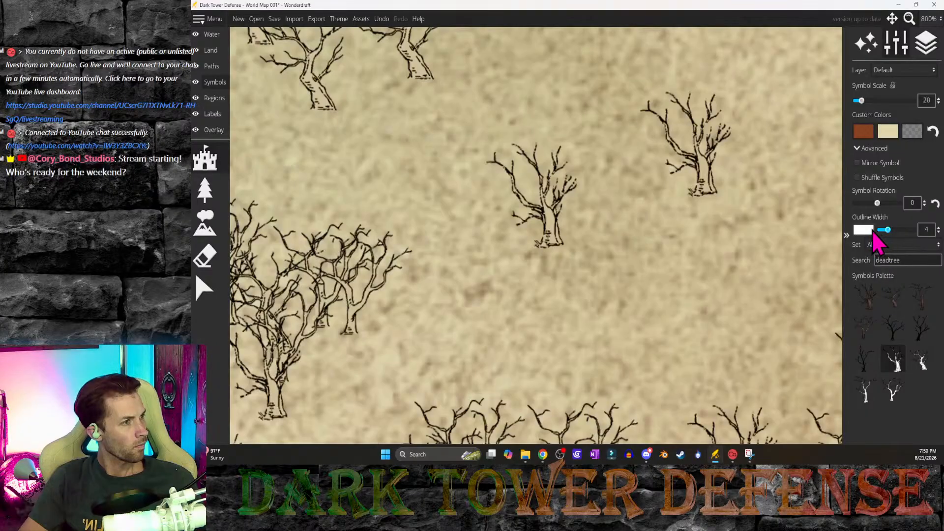
left_click_drag(896, 230, 914, 229)
left_click(668, 290)
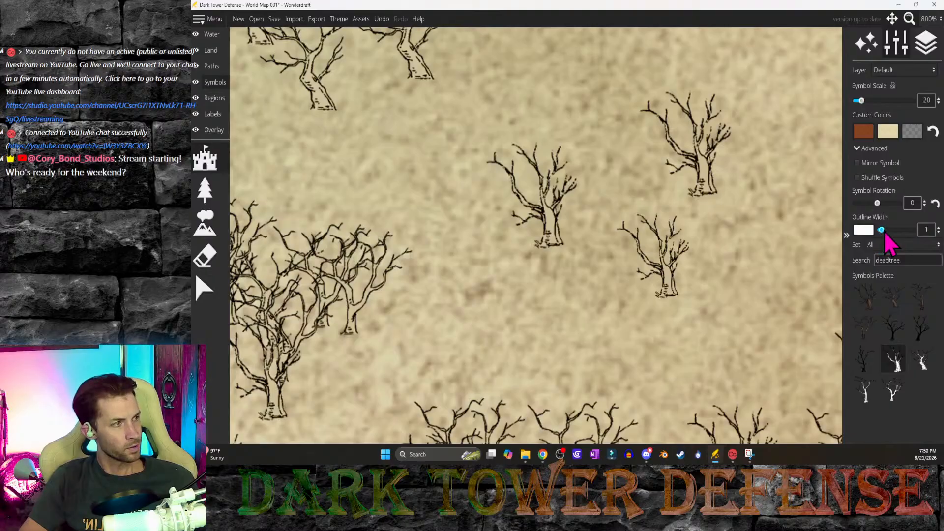
left_click_drag(884, 231, 880, 230)
key("ctrl+z")
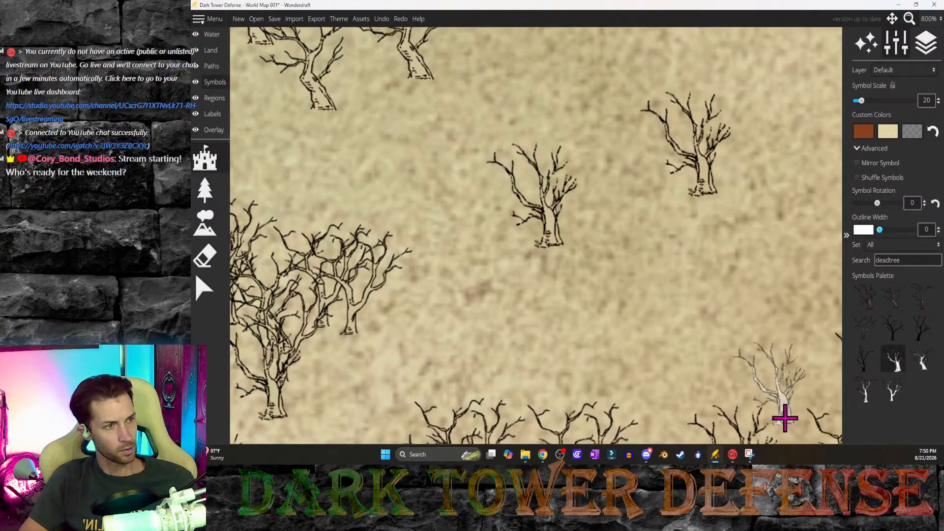
key("ctrl+z")
key("ctrl+z")
Step: Check the whole map, search the symbol library for "tree", and clear the search
scroll(657, 301, "down", 5)
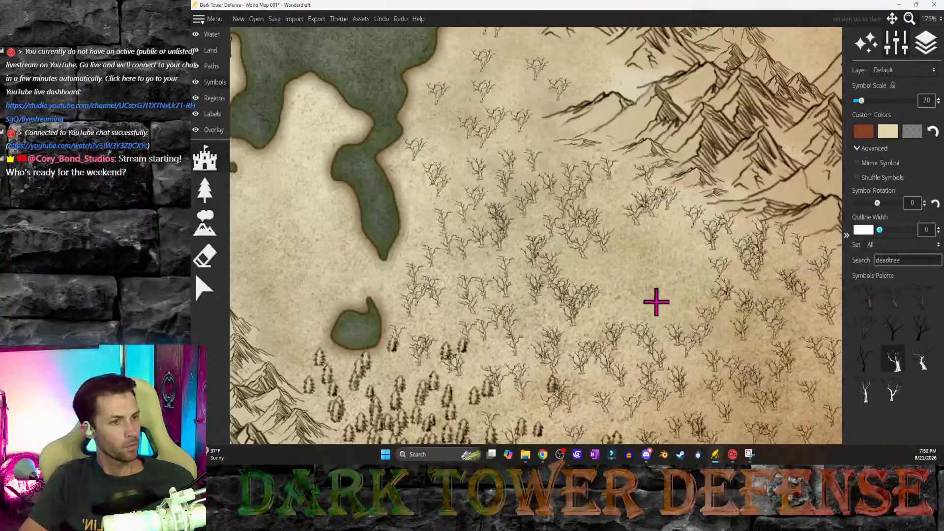
scroll(658, 310, "down", 1)
middle_click_drag(691, 397, 652, 256)
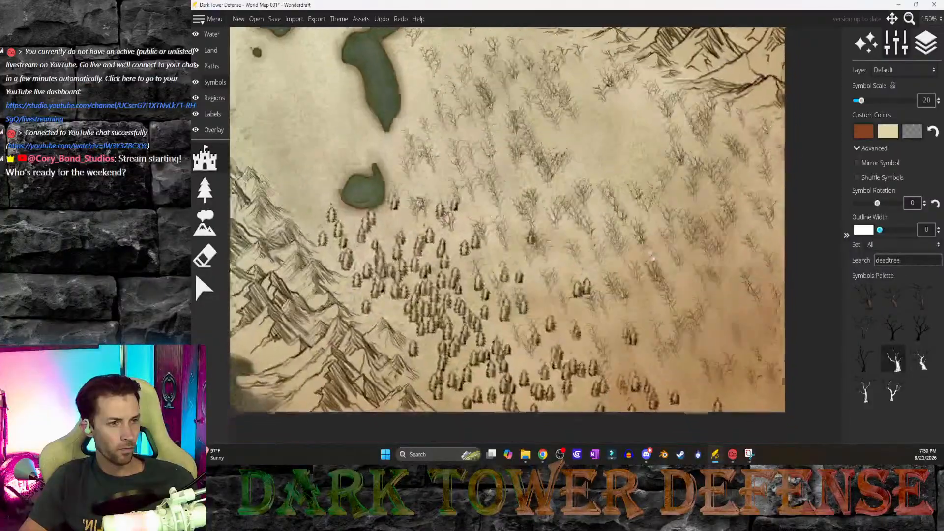
scroll(654, 261, "down", 3)
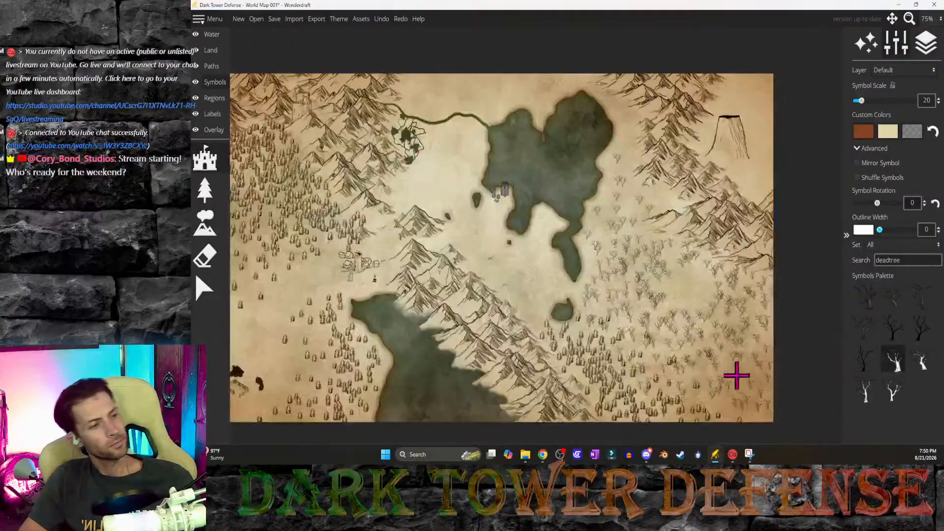
middle_click_drag(540, 242, 557, 264)
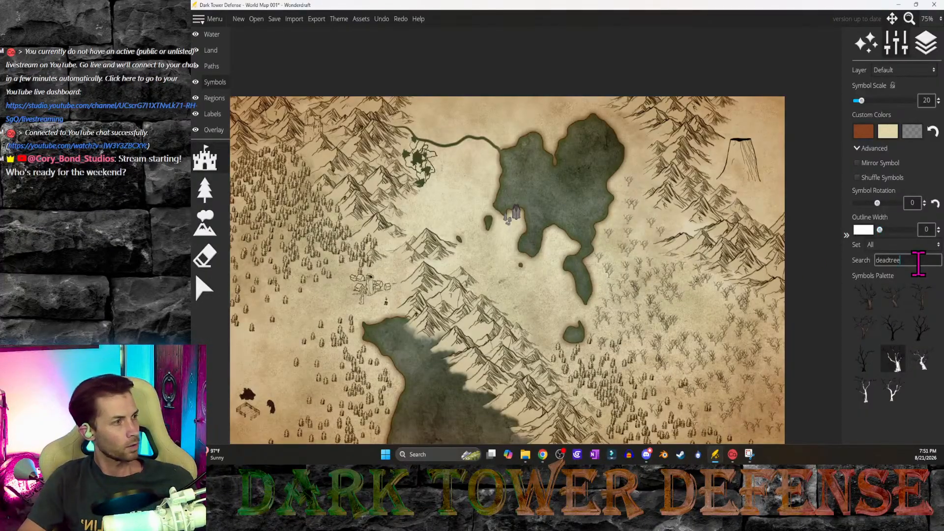
type("ee")
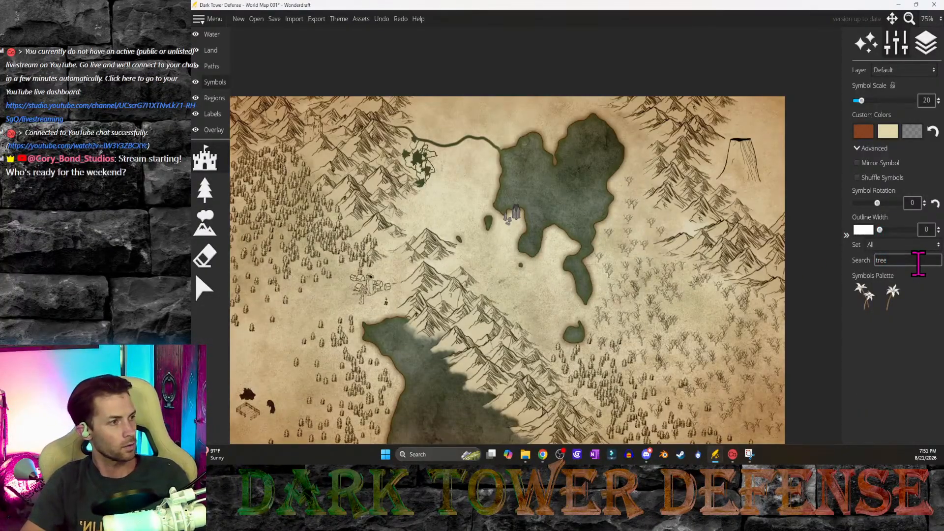
key("BackSpace")
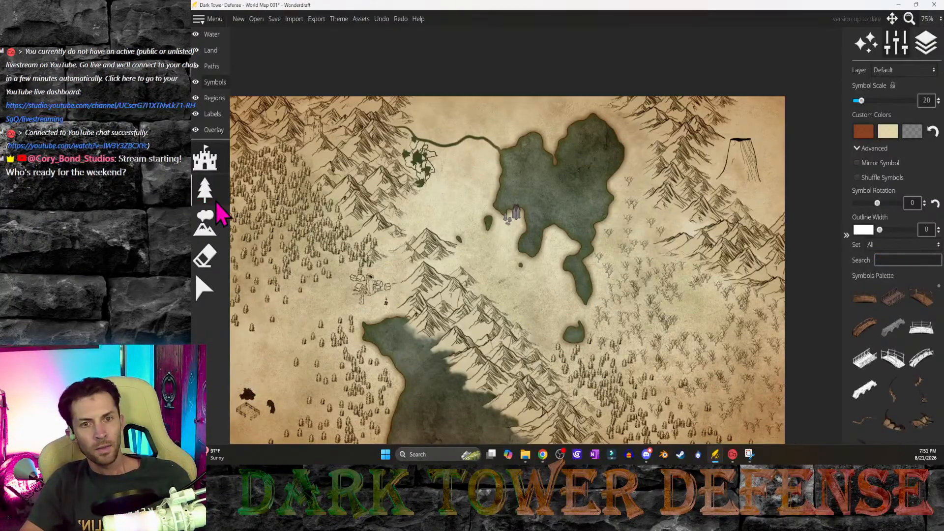
Step: Switch to the tree brush, choose the white leafy tree with the visible trunk, and reduce its symbol scale to 15
left_click(205, 190)
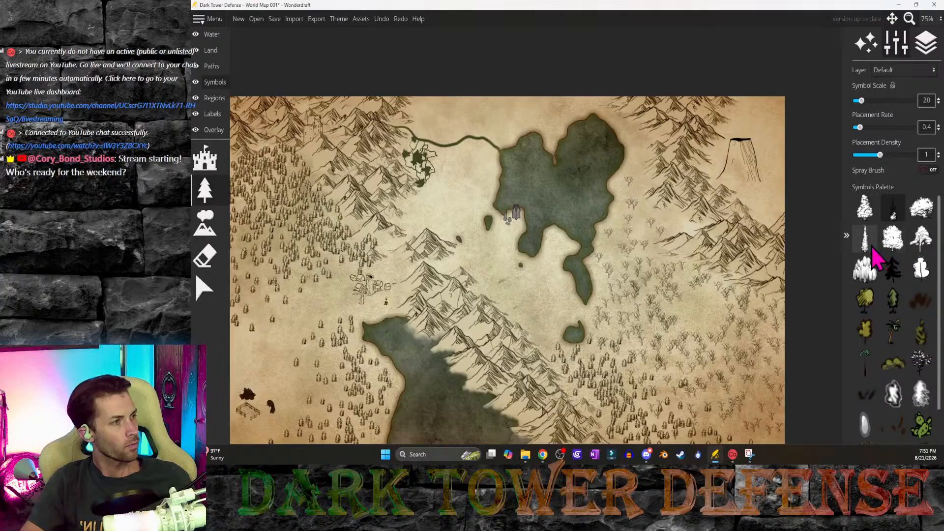
left_click(918, 245)
scroll(566, 311, "up", 7, "ctrl")
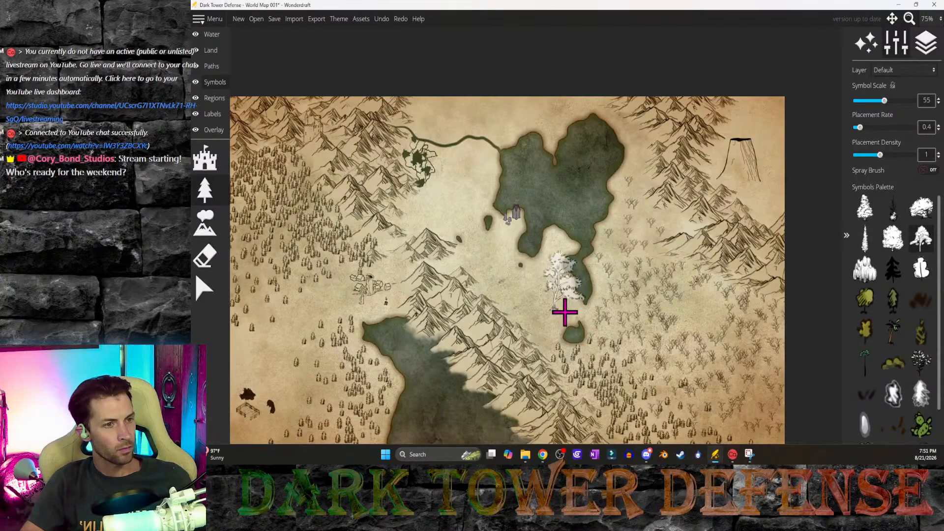
scroll(565, 312, "down", 8, "ctrl")
scroll(631, 373, "up", 3)
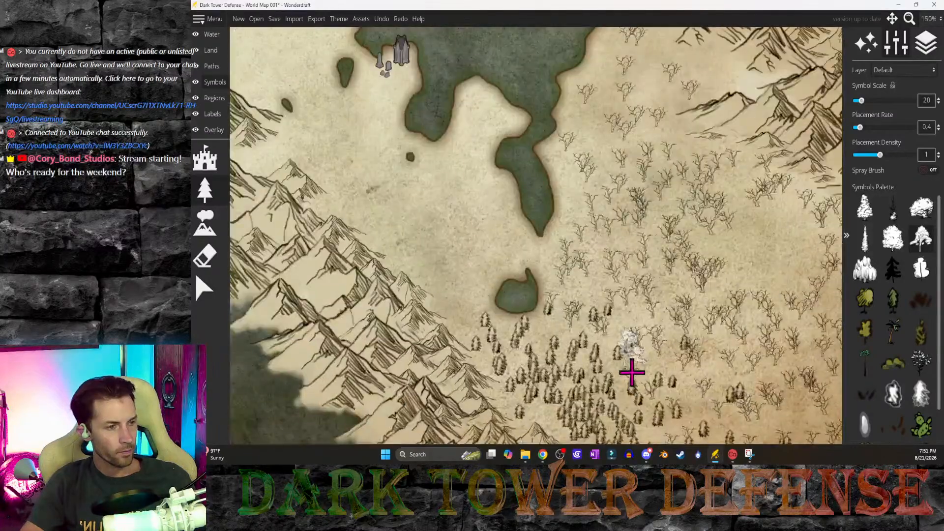
scroll(574, 337, "up", 3, "ctrl")
scroll(575, 337, "up", 5, "ctrl")
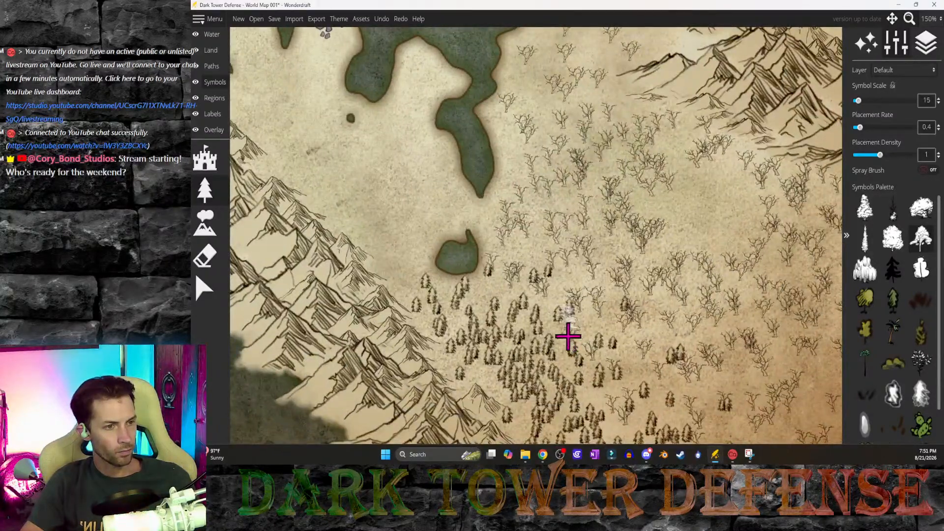
Step: Scatter small leafy trees at symbol scale 10 through the southern conifer forest and among the dead trees toward the map's southeast corner
left_click(560, 339)
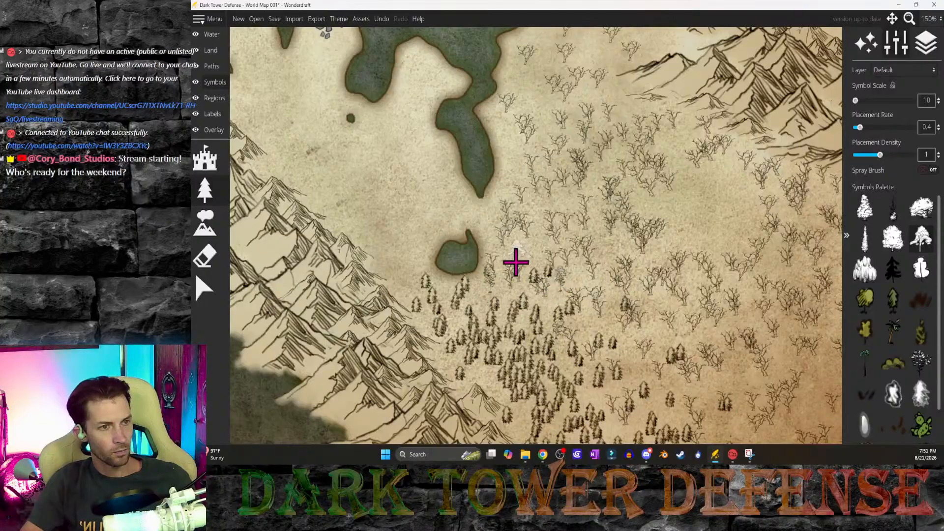
middle_click_drag(654, 386, 581, 301)
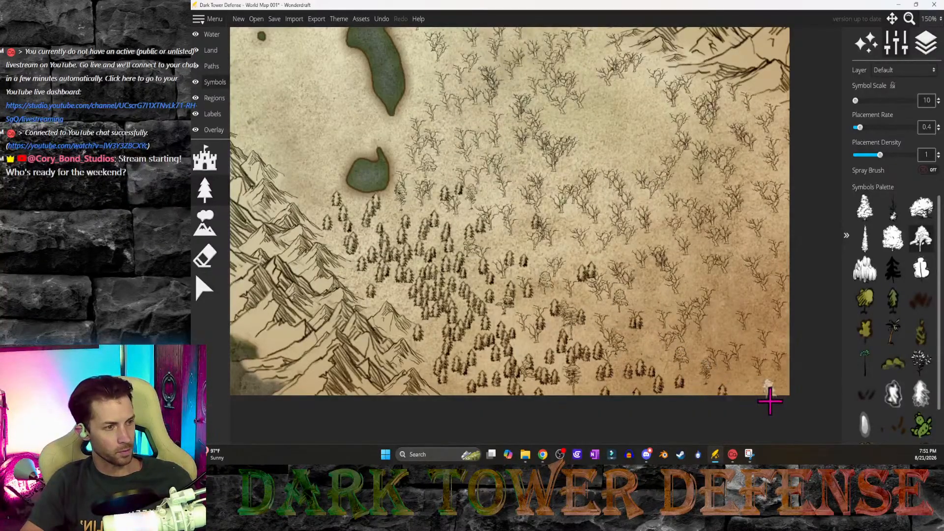
left_click(650, 302)
left_click(718, 330)
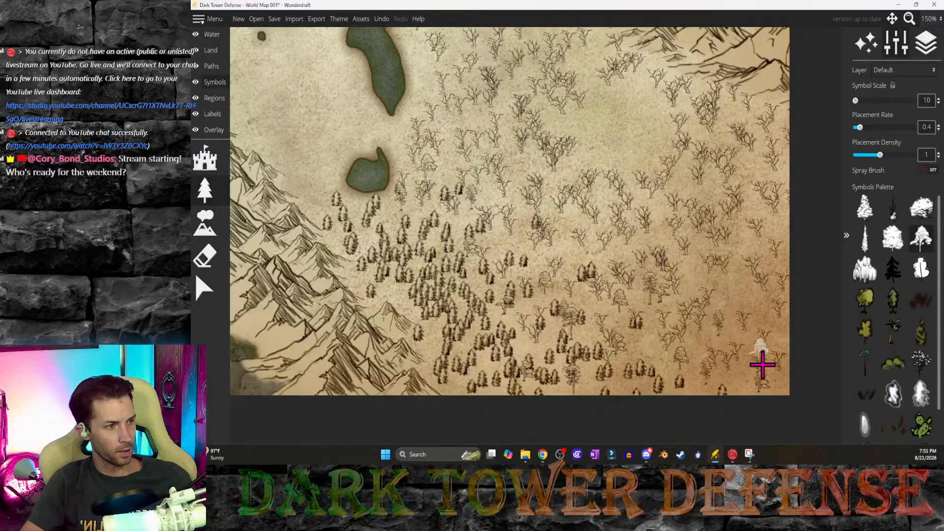
Step: Thicken the conifer forest south of the small pond with leafy trees and continue them around the pond's northwest side
scroll(695, 392, "down", 2)
scroll(523, 289, "up", 2)
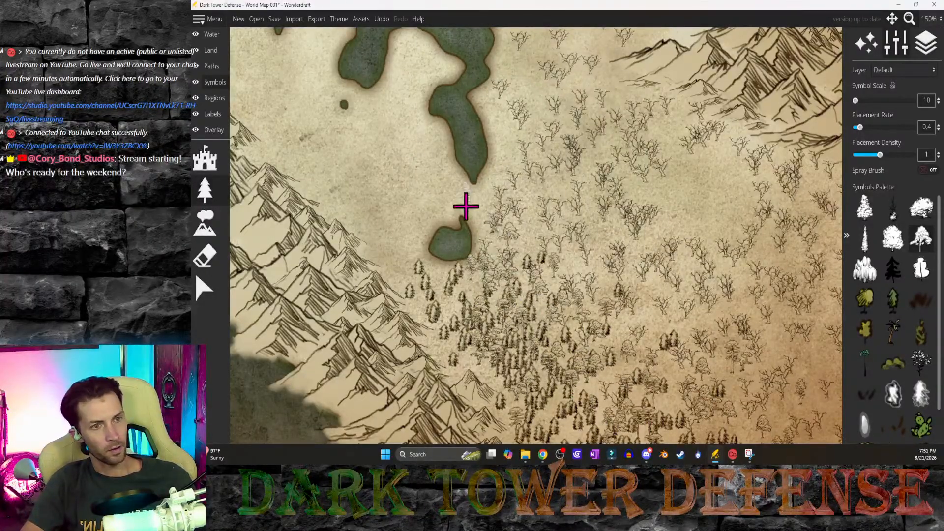
left_click_drag(465, 206, 410, 250)
middle_click_drag(385, 201, 485, 337)
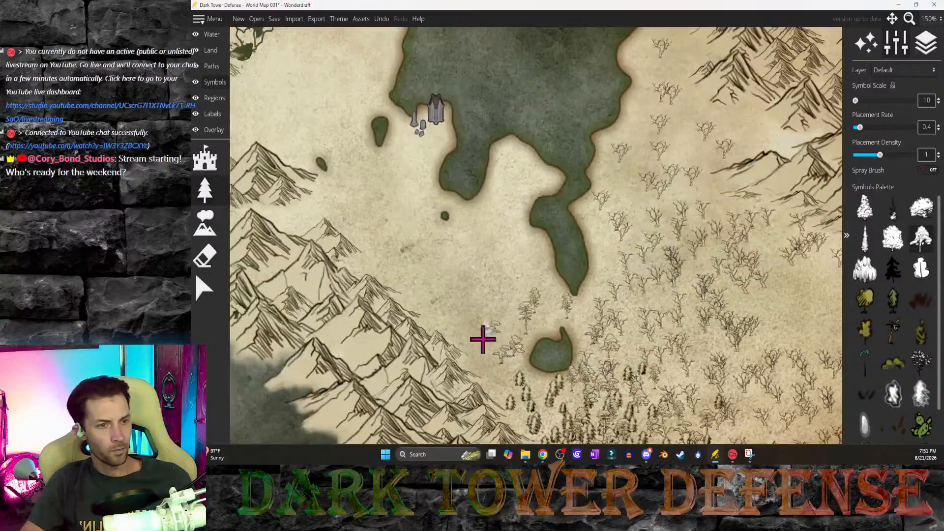
Step: Scatter leafy trees across the open ground between the central mountain range and the small pond south of the lake
mouse_move(513, 254)
left_mouse_down()
mouse_move(510, 280)
mouse_move(482, 320)
mouse_move(554, 291)
mouse_move(612, 298)
left_mouse_up()
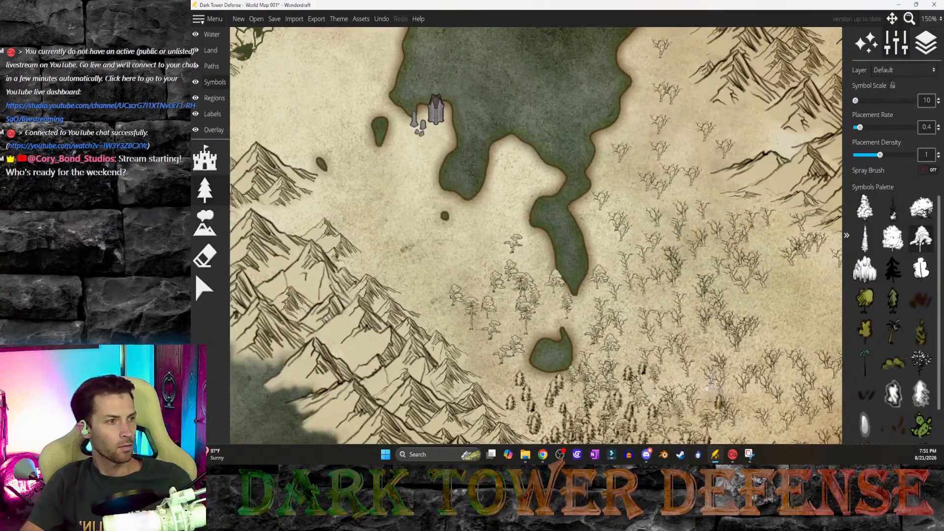
middle_click_drag(720, 399, 587, 323)
middle_click_drag(343, 205, 584, 333)
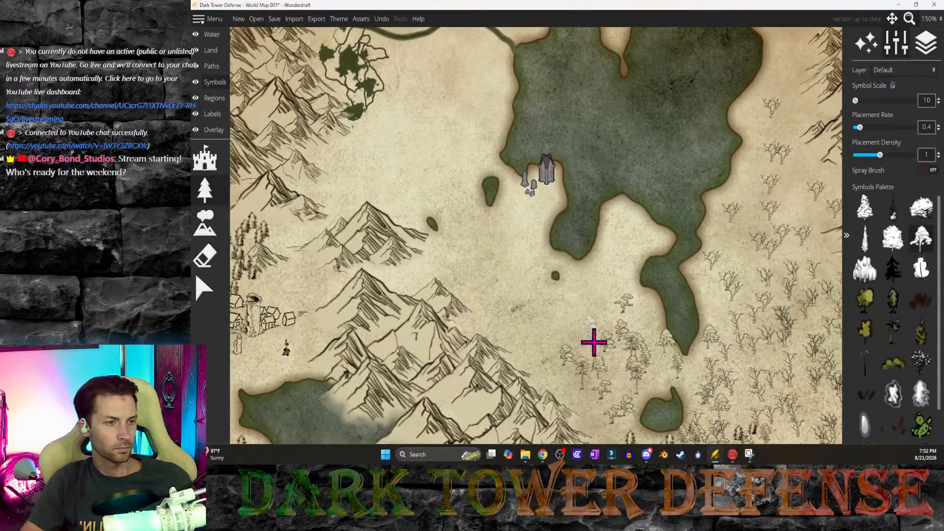
middle_click_drag(585, 329, 524, 276)
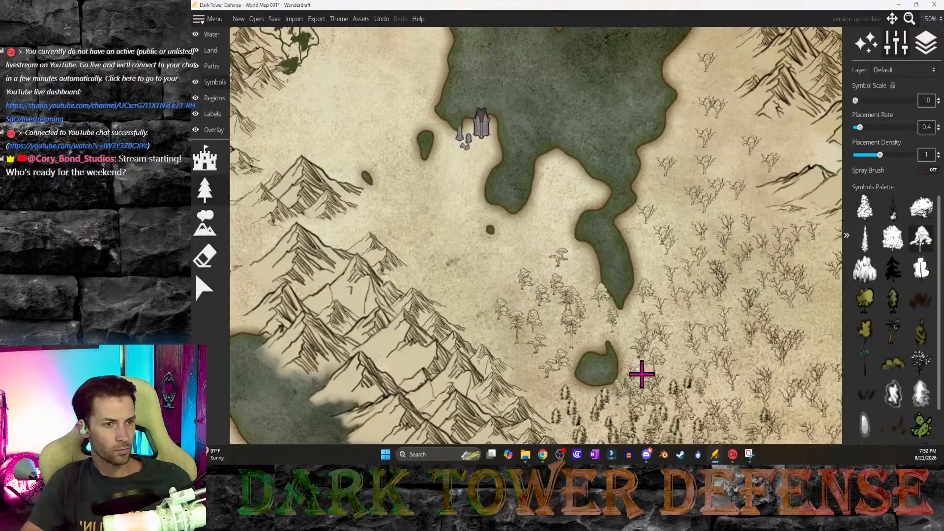
Step: Plant a mixed forest north of the river, combining leafy trees with conifers at symbol scale 100
scroll(643, 361, "down", 2)
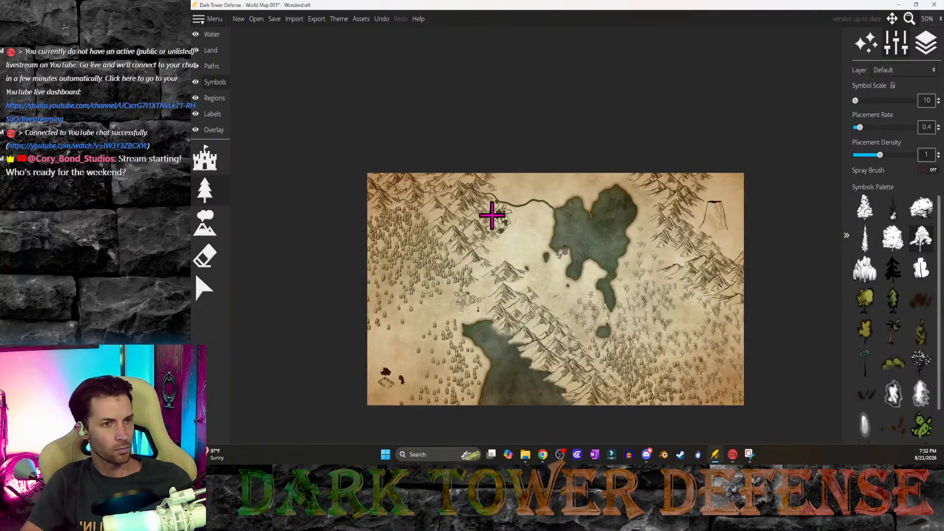
scroll(502, 199, "up", 5)
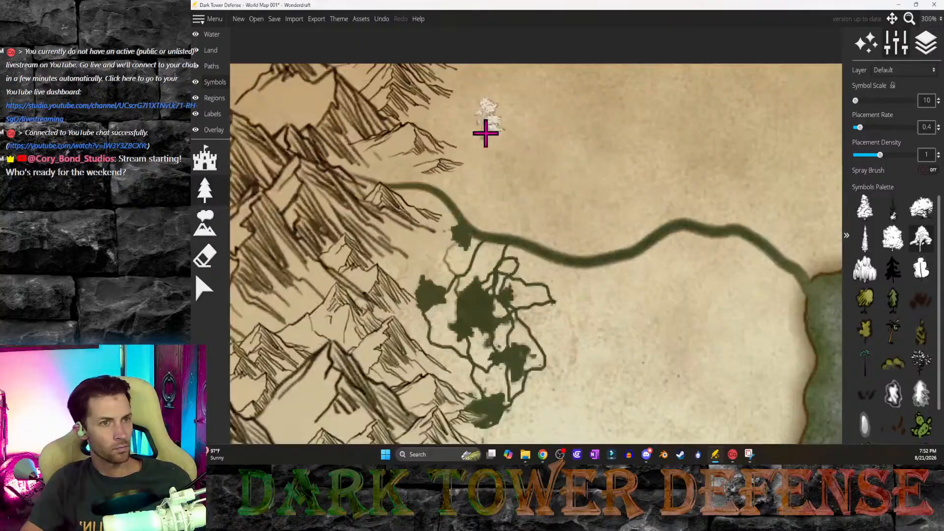
mouse_move(498, 109)
left_mouse_down()
mouse_move(645, 109)
mouse_move(521, 125)
mouse_move(592, 204)
mouse_move(611, 158)
mouse_move(666, 131)
mouse_move(555, 120)
mouse_move(512, 171)
mouse_move(443, 84)
mouse_move(472, 175)
mouse_move(596, 162)
mouse_move(760, 103)
mouse_move(589, 221)
mouse_move(555, 219)
left_mouse_up()
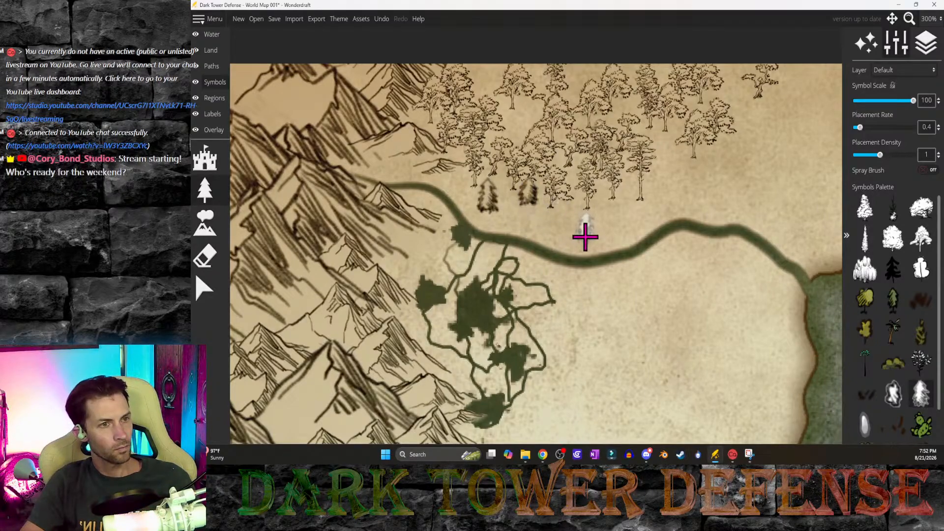
scroll(587, 238, "down", 3)
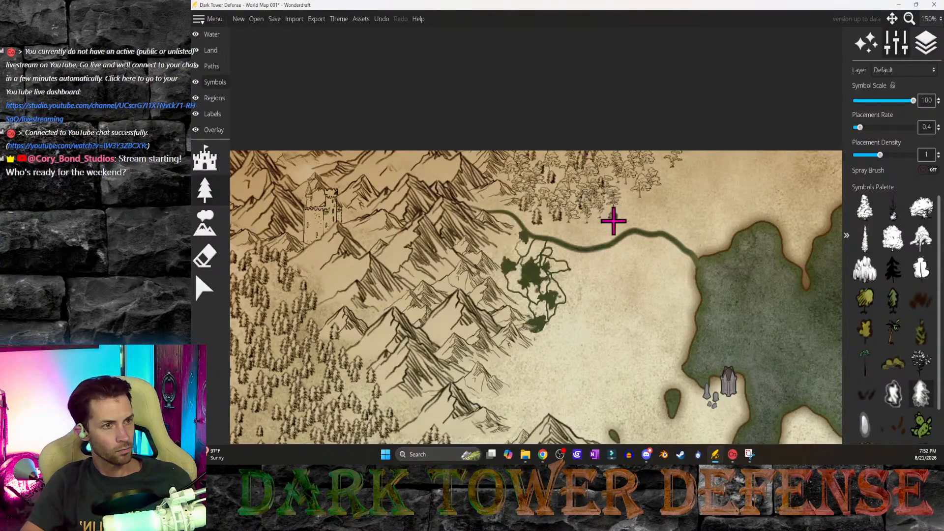
mouse_move(652, 173)
left_mouse_down()
mouse_move(654, 196)
mouse_move(668, 188)
left_mouse_up()
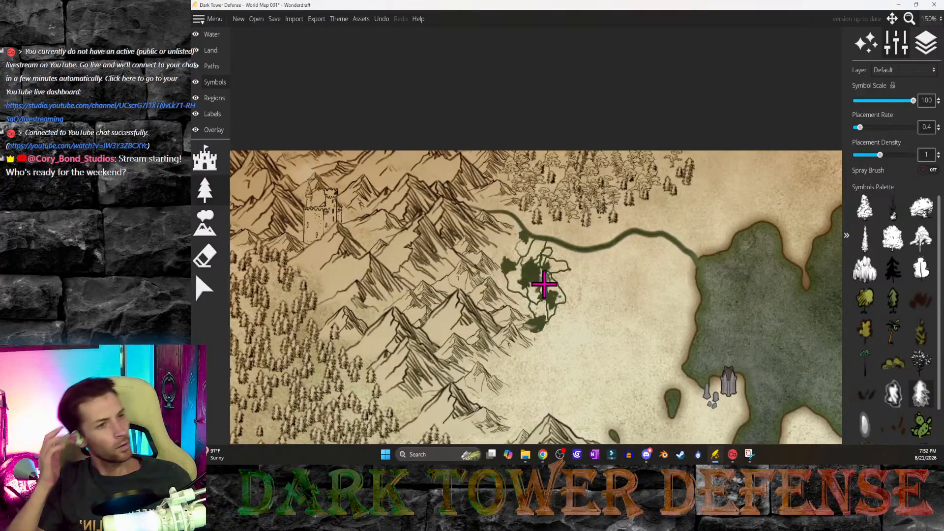
Step: Fill out the forest north of the river with more leafy trees at symbol scale 10
left_click(921, 238)
scroll(655, 234, "down", 3, "ctrl")
scroll(654, 234, "down", 6, "ctrl")
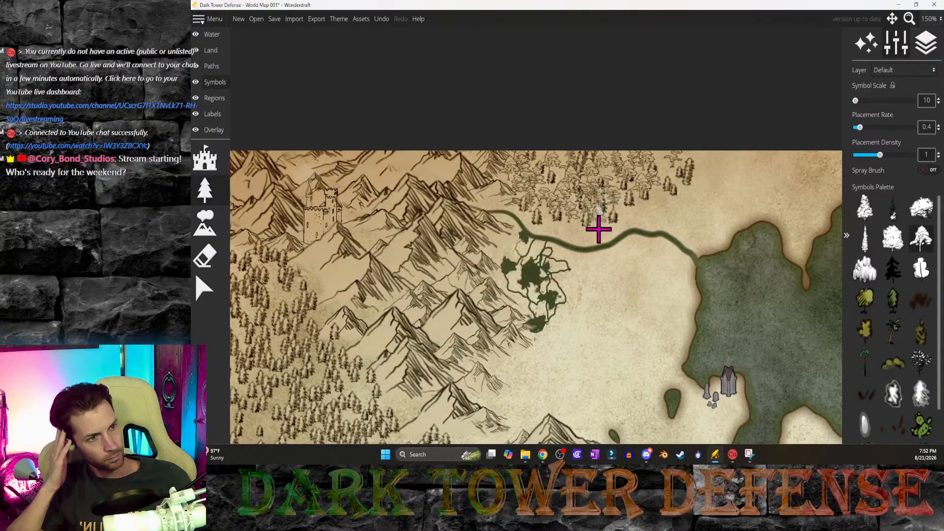
left_click(647, 220)
left_click(663, 209)
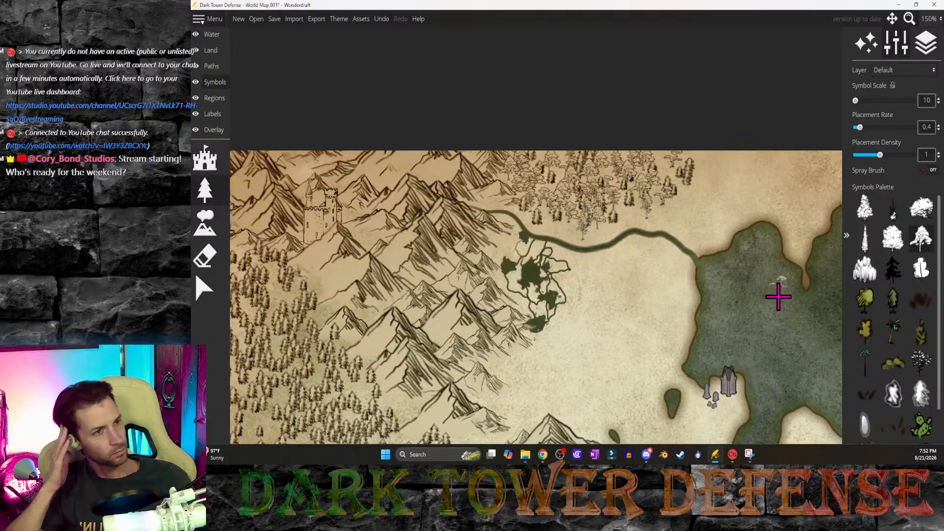
Step: Switch from trees to the general map symbols and browse the palette for the rock and cave symbols
scroll(688, 304, "down", 3)
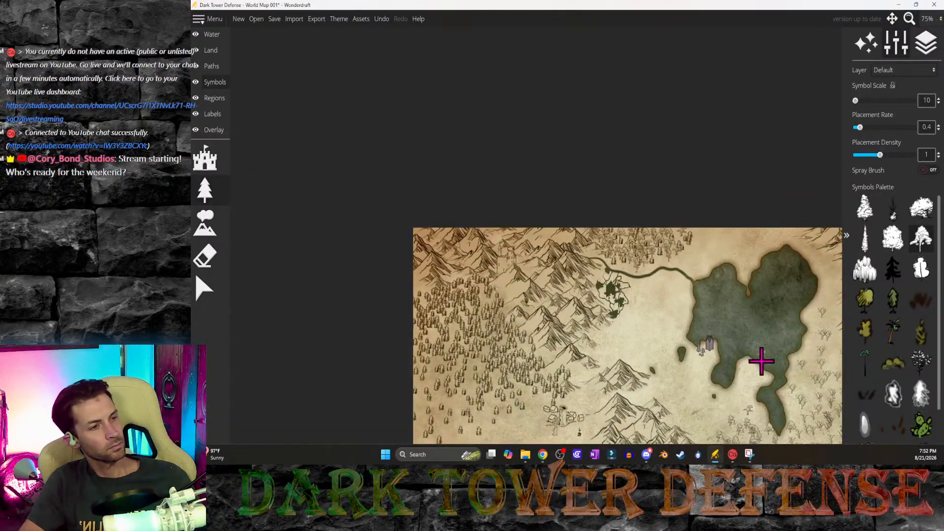
middle_click_drag(762, 361, 646, 199)
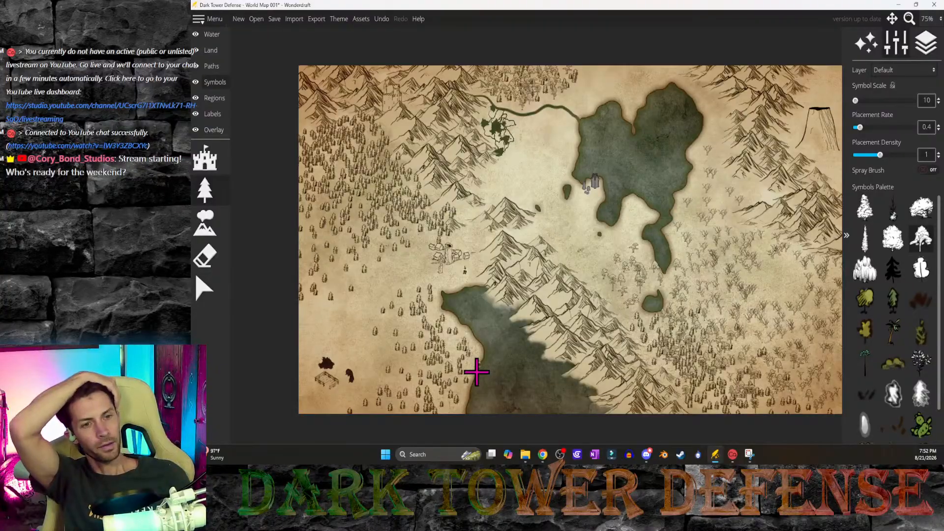
middle_click_drag(588, 290, 524, 304)
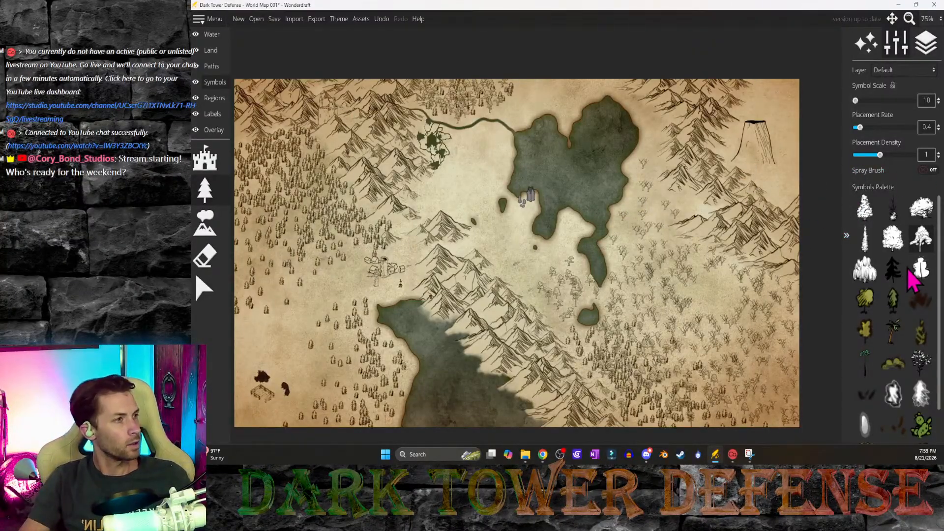
left_click(206, 162)
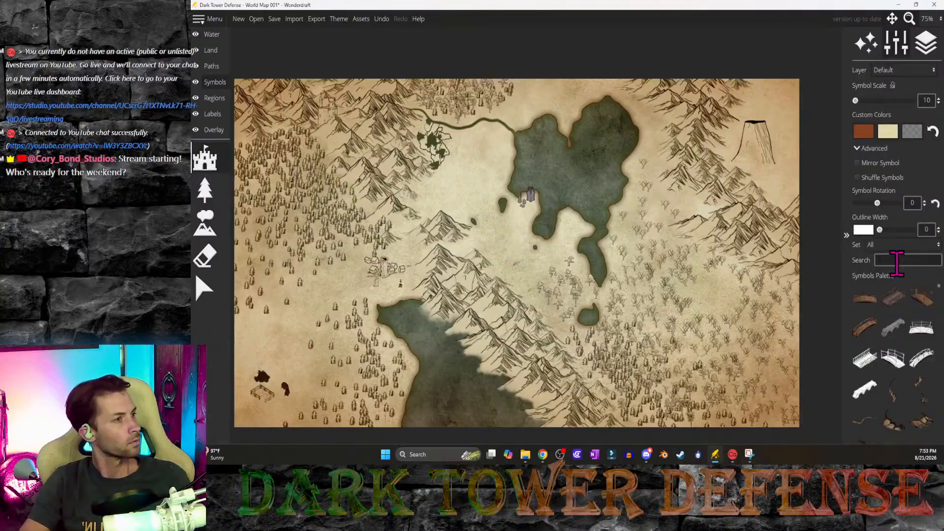
scroll(913, 306, "down", 5)
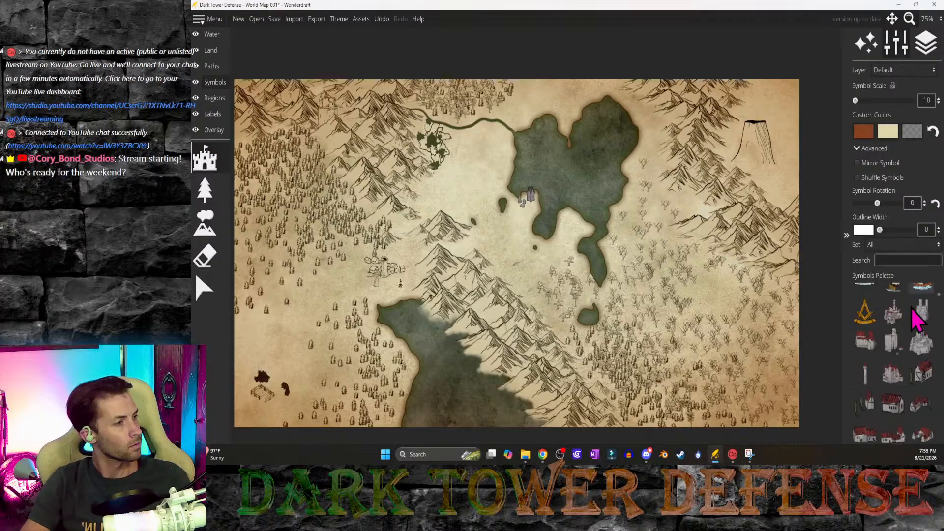
scroll(920, 344, "down", 4)
scroll(924, 361, "down", 3)
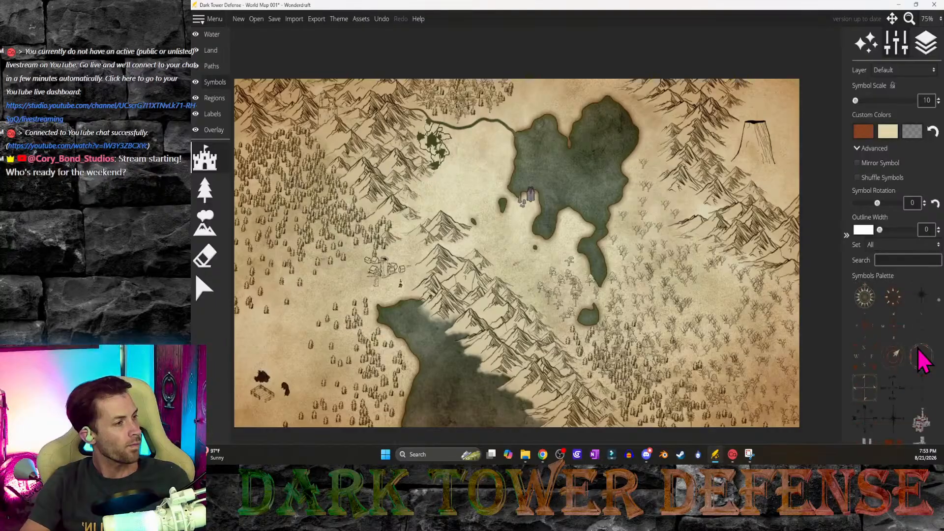
scroll(924, 361, "down", 6)
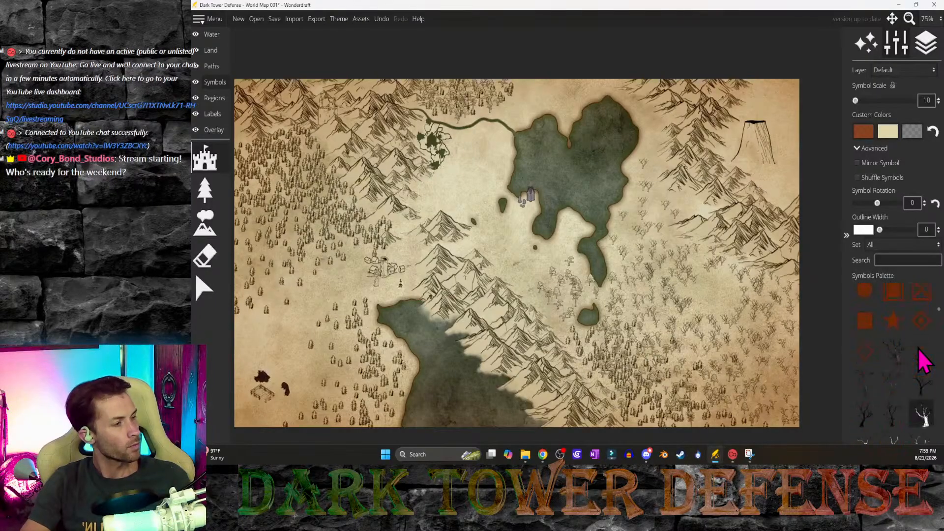
scroll(924, 359, "down", 6)
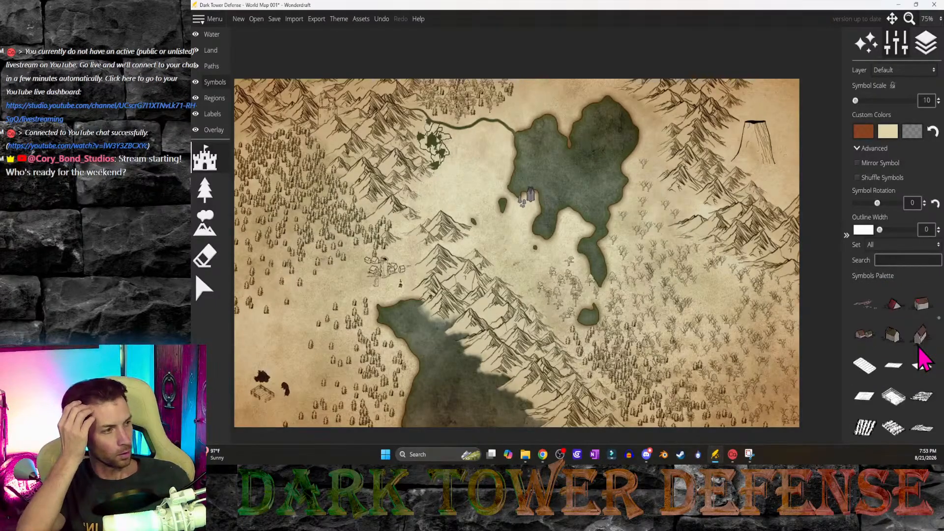
scroll(938, 345, "down", 3)
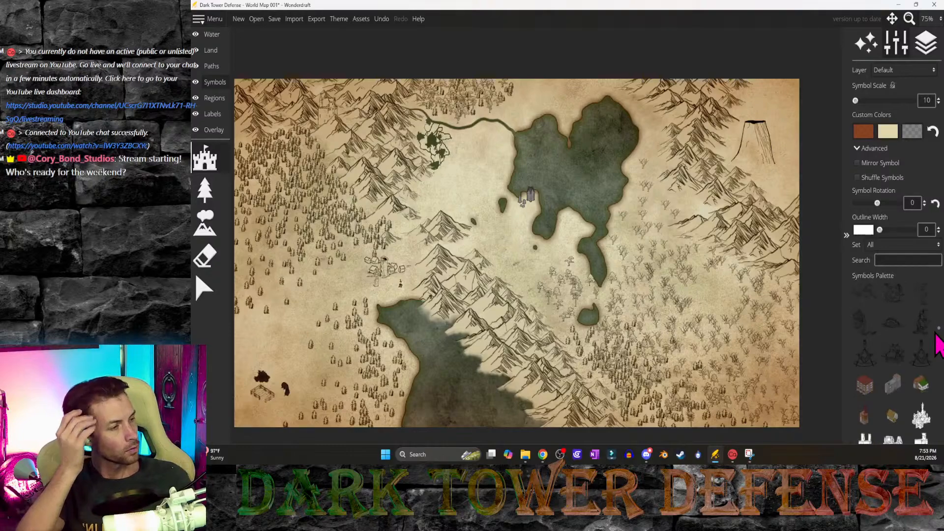
scroll(939, 345, "down", 5)
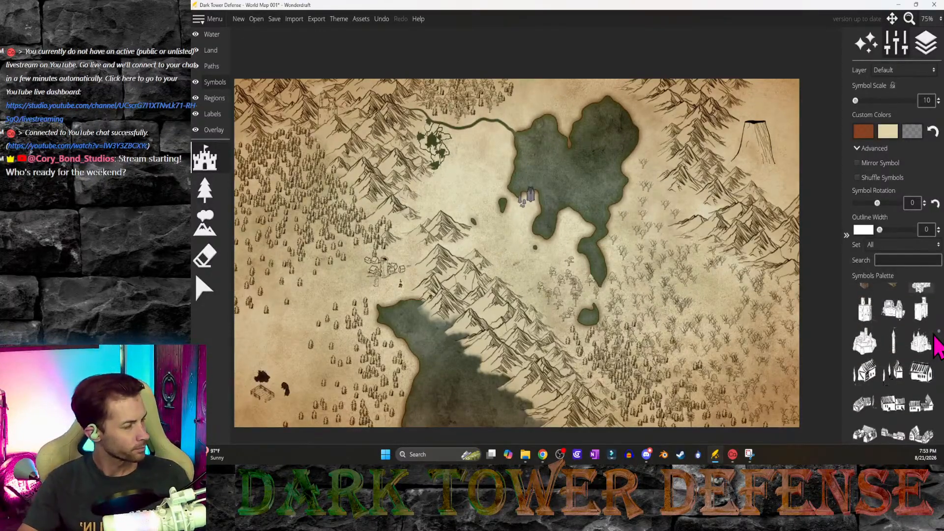
scroll(938, 347, "down", 3)
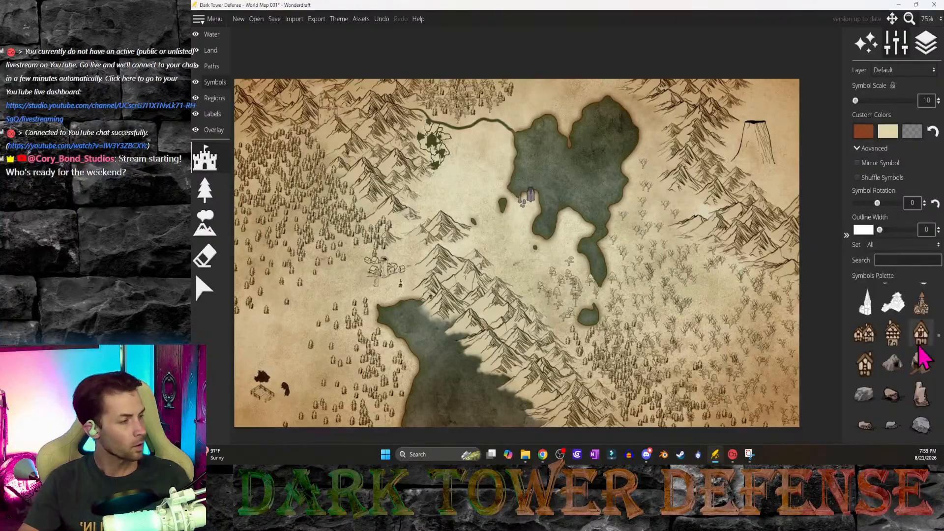
scroll(907, 349, "down", 4)
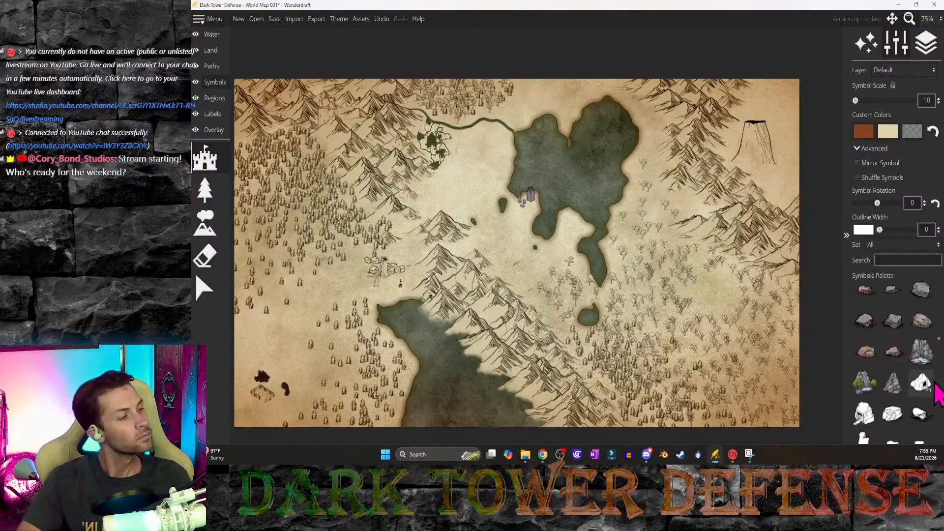
scroll(893, 426, "down", 2)
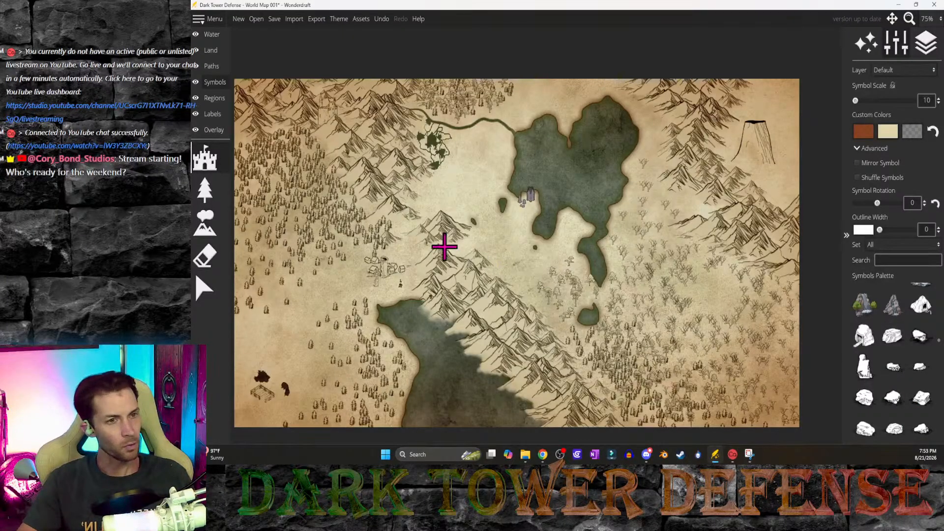
Step: Place a white rock cave symbol at scale 50 on the mountains' eastern edge, just south of the swamp
scroll(629, 214, "up", 4)
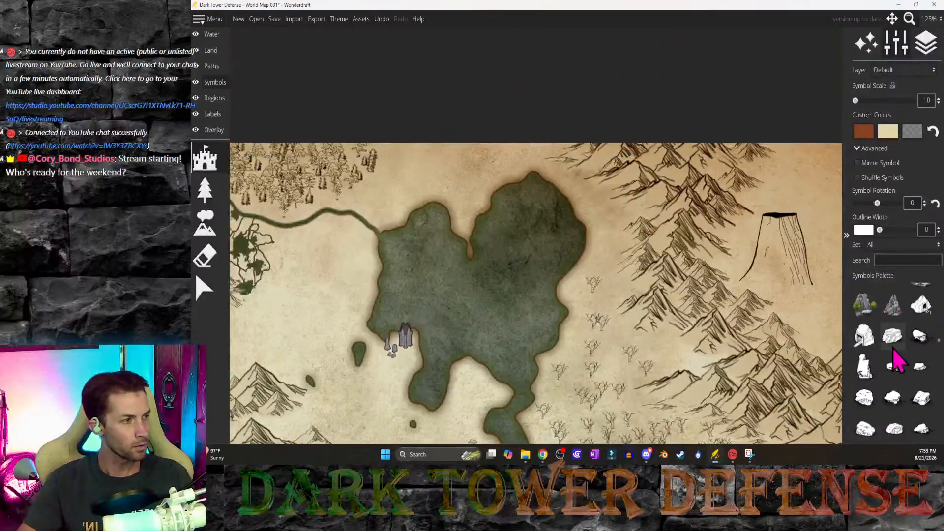
left_click(869, 343)
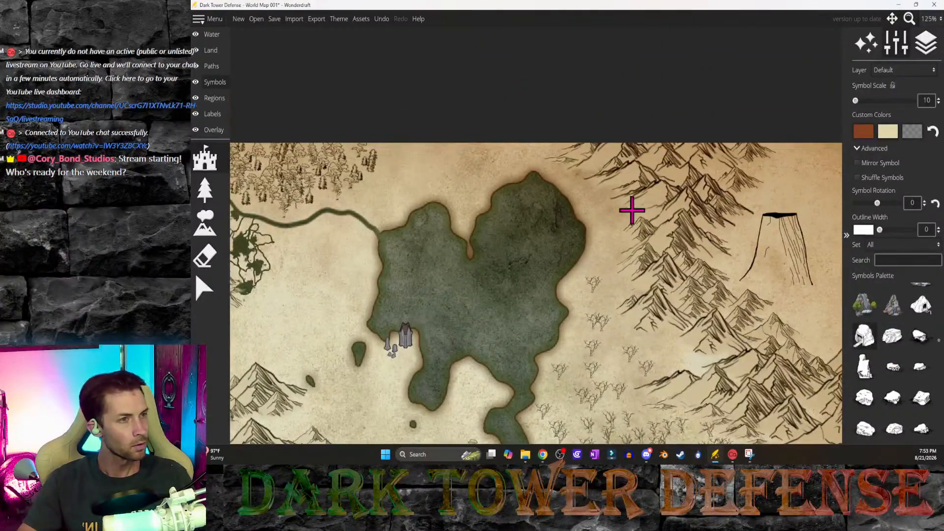
scroll(610, 212, "up", 3, "shift")
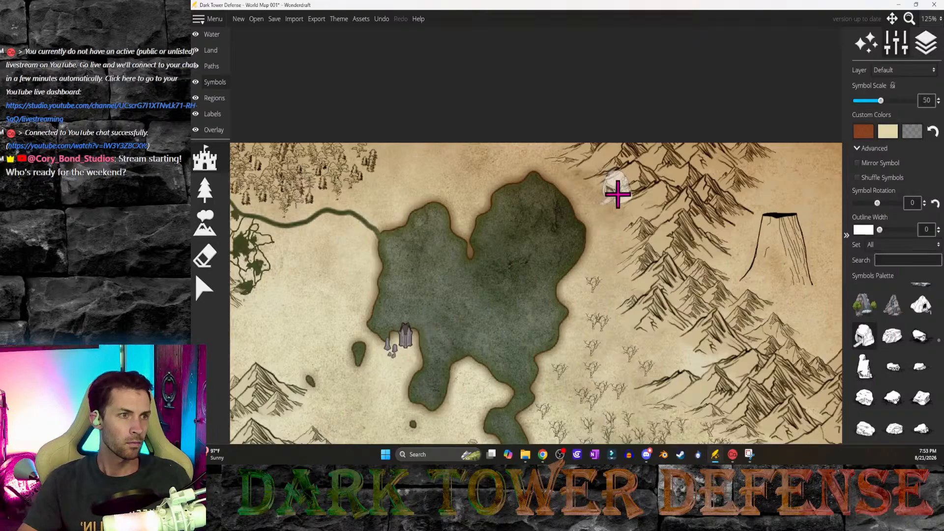
middle_click_drag(578, 381, 904, 295)
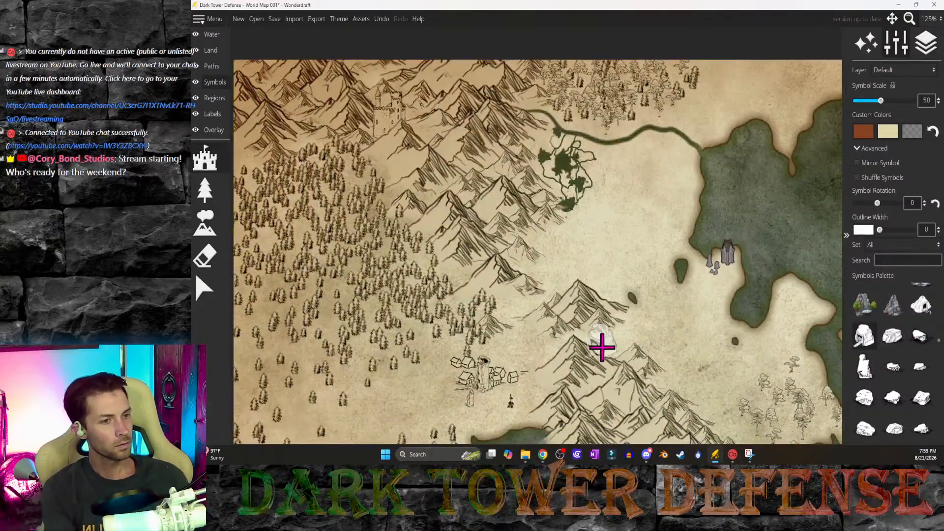
left_click(921, 304)
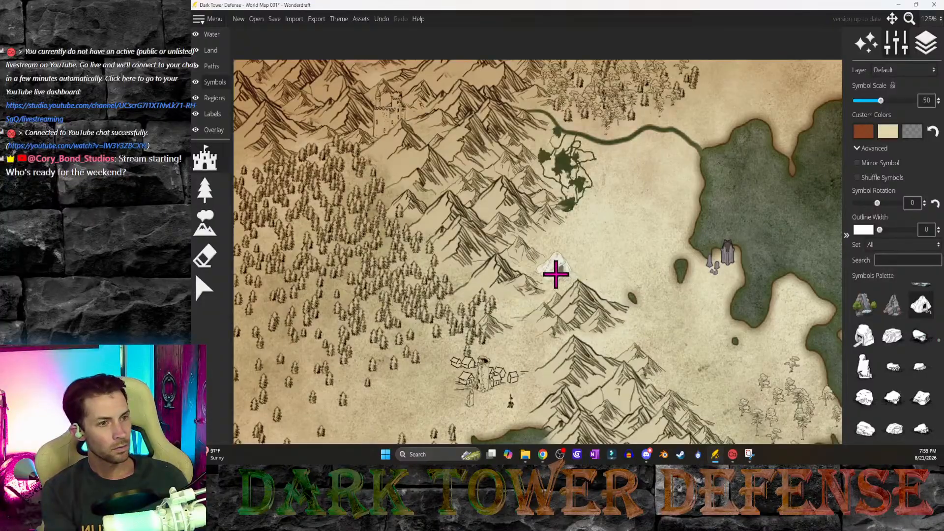
left_click(545, 233)
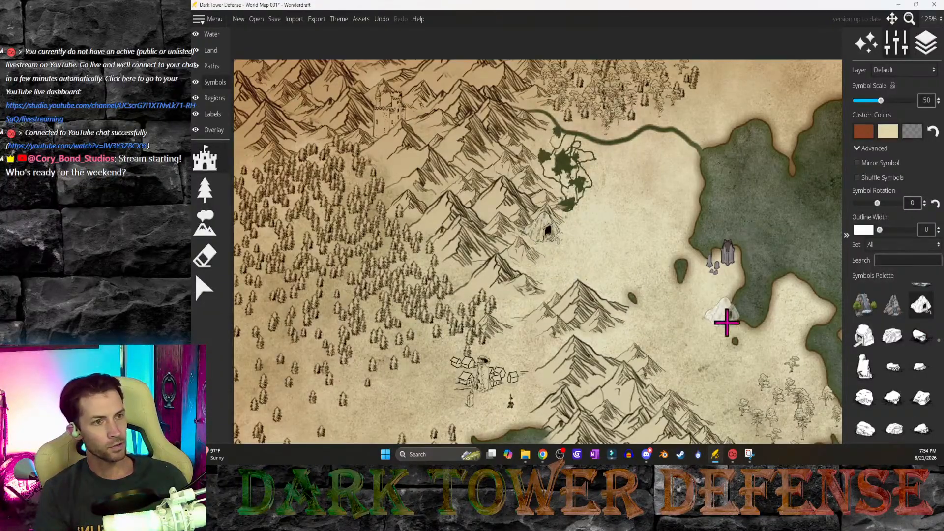
Step: Try a scale 50 cave at the eastern foot of the southern mountains beside the forest, and undo the placement
middle_click_drag(765, 380, 597, 180)
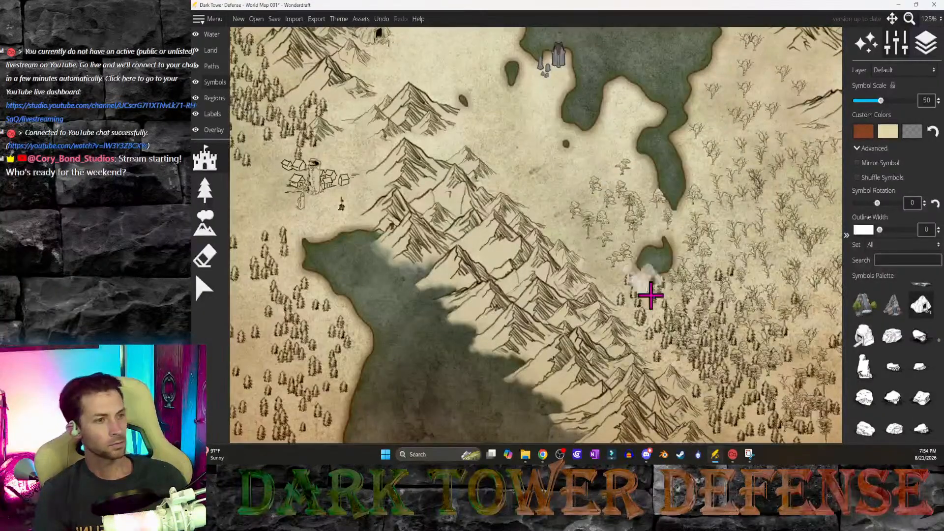
middle_click_drag(673, 341, 588, 276)
left_click(548, 274)
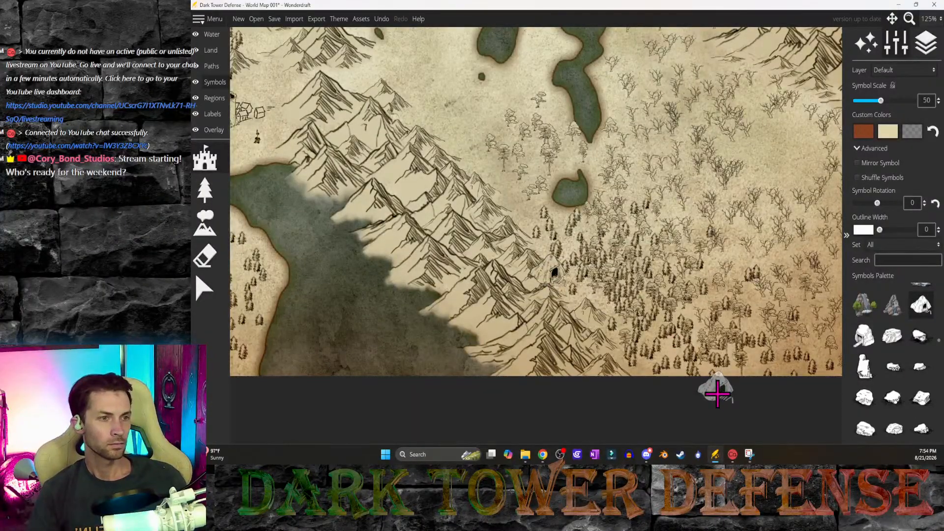
key("ctrl+z")
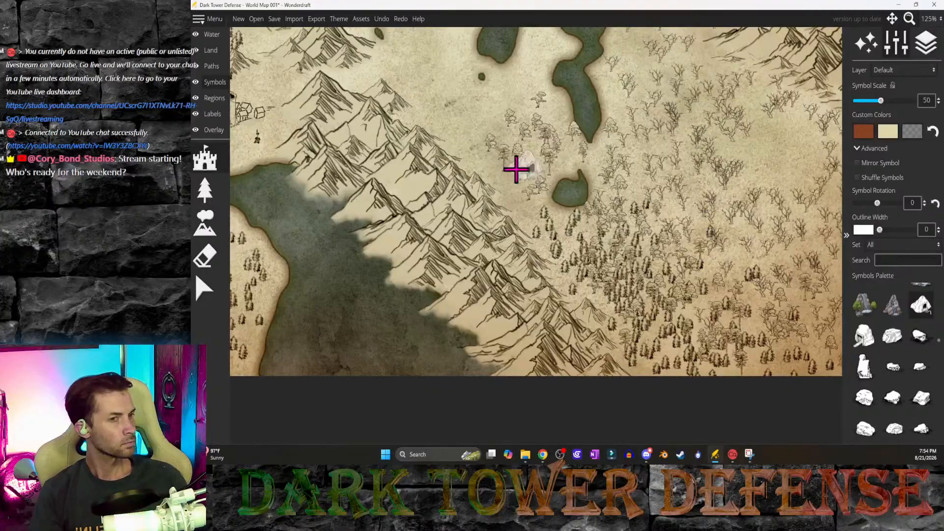
Step: Place the cave symbol at scale 40 at the eastern foot of the southern mountains, beside the conifer forest
middle_click_drag(480, 169, 779, 344)
middle_click_drag(694, 298, 608, 190)
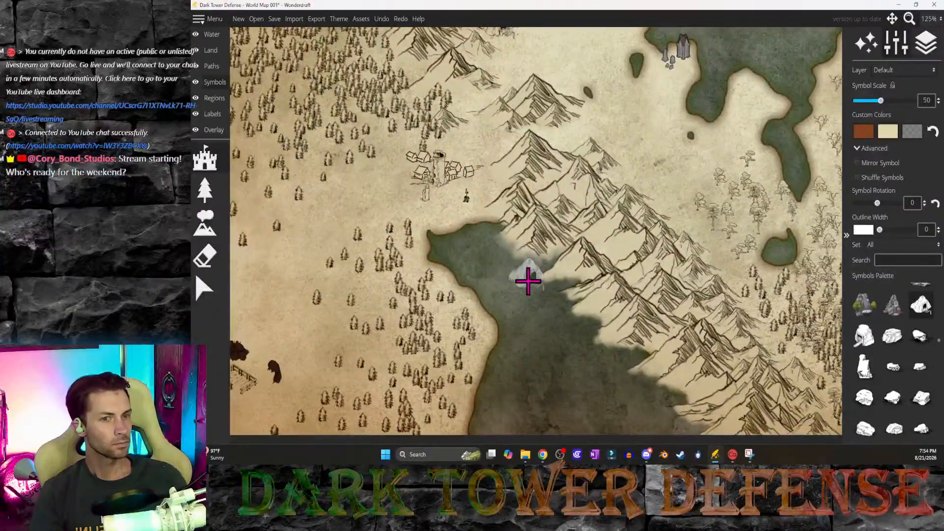
middle_click_drag(743, 377, 633, 305)
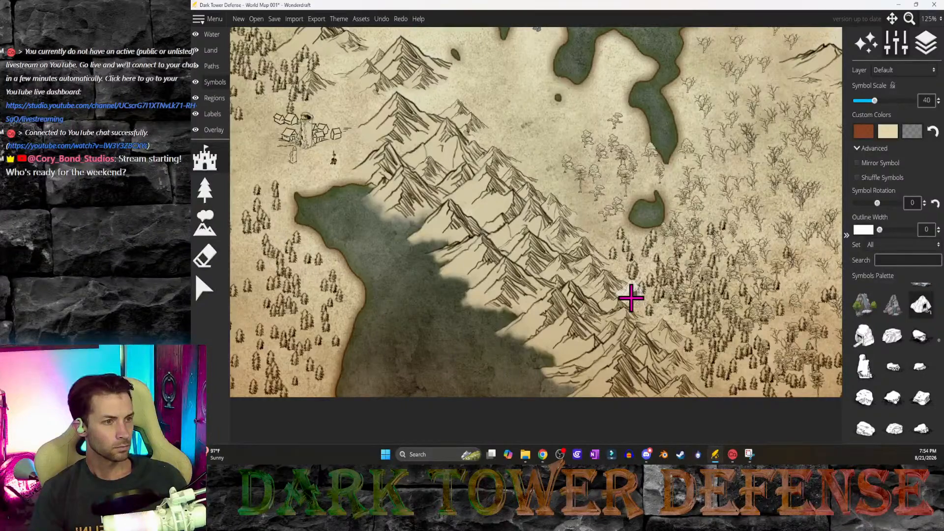
left_click(632, 296)
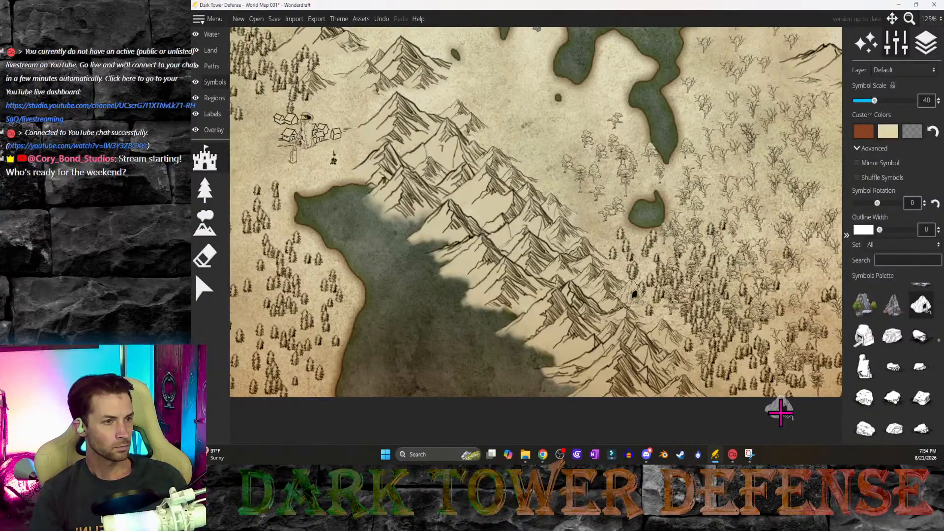
Step: Erase the cave symbol just south of the swamp and place a smaller one at scale 35 slightly farther west among the mountains
middle_click_drag(631, 193, 711, 363)
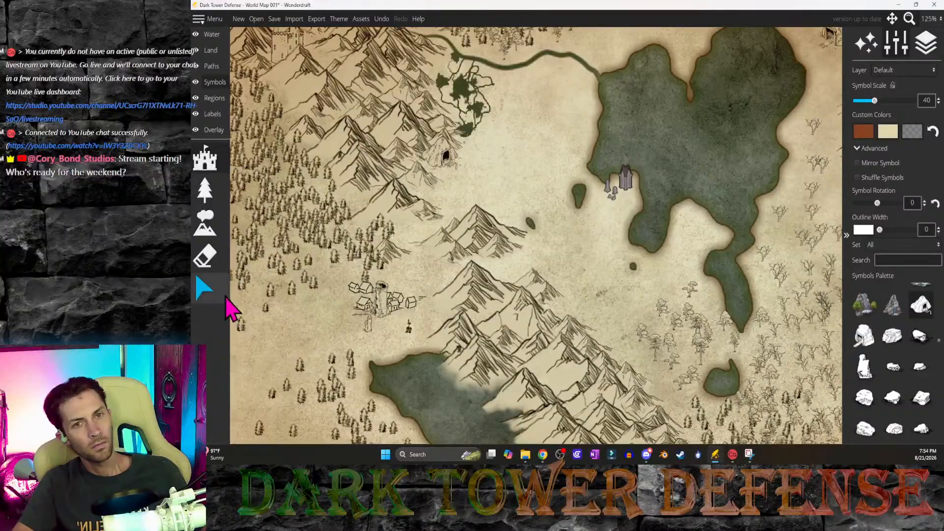
left_click(204, 256)
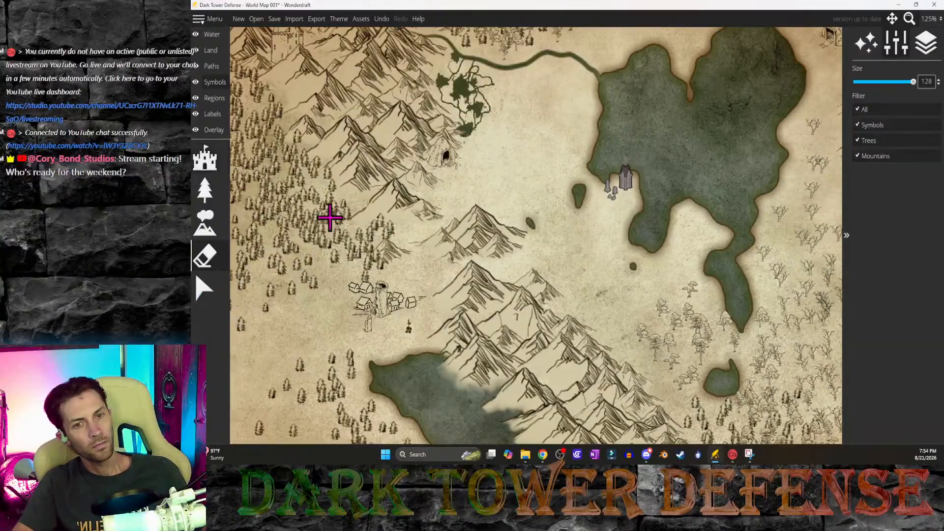
scroll(467, 180, "down", 3, "ctrl")
left_click(468, 180)
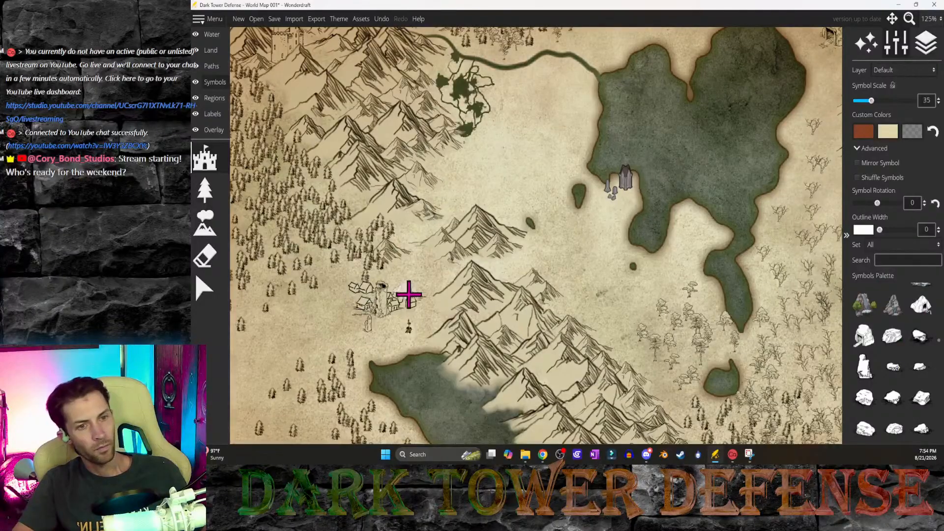
scroll(393, 323, "down", 1, "shift")
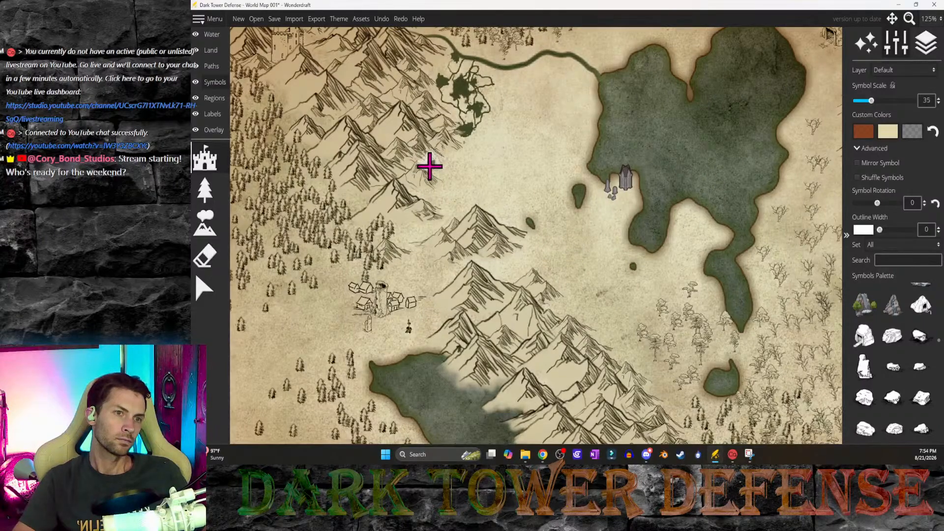
left_click(434, 168)
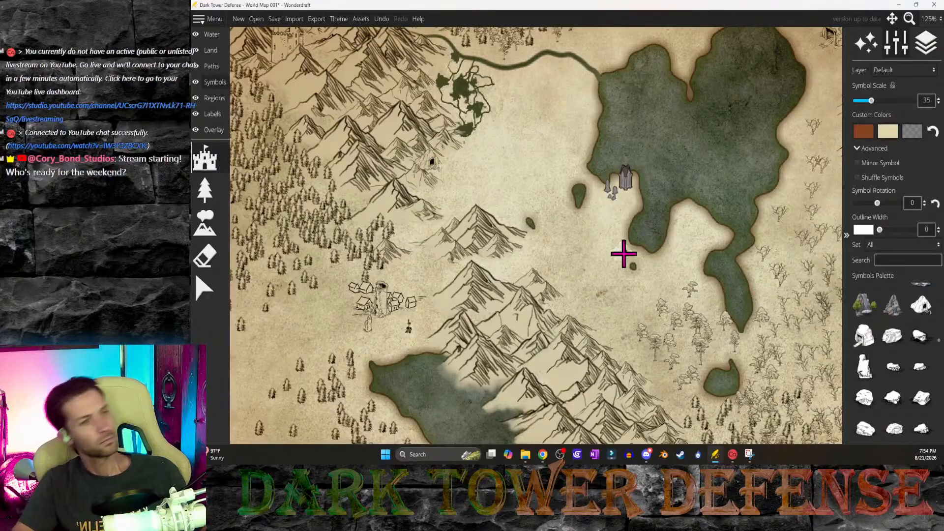
Step: Erase the grey tower and the tombstone symbols beside it on the lake's southwestern shore
middle_click_drag(643, 227, 603, 281)
scroll(520, 240, "up", 4, "ctrl")
scroll(521, 239, "down", 3, "ctrl")
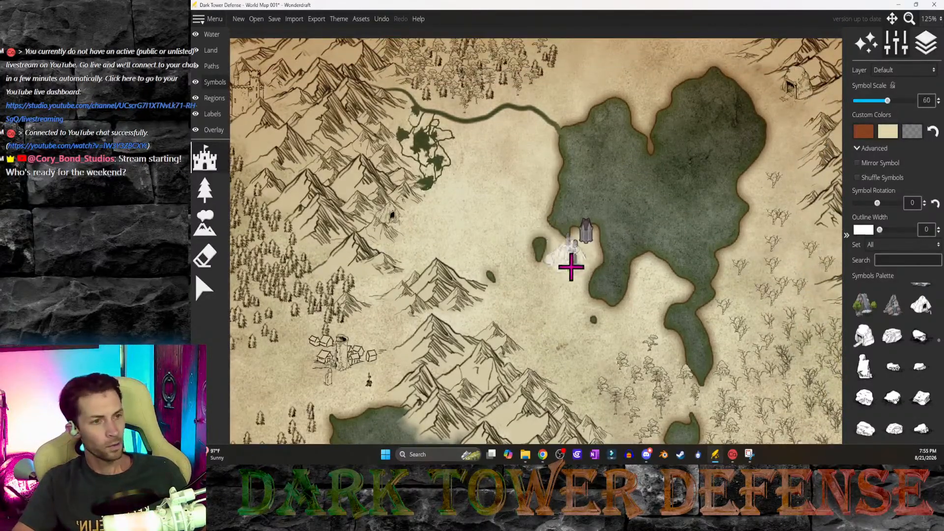
scroll(570, 263, "up", 8)
scroll(585, 281, "down", 5)
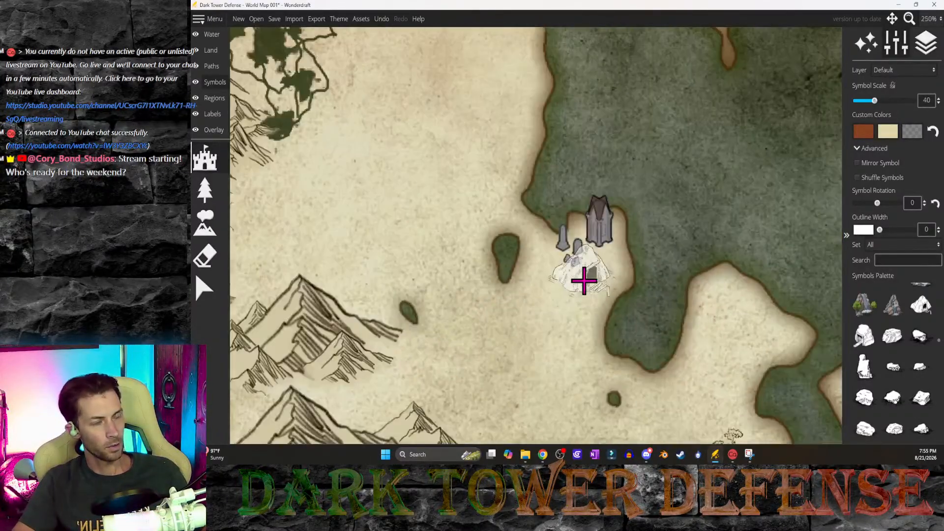
middle_click_drag(538, 312, 782, 191)
middle_click_drag(555, 295, 506, 289)
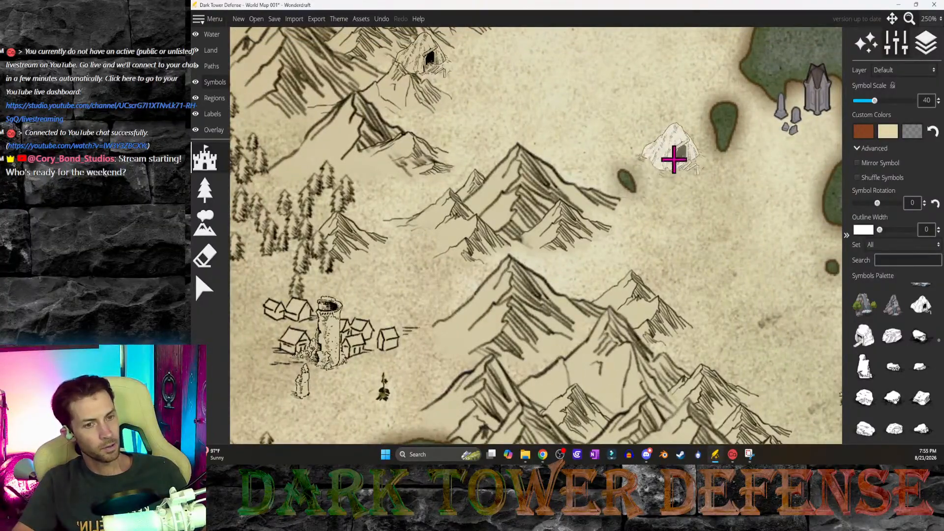
middle_click_drag(674, 154, 516, 274)
scroll(589, 257, "up", 3)
scroll(634, 255, "up", 3)
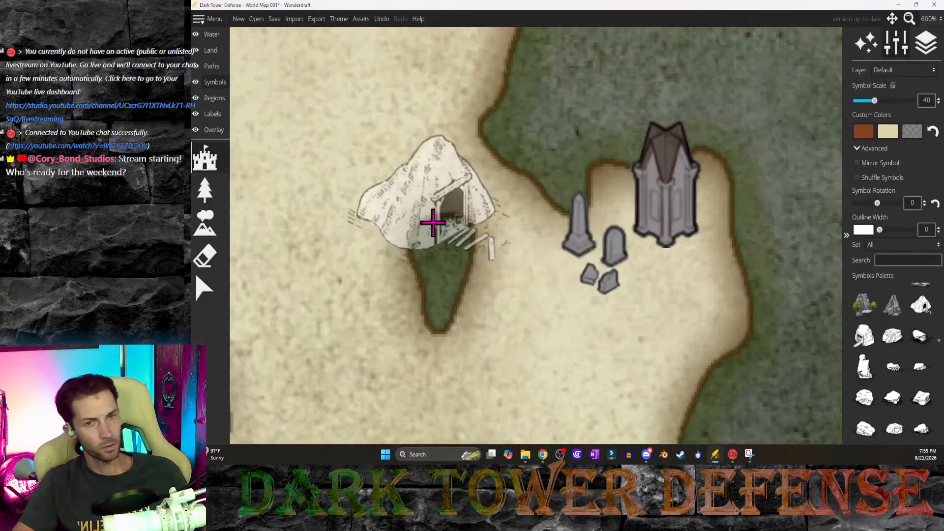
scroll(472, 236, "down", 5)
left_click(204, 255)
left_click(561, 256)
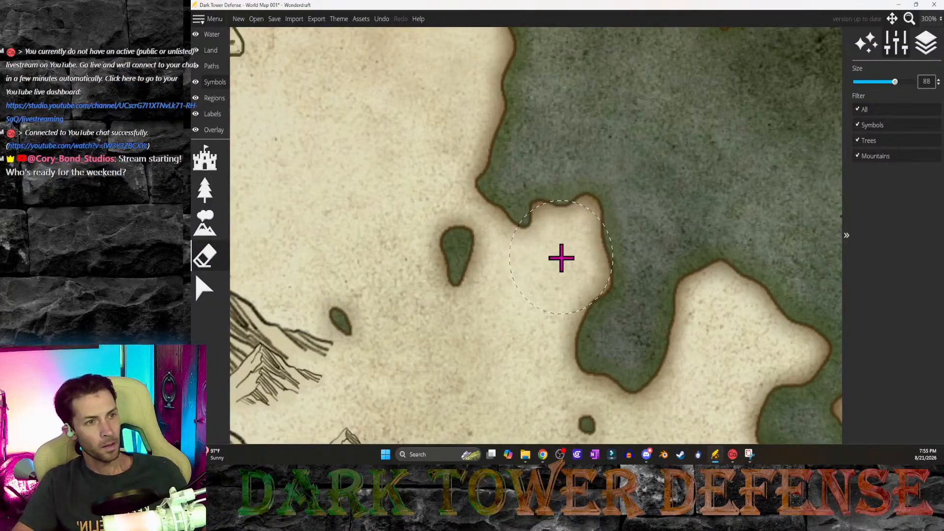
scroll(560, 257, "down", 2)
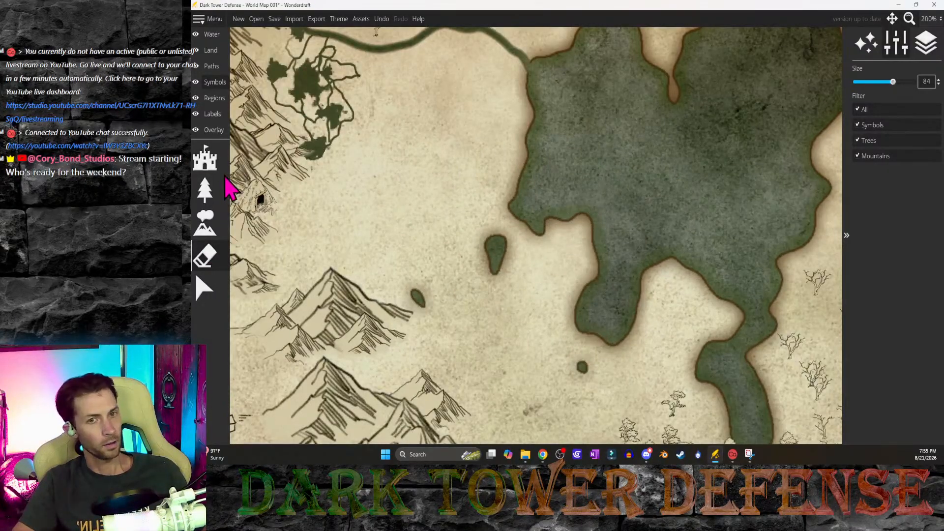
Step: Place the white stone-circle ruin symbol at scale 50 in the bare-tree forest, southwest of the eastern mountains
left_click(205, 159)
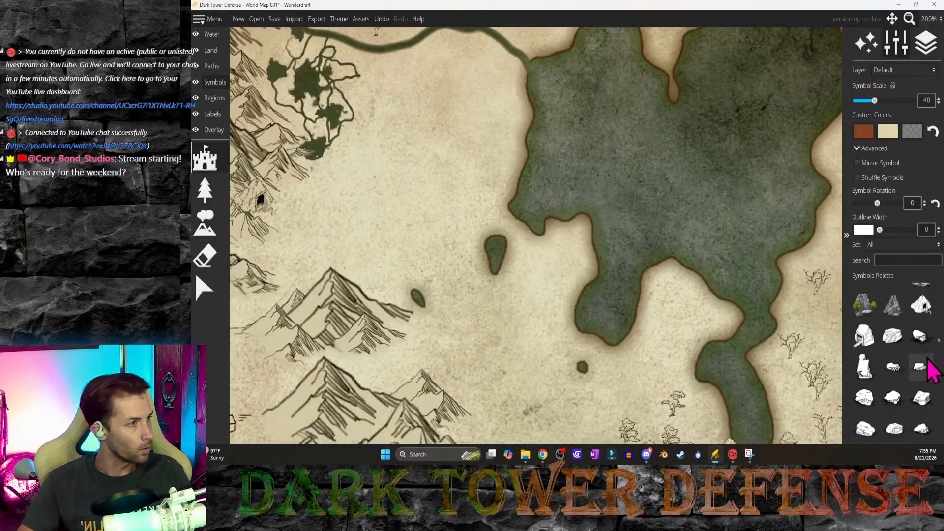
scroll(928, 362, "down", 3)
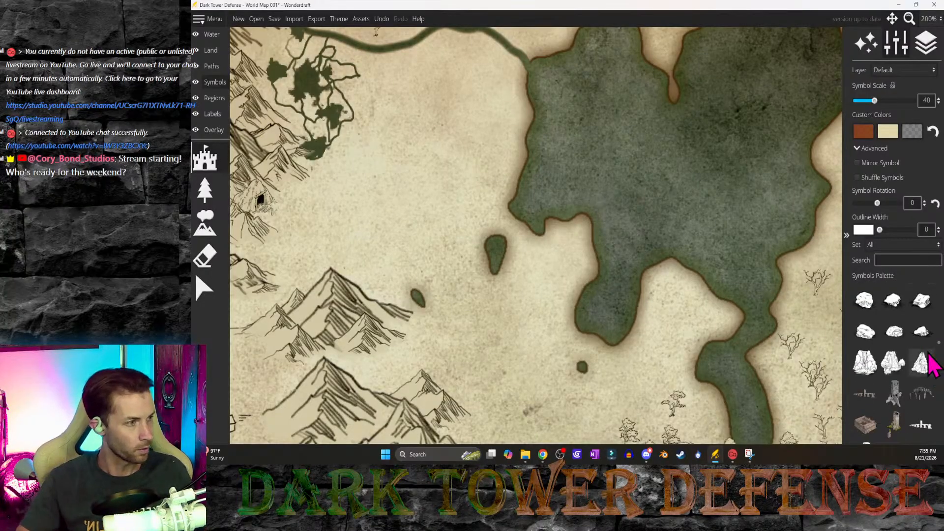
scroll(924, 389, "down", 2)
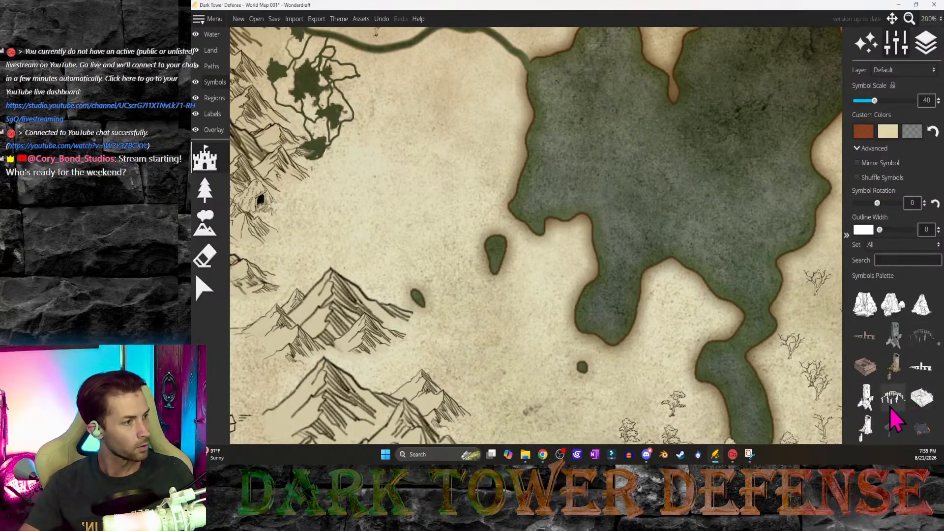
scroll(890, 421, "down", 1)
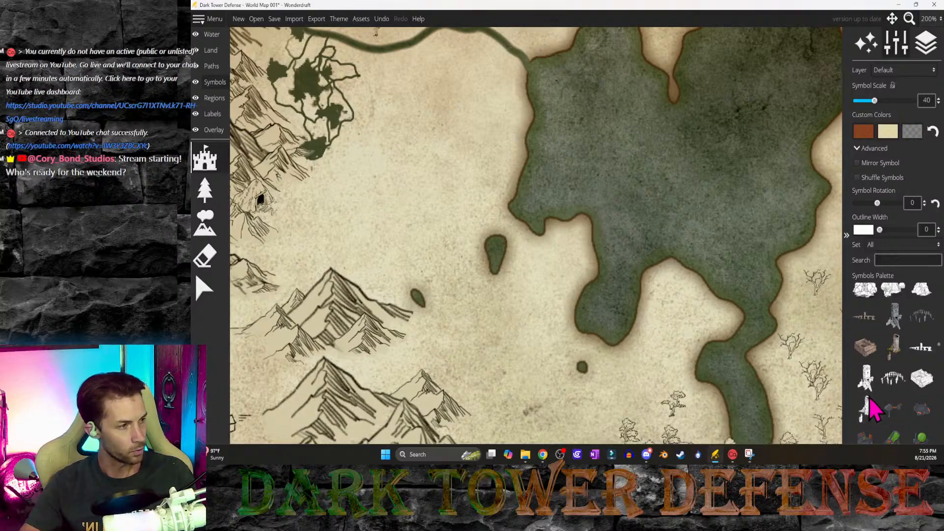
left_click(893, 381)
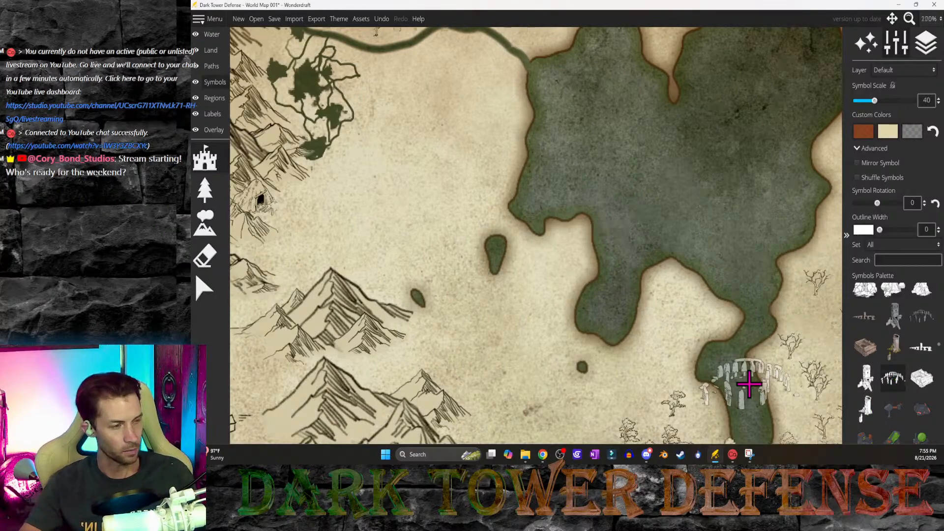
scroll(748, 390, "down", 3)
scroll(373, 244, "up", 1)
scroll(548, 290, "up", 2, "ctrl")
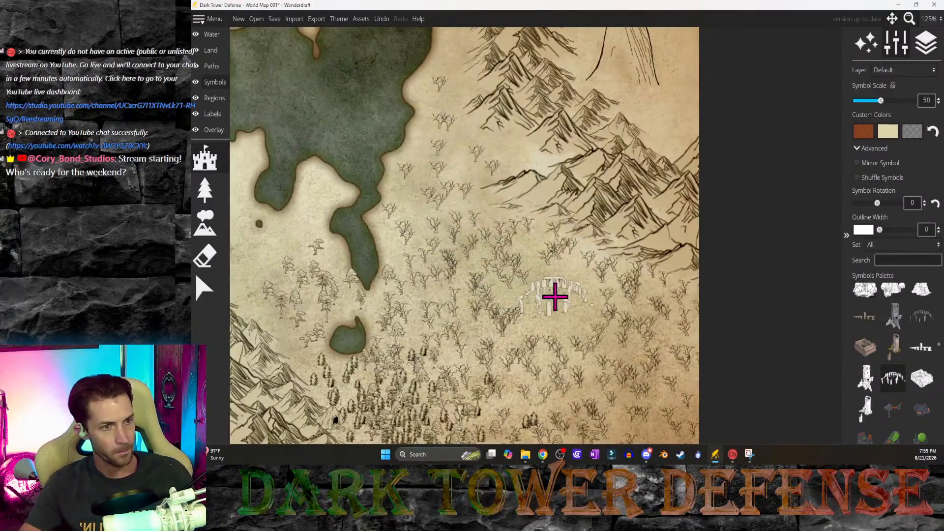
left_click(564, 294)
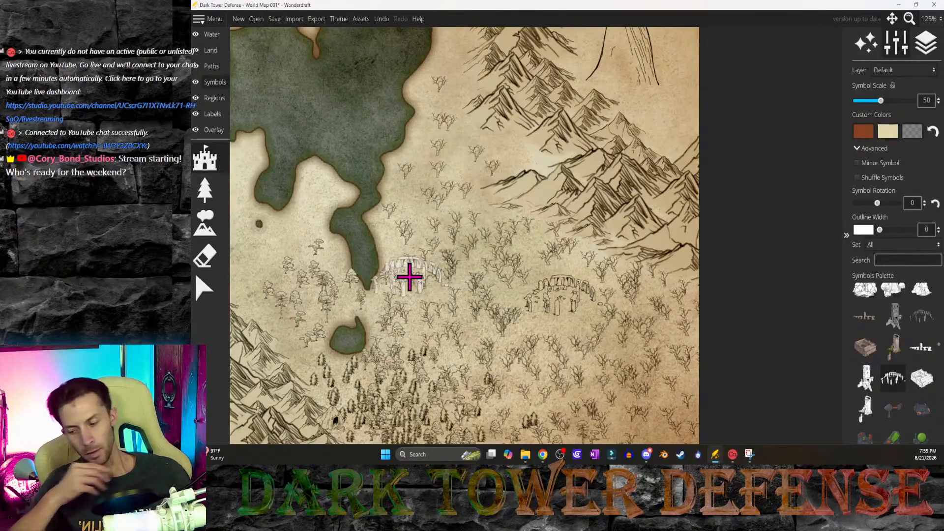
Step: Browse the symbols palette for ruined buildings and filter it with the search term "ruin"
middle_click_drag(338, 131, 675, 293)
scroll(597, 310, "up", 4)
scroll(600, 310, "down", 3)
scroll(880, 333, "down", 2)
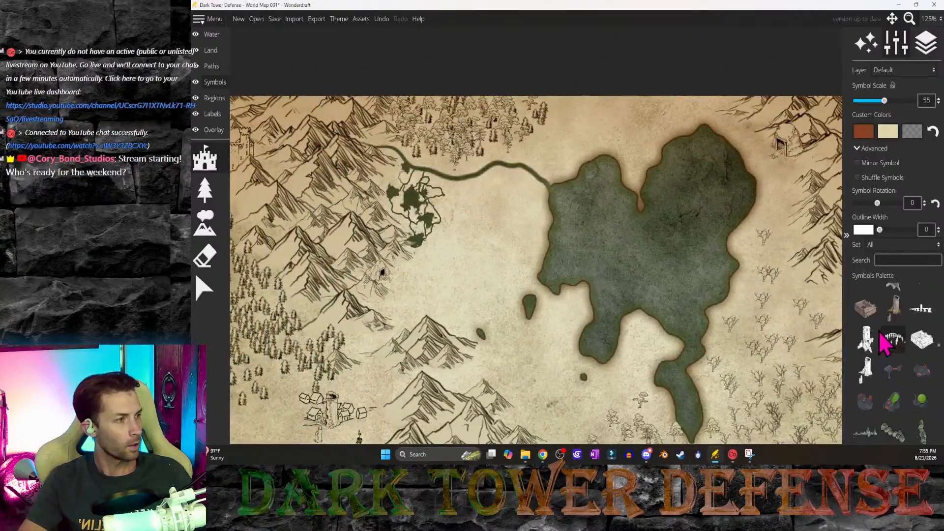
scroll(915, 339, "down", 5)
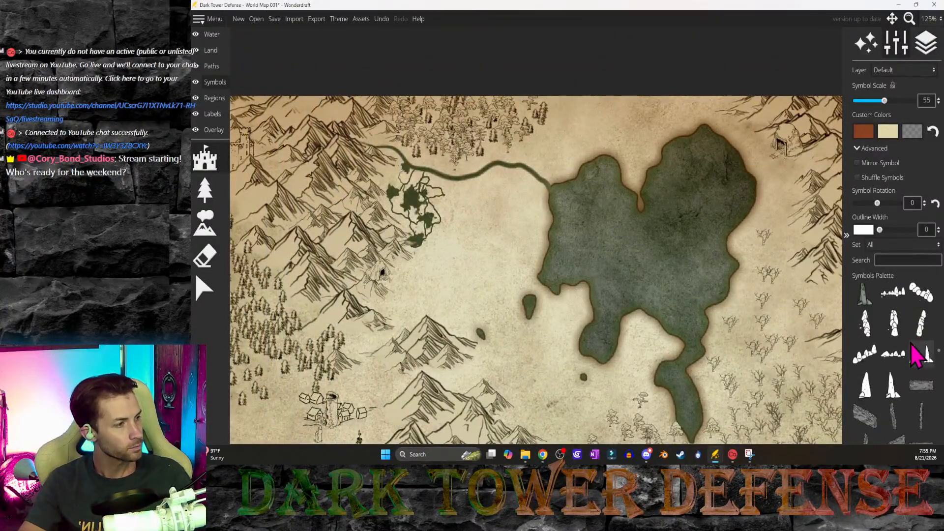
scroll(921, 345, "down", 3)
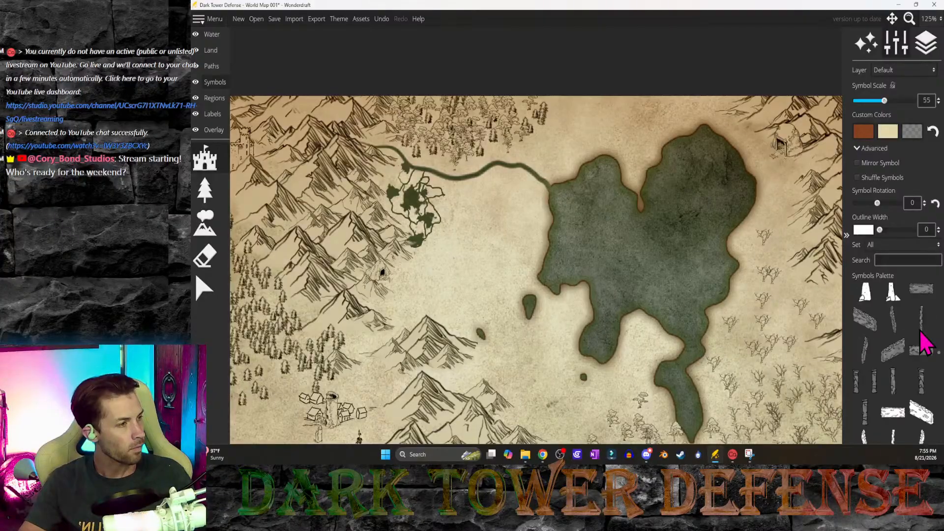
scroll(920, 339, "down", 3)
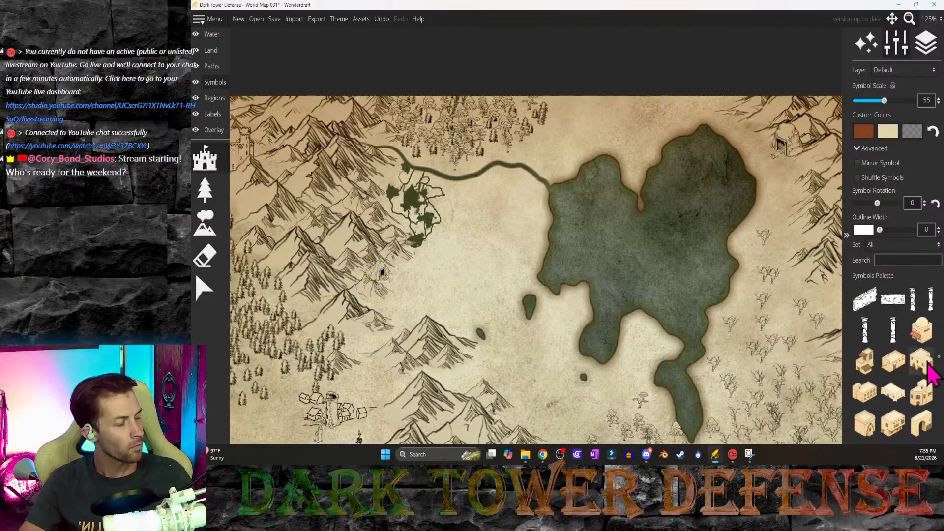
scroll(929, 374, "down", 6)
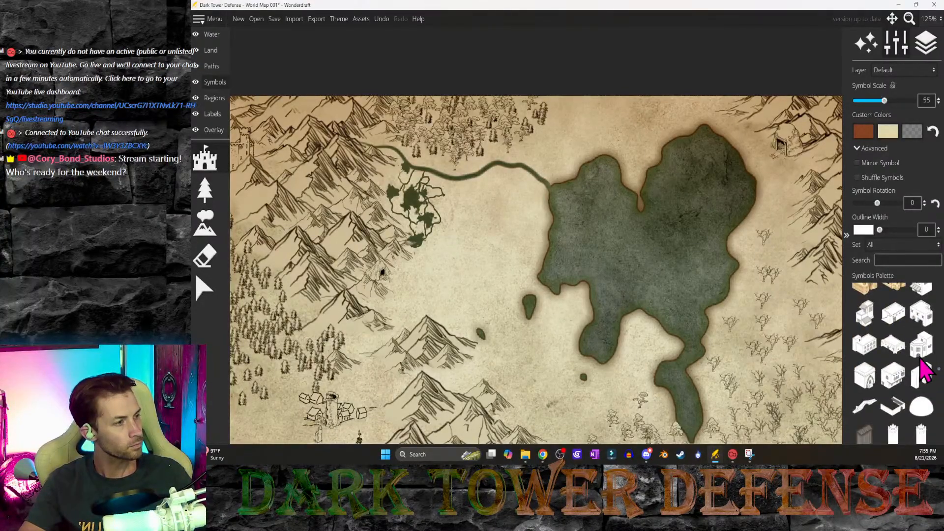
scroll(922, 401, "down", 3)
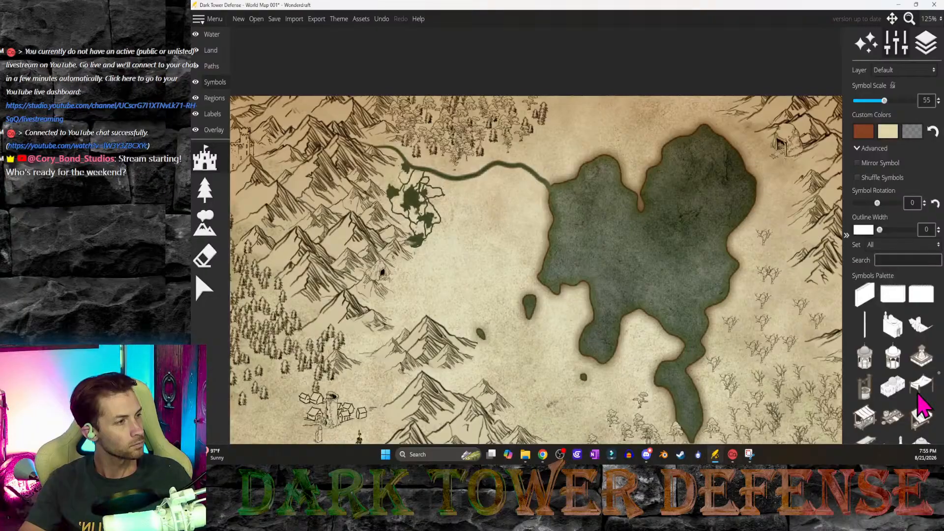
left_click(905, 260)
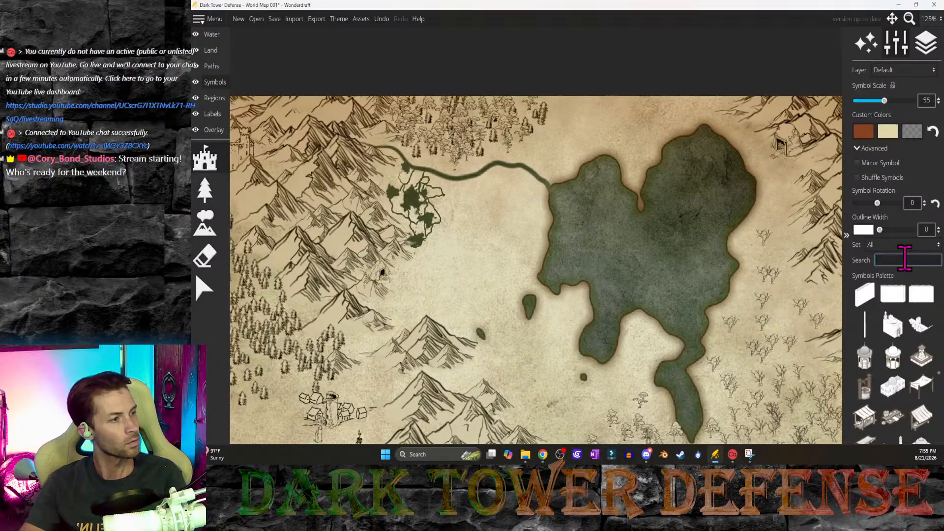
type("ruin")
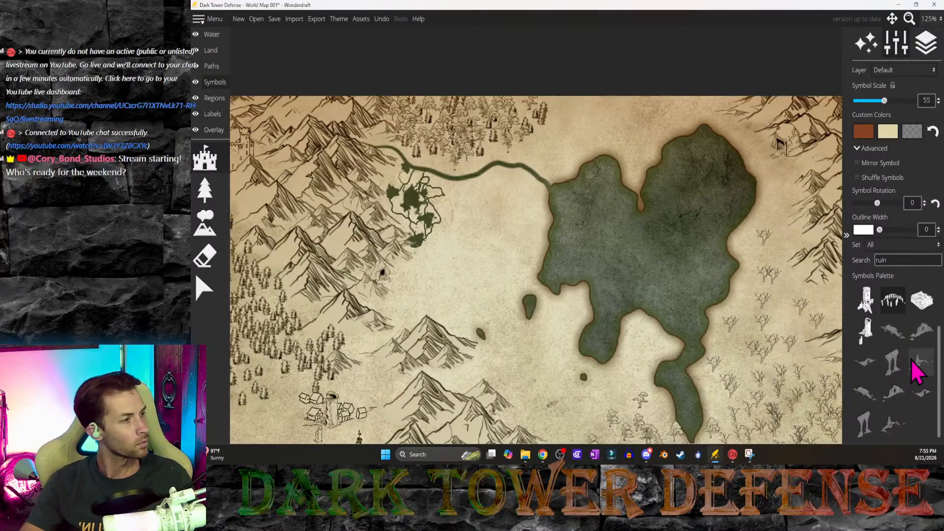
Step: Place the white walled temple ruin symbol at scale 35 on the lake's southwestern shore, east of the small pond
scroll(919, 367, "up", 2)
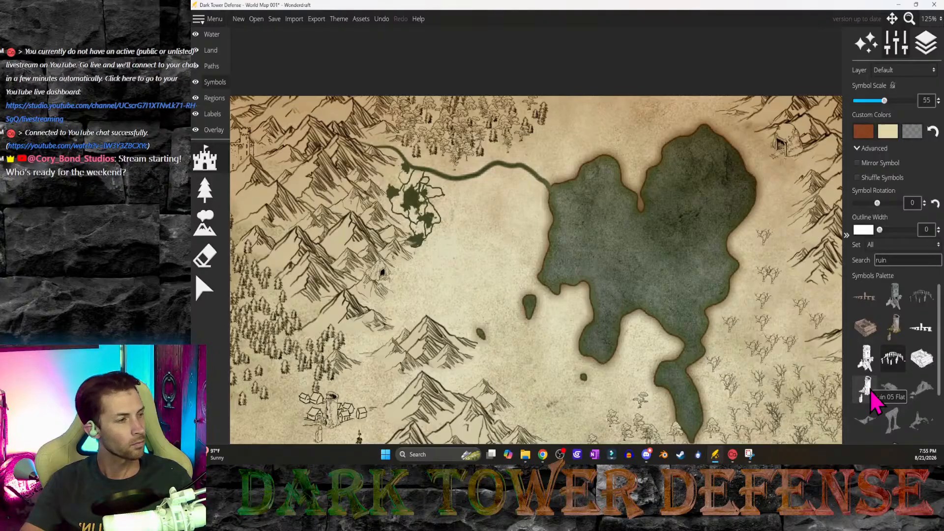
left_click(926, 367)
scroll(570, 309, "down", 4, "ctrl")
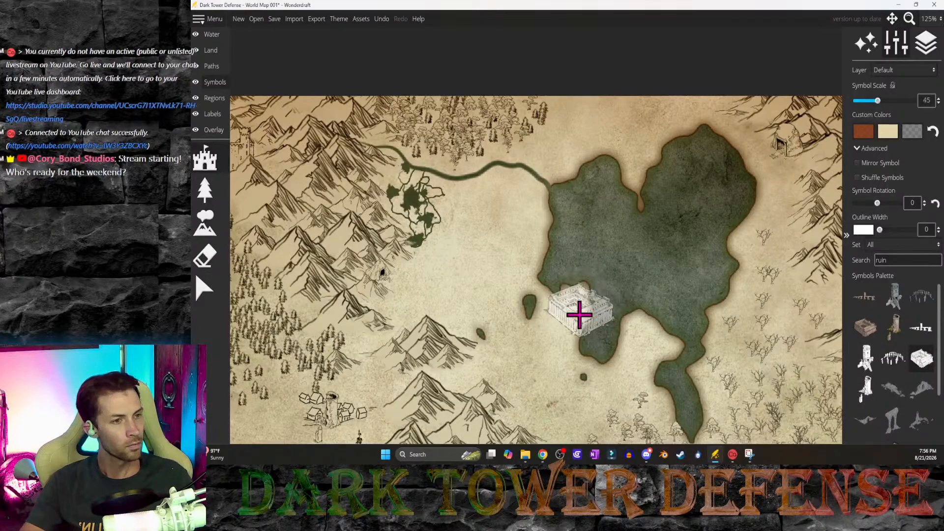
scroll(569, 310, "down", 1, "ctrl")
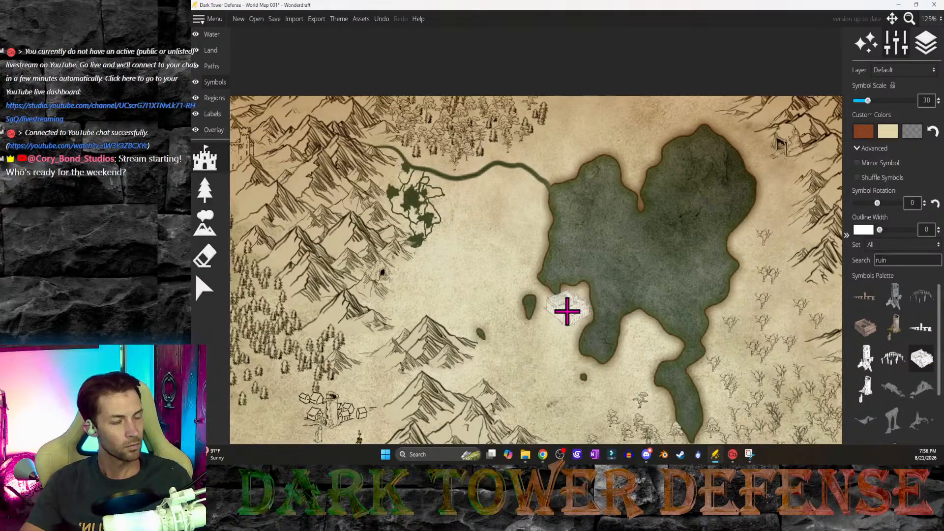
scroll(564, 316, "up", 1, "ctrl")
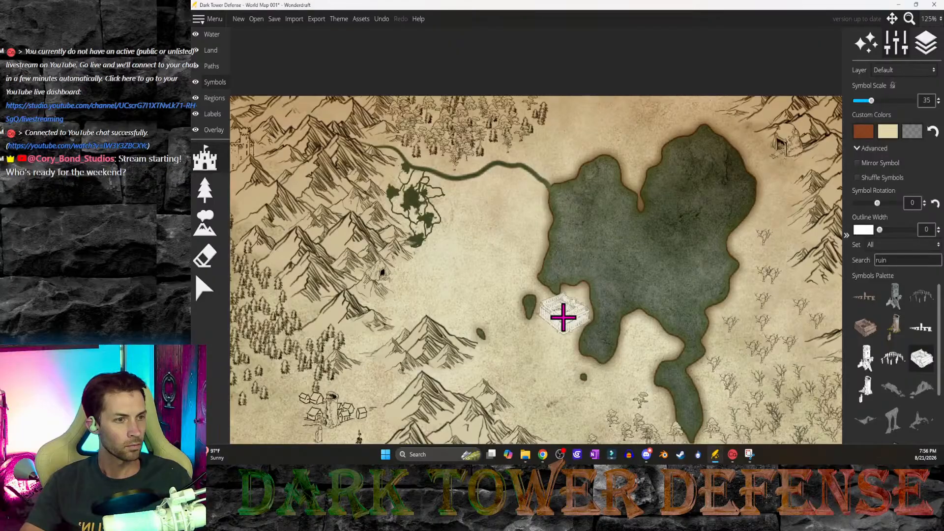
scroll(568, 313, "down", 1, "ctrl")
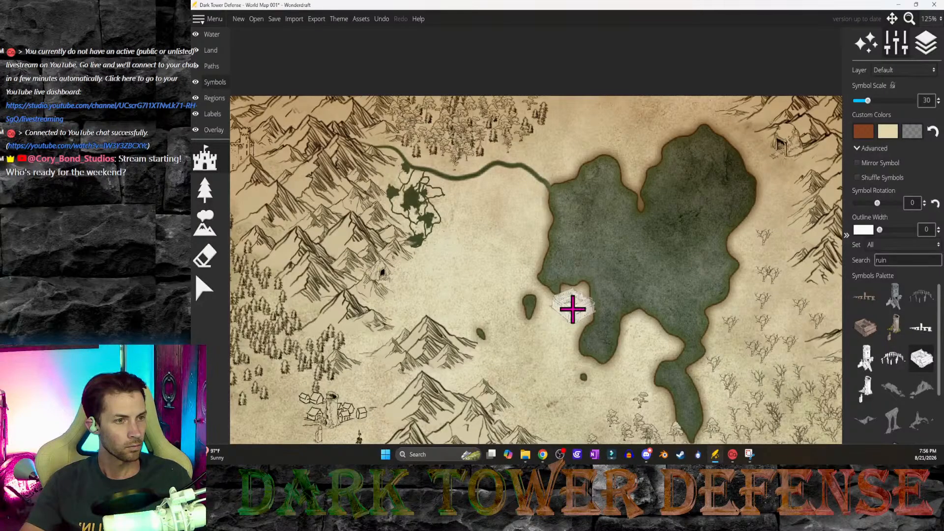
scroll(563, 315, "up", 1, "ctrl")
left_click(562, 316)
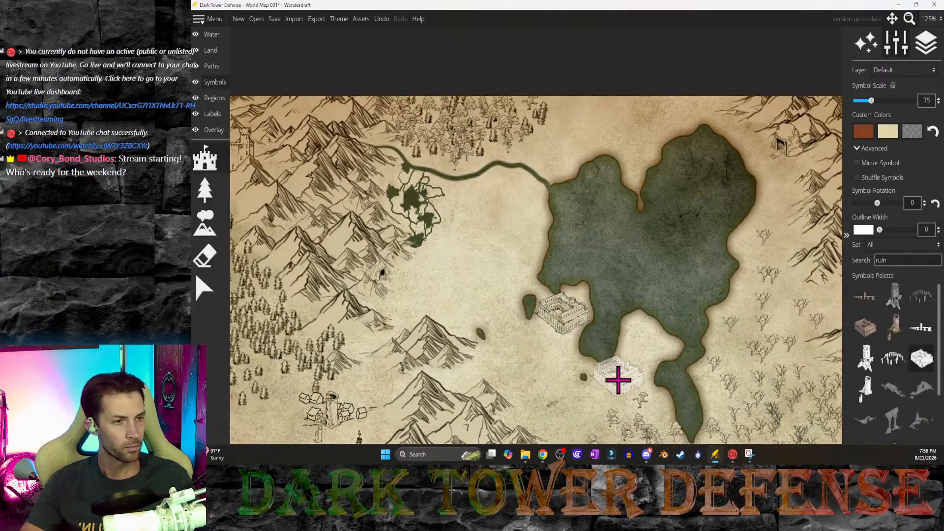
Step: Place the white ruined tower symbol at scale 25 against the front corner of the walled temple ruin by the lake
scroll(564, 346, "up", 3)
scroll(564, 345, "up", 3)
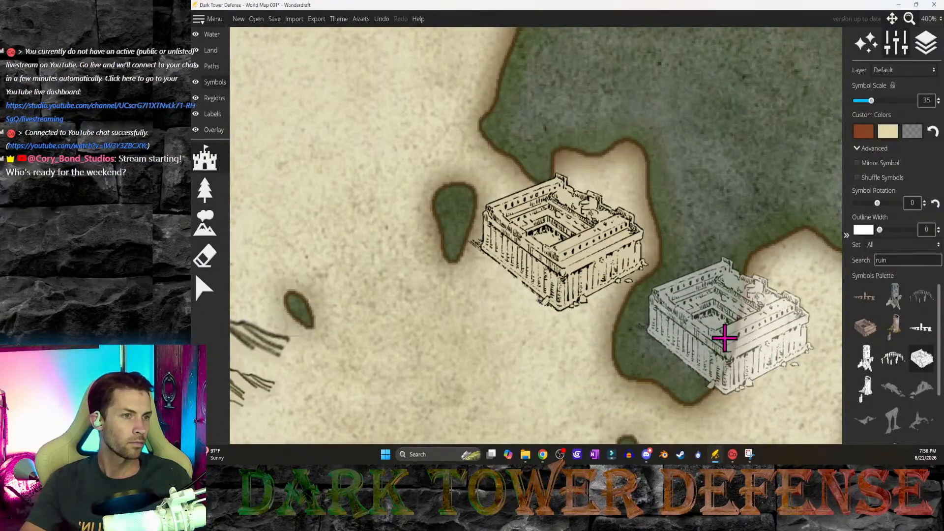
scroll(725, 338, "down", 2)
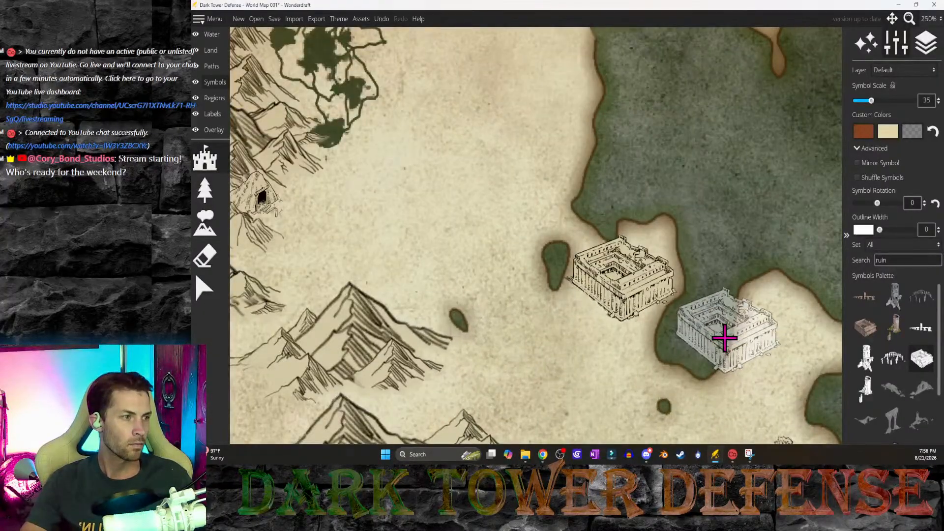
left_click(869, 368)
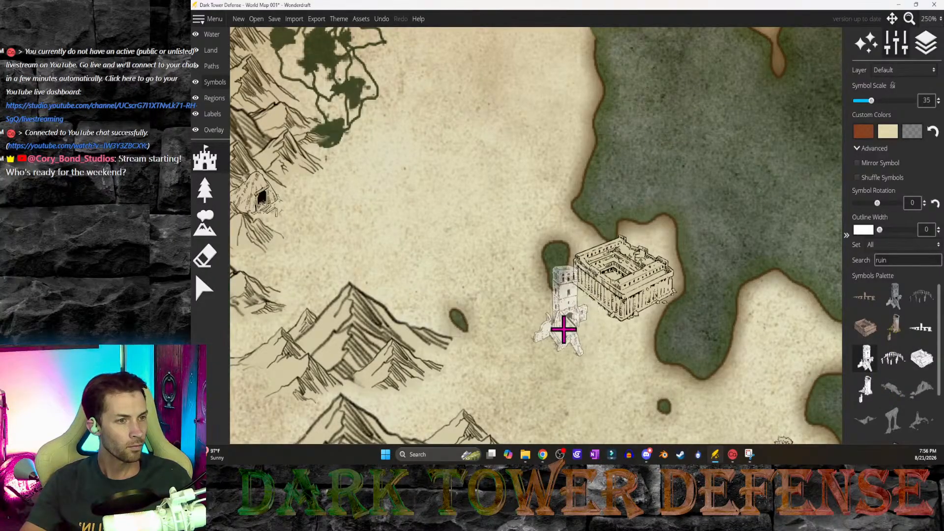
scroll(573, 302, "down", 2, "ctrl")
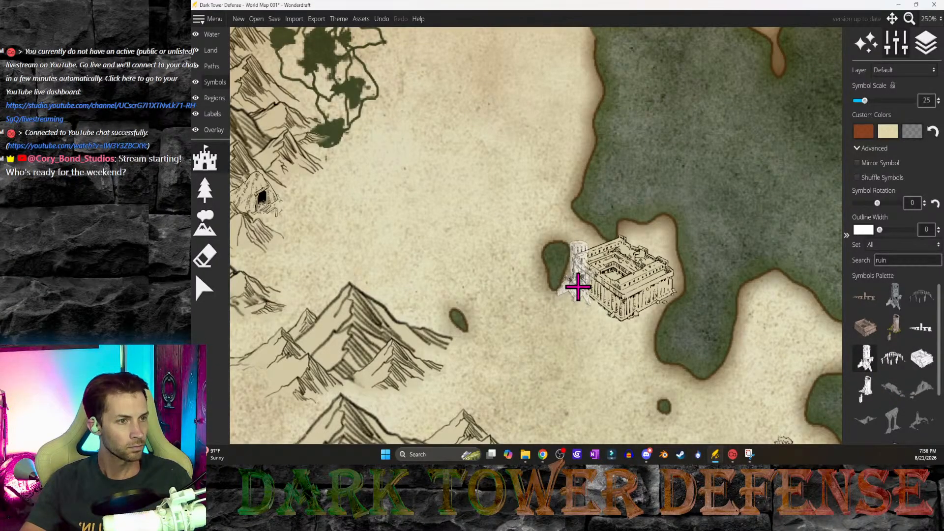
left_click(612, 322)
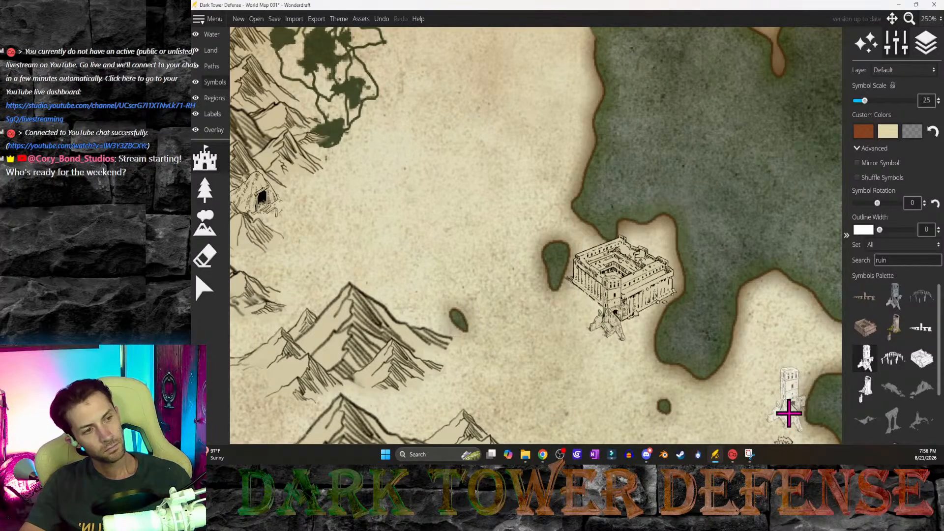
Step: Check the remaining ruin symbols, clear the search term and browse the full symbols palette for bare trees
left_click(921, 329)
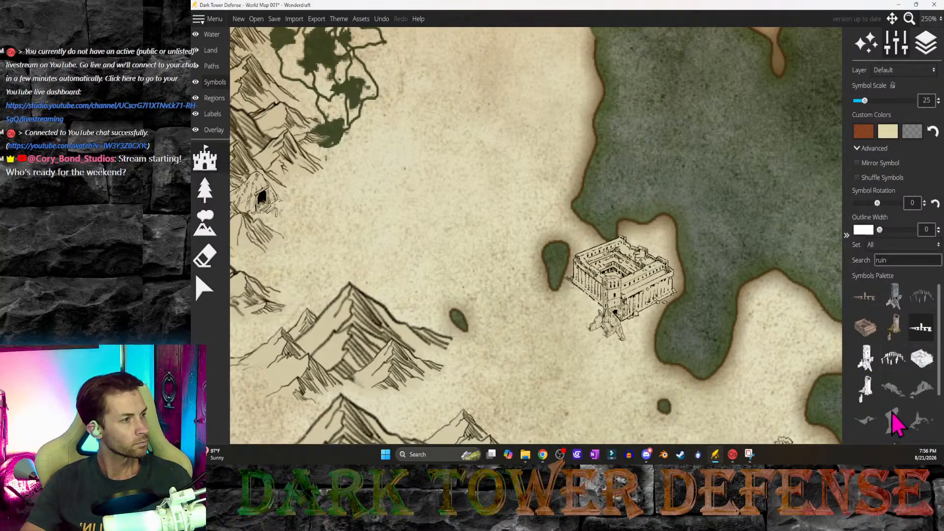
scroll(894, 423, "down", 3)
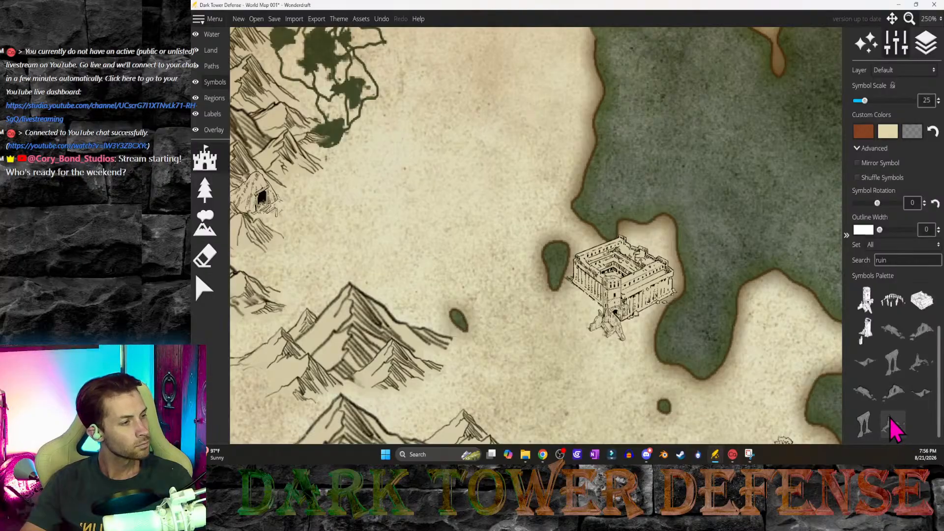
left_click(921, 363)
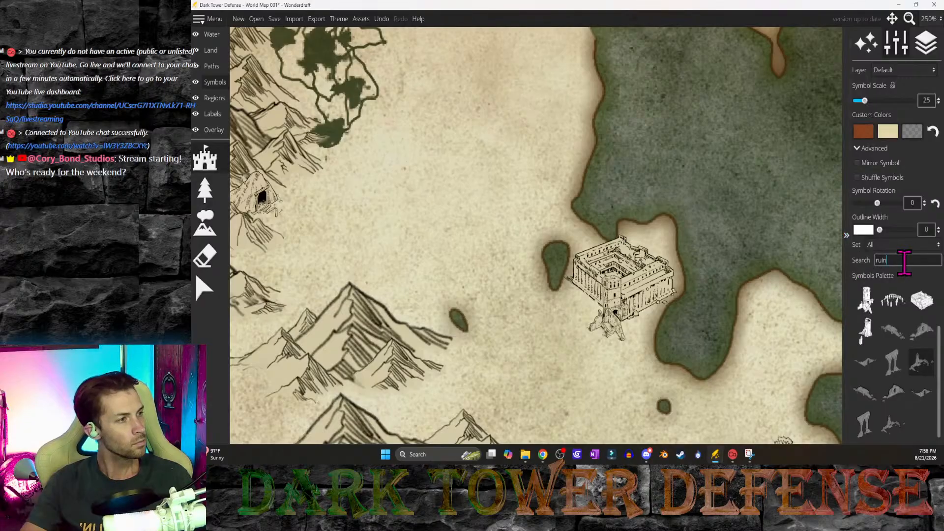
key("BackSpace")
key("BackSpace")
key("BackSpace")
key("BackSpace")
type("g")
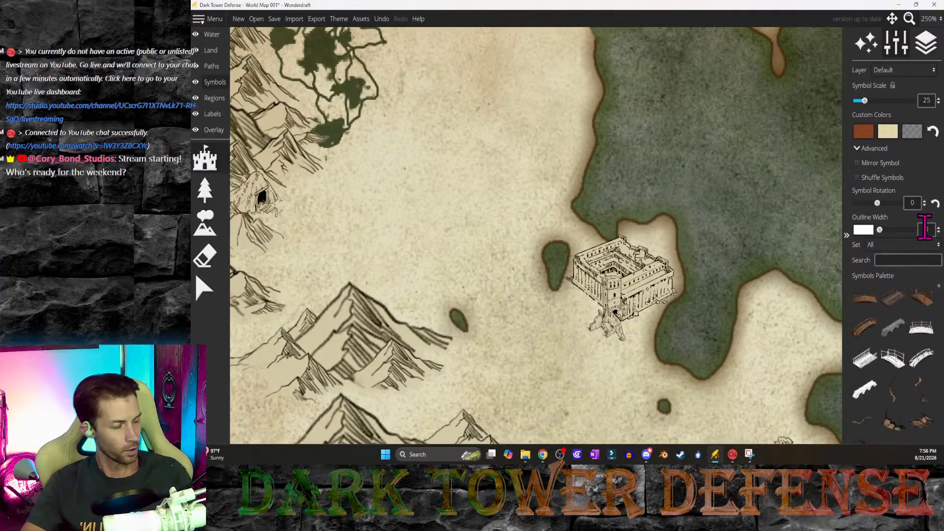
scroll(906, 329, "down", 16)
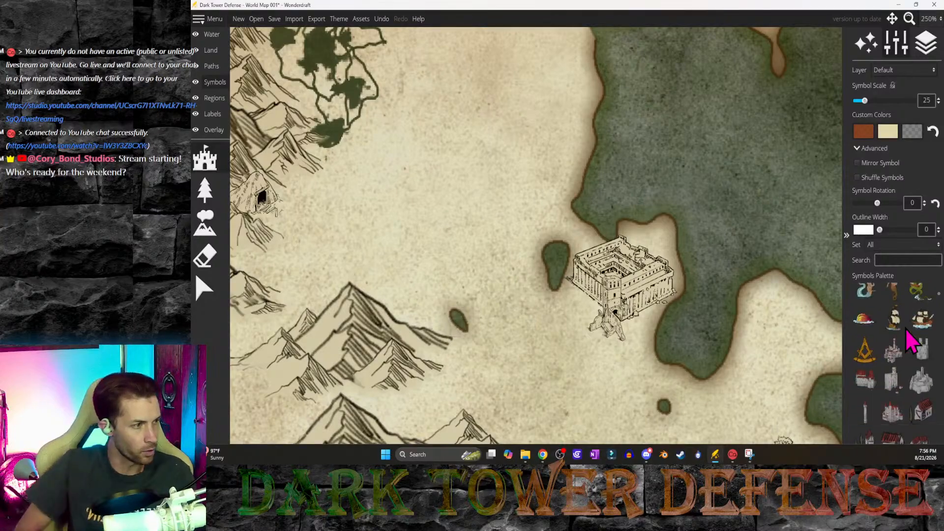
scroll(907, 331, "down", 20)
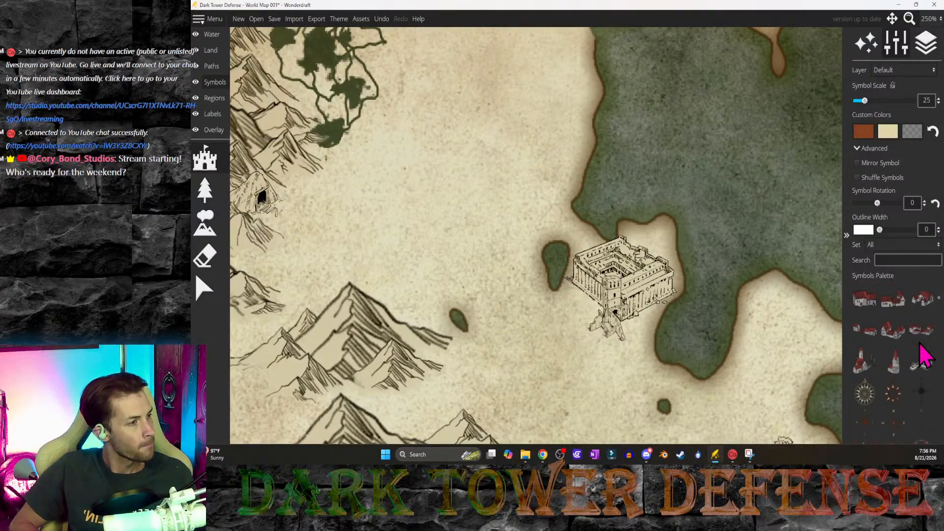
scroll(924, 353, "up", 10)
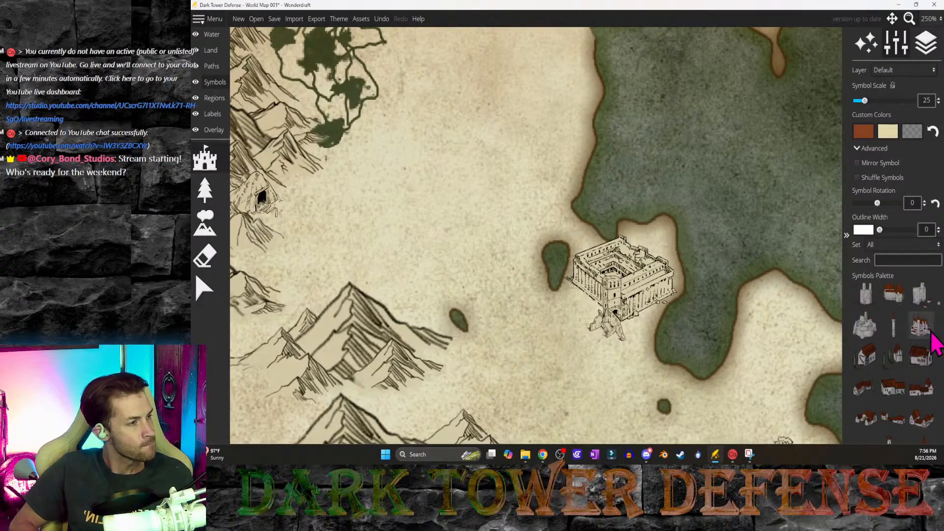
scroll(936, 344, "down", 15)
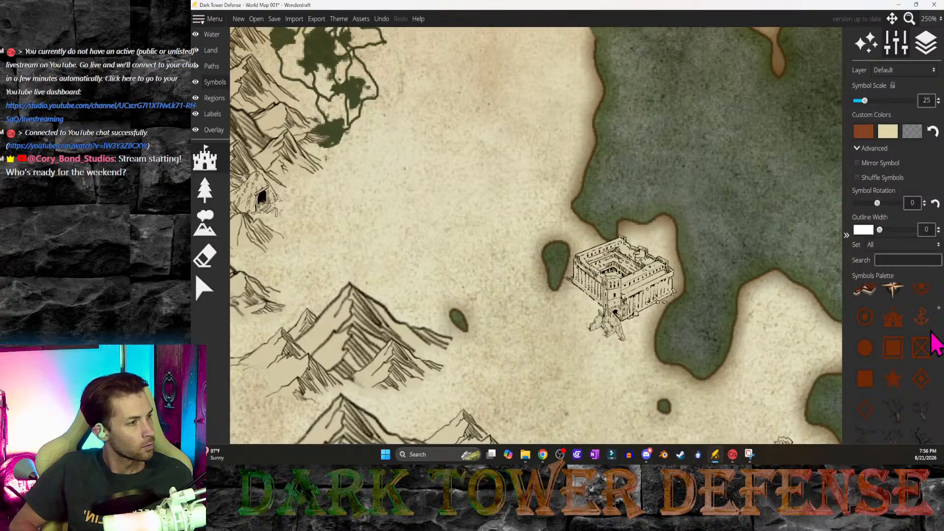
scroll(937, 344, "down", 5)
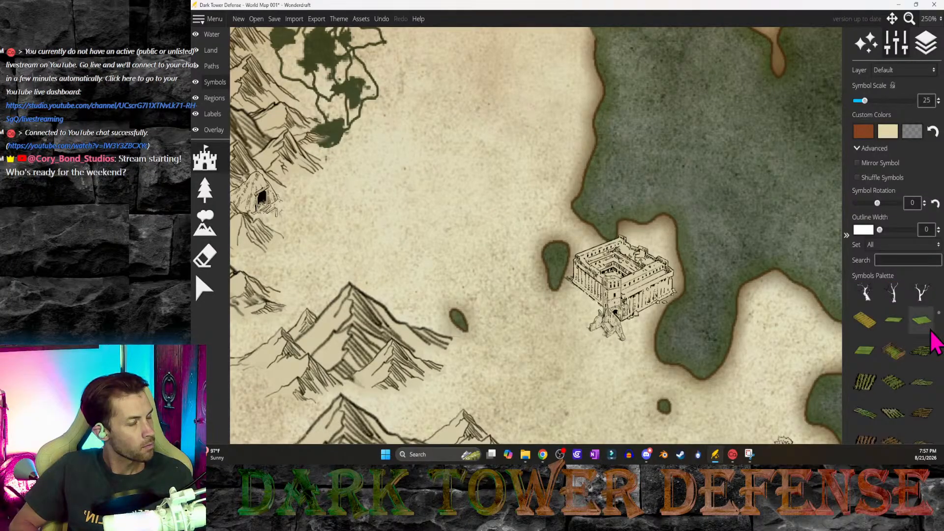
scroll(933, 339, "up", 3)
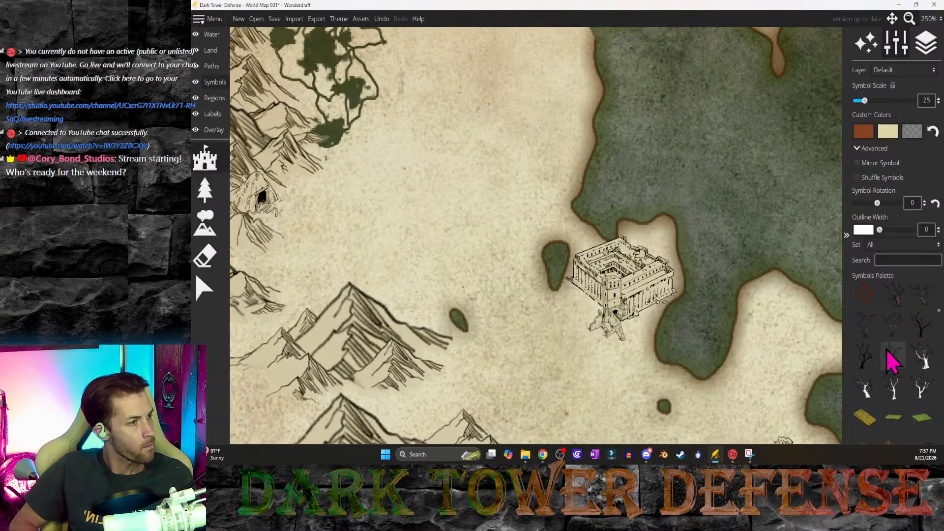
Step: Place three different white bare-tree symbols at scale 25 around the temple ruin, mirroring the ones to its southwest and northeast
left_click(865, 390)
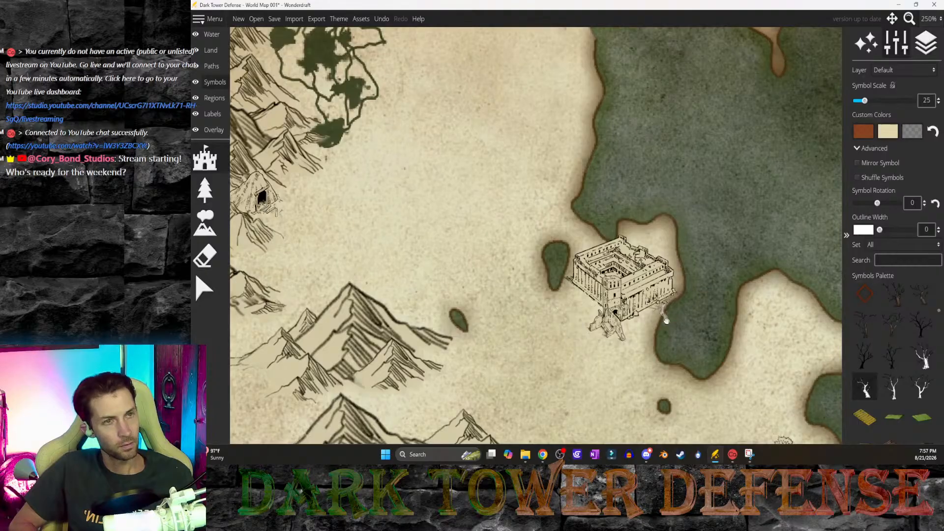
middle_click_drag(810, 378, 728, 310)
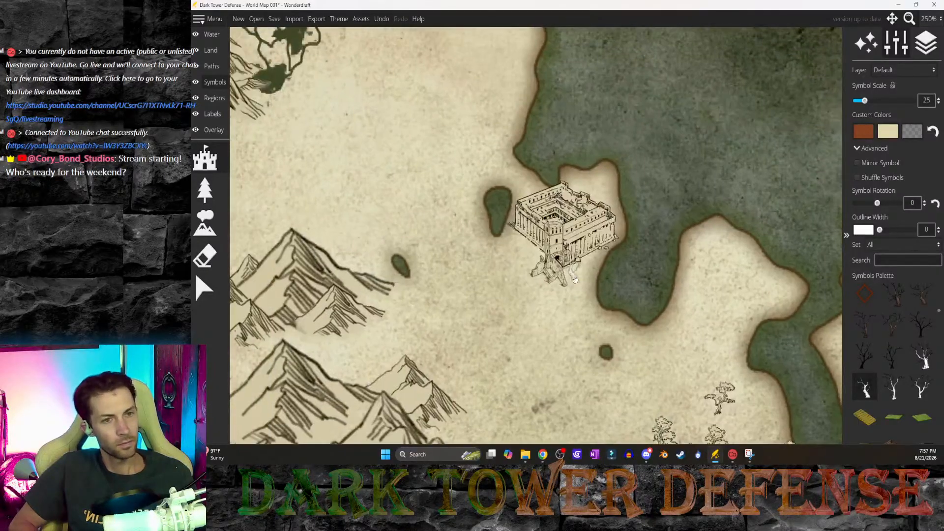
left_click(592, 287)
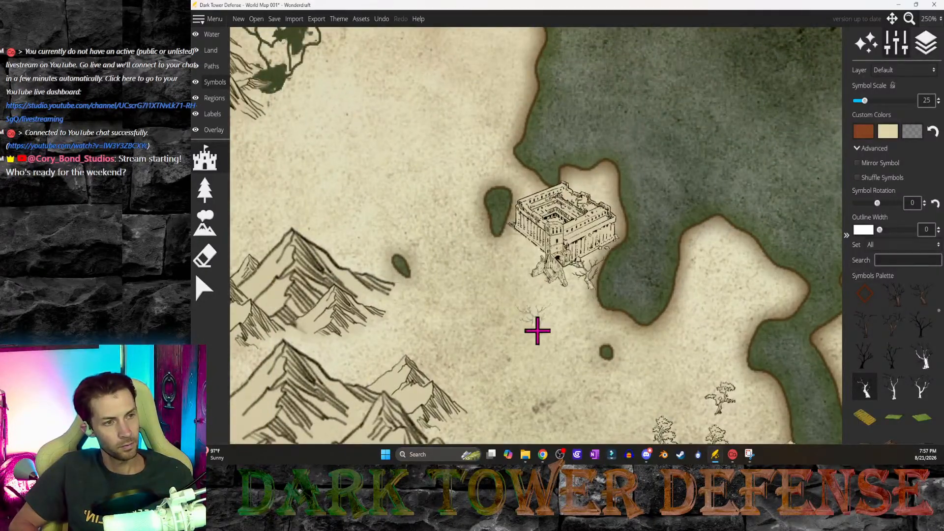
left_click(924, 364)
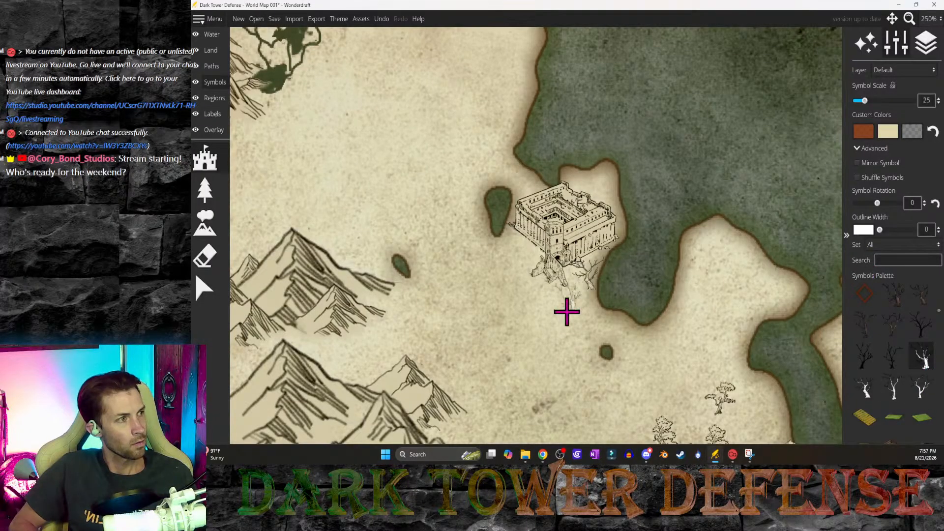
left_click(857, 163)
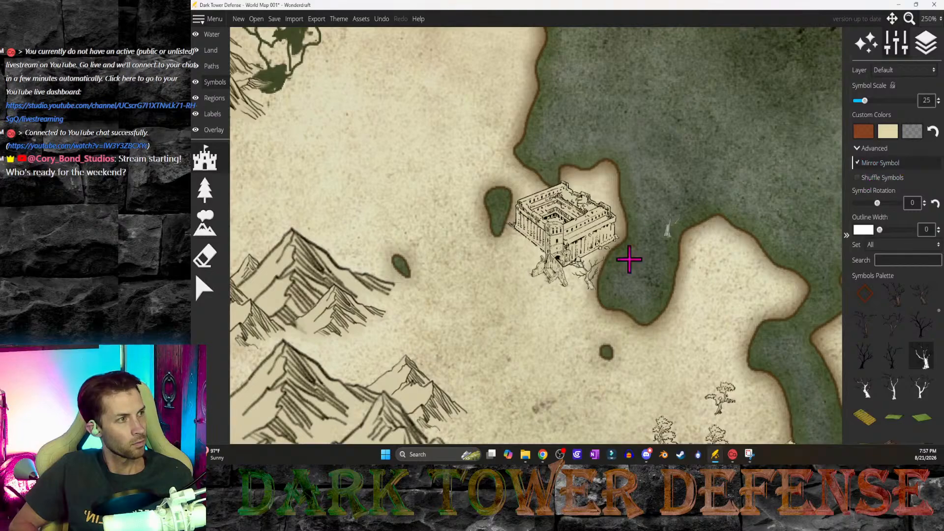
left_click(511, 269)
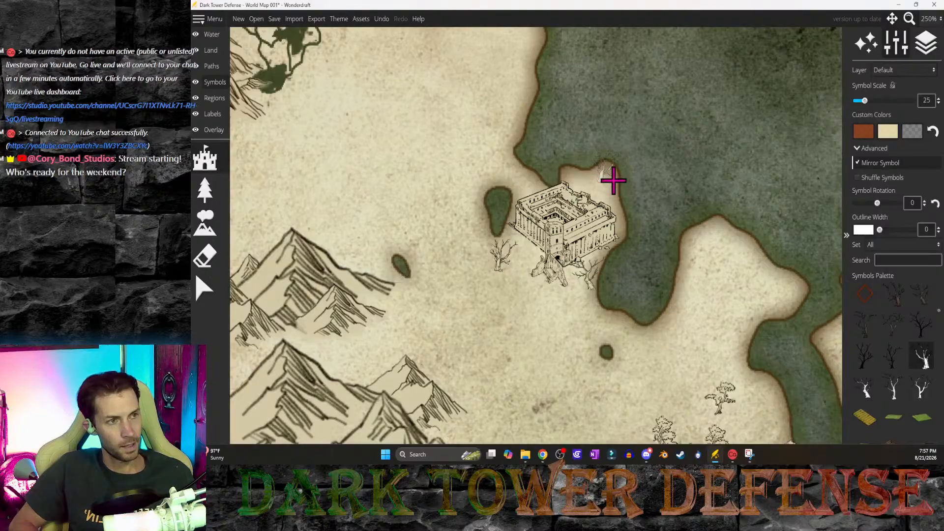
left_click(921, 388)
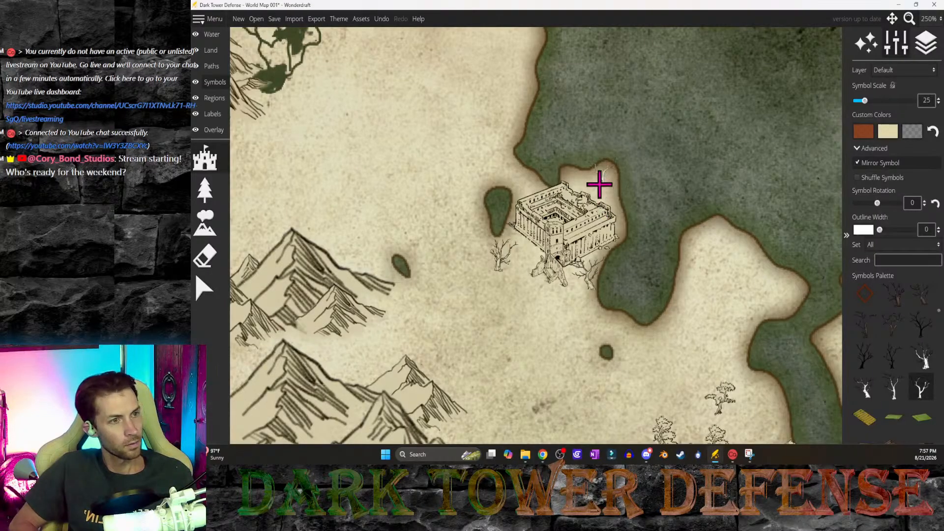
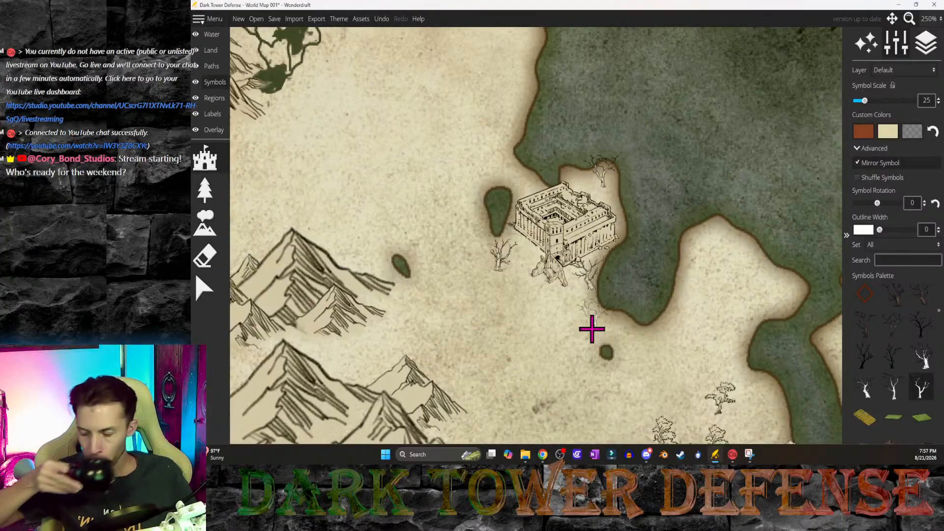
Step: Search the symbols palette for "cloud"
scroll(592, 329, "down", 6)
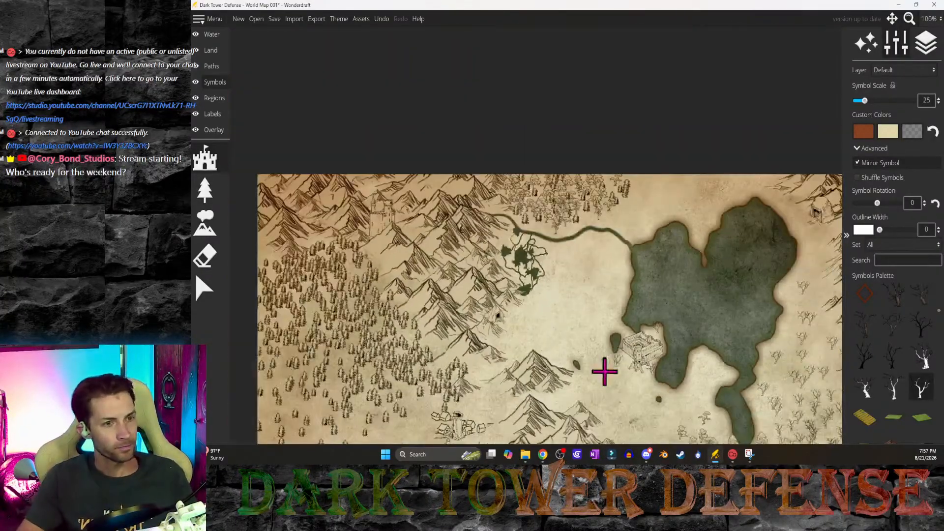
middle_click_drag(605, 372, 327, 313)
middle_click_drag(687, 217, 619, 247)
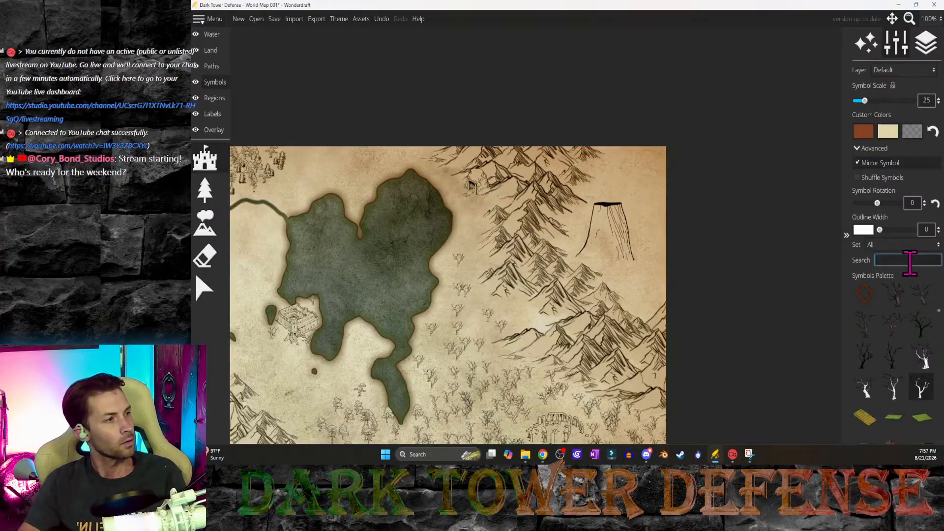
left_click(911, 263)
type("cloud")
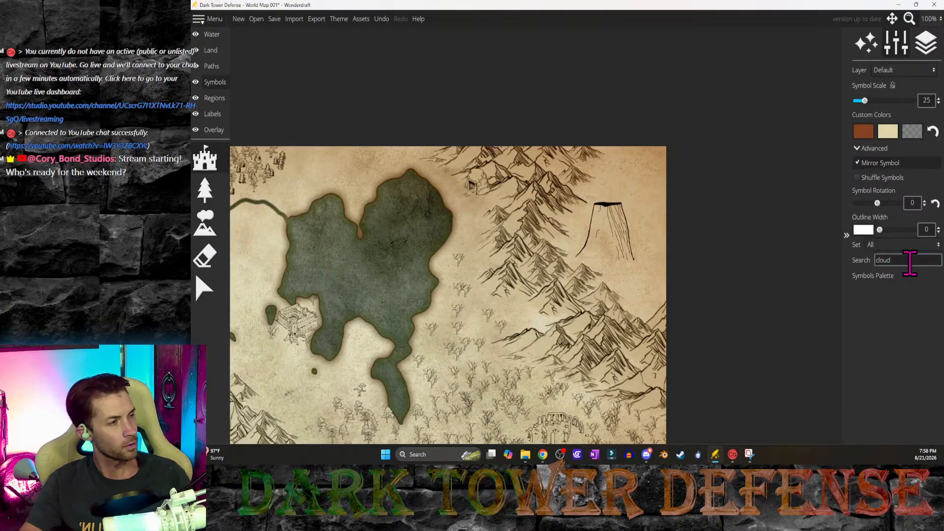
Step: Look through the Land, Regions, Labels and Overlay tools for other ways to decorate the map
left_click(214, 51)
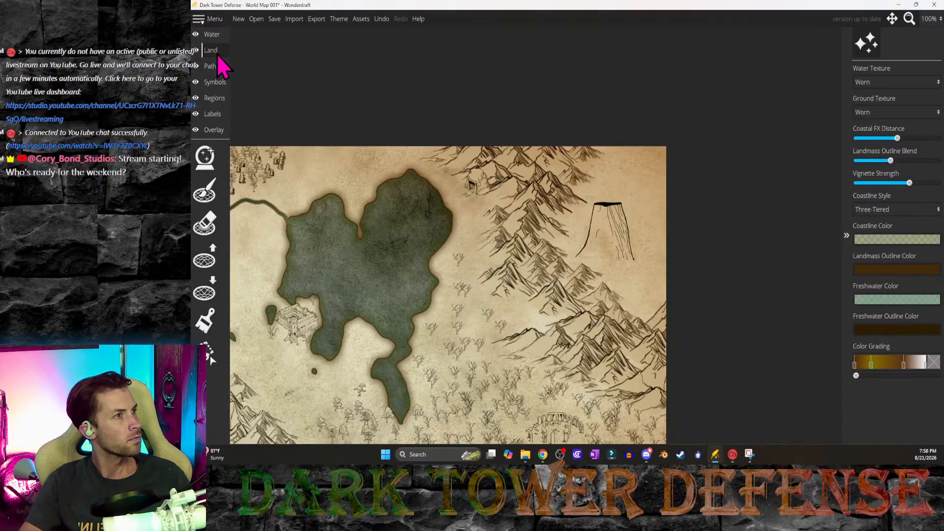
left_click(218, 99)
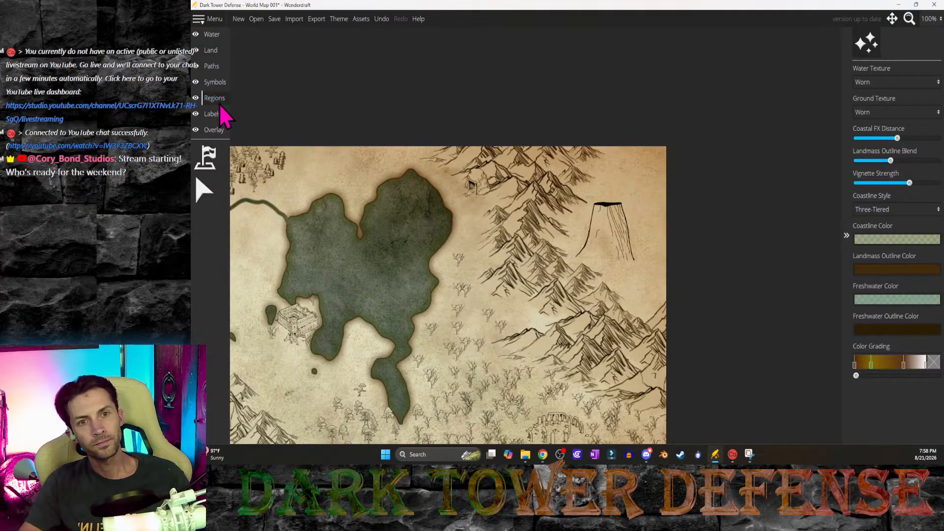
left_click(222, 191)
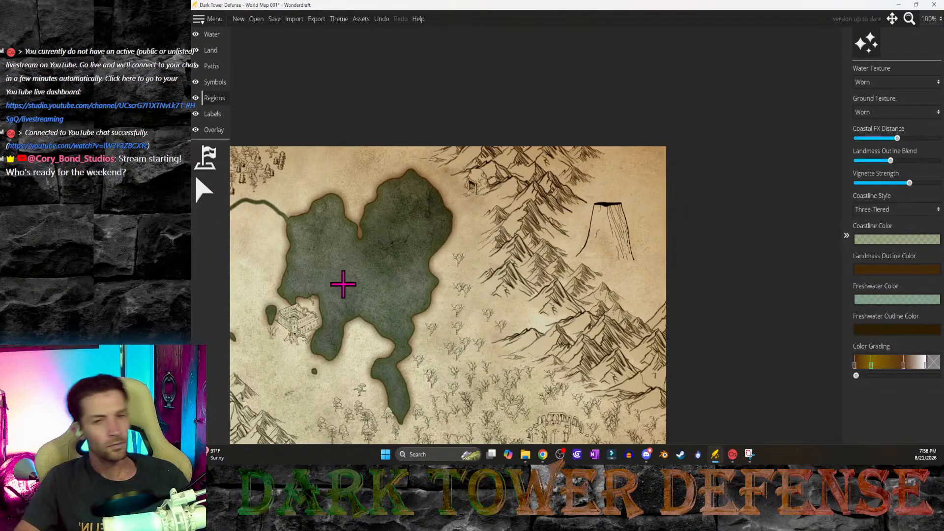
left_click(216, 118)
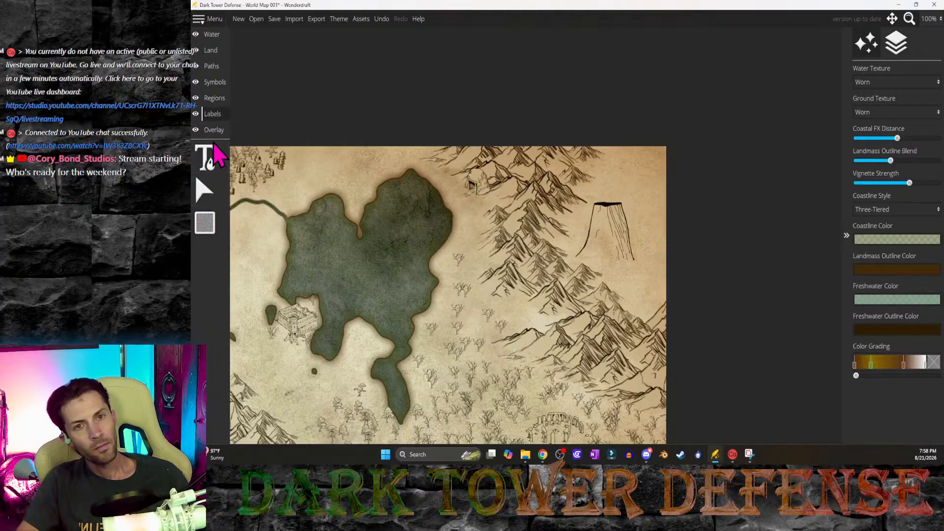
left_click(218, 131)
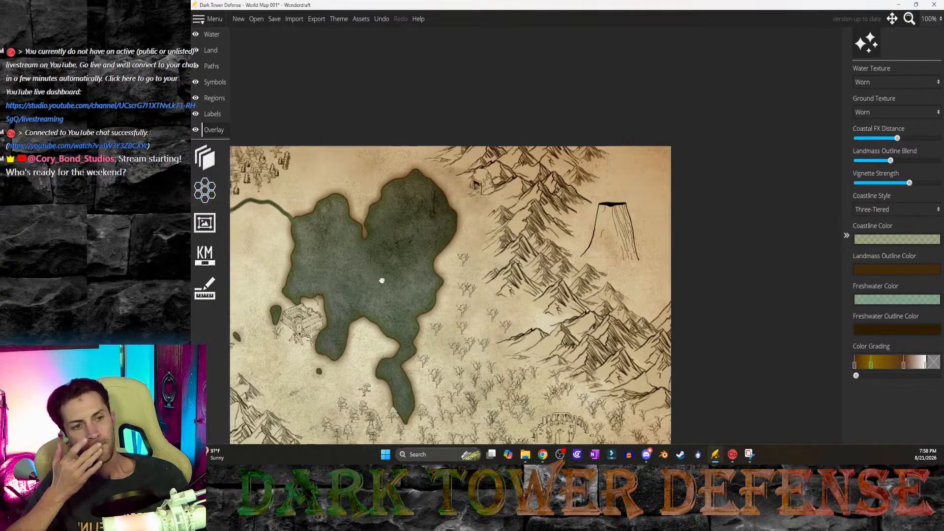
middle_click_drag(382, 276, 666, 274)
middle_click_drag(575, 292, 438, 297)
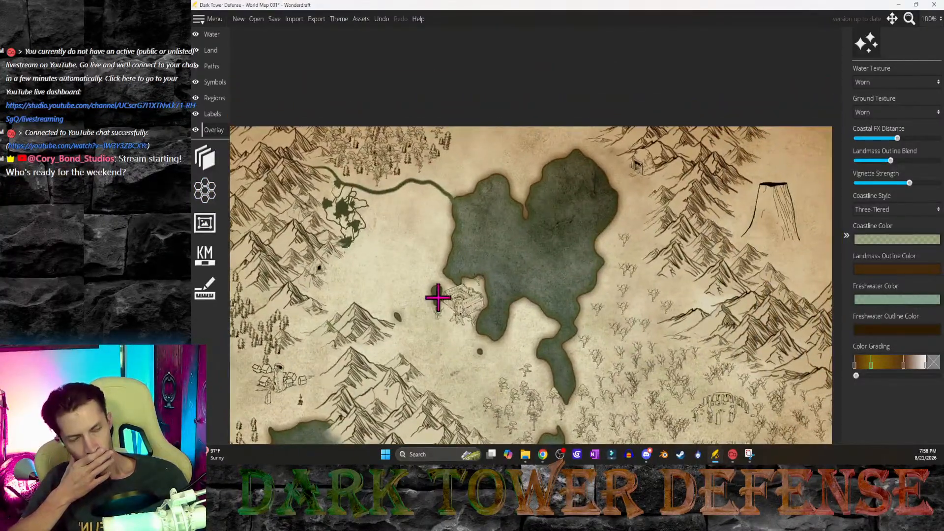
middle_click_drag(607, 221, 570, 266)
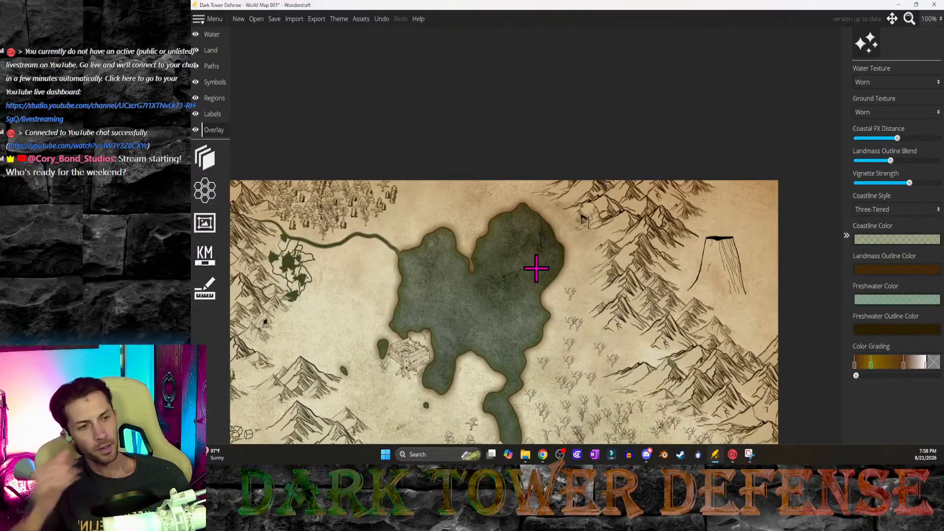
scroll(536, 267, "up", 4)
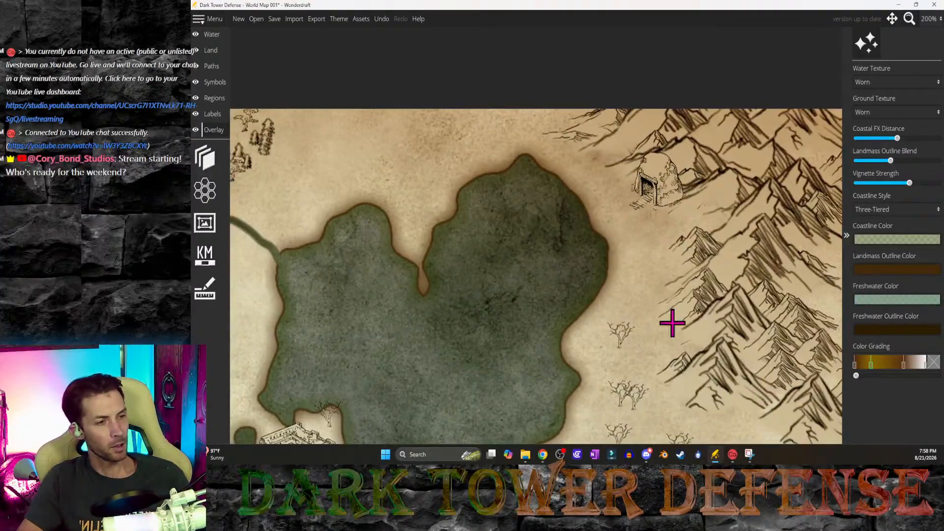
middle_click_drag(673, 322, 738, 253)
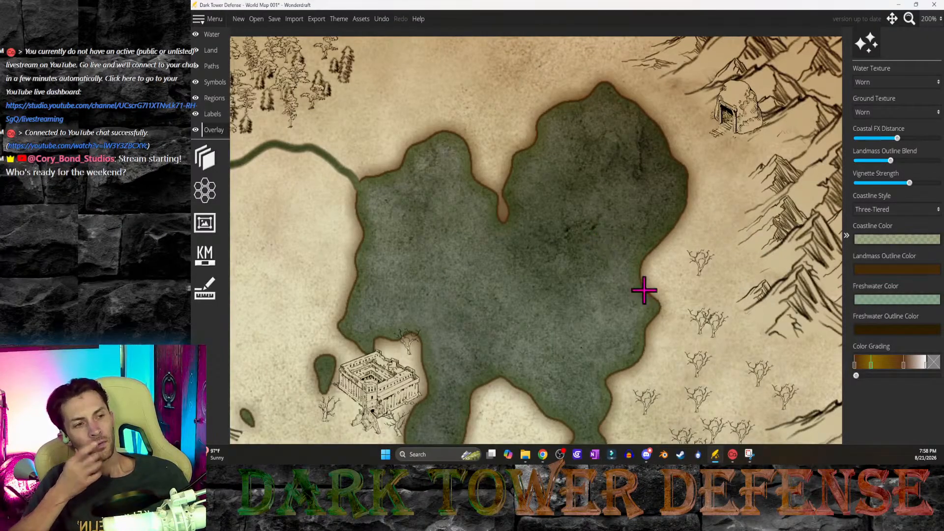
Step: Look over the whole map and then the northern lake and its surroundings for places still needing landmarks
scroll(644, 290, "down", 5)
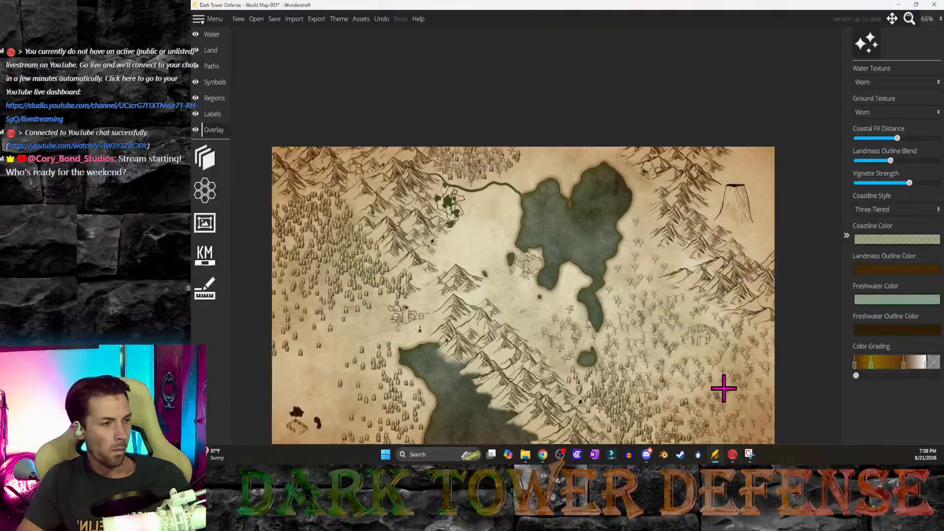
scroll(724, 389, "up", 3)
middle_click_drag(722, 386, 706, 356)
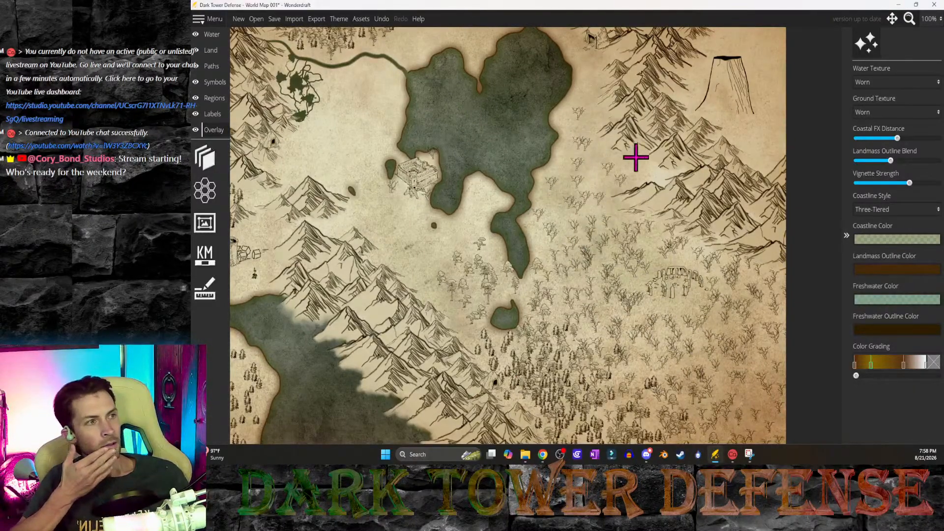
middle_click_drag(734, 107, 684, 185)
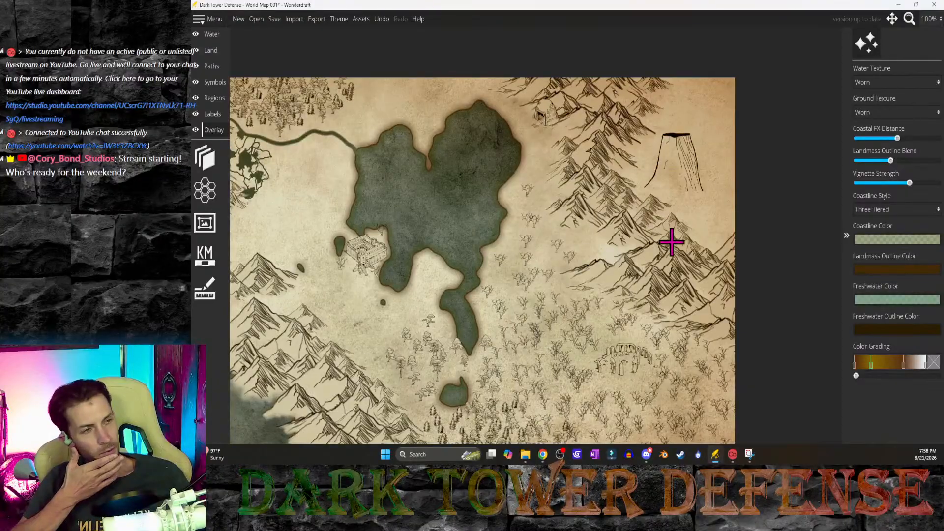
middle_click_drag(470, 245, 415, 288)
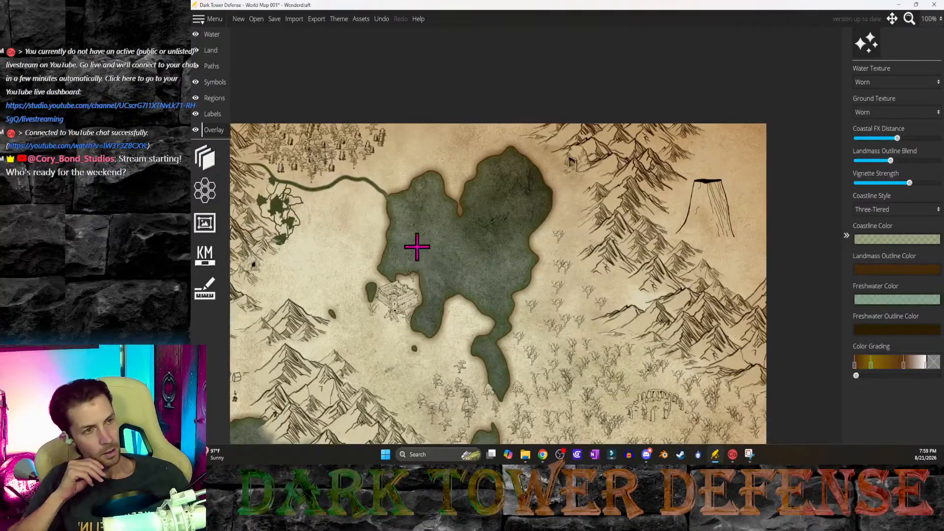
middle_click_drag(417, 246, 484, 294)
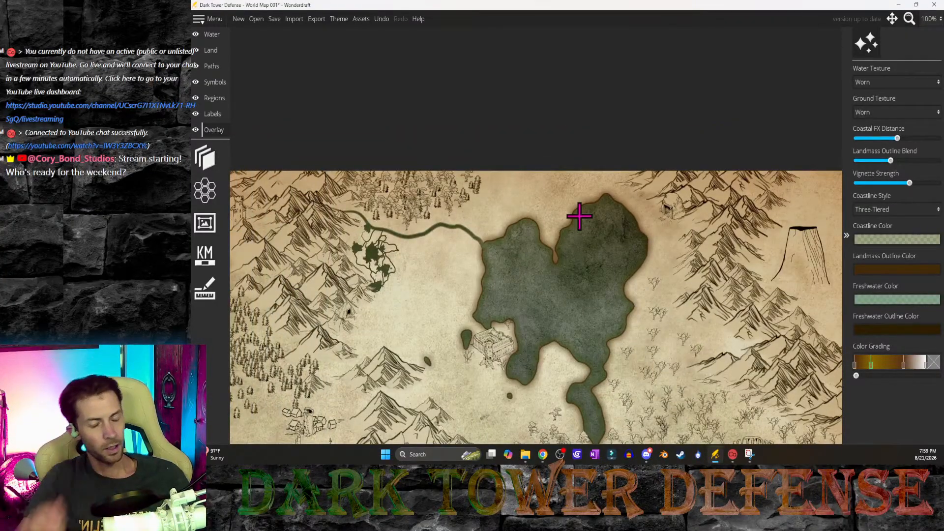
middle_click_drag(585, 236, 602, 279)
scroll(607, 246, "up", 1)
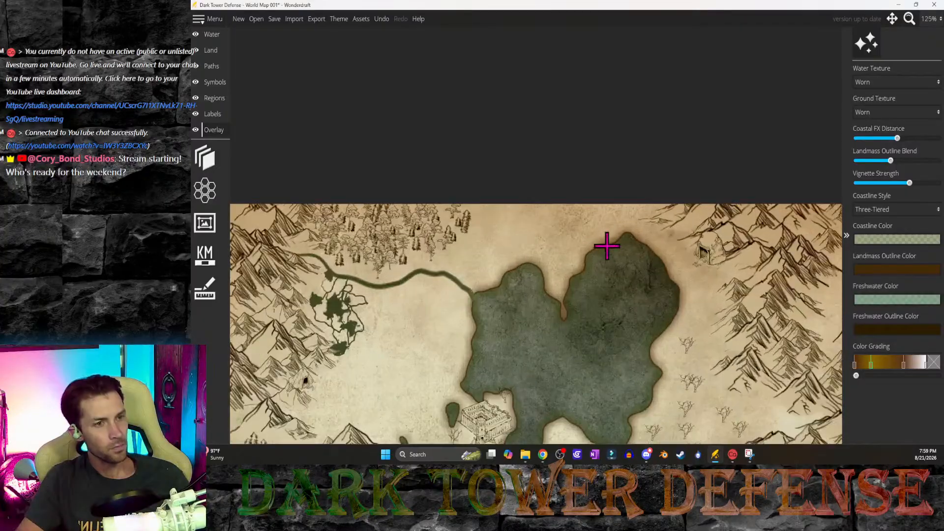
scroll(398, 317, "up", 1)
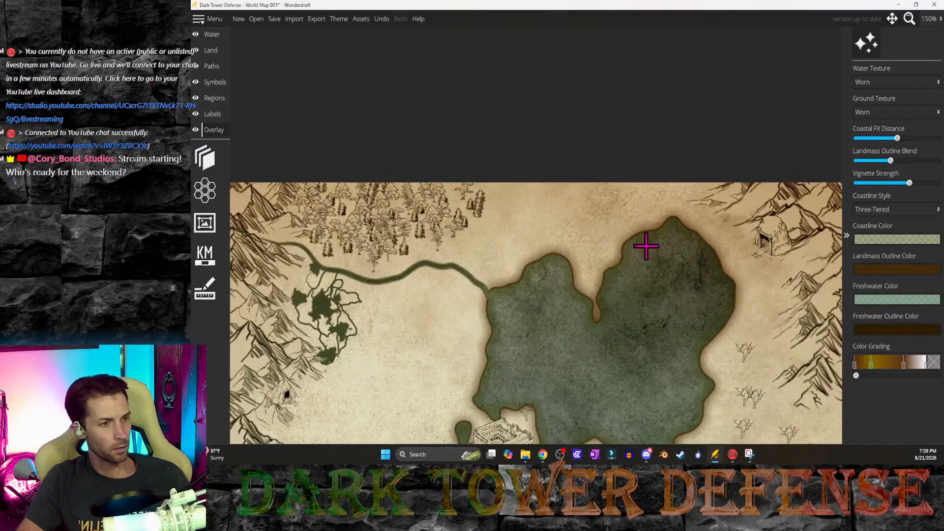
middle_click_drag(662, 258, 581, 279)
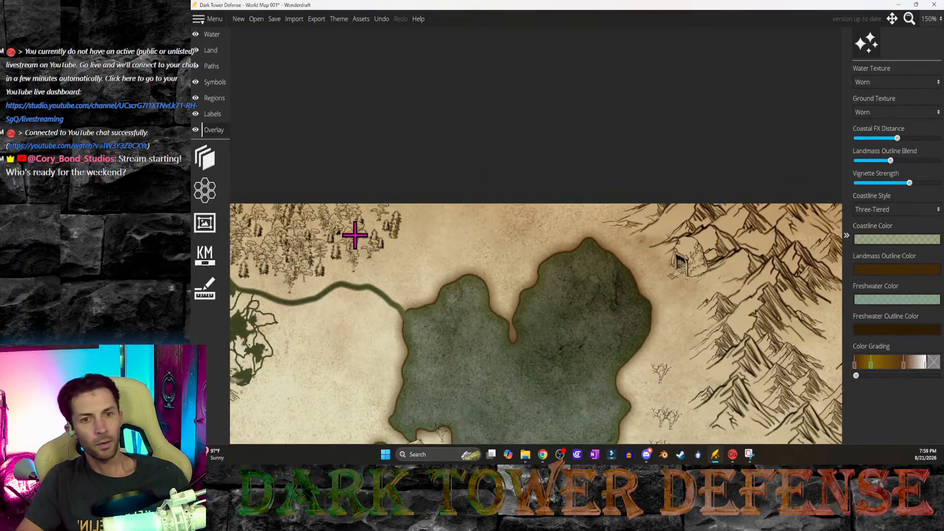
middle_click_drag(478, 337, 474, 289)
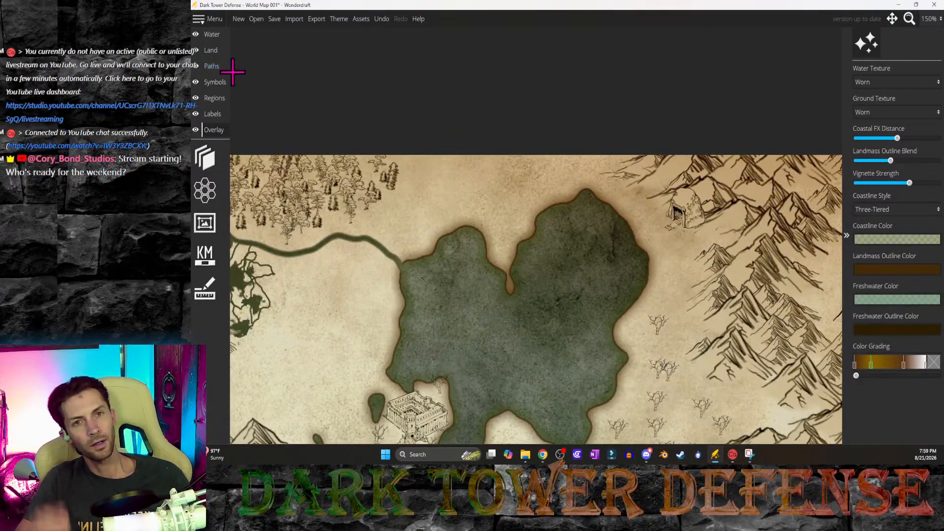
Step: Find the castle symbols and place the slim white tower at scale 20 in the lake's northeastern lobe
left_click(217, 84)
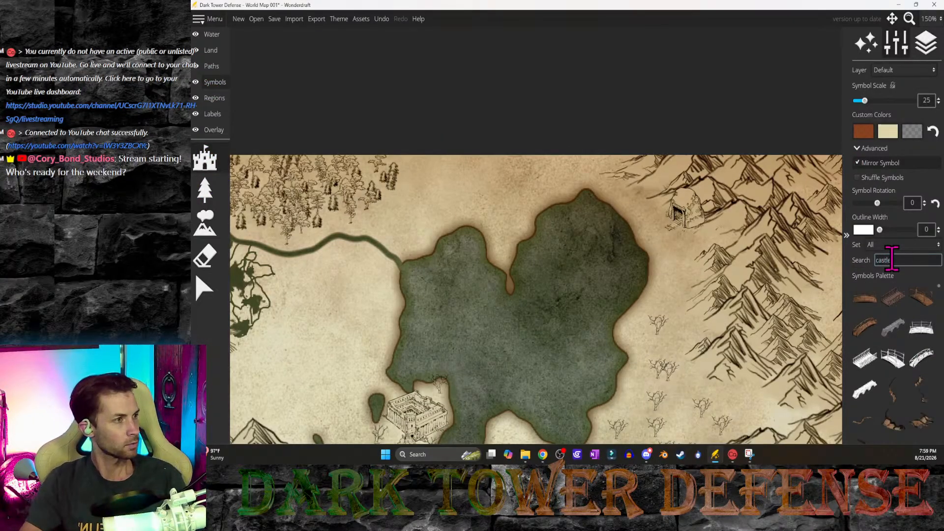
scroll(902, 379, "down", 5)
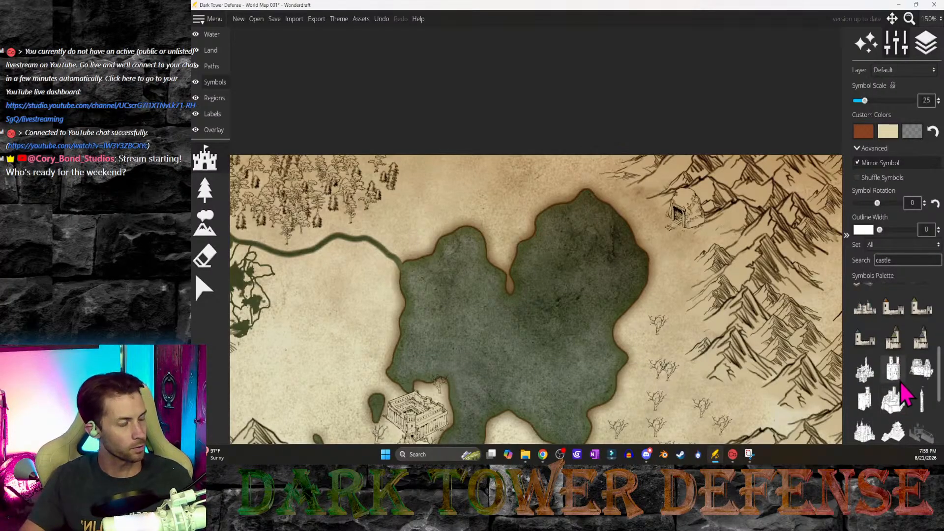
scroll(915, 428, "down", 1)
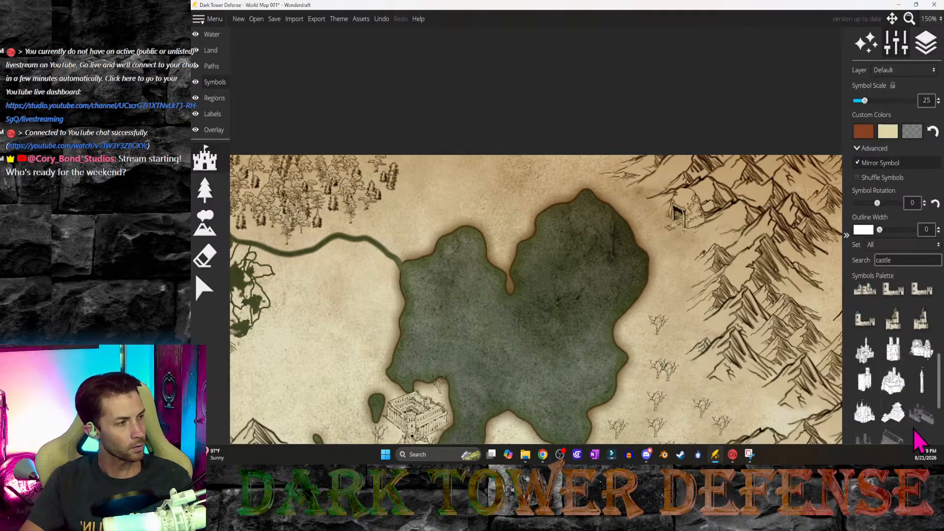
left_click(922, 381)
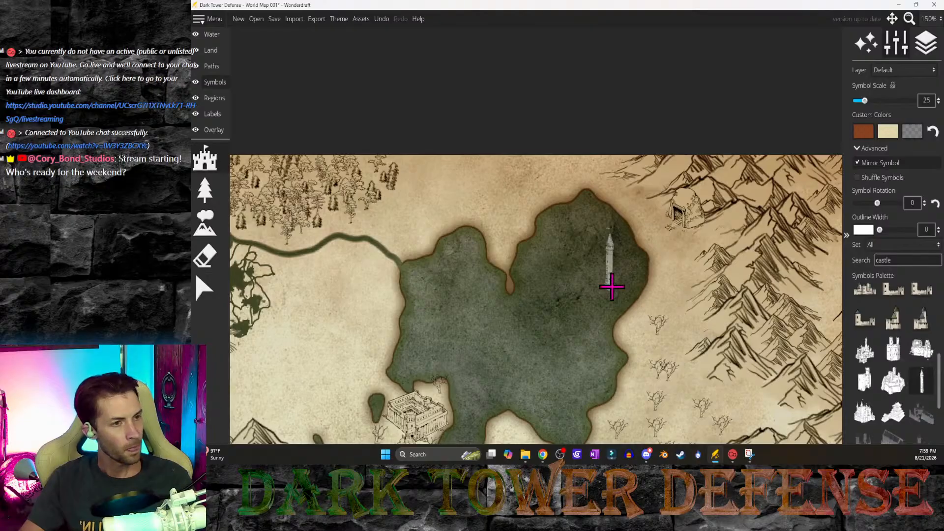
scroll(590, 267, "up", 1, "ctrl")
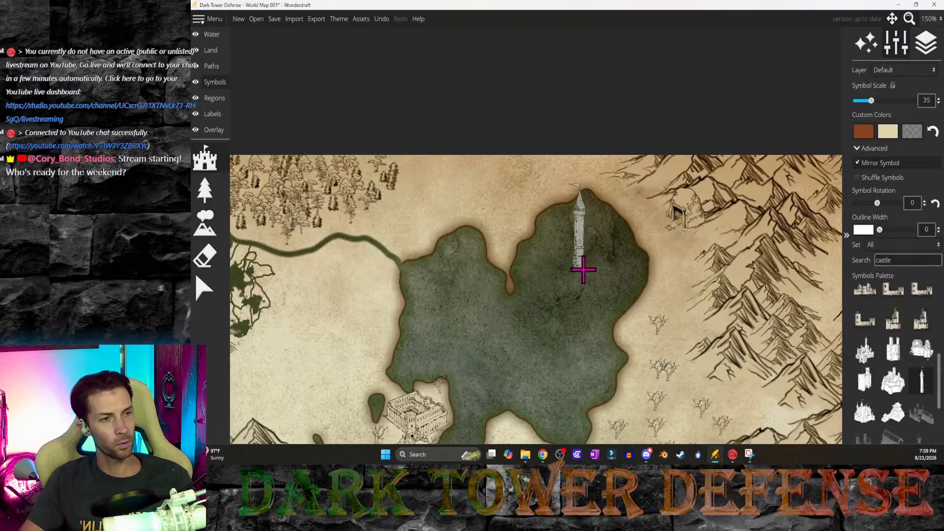
scroll(583, 272, "down", 1, "ctrl")
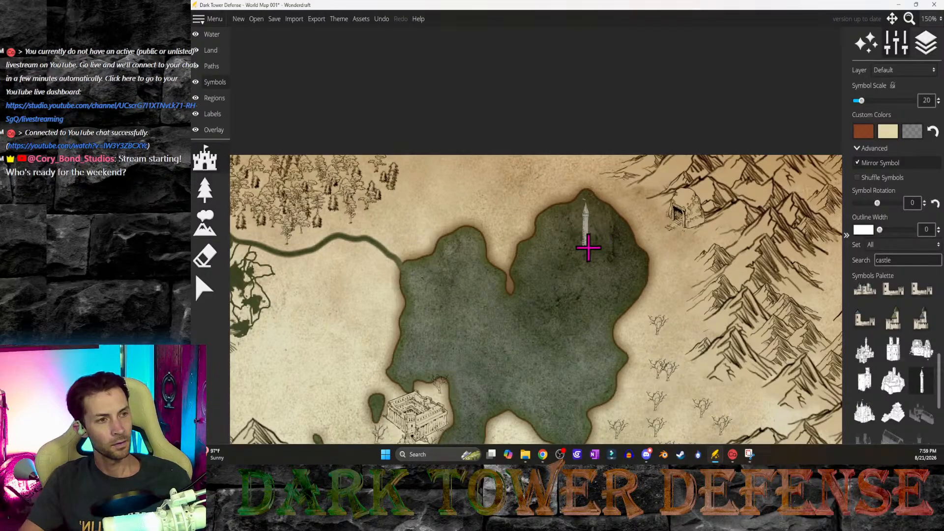
left_click(588, 247)
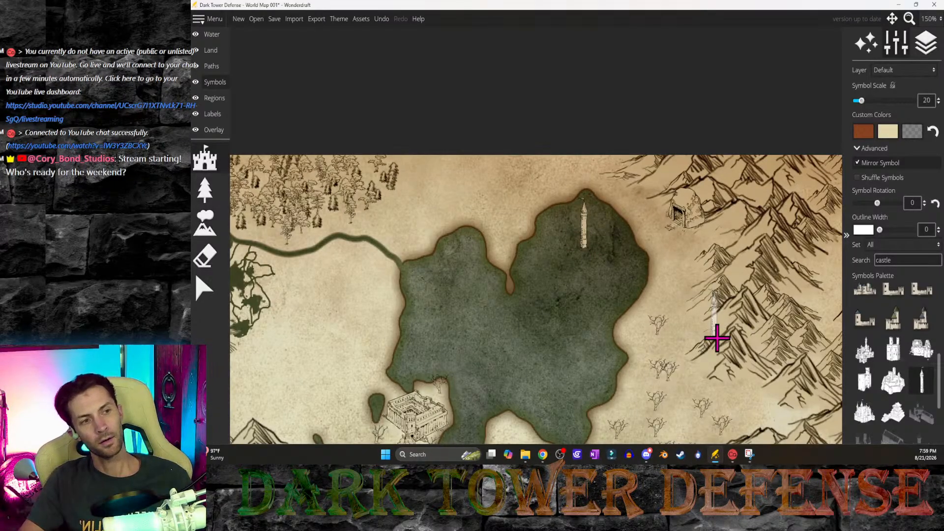
key("ctrl+z")
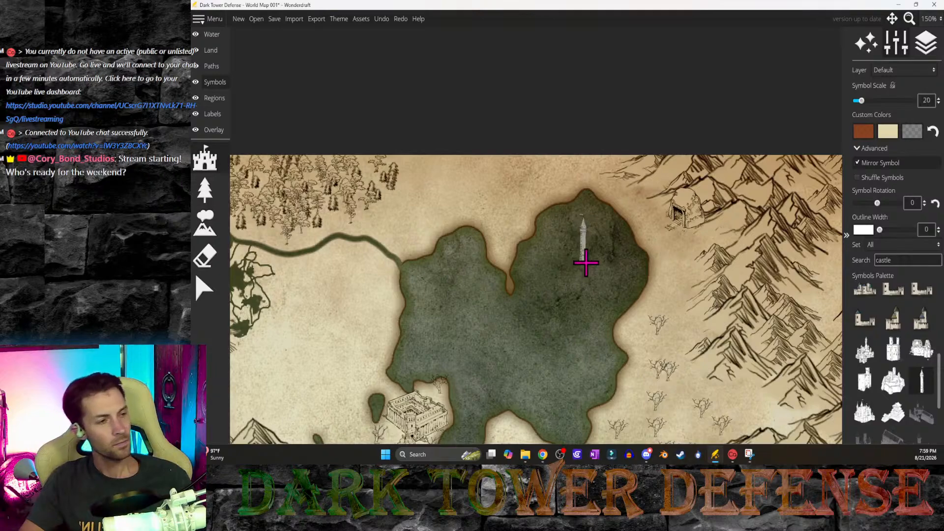
left_click(586, 263)
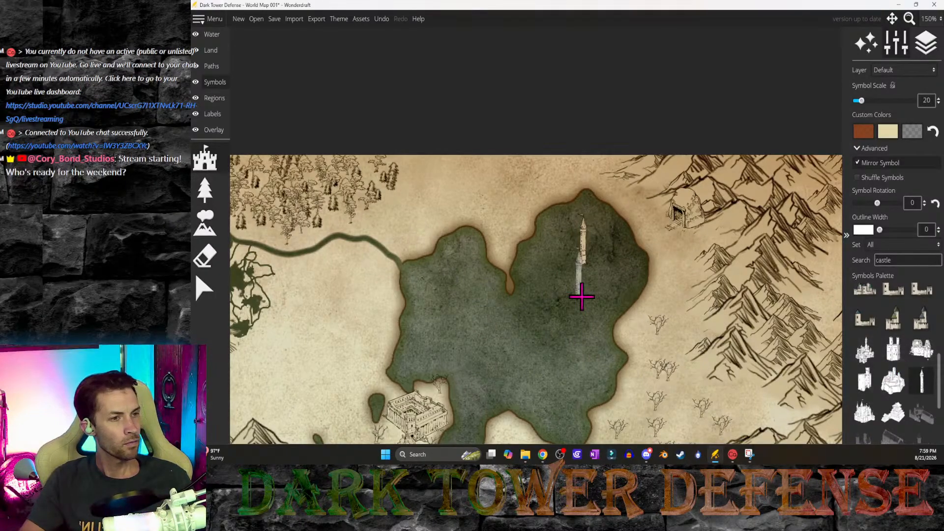
Step: Try the white castle with one tall spire at scale 30 just below the lake tower, then undo it
left_click(865, 350)
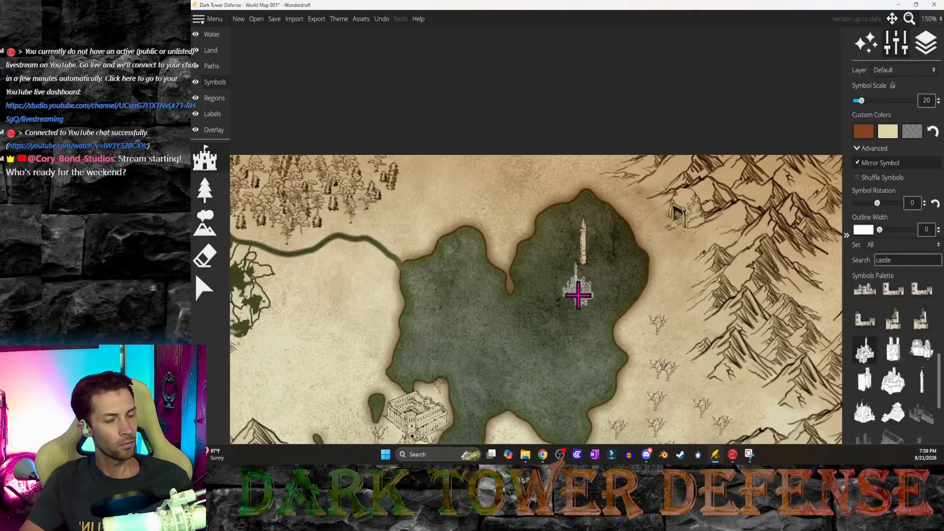
scroll(579, 295, "up", 2, "shift")
left_click(572, 296)
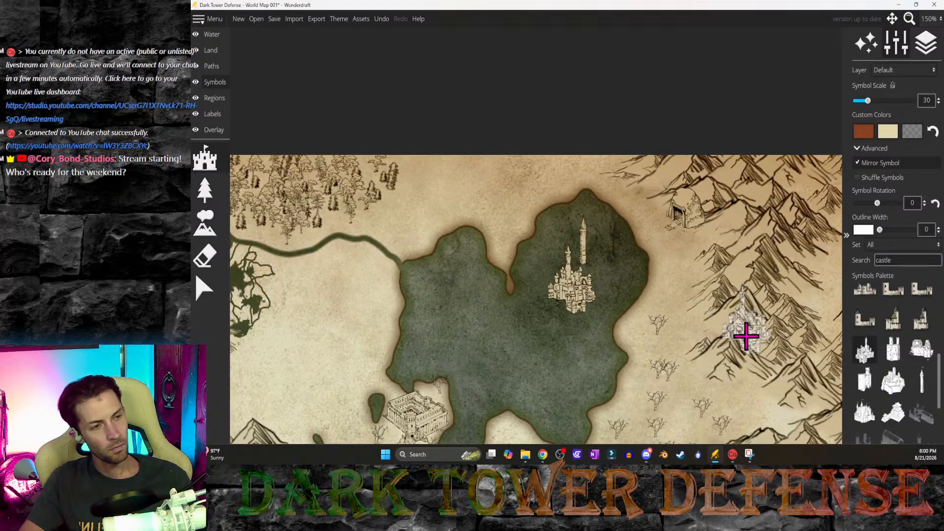
key("ctrl+z")
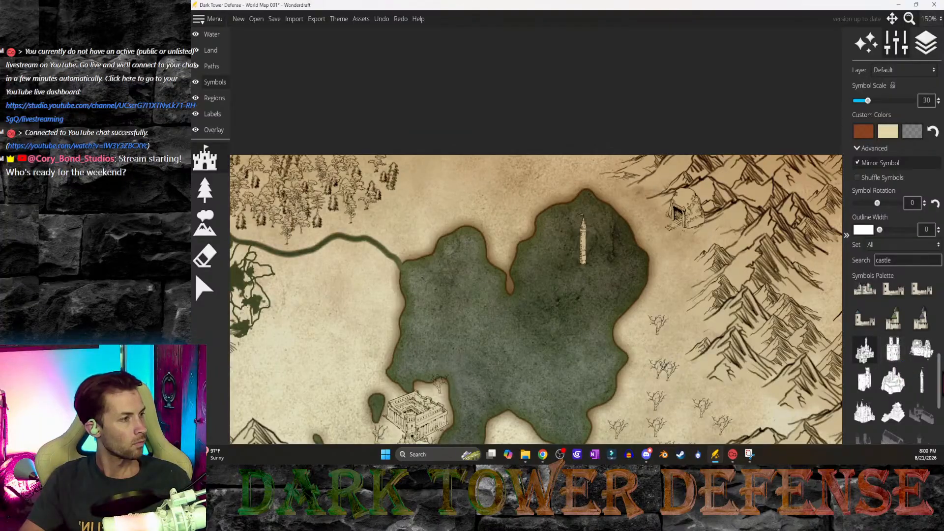
Step: Preview other white castle symbols at scale 40 over the lake to compare them with the slim tower
left_click(922, 380)
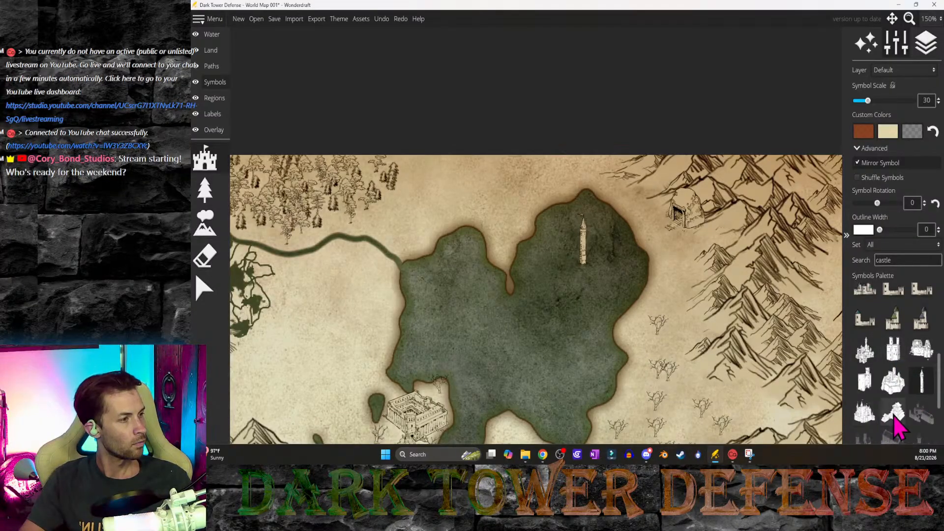
left_click(865, 379)
scroll(586, 295, "up", 2, "shift")
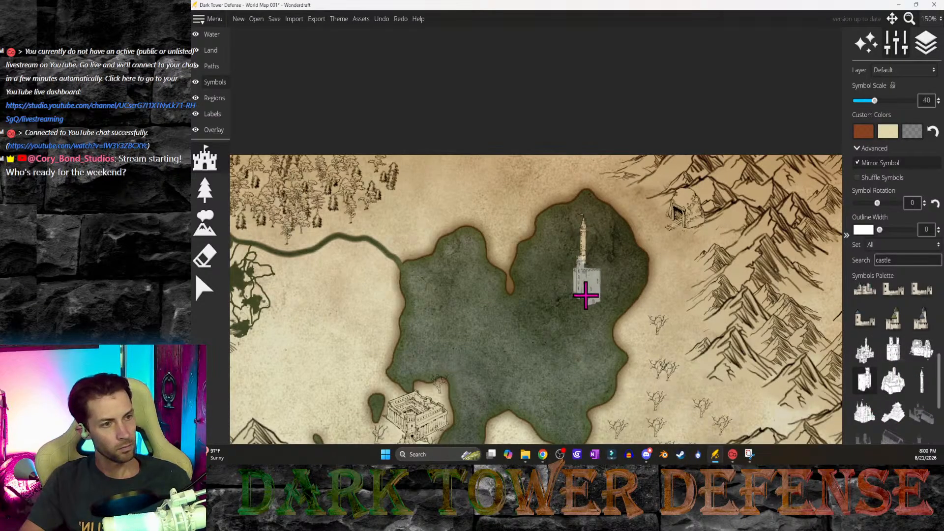
left_click(894, 349)
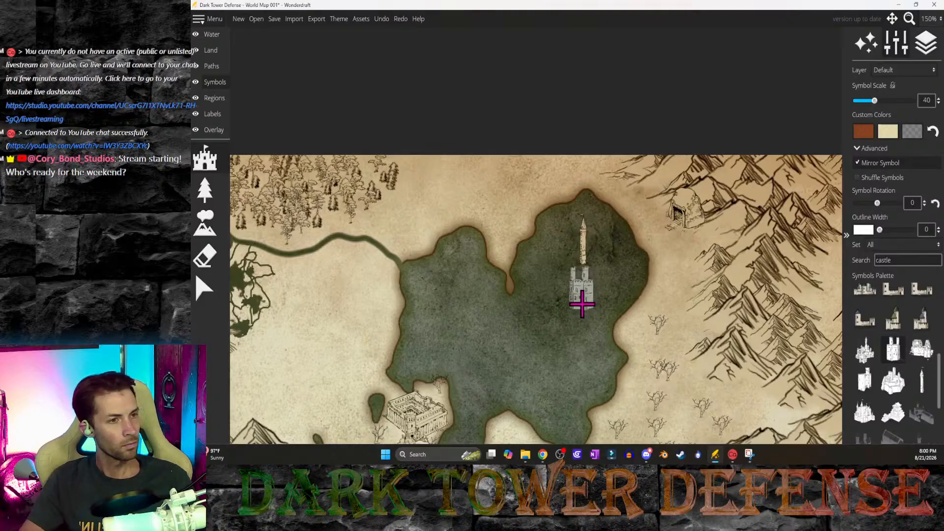
scroll(893, 403, "down", 3)
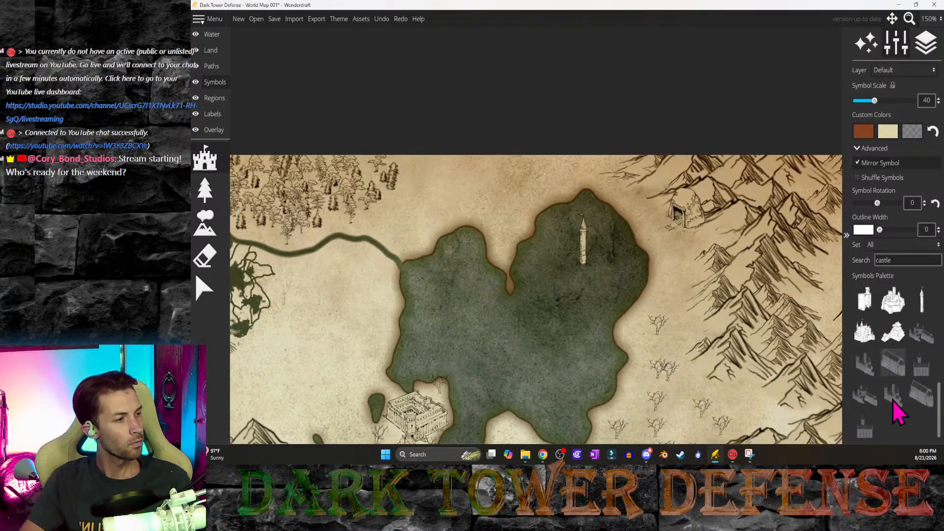
scroll(895, 408, "up", 2)
left_click(865, 329)
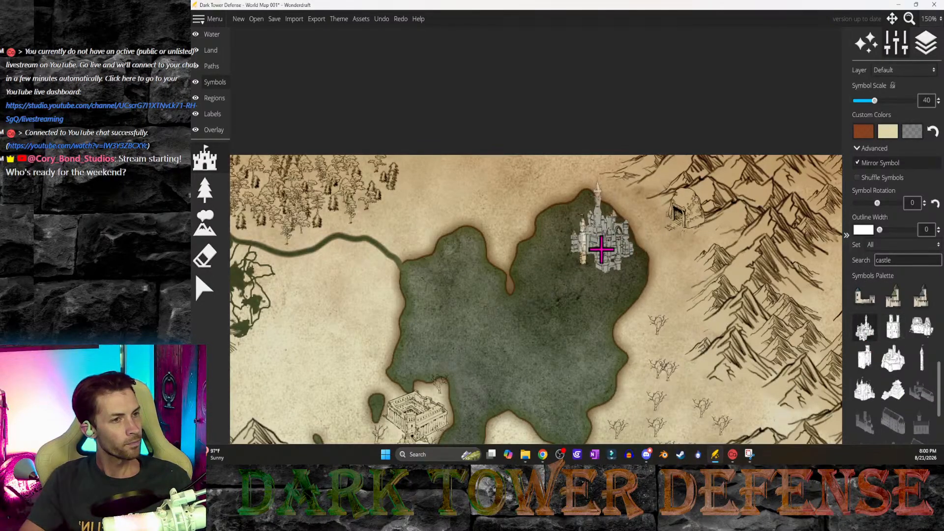
Step: Erase the slim tower from the lake's northeastern lobe
left_click(205, 255)
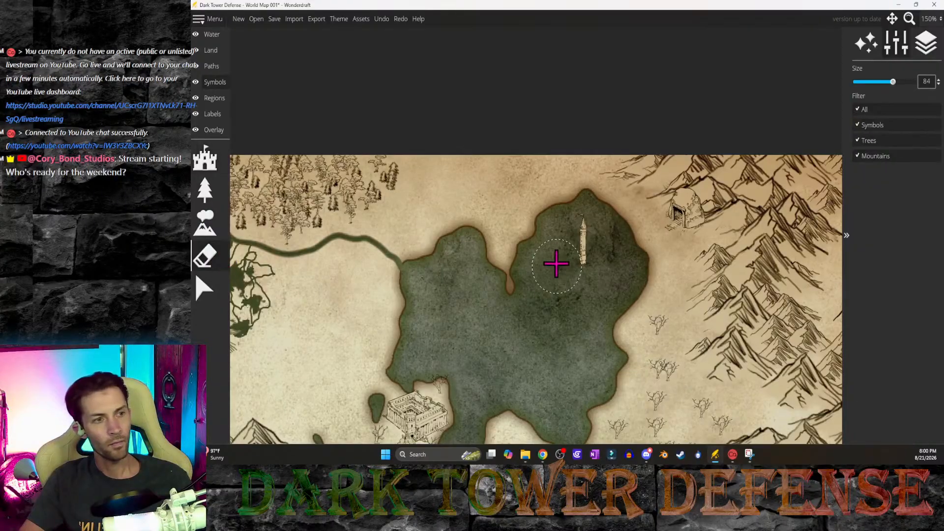
left_click(575, 252)
Step: Search the symbols for "castle" and place the white multi-spired castle at scale 25 in the middle of the lake's northeastern lobe
left_click(205, 158)
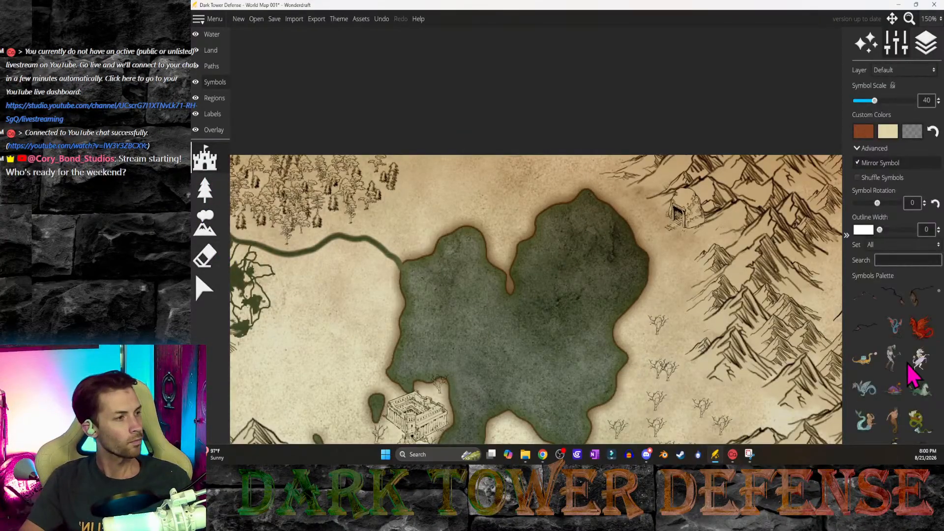
scroll(910, 364, "up", 5)
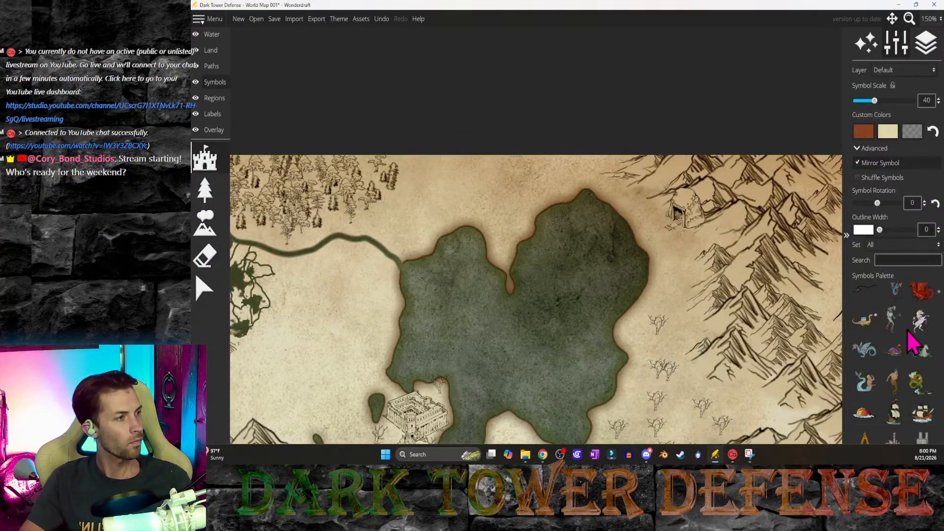
left_click(895, 259)
type("castle")
left_click(865, 334)
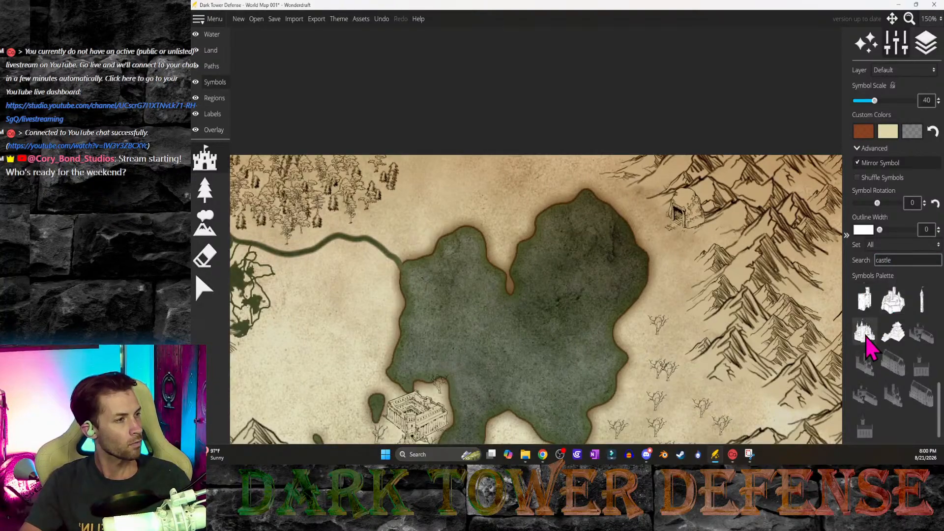
scroll(590, 272, "down", 3)
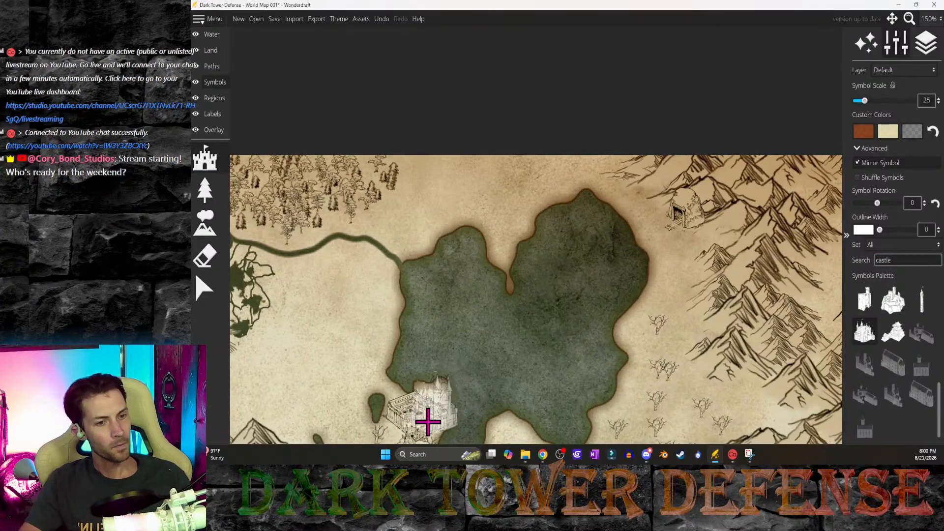
left_click(582, 256)
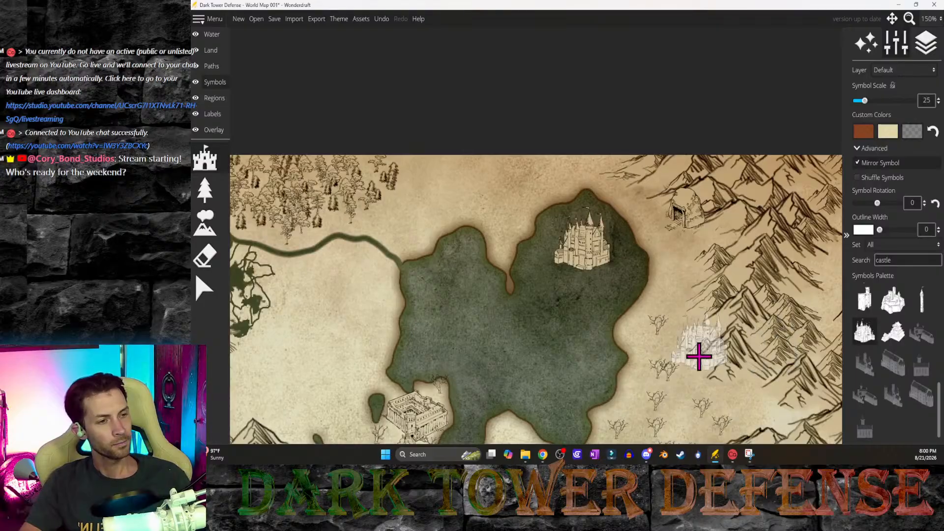
key("ctrl+z")
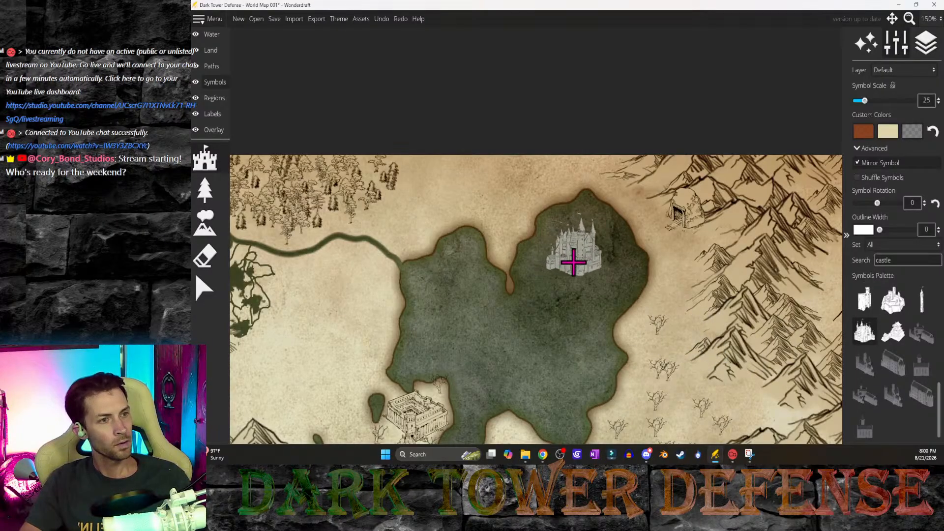
left_click(577, 262)
Step: Set the symbol scale to 20 and review the whole map with the lake castle in place
scroll(651, 300, "down", 3, "shift")
scroll(652, 299, "up", 2, "shift")
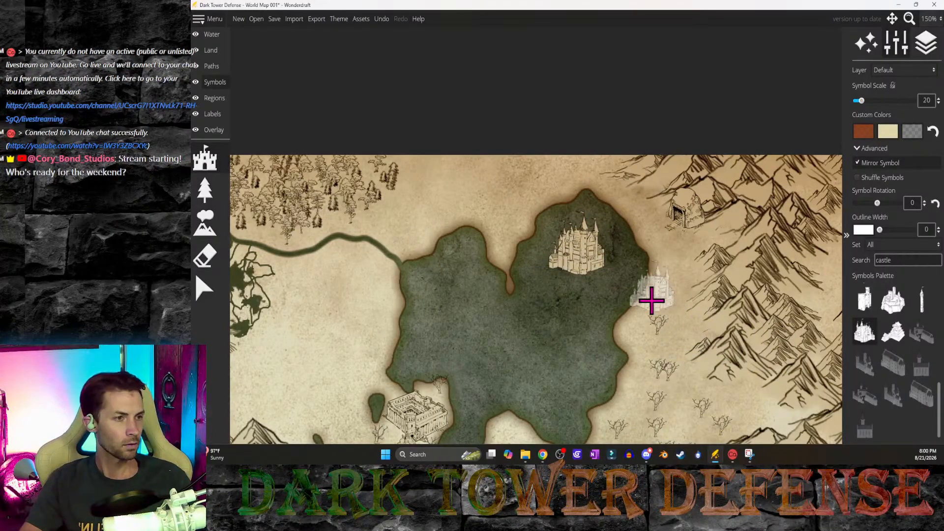
scroll(651, 300, "down", 2)
middle_click_drag(702, 388, 660, 310)
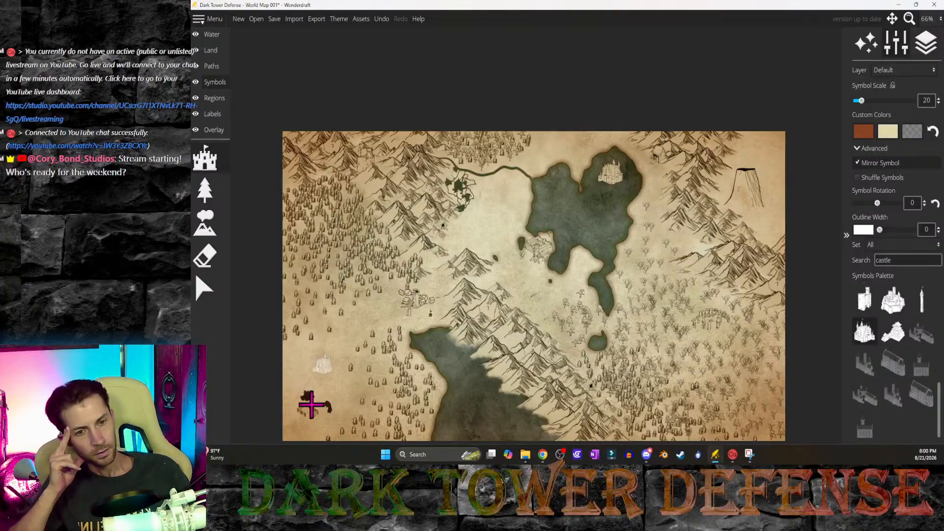
Step: Erase the two dark rock symbols beside the fenced pen in the map's southwestern corner
scroll(389, 397, "up", 3)
scroll(447, 354, "up", 5)
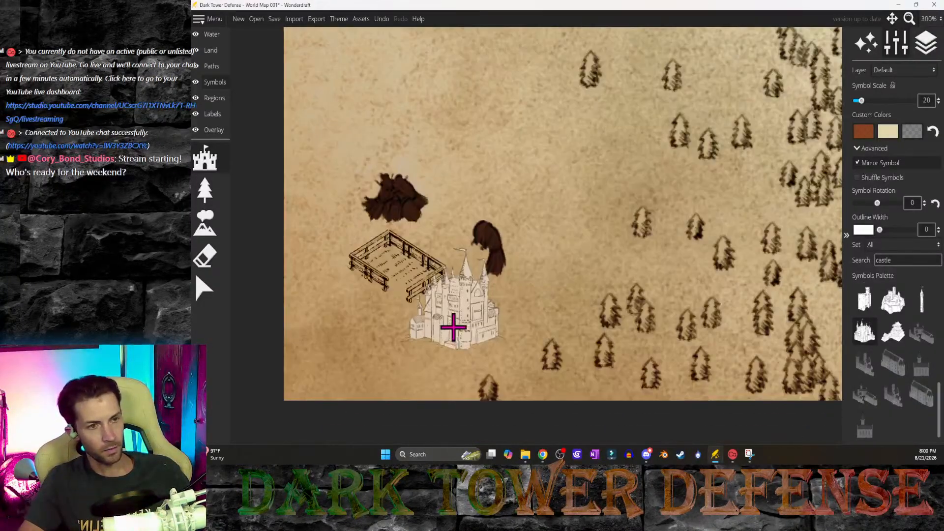
left_click(205, 256)
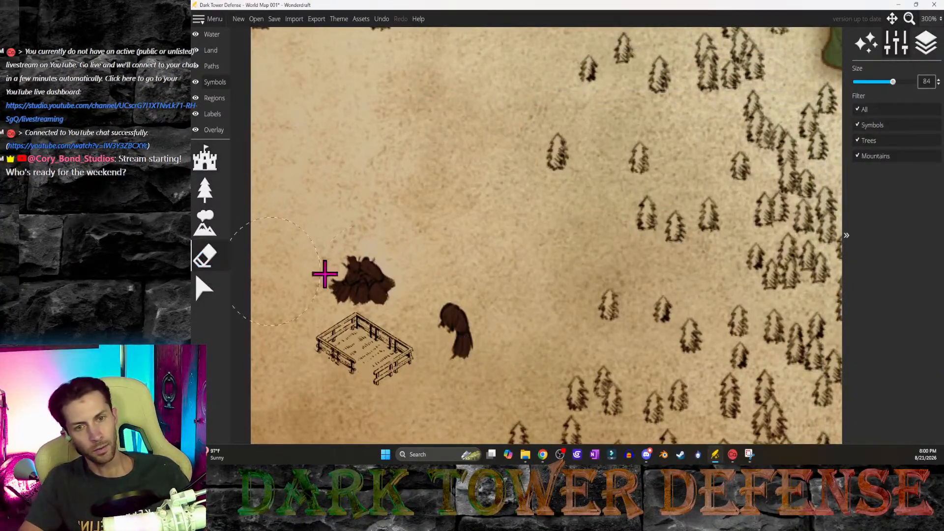
mouse_move(322, 274)
left_mouse_down()
mouse_move(371, 253)
mouse_move(482, 276)
mouse_move(468, 320)
left_mouse_up()
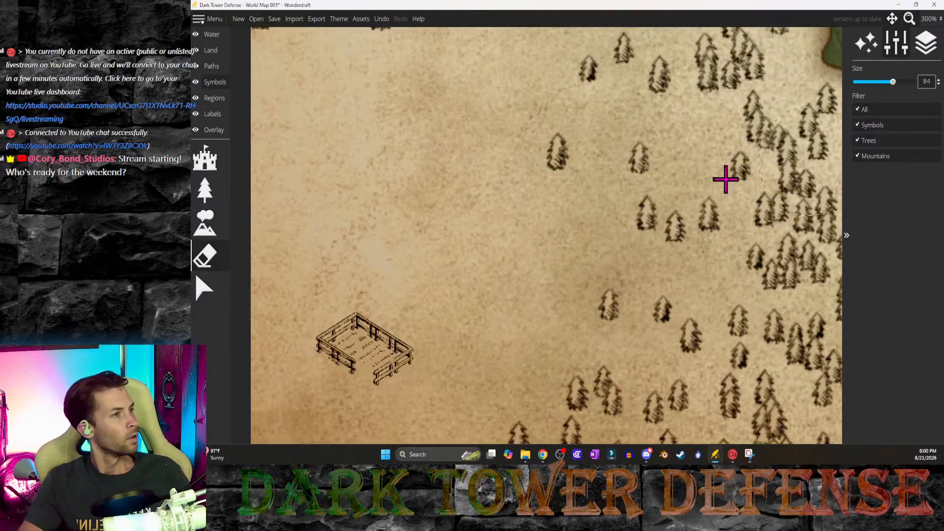
Step: Find the white windmill-with-fields symbol and place it at scale 40 just north of the fenced pen in the southwestern corner
left_click(204, 157)
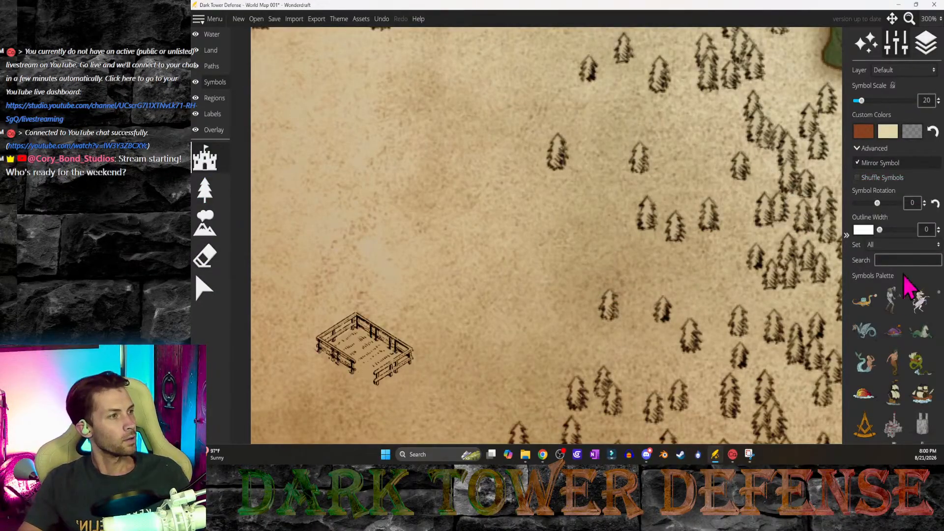
scroll(930, 305, "down", 2)
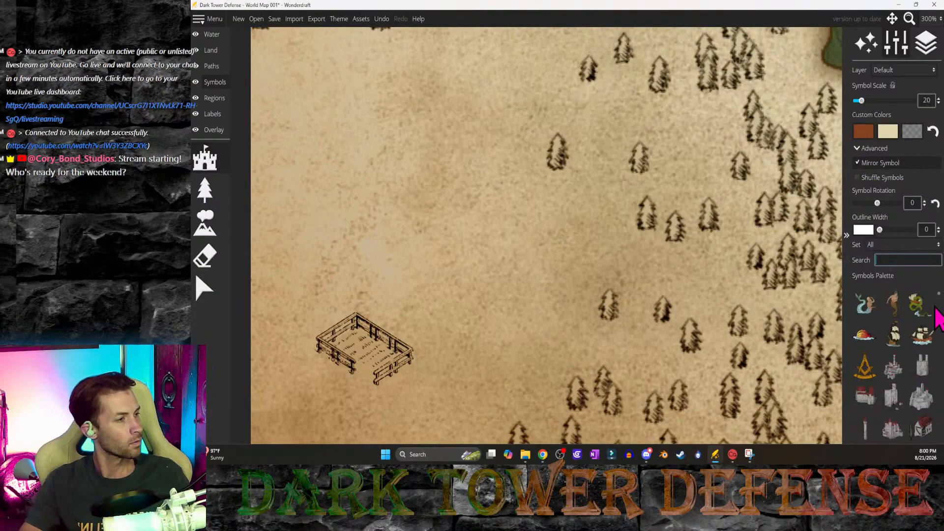
scroll(938, 332, "down", 5)
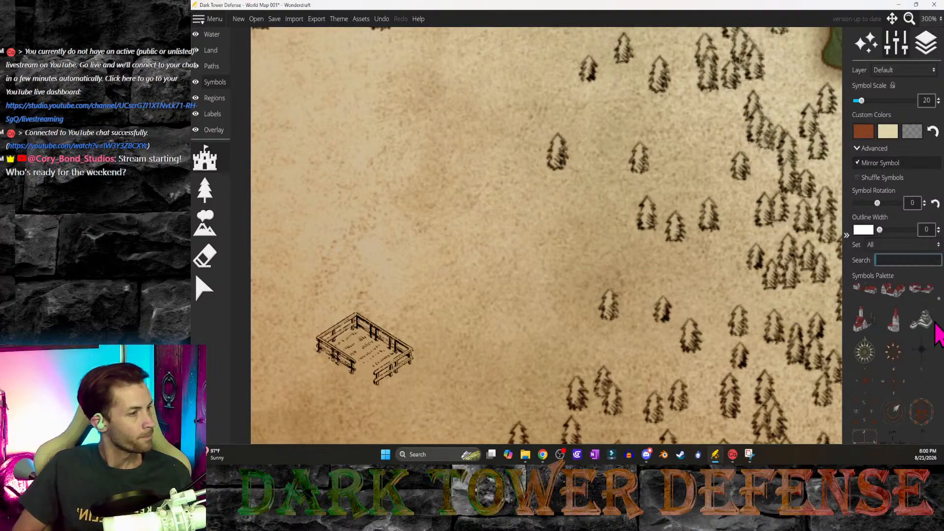
scroll(940, 336, "down", 6)
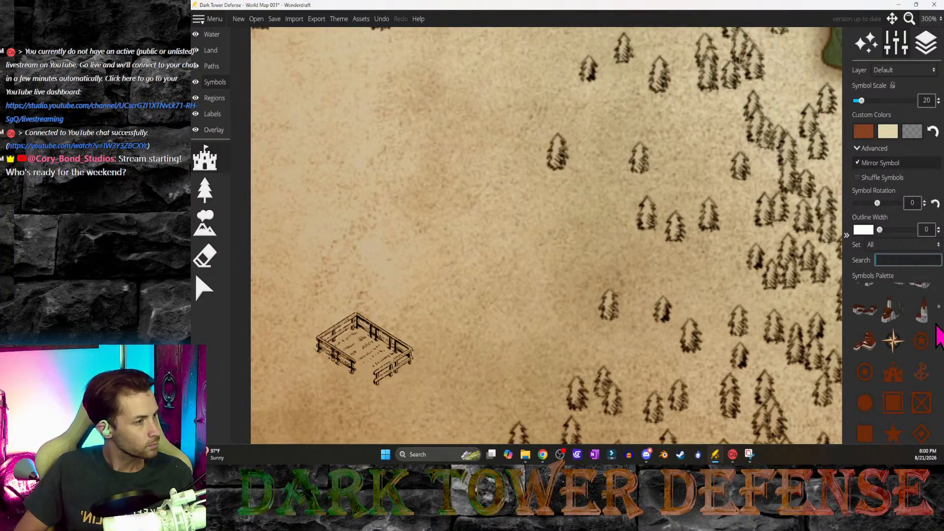
scroll(940, 335, "down", 2)
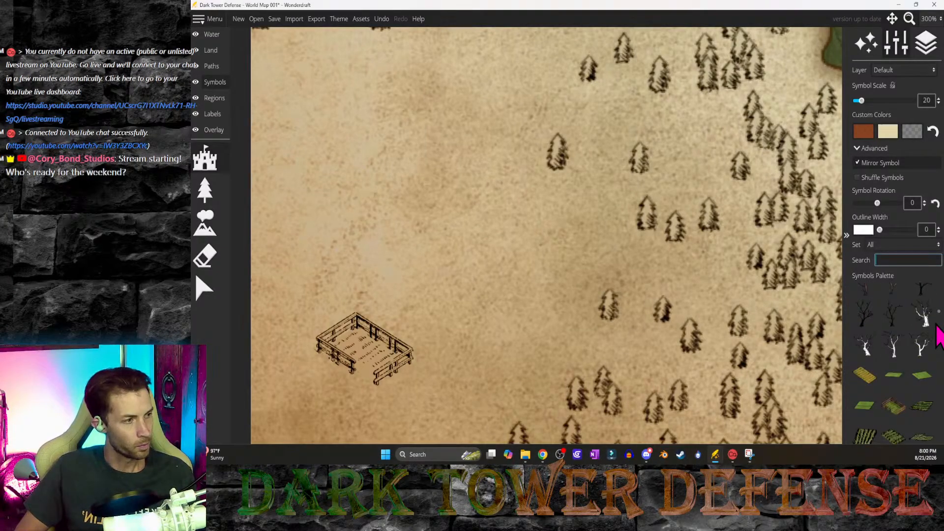
scroll(939, 335, "down", 4)
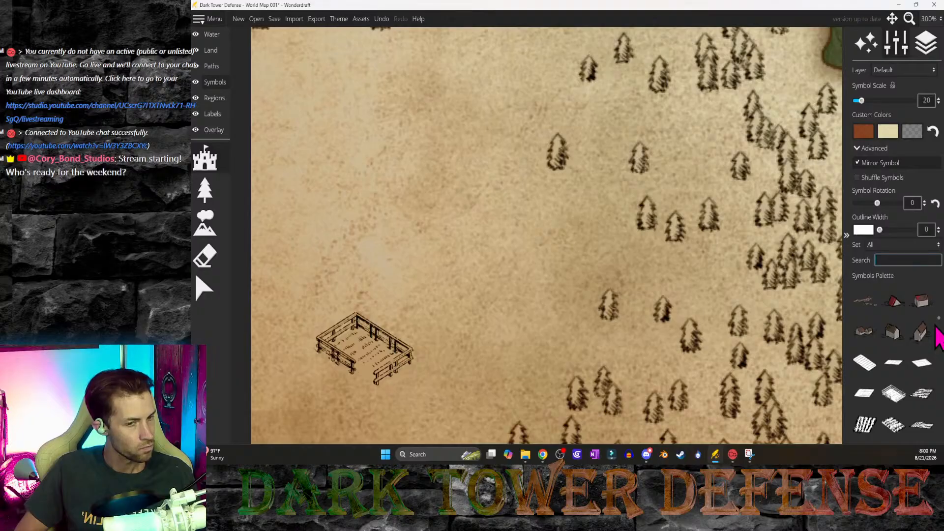
scroll(938, 337, "down", 2)
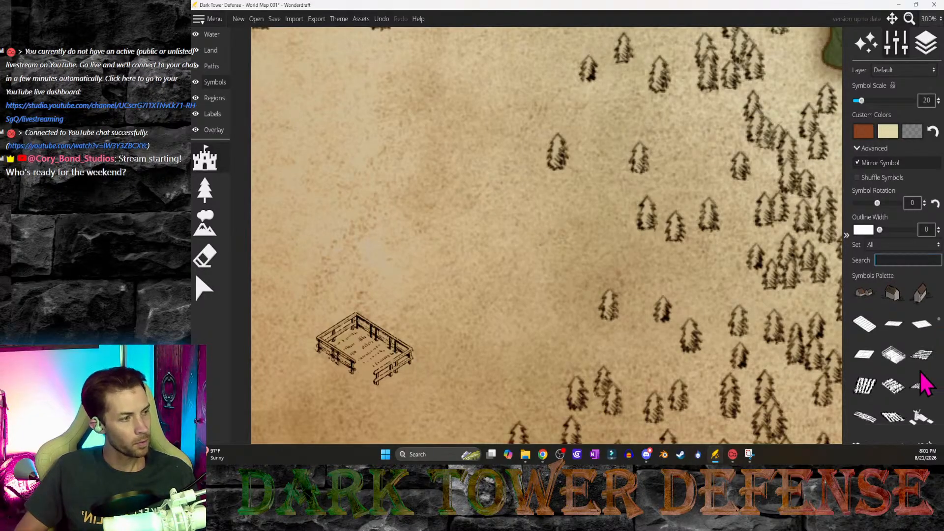
left_click(920, 422)
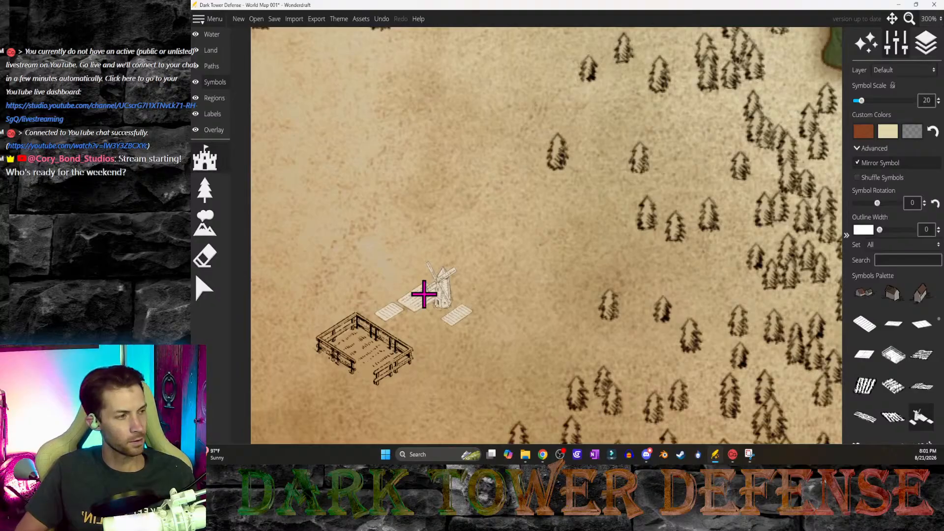
scroll(425, 294, "up", 5)
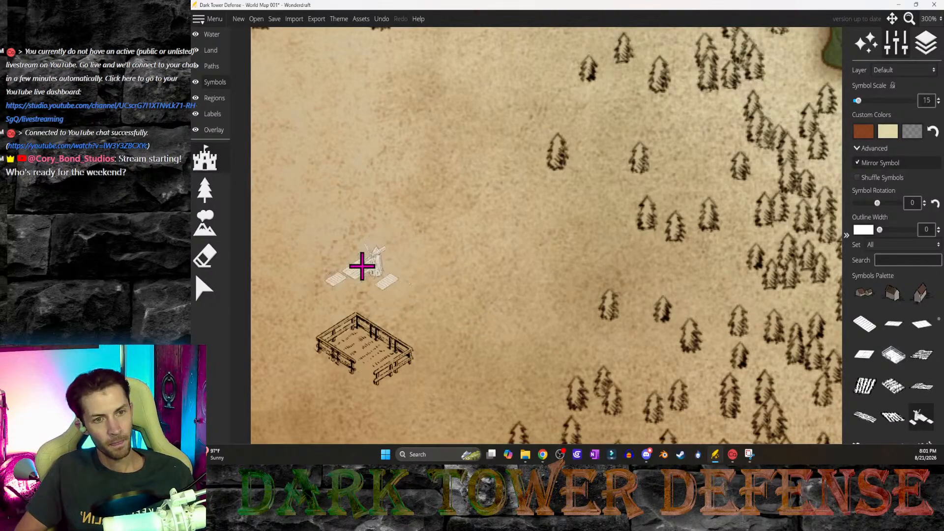
scroll(362, 265, "up", 15)
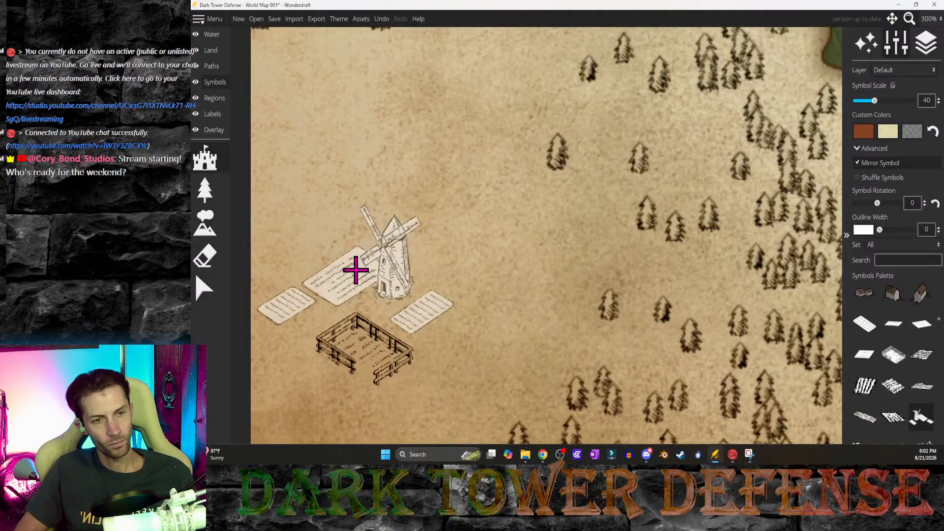
left_click(356, 270)
Step: Examine the whole map from the new windmill past the village, lake castle, ruins and forests to judge what needs changing
scroll(610, 310, "down", 3)
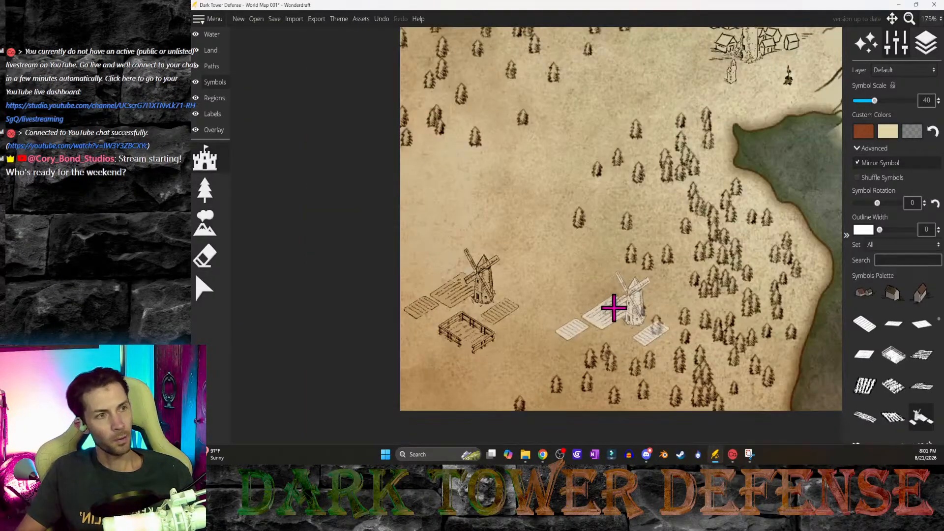
scroll(679, 270, "down", 1)
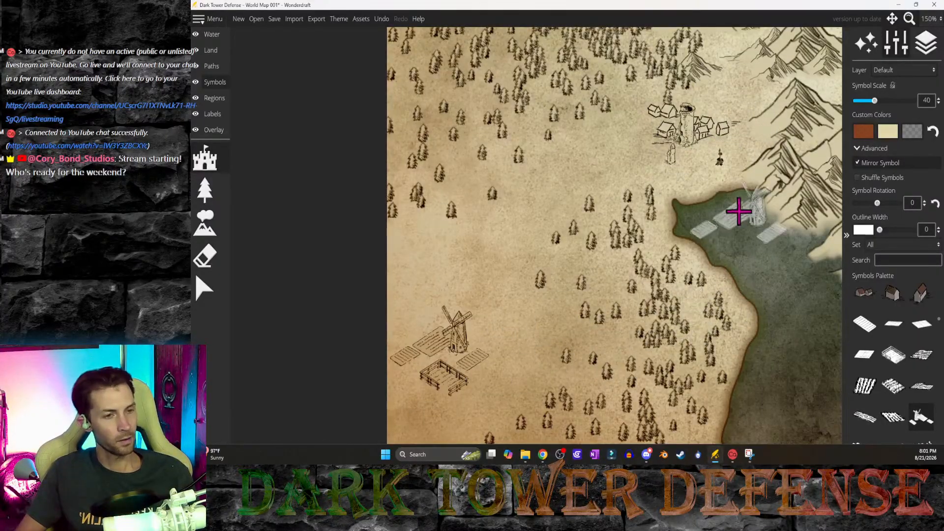
middle_click_drag(739, 212, 433, 391)
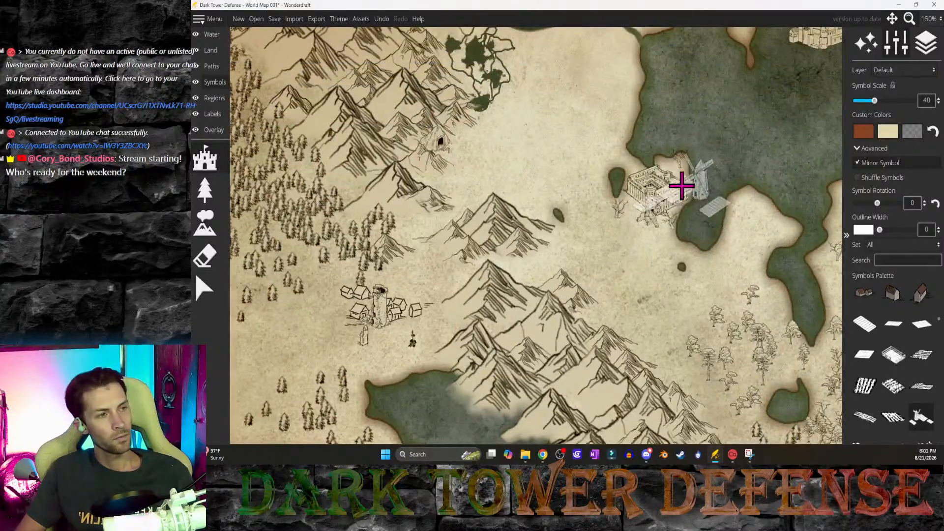
middle_click_drag(643, 201, 603, 336)
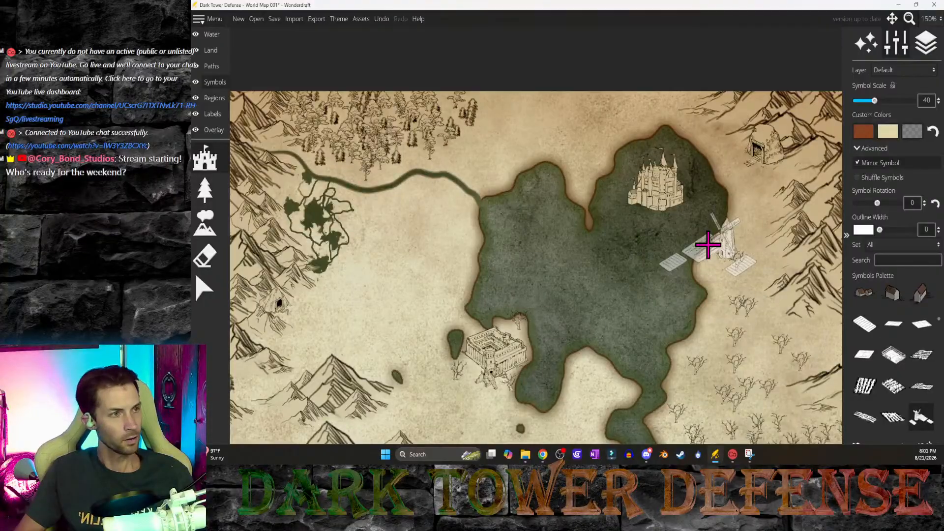
middle_click_drag(725, 282, 453, 54)
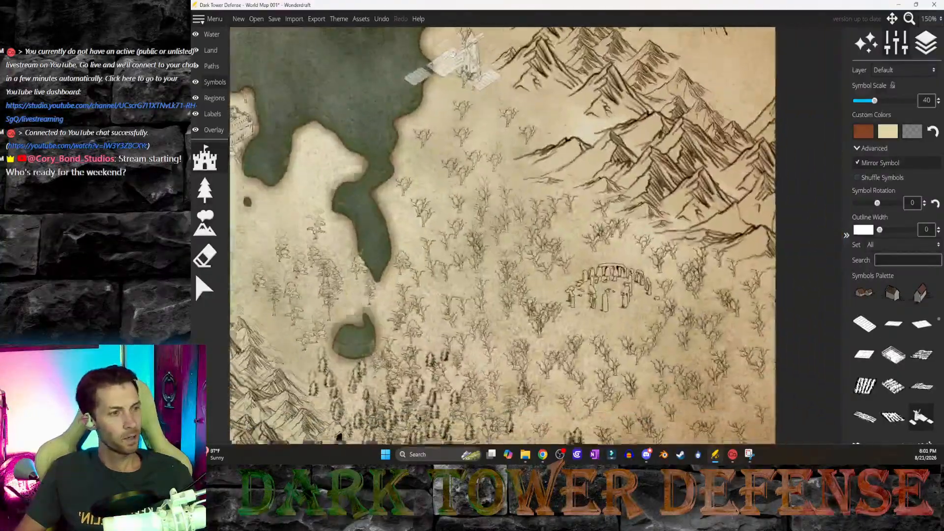
middle_click_drag(546, 327, 696, 313)
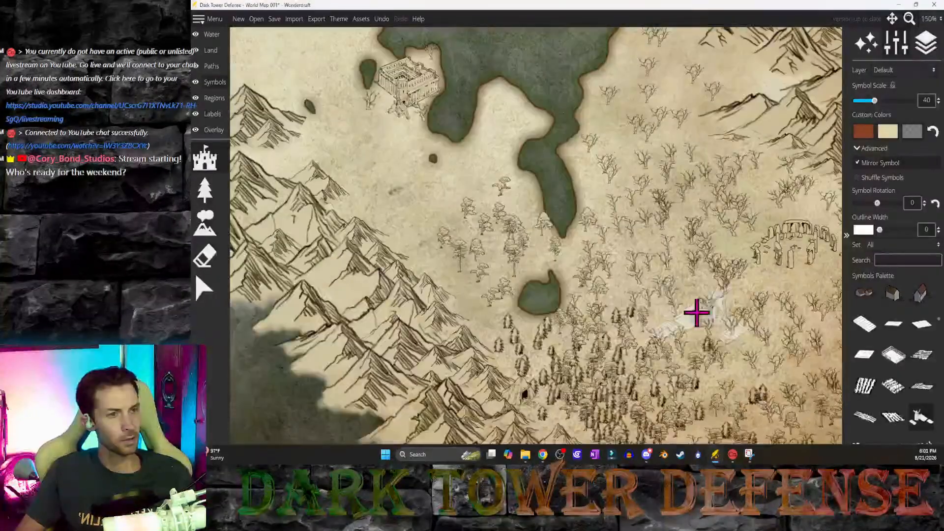
scroll(572, 281, "down", 3)
middle_click_drag(447, 243, 648, 301)
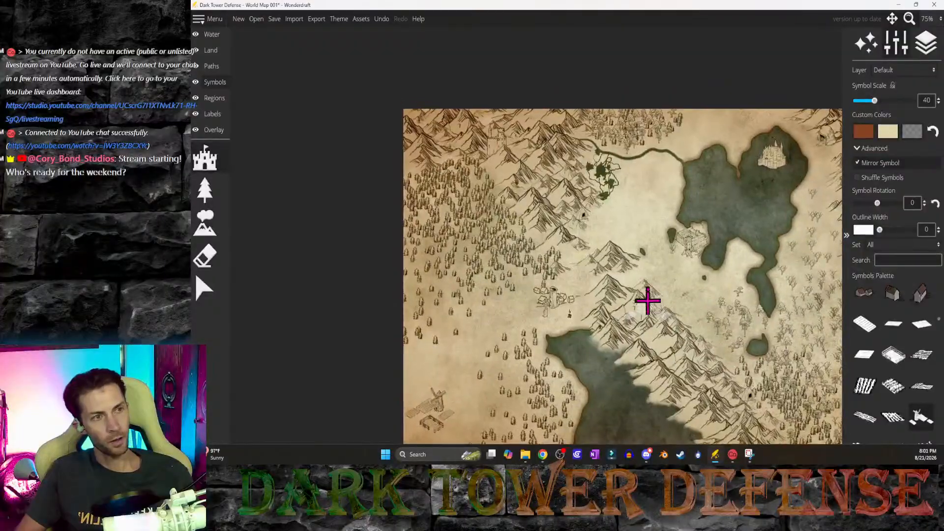
scroll(605, 167, "up", 3)
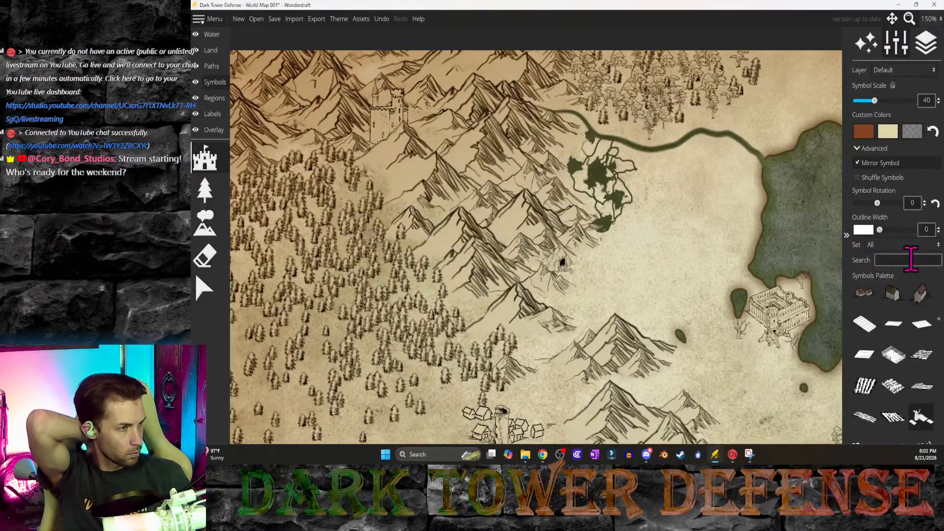
middle_click_drag(663, 353, 596, 298)
middle_click_drag(718, 288, 763, 194)
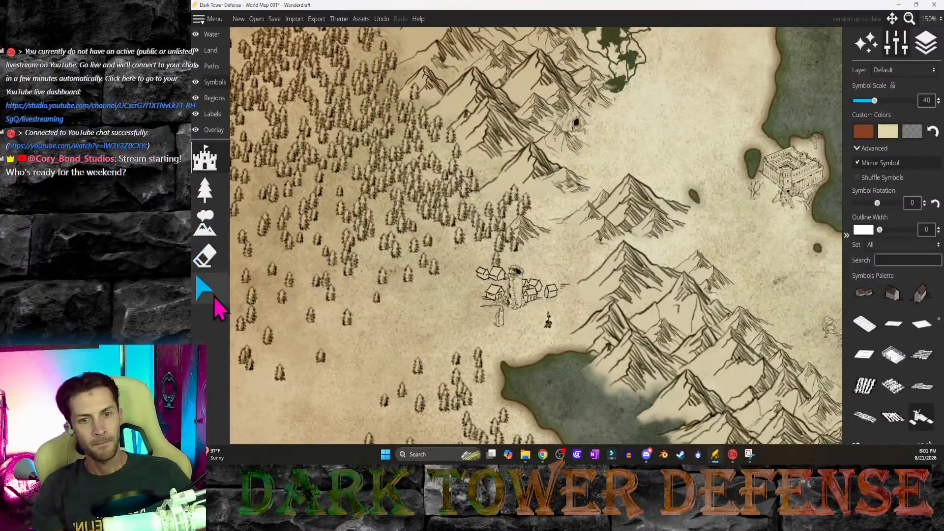
Step: Erase the ruined tower from the middle of the village west of the central mountains, using eraser size 80
left_click(205, 255)
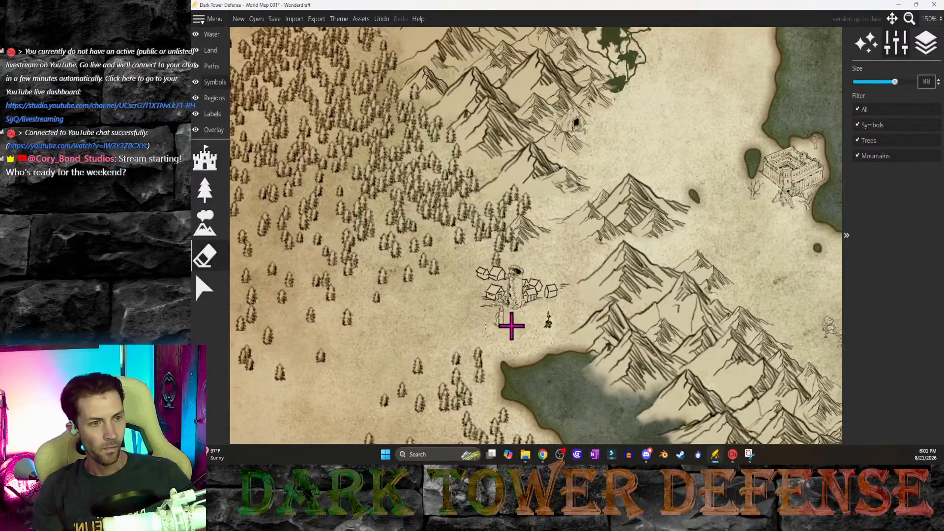
scroll(510, 332, "down", 2, "ctrl")
left_click(505, 341)
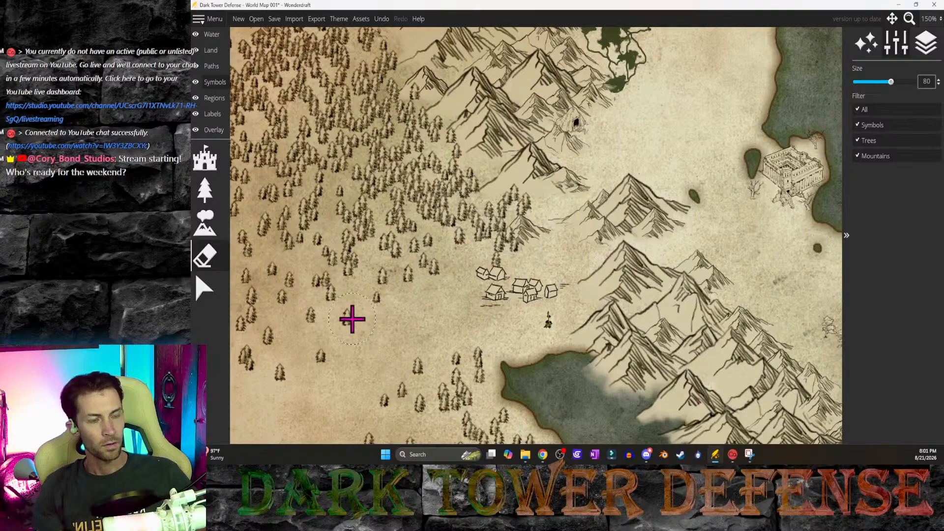
Step: Search the symbols for "castle" and browse the castle designs for a replacement tower
left_click(207, 160)
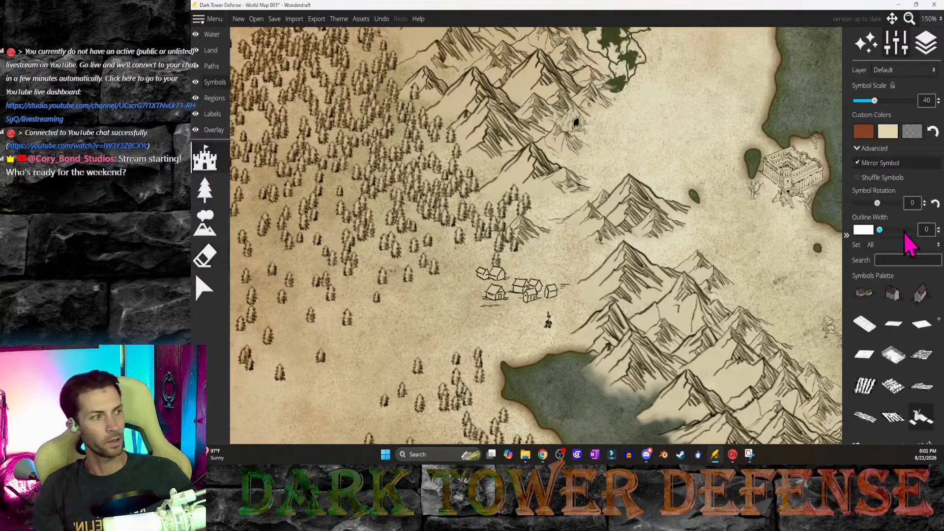
left_click(906, 261)
type("cast")
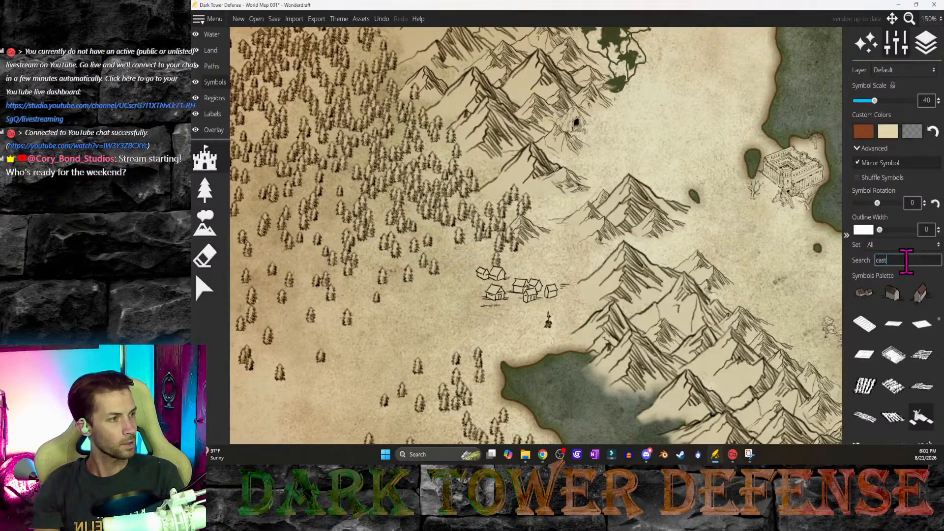
type("le")
scroll(906, 337, "up", 3)
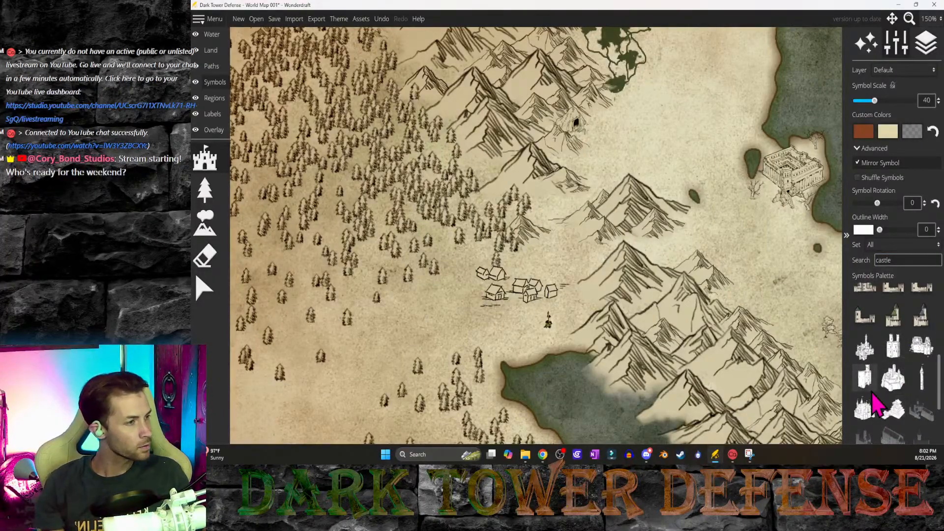
scroll(883, 400, "down", 3)
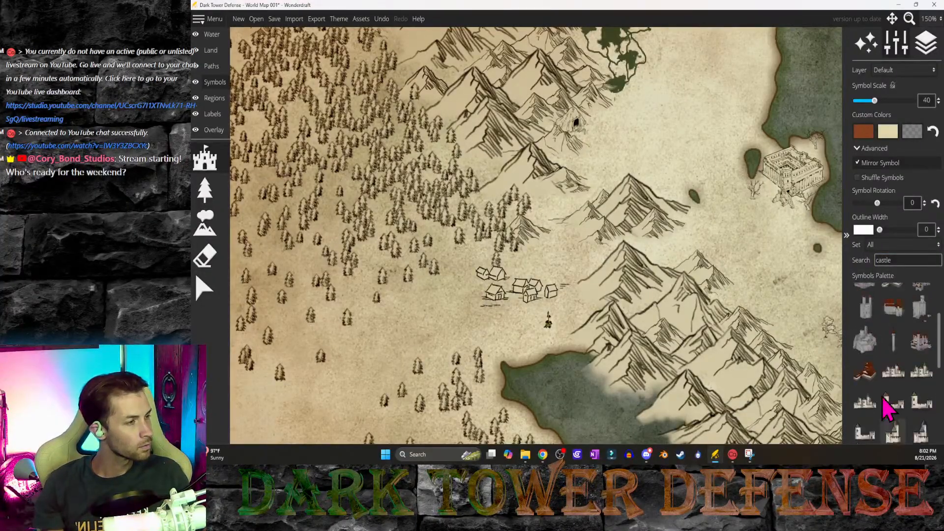
scroll(886, 400, "up", 5)
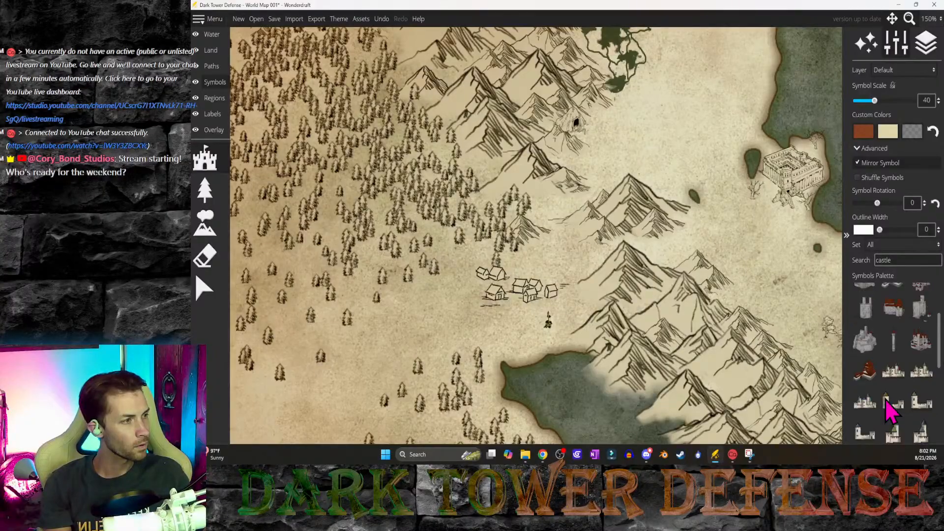
Step: Find the broken ruined-tower symbol with a "ruin" search and place it at scale 30 on the swamp's western side, beside the northern mountains
scroll(884, 399, "down", 5)
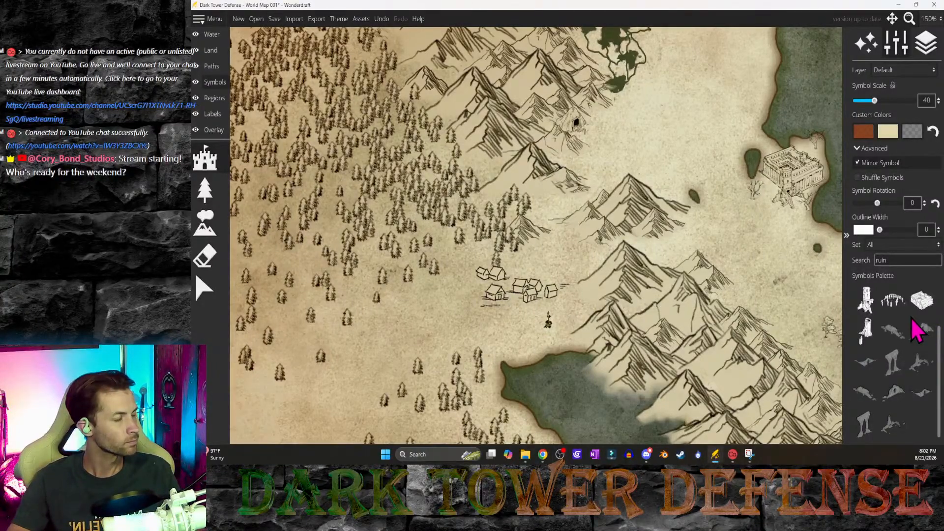
left_click(864, 335)
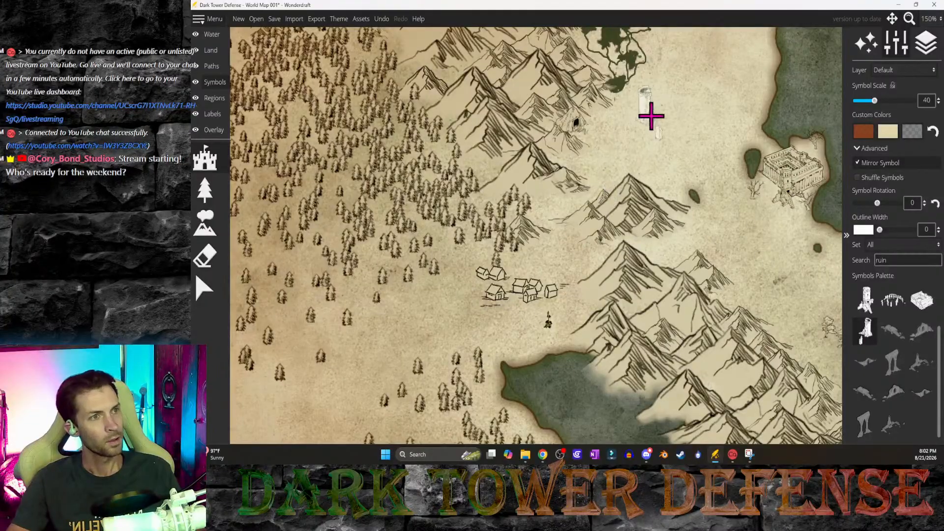
middle_click_drag(651, 116, 614, 381)
scroll(603, 359, "up", 3)
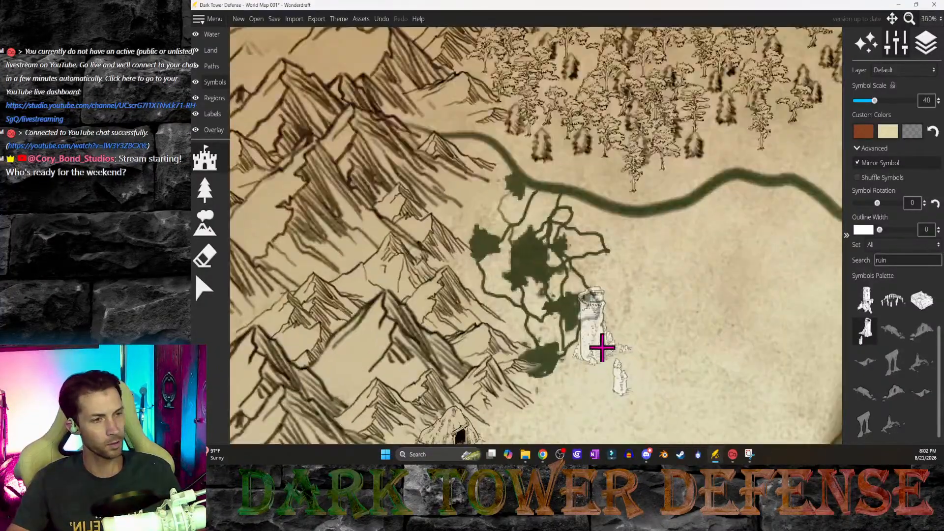
scroll(587, 246, "down", 1)
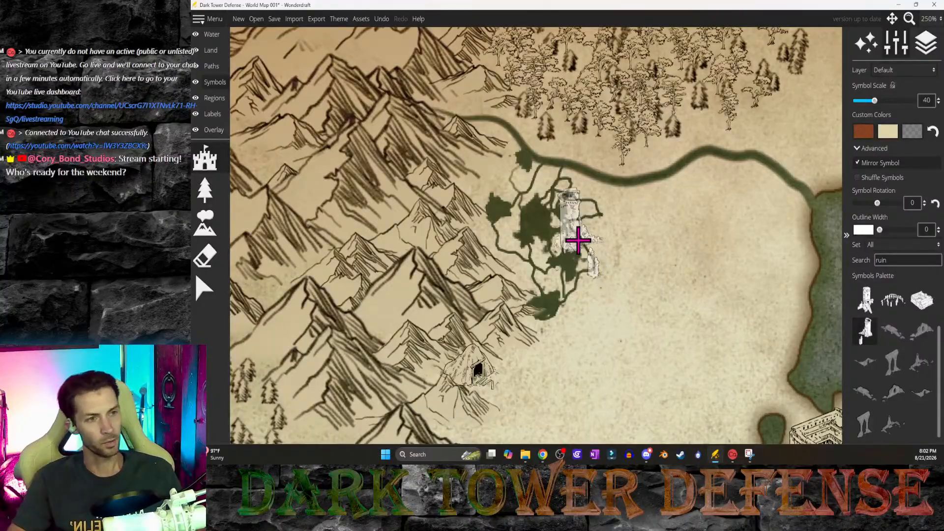
scroll(572, 209, "down", 1, "shift")
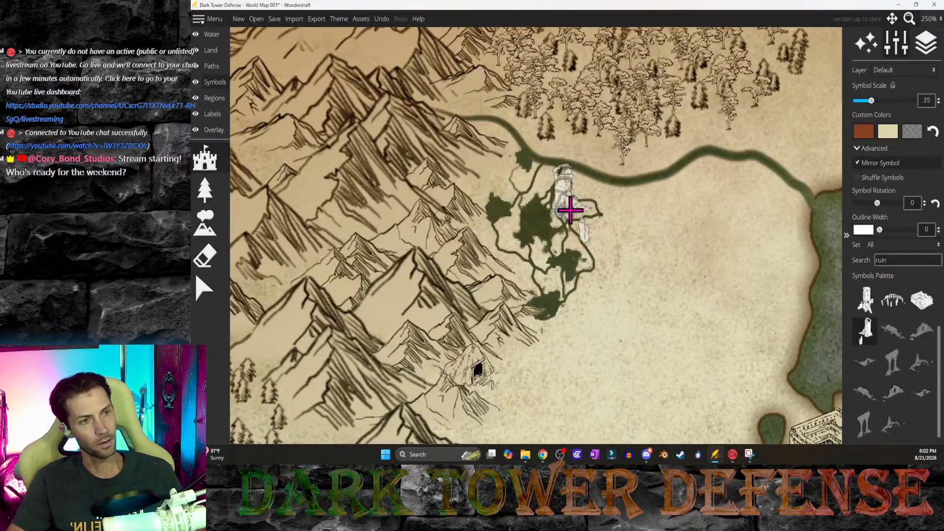
middle_click_drag(612, 281, 521, 198)
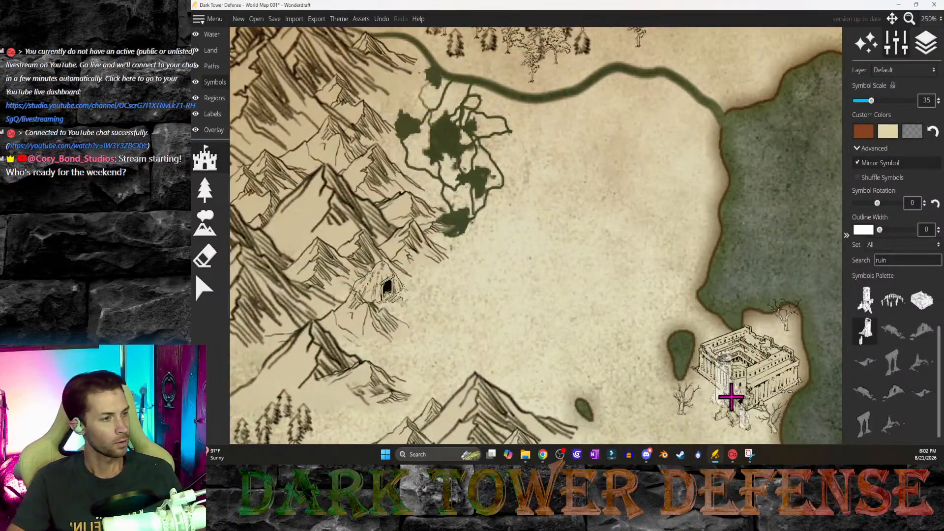
scroll(731, 398, "down", 1, "shift")
middle_click_drag(447, 164, 493, 213)
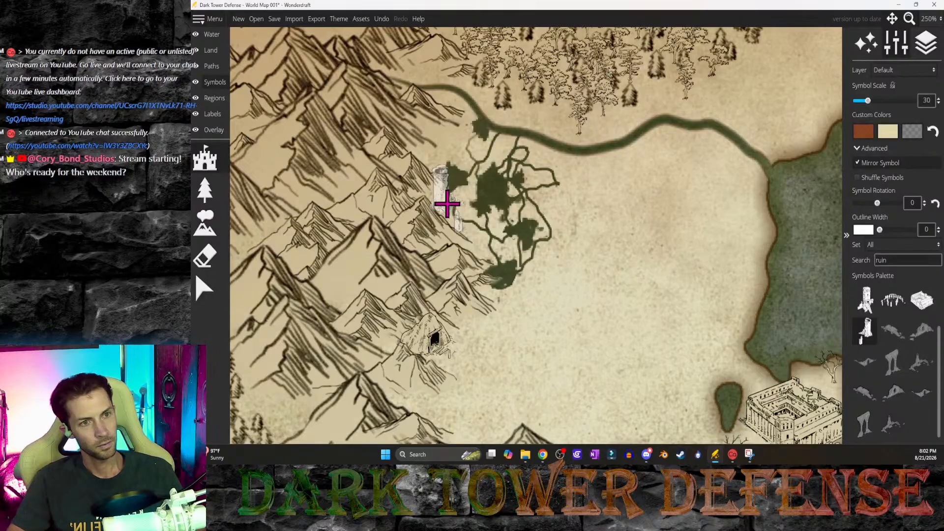
left_click(468, 199)
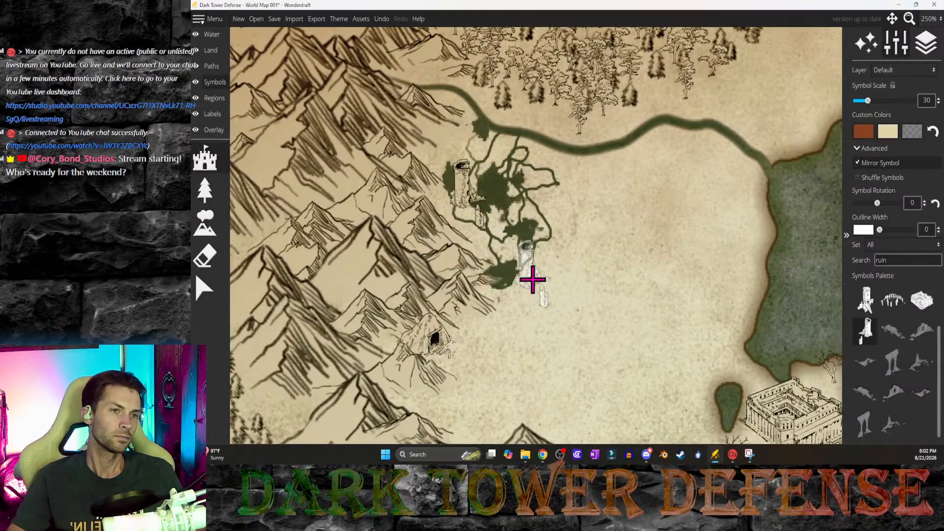
Step: Examine the map from the swamp tower past the eastern ruins, lake castle and central mountains to the village for further gaps
scroll(532, 280, "down", 5)
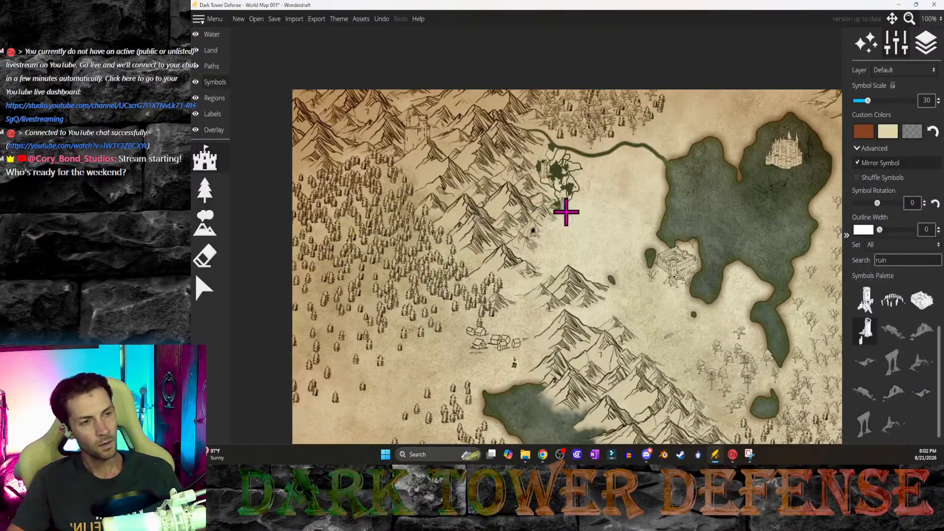
scroll(565, 211, "up", 3)
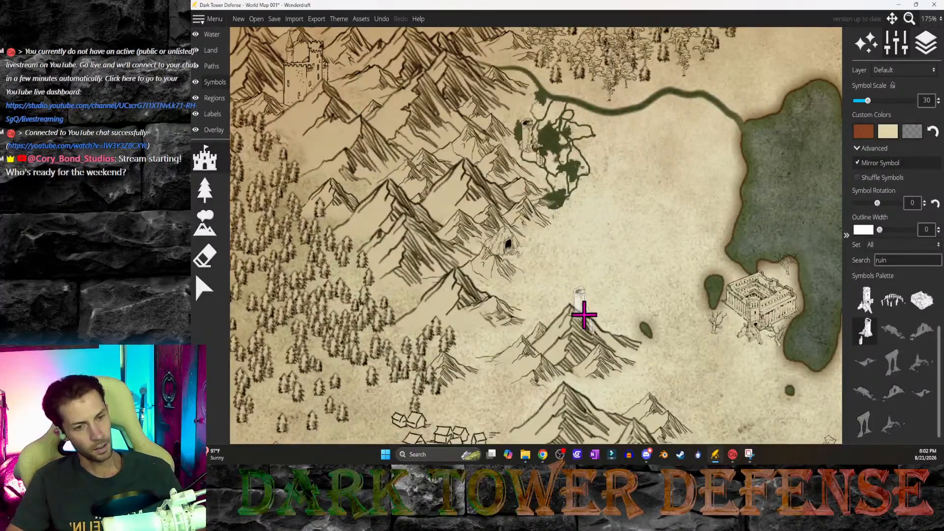
middle_click_drag(584, 316, 625, 217)
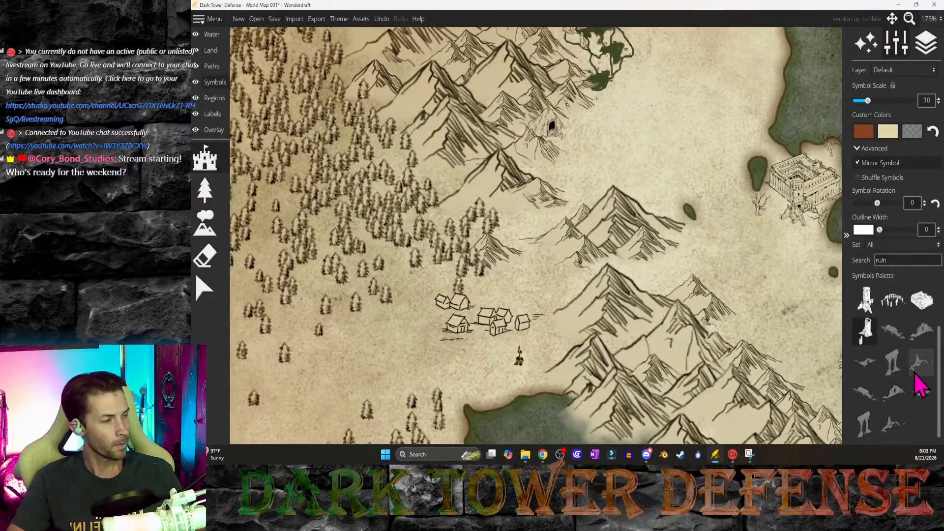
middle_click_drag(766, 307, 588, 331)
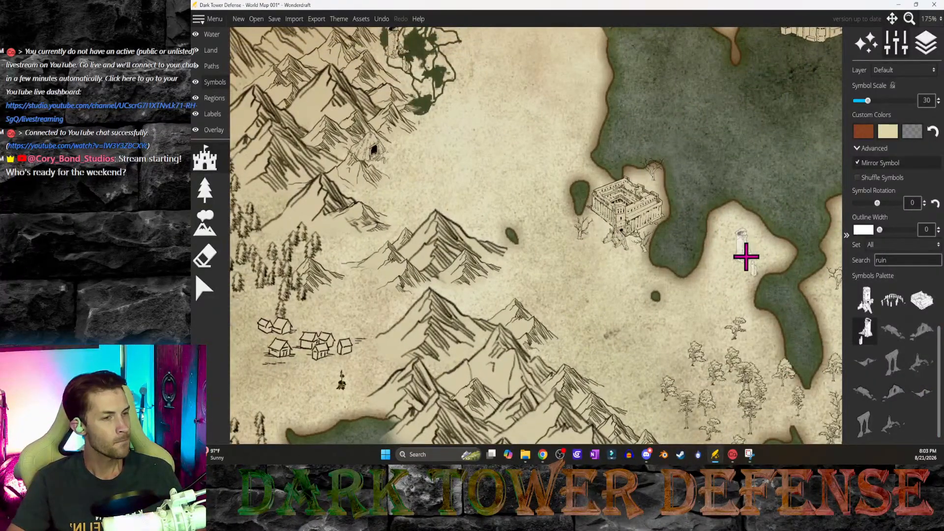
middle_click_drag(731, 202, 679, 352)
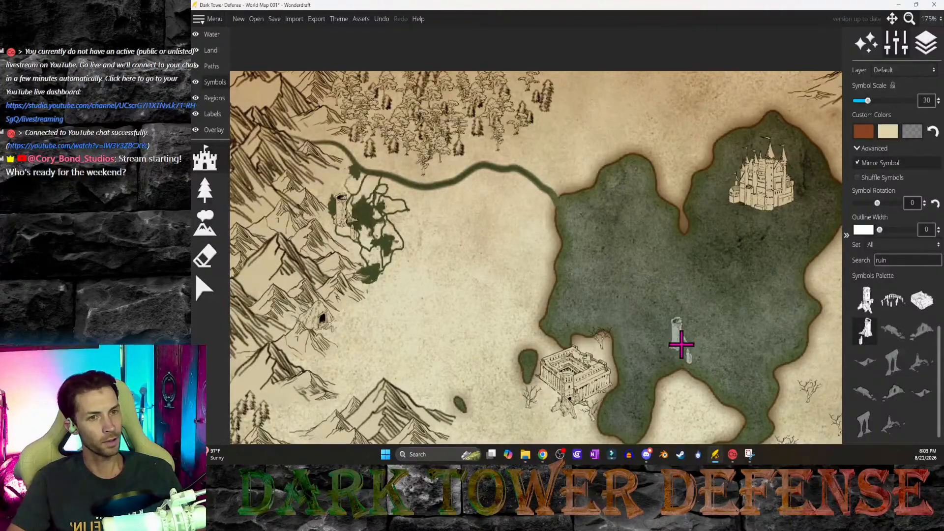
middle_click_drag(727, 270, 641, 225)
scroll(641, 225, "down", 3)
middle_click_drag(335, 341, 565, 289)
scroll(468, 290, "up", 6)
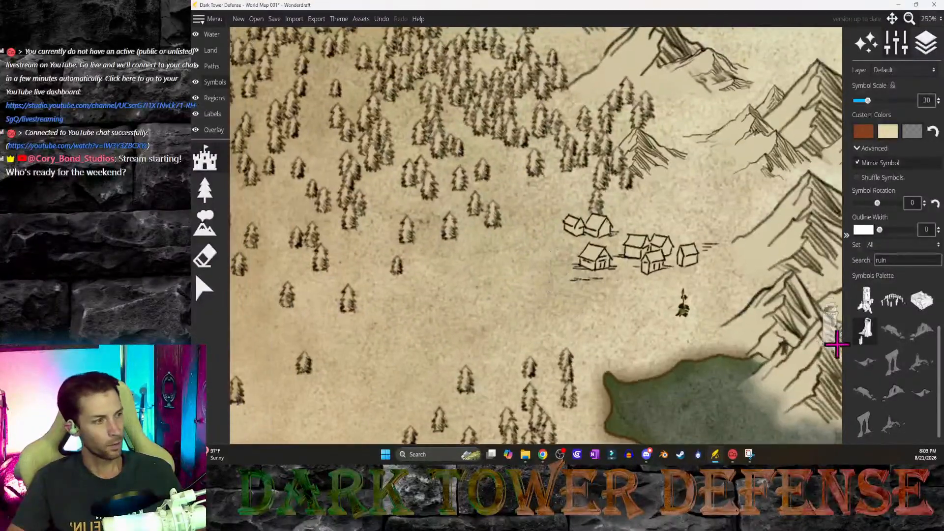
Step: Try out the grey ruin silhouettes beside the village at symbol scales 70 and 65
left_click(870, 401)
scroll(544, 312, "up", 9, "ctrl")
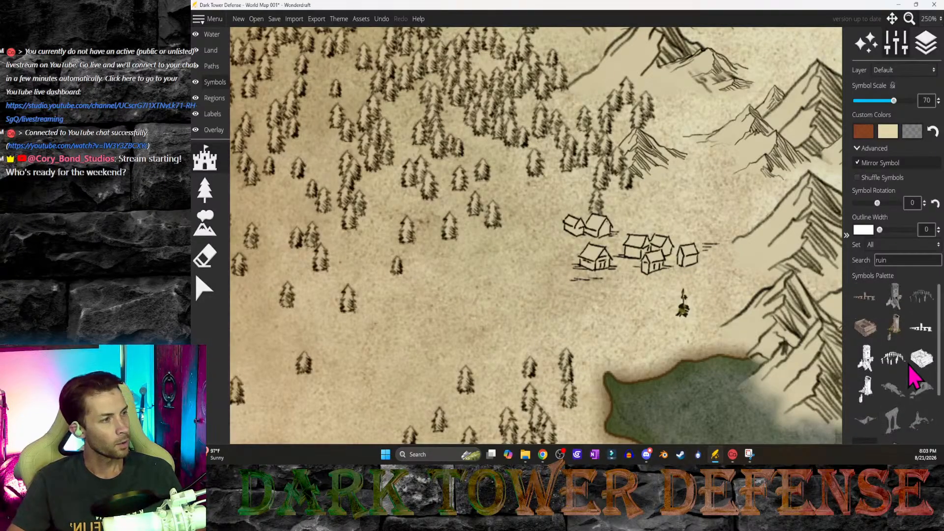
left_click(925, 369)
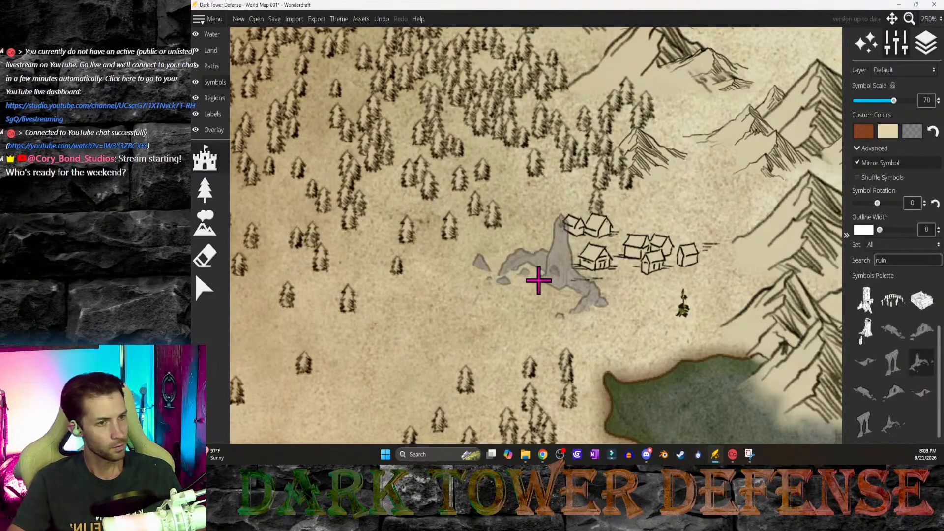
scroll(513, 282, "down", 1, "ctrl")
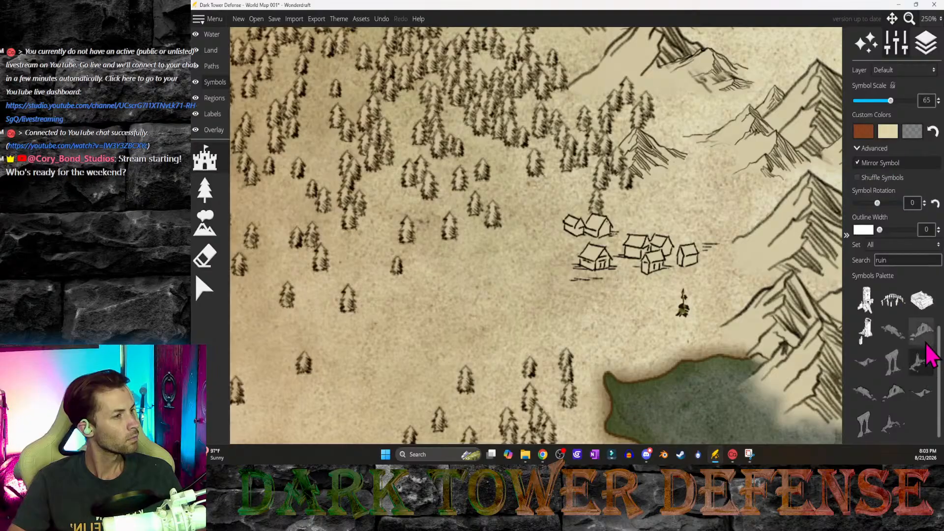
Step: Clear the symbol search and browse the full palette for buildings that suit the village
scroll(902, 424, "up", 3)
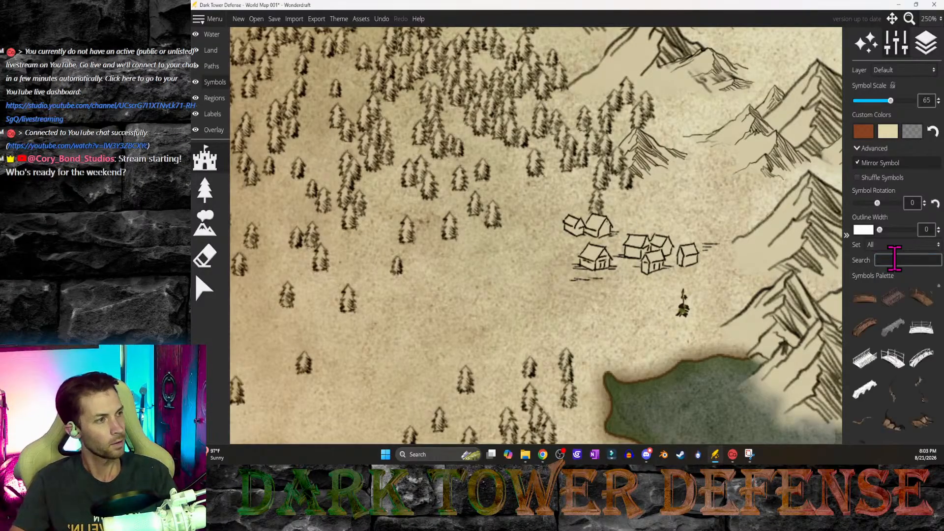
scroll(881, 386, "down", 5)
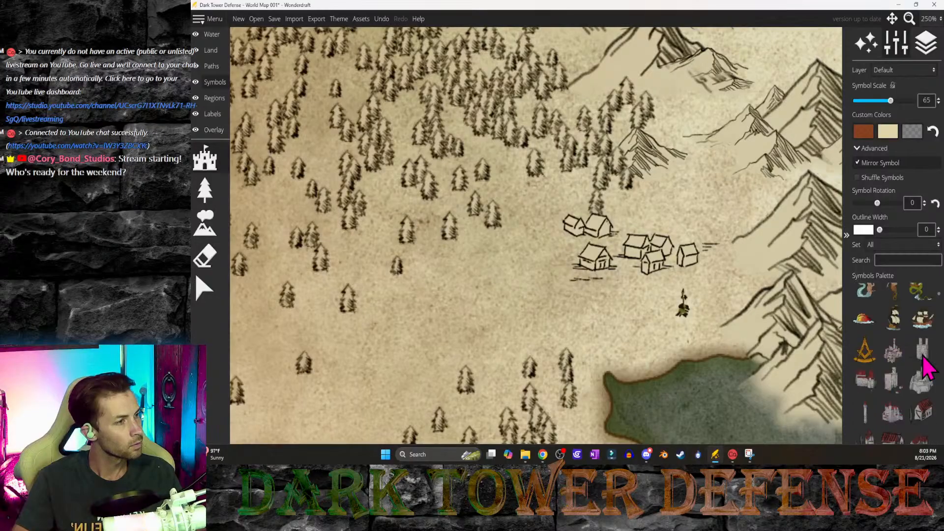
scroll(929, 370, "down", 1)
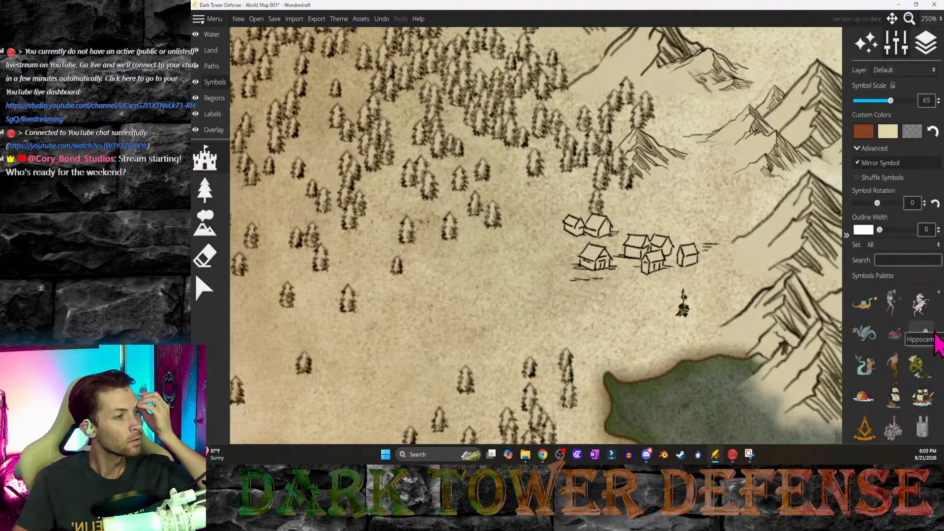
scroll(939, 344, "down", 4)
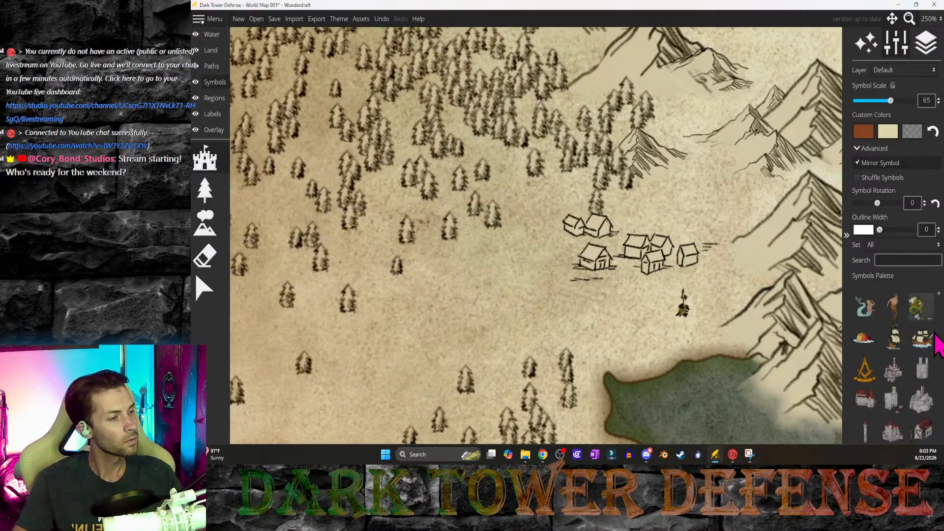
scroll(938, 351, "down", 4)
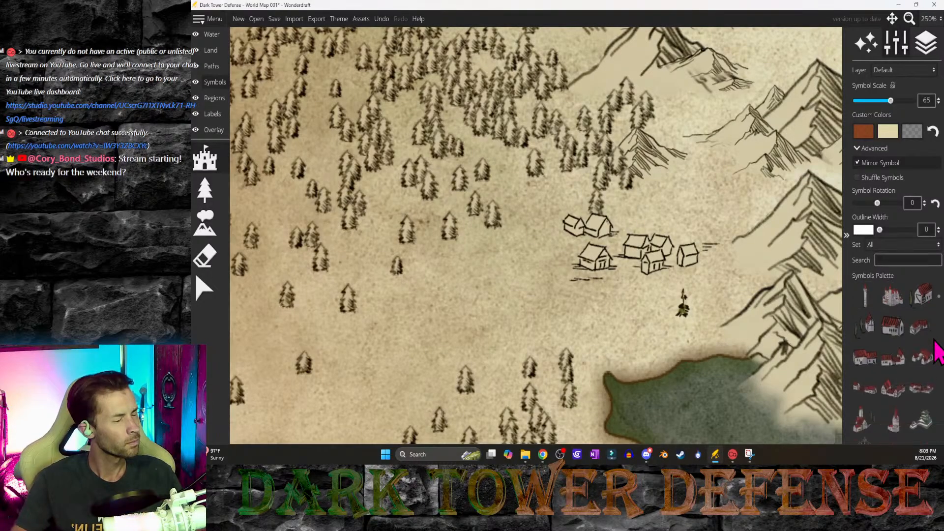
scroll(938, 350, "up", 3)
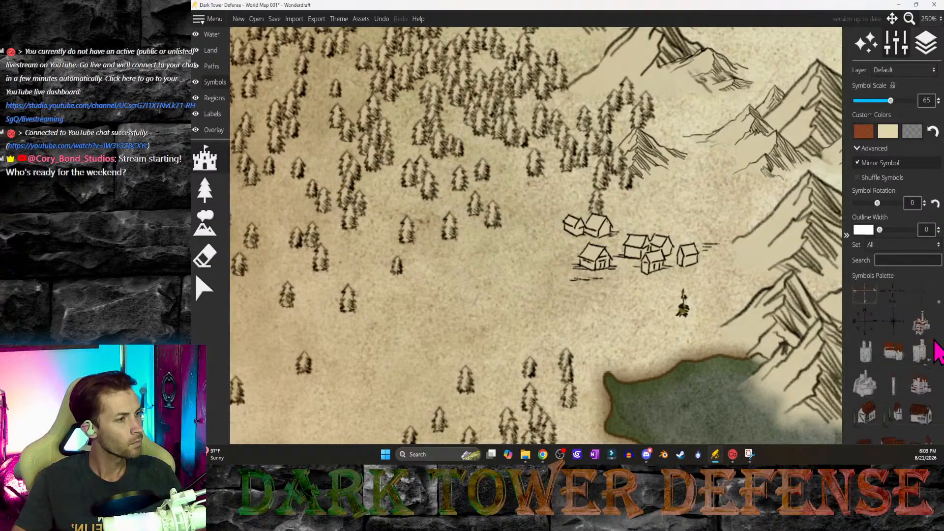
scroll(938, 350, "down", 6)
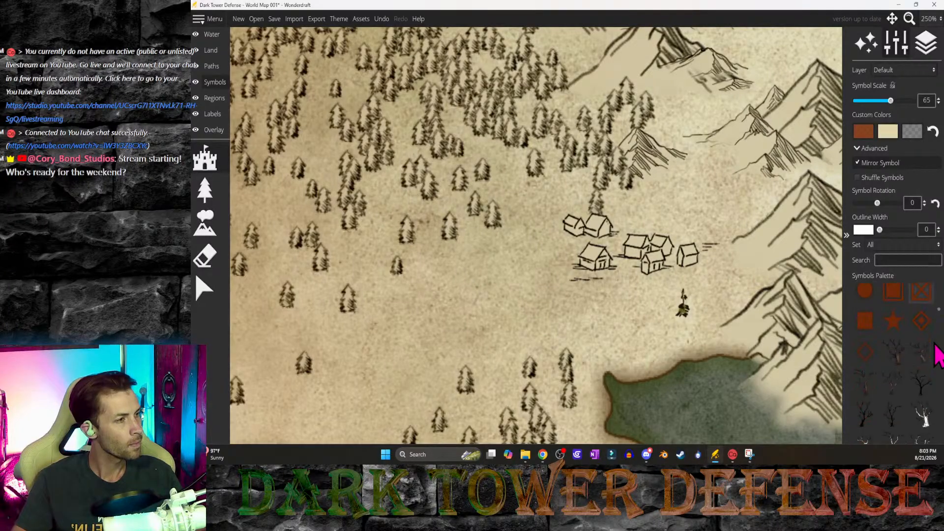
scroll(938, 351, "down", 4)
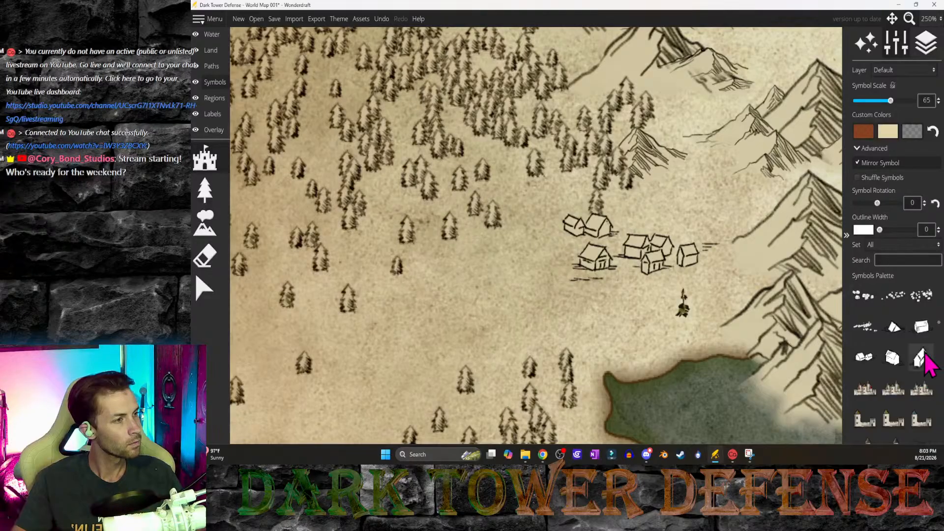
Step: Try the scattered settlement symbol on the plain southwest of the village, undo it and select the small tent-like symbol instead
left_click(864, 327)
left_click_drag(605, 308, 489, 308)
key("ctrl+z")
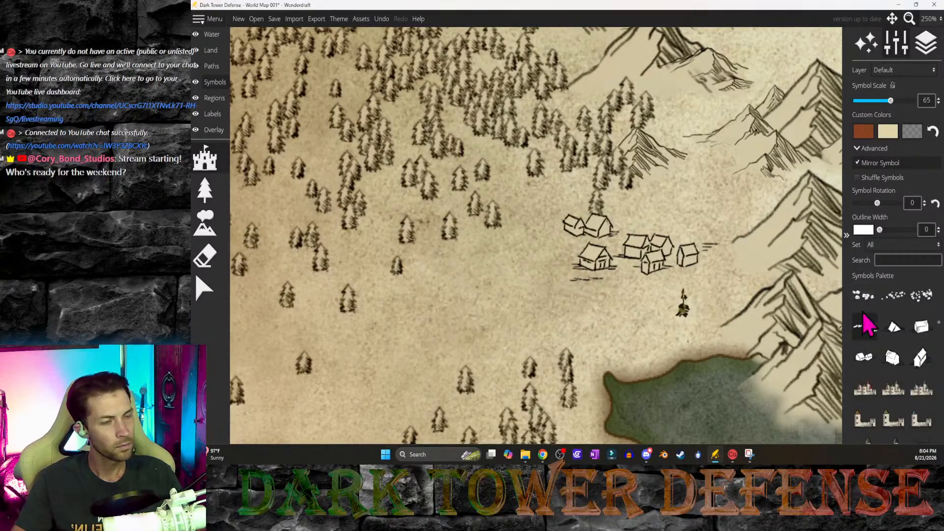
left_click(893, 330)
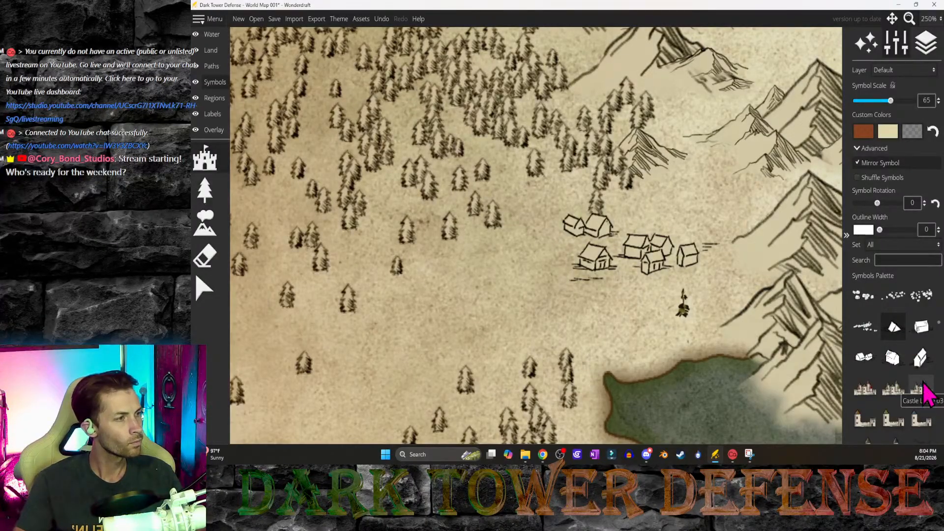
Step: Find the white house-cluster symbol and try it out southwest of the village, reducing the scale to 55 and 35
scroll(928, 394, "down", 3)
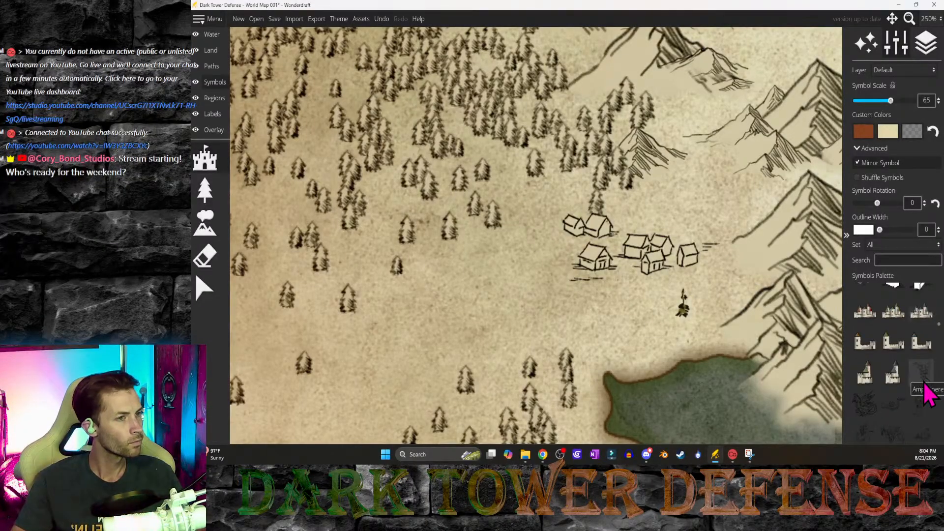
scroll(928, 394, "down", 6)
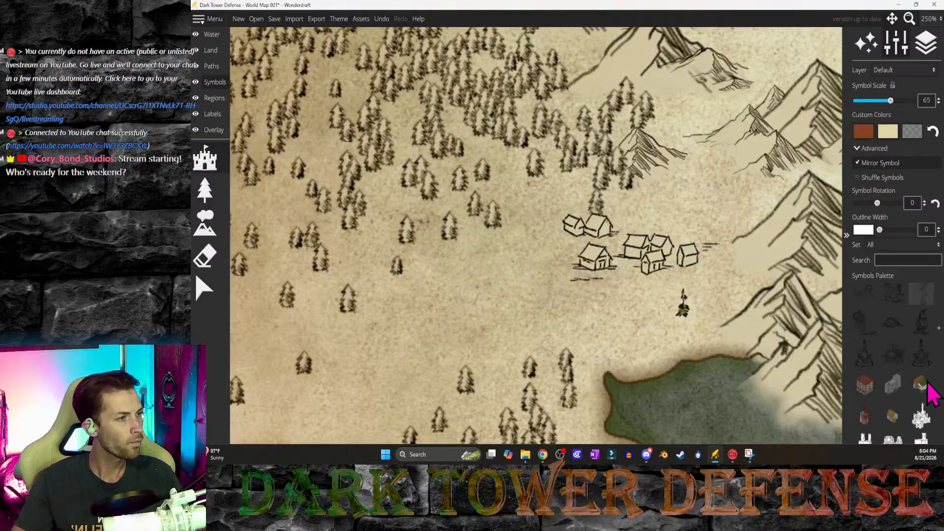
scroll(931, 393, "down", 3)
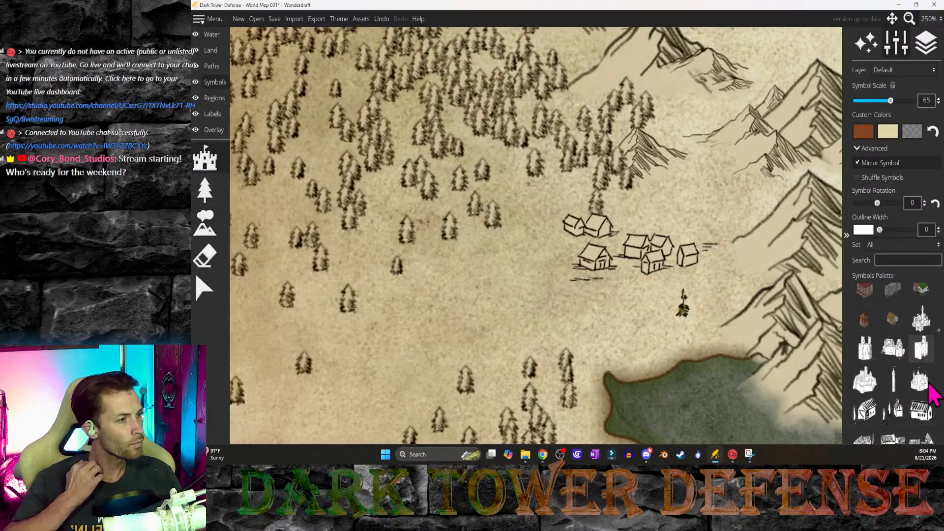
scroll(933, 396, "down", 2)
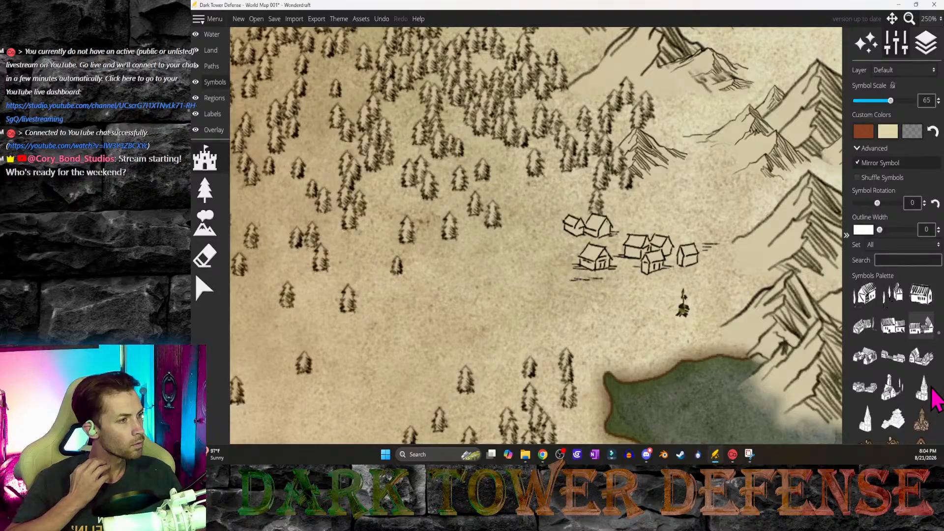
left_click(870, 393)
scroll(507, 305, "down", 2)
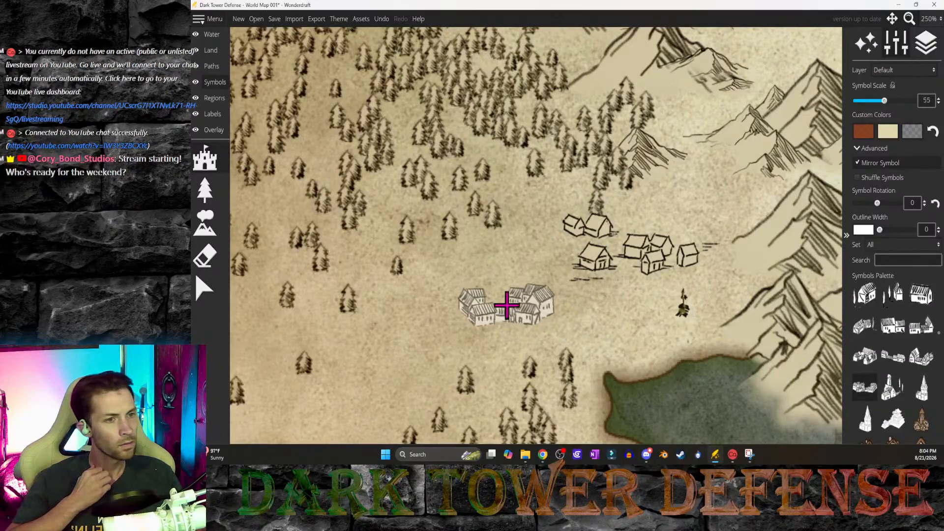
scroll(507, 306, "down", 4)
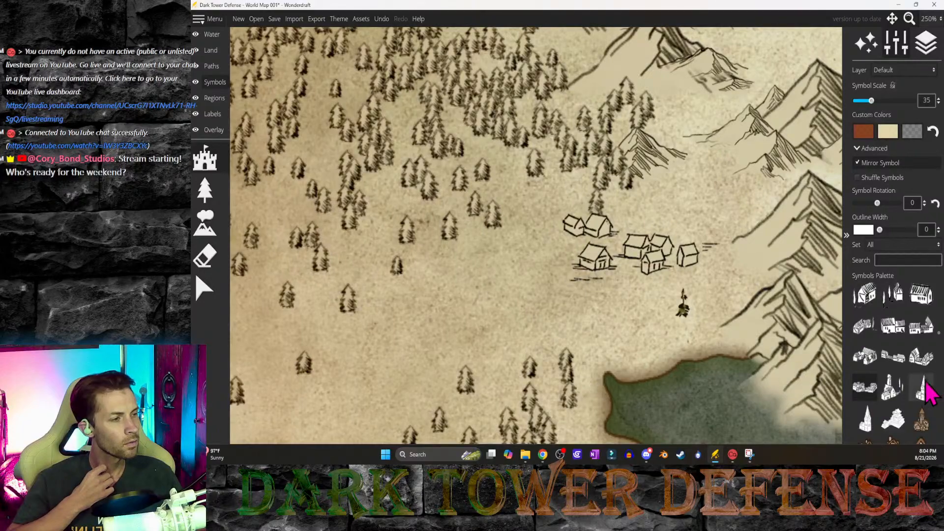
Step: Place the white church symbol with the tall spire among the village houses at symbol scale 35
left_click(867, 419)
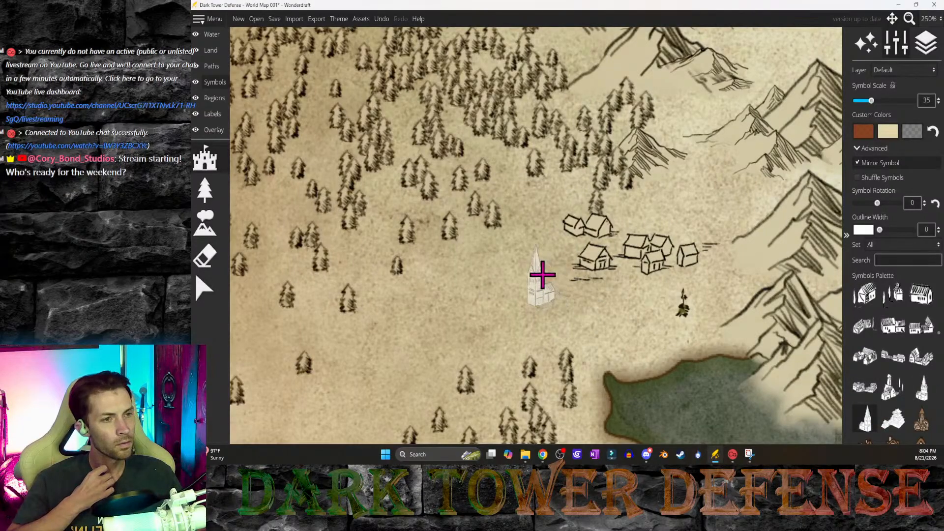
scroll(627, 251, "down", 2)
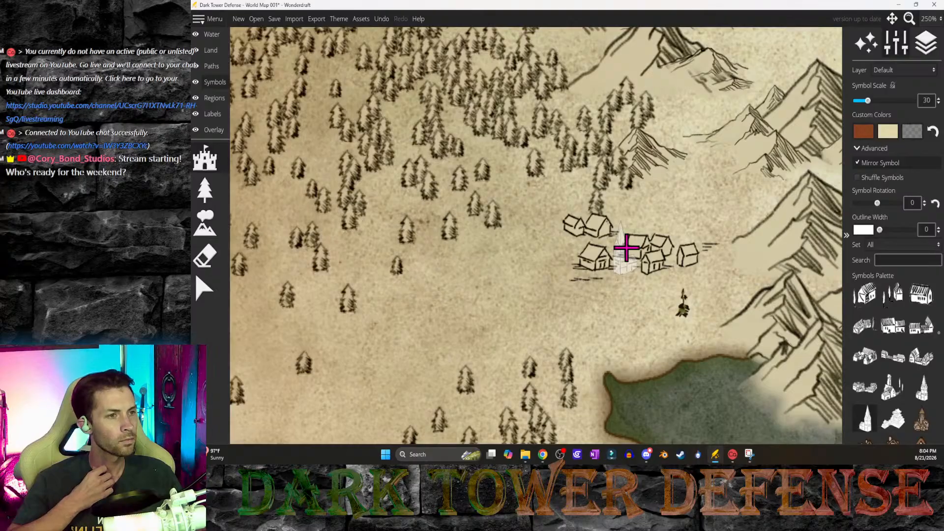
scroll(627, 249, "up", 1)
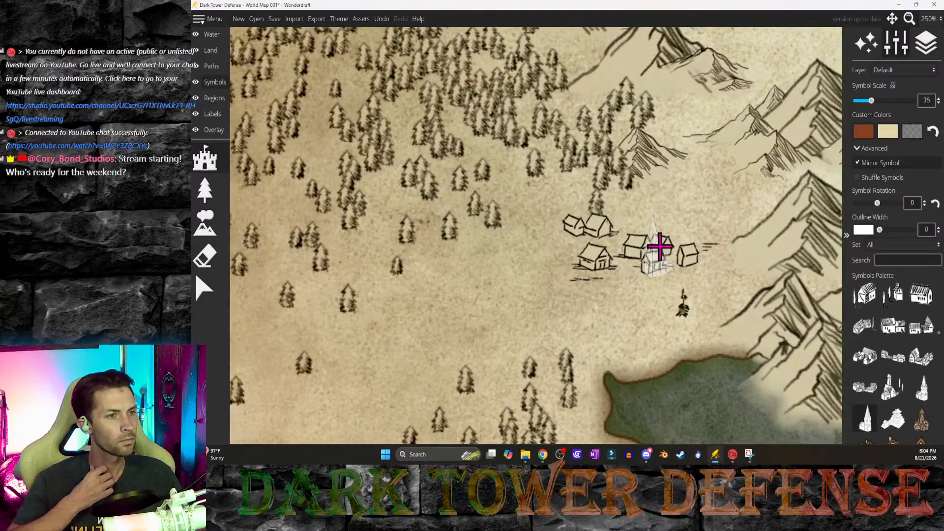
left_click(627, 249)
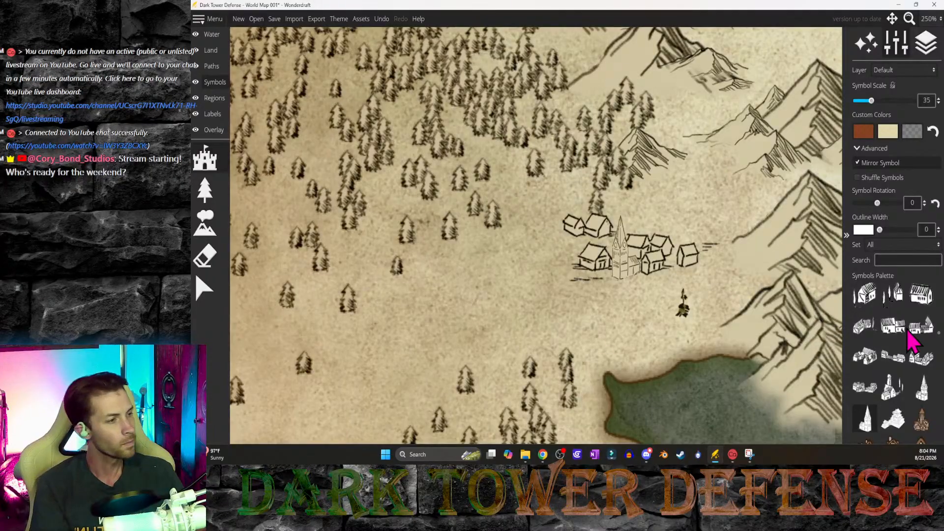
Step: Browse the palette to the white rock formations and preview one southwest of the village at symbol scale 60
scroll(909, 340, "down", 1)
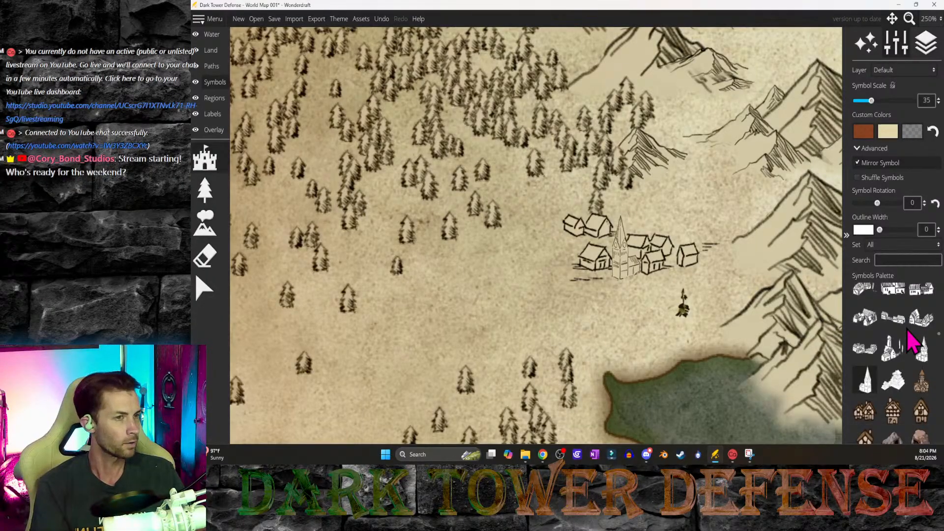
scroll(914, 347, "down", 4)
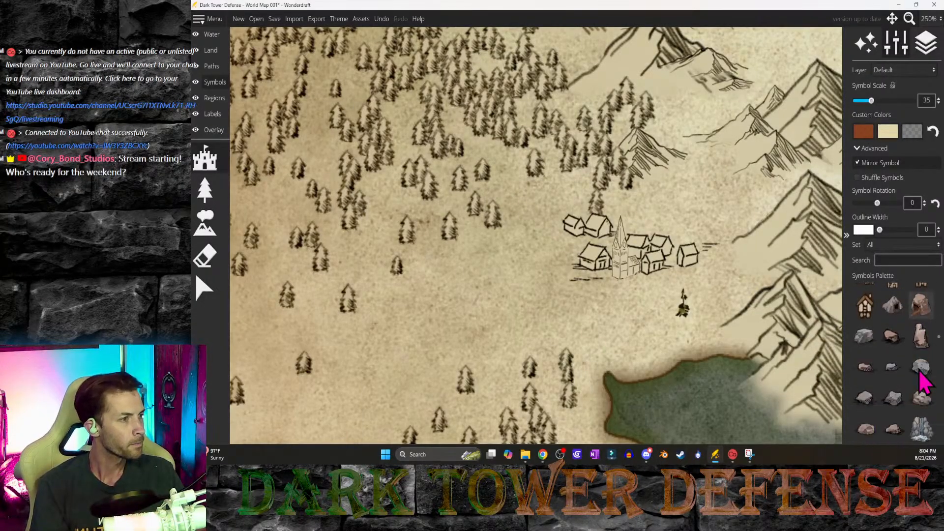
scroll(924, 385, "down", 4)
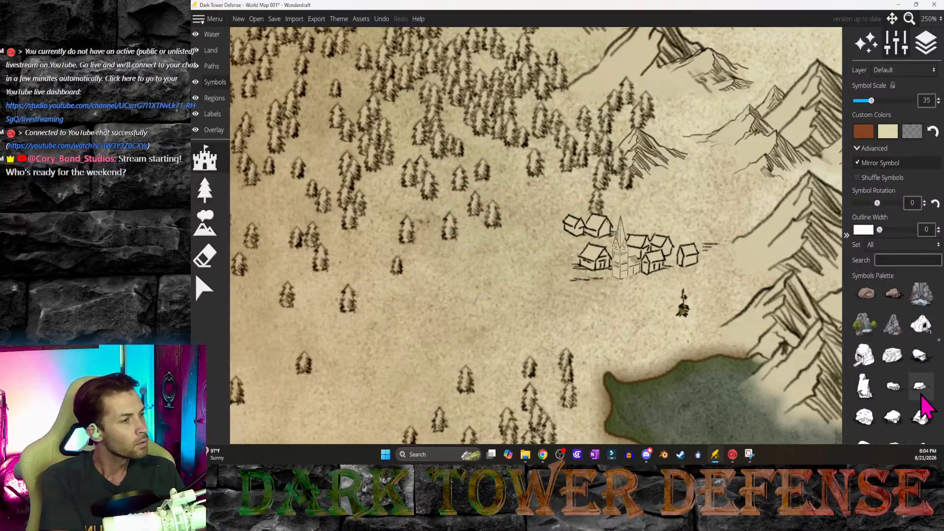
scroll(924, 408, "down", 3)
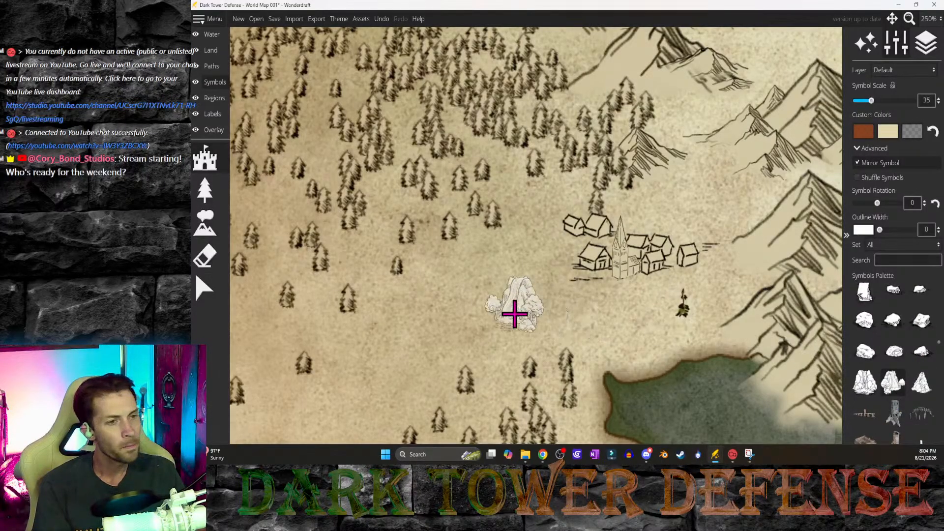
scroll(515, 313, "up", 5, "shift")
left_click(922, 390)
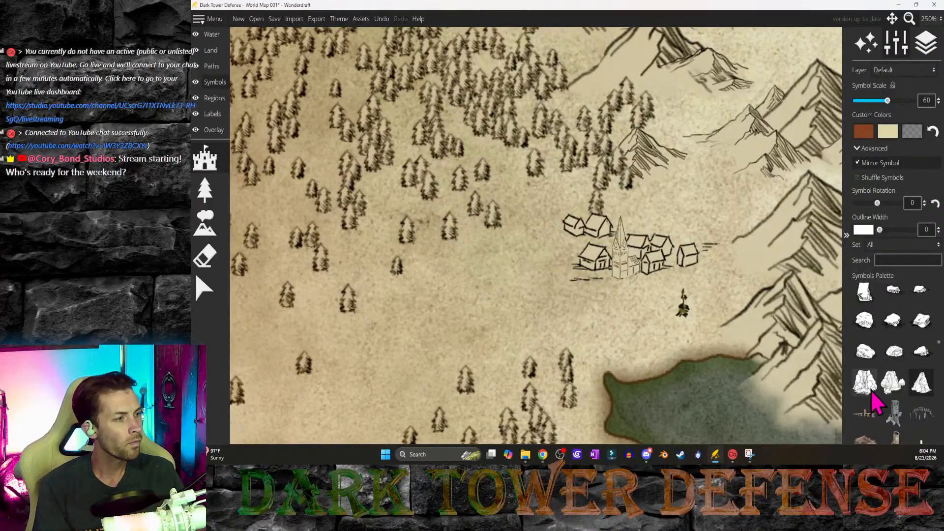
Step: Browse the rest of the symbol palette for another landmark, from the ruins and boulders through to the slender towers
scroll(881, 403, "down", 1)
scroll(882, 404, "down", 3)
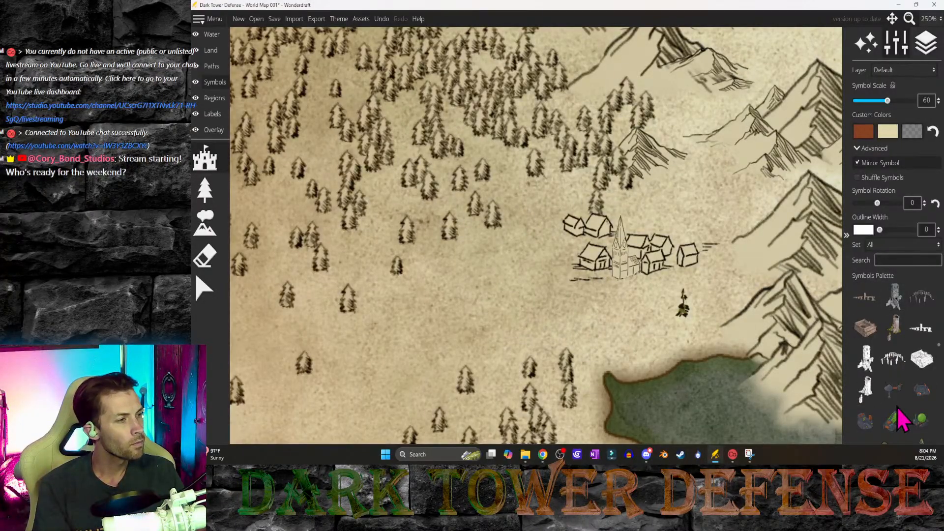
scroll(901, 419, "down", 3)
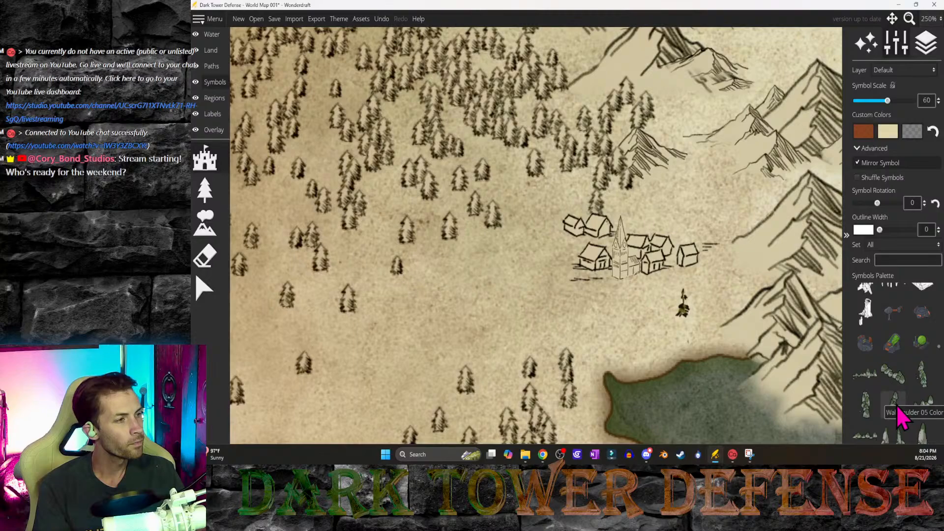
scroll(898, 407, "down", 5)
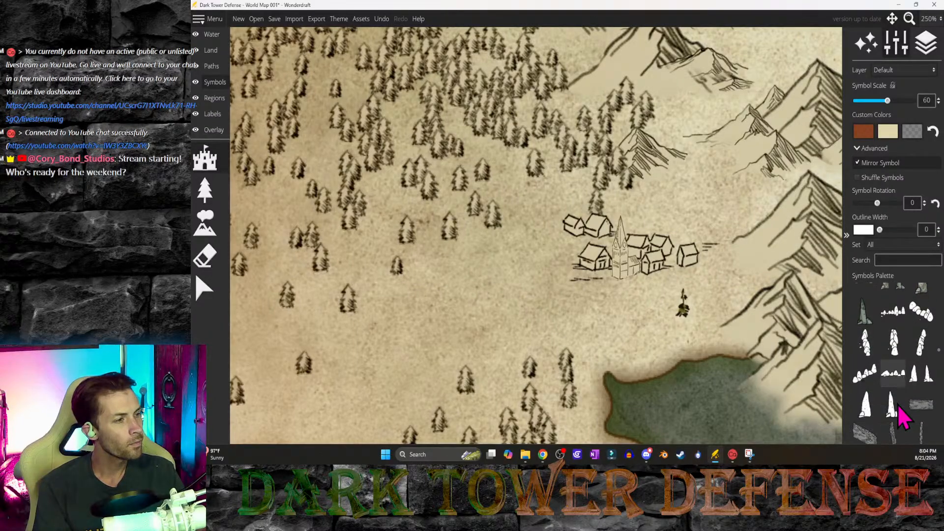
scroll(910, 400, "down", 3)
scroll(915, 410, "down", 3)
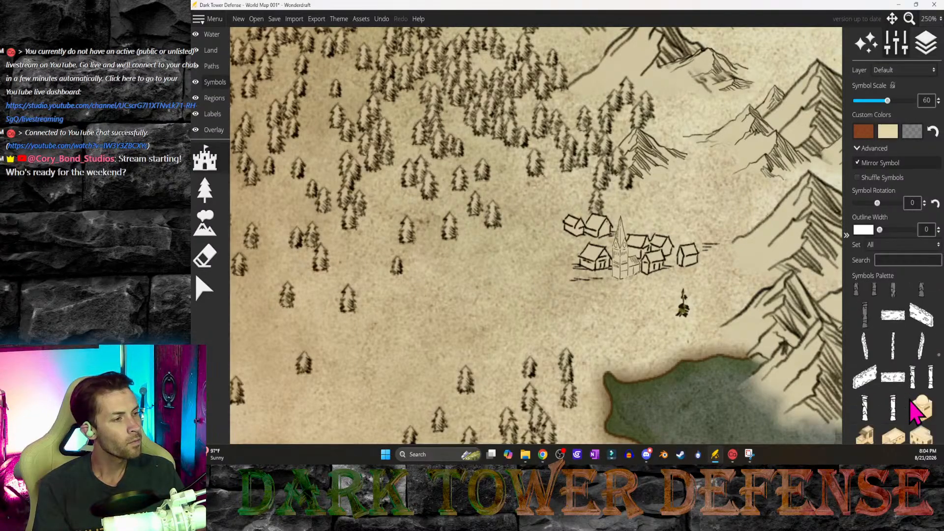
scroll(916, 412, "down", 5)
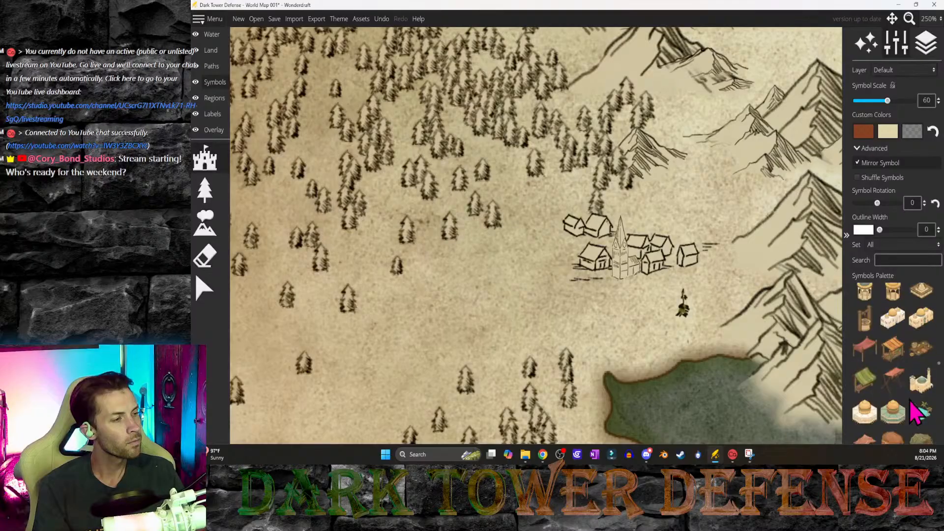
scroll(916, 412, "down", 5)
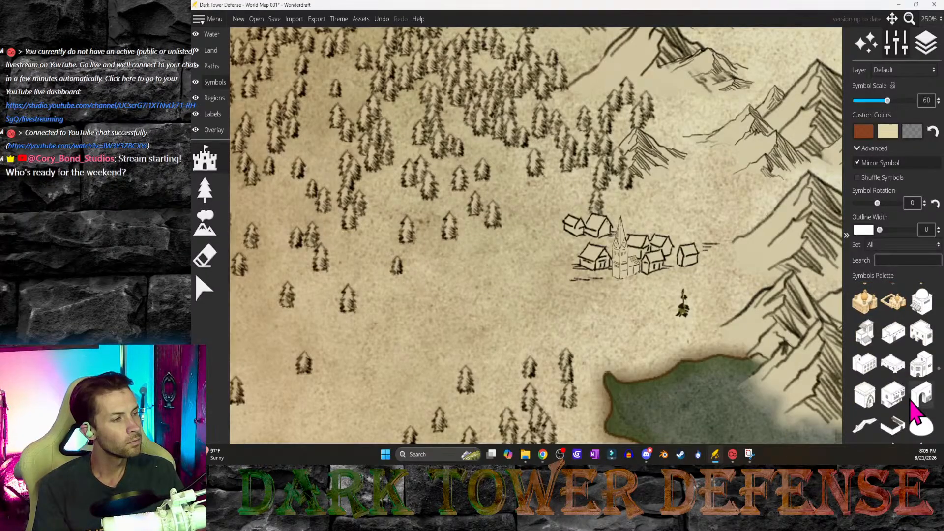
scroll(912, 401, "down", 5)
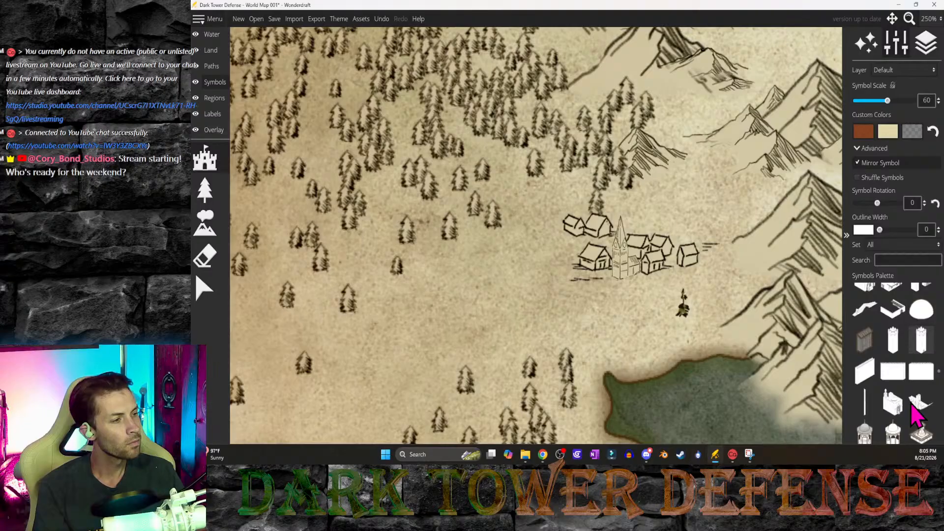
scroll(916, 412, "down", 2)
scroll(915, 416, "down", 4)
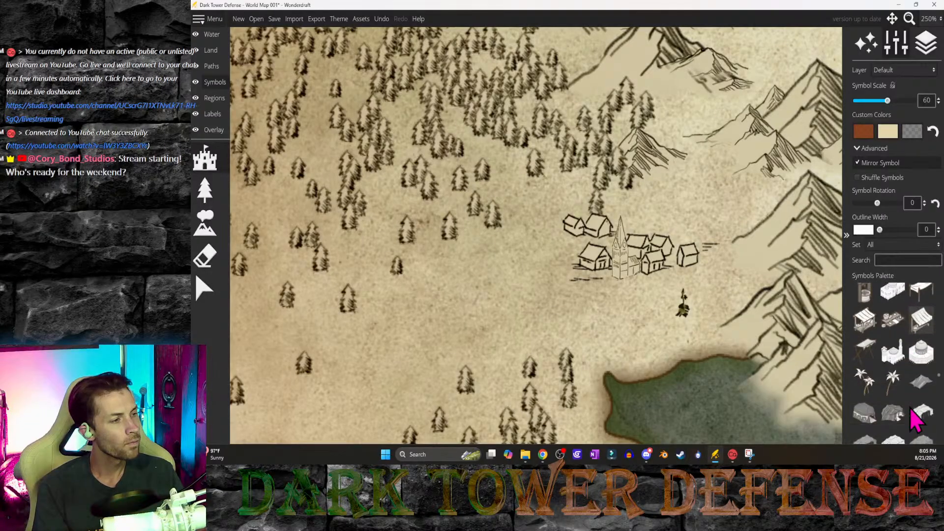
scroll(914, 416, "down", 8)
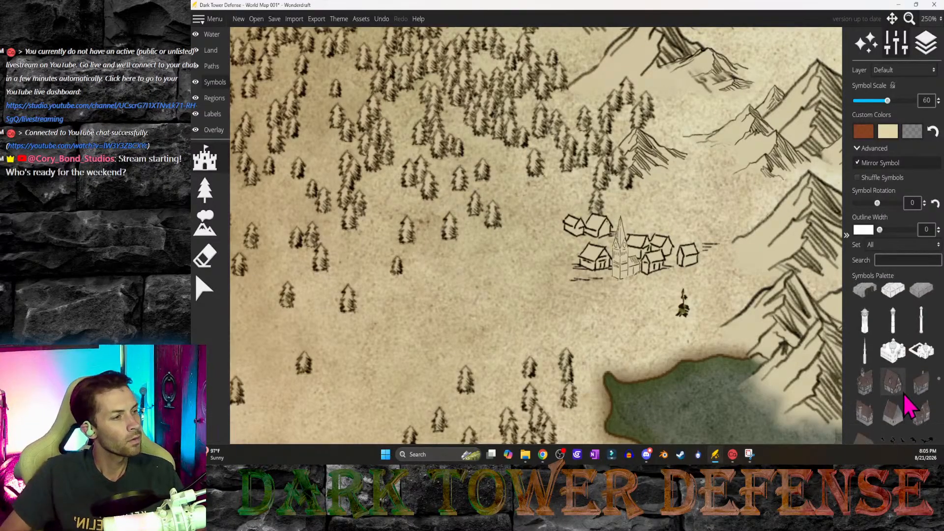
Step: Try the tall slender tower symbol at scale 45 on the plain west of the village, undo it and reduce the scale to 25
left_click(865, 313)
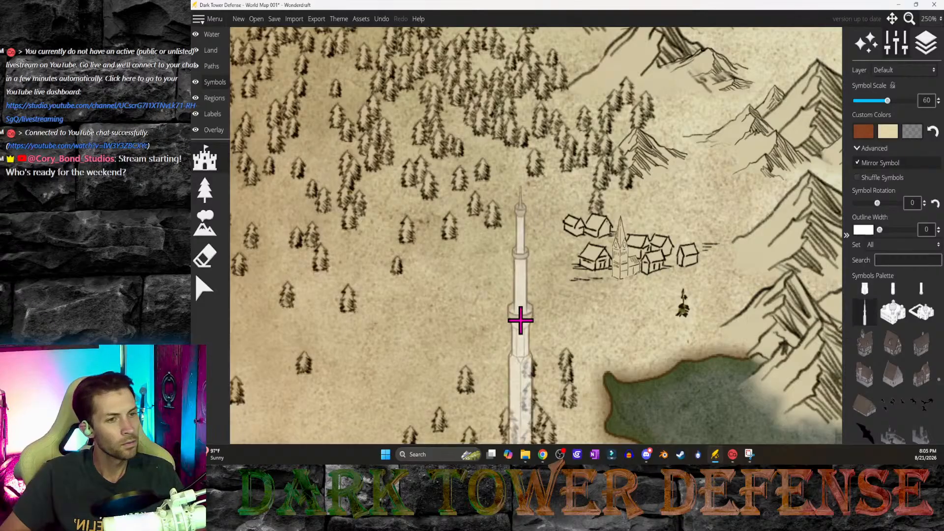
scroll(511, 291, "down", 3, "ctrl")
left_click(524, 244)
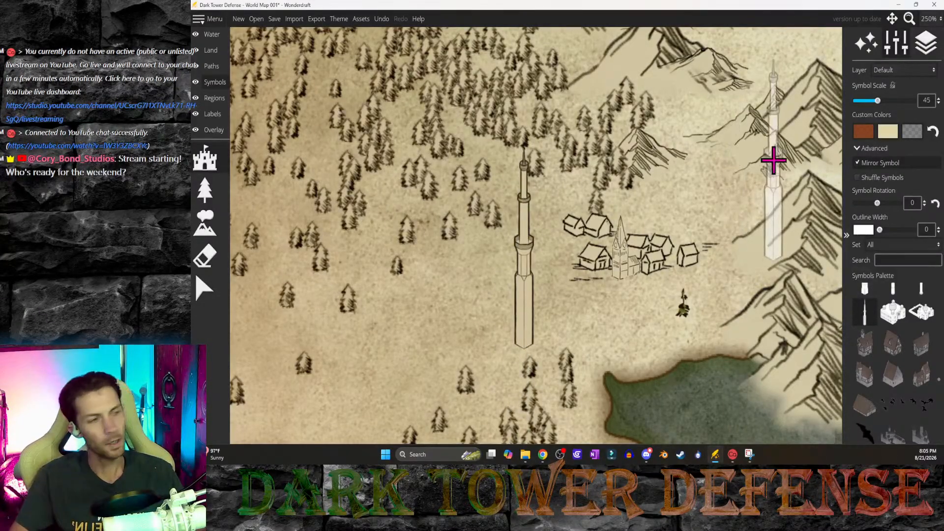
middle_click_drag(772, 158, 399, 373)
key("ctrl+z")
scroll(589, 268, "down", 4, "ctrl")
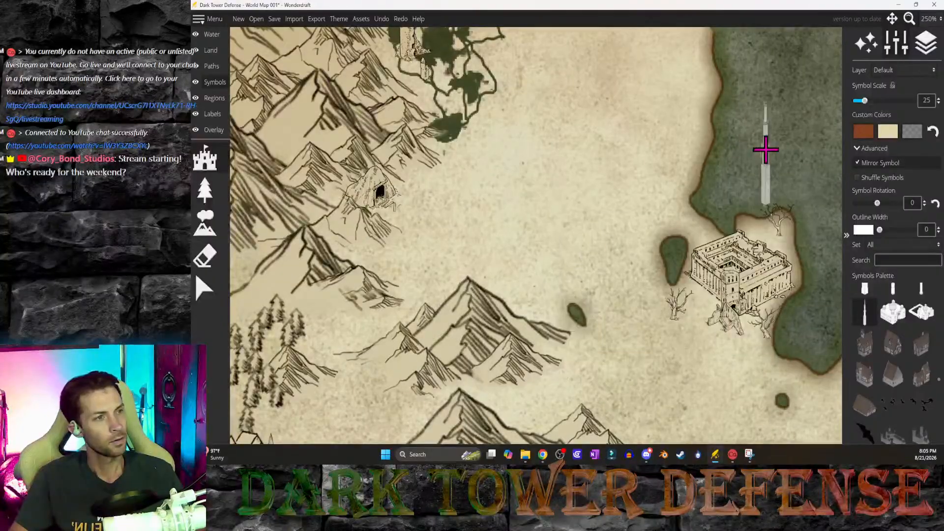
Step: Try the slender tower at symbol scale 30 in several spots on the lake castle, undoing each placement
middle_click_drag(767, 148, 400, 377)
scroll(596, 236, "up", 1, "ctrl")
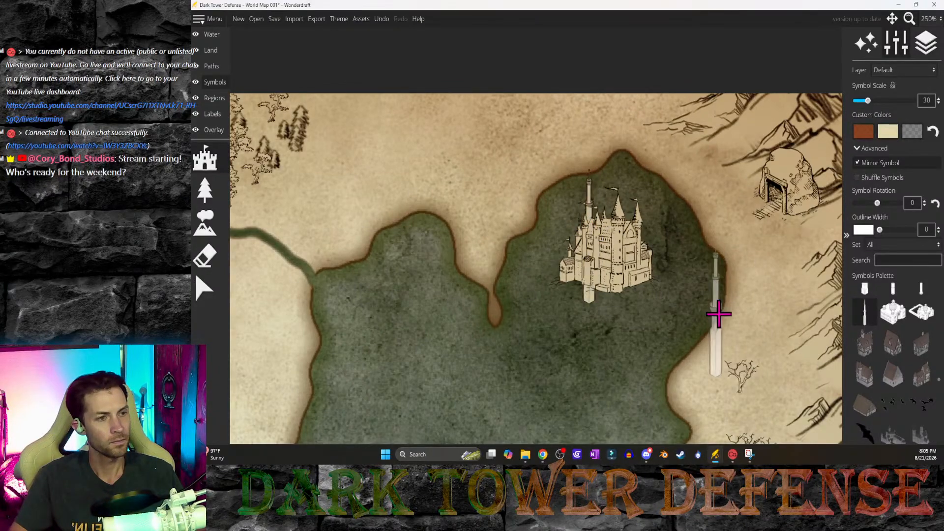
left_click(590, 255)
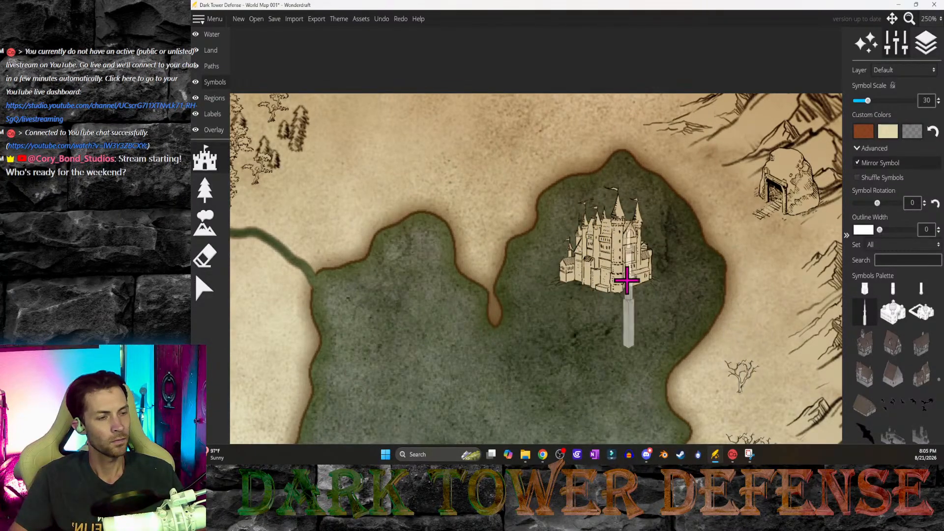
key("ctrl+z")
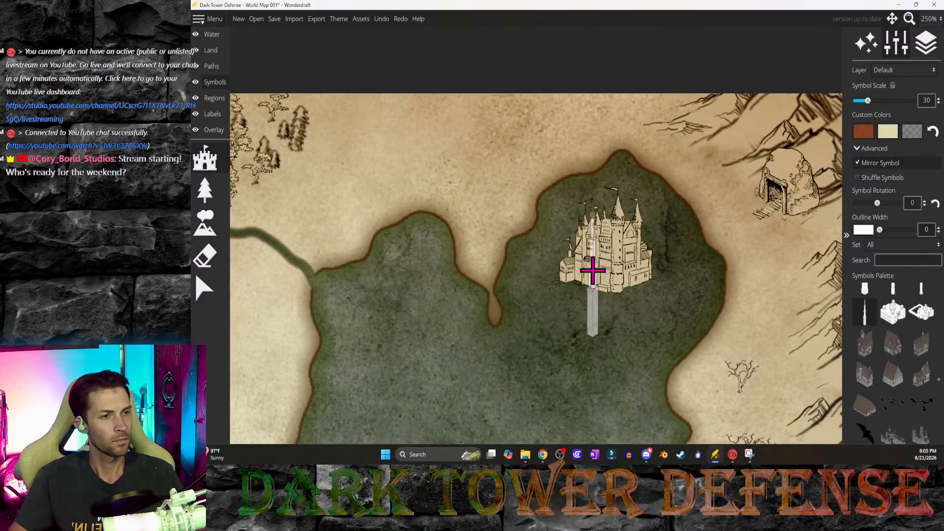
key("ctrl+z")
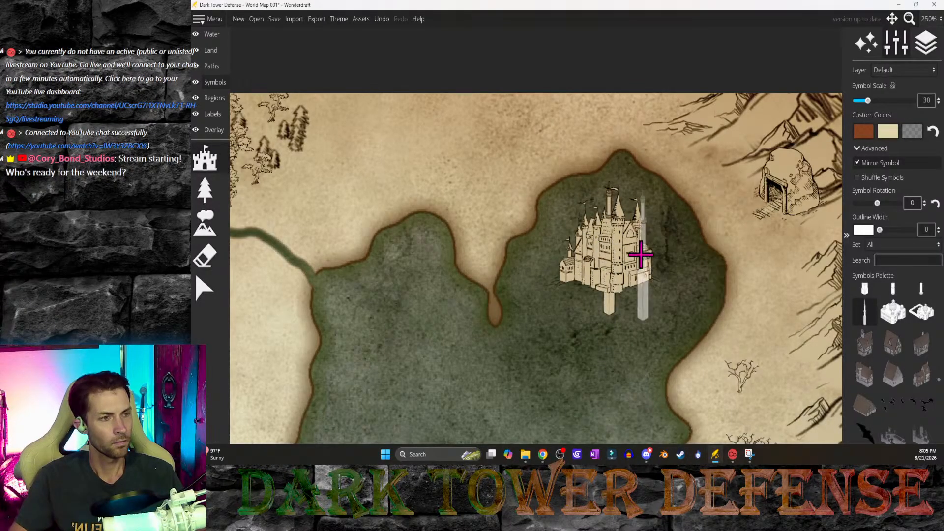
left_click(614, 262)
left_click(611, 279)
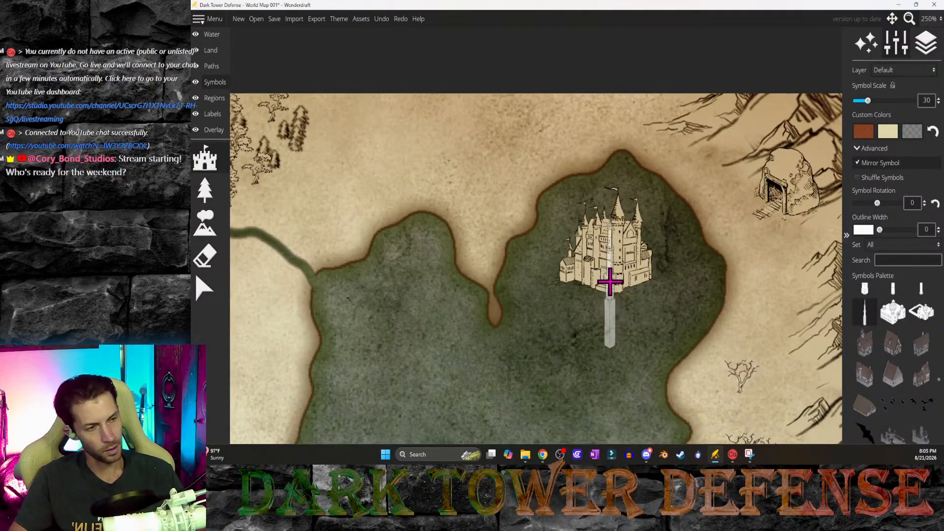
Step: Select a bat flock symbol and set the symbol scale to 40 for the ruined building by the lake shore
scroll(925, 379, "down", 1)
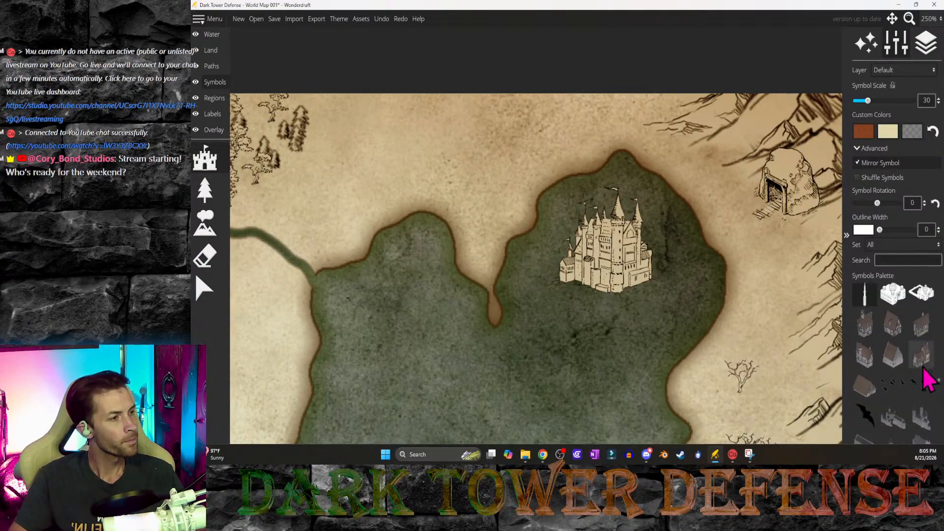
scroll(869, 389, "down", 2)
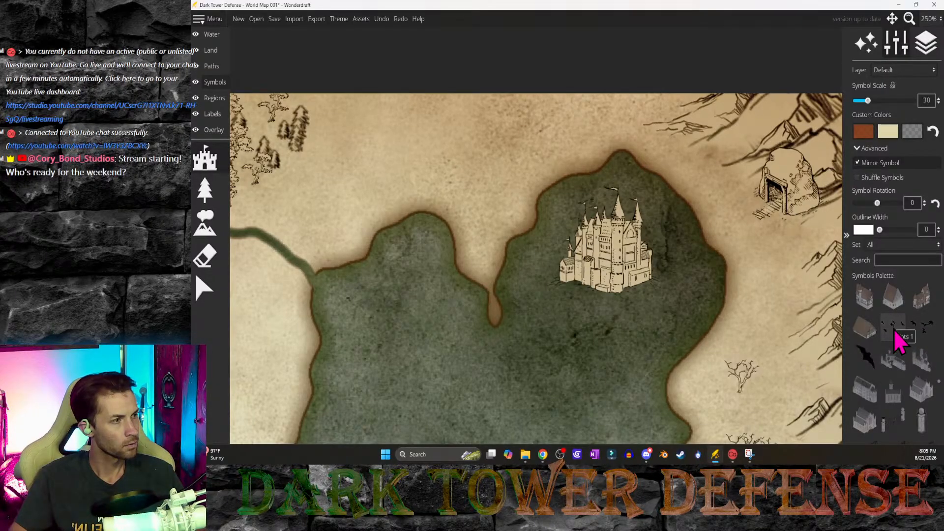
left_click(920, 328)
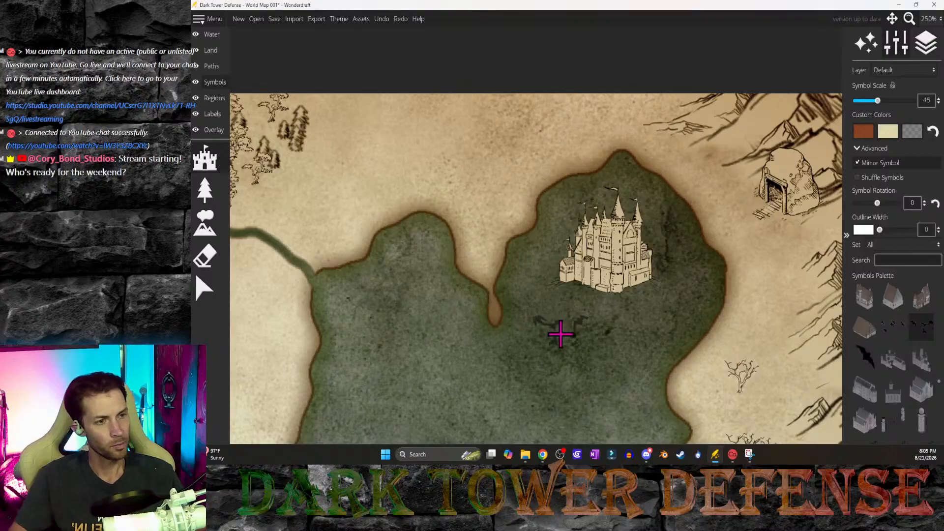
middle_click_drag(560, 334, 703, 196)
middle_click_drag(510, 313, 682, 192)
middle_click_drag(569, 348, 573, 266)
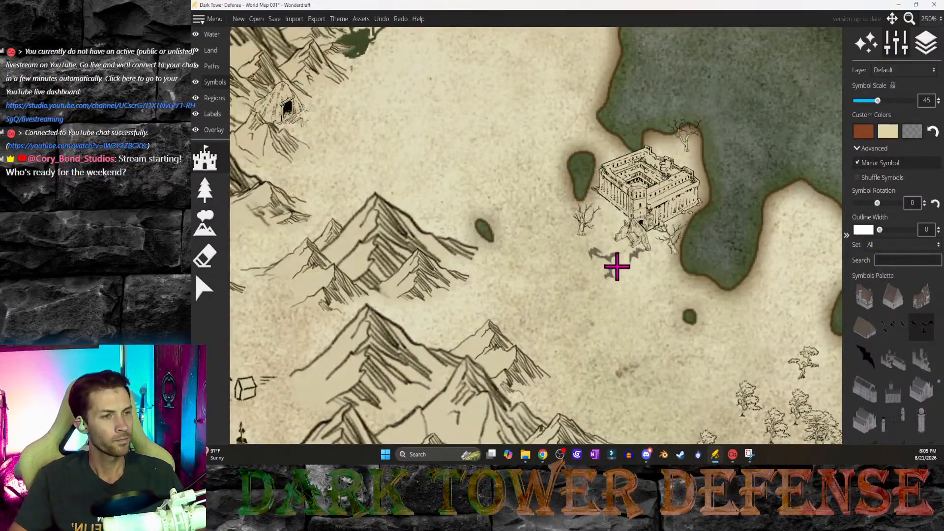
scroll(618, 266, "down", 2, "shift")
scroll(615, 249, "up", 3, "shift")
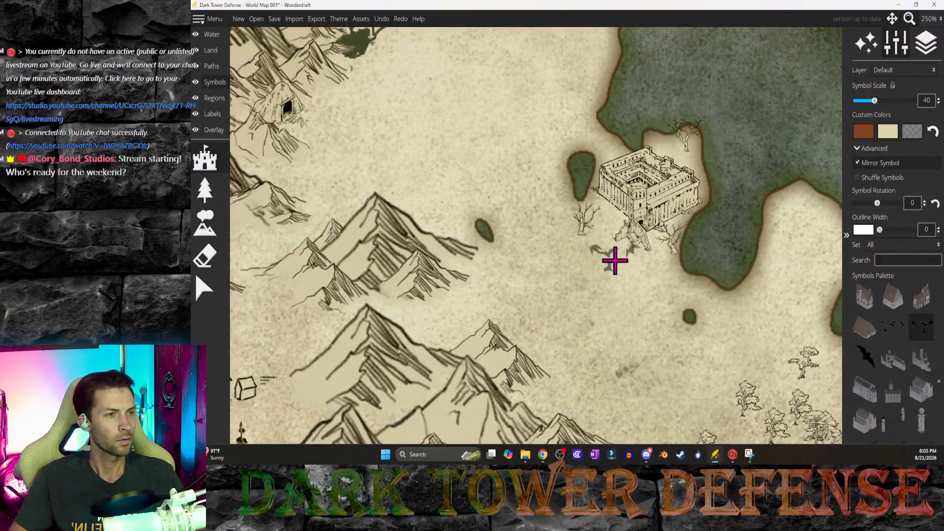
Step: Add bats at the ruined building's southwest side, replacing the first flock symbol with the neighbouring four-bat flock and correcting its position
left_click(614, 220)
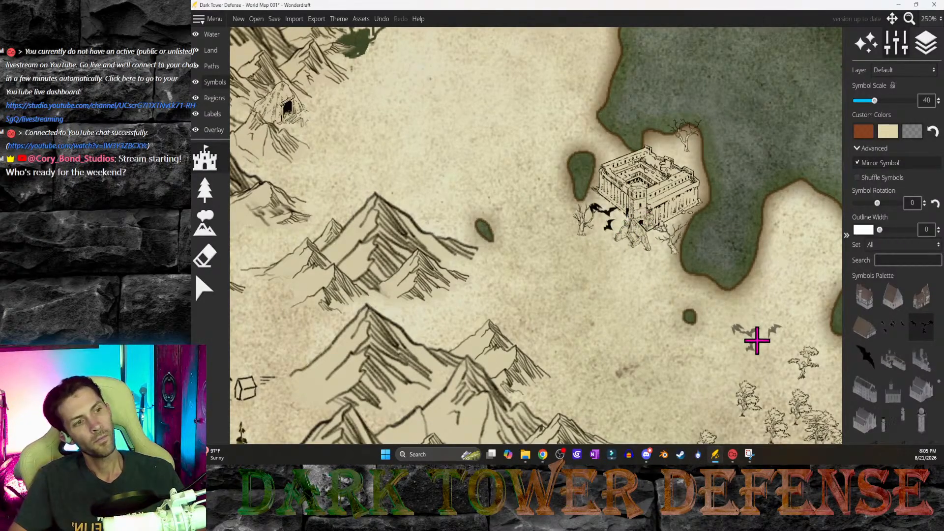
left_click(895, 329)
key("ctrl+z")
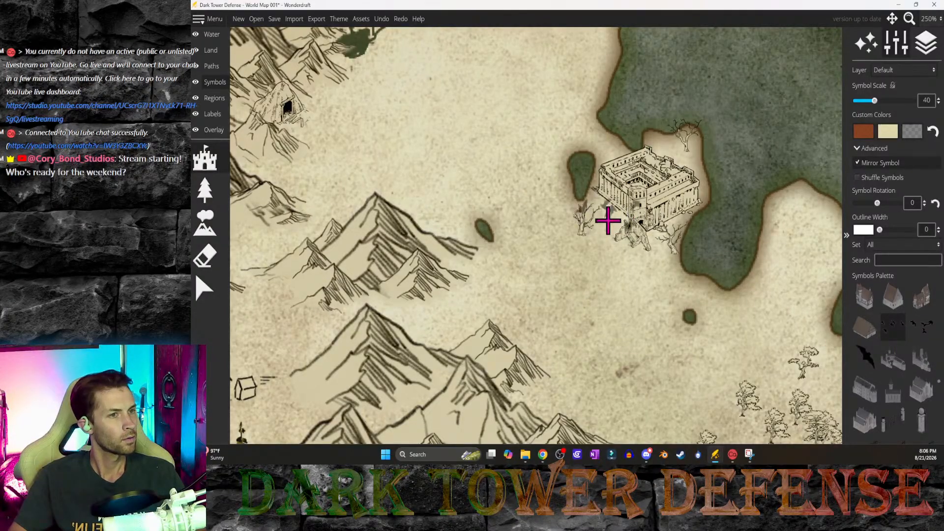
left_click(611, 223)
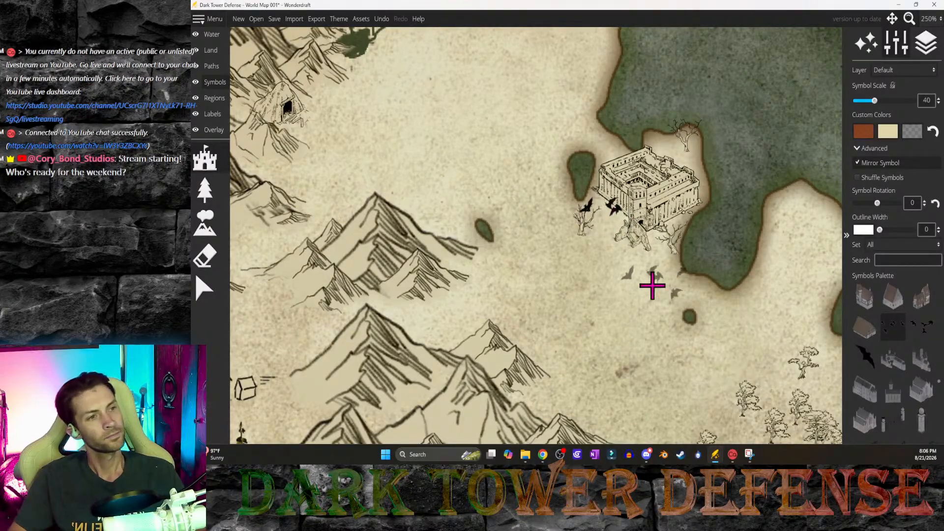
key("ctrl+z")
left_click(605, 209)
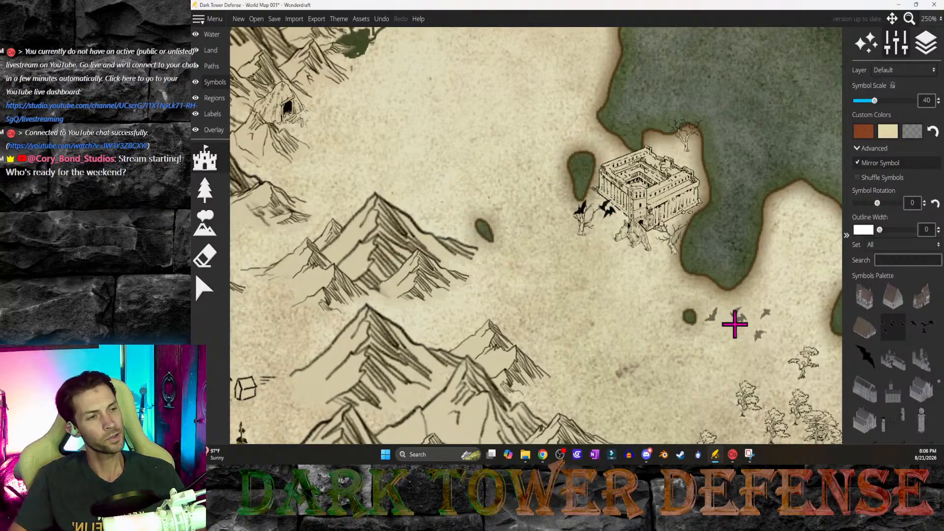
Step: Undo the last bat placement and place the four-bat flock slightly farther east, along the ruined building's south side
key("ctrl+z")
left_click(613, 230)
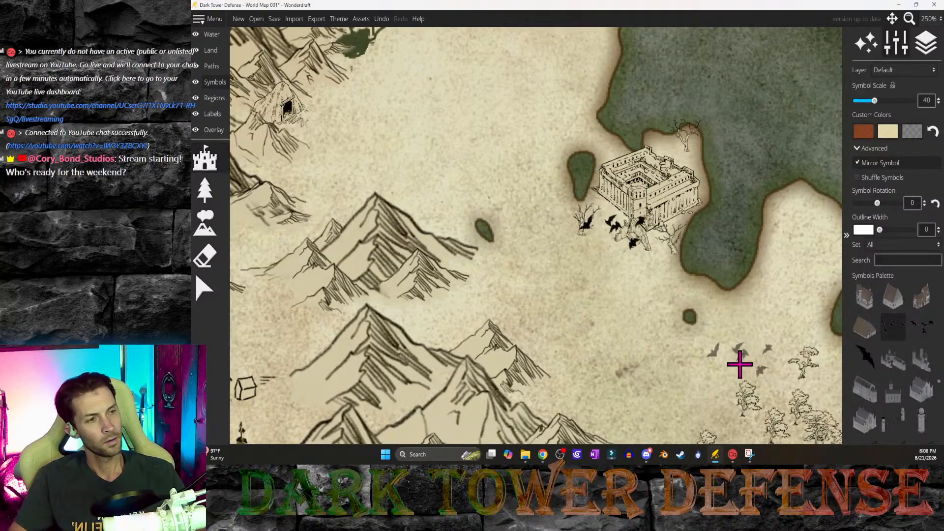
scroll(717, 344, "down", 2)
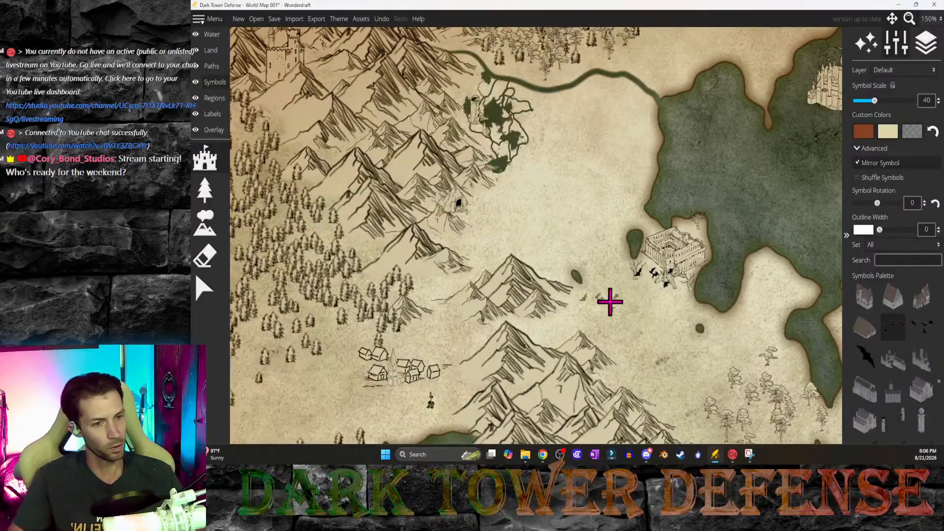
Step: Erase the small dark symbol on the plain just southeast of the village
middle_click_drag(513, 381, 606, 310)
left_click(206, 266)
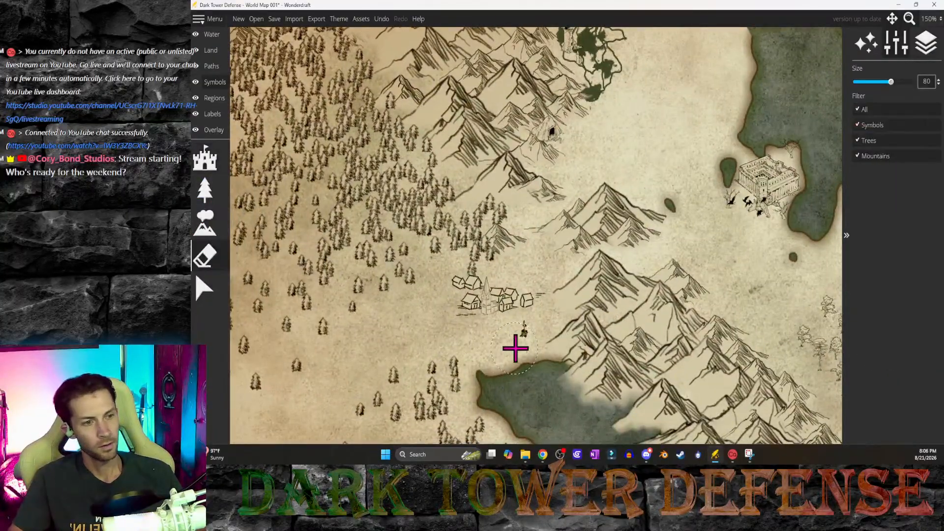
left_click(515, 349)
Step: Look over the bat-haunted ruin, the village surroundings and the eastern mountains beyond the lake castle
middle_click_drag(787, 268, 630, 382)
scroll(603, 324, "up", 6)
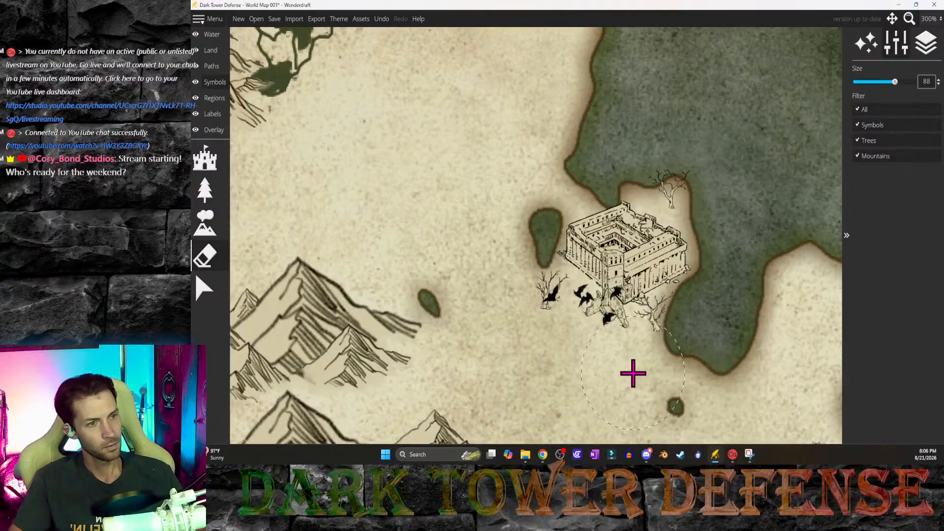
middle_click_drag(515, 344, 787, 154)
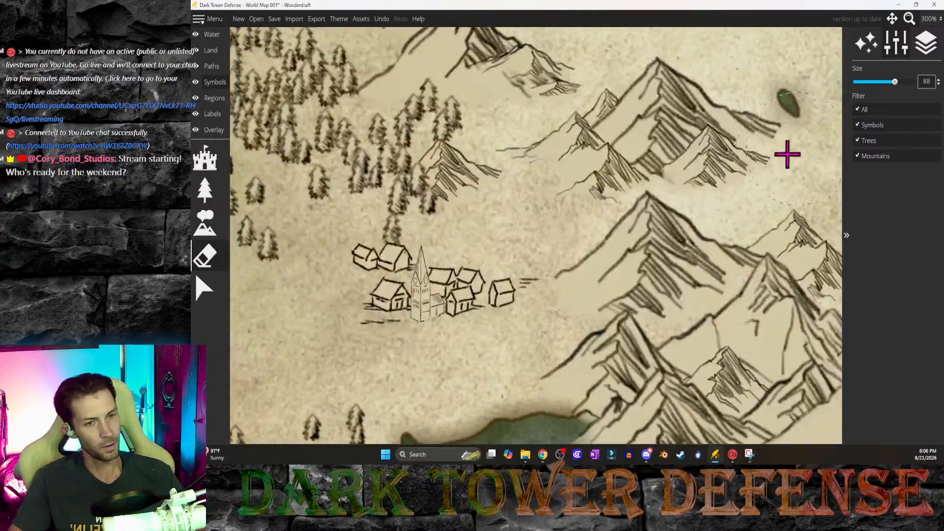
middle_click_drag(545, 275, 664, 245)
scroll(668, 226, "down", 8)
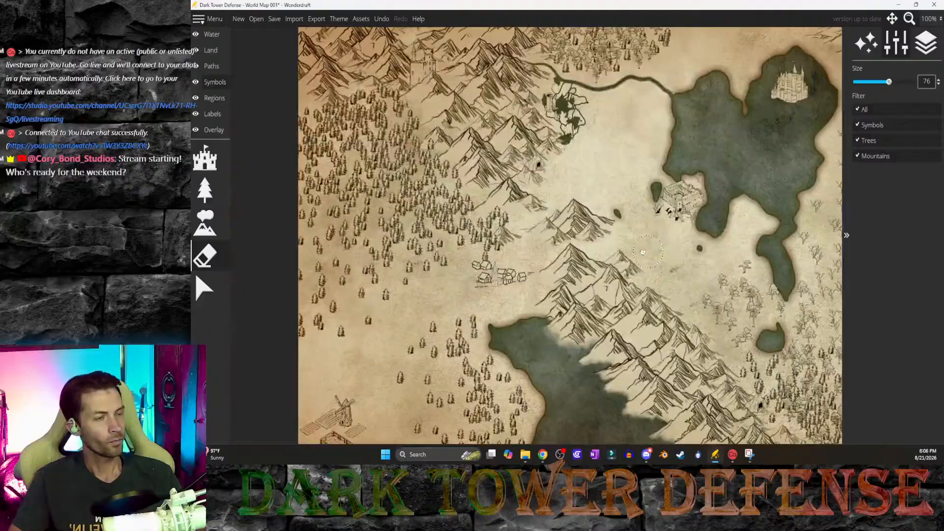
mouse_move(643, 253)
middle_mouse_down()
mouse_move(618, 221)
mouse_move(533, 255)
mouse_move(411, 356)
mouse_move(461, 363)
middle_mouse_up()
middle_click_drag(695, 340, 573, 342)
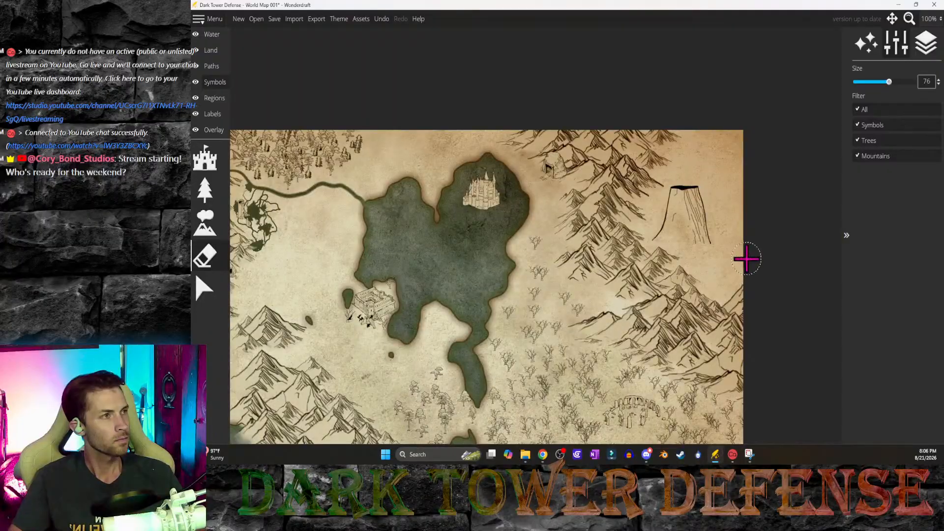
Step: Try a slender onion-topped tower at symbol scale 45 on the eastern mountain range south of the flat-topped volcano
left_click(205, 158)
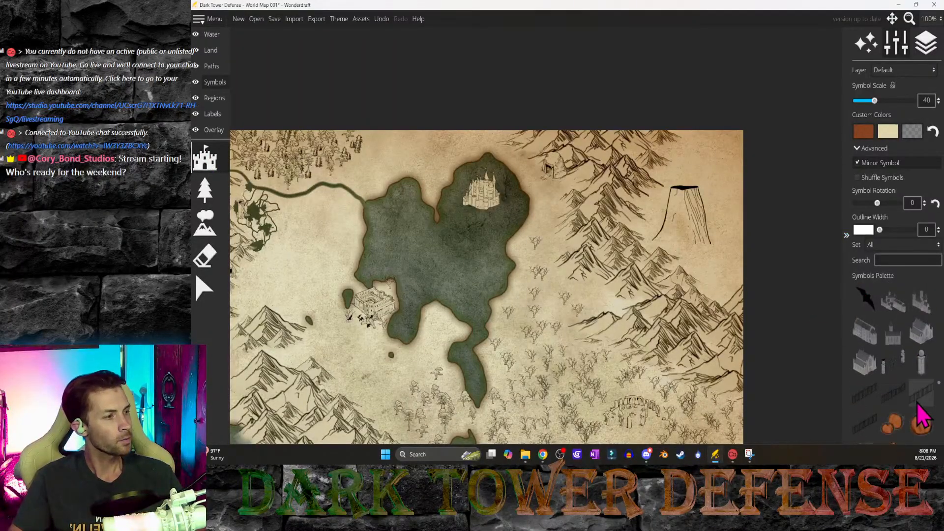
scroll(915, 393, "down", 5)
left_click(893, 380)
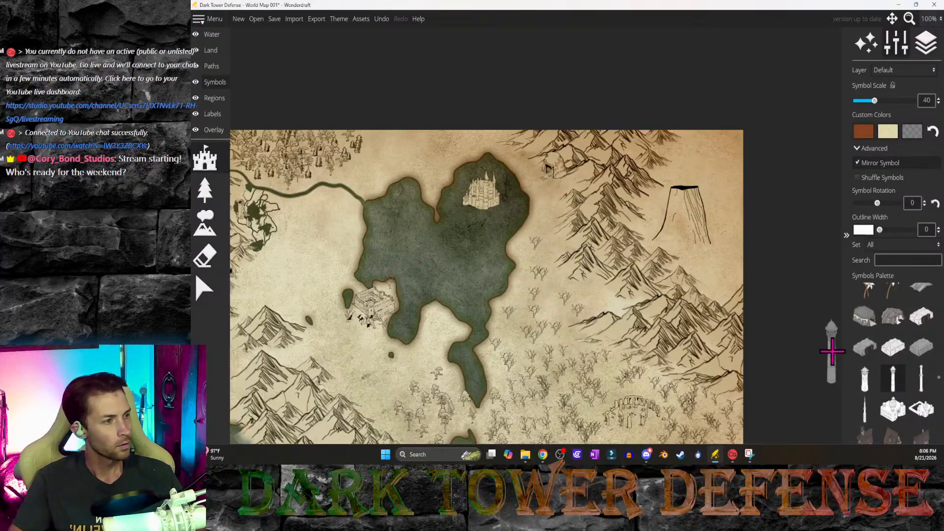
scroll(646, 261, "up", 5)
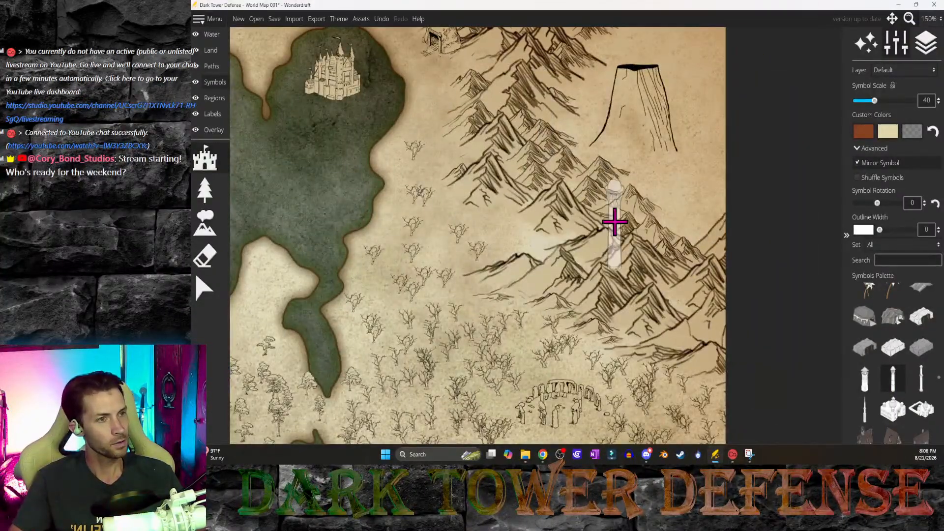
scroll(615, 222, "up", 2, "shift")
scroll(615, 222, "down", 1, "shift")
scroll(615, 222, "down", 1, "shift")
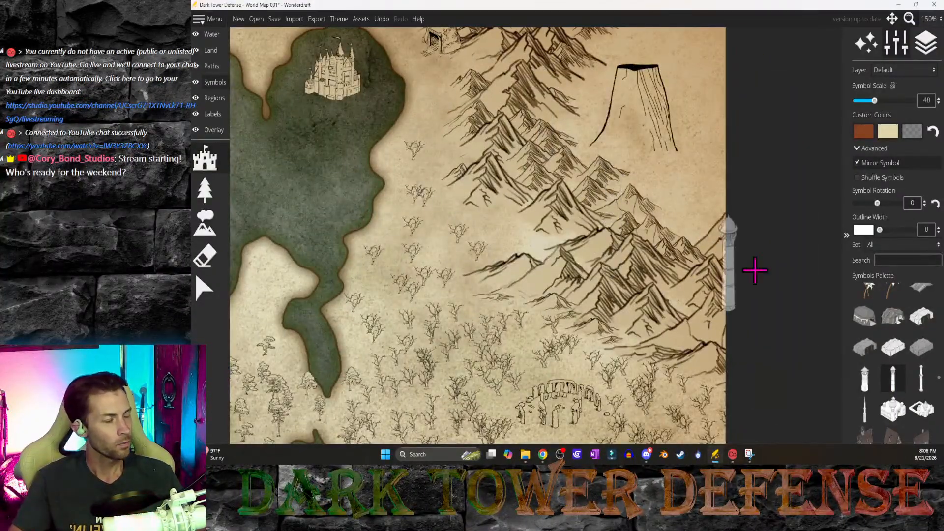
left_click(923, 378)
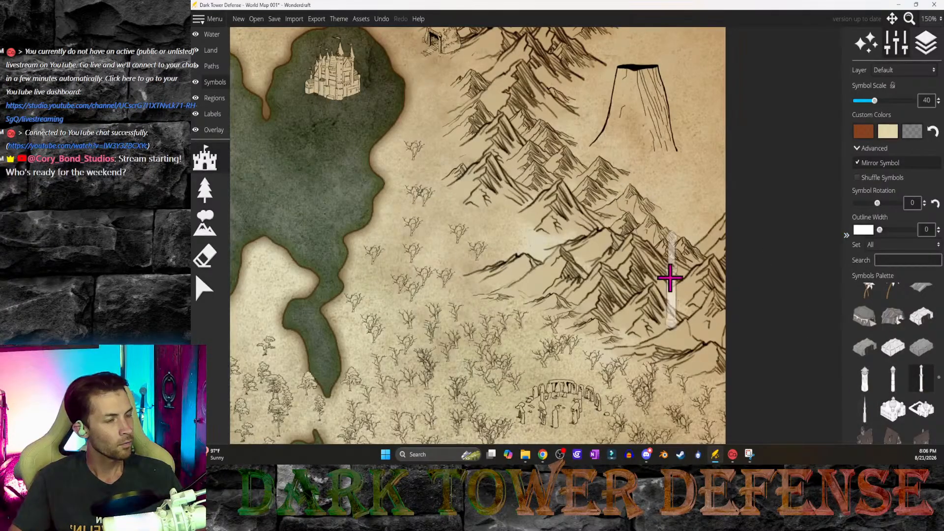
scroll(628, 214, "up", 1, "shift")
left_click(629, 215)
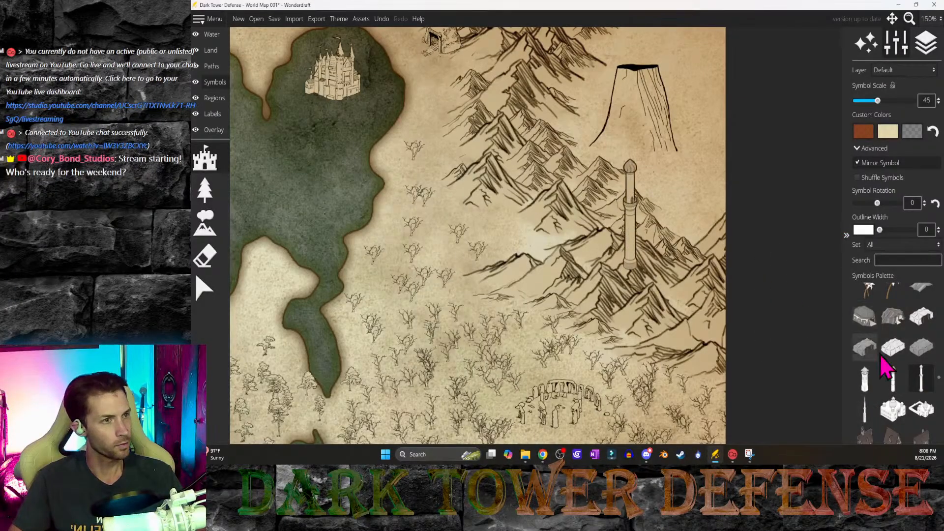
Step: Try the domed round tower, the broad domed tower and the thin spire tower at scale 45 beside the first tower
left_click(890, 383)
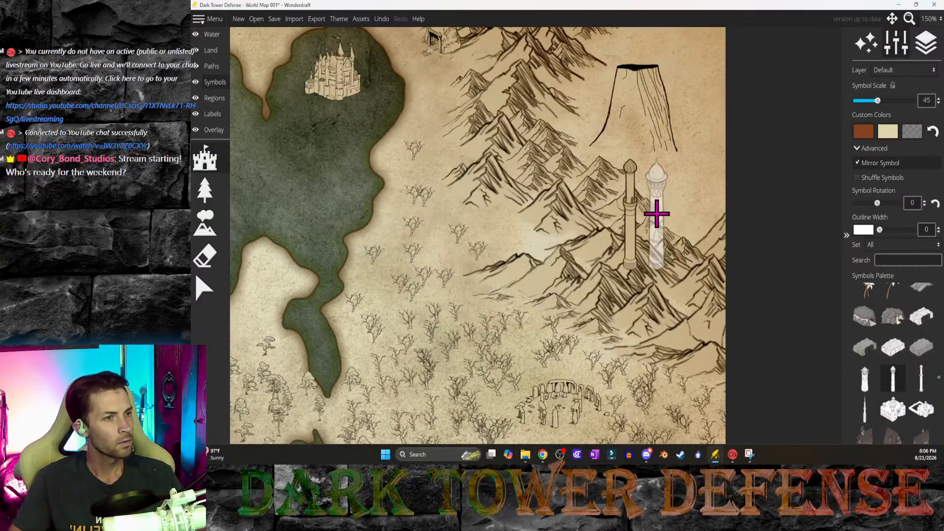
left_click(657, 214)
left_click(866, 383)
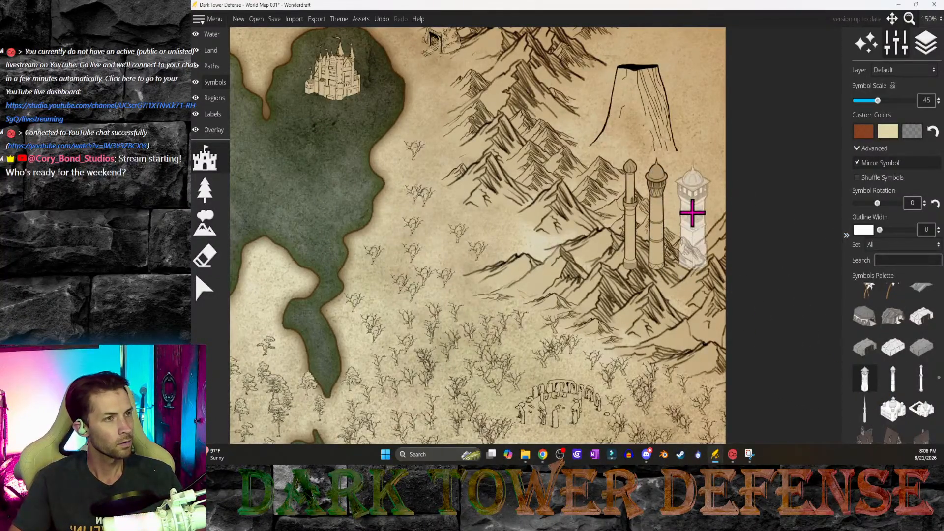
left_click(691, 211)
left_click(865, 410)
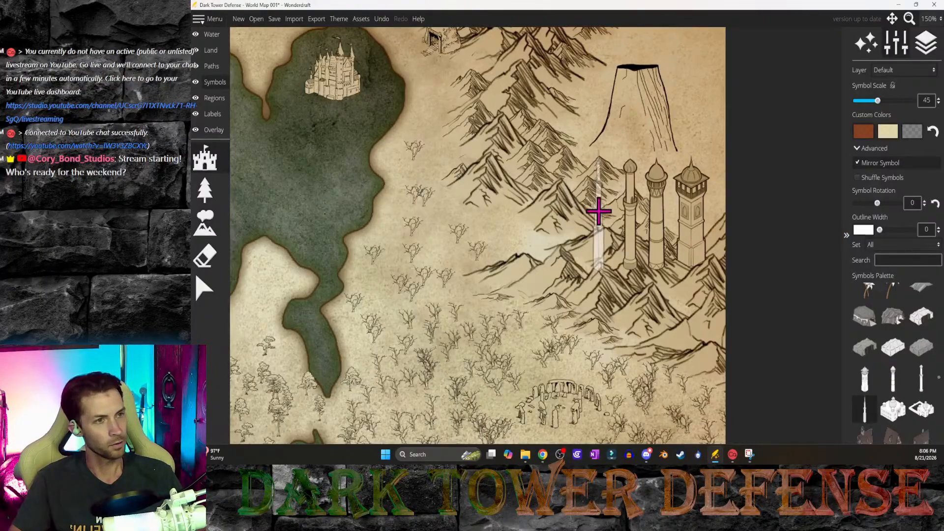
left_click(600, 209)
scroll(655, 253, "up", 2)
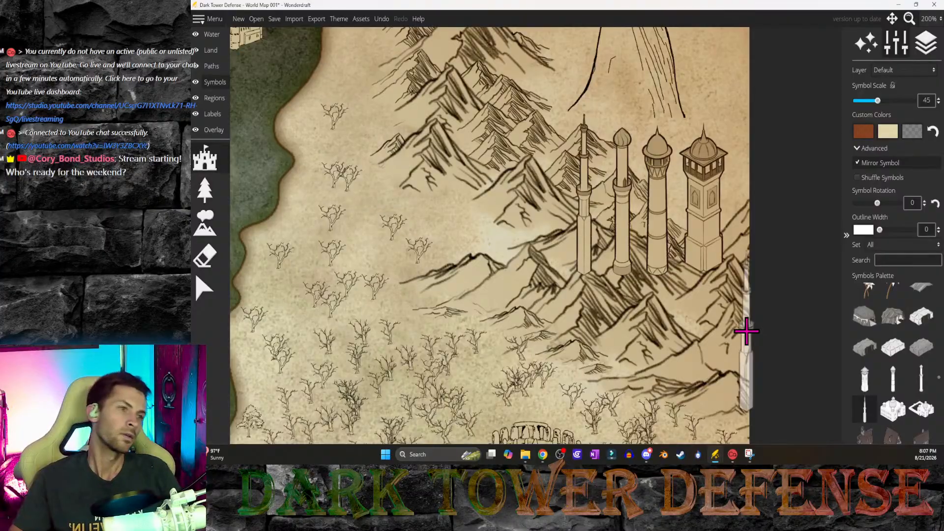
Step: Undo all four tower placements in the eastern mountains
key("ctrl+z")
key("ctrl+z")
key("ctrl+z")
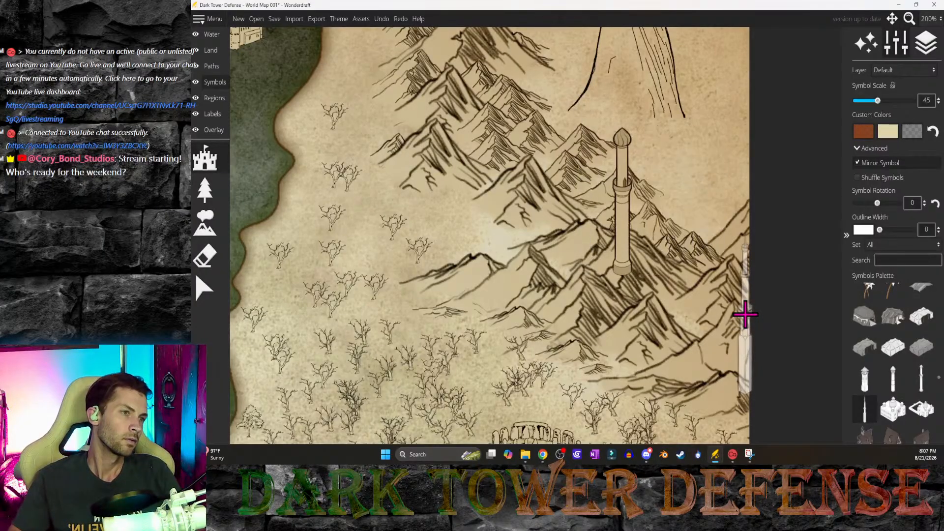
key("ctrl+z")
Step: Reduce the symbol scale to 25 for the thin spire tower
scroll(916, 340, "down", 2)
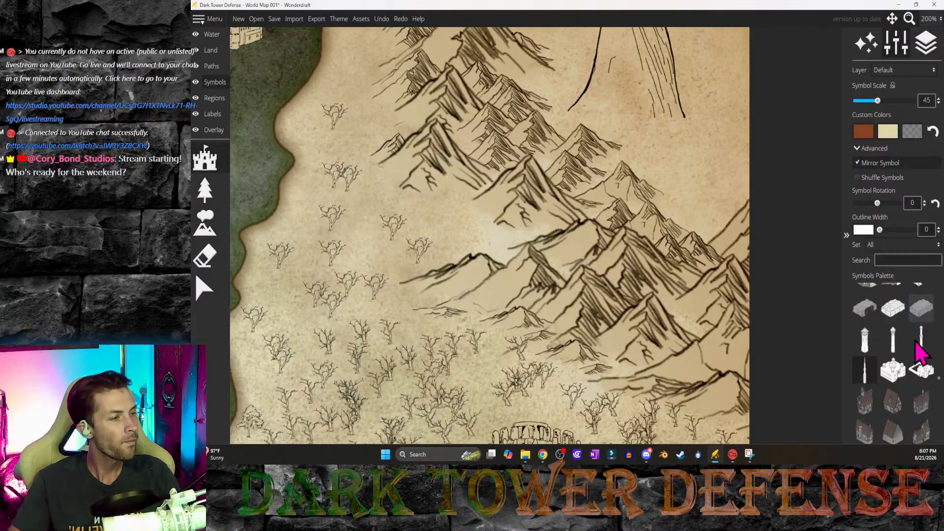
scroll(556, 266, "down", 2, "ctrl")
scroll(557, 266, "down", 1, "ctrl")
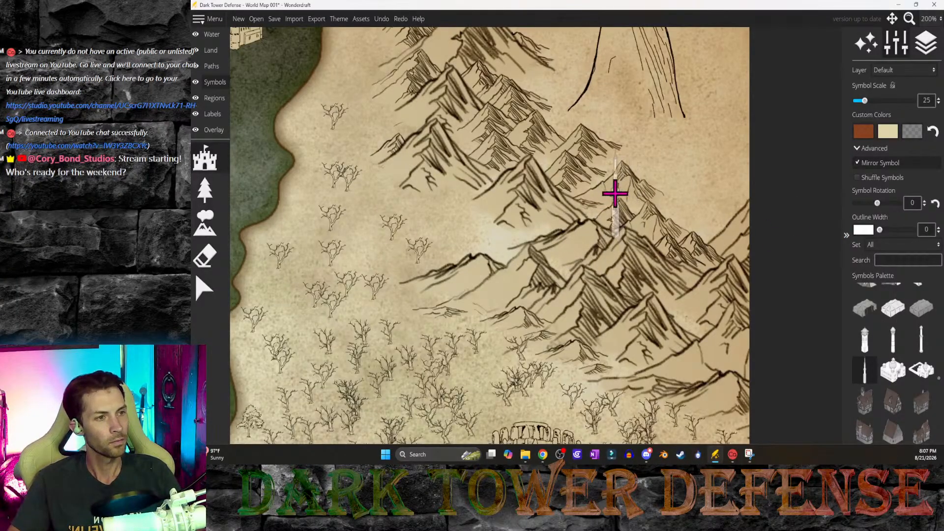
Step: Try the thin spire tower in several spots around the eastern mountains, undoing each placement
left_click(614, 193)
key("ctrl+z")
left_click(583, 186)
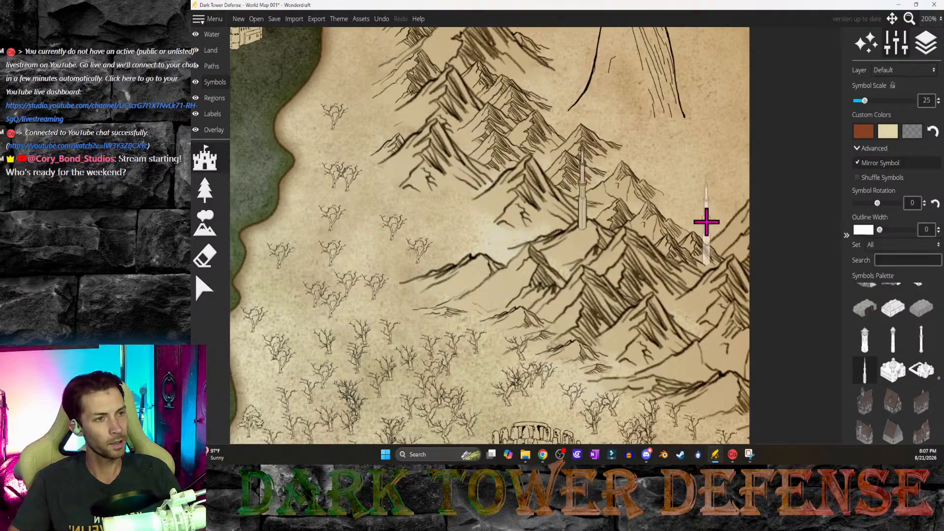
middle_click_drag(637, 225, 643, 261)
left_click(698, 223)
key("ctrl+z")
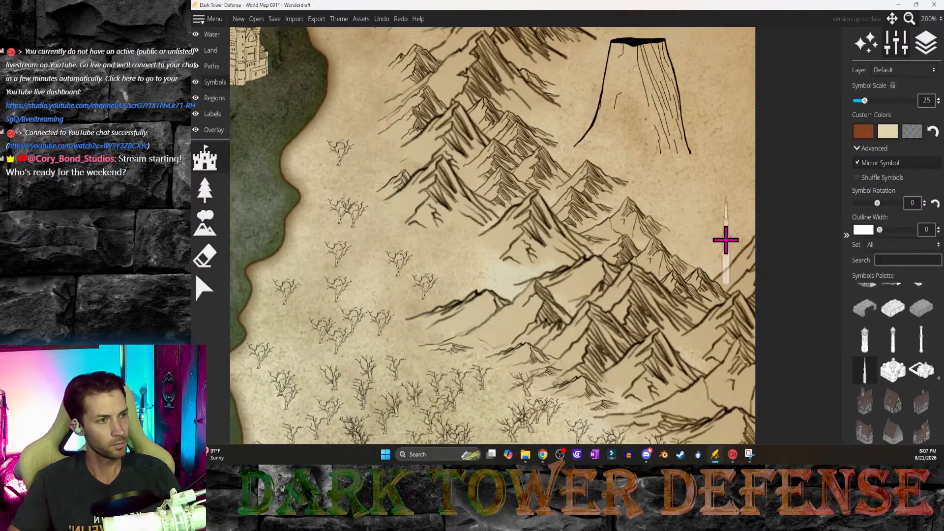
left_click(515, 256)
key("ctrl+z")
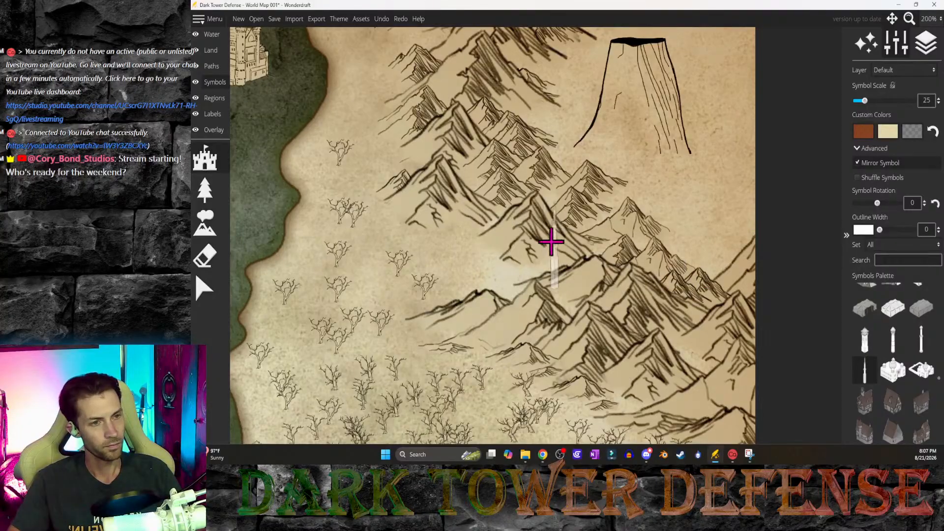
left_click(525, 237)
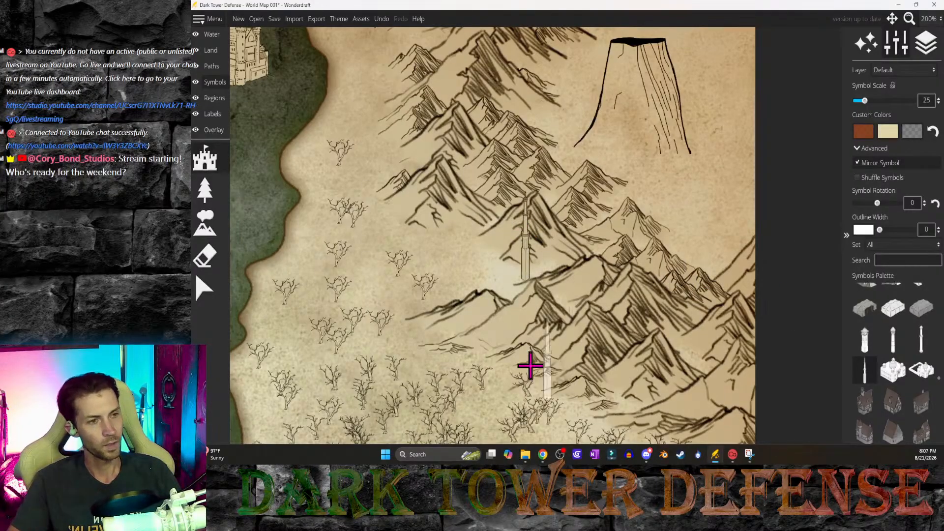
key("ctrl+z")
Step: Place the thin spire tower at scale 25 at the western foot of the eastern mountains and save the map
left_click(506, 242)
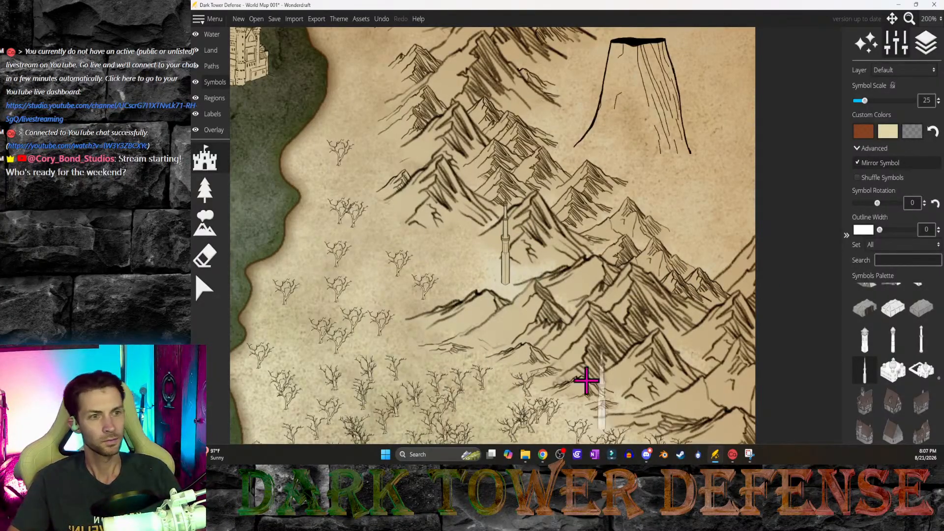
scroll(517, 348, "down", 5)
middle_click_drag(445, 335, 640, 305)
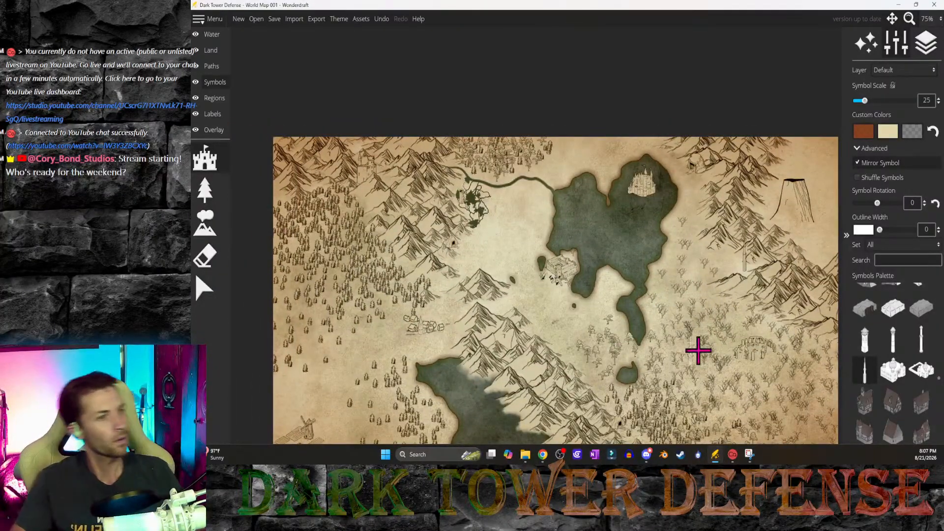
middle_click_drag(577, 363, 606, 362)
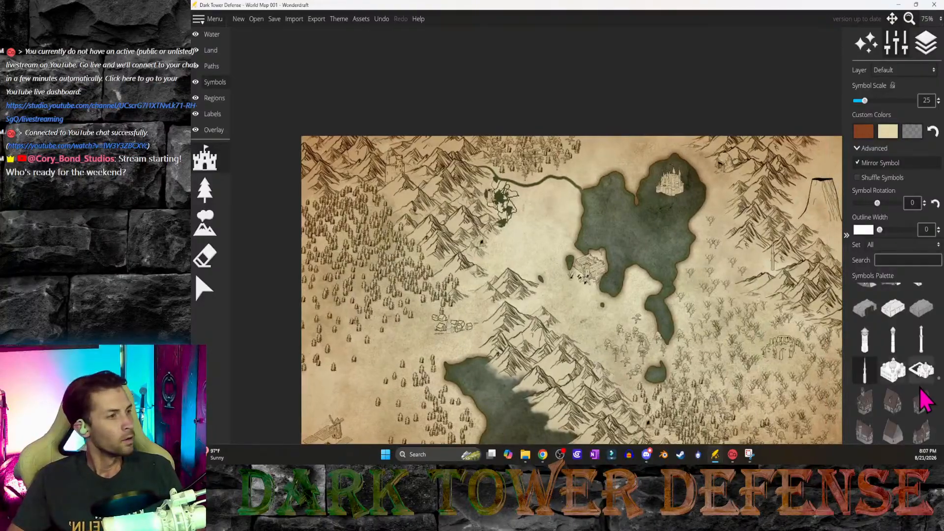
Step: Look through the symbol palette's buildings, walls, ruins and graveyard pieces for something suitable beside the village
scroll(921, 392, "down", 6)
scroll(924, 405, "down", 4)
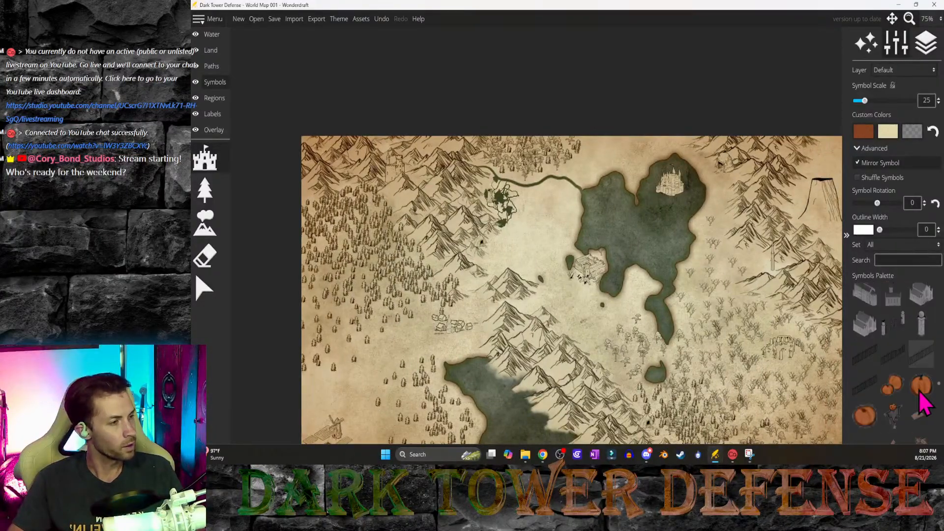
scroll(885, 335, "down", 8)
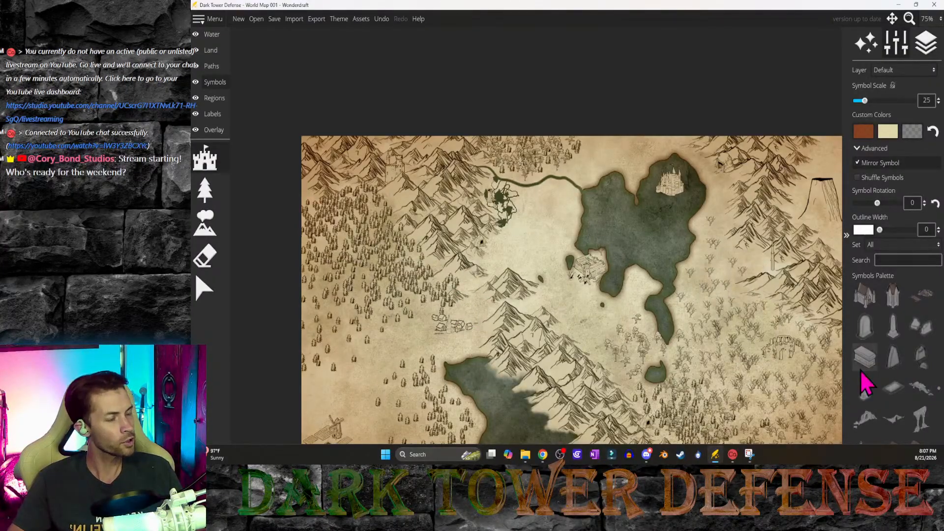
scroll(880, 384, "up", 7)
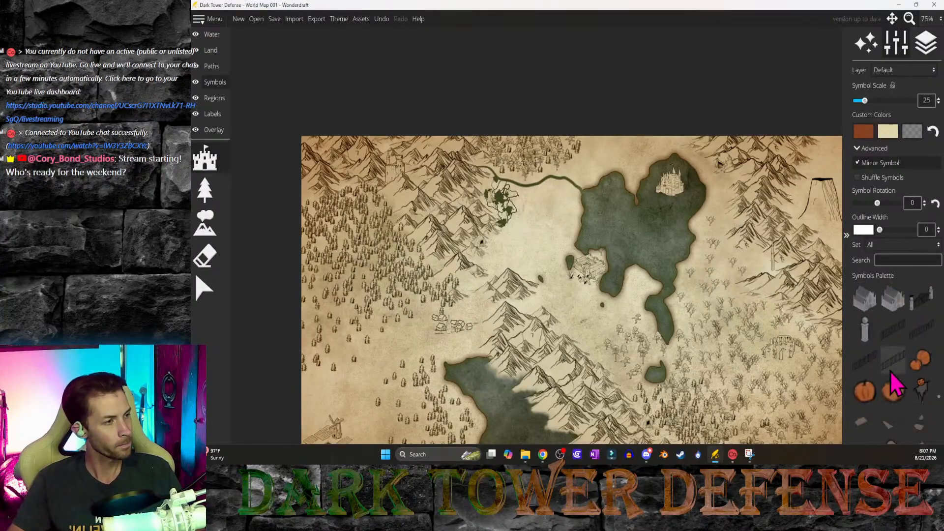
scroll(893, 384, "up", 8)
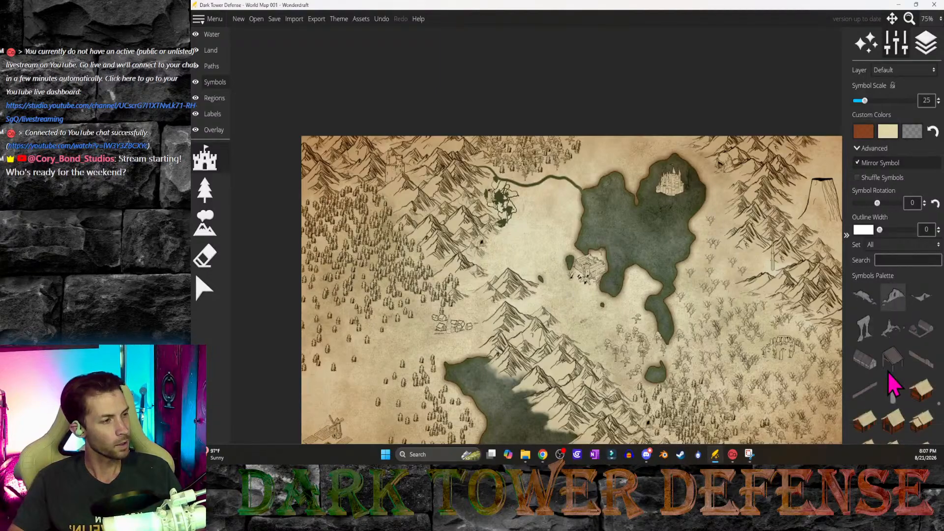
scroll(886, 384, "down", 5)
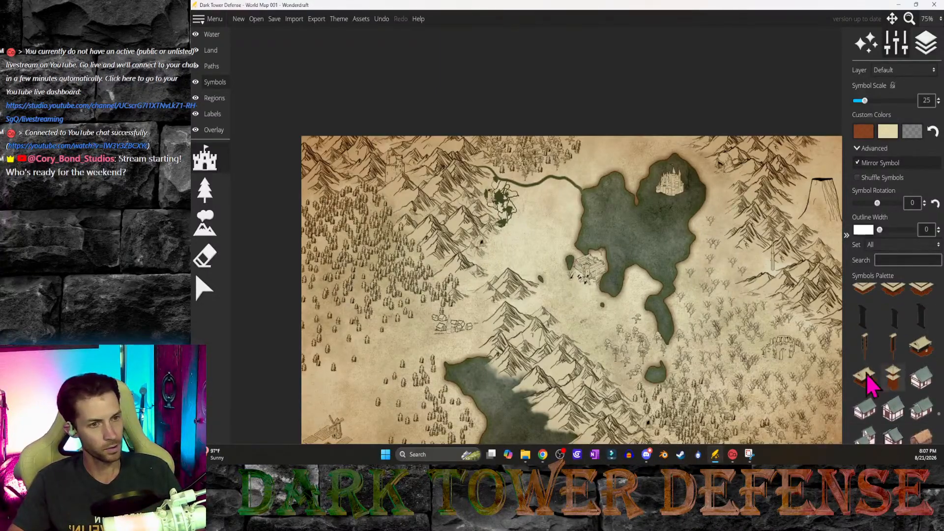
scroll(394, 331, "up", 4)
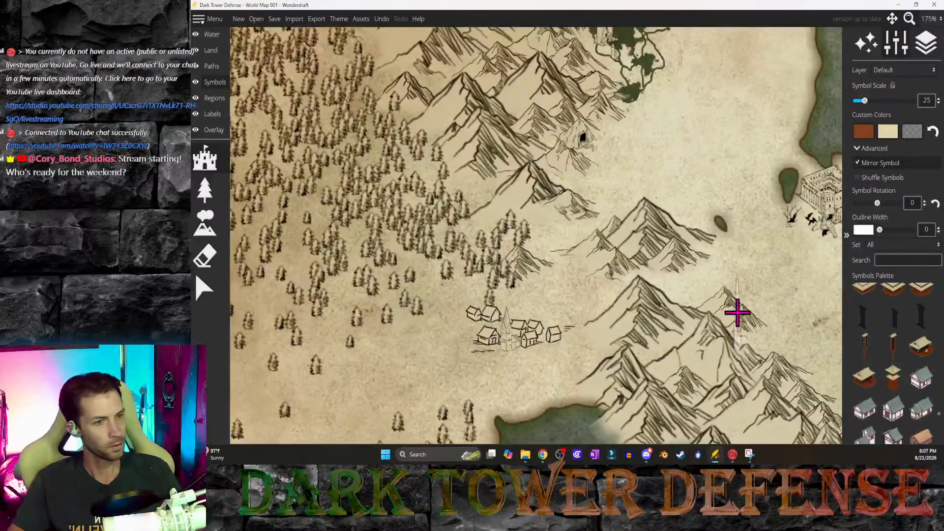
scroll(919, 364, "down", 5)
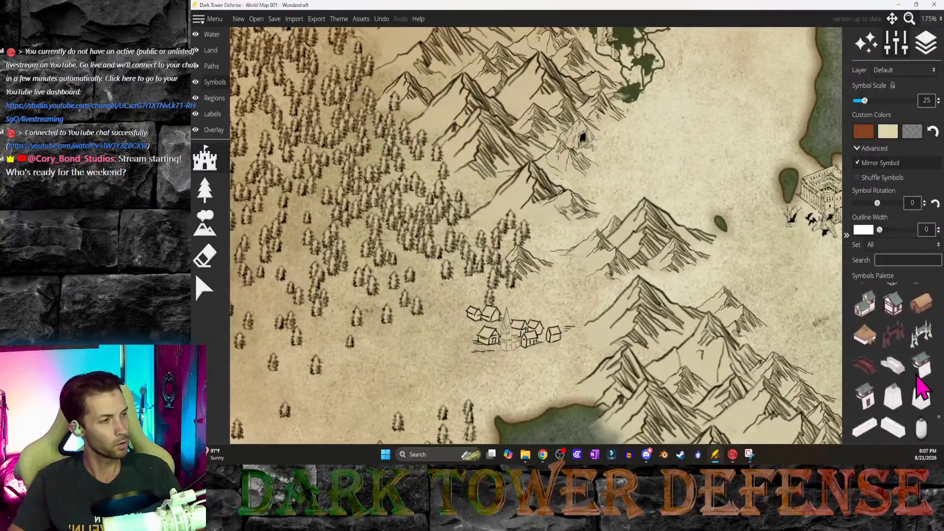
scroll(921, 387, "up", 6)
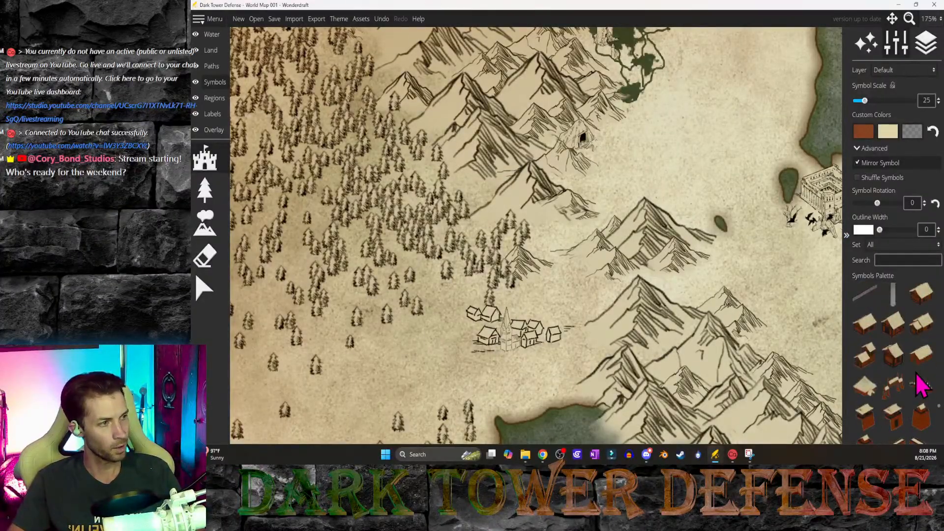
scroll(921, 386, "down", 4)
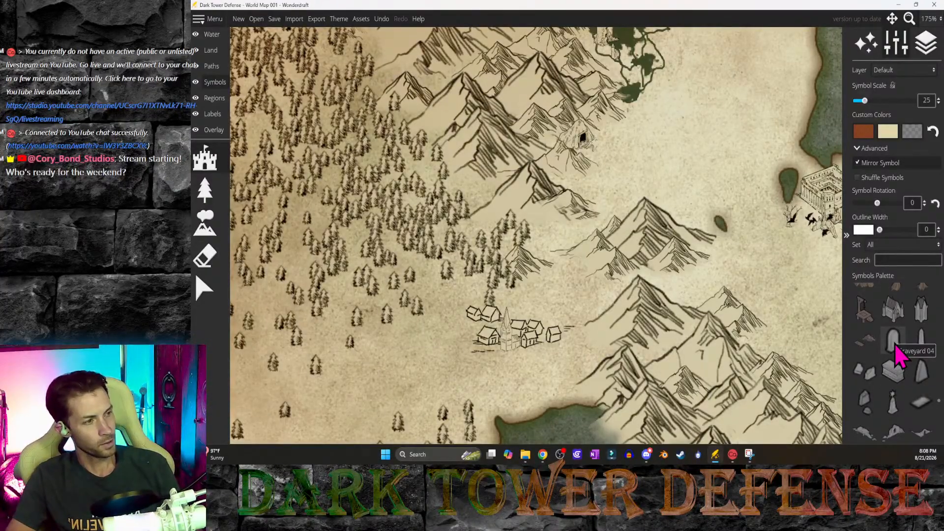
scroll(506, 249, "up", 3)
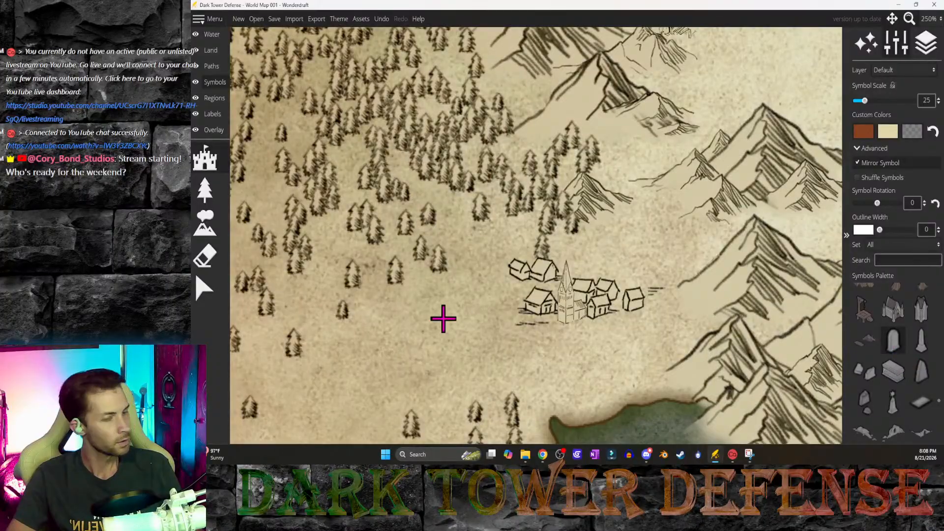
Step: Try the rounded Graveyard 04 headstone and a tapered gravestone at scale 65 just west of the village
left_click(895, 346)
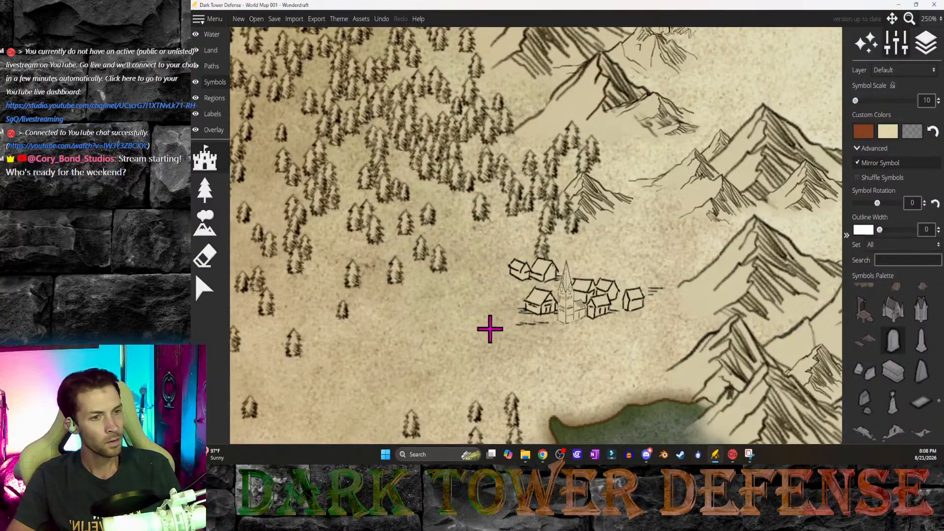
scroll(489, 328, "up", 8, "shift")
scroll(485, 324, "down", 3, "shift")
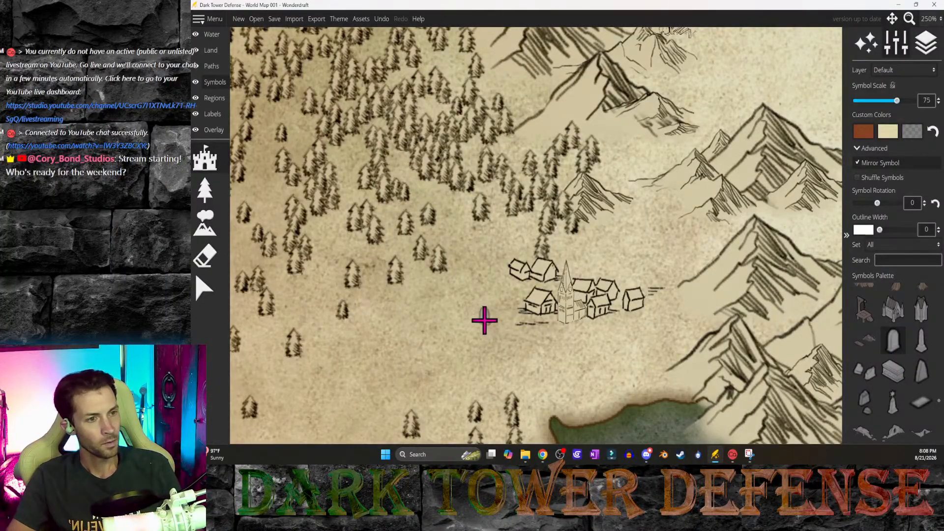
left_click(497, 289)
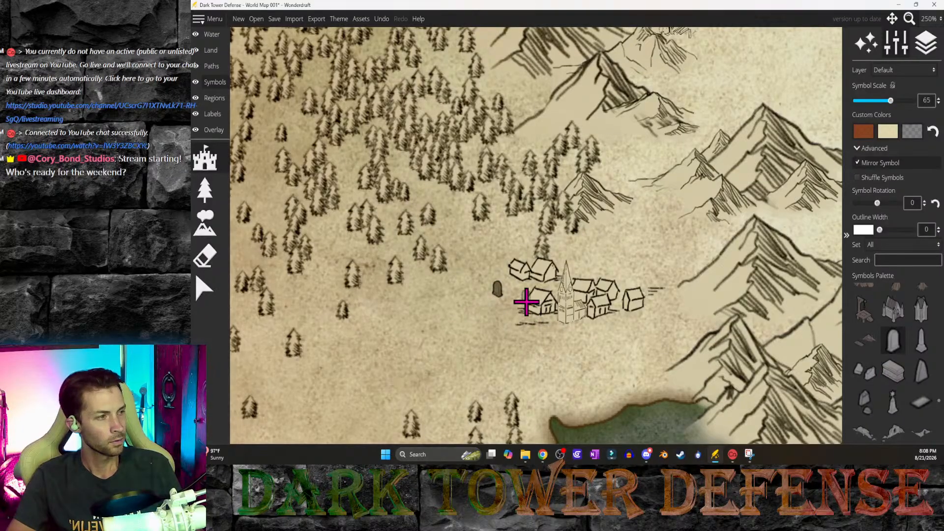
left_click(928, 377)
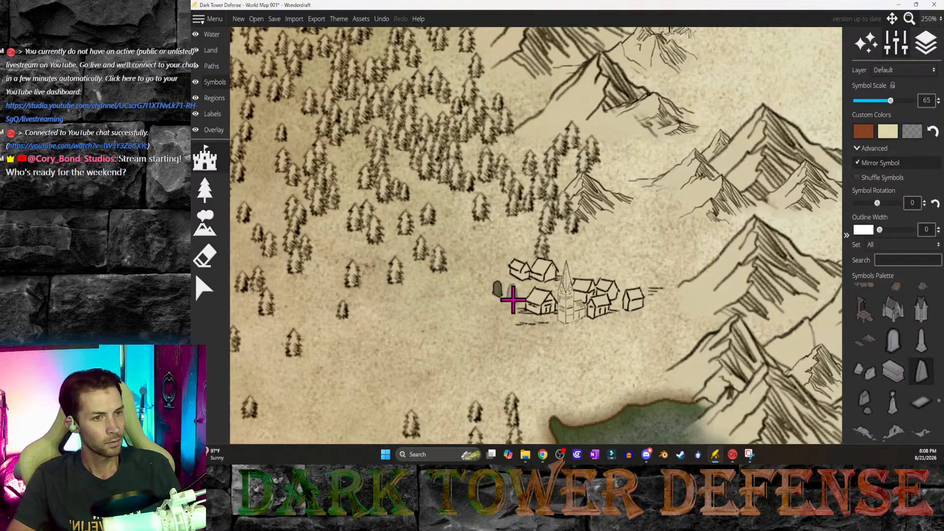
left_click(514, 298)
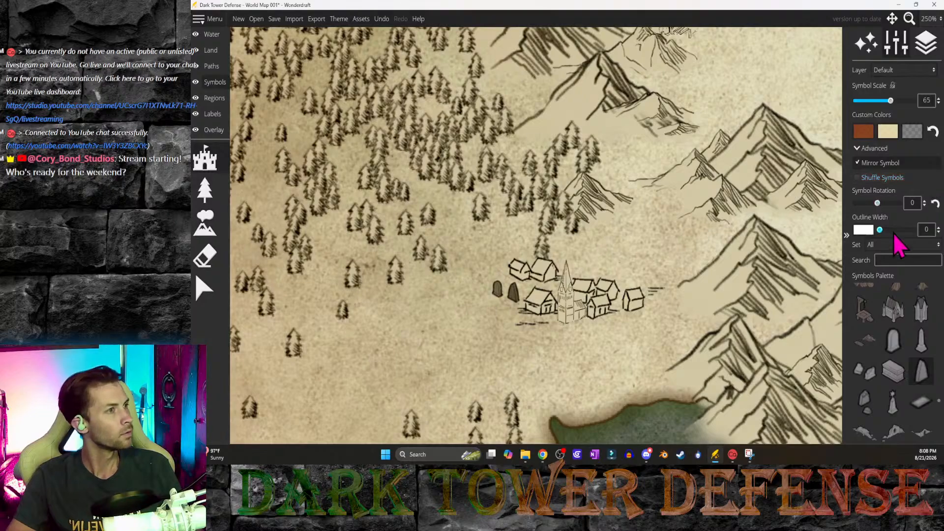
left_click(858, 164)
left_click(893, 370)
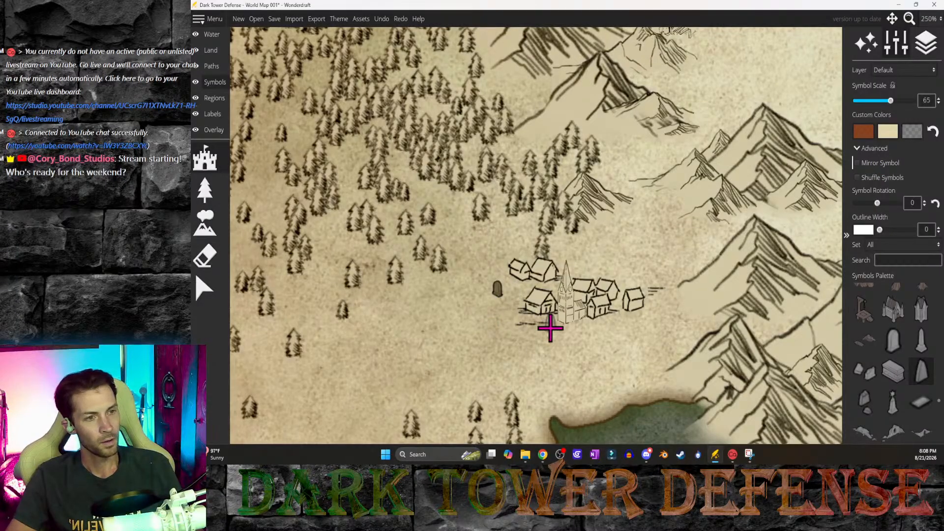
Step: Place two small gravestones at scale 40 on the village's western edge, starting with Graveyard 04 and enabling symbol mirroring for the second
left_click(893, 339)
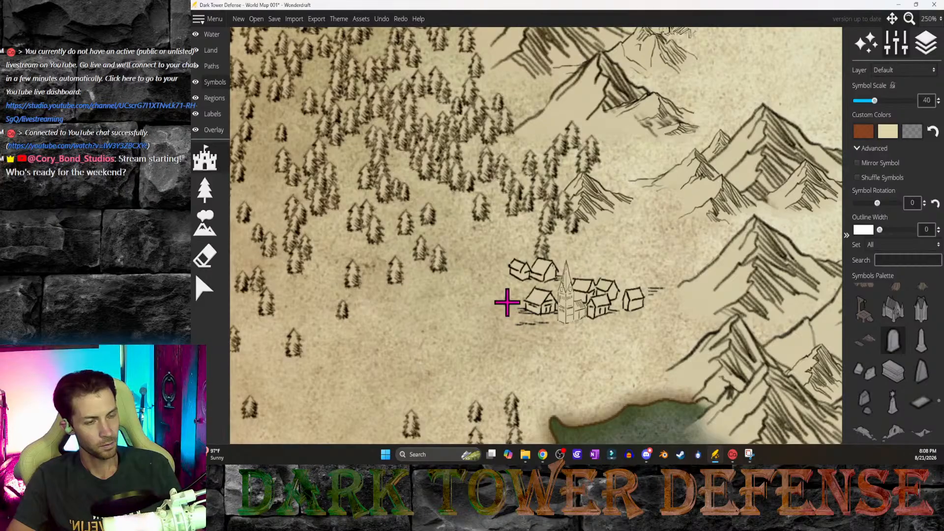
left_click(507, 283)
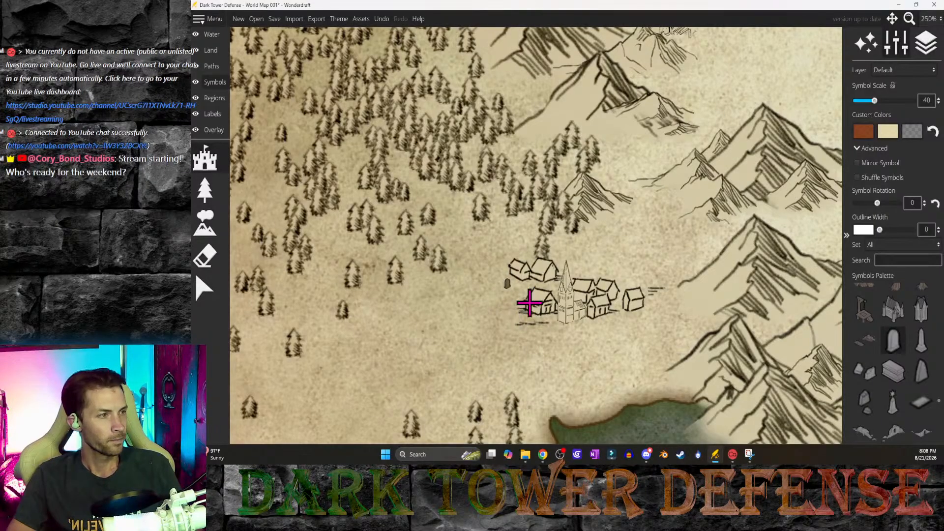
left_click(857, 163)
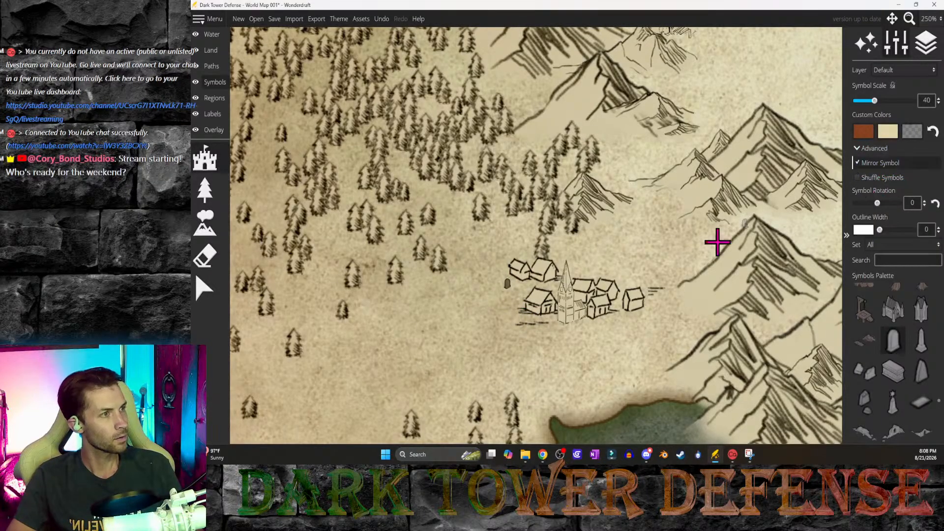
left_click(510, 297)
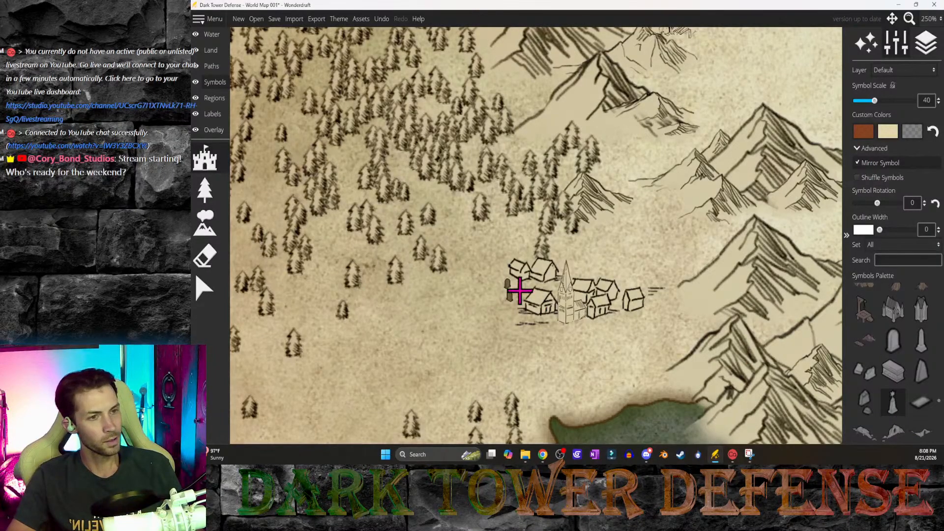
Step: Add a grave monument at scale 35 and a stone tomb at scale 25 to the graveyard west of the village
scroll(517, 287, "up", 2, "shift")
scroll(497, 295, "down", 2, "shift")
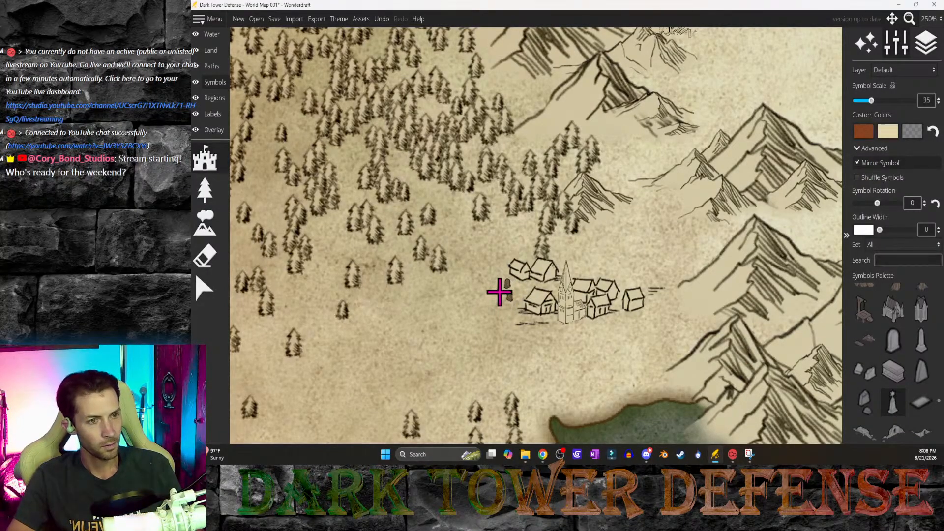
left_click(499, 293)
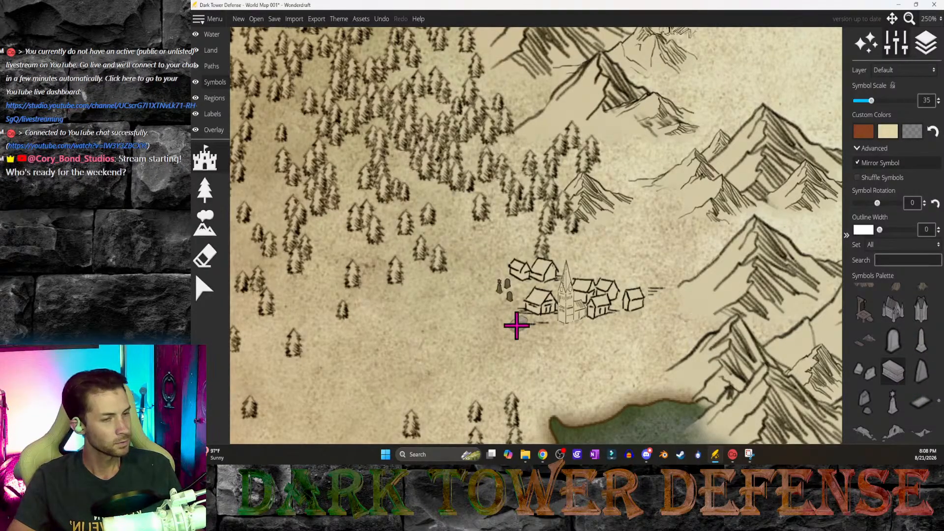
scroll(506, 316, "up", 1, "shift")
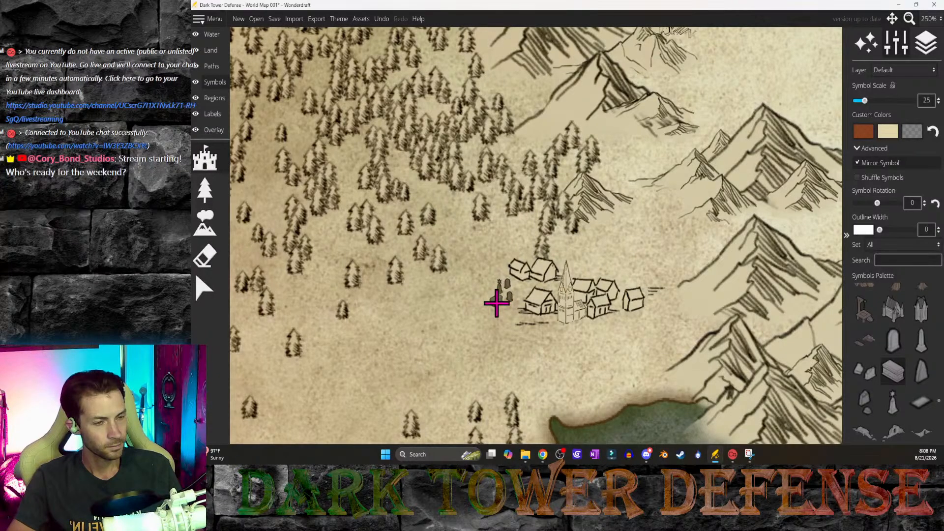
left_click(497, 303)
Step: Try the loose broken stones symbol at scale 25 with symbol shuffling enabled in the village graveyard
scroll(915, 415, "down", 1)
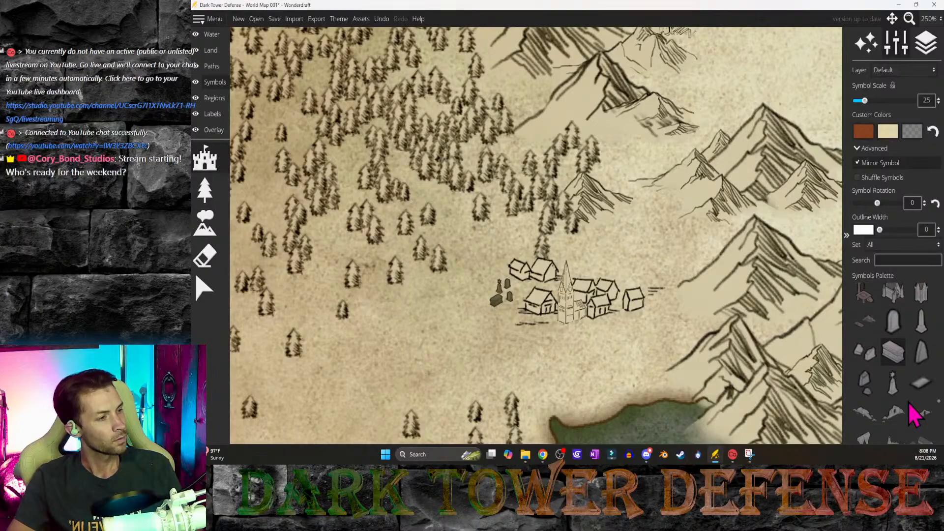
scroll(900, 394, "down", 2)
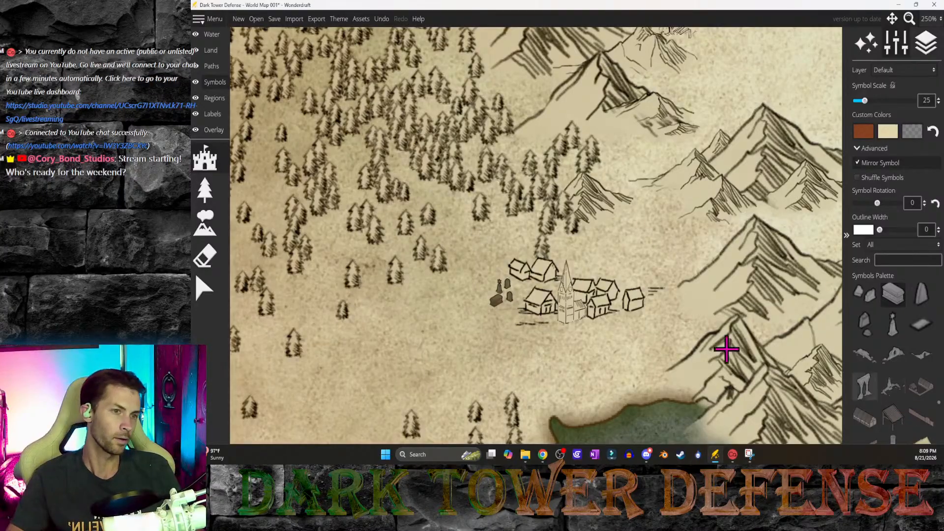
left_click(865, 296)
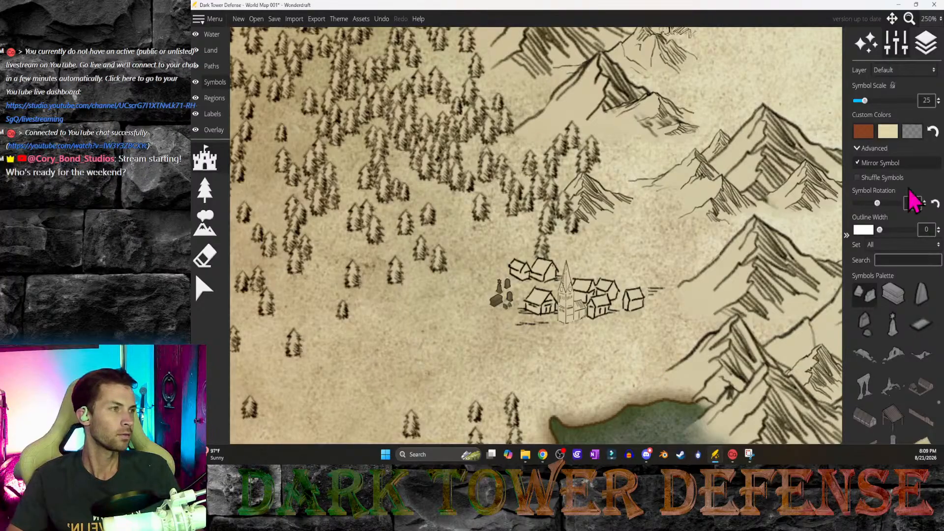
left_click(860, 178)
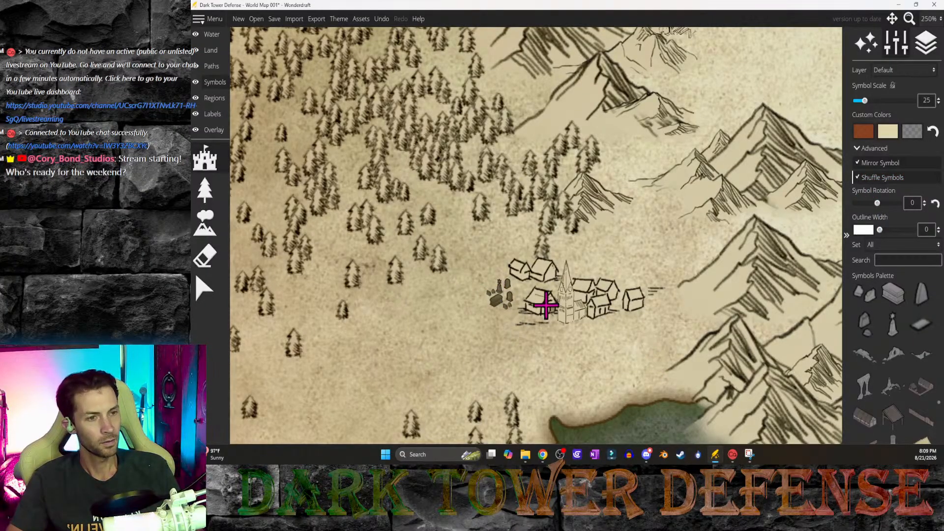
key("ctrl+z")
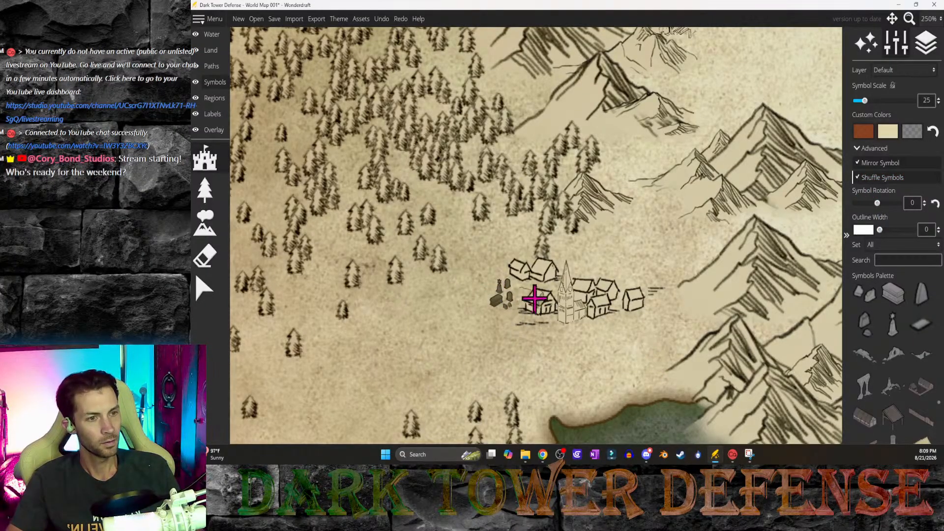
Step: Turn off symbol mirroring and shuffling, and place the broken gravestone symbol at scale 20 on the graveyard's western side
left_click(858, 164)
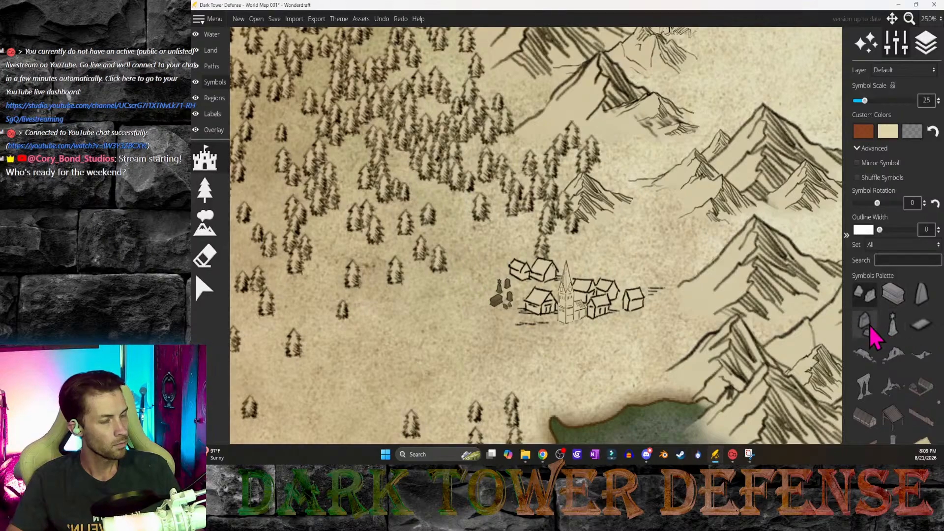
scroll(490, 311, "down", 1, "ctrl")
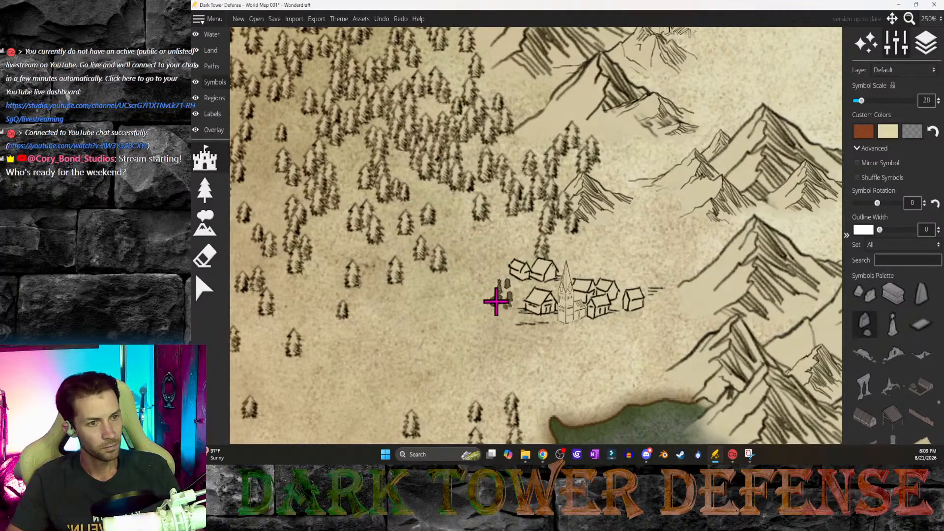
left_click(493, 290)
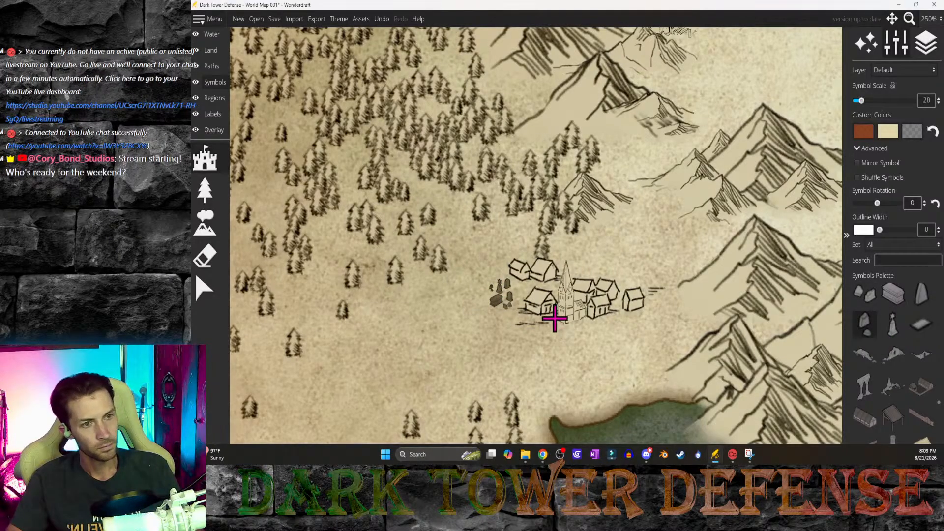
Step: Examine the village graveyard from different distances and review the world map as a whole
scroll(566, 342, "down", 2)
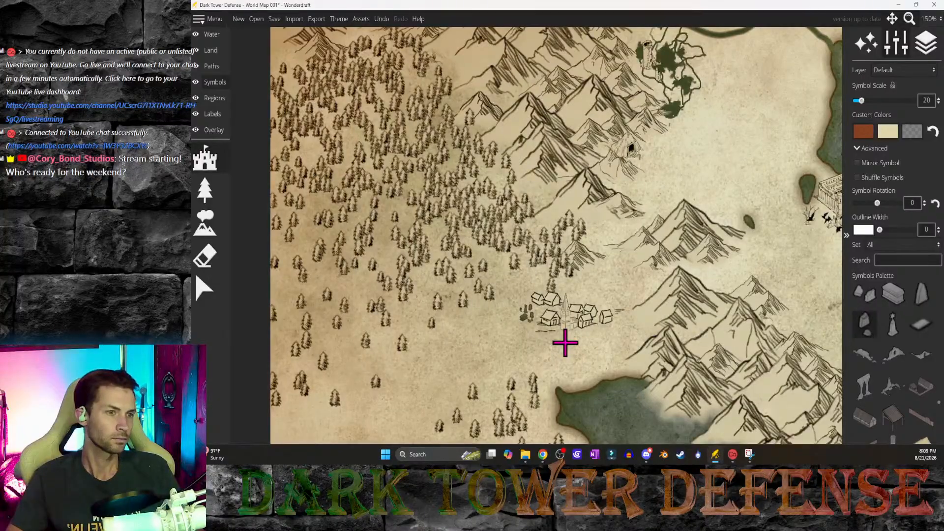
scroll(566, 341, "down", 1)
scroll(556, 332, "up", 5)
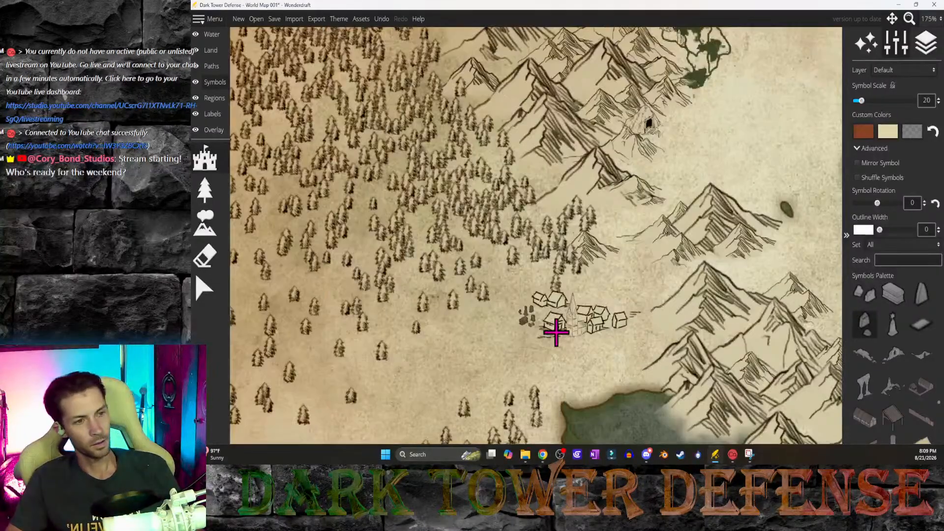
scroll(557, 333, "down", 7)
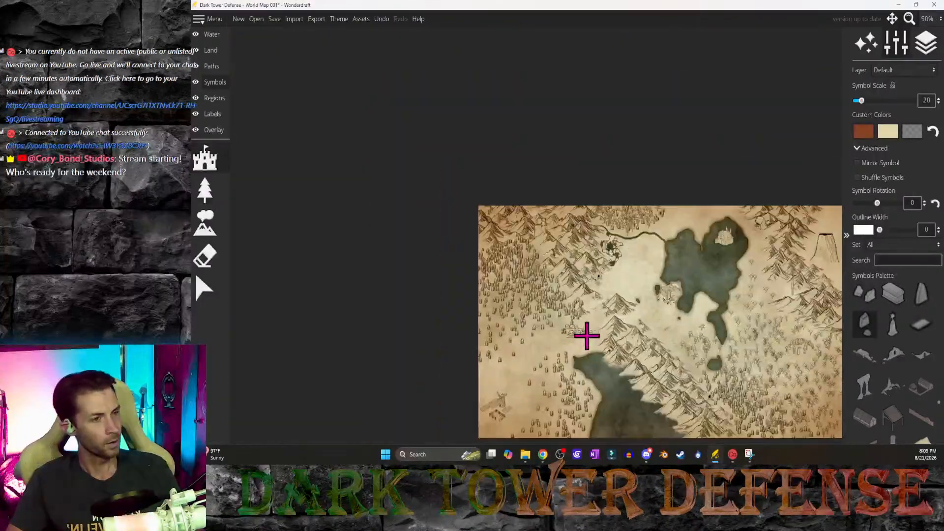
middle_click_drag(708, 359, 577, 287)
scroll(559, 266, "up", 1)
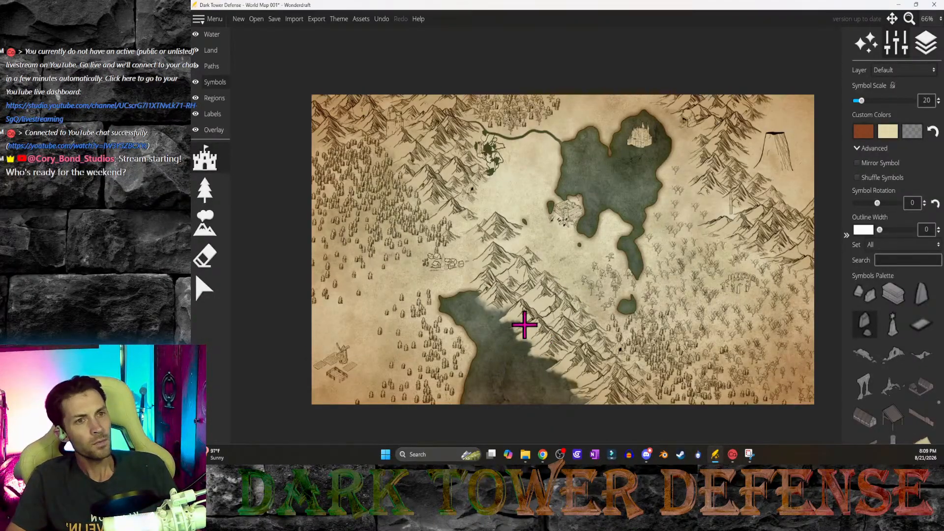
Step: Examine the world map's regions one after another, from the western mountains and central lake to the eastern forest and northeastern volcano
middle_click_drag(449, 295, 448, 305)
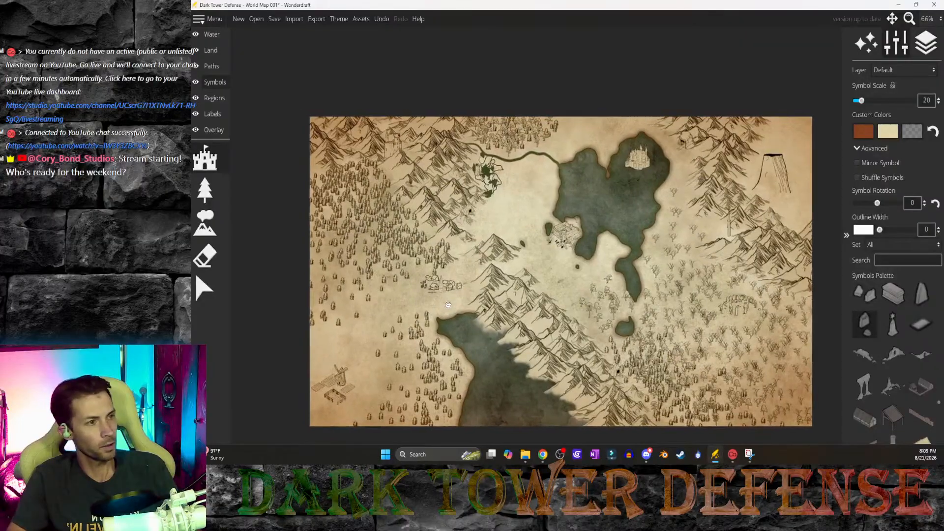
scroll(479, 285, "up", 1)
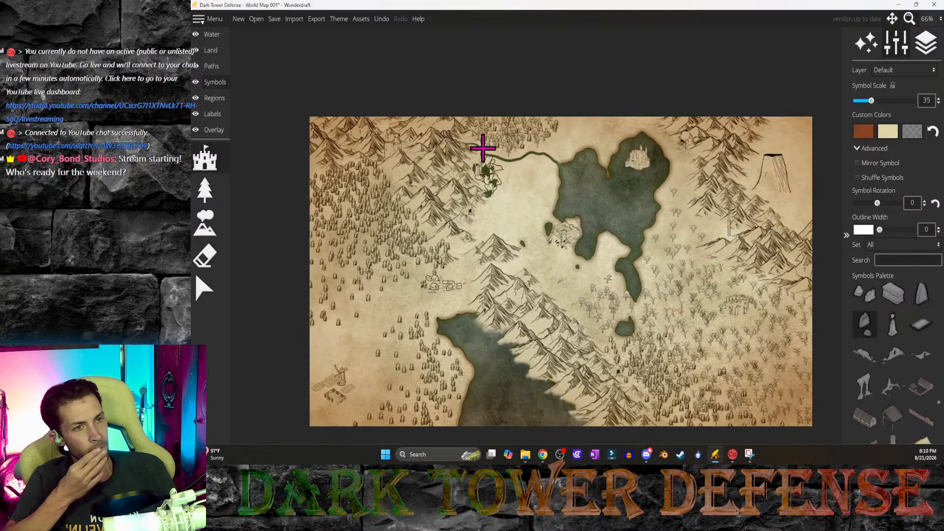
scroll(489, 164, "up", 5)
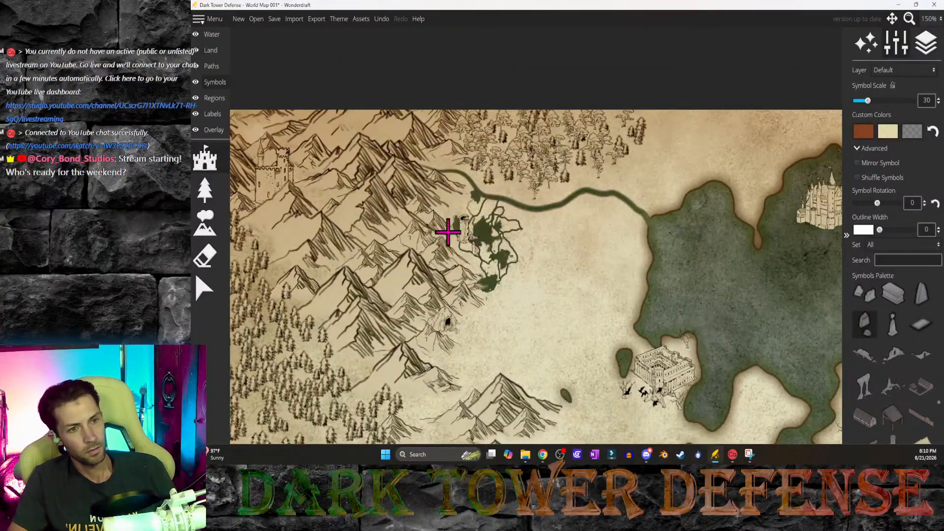
middle_click_drag(572, 281, 443, 164)
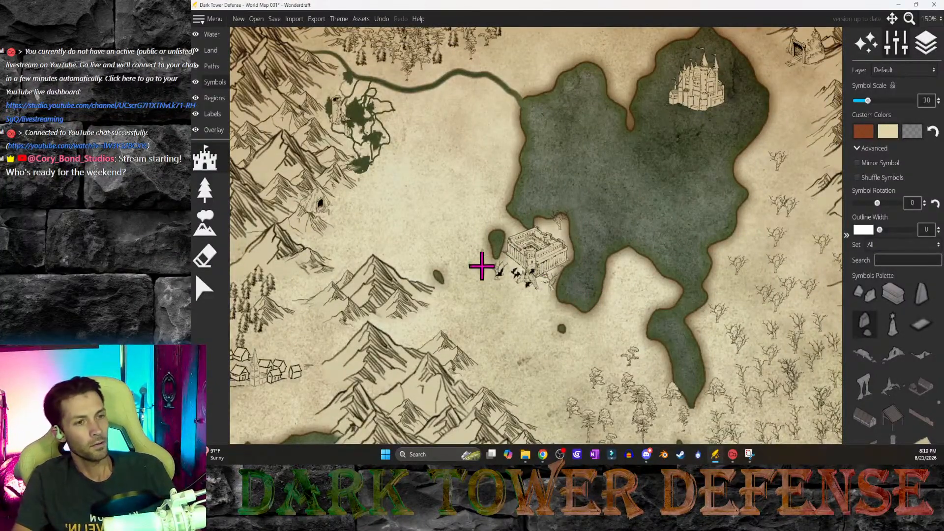
middle_click_drag(600, 347, 635, 306)
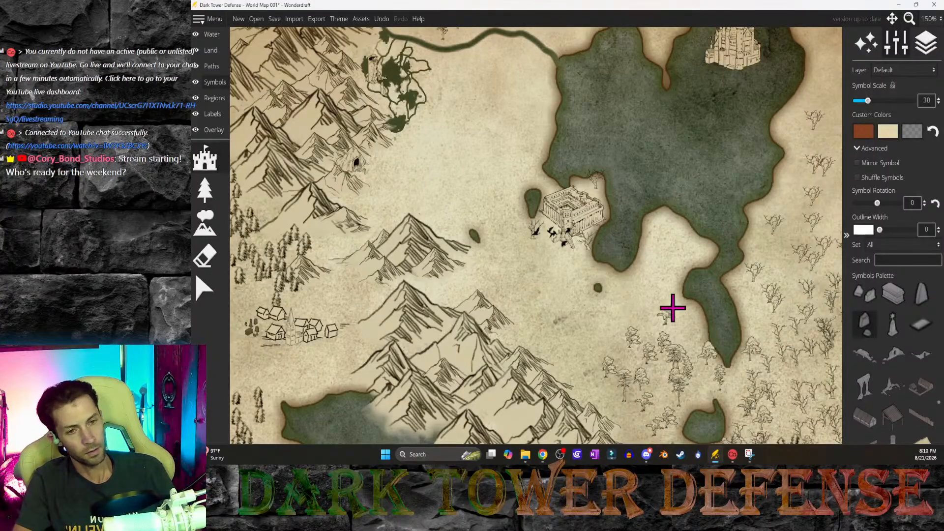
middle_click_drag(673, 307, 418, 163)
middle_click_drag(313, 84, 218, 49)
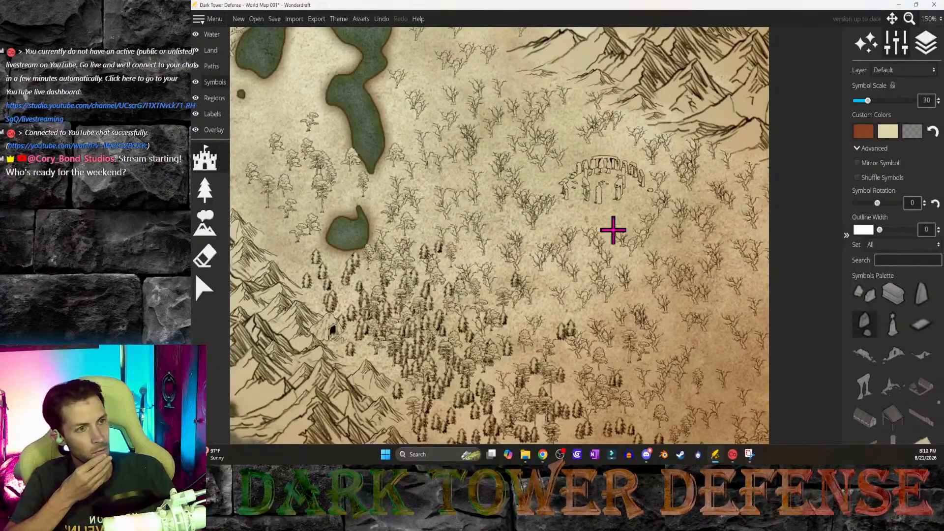
middle_click_drag(670, 154, 702, 415)
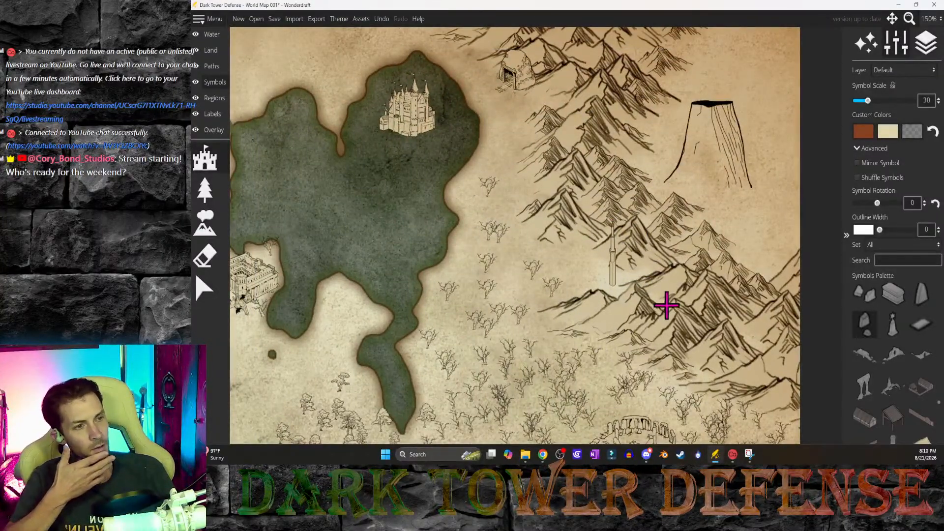
middle_click_drag(512, 205, 656, 342)
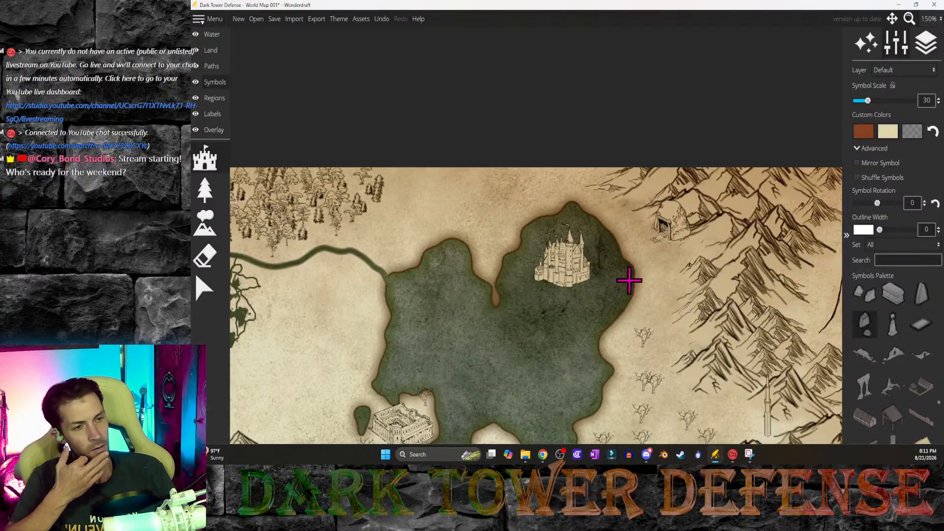
middle_click_drag(732, 324, 449, 280)
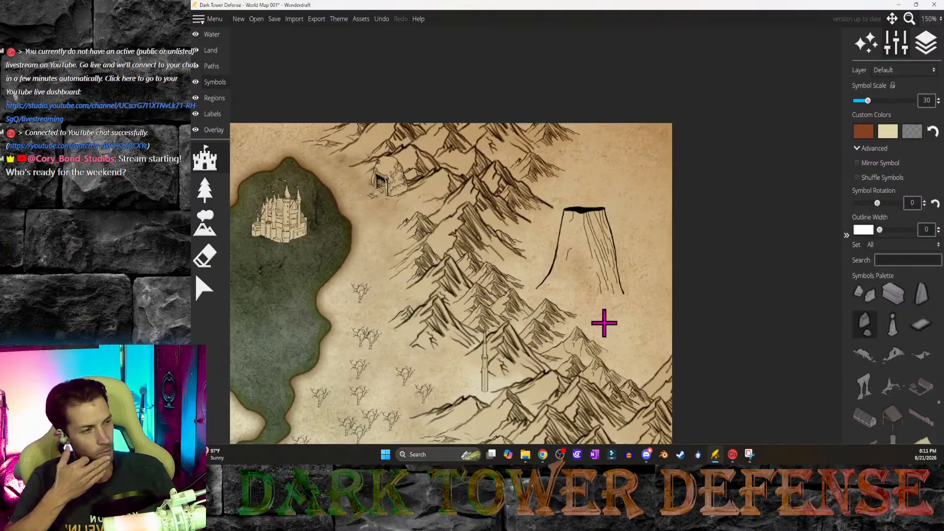
Step: Search the symbols for "rock" and try the large pale rock symbol beside the flat-topped volcano in the northeast
scroll(869, 371, "down", 5)
left_click(914, 260)
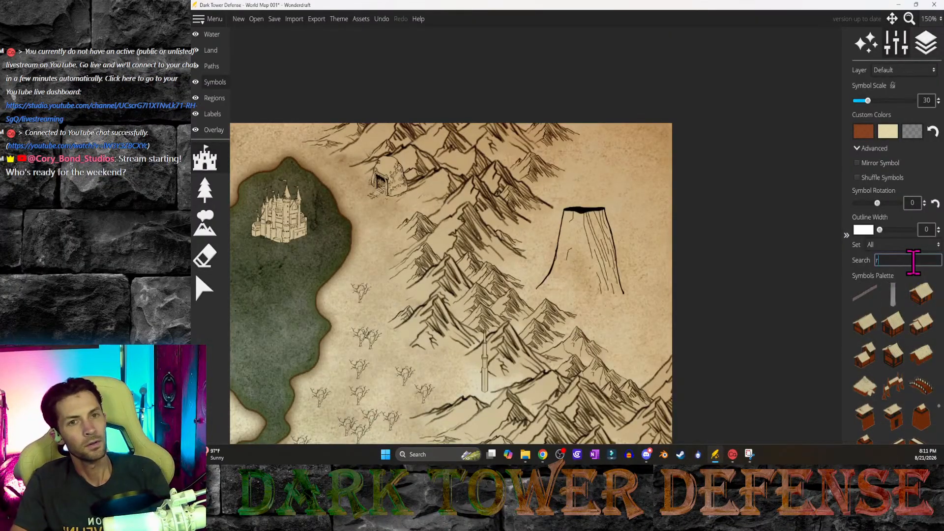
type("rock")
key("Return")
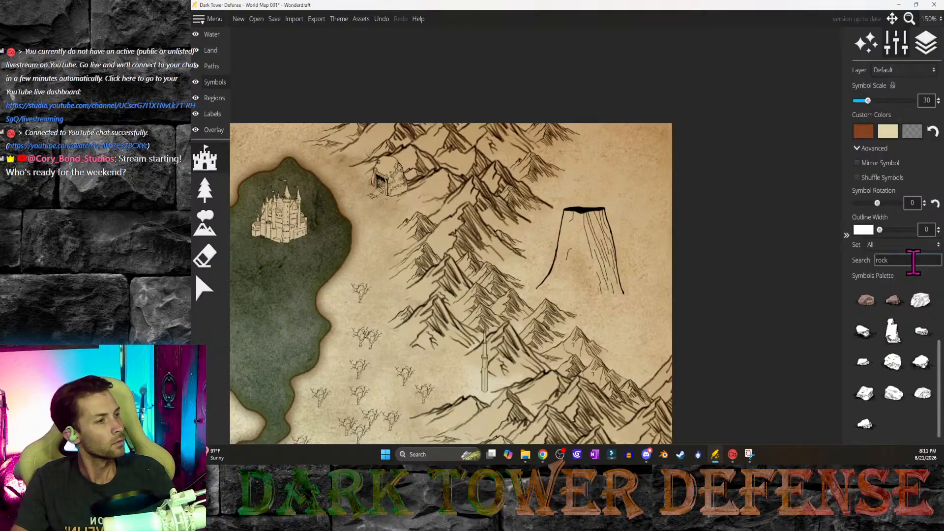
left_click(920, 300)
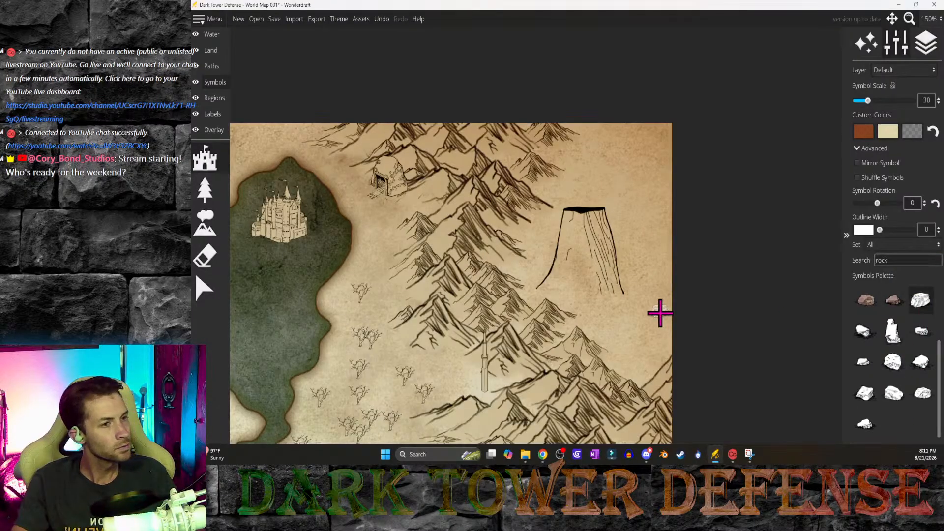
left_click(641, 278)
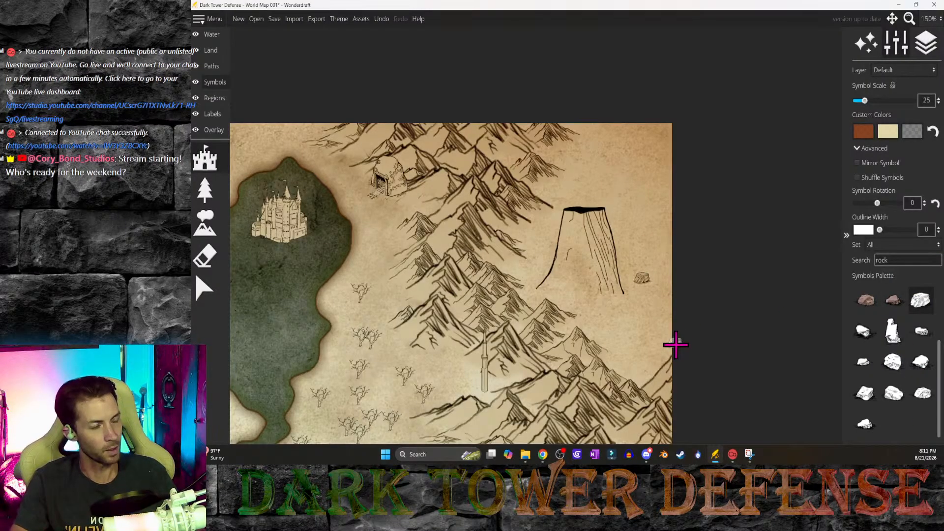
key("ctrl+z")
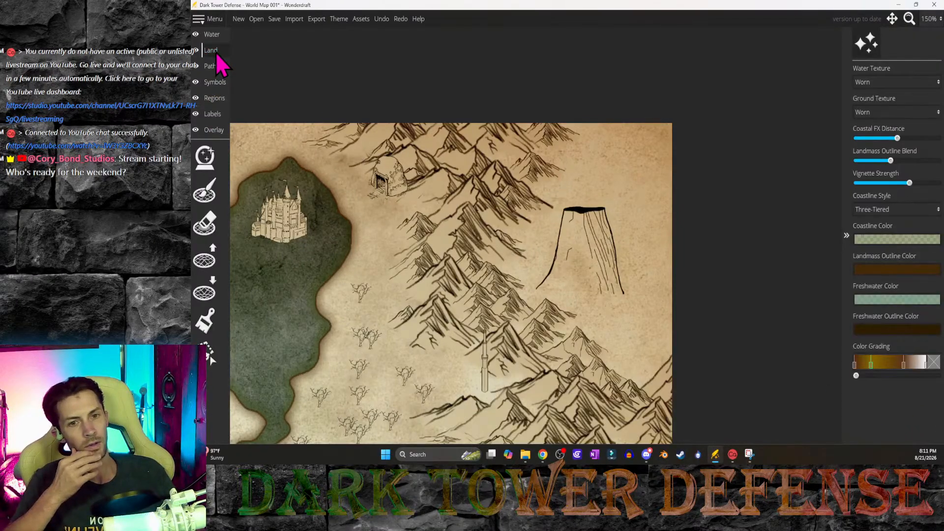
Step: Switch to the mountain symbols, pick the steep single peak and raise the symbol scale to 50
left_click(215, 82)
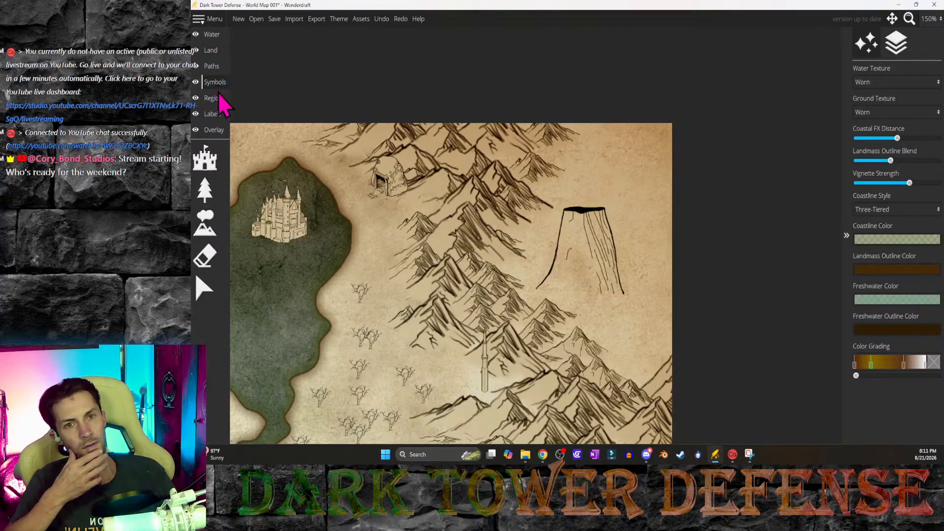
left_click(209, 222)
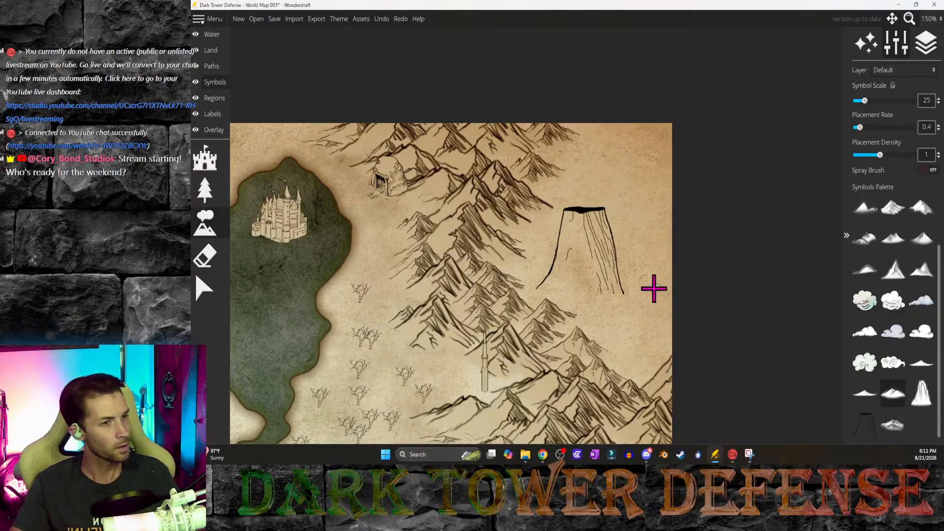
left_click(894, 270)
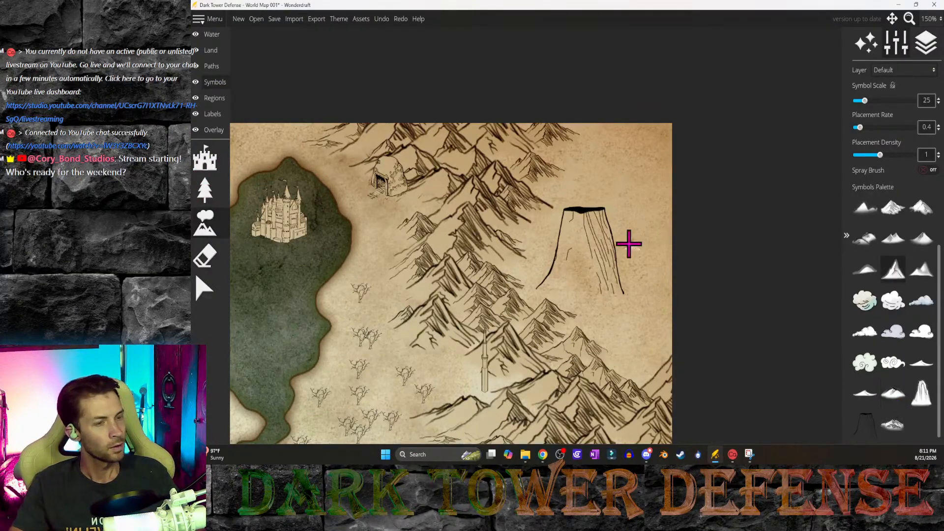
scroll(629, 244, "up", 2, "ctrl")
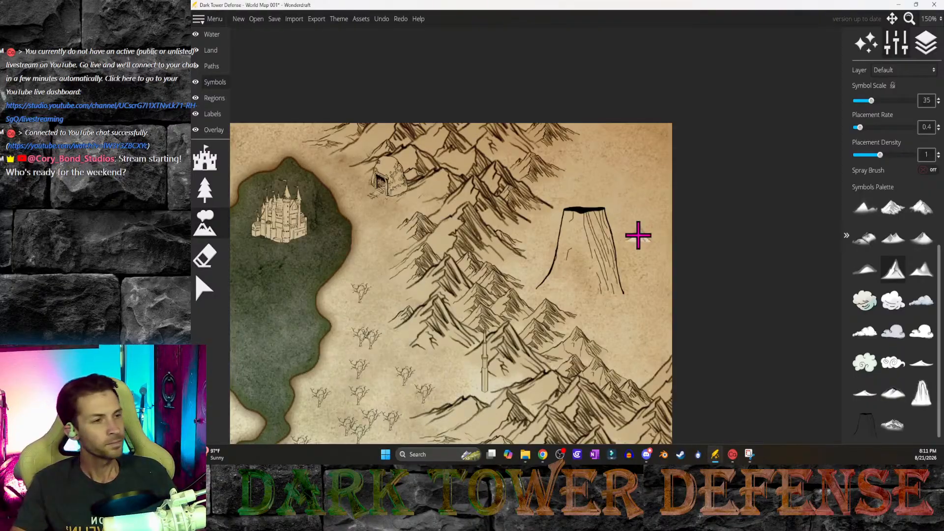
scroll(639, 235, "up", 3, "ctrl")
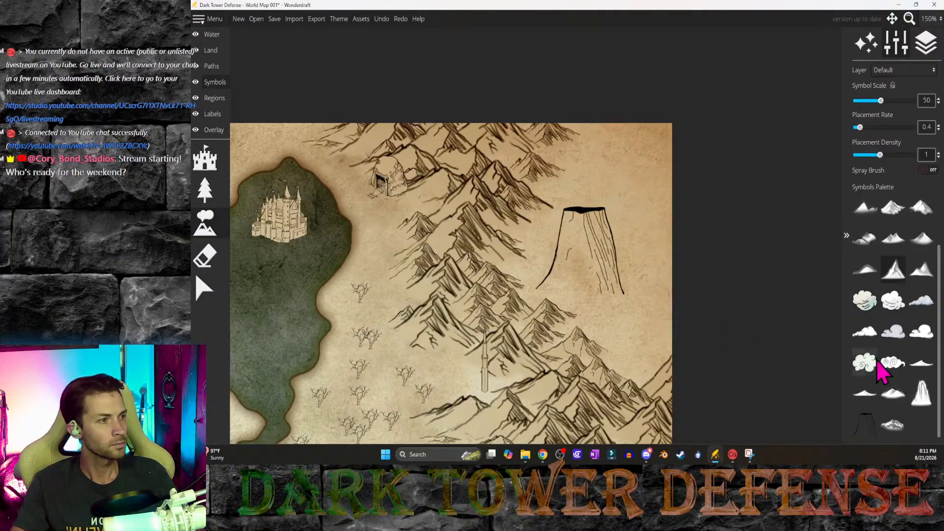
scroll(912, 375, "up", 2)
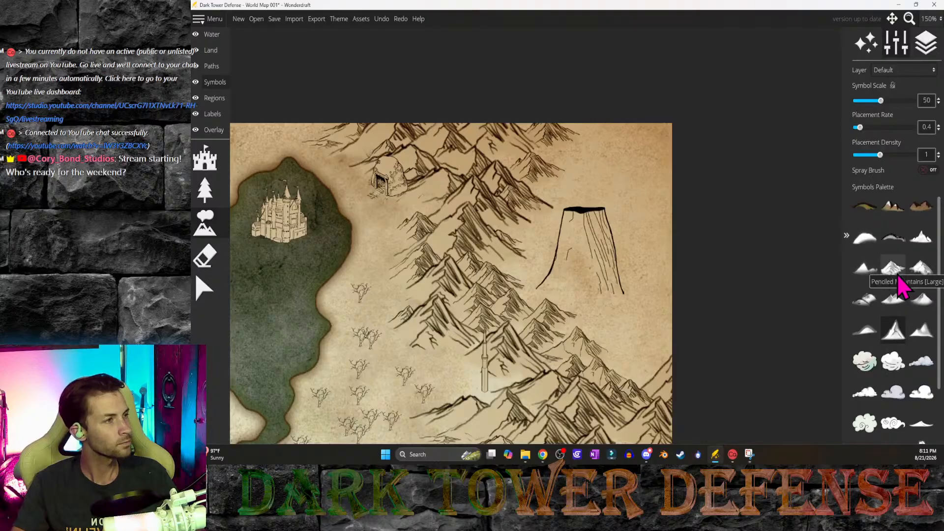
scroll(903, 295, "down", 2)
scroll(907, 325, "down", 1)
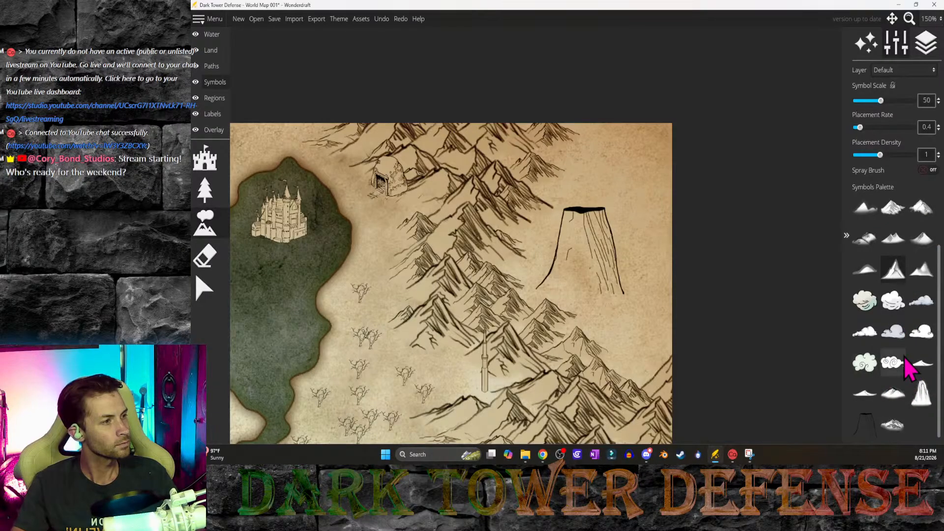
Step: Try a swirly cloud symbol at scale 50 directly above the northeastern volcano's crater
left_click(865, 363)
left_click(593, 190)
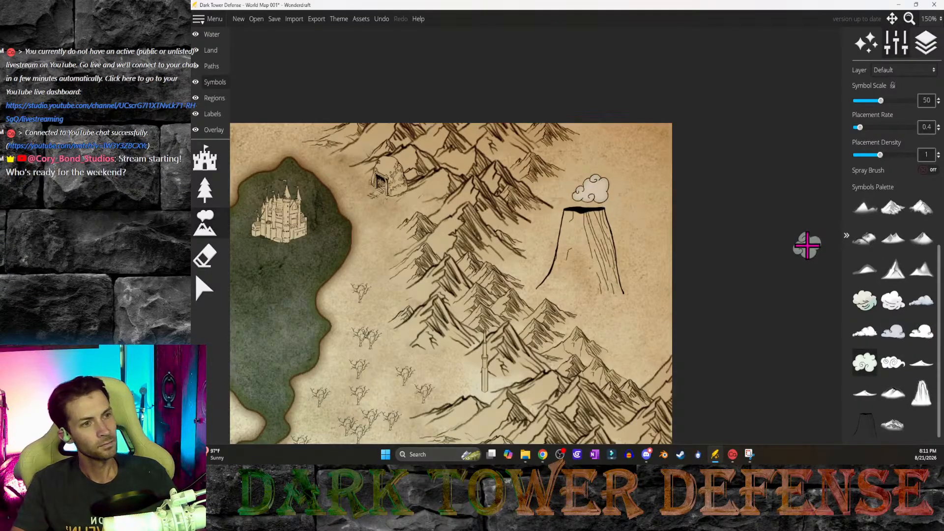
key("ctrl+z")
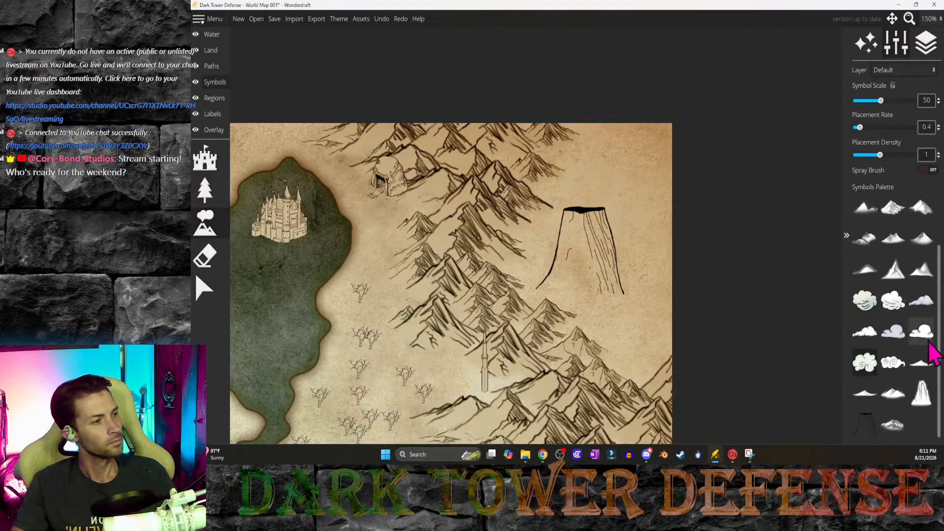
Step: Try scattering small rocky mound symbols at scale 75 to the north and east of the flat-topped volcano
left_click(895, 431)
left_click(646, 197)
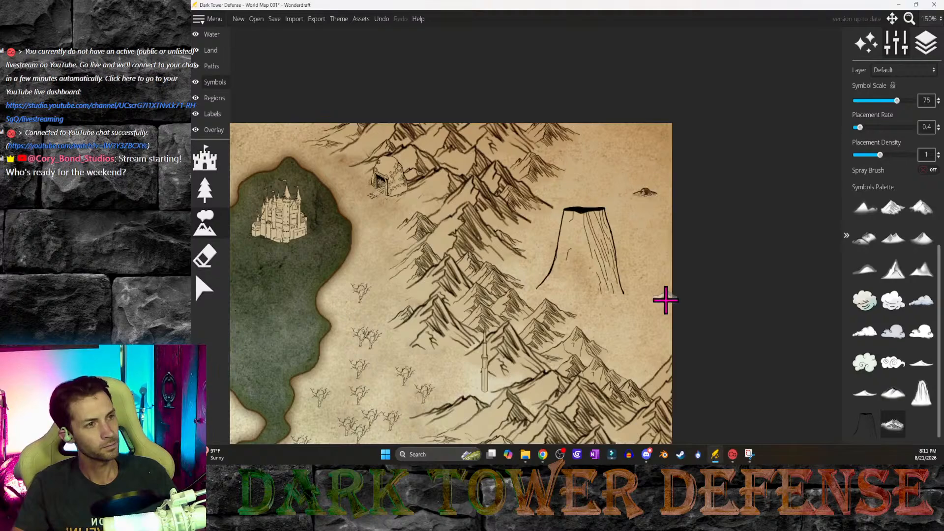
left_click(621, 183)
left_click(614, 163)
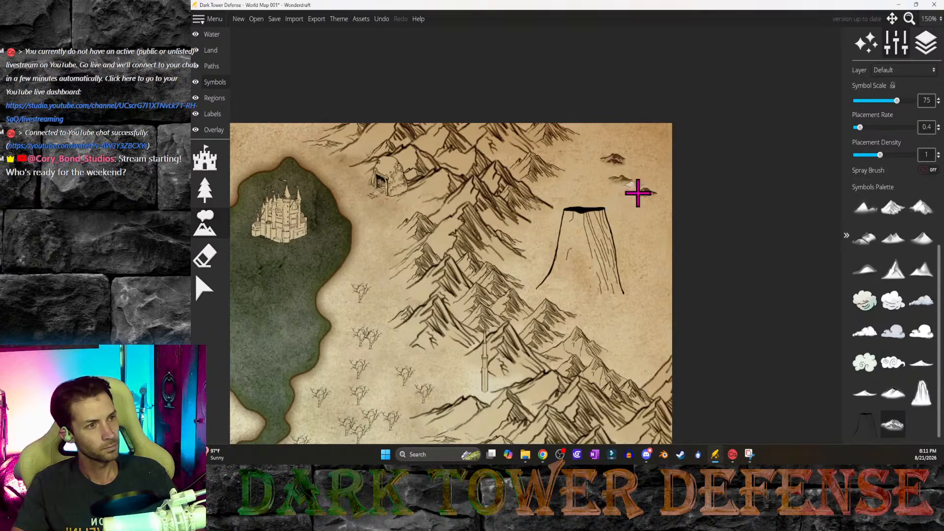
left_click(650, 232)
left_click(640, 206)
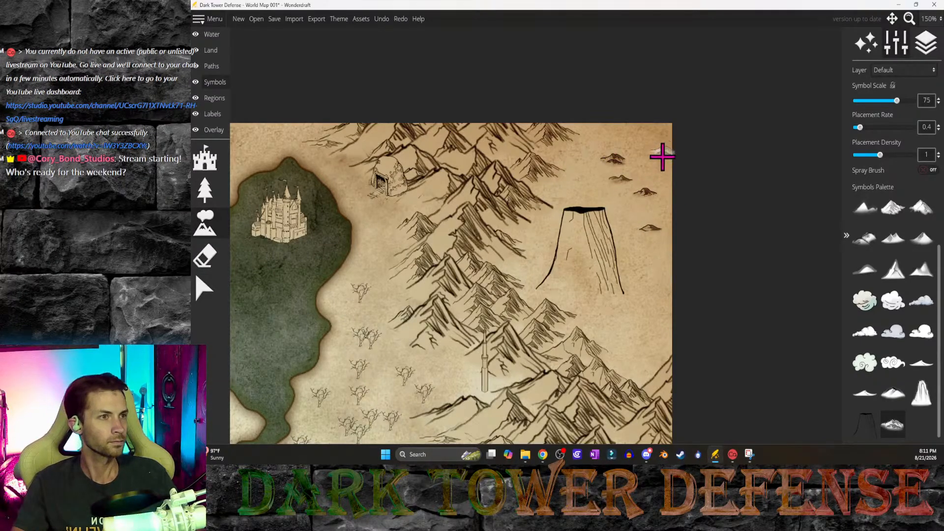
key("ctrl+z")
key("ctrl+z")
key("ctrl+z")
key("ctrl+z")
key("ctrl+z")
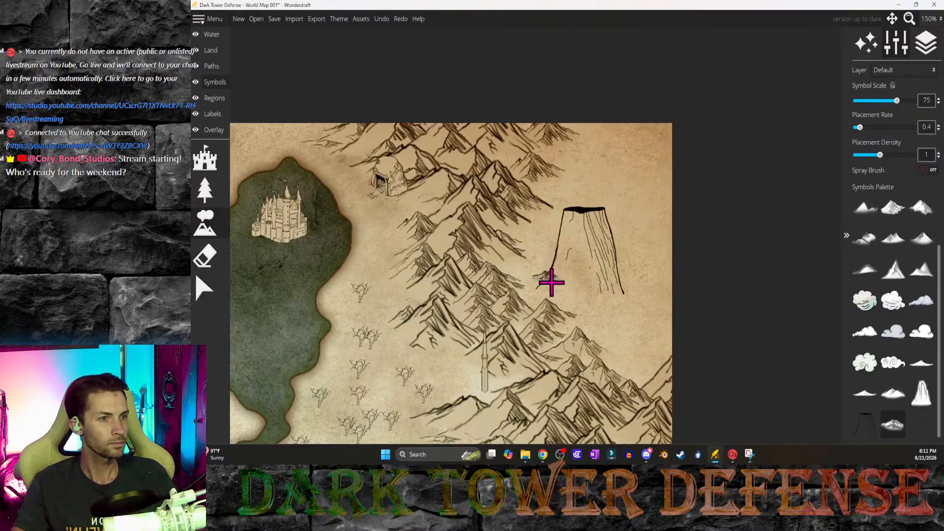
Step: Try brushing low hill and rocky mound symbols at scale 75 along the base of the northeastern volcano
left_click_drag(550, 280, 615, 295)
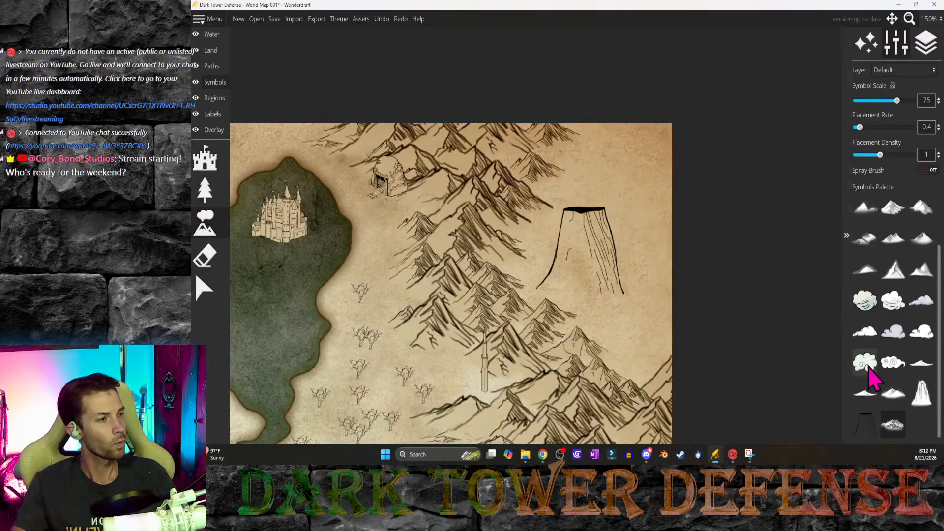
left_click(865, 394)
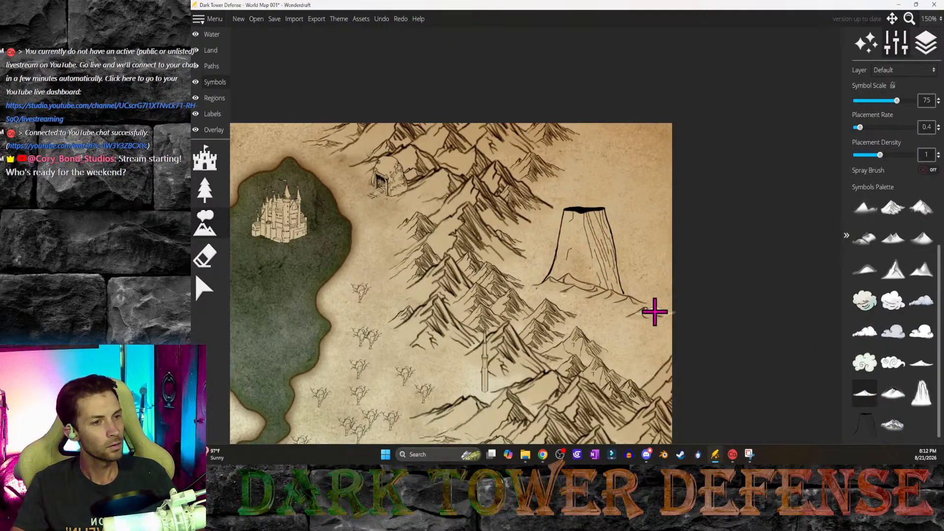
left_click(893, 424)
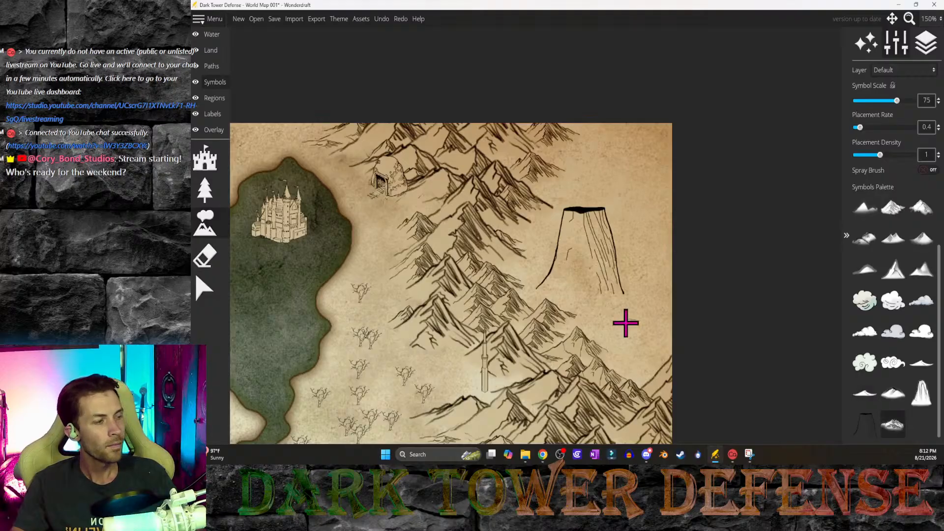
left_click(902, 427)
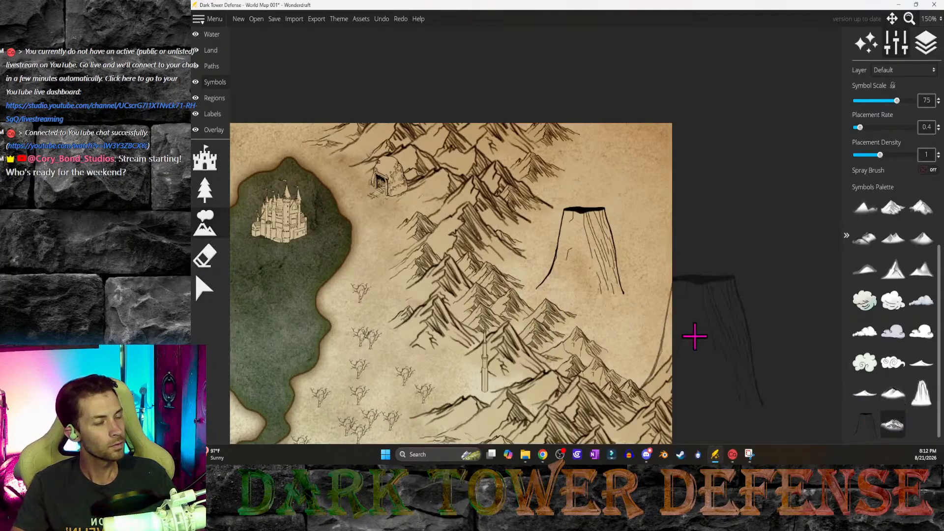
left_click(897, 422)
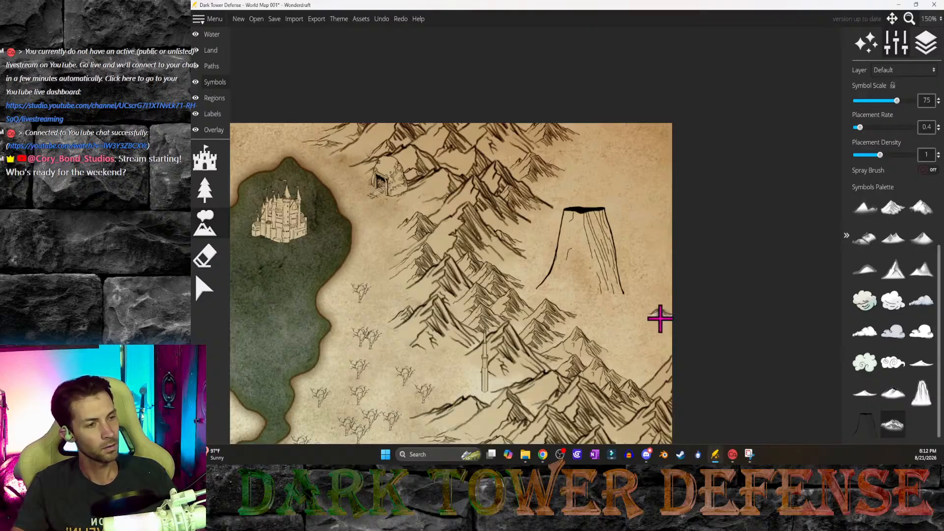
left_click_drag(660, 319, 554, 290)
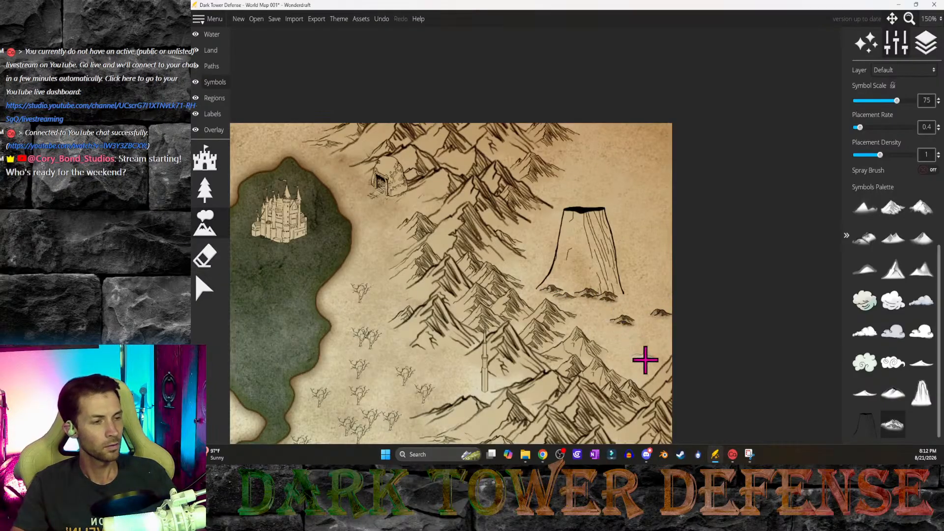
key("ctrl+z")
Step: Choose the tall steep cliff-like peak symbol and try a continuous run of it at scale 40 along the volcano's foot
left_click(931, 411)
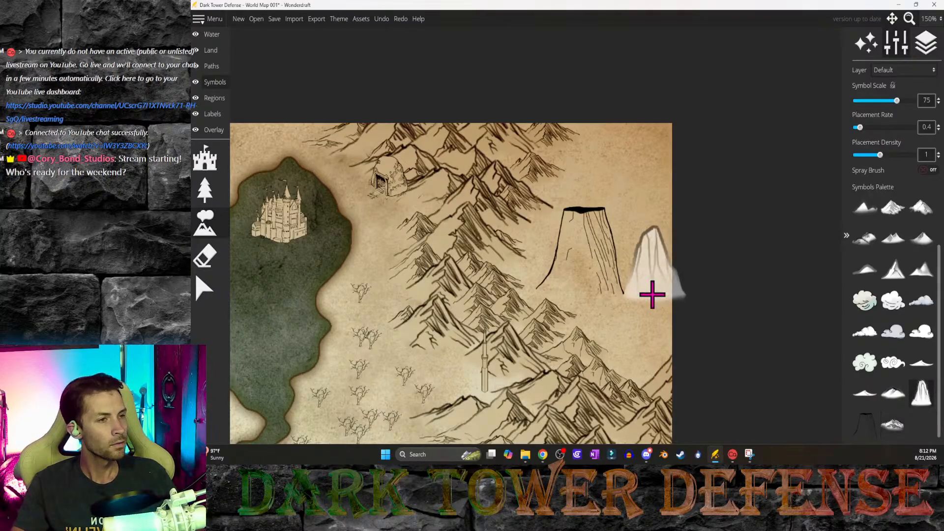
scroll(626, 306, "down", 6, "shift")
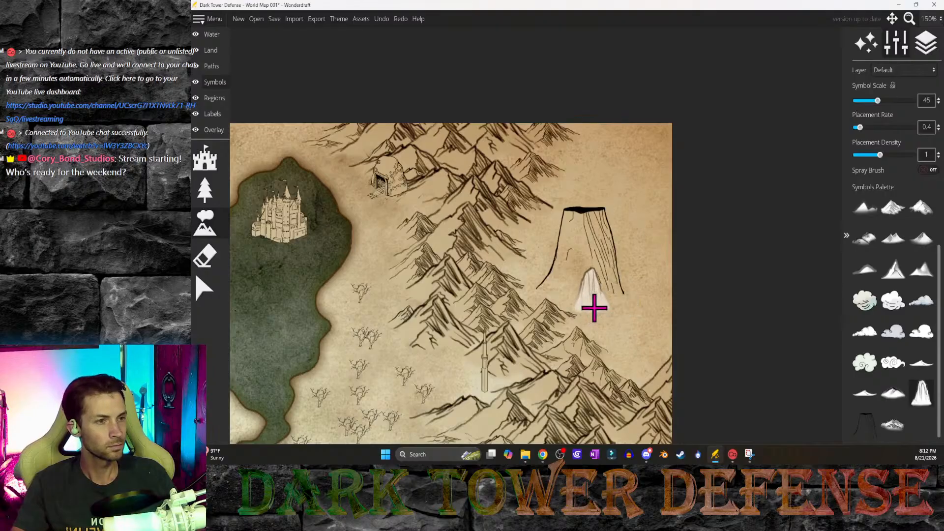
scroll(607, 307, "down", 1, "shift")
mouse_move(576, 303)
left_mouse_down()
mouse_move(624, 323)
mouse_move(639, 364)
mouse_move(758, 403)
left_mouse_up()
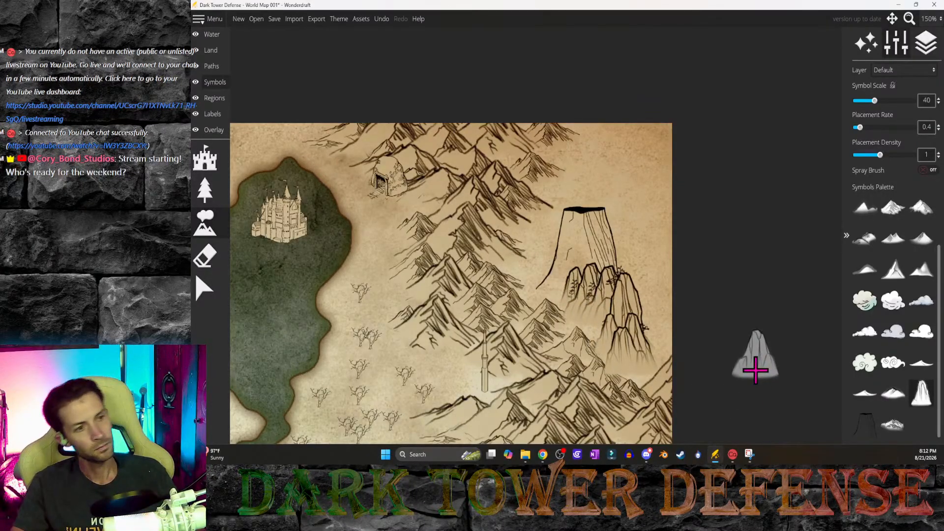
key("ctrl+z")
Step: Place individual steep peak symbols at scale 30 at the southeastern and southern foot of the volcano
scroll(603, 319, "down", 2, "shift")
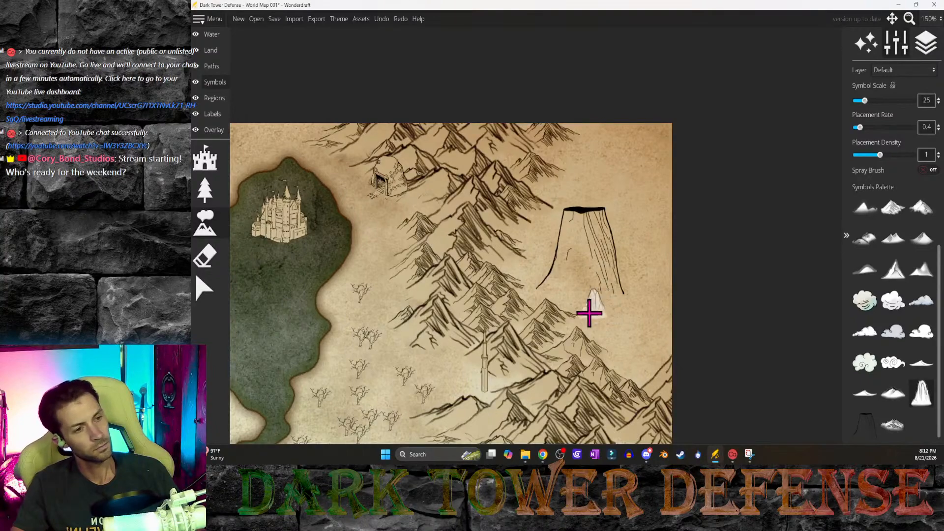
left_click(620, 302)
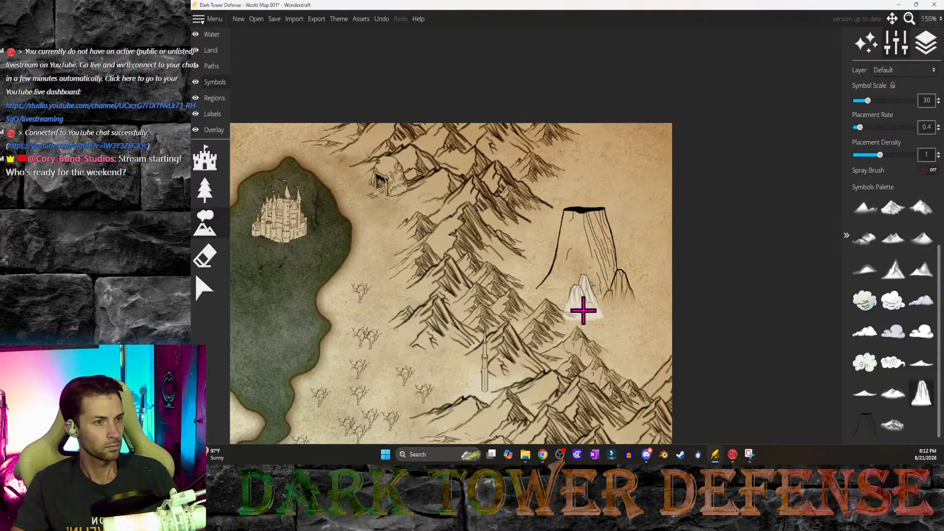
left_click(587, 311)
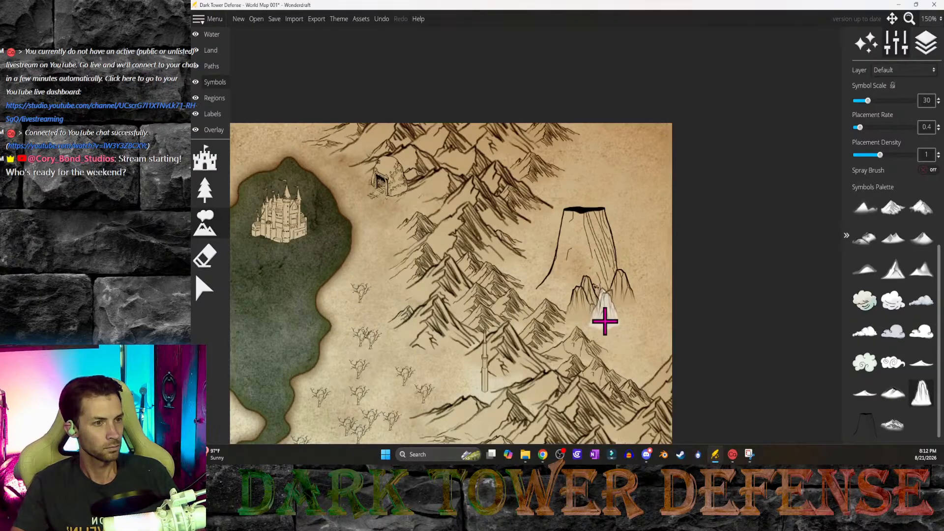
Step: Place additional steep rock peaks at the foot of the volcano using symbol scale 30
left_click(605, 318)
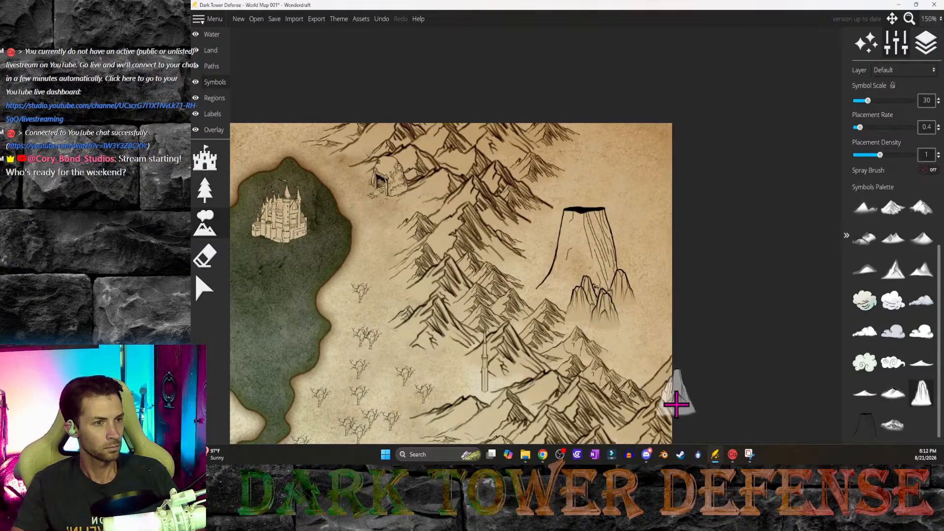
left_click(590, 344)
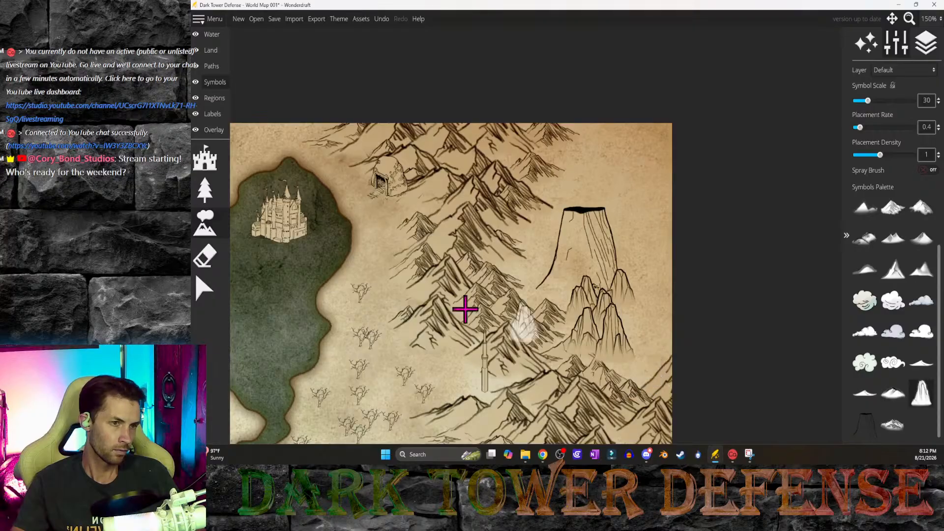
Step: Select the mountains just below the new rock peaks one by one and assign each to the Default layer
left_click(209, 287)
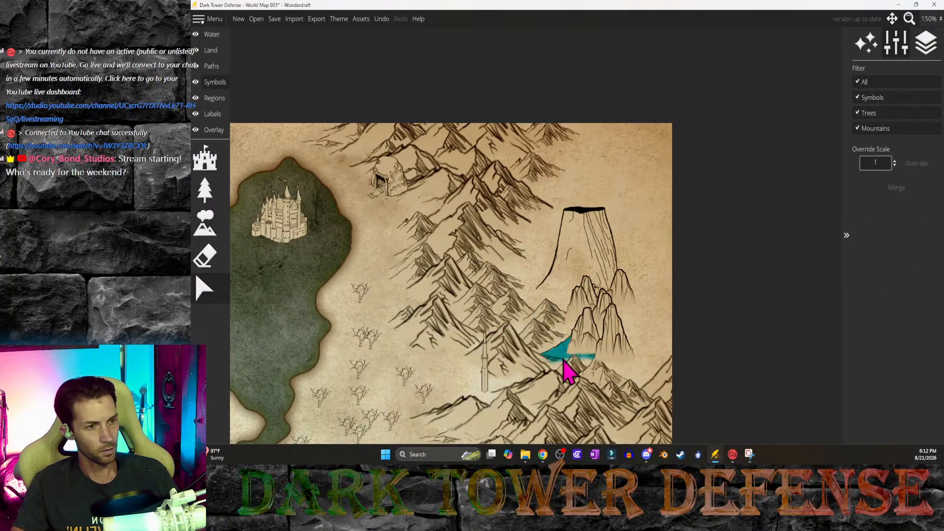
left_click(572, 375)
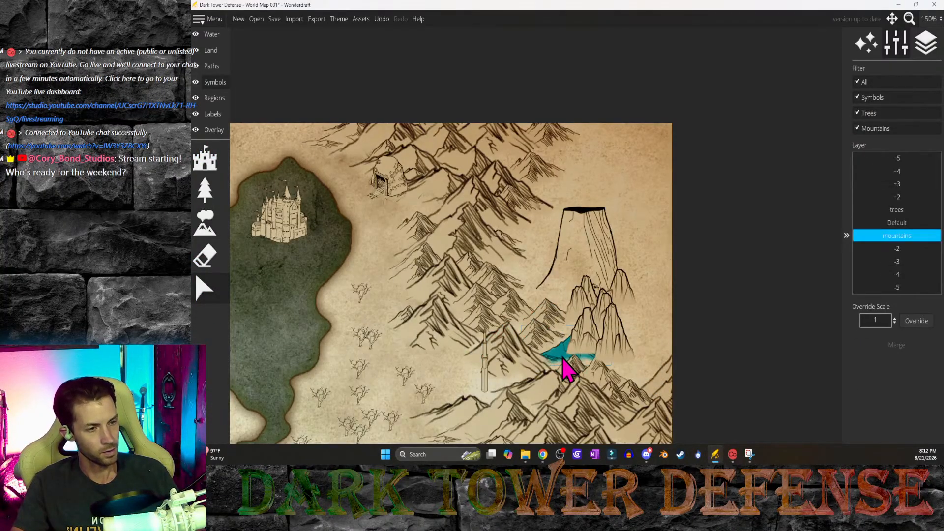
left_click(907, 224)
left_click(600, 378)
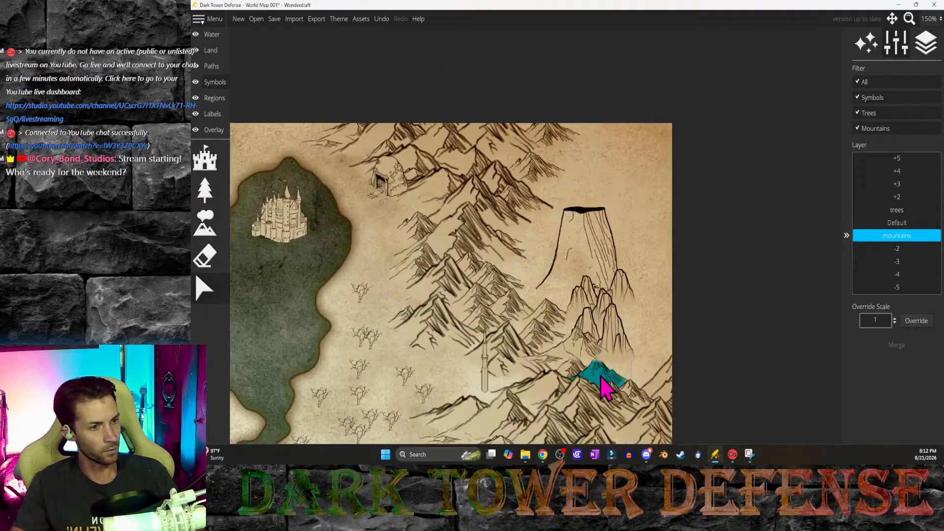
left_click(903, 222)
left_click(569, 380)
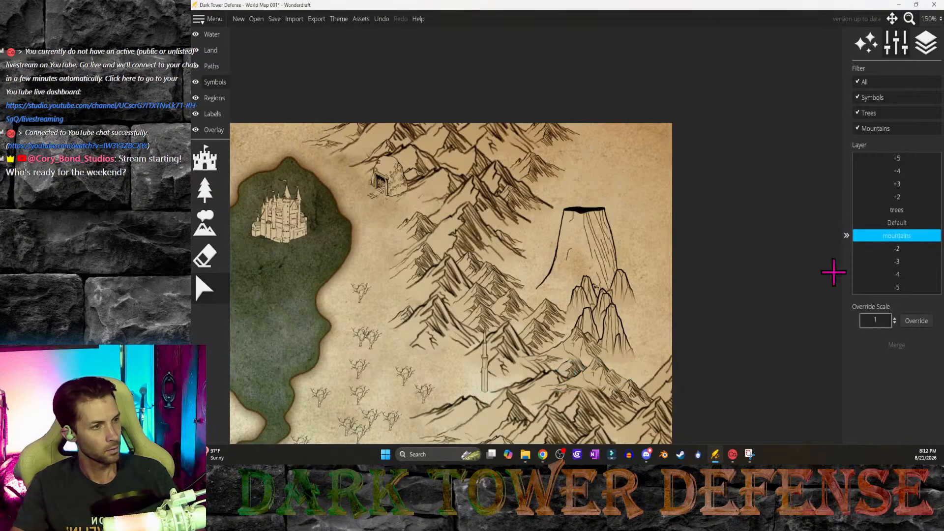
left_click(905, 223)
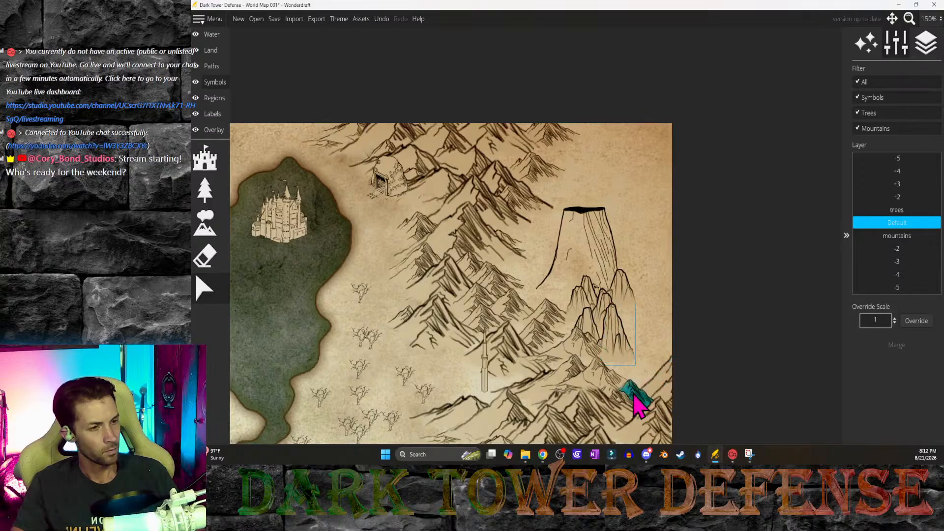
Step: Assign the two mountains just west of the rock peaks to the Default layer
left_click(551, 318)
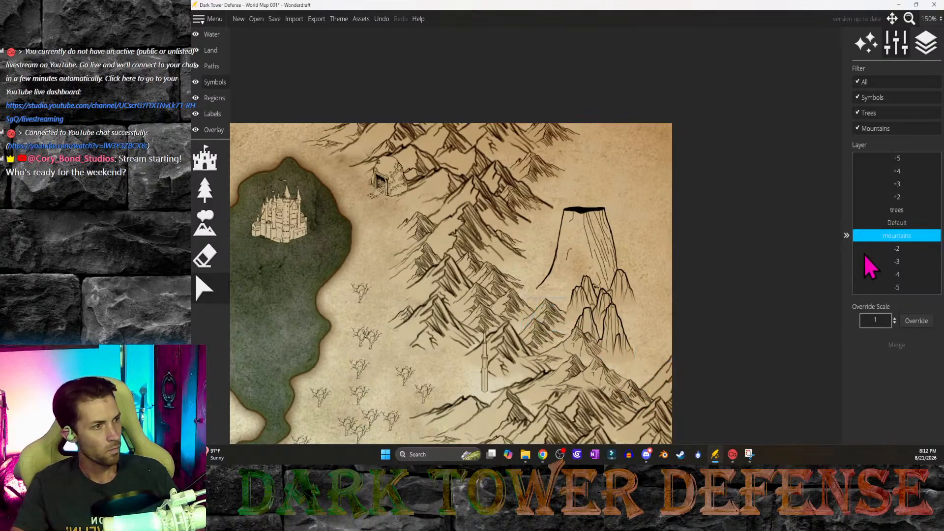
left_click(911, 224)
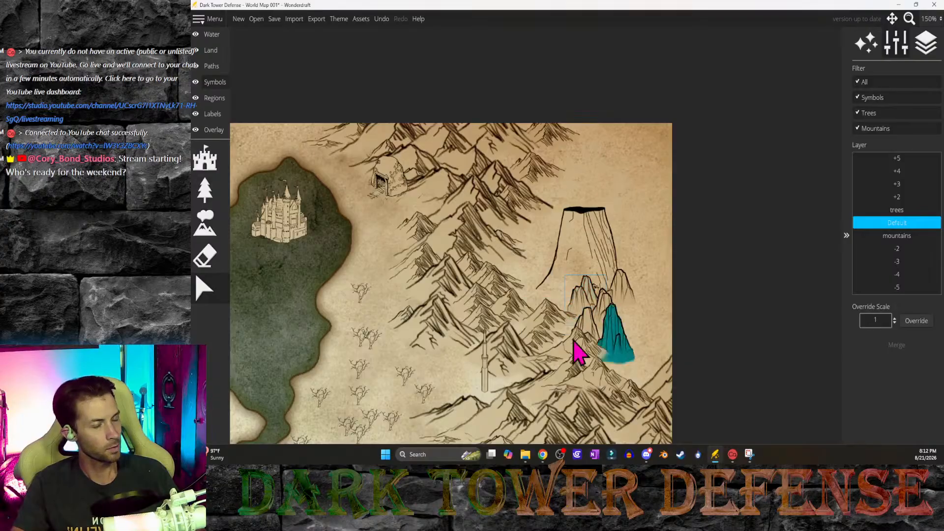
left_click(558, 355)
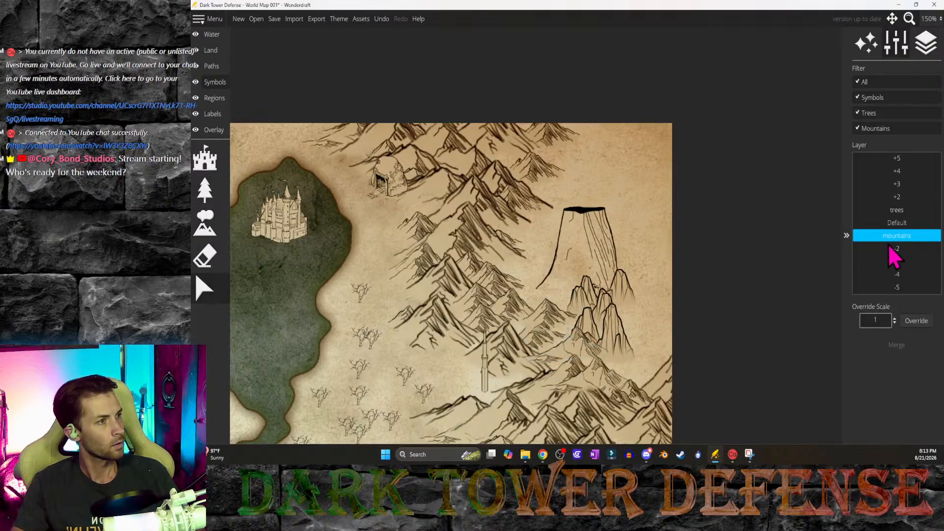
left_click(895, 223)
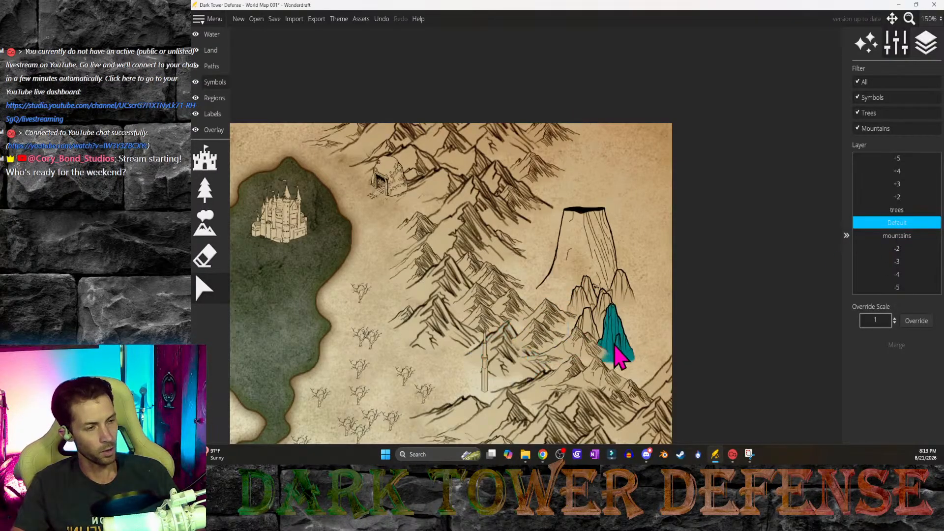
middle_click_drag(615, 348, 589, 265)
middle_click_drag(681, 371, 686, 325)
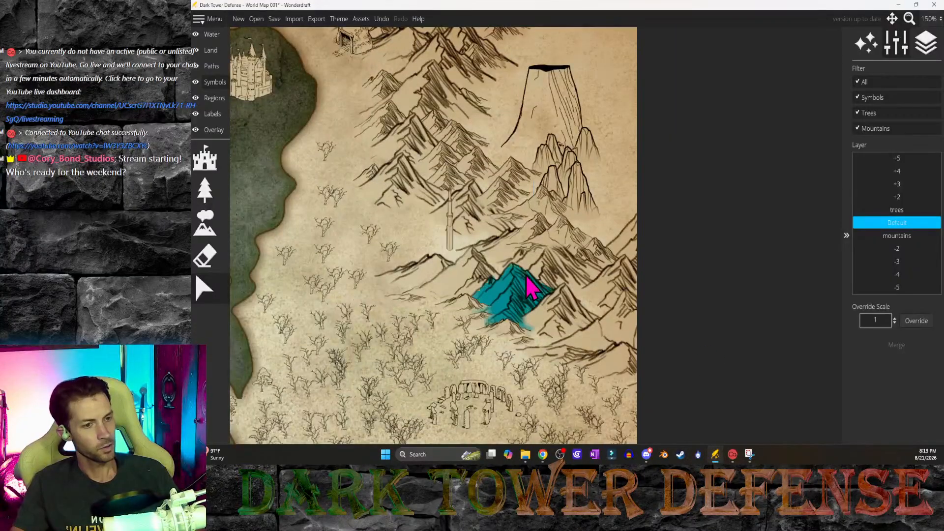
key("Delete")
key("ctrl+z")
Step: Select all mountains and trees in the map's eastern region together, assign them to the Default layer, and release the selection
scroll(541, 310, "down", 5)
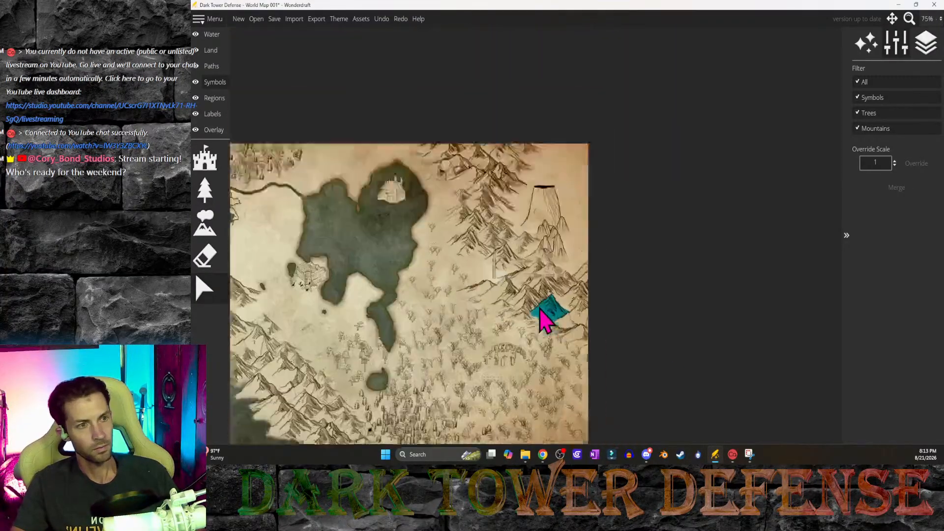
left_click_drag(619, 394, 432, 127)
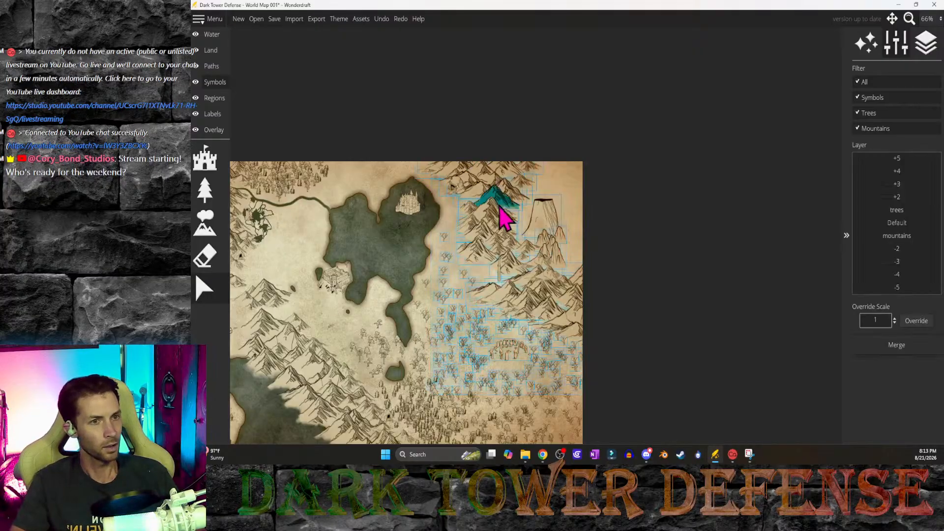
left_click(894, 224)
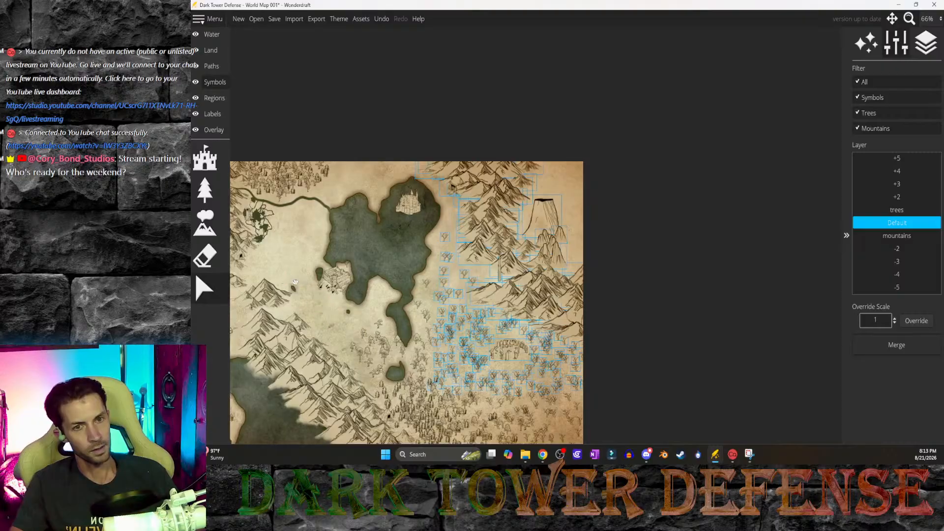
mouse_move(296, 282)
middle_mouse_down()
mouse_move(516, 357)
mouse_move(507, 308)
mouse_move(453, 215)
mouse_move(313, 278)
middle_mouse_up()
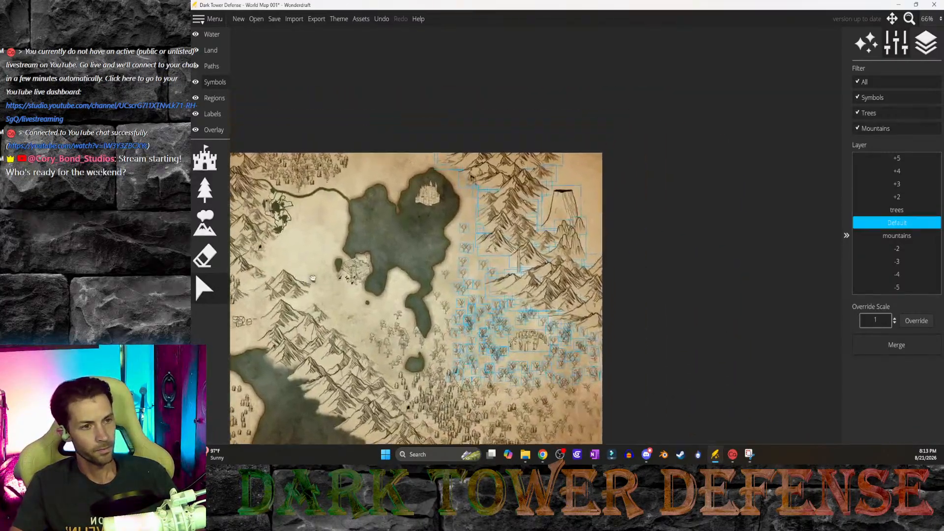
scroll(585, 273, "up", 3)
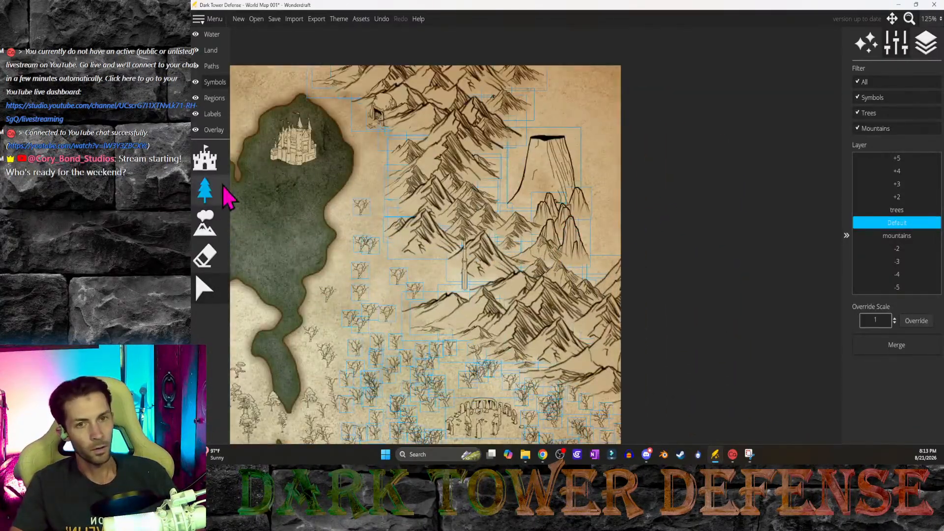
left_click(205, 194)
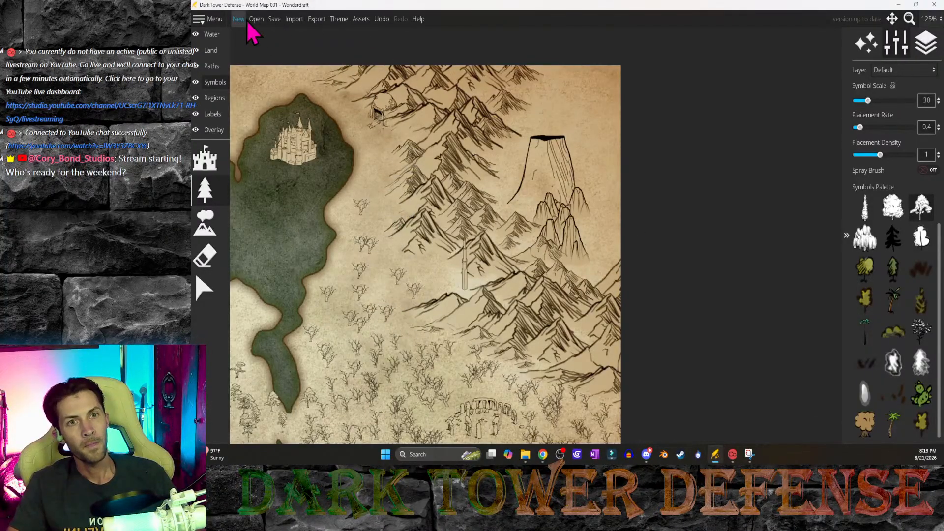
Step: Export the world map as a Normal PNG image named dark_tower_defense_world_map_001.png
left_click(314, 19)
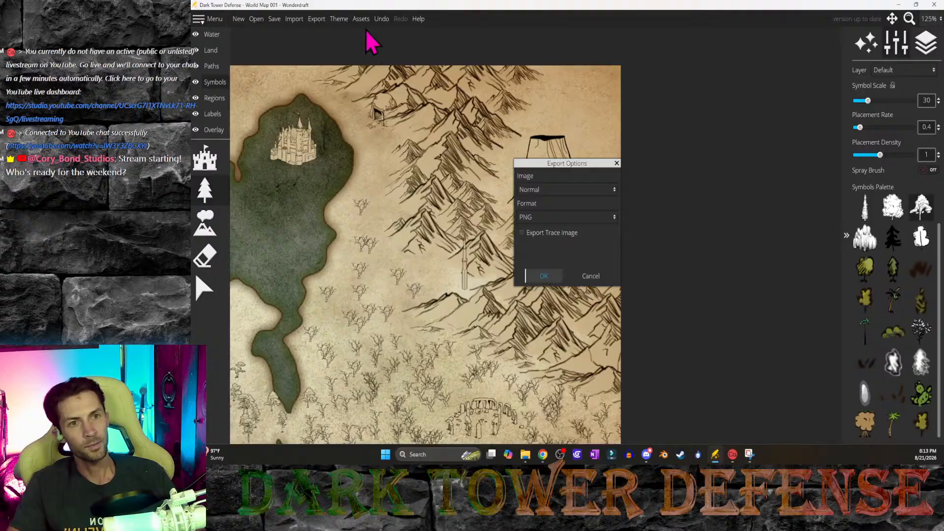
left_click(614, 192)
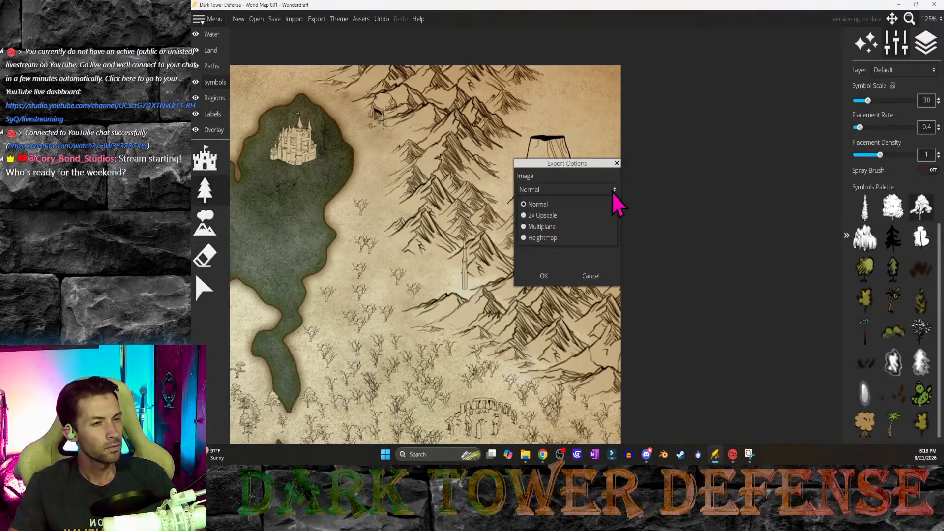
left_click(612, 192)
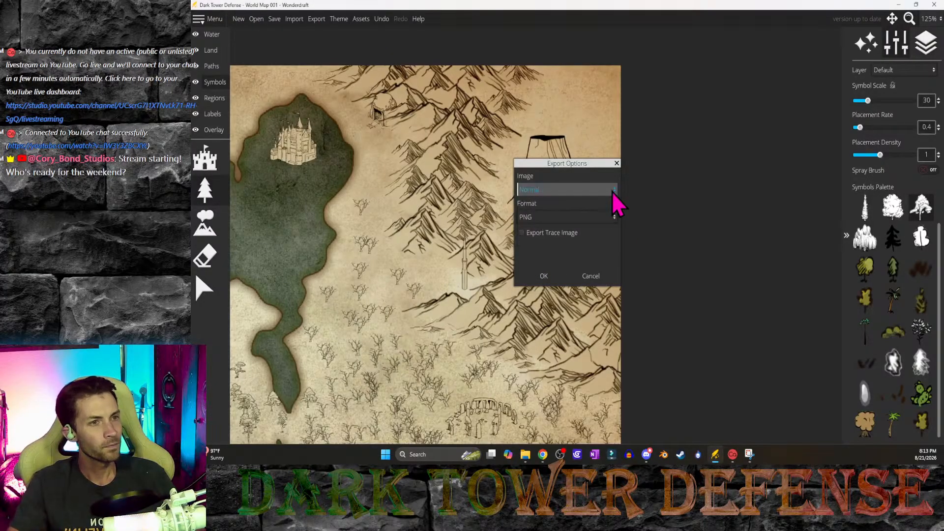
left_click(543, 276)
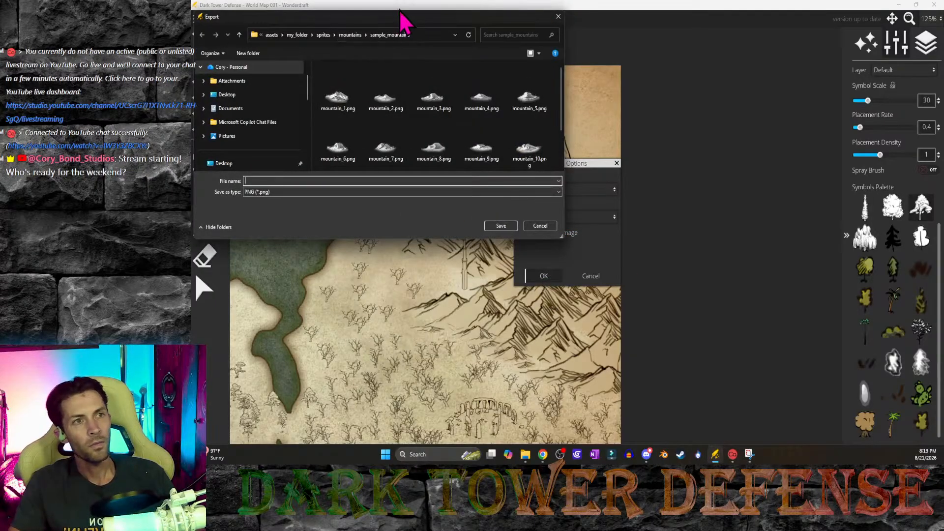
left_click_drag(412, 23, 192, 207)
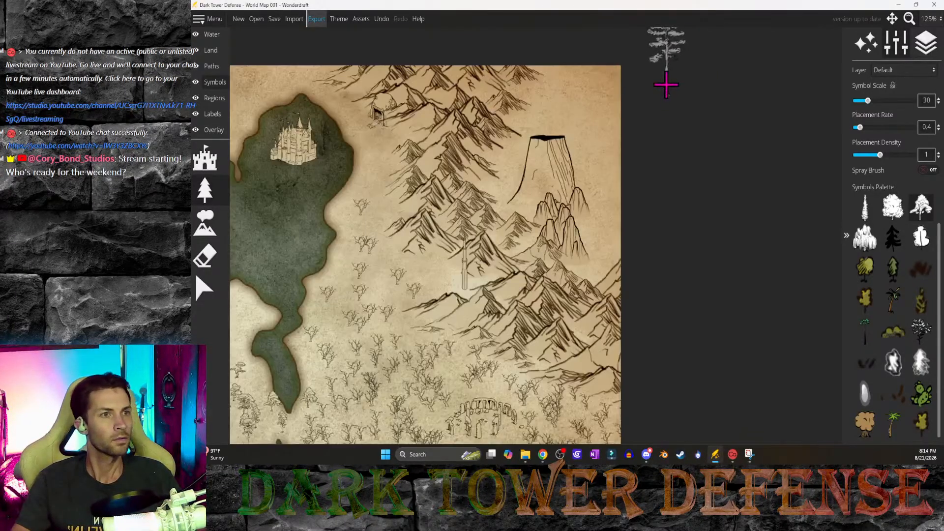
Step: Leave the map editor, view the exported dark_tower_defense_world_map_001.png, and close the image viewer
left_click(899, 5)
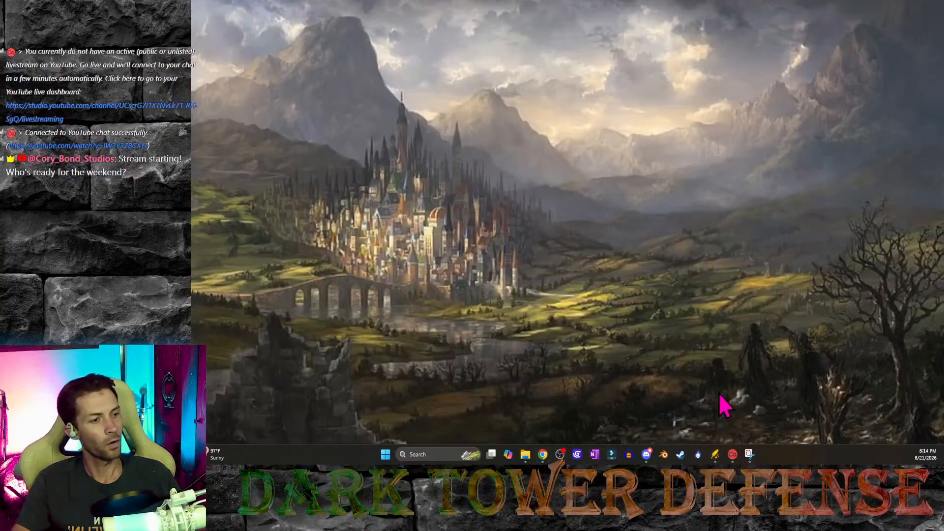
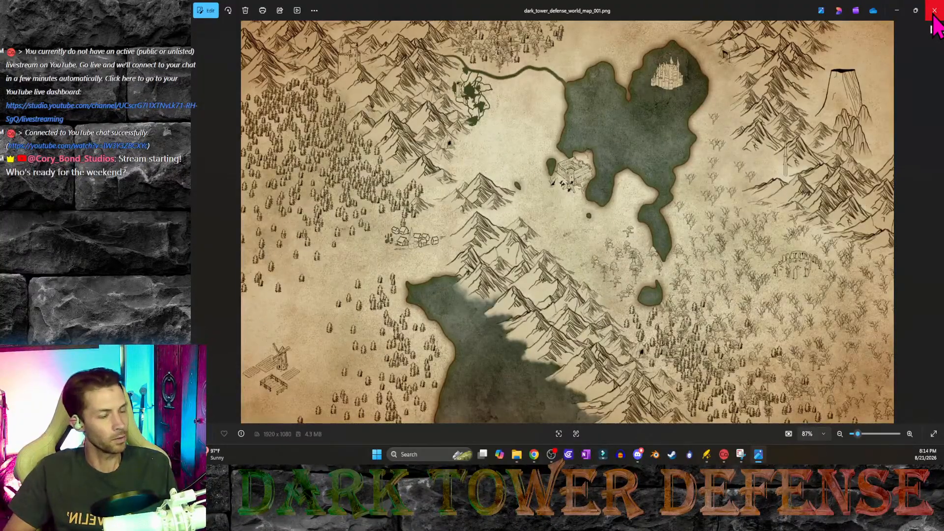
left_click(935, 11)
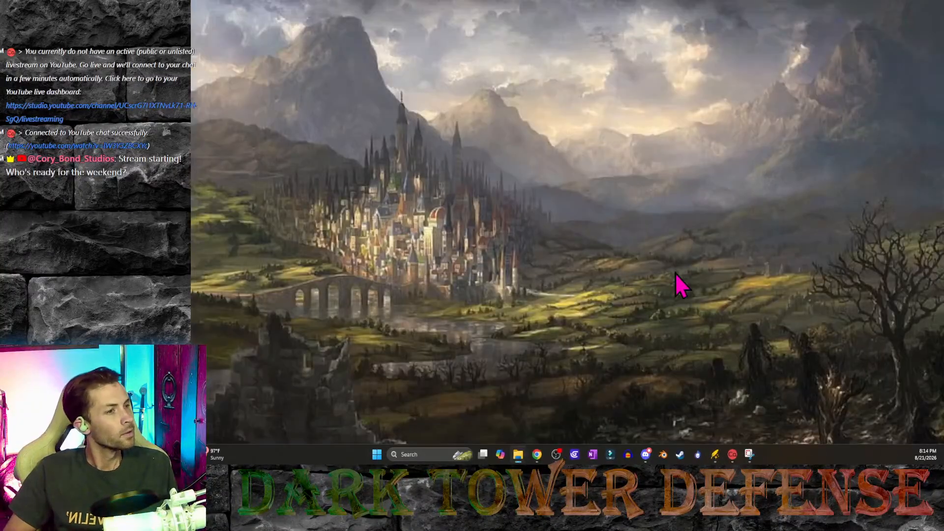
Step: Switch to GDevelop and open the Tower Defense (remaster) project stored in GDevelop Cloud
left_click(578, 455)
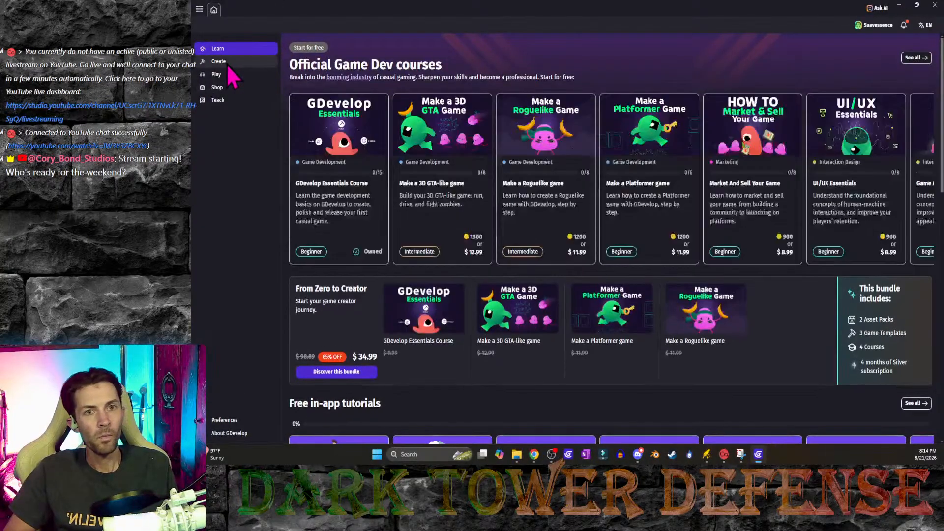
left_click(216, 61)
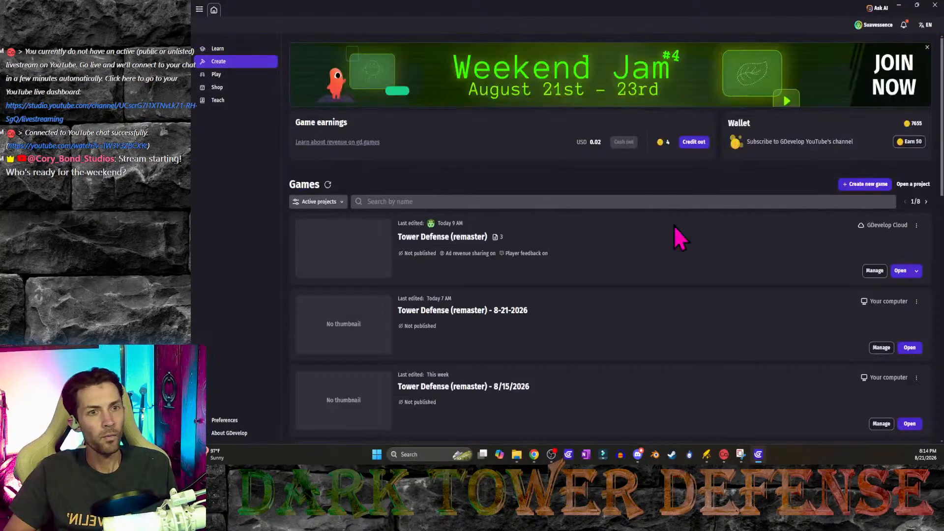
left_click(899, 271)
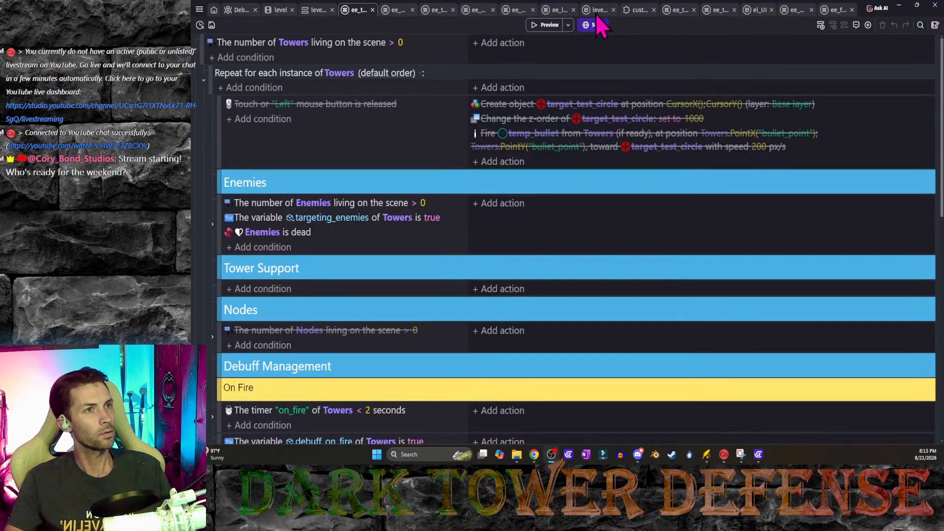
Step: Open the el_world_map external layout and close the project manager
left_click(199, 10)
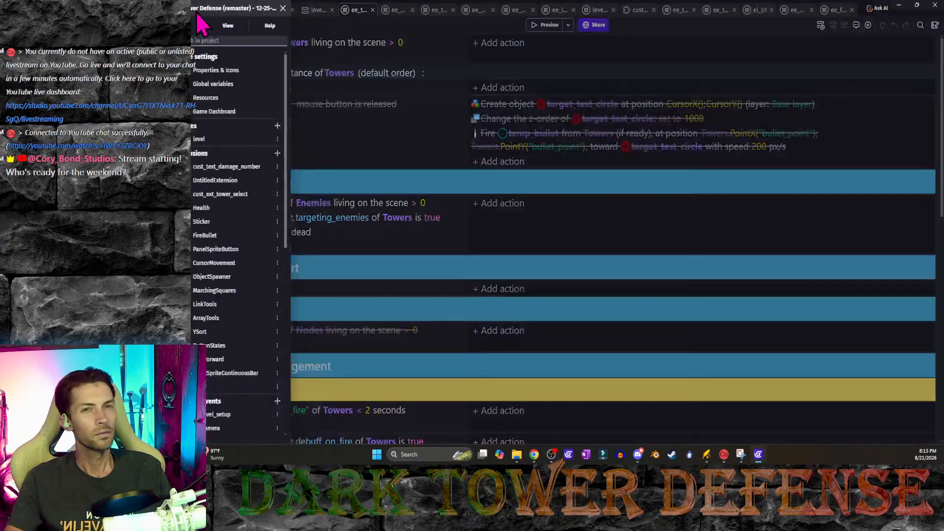
scroll(242, 274, "down", 10)
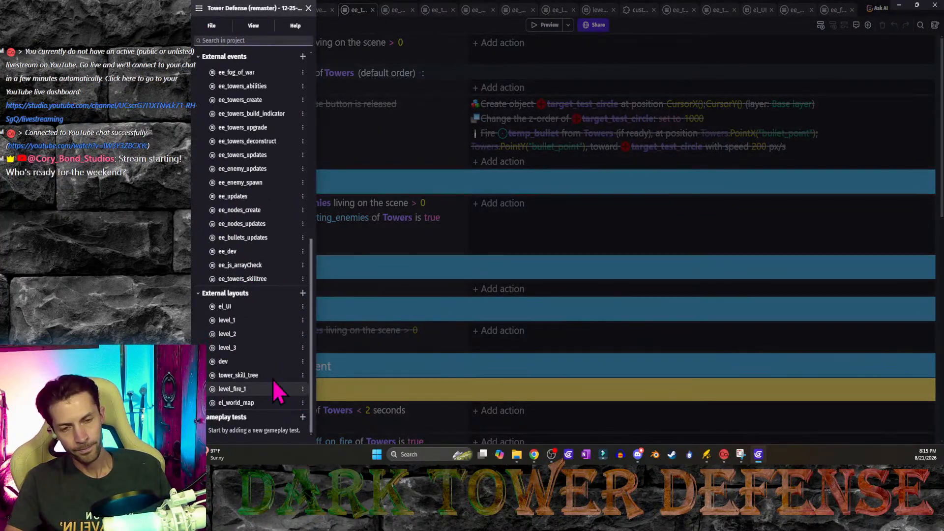
left_click(268, 402)
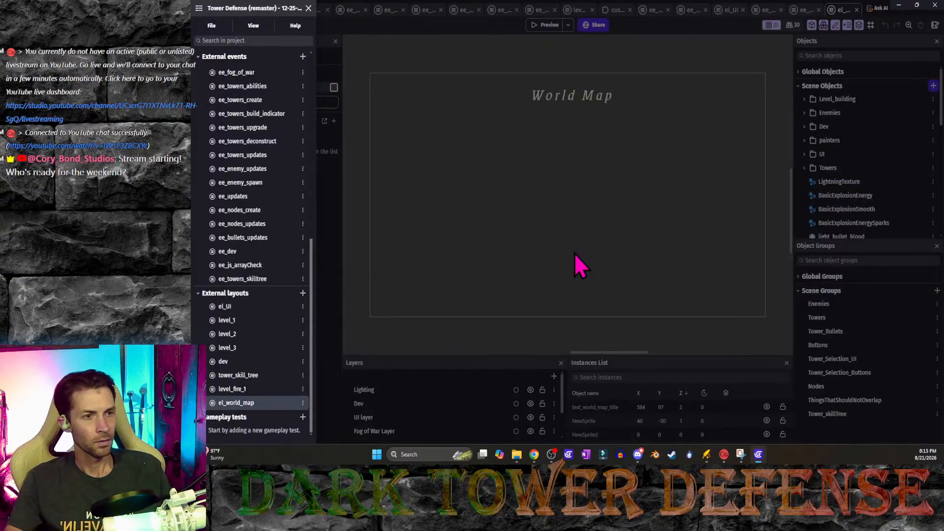
left_click(617, 255)
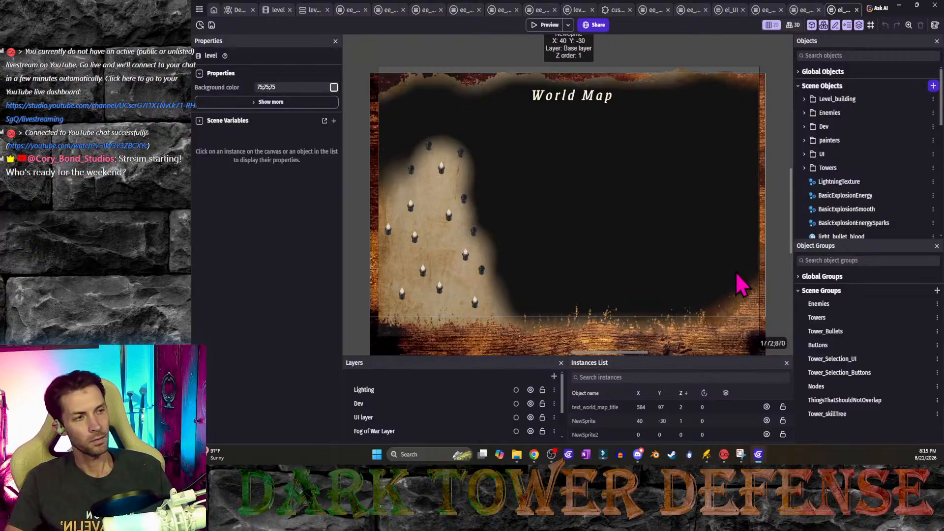
Step: Undo the accidental shift on the World Map layout and select the large parchment map sprite instance
left_click_drag(694, 263, 694, 265)
key("ctrl+z")
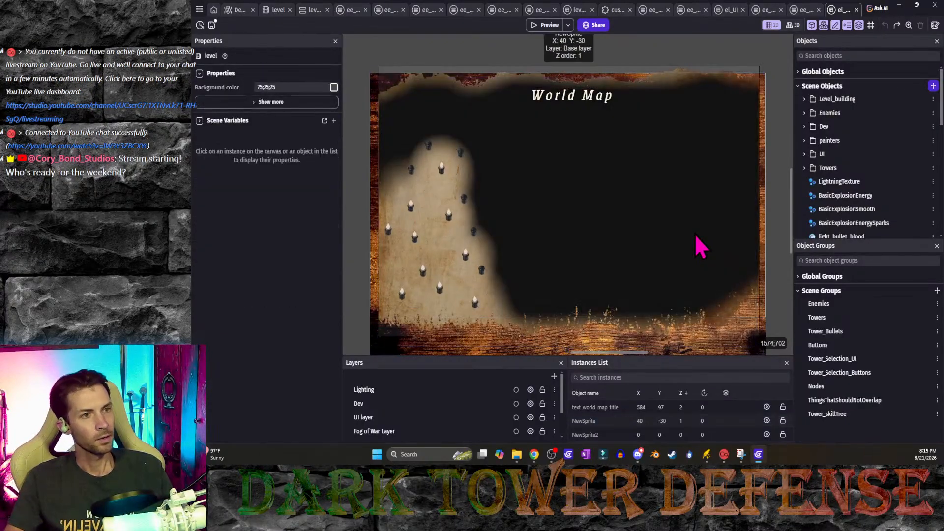
left_click(674, 238)
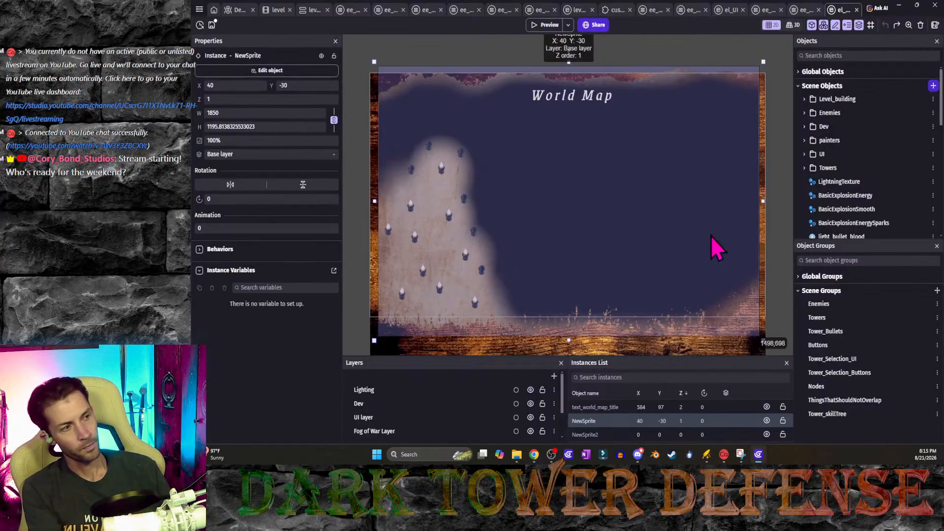
Step: Delete the old fogged map sprite instance (NewSprite) from the World Map layout
scroll(851, 233, "down", 4)
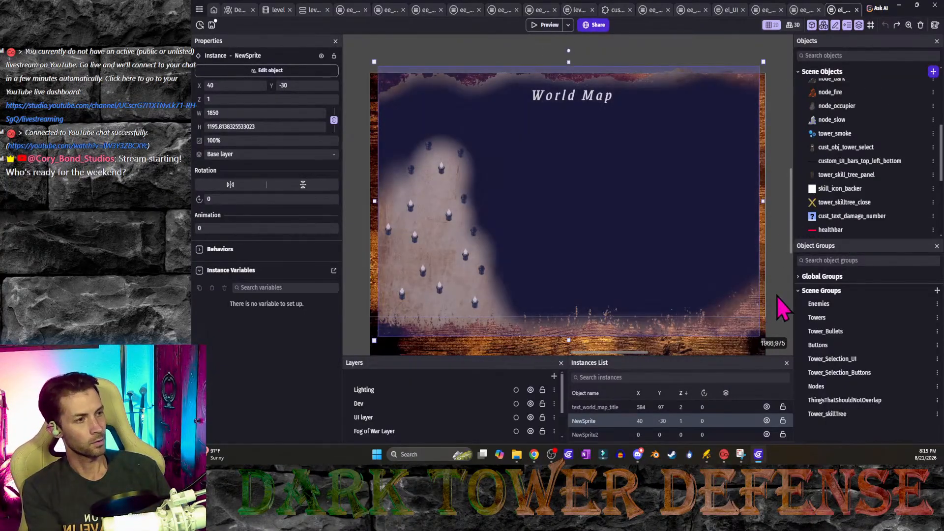
left_click(778, 296)
left_click(682, 276)
key("Delete")
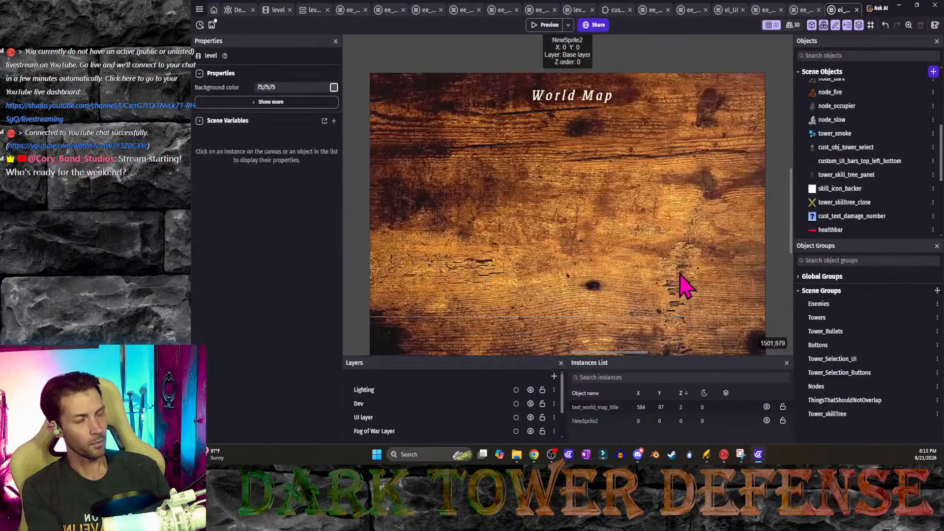
Step: Replace the NewSprite object's old map frame with the exported world map image and apply the change
scroll(873, 231, "down", 5)
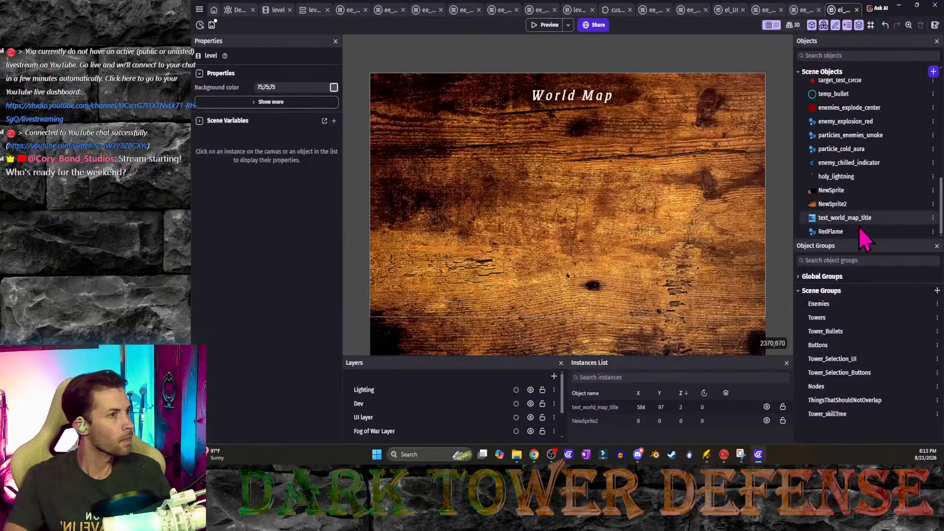
double_click(831, 191)
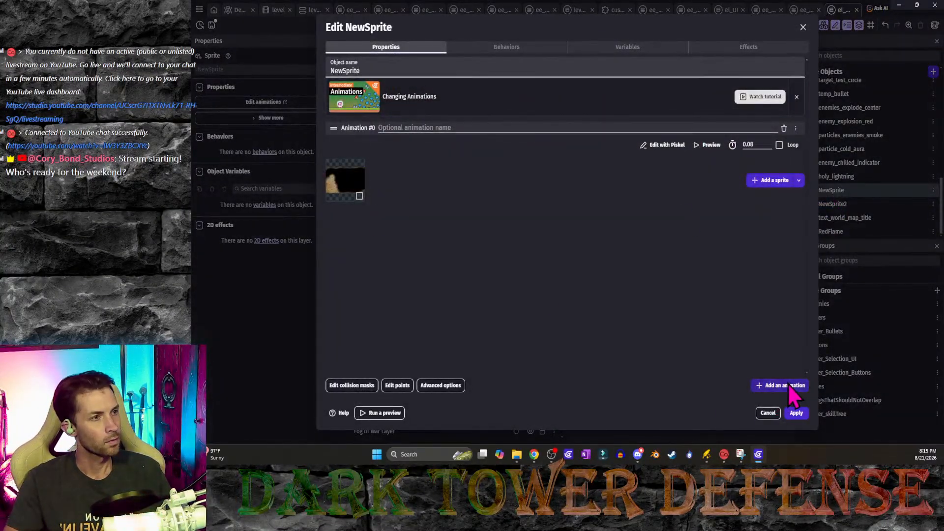
left_click(770, 180)
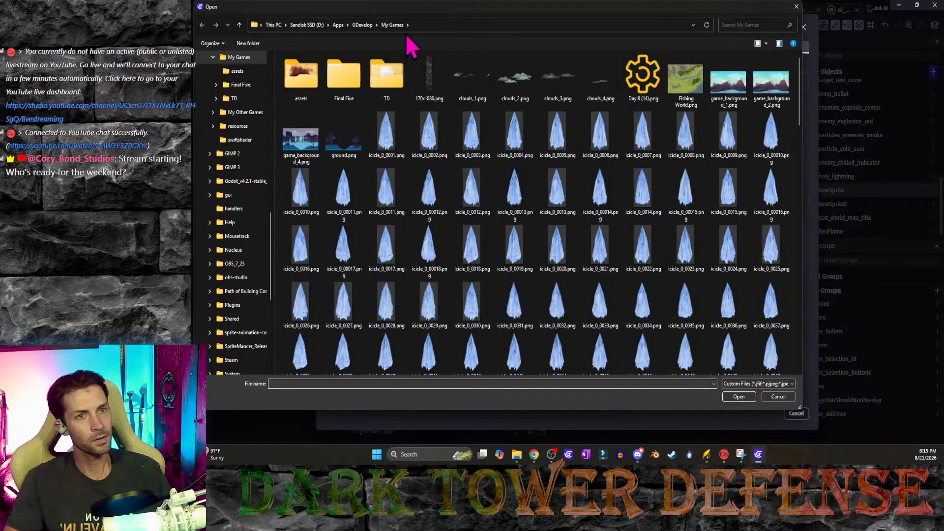
left_click_drag(421, 4, 0, 148)
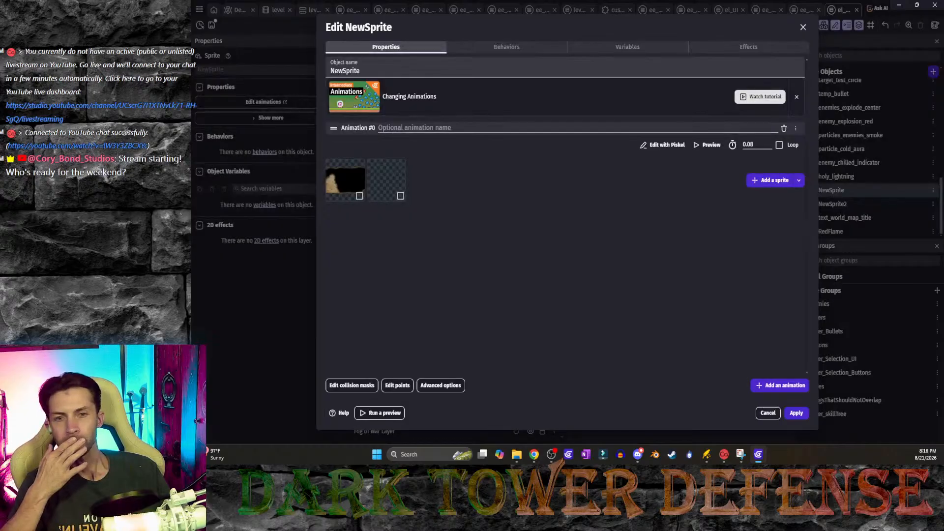
right_click(354, 195)
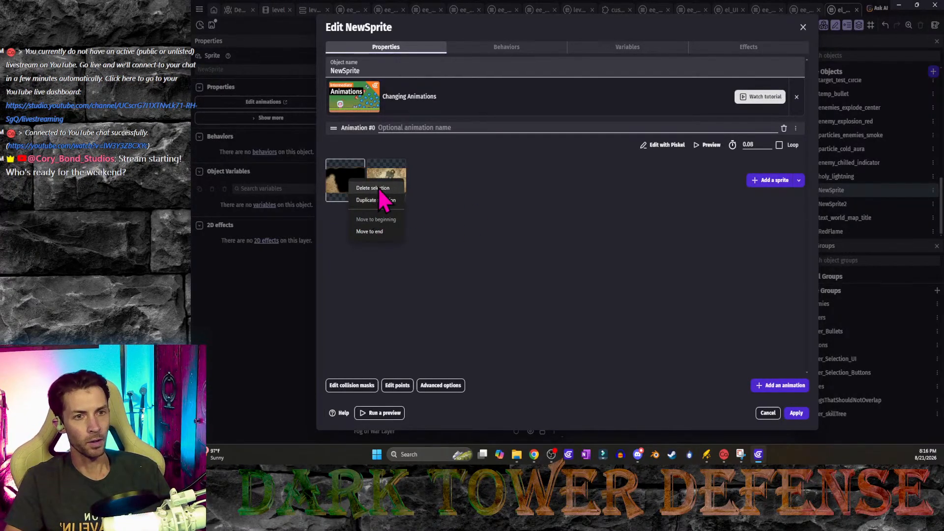
left_click(378, 188)
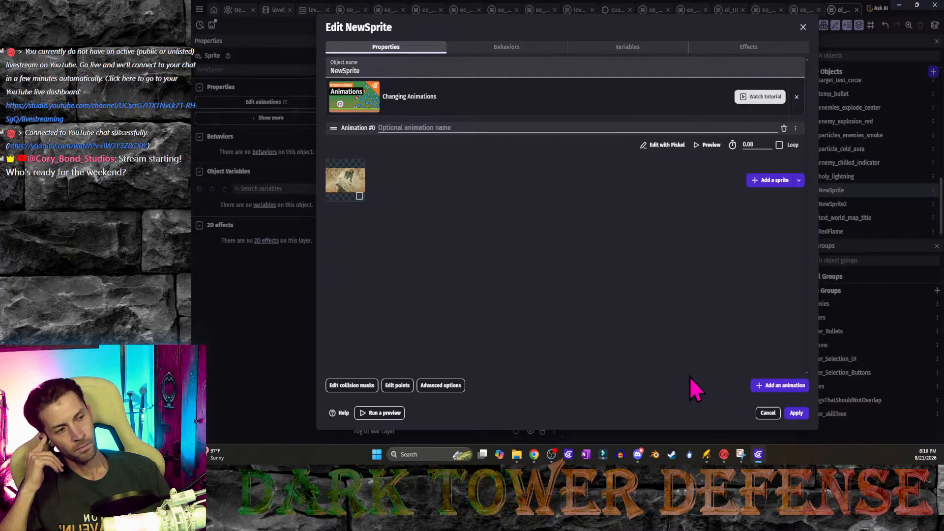
left_click(799, 415)
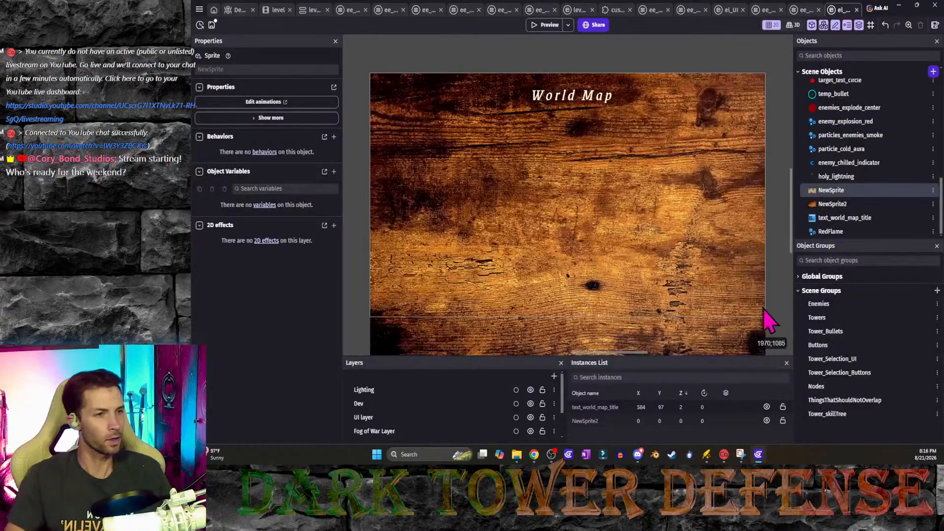
Step: Place the updated NewSprite map on the layout at about X -318, Y 197 and delete the wooden background instance
left_click_drag(877, 191, 477, 168)
left_click_drag(690, 283, 596, 222)
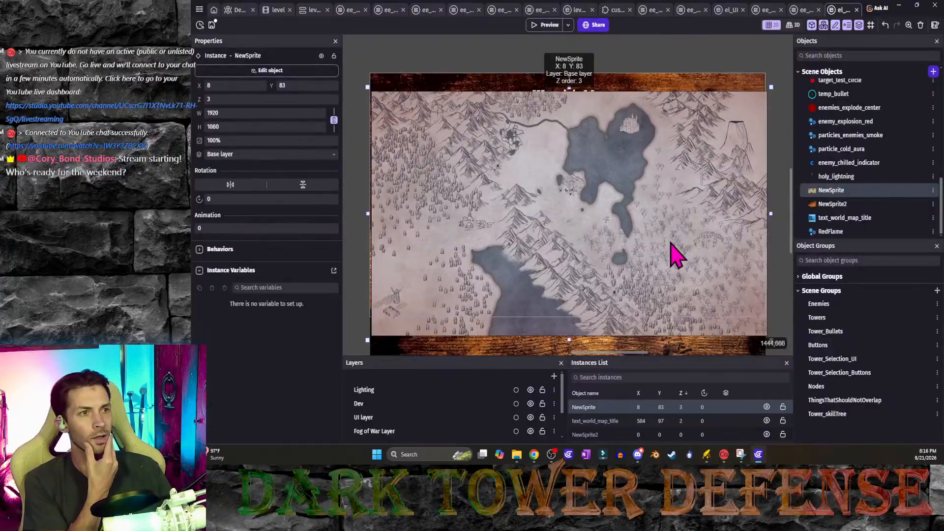
left_click_drag(671, 241, 669, 251)
left_click_drag(726, 219, 660, 235)
left_click(753, 199)
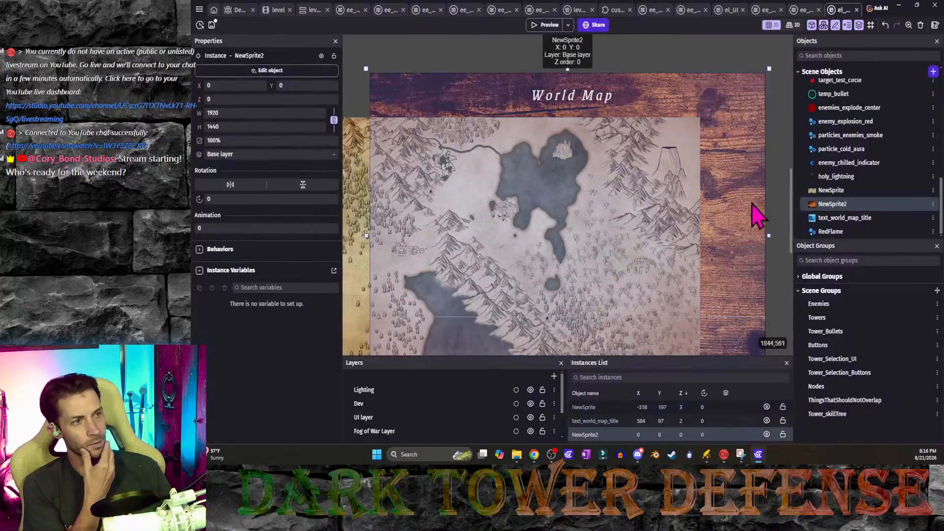
key("Delete")
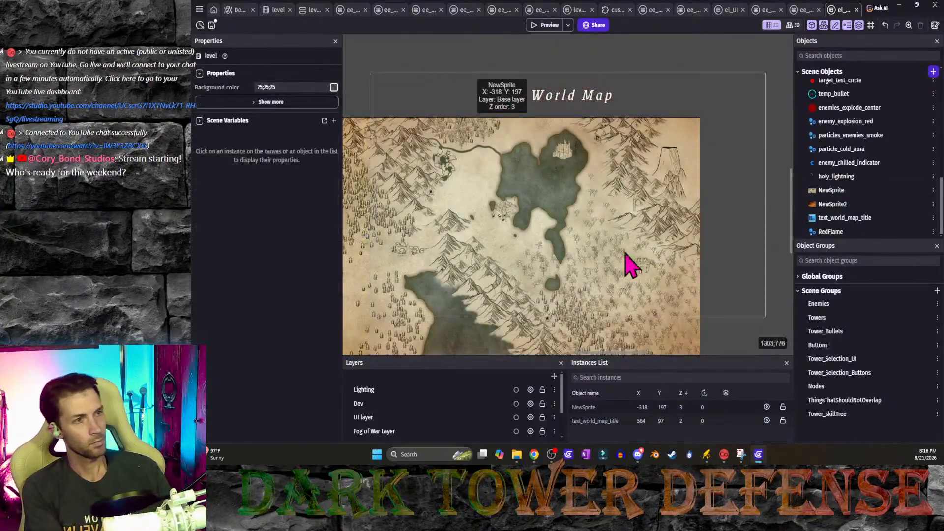
Step: Shift the map sprite clear of the title, and set its position to X 0, Y 0
left_click_drag(621, 265, 677, 264)
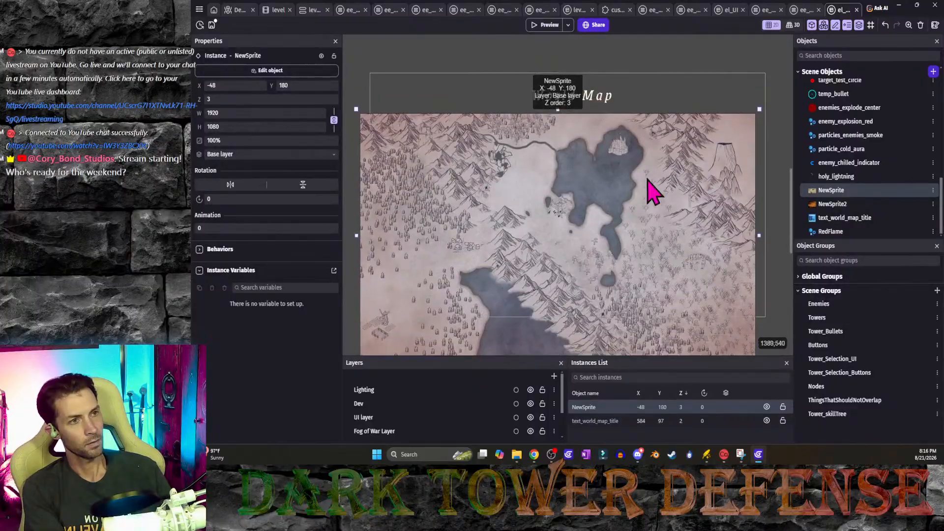
left_click(606, 109)
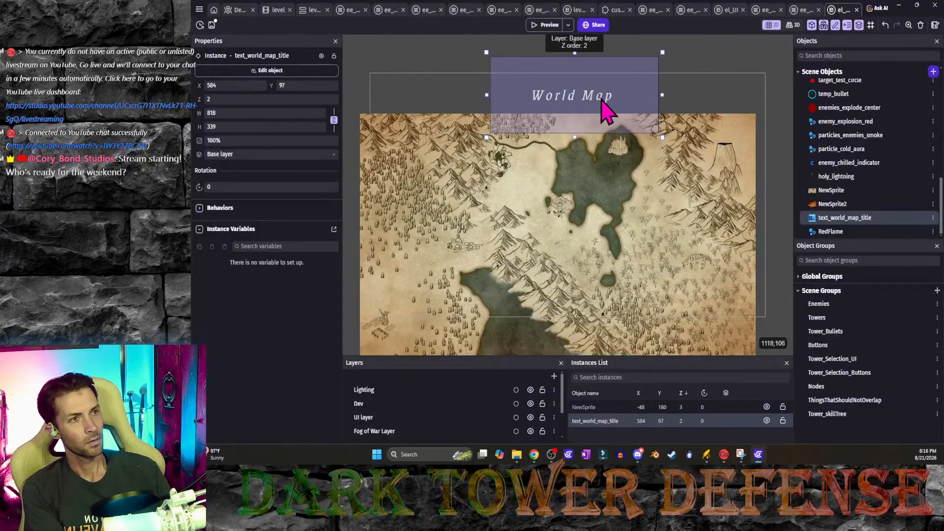
left_click(628, 194)
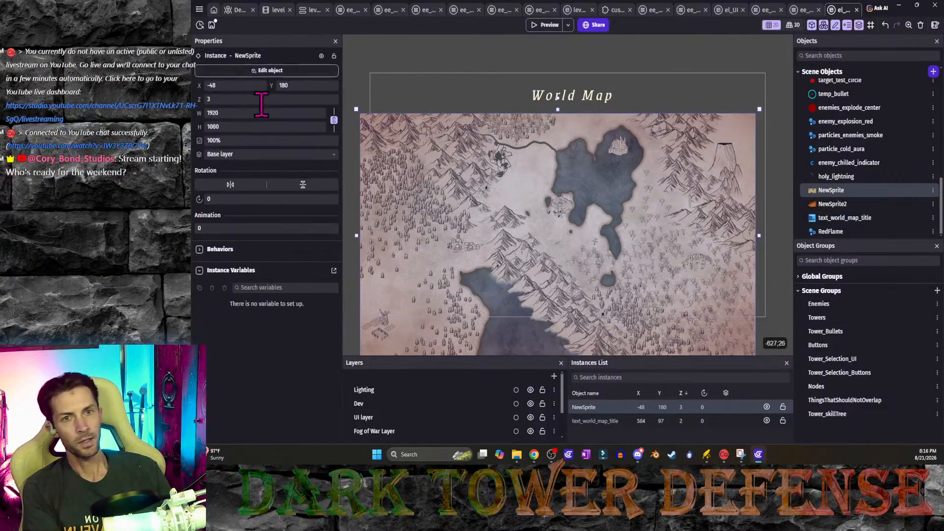
left_click_drag(254, 85, 203, 87)
type("0")
key("Tab")
type("0")
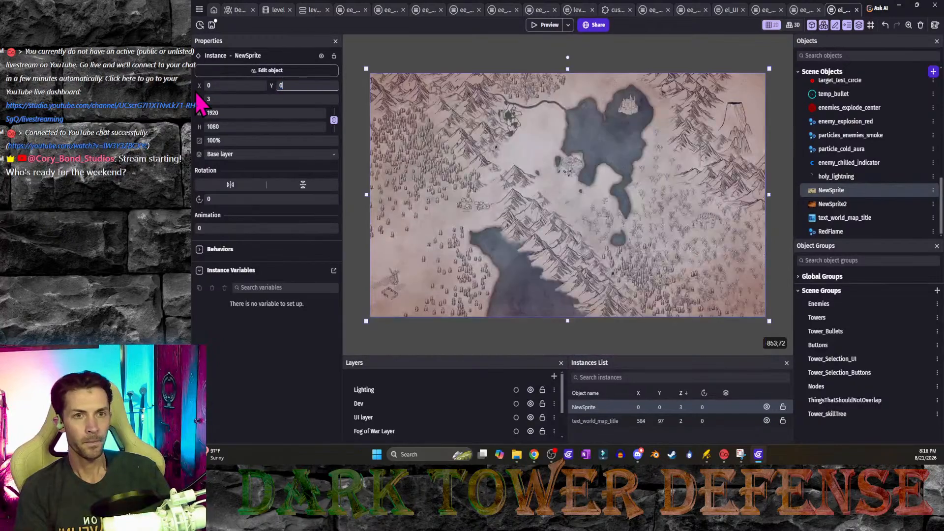
left_click(511, 326)
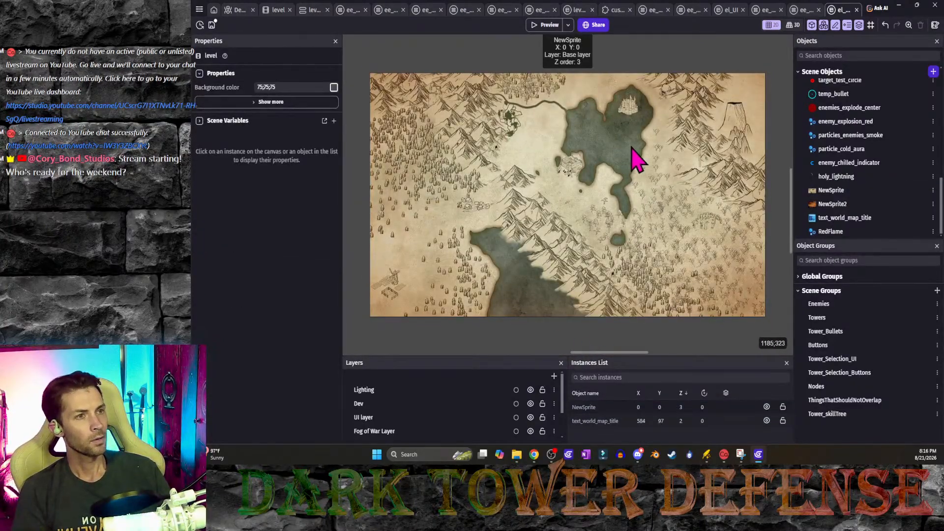
Step: Move the map sprite down to uncover the World Map title and move the title above the frame to about X 588, Y -59
left_click_drag(674, 205, 670, 242)
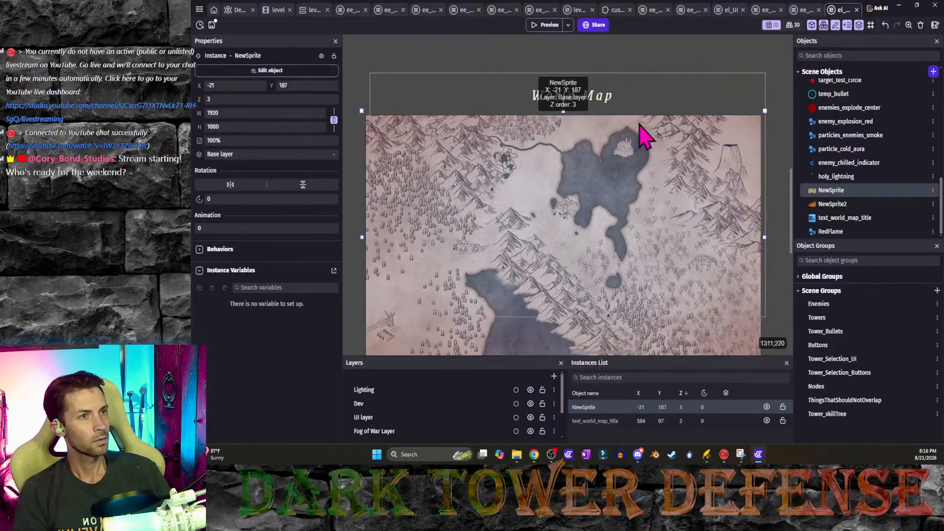
left_click(599, 109)
left_click_drag(599, 110, 593, 81)
Step: Set the map sprite's position back to X 0, Y 0 so it fills the layout frame
left_click(598, 134)
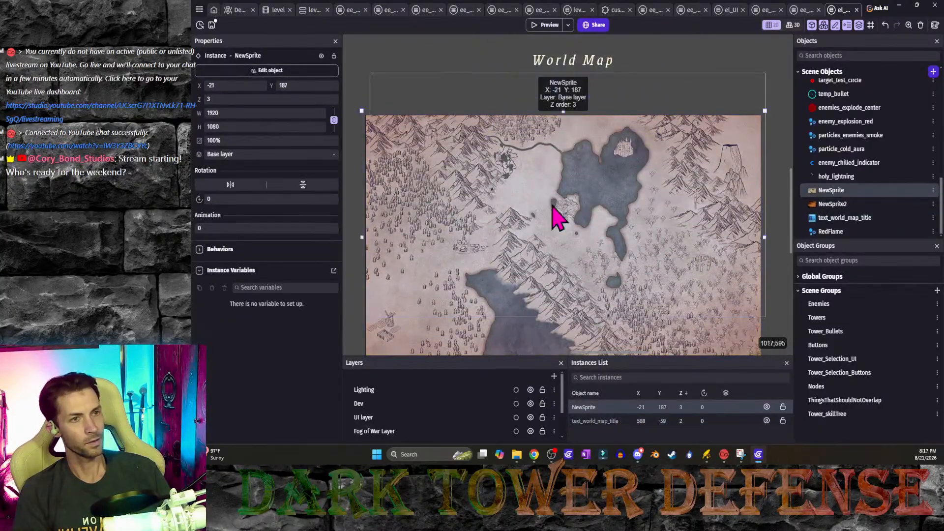
left_click(212, 85)
type("0")
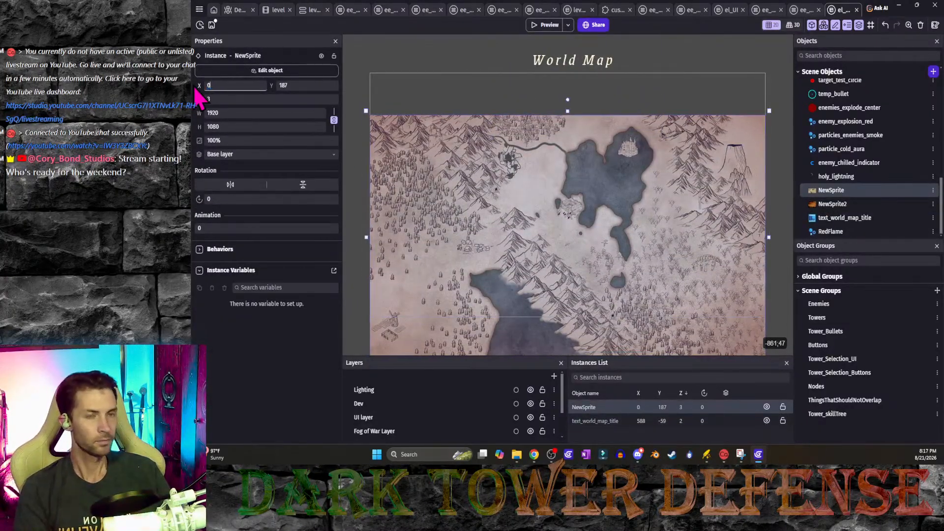
key("Tab")
type("0")
left_click(422, 64)
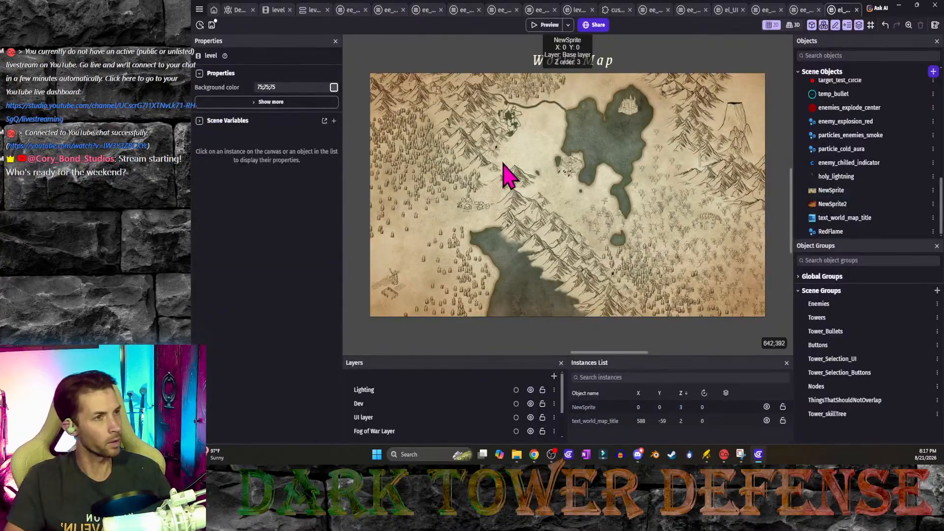
Step: Rename the NewSprite object to world_map and apply the change
scroll(512, 179, "up", 2)
mouse_move(609, 195)
middle_mouse_down()
mouse_move(597, 202)
mouse_move(612, 192)
mouse_move(606, 198)
middle_mouse_up()
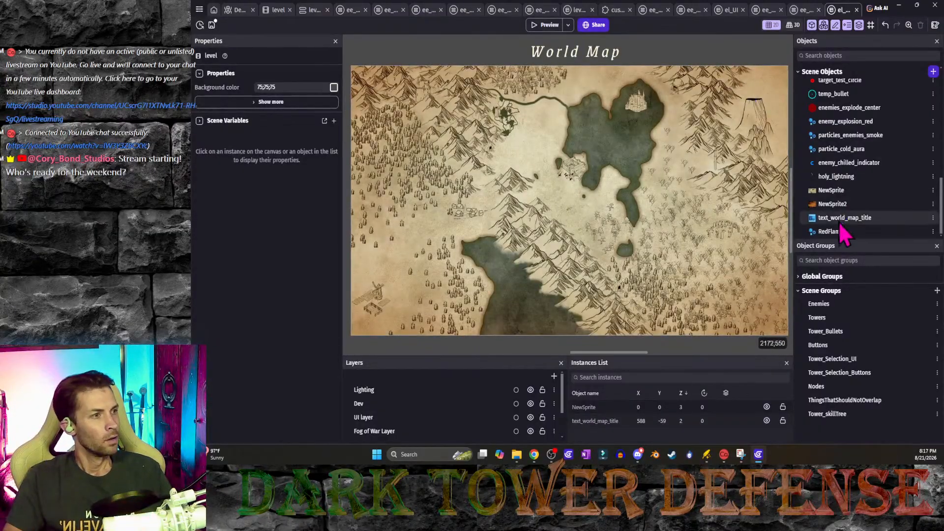
left_click(850, 194)
double_click(851, 196)
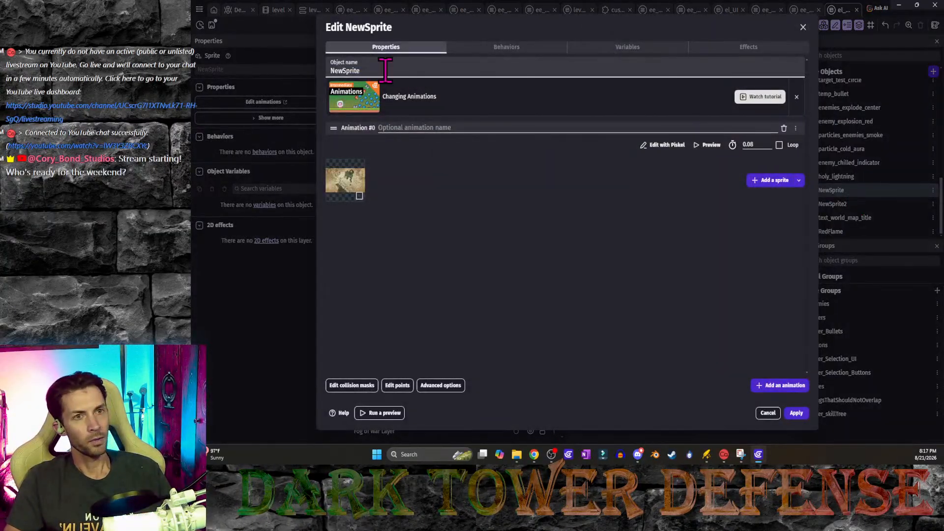
type("world_map")
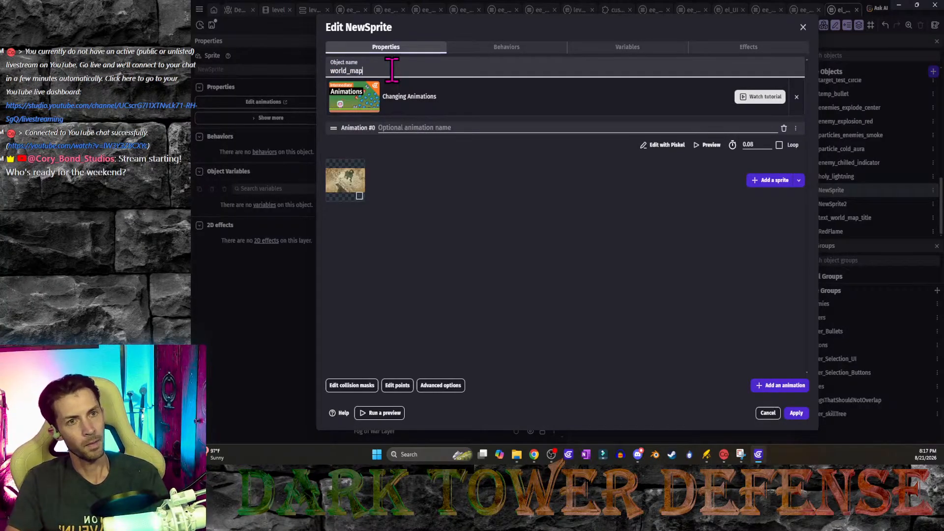
left_click(797, 413)
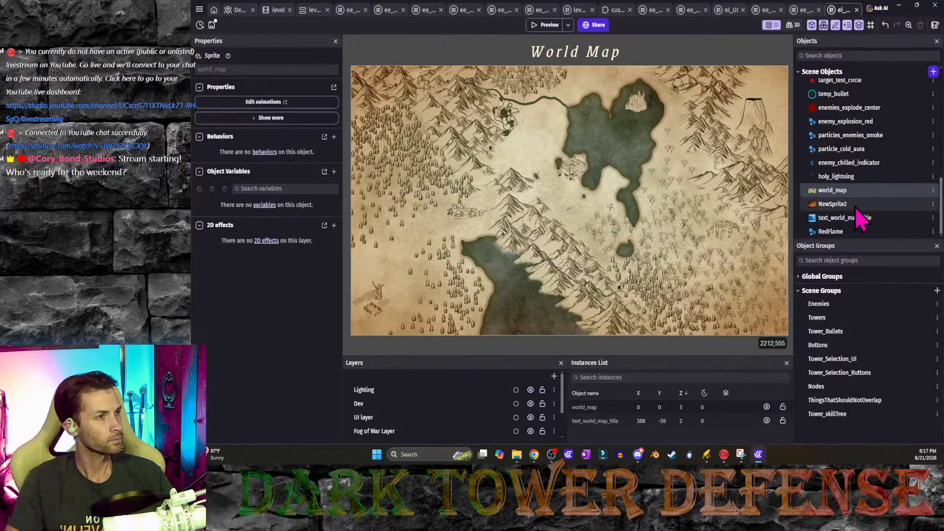
Step: Search the objects for "beacon" and place a beacon instance just west of the small village, at about X 385, Y 602
left_click(856, 206)
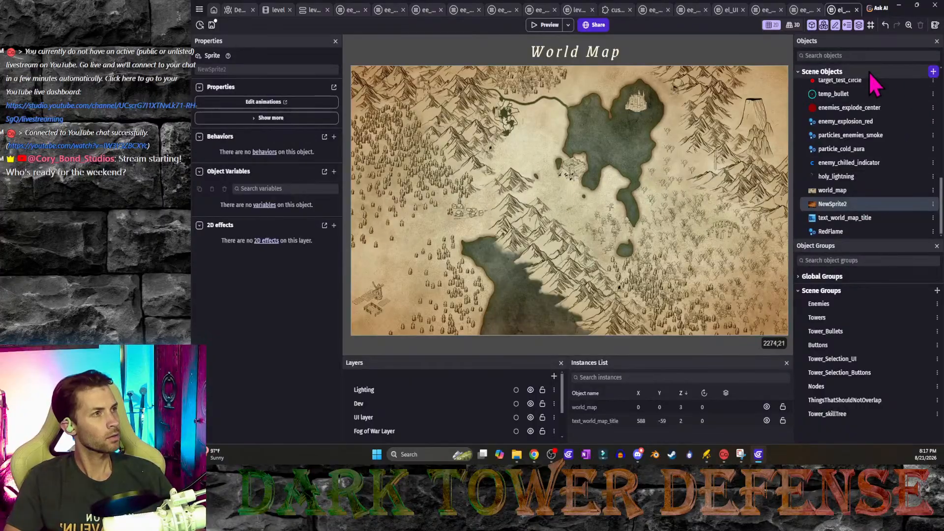
left_click(863, 57)
type("beacons")
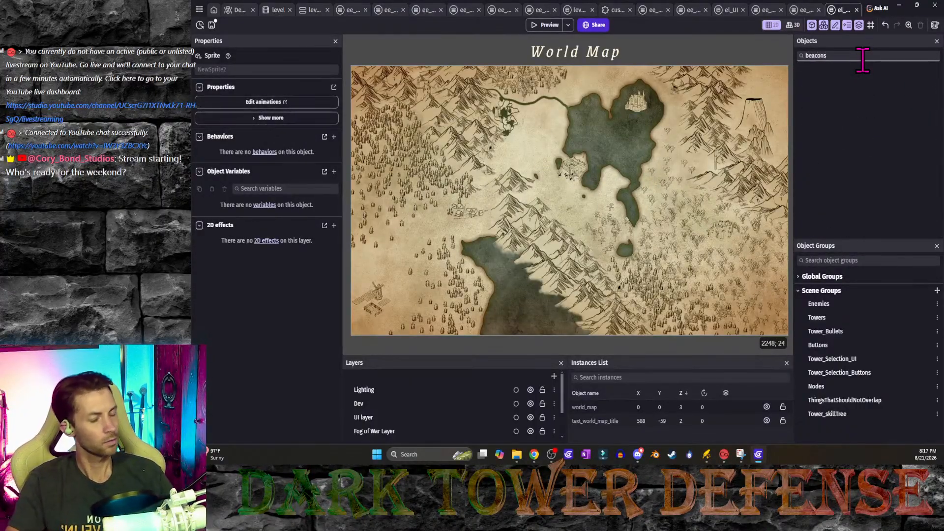
key("BackSpace")
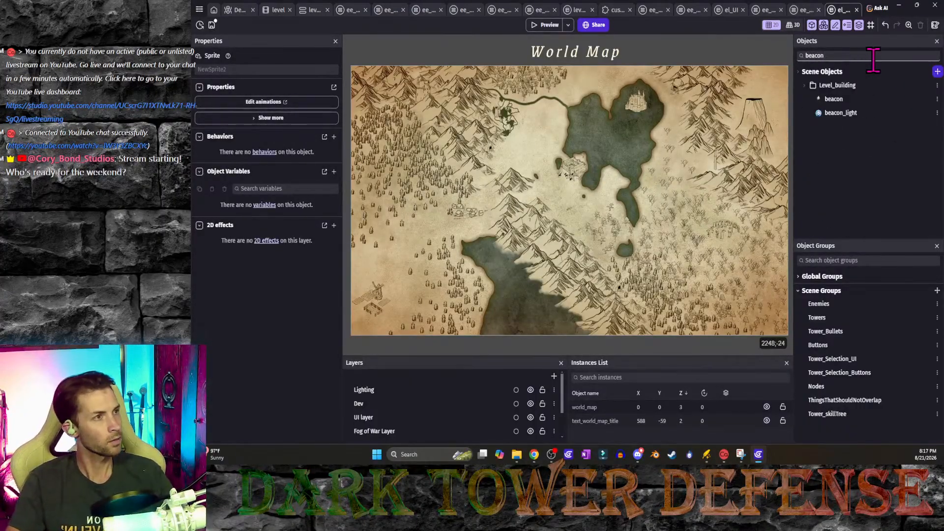
left_click(876, 105)
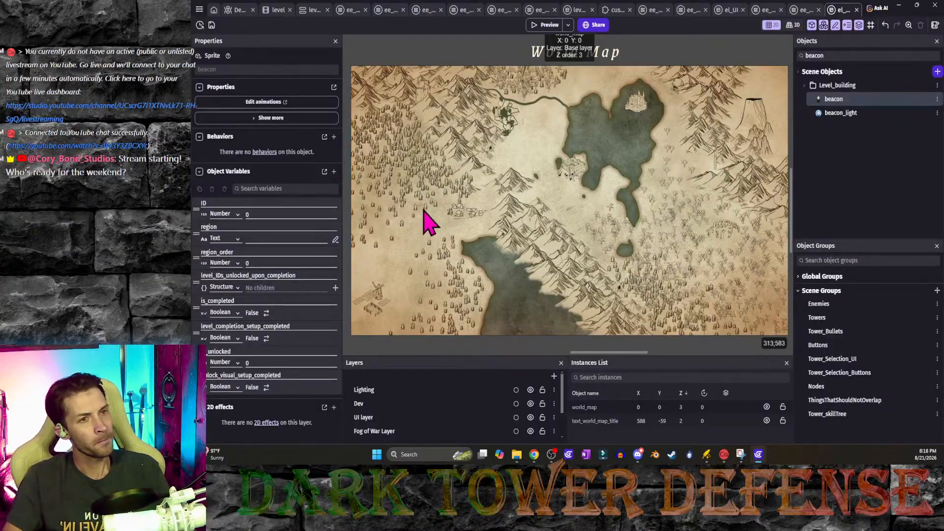
scroll(427, 212, "up", 2)
scroll(424, 208, "up", 2)
middle_click_drag(424, 208, 474, 229)
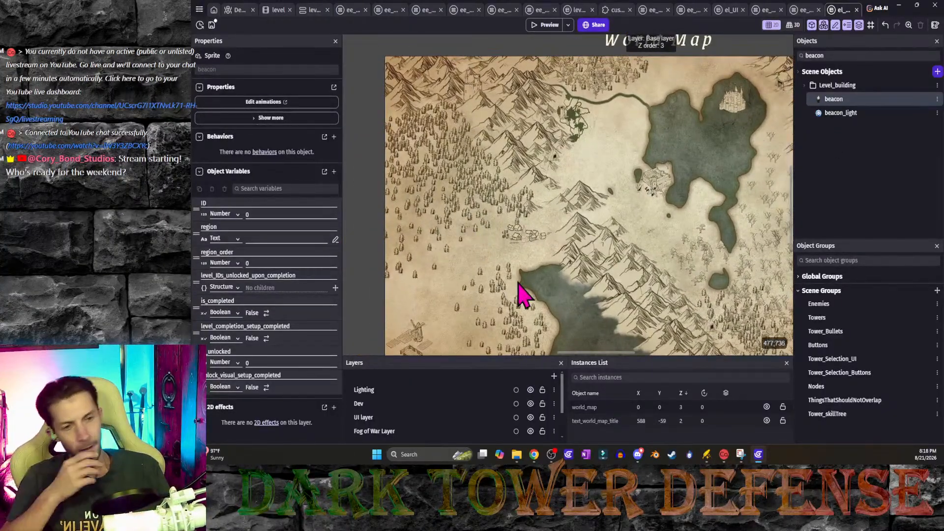
middle_click_drag(517, 282, 497, 250)
left_click_drag(866, 98, 483, 225)
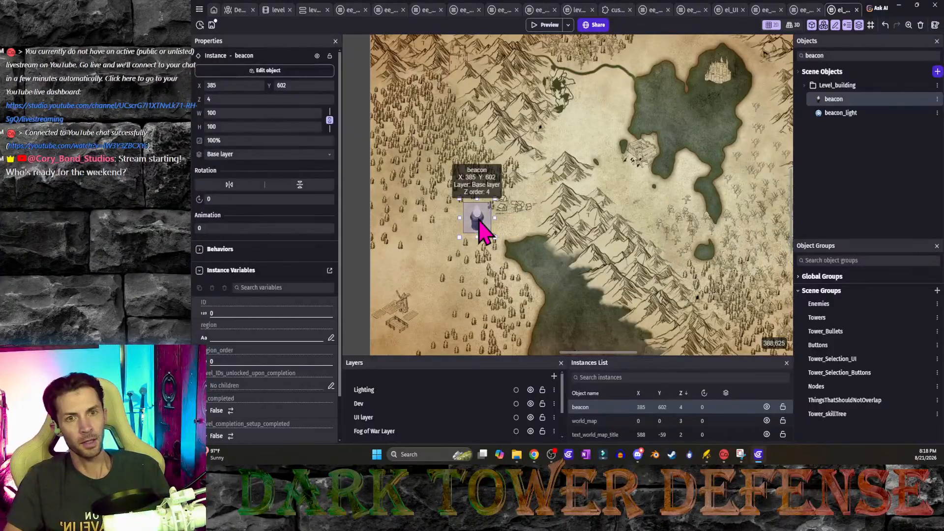
Step: Resize the placed beacon instance to 40 by 40 and deselect it
left_click(238, 113)
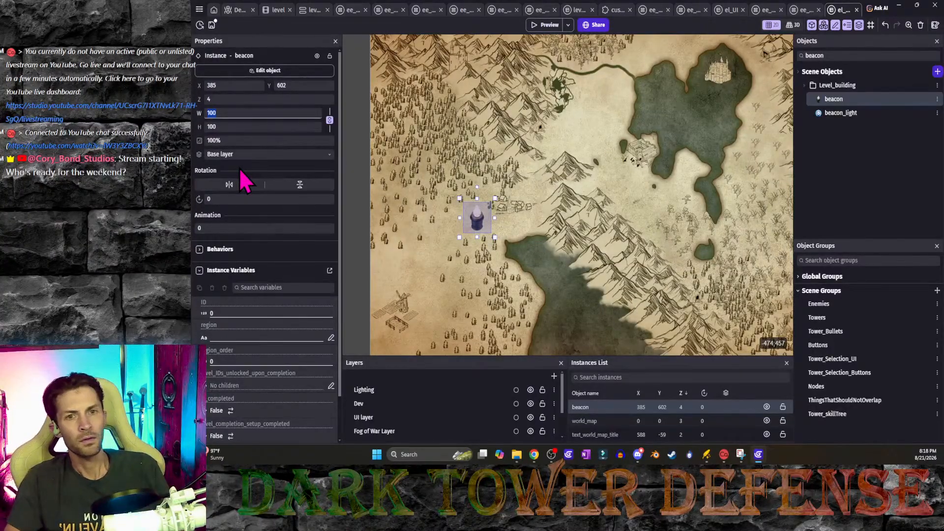
type("40")
key("Return")
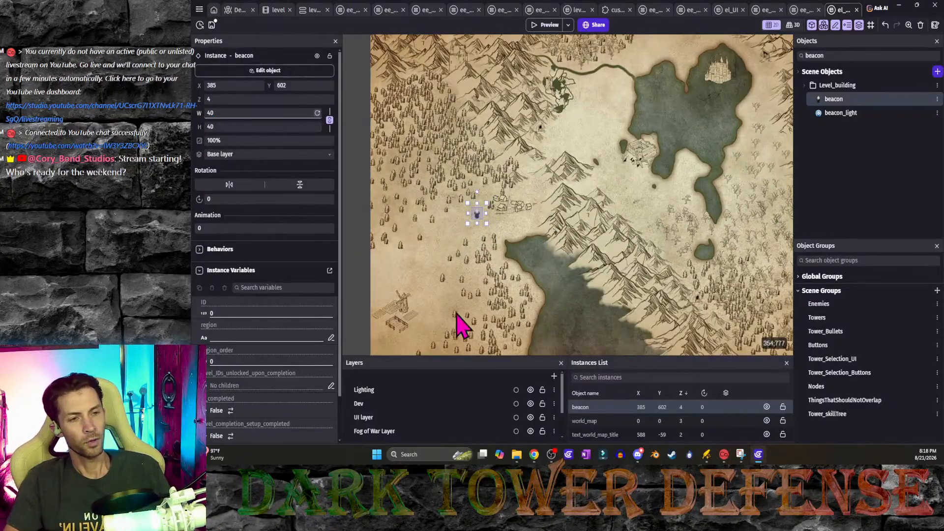
left_click(362, 322)
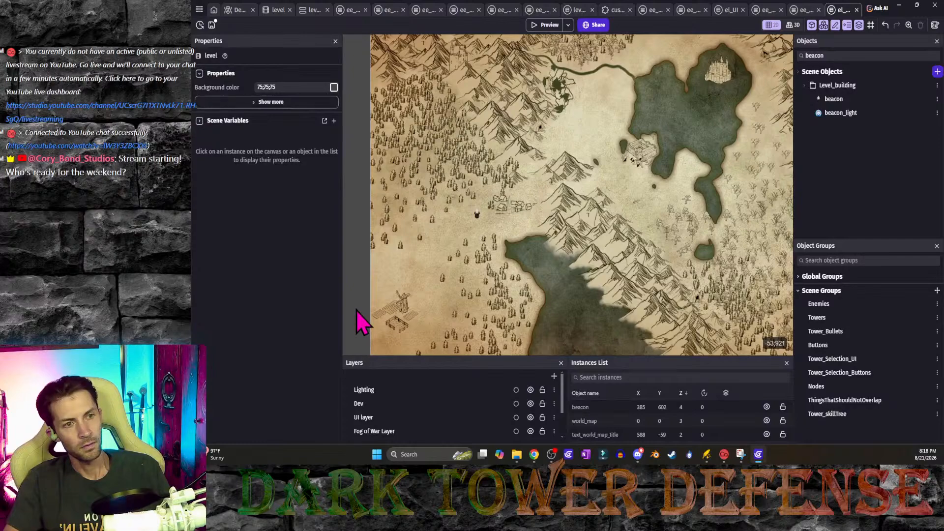
Step: Resize the beacon just west of the small village to 50 by 50 and deselect it
left_click(478, 219)
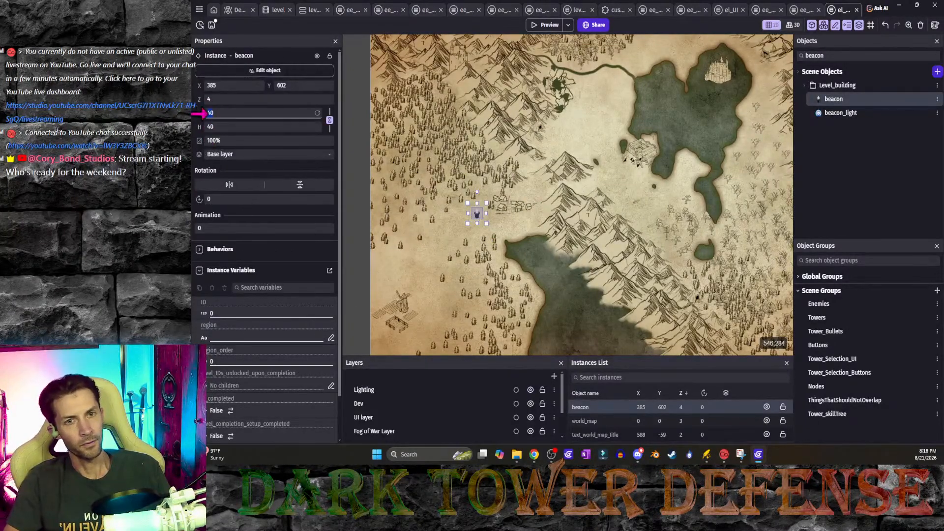
left_click(358, 139)
scroll(457, 221, "up", 1)
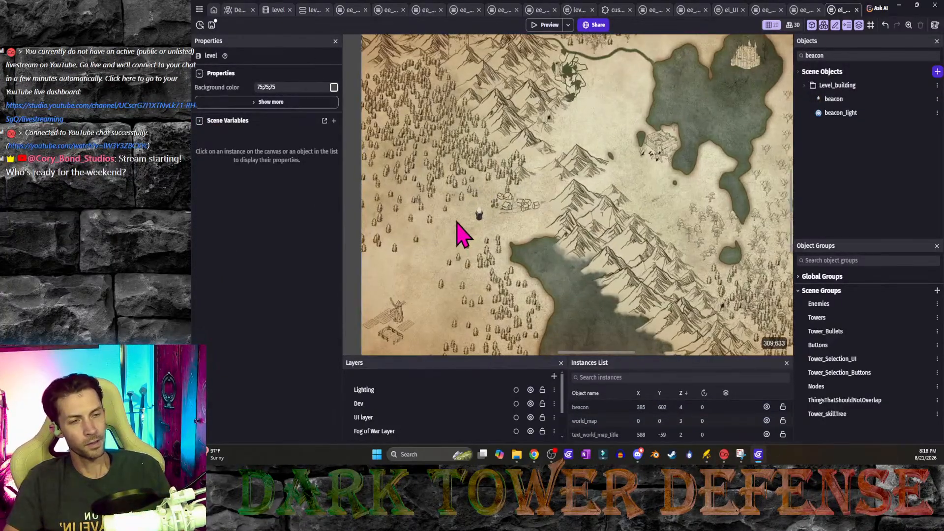
scroll(457, 222, "up", 1)
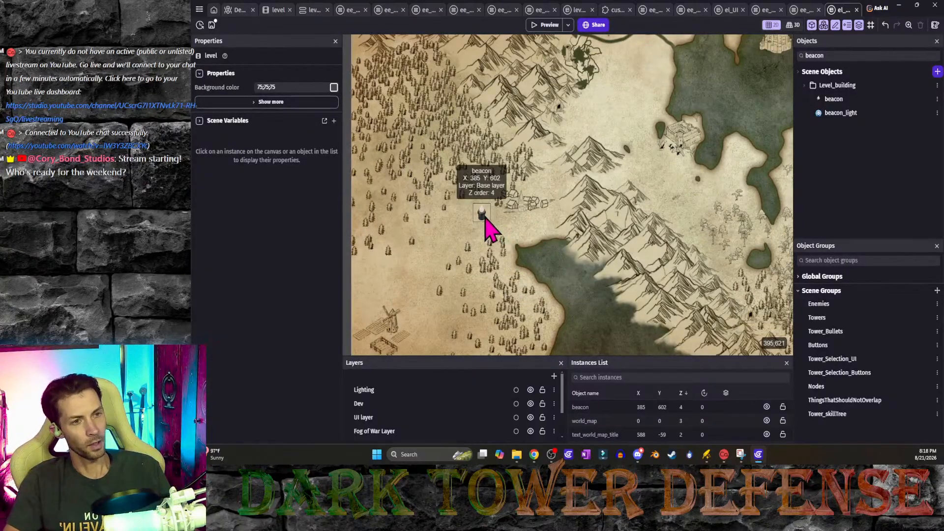
Step: Place copies of the 50 by 50 beacon around the windmill, the lake's west shore, the small village and the western forest
left_click_drag(840, 101, 545, 294)
key("ctrl+v")
key("ctrl+v")
key("ctrl+v")
key("ctrl+v")
left_click_drag(545, 294, 540, 179)
key("ctrl+v")
left_click_drag(519, 221, 394, 143)
key("ctrl+v")
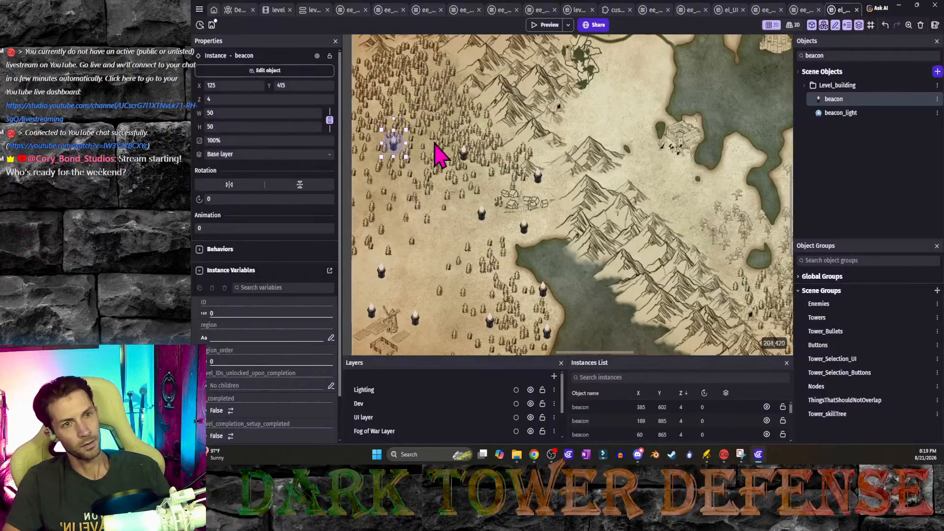
Step: Paste more beacon copies across the northern forest and mountains, including one at X 539, Y 129, and save the project
middle_click_drag(443, 151, 453, 190)
key("ctrl+v")
left_click_drag(435, 193, 545, 83)
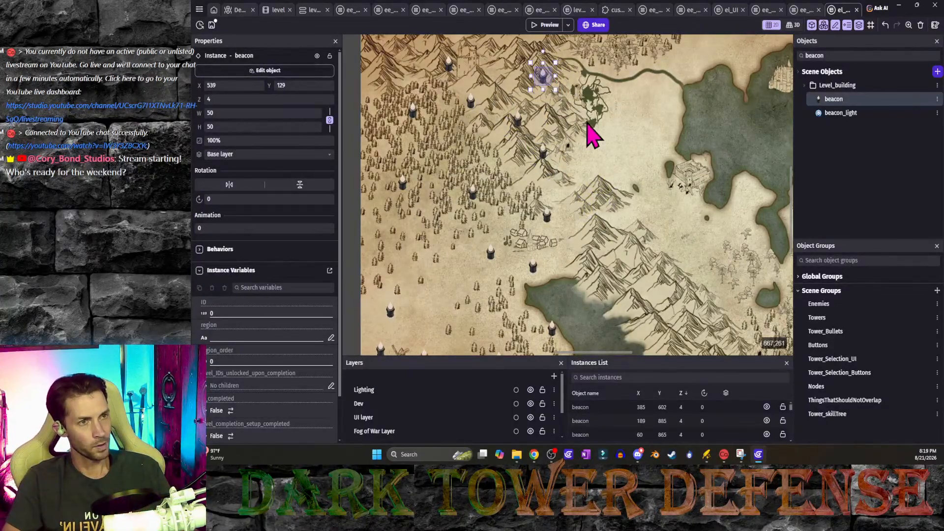
middle_click_drag(583, 114, 569, 116)
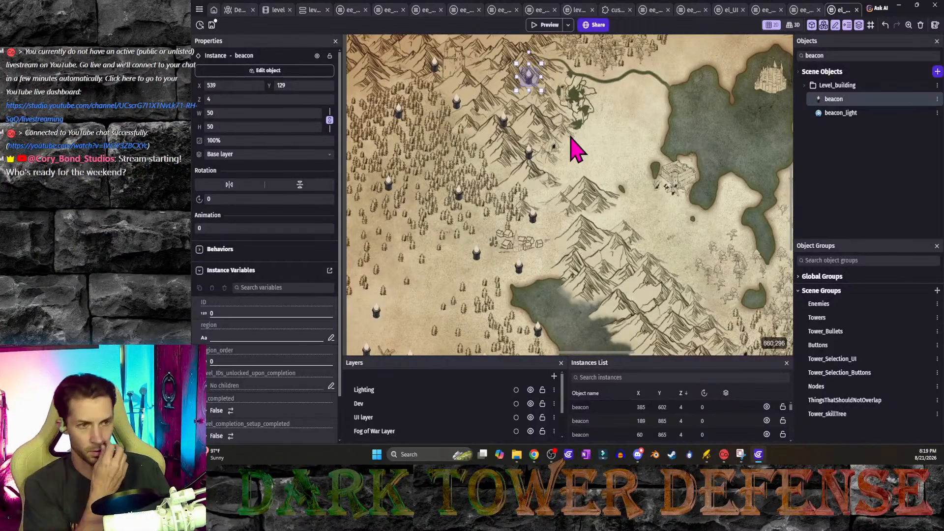
middle_click_drag(556, 240, 562, 158)
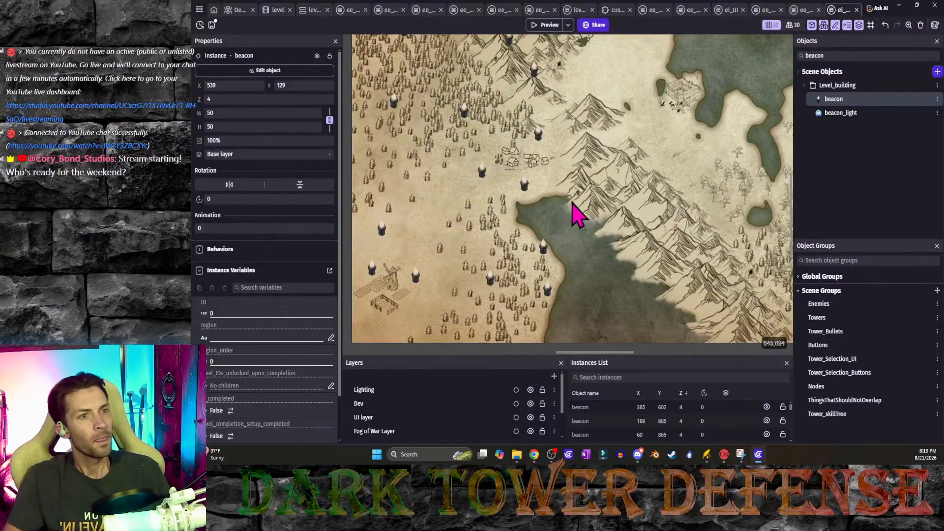
middle_click_drag(576, 211, 593, 281)
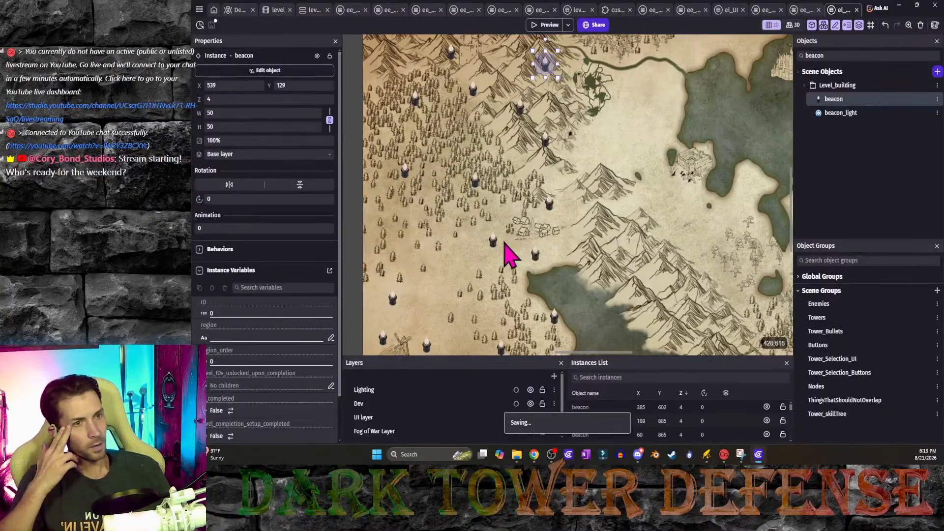
Step: Set Animation to 3 for the beacons south and northeast of the village, on the lake's west shore, and on both sides of the windmill
left_click(535, 254)
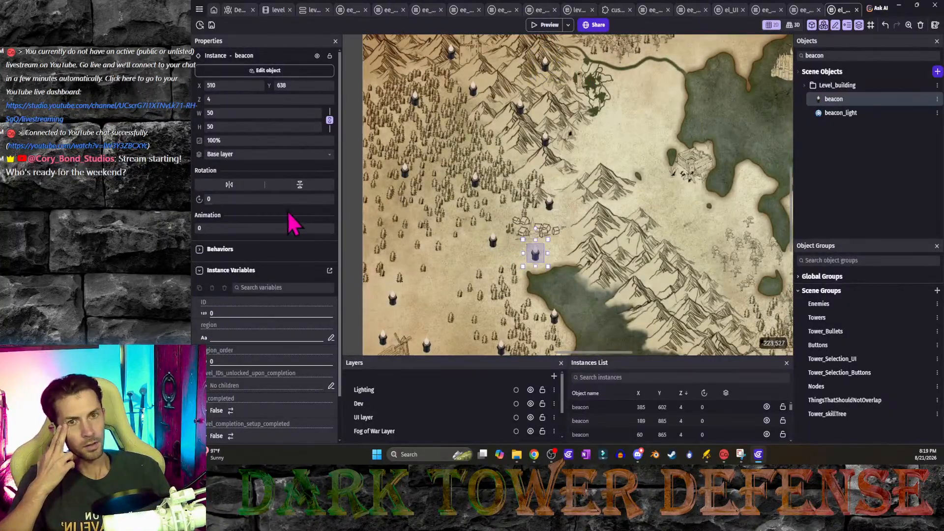
left_click(251, 228)
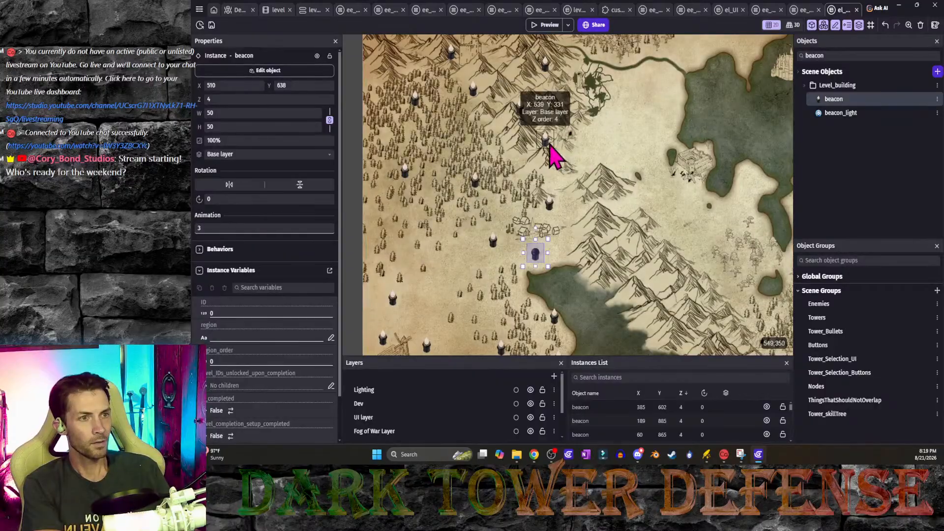
left_click(551, 205)
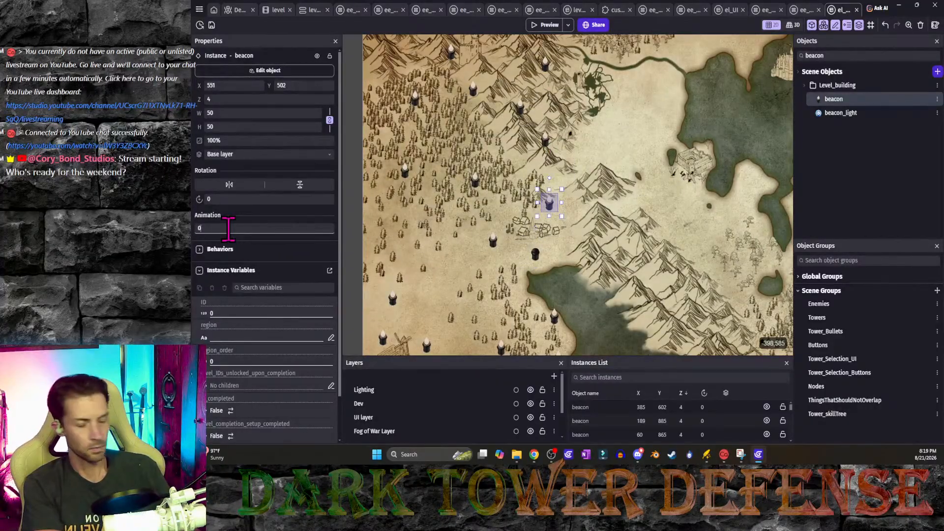
left_click(555, 317)
left_click(246, 228)
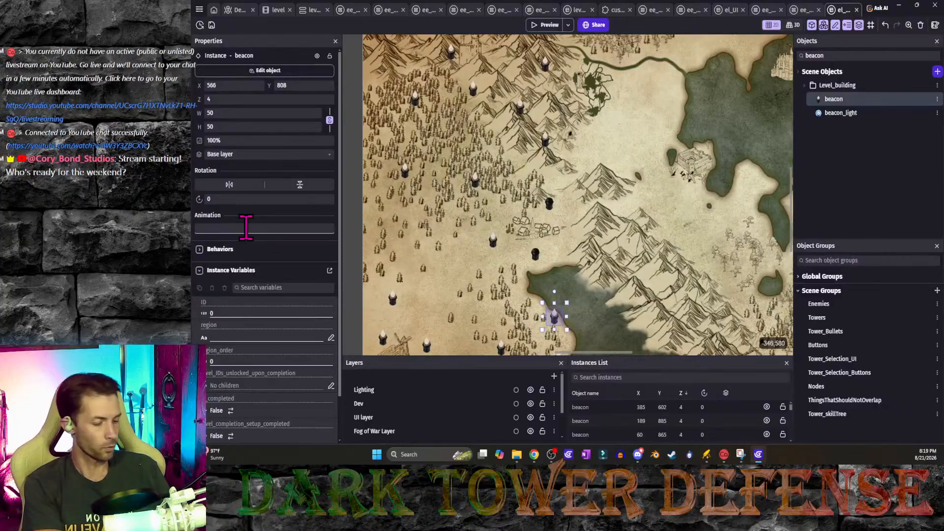
type("3")
left_click(383, 338)
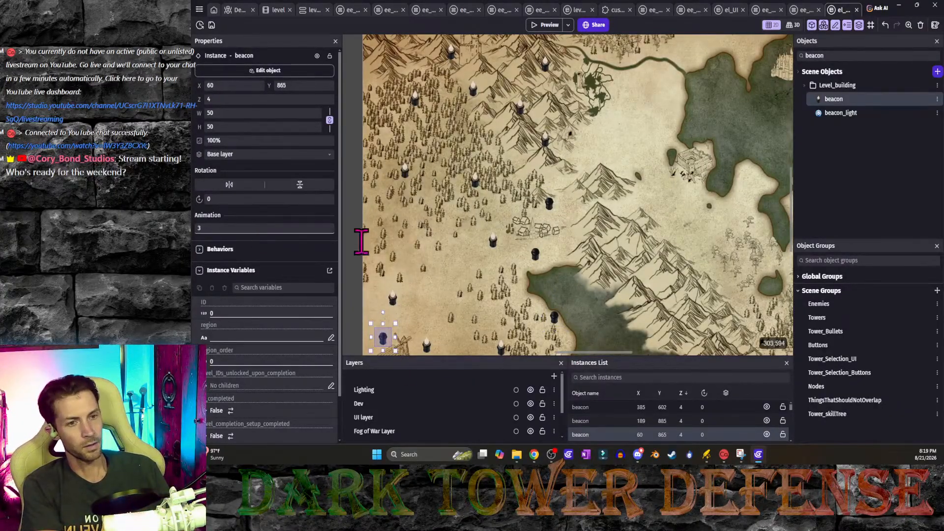
left_click(428, 347)
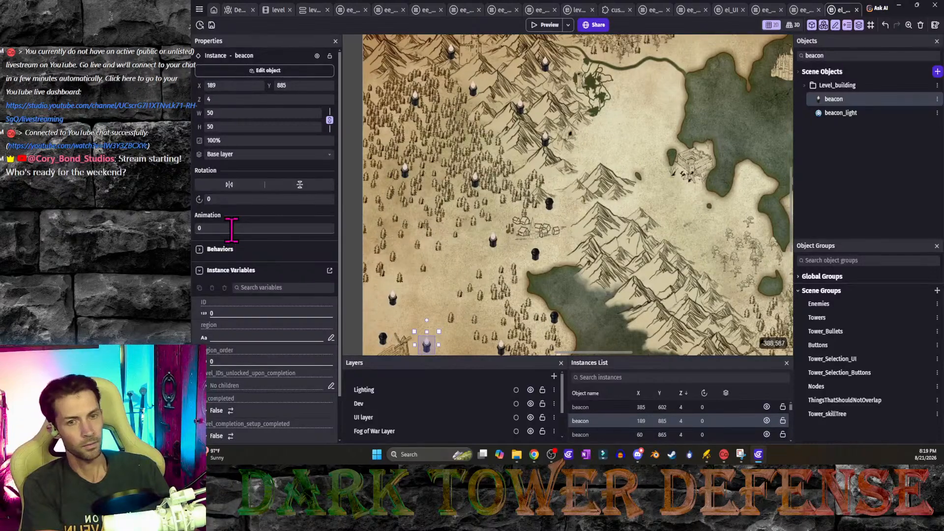
Step: Set Animation to 3 for the northern mountain beacons at 539, 129; 261, 96; and 539, 331, and save the project
left_click(546, 65)
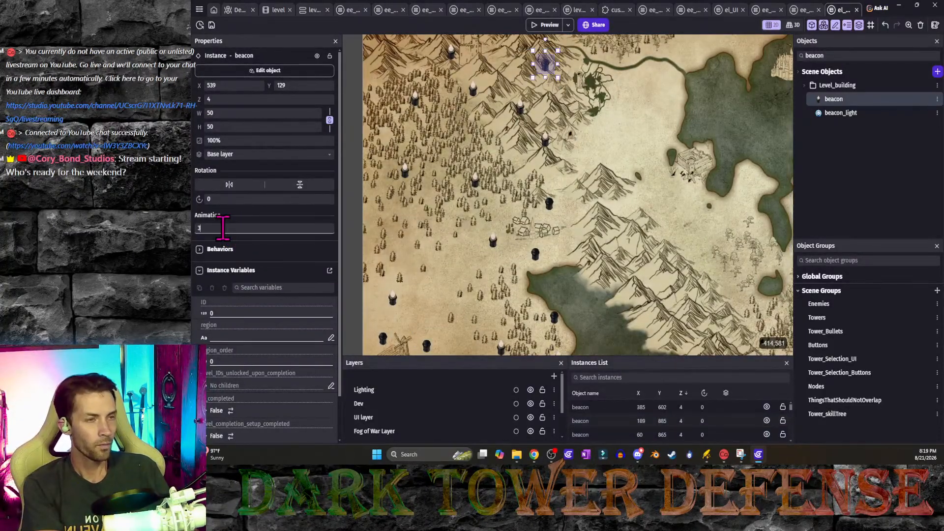
left_click(451, 51)
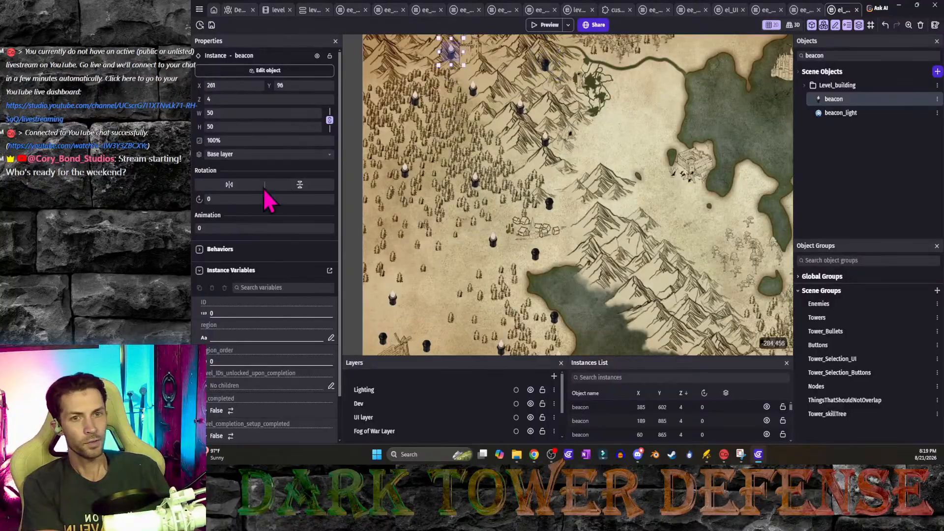
left_click(225, 227)
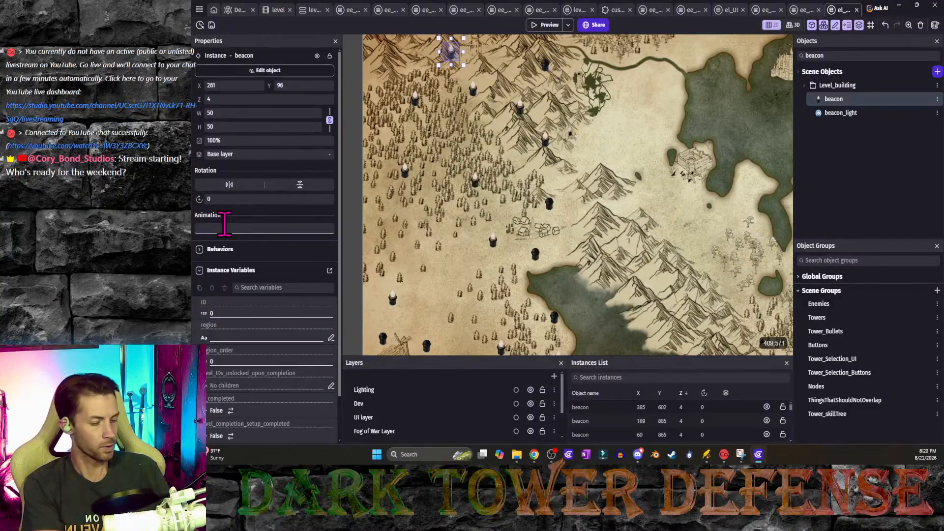
type("331")
left_click(545, 141)
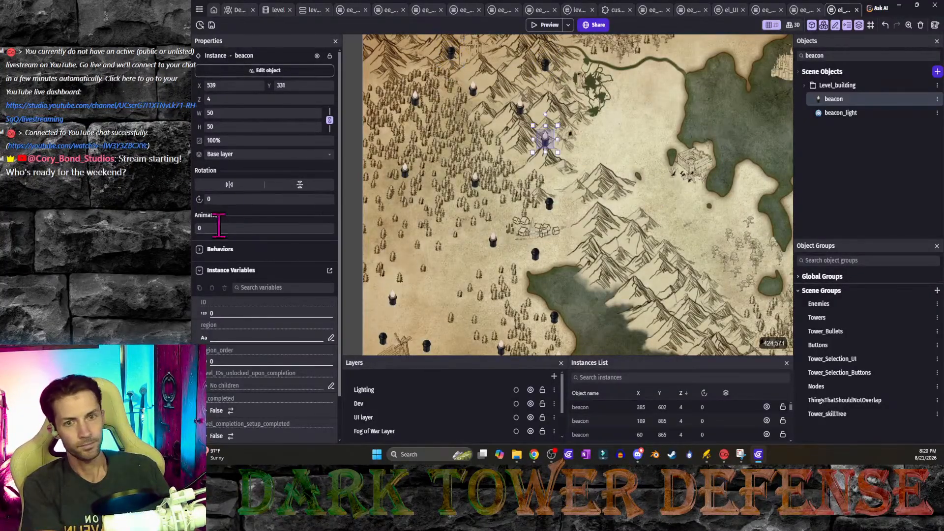
left_click(216, 229)
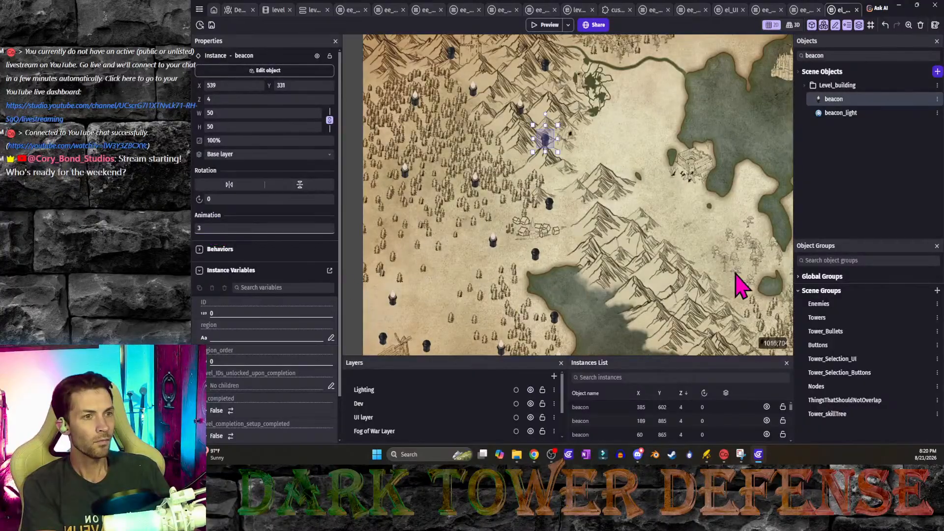
middle_click_drag(732, 272, 668, 270)
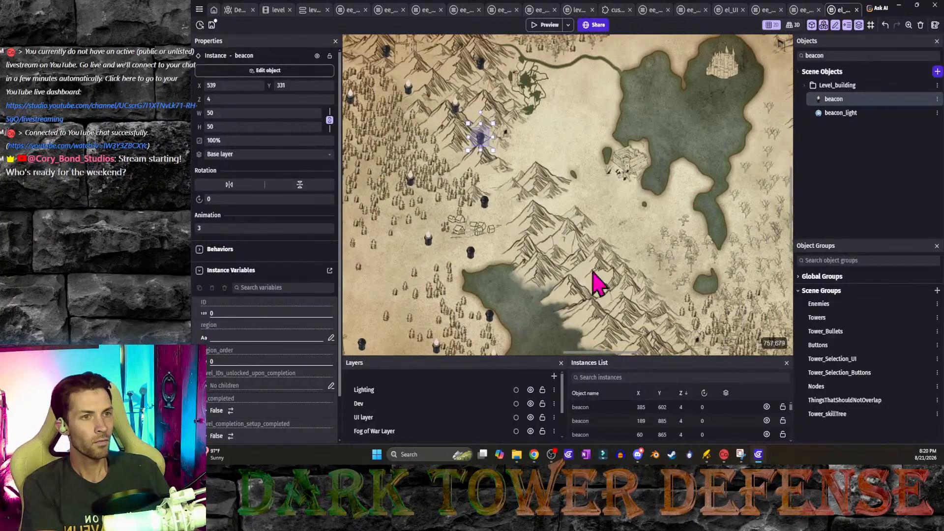
middle_click_drag(596, 278, 661, 324)
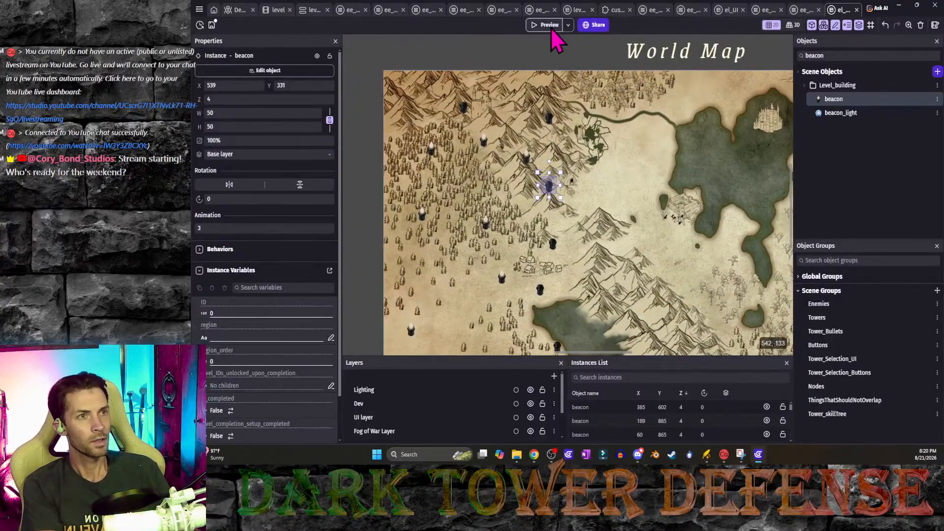
key("ctrl+s")
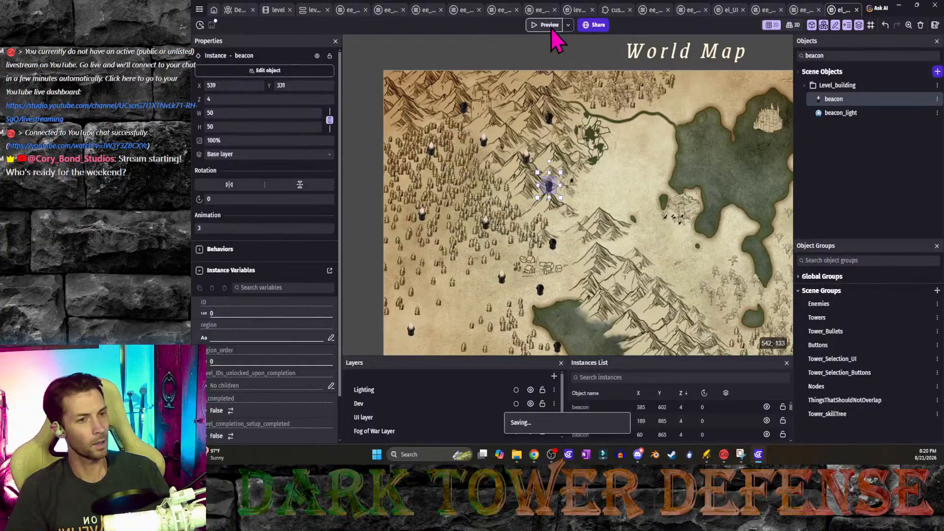
Step: Create an external events sheet named ee_world_map, open it and associate it with the level scene
left_click(877, 118)
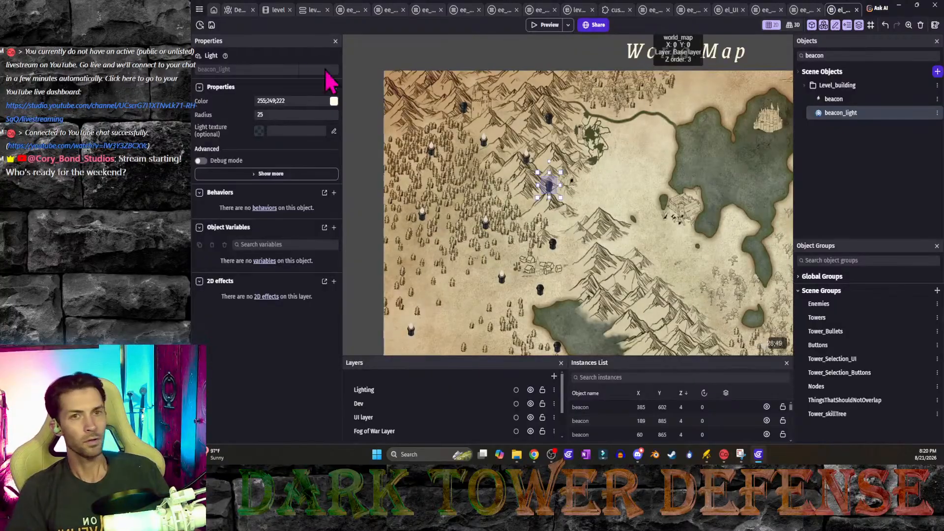
left_click(200, 10)
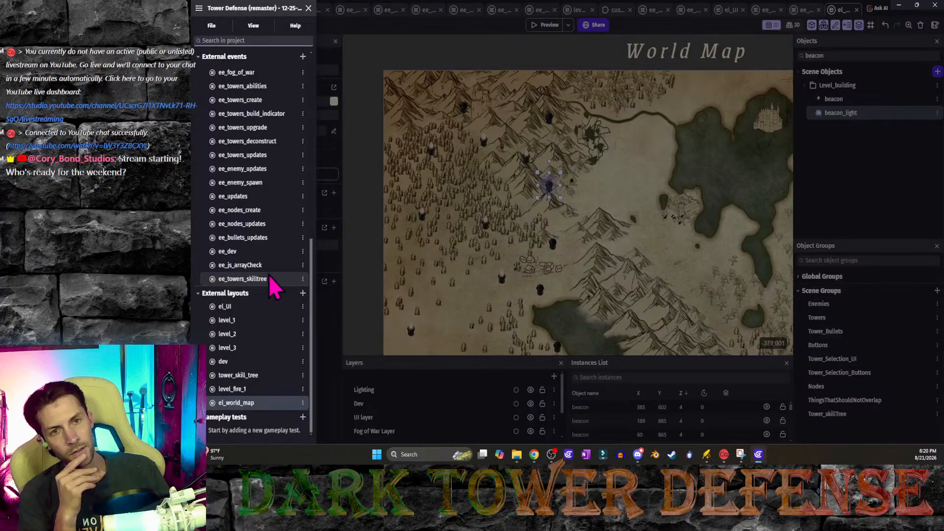
scroll(292, 146, "up", 2)
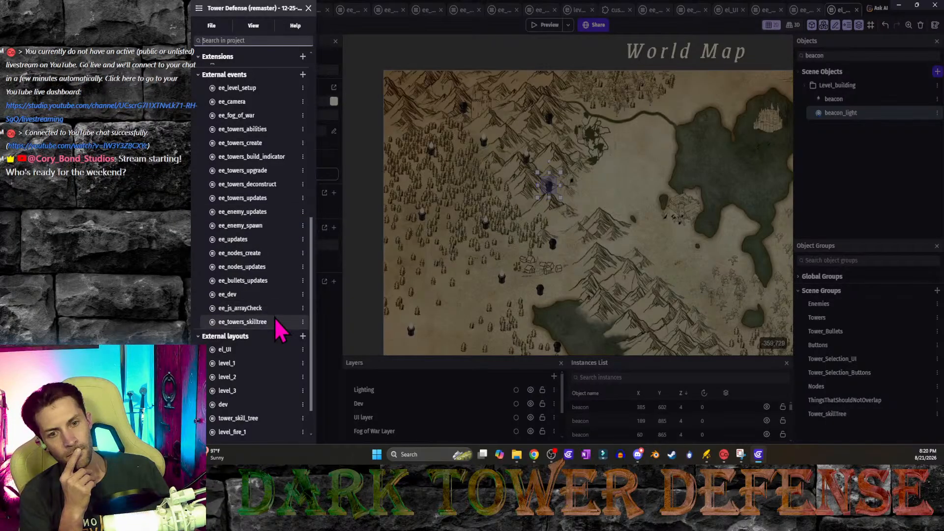
left_click(302, 74)
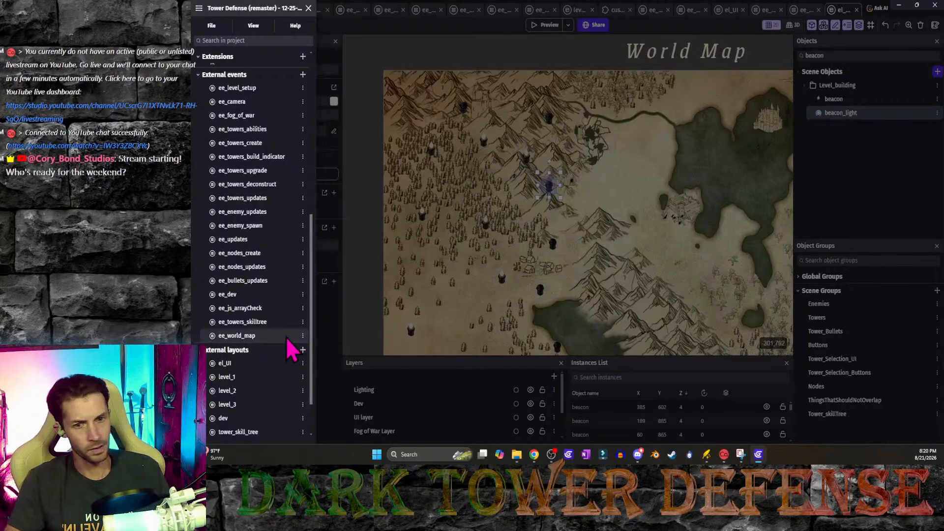
left_click(270, 339)
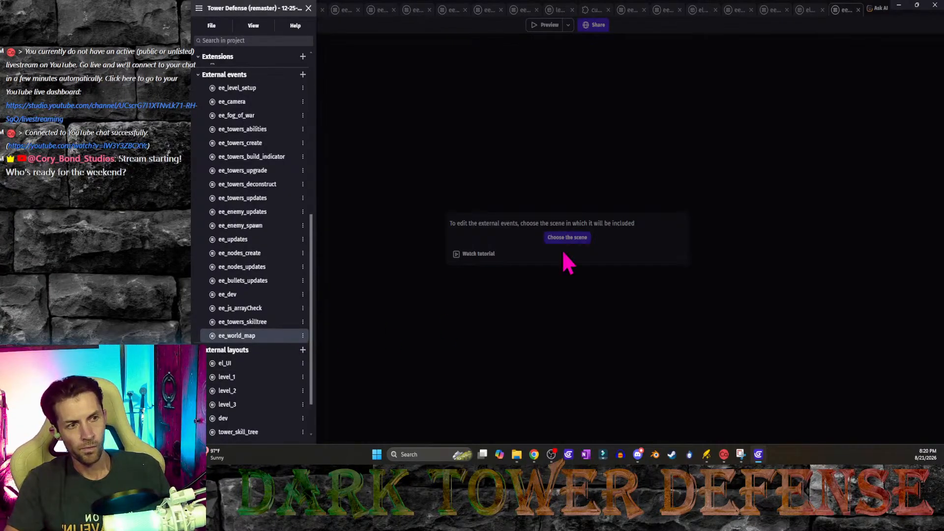
left_click(567, 238)
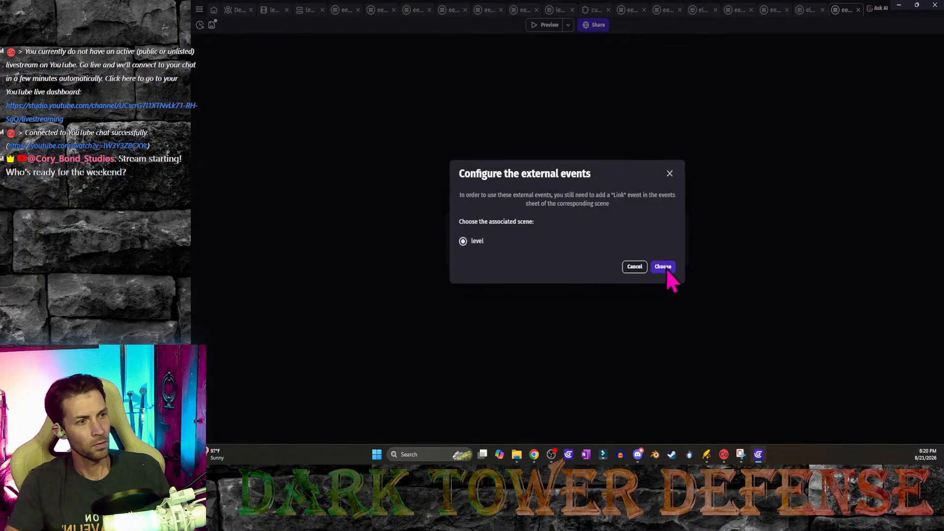
left_click(664, 267)
Step: Add an empty standard event to ee_world_map, followed by a For each object event
left_click(578, 96)
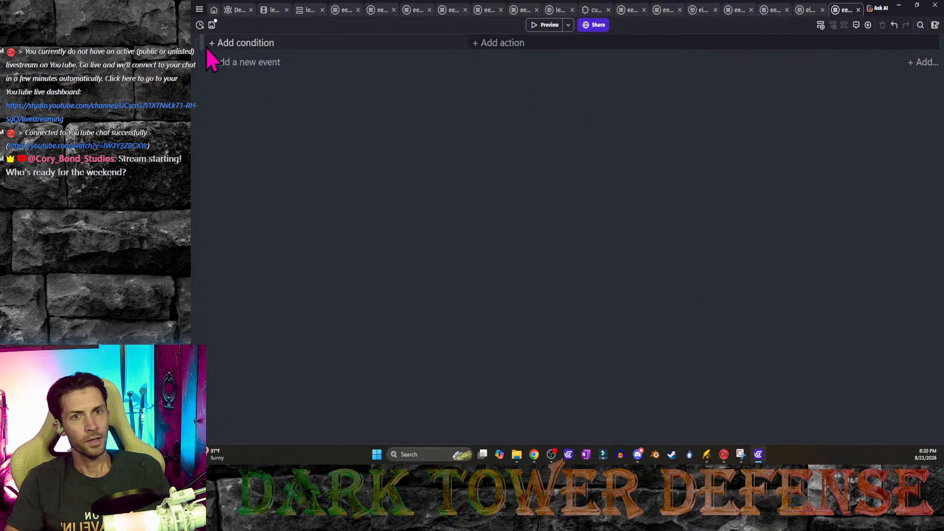
left_click(871, 26)
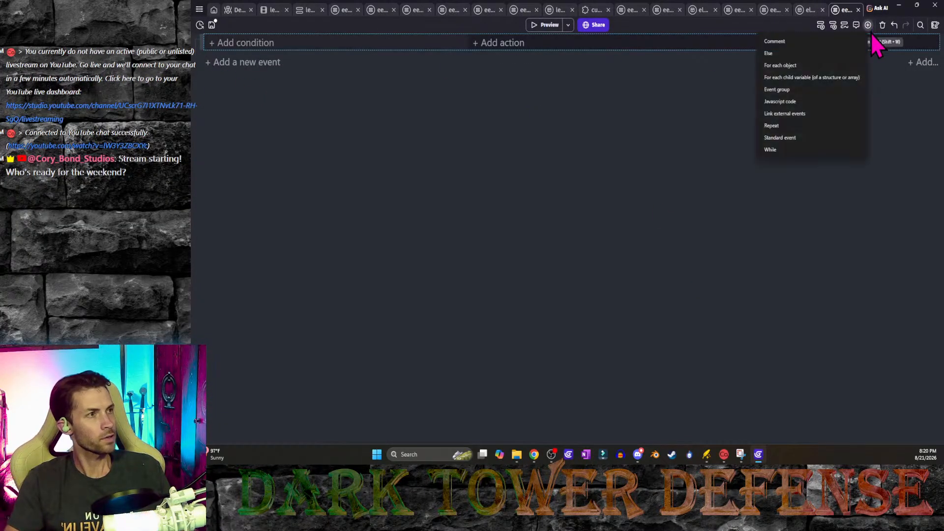
left_click(822, 64)
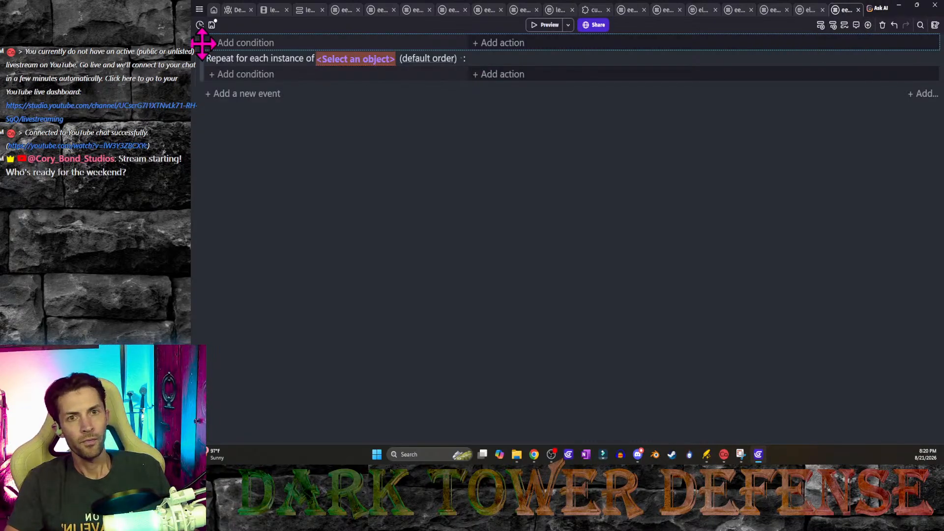
Step: Add the "At the beginning of the scene" condition to the first event
left_click(231, 45)
type("bg")
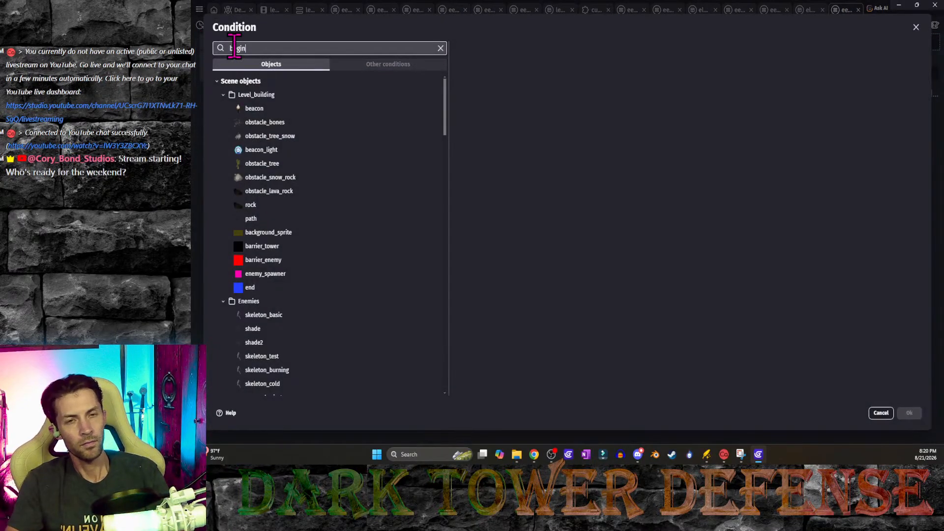
left_click(261, 78)
left_click(910, 413)
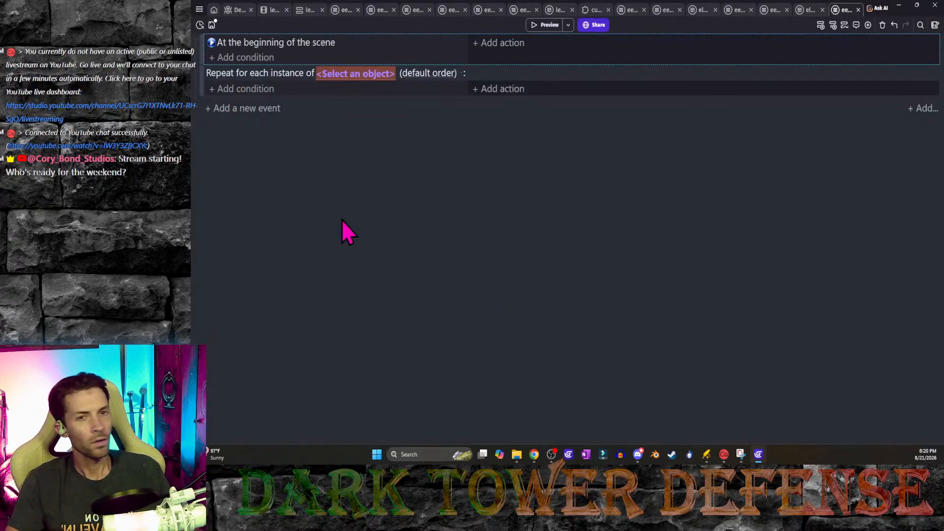
Step: Nest the For each object event under the beginning-of-scene event and set its object to beacon
left_click_drag(200, 77, 221, 91)
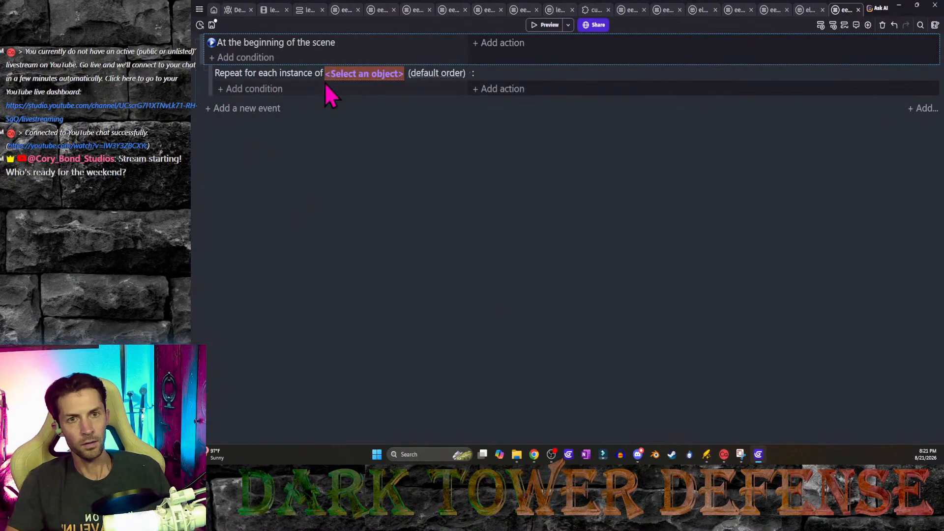
left_click(365, 74)
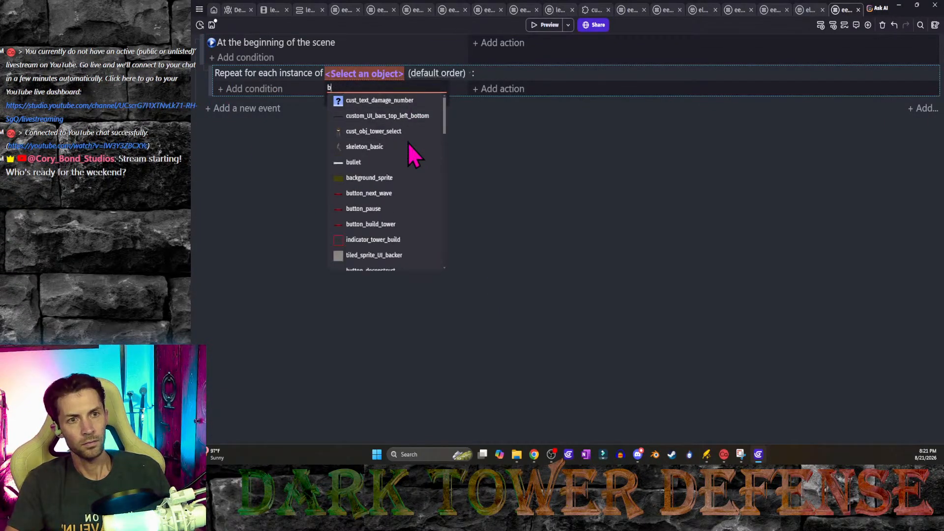
type("beacon")
left_click(361, 100)
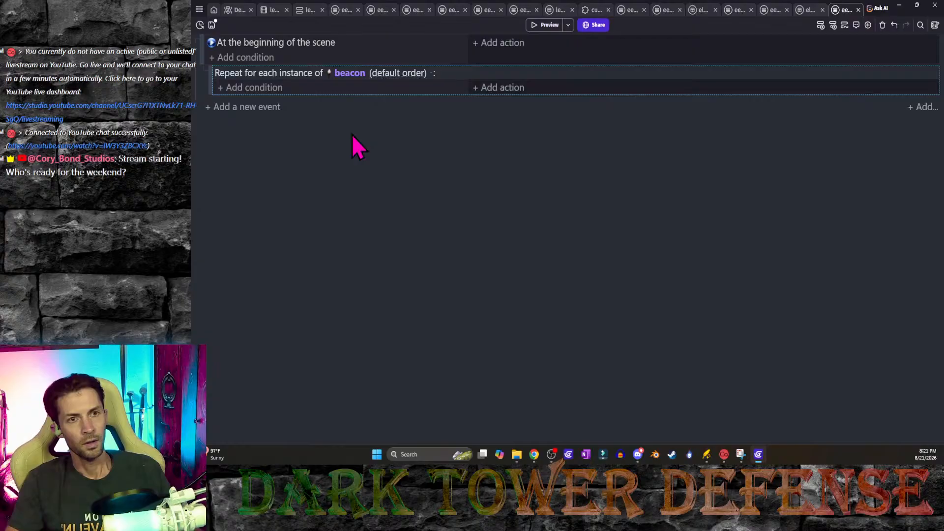
Step: Add a condition to the For each event checking that the beacon's is_completed variable is true
left_click(256, 93)
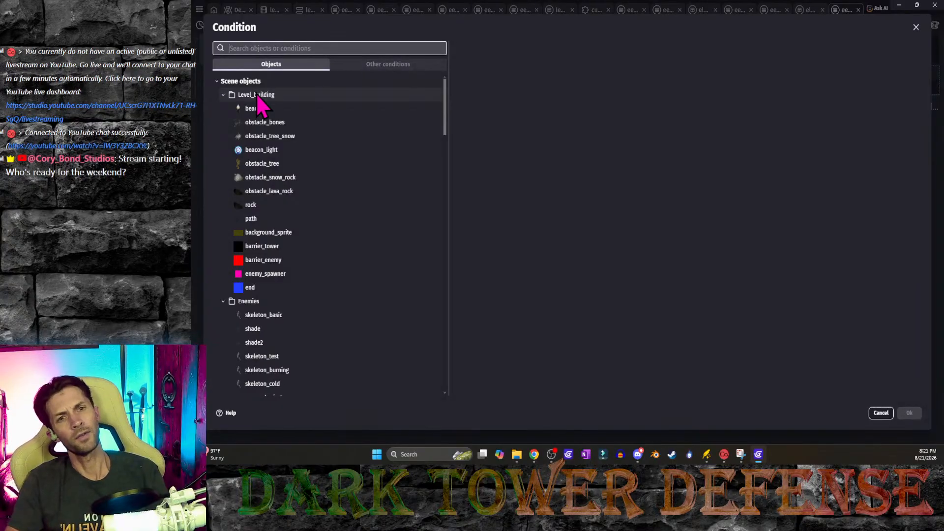
left_click(255, 108)
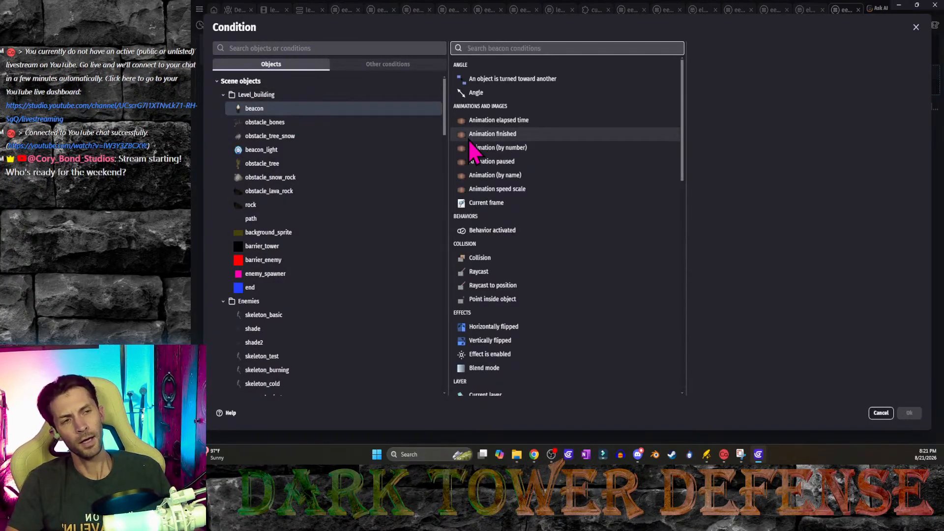
left_click(510, 74)
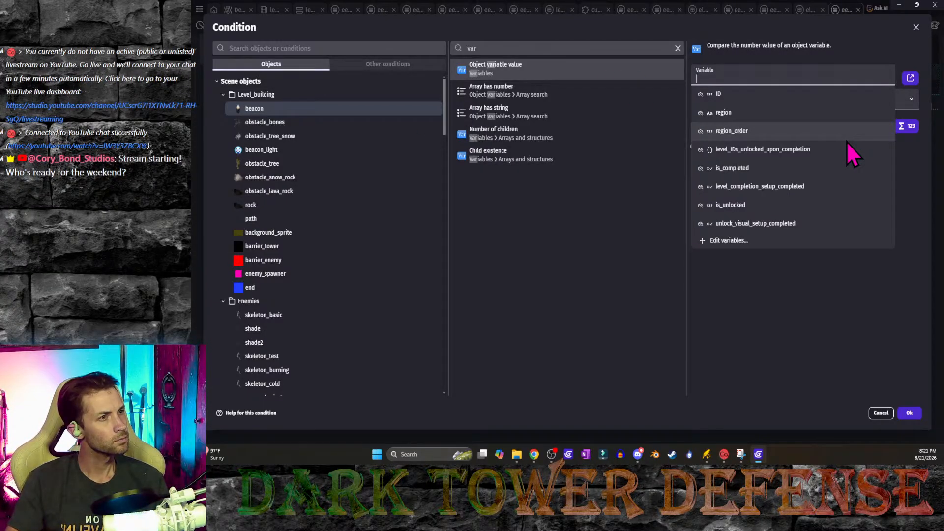
left_click(810, 171)
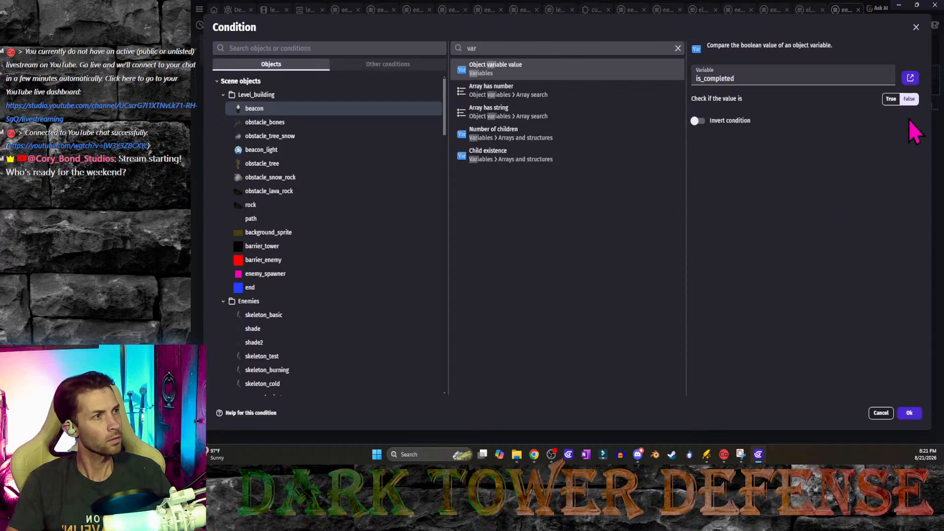
left_click(909, 99)
left_click(909, 412)
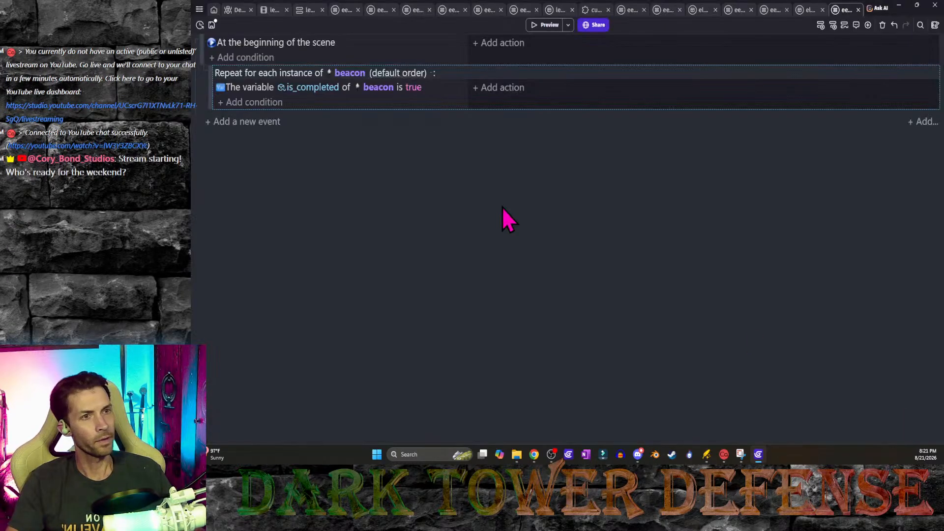
Step: Add a Create an object action for beacon_light on the Base layer to the For each event, leaving its position empty
left_click(499, 95)
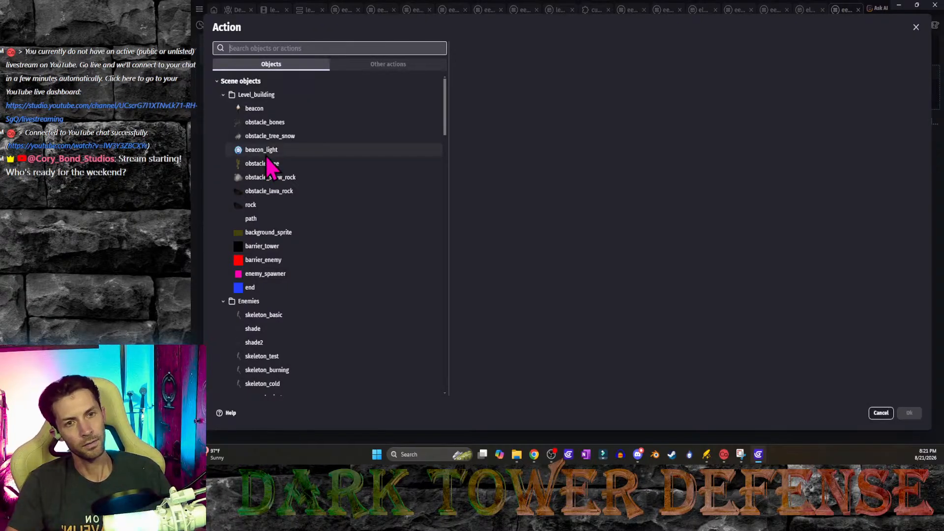
left_click(263, 150)
type("crea")
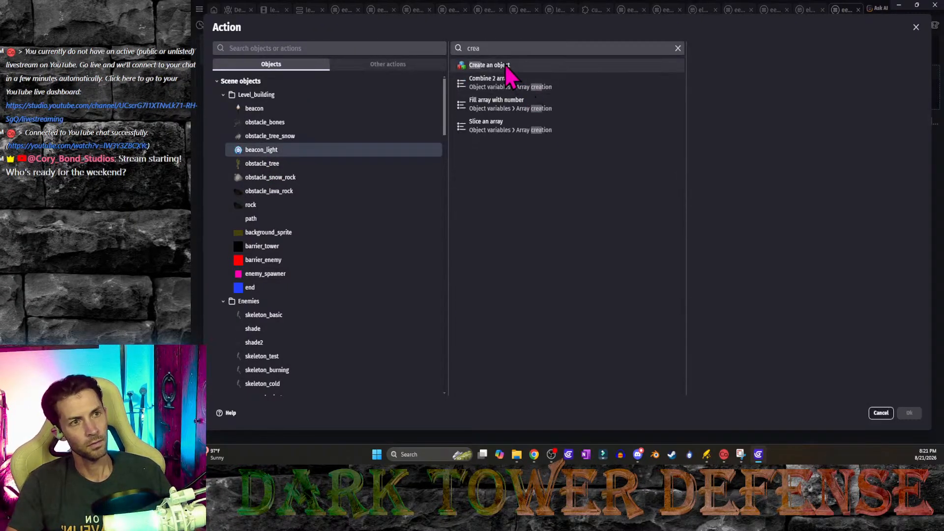
left_click(501, 65)
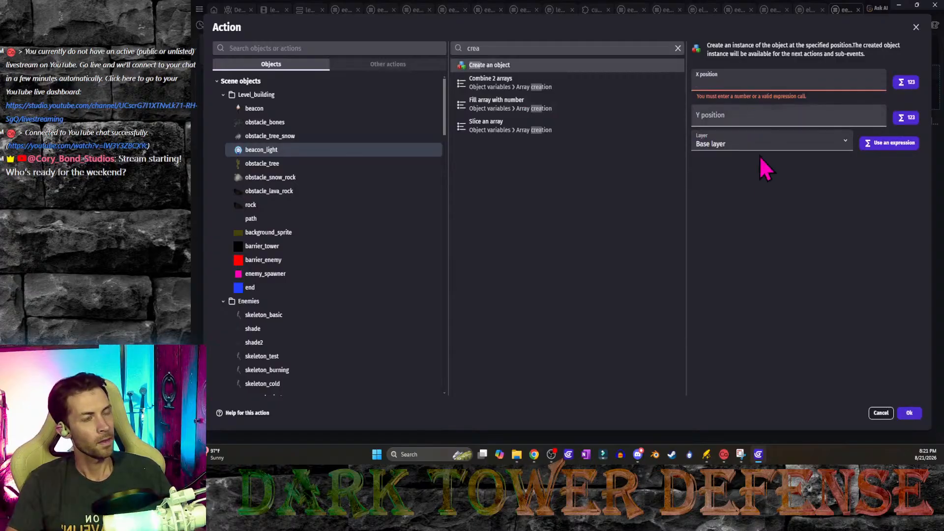
left_click(910, 413)
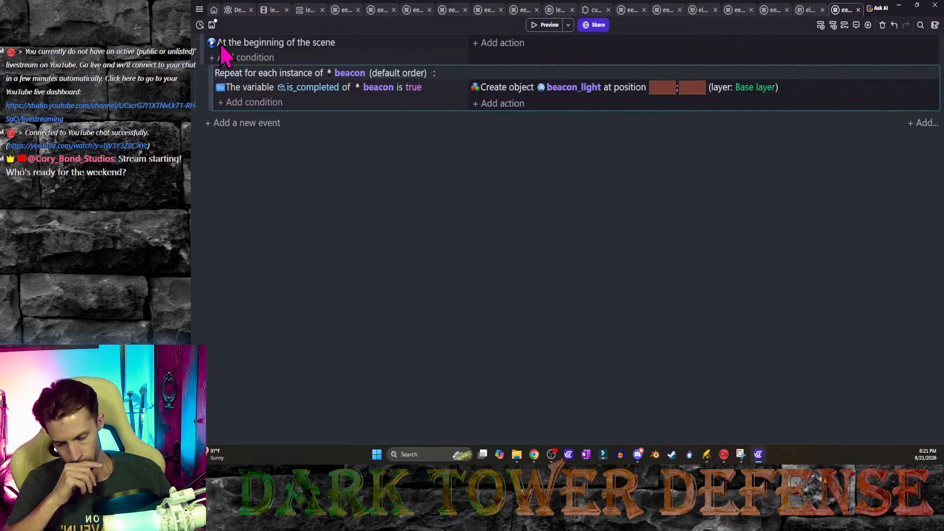
left_click(668, 87)
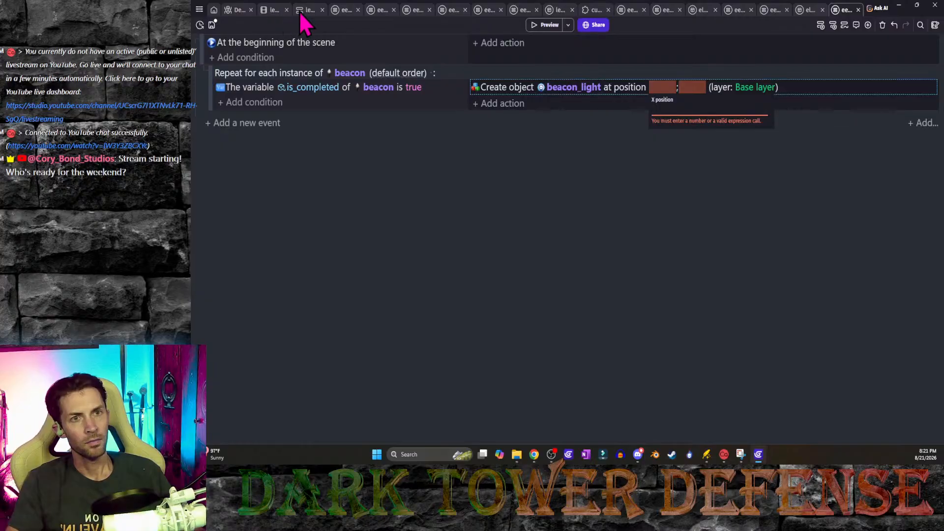
Step: Find the beacon object in the level scene and examine the origin and center points of its Animation #0
left_click(273, 10)
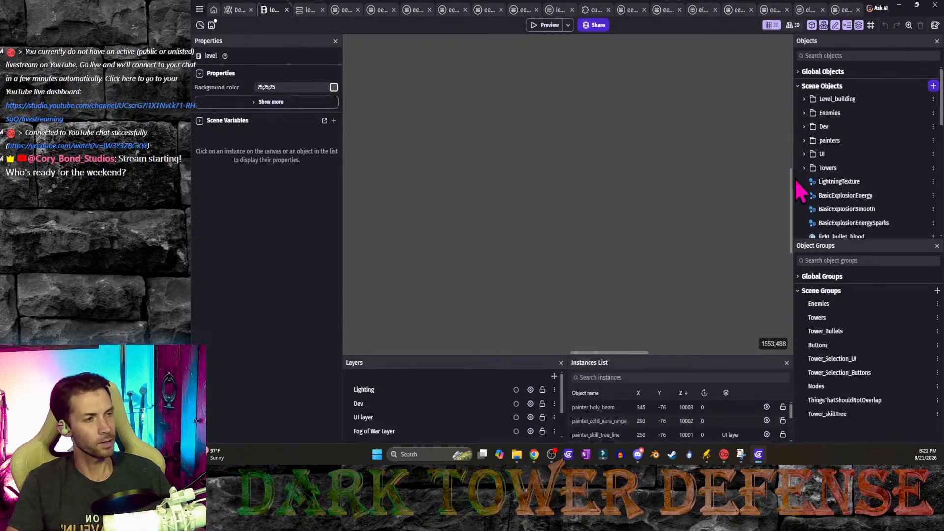
scroll(887, 196, "down", 10)
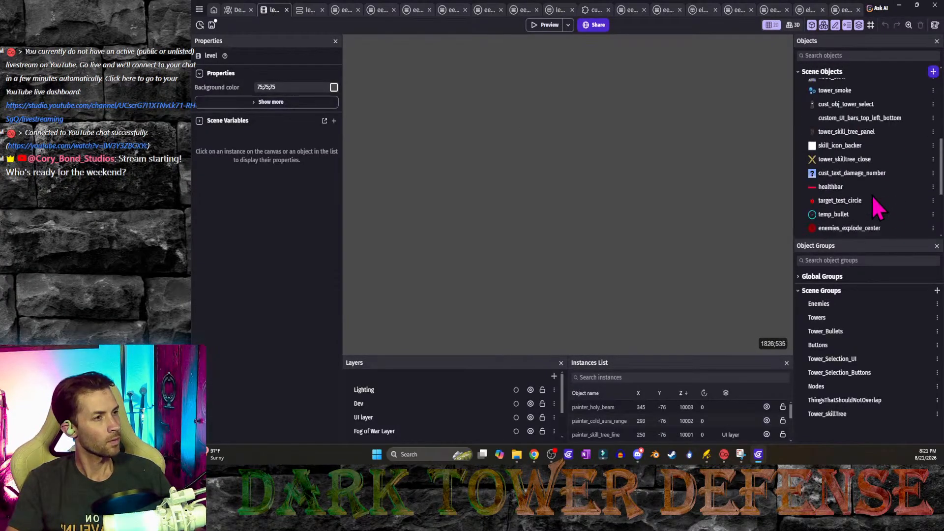
scroll(870, 209, "up", 10)
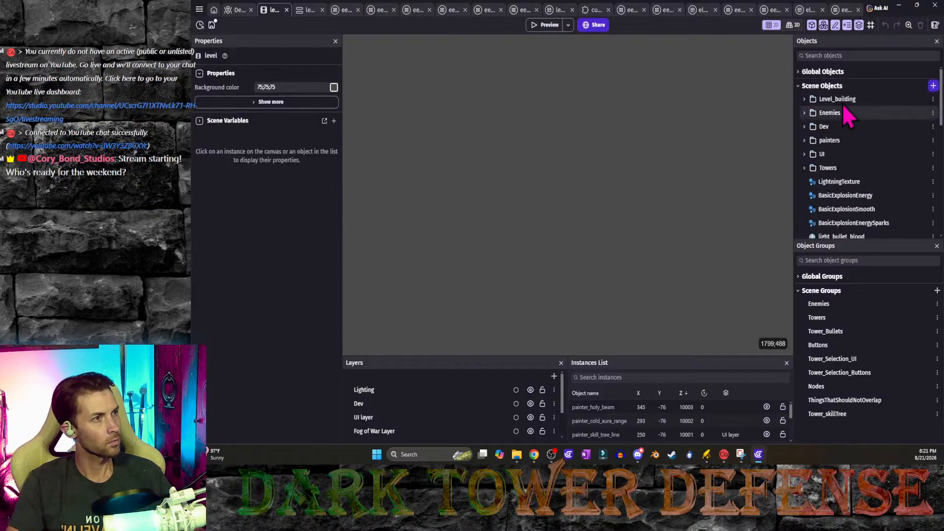
left_click(836, 55)
type("beac")
left_click(843, 100)
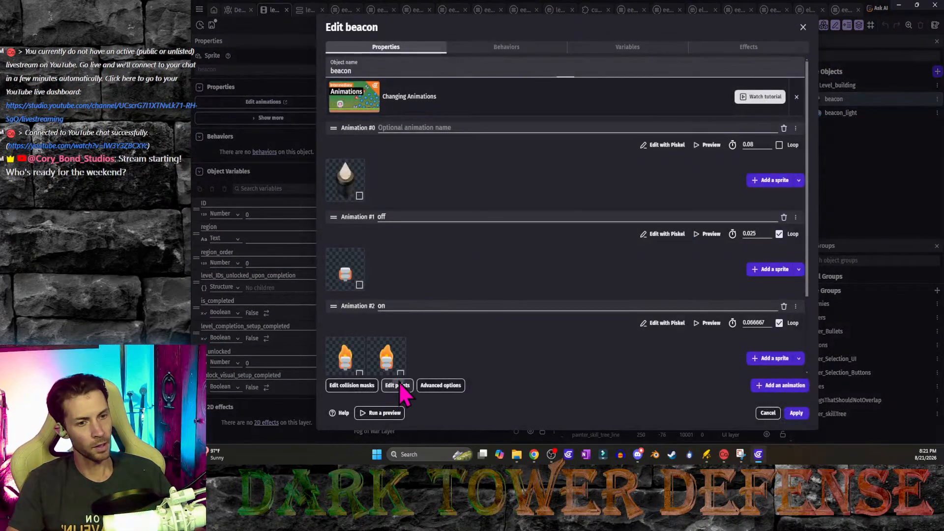
left_click(397, 385)
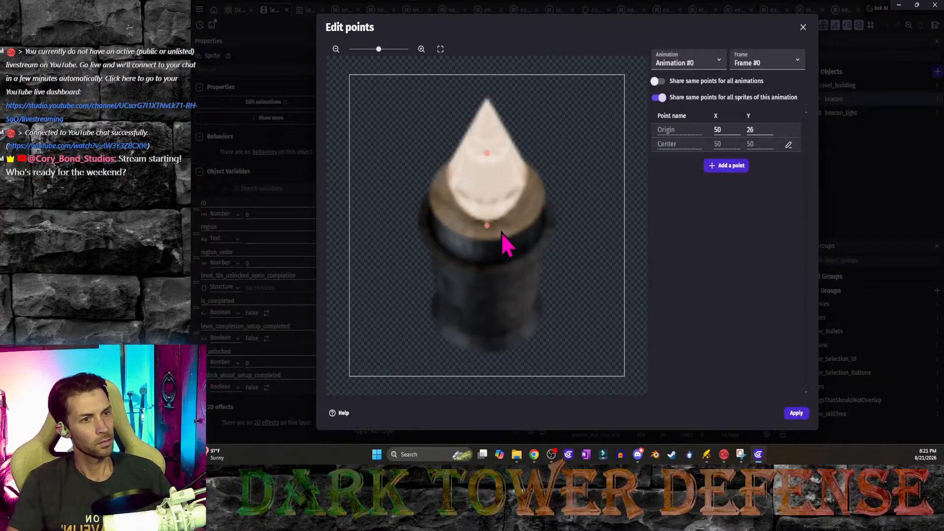
left_click(487, 153)
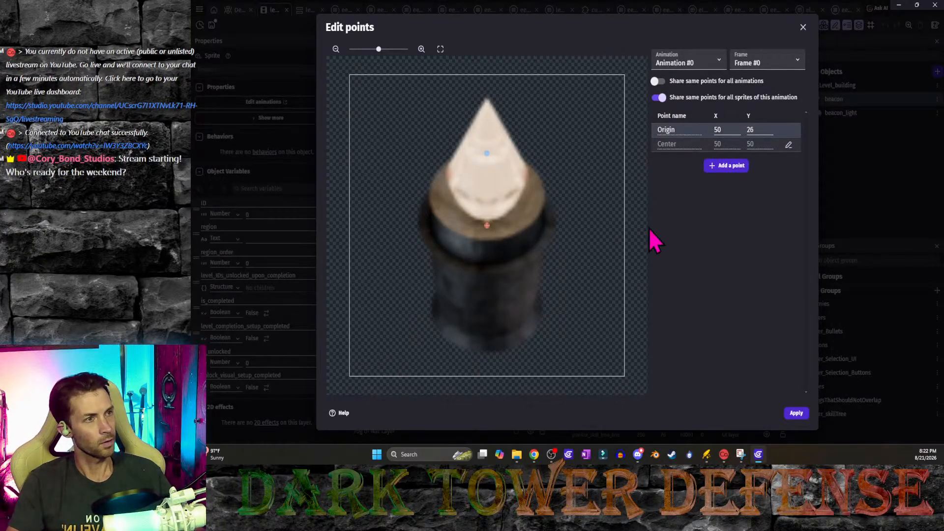
left_click(803, 29)
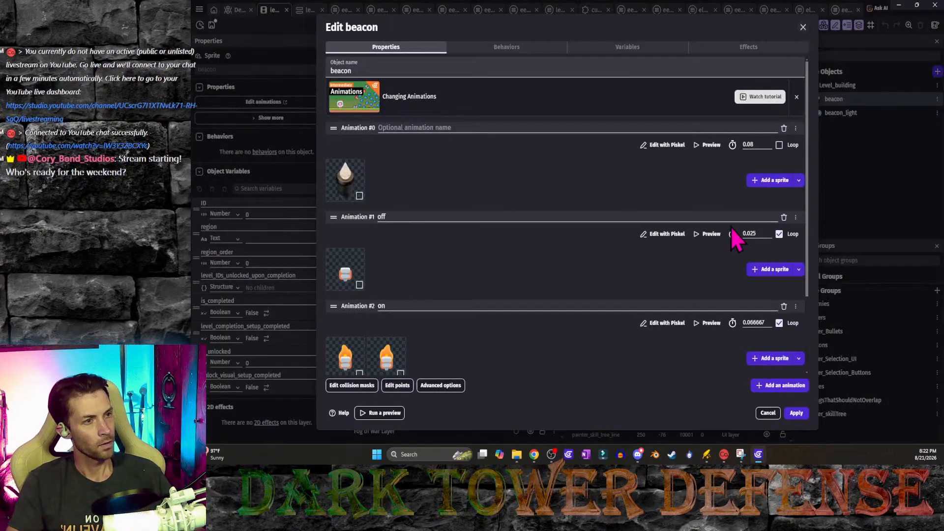
Step: Remove the "off" and "on" animations from the beacon object, apply the change and save the project
left_click(785, 218)
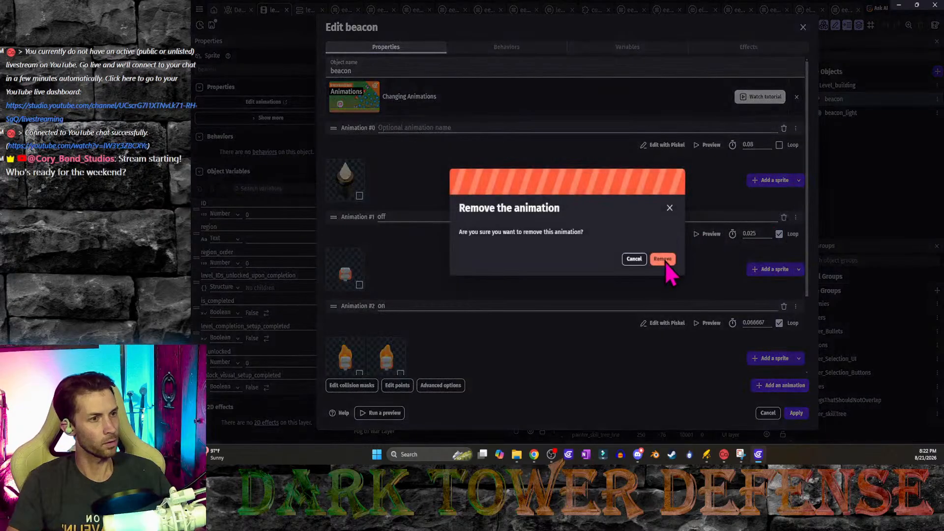
left_click(665, 262)
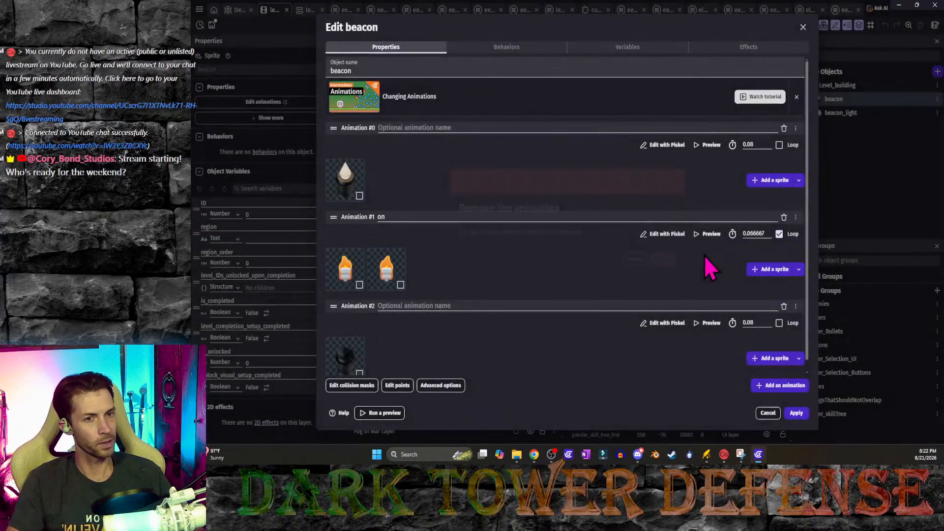
left_click(785, 218)
left_click(661, 260)
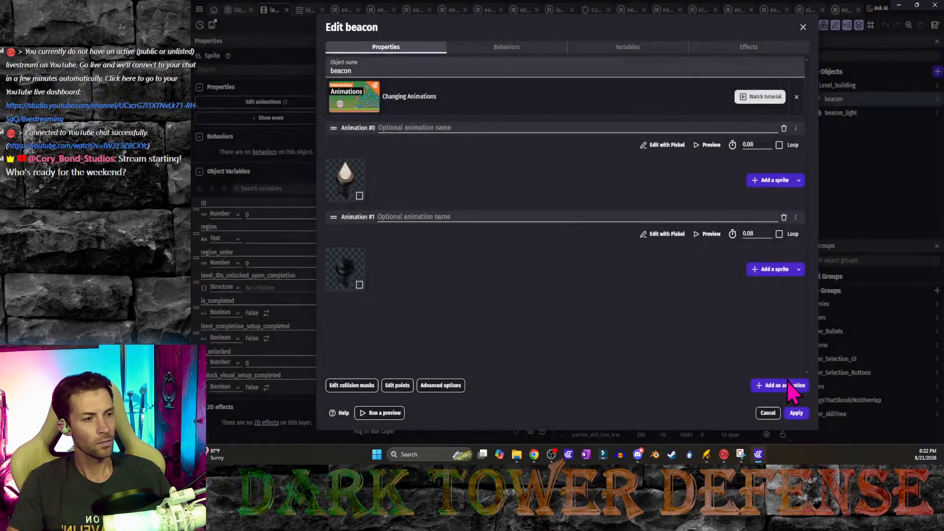
left_click(797, 414)
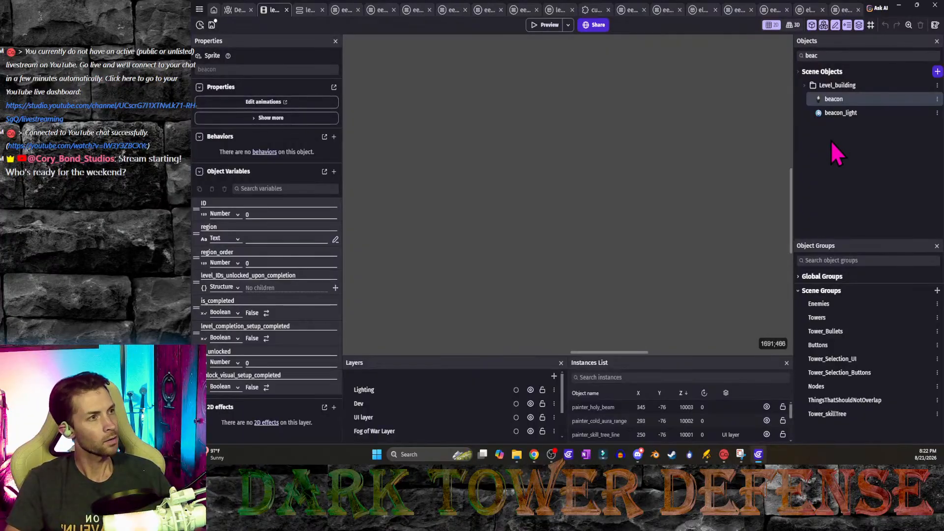
double_click(840, 104)
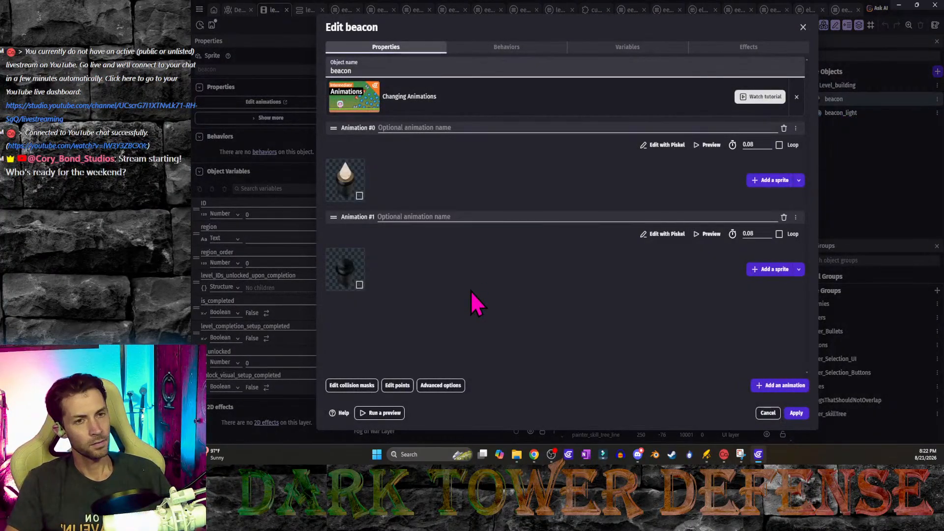
left_click(803, 27)
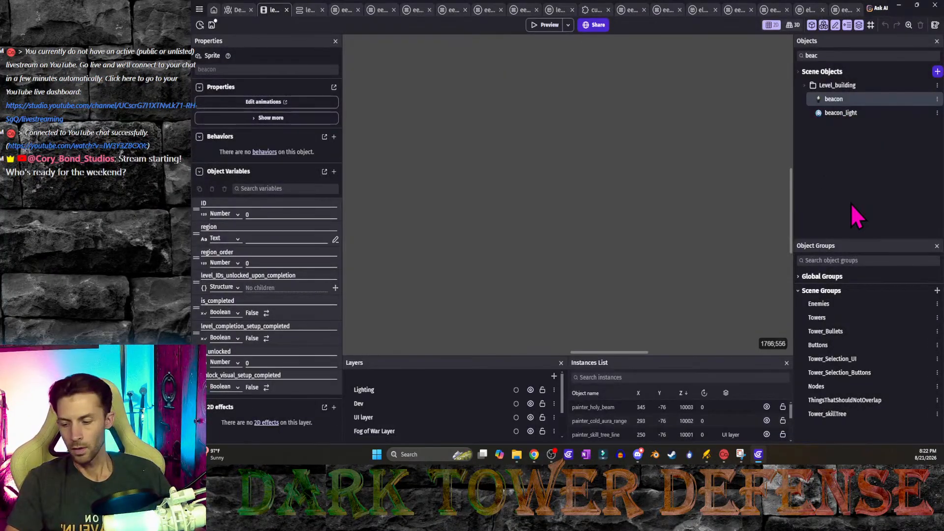
key("ctrl+s")
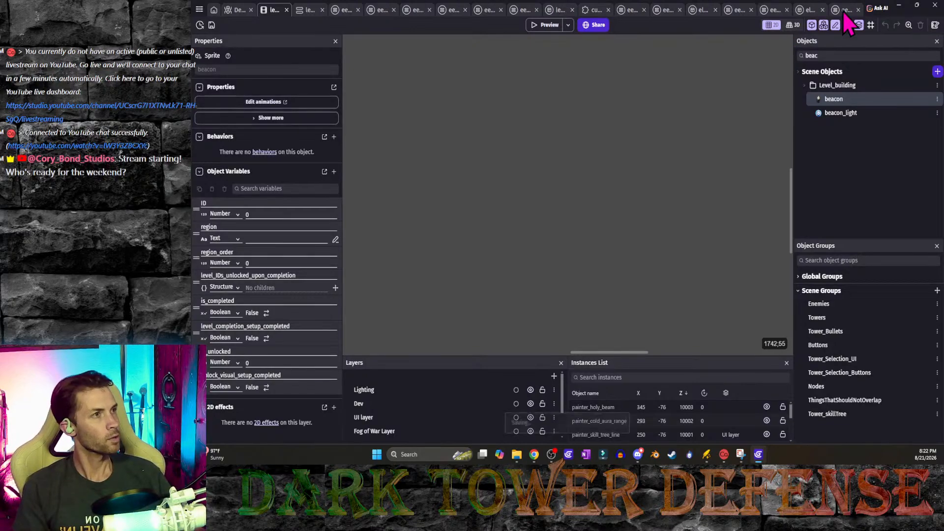
Step: In the ee_world_map events, set the beacon_light creation position to beacon.X() and beacon.Y(), and save the project
left_click(844, 10)
left_click(664, 89)
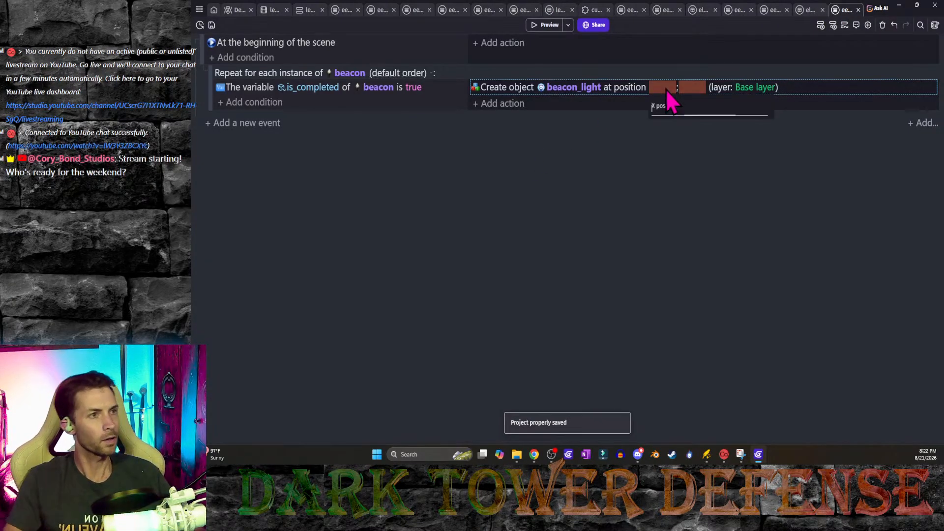
type("beacon")
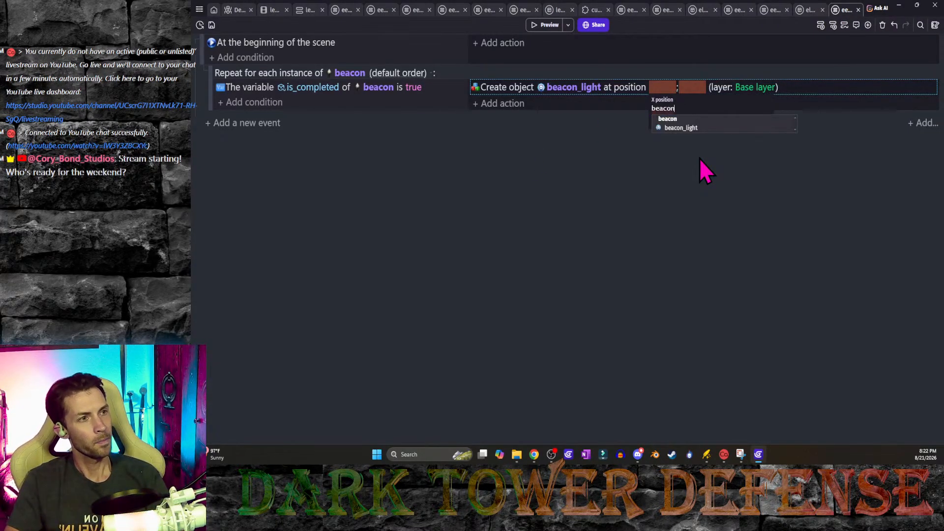
type(".X()")
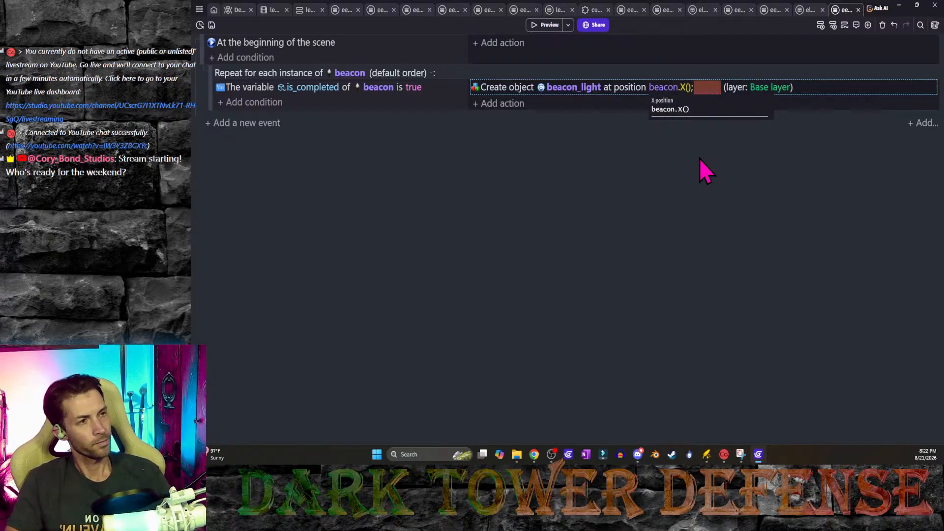
left_click(708, 88)
type("ber")
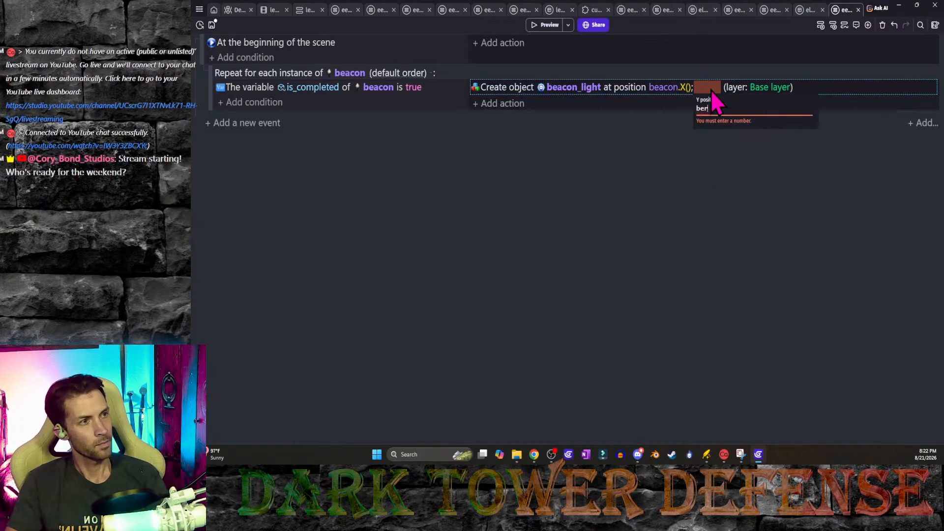
type("con.")
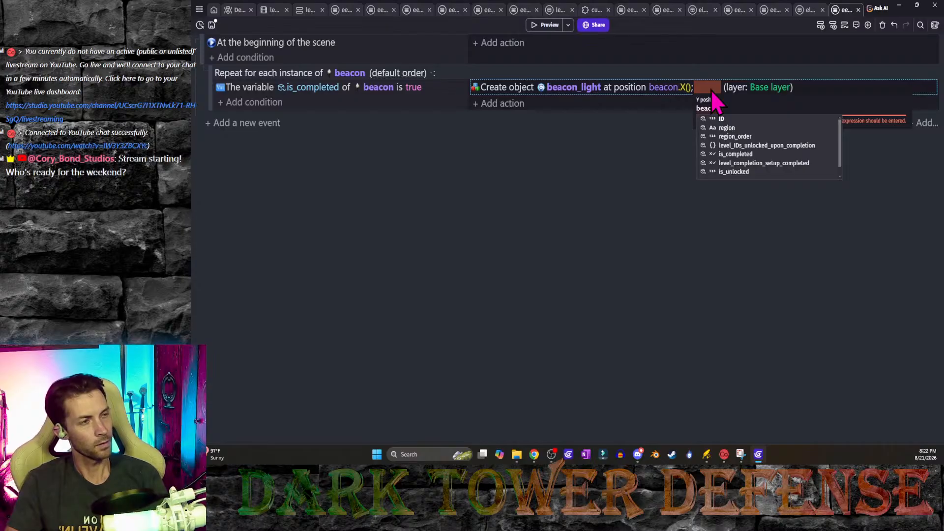
type("Y(*")
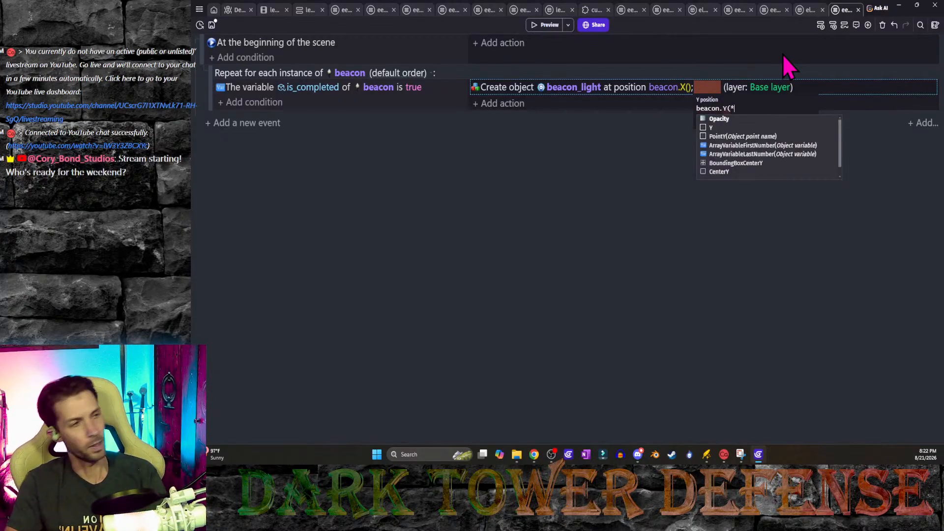
key("BackSpace")
type(")")
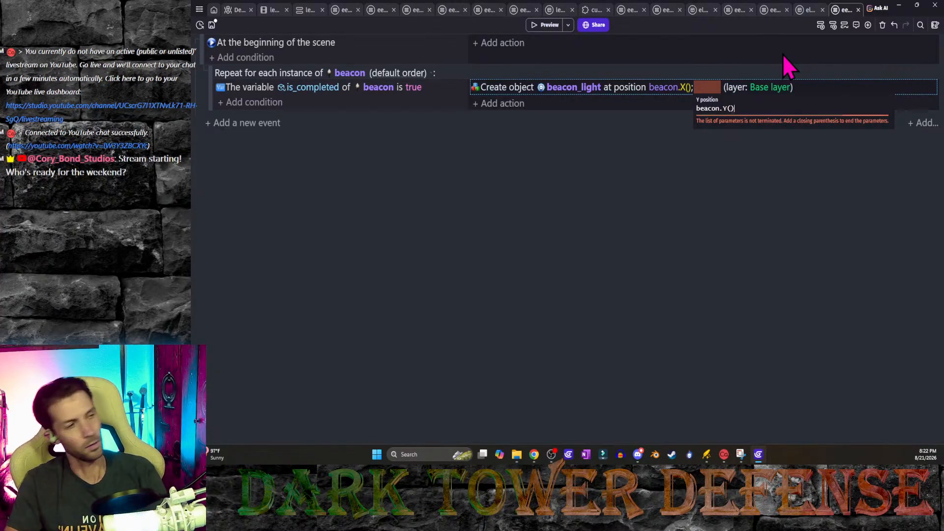
key("Return")
key("ctrl+s")
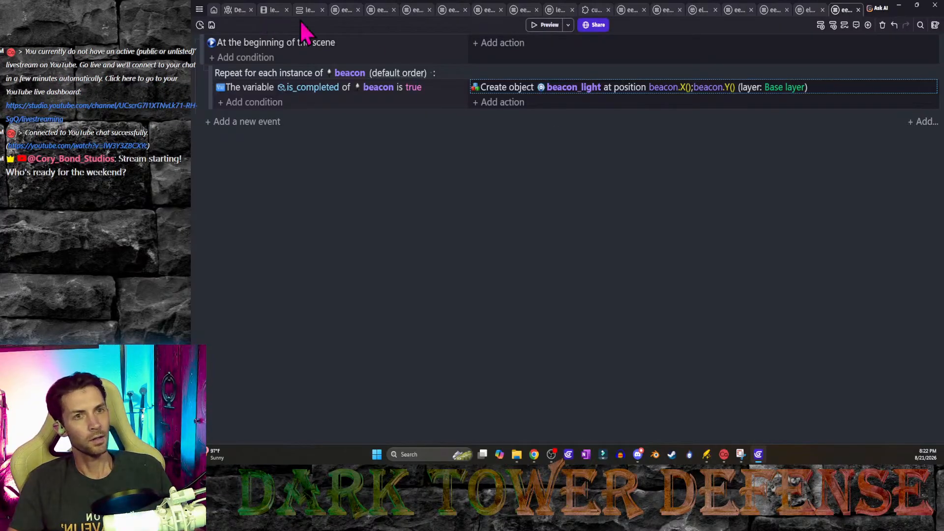
Step: Review the beacon_light object's properties in the level scene and switch off starting all previews from scene level
left_click(273, 9)
double_click(851, 118)
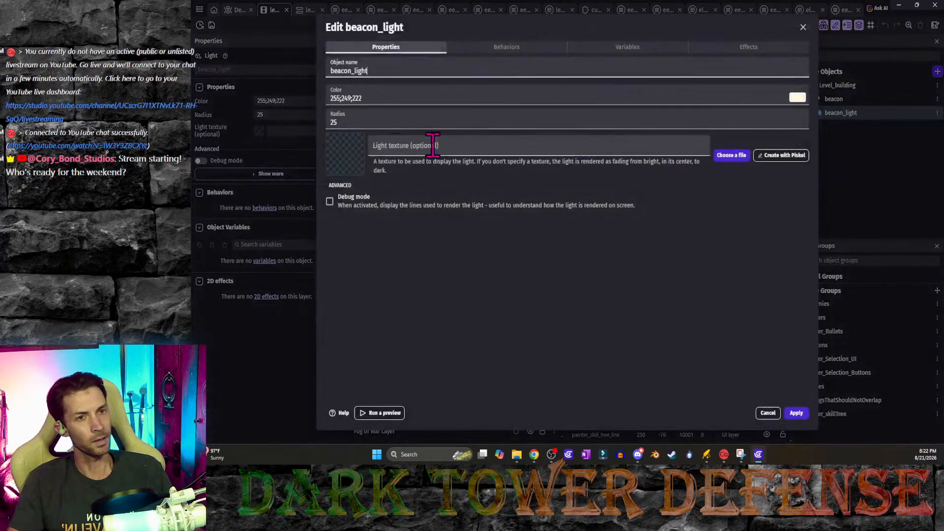
left_click(803, 27)
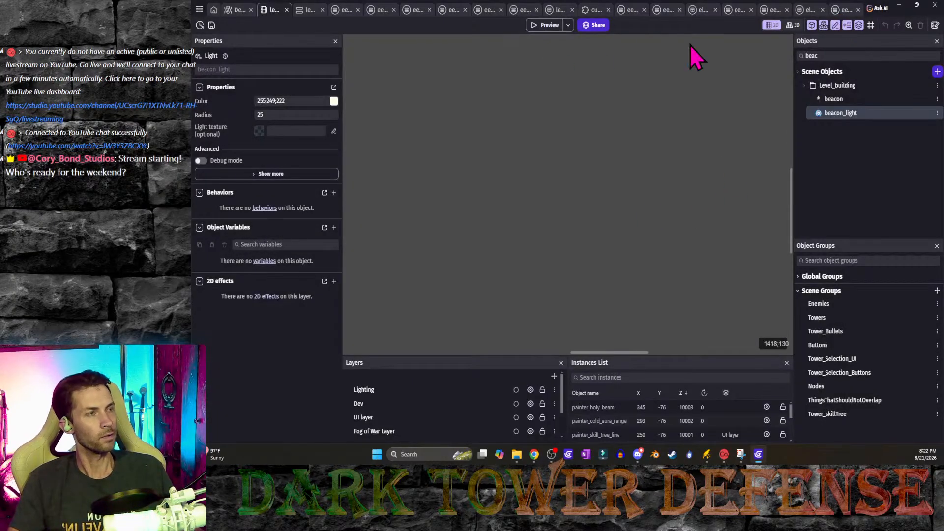
left_click(568, 25)
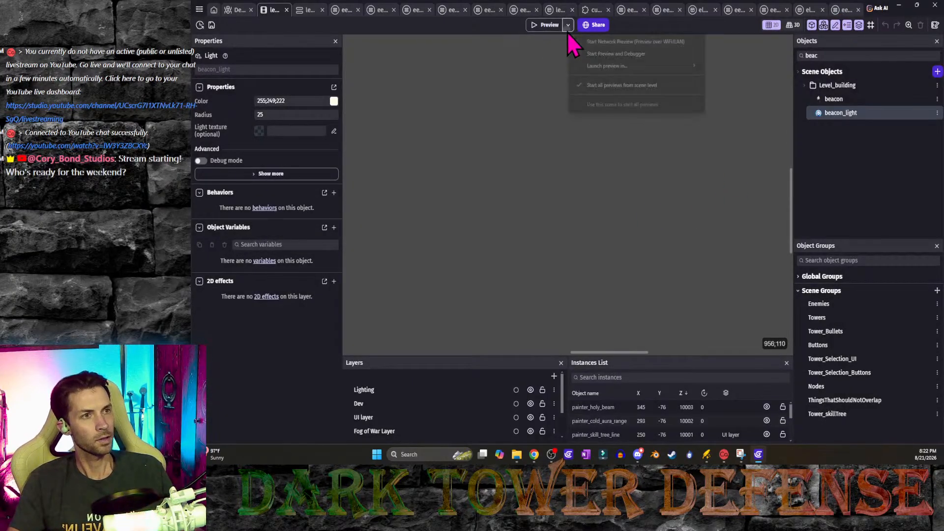
left_click(615, 90)
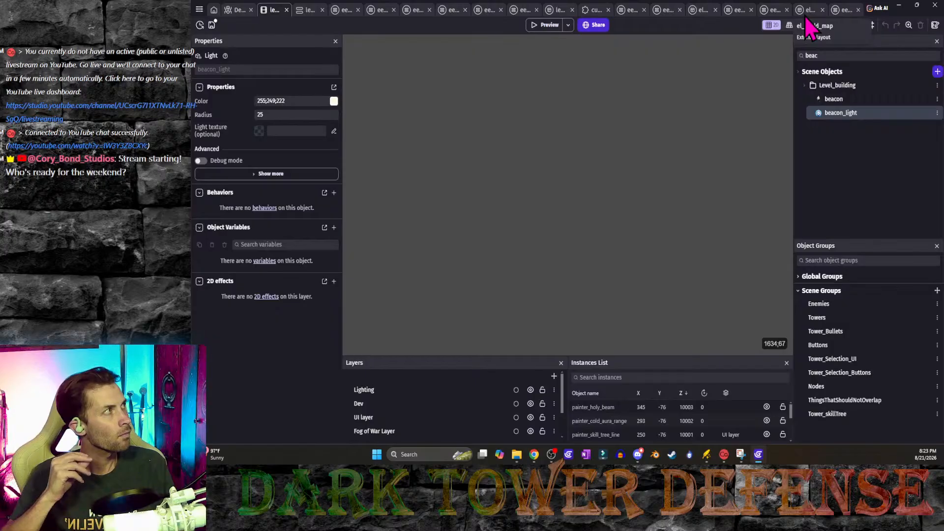
Step: Set the project's global variable g_level to -1 and apply the change
left_click(200, 10)
scroll(303, 99, "up", 6)
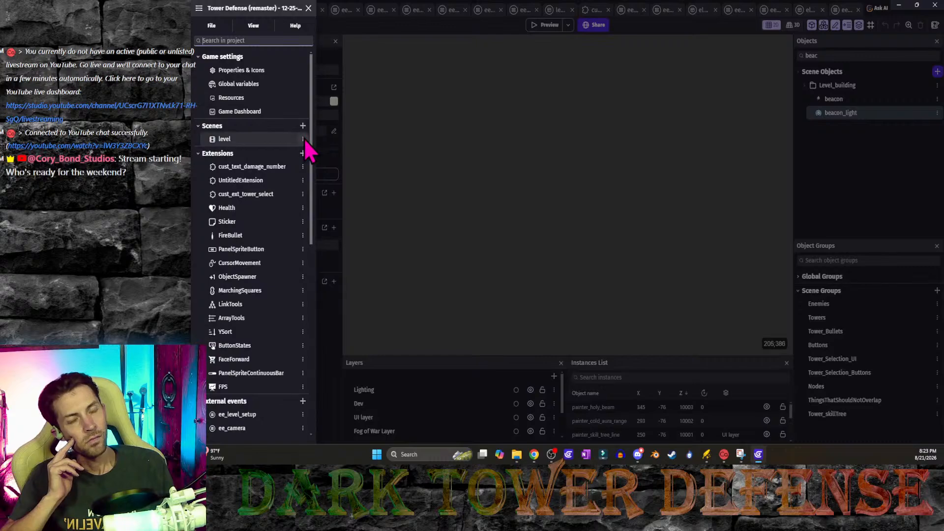
left_click(267, 83)
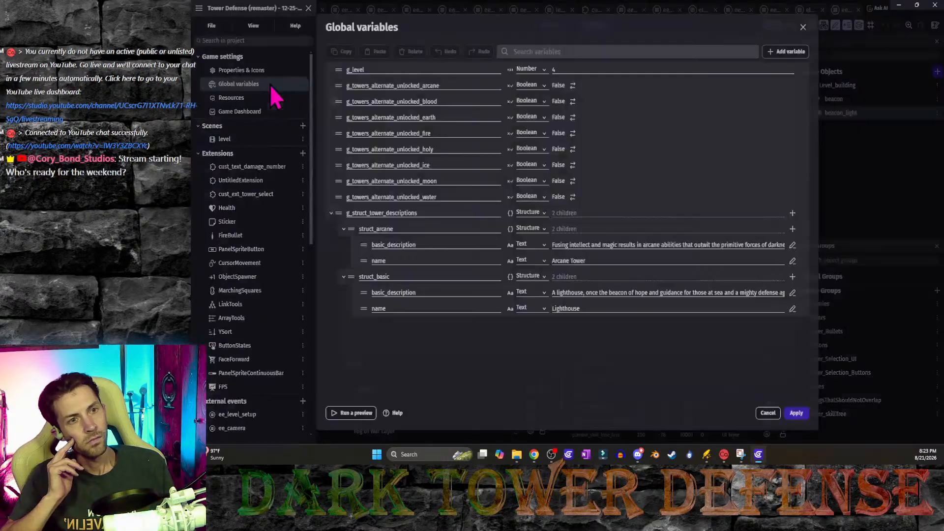
left_click(570, 69)
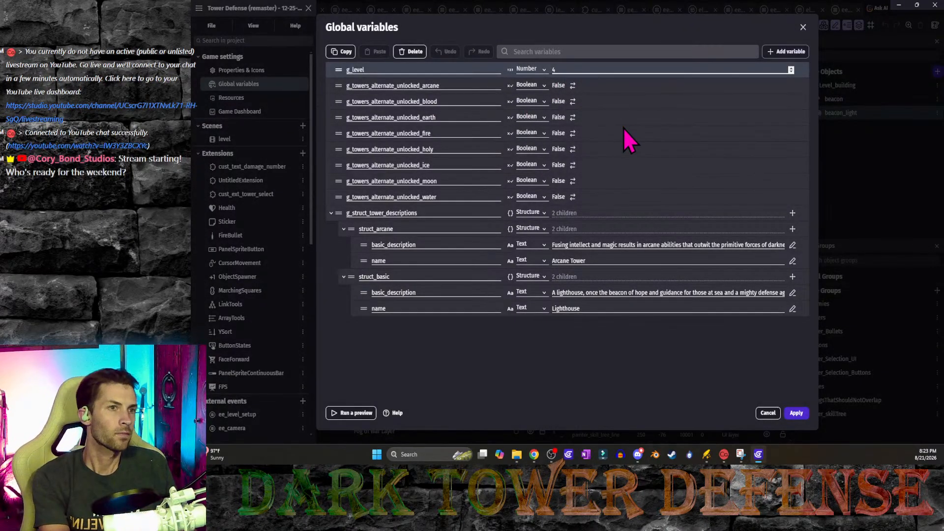
key("BackSpace")
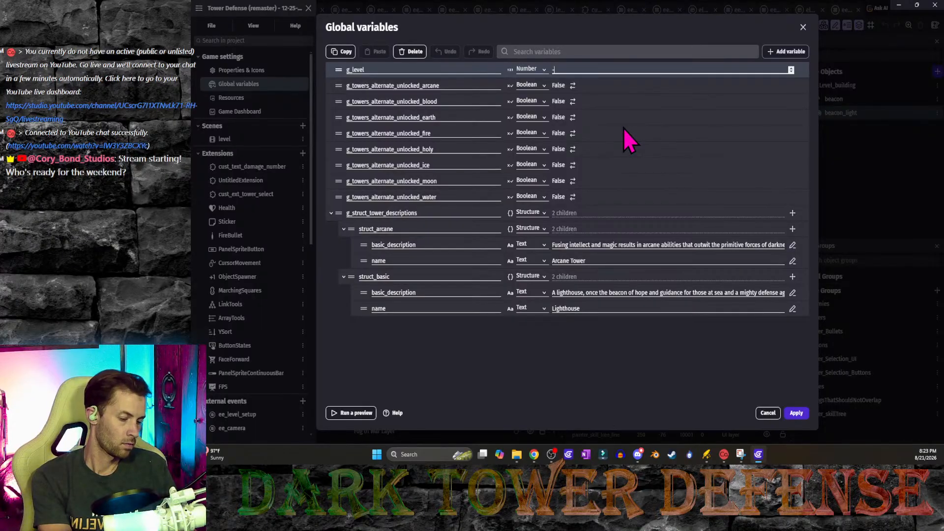
left_click(610, 382)
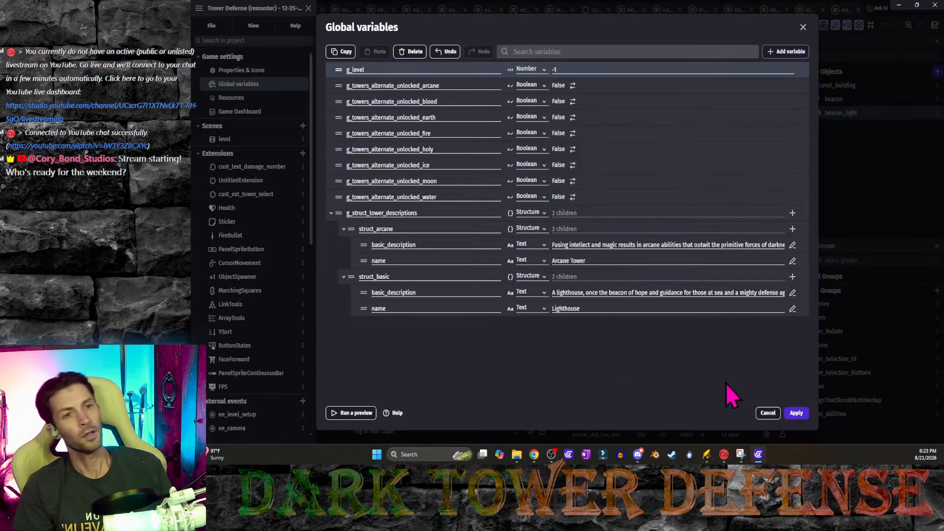
left_click(798, 416)
left_click(359, 19)
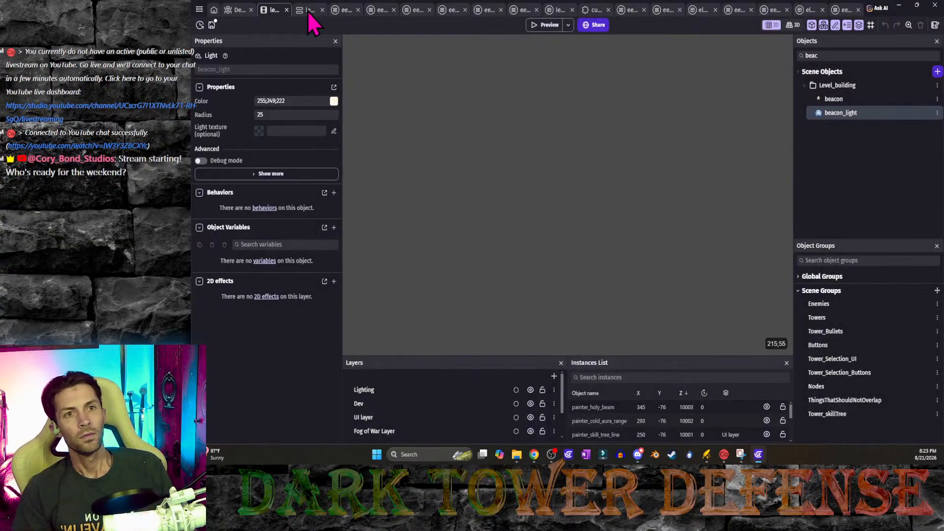
Step: In the level events, duplicate the g_level = 1 sub-event and set the first copy's condition value to -1
left_click(307, 10)
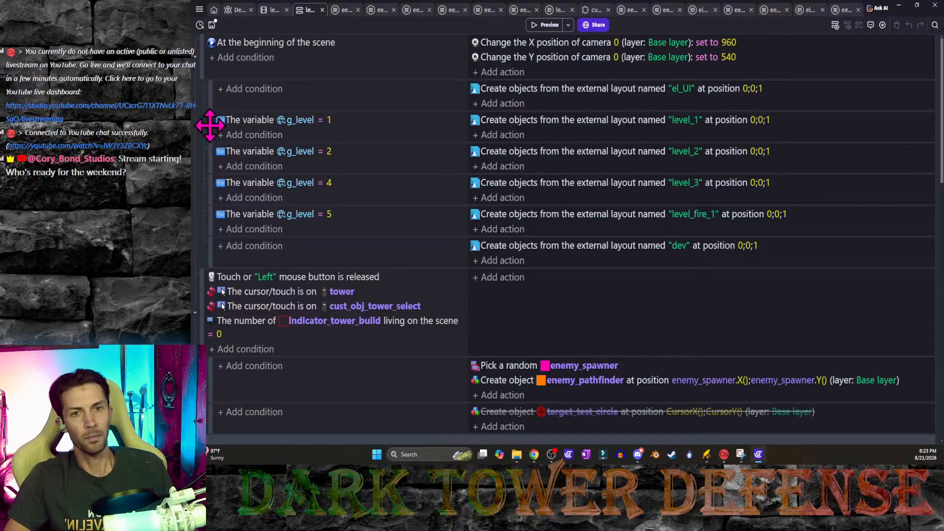
left_click(210, 125)
key("ctrl+c")
key("ctrl+v")
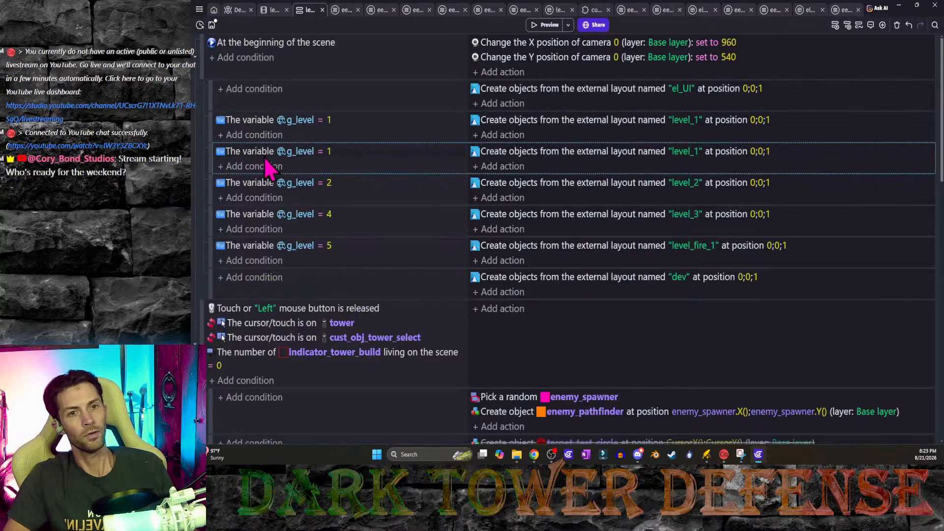
left_click(329, 120)
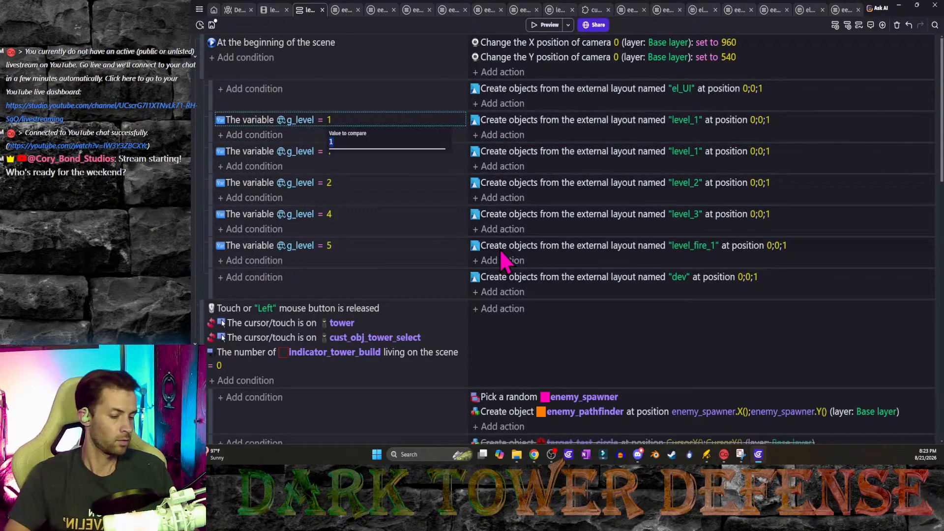
type("-1")
key("Return")
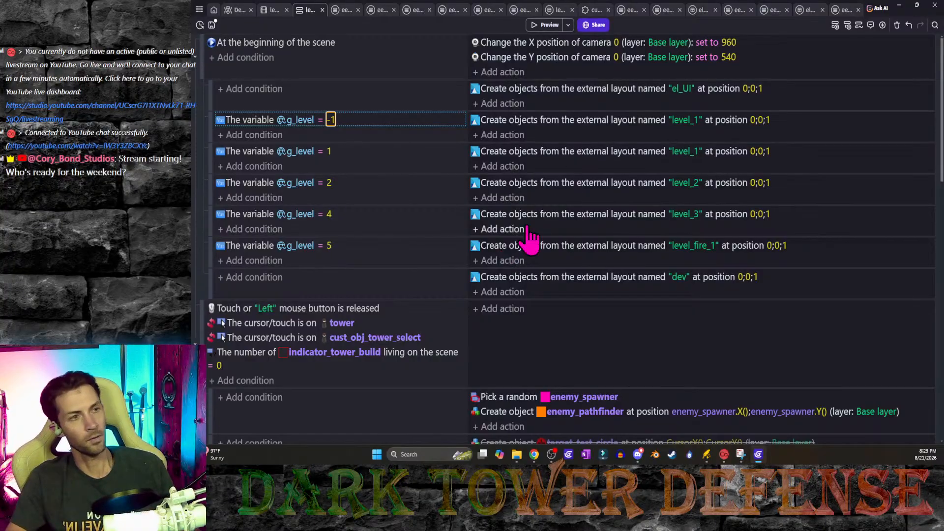
Step: Change the external layout created by the g_level = -1 event to el_world_map
left_click(686, 122)
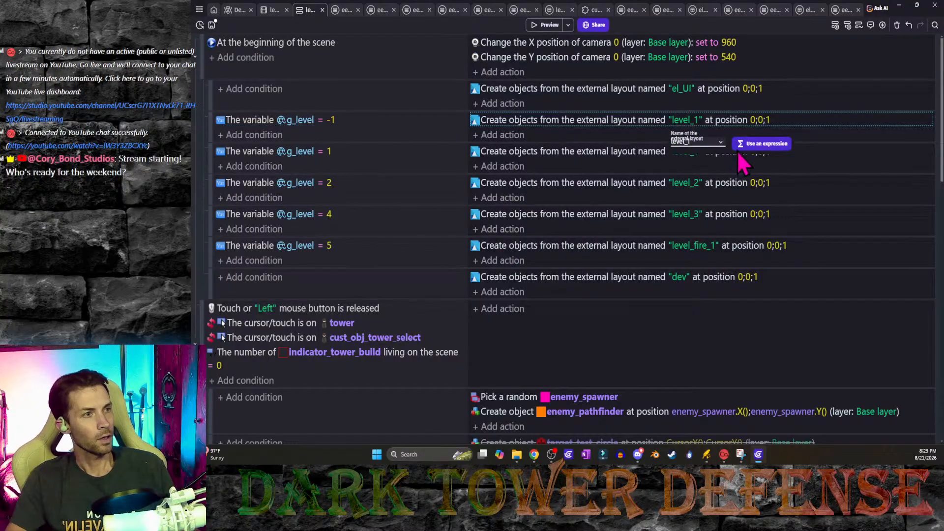
left_click(721, 143)
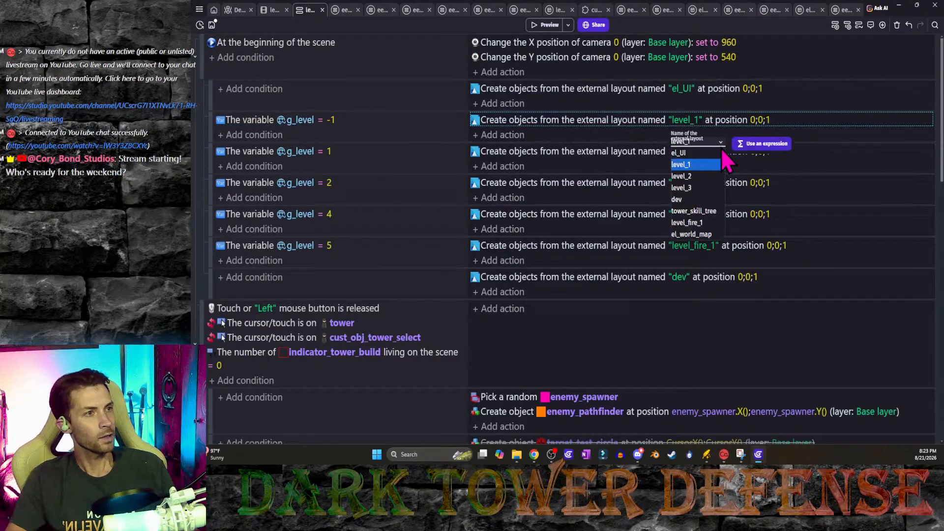
left_click(716, 235)
left_click(839, 101)
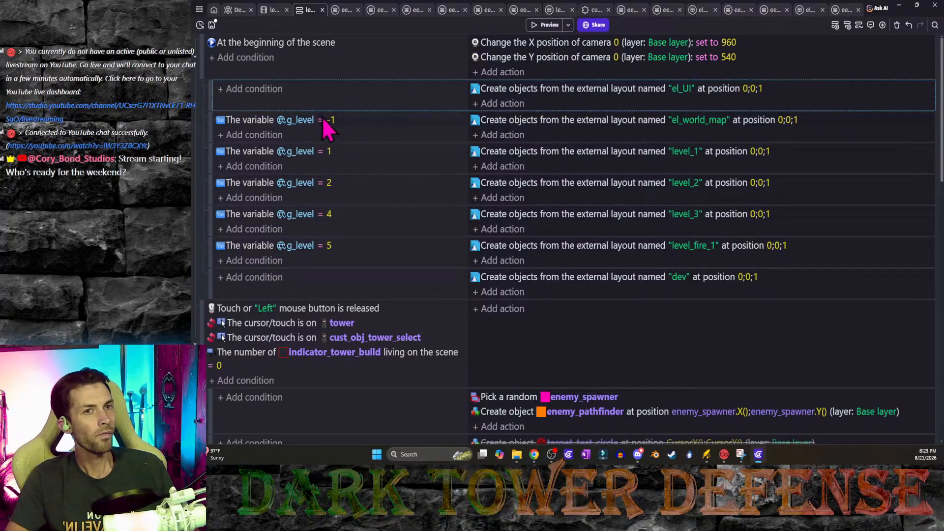
Step: Duplicate the ee_dev include link above the UI group in the level events
left_click(273, 11)
left_click(307, 10)
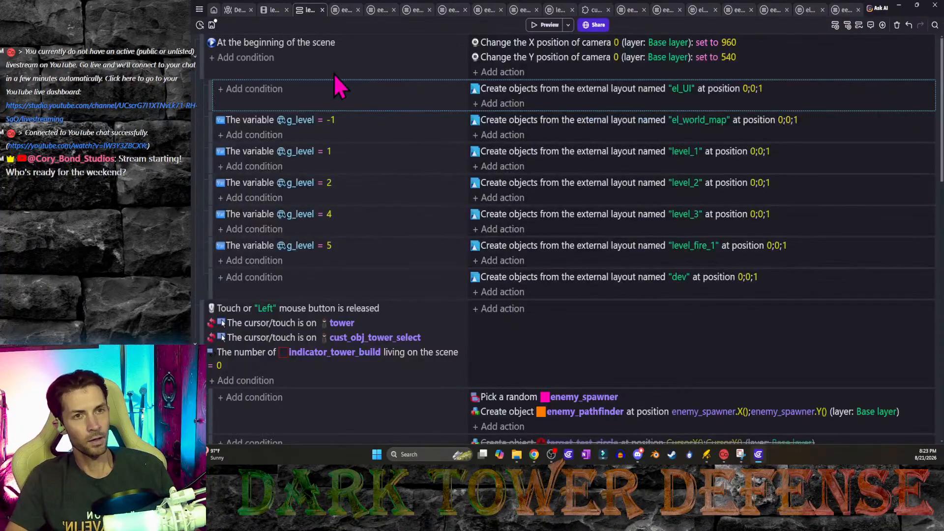
scroll(339, 147, "down", 3)
scroll(344, 157, "down", 20)
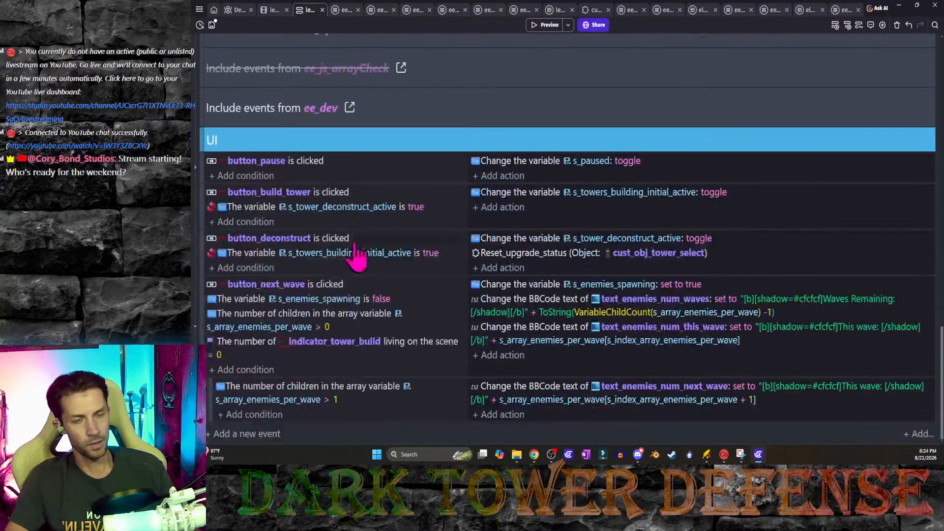
left_click(211, 248)
key("ctrl+c")
key("ctrl+v")
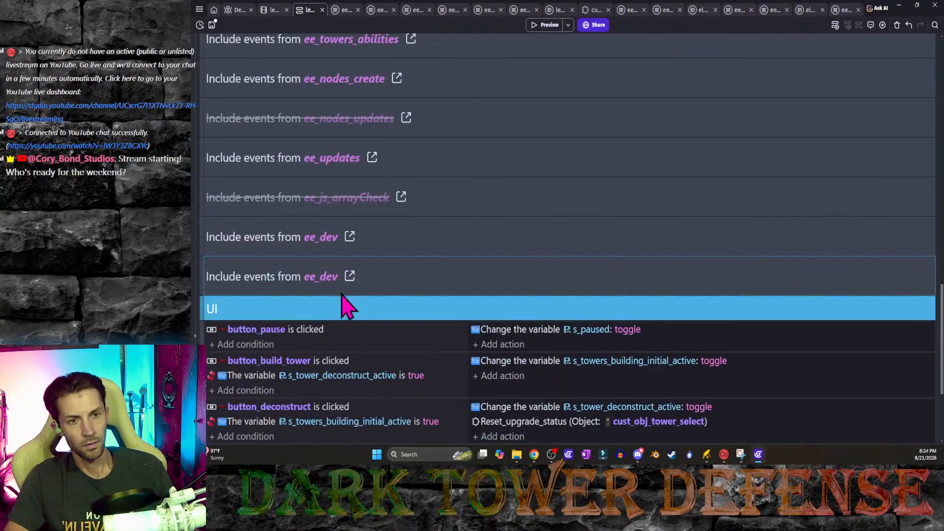
Step: Point the first ee_dev include link to the ee_world_map external events and save the project
left_click(337, 241)
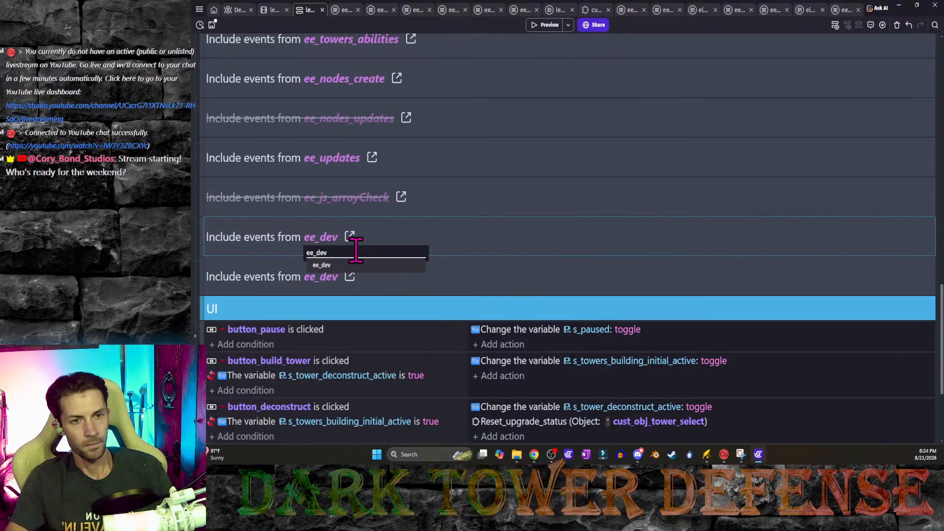
key("BackSpace")
key("BackSpace")
key("BackSpace")
type("wo")
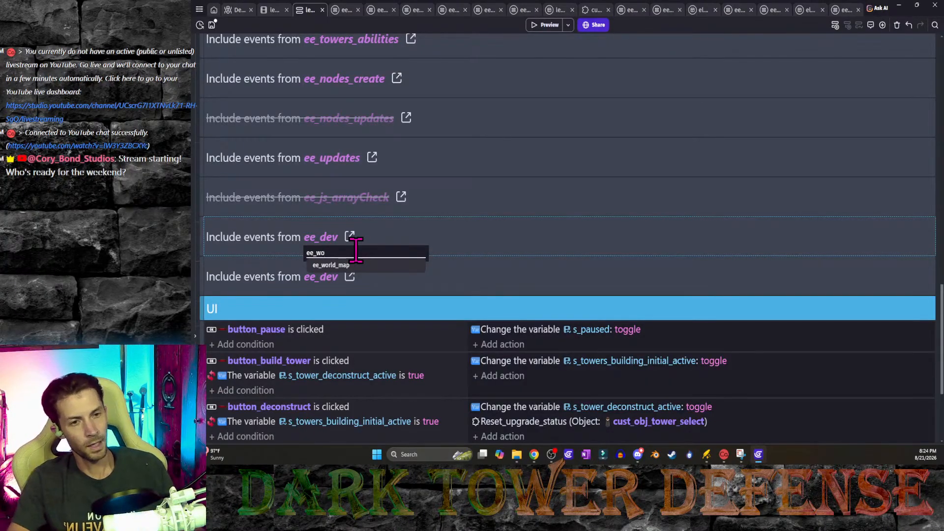
left_click(374, 266)
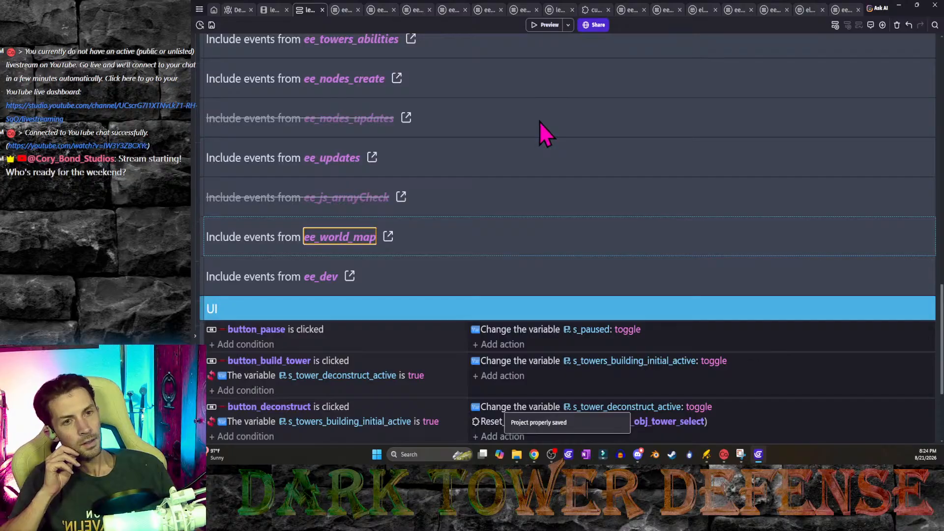
Step: Test the world map in a preview by placing three white candle-like towers on its western half, then close the preview
scroll(538, 178, "up", 4)
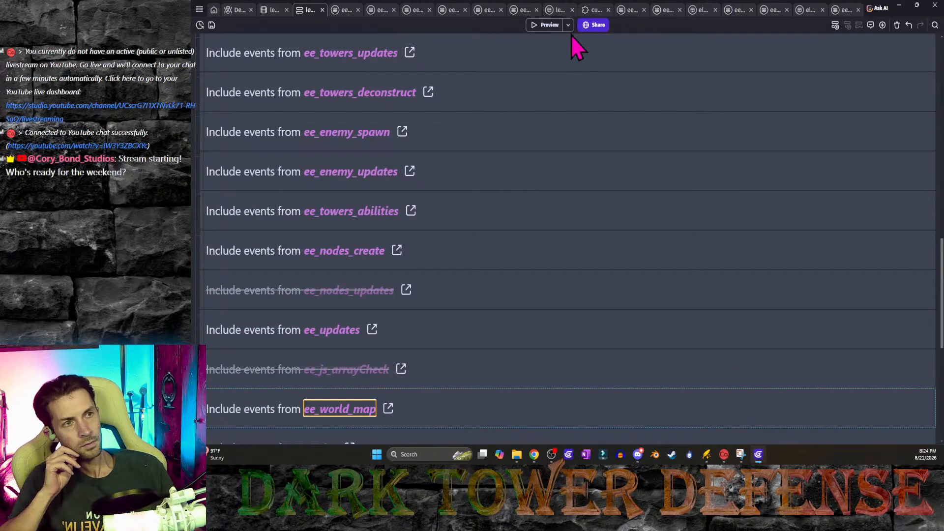
left_click(550, 25)
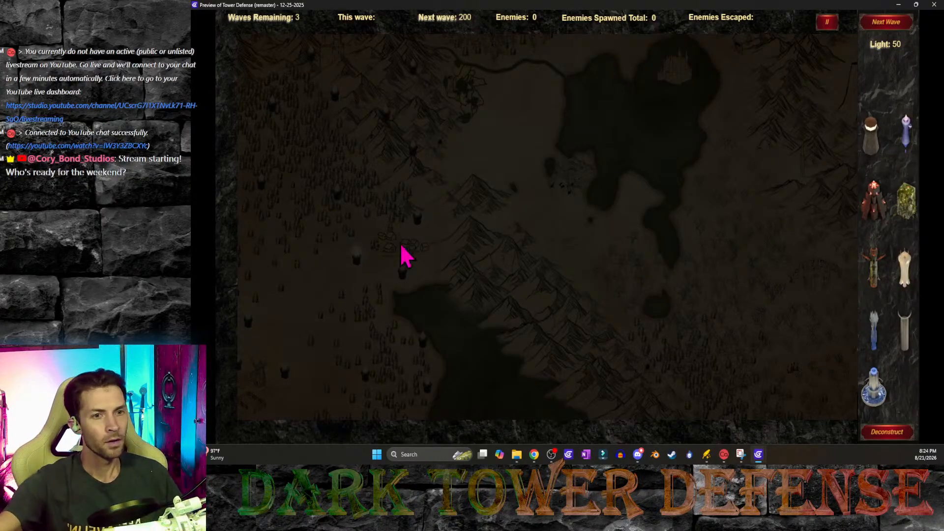
left_click(905, 268)
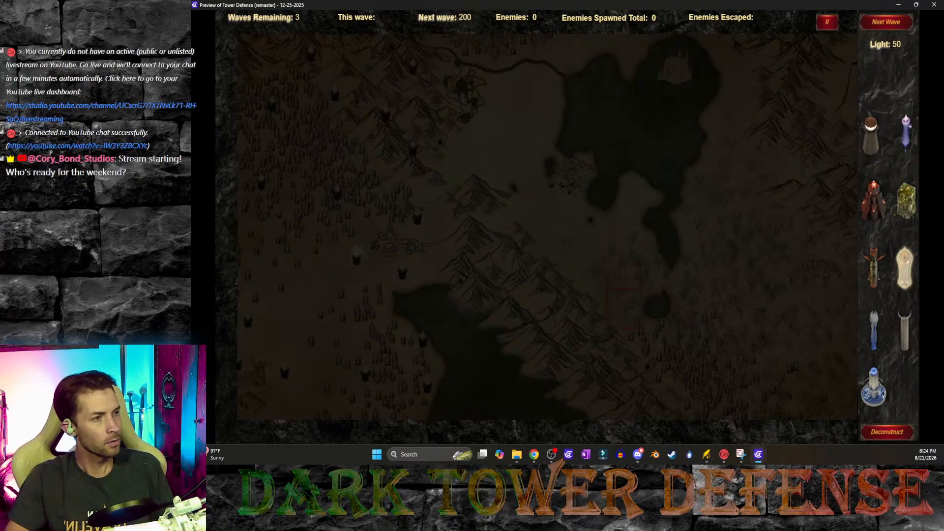
left_click(349, 269)
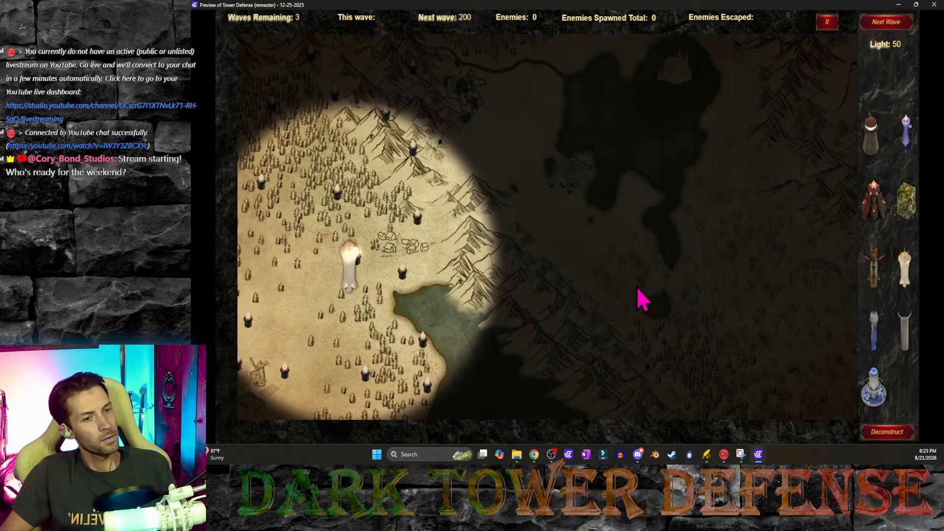
left_click(905, 268)
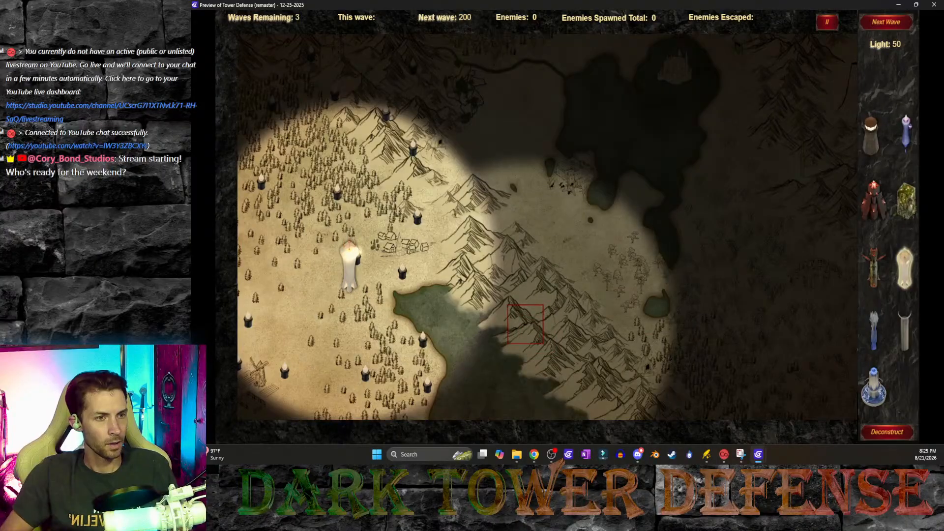
left_click(460, 335)
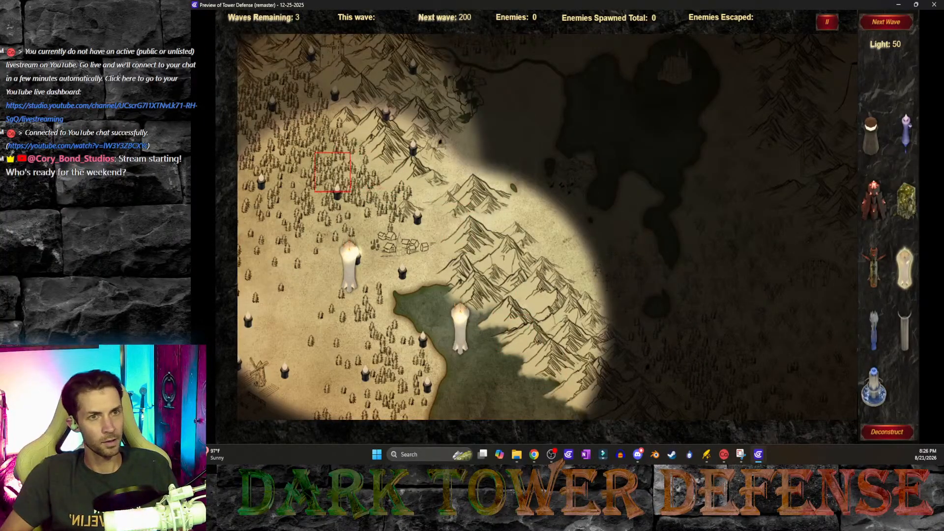
left_click(329, 166)
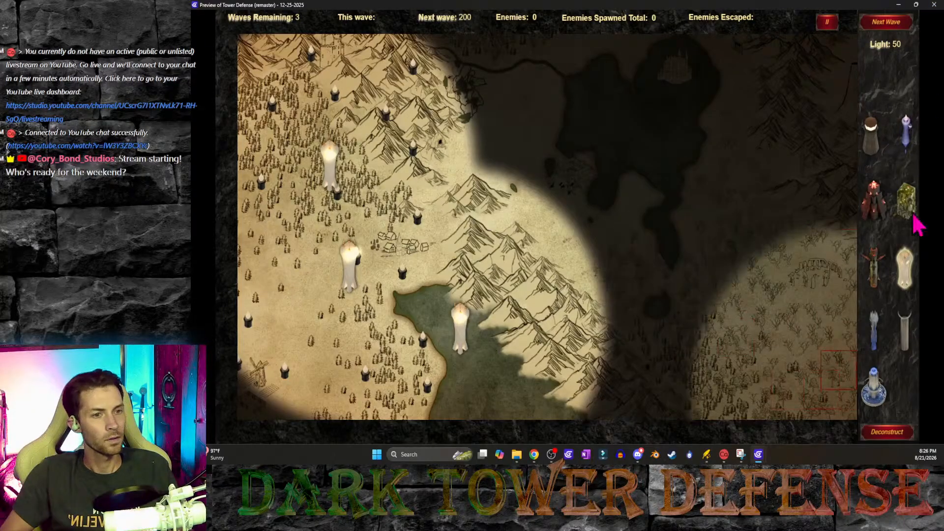
left_click(935, 5)
Step: Review the start of the level events and run the preview again in a maximized window
scroll(435, 194, "up", 15)
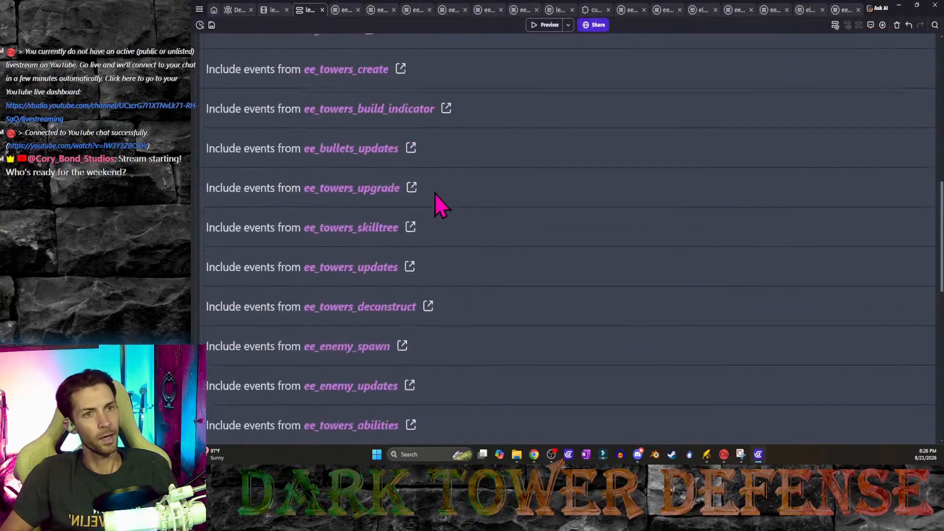
scroll(435, 194, "down", 4)
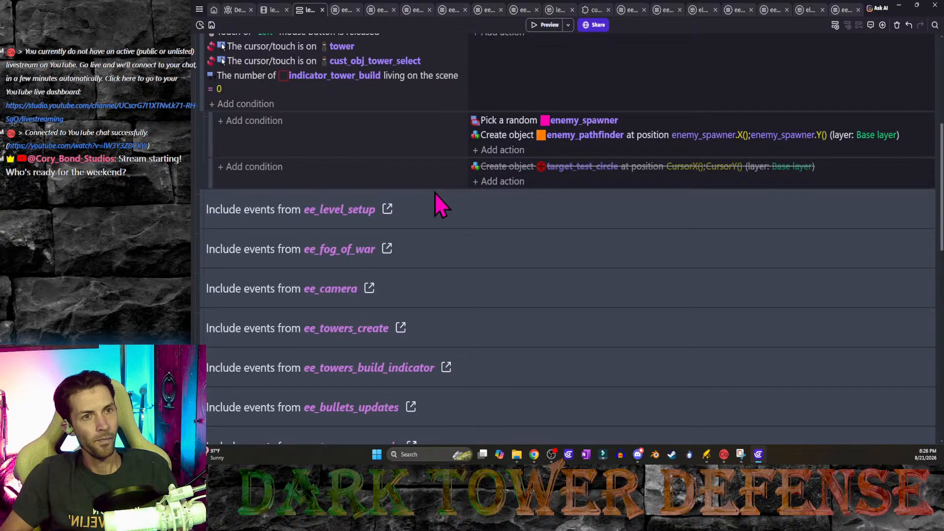
scroll(437, 193, "up", 5)
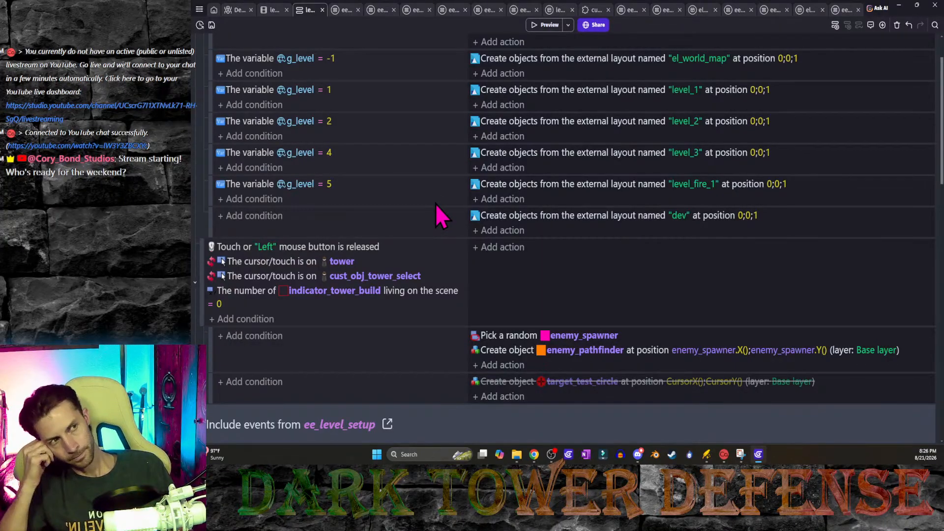
left_click(544, 25)
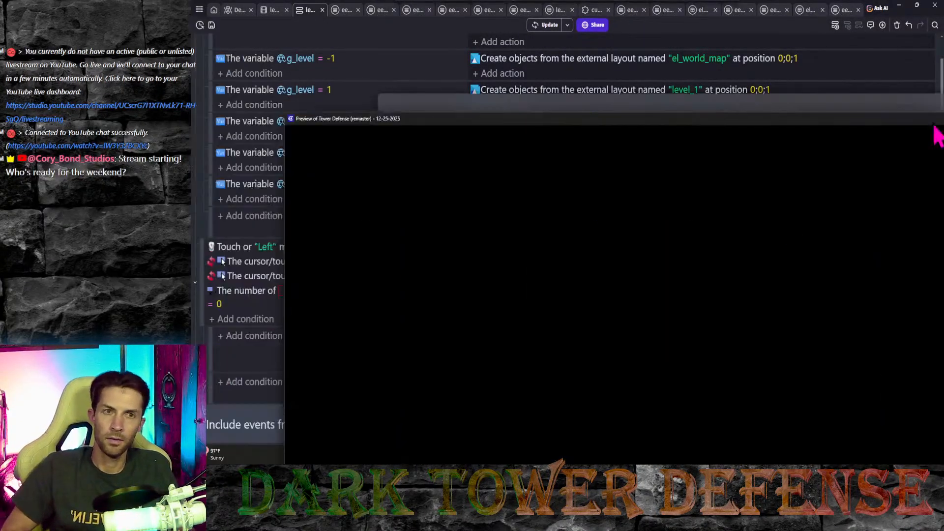
left_click_drag(934, 126, 943, 118)
double_click(867, 7)
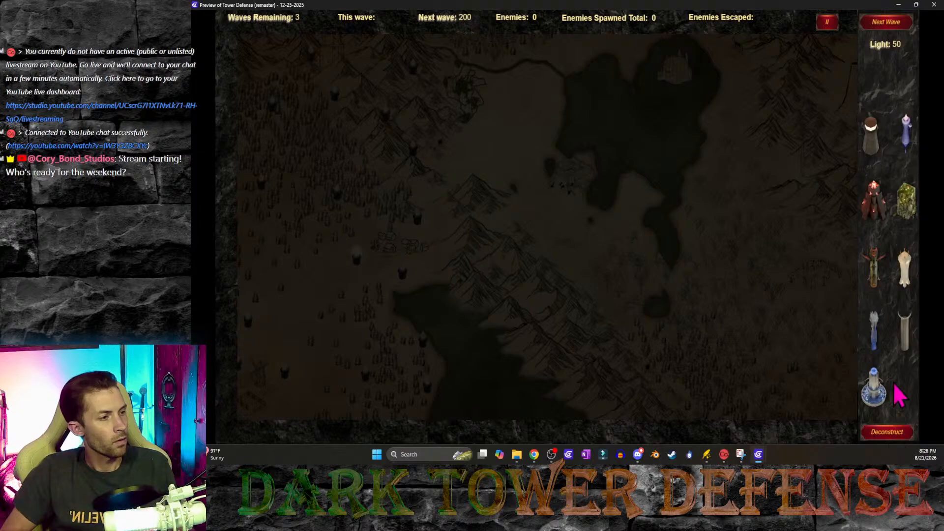
Step: Test the preview lighting by building and deconstructing the black candle-like tower twice near the windmill, then placing one at the lake's northwestern tip
left_click(872, 135)
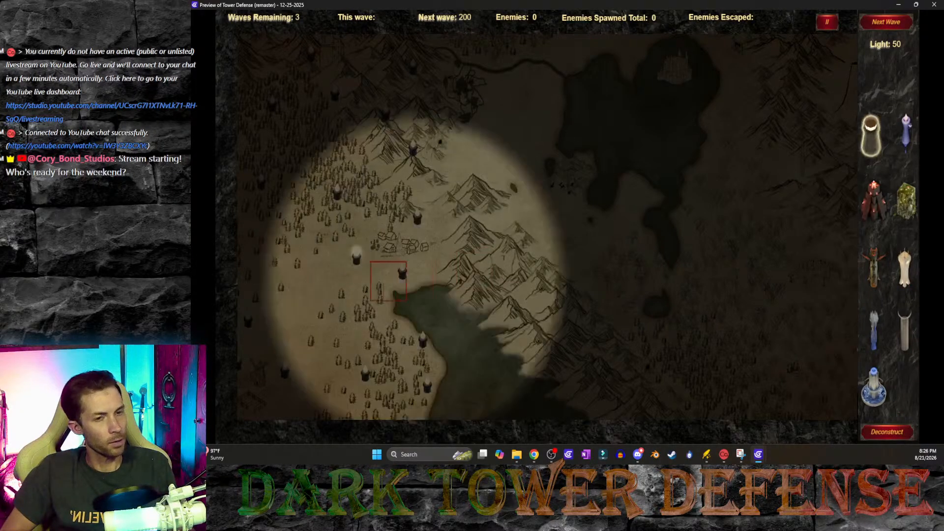
left_click(311, 376)
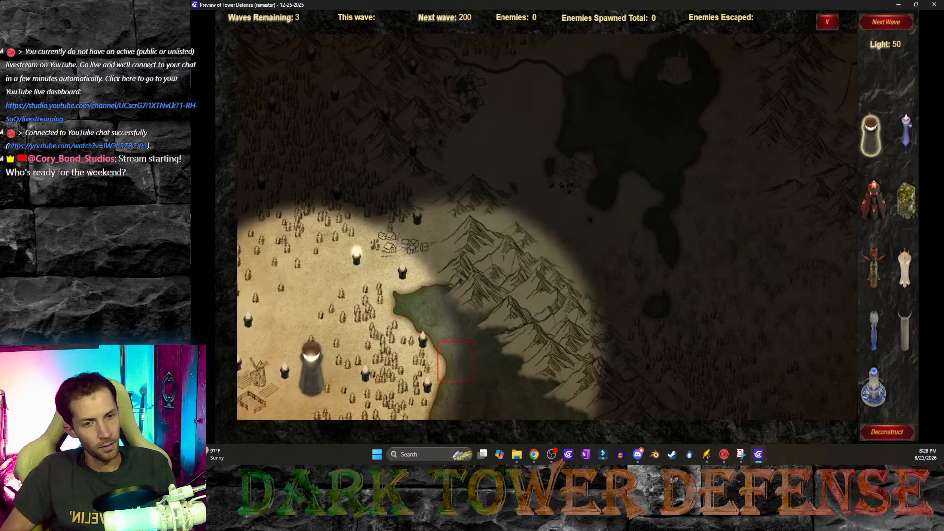
left_click(896, 435)
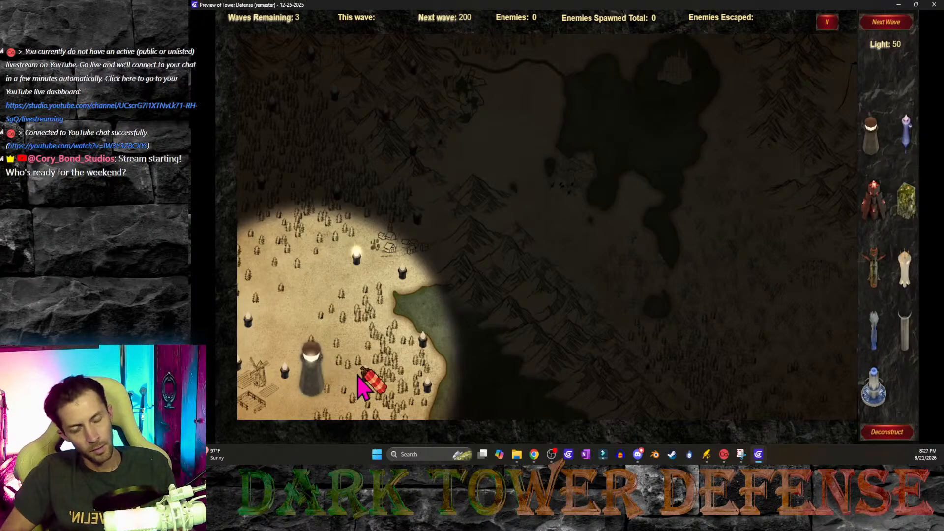
left_click(314, 373)
right_click(819, 410)
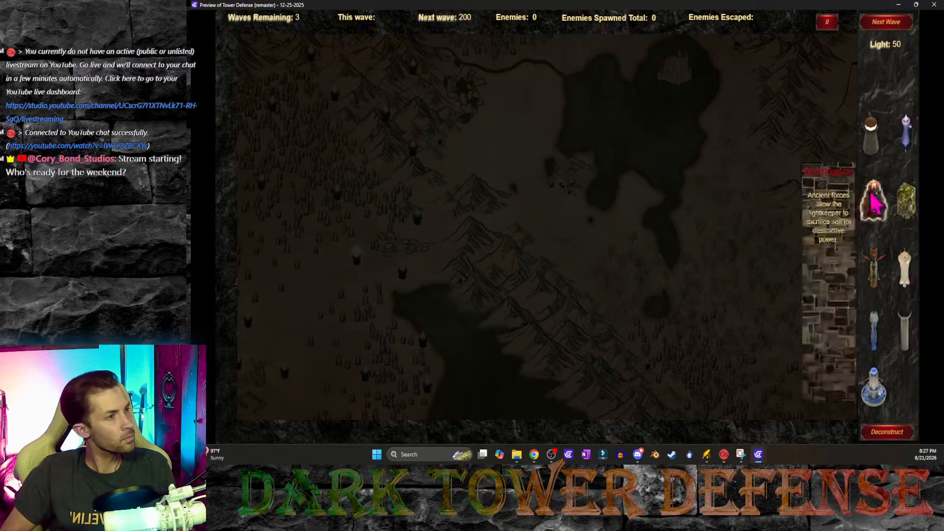
left_click(870, 139)
left_click(292, 370)
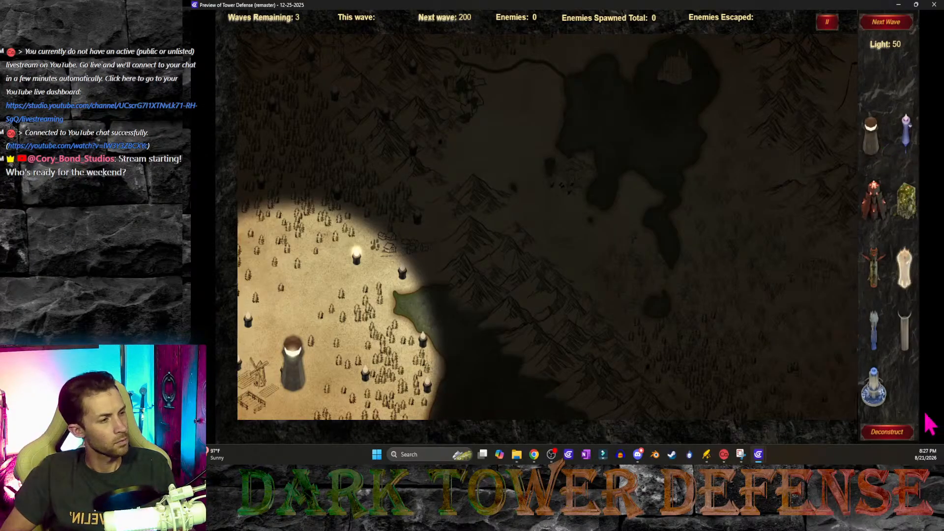
left_click(904, 435)
left_click(295, 369)
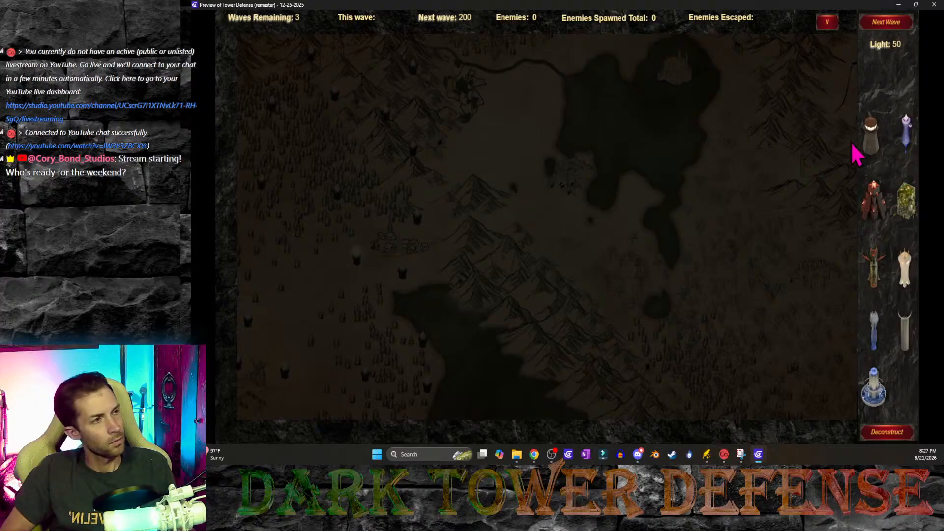
left_click(872, 136)
left_click(410, 306)
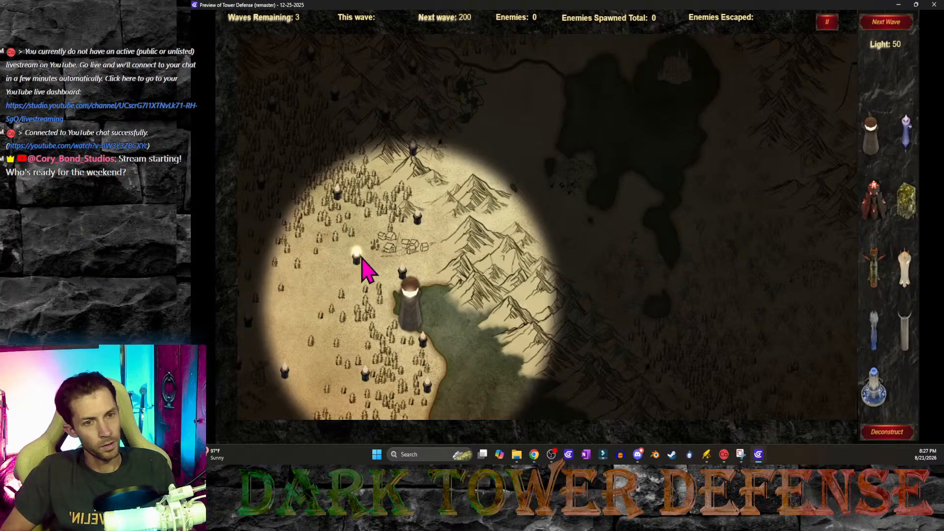
Step: Inspect the beacon_light instance of the running level scene in the debugger, then close the preview
left_click_drag(610, 4, 123, 3)
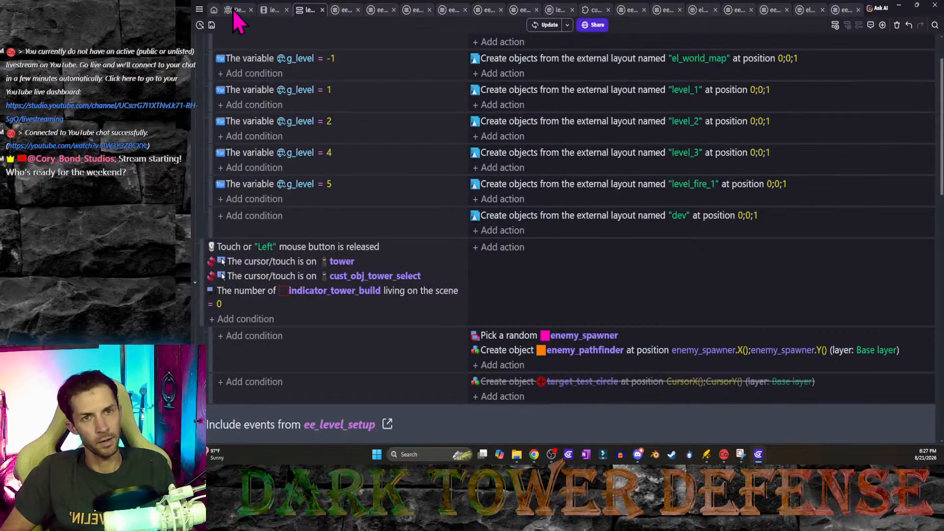
left_click(235, 10)
left_click(305, 74)
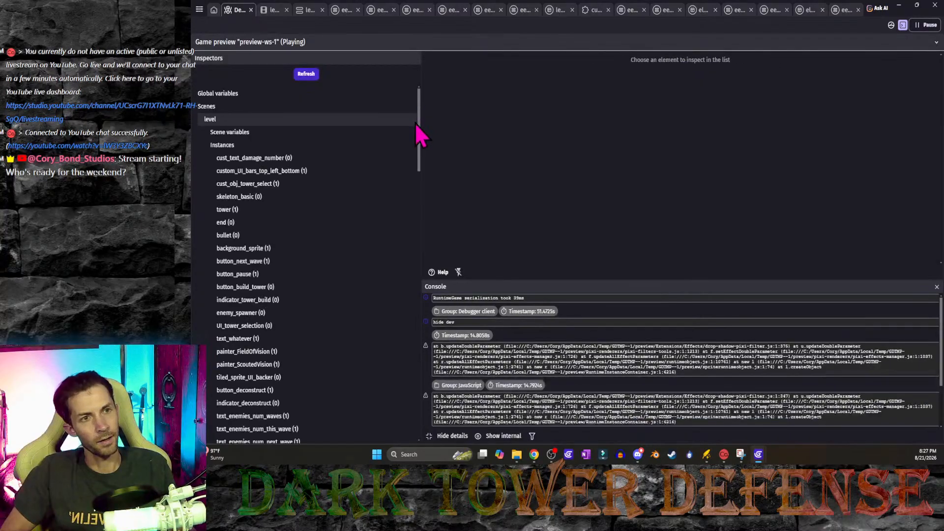
left_click_drag(414, 123, 392, 411)
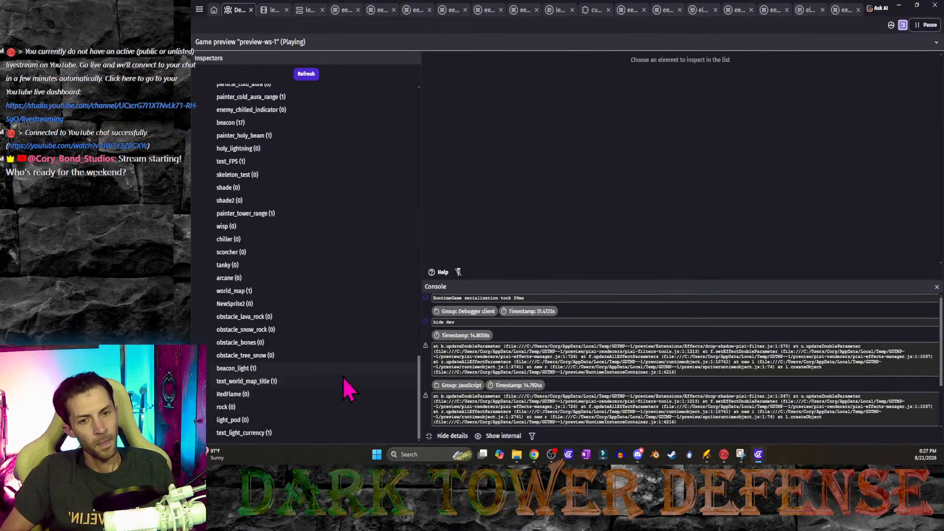
left_click(278, 368)
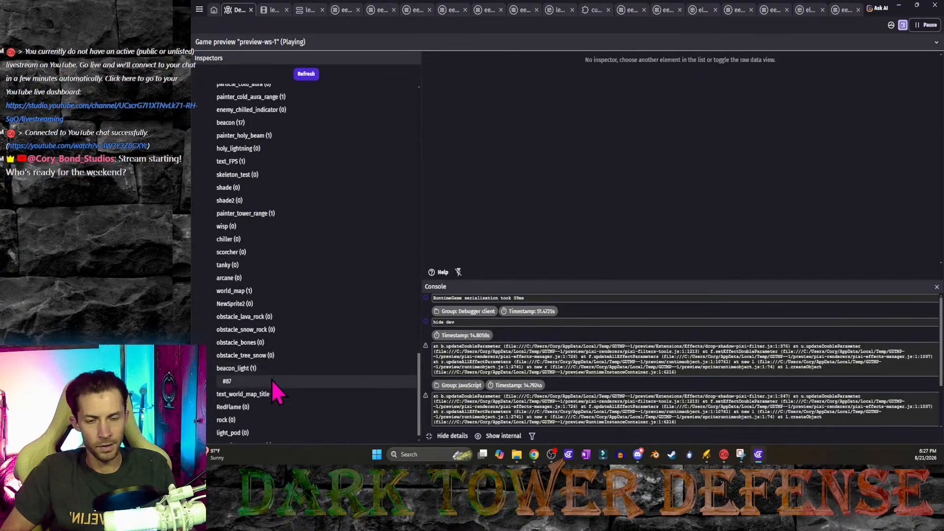
left_click(272, 380)
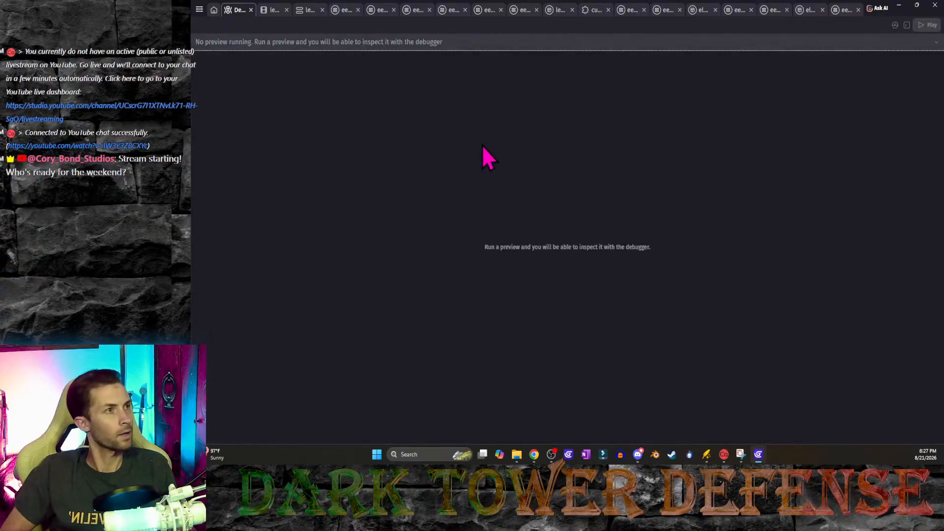
Step: Review the ee_world_map loop over beacons, its is_completed condition and the action that creates beacon_light
left_click(841, 12)
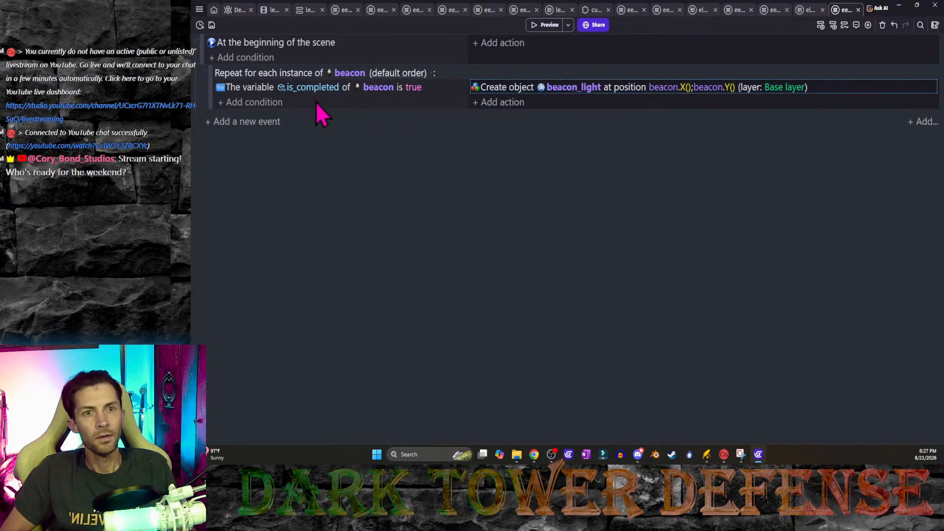
left_click(210, 78)
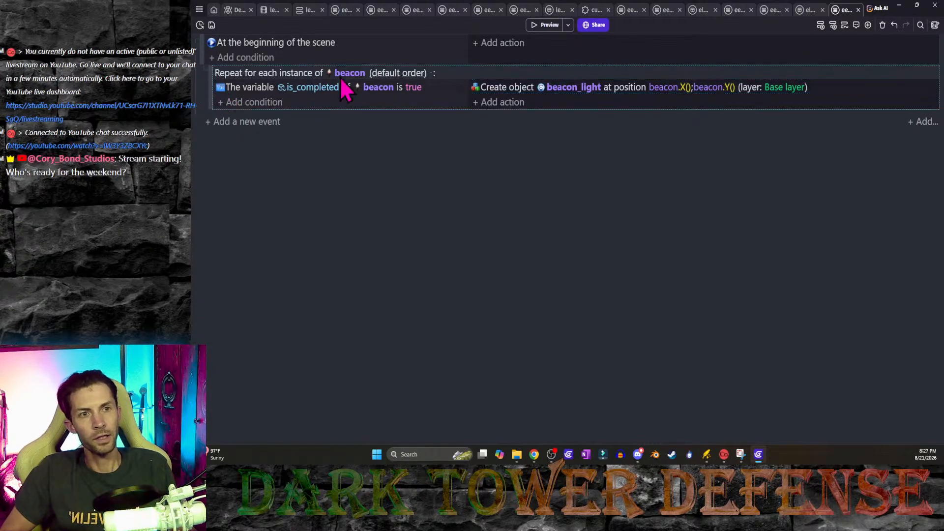
left_click(279, 92)
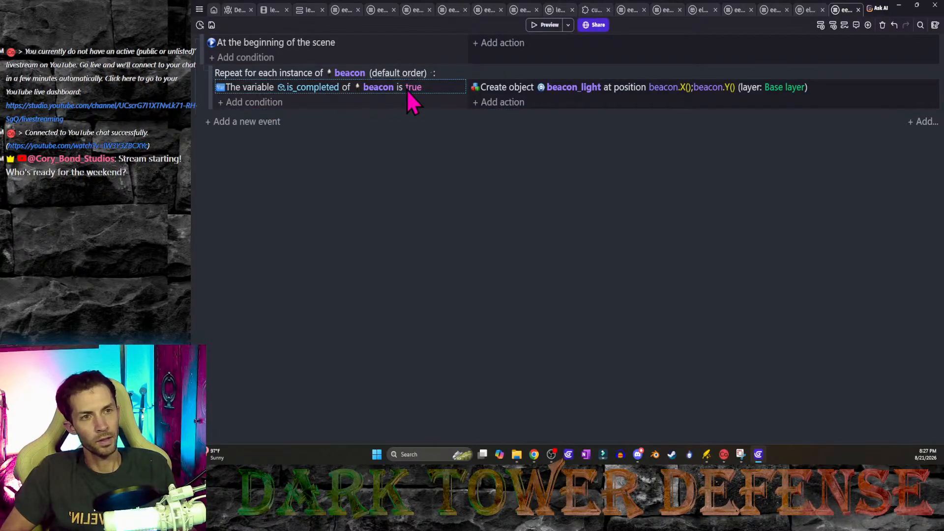
left_click(483, 91)
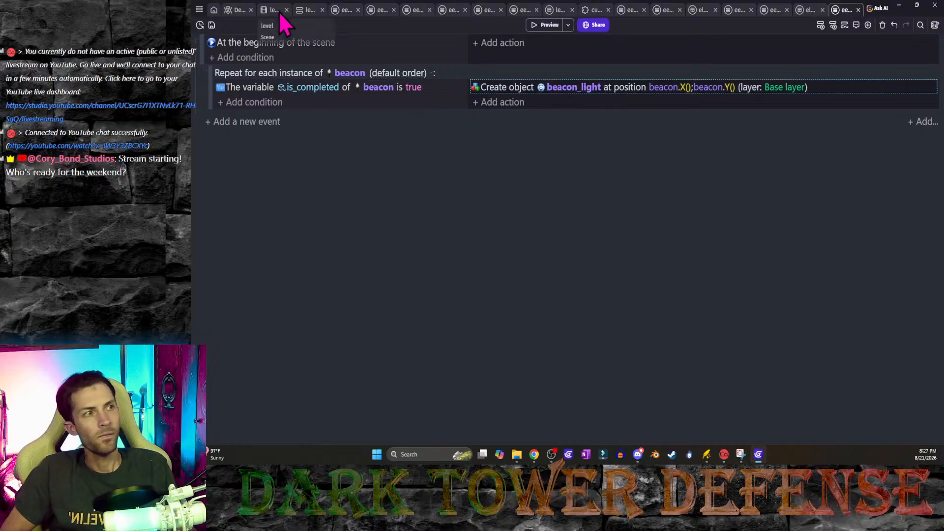
Step: In the world map external layout, set the animation to 1 for the beacons just below and just above the village north of the lake
left_click(809, 11)
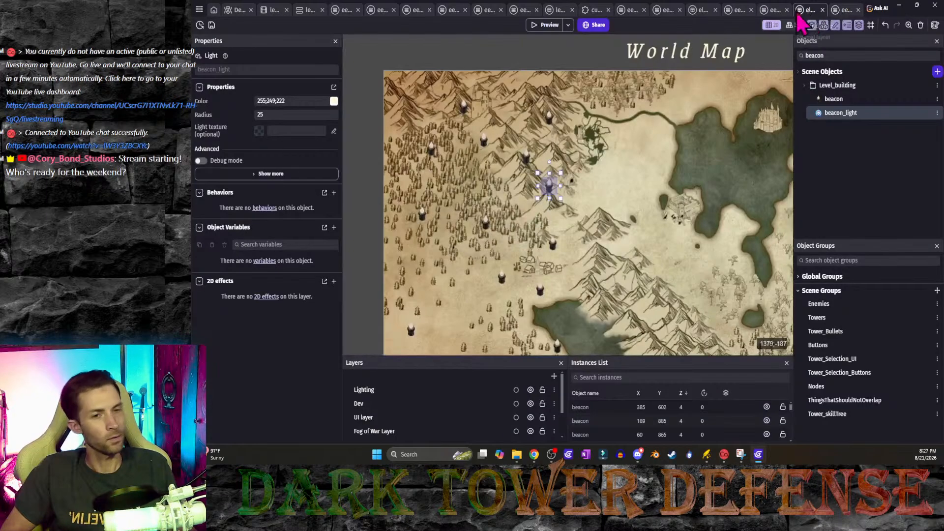
left_click(488, 227)
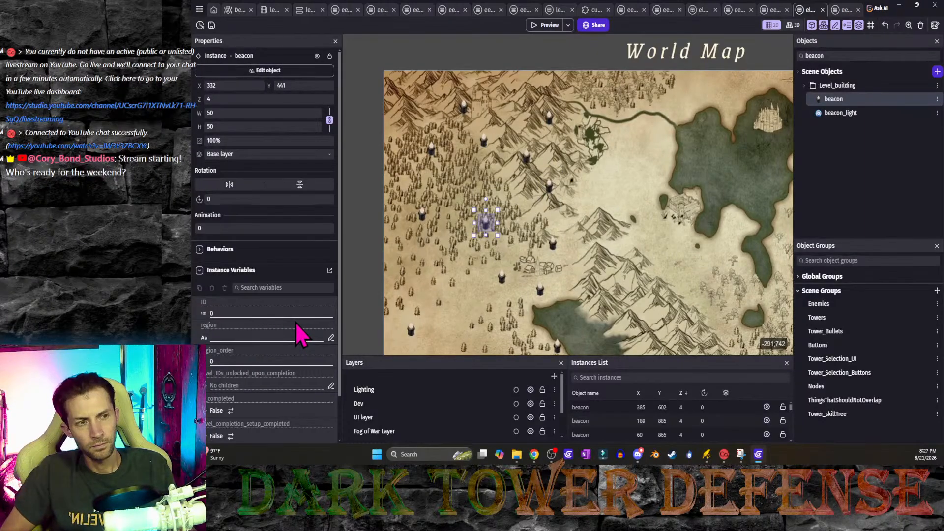
left_click(541, 293)
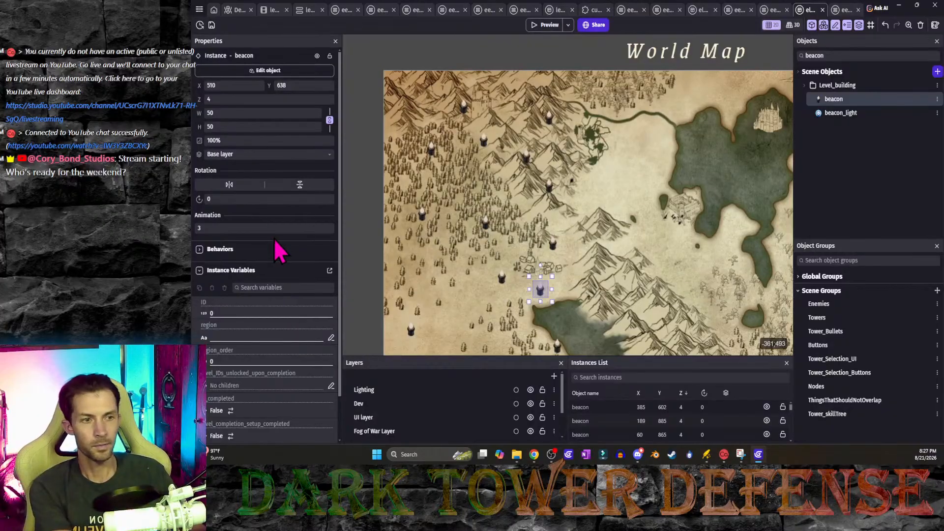
left_click(256, 229)
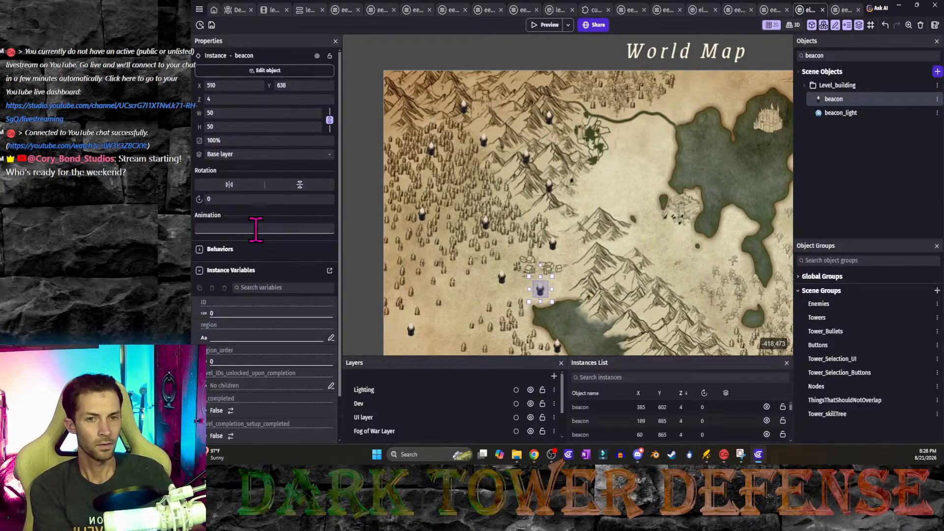
left_click_drag(540, 289, 553, 242)
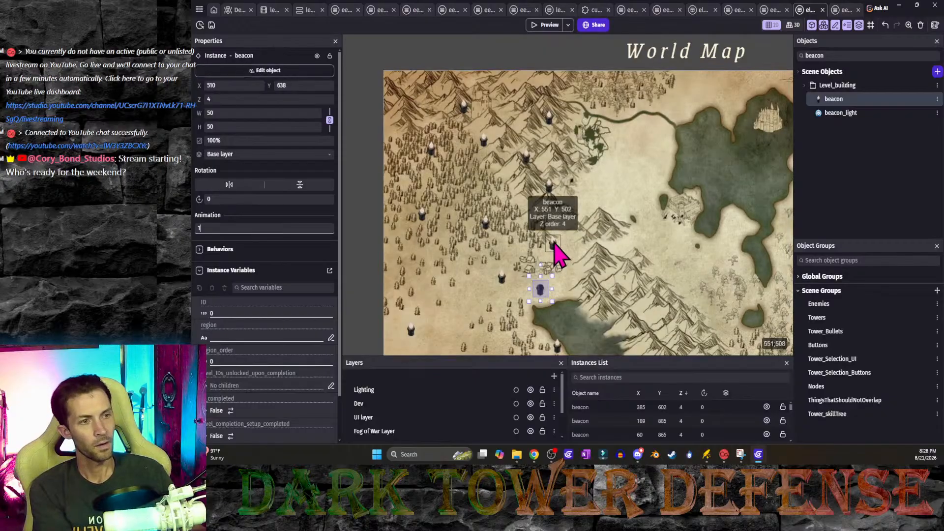
double_click(231, 229)
type("3")
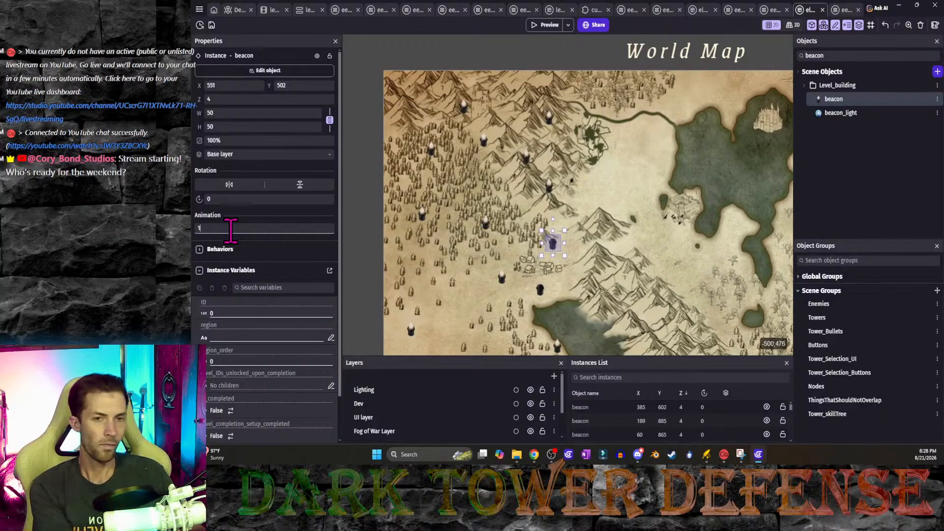
Step: Set the animation to 1 for the two mountain beacons at X 539, Y 331 and X 539, Y 129
left_click(550, 188)
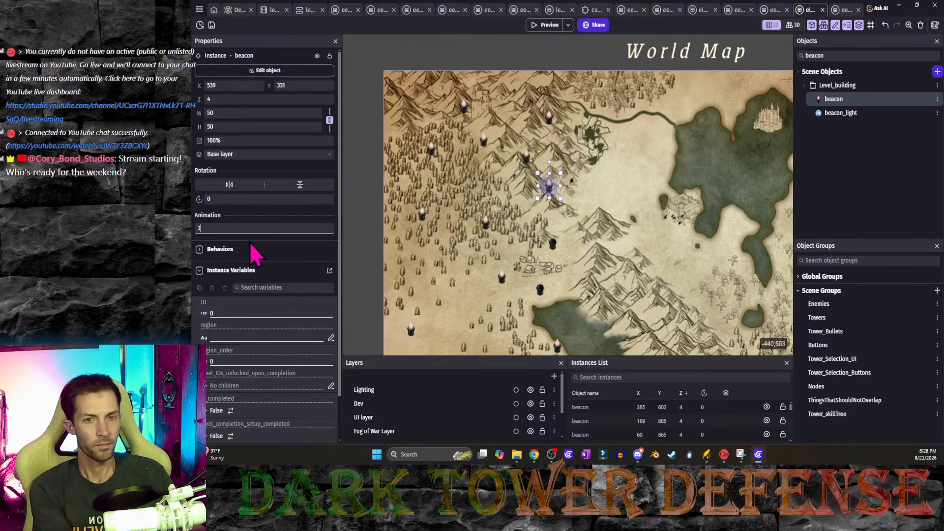
left_click(550, 117)
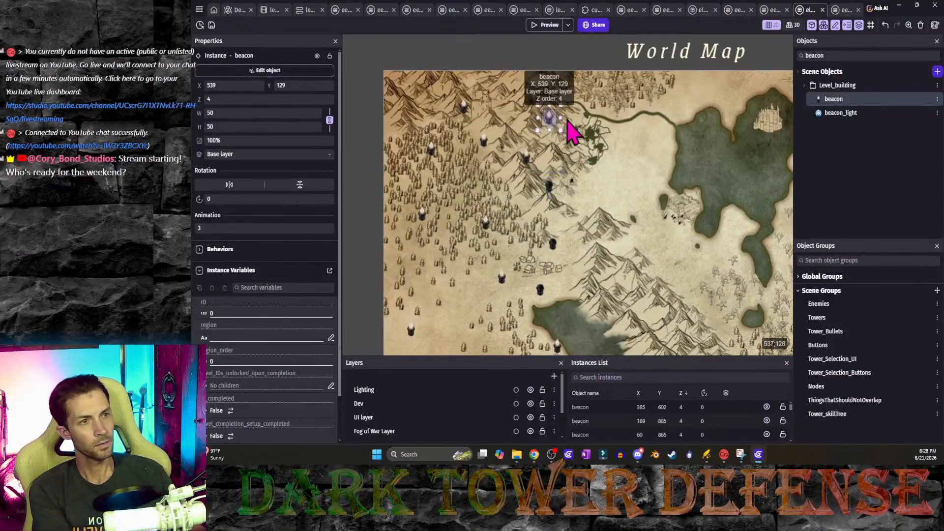
left_click(786, 209)
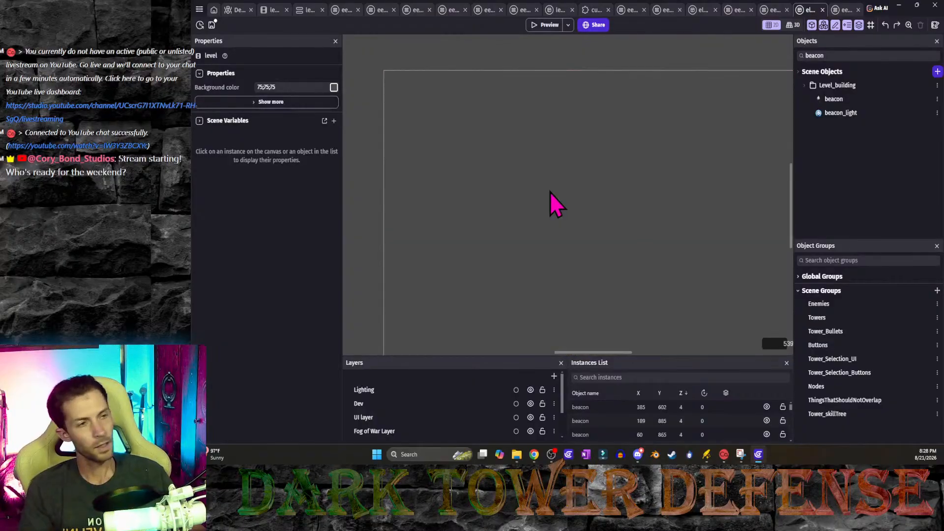
left_click(549, 118)
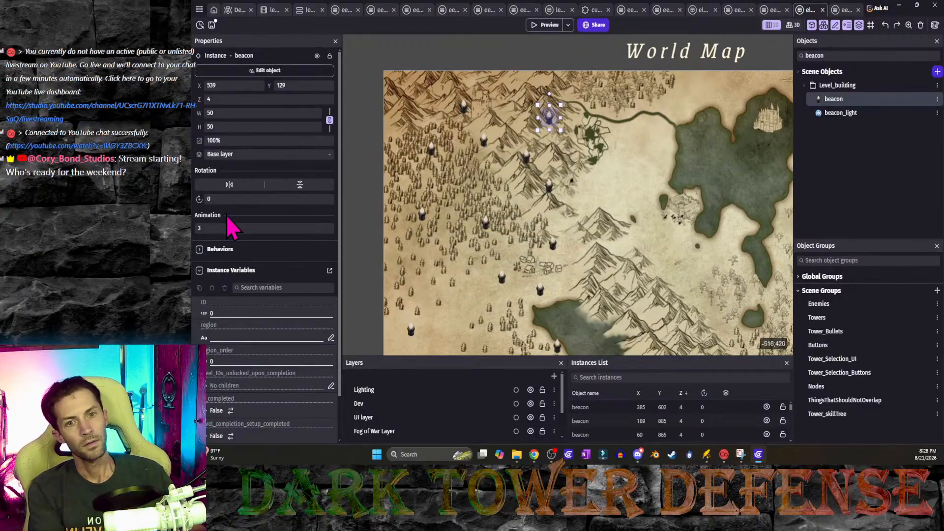
left_click(248, 229)
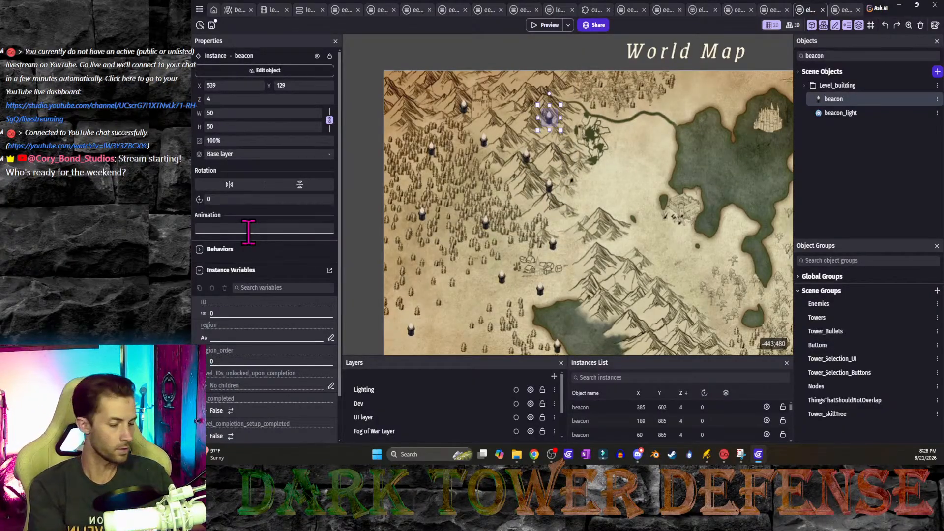
Step: Set the animation to 1 for the northwestern beacon at X 261, Y 96 and the western beacon at X 89, Y 758
left_click(464, 106)
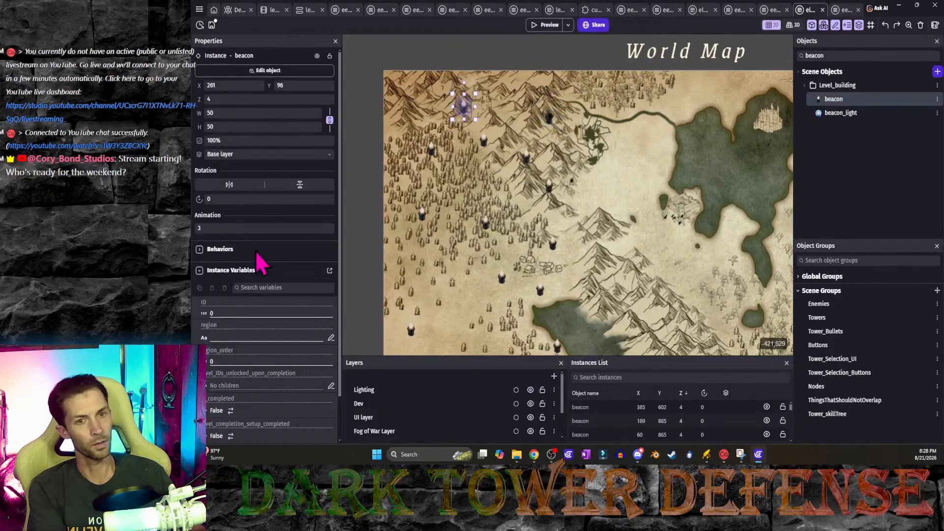
left_click(216, 228)
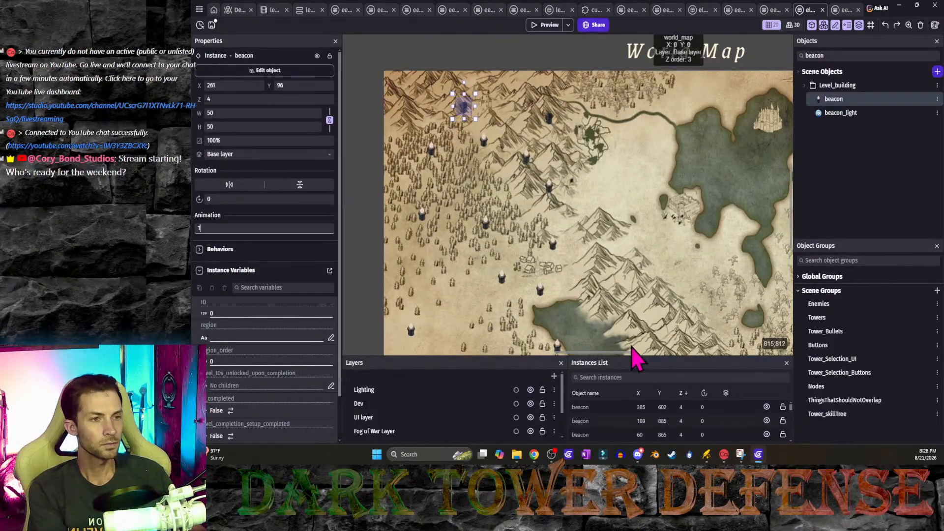
left_click(412, 330)
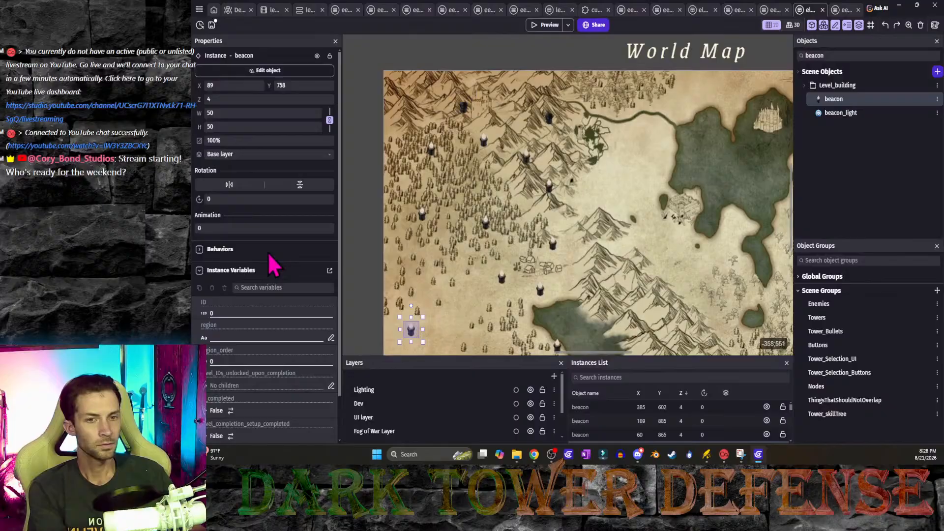
left_click(236, 228)
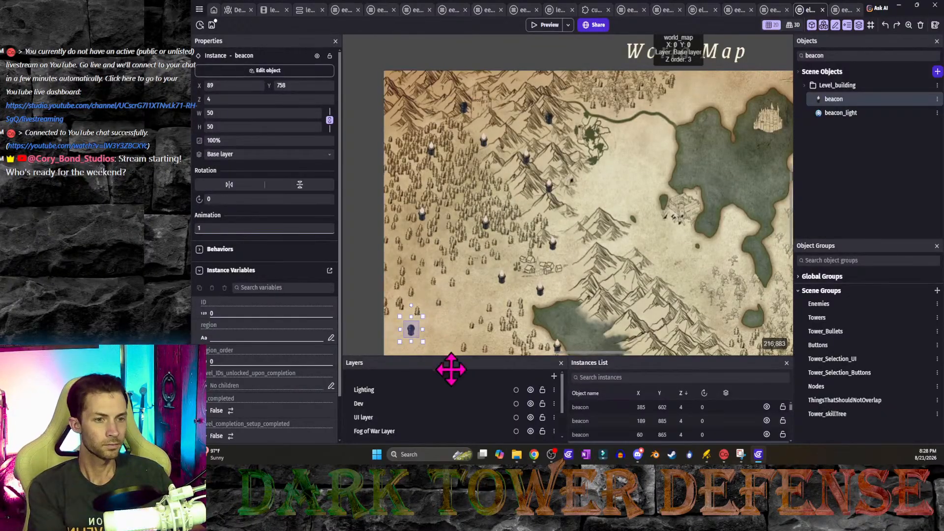
left_click(456, 404)
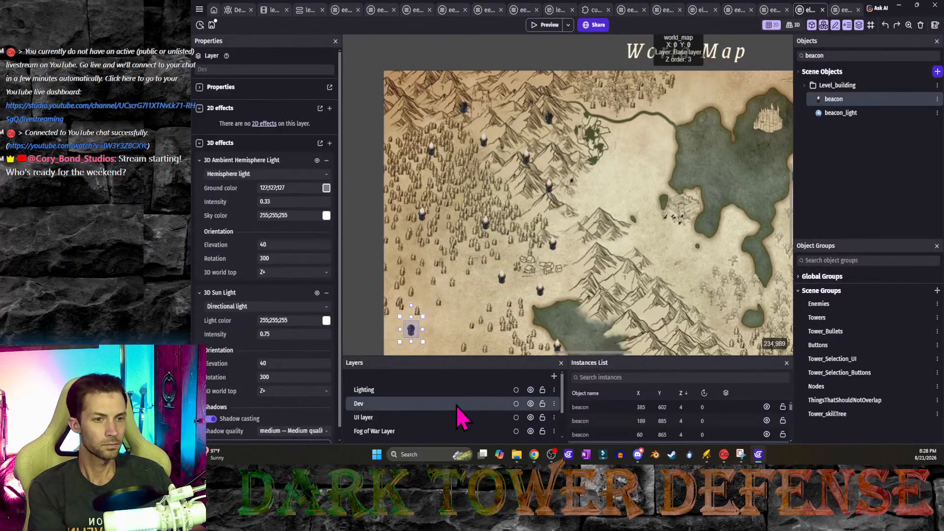
left_click(367, 332)
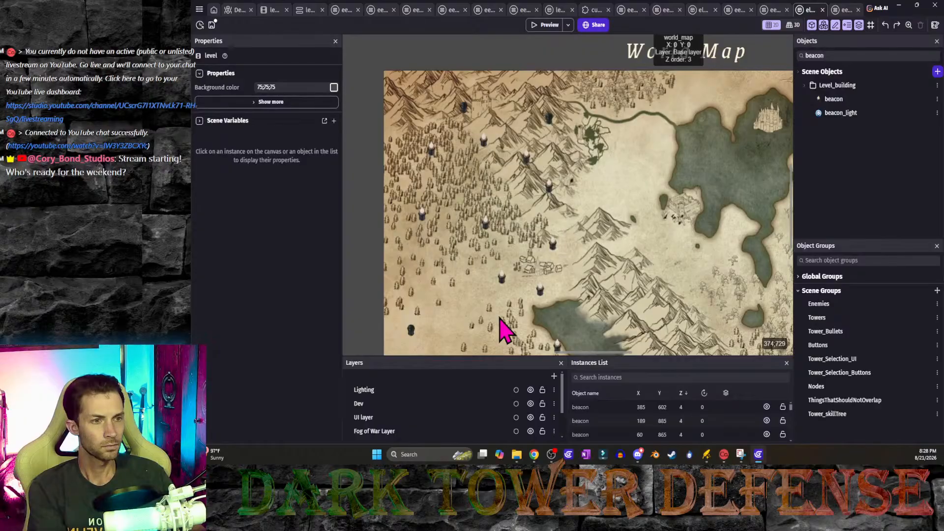
Step: Set the animation to 1 for the southwestern beacon beside the windmill at X 60, Y 865
middle_click_drag(527, 331, 519, 255)
left_click(404, 256)
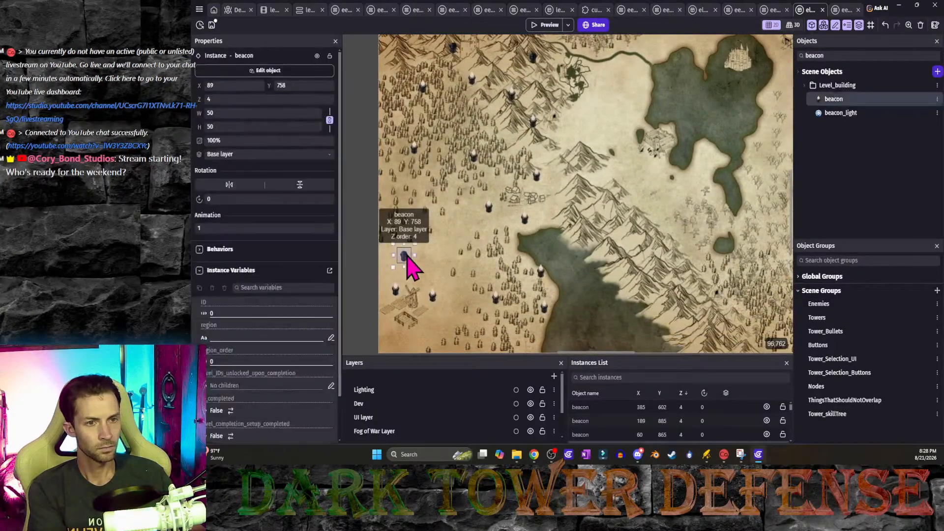
left_click(395, 293)
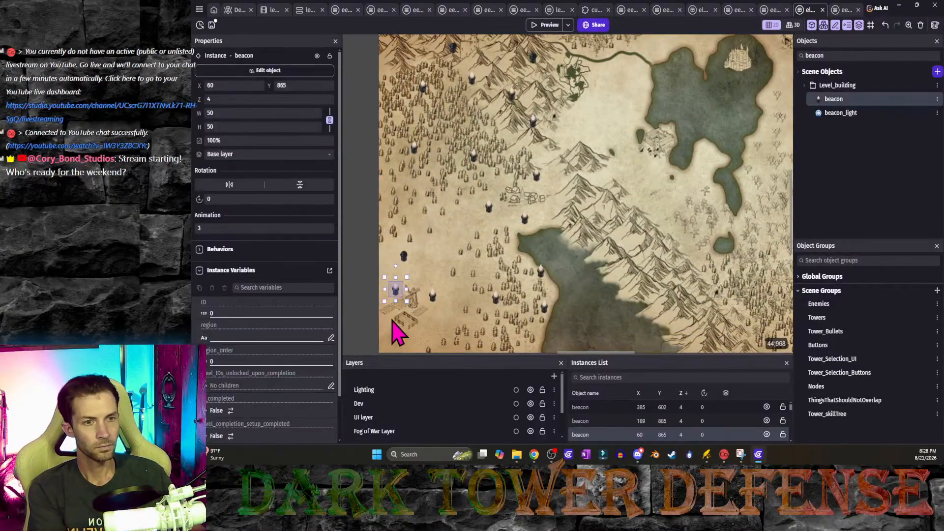
left_click(270, 230)
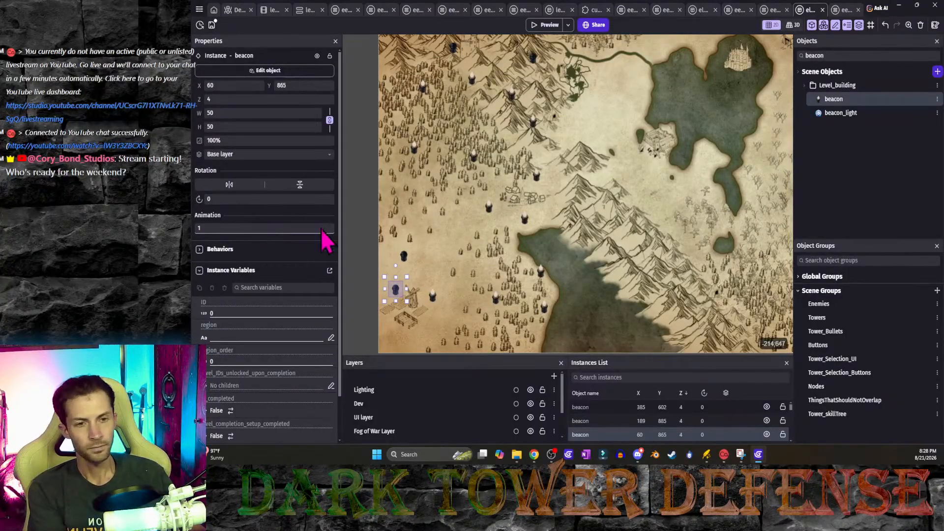
middle_click_drag(514, 187, 527, 210)
left_click(480, 263)
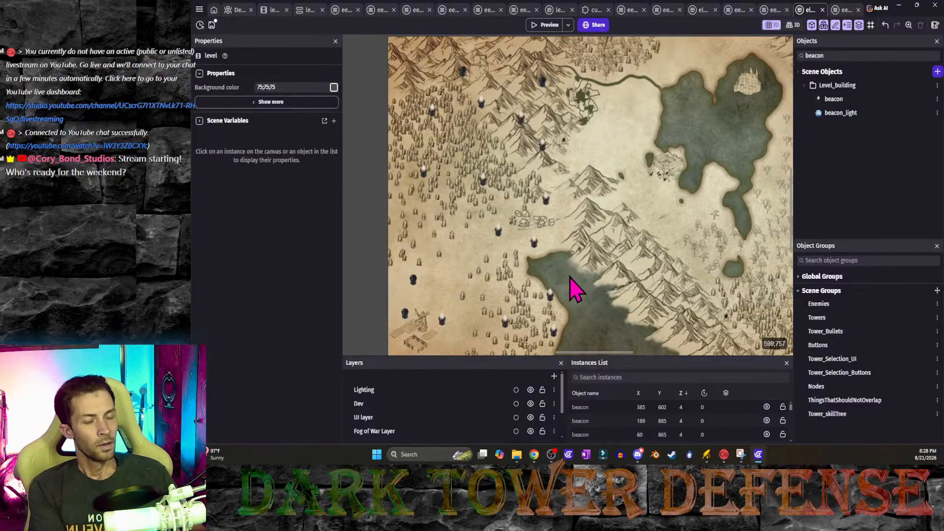
Step: Set the animation to 1 for the beacon on the lake's western shore at X 578, Y 921
middle_click_drag(578, 288, 536, 285)
left_click(532, 291)
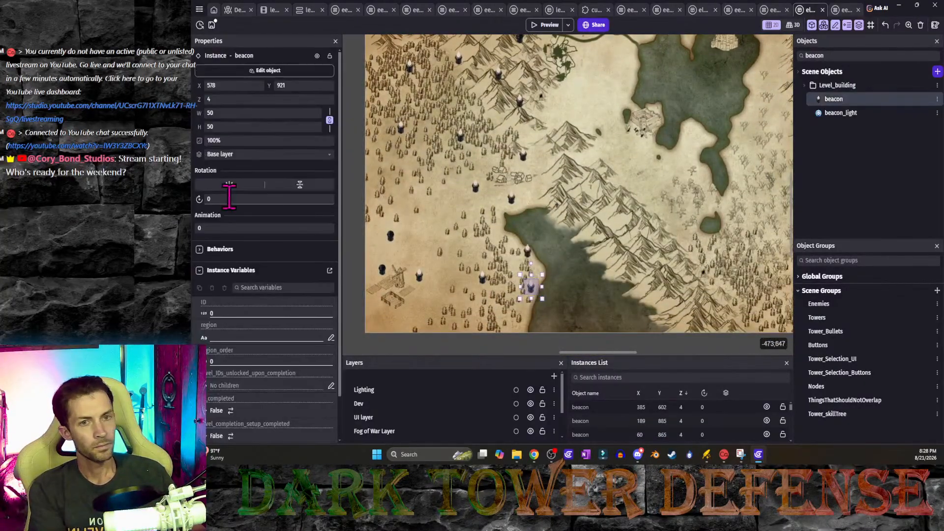
left_click(218, 227)
type("1")
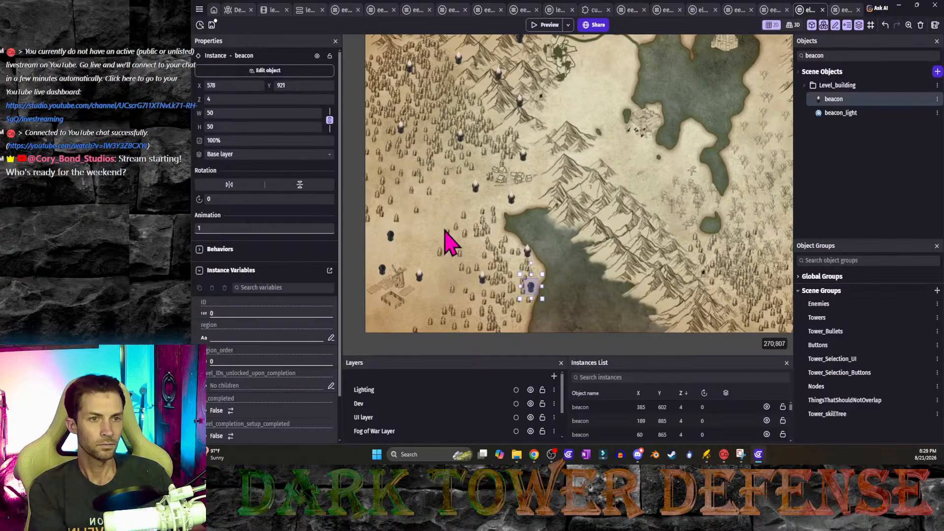
Step: Set the animation to 1 for the western forest beacon at X 125, Y 415, and save the project
middle_click_drag(449, 243, 436, 284)
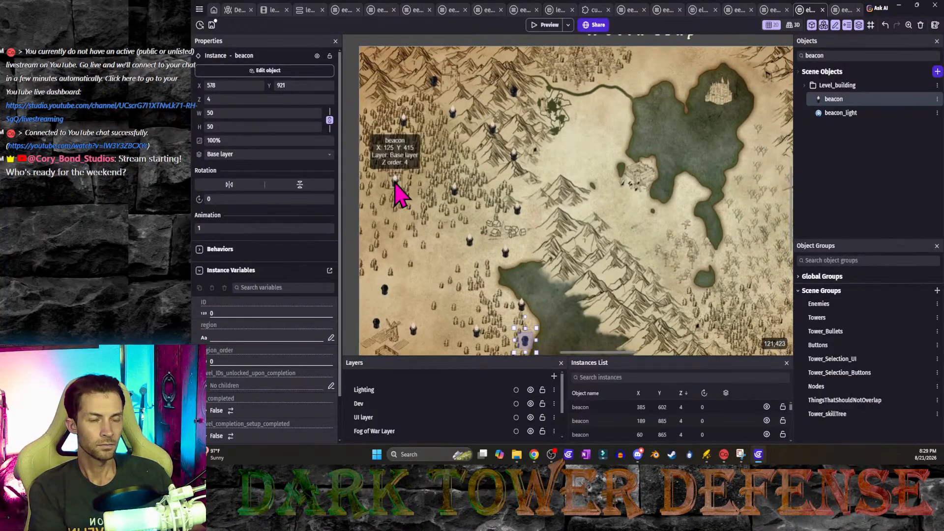
left_click(240, 228)
type("1")
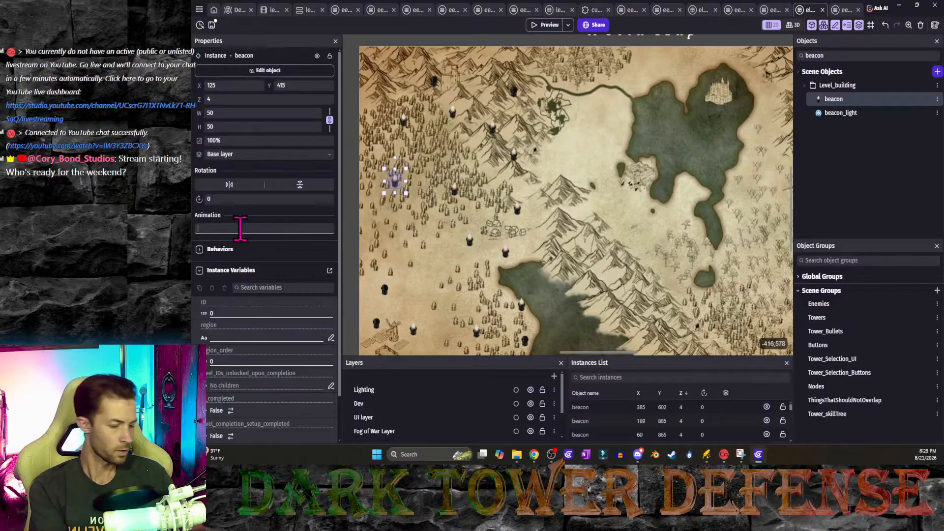
left_click(426, 220)
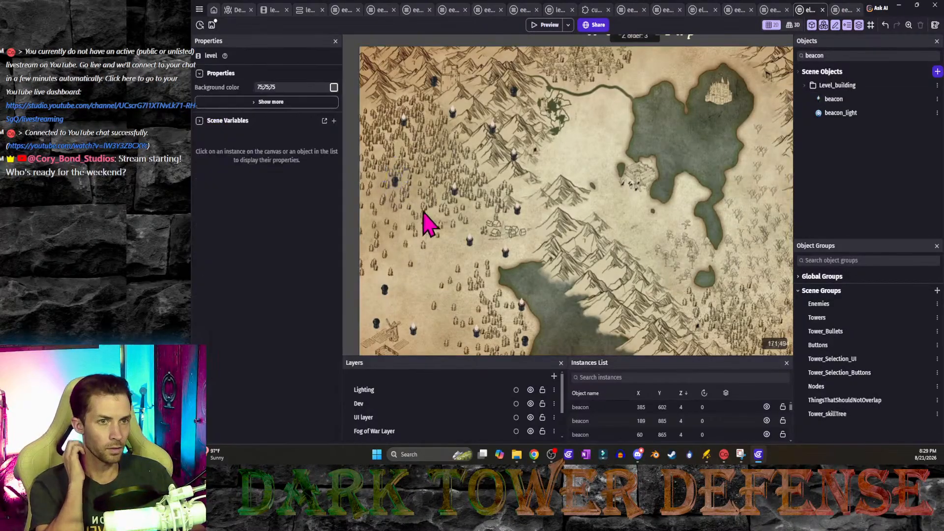
key("ctrl+s")
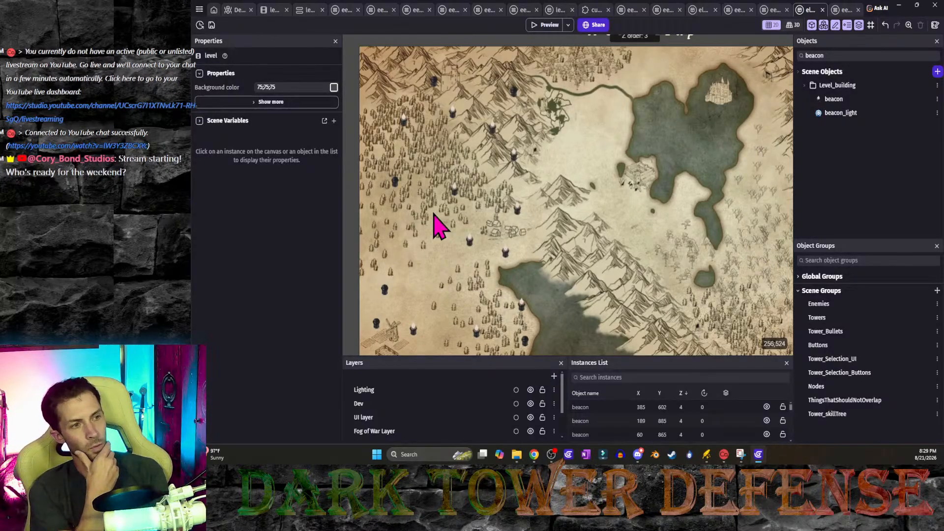
Step: Look over the beacons across the world map and save the project
middle_click_drag(434, 214, 424, 214)
scroll(450, 207, "down", 1)
scroll(476, 227, "down", 1)
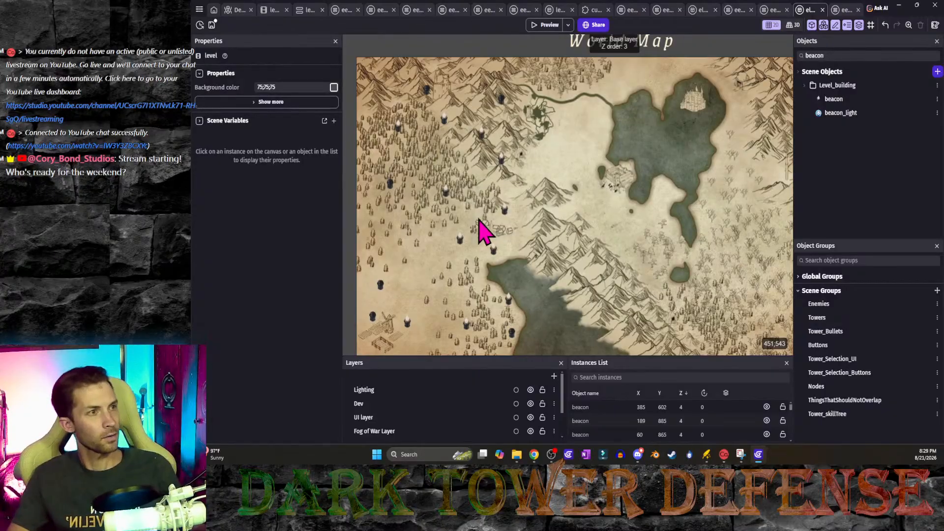
middle_click_drag(525, 248, 544, 232)
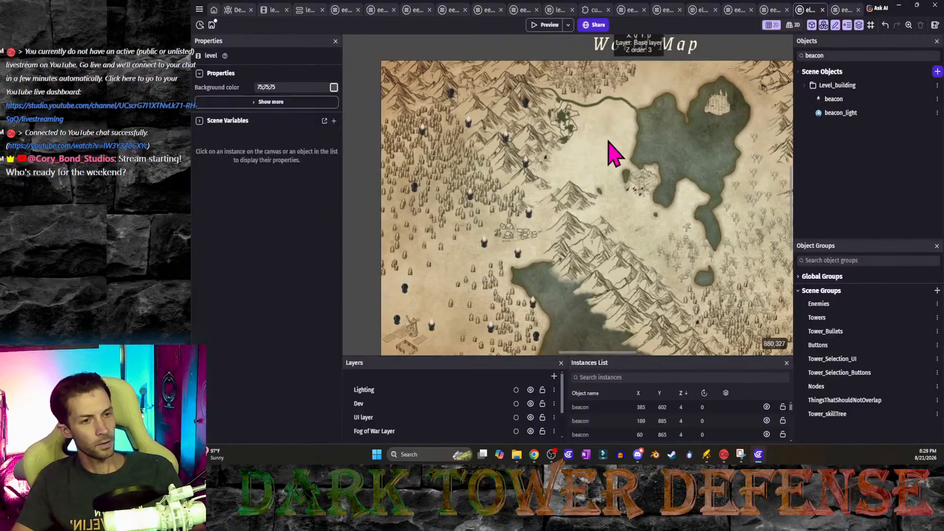
scroll(467, 236, "up", 1)
scroll(465, 224, "up", 1)
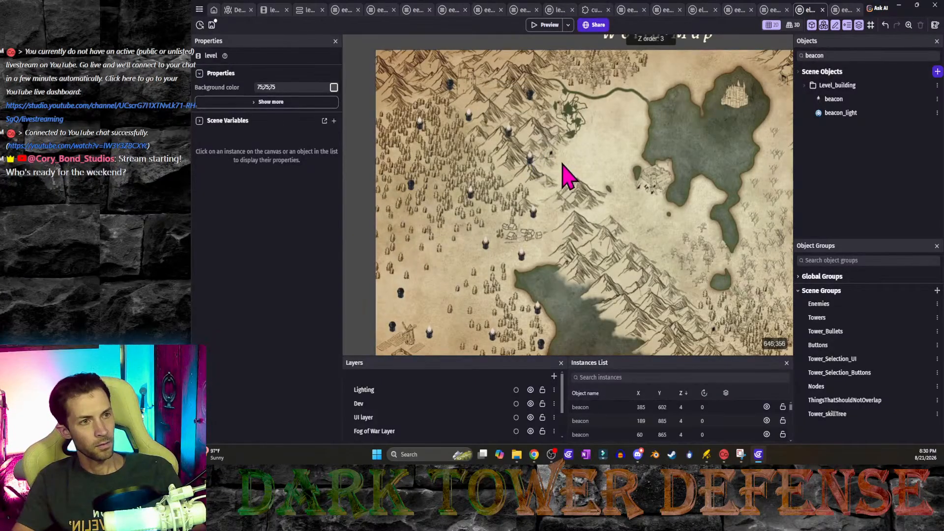
key("ctrl+s")
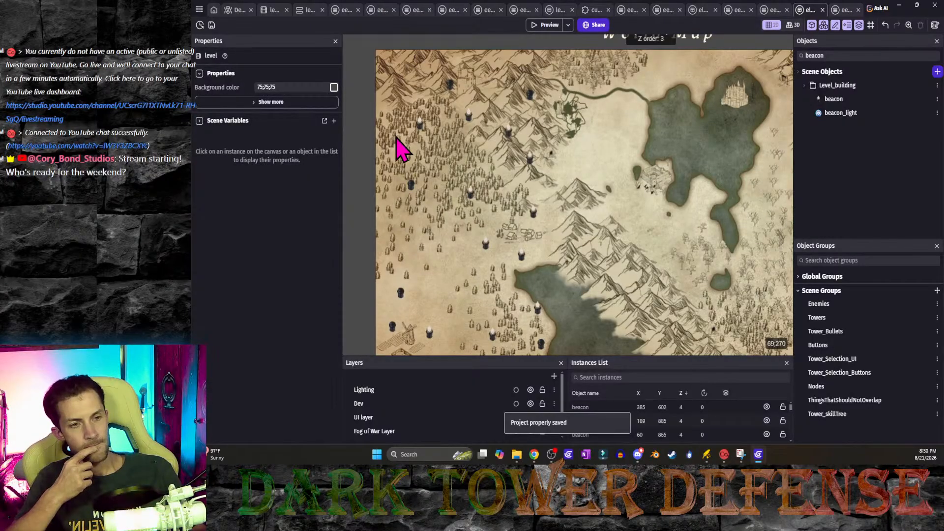
Step: Set the animation to 0 for the western forest beacon at X 125, Y 415
left_click(523, 256)
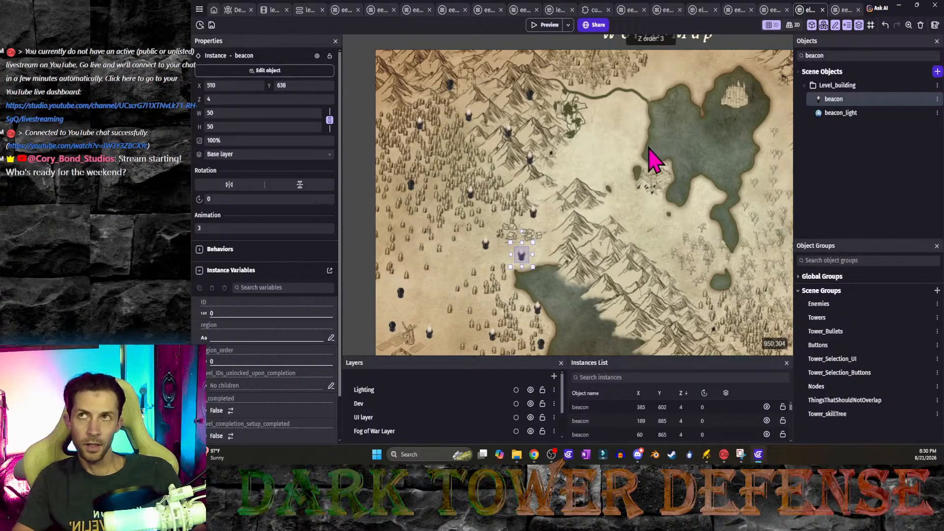
left_click(414, 191)
left_click(264, 228)
key("BackSpace")
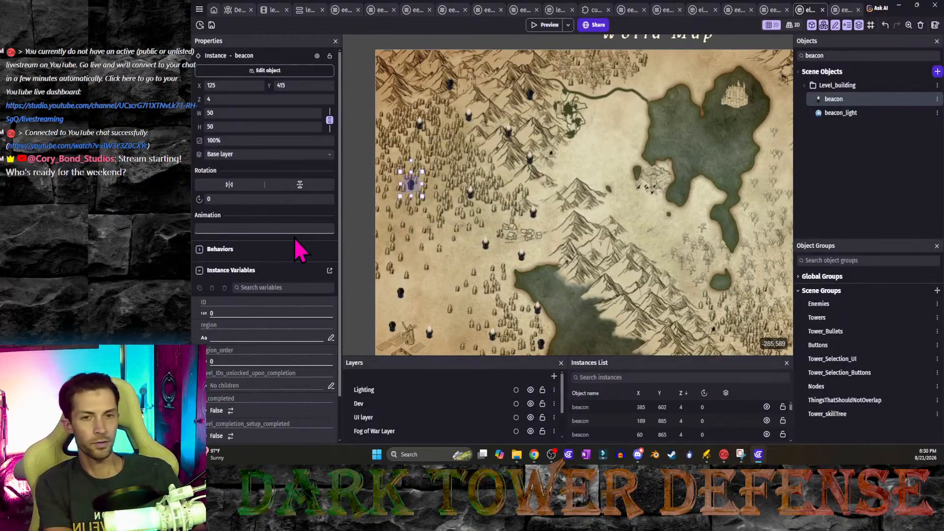
type("0")
left_click(641, 228)
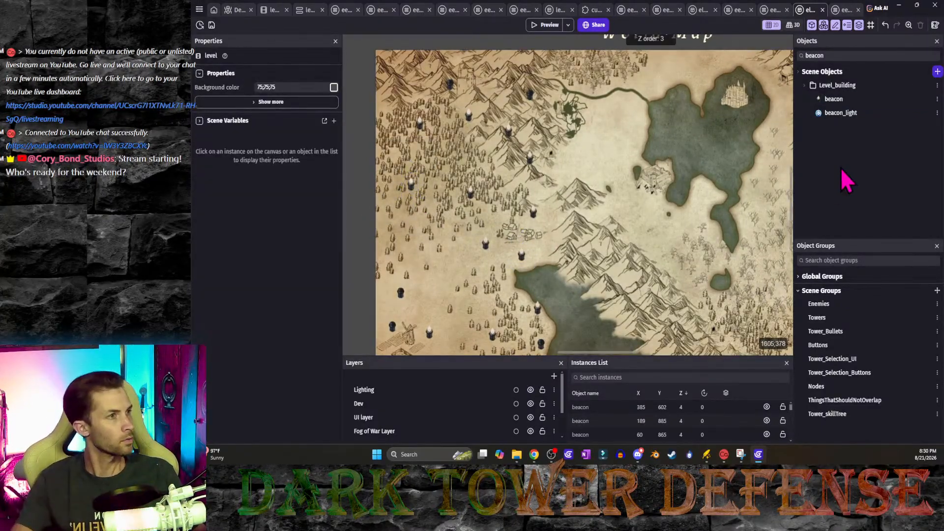
Step: Select all beacon instances on the scene and set their animation to 1 together
left_click(851, 100)
right_click(851, 101)
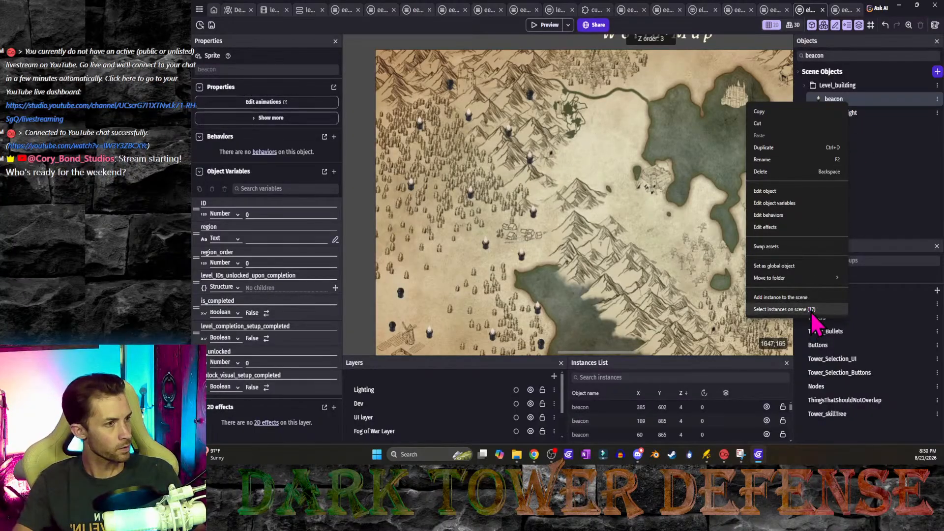
left_click(787, 310)
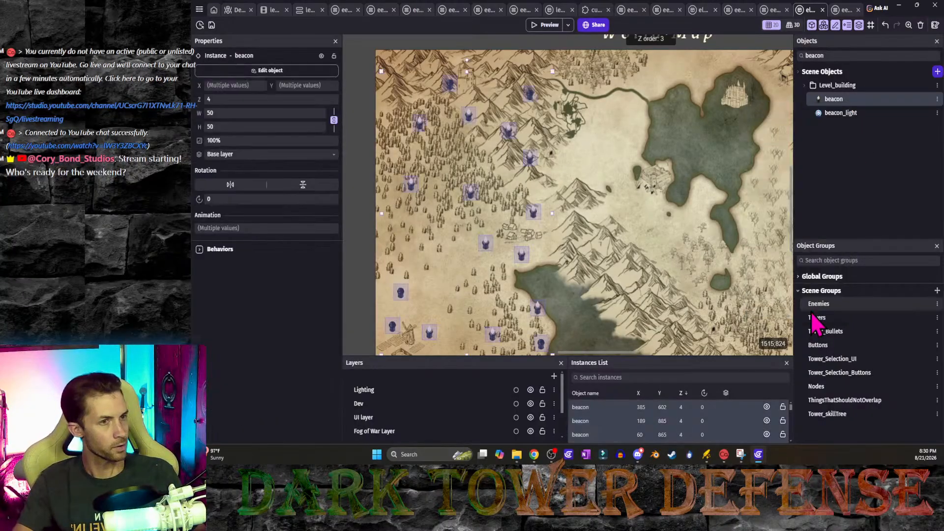
left_click(250, 228)
type("0")
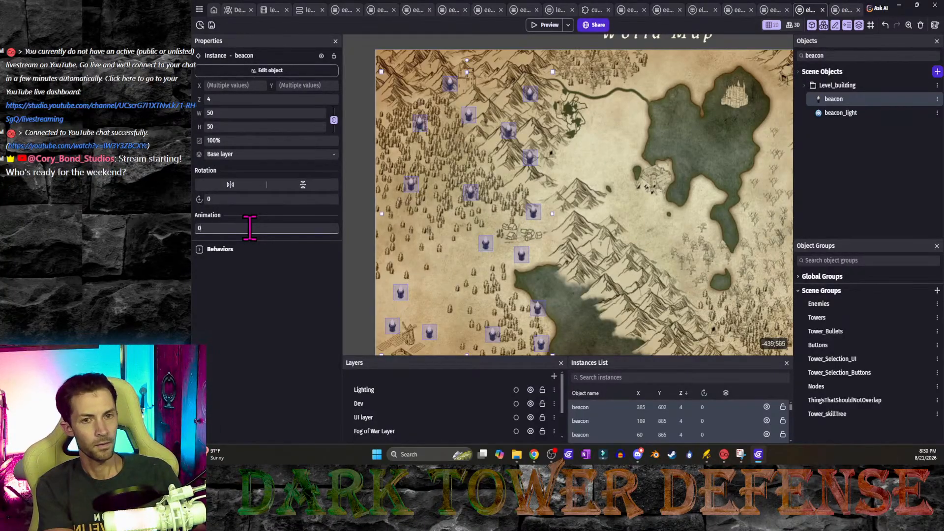
type("1")
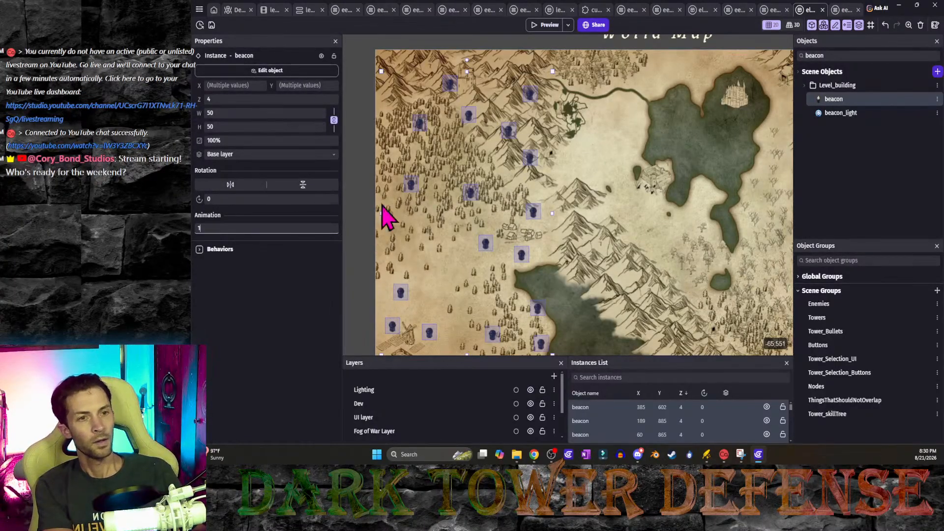
left_click(383, 203)
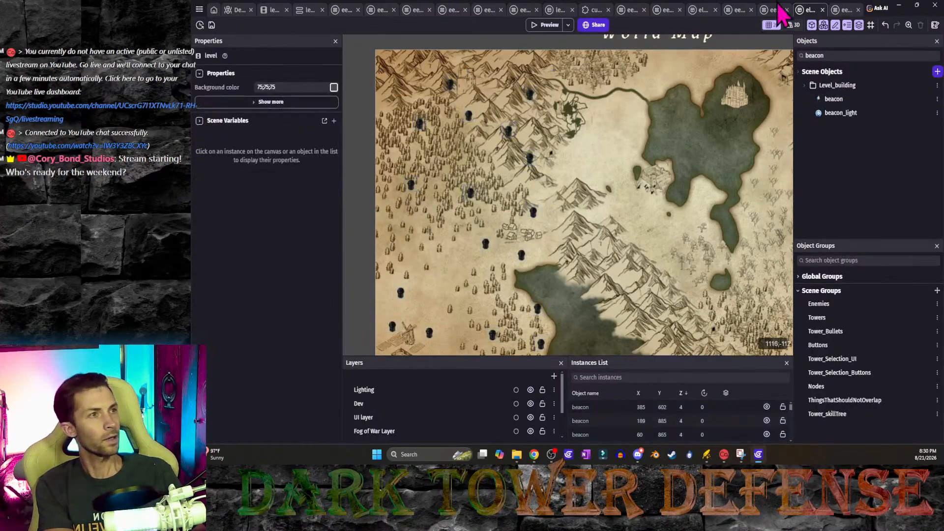
Step: Reorder the beacon object's animations so the unlit sprite comes first, and name them unlocked (#0) and completed (#1)
double_click(846, 115)
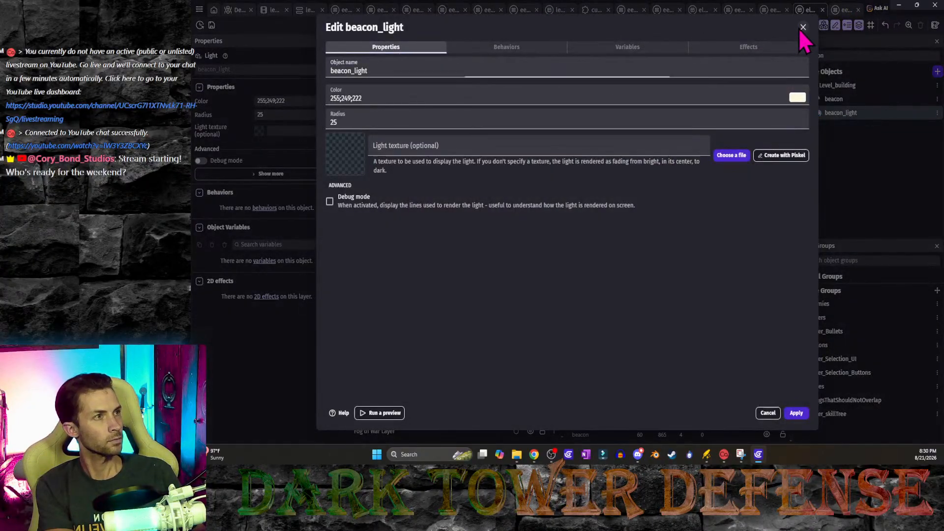
left_click(800, 27)
double_click(832, 98)
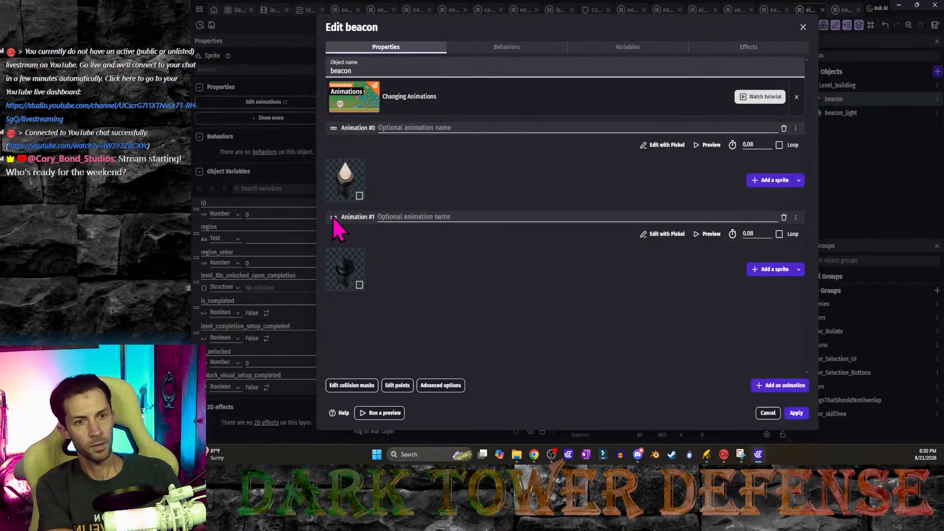
left_click_drag(334, 217, 359, 162)
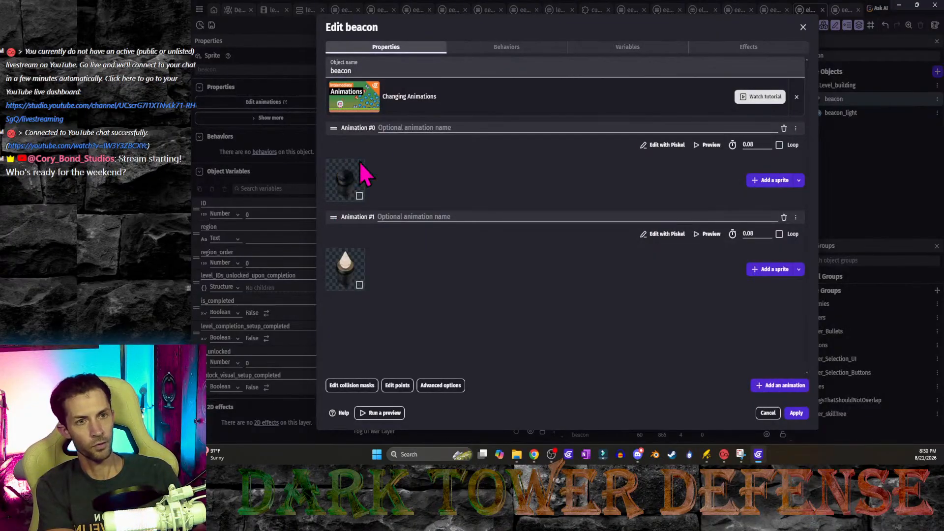
left_click(403, 128)
type("unlocke")
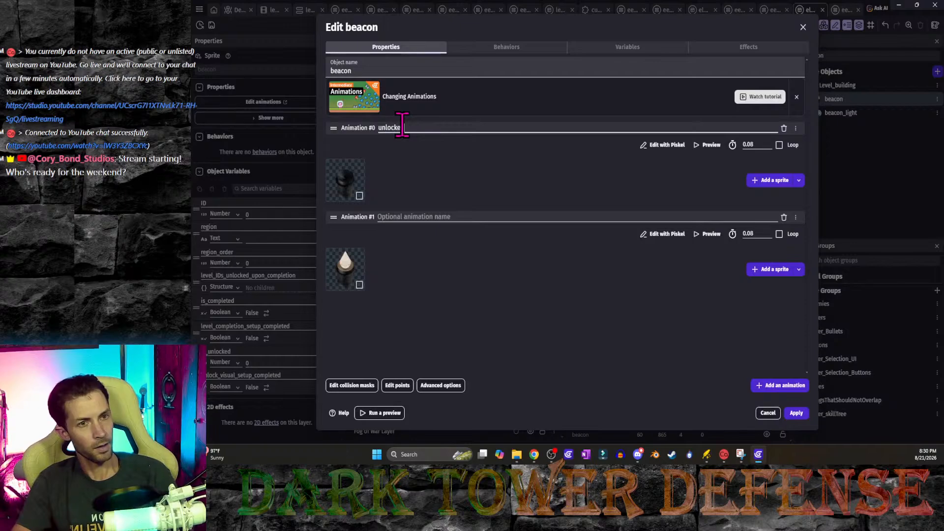
type("d")
left_click(408, 217)
type("c")
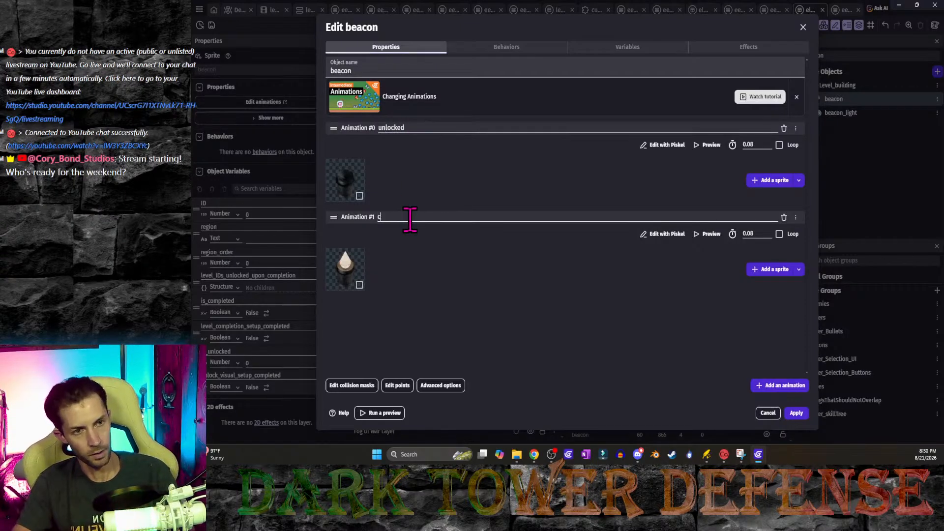
type("ompleted")
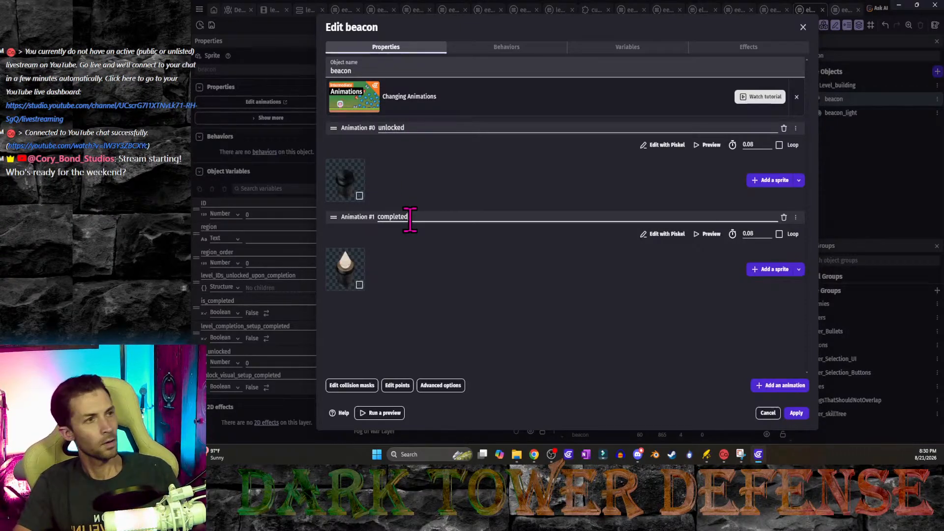
Step: Change the beacon's is_unlocked variable type to Boolean and apply the object edits
left_click(634, 47)
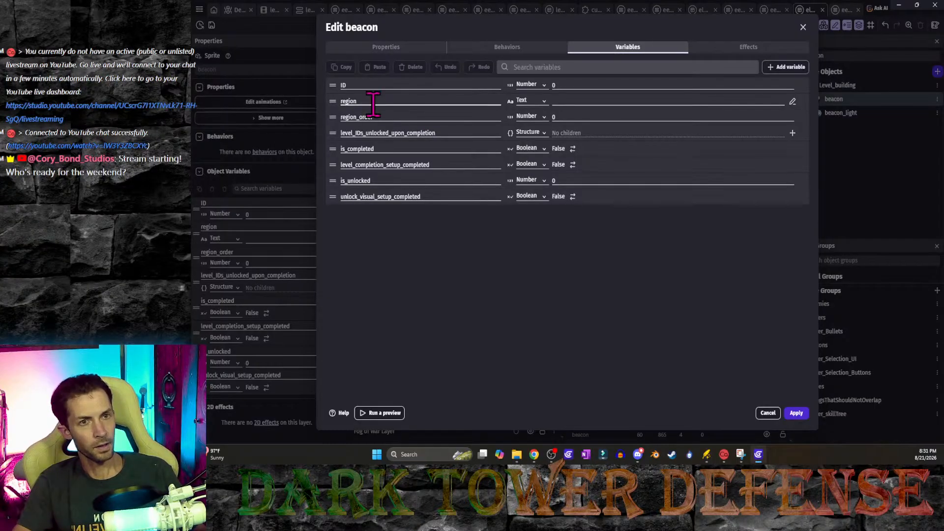
left_click(391, 181)
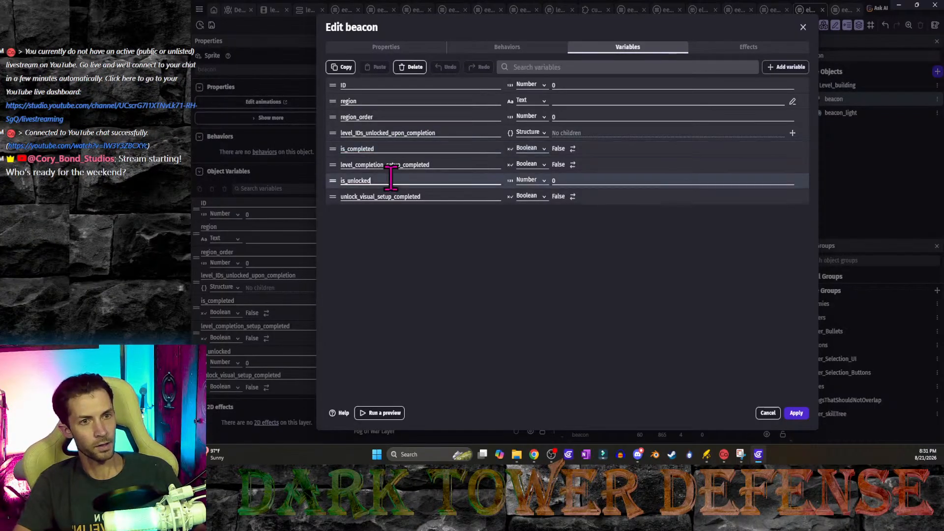
left_click(539, 182)
left_click(539, 213)
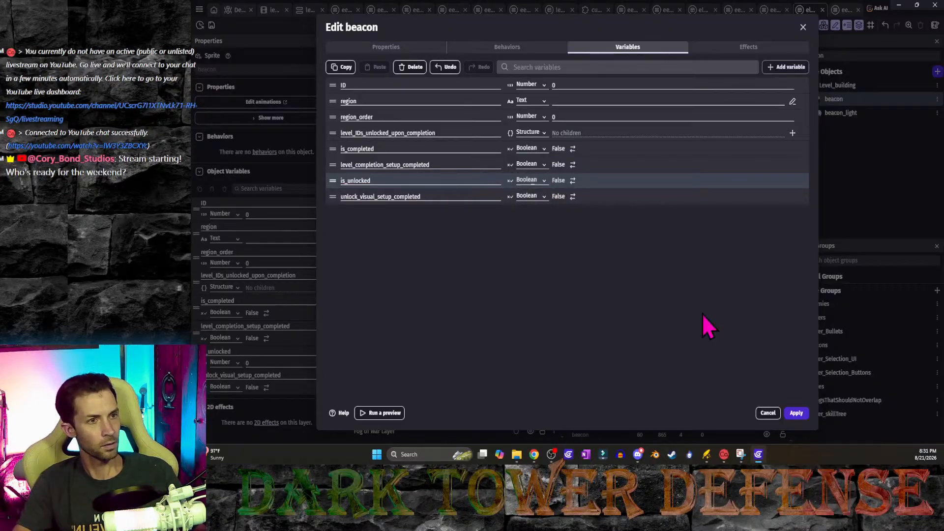
left_click(796, 414)
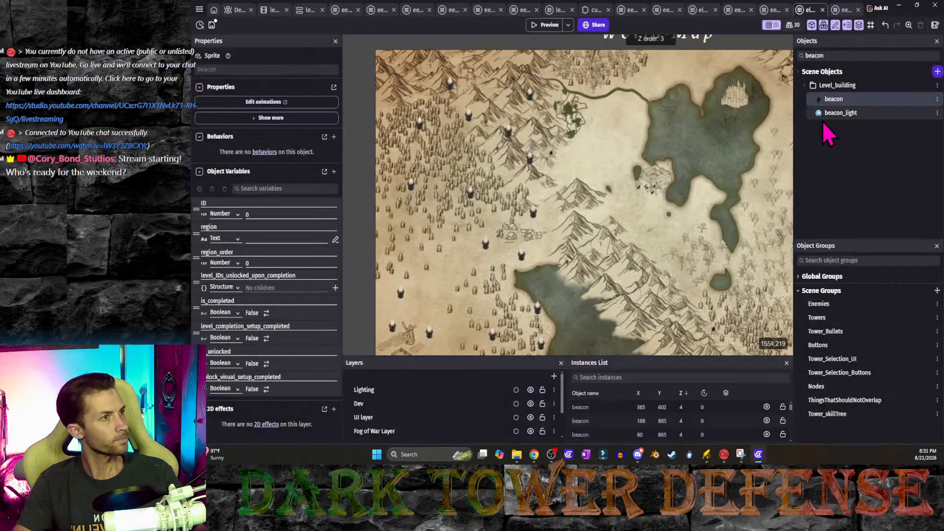
Step: In the ee_world_map events, add two sub-events under the beacon loop and move the is_completed condition into the first one
left_click(847, 11)
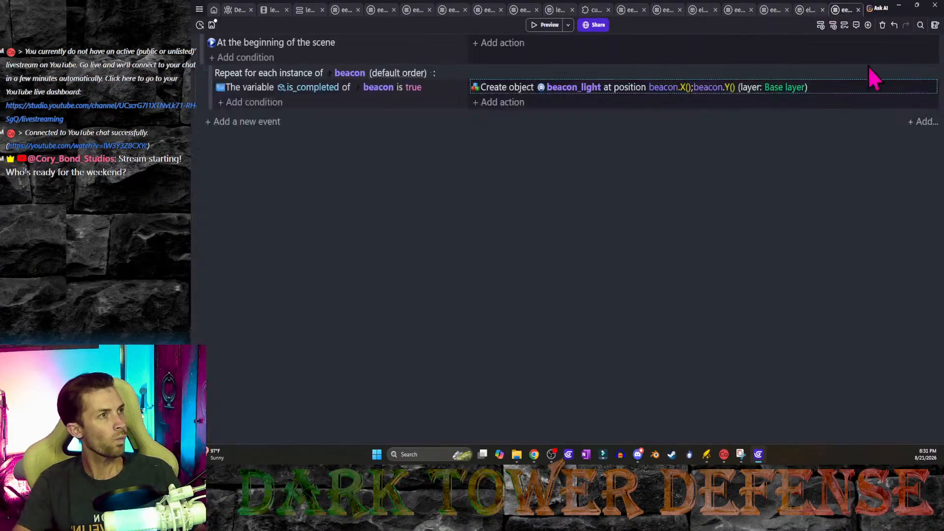
left_click(210, 92)
key("shift+d")
key("shift+d")
left_click(241, 89)
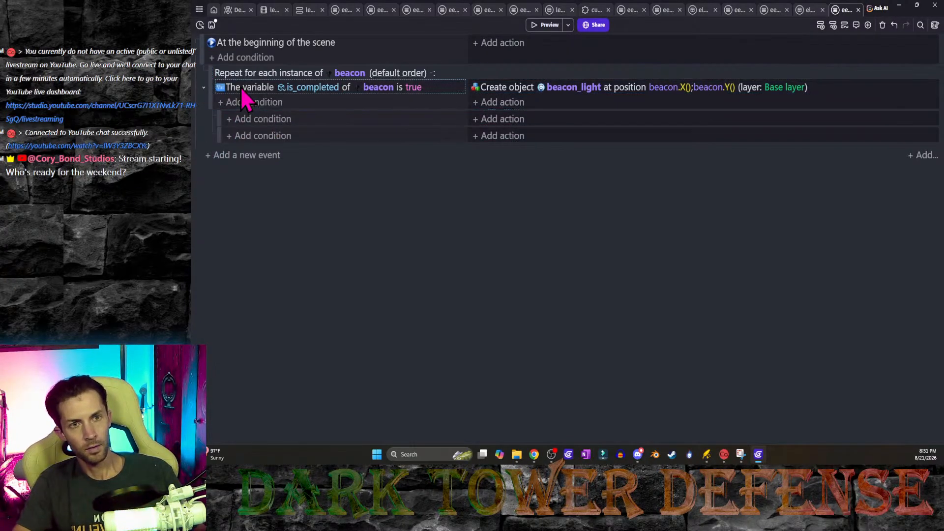
left_click_drag(242, 88, 262, 123)
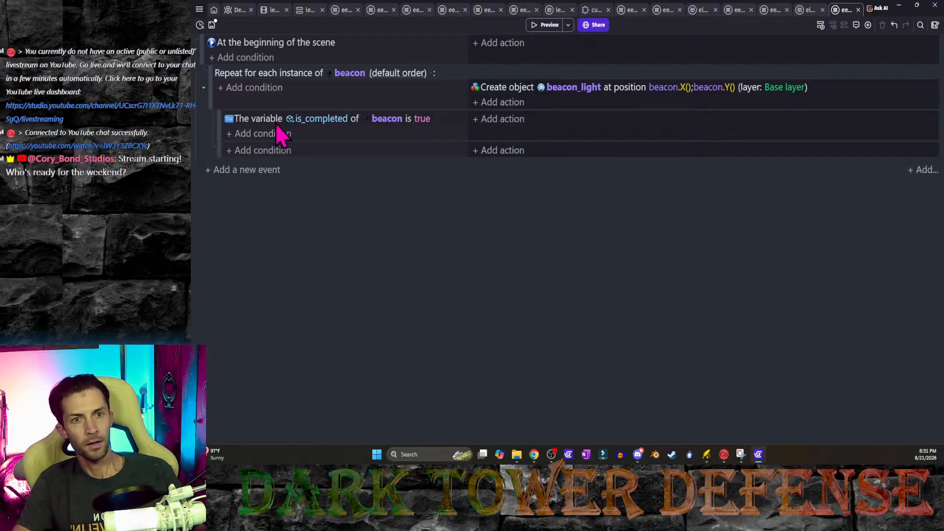
Step: Move the beacon_light creation into the is_completed true sub-event and add an action setting the beacon's animation by name to "completed"
left_click_drag(512, 90, 514, 123)
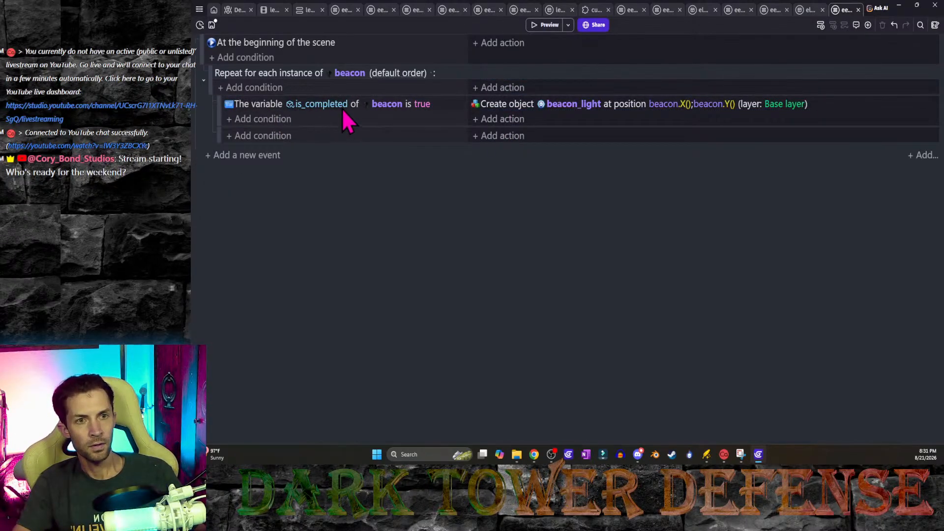
left_click(486, 120)
type("acon")
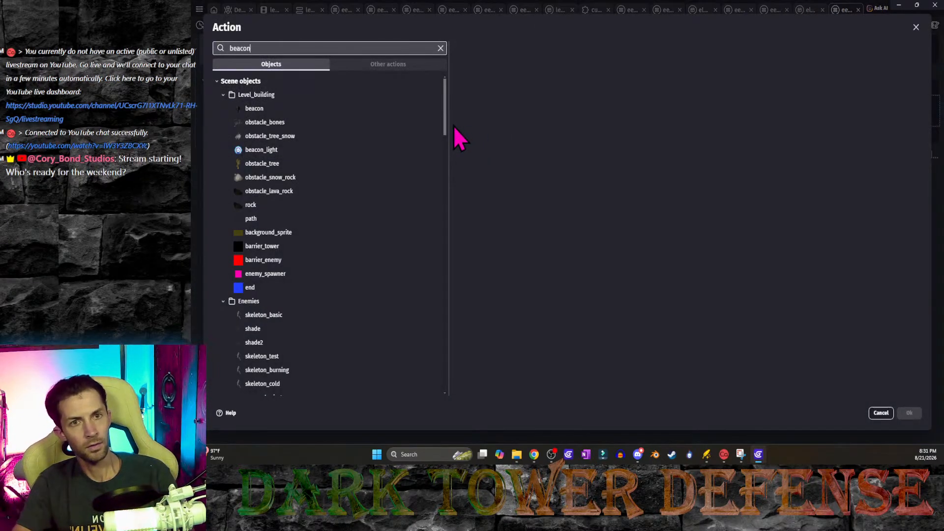
left_click(308, 94)
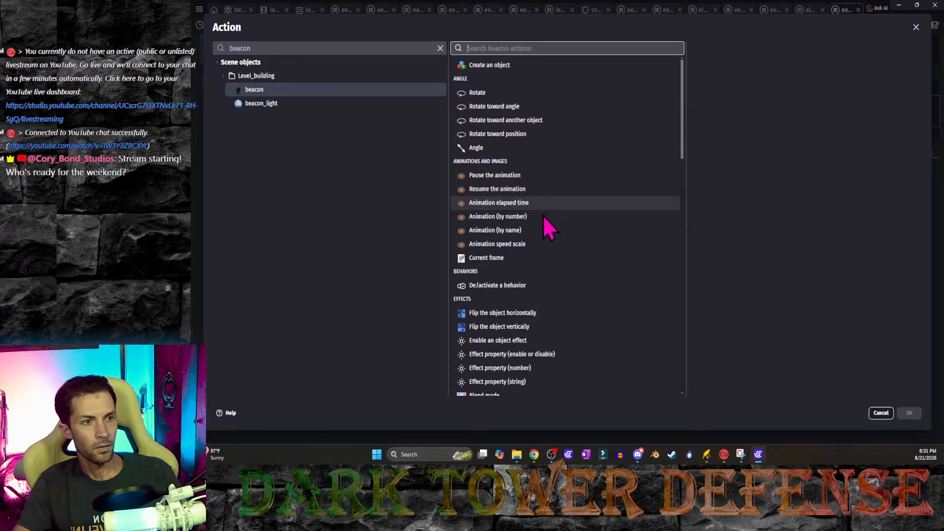
left_click(542, 231)
left_click(738, 177)
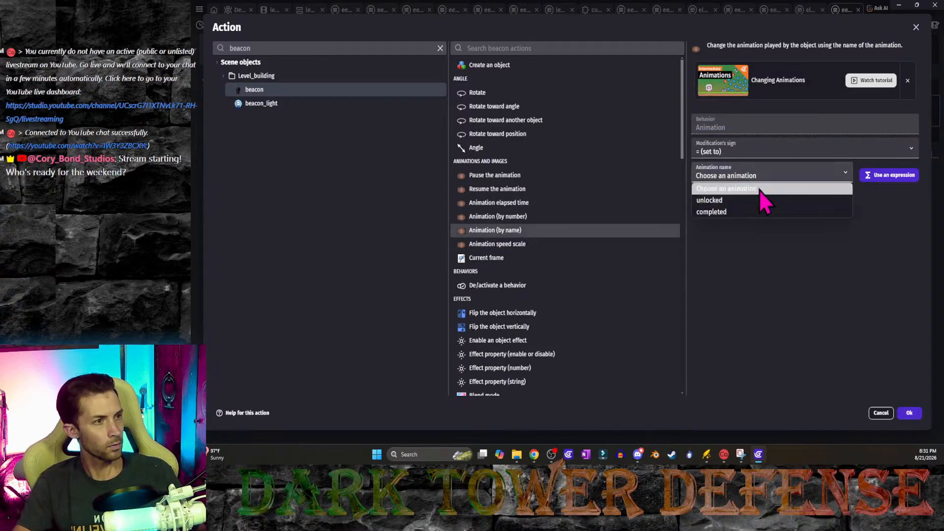
left_click(740, 211)
left_click(910, 414)
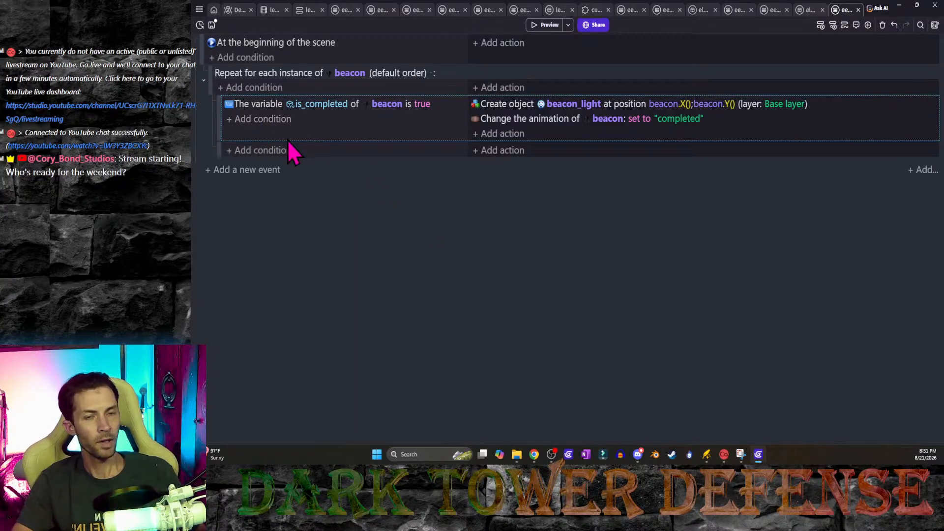
Step: Duplicate the is_completed sub-event, invert the copy's condition to false, and delete the empty sub-event below it
key("ctrl+v")
left_click(422, 150)
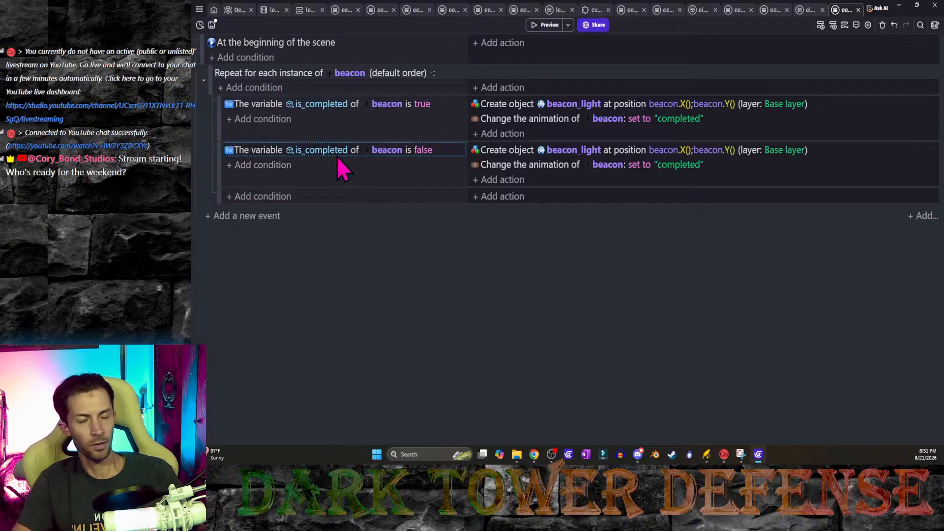
left_click(219, 194)
key("Delete")
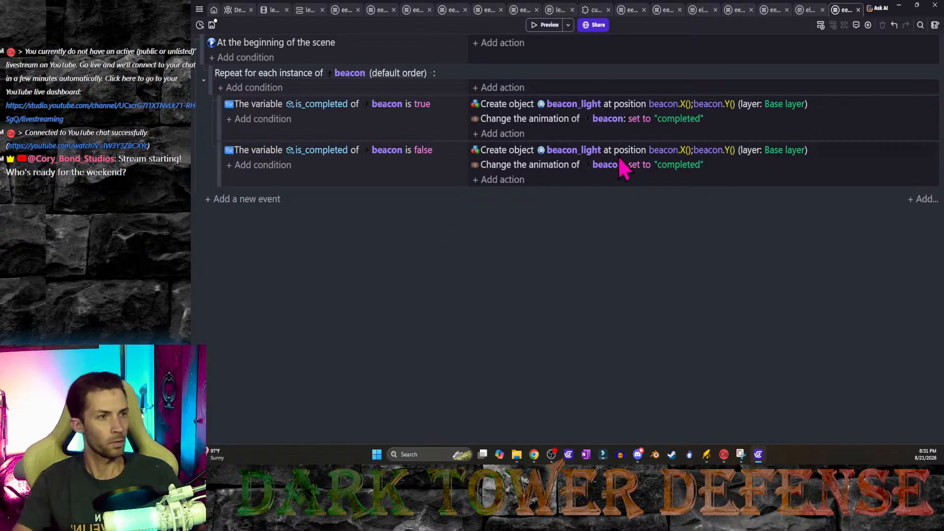
Step: In the is_completed false event, remove the beacon_light creation, set the beacon's animation to "unlocked", and save the project
left_click(503, 155)
key("Delete")
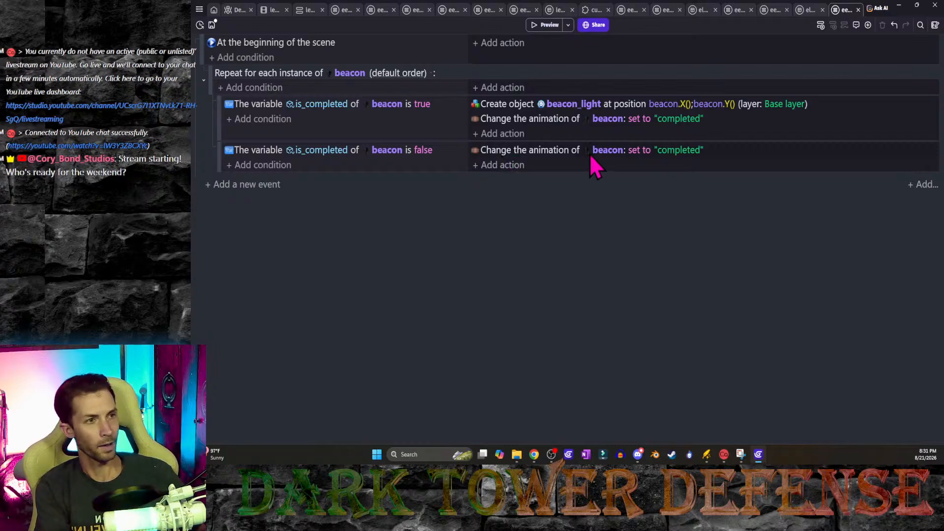
left_click(678, 150)
left_click(664, 191)
left_click(646, 219)
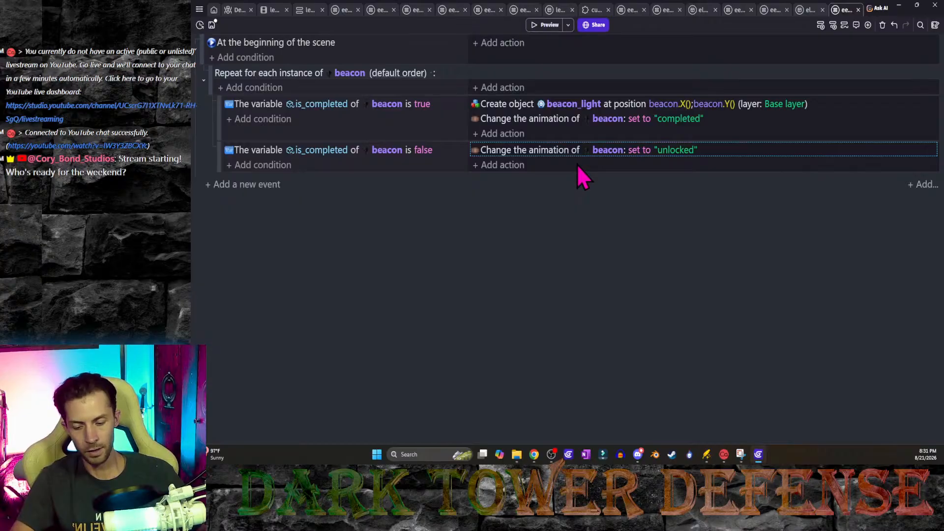
key("ctrl+s")
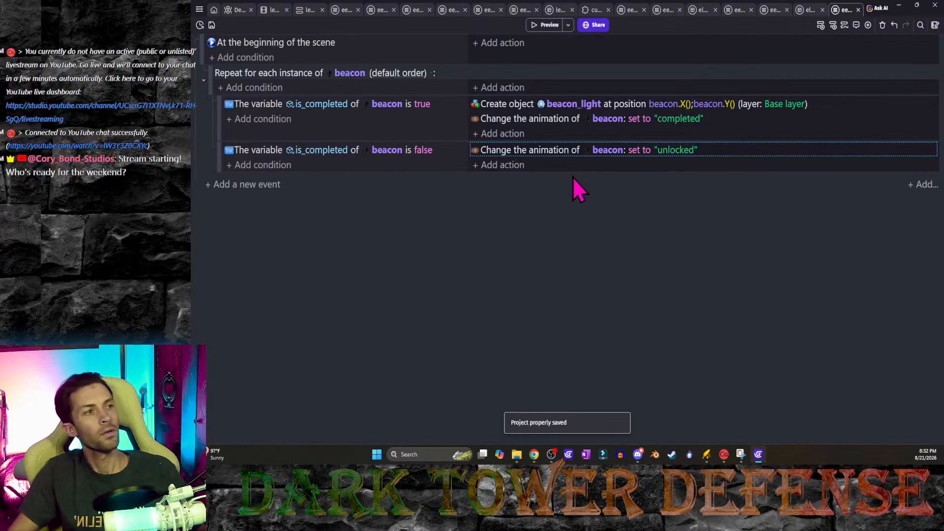
Step: In the world map level scene, set is_completed to True on the beacon instances at 385;602 and 510;638
left_click(810, 9)
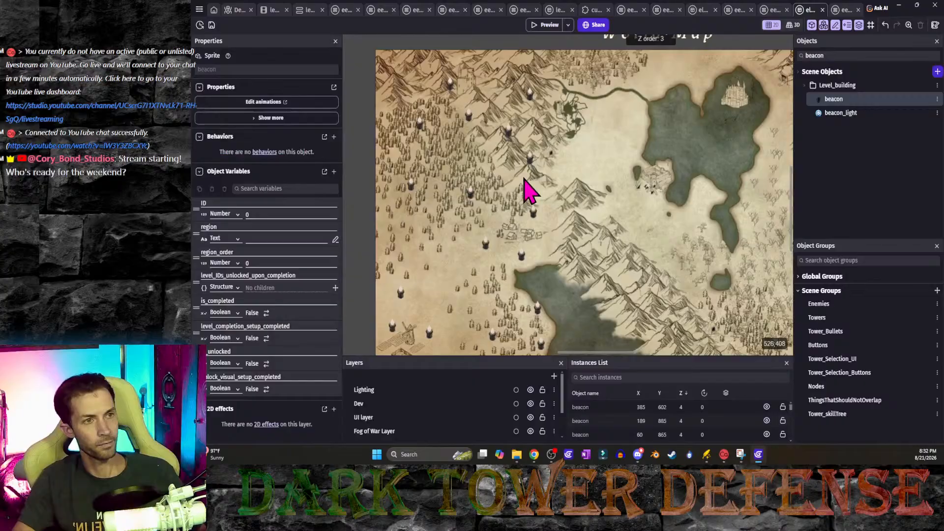
middle_click_drag(527, 190, 581, 153)
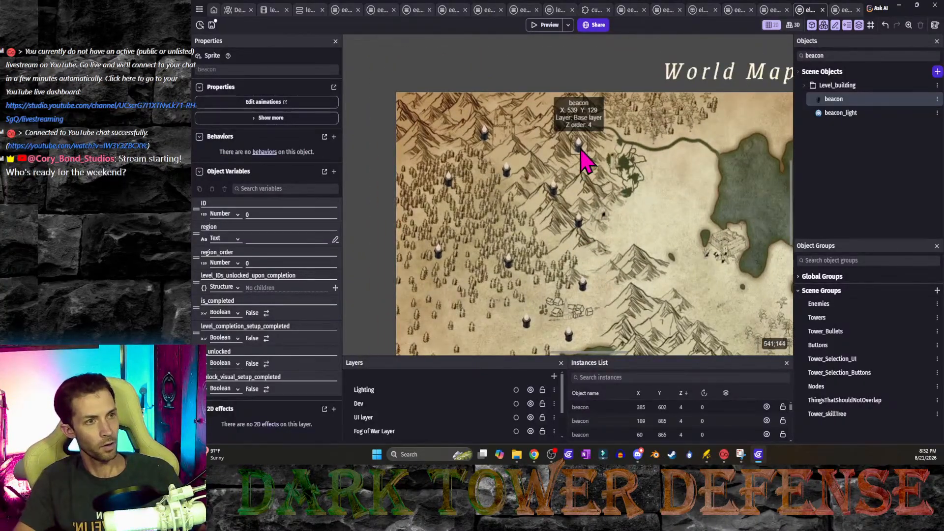
left_click(581, 151)
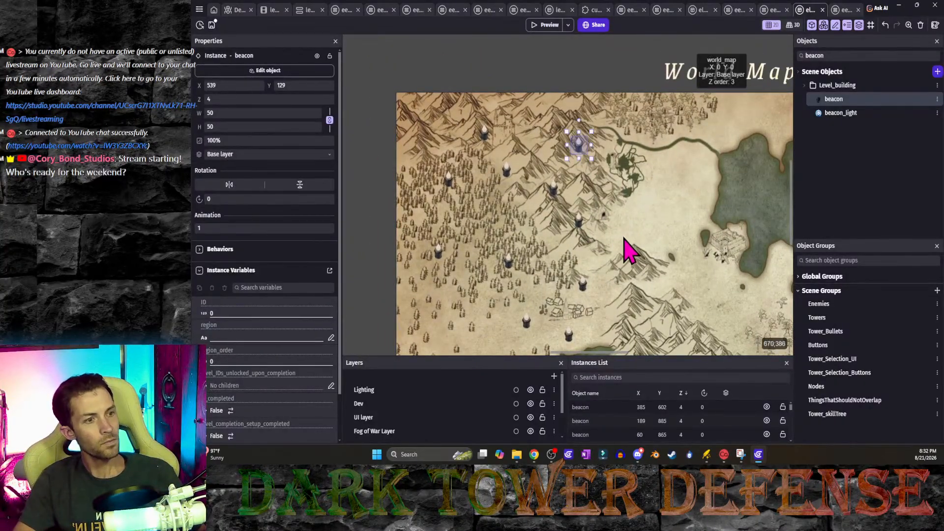
middle_click_drag(625, 242, 649, 152)
scroll(645, 196, "down", 3)
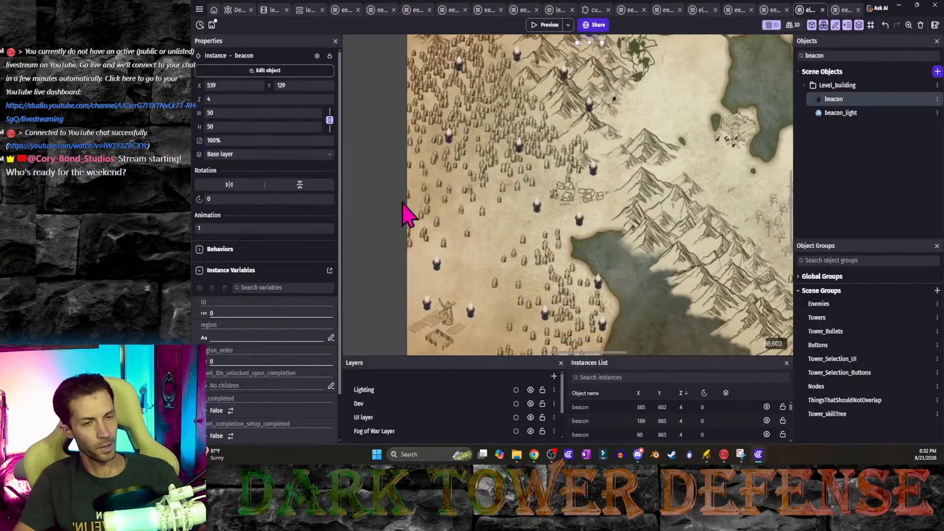
left_click(533, 238)
middle_click_drag(536, 227, 527, 225)
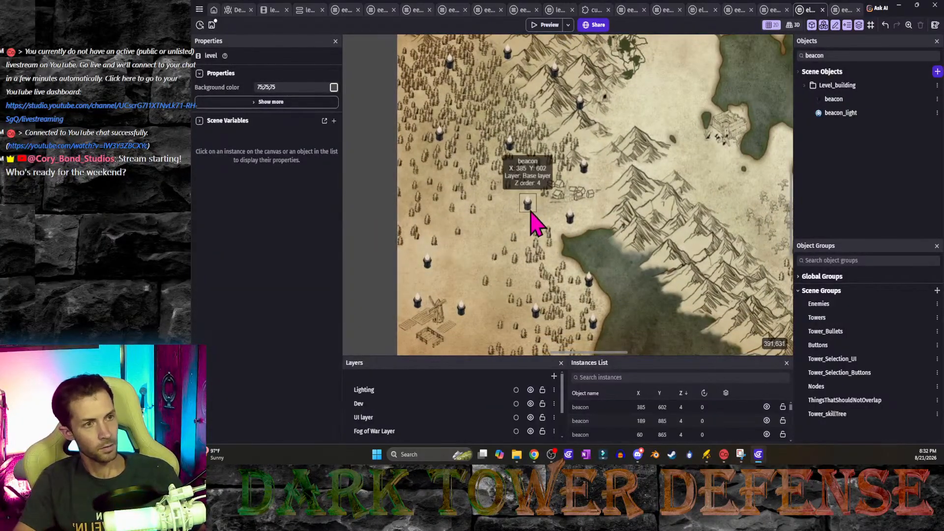
left_click(530, 215)
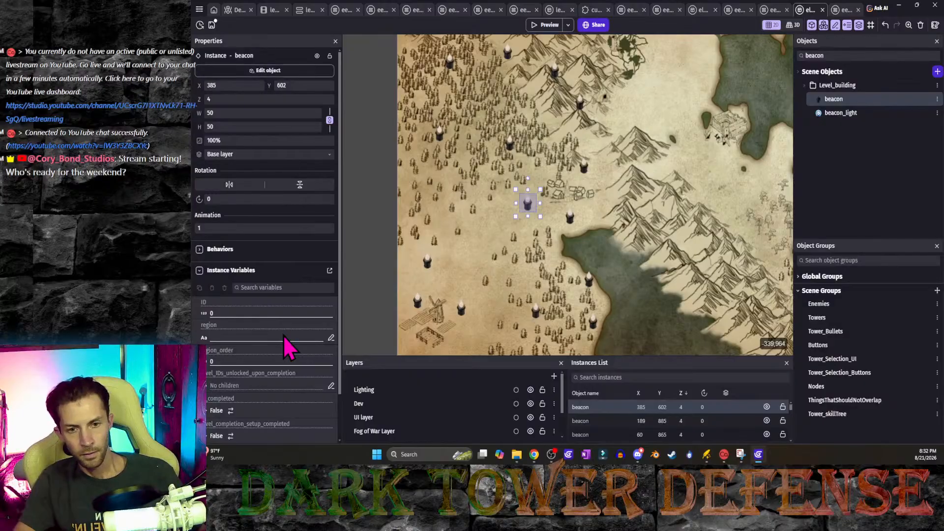
scroll(284, 337, "down", 1)
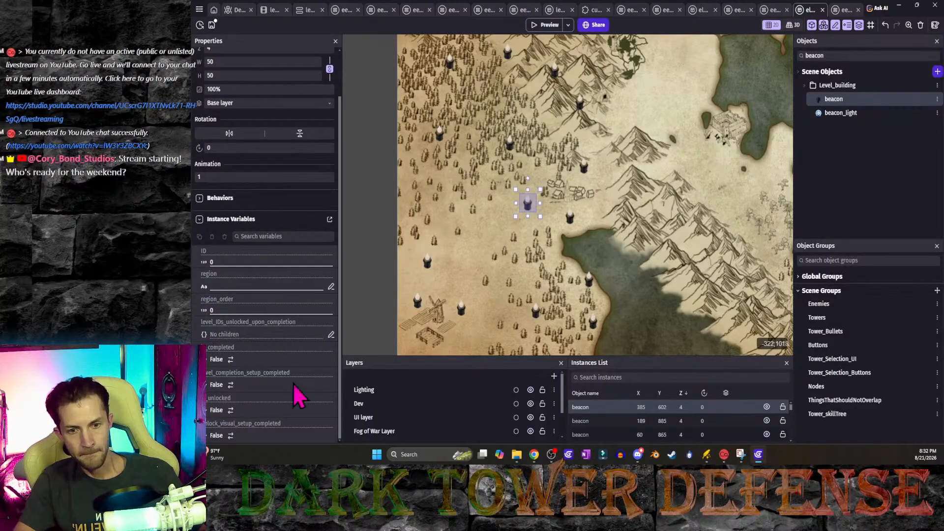
scroll(238, 374, "down", 1)
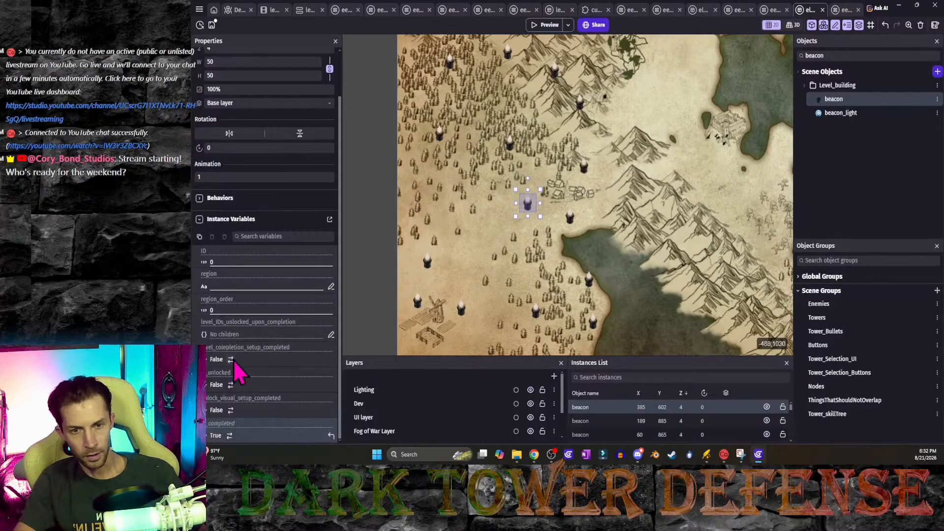
left_click(574, 224)
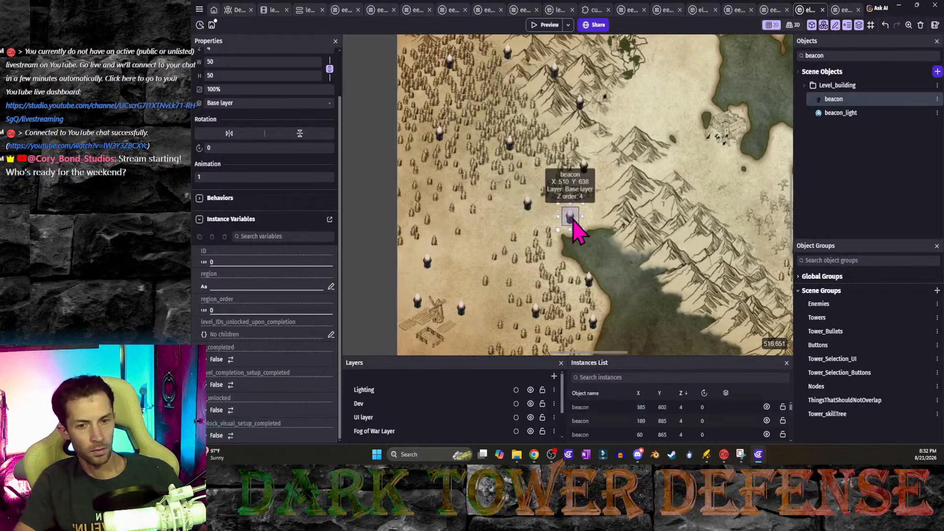
left_click(230, 360)
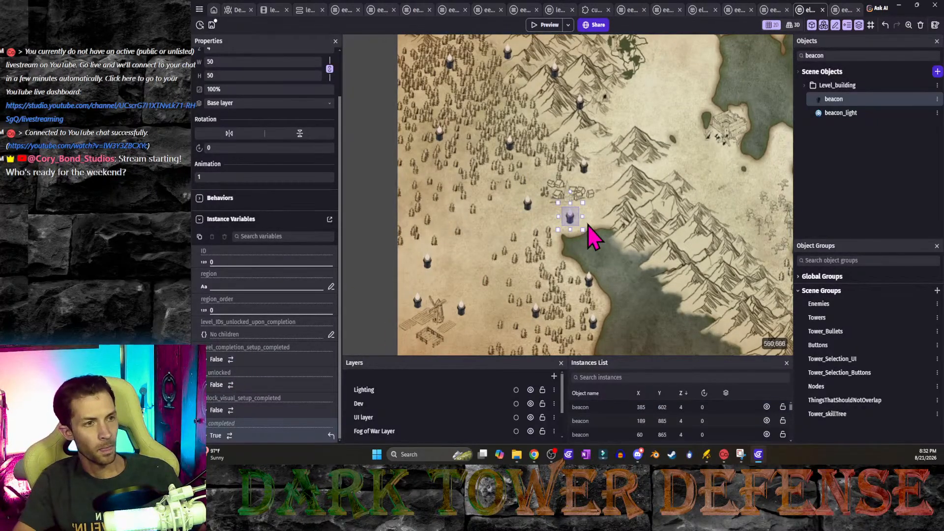
Step: Set is_completed to True on the beacons northeast of the ruined village, in the forest northwest of it, and in the southern woods
left_click(589, 175)
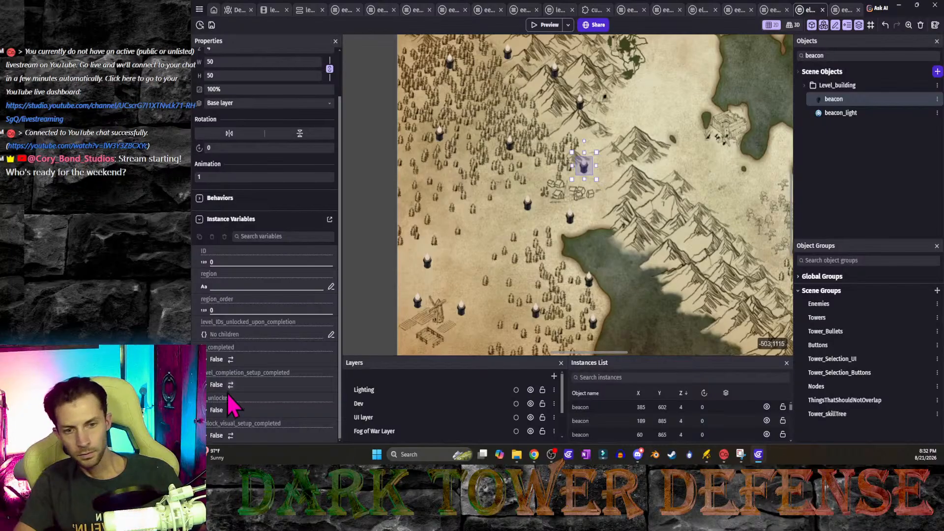
left_click(228, 359)
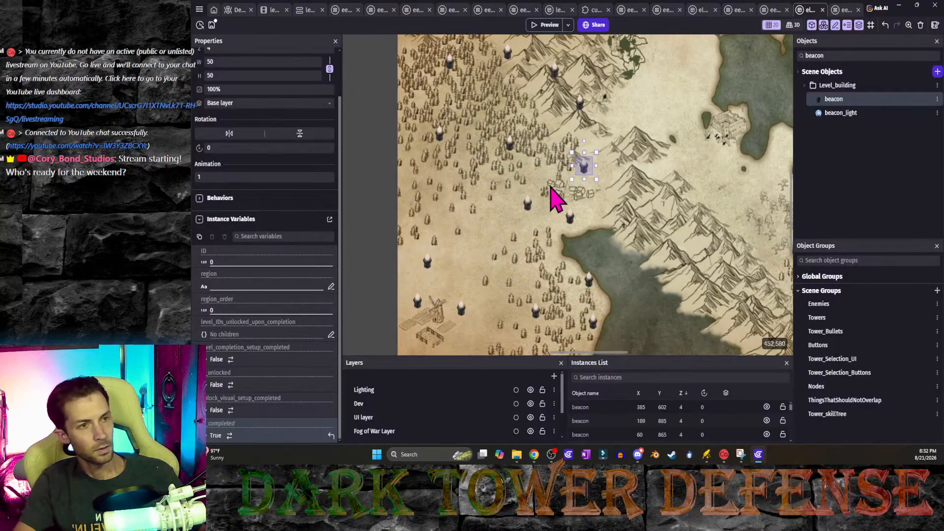
left_click(511, 147)
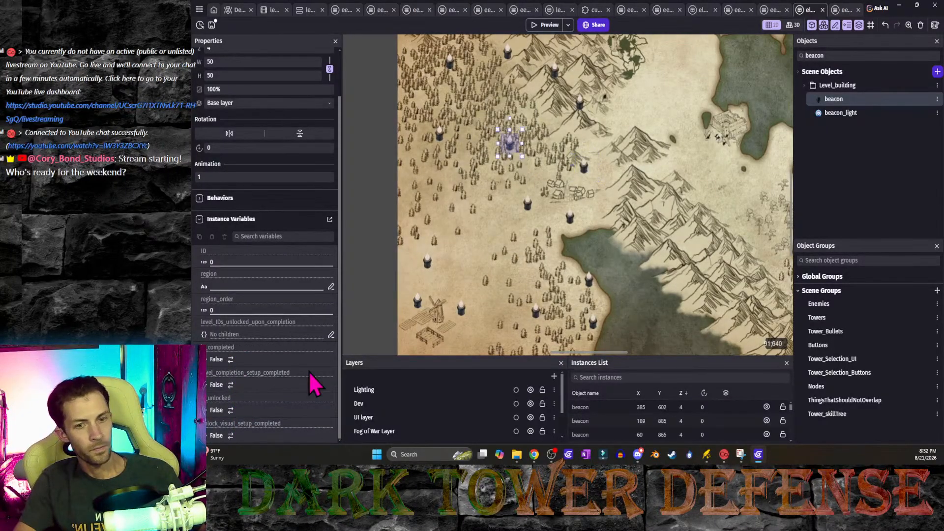
left_click(230, 360)
middle_click_drag(556, 243, 591, 256)
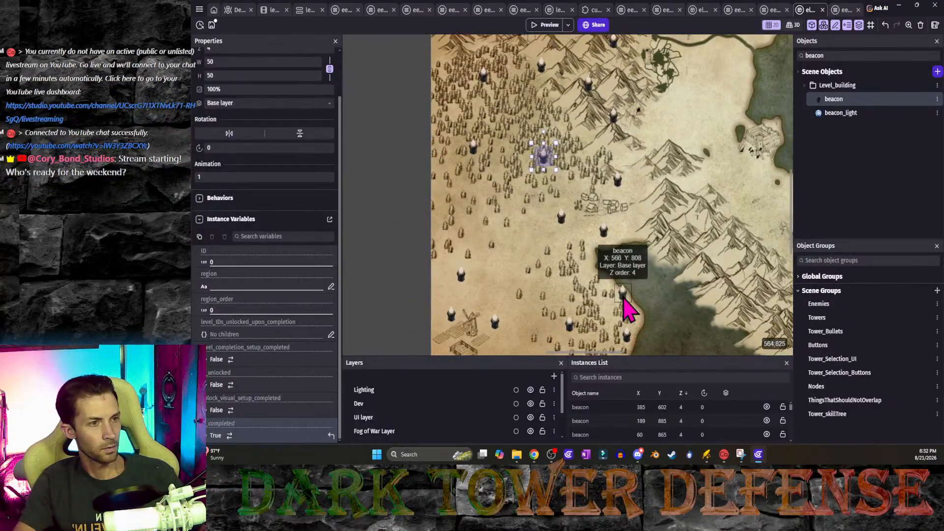
left_click(571, 327)
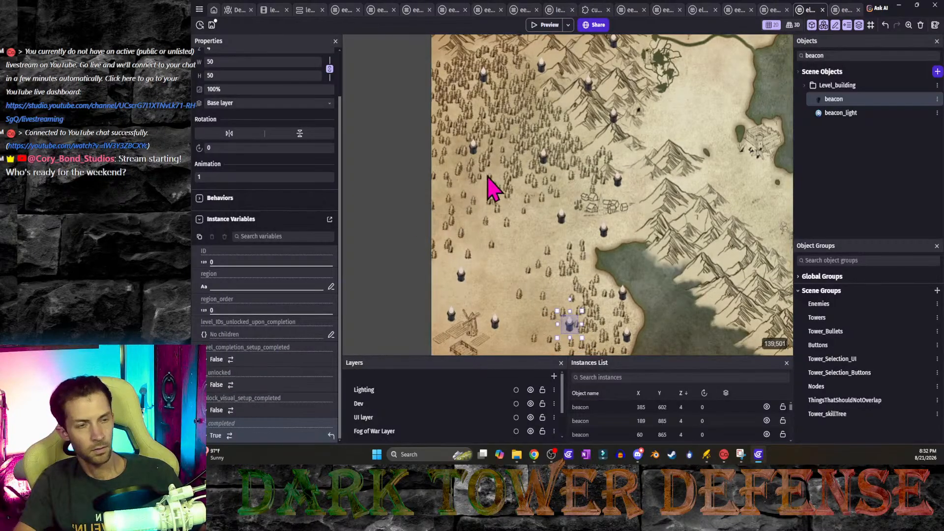
Step: Set is_completed to True on the beacon at the forest's western edge and the one between the northern forest and mountains, then deselect
middle_click_drag(491, 190, 517, 228)
left_click(499, 197)
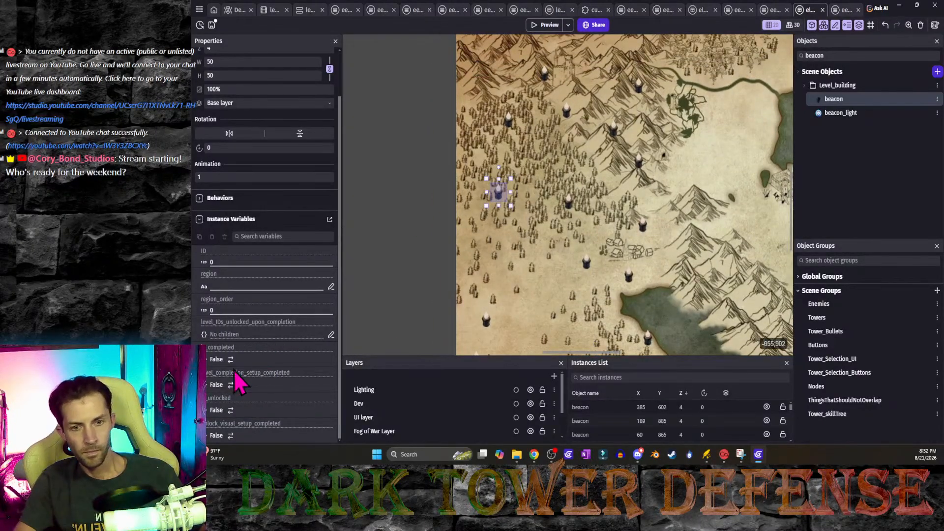
left_click(231, 360)
middle_click_drag(582, 189, 551, 254)
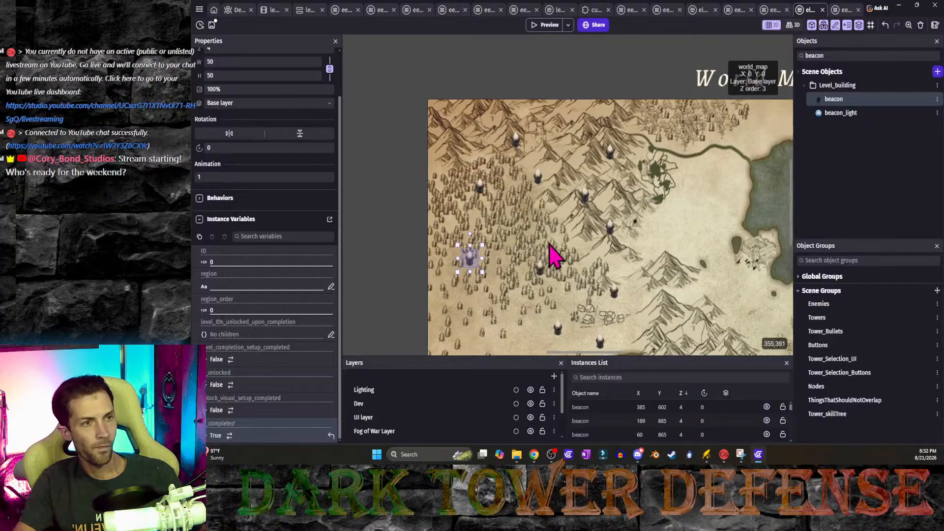
left_click(539, 181)
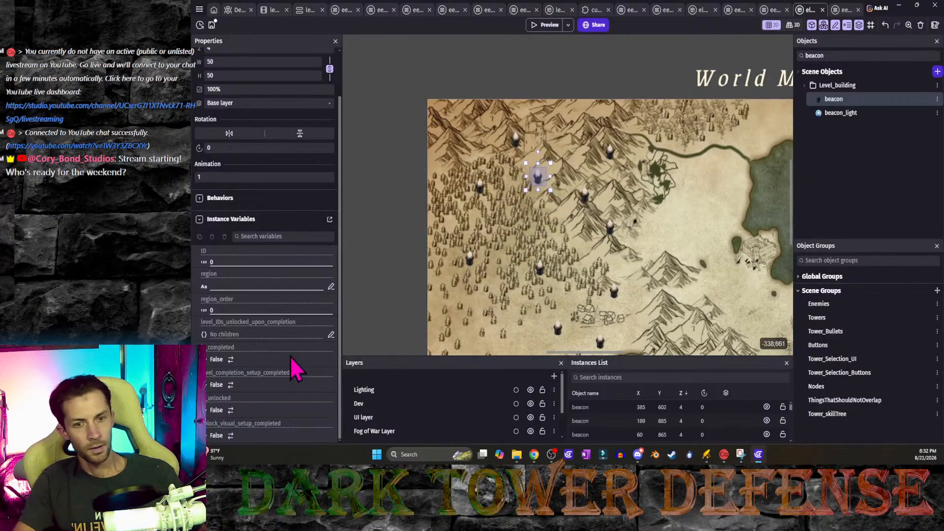
left_click(231, 359)
middle_click_drag(649, 291, 628, 227)
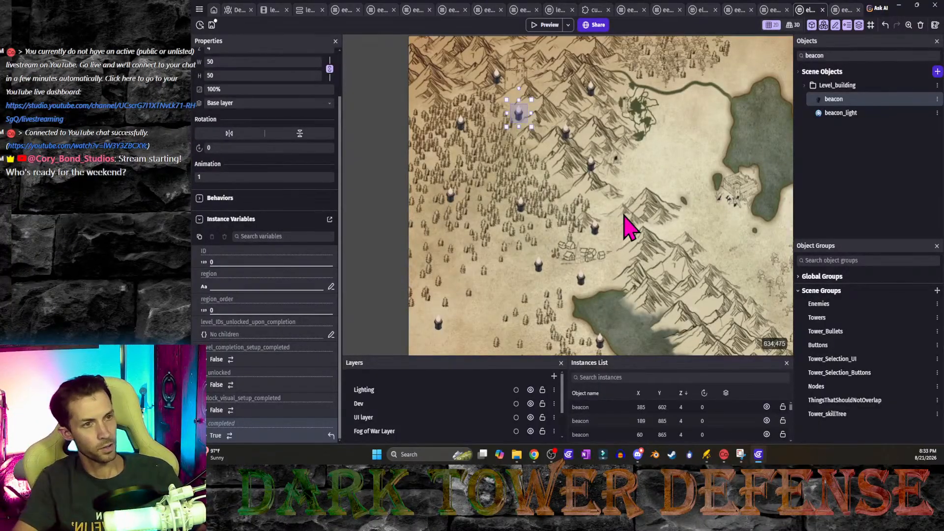
middle_click_drag(679, 227, 662, 229)
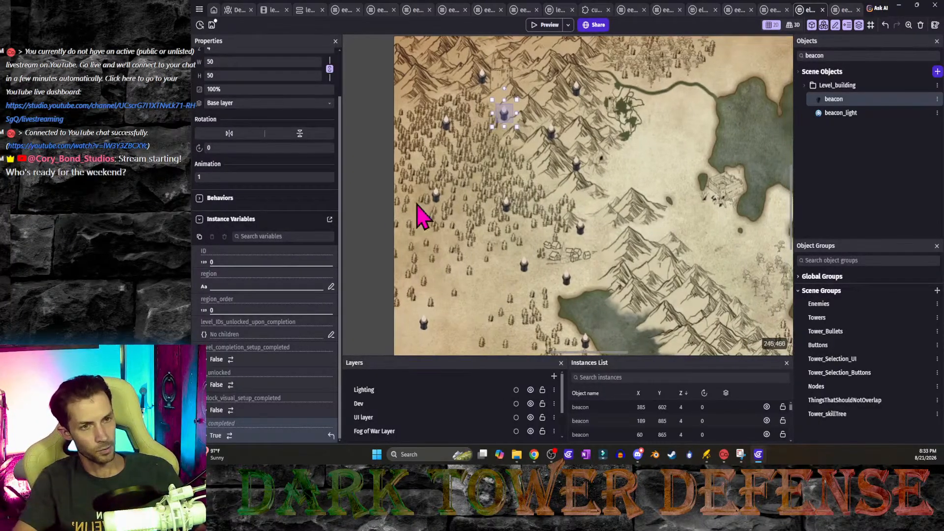
left_click(359, 208)
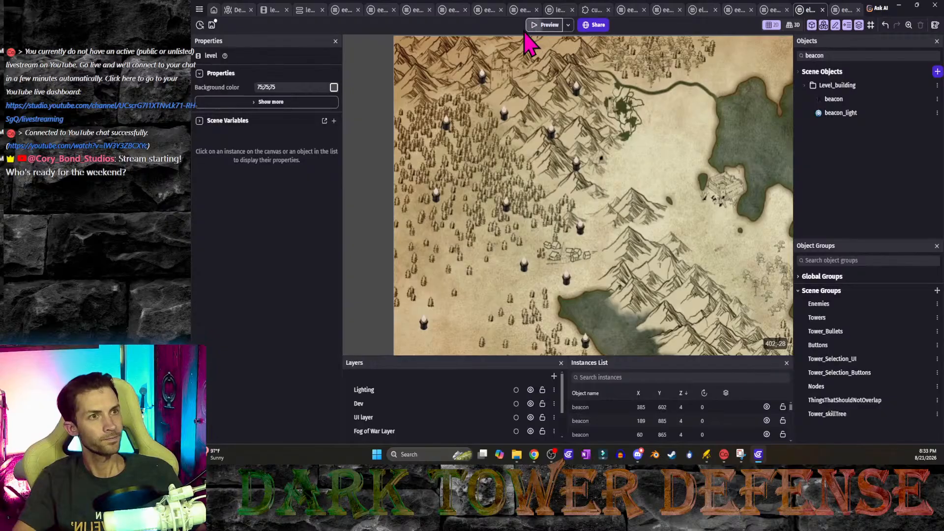
Step: Preview the level, place two white light towers on the map to compare the beacons, then return to the ee_world_map events
left_click(544, 25)
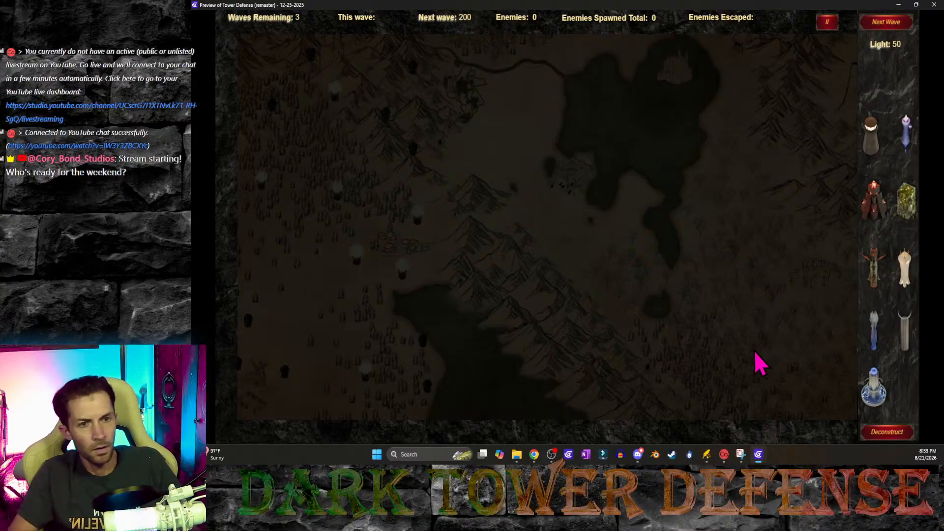
mouse_move(891, 267)
left_click_drag(894, 275, 322, 300)
left_click(447, 152)
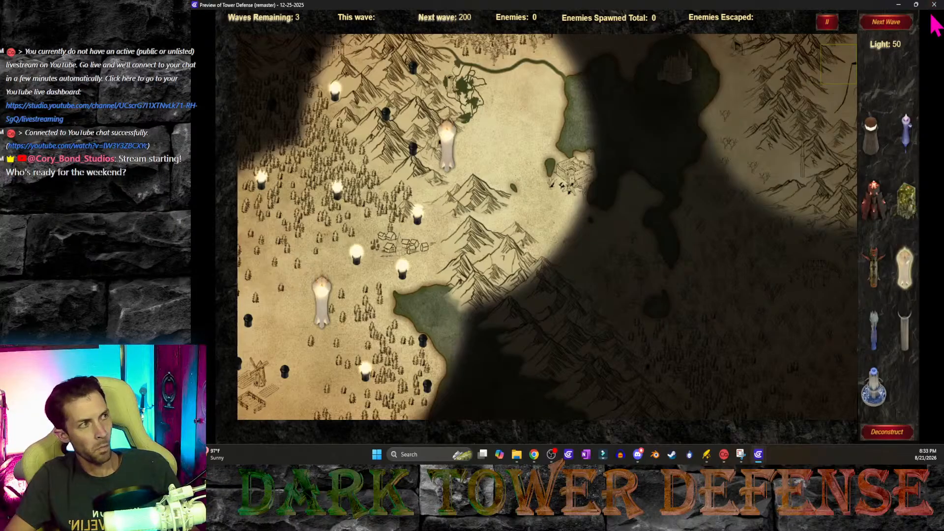
left_click(936, 6)
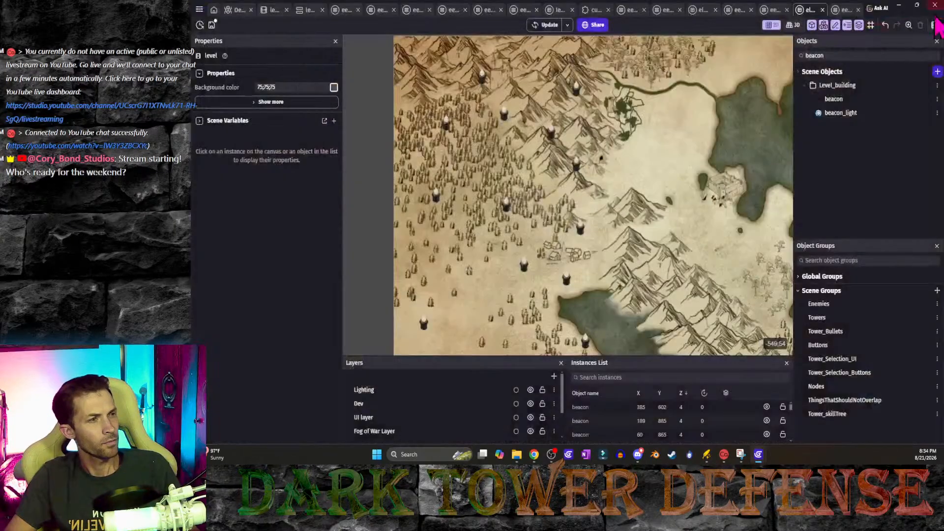
left_click(844, 10)
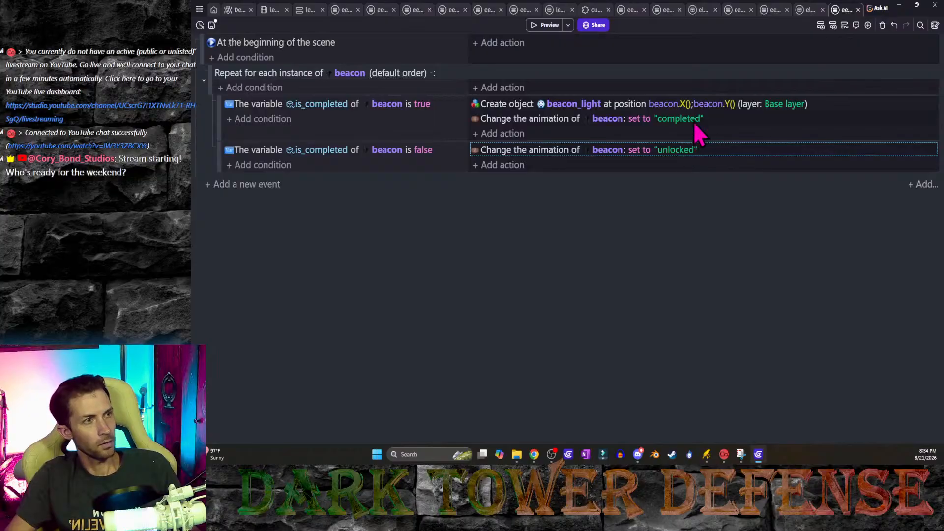
Step: For the completed beacons, set the layer of the action that creates beacon_light to "Lighting"
left_click(794, 110)
left_click(795, 125)
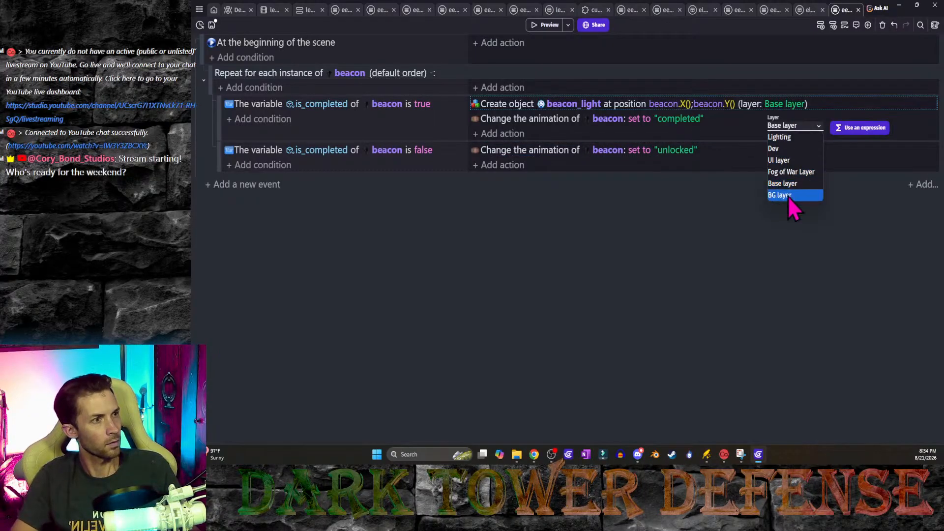
left_click(807, 135)
left_click(631, 74)
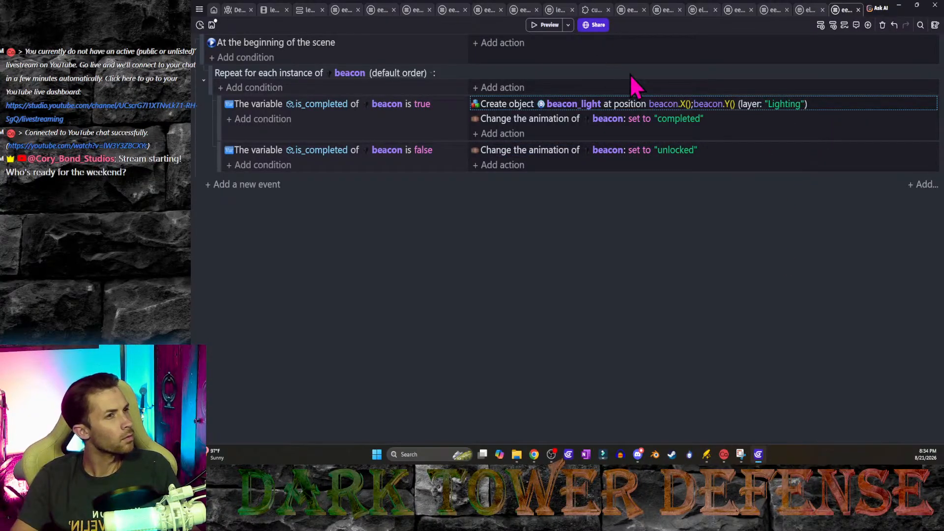
Step: Preview the level and place white light towers beside the lake and in the northern forest to check the beacon lights
left_click(544, 26)
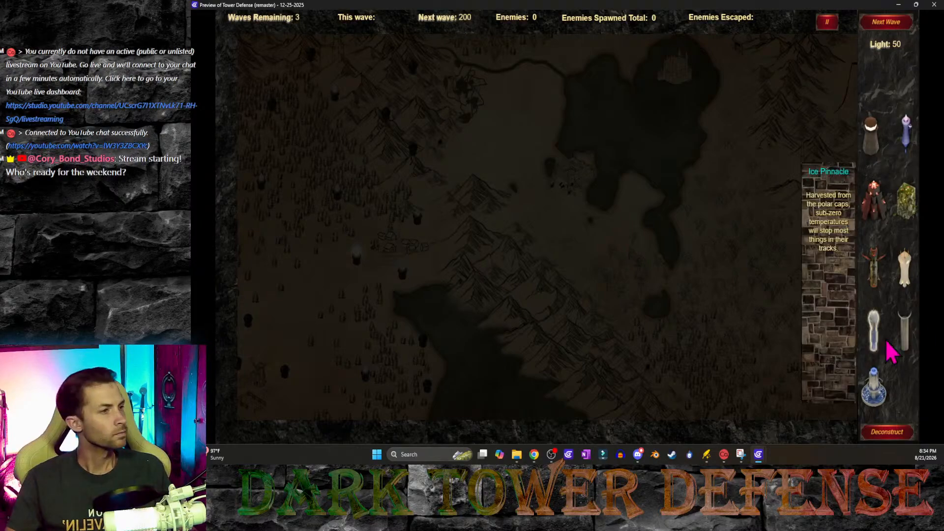
left_click(908, 278)
left_click(387, 317)
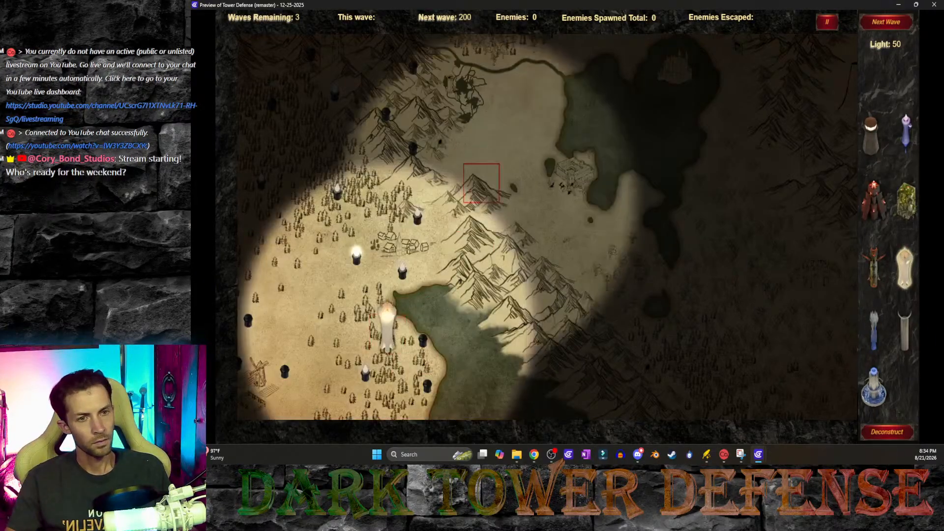
left_click(322, 115)
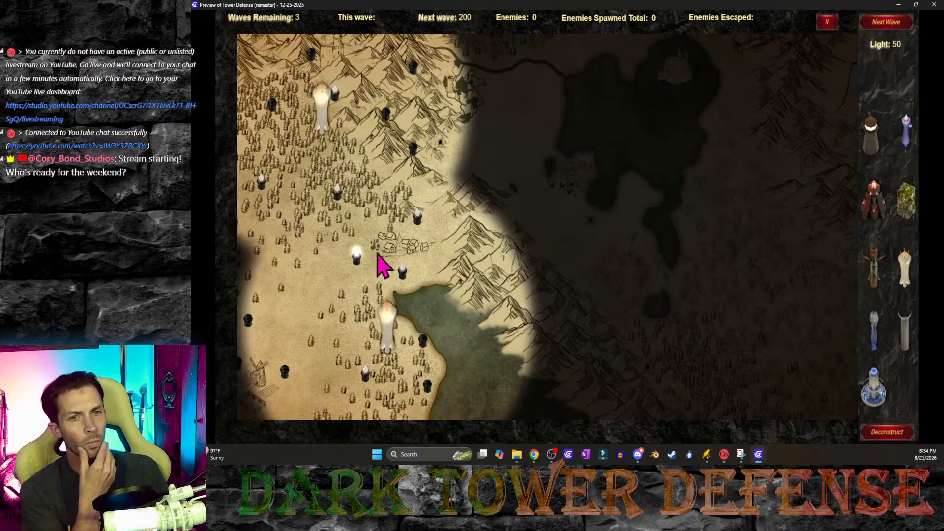
Step: Move the preview aside and inspect the position and layer of several beacon_light instances in the debugger
left_click_drag(781, 3, 143, 240)
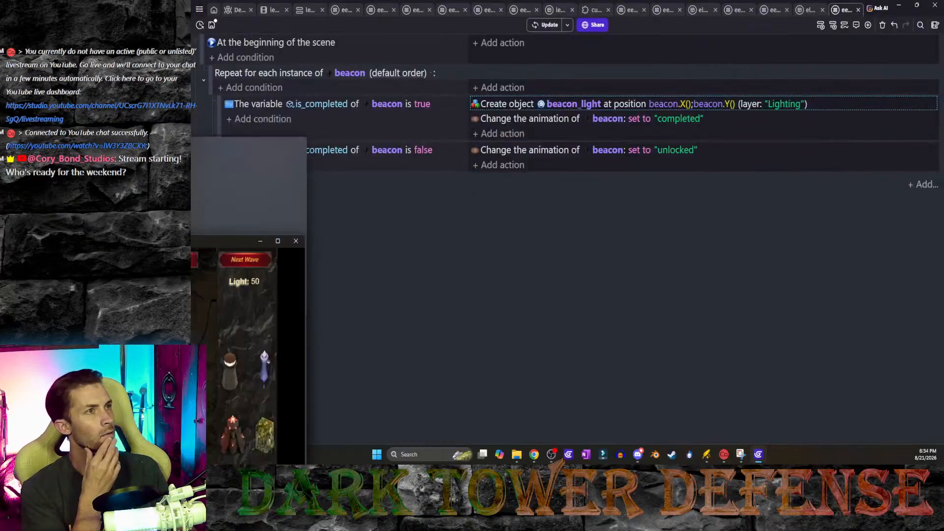
left_click(239, 10)
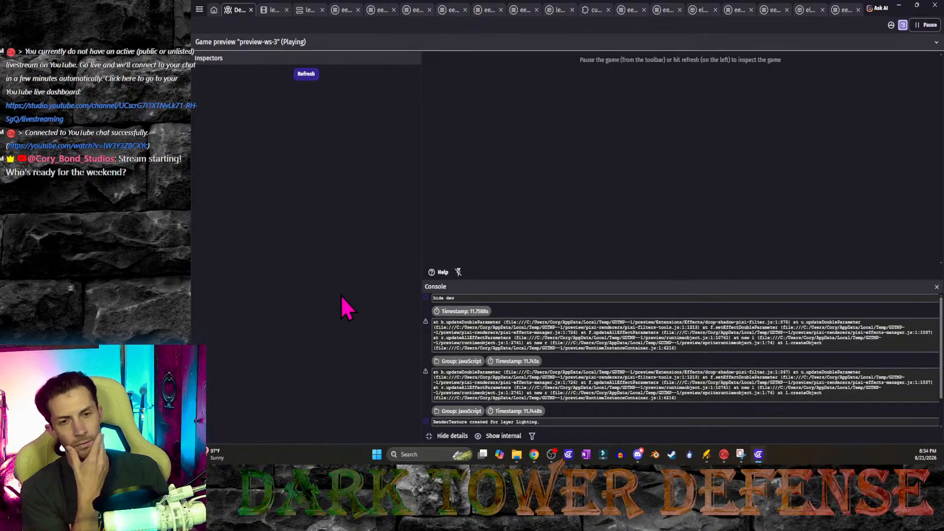
scroll(294, 301, "down", 1)
scroll(293, 302, "down", 10)
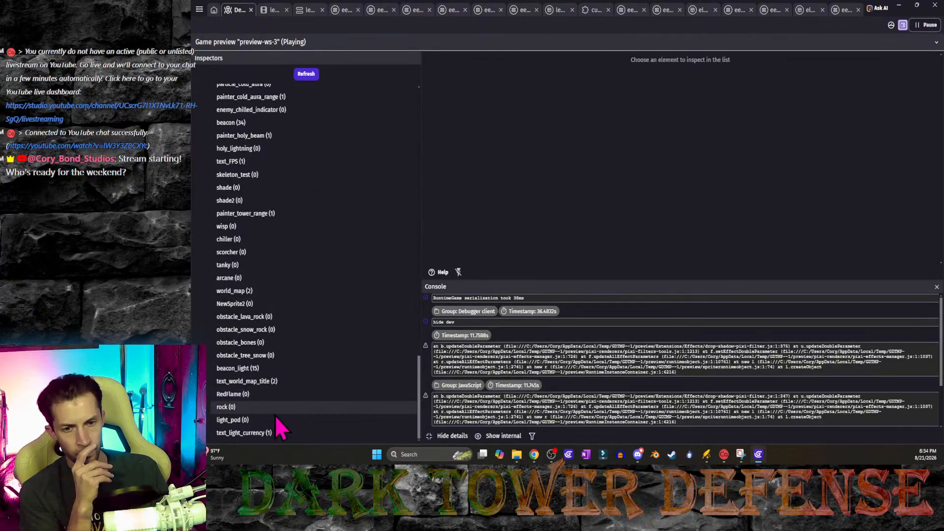
left_click(277, 373)
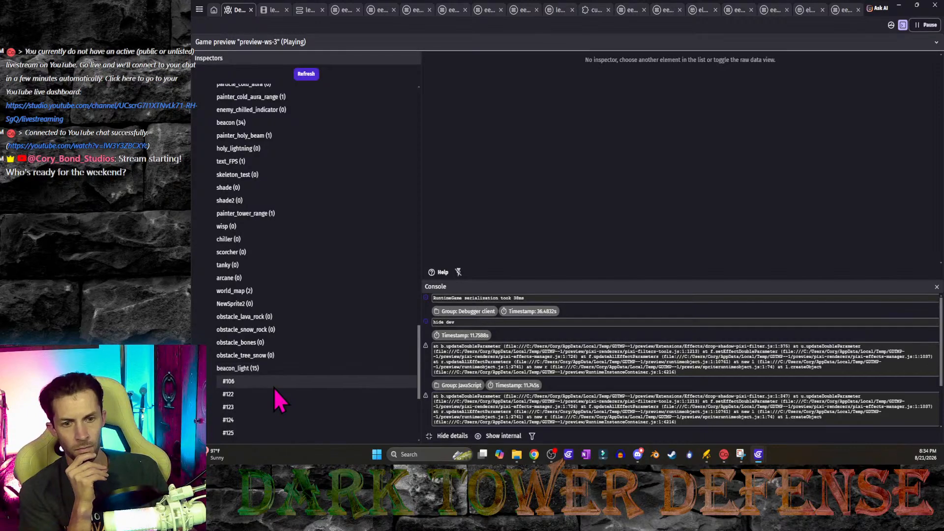
left_click(273, 386)
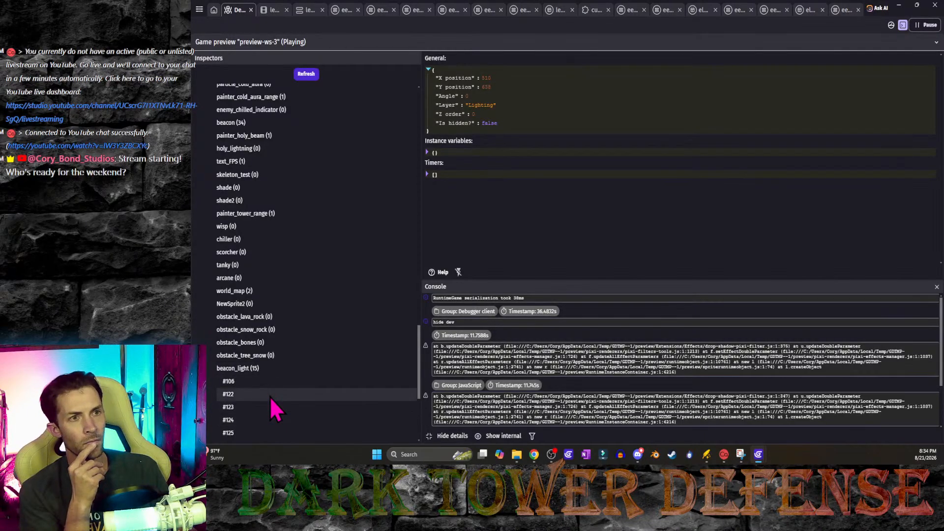
left_click(269, 397)
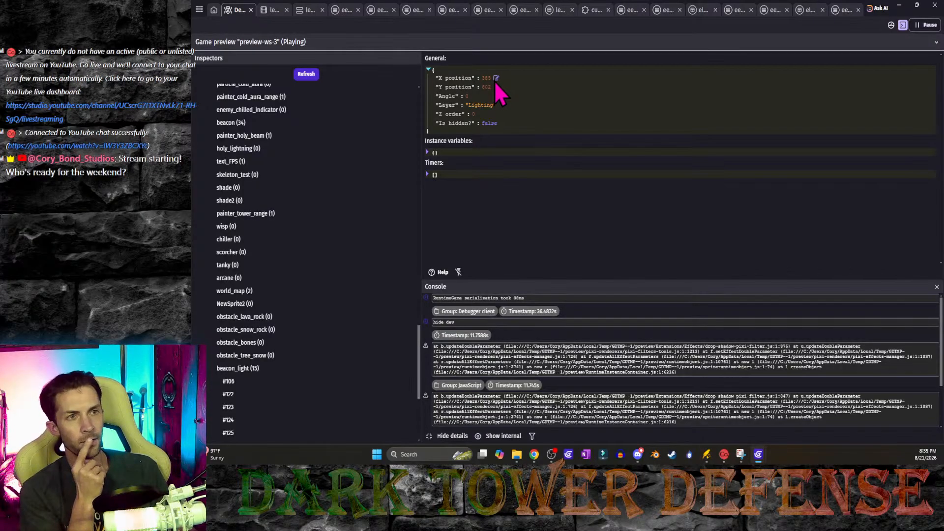
left_click(250, 405)
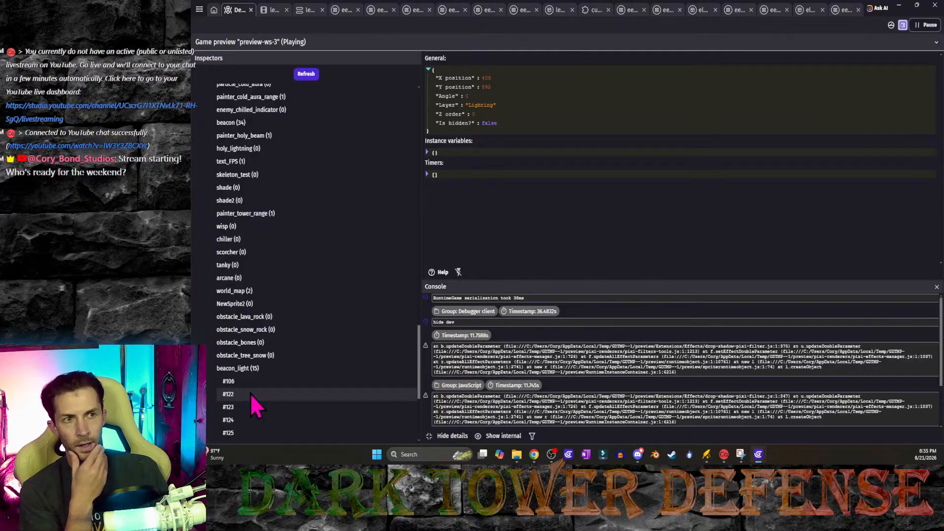
left_click(247, 404)
scroll(247, 397, "down", 5)
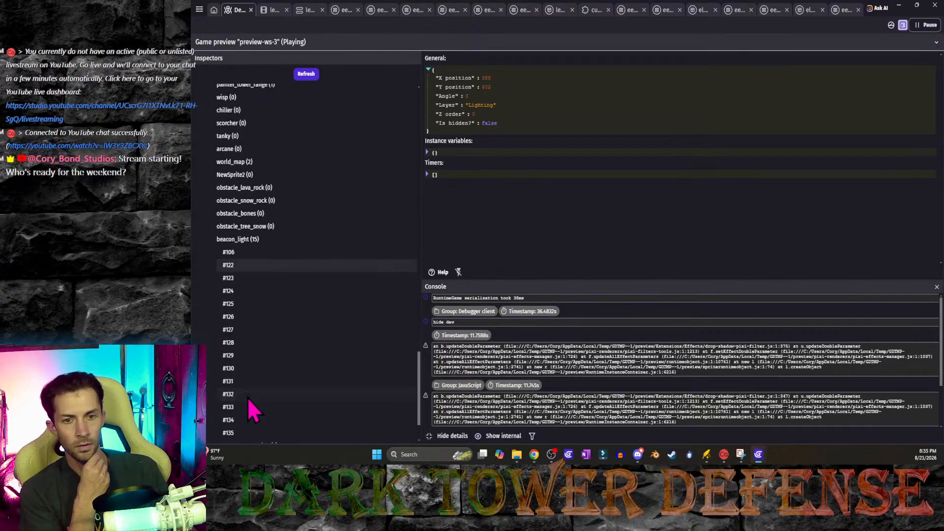
left_click(252, 359)
scroll(249, 373, "down", 5)
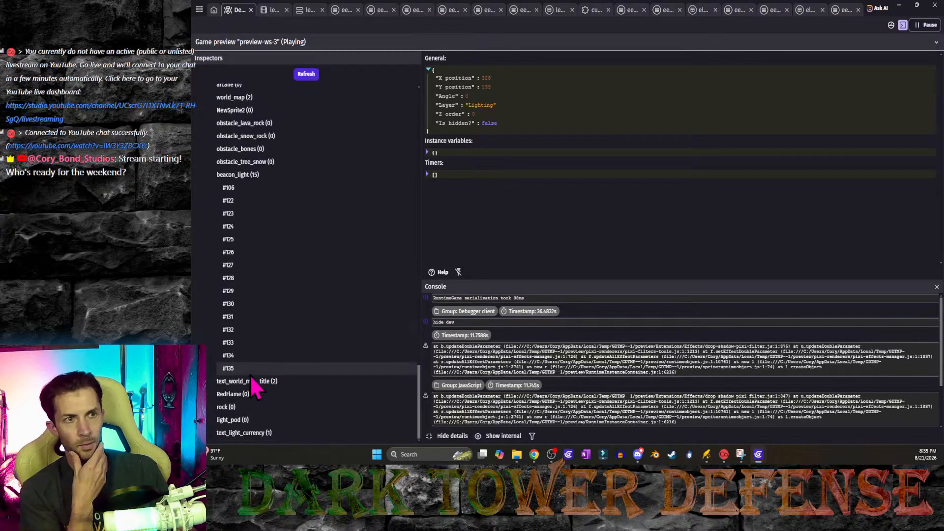
mouse_move(9, 98)
left_mouse_down()
mouse_move(143, 109)
mouse_move(180, 133)
mouse_move(5, 105)
left_mouse_up()
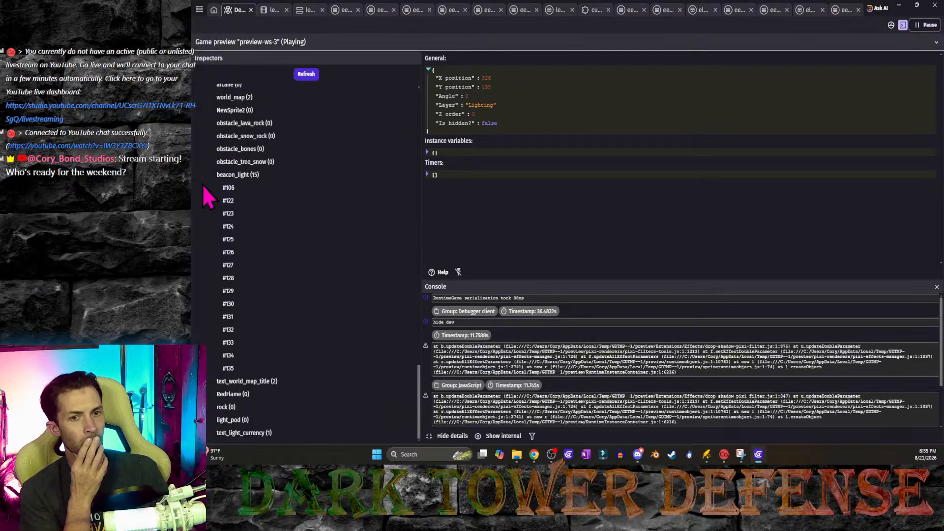
left_click(267, 237)
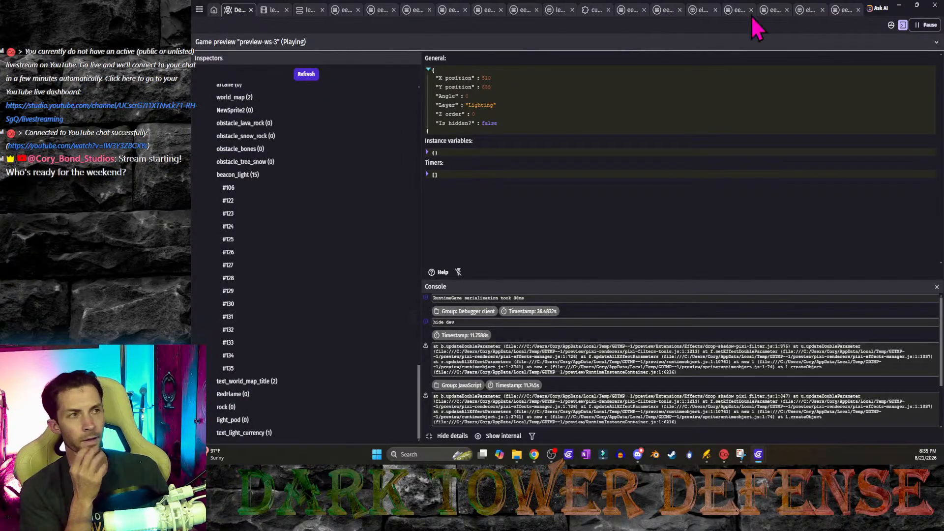
Step: Return to the ee_world_map events, bring the preview back and examine the beacons at different zoom levels
left_click(849, 13)
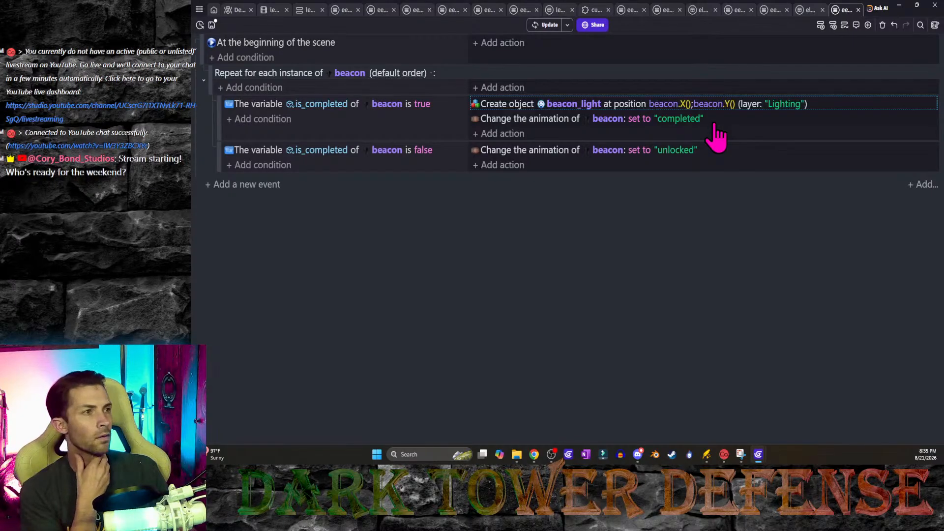
key("F5")
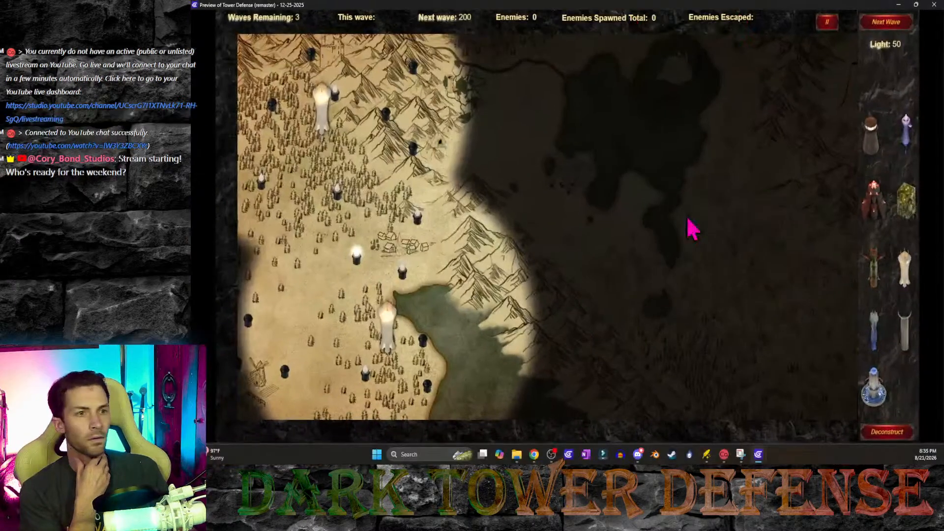
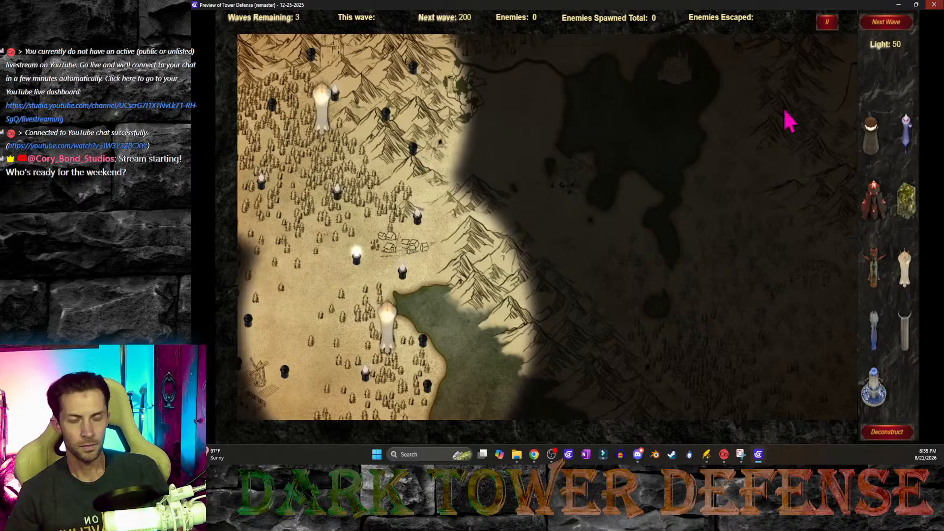
scroll(309, 392, "up", 6)
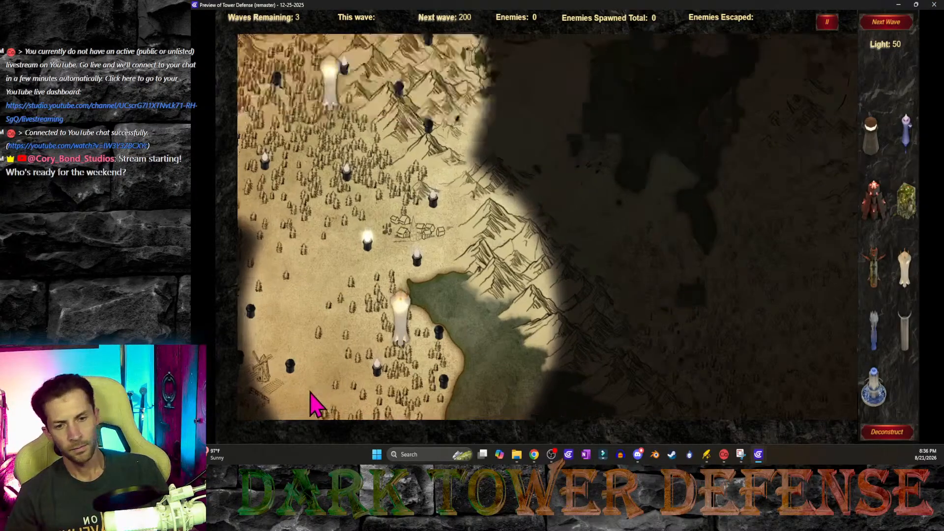
scroll(305, 391, "down", 4)
scroll(304, 394, "down", 2)
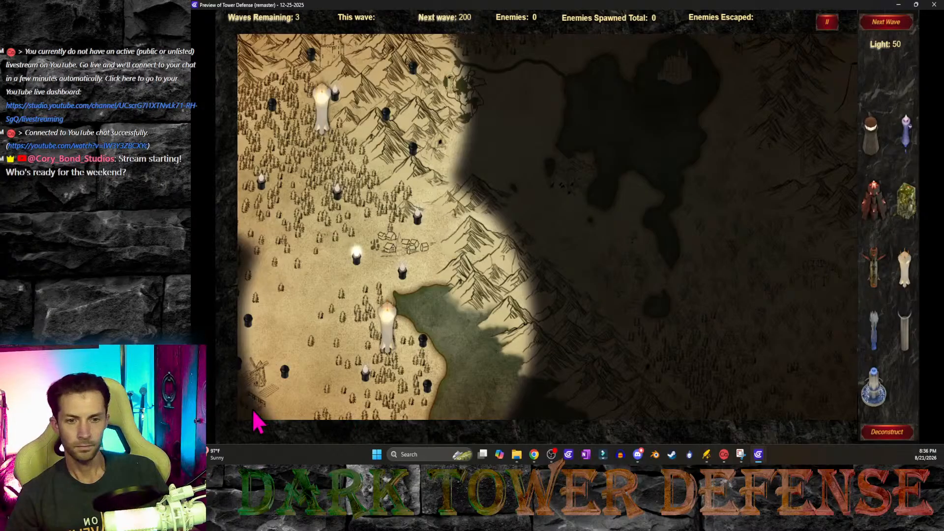
Step: Close the preview and save the project
left_click(934, 5)
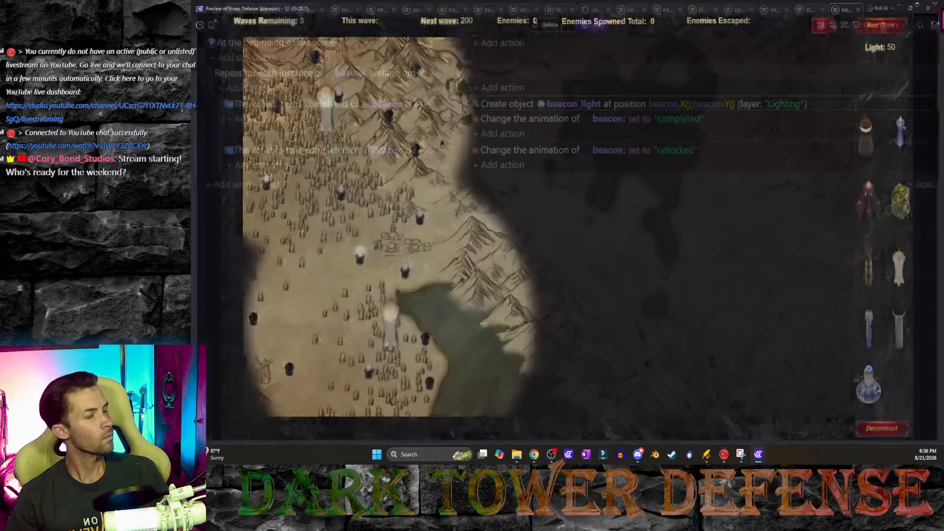
key("ctrl+s")
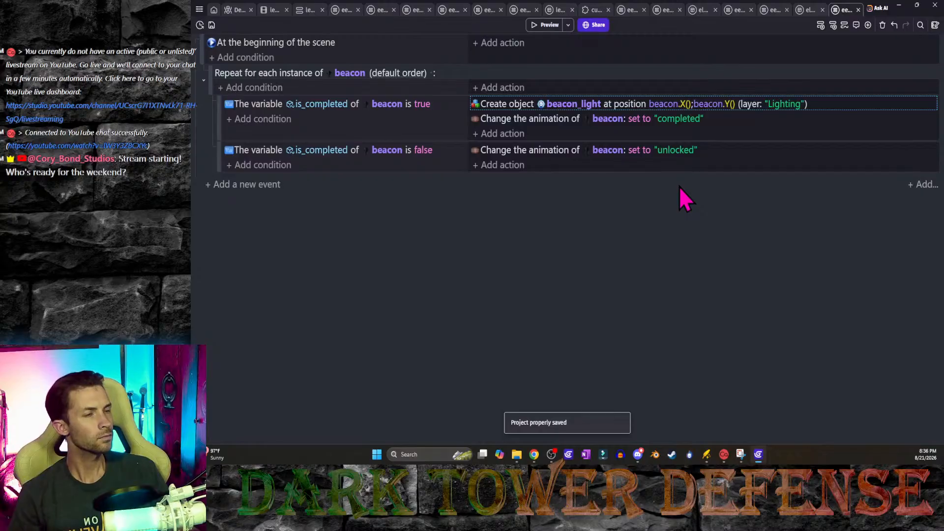
left_click(199, 10)
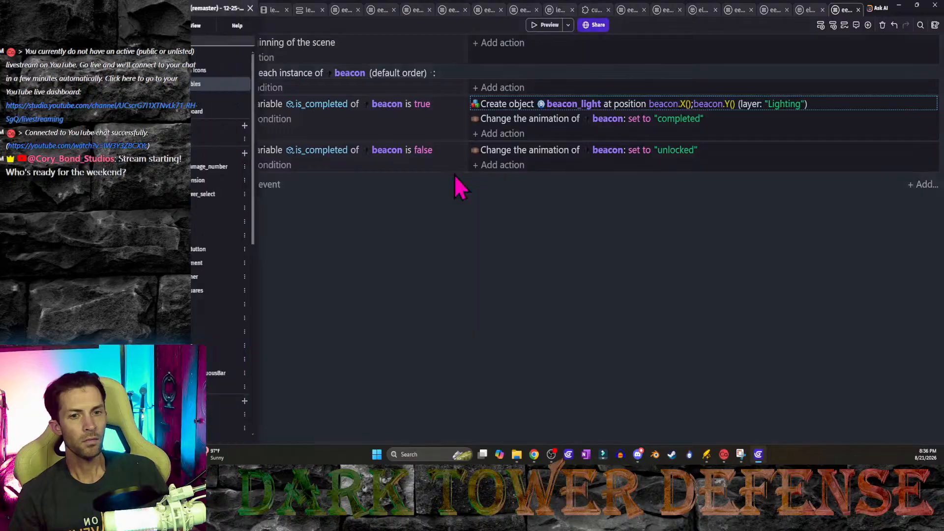
left_click(552, 260)
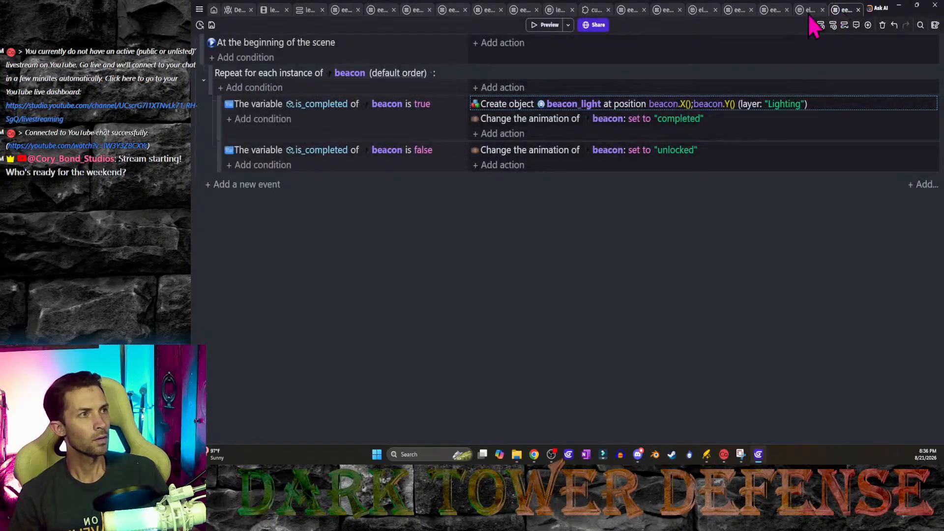
Step: In the fog of war events, duplicate the start-of-scene event that sets the vision painters' outside fill and filling opacity
left_click(773, 11)
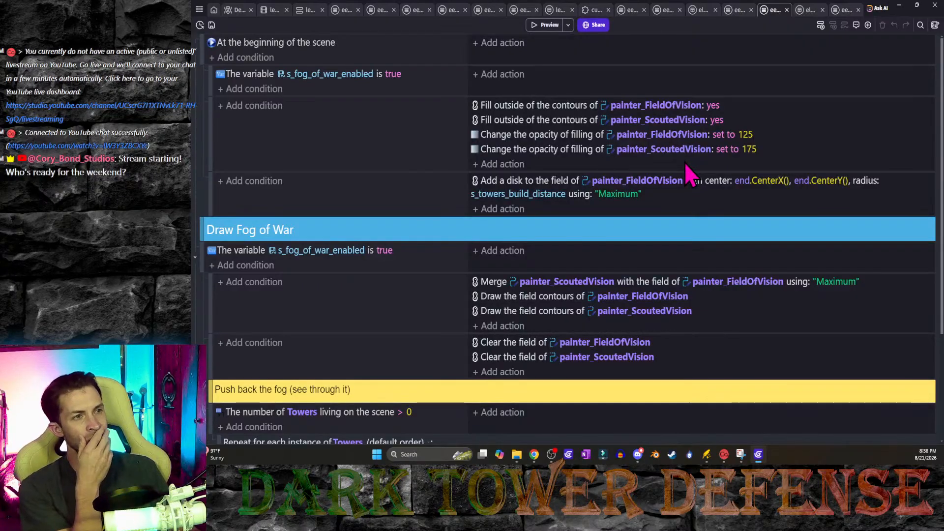
scroll(481, 191, "down", 1)
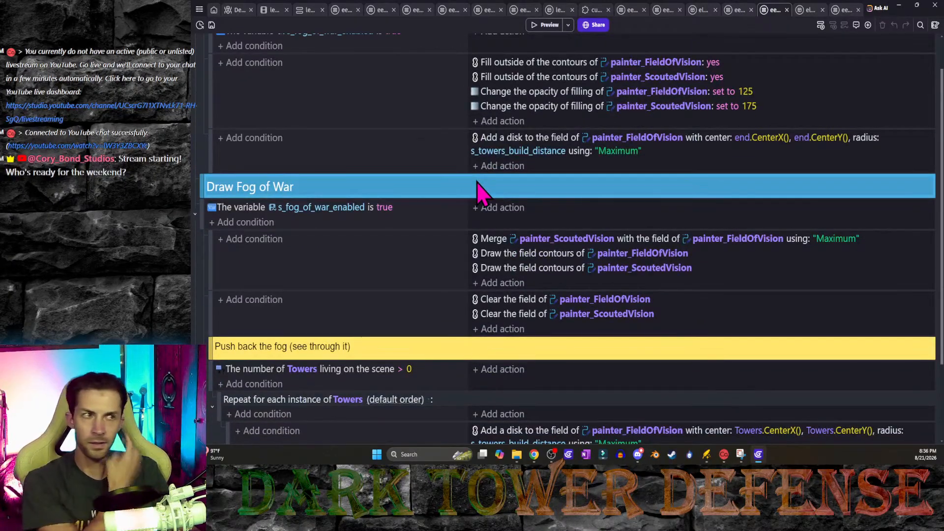
scroll(480, 191, "up", 1)
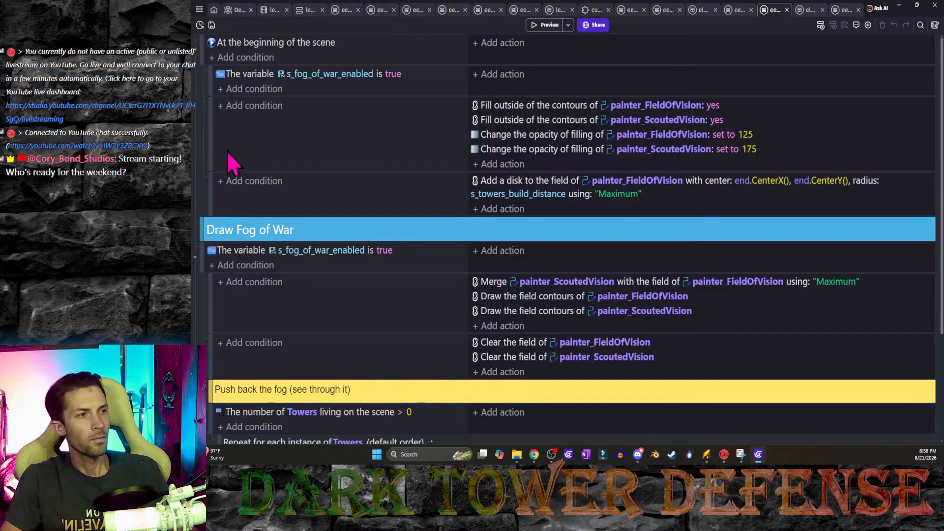
left_click(211, 134)
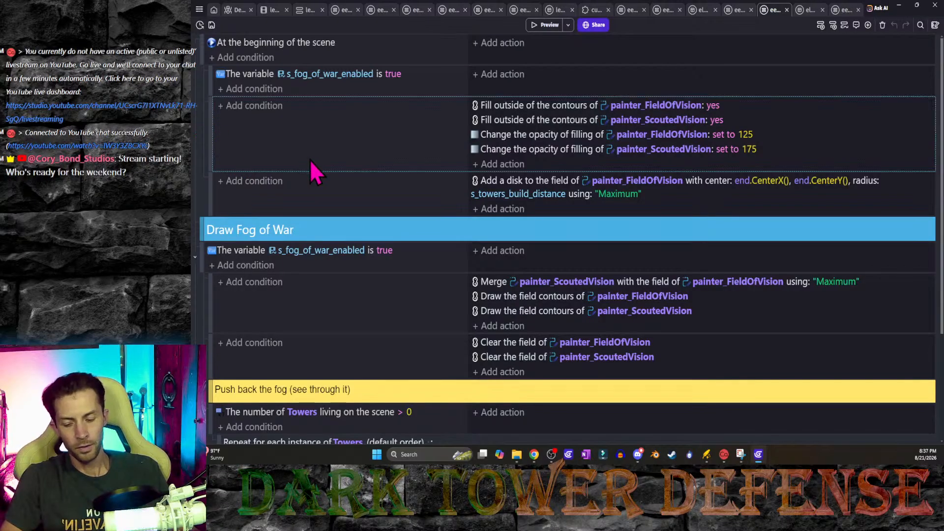
key("ctrl+c")
key("ctrl+v")
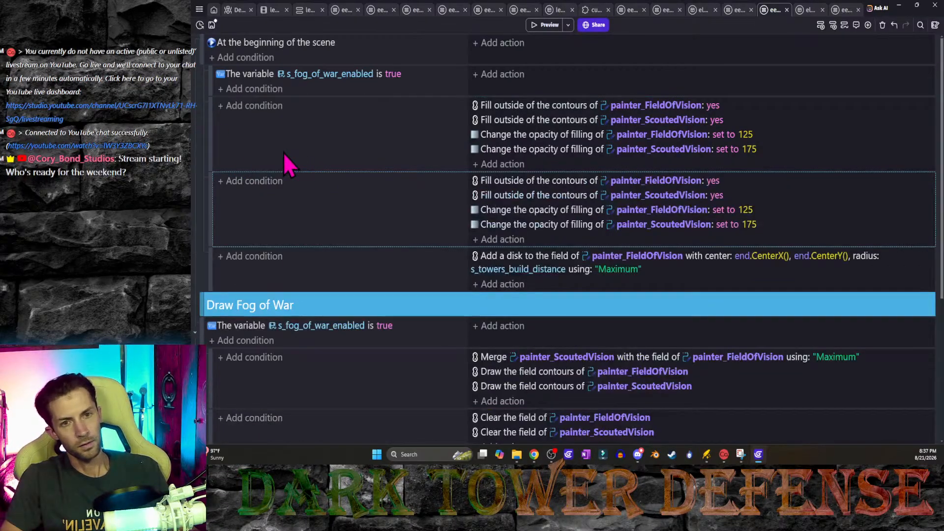
Step: Add a variable value condition to the first painter settings event requiring g_level to equal -1
left_click(266, 111)
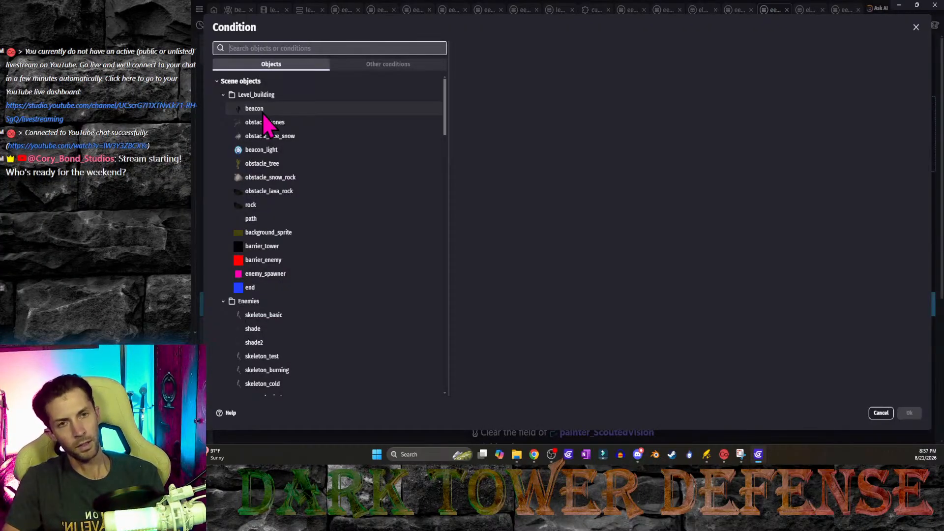
type("variab")
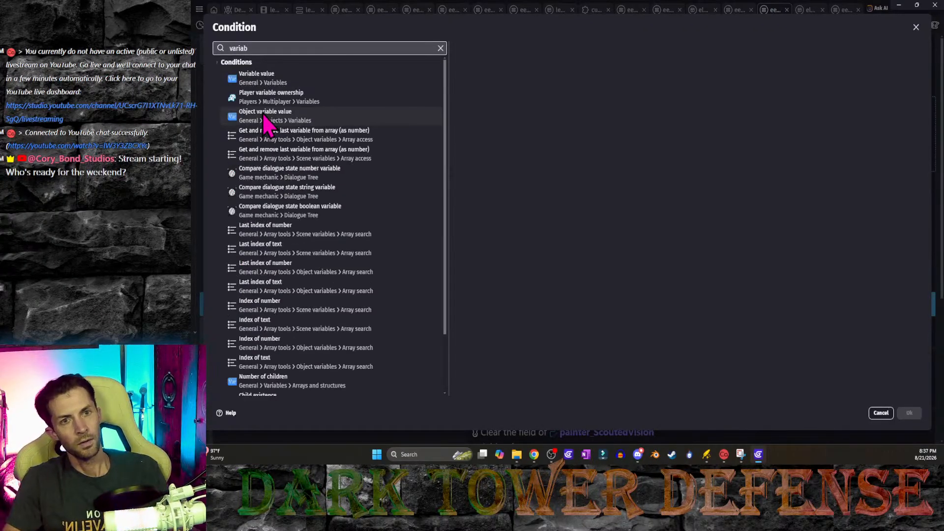
left_click(290, 83)
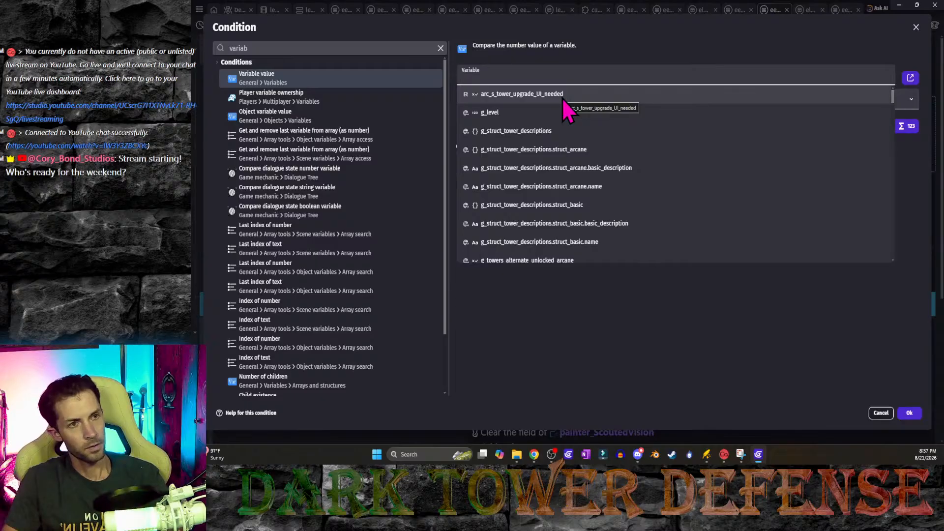
left_click(554, 114)
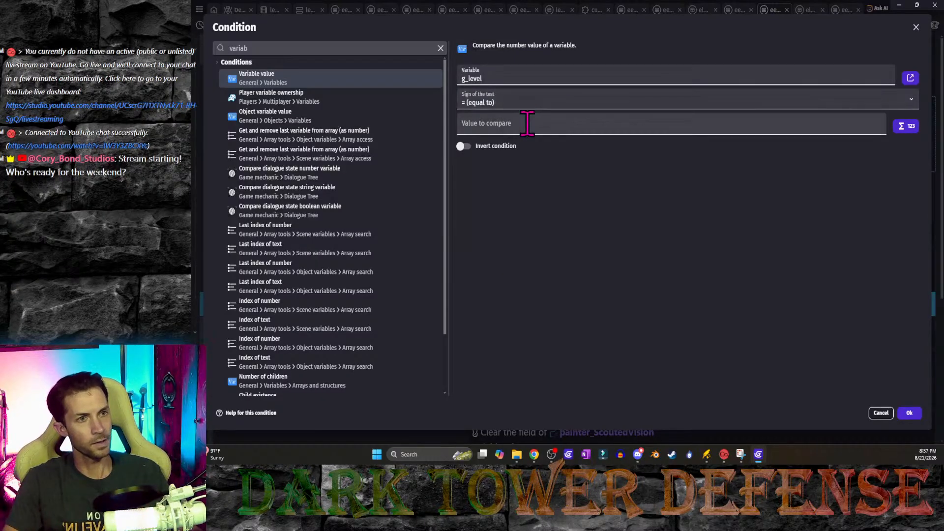
left_click(527, 123)
type("-1")
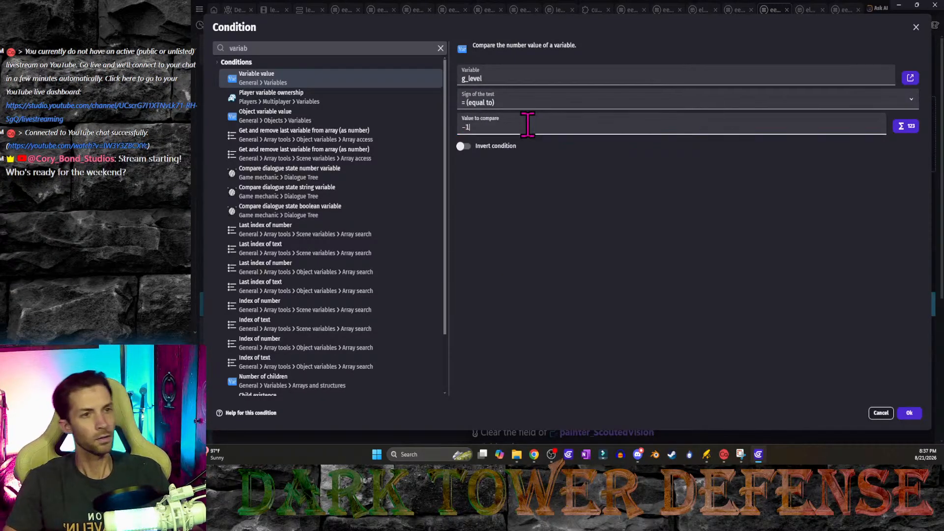
left_click(910, 412)
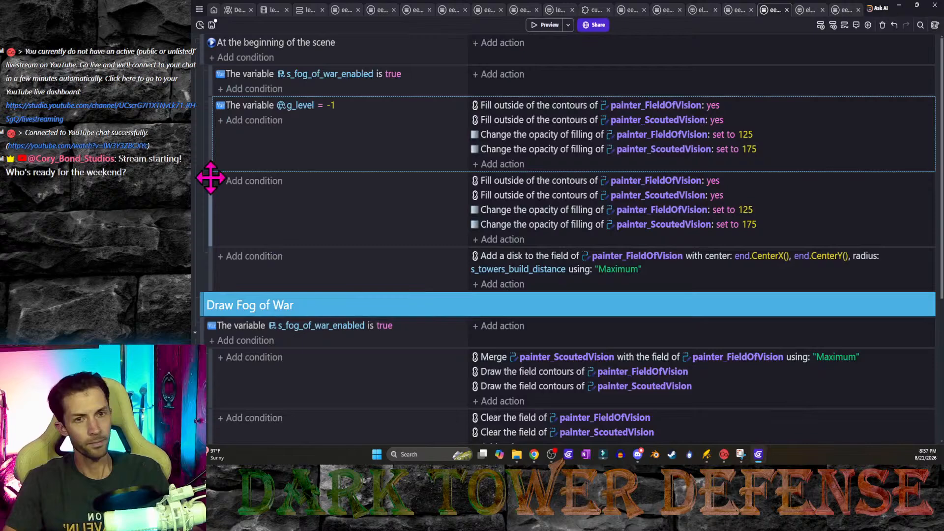
Step: Copy the g_level condition to the duplicated painter settings event and change its comparison sign to greater than
left_click(245, 109)
key("ctrl+c")
left_click(345, 196)
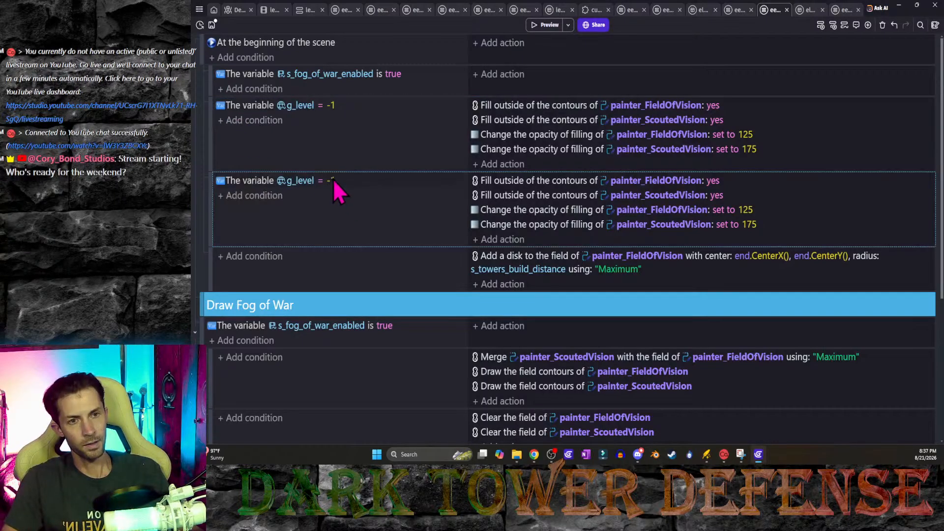
left_click(321, 182)
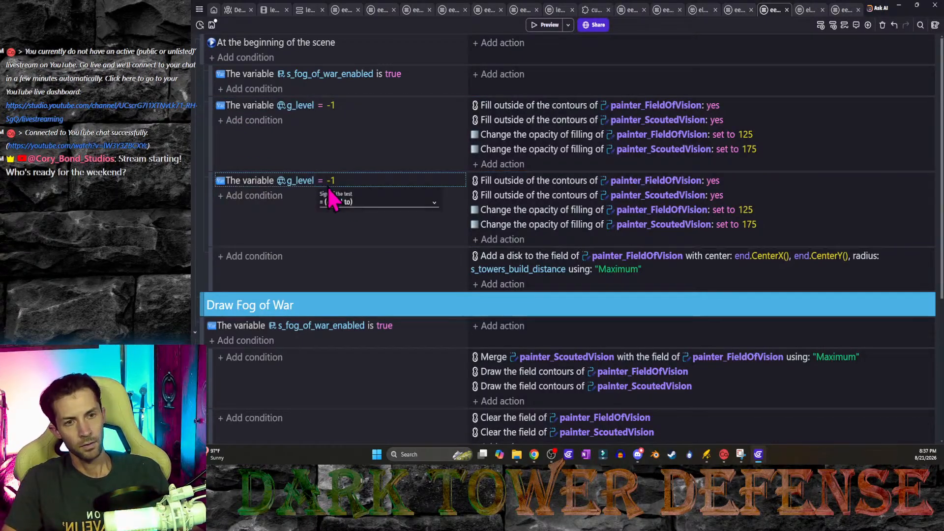
left_click(381, 205)
left_click(366, 238)
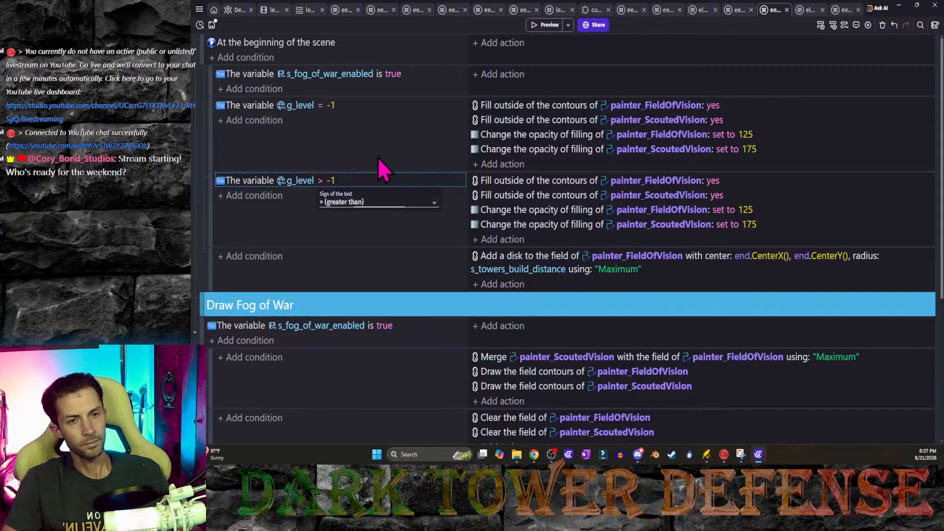
left_click(332, 181)
left_click(374, 140)
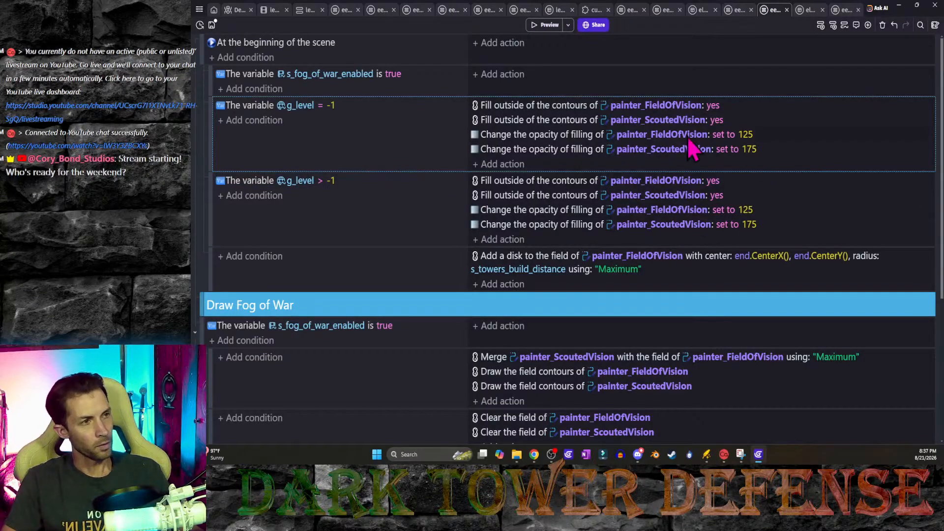
Step: In the g_level = -1 event, set the filling opacity of painter_ScoutedVision to 255 and painter_FieldOfVision to 100, and save the project
left_click(550, 153)
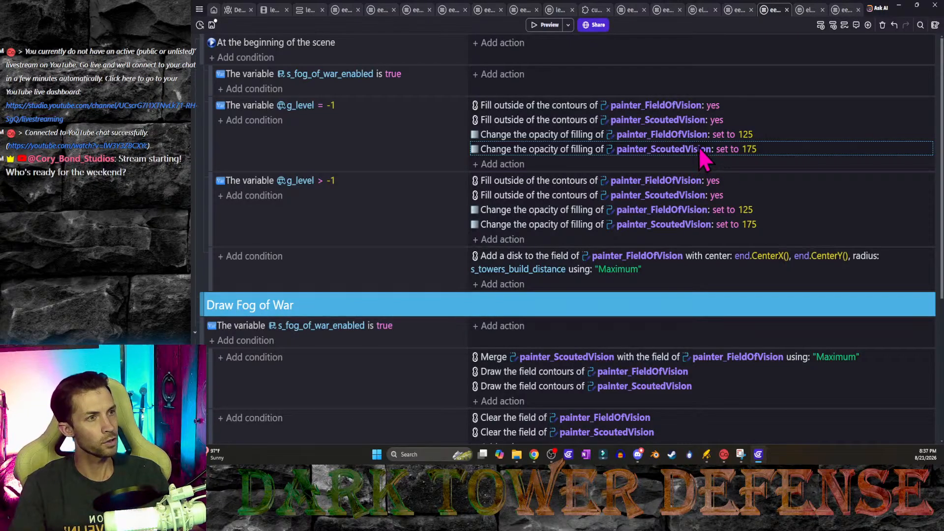
left_click(753, 151)
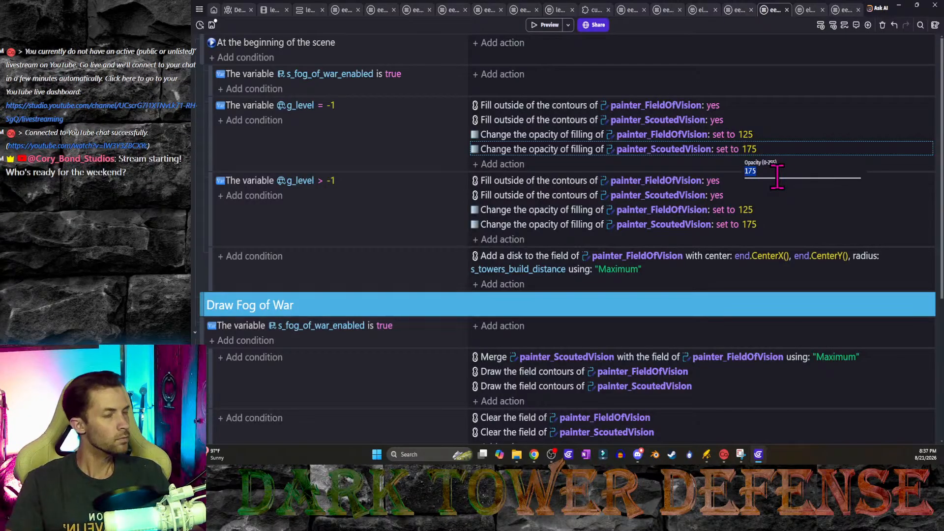
type("255")
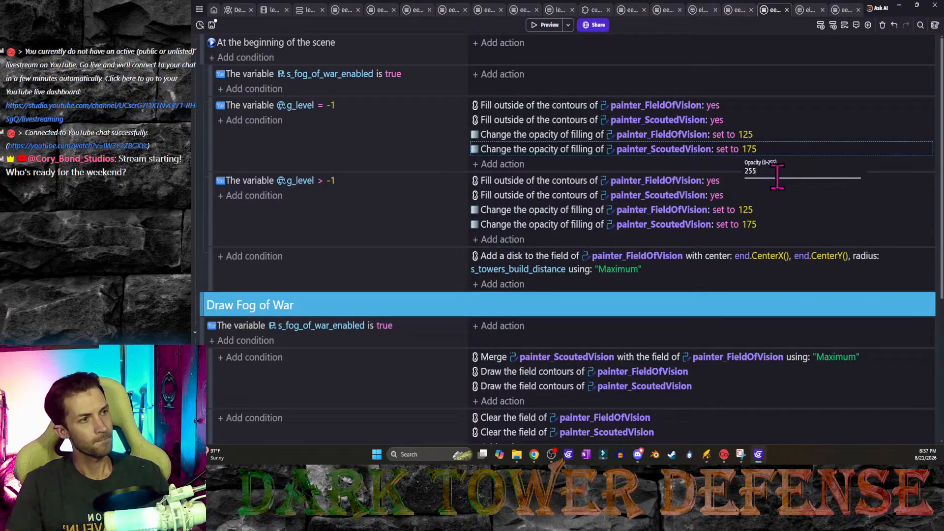
key("Return")
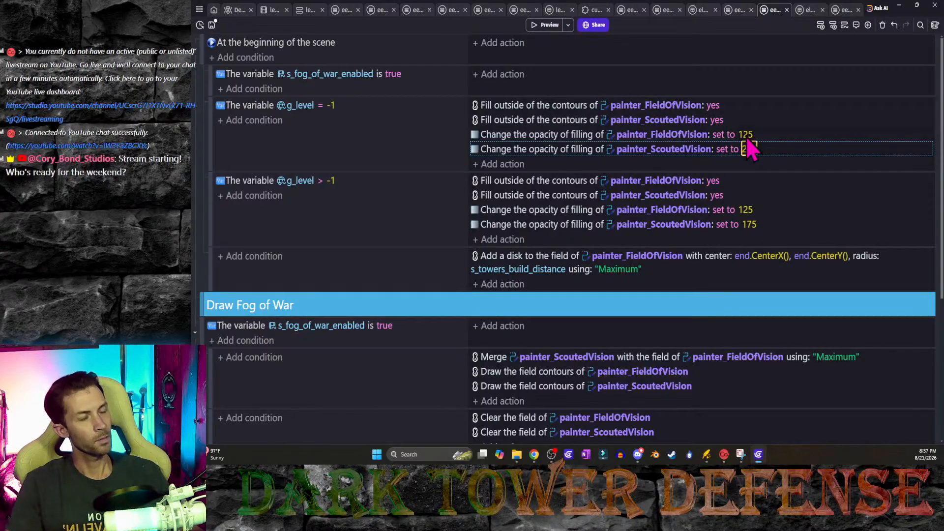
left_click(751, 149)
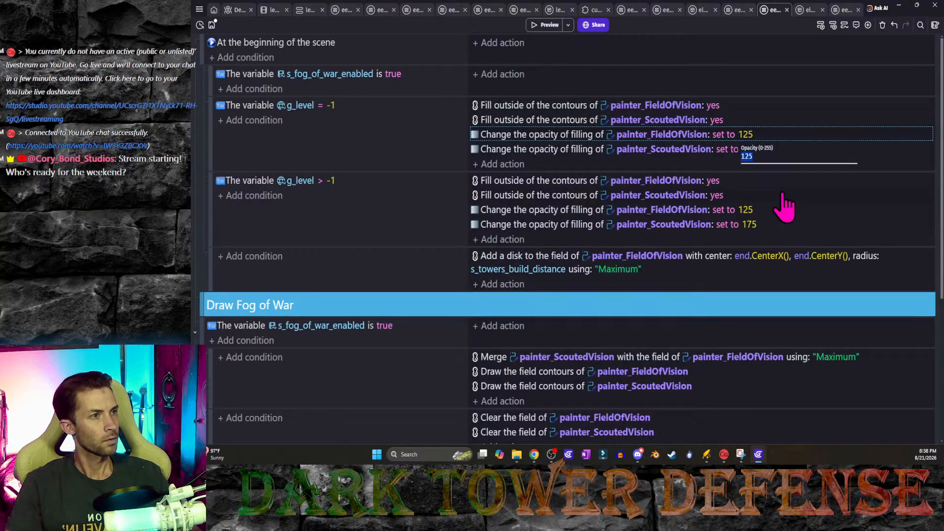
type("0")
key("Return")
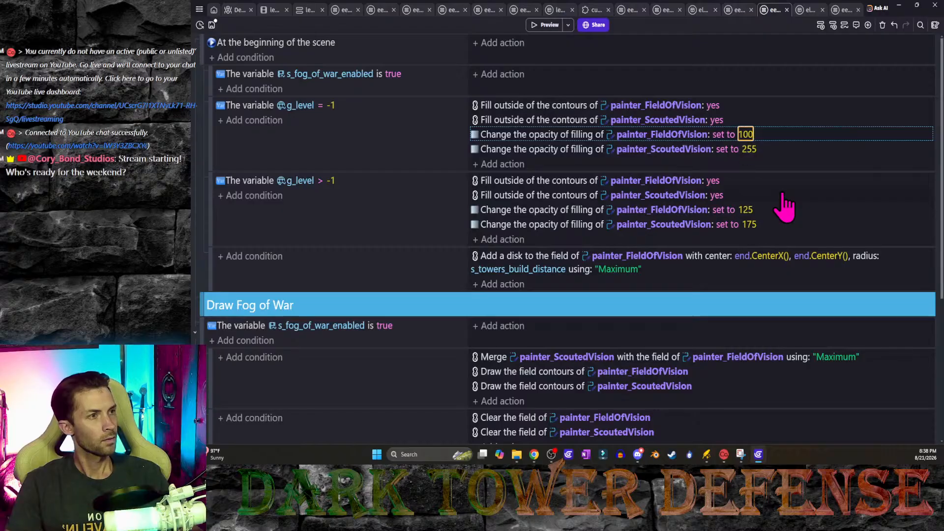
key("ctrl+s")
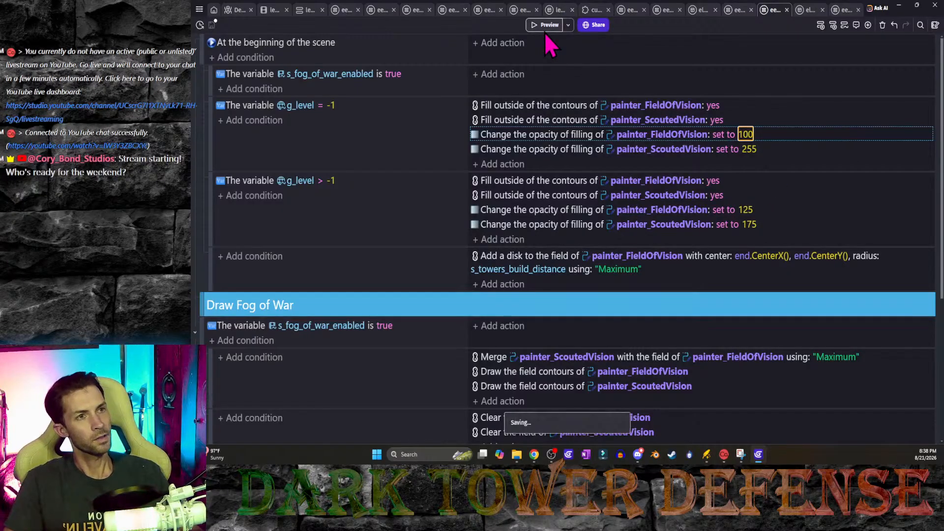
Step: Preview the world map, build a tower just below the village to check the fog, and move the preview aside
left_click(544, 29)
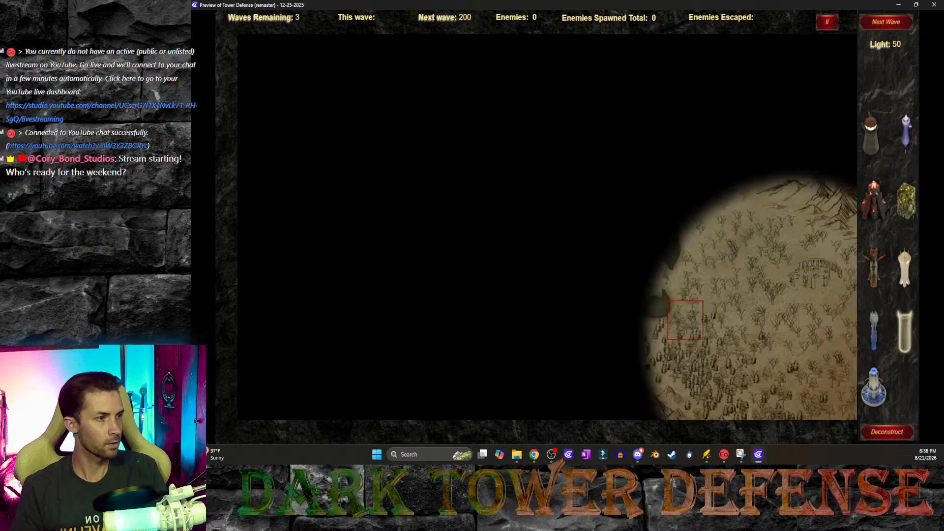
left_click(359, 286)
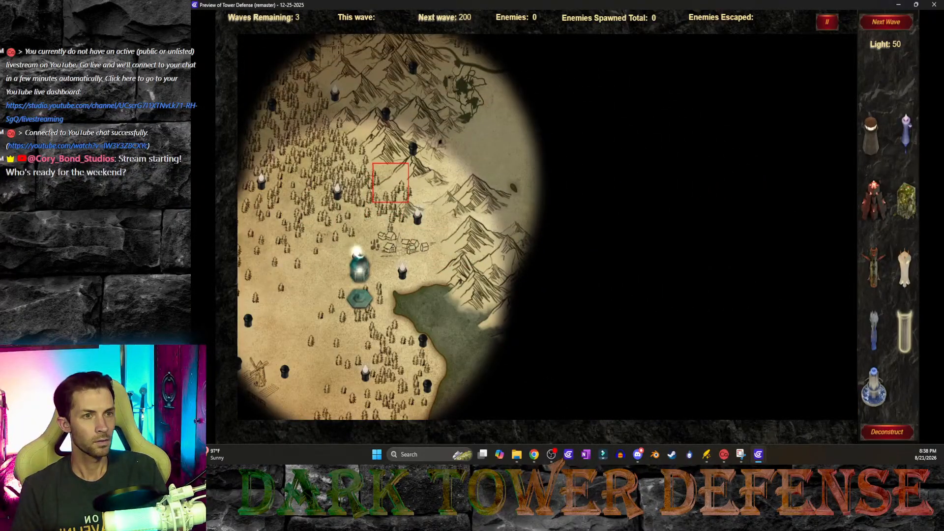
left_click_drag(858, 3, 99, 10)
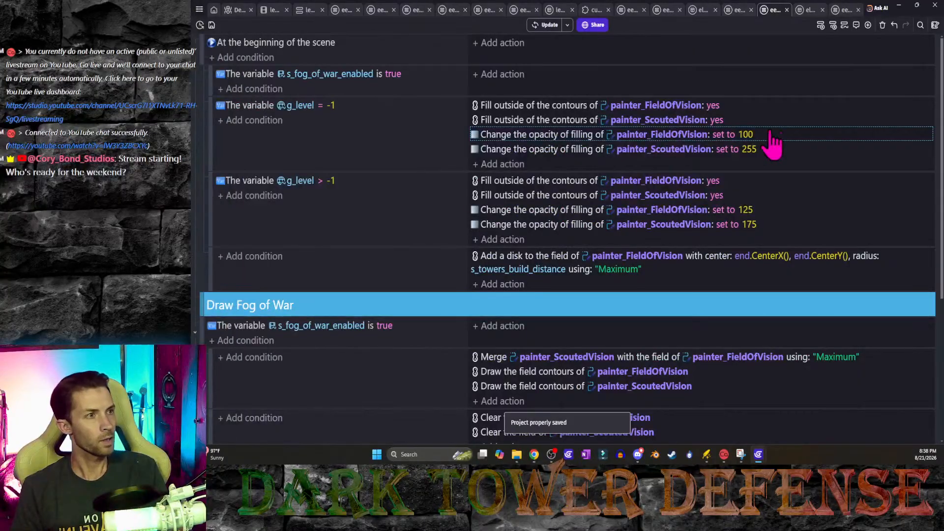
Step: Set painter_FieldOfVision's filling opacity to 125 in the g_level = -1 event and update the running preview
left_click(745, 148)
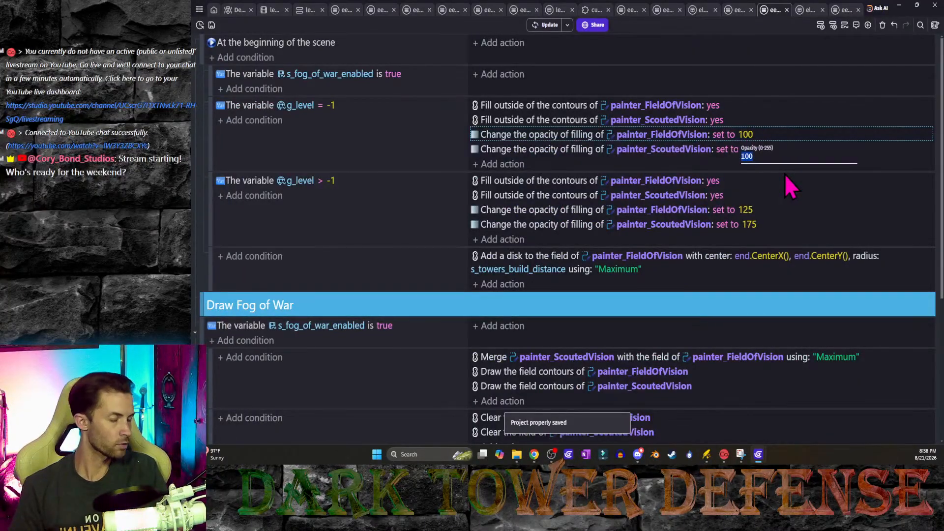
type("125")
key("Return")
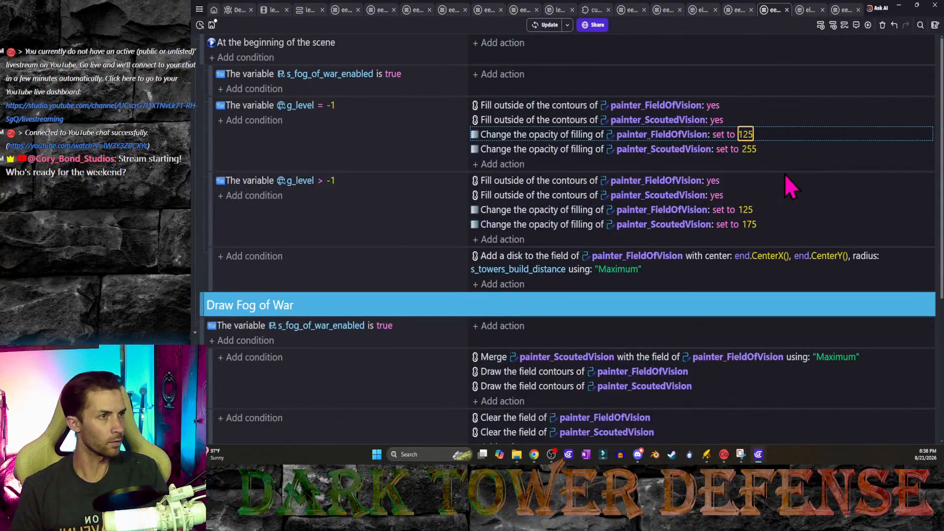
left_click(548, 25)
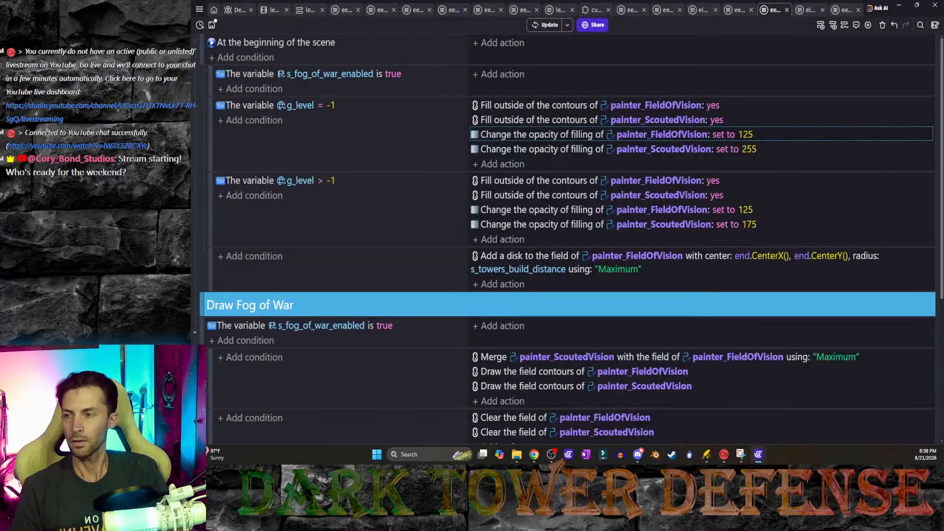
Step: Set painter_FieldOfVision's filling opacity to 150 in the g_level = -1 event and update the preview again
left_click(749, 149)
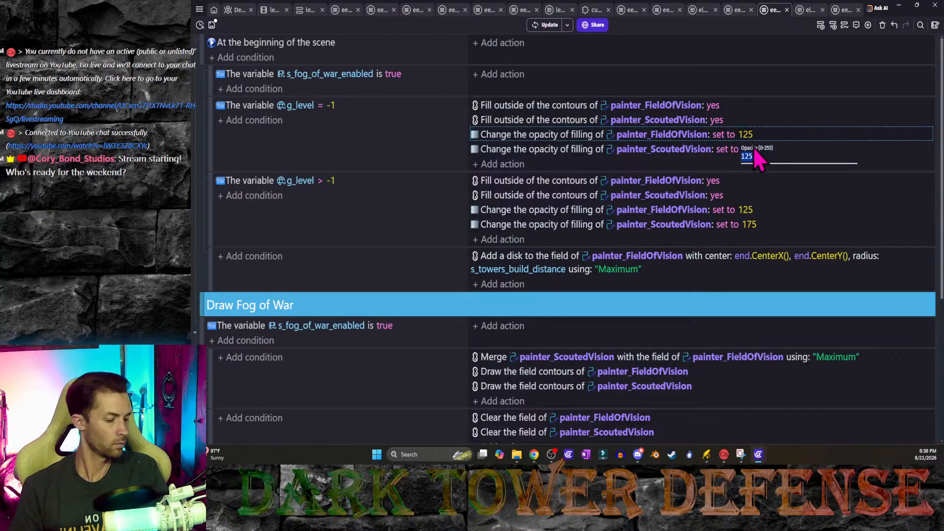
type("150")
key("Return")
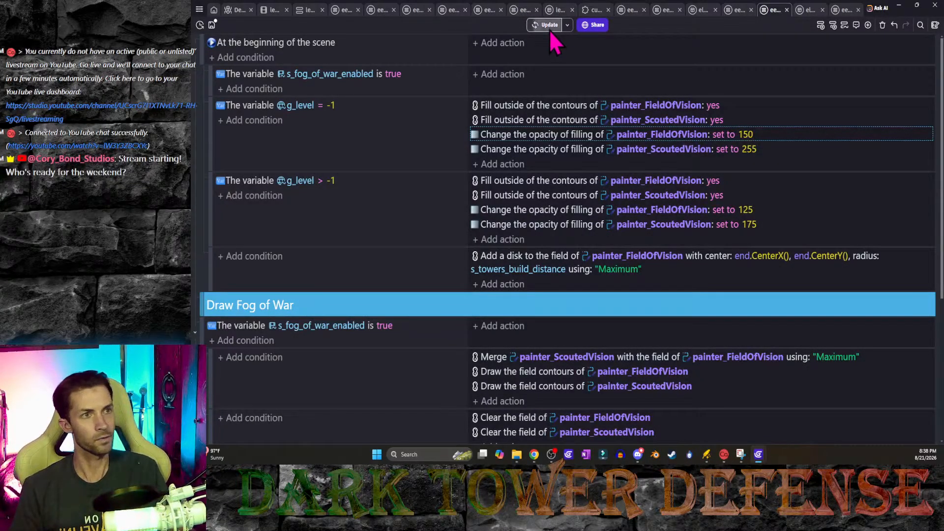
left_click(549, 27)
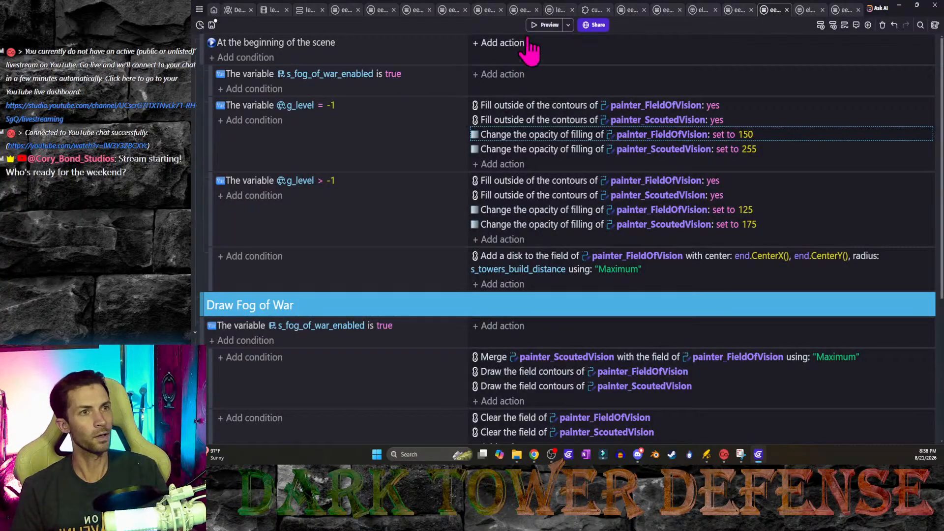
Step: Launch a new preview, build a tower in the forest to check the fog's darkness, and close the preview
left_click(546, 24)
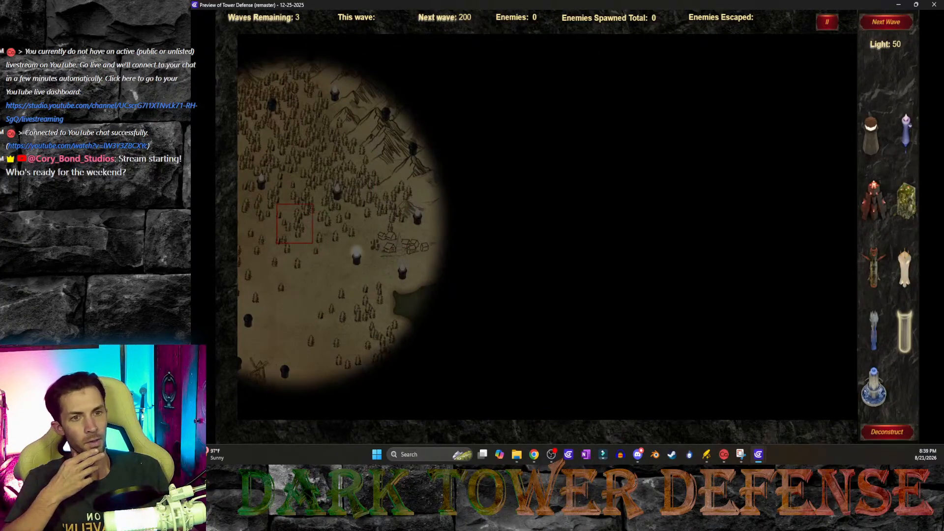
left_click(318, 202)
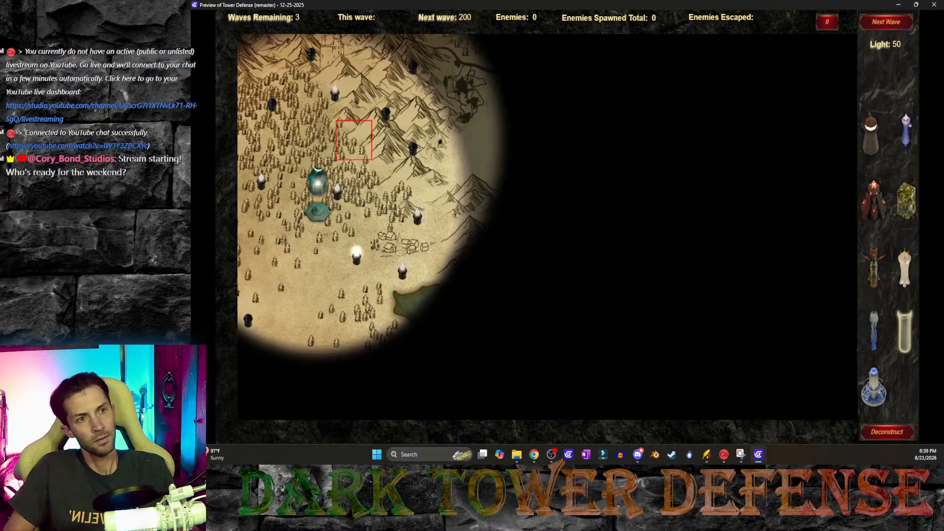
left_click(934, 5)
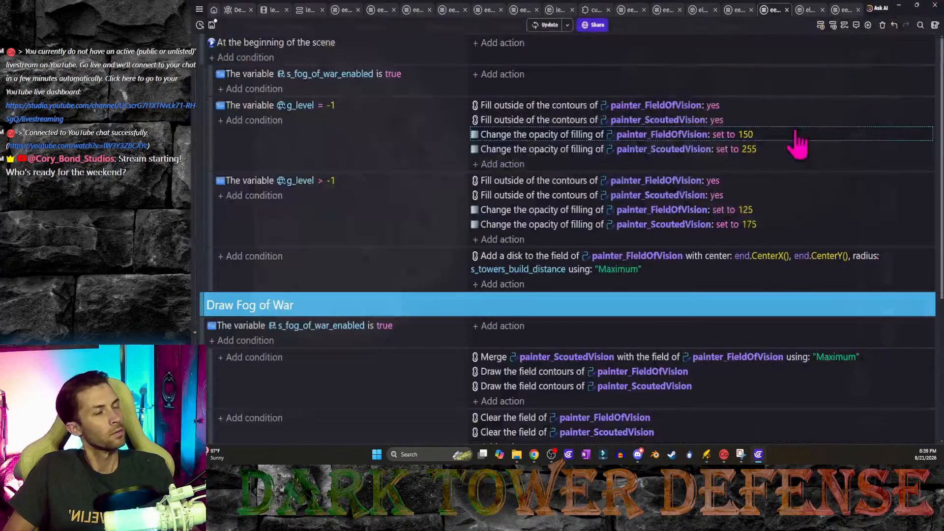
Step: Set painter_FieldOfVision's filling opacity to 175 in the g_level = -1 event
left_click(749, 149)
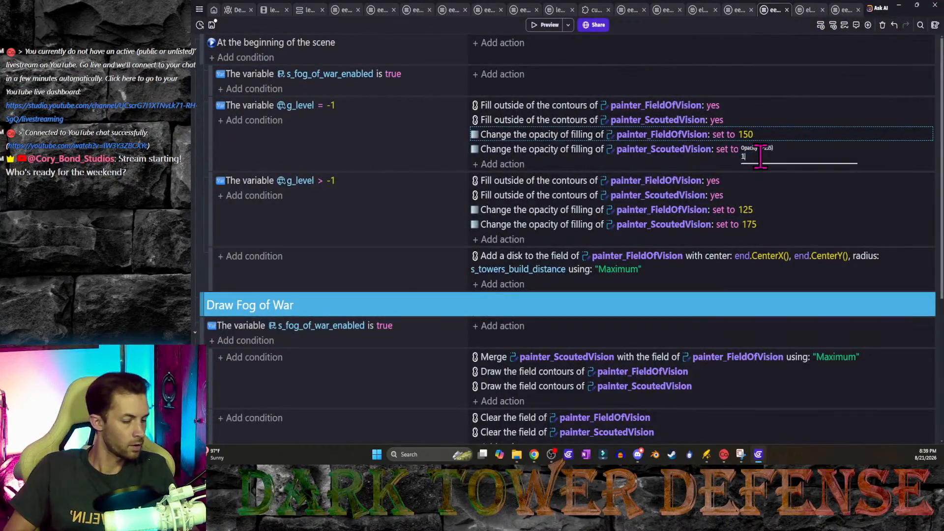
key("Return")
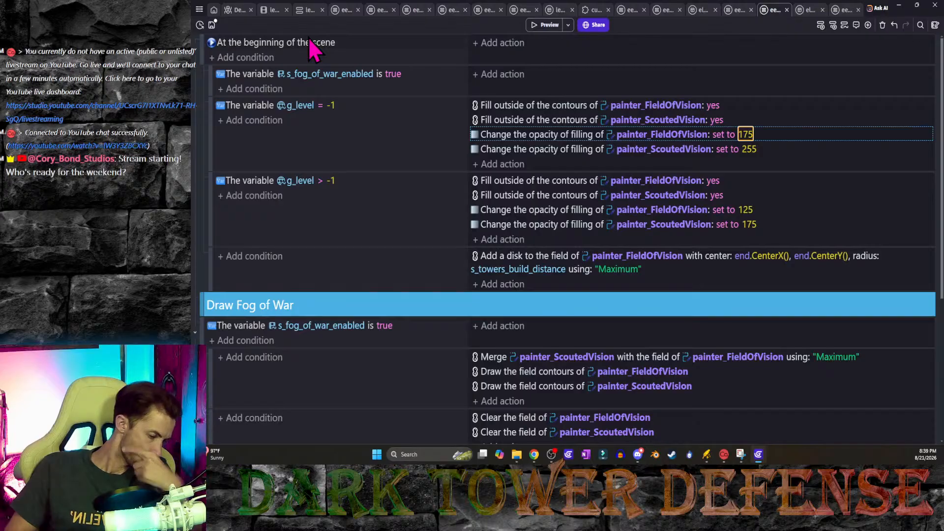
Step: Review the fog of war events, from the scene-start painter settings to the tower and build indicator disk actions
left_click(740, 10)
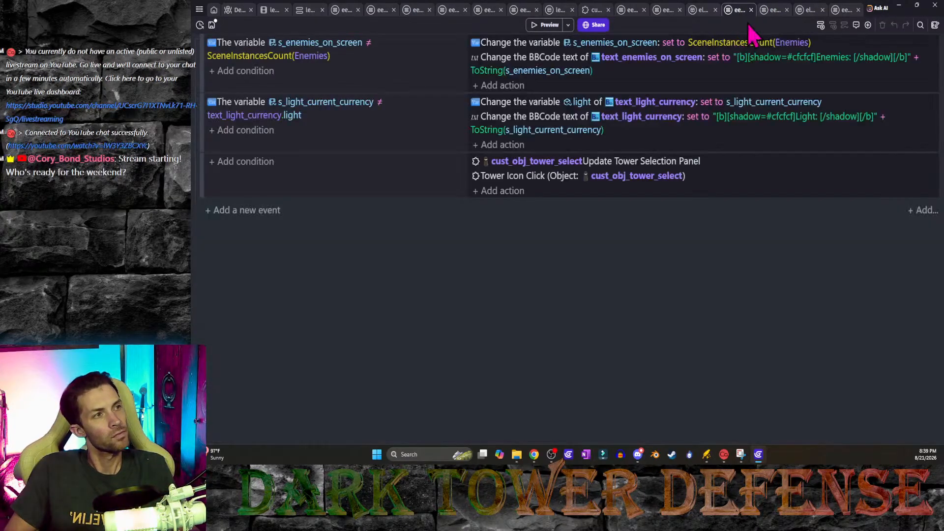
left_click(775, 15)
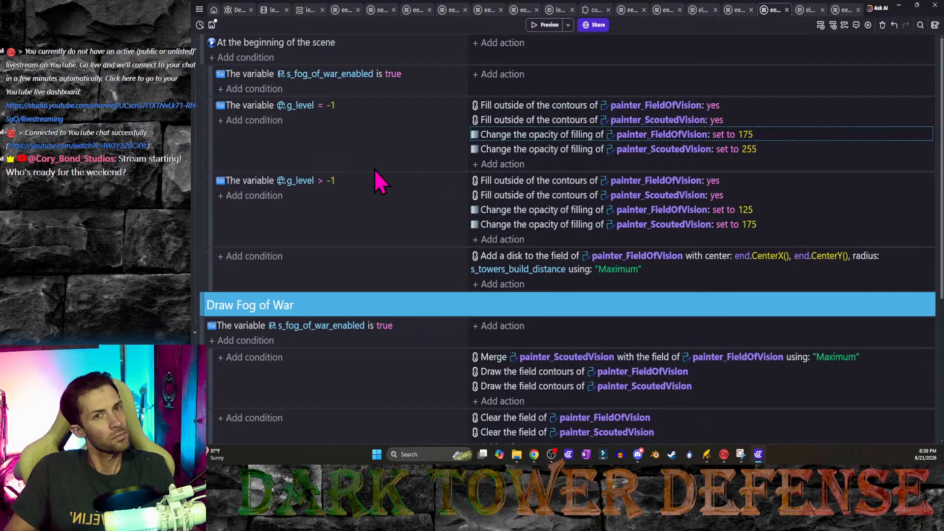
scroll(375, 171, "down", 5)
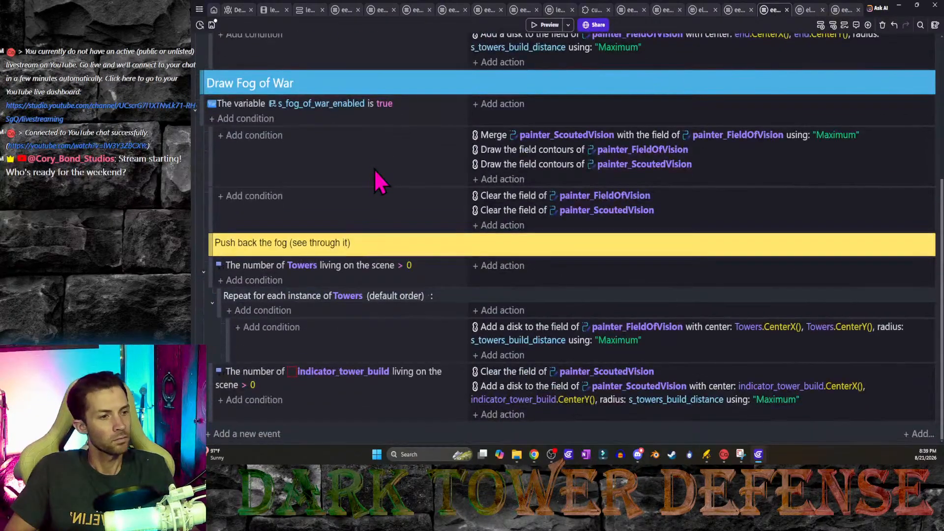
scroll(375, 170, "up", 5)
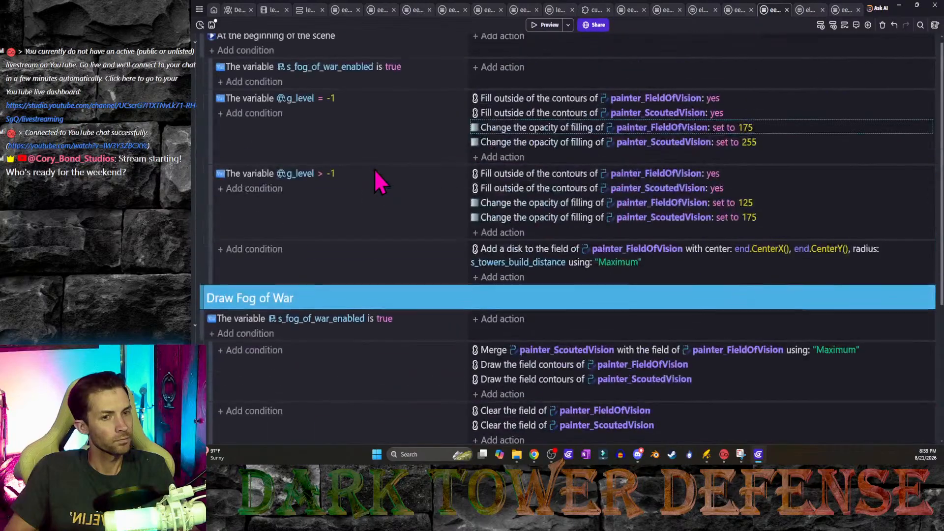
scroll(376, 182, "down", 4)
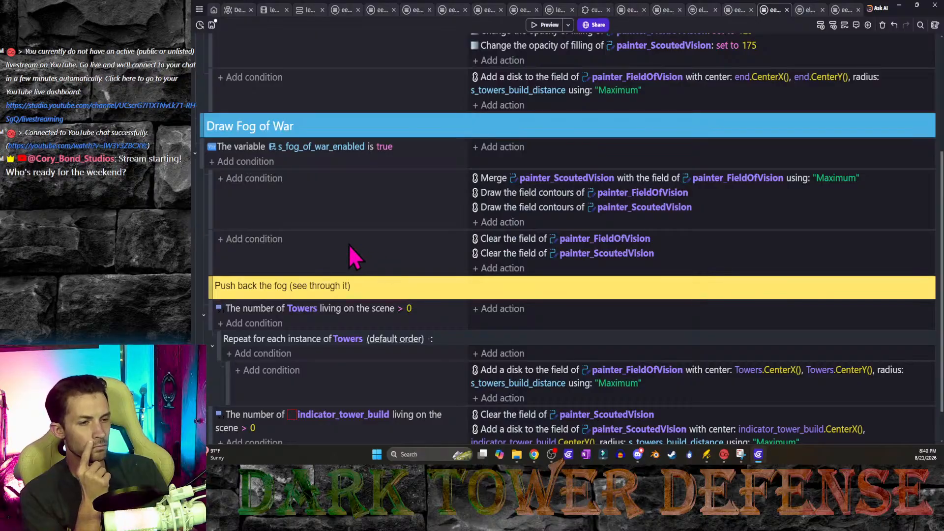
scroll(373, 276, "up", 4)
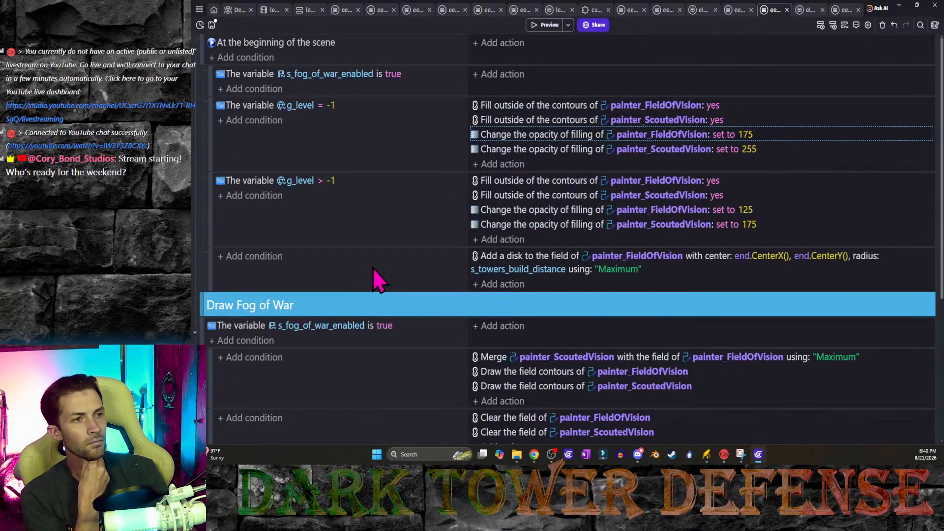
scroll(374, 270, "down", 5)
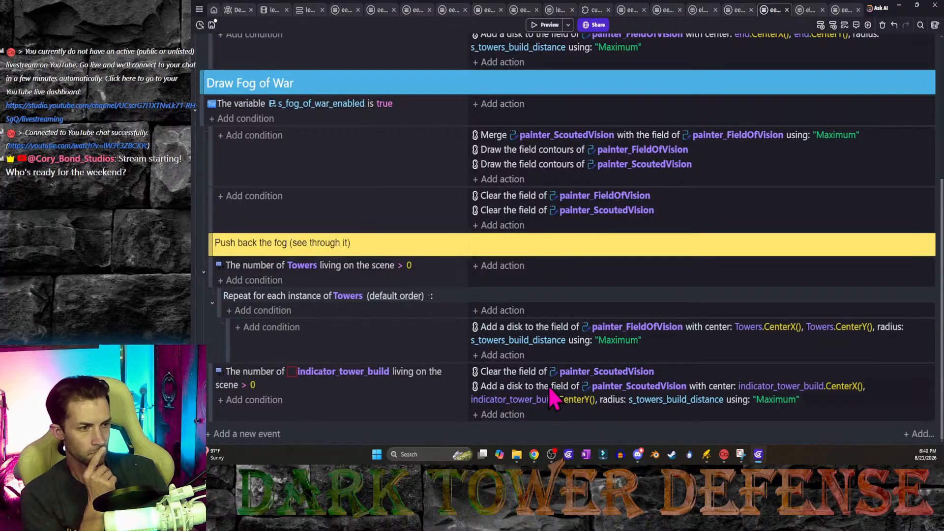
left_click(532, 388)
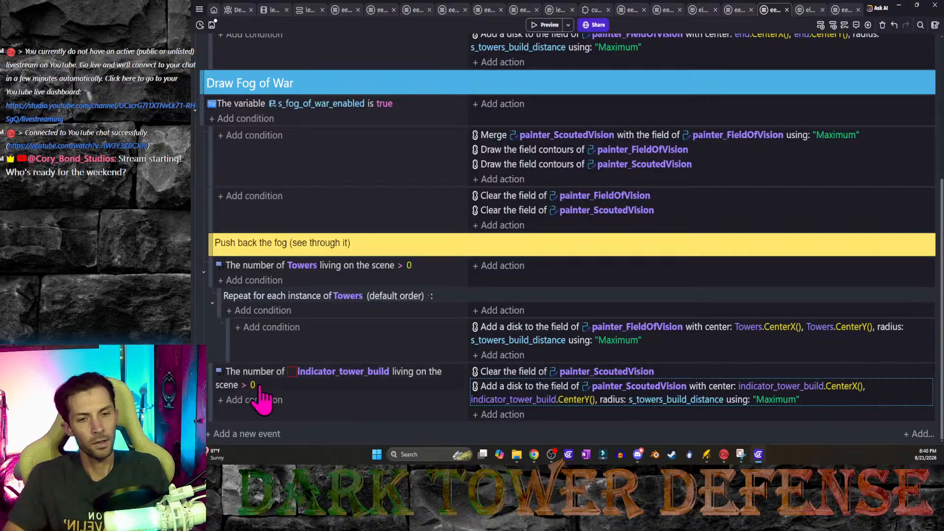
Step: Duplicate the Towers count event under "Push back the fog" and set the copy's counted object to beacon
left_click(210, 279)
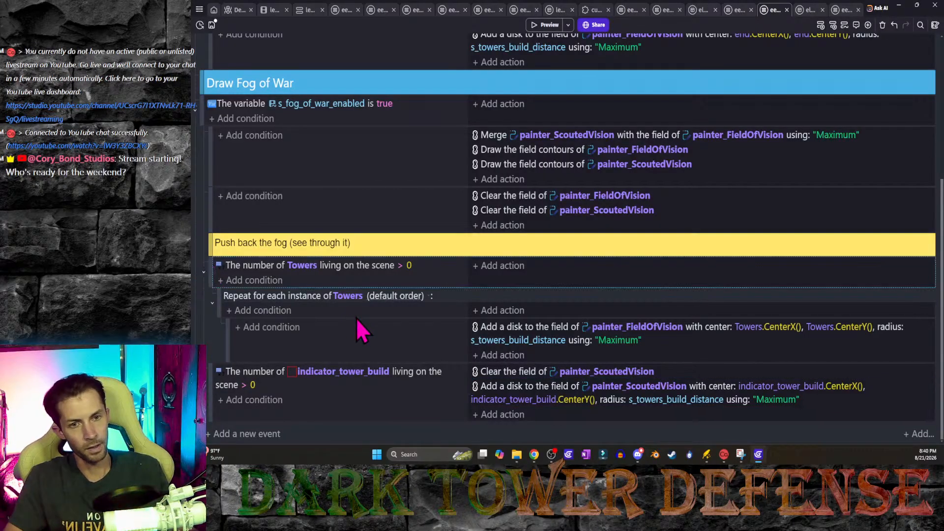
key("ctrl+c")
key("ctrl+v")
left_click(315, 374)
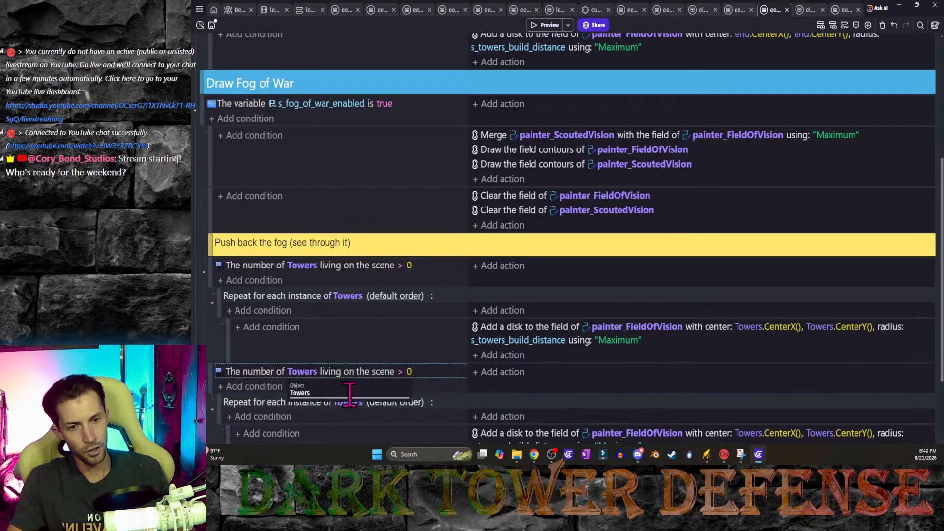
type("beacons")
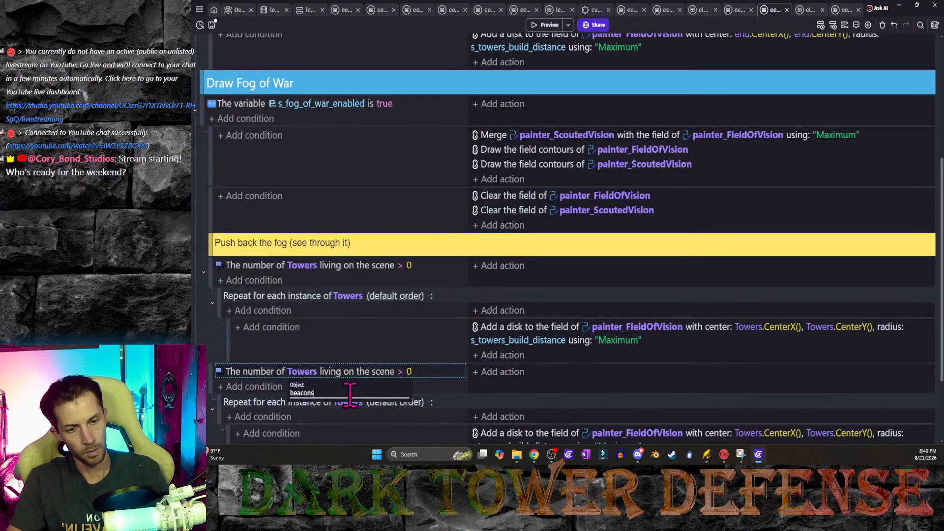
key("BackSpace")
left_click(347, 416)
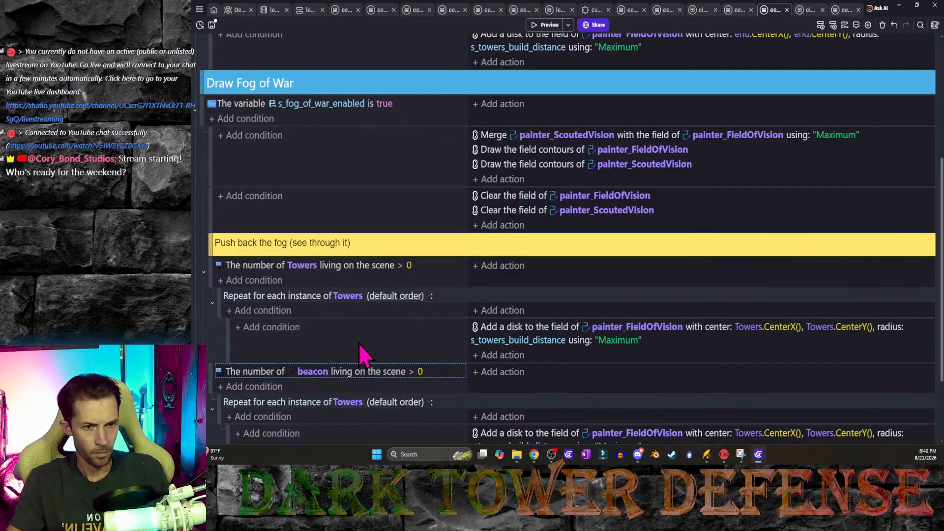
Step: Set the duplicated event's for-each loop to repeat for each instance of beacon
scroll(333, 394, "down", 2)
left_click(350, 358)
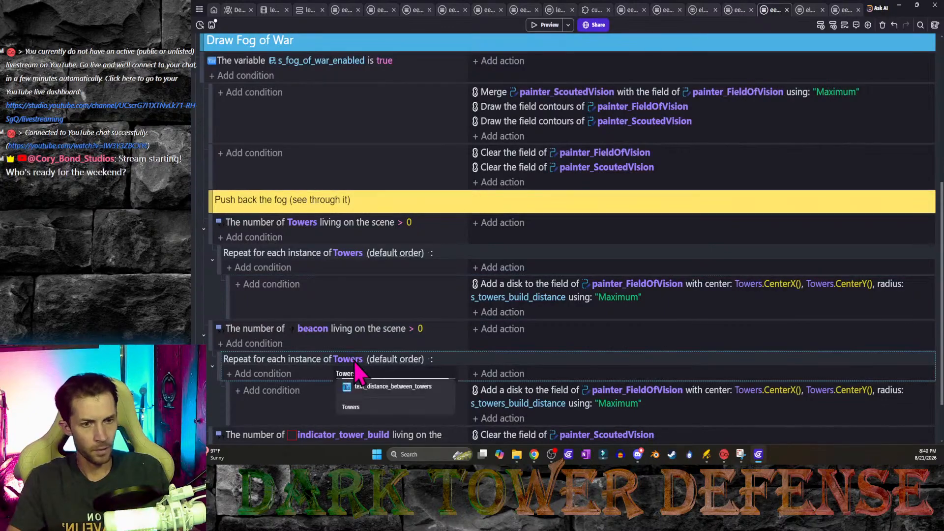
key("BackSpace")
key("BackSpace")
key("BackSpace")
key("BackSpace")
key("BackSpace")
key("BackSpace")
type("beacon")
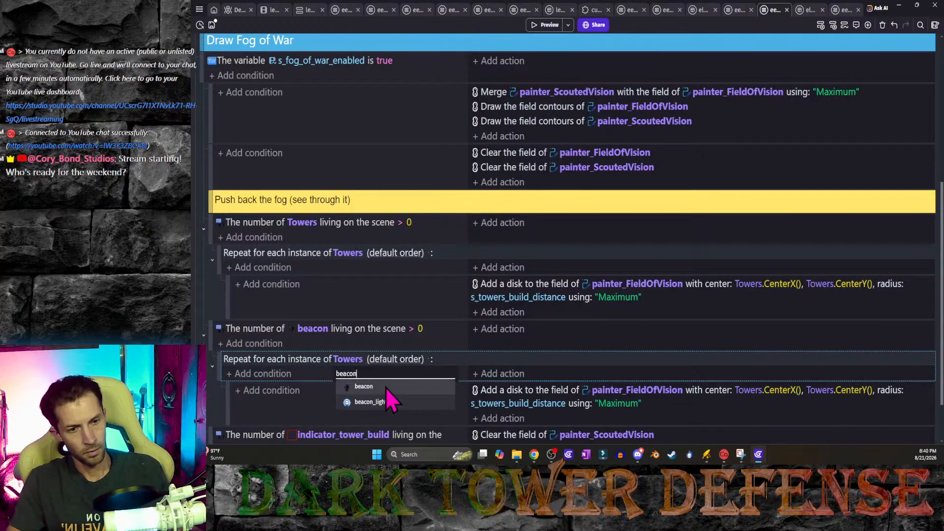
left_click(385, 387)
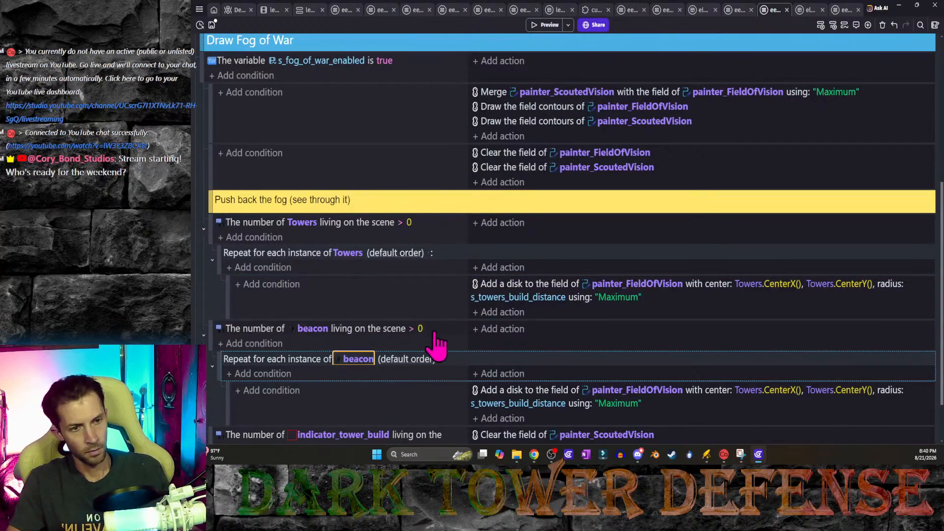
Step: Set the center X of the disk action in the beacon loop to beacon.CenterX()
scroll(571, 333, "down", 1)
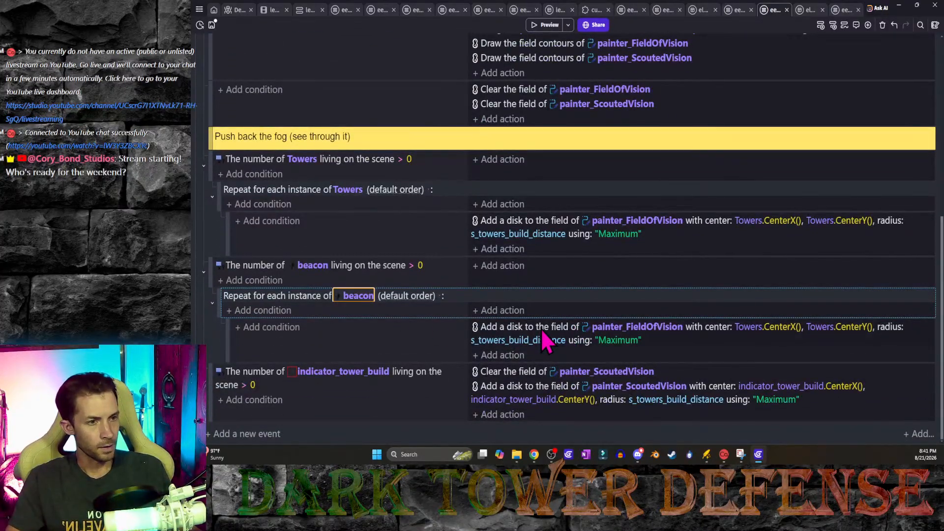
left_click(753, 334)
key("BackSpace")
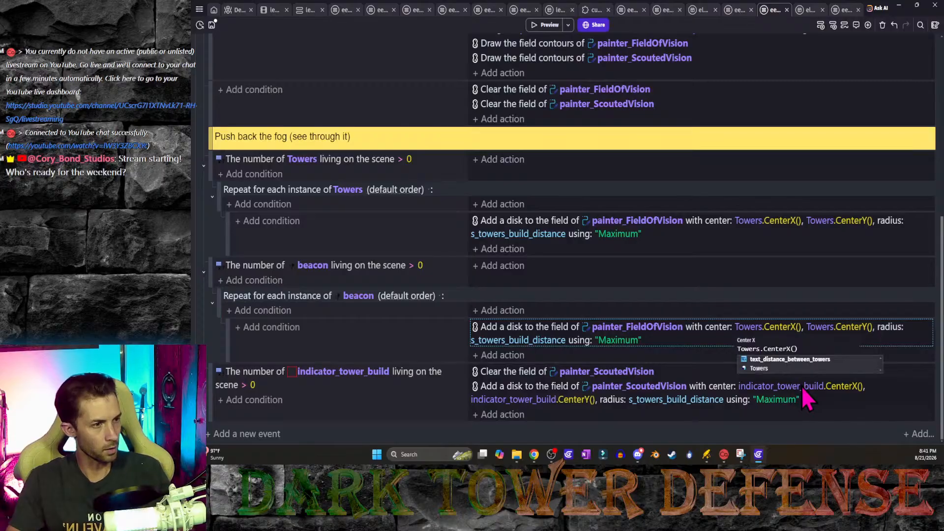
key("BackSpace")
key("BackSpace")
key("BackSpace")
key("BackSpace")
key("BackSpace")
type("beacon")
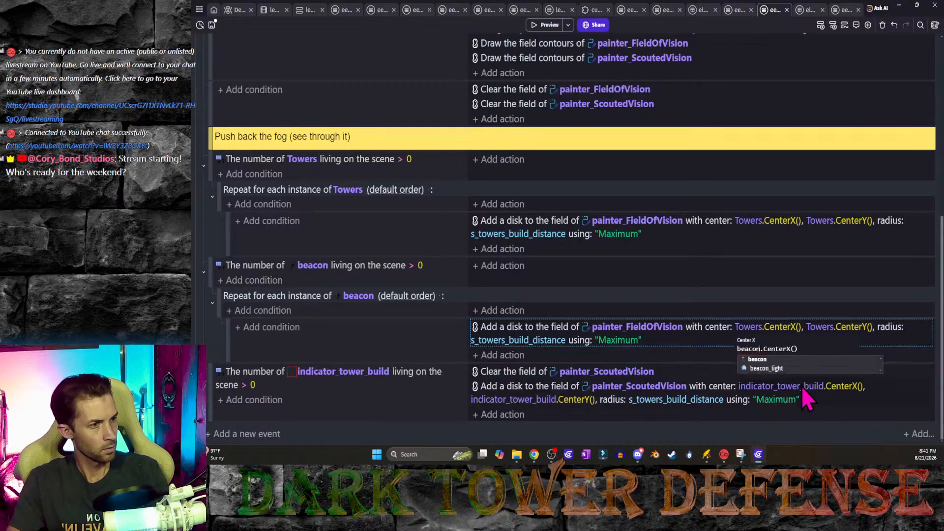
key("Return")
Step: Set the center Y of the beacon loop's disk action to beacon.CenterY()
left_click(826, 328)
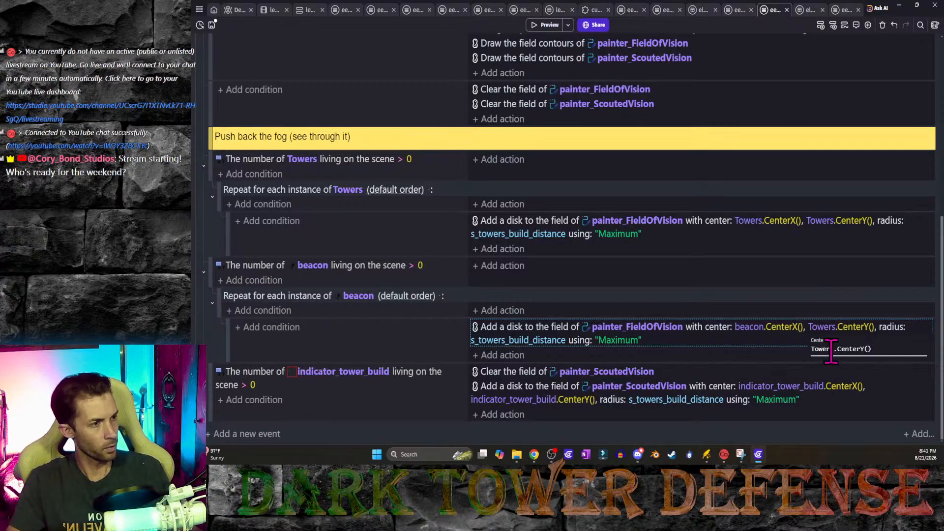
key("BackSpace")
key("BackSpace")
key("BackSpace")
key("BackSpace")
key("BackSpace")
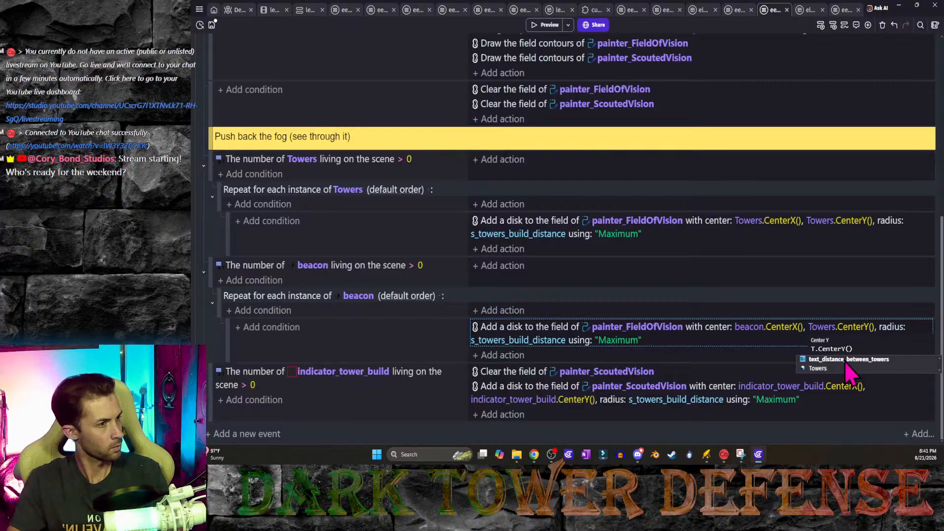
type("beacon")
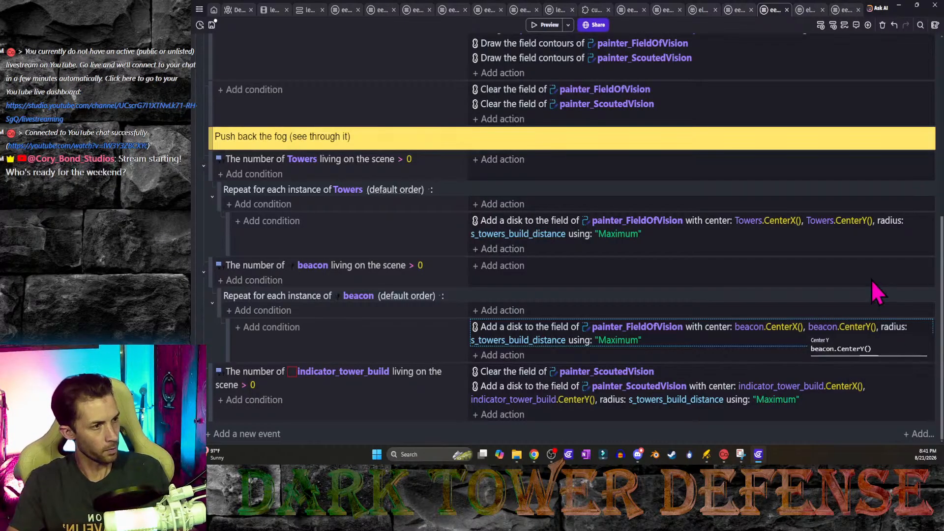
left_click(871, 279)
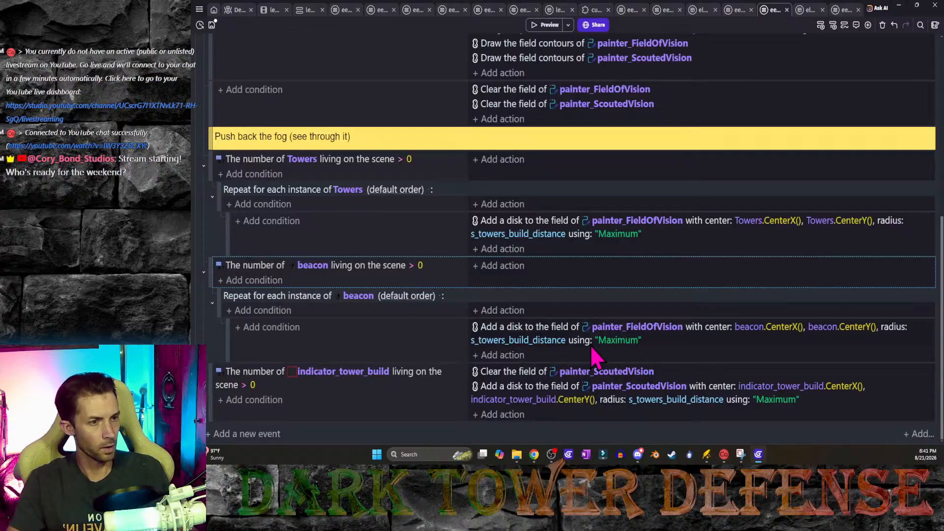
left_click(620, 340)
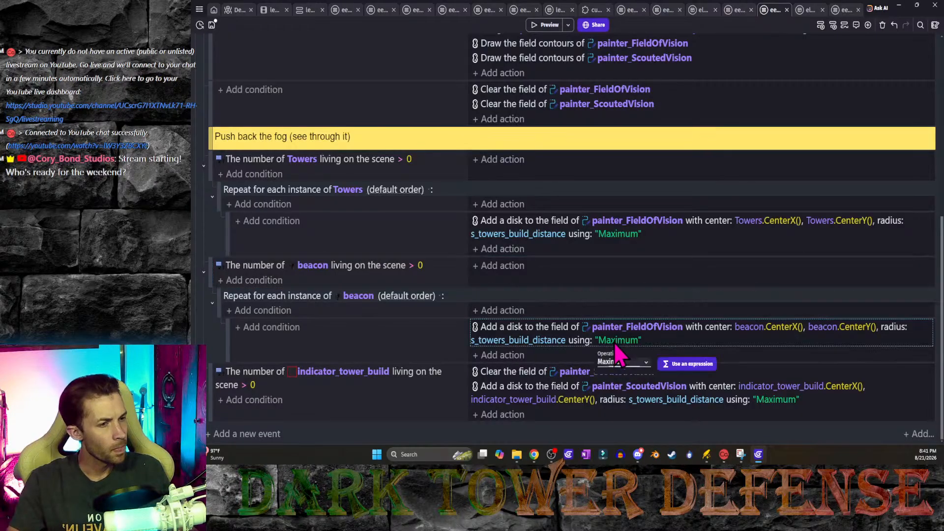
left_click(642, 363)
left_click(640, 373)
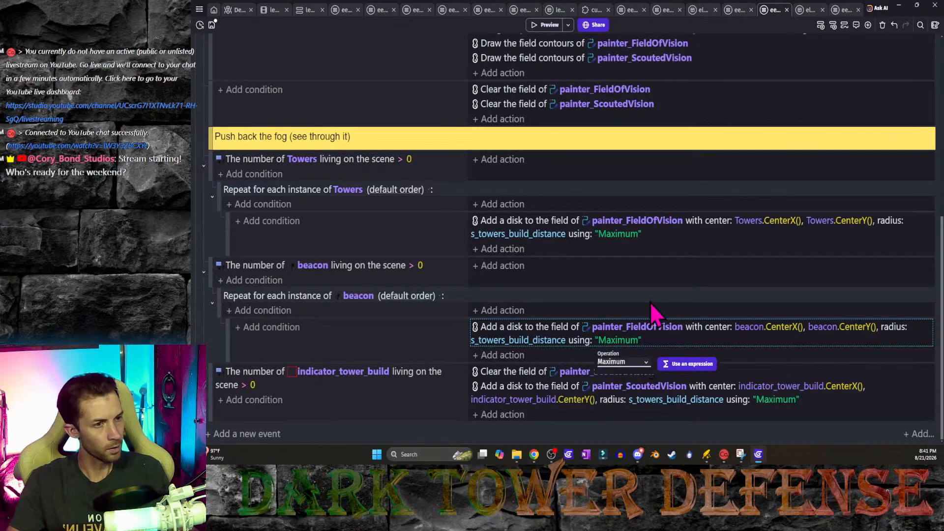
key("Escape")
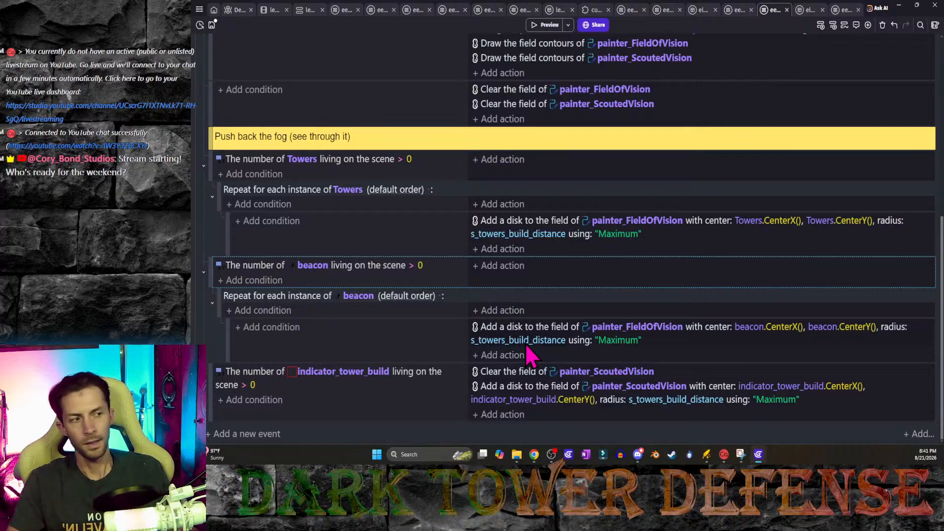
Step: Set the radius of the beacon loop's disk action to 125
left_click(526, 344)
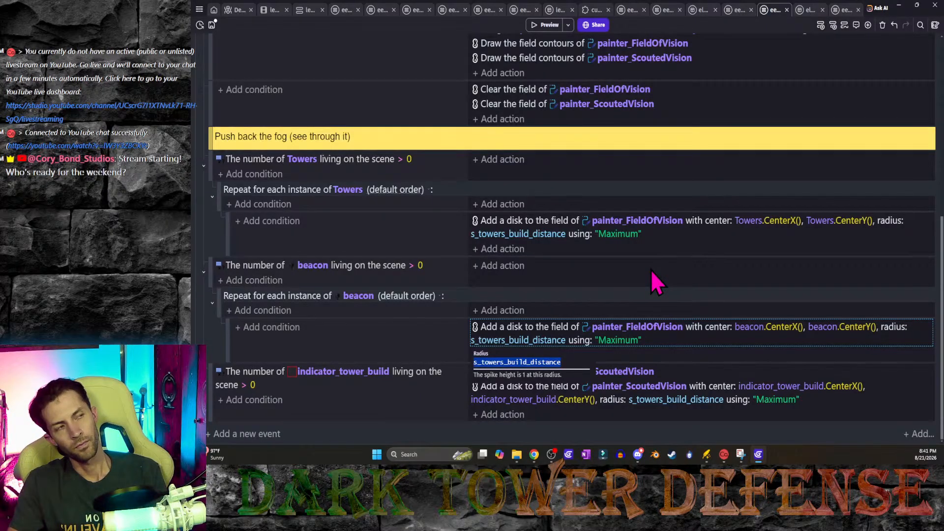
type("125")
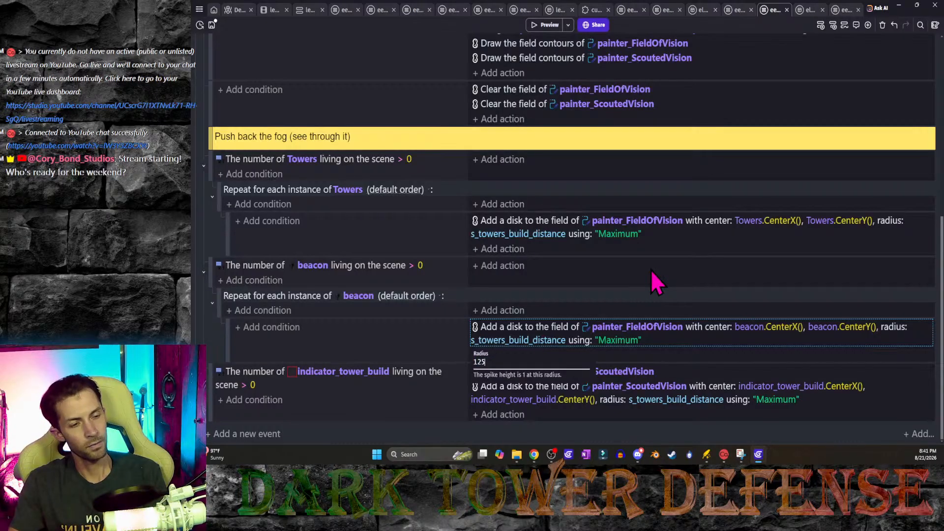
key("Return")
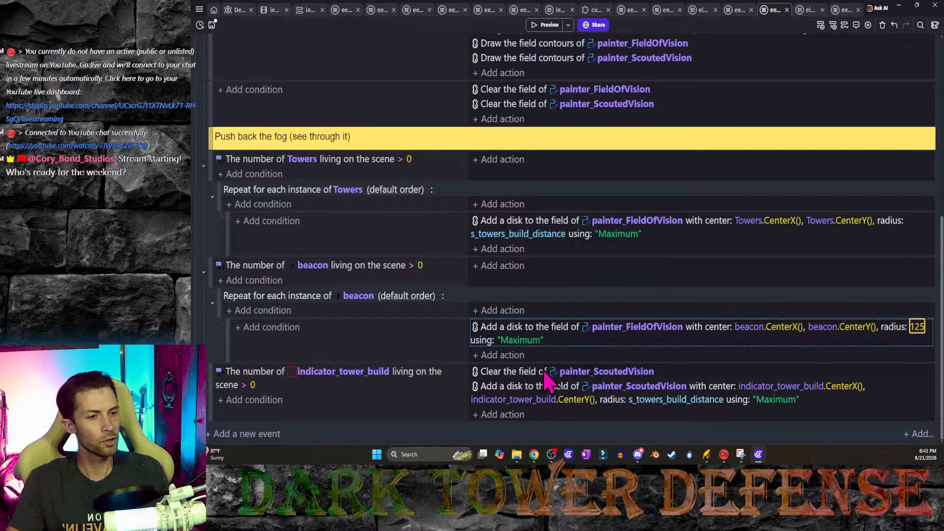
Step: Save the project and preview the game to check the fog around the beacons, closing the preview when done
key("ctrl+s")
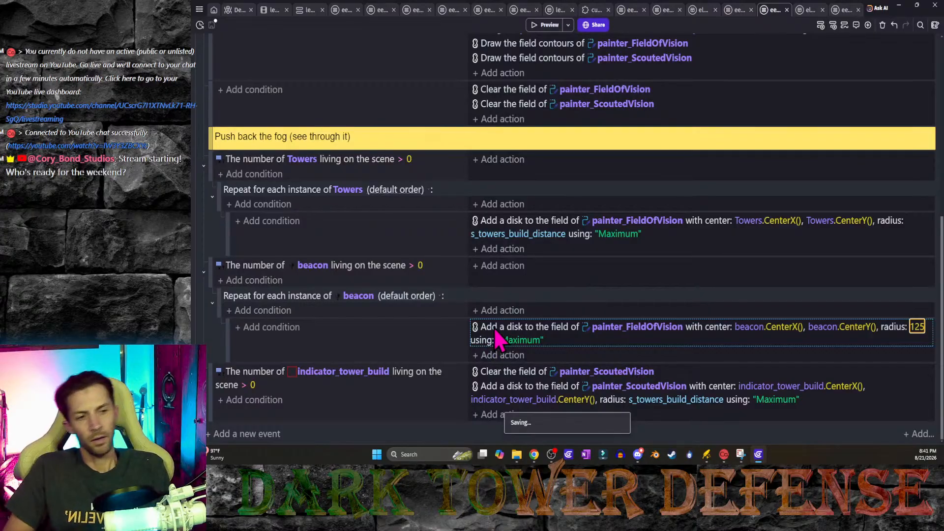
left_click(552, 27)
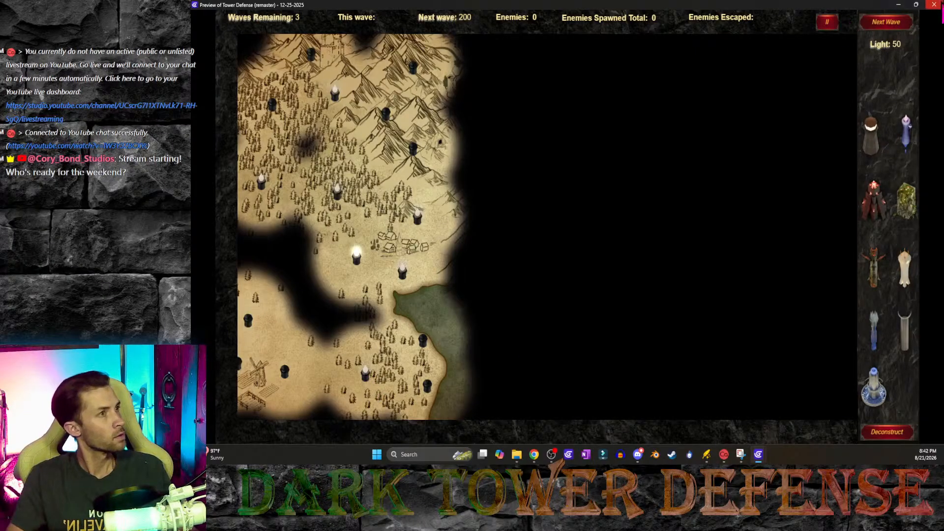
left_click(935, 5)
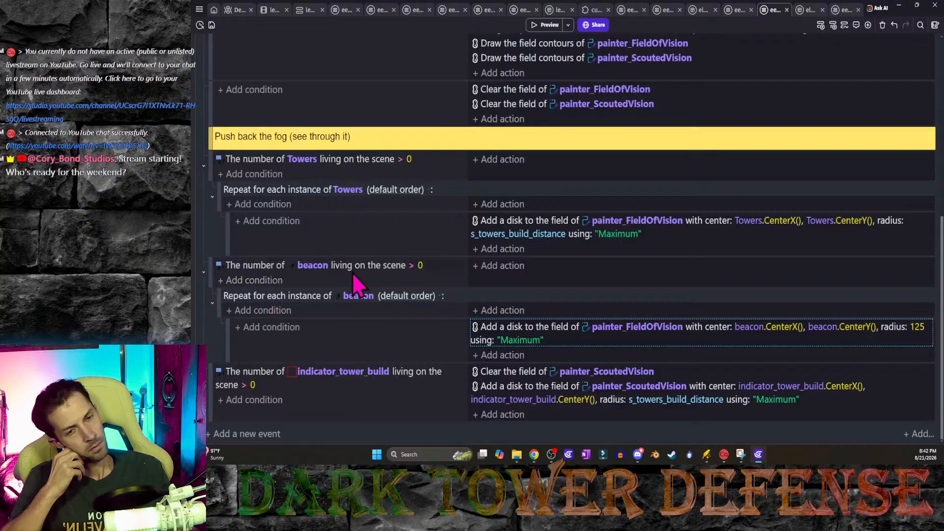
Step: Add a condition to the beacon count event that checks whether the beacon's is_completed variable is true
left_click(244, 286)
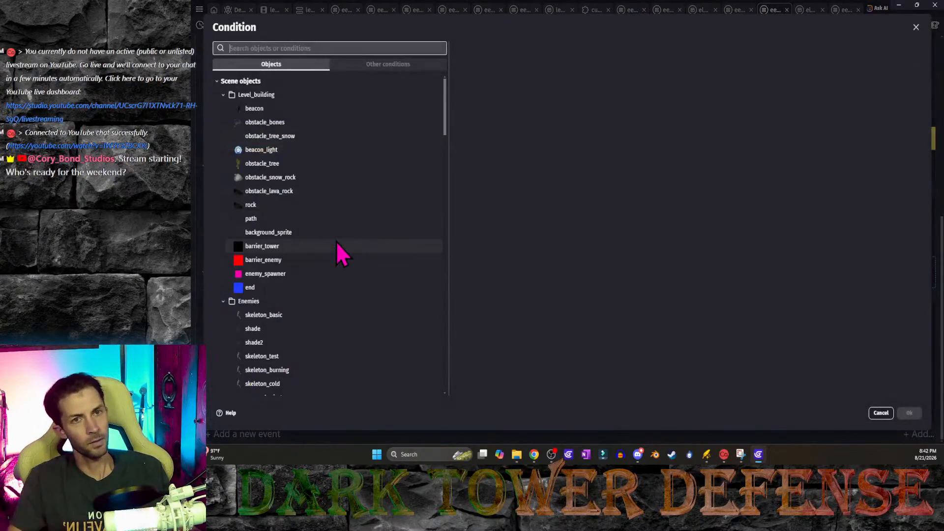
type("beacon")
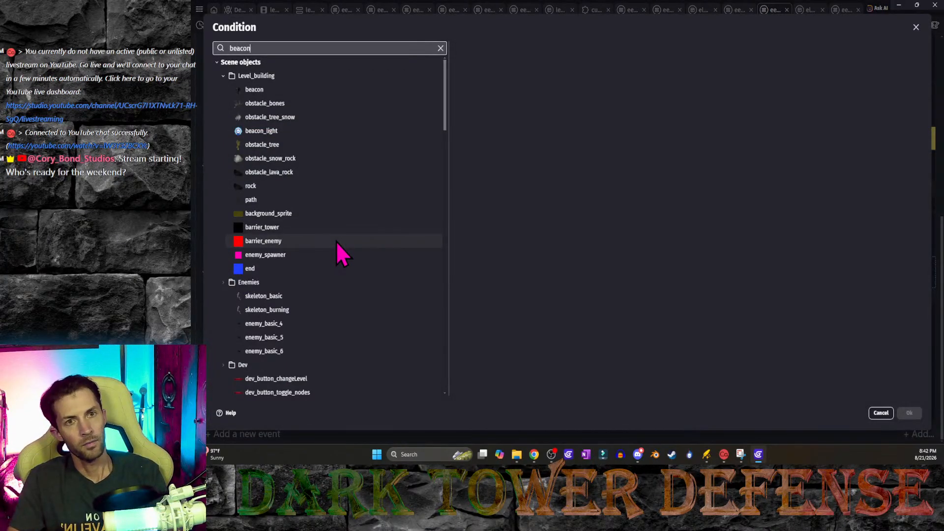
left_click(291, 90)
type("var")
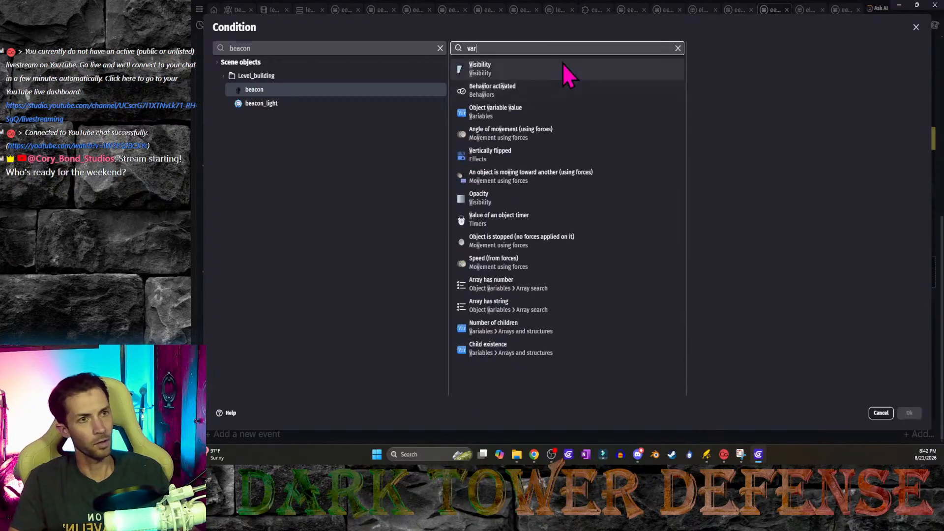
left_click(534, 65)
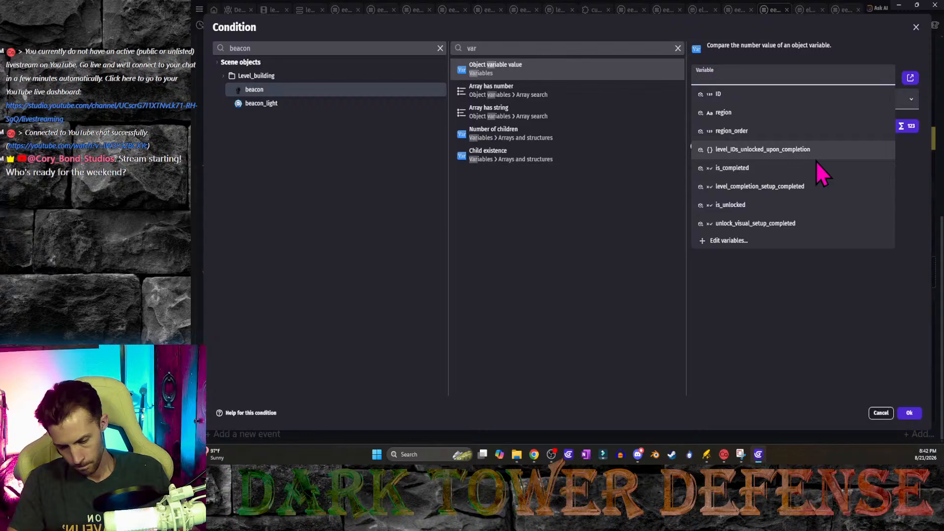
left_click(779, 171)
left_click(909, 99)
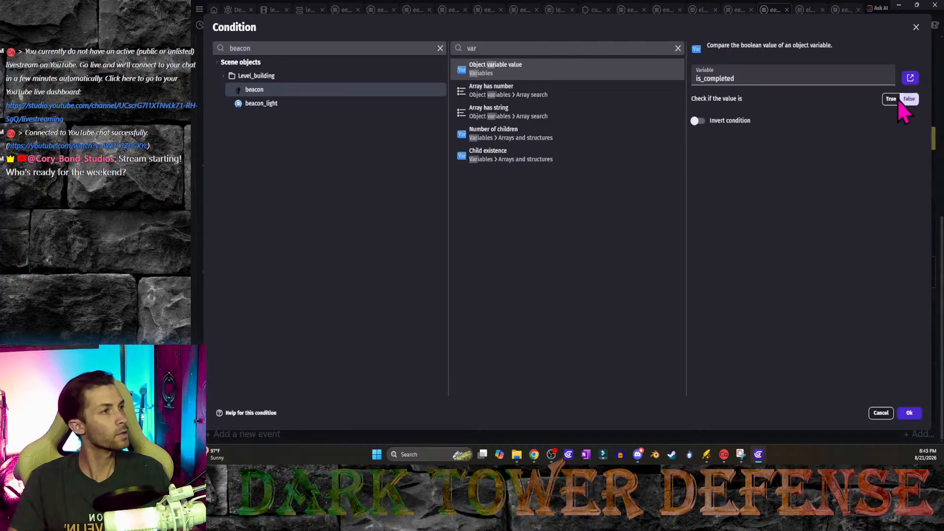
left_click(909, 99)
left_click(911, 414)
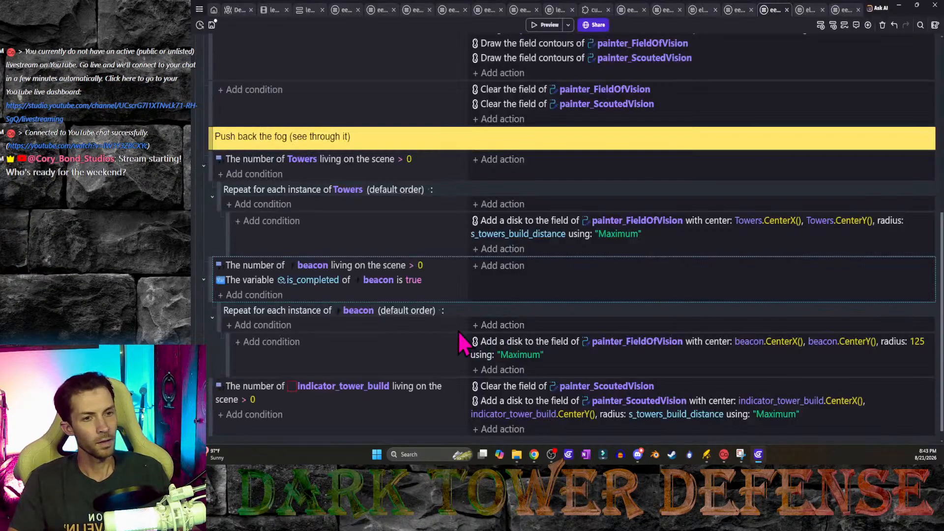
Step: Save the project and preview the map with the is_completed condition in place, closing the preview when done
key("ctrl+s")
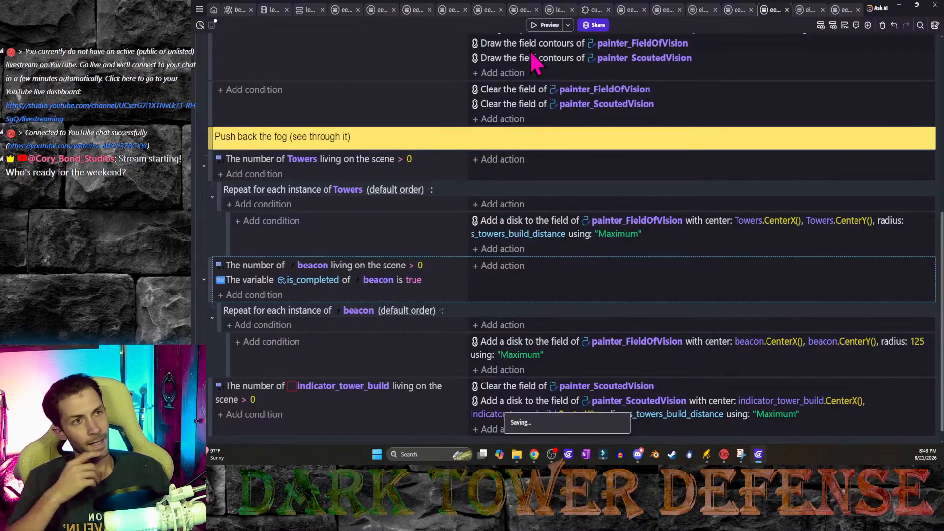
left_click(545, 26)
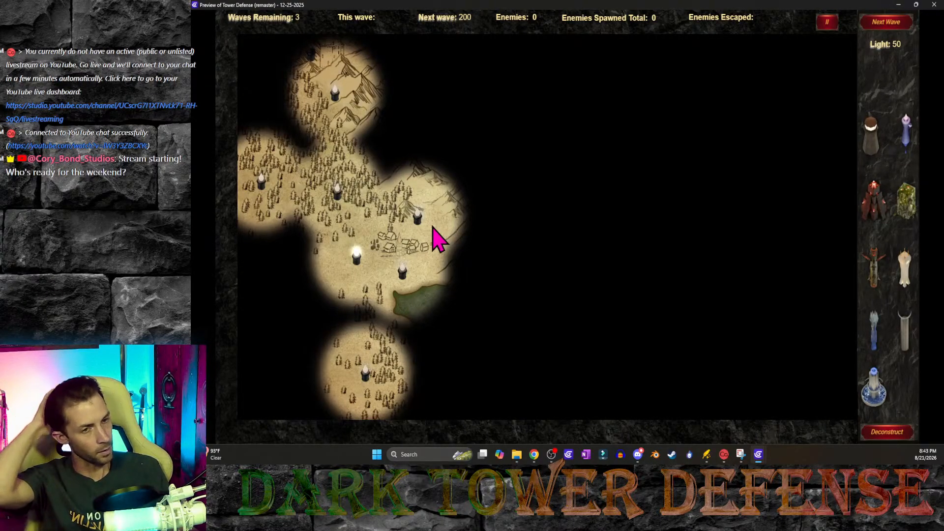
left_click(935, 5)
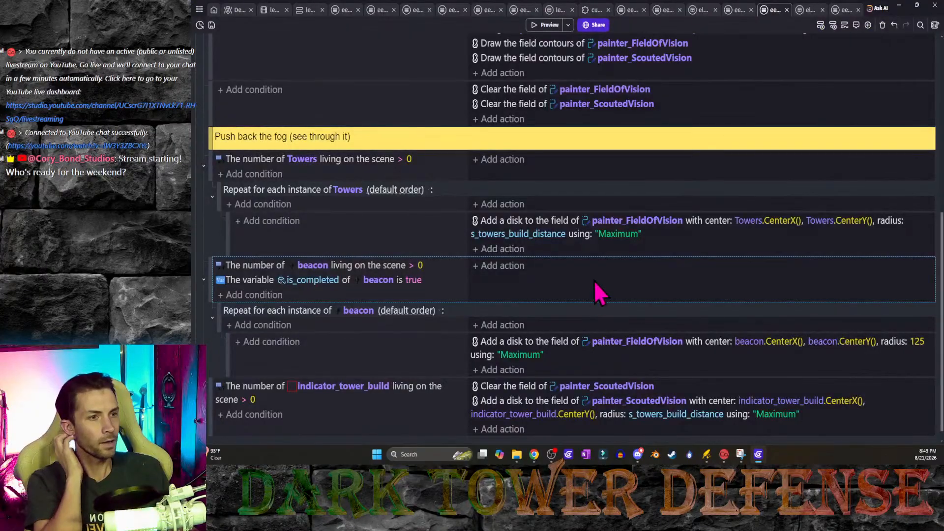
Step: Duplicate the disk action in the beacon loop and change the copy's object to painter_ScoutedVision
scroll(547, 375, "down", 1)
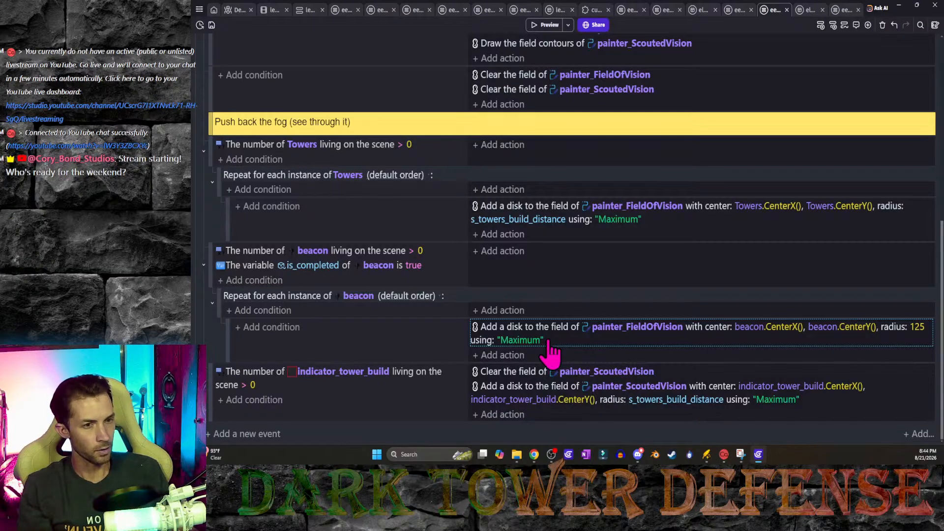
key("ctrl+v")
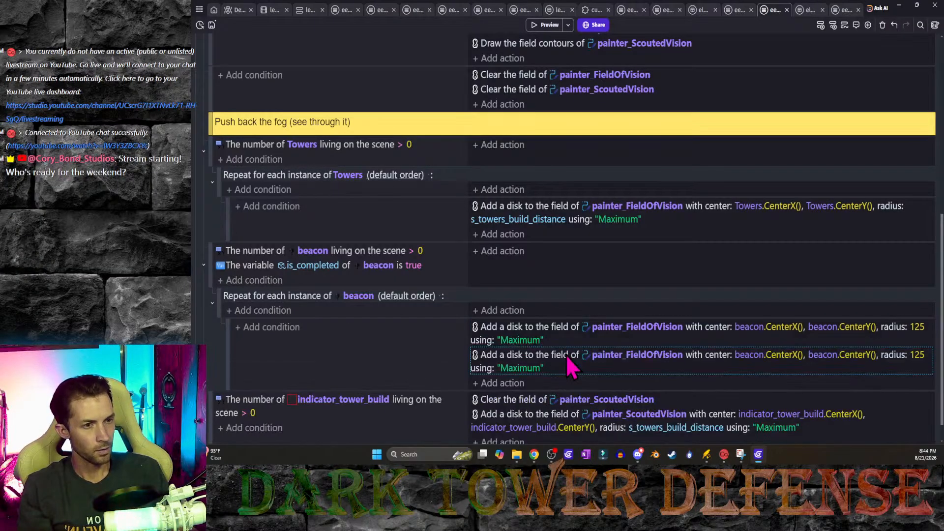
left_click(638, 360)
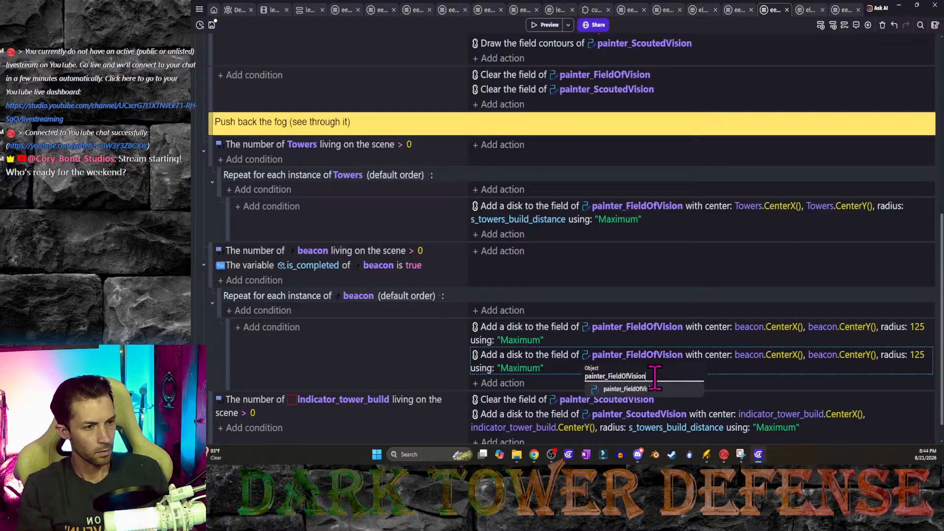
key("ctrl+a")
type("scout")
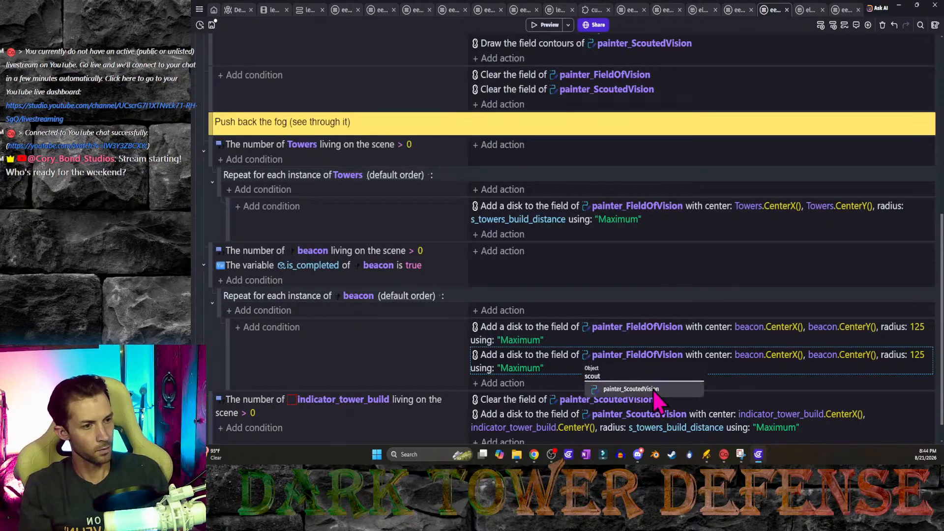
left_click(650, 389)
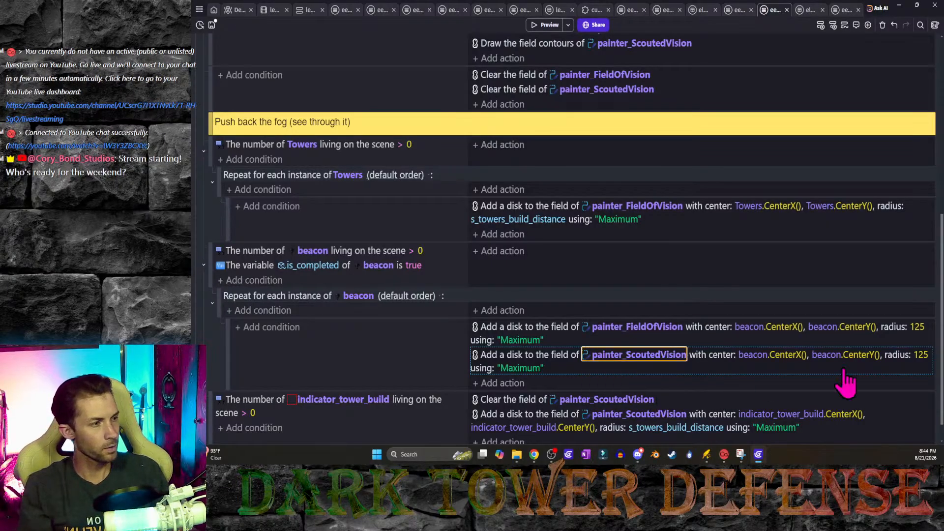
Step: Set the radius of the beacon loop's painter_ScoutedVision disk to 175
left_click(921, 357)
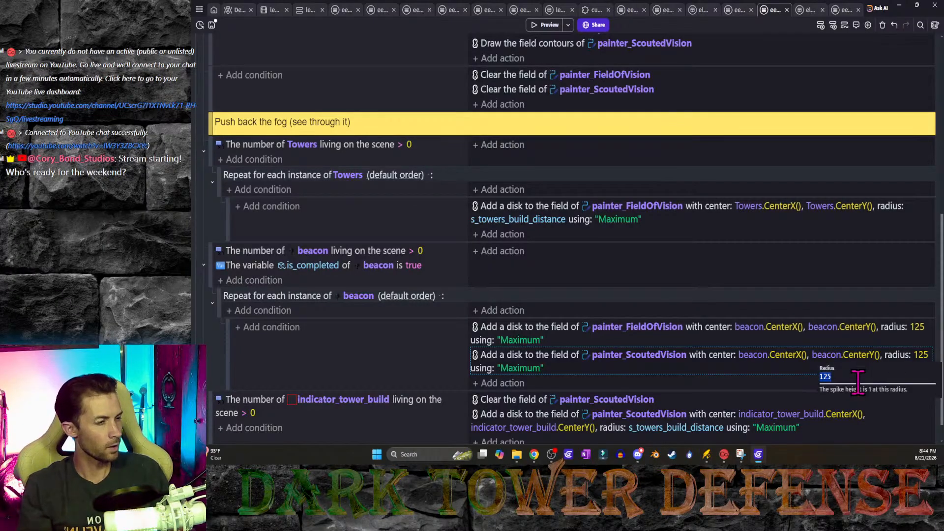
type("175")
key("Return")
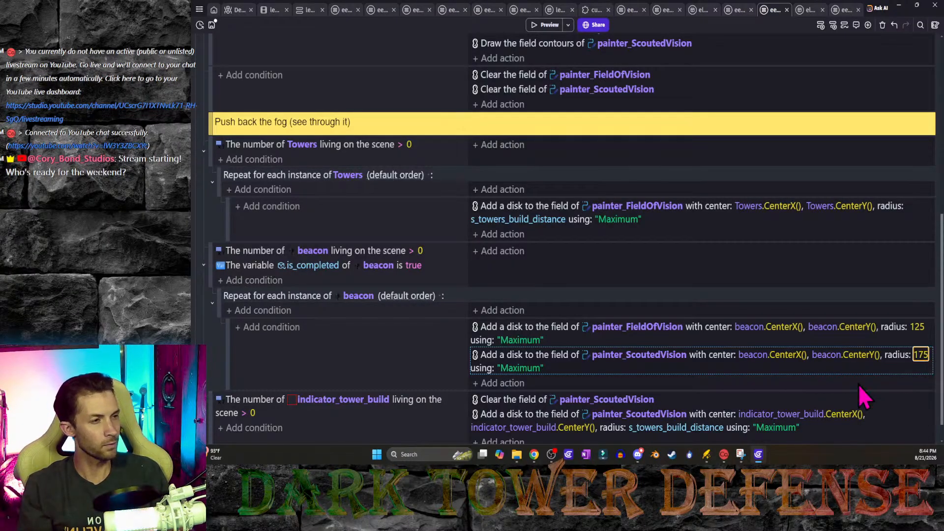
Step: Save the project and preview the map to check the scouted vision around beacons, closing the preview when done
key("ctrl+s")
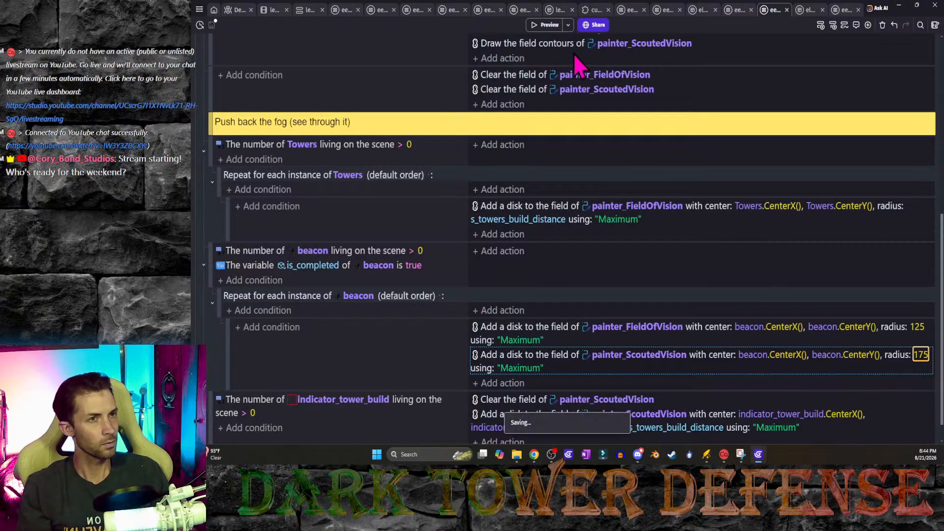
left_click(550, 25)
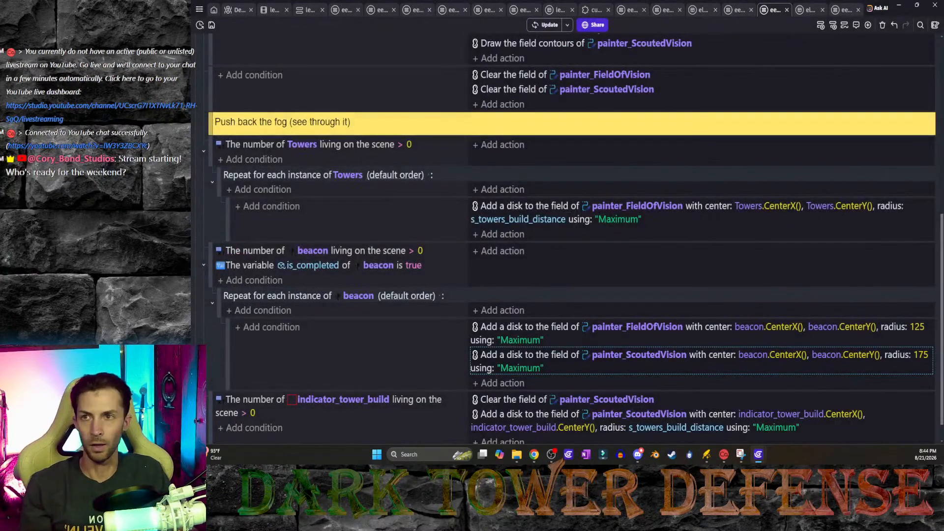
left_click_drag(193, 126, 677, 2)
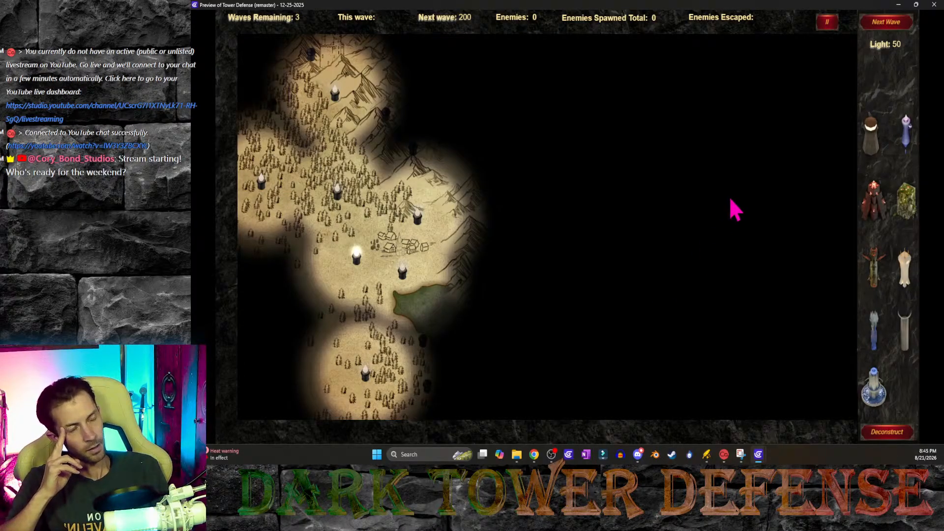
left_click(934, 6)
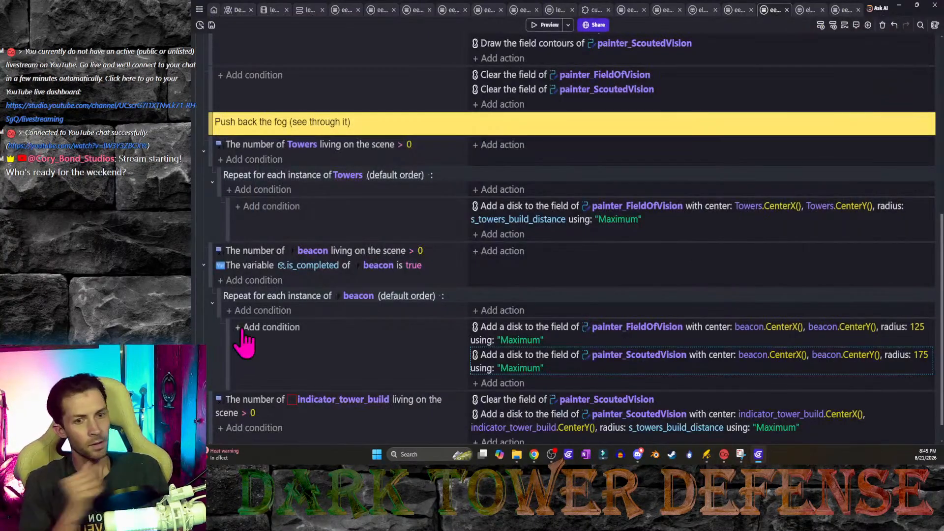
Step: Move the is_completed condition into the beacon loop's sub-event, and duplicate that sub-event with the check set to false
scroll(295, 352, "down", 1)
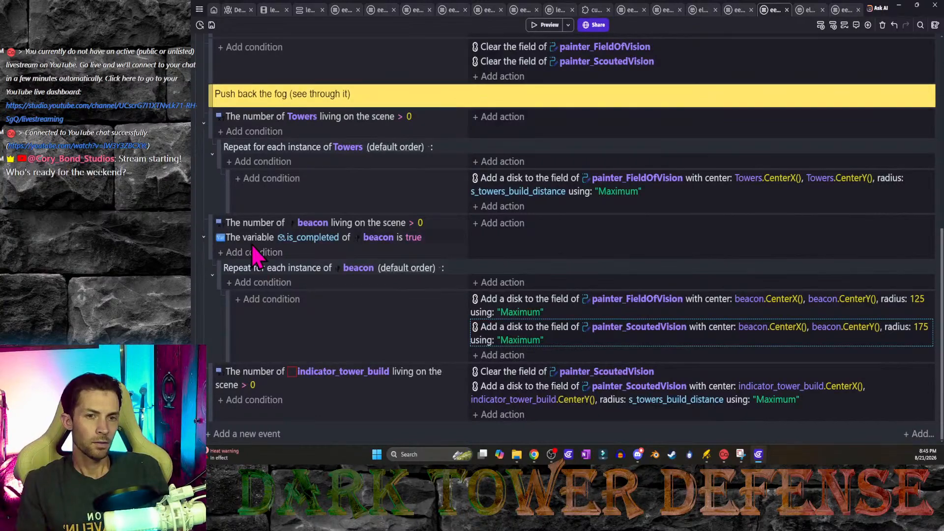
left_click_drag(252, 238, 284, 306)
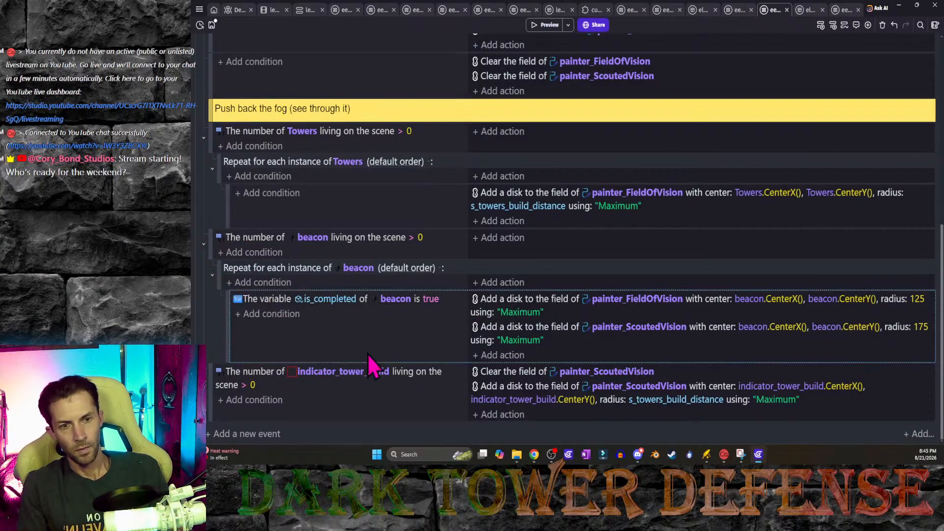
key("ctrl+v")
scroll(413, 352, "down", 2)
left_click(434, 302)
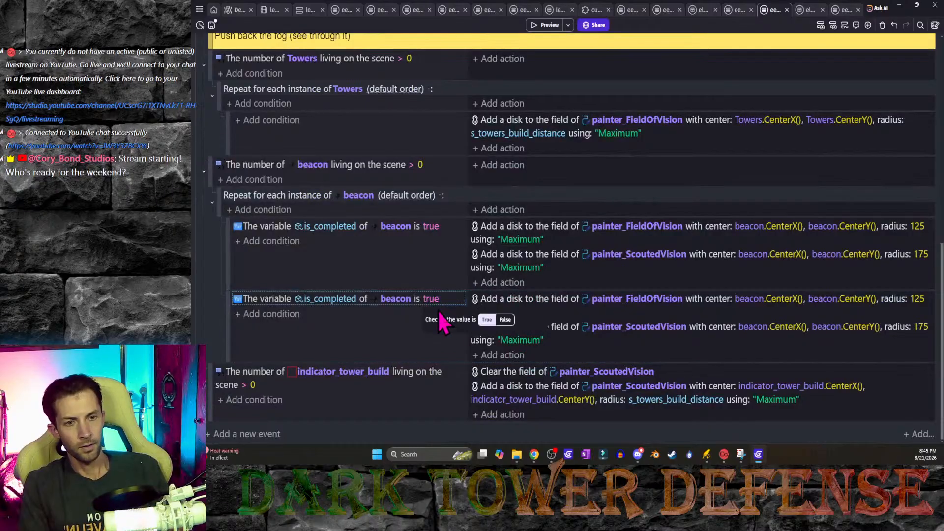
left_click(507, 321)
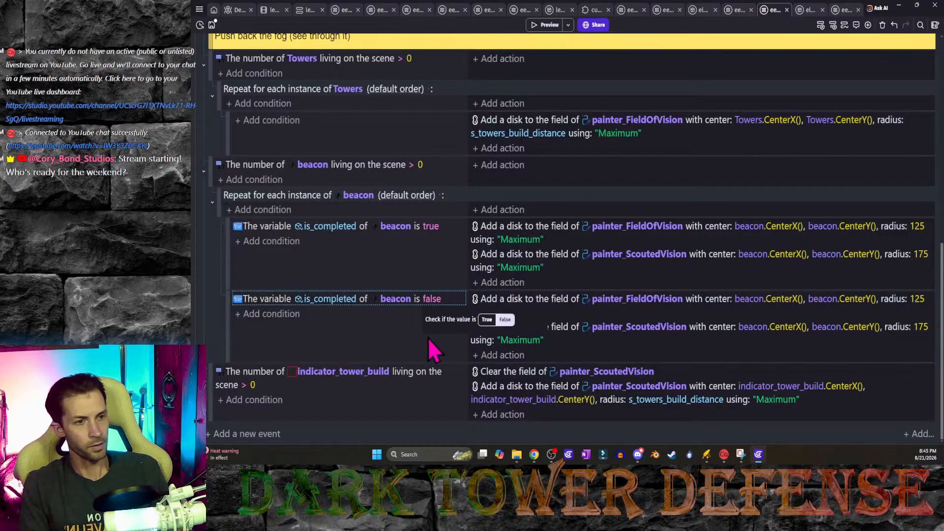
Step: In the is_completed false sub-event, delete the painter_FieldOfVision disk action and set the painter_ScoutedVision disk radius to 80
left_click(493, 304)
key("Delete")
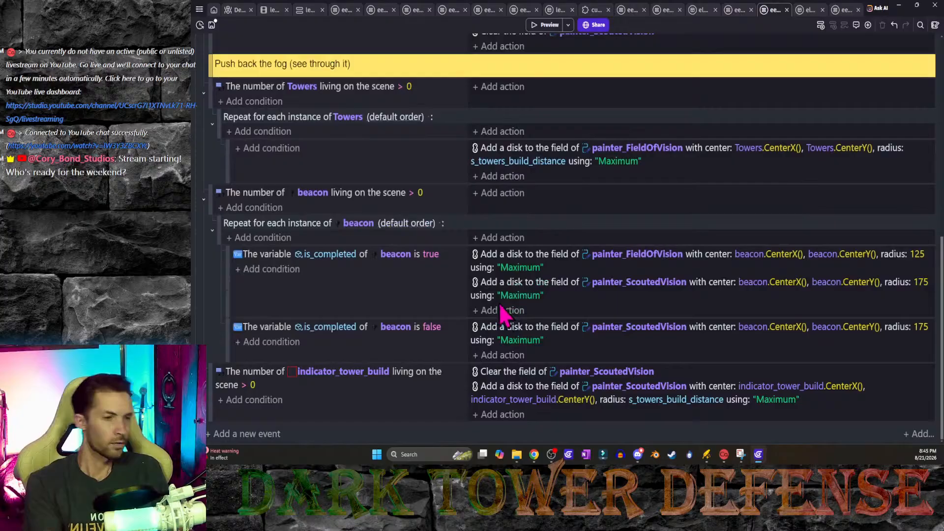
left_click(491, 339)
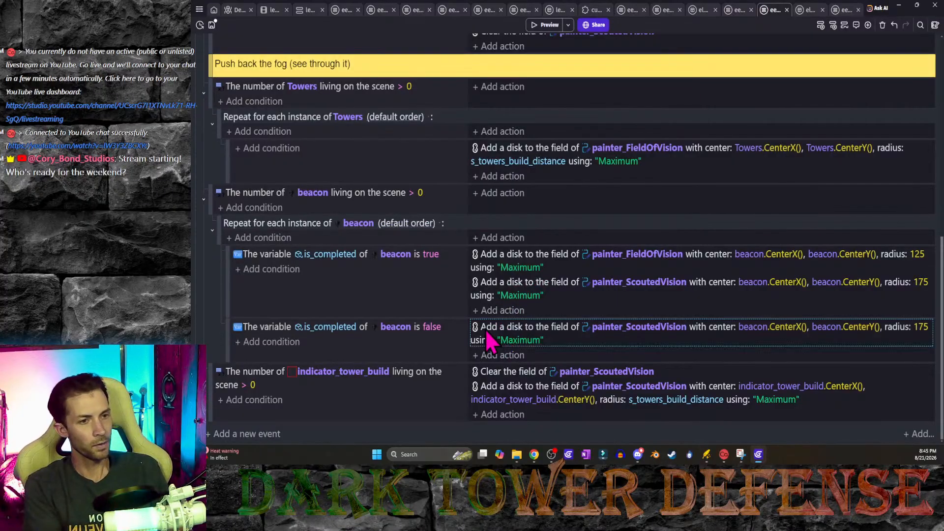
left_click(921, 327)
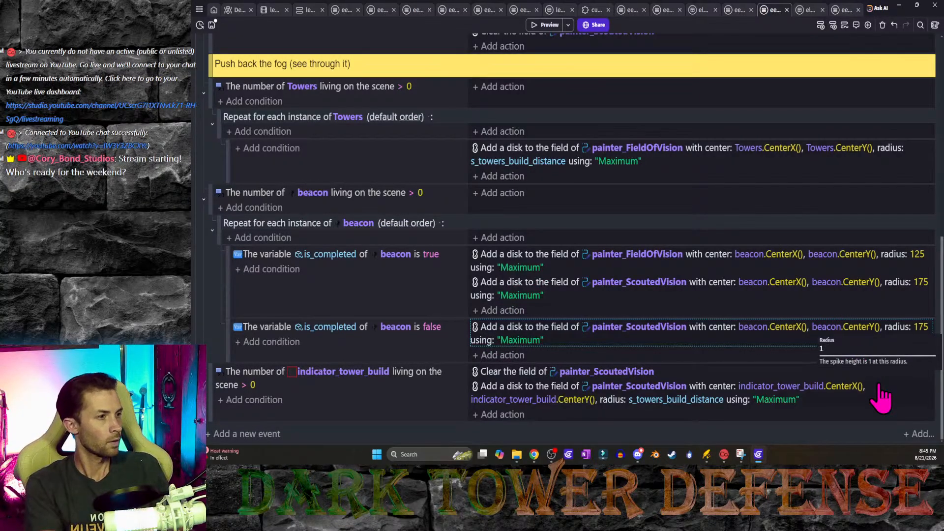
key("BackSpace")
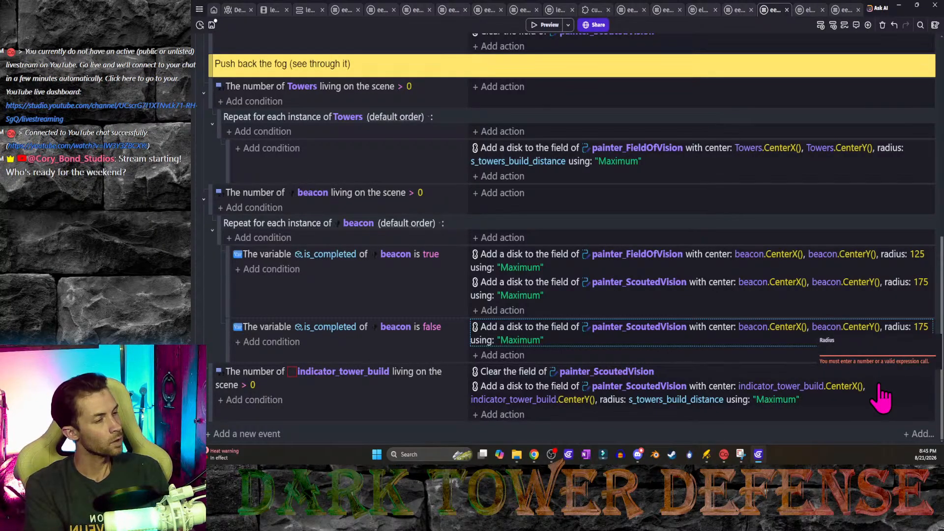
type("80")
key("Return")
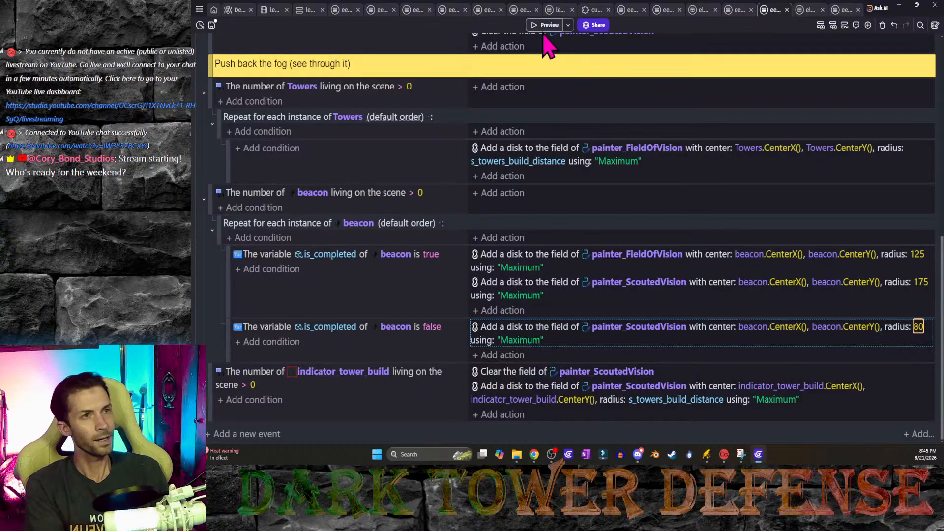
Step: Preview the map to check the fog around uncompleted beacons, closing the preview when done
left_click(544, 26)
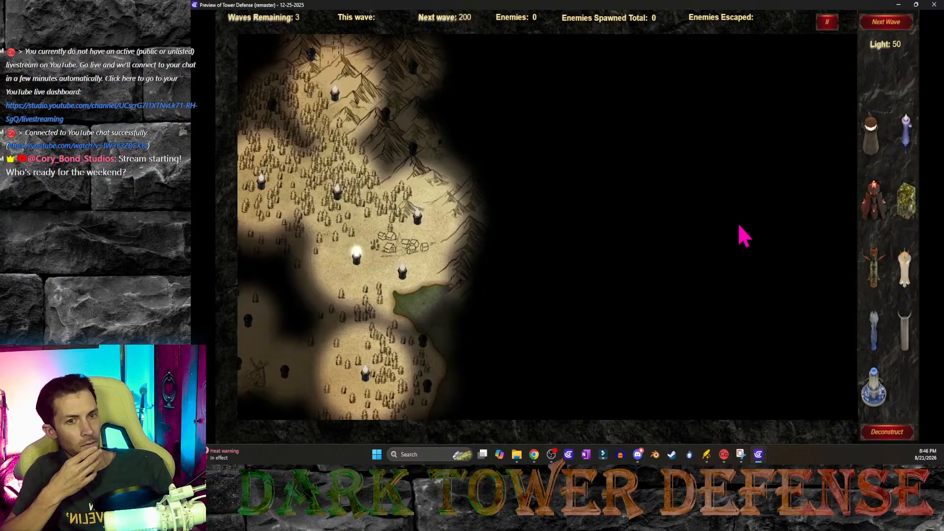
left_click(935, 6)
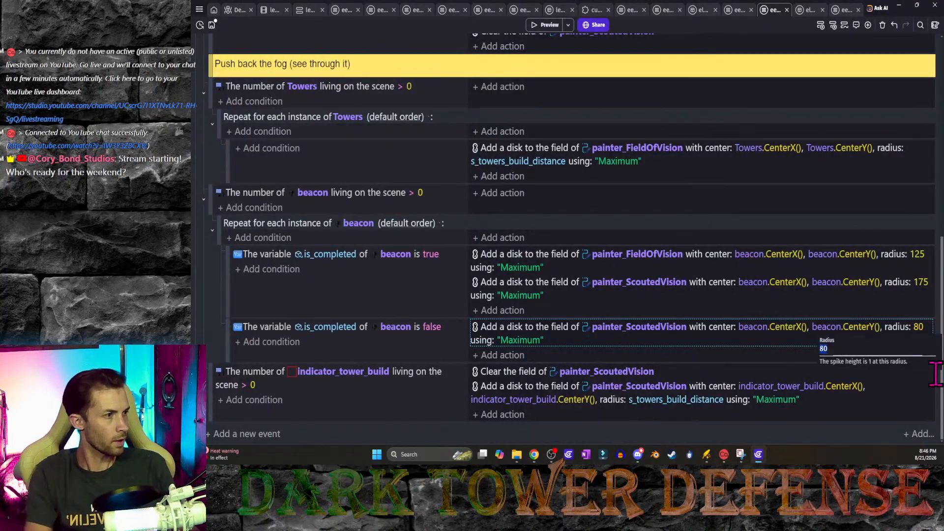
Step: Set the uncompleted beacons' painter_ScoutedVision disk radius to 60, save the project and check it in a preview
key("Return")
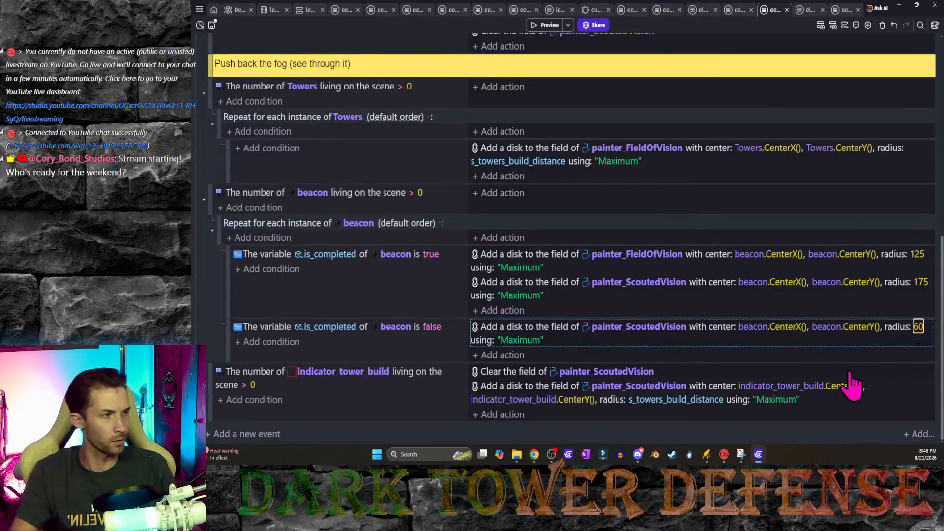
key("ctrl+s")
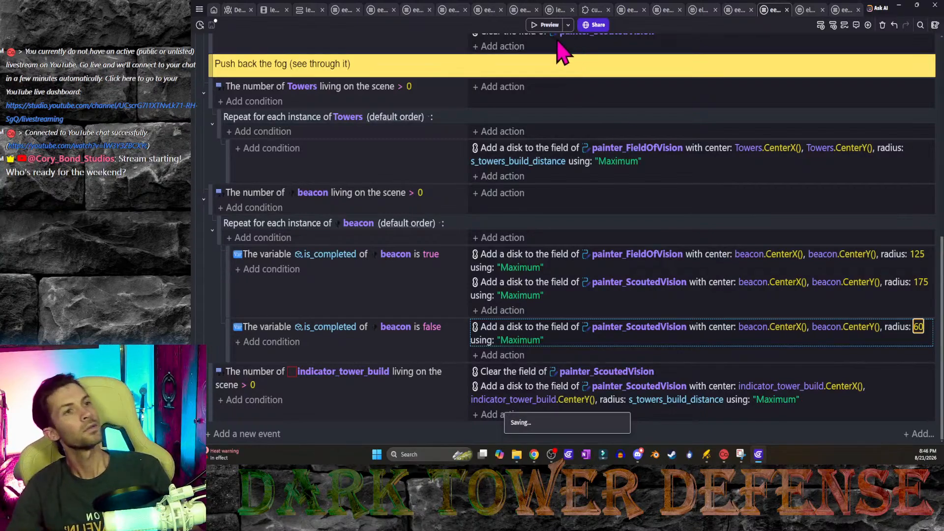
left_click(546, 25)
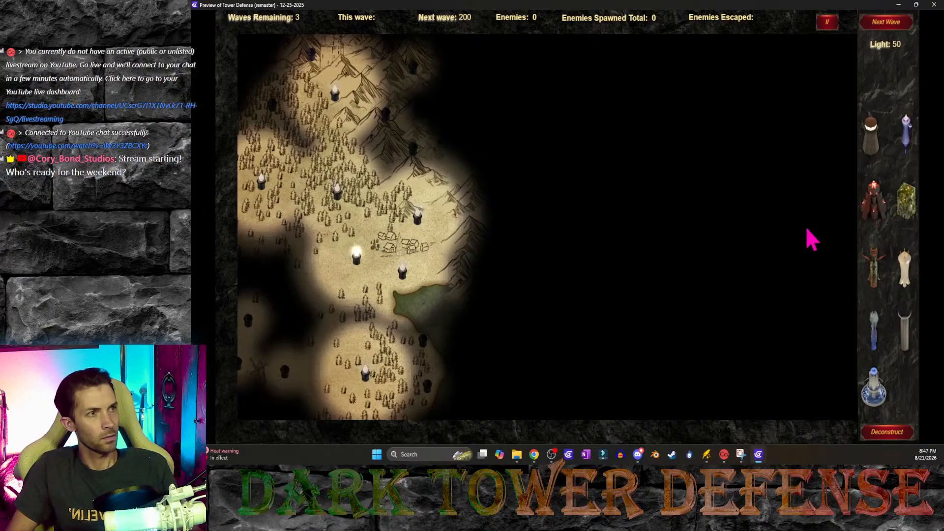
left_click(935, 5)
Step: Return from the preview to the level events and review the g_level layout events and the included external events
left_click(310, 11)
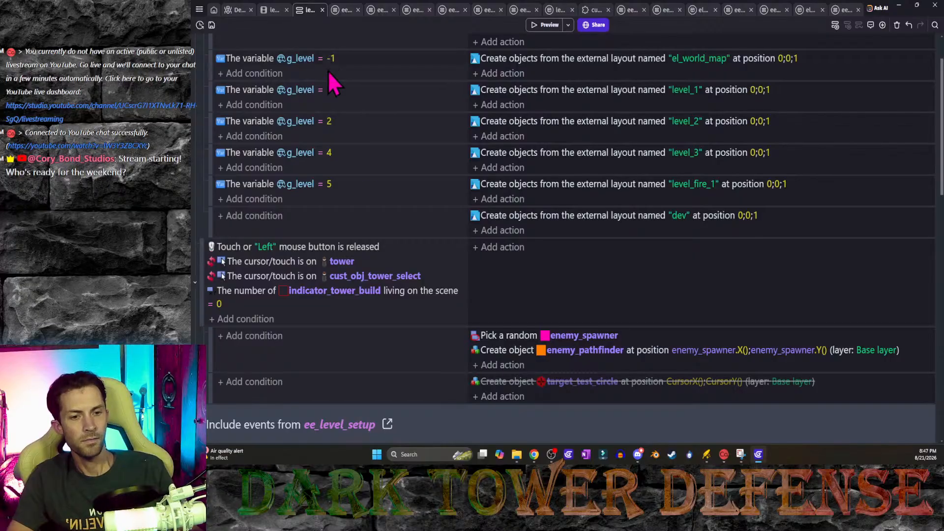
scroll(346, 187, "down", 1)
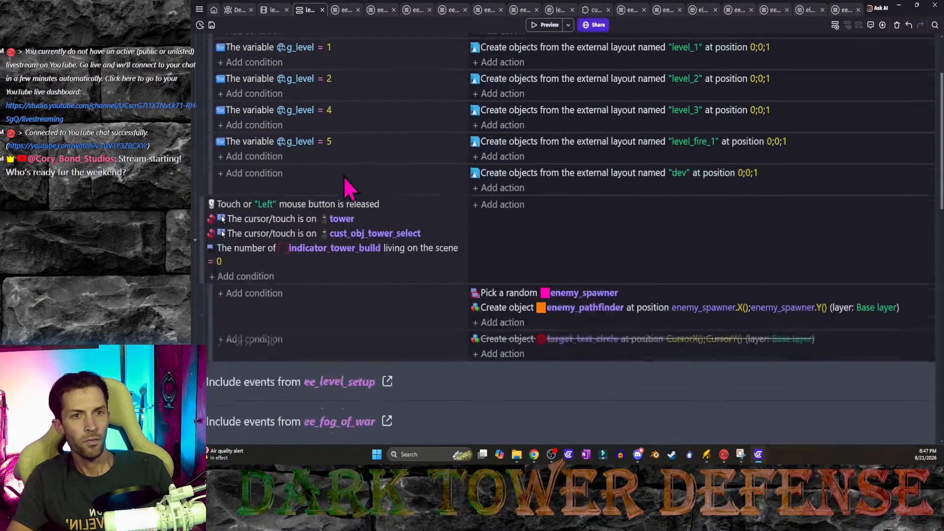
scroll(369, 196, "up", 3)
scroll(382, 202, "down", 5)
scroll(382, 204, "up", 5)
scroll(373, 231, "down", 10)
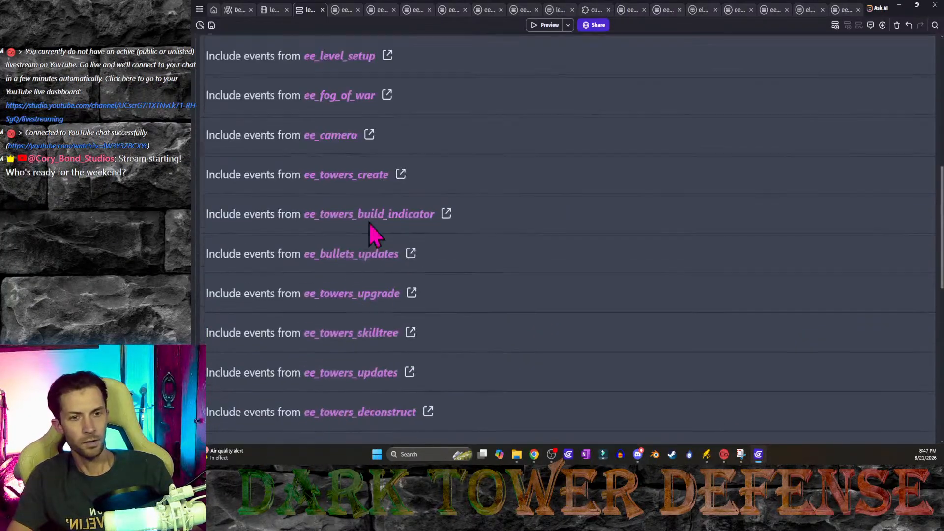
scroll(384, 148, "up", 1)
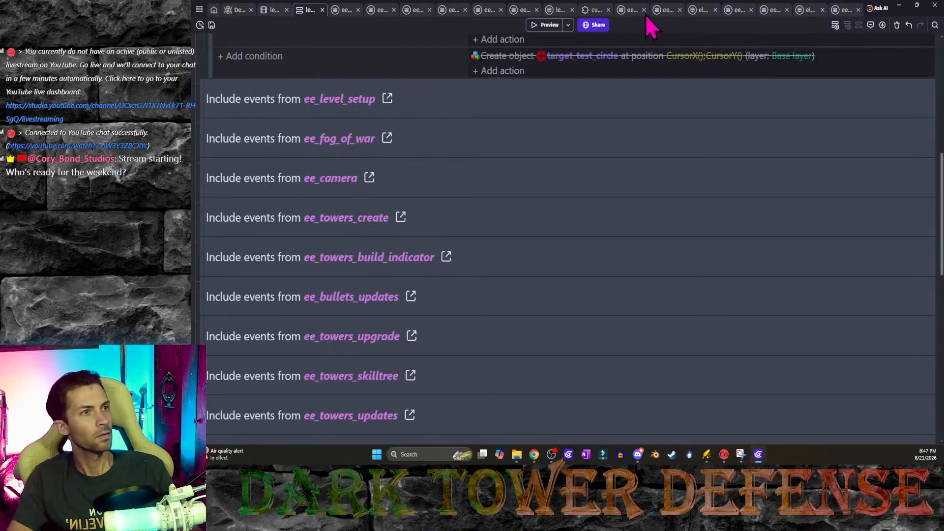
Step: Close the unneeded external events editors, including ee_level_setup, keeping ee_towers_updates open, and save the project
left_click(394, 10)
left_click(395, 13)
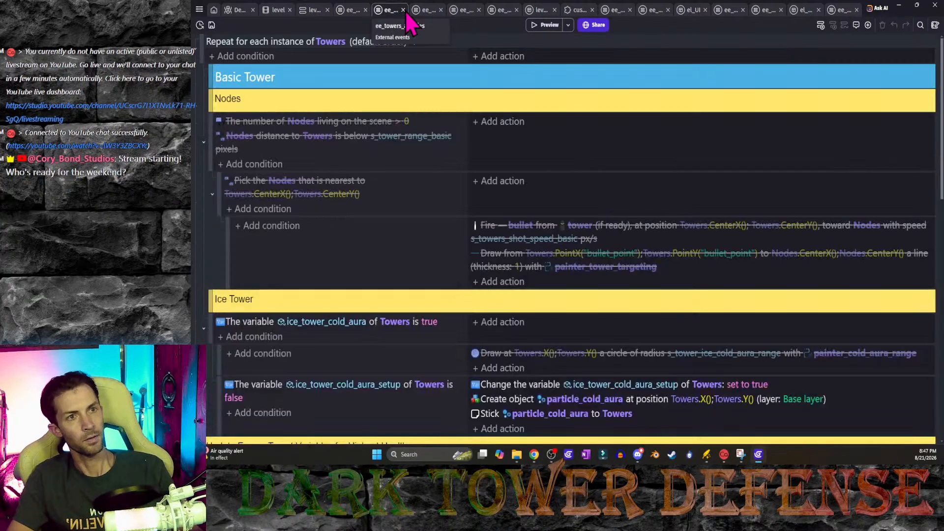
left_click(403, 9)
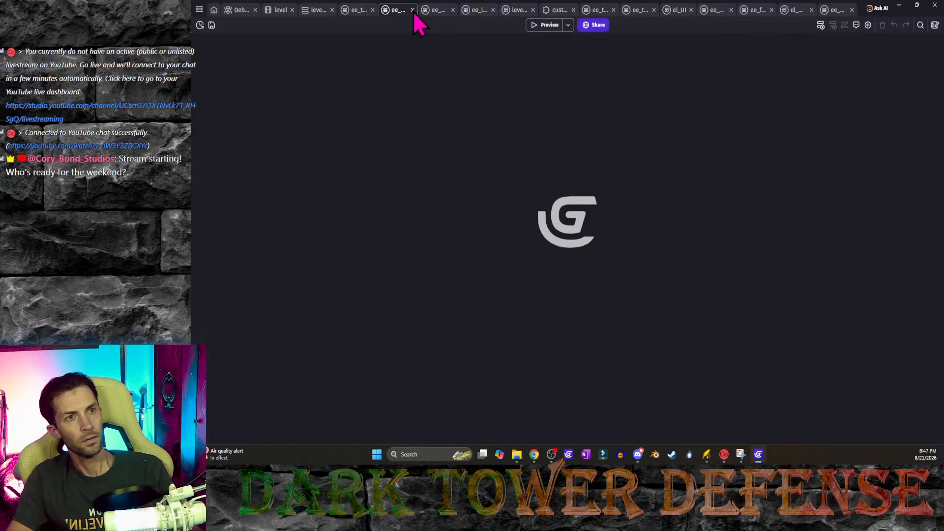
left_click(413, 10)
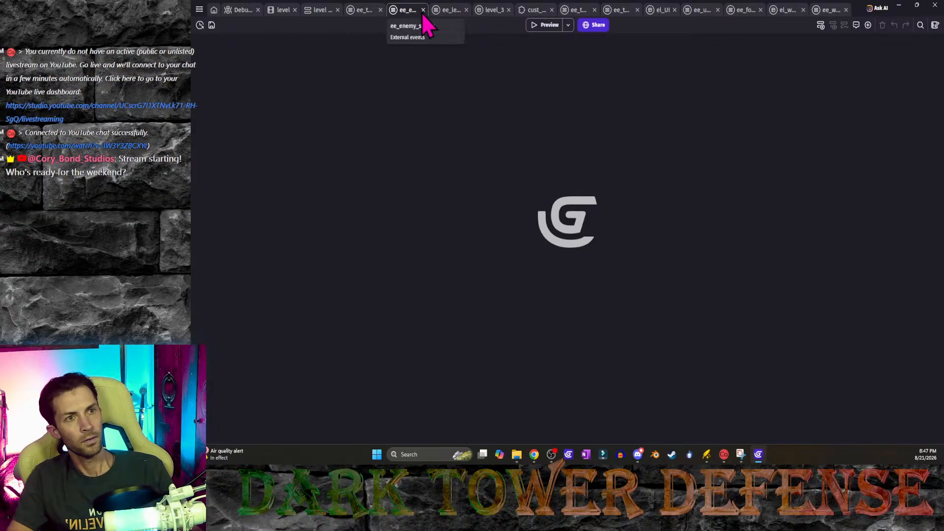
left_click(423, 10)
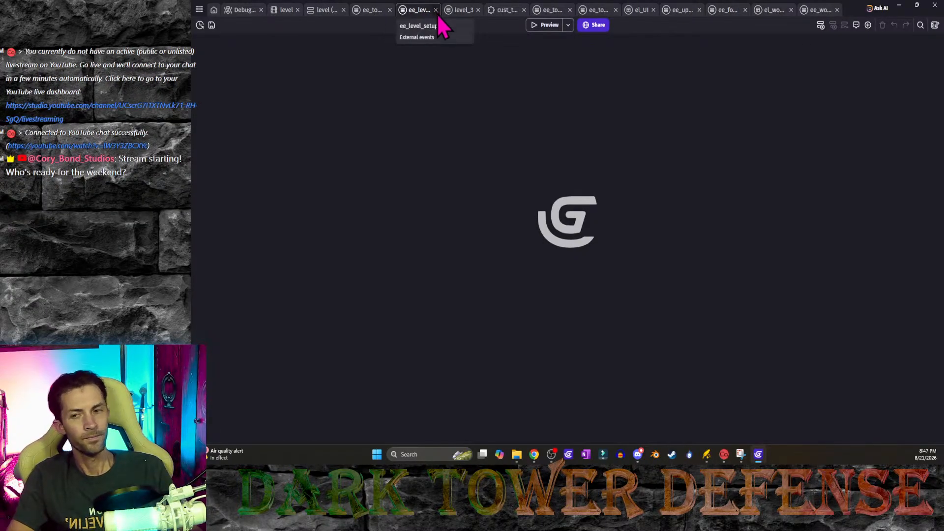
left_click(439, 10)
key("ctrl+s")
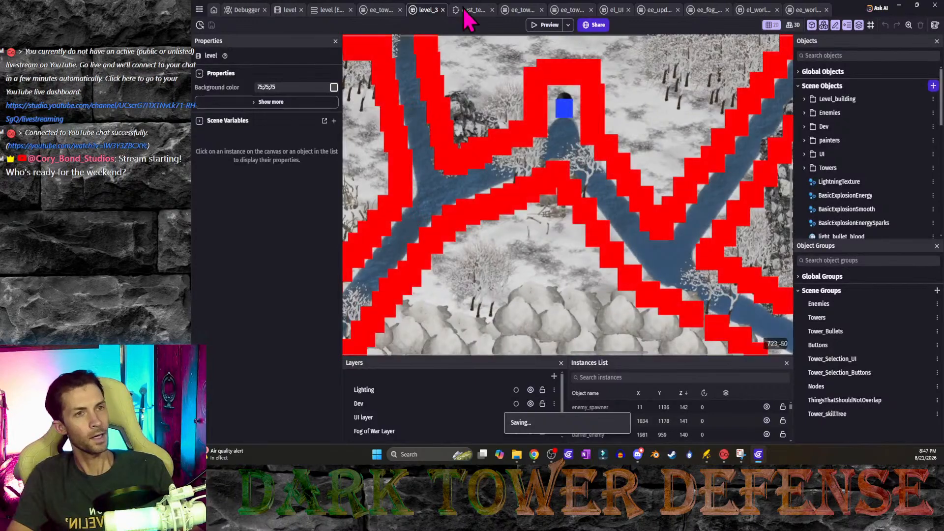
Step: Close the level_3, cust_text_damage_number, ee_towers_create, ee_towers_upgrade, el_UI, ee_updates and ee_towers_updates editors
left_click(443, 11)
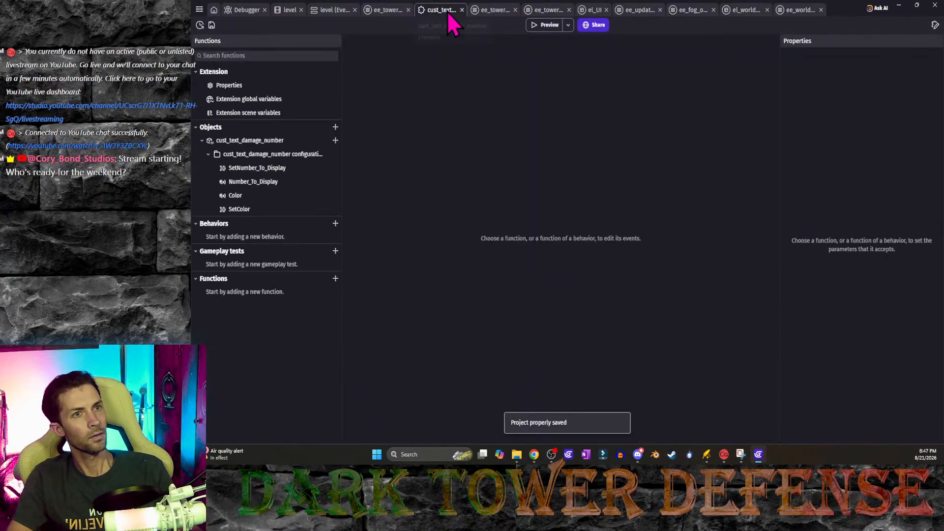
left_click(462, 10)
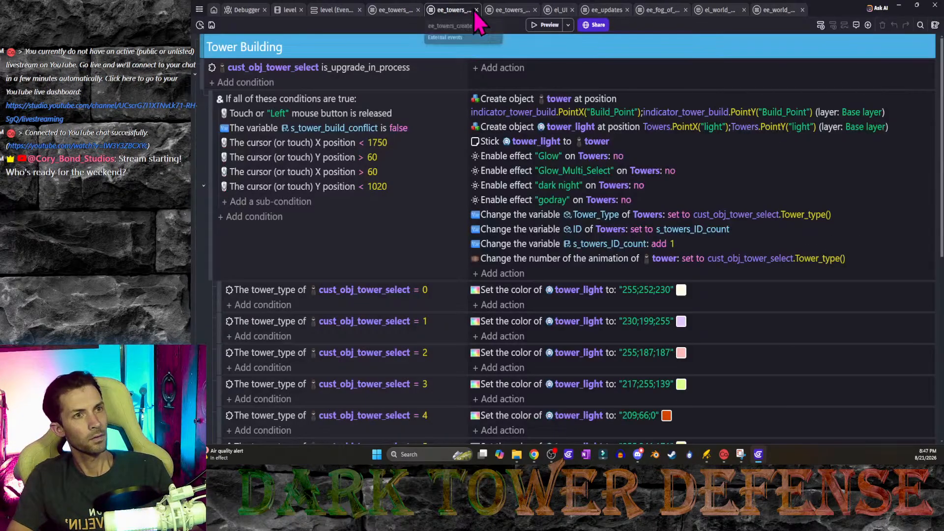
left_click(476, 10)
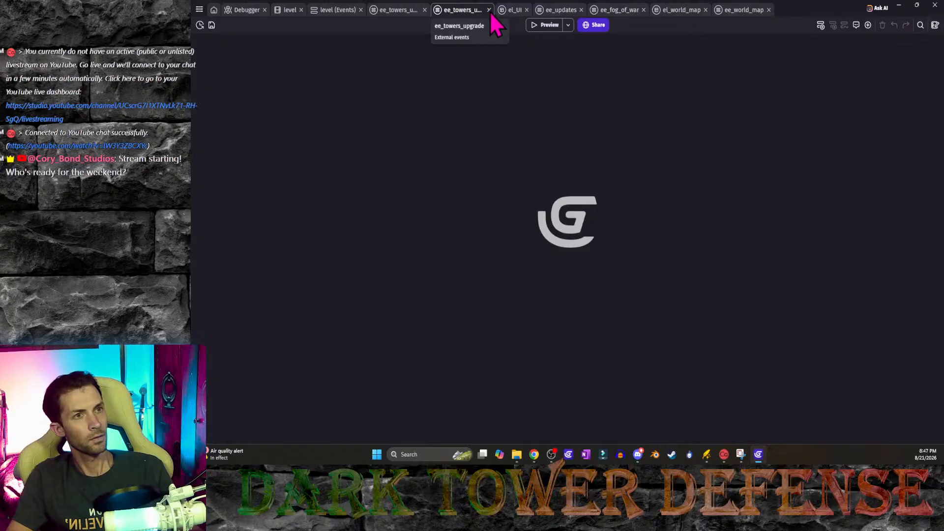
left_click(489, 10)
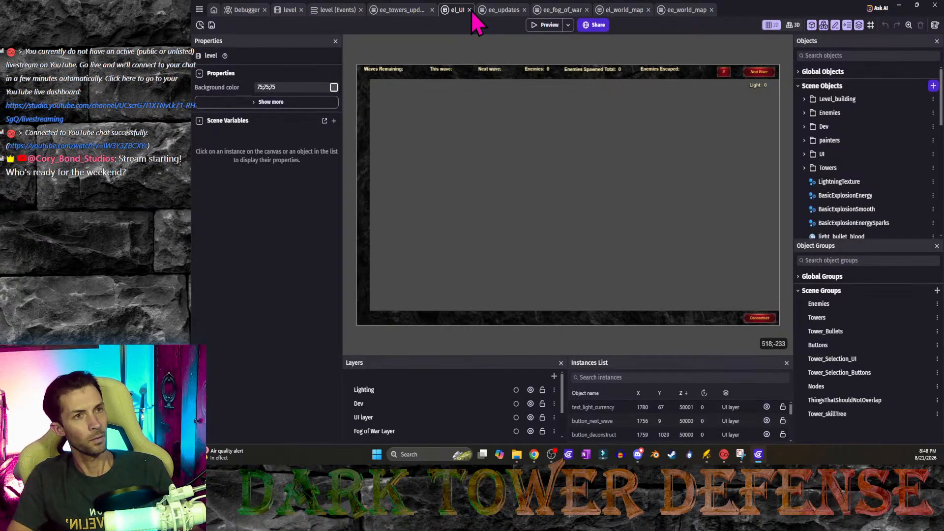
left_click(470, 11)
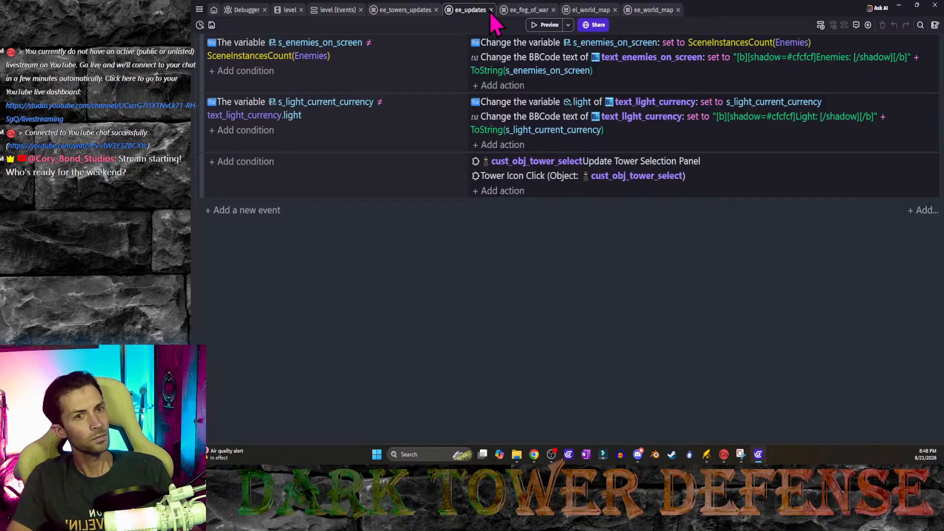
left_click(491, 9)
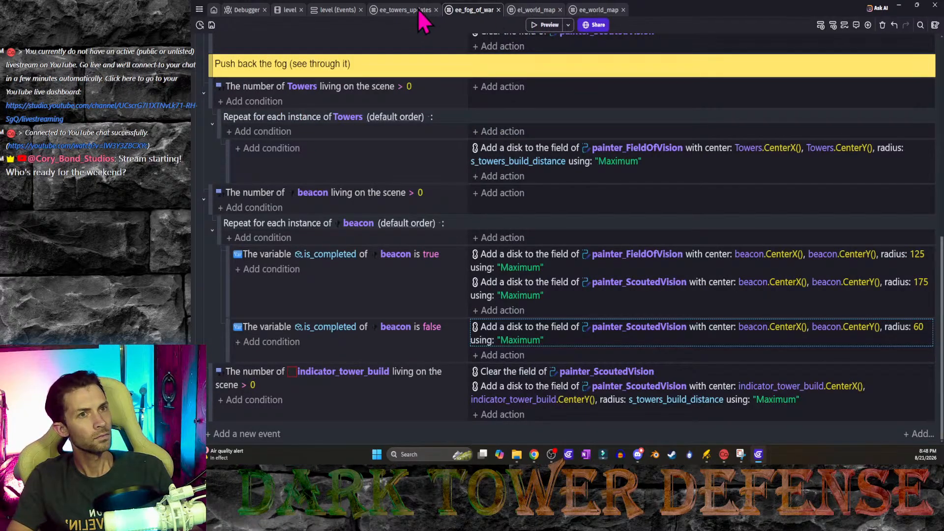
left_click(436, 10)
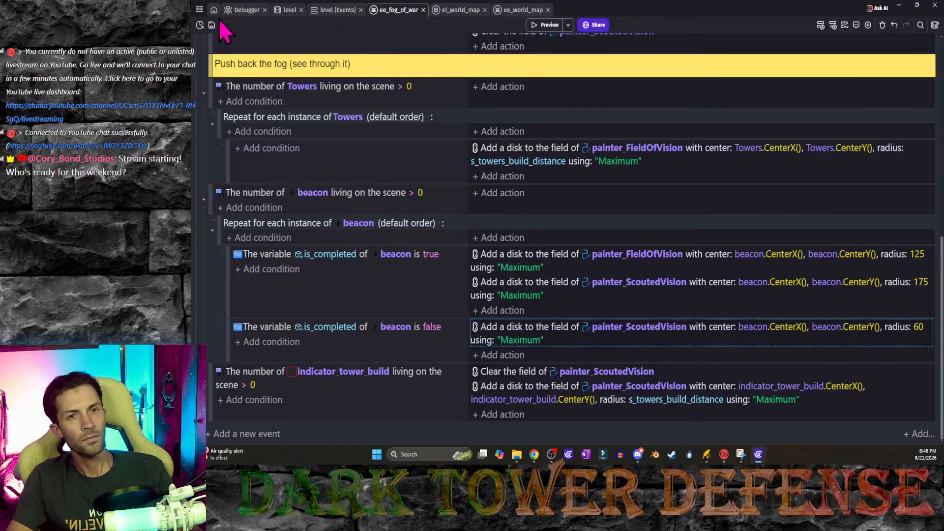
Step: Open the ee_level_setup external events from the project's list of external events
left_click(199, 9)
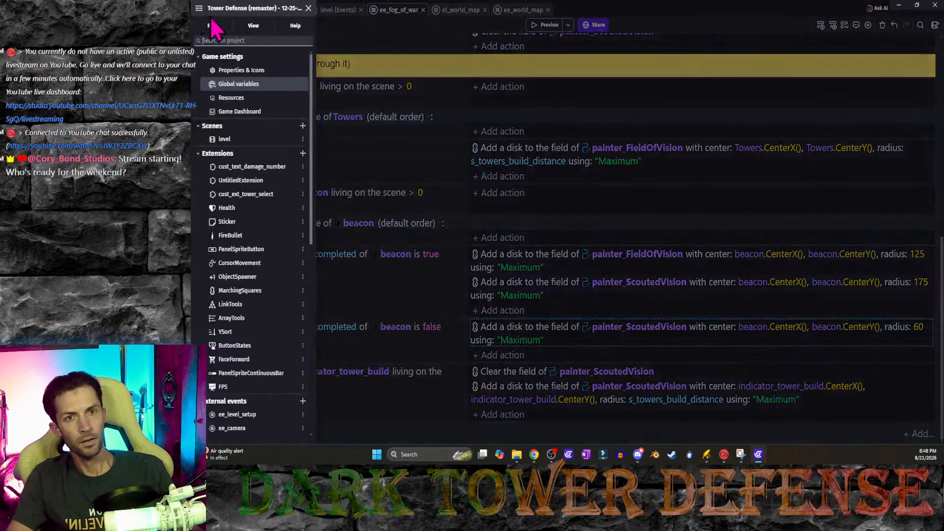
scroll(254, 265, "down", 3)
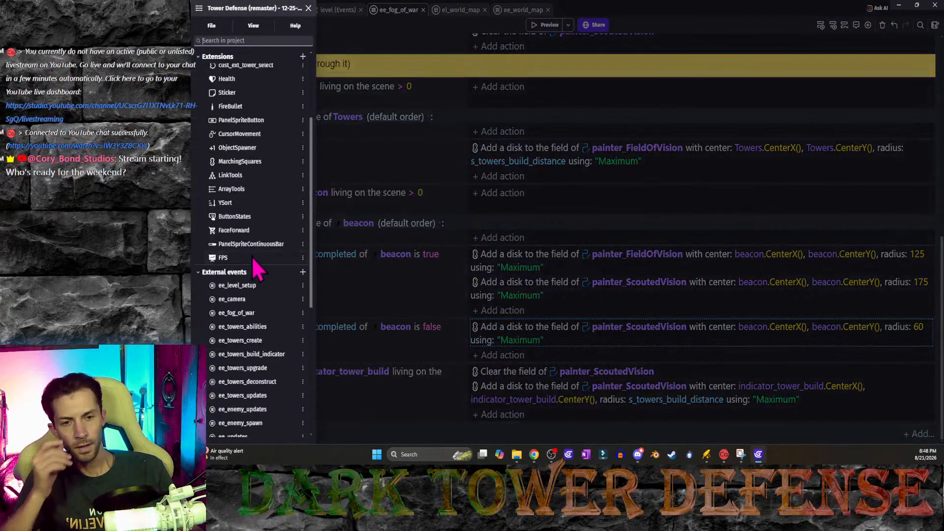
left_click(259, 289)
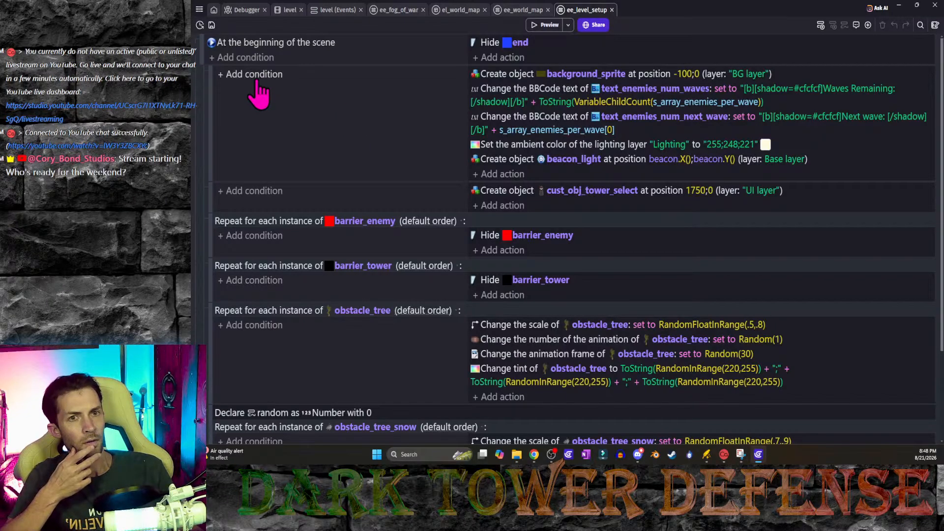
Step: Copy the g_level = -1 condition from the level events into the background_sprite sub-event of ee_level_setup
left_click(338, 11)
scroll(315, 118, "up", 15)
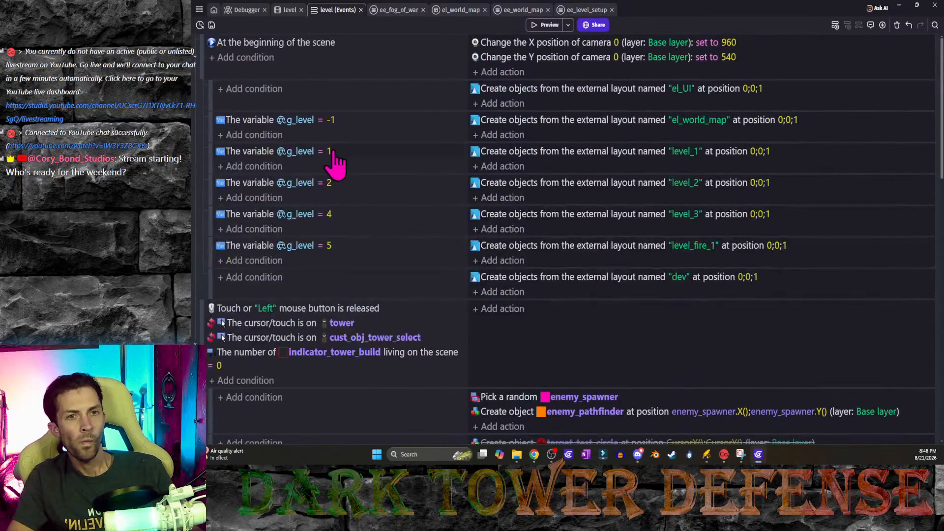
left_click(256, 123)
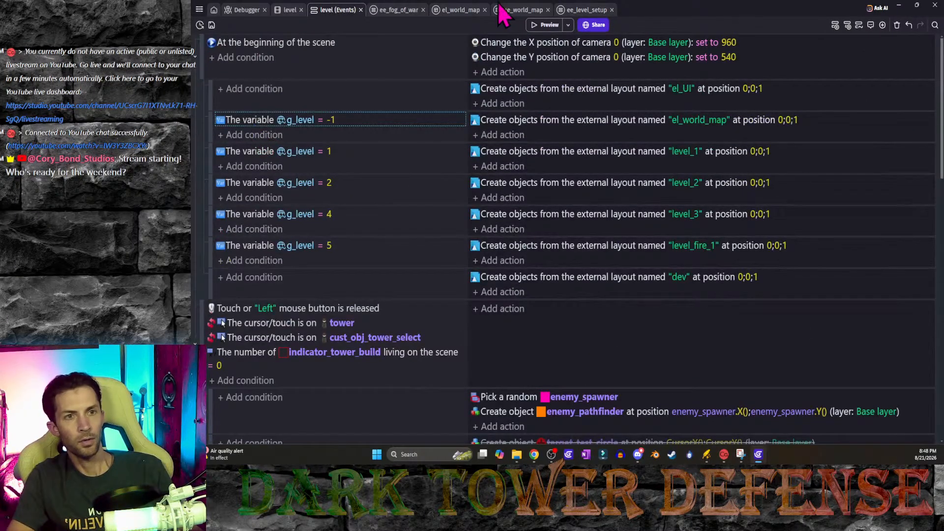
left_click(399, 11)
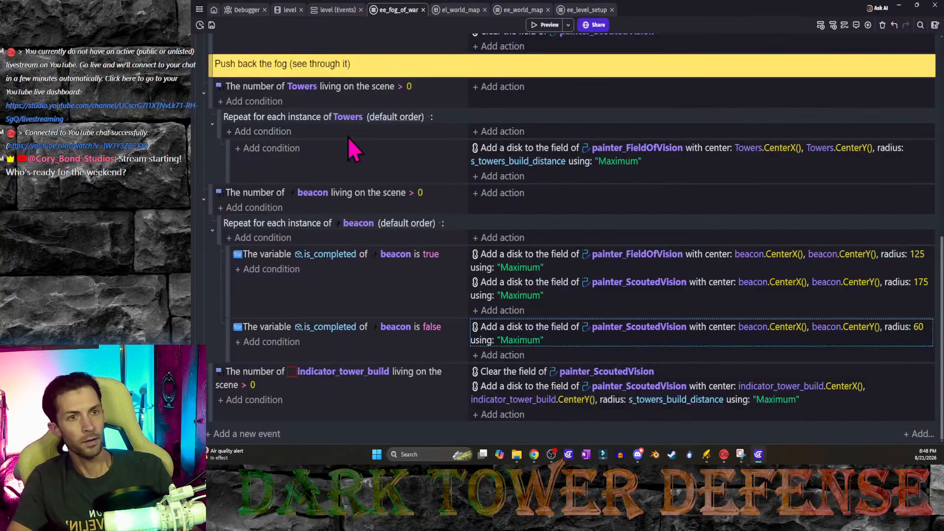
left_click(586, 10)
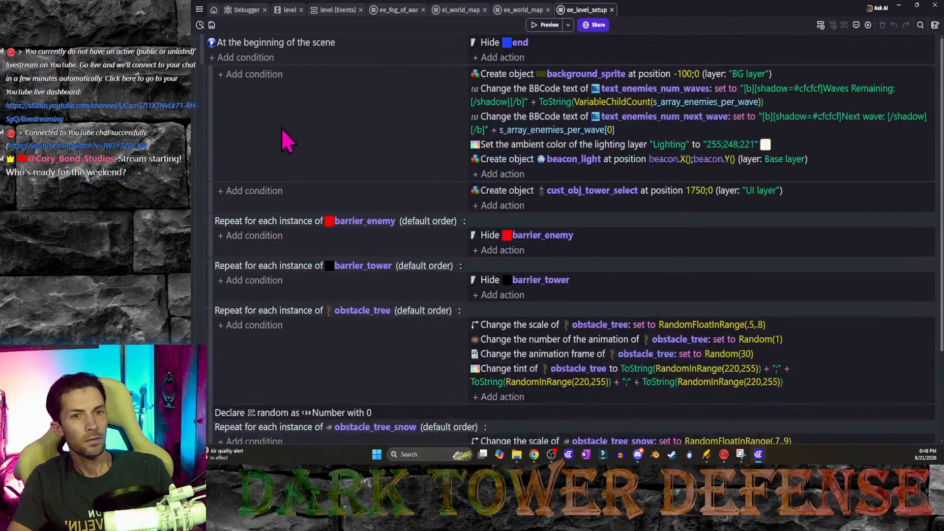
left_click(336, 75)
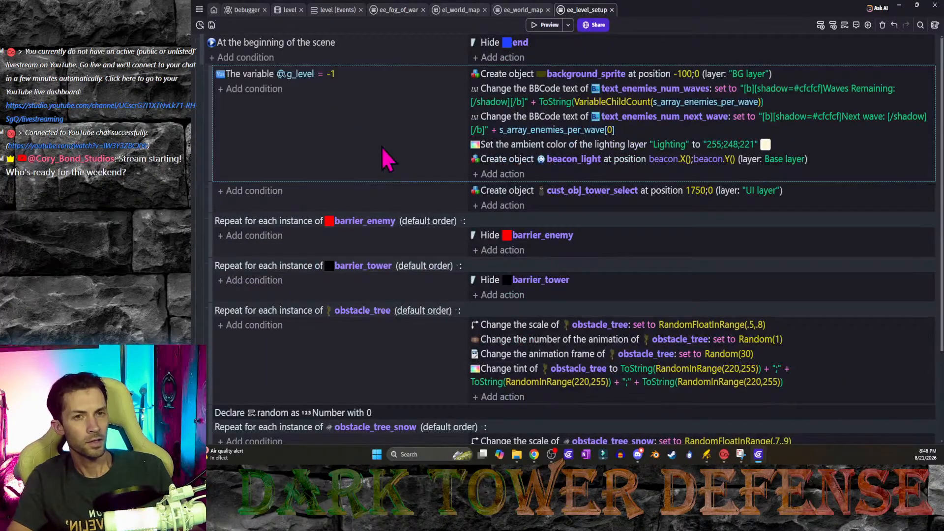
Step: Change the comparison sign of the pasted g_level condition to greater than, keeping -1 as the value
left_click(320, 75)
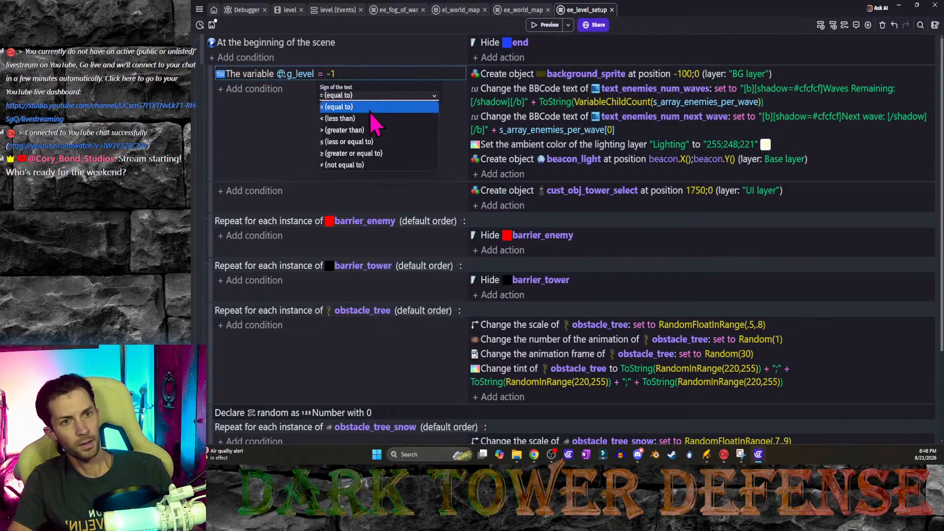
left_click(352, 131)
left_click(330, 118)
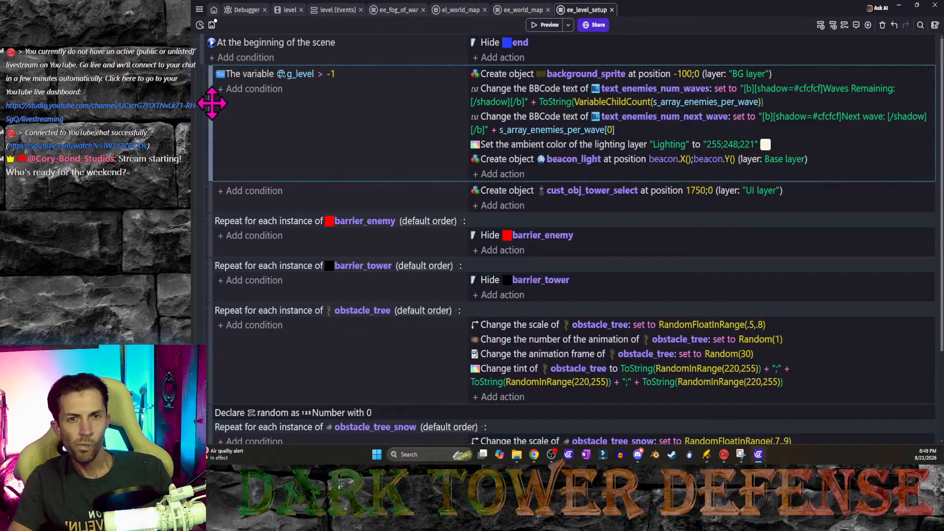
Step: Give the g_level > -1 condition its own parent event, with the background, wave text, lighting and beacon_light actions nested beneath it
scroll(219, 128, "down", 3)
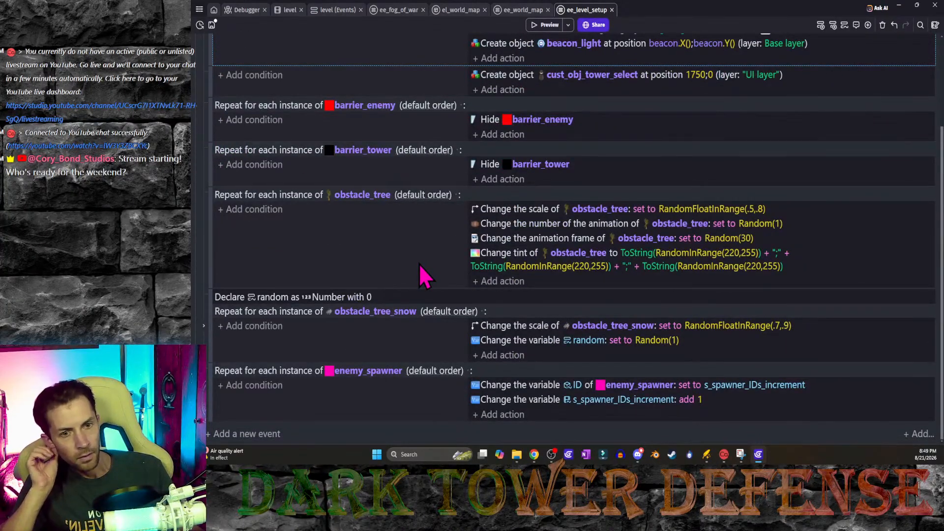
scroll(421, 262, "up", 3)
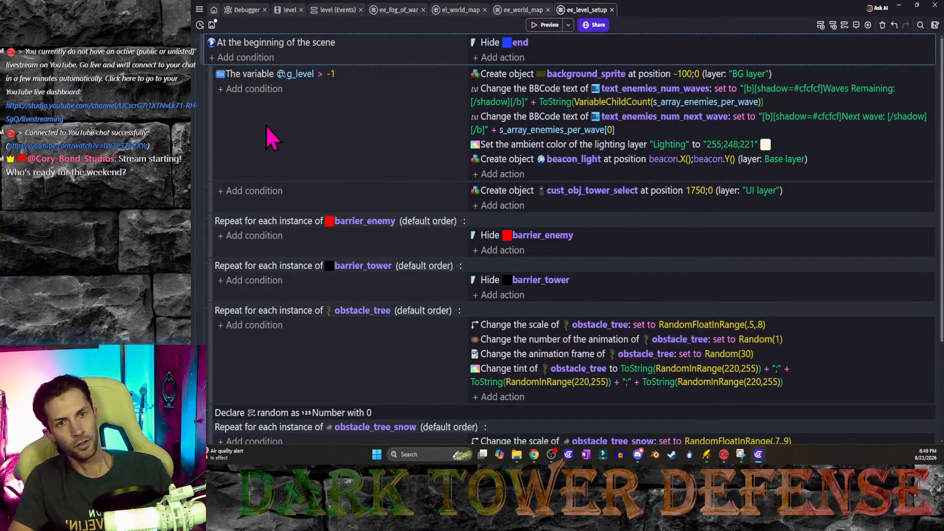
scroll(251, 276, "down", 3)
left_click_drag(211, 416, 226, 101)
scroll(254, 137, "up", 3)
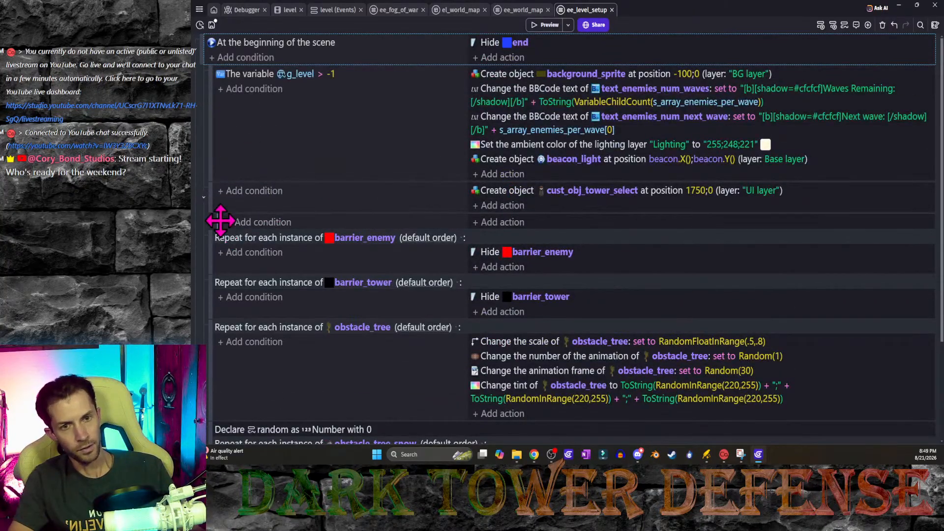
left_click_drag(217, 219, 236, 81)
left_click_drag(211, 117, 231, 133)
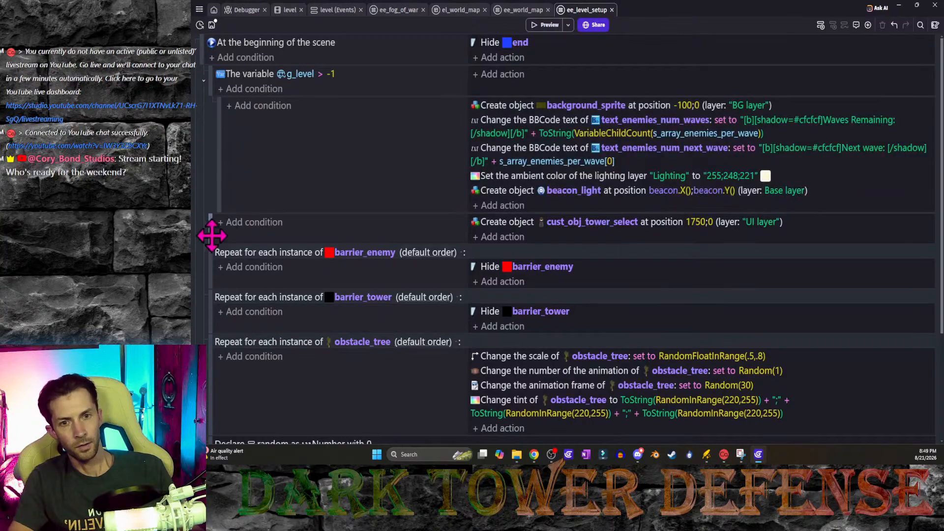
Step: Nest the cust_obj_tower_select event and the barrier_enemy, barrier_tower and obstacle_tree loops under the g_level > -1 event
mouse_move(210, 233)
left_mouse_down()
mouse_move(217, 265)
mouse_move(217, 220)
left_mouse_up()
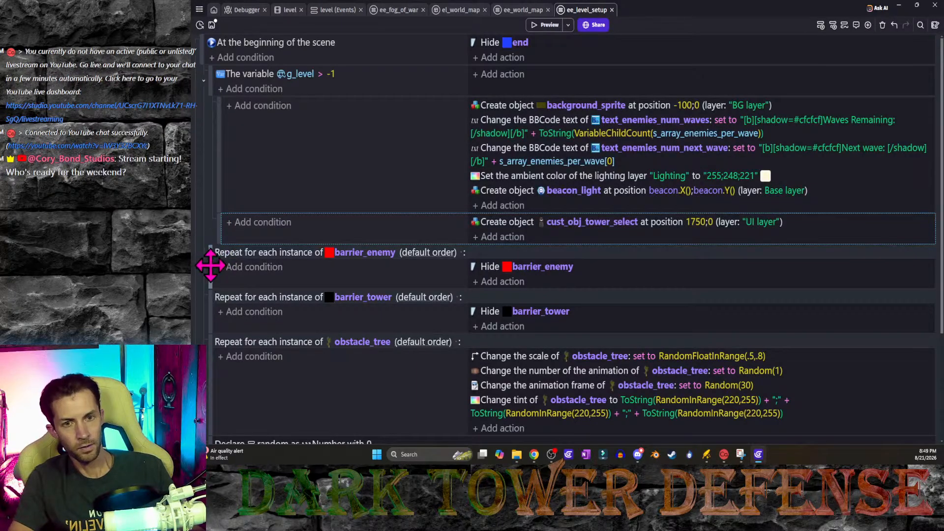
left_click_drag(211, 257, 217, 266)
left_click_drag(210, 302, 216, 311)
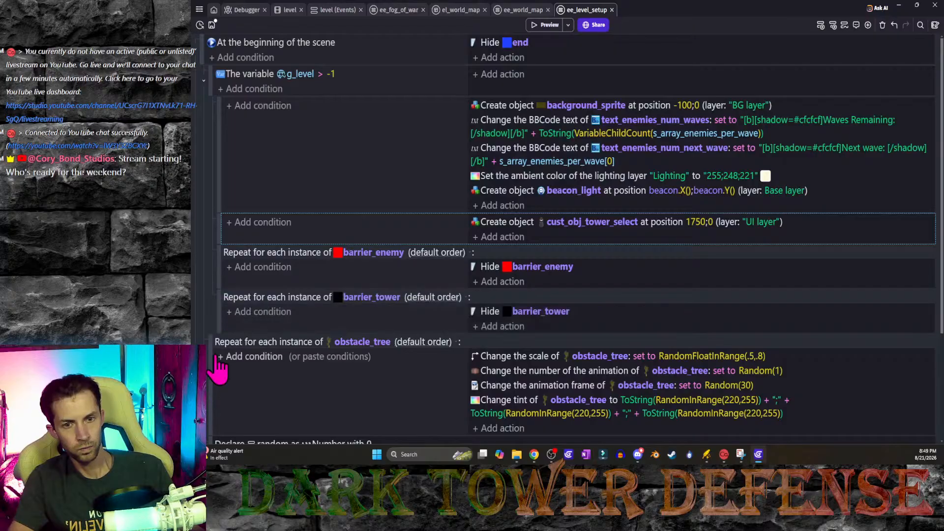
left_click_drag(212, 358, 219, 359)
Step: Nest the obstacle_tree_snow loop with its random variable and the enemy_spawner loop under the g_level > -1 event
scroll(219, 344, "down", 3)
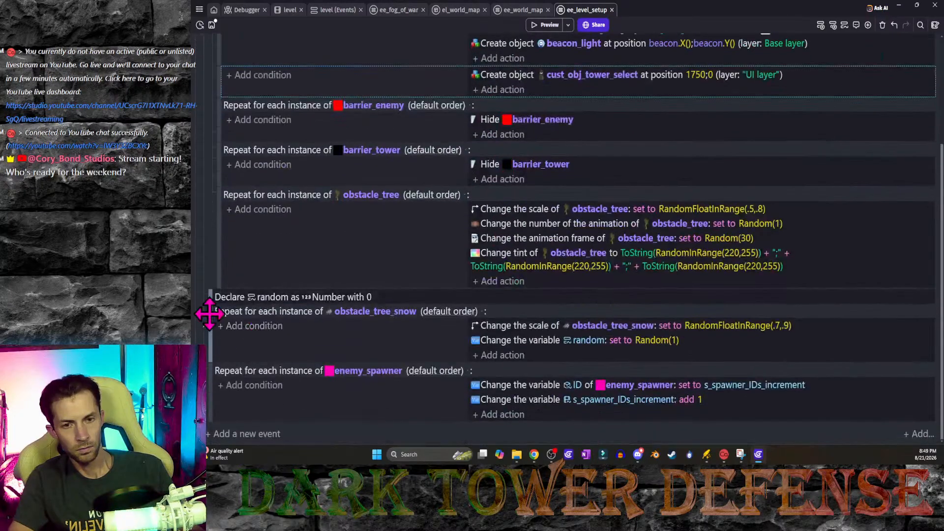
left_click_drag(211, 315, 218, 318)
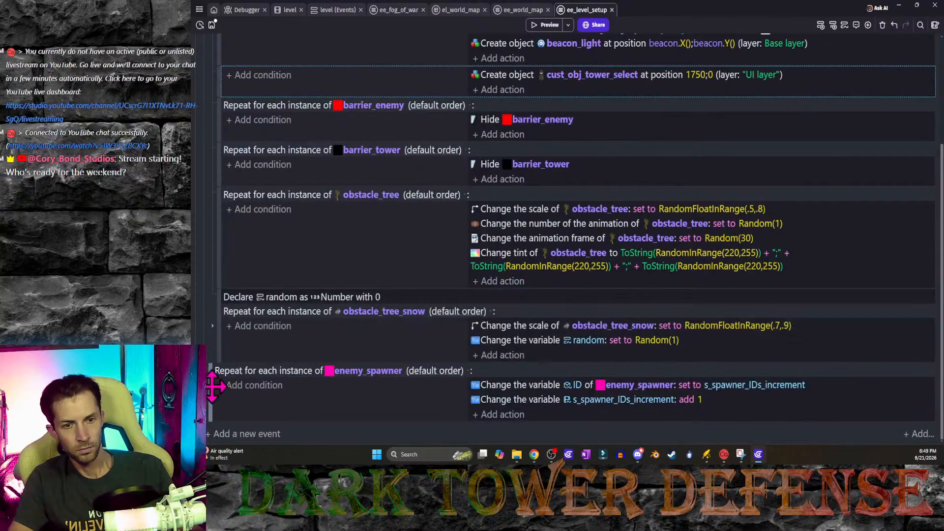
left_click(220, 403)
left_click_drag(212, 375, 220, 377)
scroll(299, 291, "up", 3)
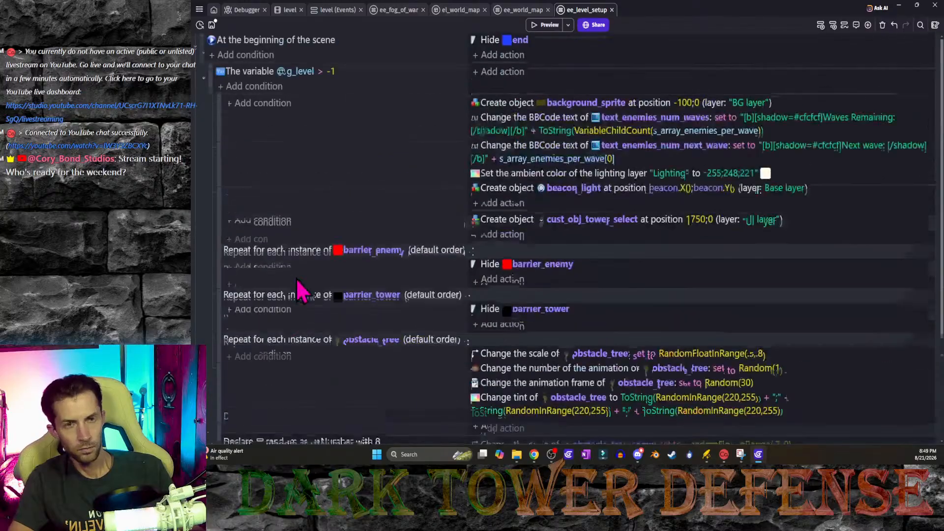
Step: Save the project and move the Hide end action from the scene-start event to the g_level > -1 event
key("ctrl+s")
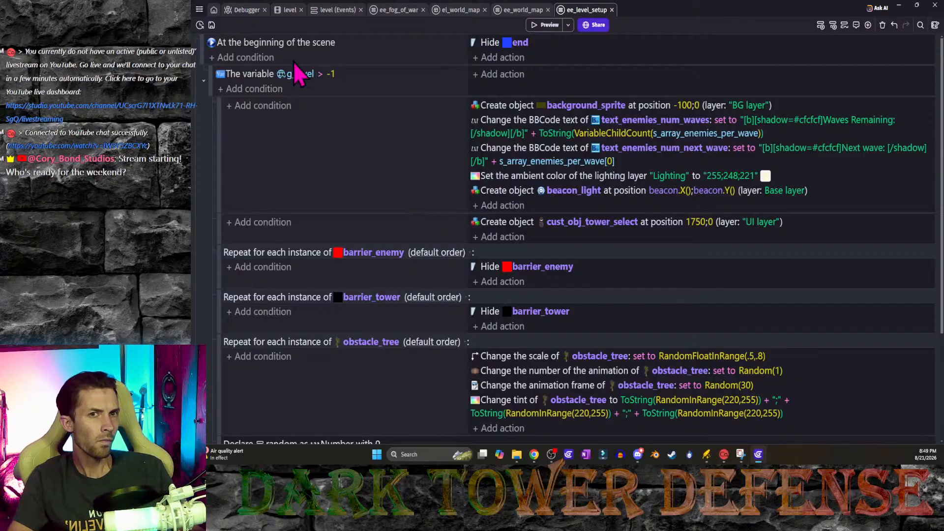
left_click_drag(488, 44, 494, 89)
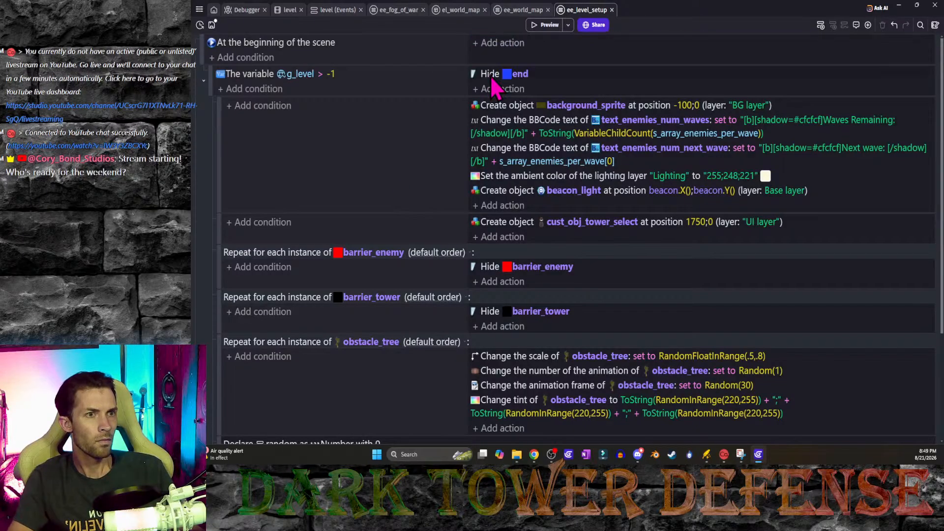
left_click(328, 149)
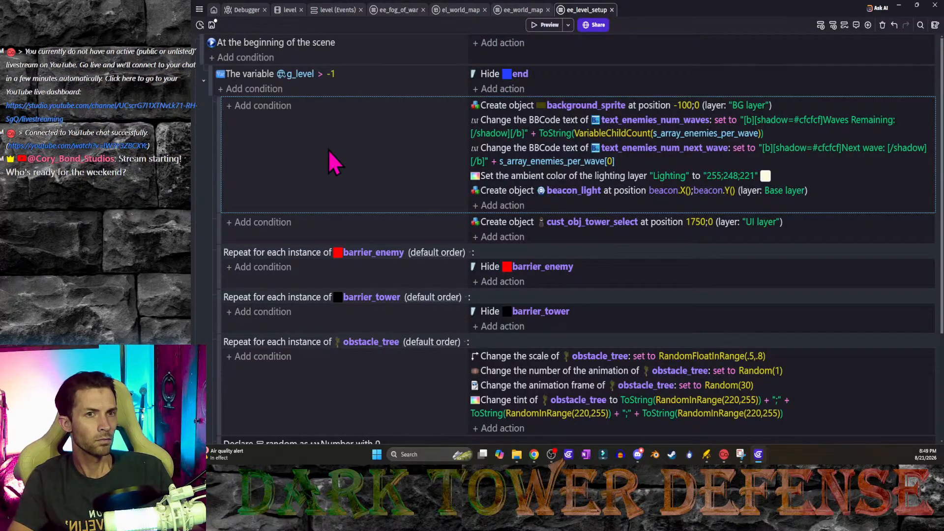
Step: Add an empty sub-event under the g_level > -1 event and place it above the background_sprite sub-event
left_click(216, 85)
scroll(346, 211, "down", 2)
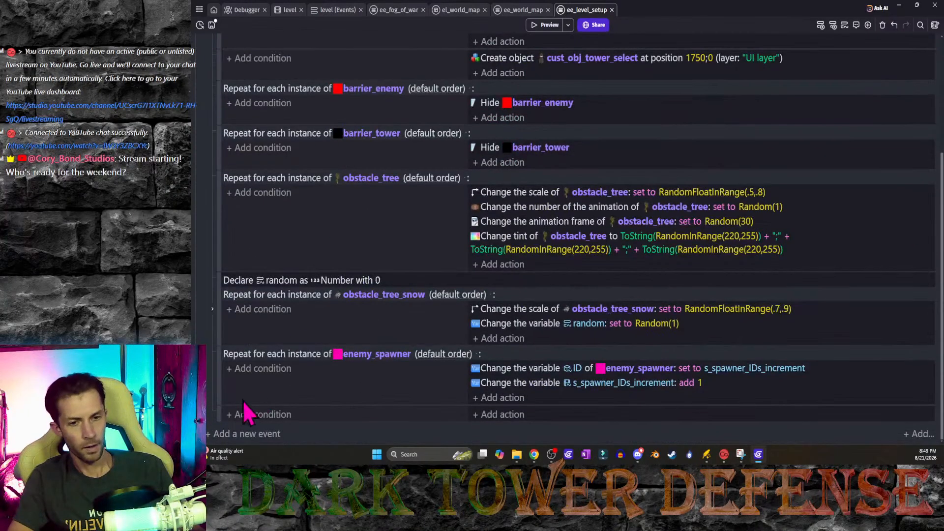
left_click_drag(217, 405, 241, 131)
scroll(258, 233, "up", 3)
left_click_drag(218, 297, 235, 130)
Step: Move the Hide end action into the empty first sub-event, collapse the g_level > -1 event and save the project
left_click(485, 75)
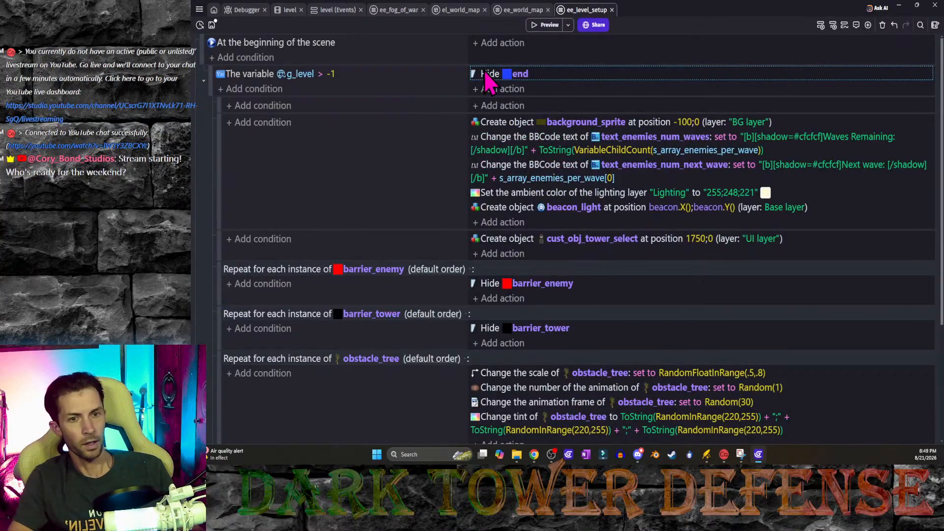
left_click_drag(485, 72, 490, 110)
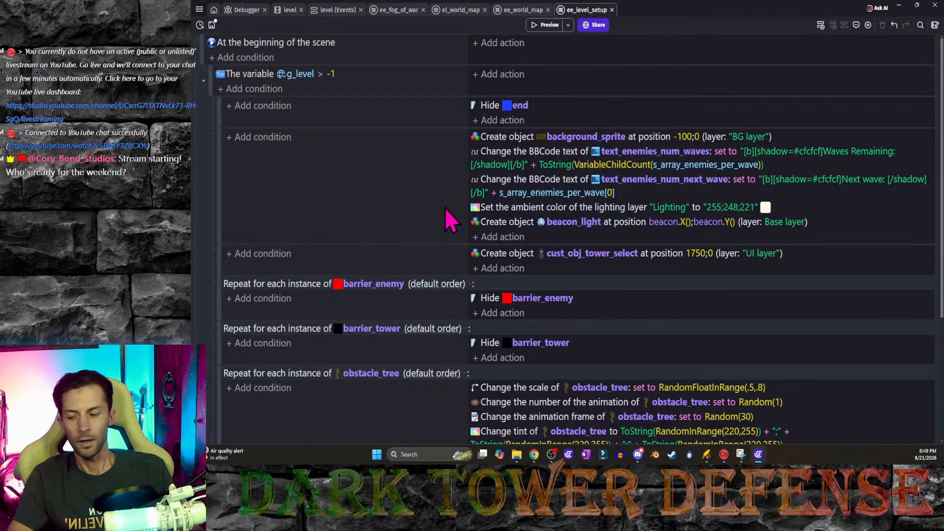
key("ctrl+s")
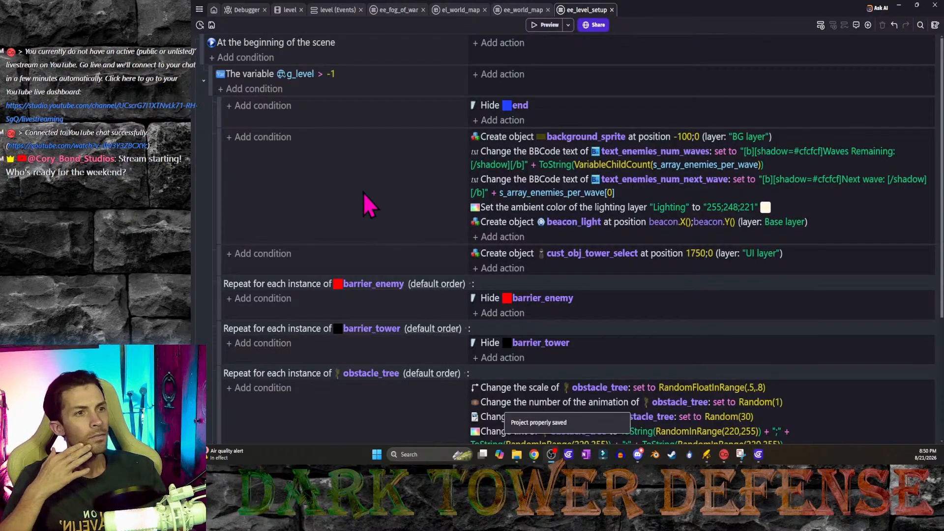
left_click(203, 80)
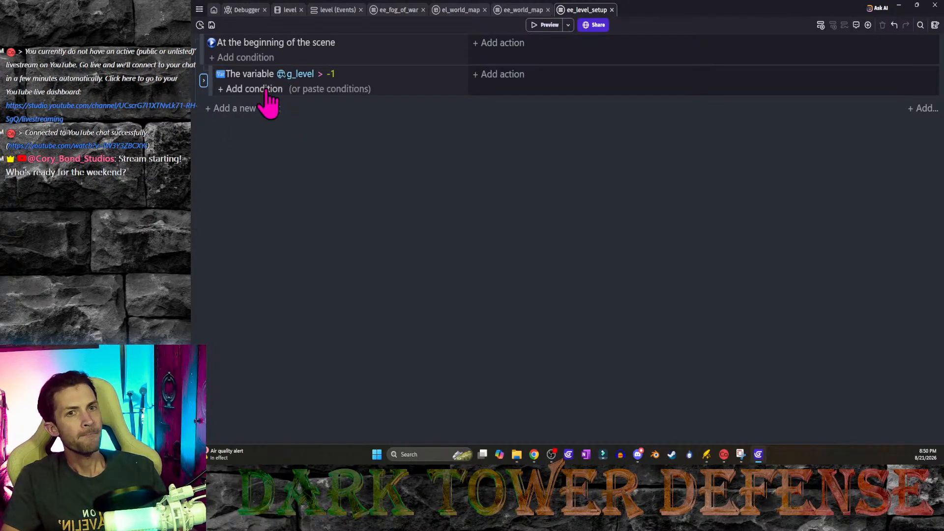
key("ctrl+s")
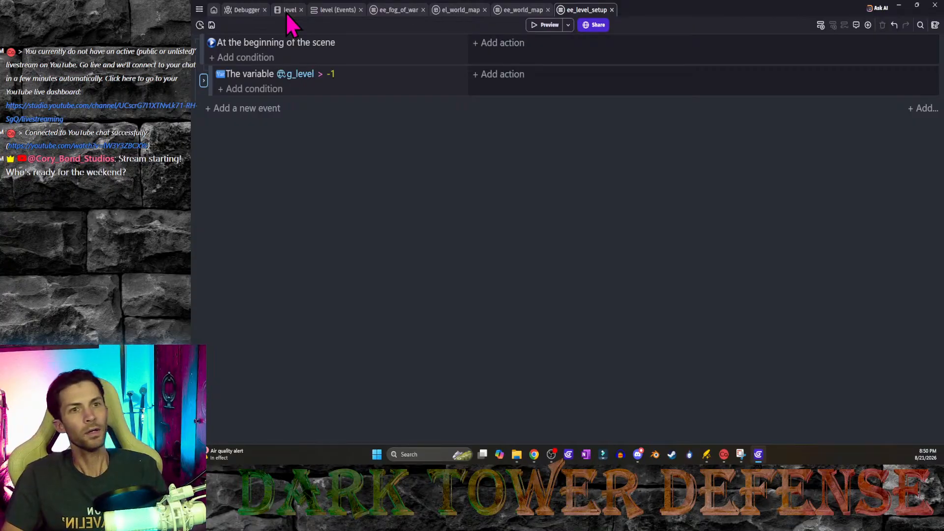
left_click(199, 9)
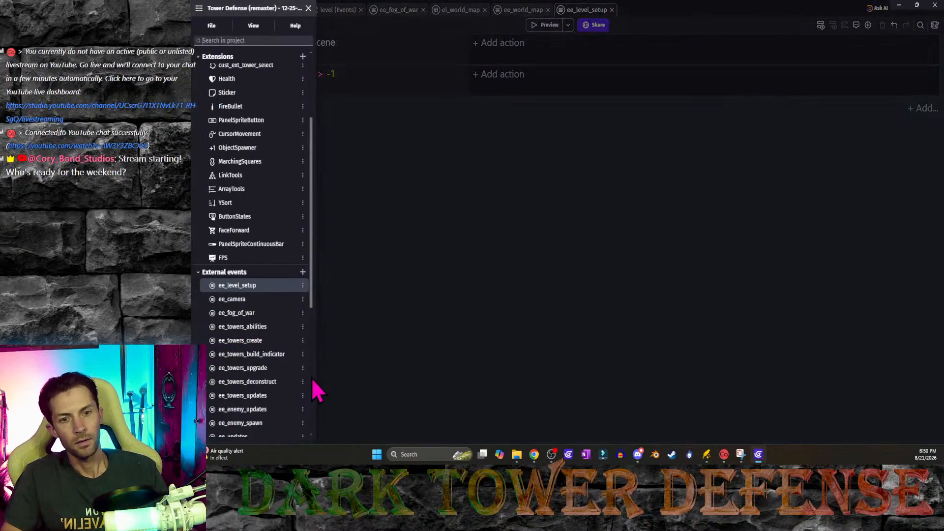
scroll(301, 361, "down", 4)
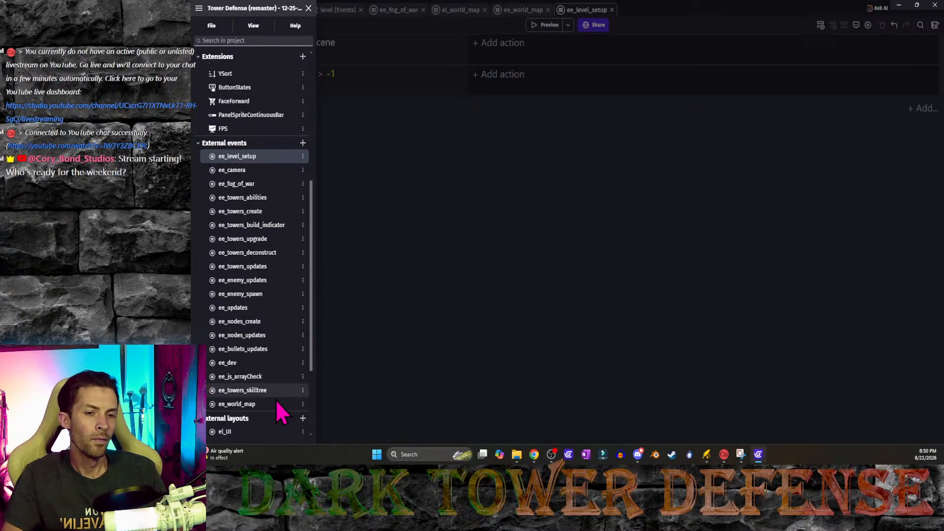
scroll(276, 395, "down", 3)
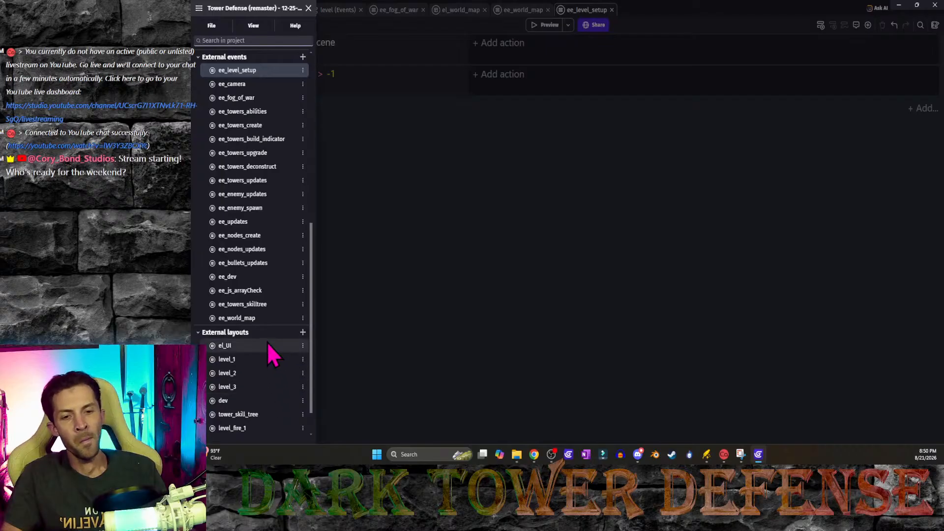
left_click(398, 219)
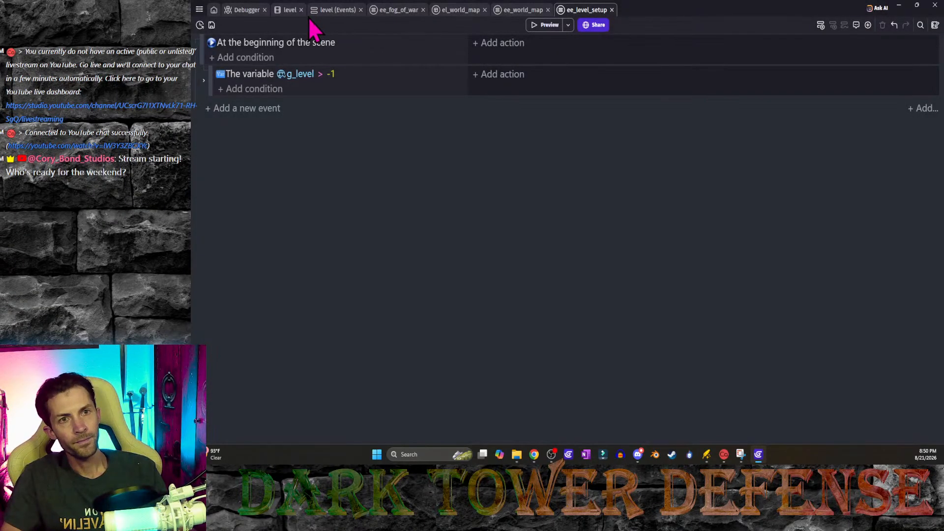
Step: In the level scene's events, copy the g_level = -1 condition onto the el_UI layout event and change its sign to greater than
left_click(327, 10)
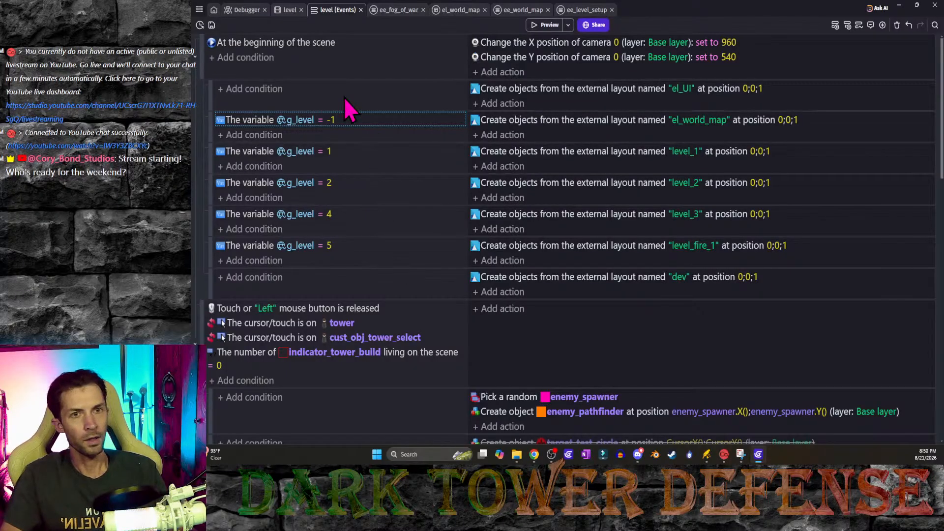
left_click(560, 84)
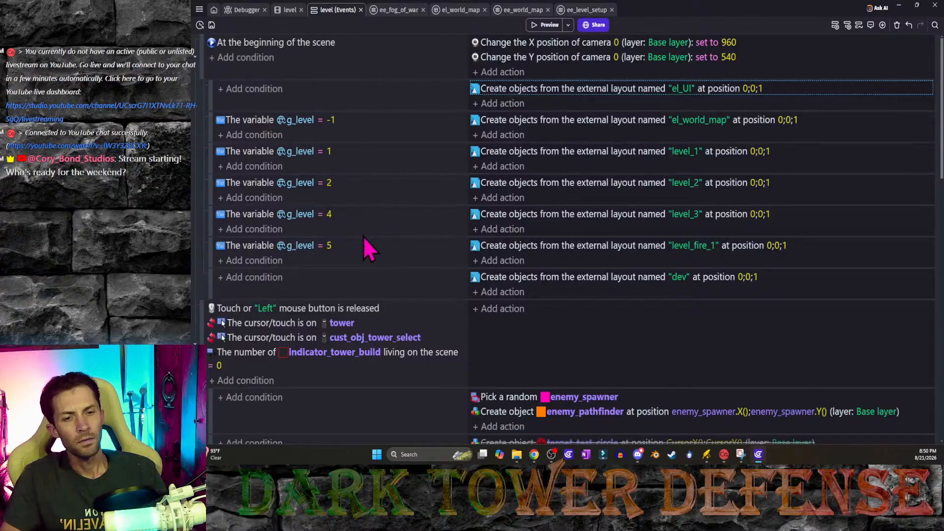
scroll(364, 237, "down", 5)
scroll(364, 238, "up", 5)
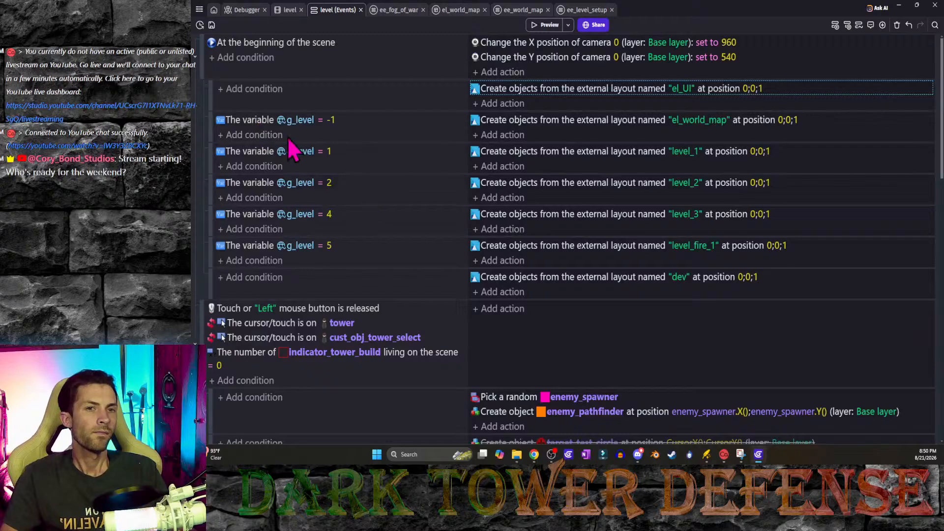
left_click(254, 123)
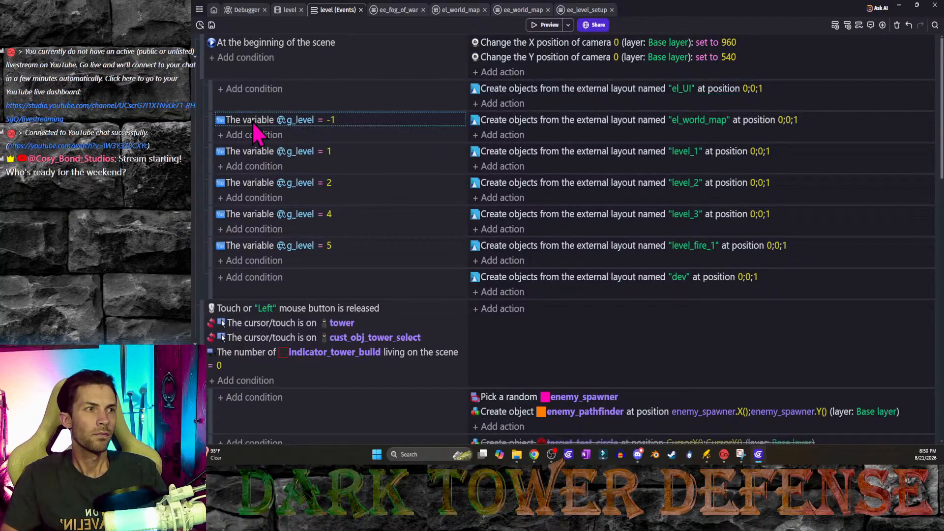
key("ctrl+c")
left_click(345, 89)
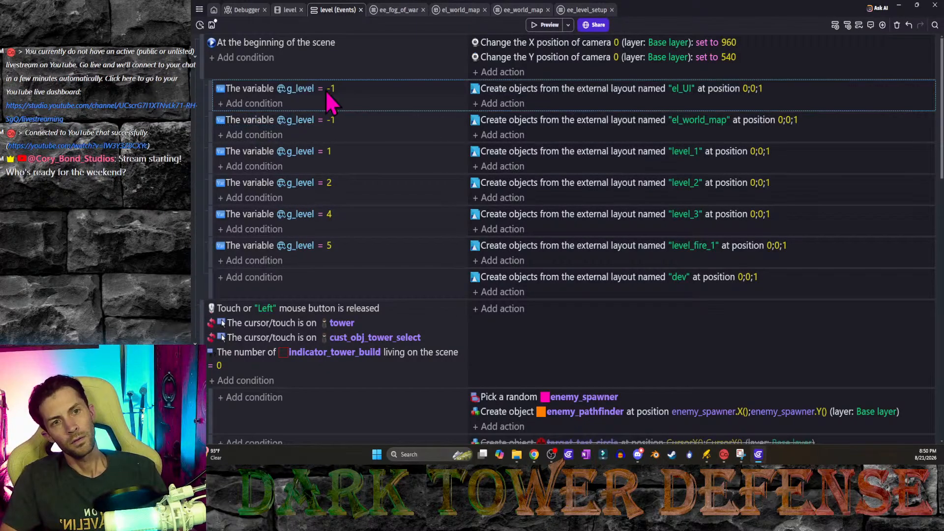
left_click(325, 90)
left_click(331, 109)
left_click(340, 145)
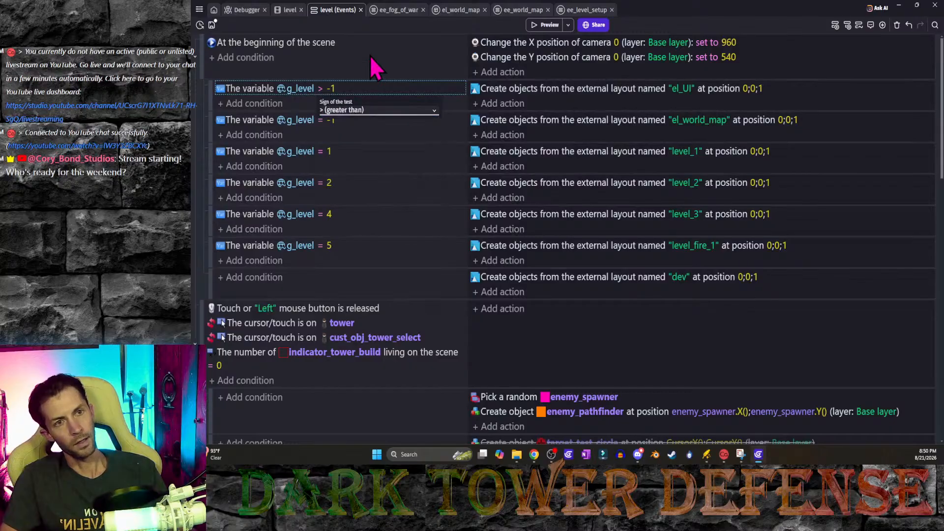
left_click(371, 58)
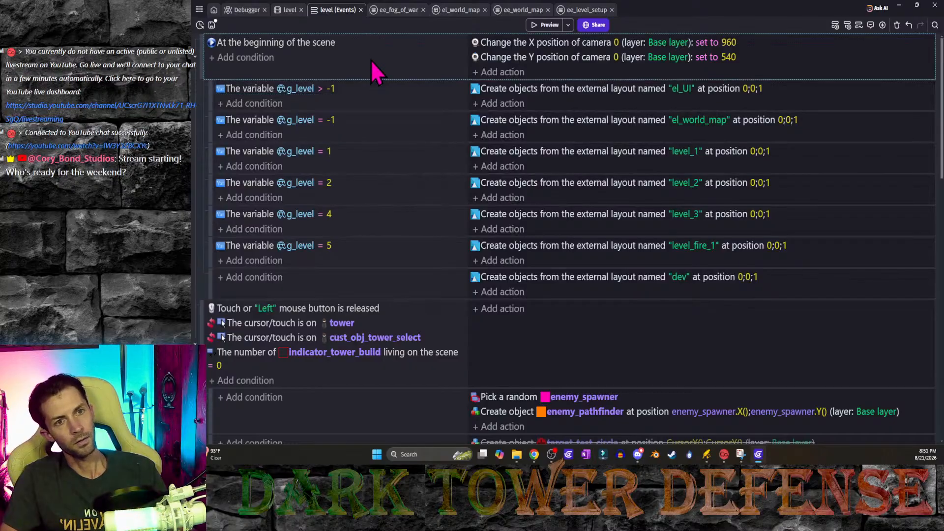
Step: Preview the game to check the world map, and close the preview
left_click(545, 25)
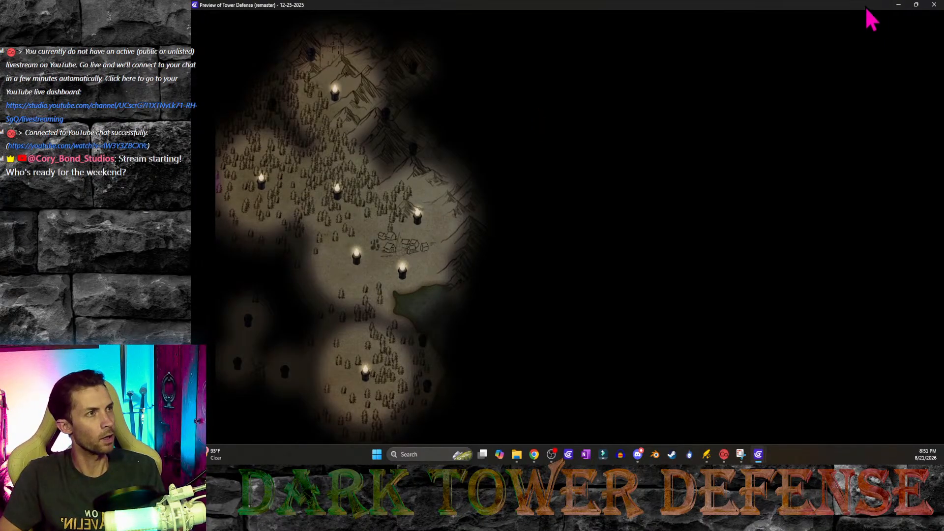
left_click(934, 4)
Step: Review the ee_level_setup and ee_world_map events, and examine the level scene's included external events and its UI button events
left_click(584, 10)
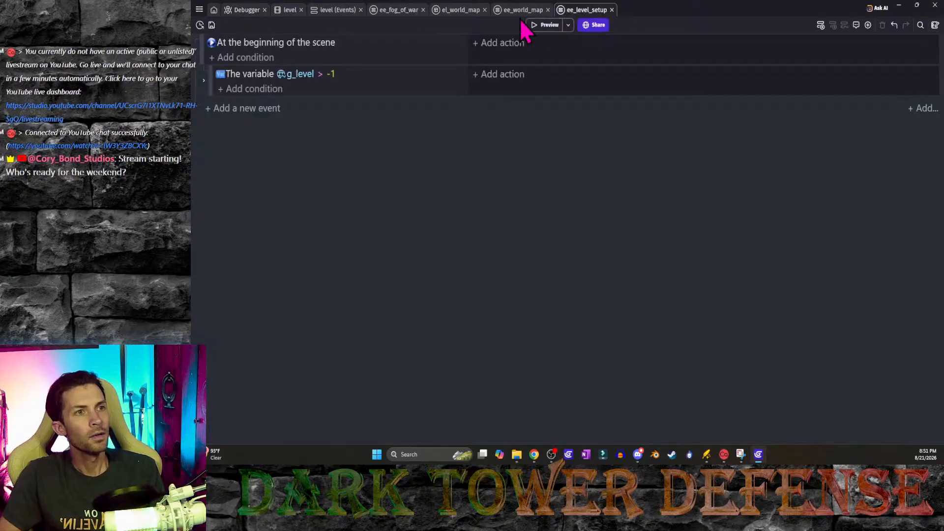
left_click(521, 11)
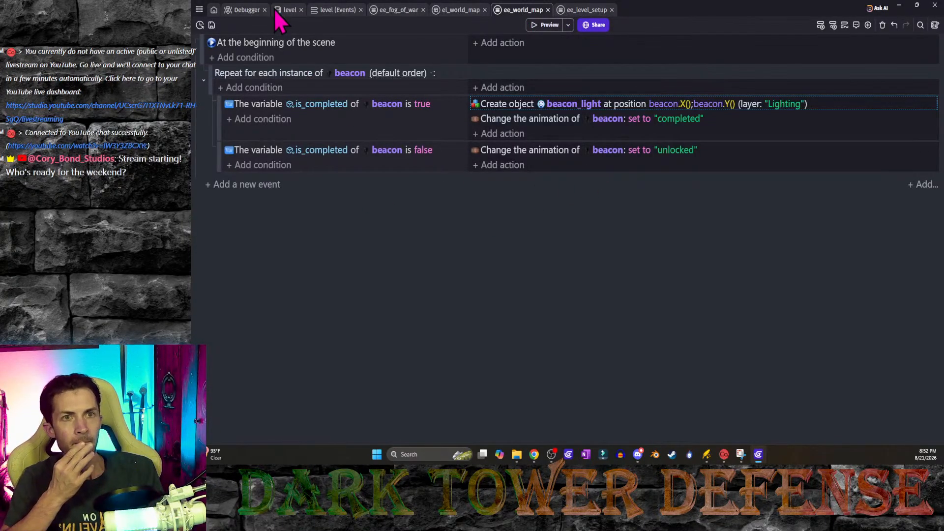
left_click(334, 9)
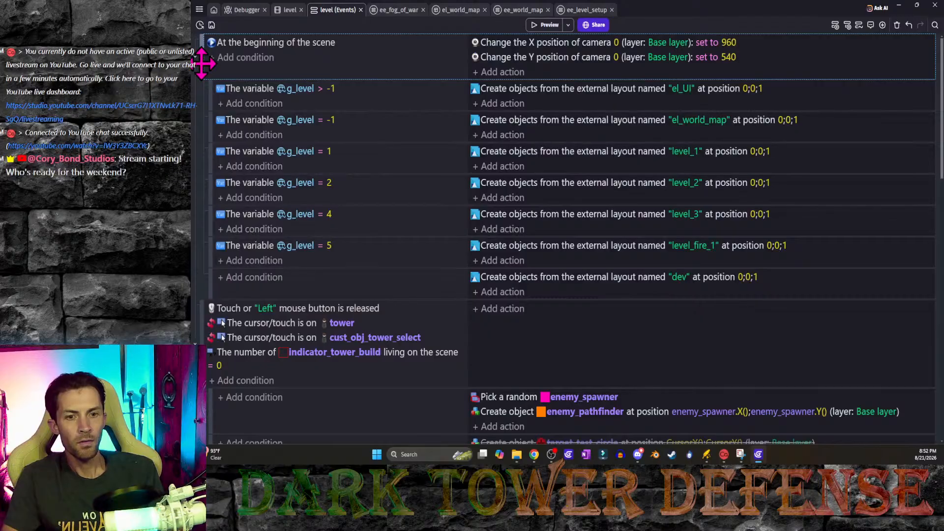
scroll(294, 327, "down", 10)
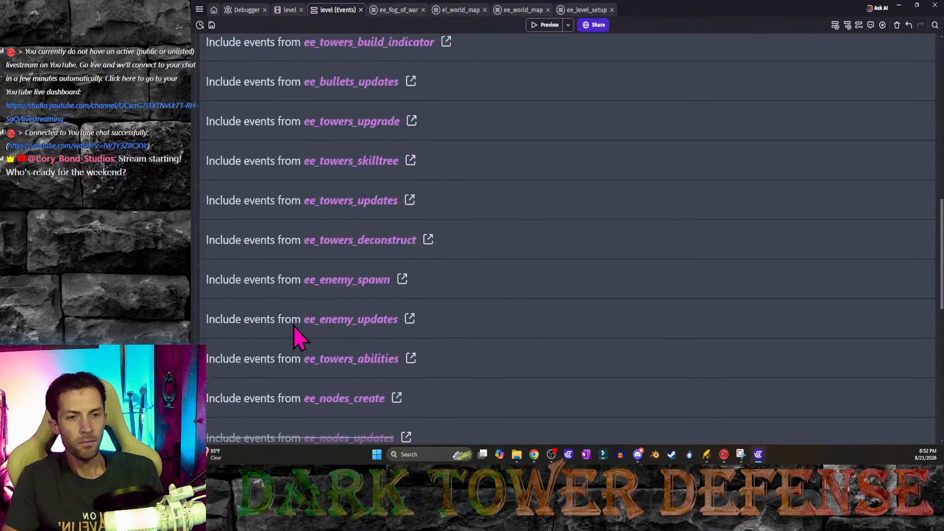
scroll(293, 327, "down", 4)
scroll(294, 326, "down", 5)
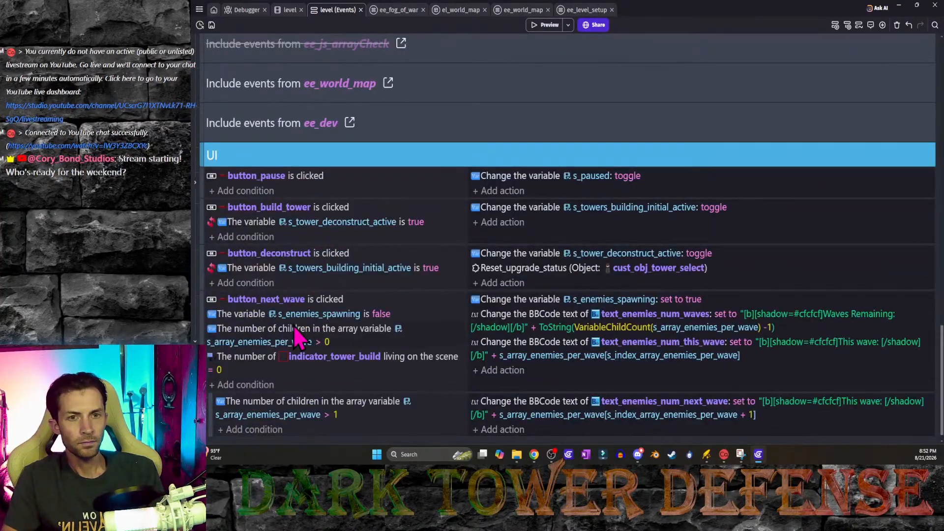
scroll(294, 331, "up", 8)
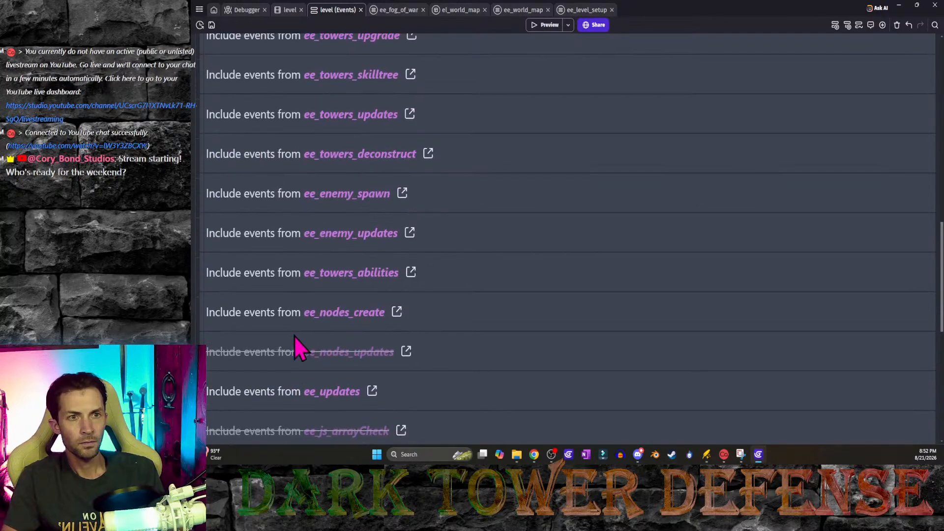
scroll(414, 386, "down", 5)
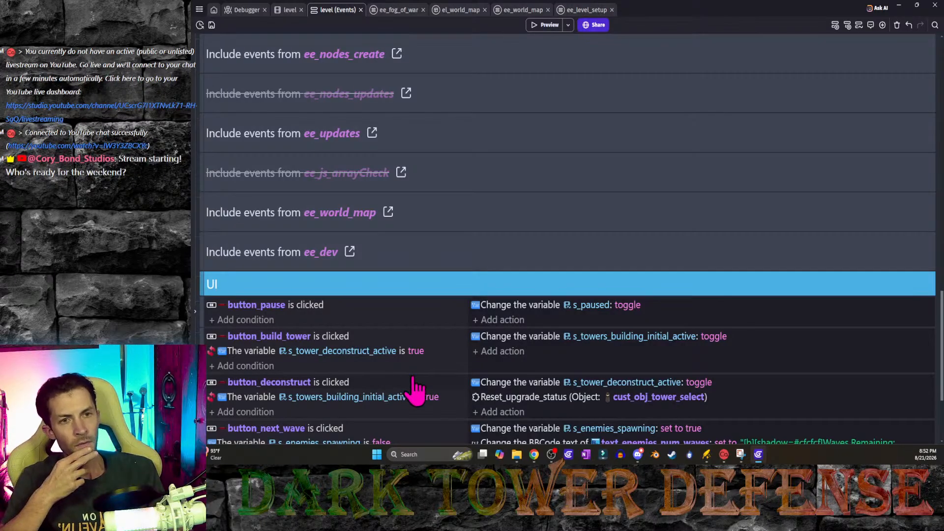
scroll(416, 386, "up", 3)
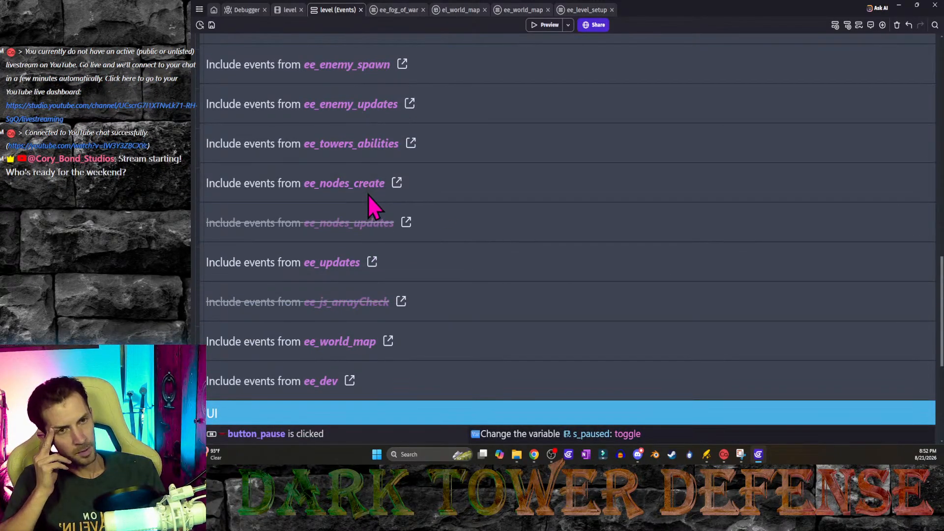
scroll(374, 206, "up", 10)
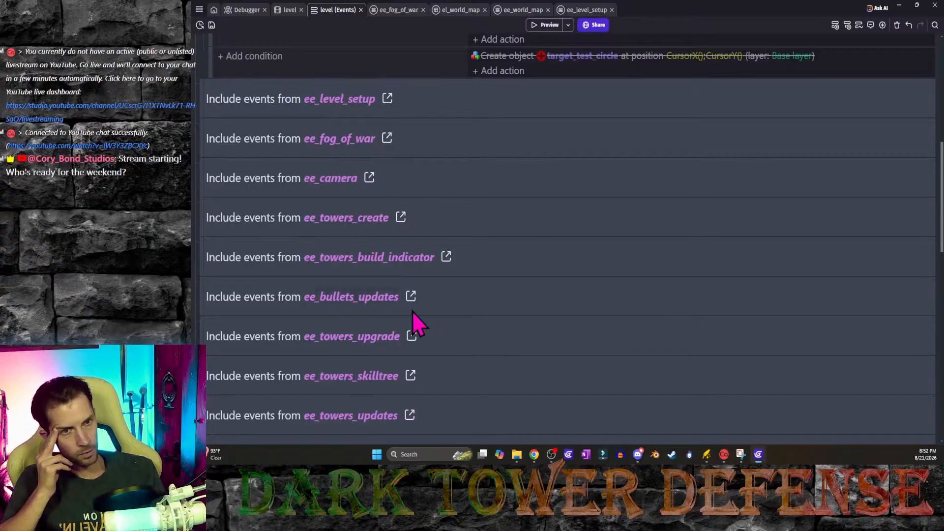
scroll(576, 381, "down", 7)
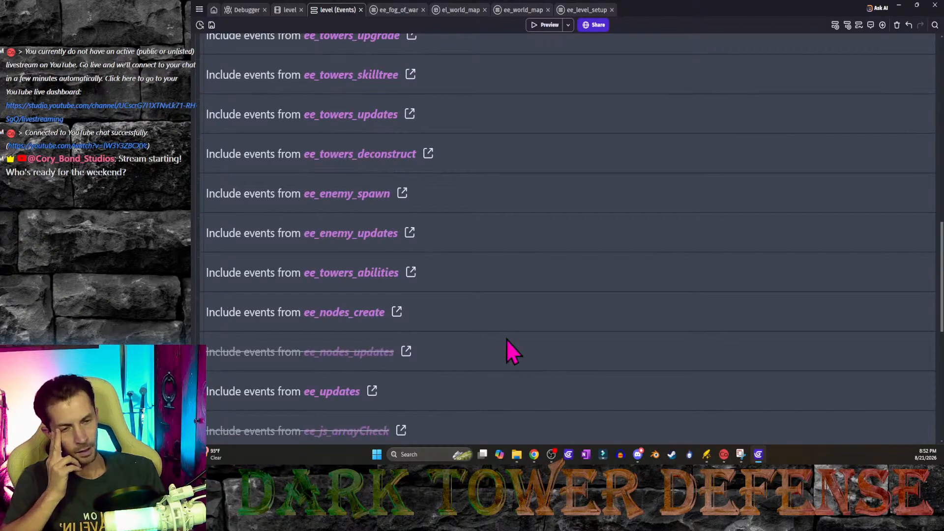
scroll(502, 334, "down", 4)
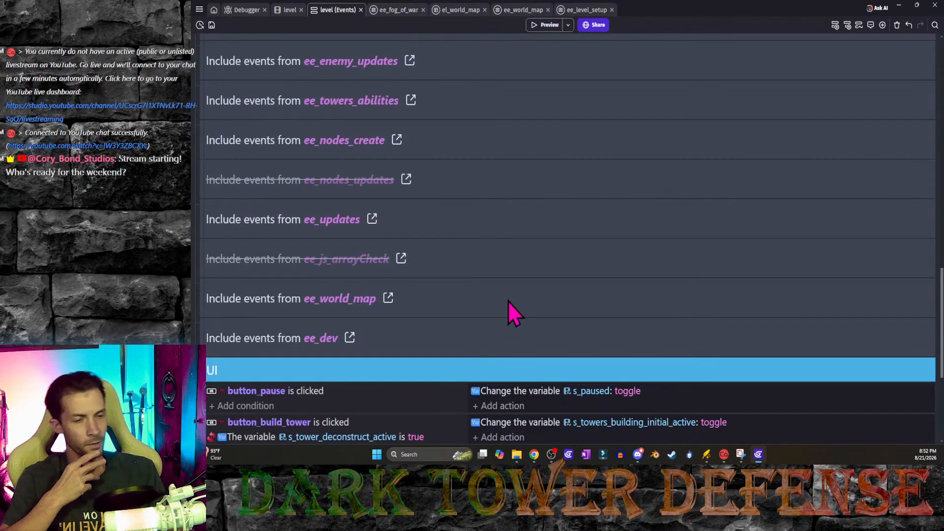
scroll(527, 261, "down", 4)
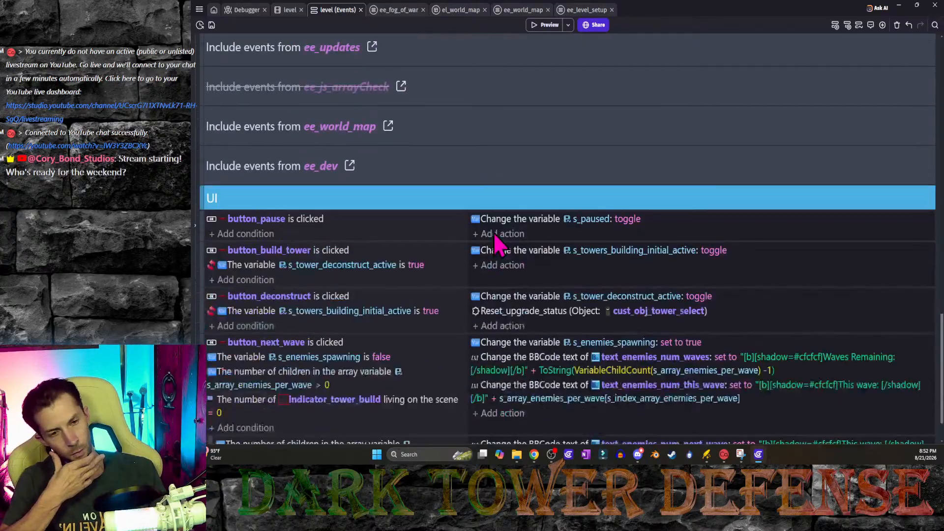
scroll(418, 283, "down", 1)
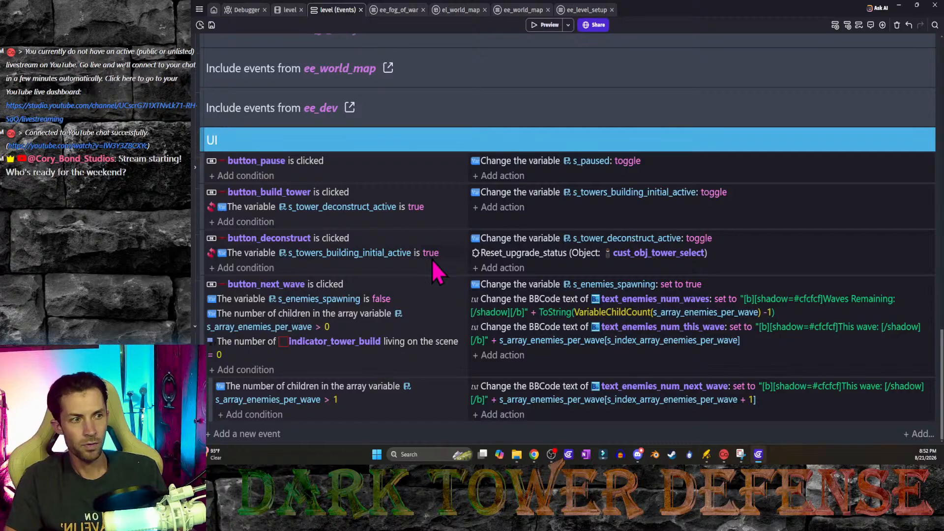
scroll(482, 239, "up", 10)
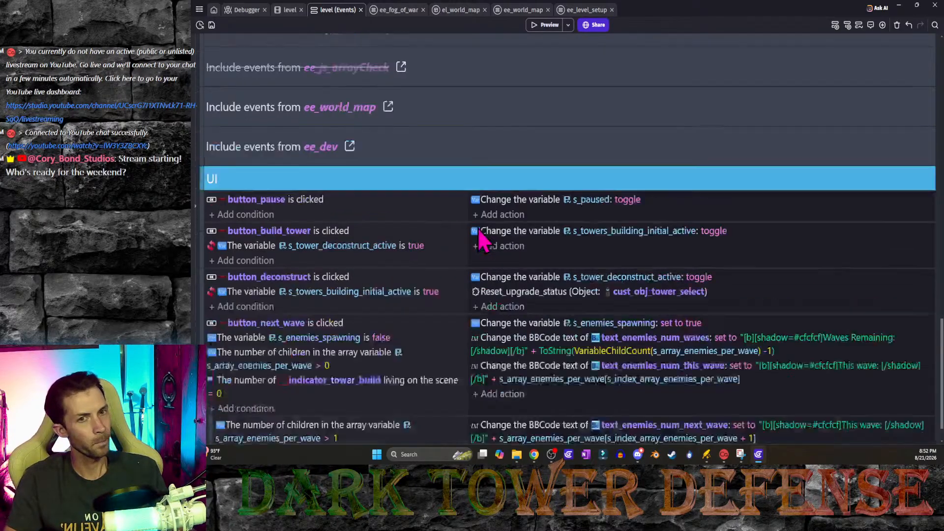
Step: In ee_level_setup, add another event with a sub-event and paste in the "Lighting" ambient color and beacon_light creation actions
scroll(485, 228, "up", 10)
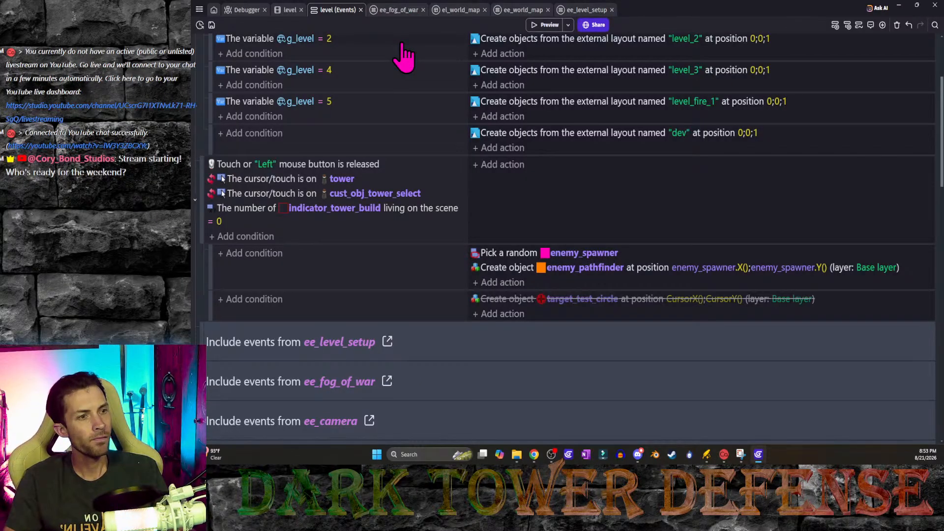
left_click(586, 9)
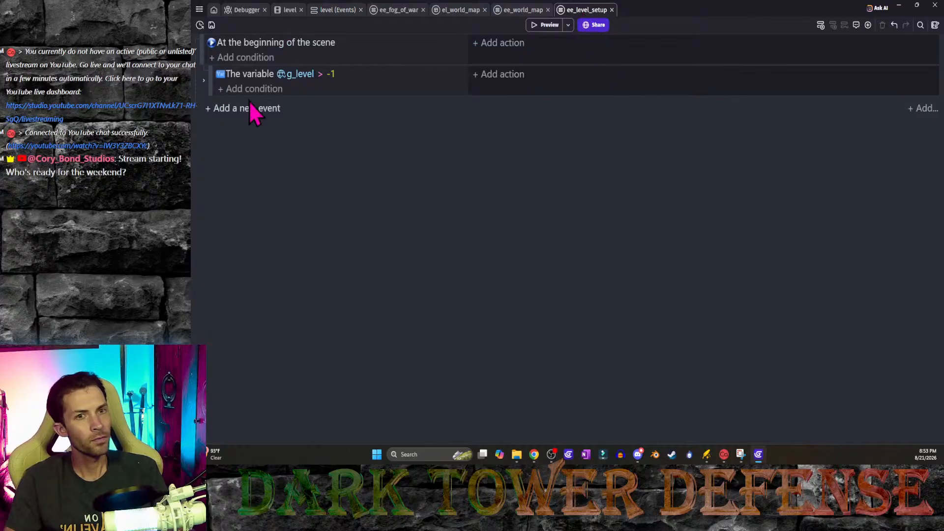
left_click(203, 81)
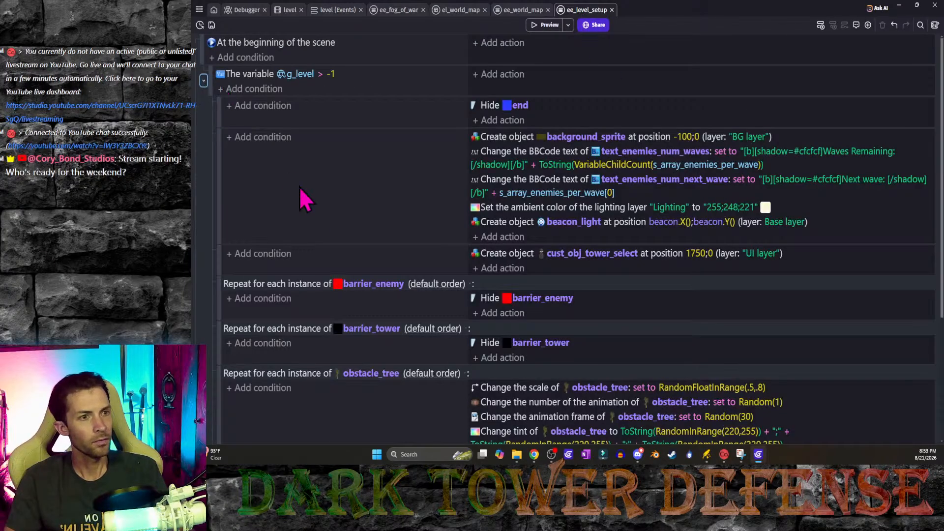
left_click(517, 210)
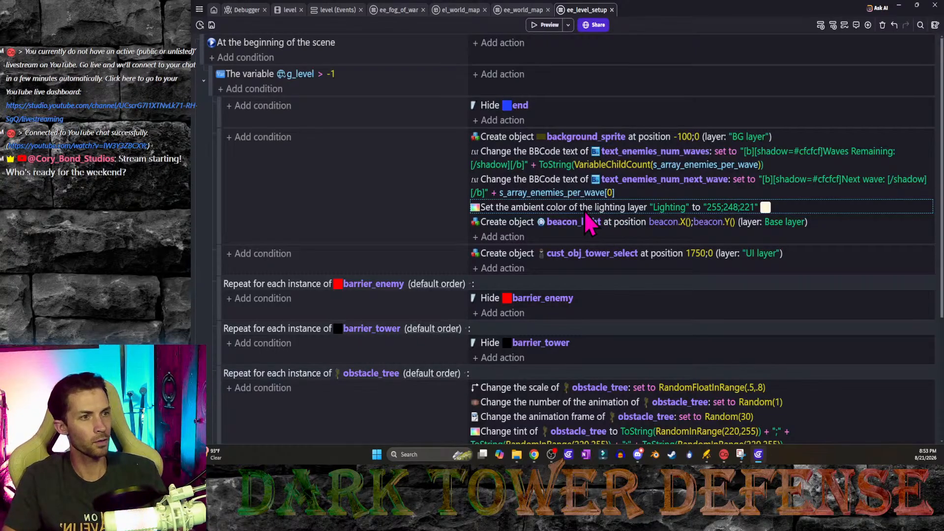
left_click(514, 222)
left_click(512, 211)
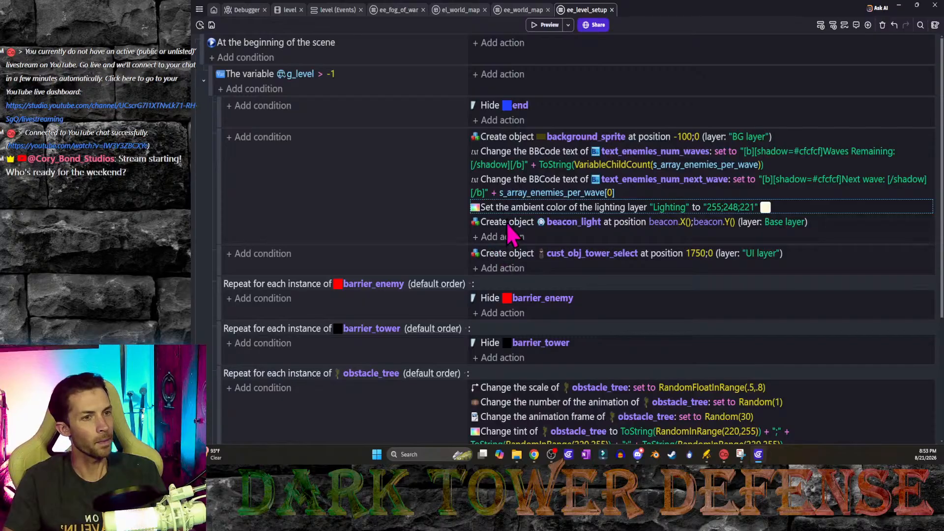
left_click(506, 222)
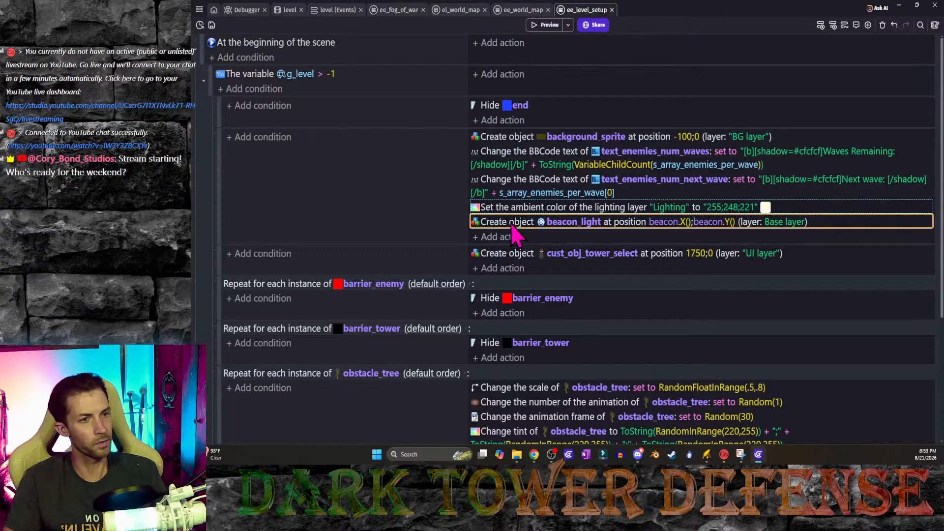
left_click(204, 81)
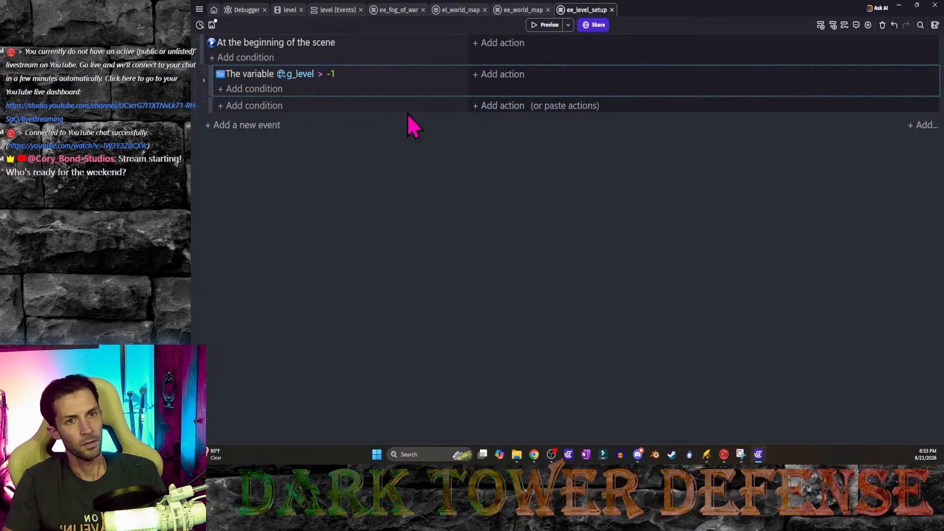
left_click(211, 105)
key("shift+d")
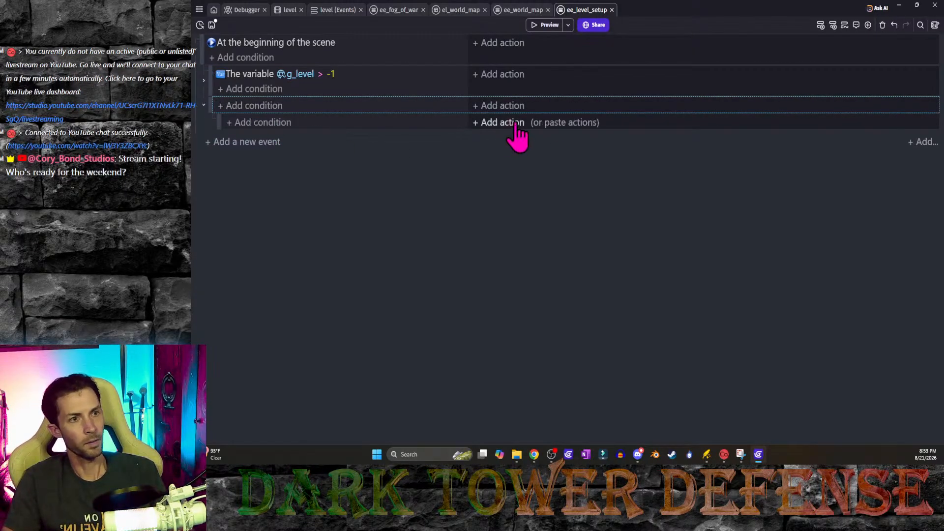
left_click(551, 123)
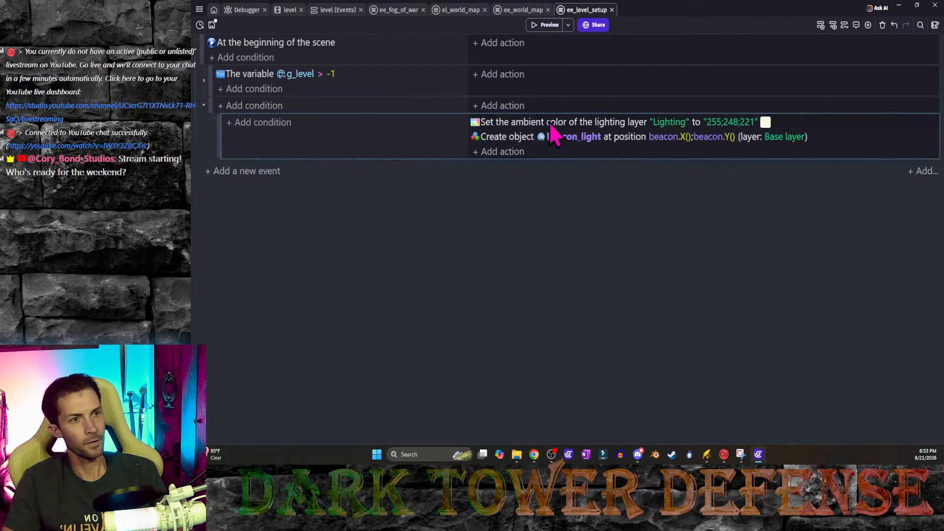
Step: Copy the g_level > -1 condition onto the new event, change its sign to equal to, and save the project
left_click(241, 78)
key("ctrl+c")
left_click(326, 106)
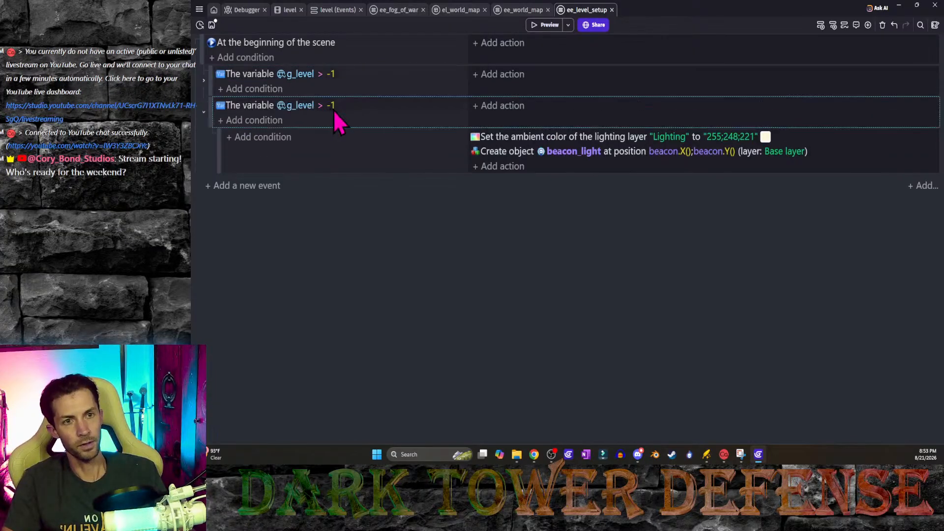
left_click(320, 105)
left_click(342, 126)
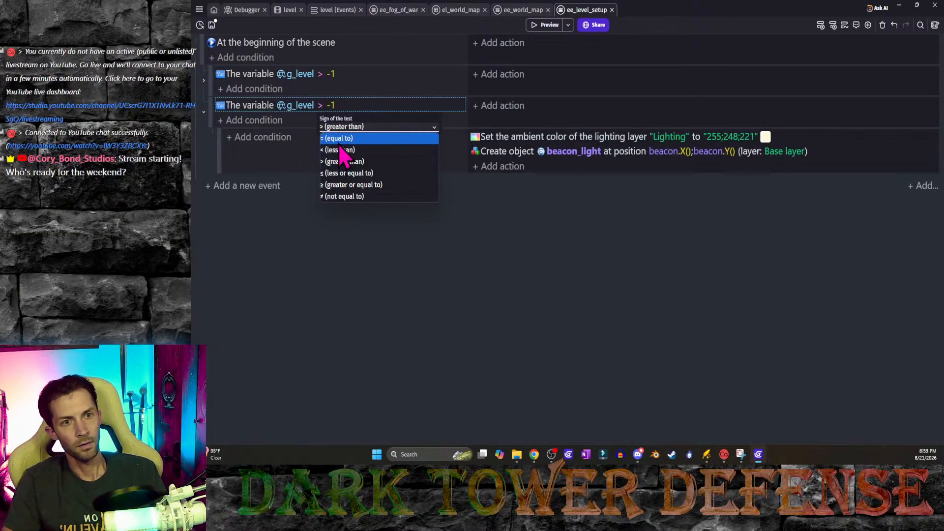
left_click(341, 148)
left_click(512, 150)
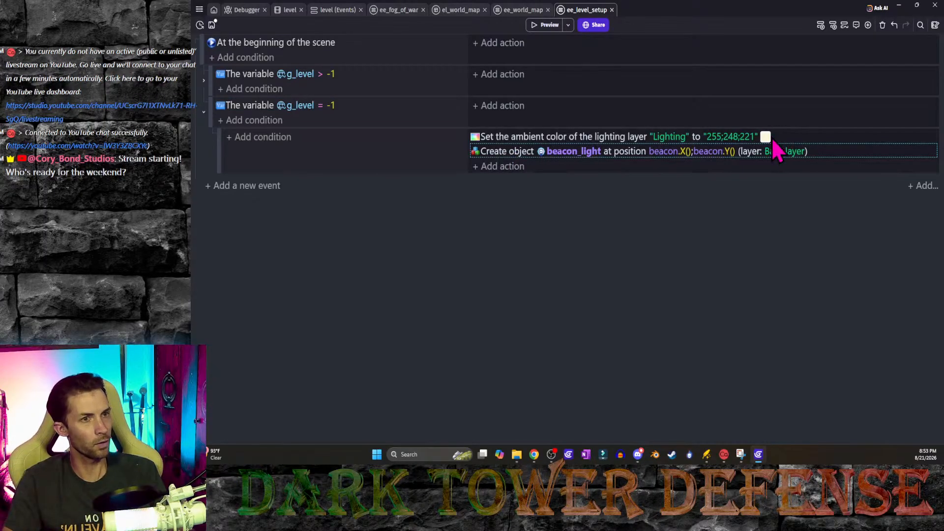
left_click(787, 139)
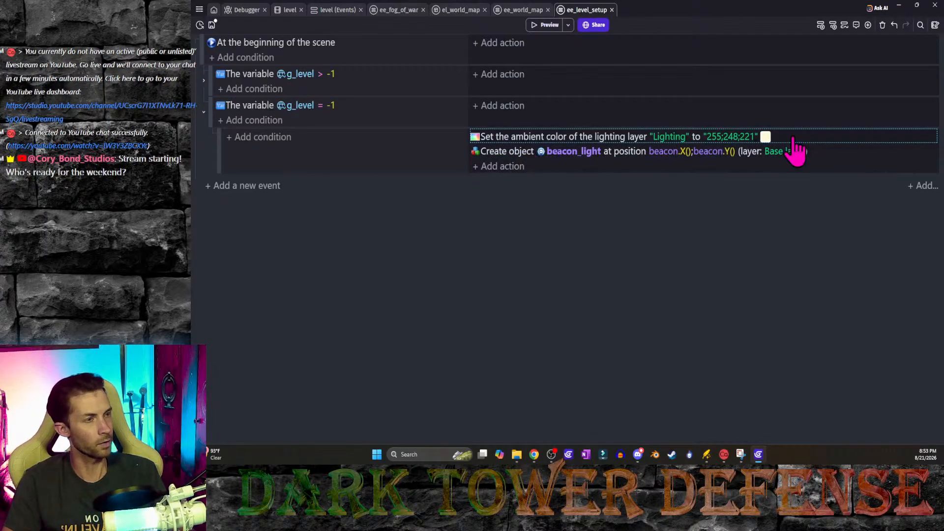
key("ctrl+s")
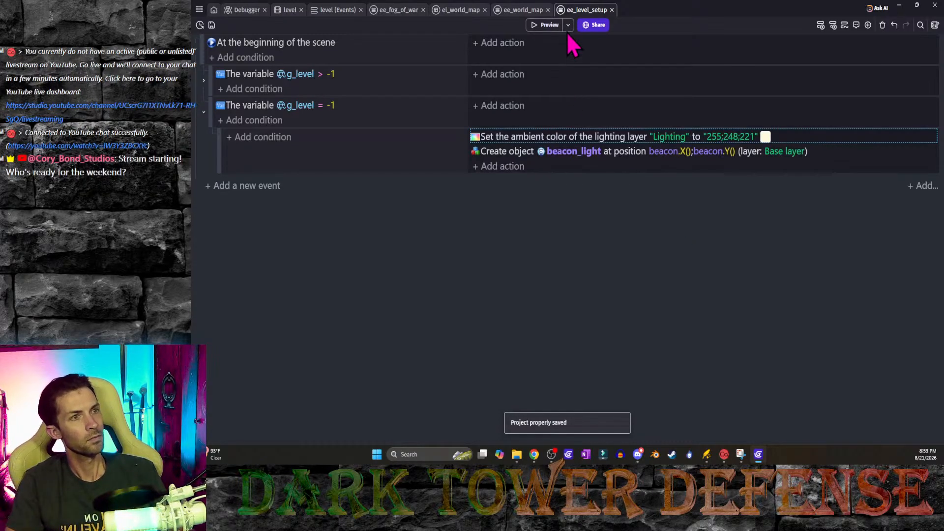
Step: Preview the game to check the world map's lighting, and compare it with the ee_world_map events and the el_world_map layout
left_click(550, 28)
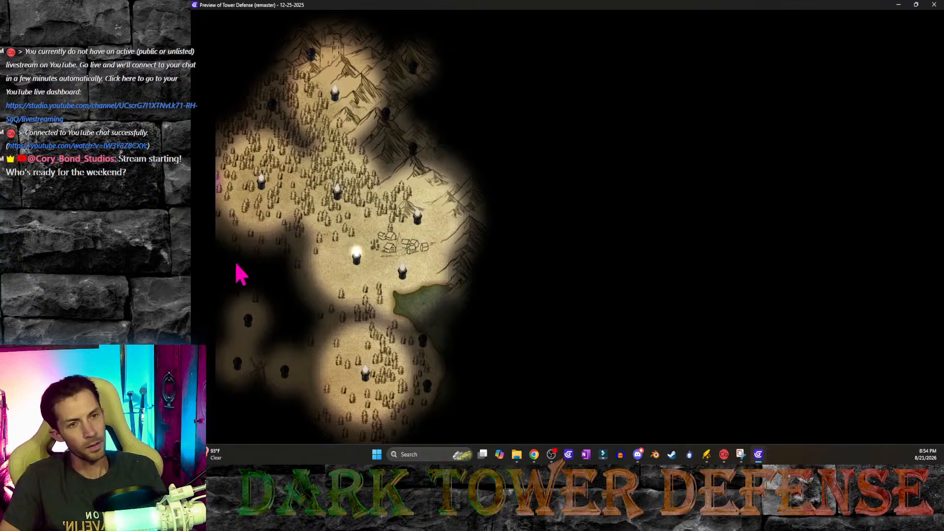
left_click_drag(708, 4, 193, 84)
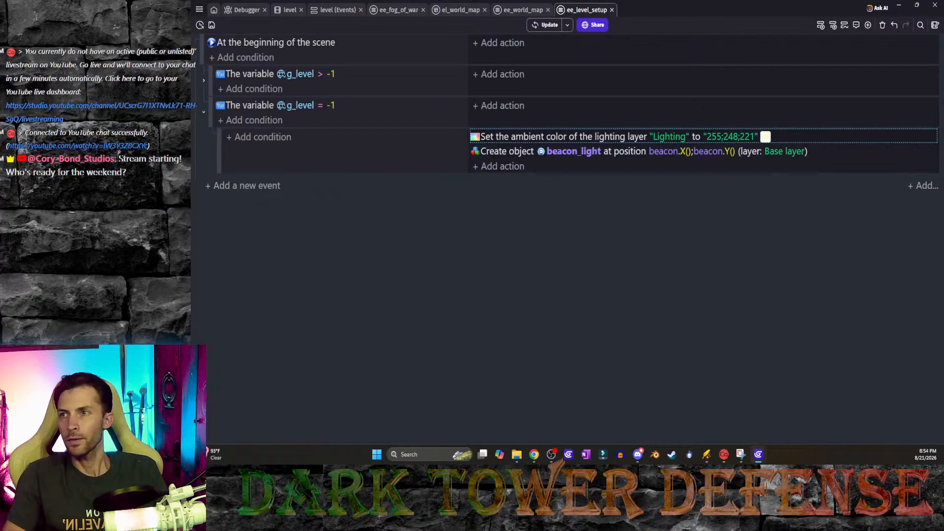
left_click(522, 12)
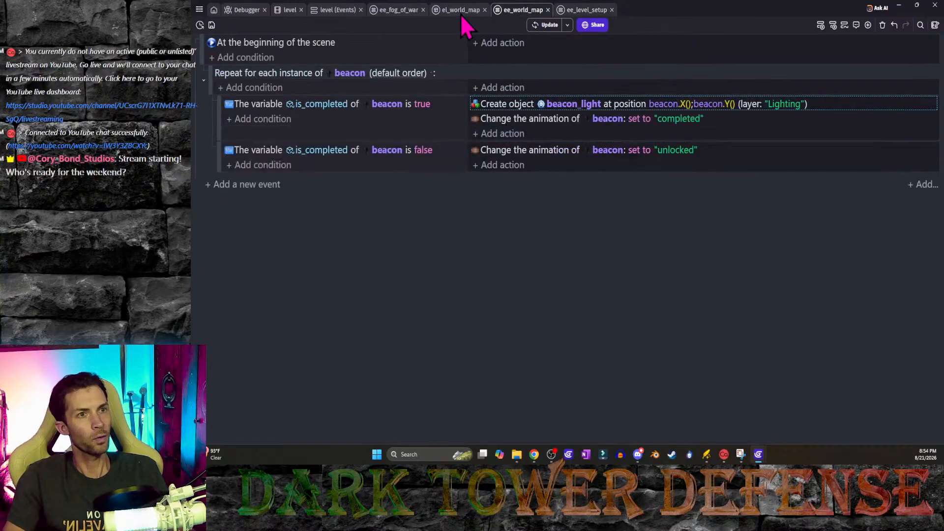
left_click(460, 12)
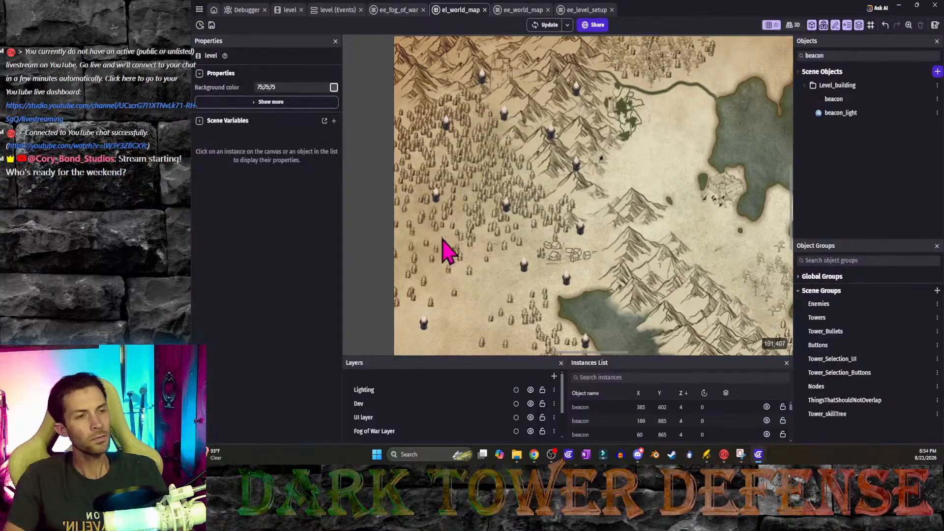
middle_click_drag(447, 249, 422, 262)
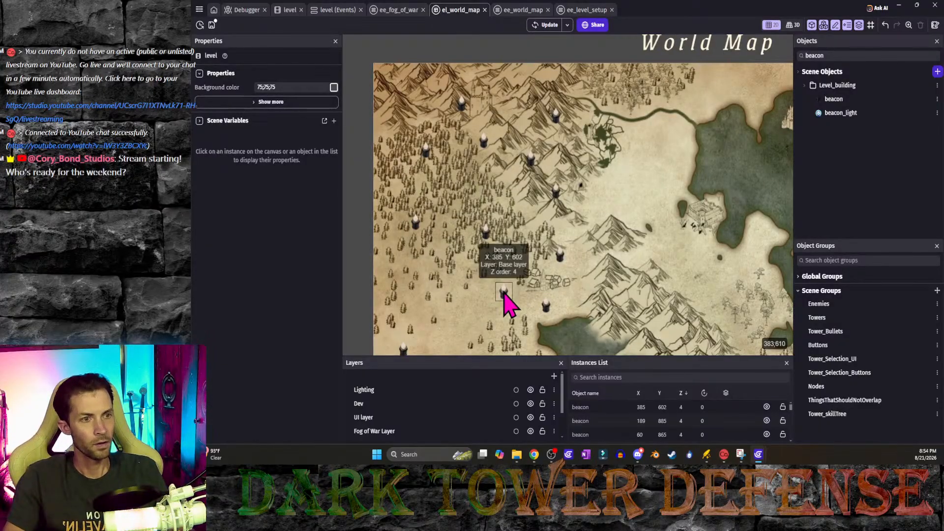
Step: Load the running preview's data in the debugger and expand the beacon_light instances for inspection
left_click(249, 10)
left_click(314, 78)
scroll(290, 246, "down", 15)
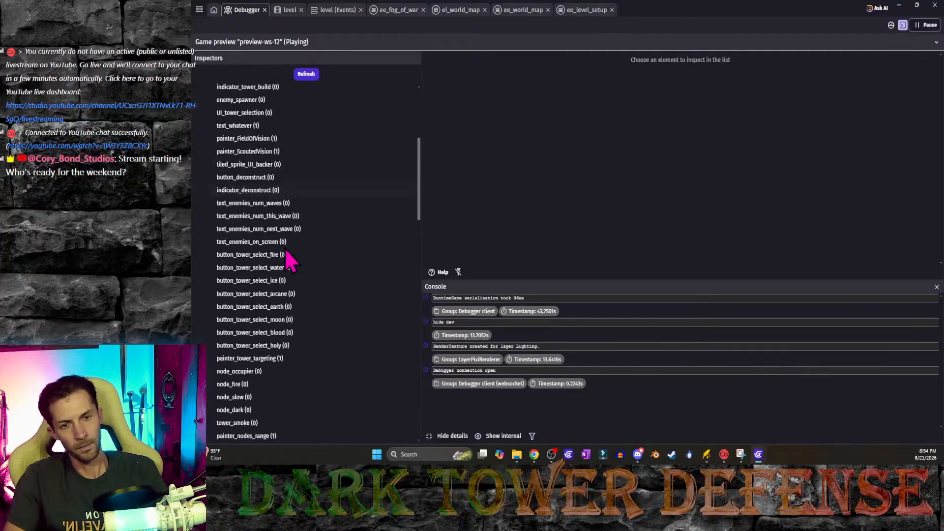
scroll(308, 250, "down", 2)
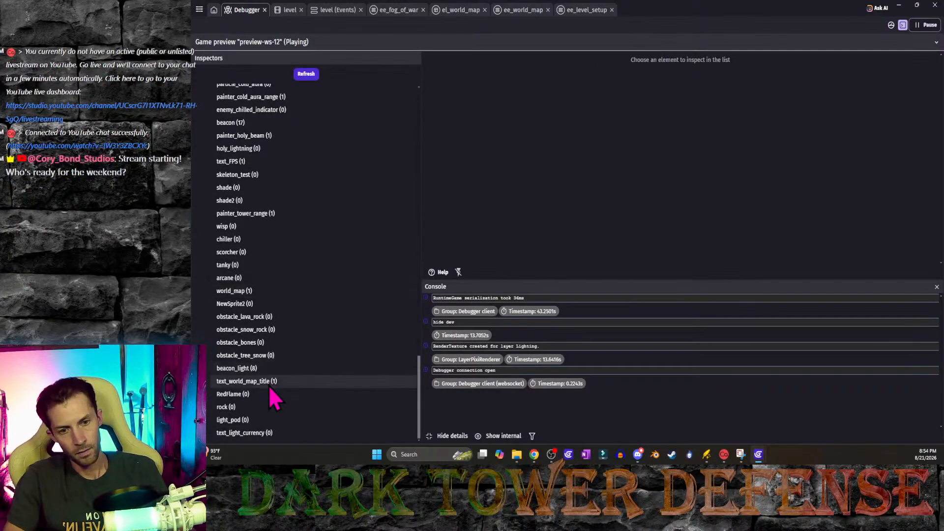
left_click(270, 372)
left_click(256, 396)
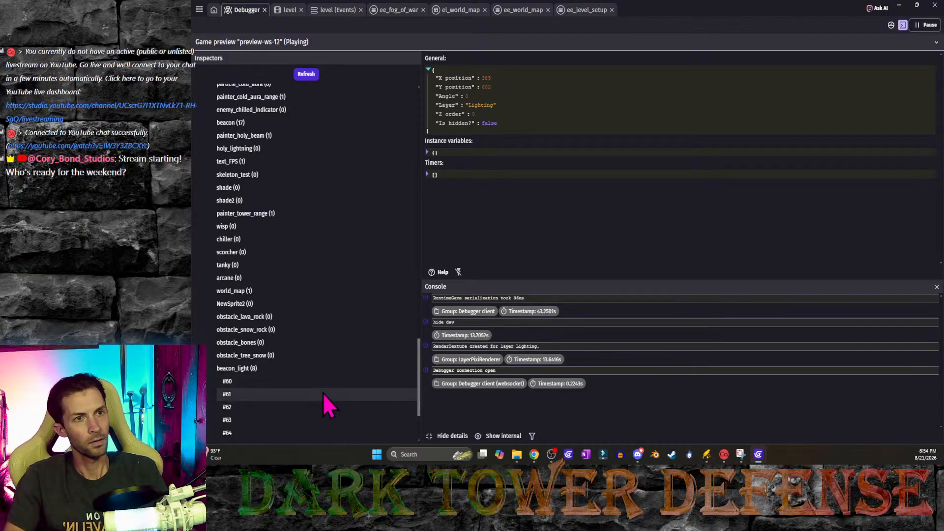
Step: Compare the position, layer and Z order of the individual beacon_light instances in the debugger
scroll(312, 405, "down", 2)
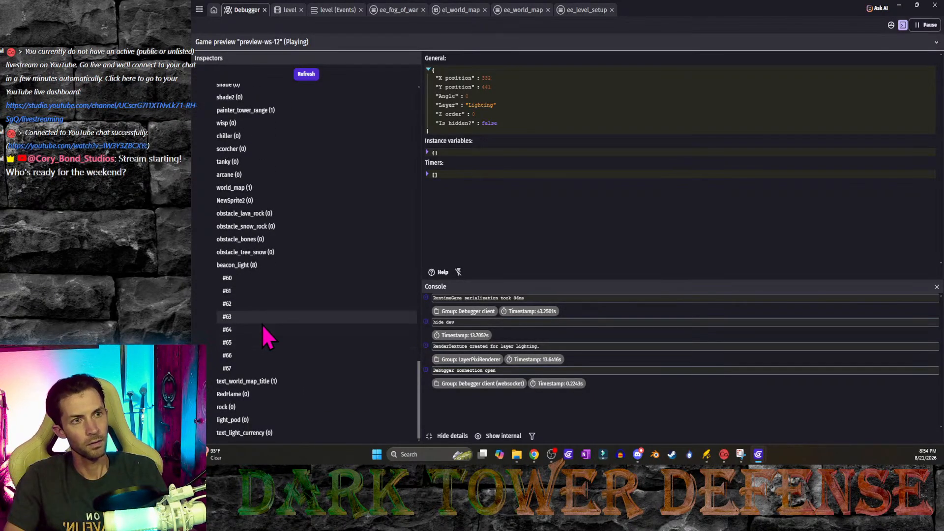
left_click(244, 283)
left_click(240, 296)
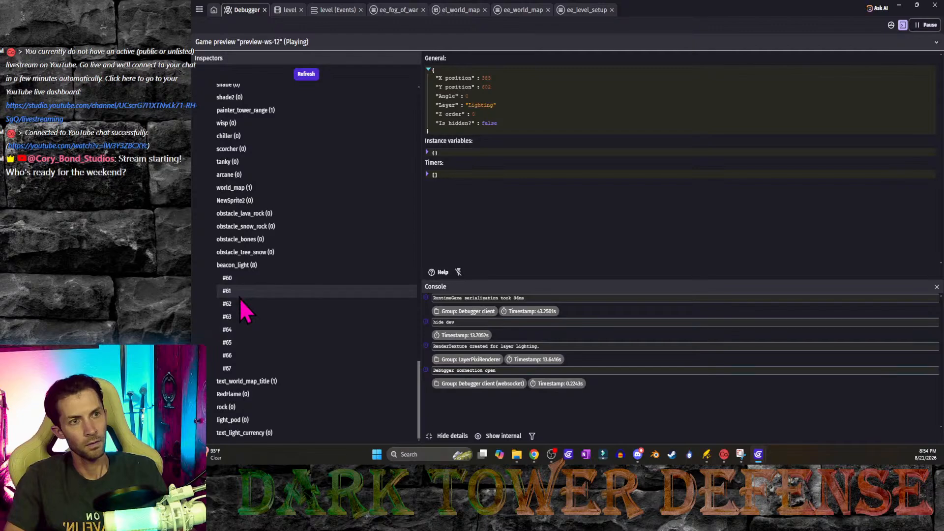
left_click(238, 304)
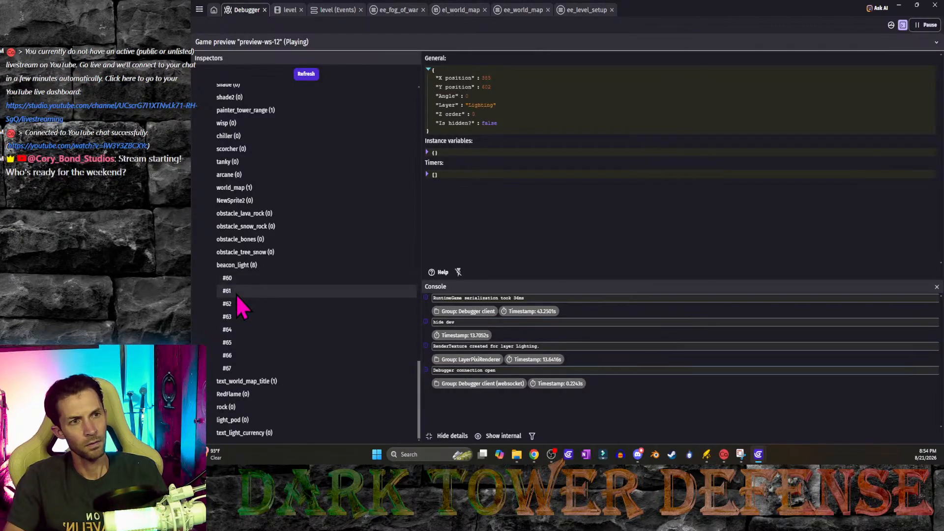
left_click(245, 330)
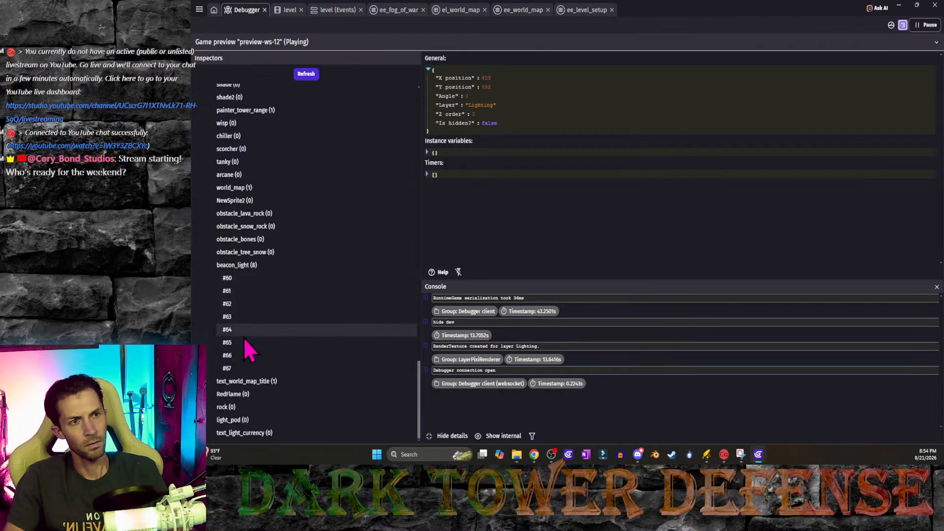
left_click(250, 309)
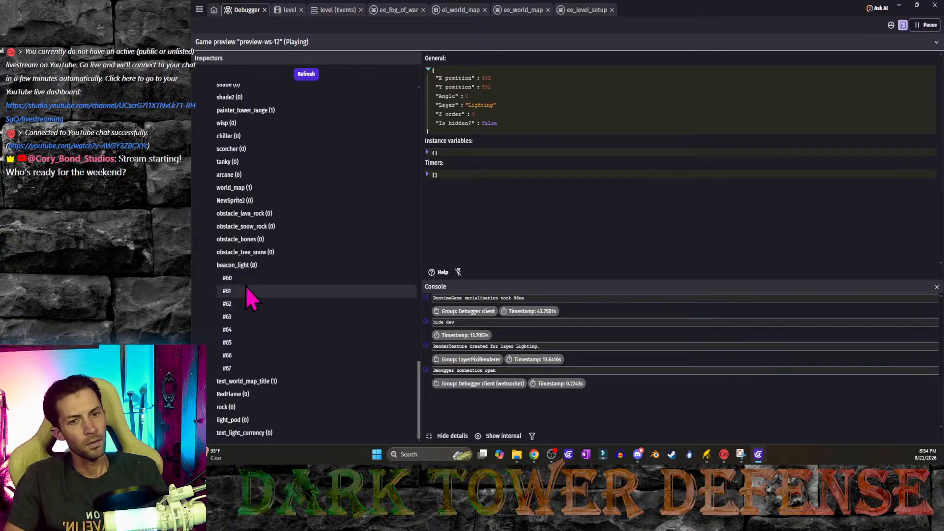
left_click(245, 291)
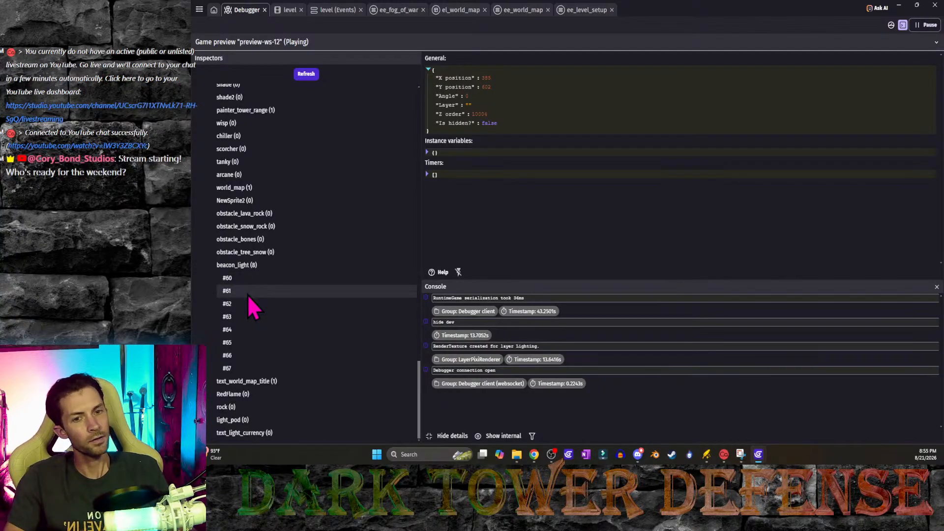
left_click(247, 279)
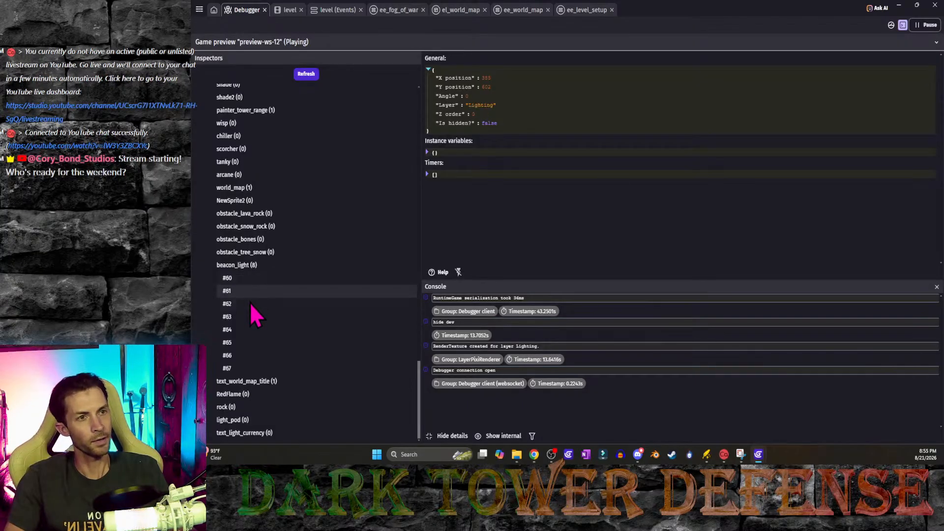
left_click(251, 318)
left_click(250, 340)
left_click(246, 368)
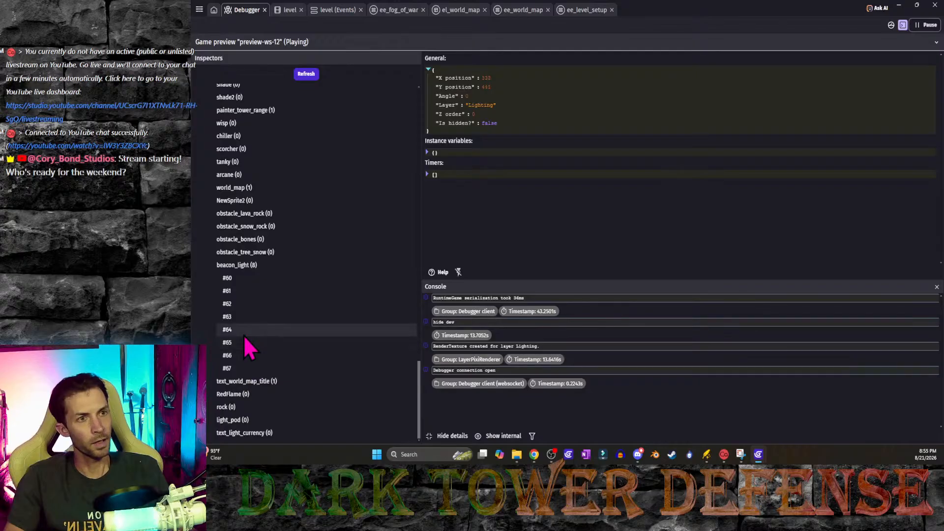
left_click(242, 306)
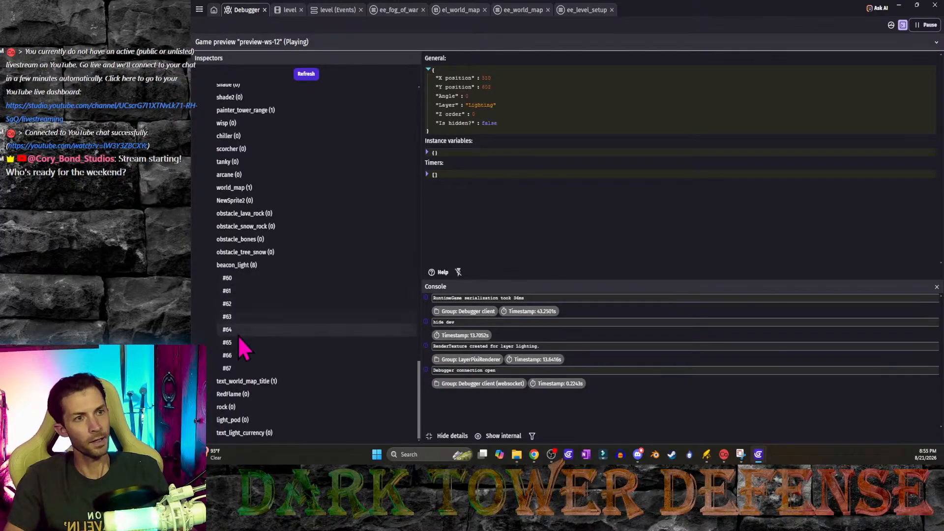
left_click(234, 292)
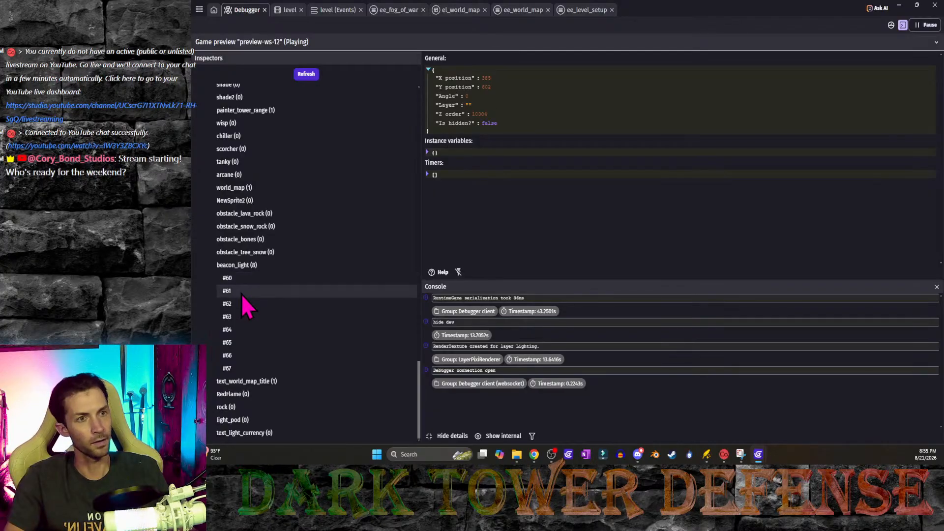
mouse_move(474, 115)
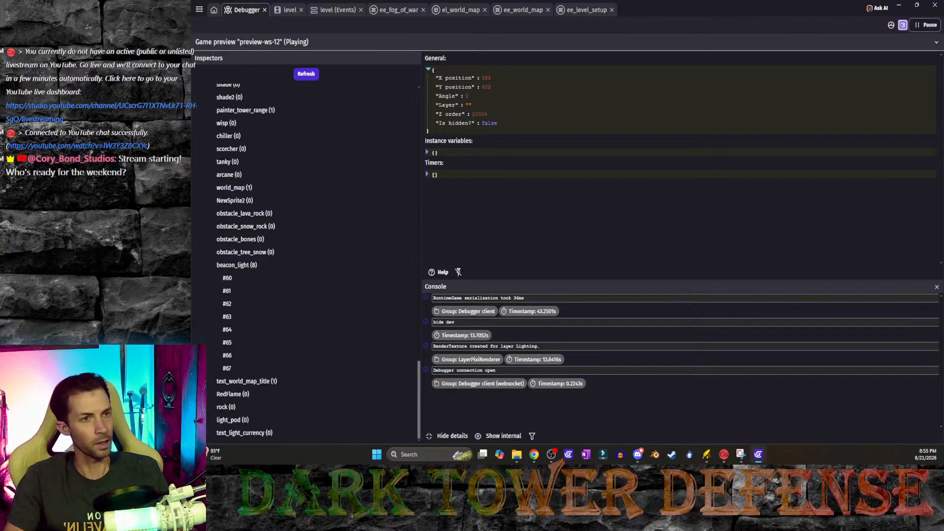
Step: Examine the ee_world_map beacon events, the el_world_map layout and the beacon_light object's properties for how beacon lights are created
left_click(526, 10)
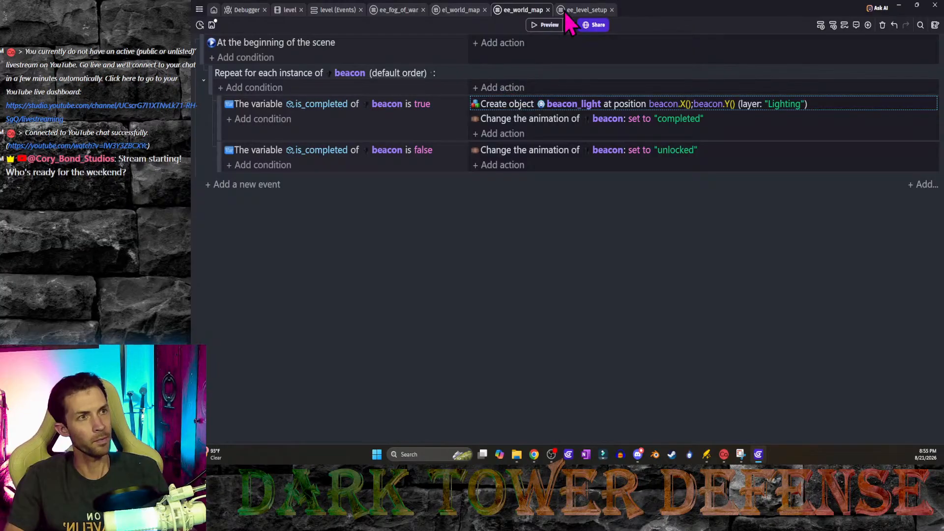
left_click(450, 10)
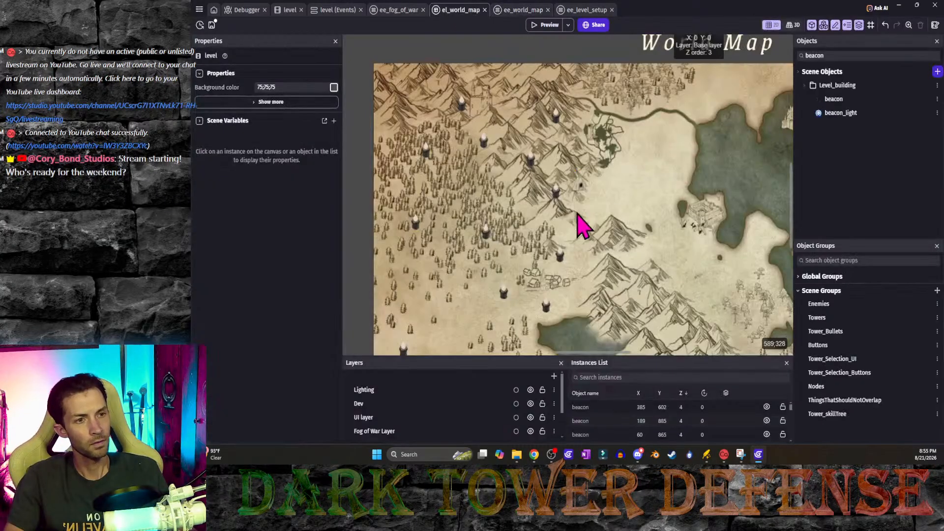
middle_click_drag(521, 264, 557, 250)
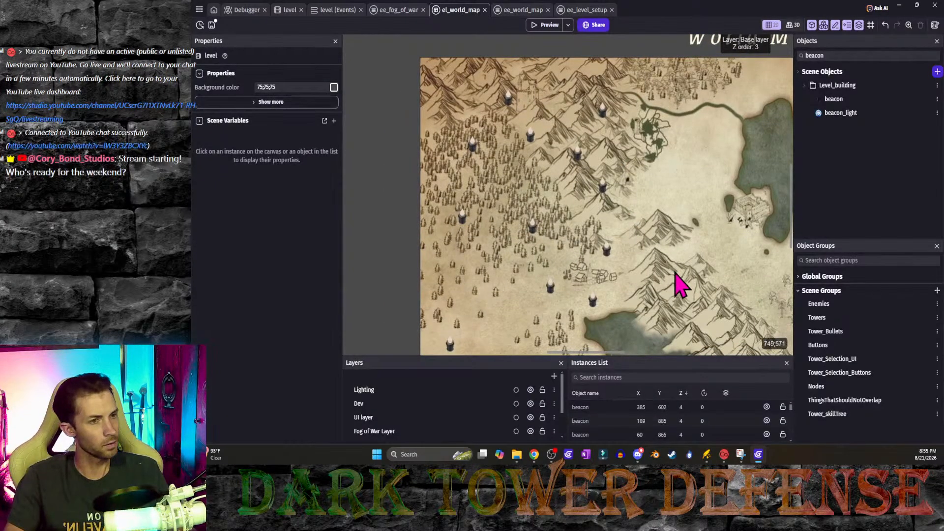
middle_click_drag(679, 281, 622, 252)
right_click(856, 116)
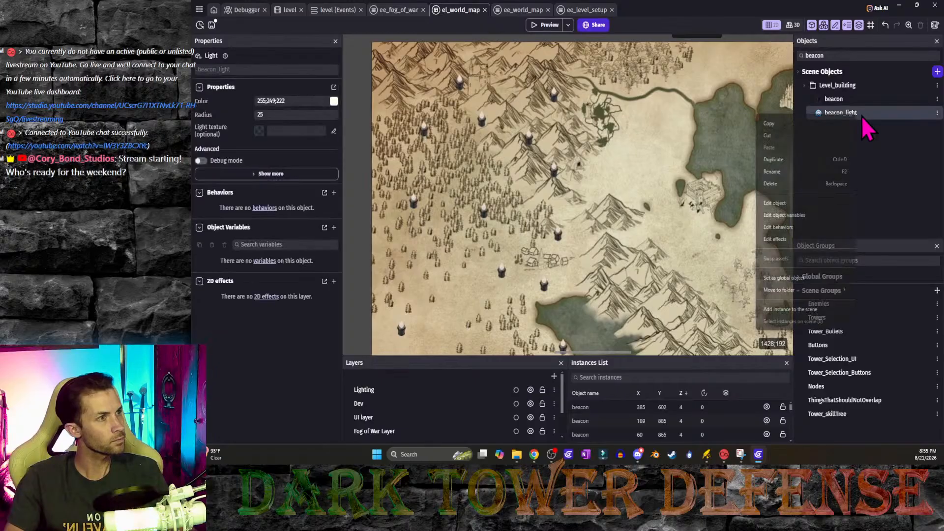
left_click(903, 147)
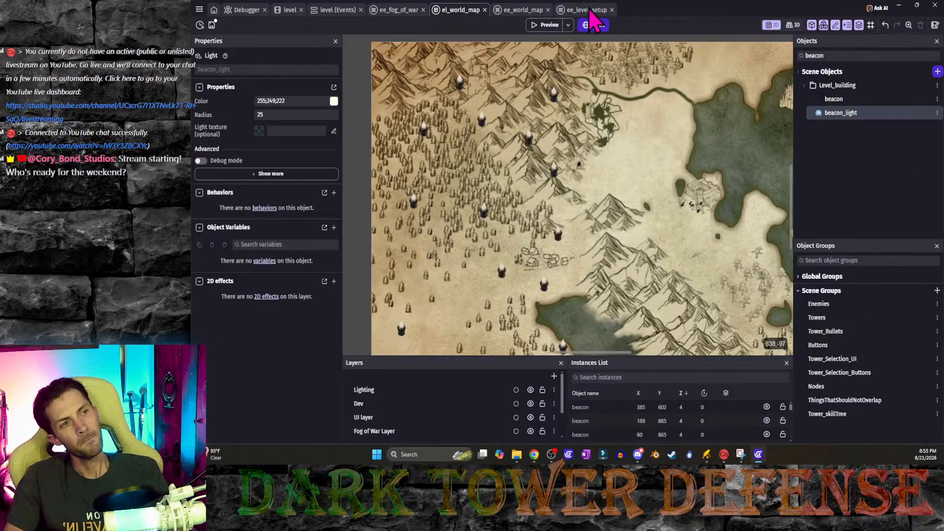
left_click(523, 10)
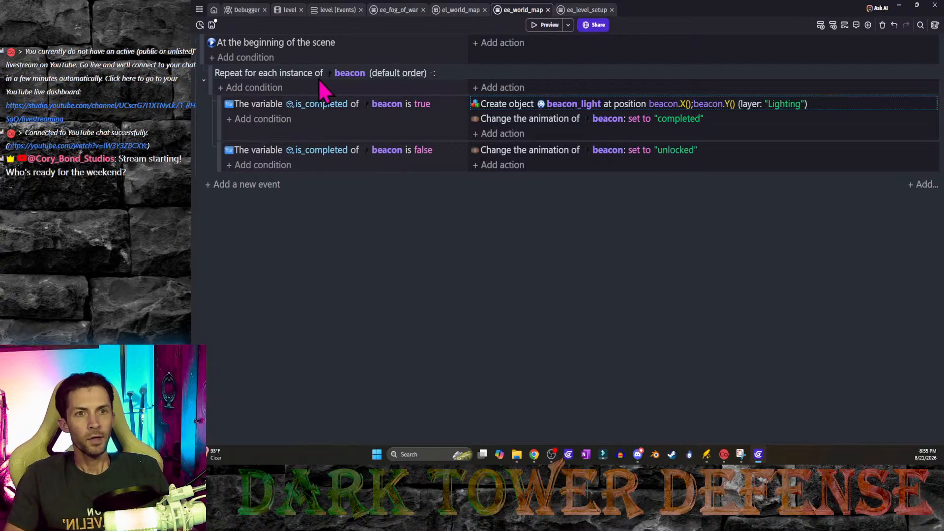
left_click(279, 72)
left_click(256, 104)
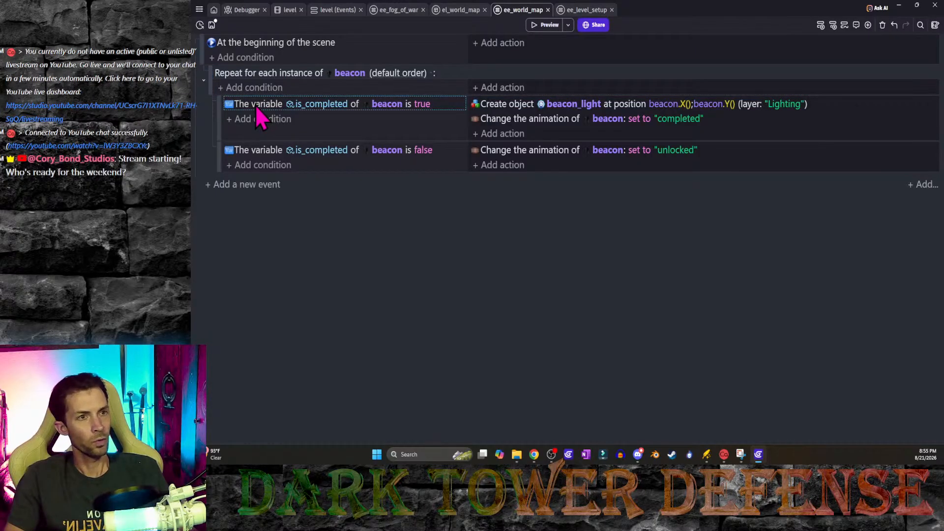
left_click(496, 109)
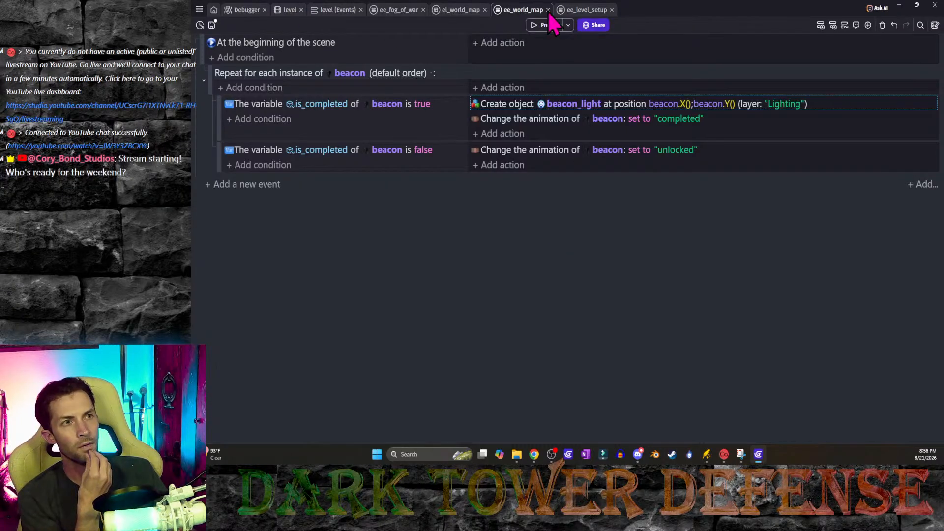
Step: Delete the beacon at X 385, Y 602 from the el_world_map layout and save the project
left_click(460, 10)
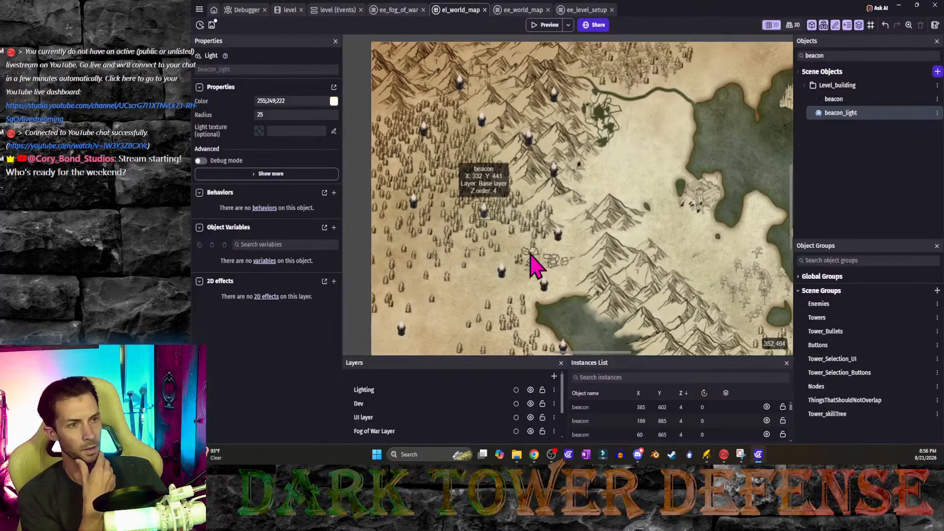
left_click(503, 276)
left_click(512, 287)
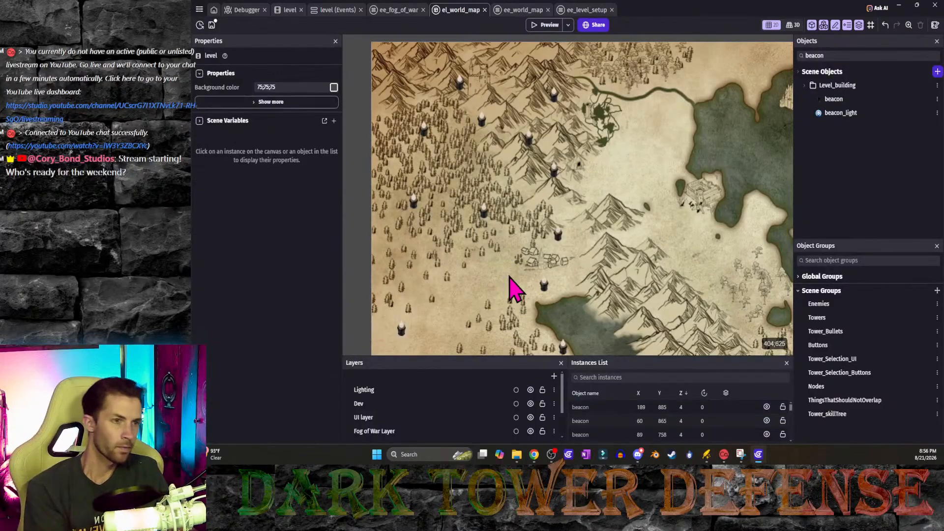
key("ctrl+s")
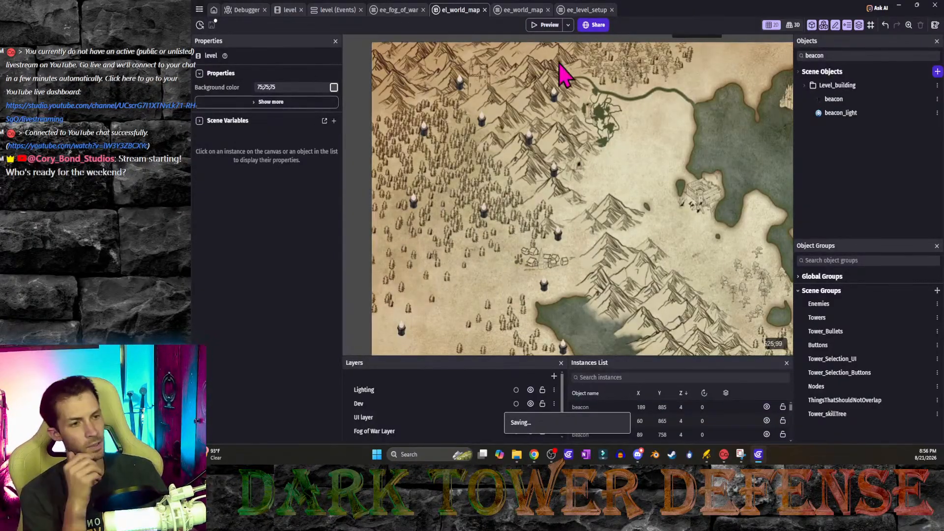
Step: Preview the world map's lighting, and check the instance variables of the southwestern beacons in el_world_map
left_click(549, 25)
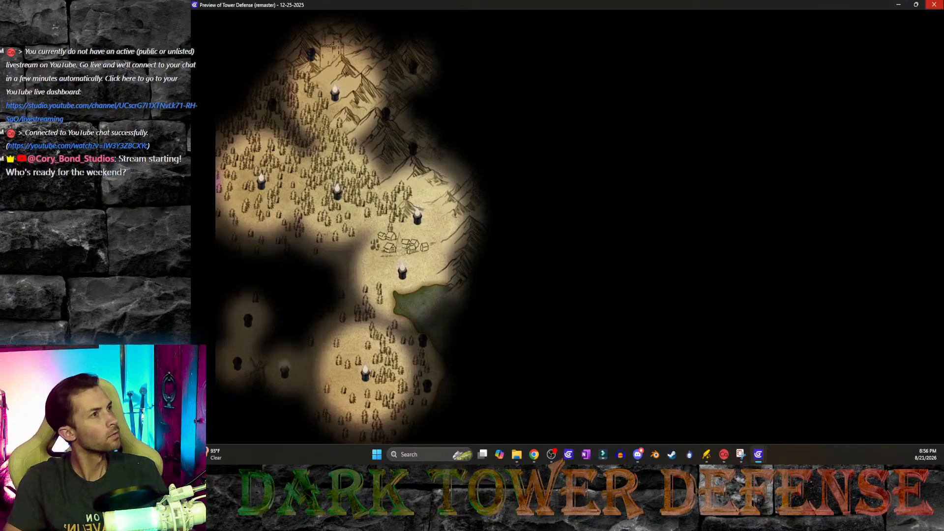
left_click(934, 5)
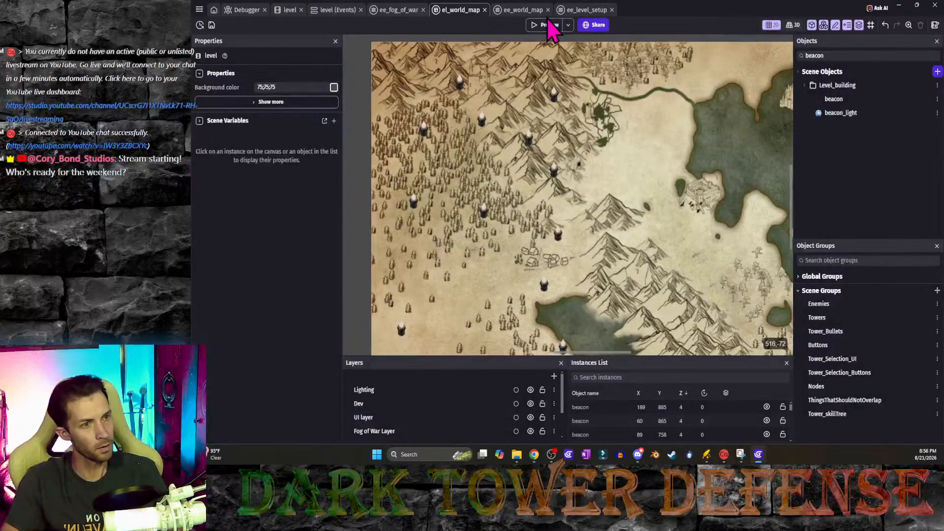
left_click(402, 335)
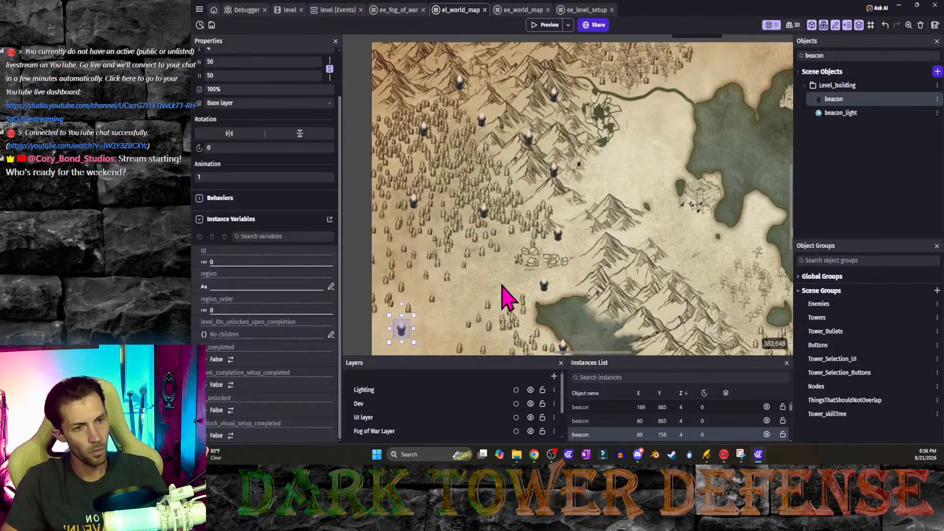
middle_click_drag(506, 320, 527, 211)
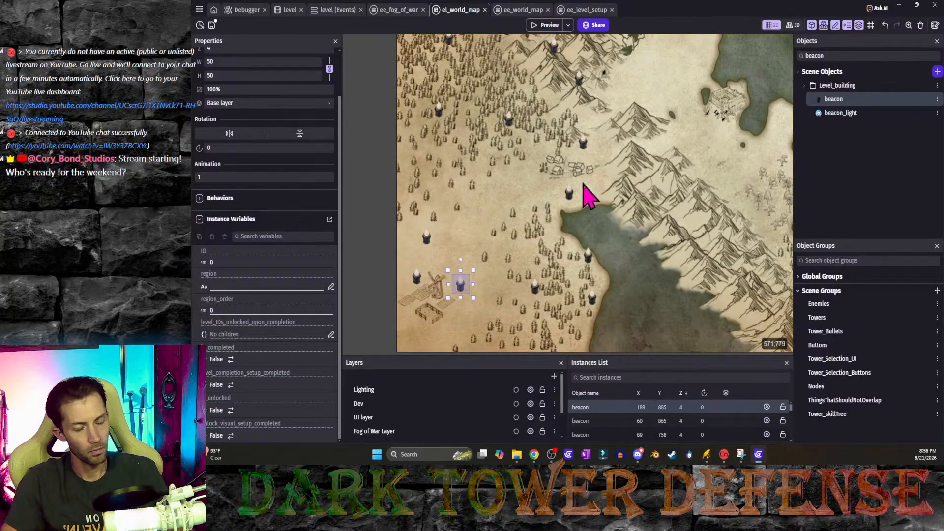
Step: In ee_world_map, move the beacon_light creation into a new sub-event under is_completed true, disable that sub-event, and save the project
left_click(523, 10)
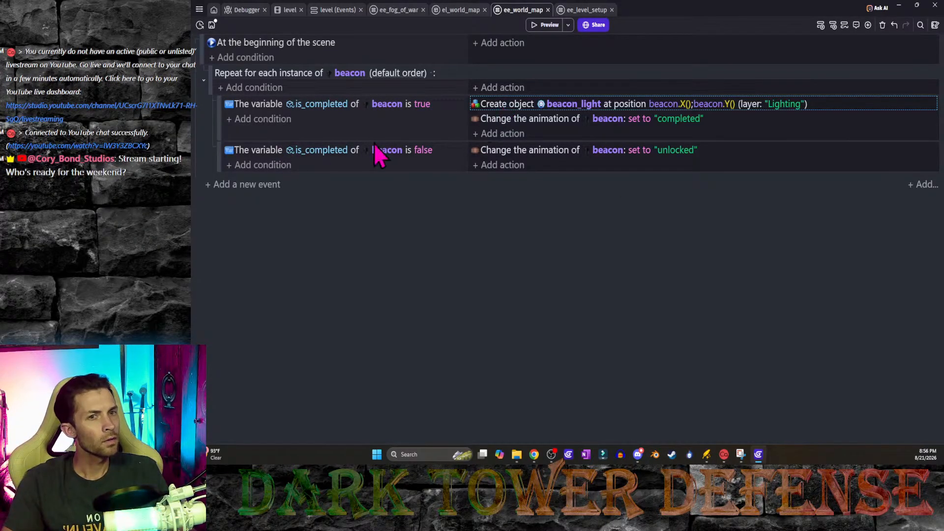
left_click(218, 117)
key("shift+d")
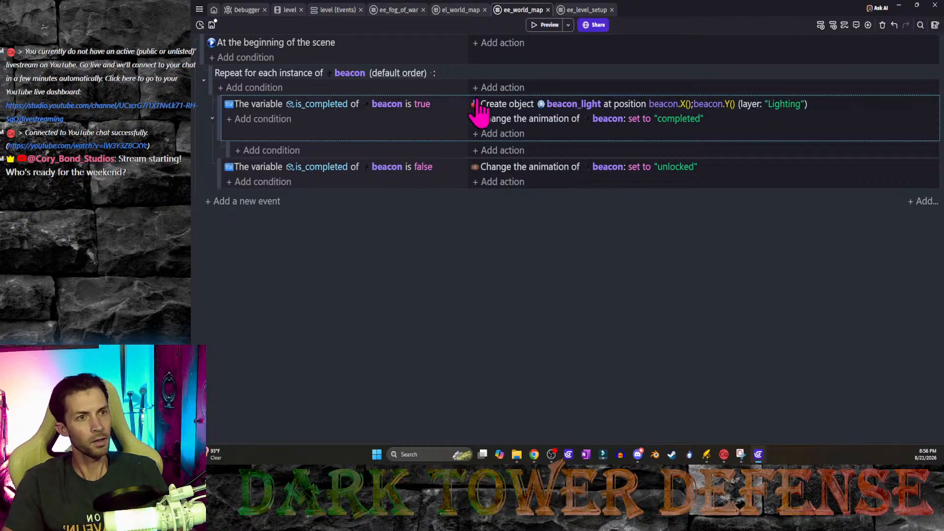
left_click_drag(481, 102, 490, 153)
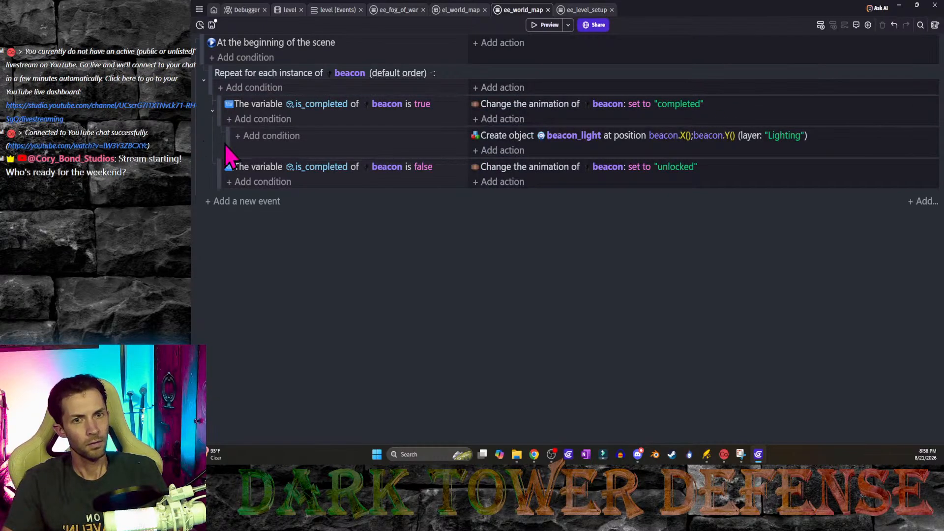
left_click(226, 146)
key("d")
key("ctrl+s")
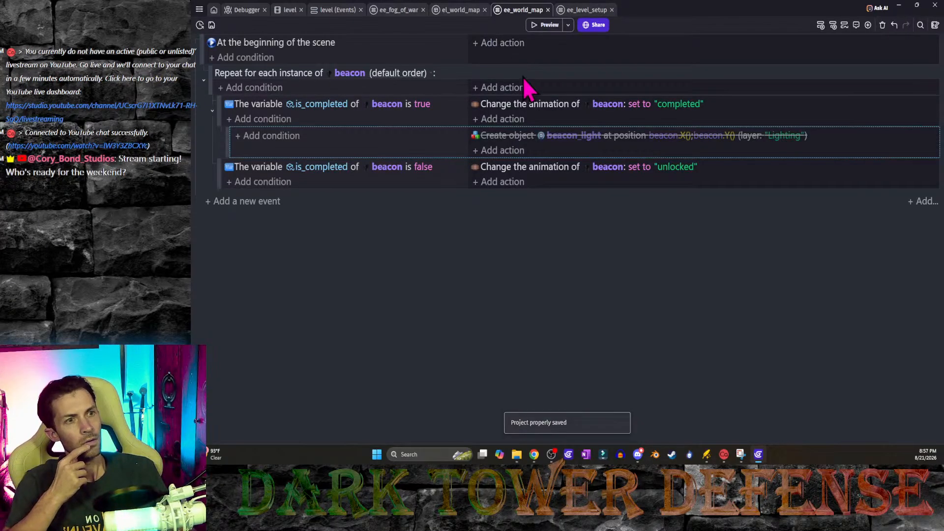
Step: Delete the Create beacon_light action from the g_level = -1 setup in ee_level_setup
left_click(573, 11)
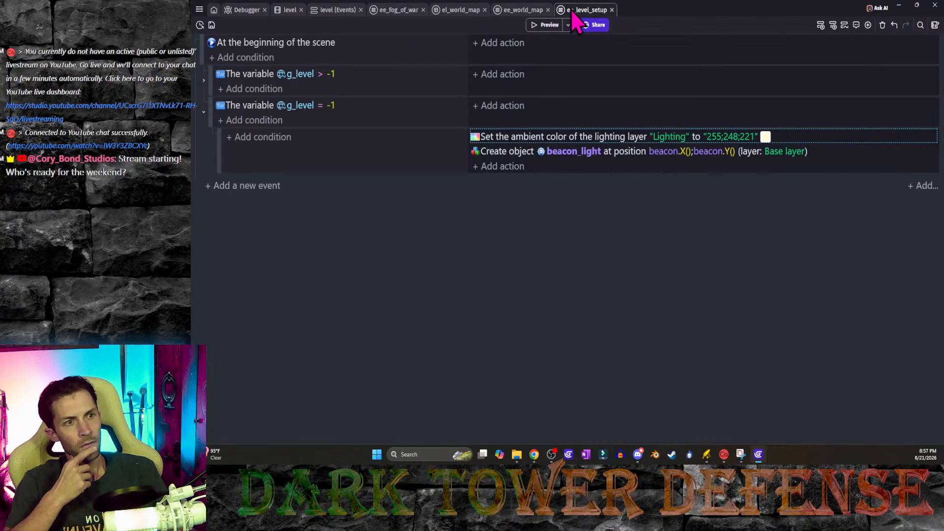
left_click(509, 155)
key("Delete")
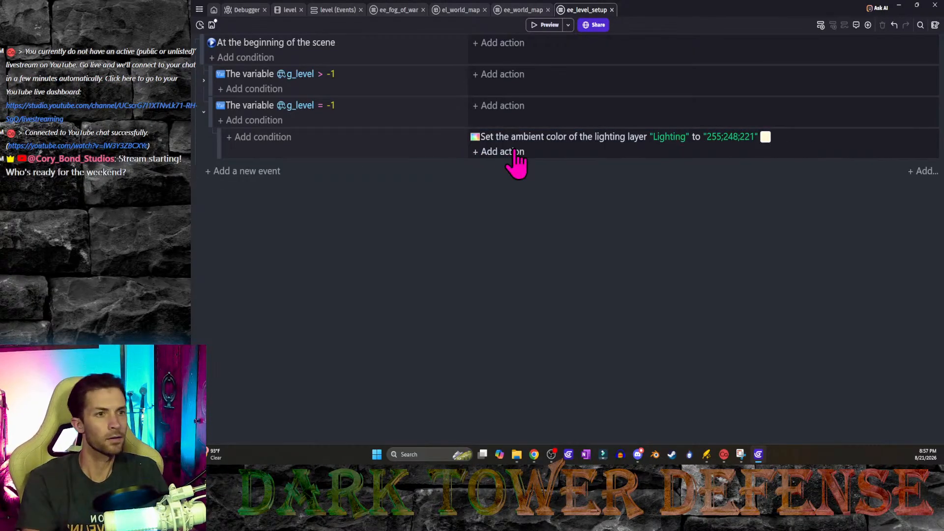
Step: Move the beacon_light creation out of the disabled sub-event back into the is_completed true event, and preview the map
left_click(521, 10)
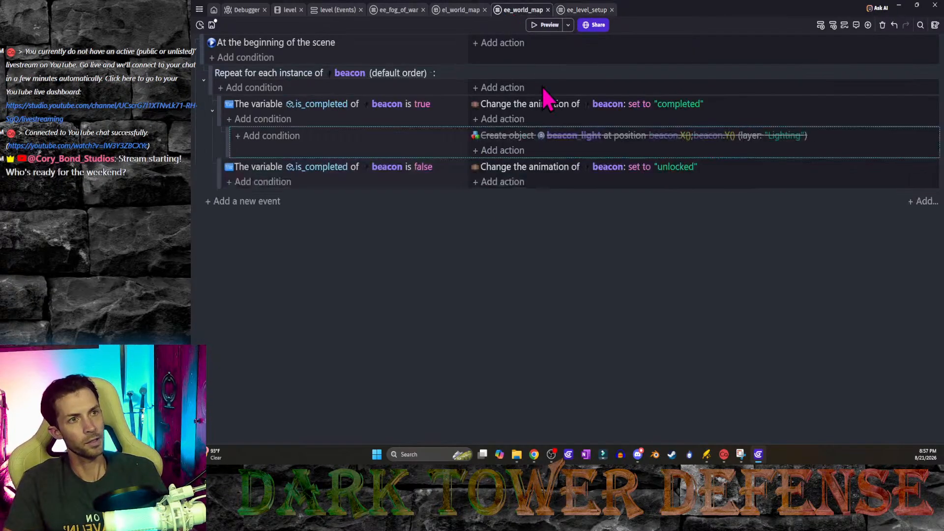
left_click_drag(496, 135, 497, 119)
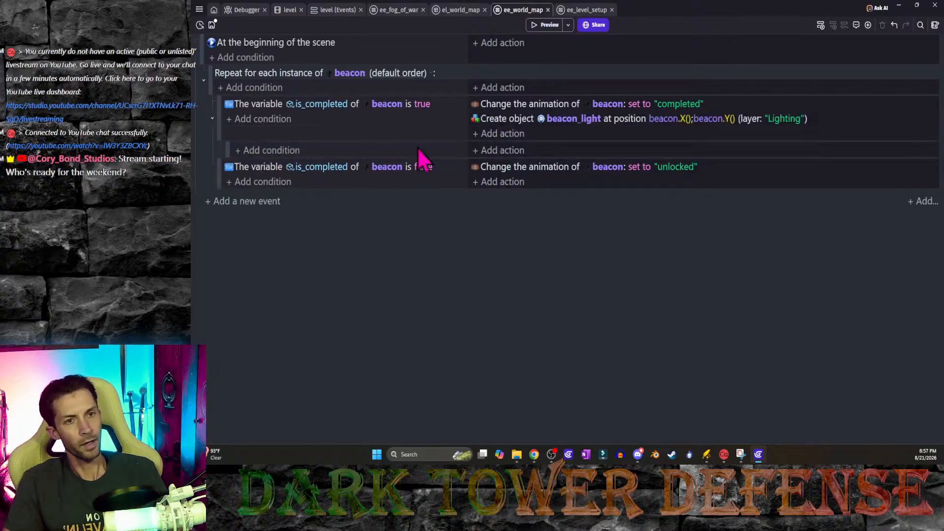
left_click(541, 25)
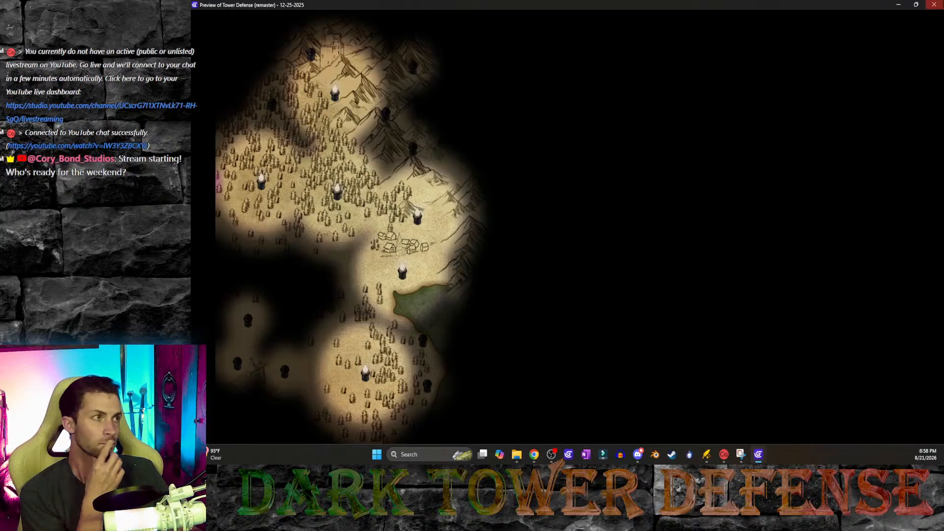
left_click(934, 5)
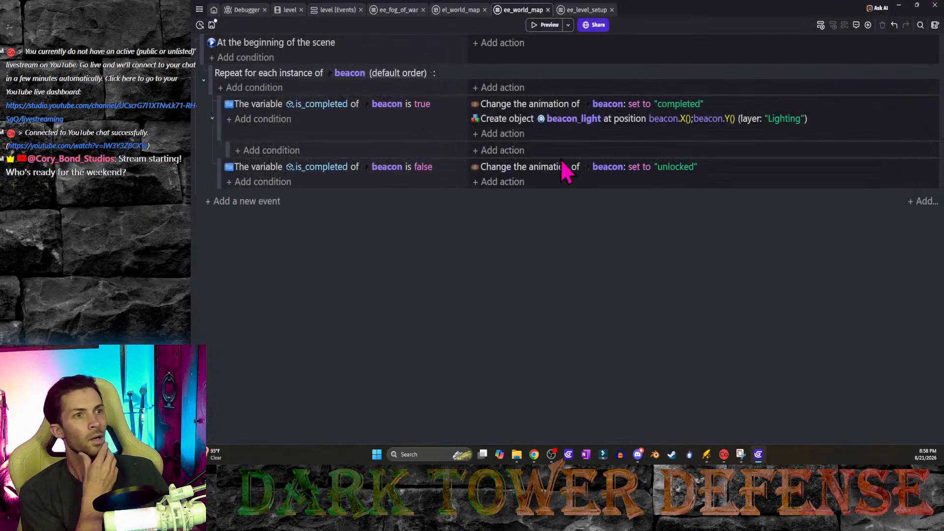
Step: Assign the World Map title text in el_world_map to the UI layer
left_click(458, 10)
scroll(537, 154, "up", 3)
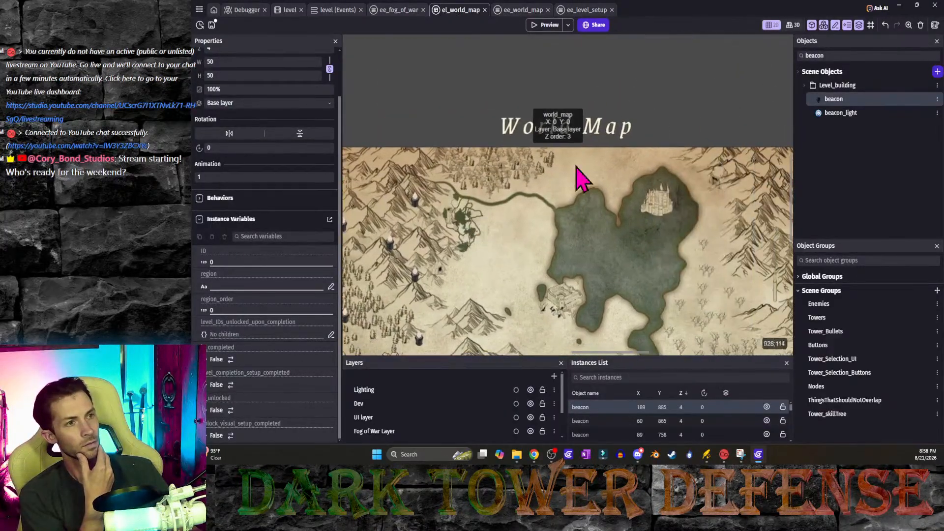
left_click(583, 179)
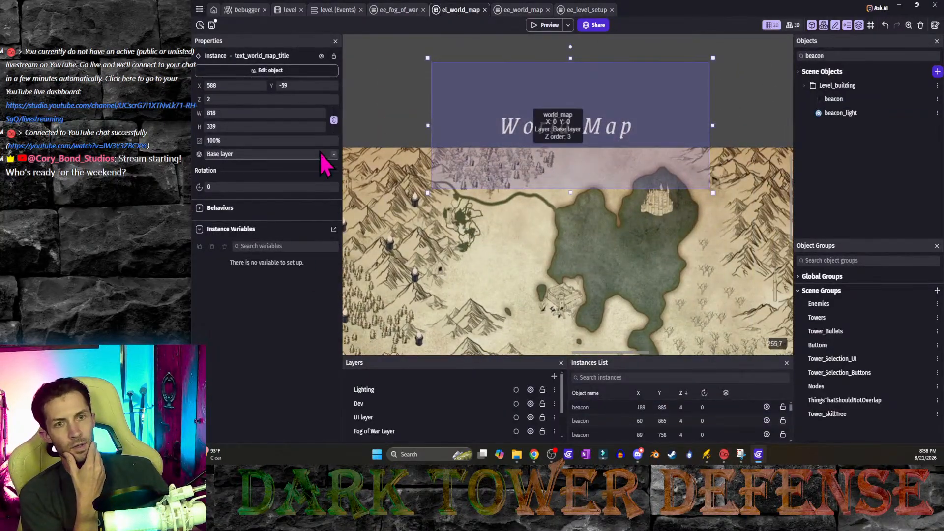
left_click(319, 155)
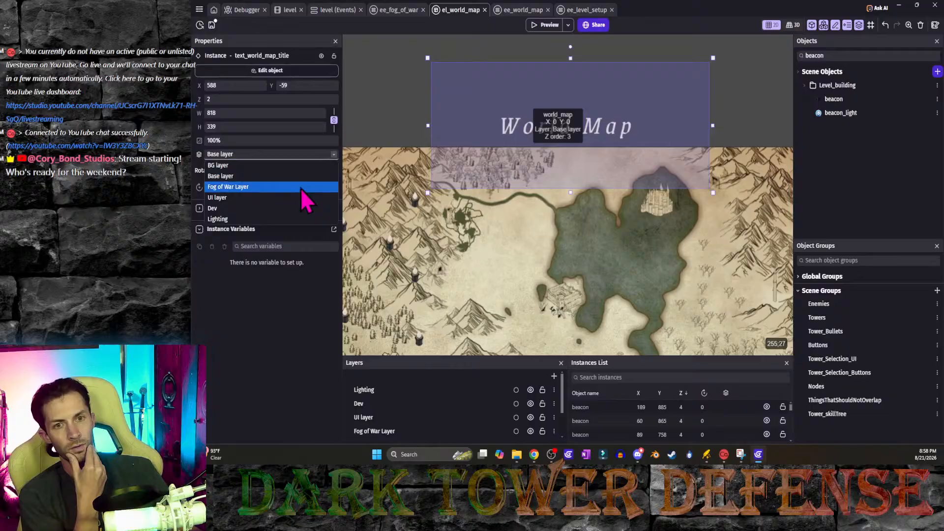
left_click(277, 201)
Step: Move the World Map title down onto the upper part of the map, between the river and the castle
left_click_drag(607, 102, 637, 242)
scroll(635, 241, "down", 1)
middle_click_drag(630, 245, 609, 214)
scroll(608, 216, "down", 2)
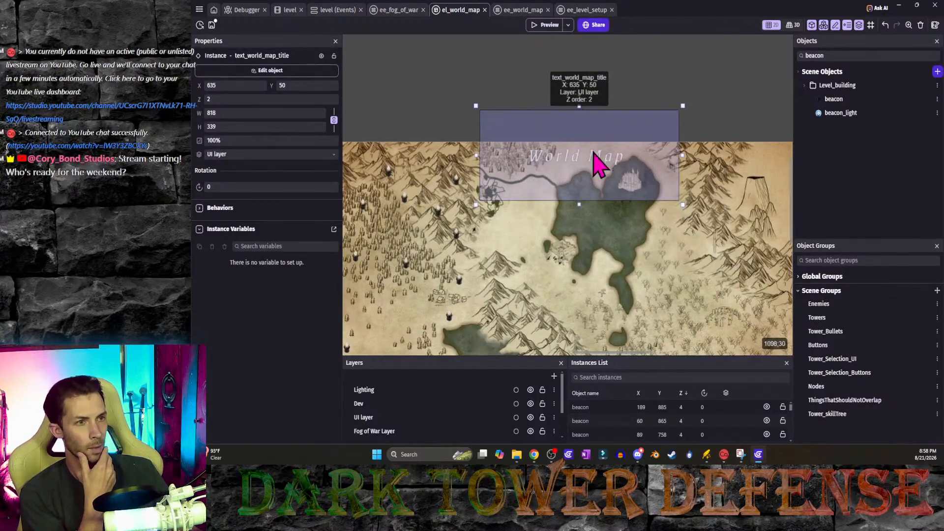
left_click_drag(595, 155, 608, 180)
left_click(657, 79)
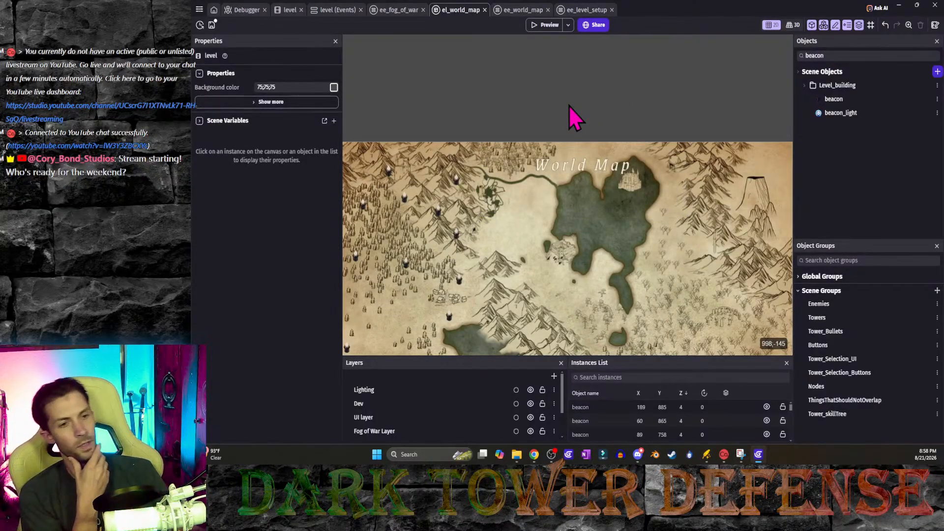
Step: Place three beacon copies on the map: beside the dark trees, on the central mountain range, and near the southern lake's eastern shore
middle_click_drag(535, 267, 553, 185)
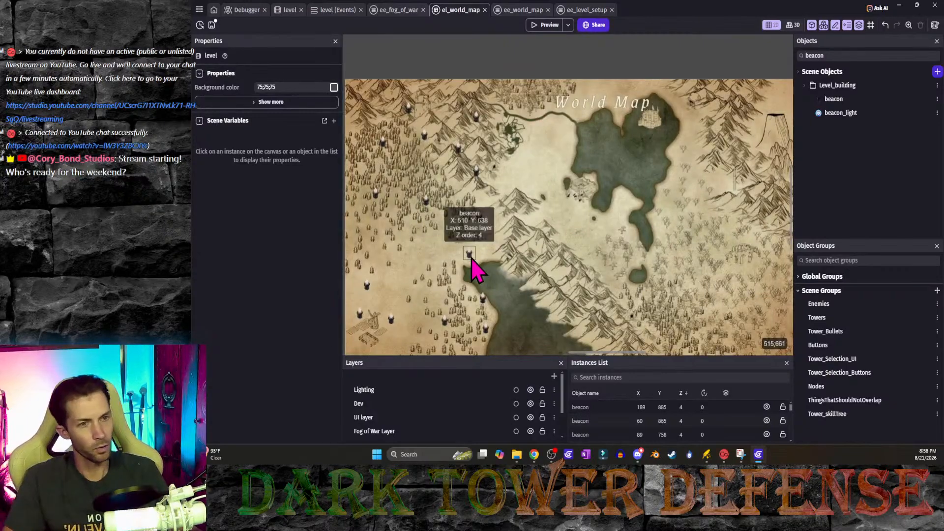
left_click(410, 114)
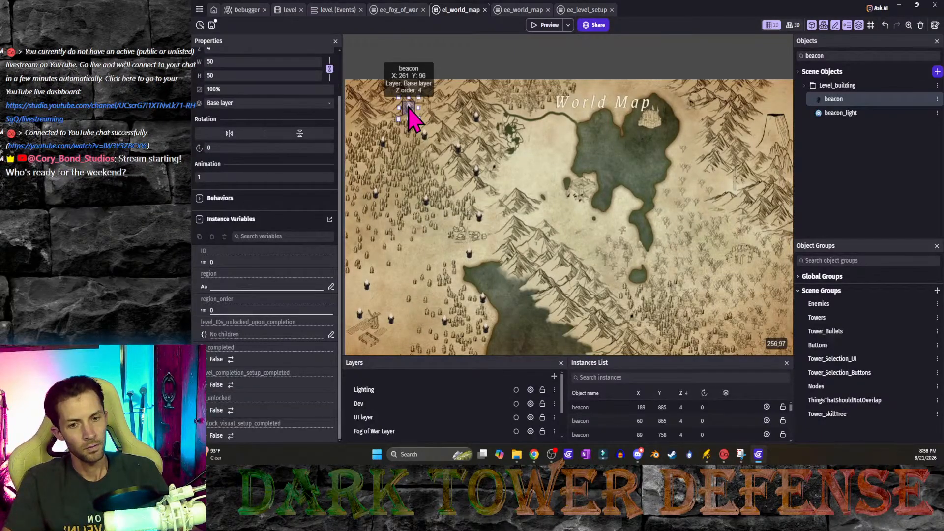
left_click_drag(410, 111, 524, 287)
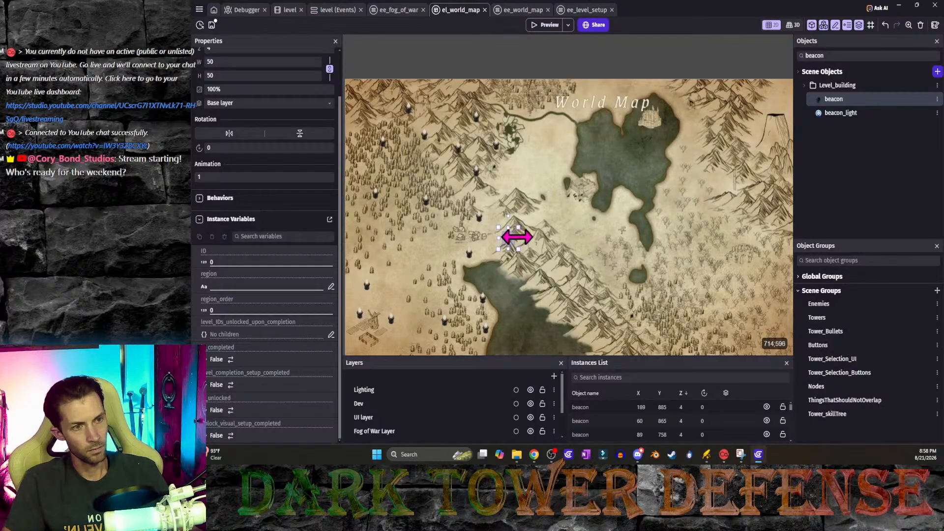
left_click_drag(515, 238, 554, 313)
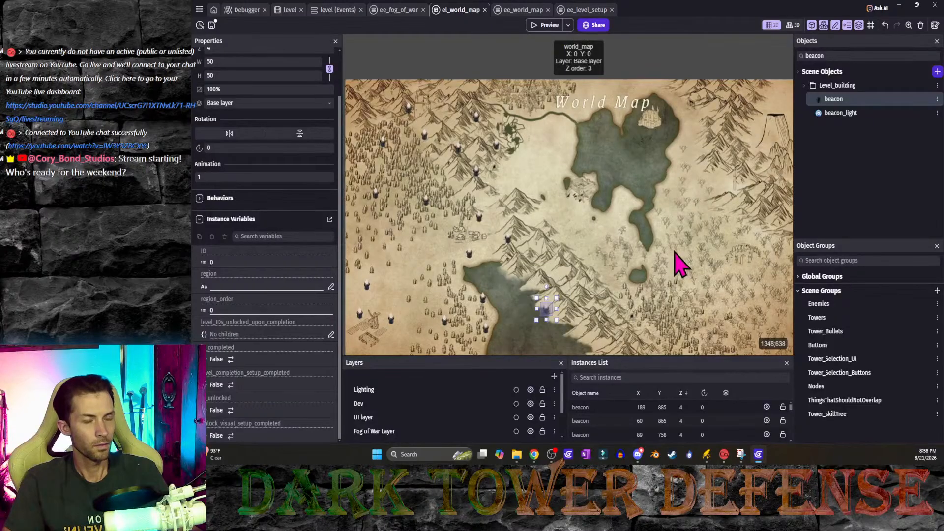
left_click_drag(549, 315, 540, 292)
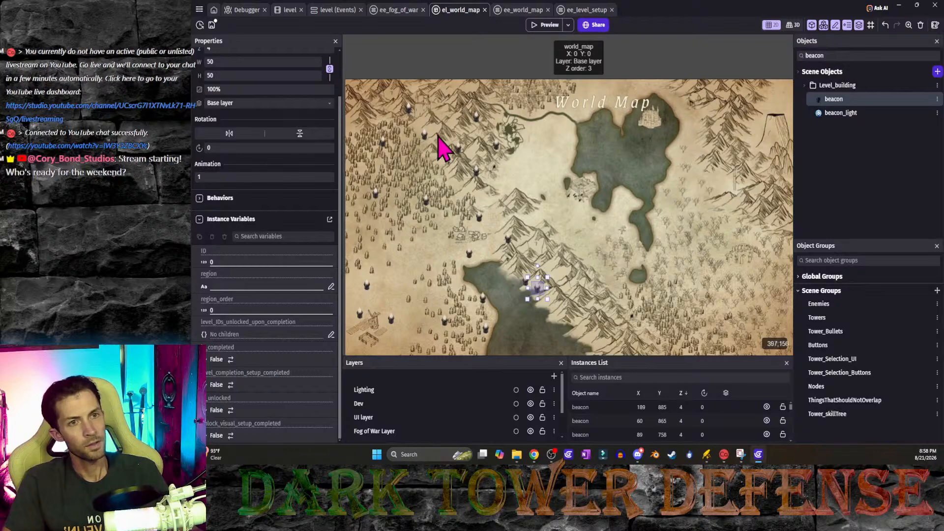
Step: Place two more beacon copies on the map, one in the western forest and one near the northwest corner
middle_click_drag(446, 211, 499, 217)
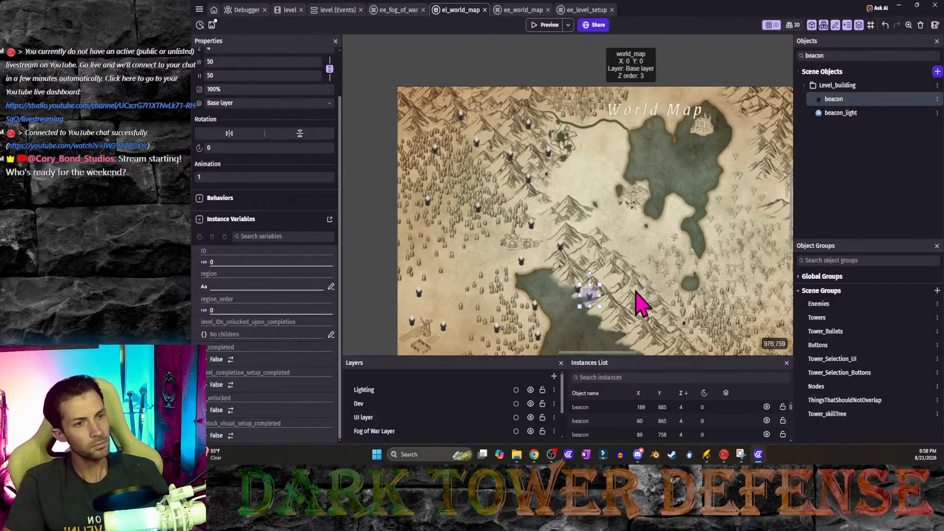
left_click_drag(637, 295, 448, 186)
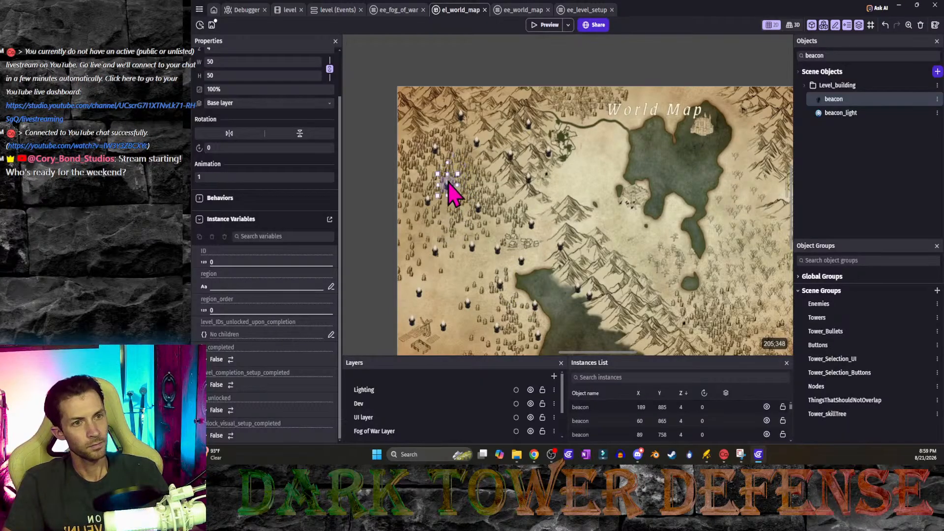
key("ctrl+v")
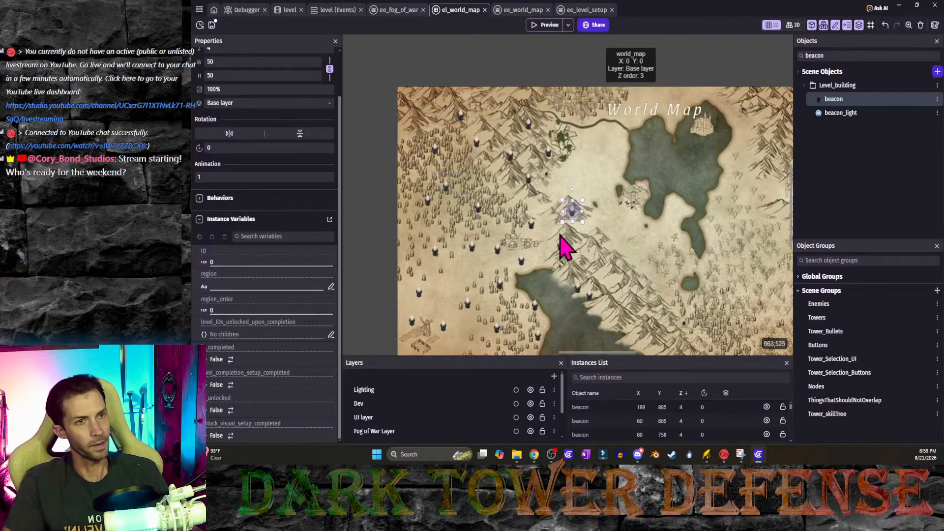
left_click_drag(574, 210, 423, 136)
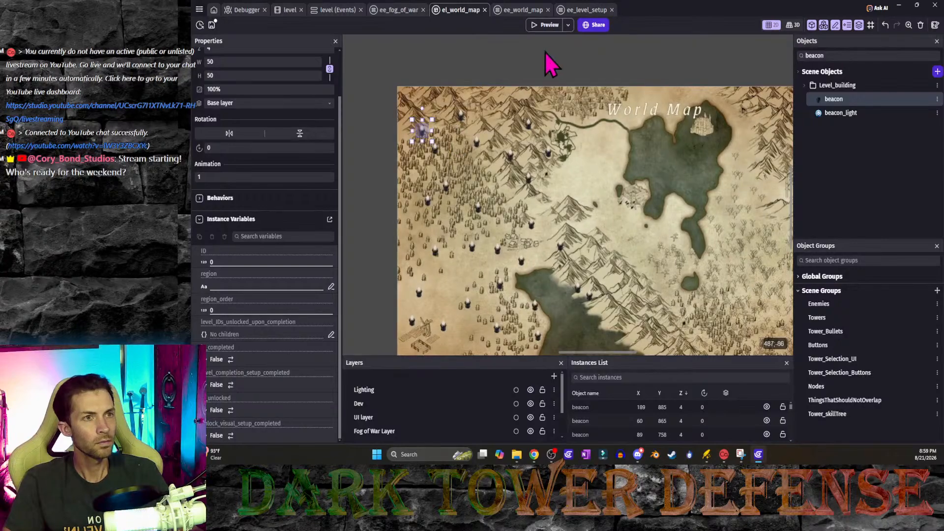
Step: Preview the world map to check the beacon lighting and the title, and return to the el_world_map layout
key("shift+F5")
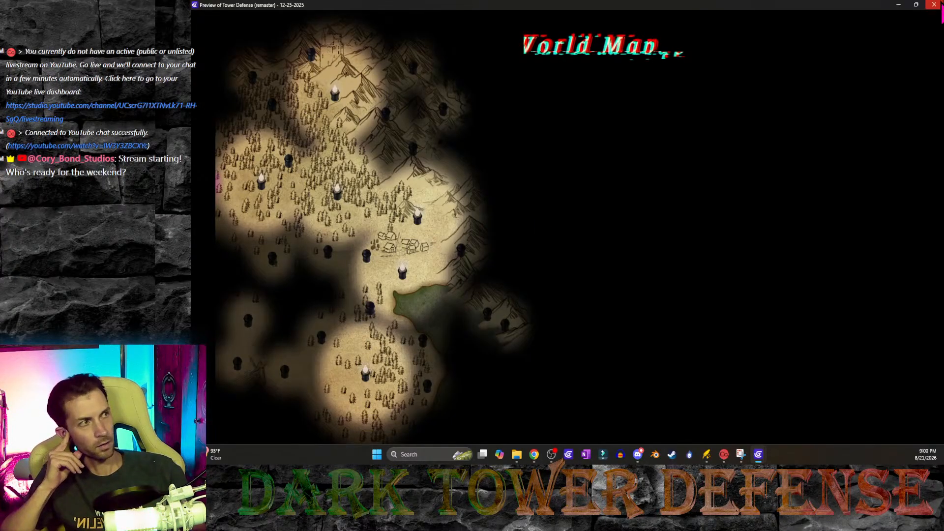
left_click(935, 5)
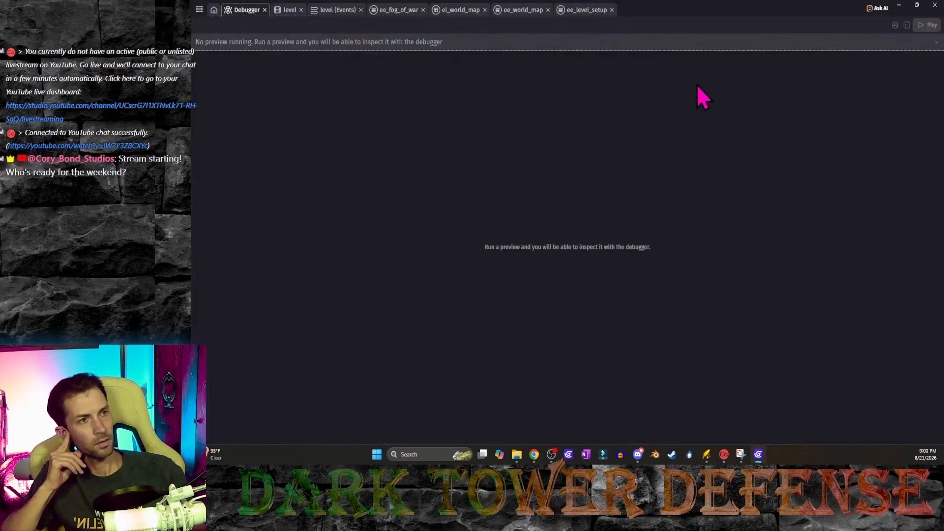
left_click(528, 14)
left_click(461, 13)
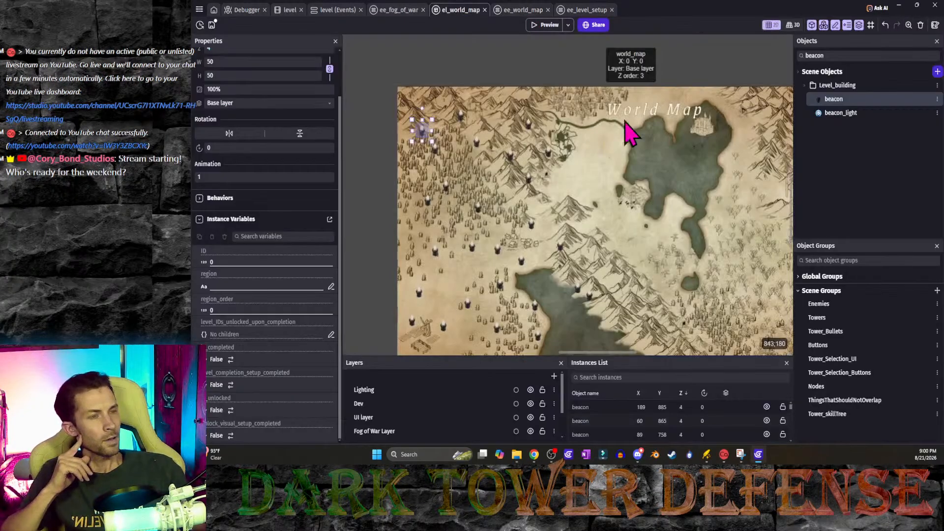
Step: Locate the World Map title's object, text_world_map_title, among the level scene's objects and open it for editing
left_click(658, 129)
middle_click_drag(691, 164, 630, 195)
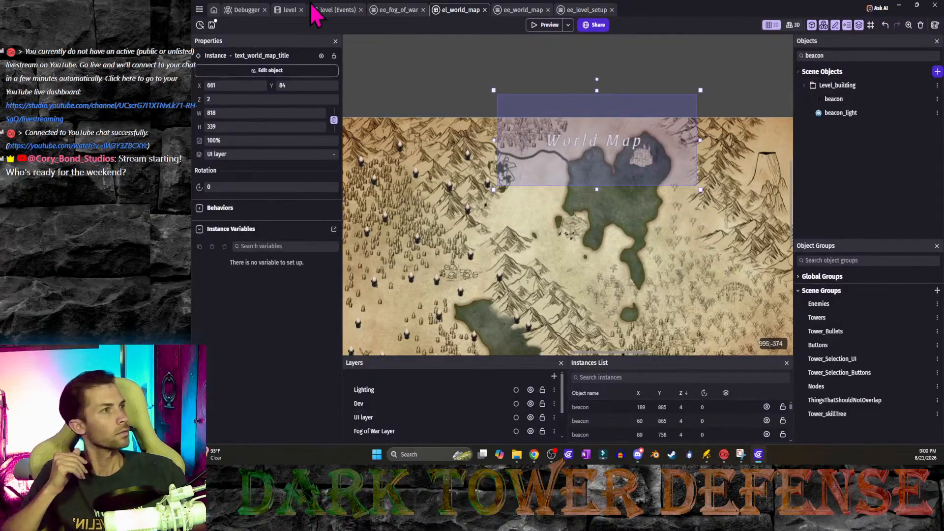
left_click(288, 11)
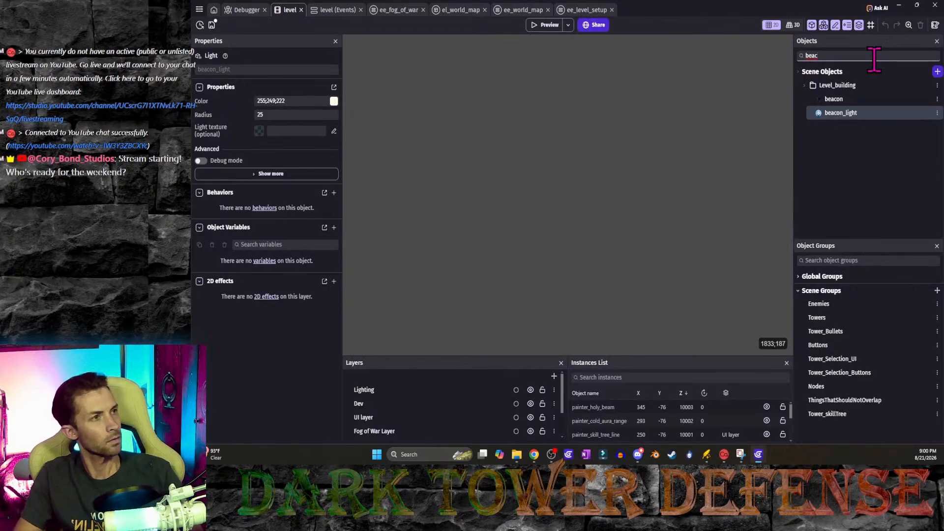
key("BackSpace")
key("BackSpace")
key("BackSpace")
key("BackSpace")
scroll(890, 140, "down", 7)
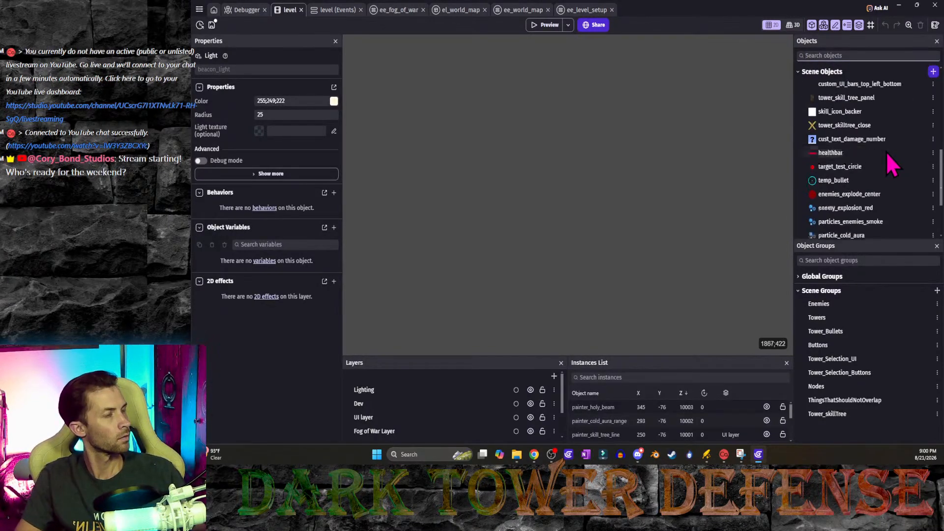
scroll(886, 152, "up", 7)
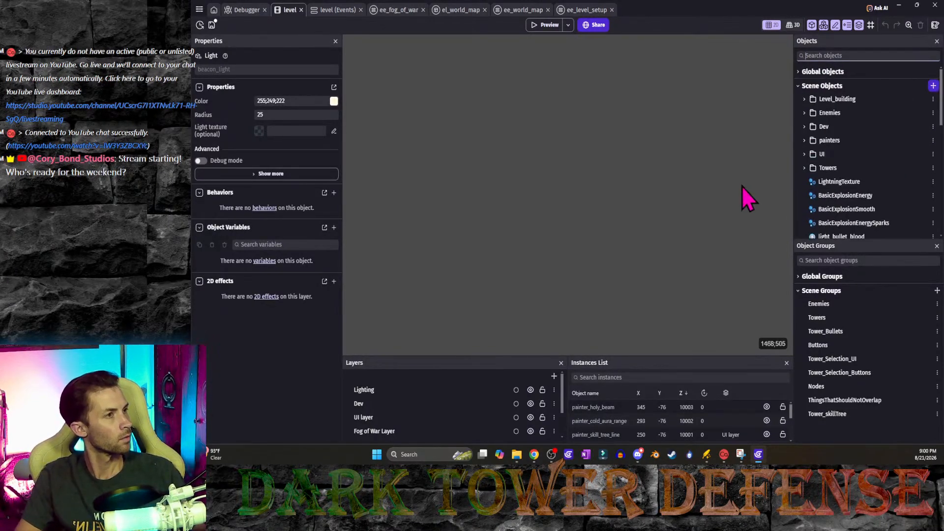
left_click(805, 154)
scroll(856, 182, "down", 5)
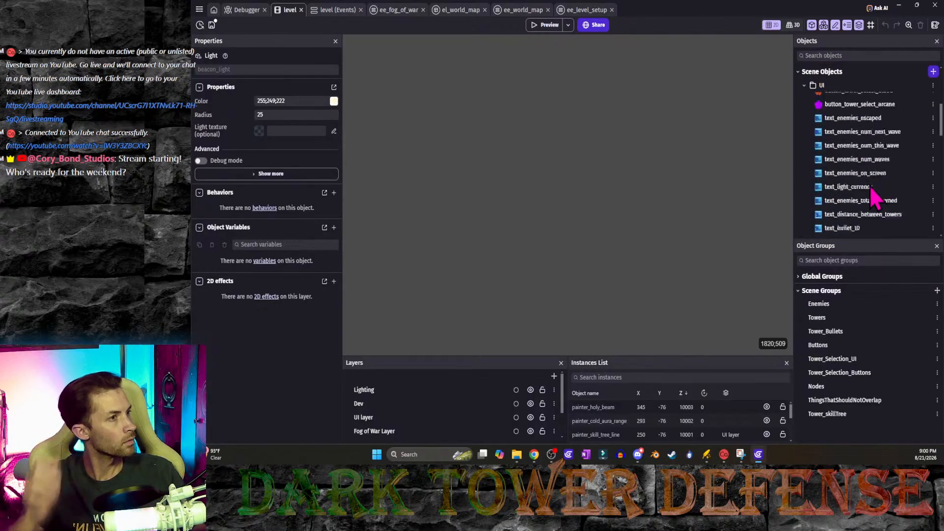
scroll(874, 193, "down", 3)
scroll(908, 211, "down", 2)
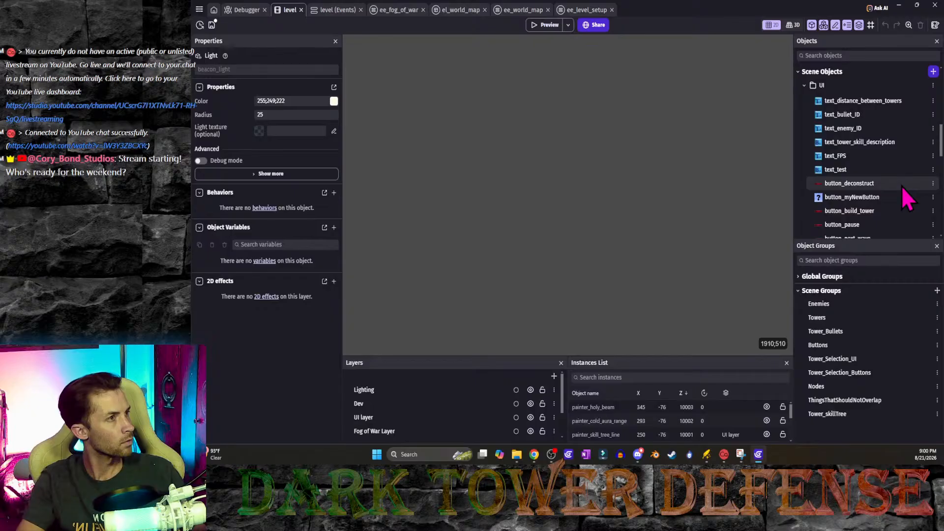
scroll(902, 186, "down", 2)
scroll(902, 188, "up", 4)
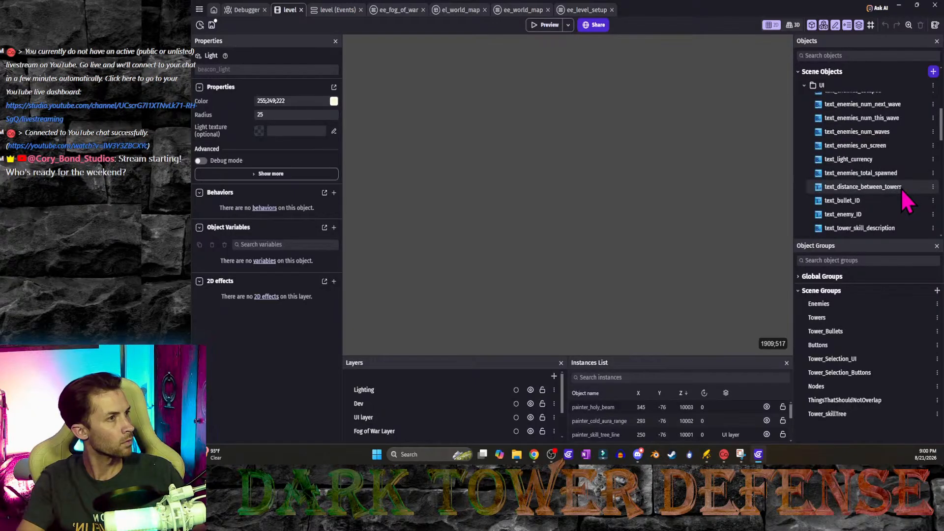
scroll(898, 191, "up", 1)
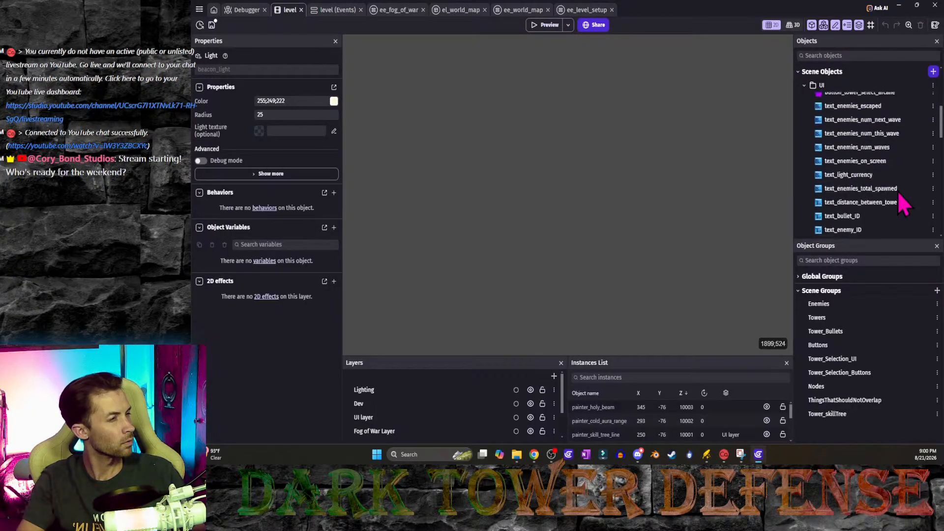
scroll(898, 191, "down", 1)
scroll(898, 191, "down", 3)
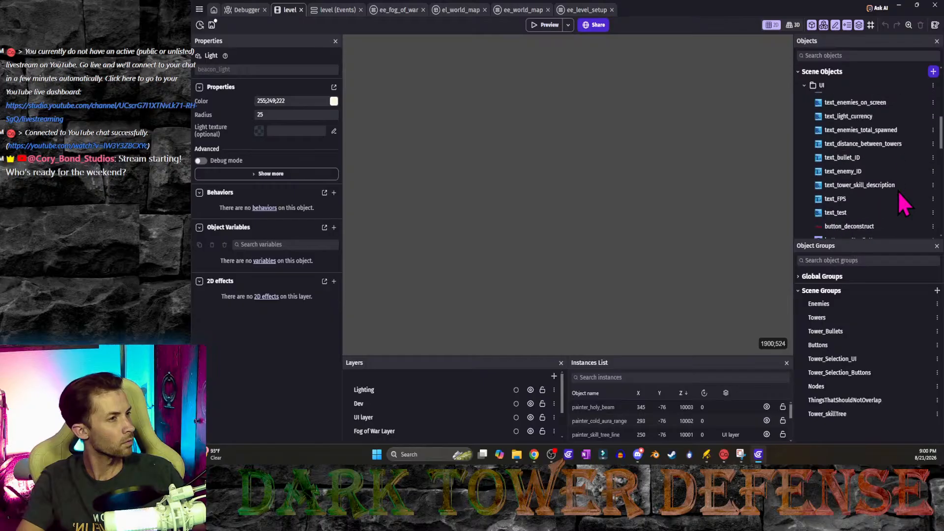
scroll(898, 188, "down", 6)
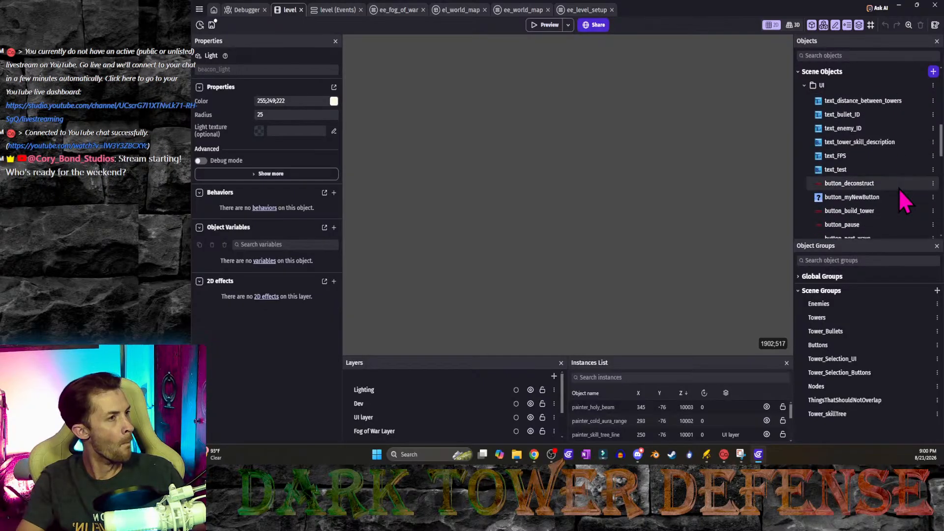
scroll(899, 189, "down", 15)
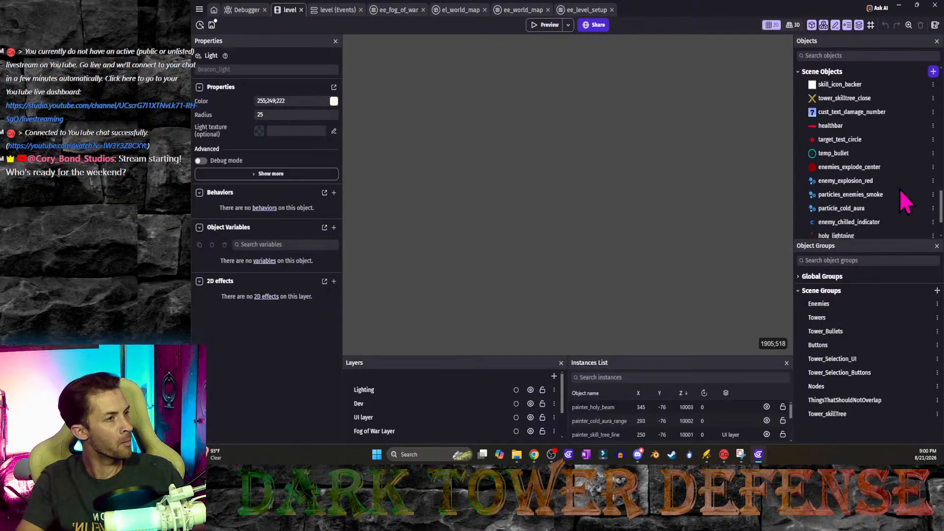
double_click(890, 220)
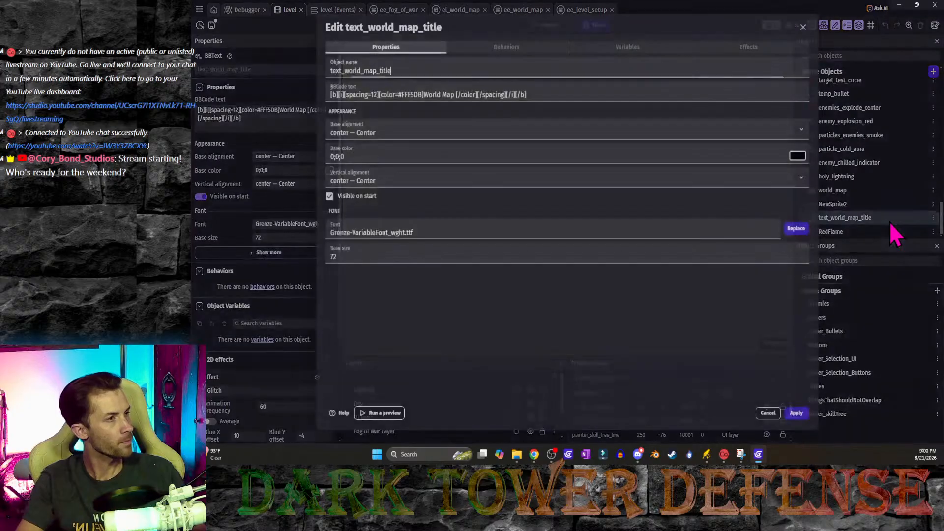
Step: Delete the Glitch effect from text_world_map_title, apply the change and save the project
left_click(775, 46)
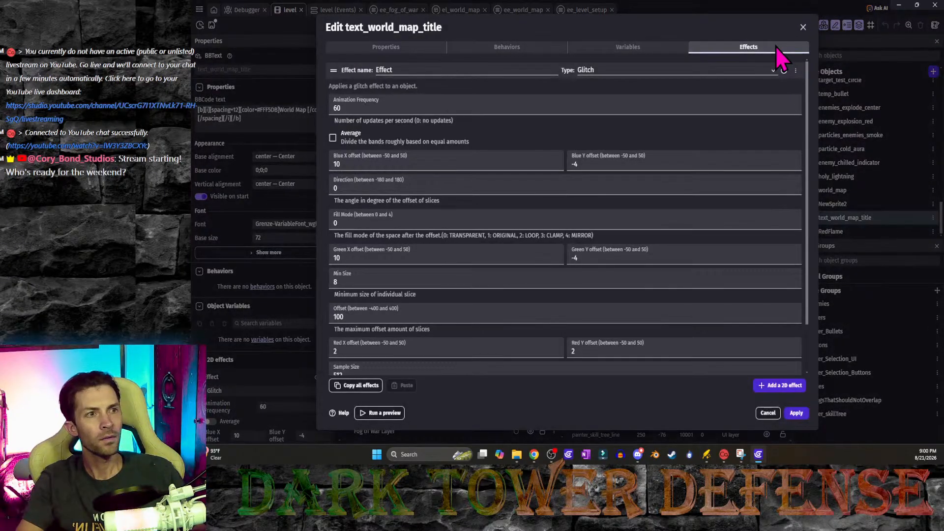
left_click(797, 71)
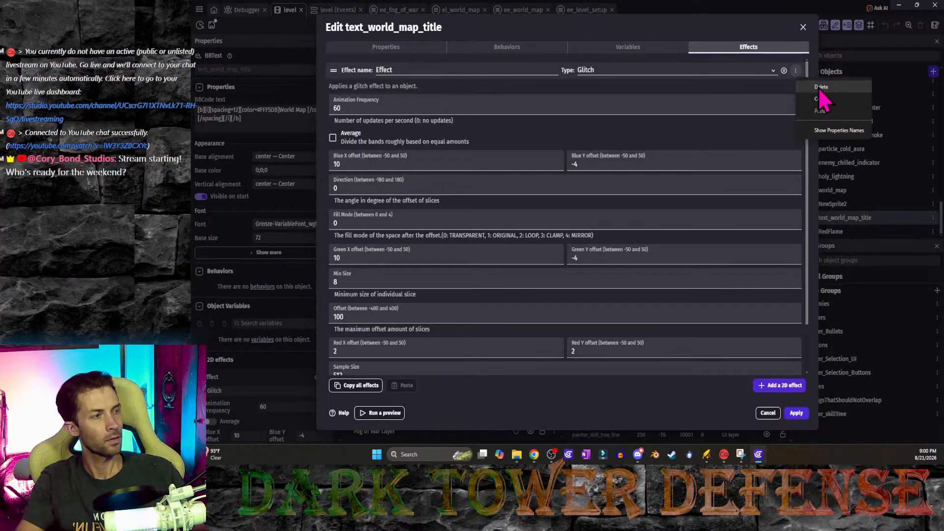
left_click(820, 89)
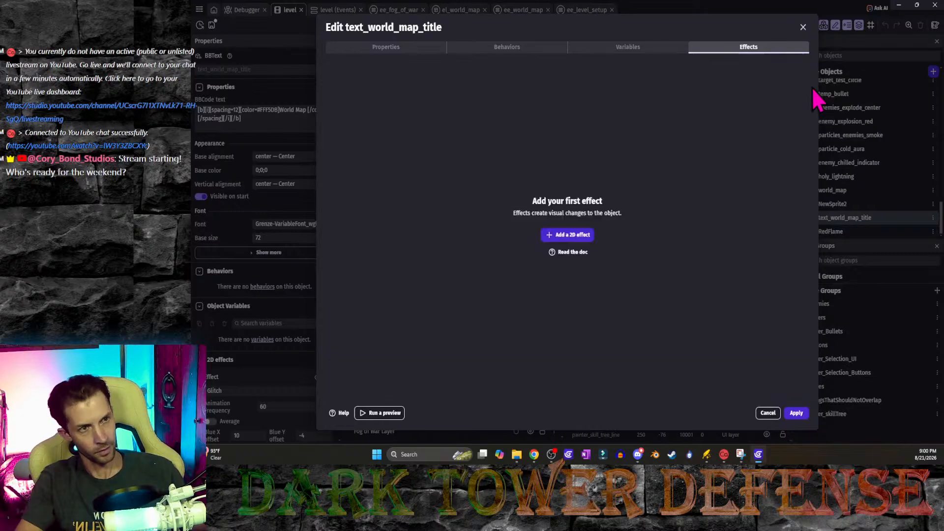
left_click(797, 414)
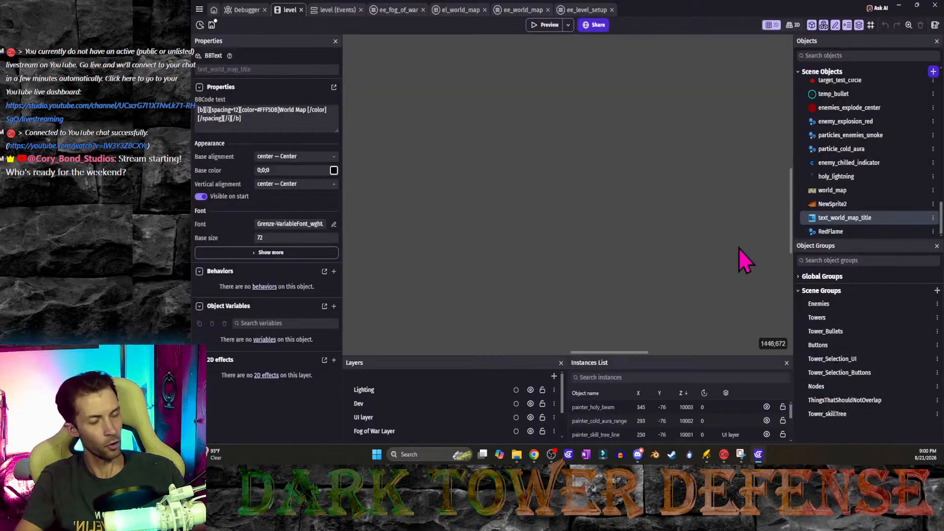
key("ctrl+s")
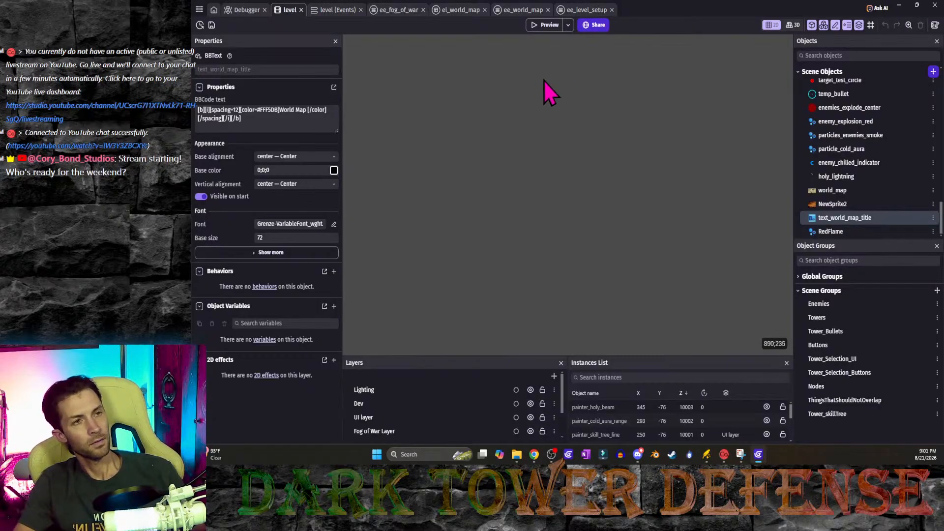
Step: Add a beacon copy in el_world_map on the southwestern plain, north of the windmill's neighbouring beacons, and set its is_completed variable to true
left_click(522, 10)
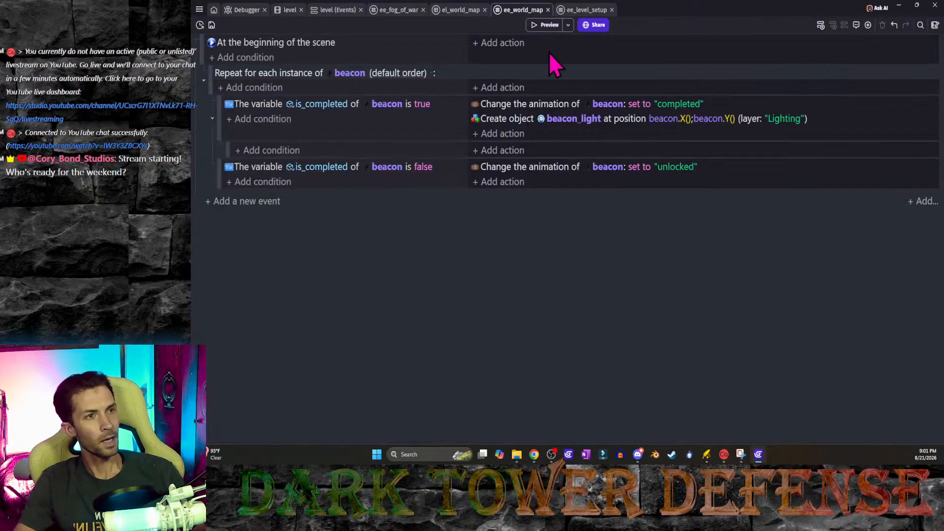
left_click(460, 10)
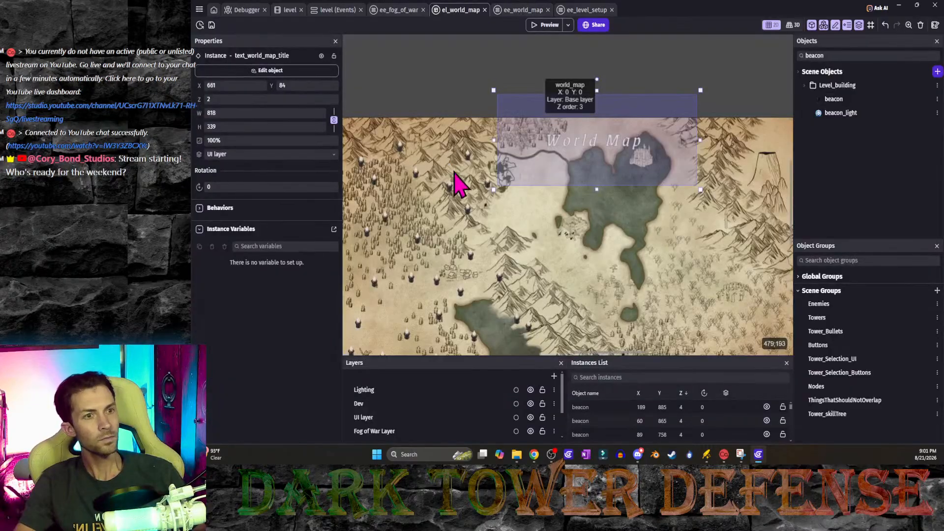
middle_click_drag(524, 192, 542, 179)
middle_click_drag(467, 257, 518, 229)
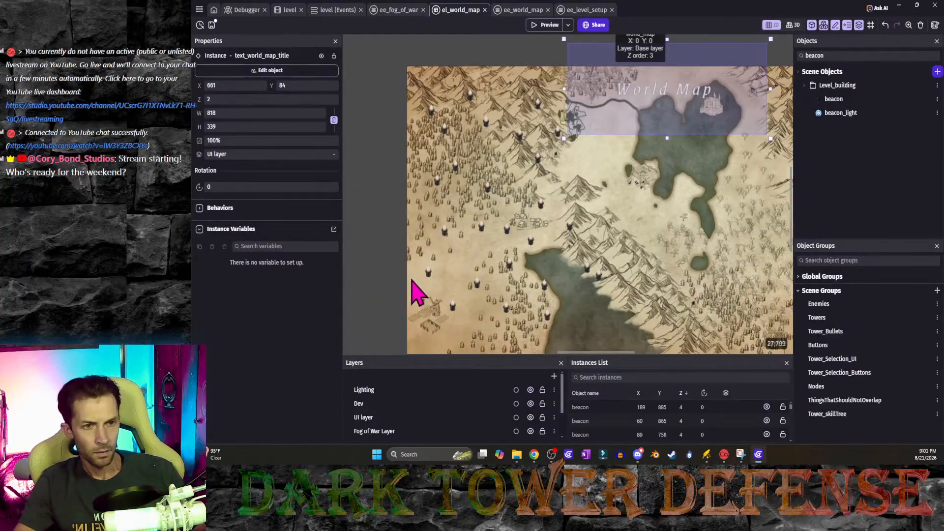
left_click(395, 279)
middle_click_drag(450, 290, 456, 227)
scroll(475, 219, "up", 2)
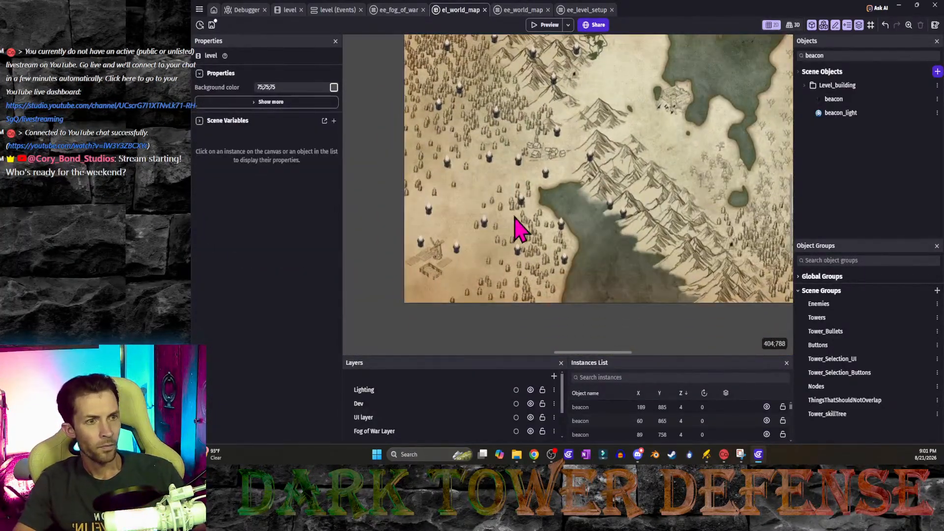
left_click(487, 225)
left_click_drag(490, 232, 467, 204)
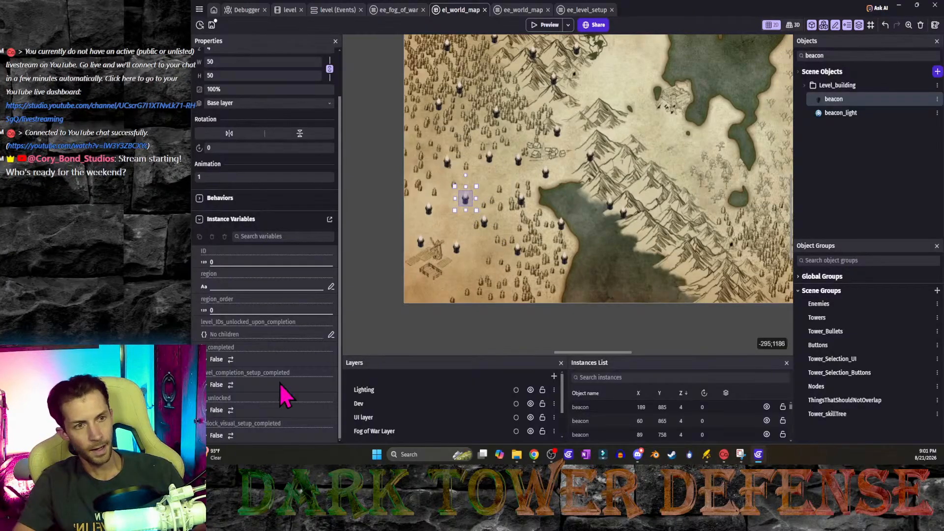
left_click(231, 360)
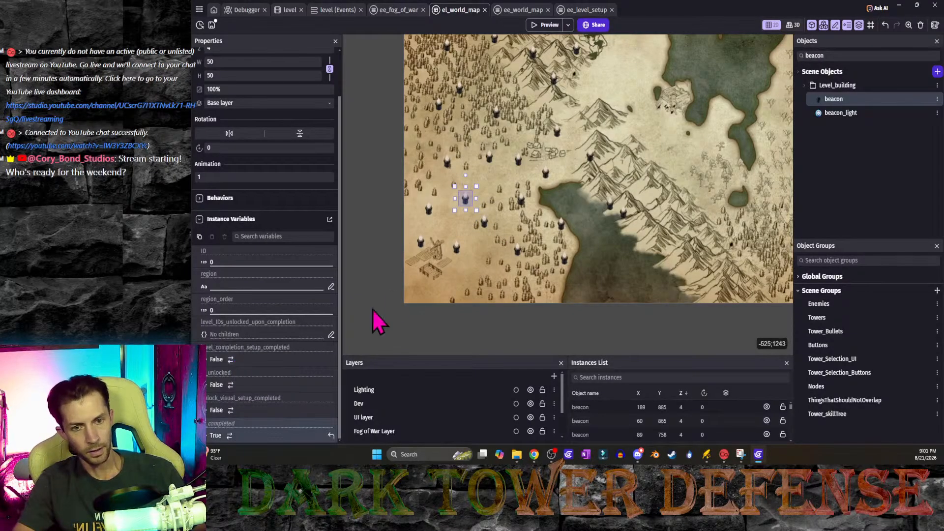
left_click(385, 276)
Step: Set is_completed to true for the beacon northeast of the windmill and for the two beacons just west of the ruined village
scroll(490, 256, "up", 2)
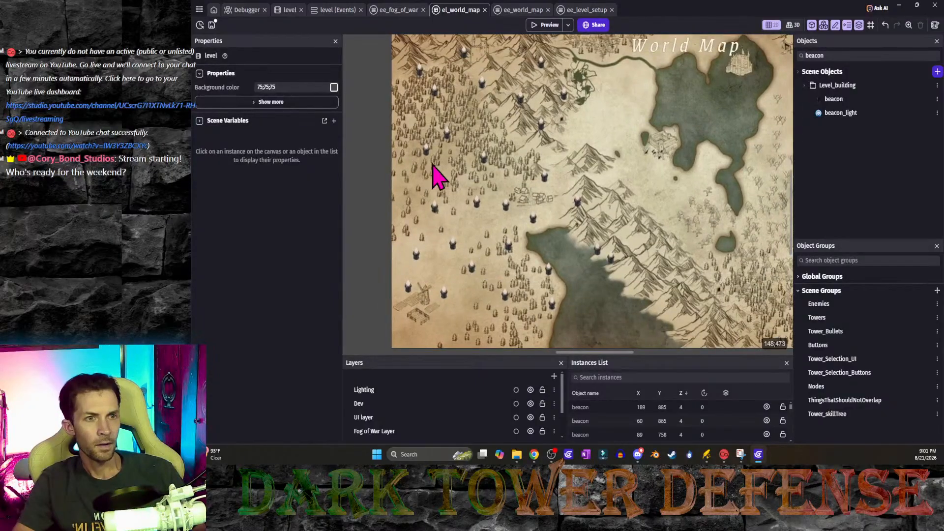
left_click(427, 153)
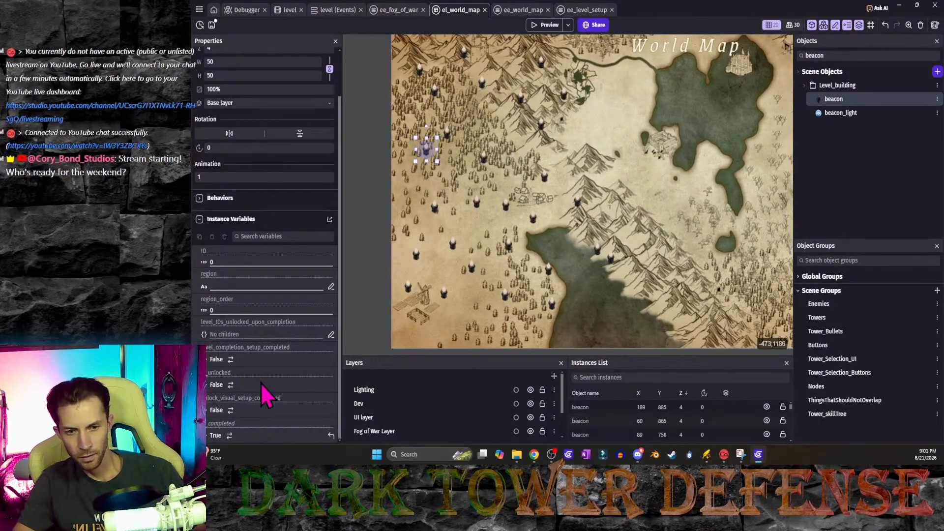
left_click(458, 202)
left_click(473, 272)
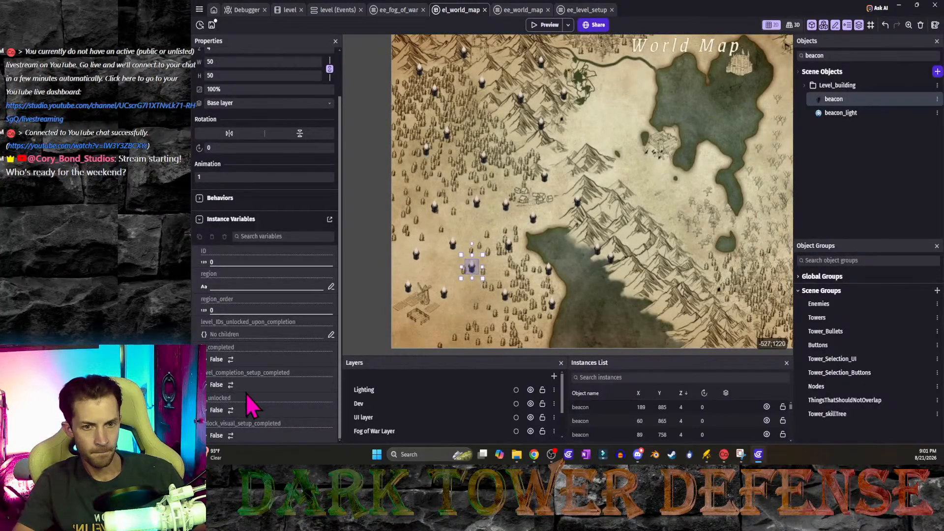
left_click(231, 360)
middle_click_drag(506, 317, 494, 305)
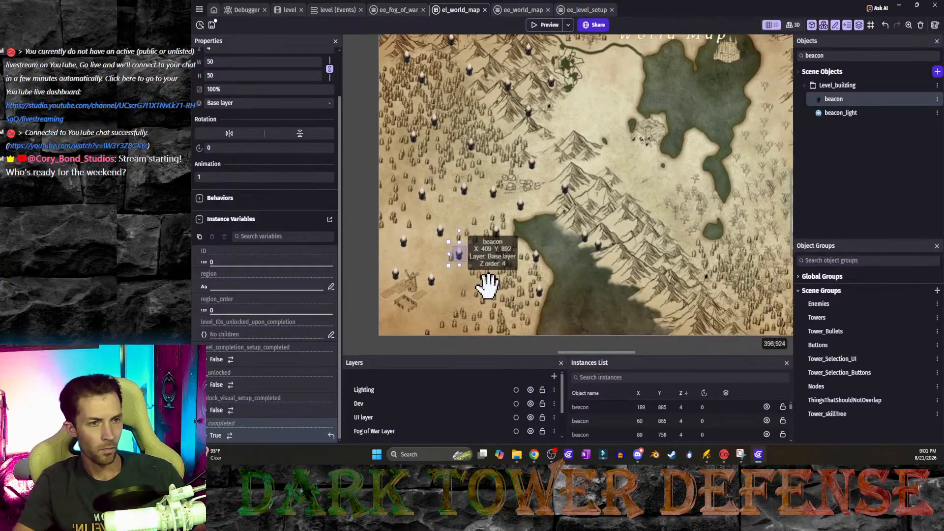
left_click(465, 191)
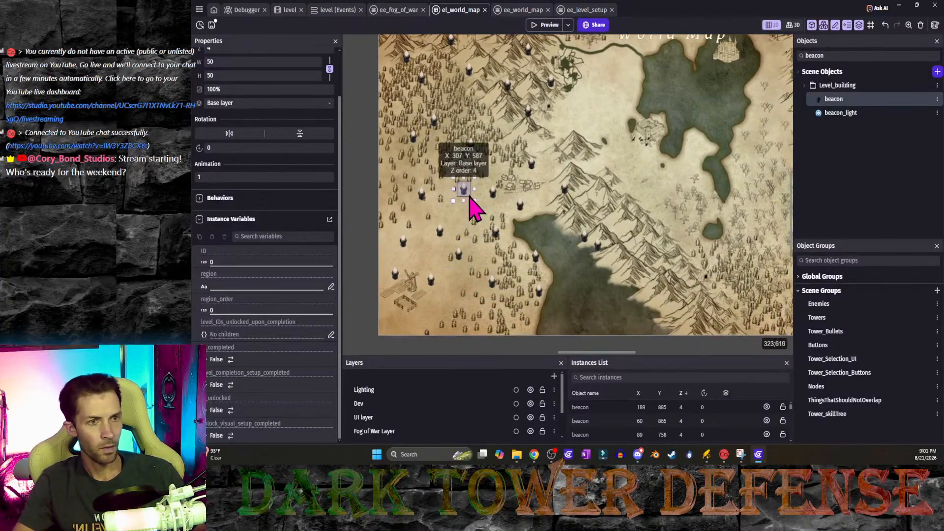
left_click(233, 361)
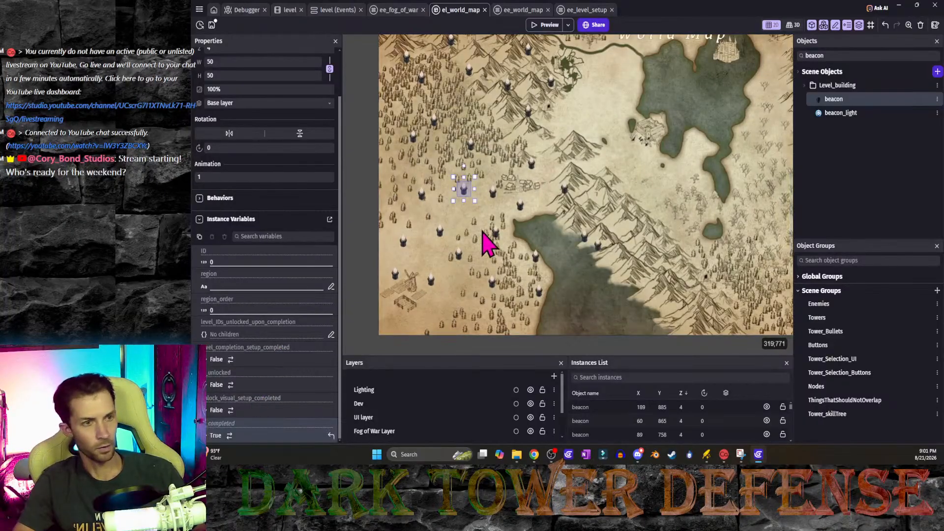
left_click(495, 198)
left_click(230, 359)
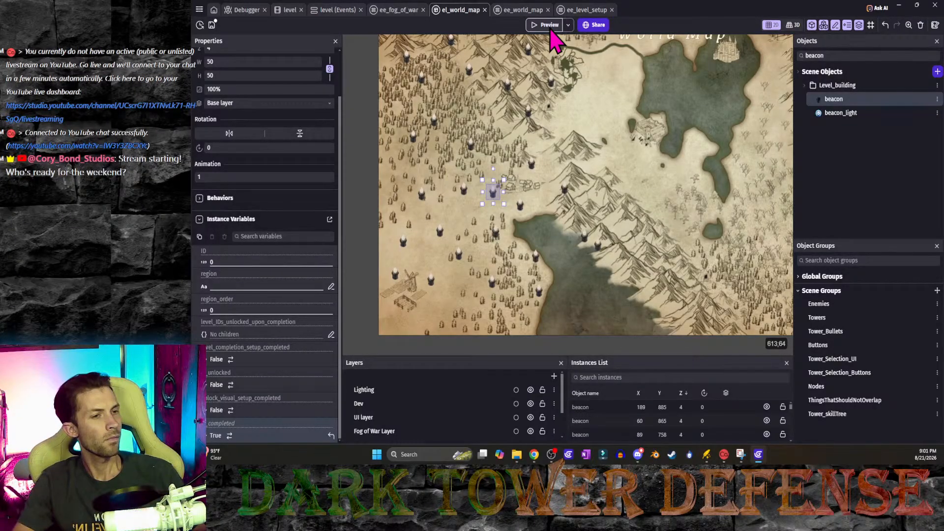
Step: Preview the world map to check the areas lit by the completed beacons, and return to the el_world_map layout
middle_click_drag(538, 99, 539, 204)
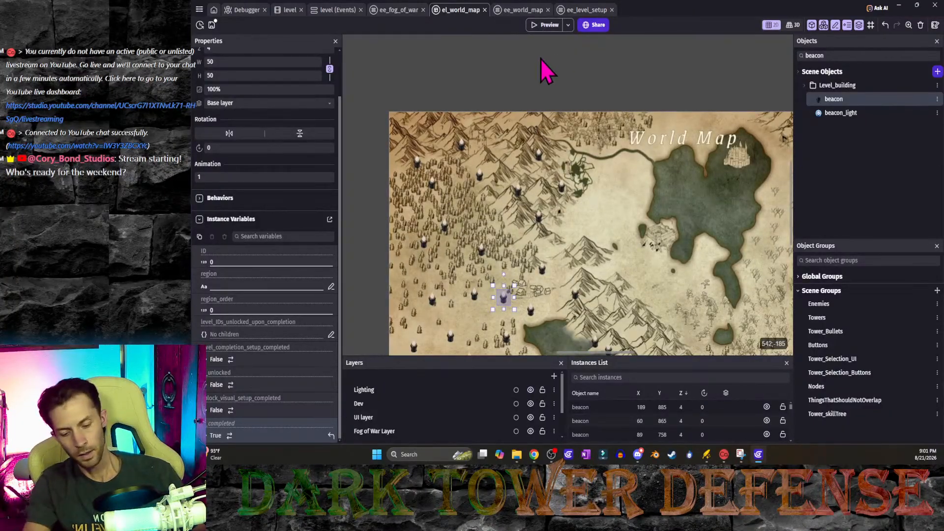
left_click(545, 24)
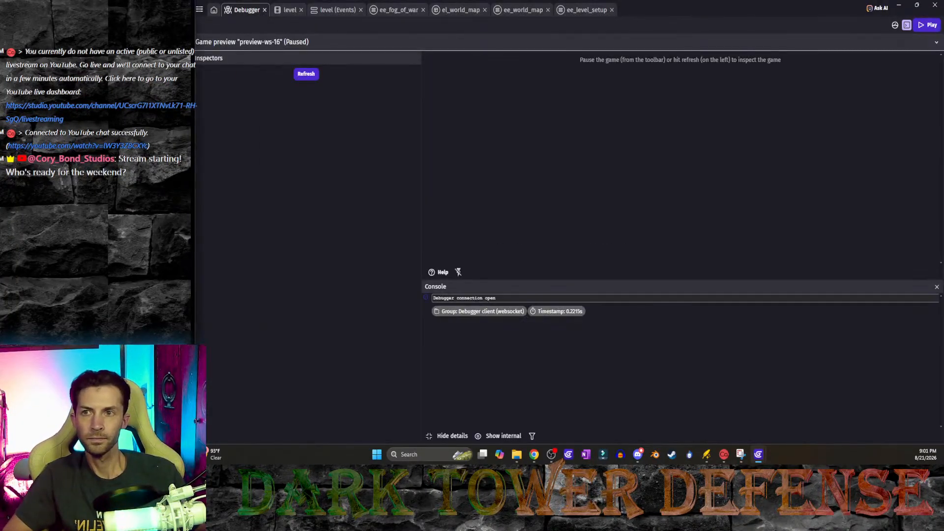
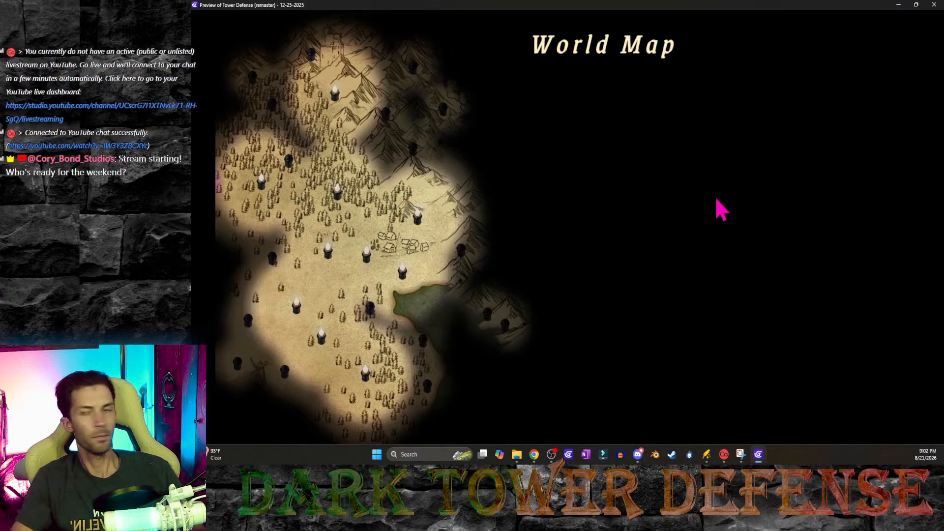
left_click(935, 5)
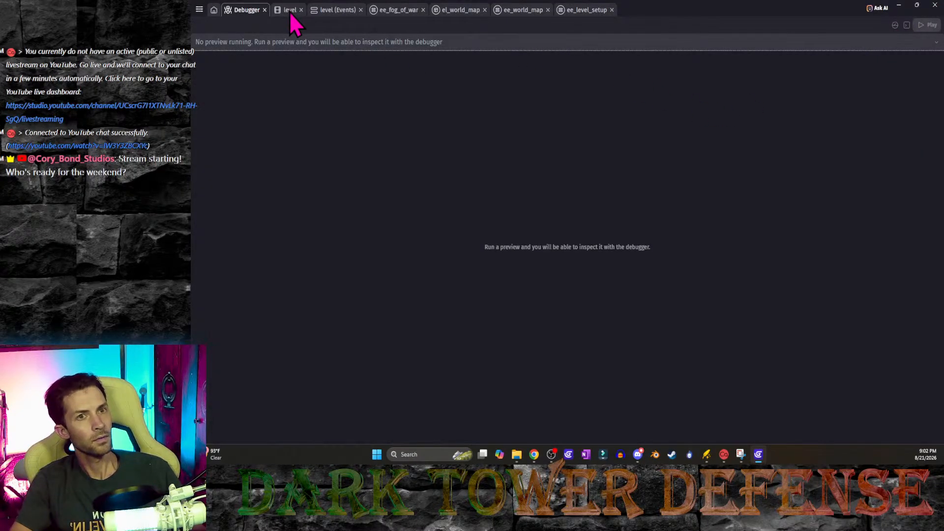
left_click(470, 11)
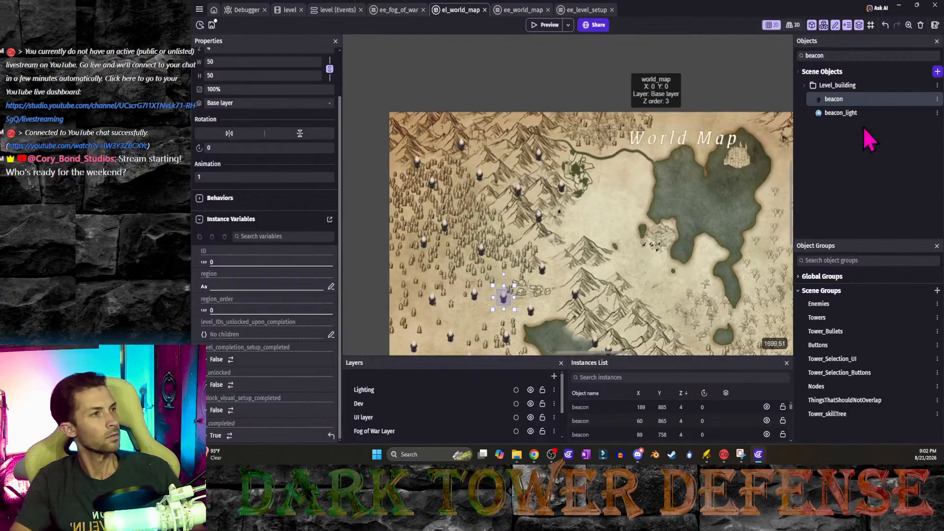
Step: Move the World Map title slightly west to X 636, Y 91 and save the project
middle_click_drag(706, 166, 613, 165)
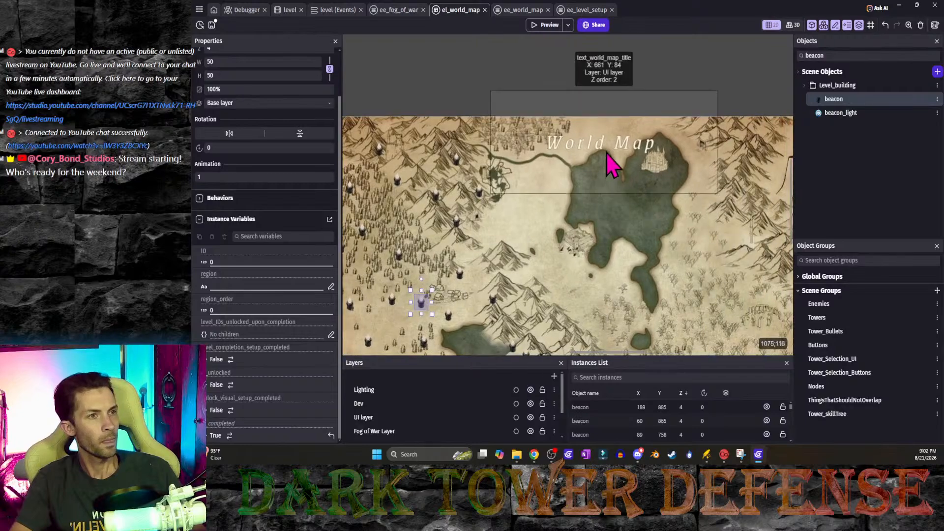
scroll(630, 228, "down", 5)
middle_click_drag(632, 228, 619, 230)
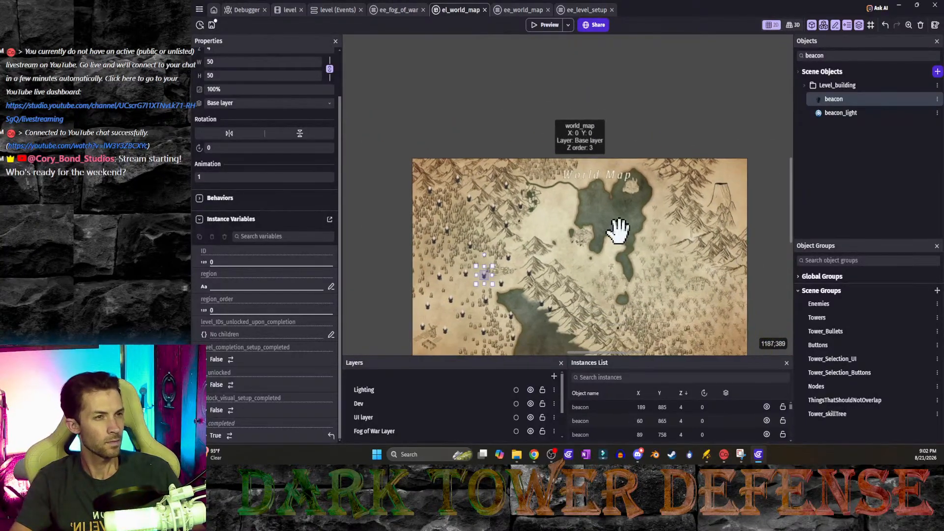
left_click(613, 188)
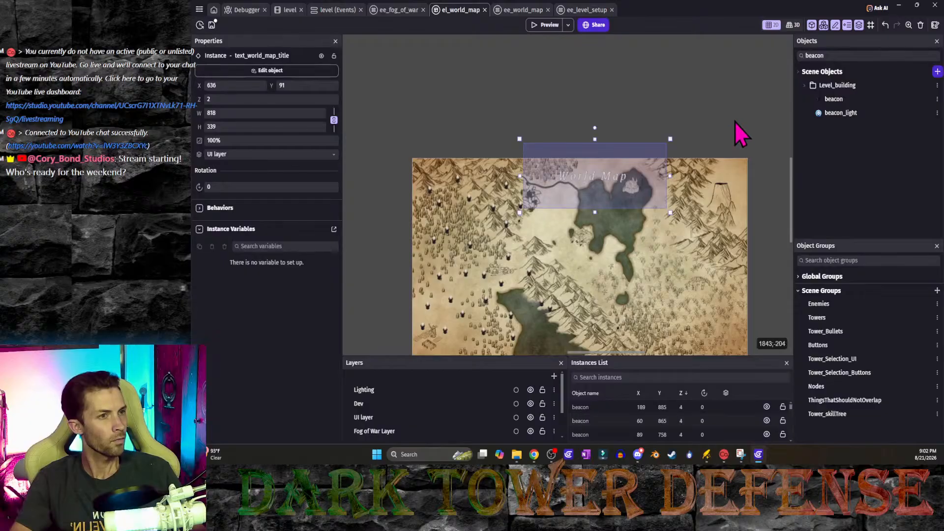
left_click(724, 103)
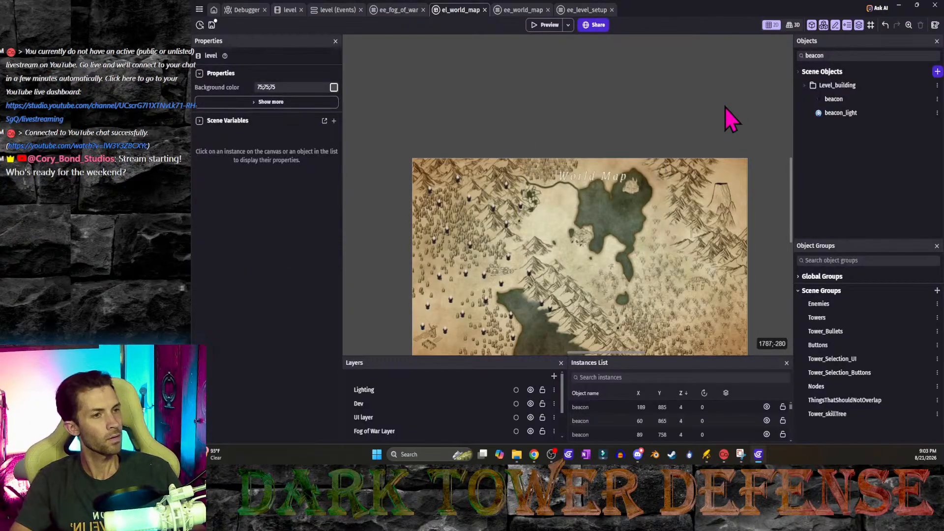
key("ctrl+s")
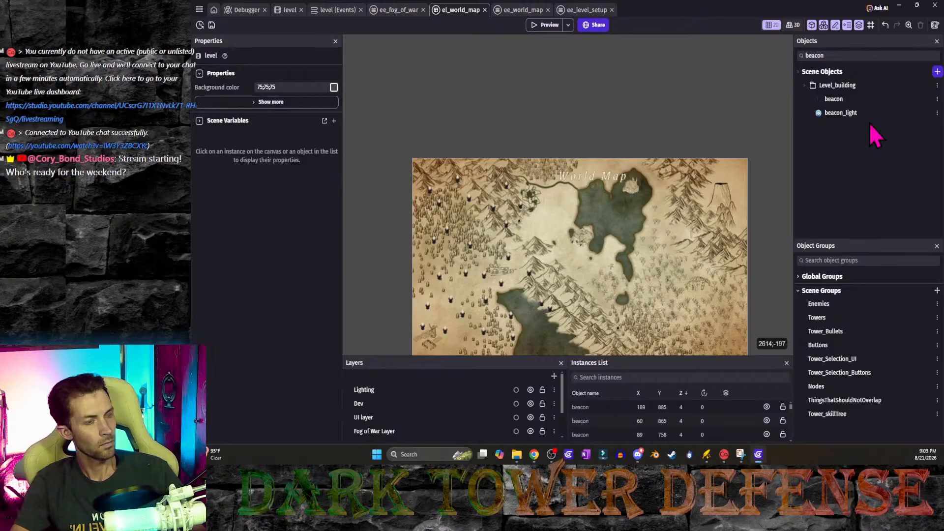
Step: Clear the beacon object filter, duplicate the text_world_map_title object and name the copy text_world_map_extra
left_click(867, 57)
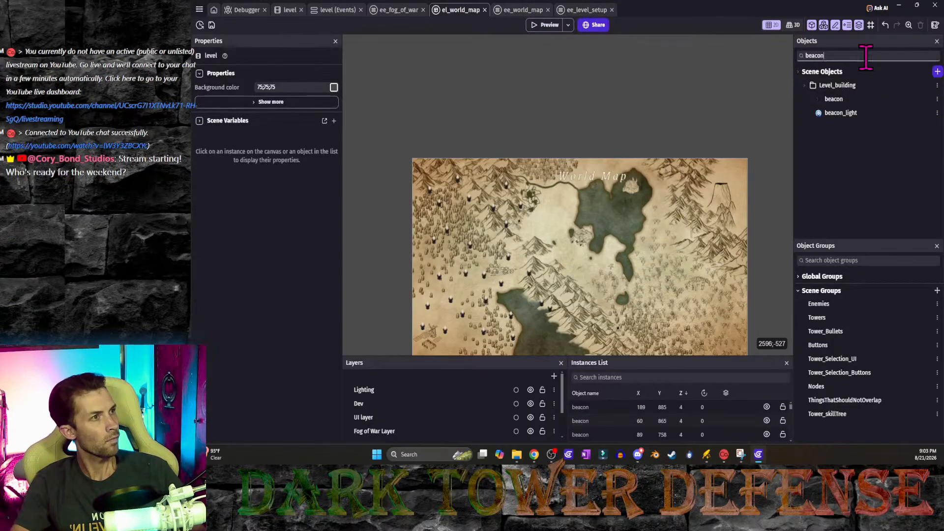
key("ctrl+a")
key("BackSpace")
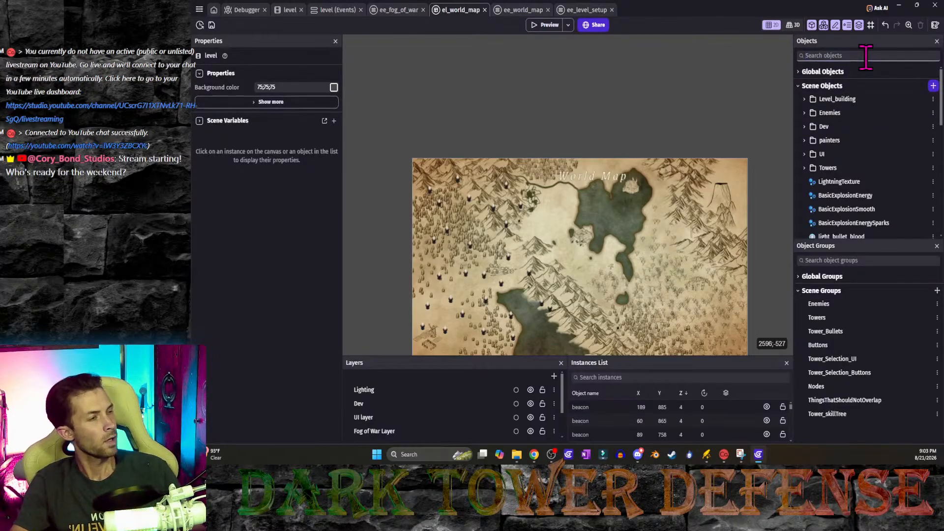
scroll(863, 186, "down", 10)
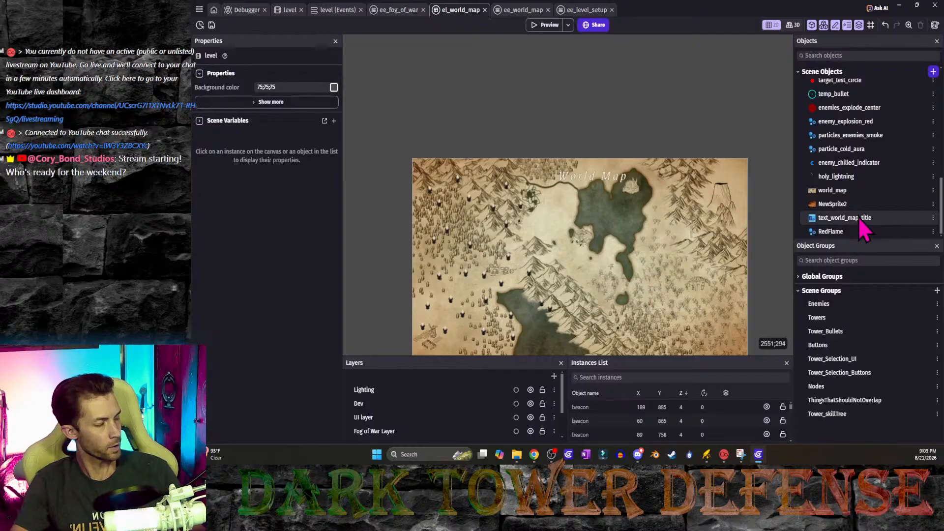
left_click(858, 218)
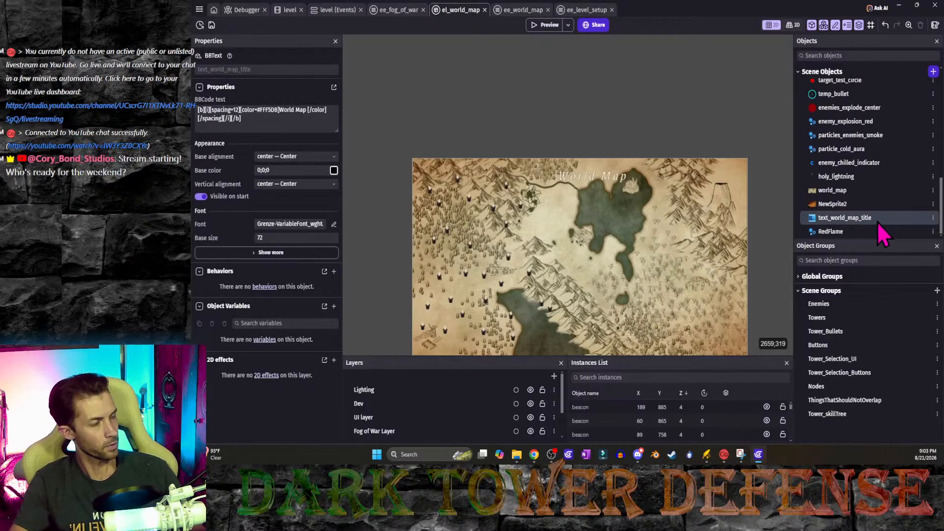
right_click(878, 221)
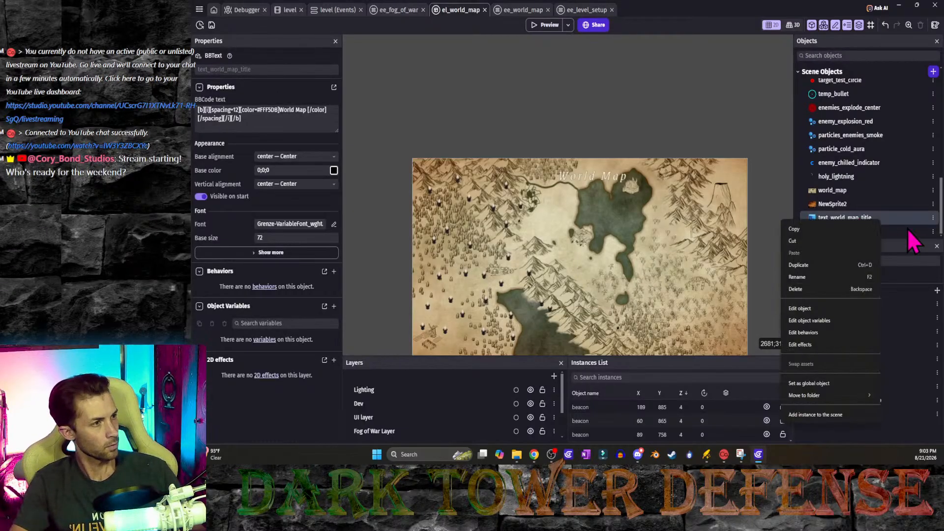
left_click(816, 265)
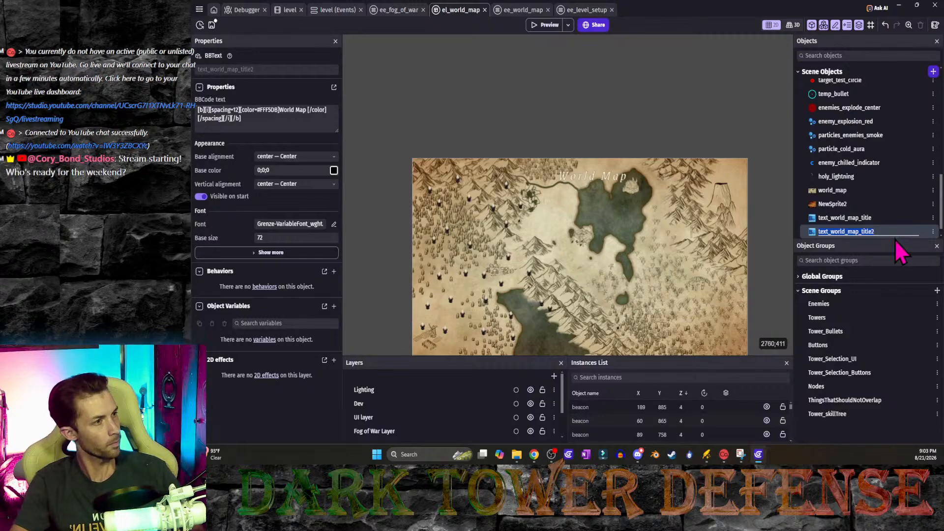
key("BackSpace")
key("BackSpace")
key("BackSpace")
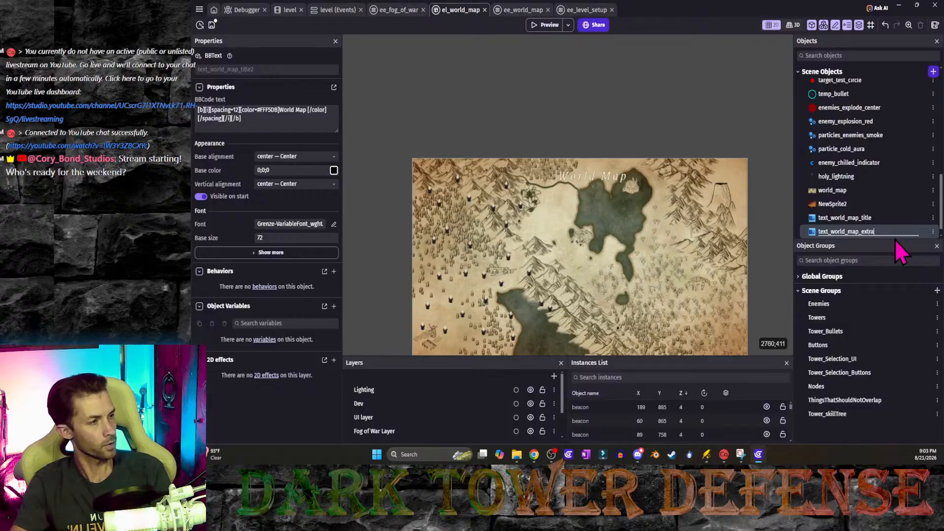
type("ra")
key("Return")
Step: Replace the World Map wording in text_world_map_extra's BBCode text with "push back the darkness...", keeping the formatting tags and removing the trailing space
double_click(889, 234)
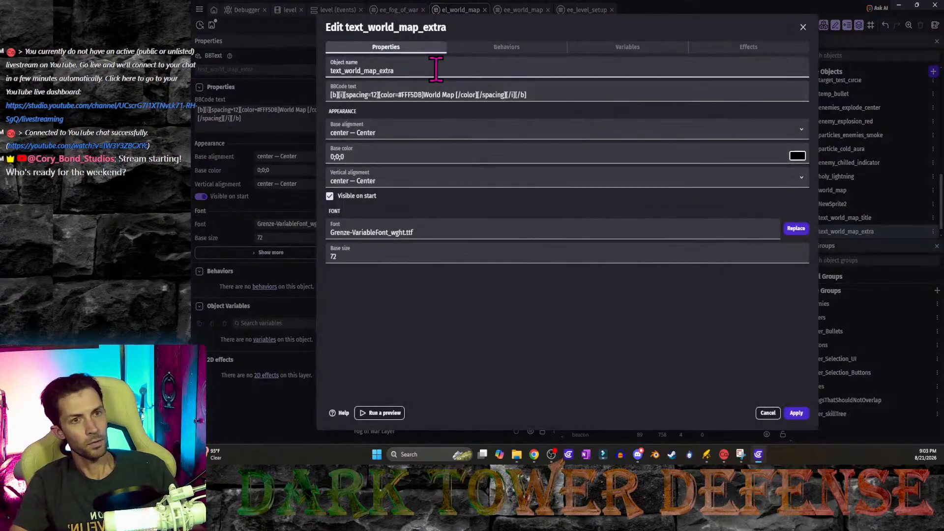
left_click(455, 95)
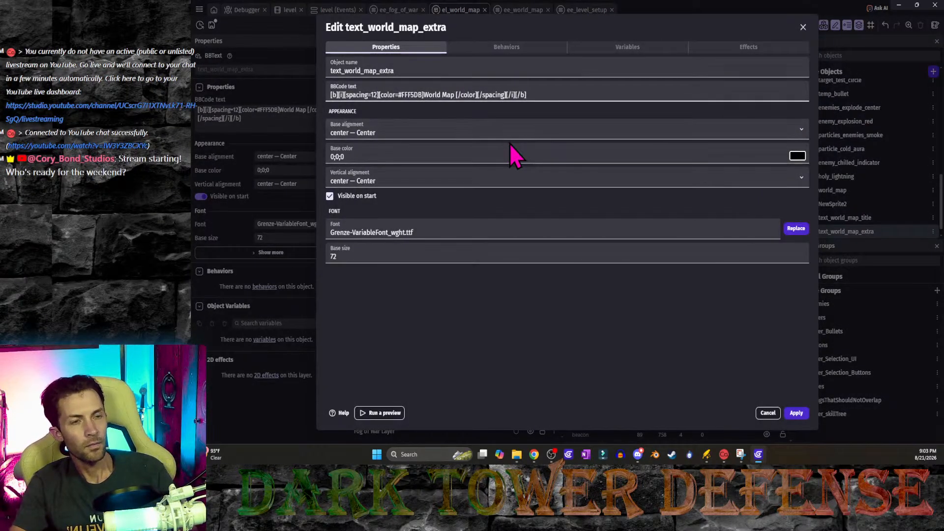
key("BackSpace")
key("BackSpace")
key("BackSpace")
key("BackSpace")
key("BackSpace")
key("BackSpace")
key("BackSpace")
key("BackSpace")
key("BackSpace")
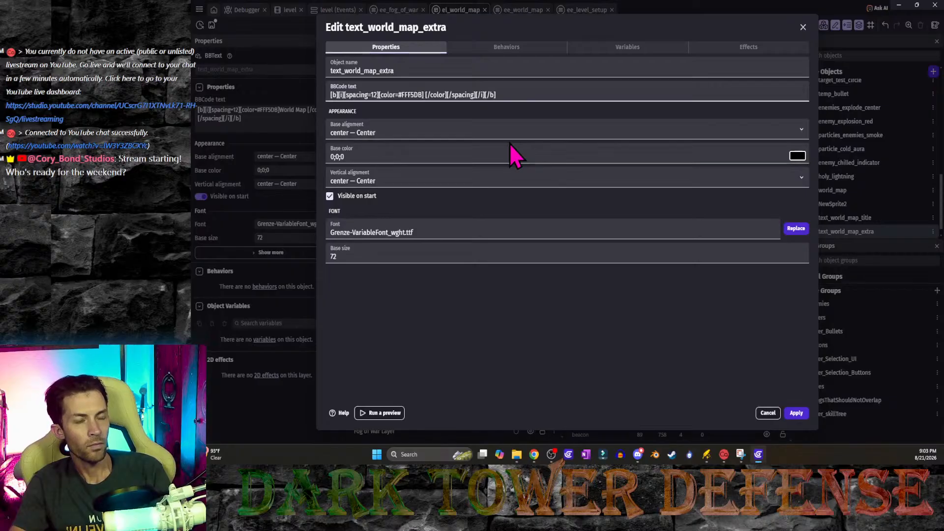
type("Pus")
key("BackSpace")
key("BackSpace")
key("BackSpace")
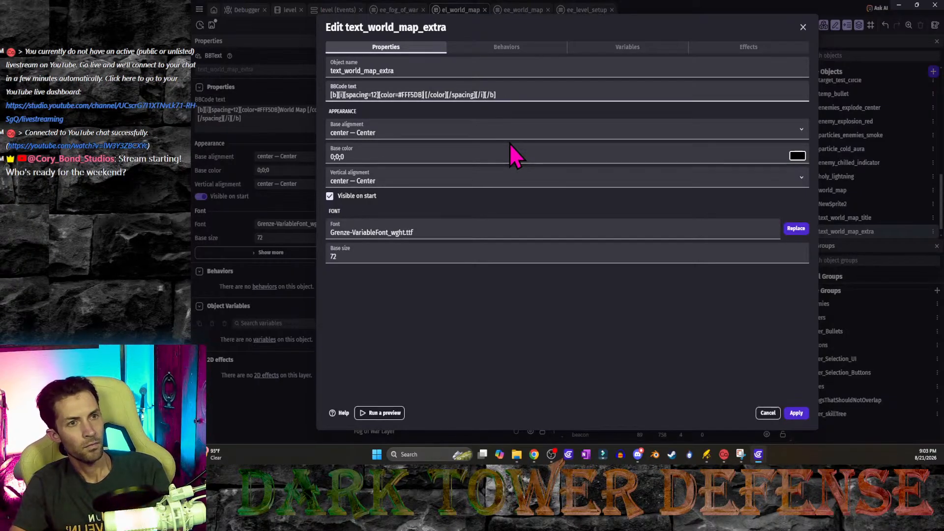
type("push back")
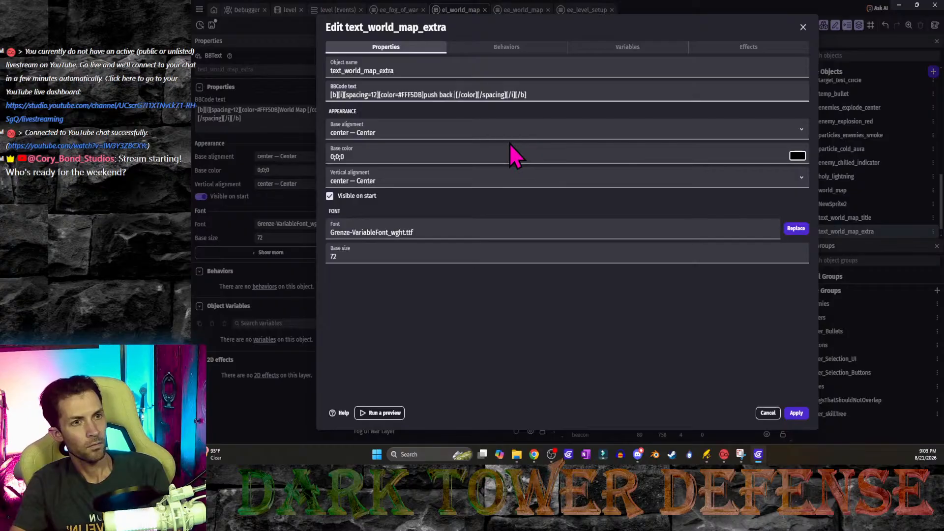
type(" the darknes")
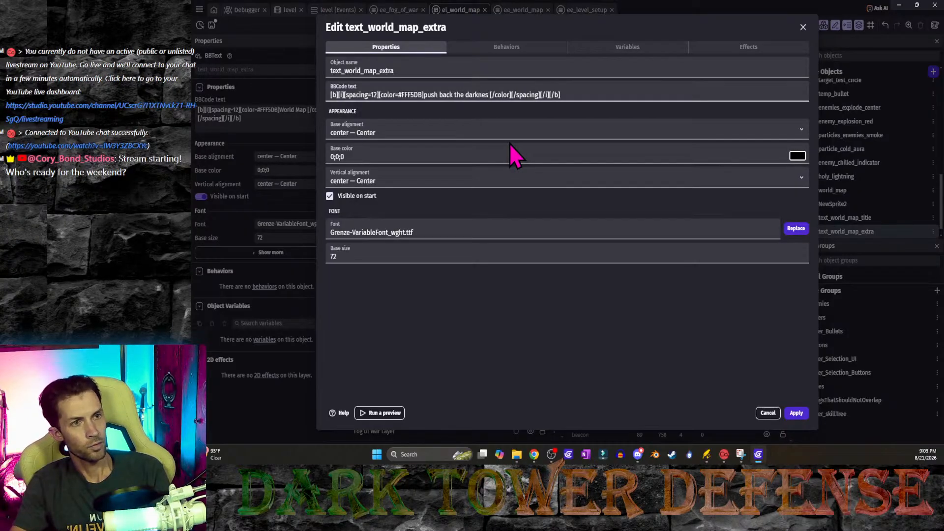
type("s...")
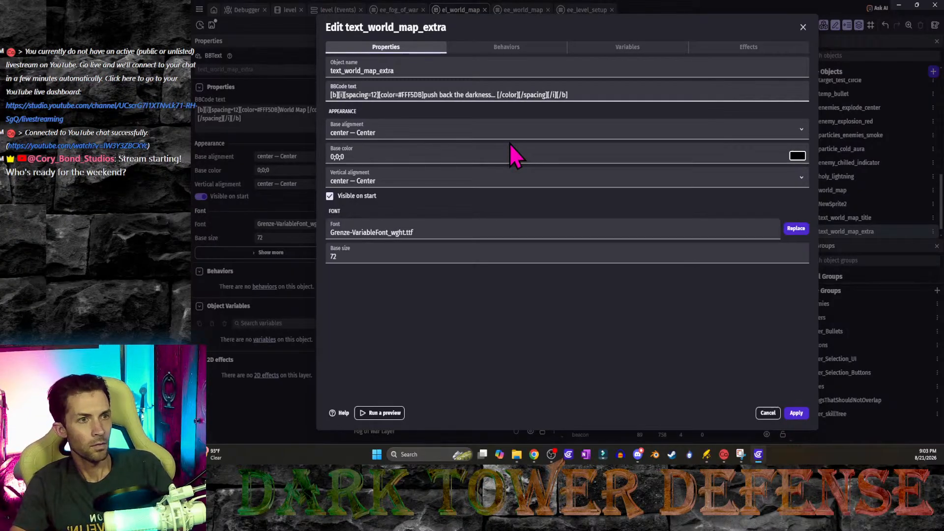
key("Delete")
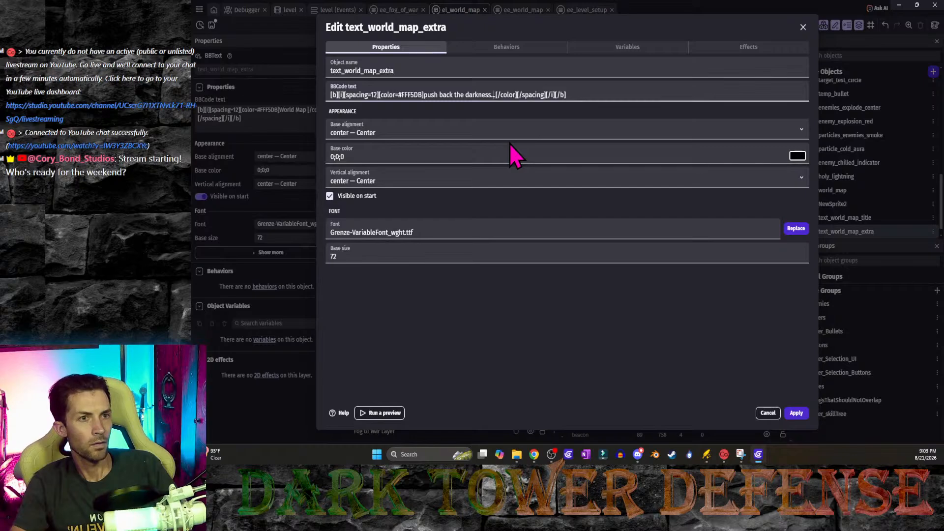
Step: Insert "complete levels, " before "push back the darkness..." in text_world_map_extra's BBCode text and apply the change
key("Left")
key("Left")
key("Left")
key("Left")
key("Left")
key("Left")
key("Left")
key("Left")
key("Left")
key("Left")
key("Left")
key("Left")
key("Left")
key("Left")
key("Left")
key("Left")
key("Left")
key("Left")
key("Left")
key("Left")
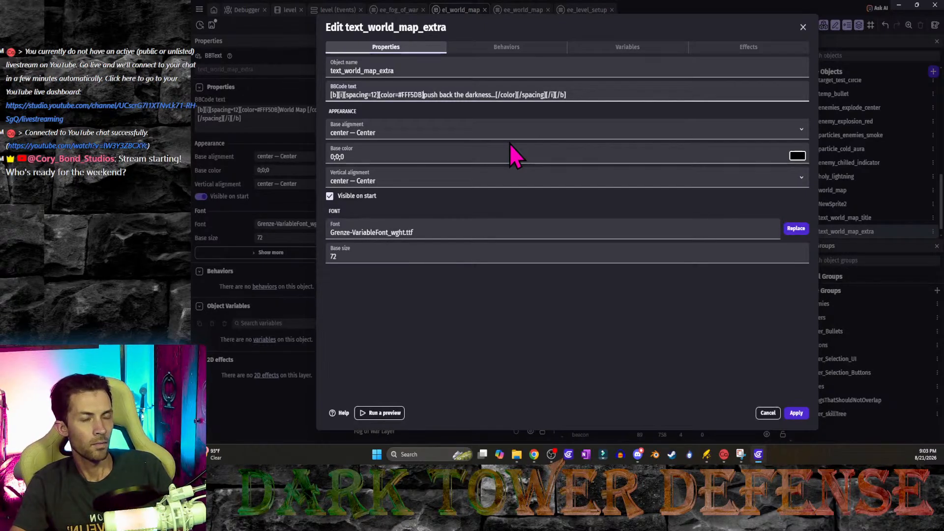
type("complete le")
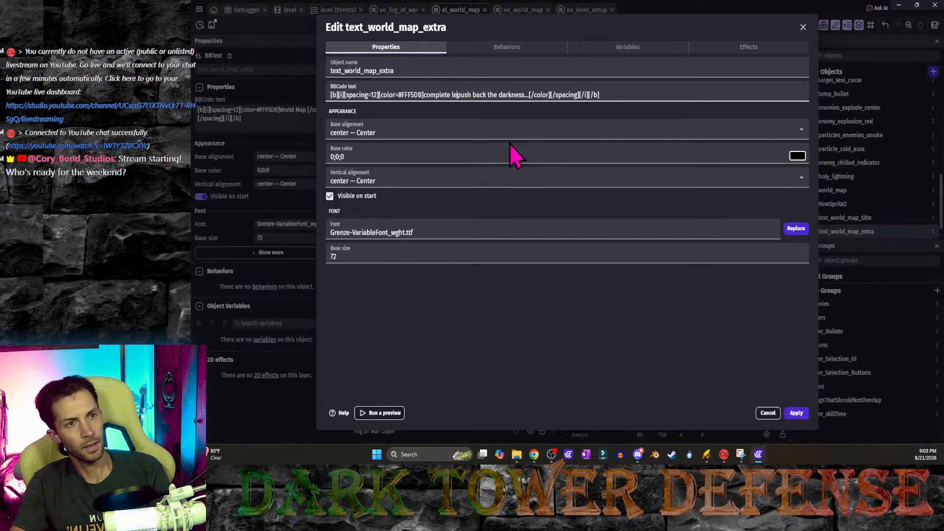
type("vels")
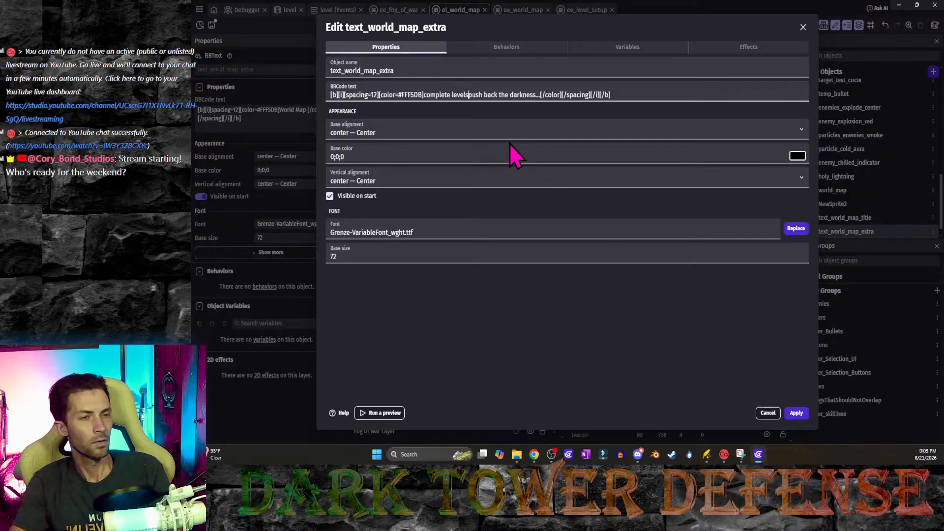
type(",")
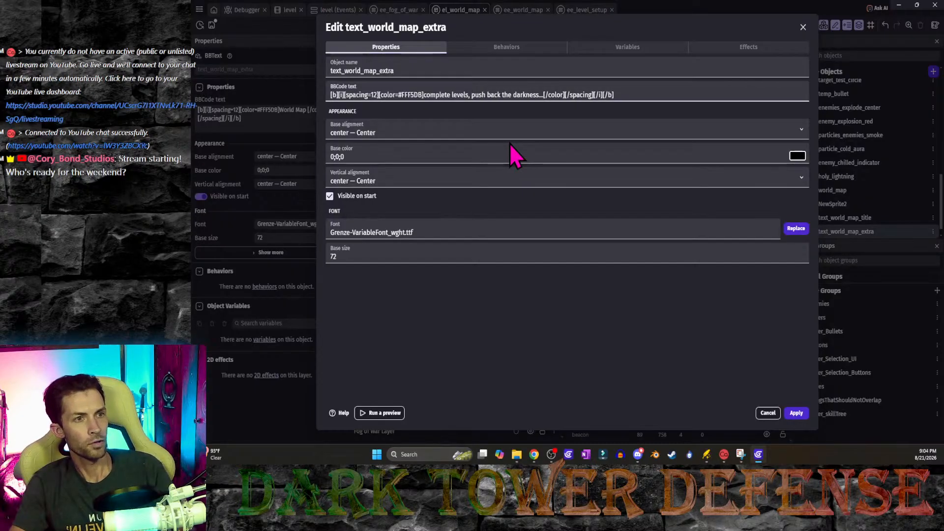
left_click(797, 416)
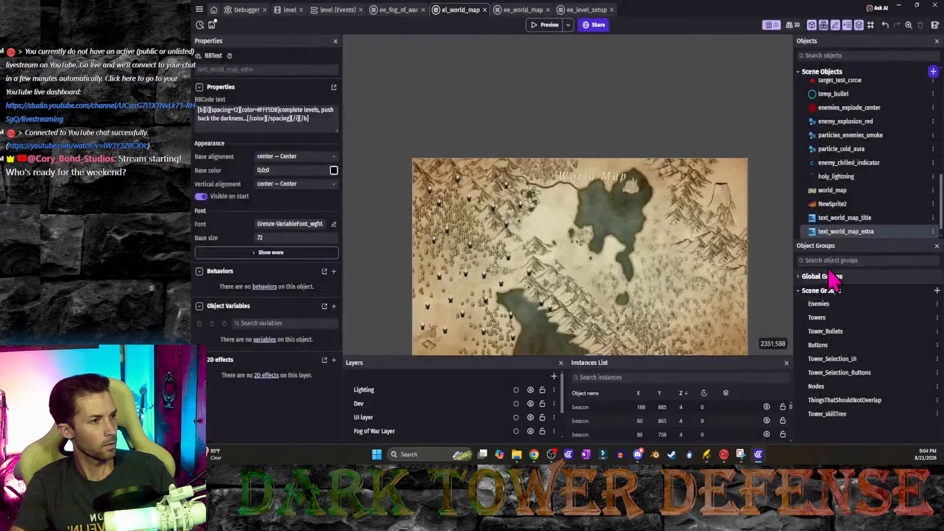
Step: Place text_world_map_extra near the middle of the map at X 563, Y 552 and narrow it to 535 wide
left_click_drag(863, 241, 661, 279)
left_click_drag(788, 264, 624, 278)
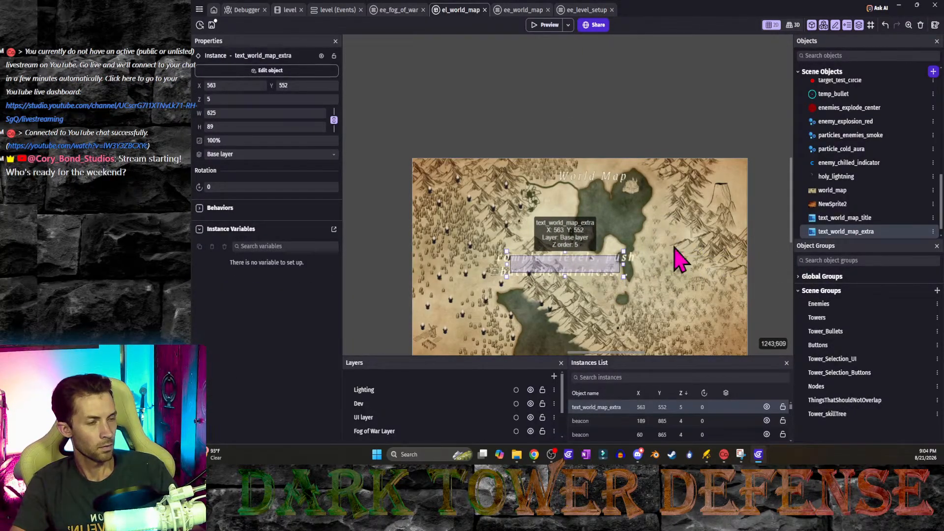
left_click(685, 134)
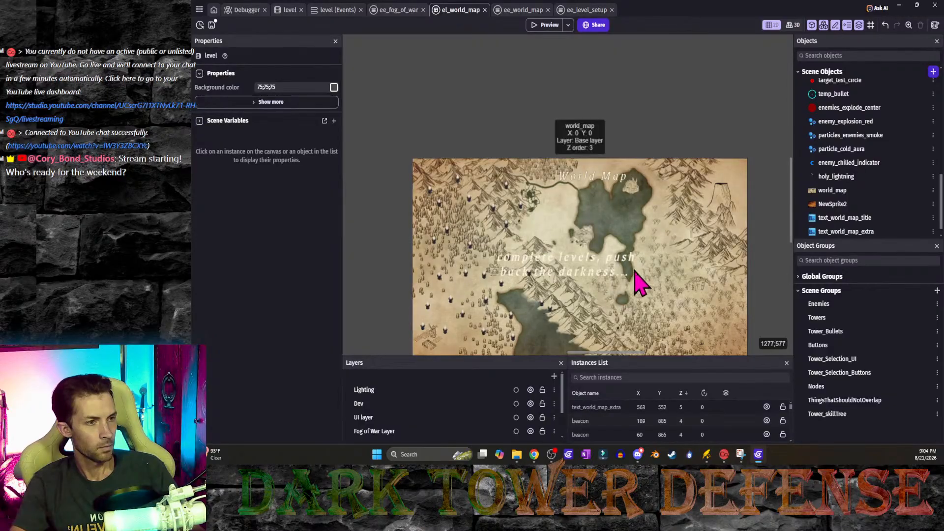
left_click(616, 266)
left_click_drag(623, 265, 608, 266)
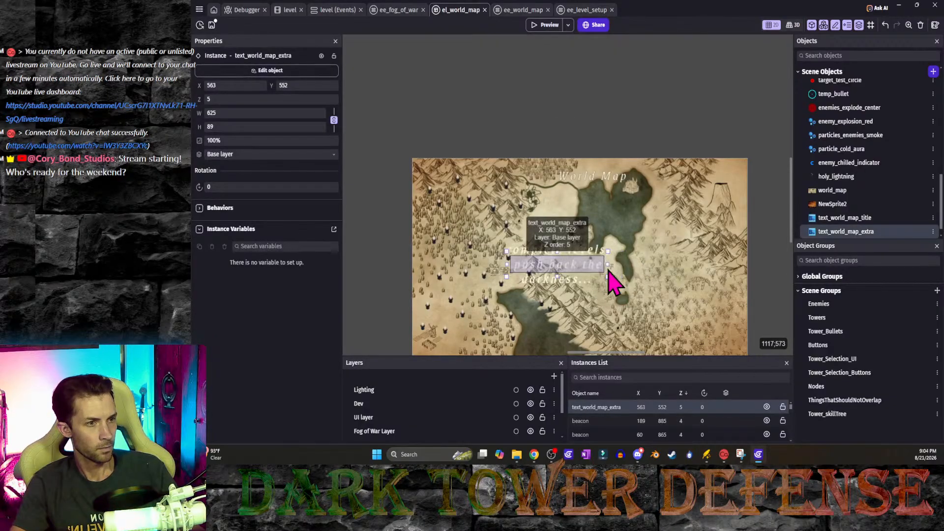
left_click(652, 75)
Step: Move the text_world_map_extra instance to the lower middle of the map, at X 820, Y 890
middle_click_drag(639, 277, 599, 158)
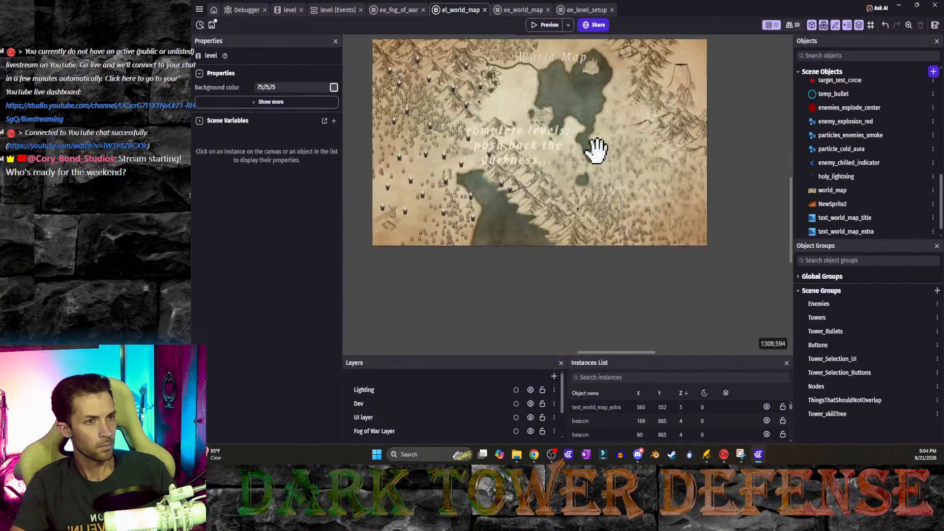
left_click_drag(533, 148, 636, 197)
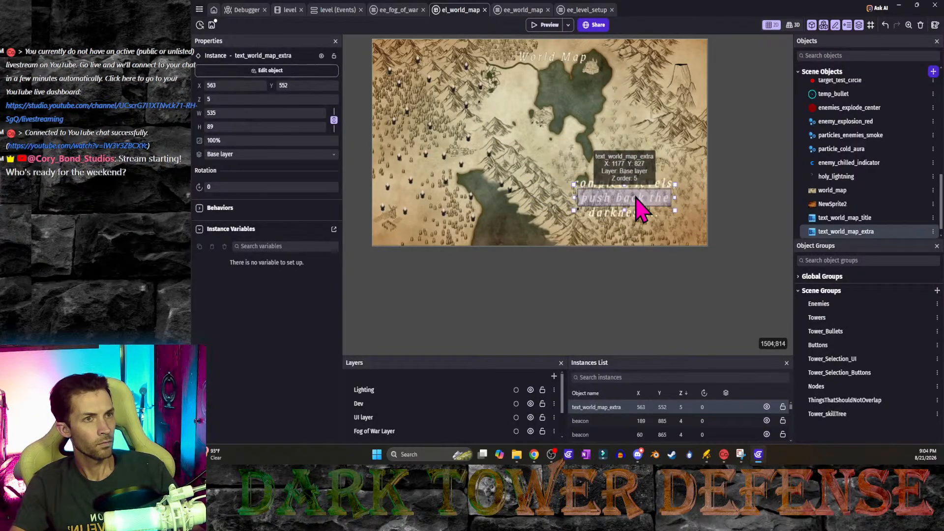
left_click_drag(636, 197, 637, 197)
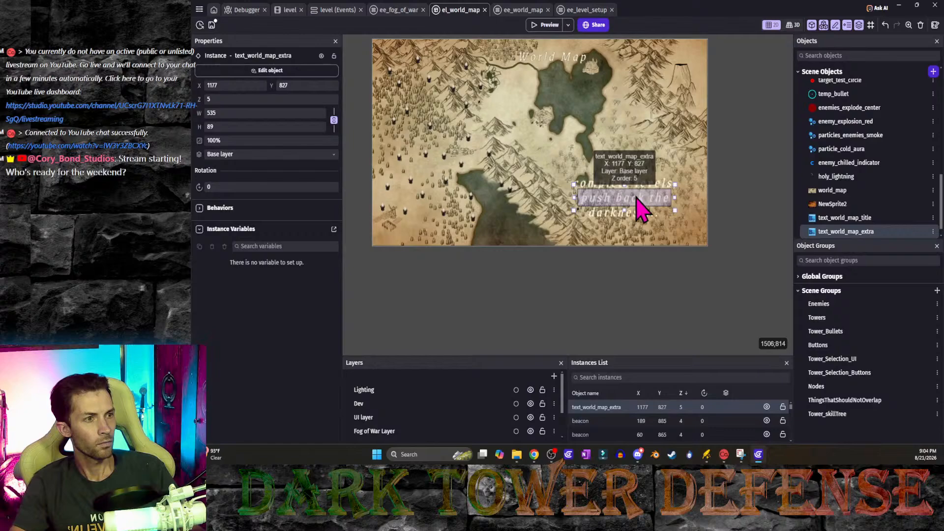
left_click(770, 170)
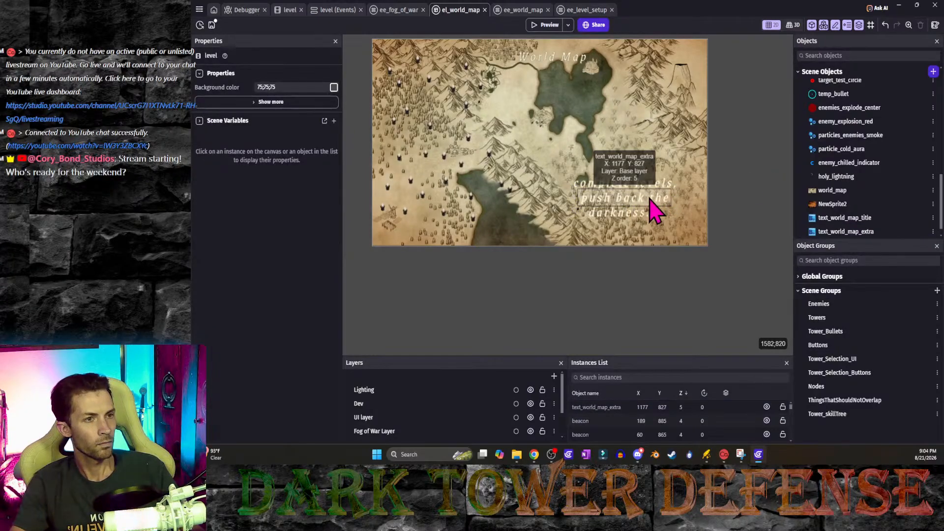
left_click_drag(653, 208, 585, 211)
left_click(774, 175)
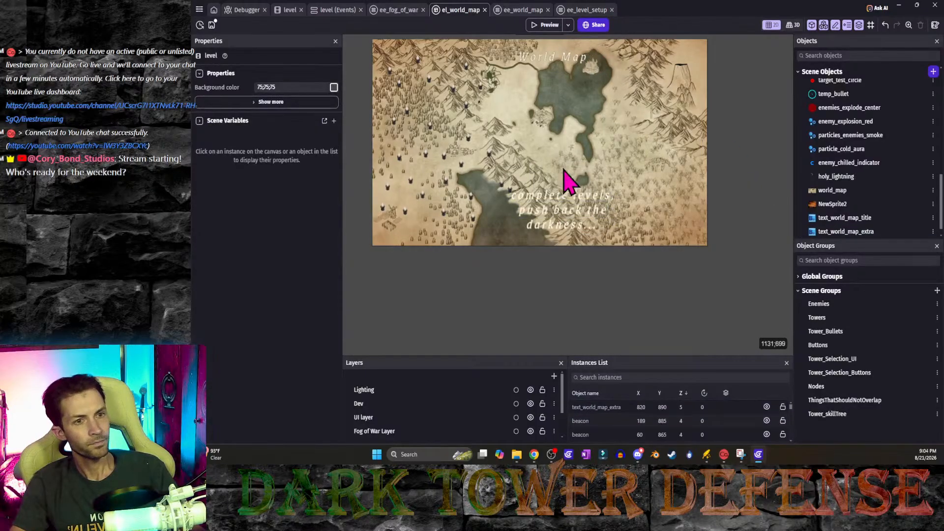
Step: Duplicate the southwest beacon twice, placing copies at X 172, Y 960 and X 247, Y 939, and preview the world map
middle_click_drag(529, 147, 585, 144)
scroll(480, 203, "up", 2)
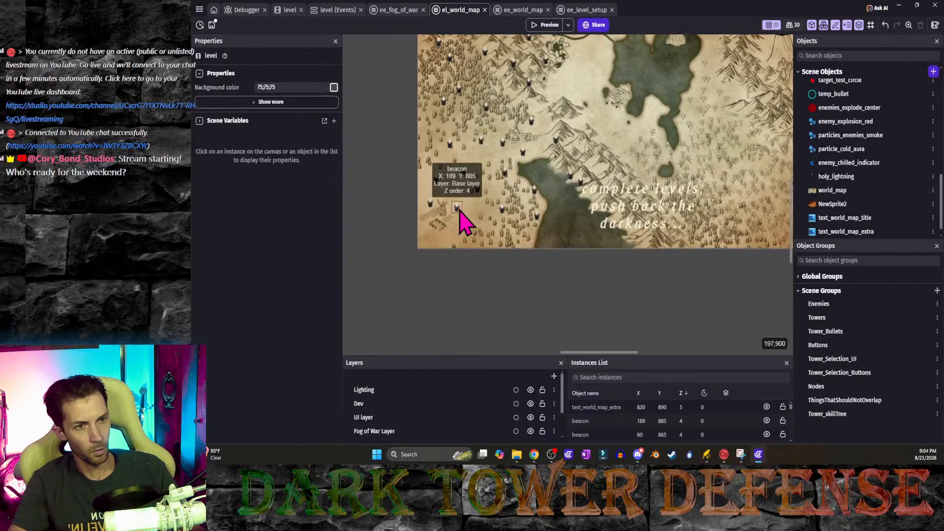
left_click(457, 209)
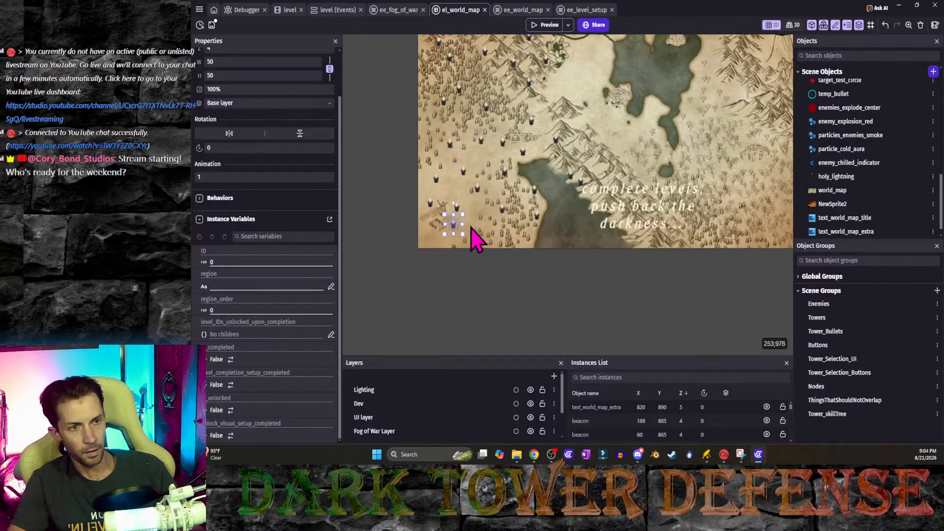
left_click(471, 227)
left_click_drag(471, 225, 470, 219)
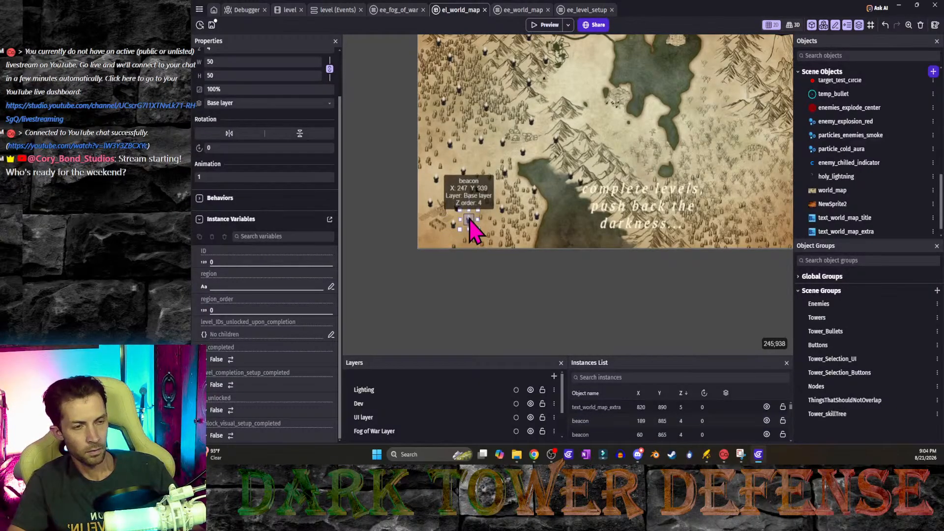
left_click(453, 224)
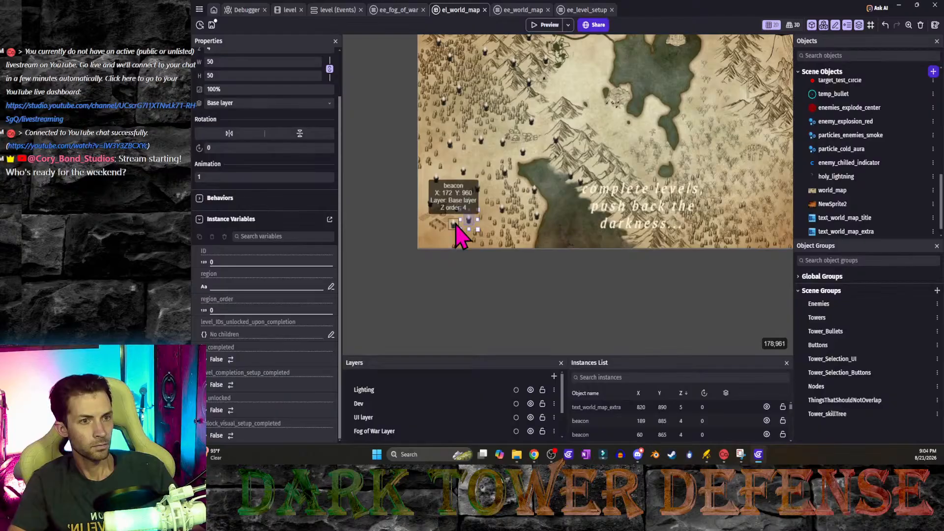
left_click(547, 25)
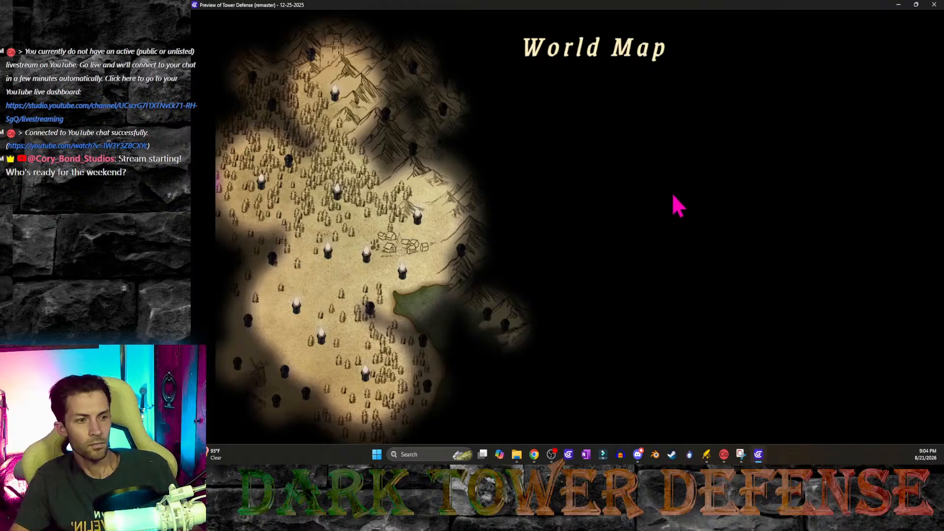
left_click(934, 4)
Step: Assign the text_world_map_extra instance to the UI layer and preview the world map to check the text over the fog
left_click(671, 217)
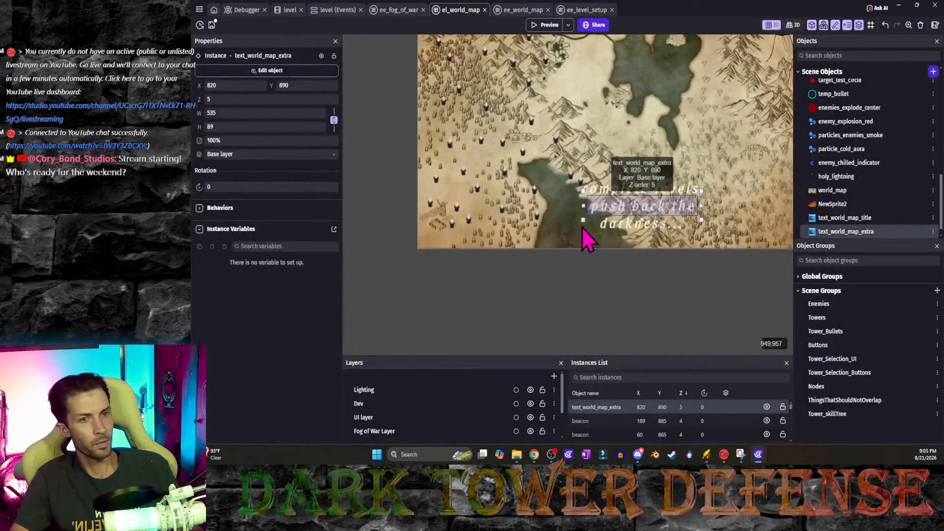
left_click(335, 154)
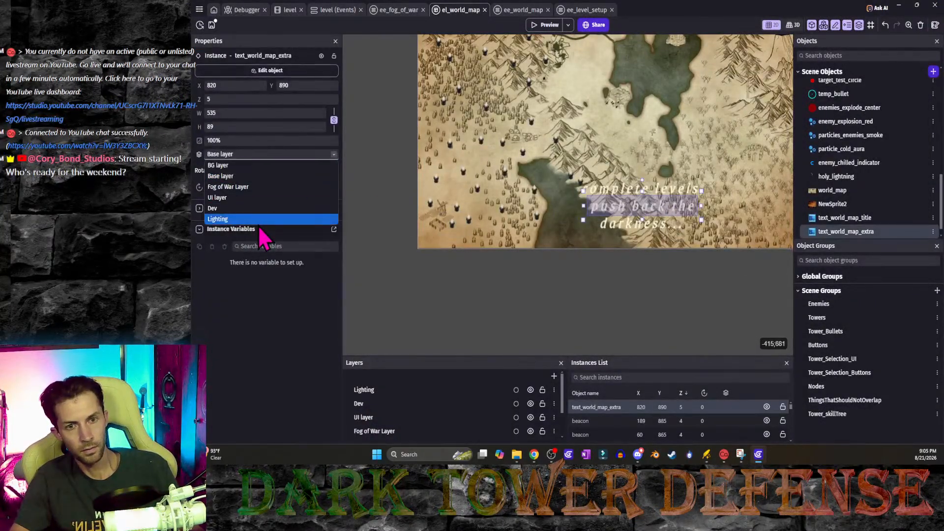
left_click(219, 197)
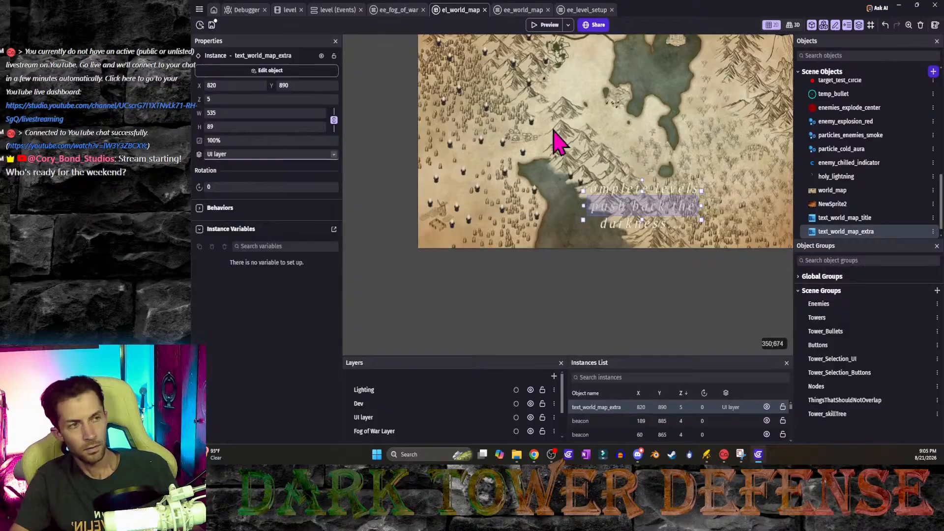
left_click(547, 26)
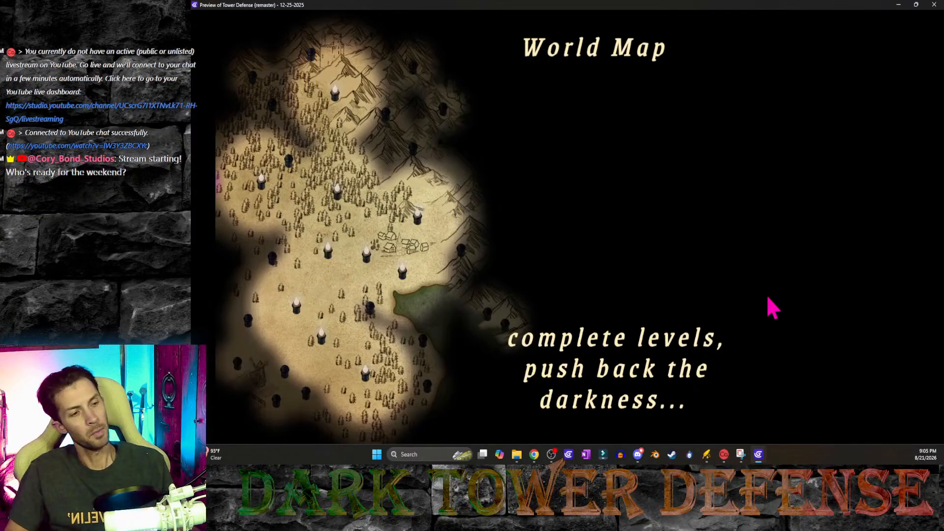
left_click(935, 5)
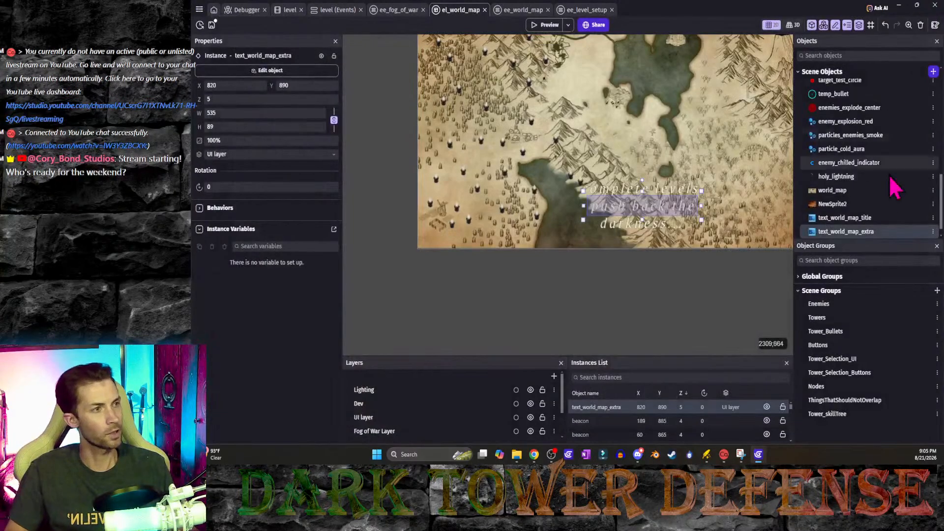
Step: Set the base font size of the text_world_map_extra object to 60 and apply the change
left_click(866, 233)
double_click(866, 231)
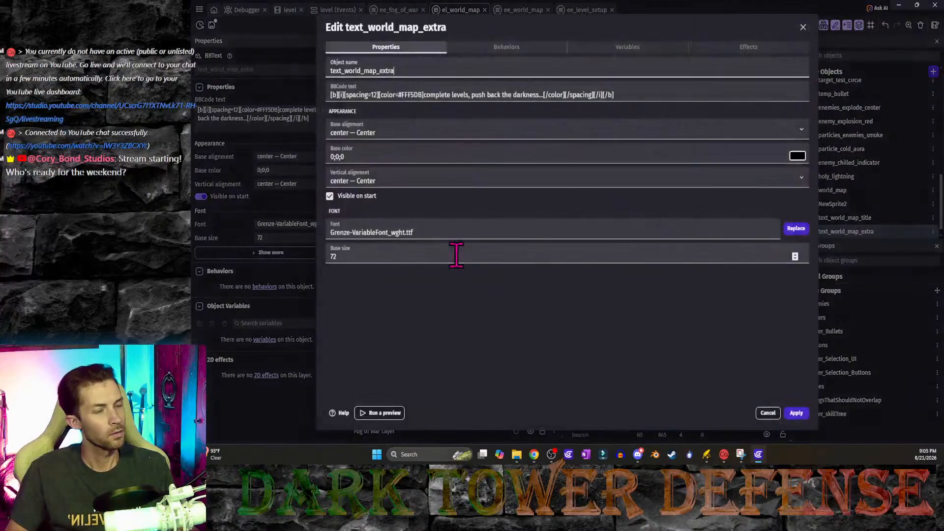
double_click(338, 257)
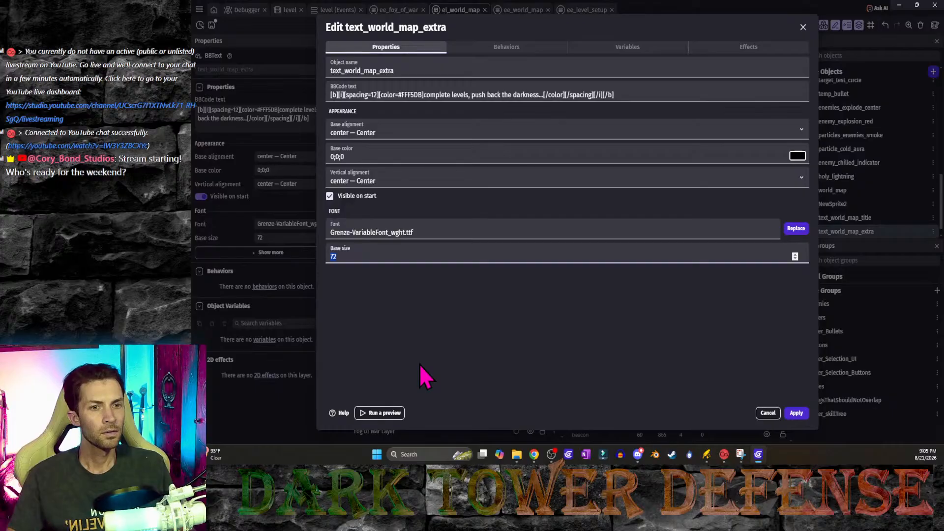
type("64")
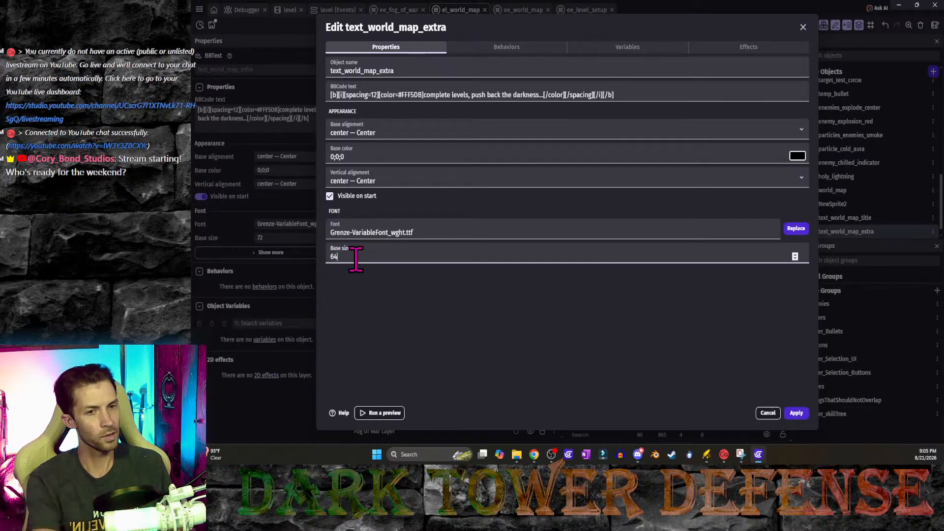
key("BackSpace")
type("0")
left_click(789, 383)
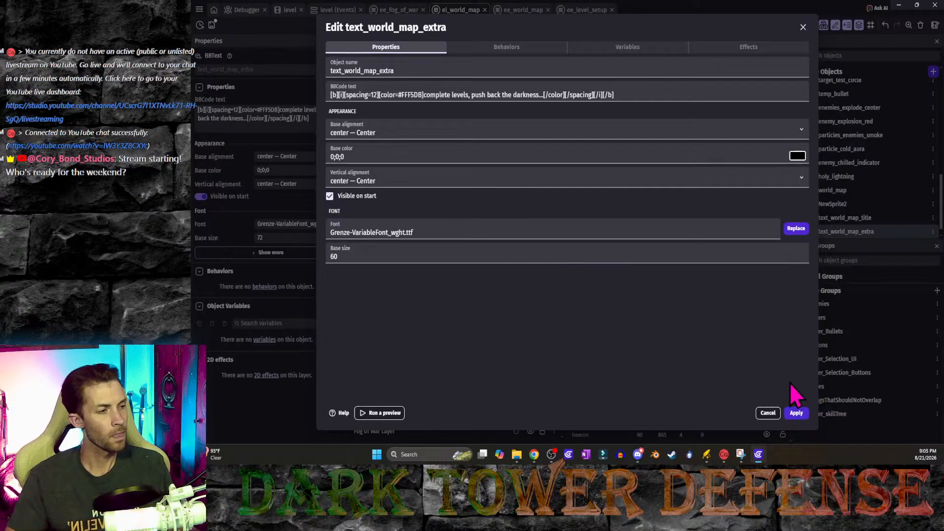
left_click(793, 415)
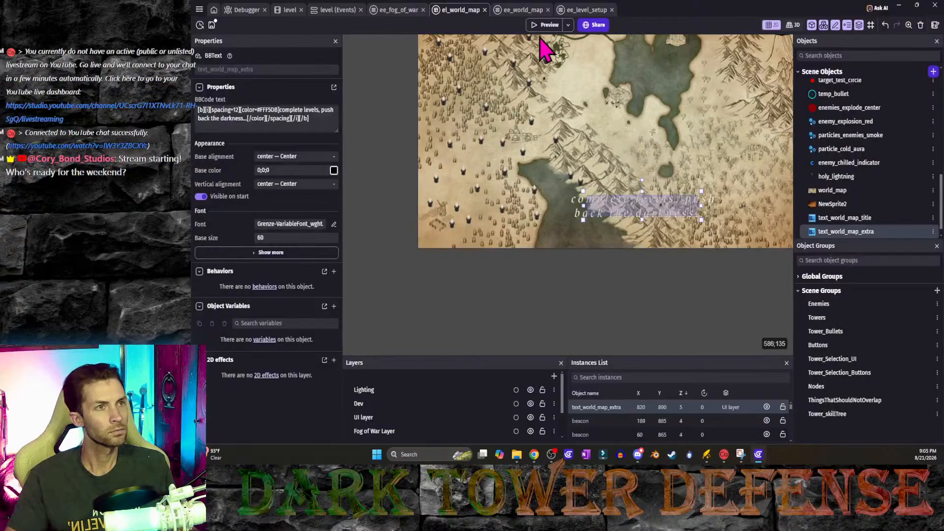
Step: Shorten the wording in text_world_map_extra's BBCode text to "complete levels", keeping the formatting tags, and apply the change
middle_click_drag(604, 160, 556, 218)
left_click_drag(637, 267, 622, 281)
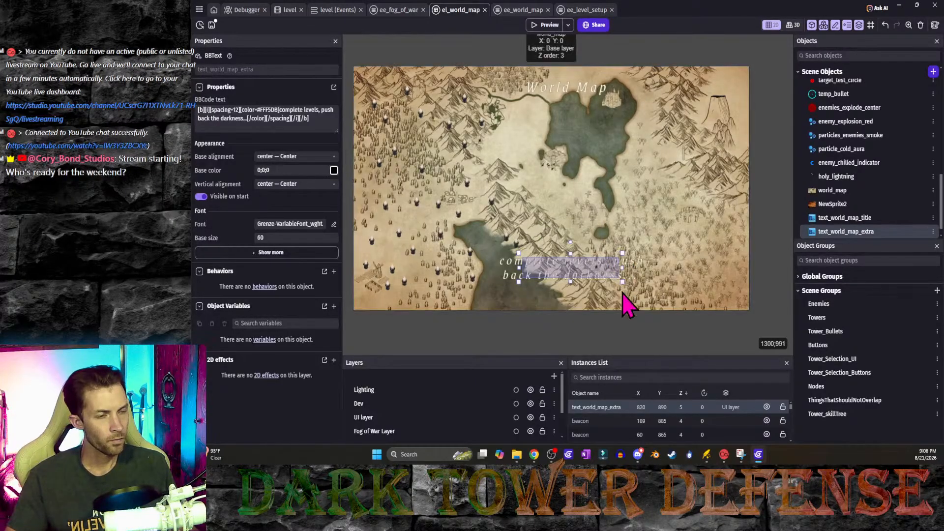
double_click(838, 234)
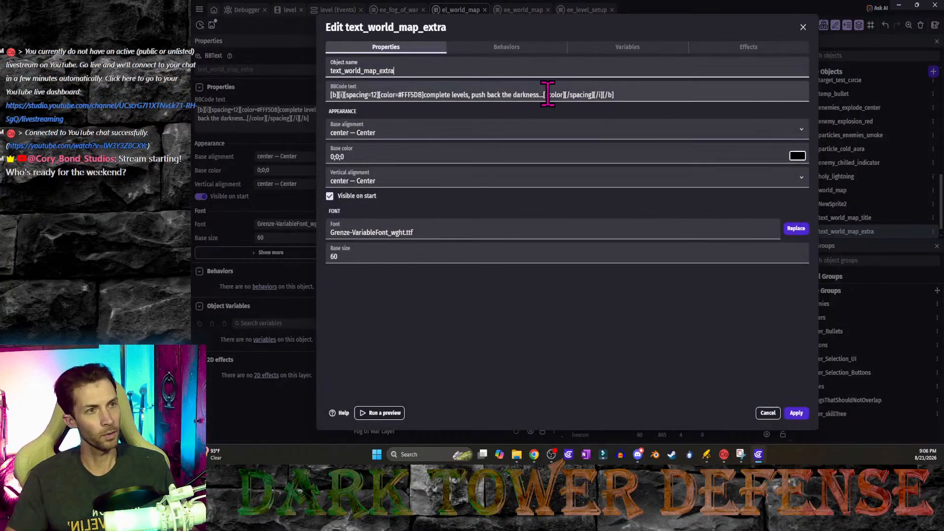
key("BackSpace")
key("BackSpace")
key("BackSpace")
key("BackSpace")
key("BackSpace")
key("BackSpace")
key("BackSpace")
key("BackSpace")
key("BackSpace")
key("BackSpace")
key("BackSpace")
key("BackSpace")
key("BackSpace")
key("BackSpace")
key("BackSpace")
key("BackSpace")
key("BackSpace")
key("BackSpace")
key("BackSpace")
key("BackSpace")
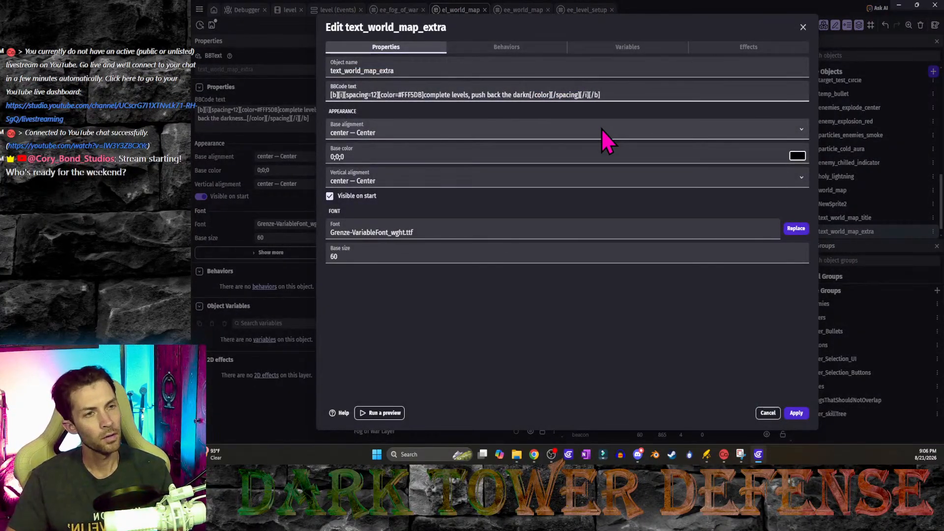
key("BackSpace")
key("BackSpace")
key("BackSpace")
key("BackSpace")
key("BackSpace")
key("BackSpace")
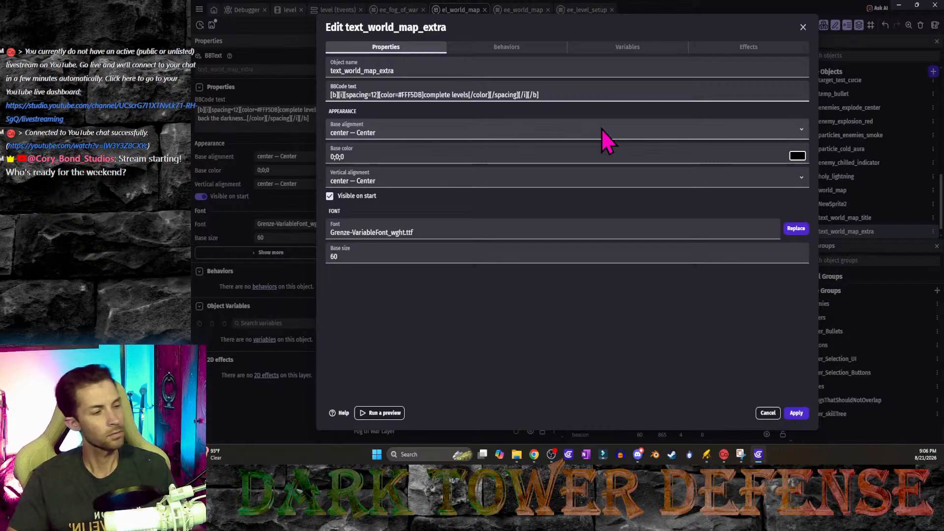
left_click(801, 416)
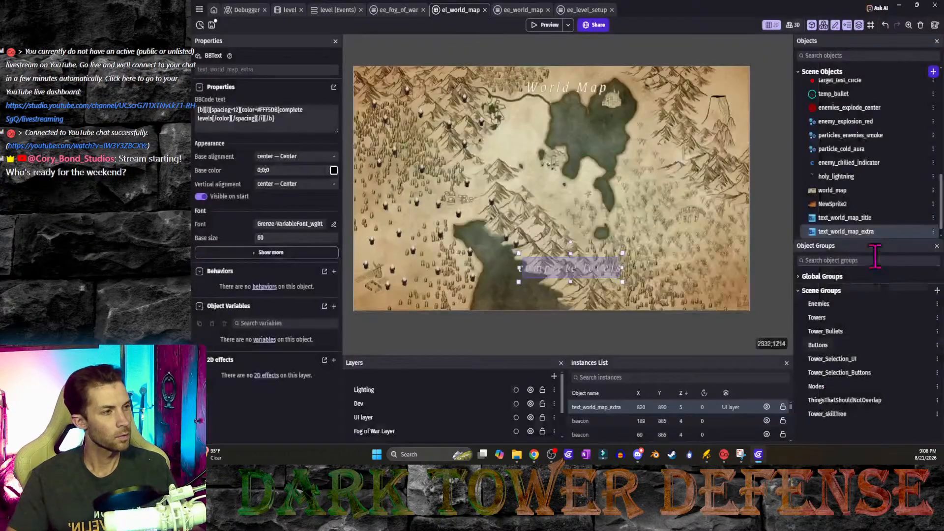
Step: Duplicate text_world_map_extra as text_world_map_extra2 and change its BBCode wording to "push back the darkness...", keeping the formatting tags
right_click(866, 233)
left_click(834, 66)
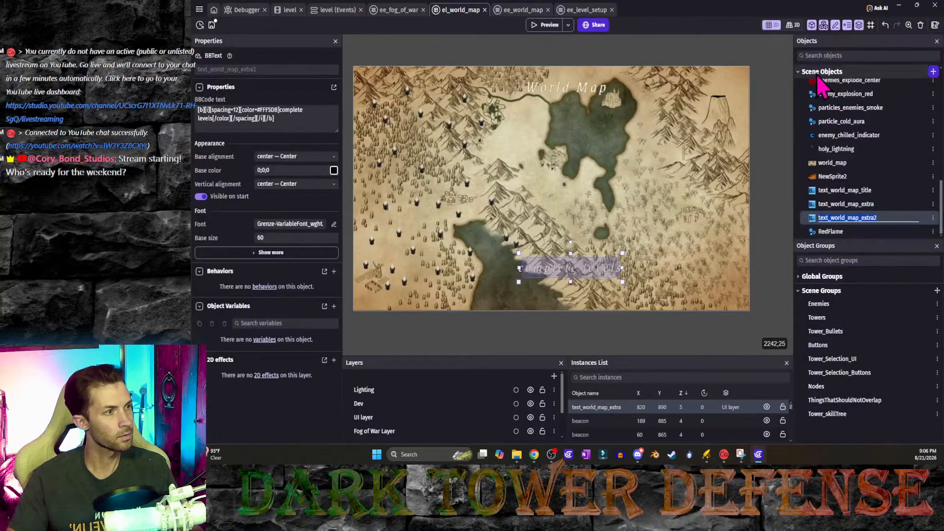
double_click(851, 220)
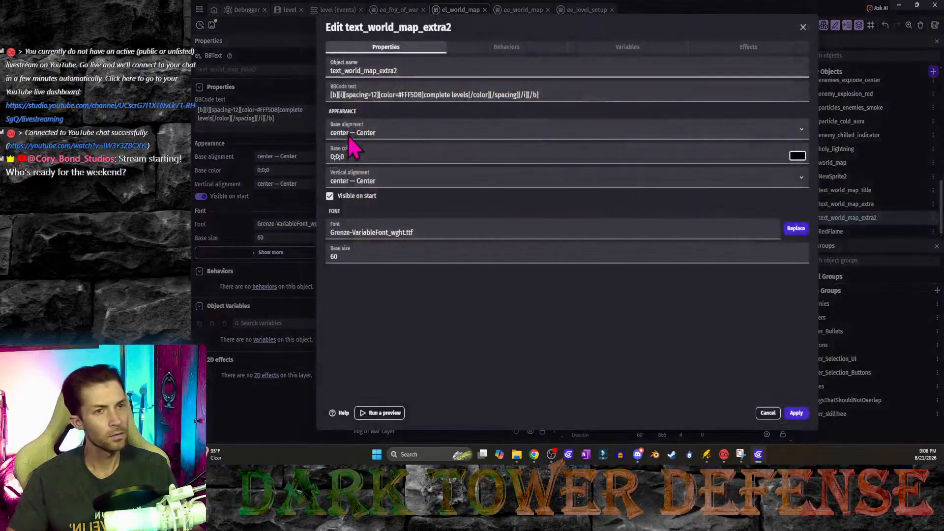
double_click(464, 95)
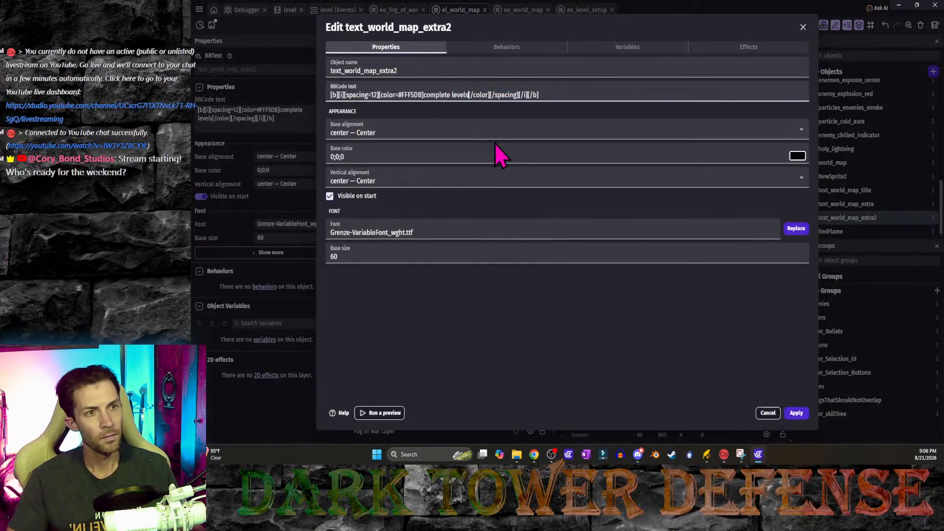
key("BackSpace")
key("BackSpace")
key("BackSpace")
key("BackSpace")
key("BackSpace")
key("BackSpace")
key("BackSpace")
key("BackSpace")
key("BackSpace")
key("BackSpace")
type("push ")
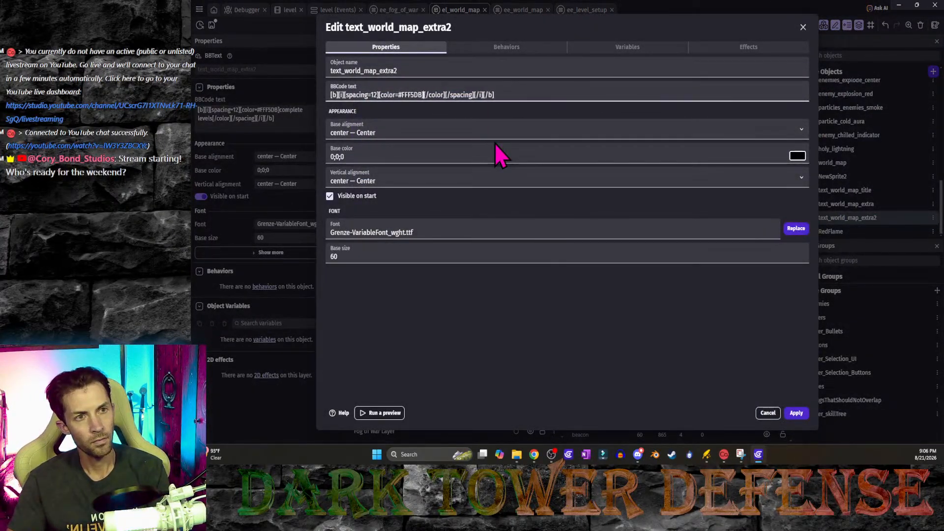
type("back the darkne")
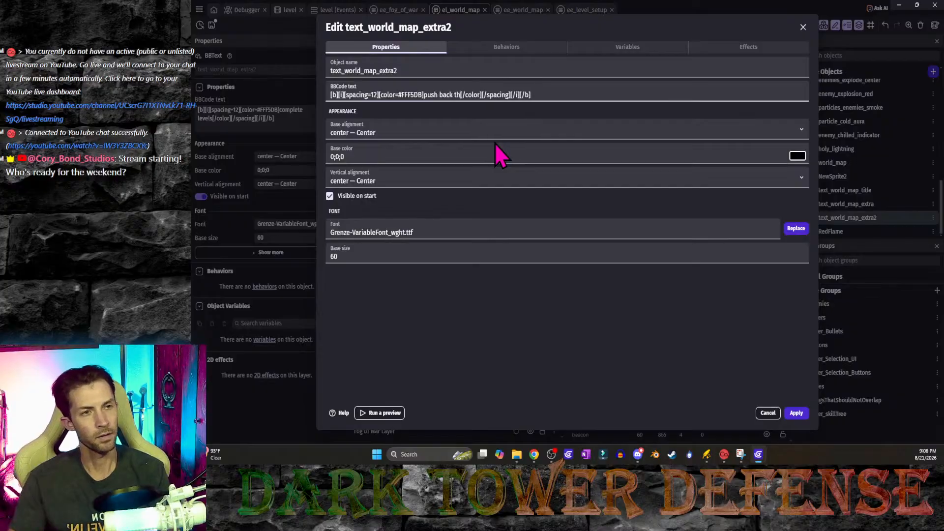
type("ss")
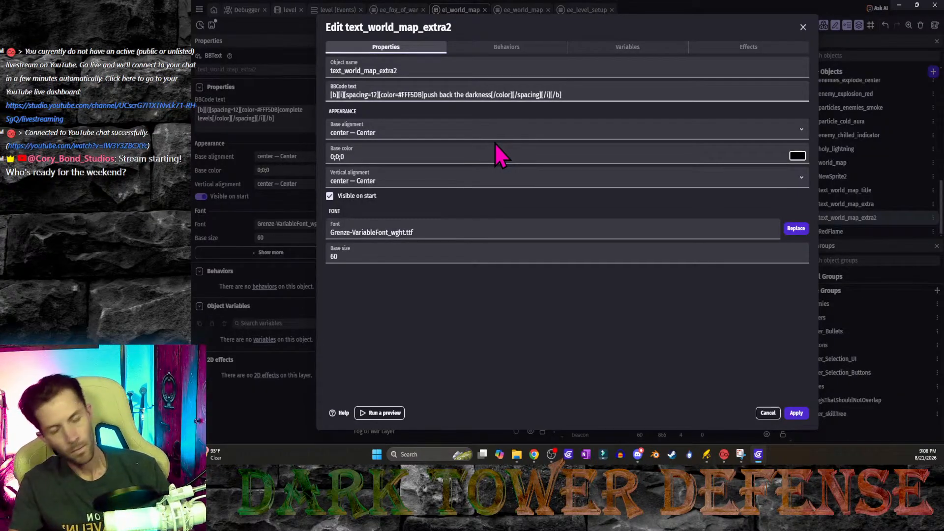
type("...")
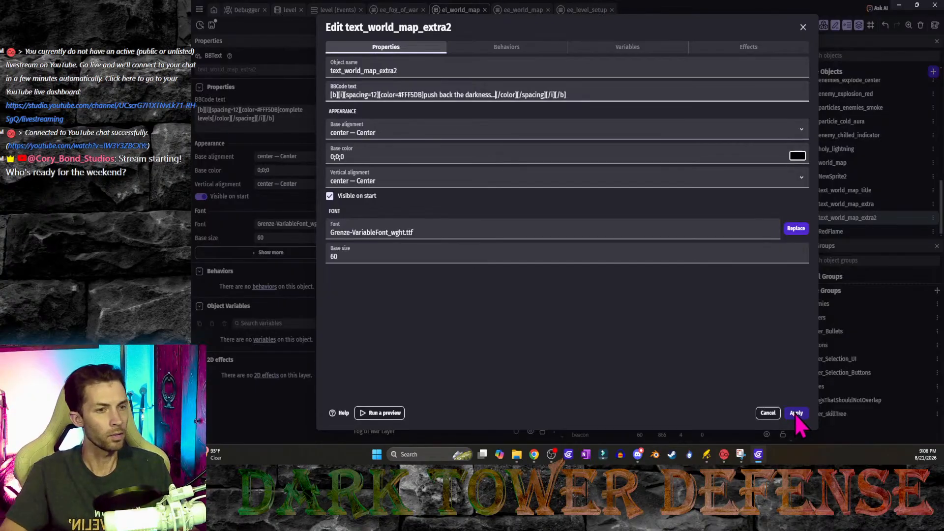
left_click(465, 94)
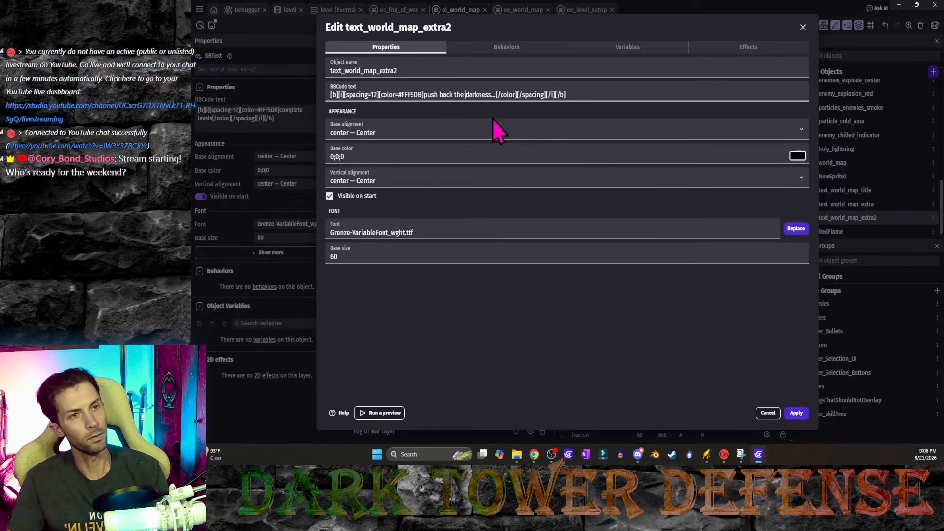
type("[i")
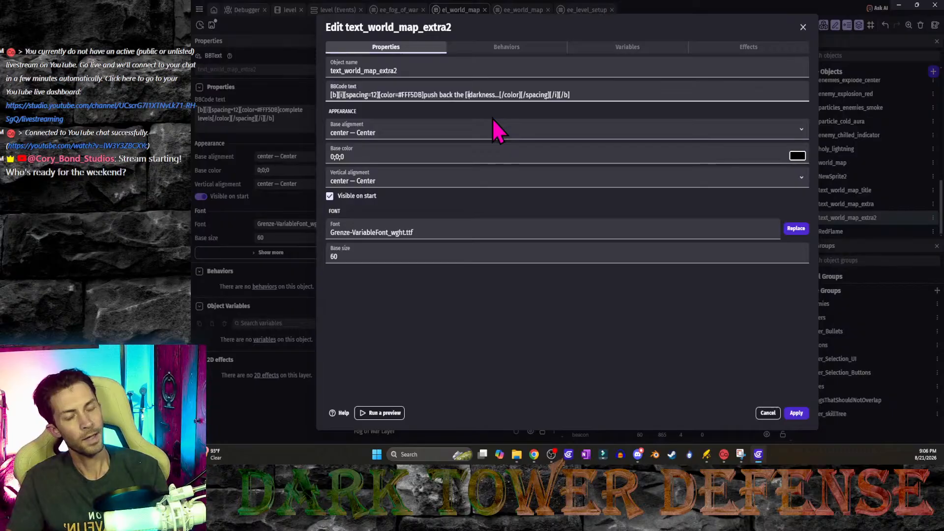
type("]")
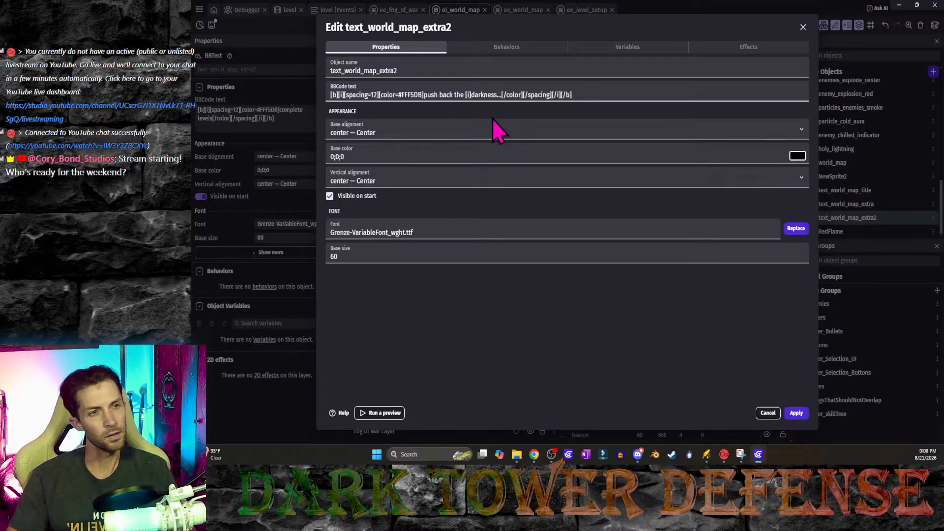
key("BackSpace")
key("BackSpace")
key("BackSpace")
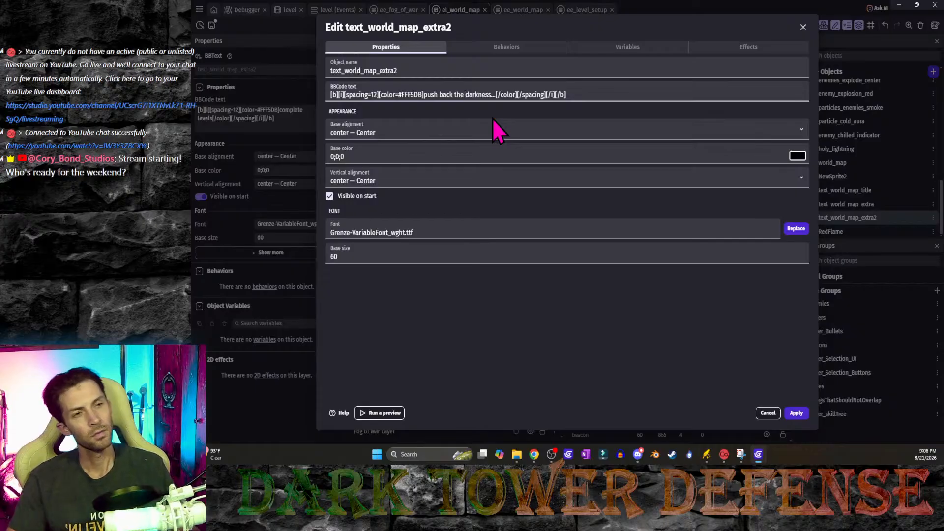
Step: Apply the new wording to the text_world_map_extra2 object and recheck its properties
left_click(796, 414)
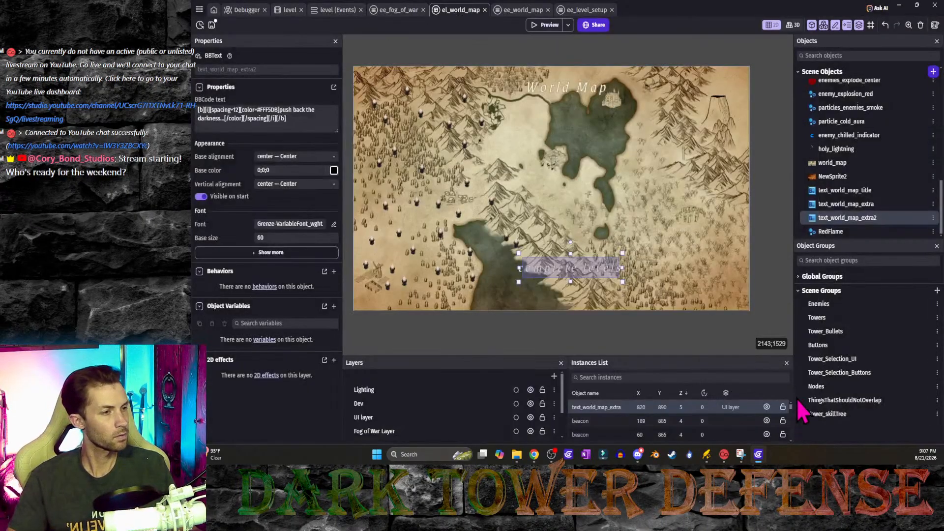
double_click(852, 219)
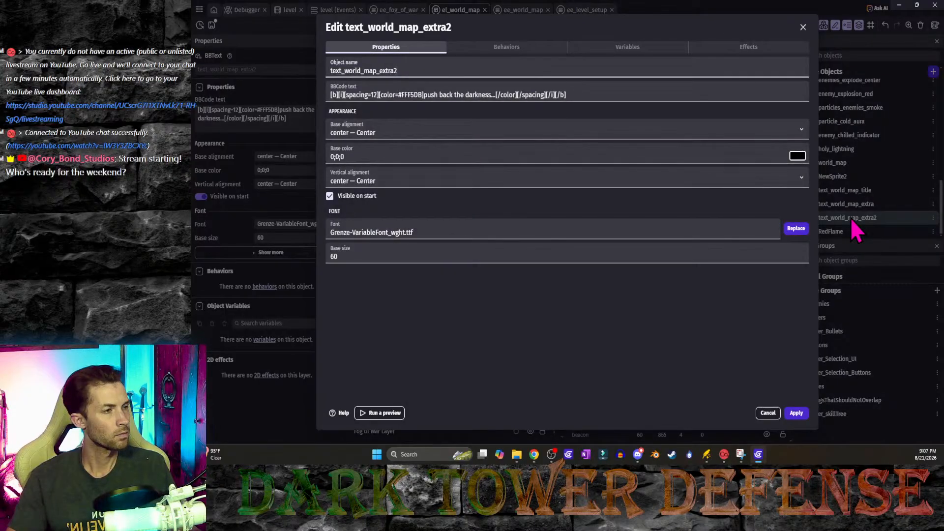
left_click(796, 413)
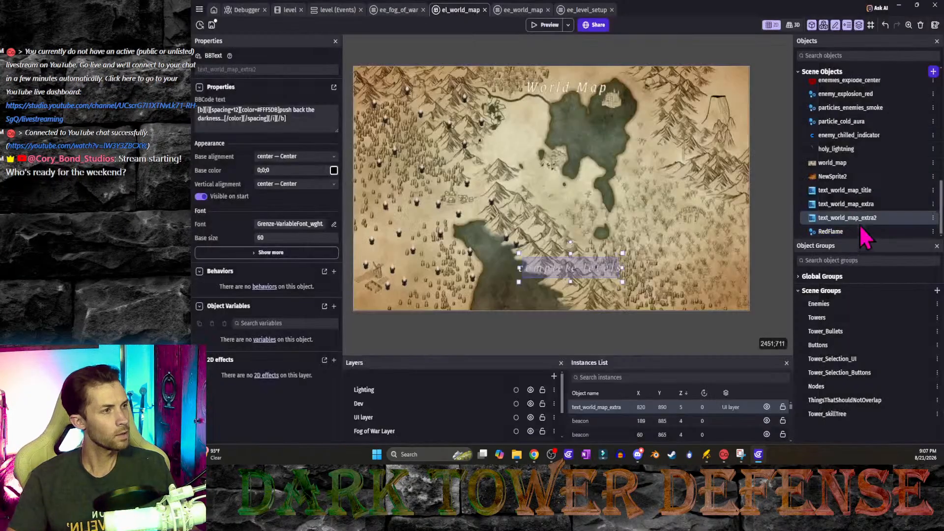
Step: Check the properties of the text_world_map_title object without changing them and start a preview
double_click(859, 191)
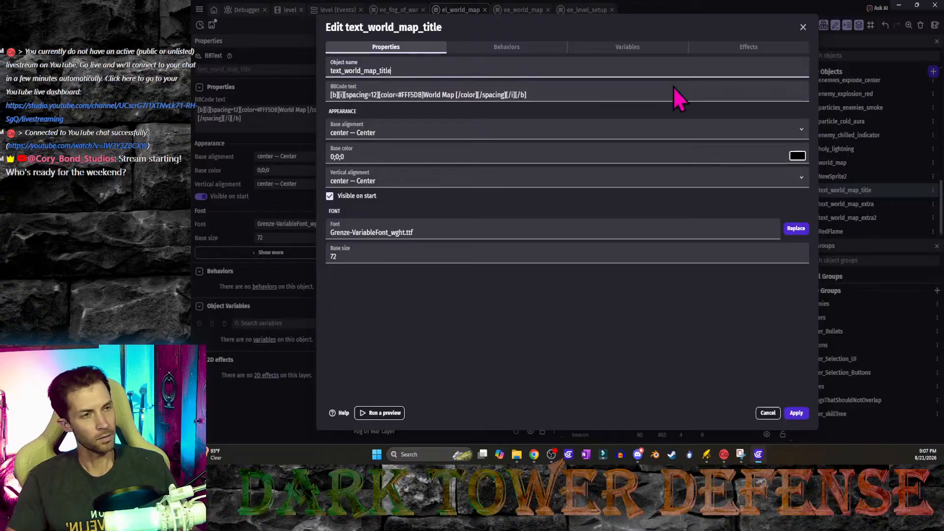
left_click(776, 413)
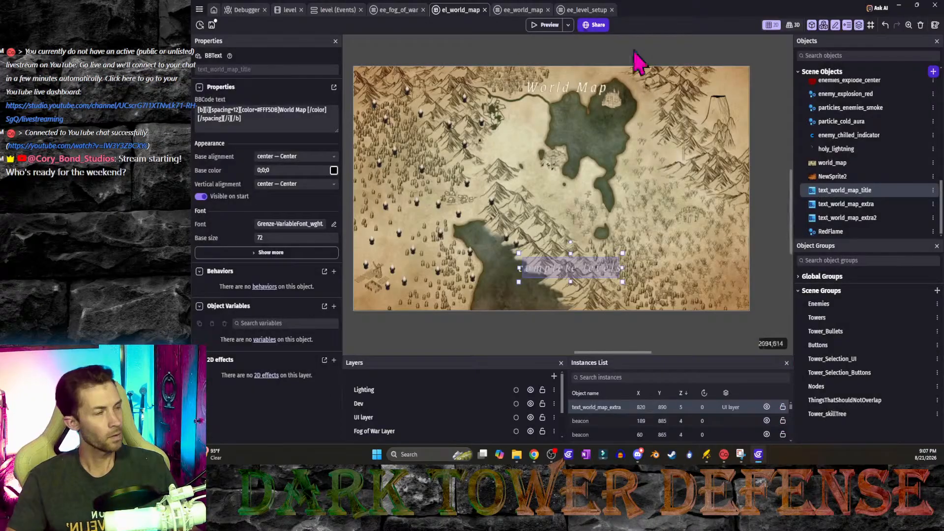
left_click(544, 25)
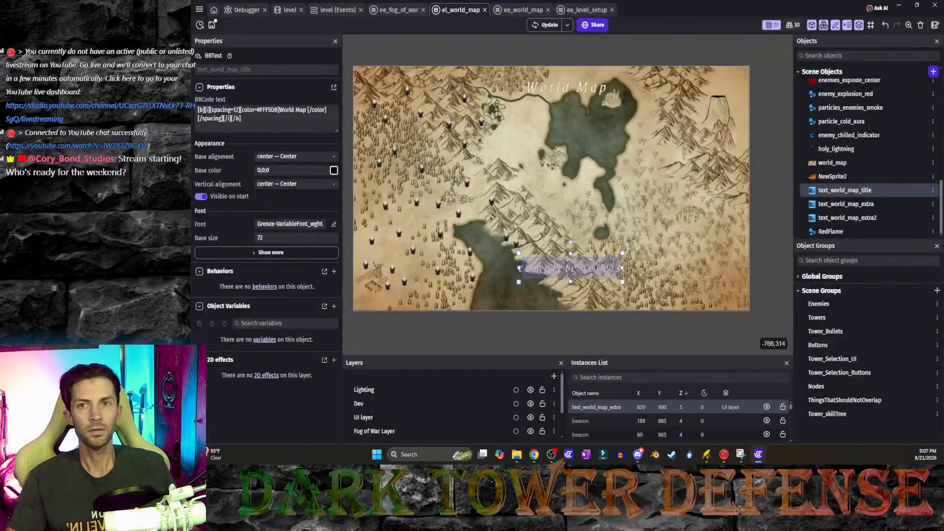
Step: Place a text_world_map_extra2 instance below the "complete levels" text at X 687, Y 974 and check the object's effects
left_click_drag(854, 221, 574, 295)
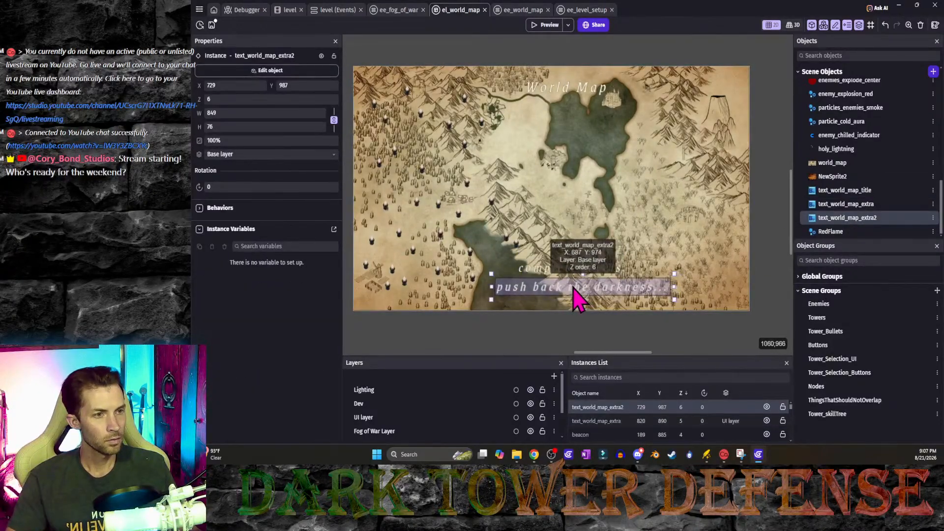
left_click(564, 332)
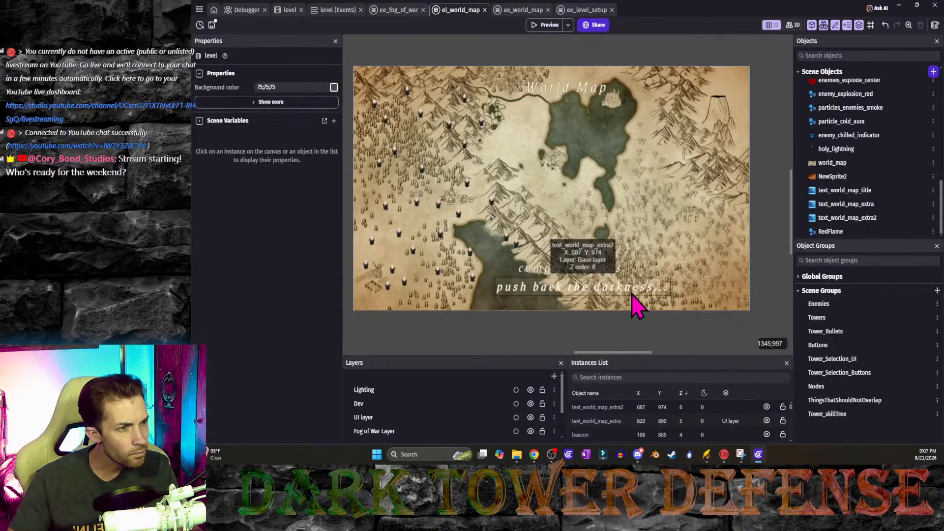
left_click(646, 282)
double_click(837, 218)
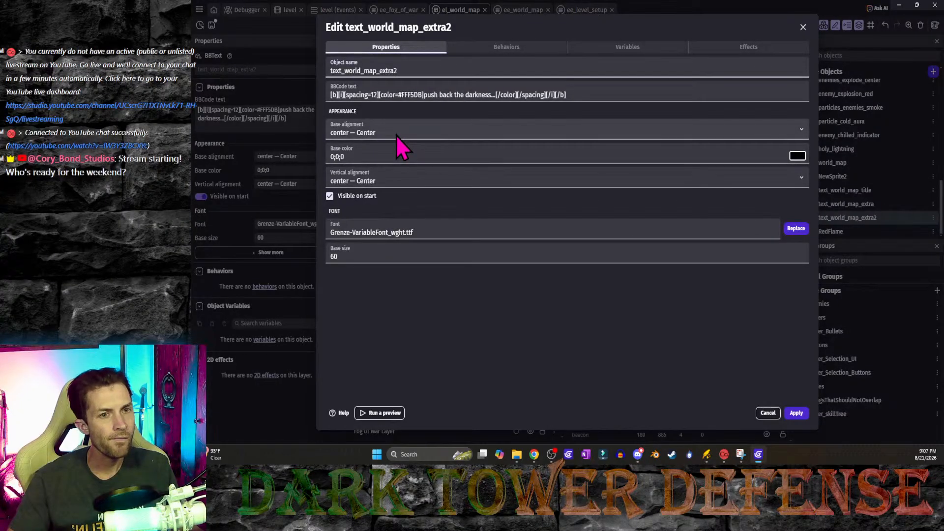
left_click(764, 49)
left_click(803, 27)
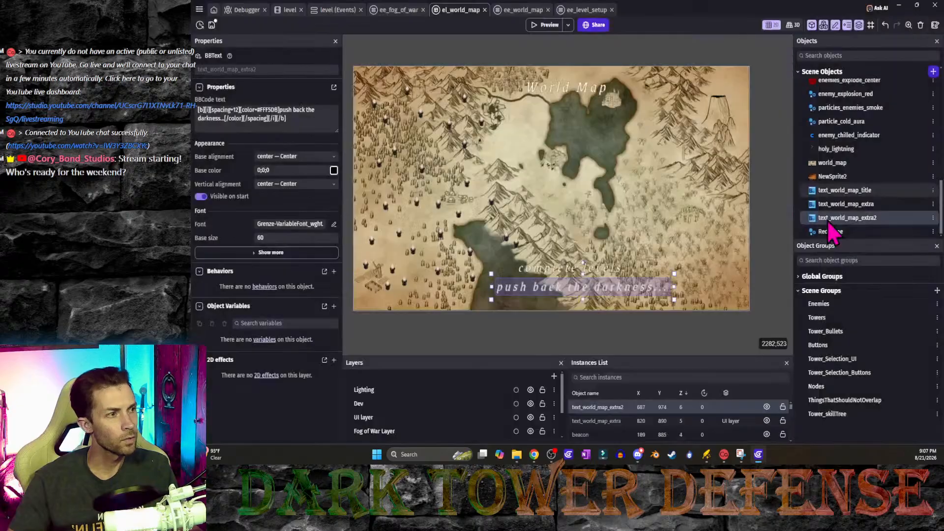
left_click(524, 303)
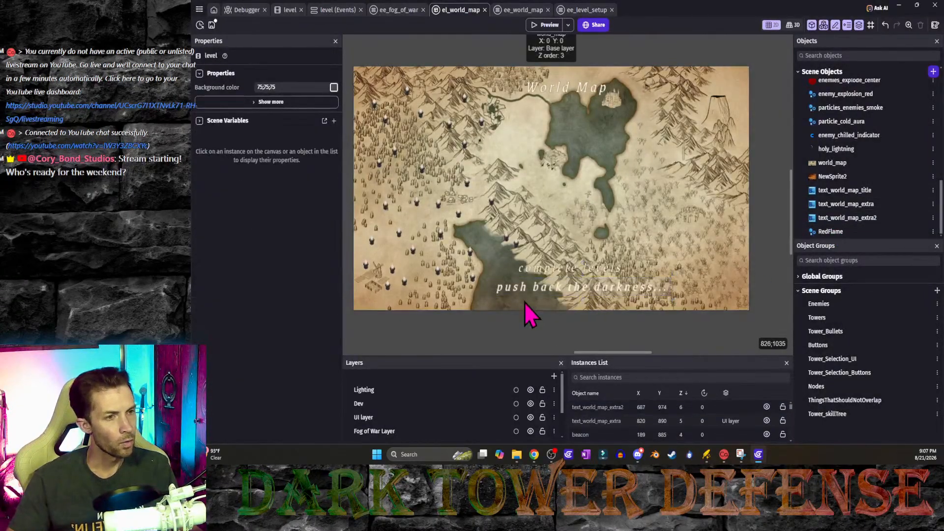
Step: Move the "push back the darkness..." text to X 636, Y 994 to centre it beneath "complete levels"
scroll(527, 302, "up", 4)
scroll(549, 299, "up", 3)
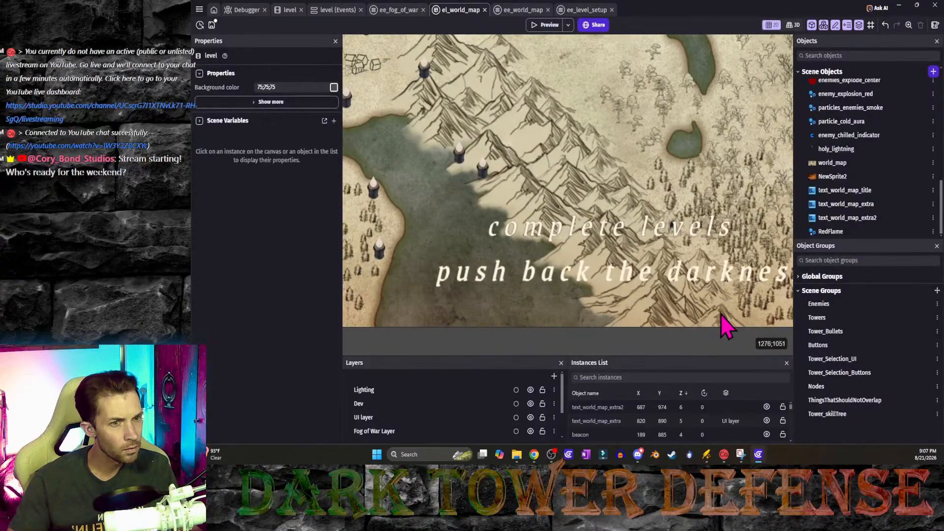
middle_click_drag(727, 325, 717, 302)
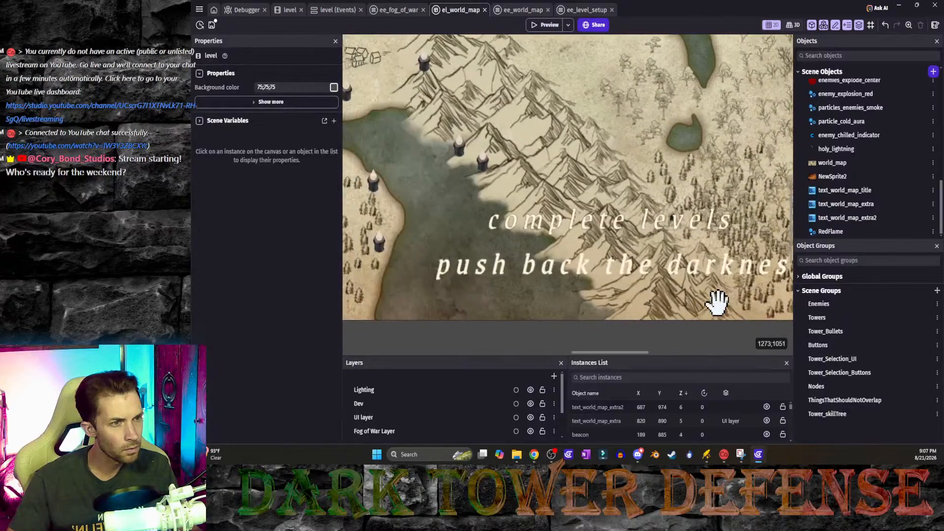
left_click(662, 236)
left_click(631, 341)
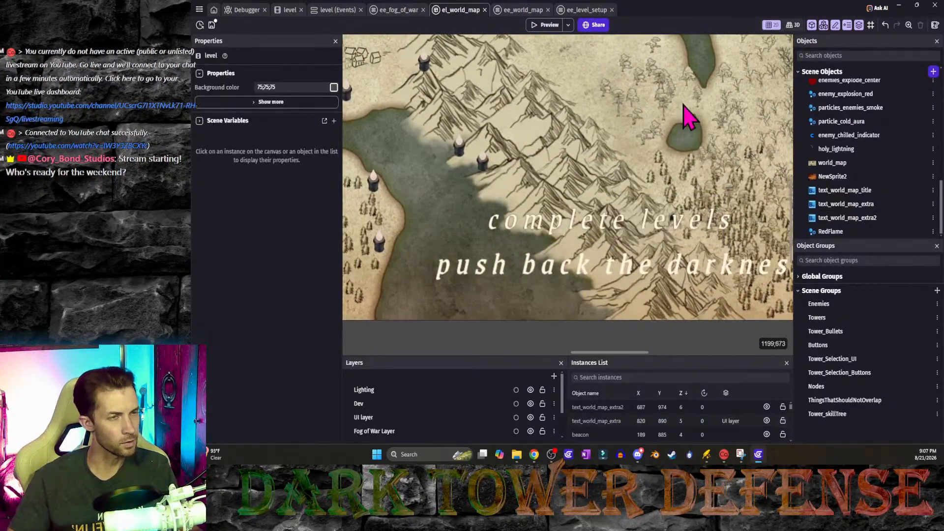
middle_click_drag(657, 199, 652, 215)
scroll(648, 285, "down", 3)
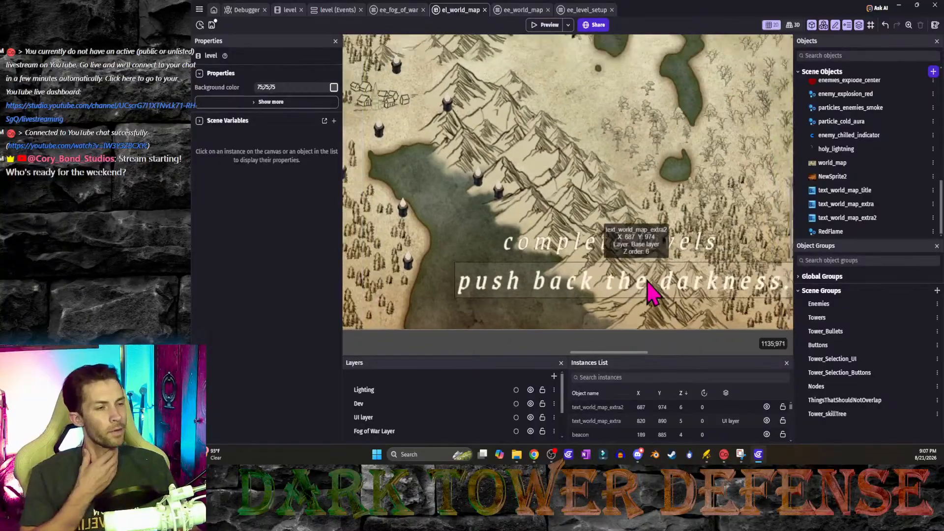
mouse_move(665, 293)
left_mouse_down()
mouse_move(646, 279)
mouse_move(649, 297)
left_mouse_up()
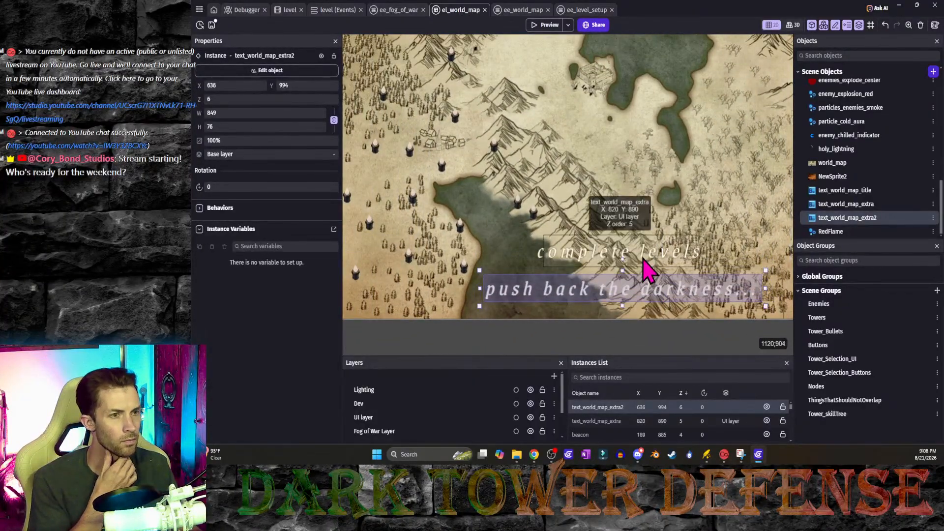
left_click(645, 333)
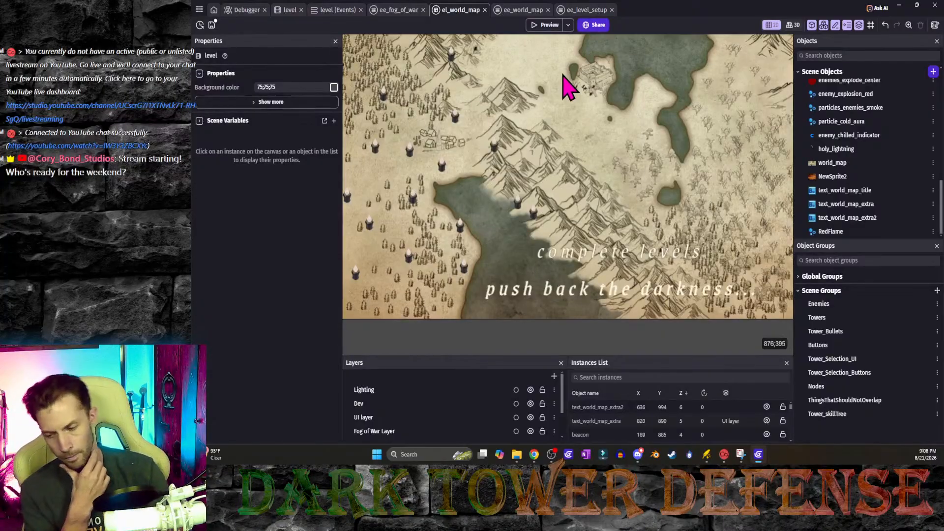
Step: Preview the world map to check both extra texts over the fog, and close the preview
key("F6")
left_click_drag(191, 30, 670, 7)
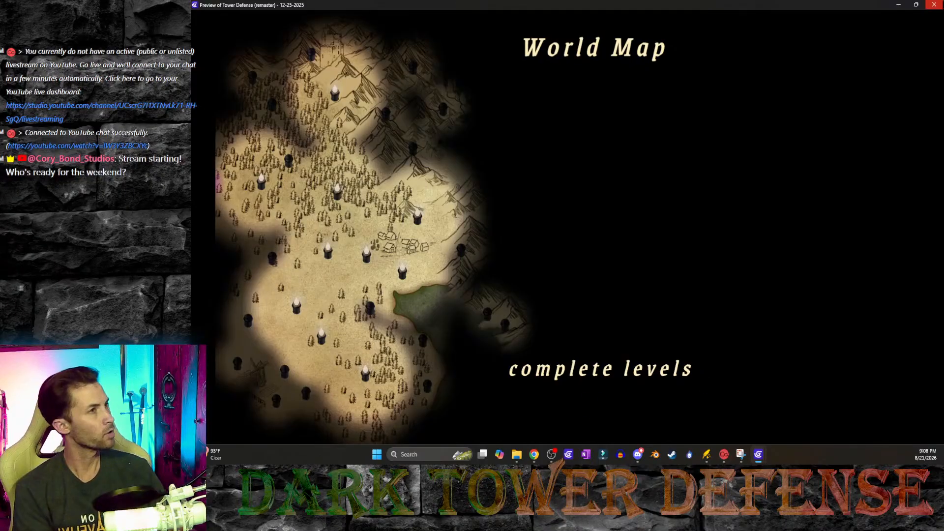
left_click(934, 5)
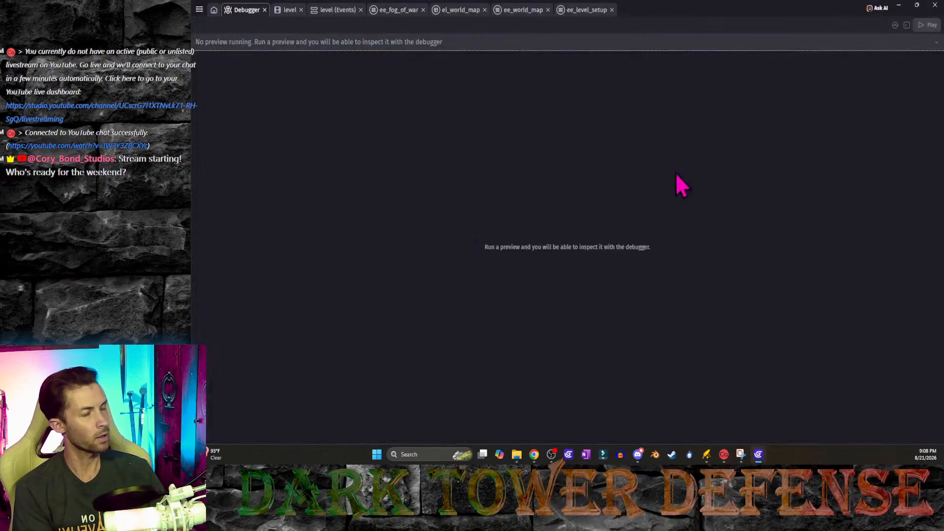
Step: Return to the el_world_map layout and assign the text_world_map_extra2 instance to the UI layer
left_click(505, 11)
left_click(454, 9)
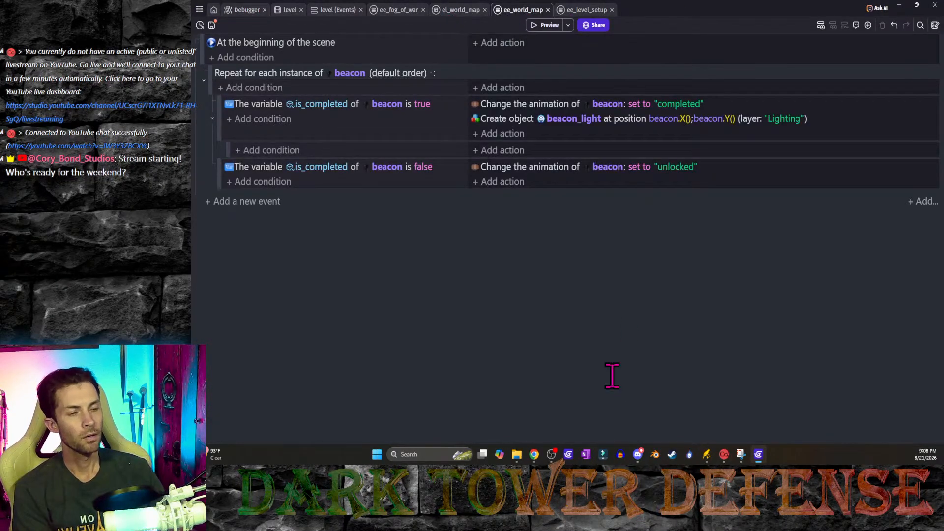
left_click(597, 301)
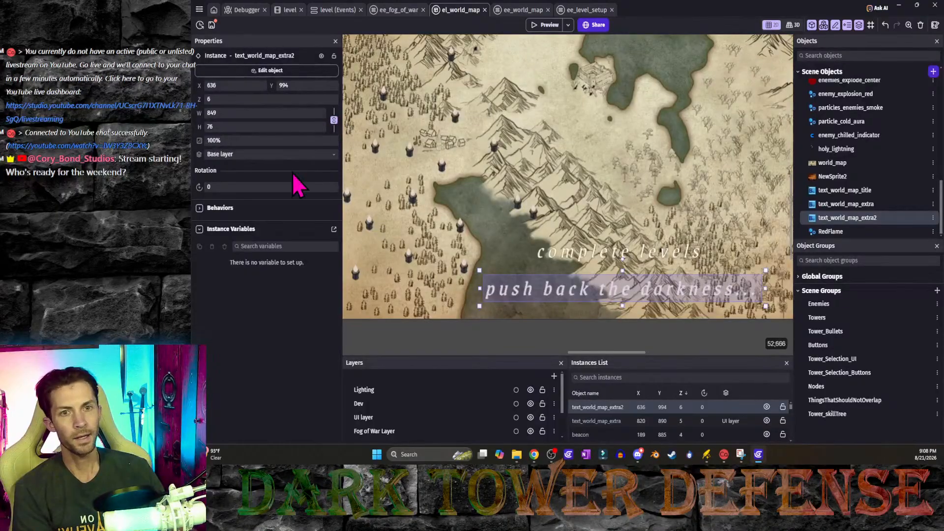
left_click(328, 155)
left_click(270, 198)
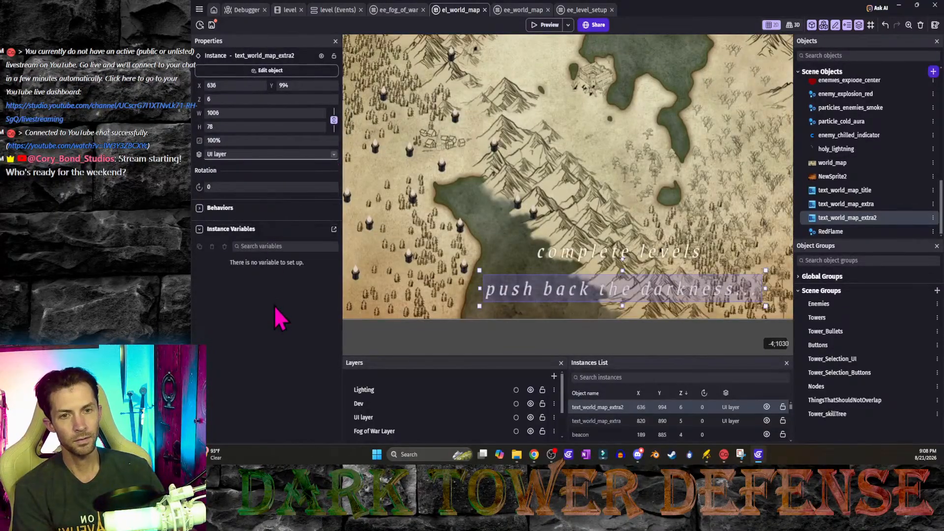
Step: Preview the world map with both extra texts, capture a screenshot of the whole preview window, and close the preview
left_click(546, 25)
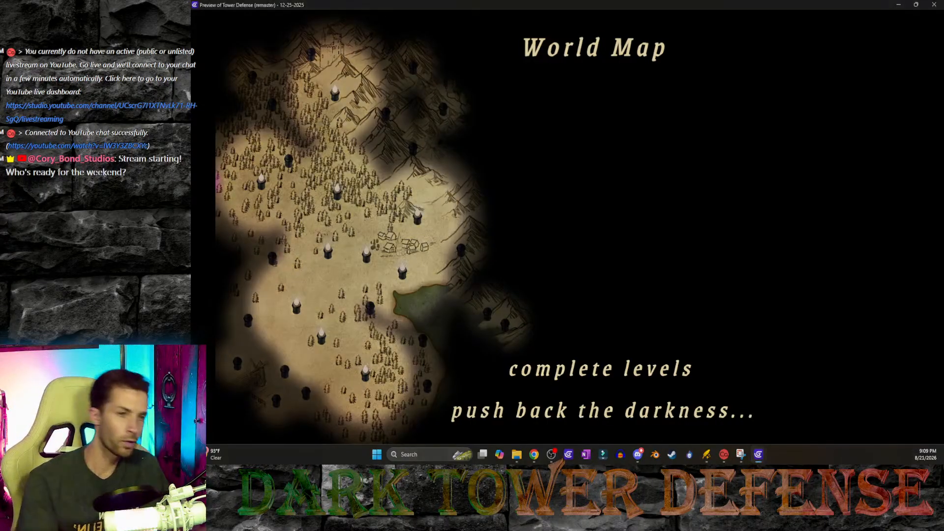
key("super+shift+s")
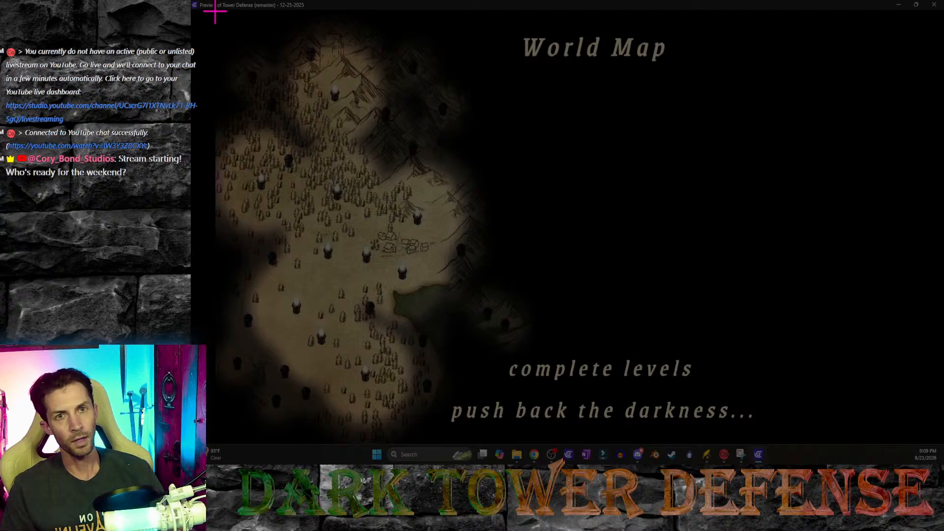
left_click_drag(194, 2, 941, 445)
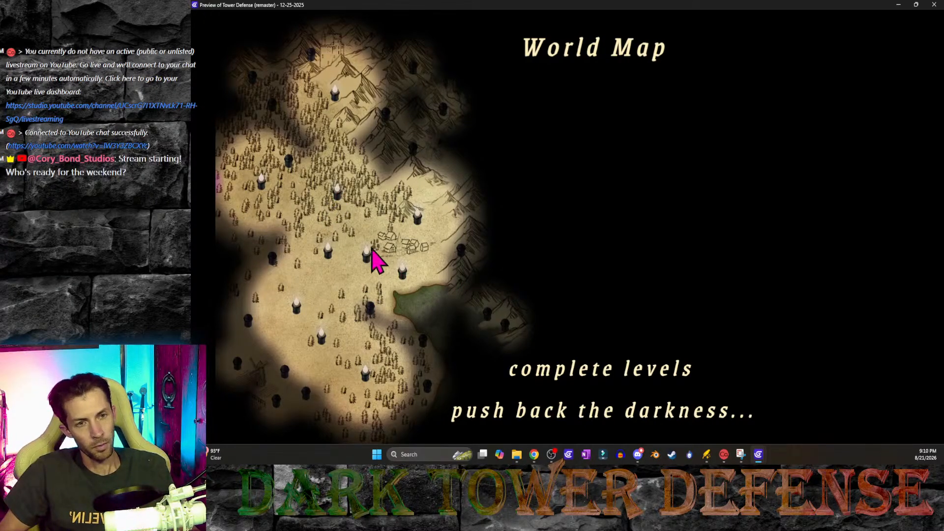
left_click(935, 5)
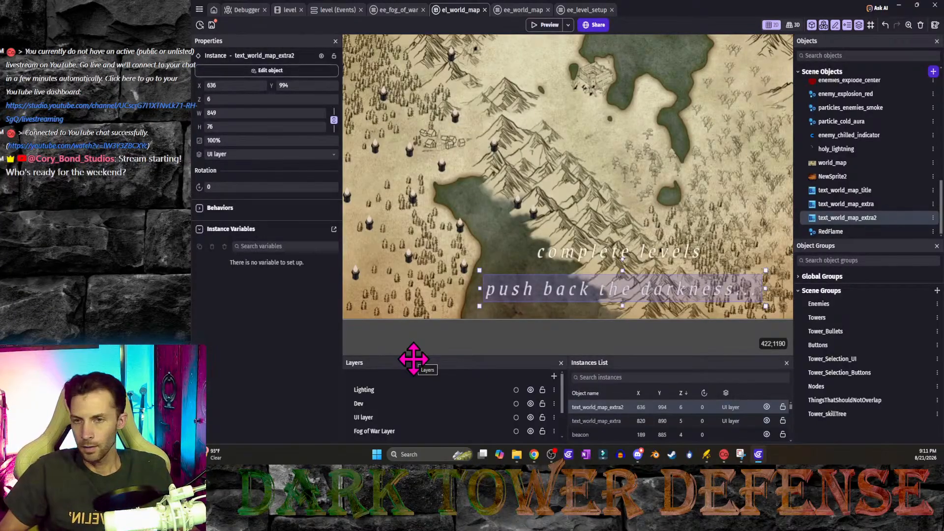
left_click(506, 336)
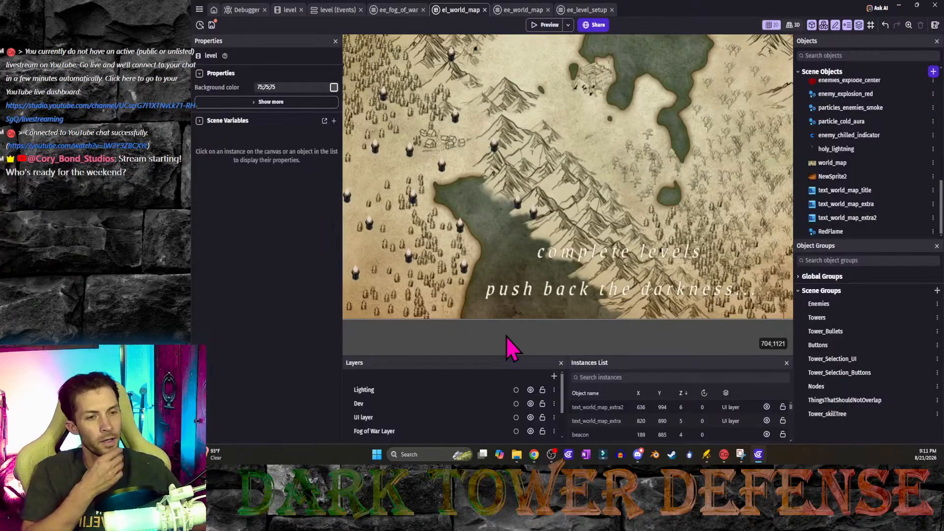